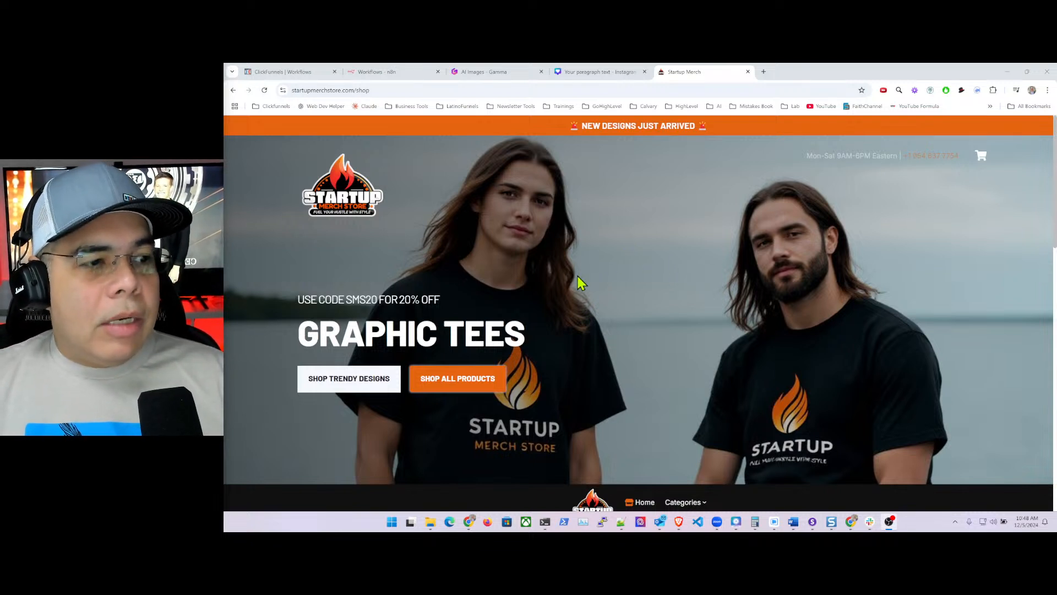
- Open the Startup Merch Store's All Products page from SHOP ALL PRODUCTS
scroll(608, 269, down, 7)
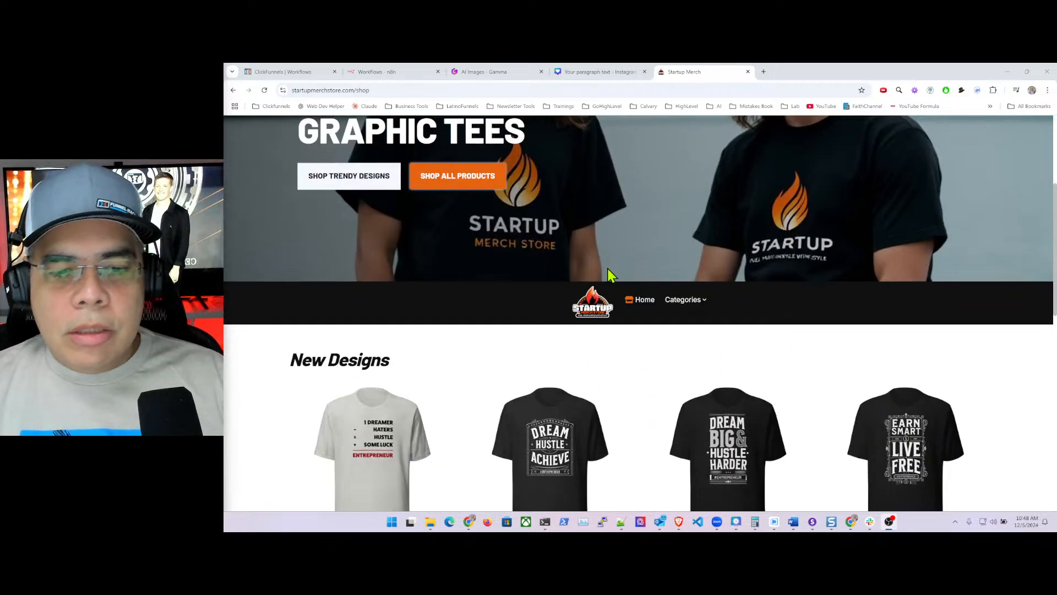
scroll(612, 279, down, 1)
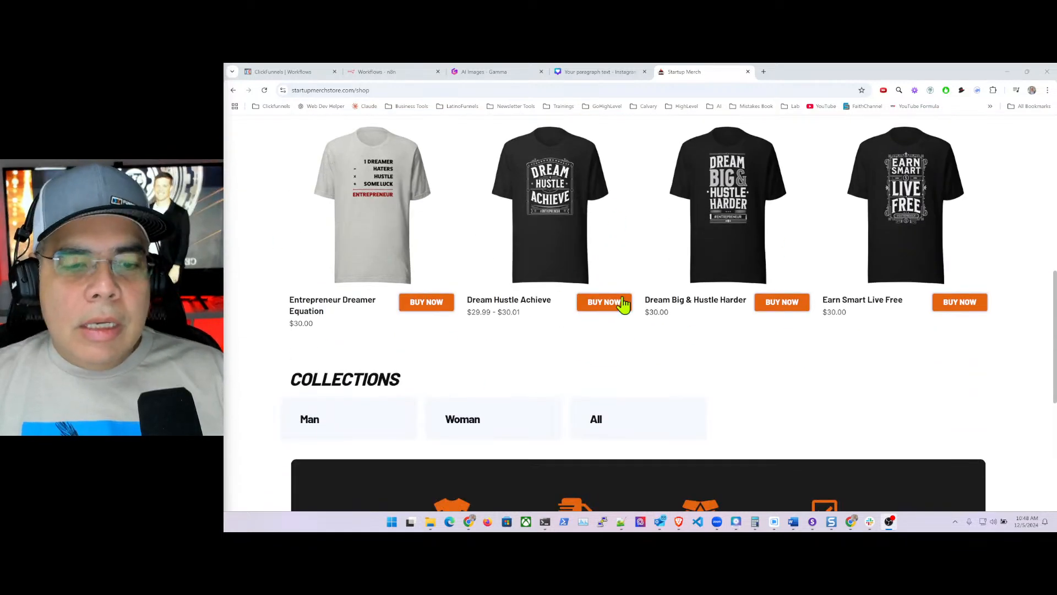
scroll(633, 287, up, 8)
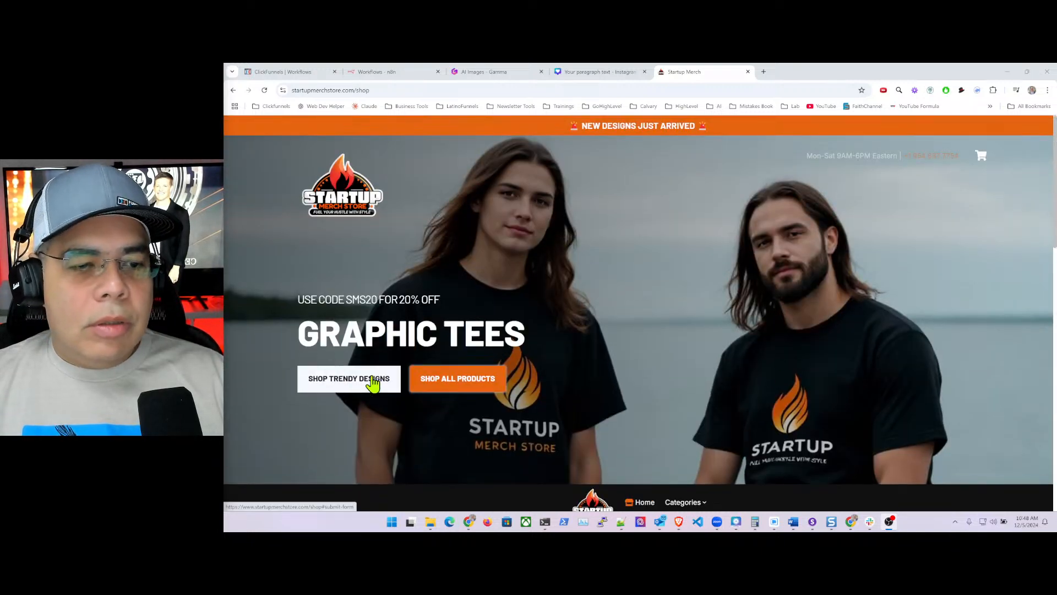
click(465, 378)
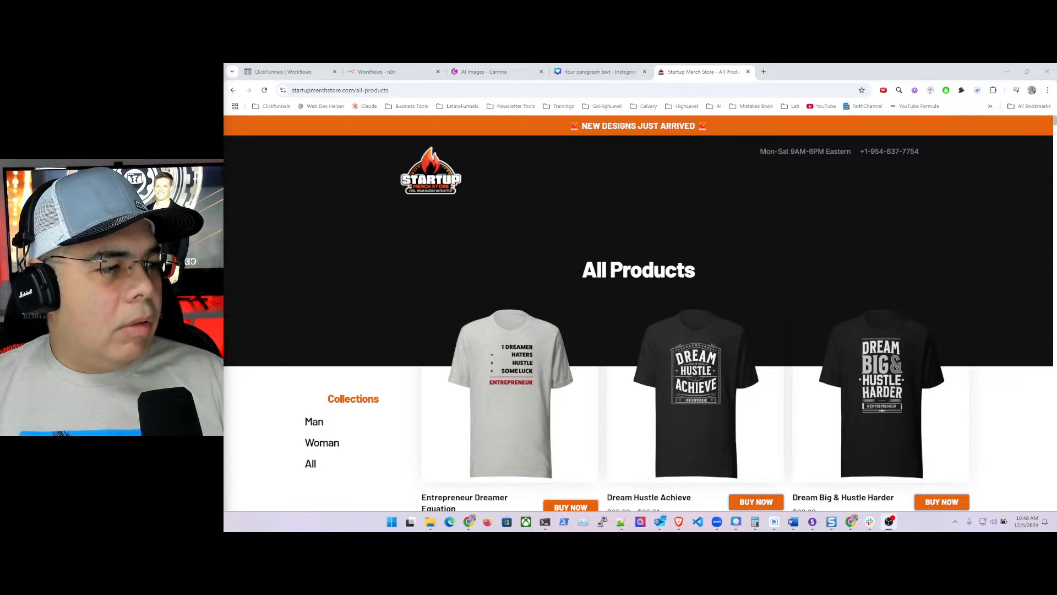
- Browse the shirts, hoodies and water bottles, then switch to the ClickFunnels workspace
scroll(534, 335, down, 2)
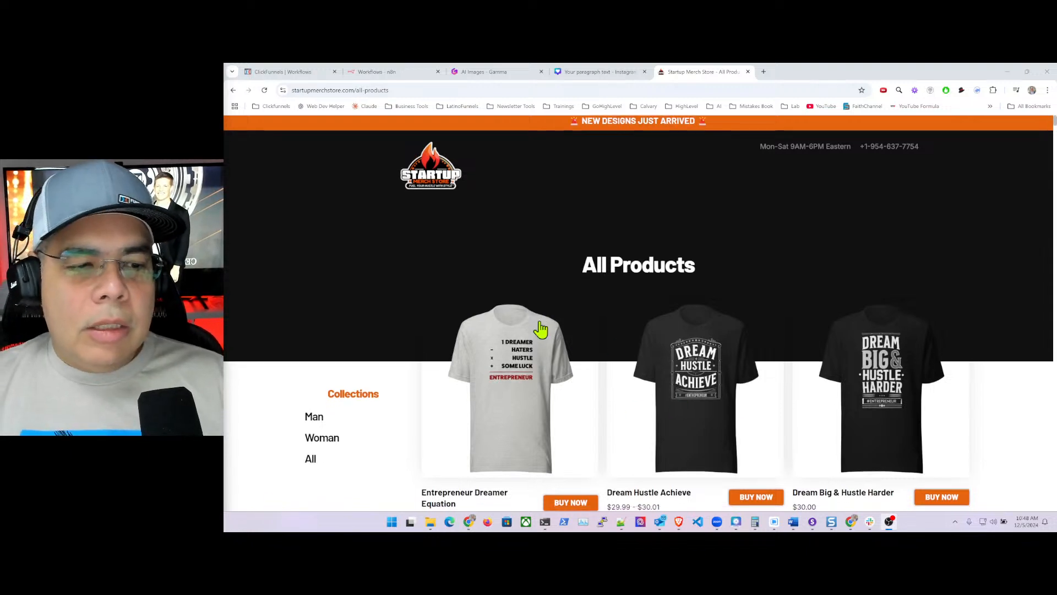
scroll(550, 309, down, 10)
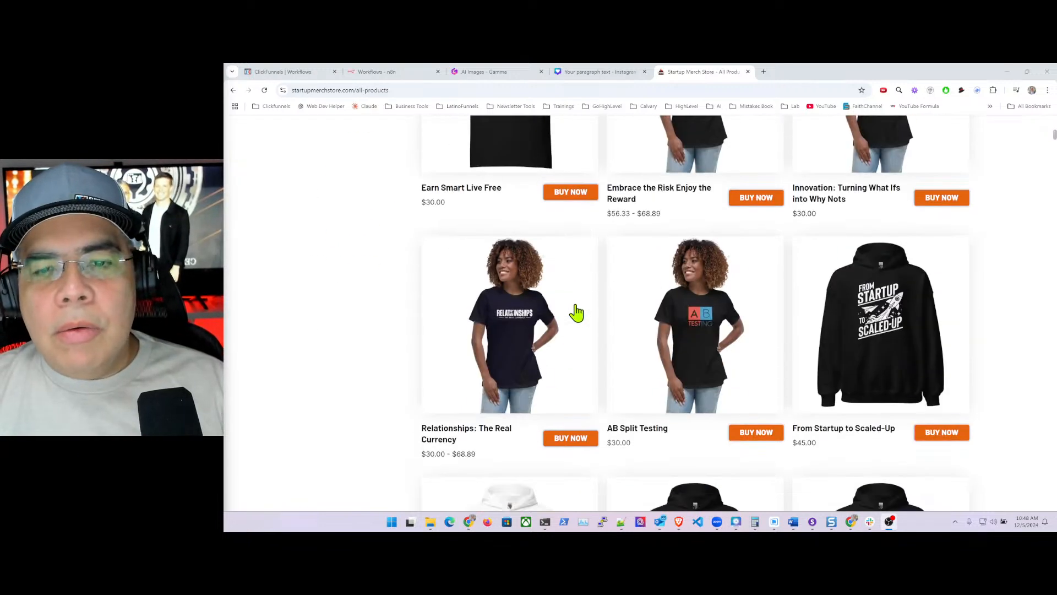
scroll(577, 315, down, 6)
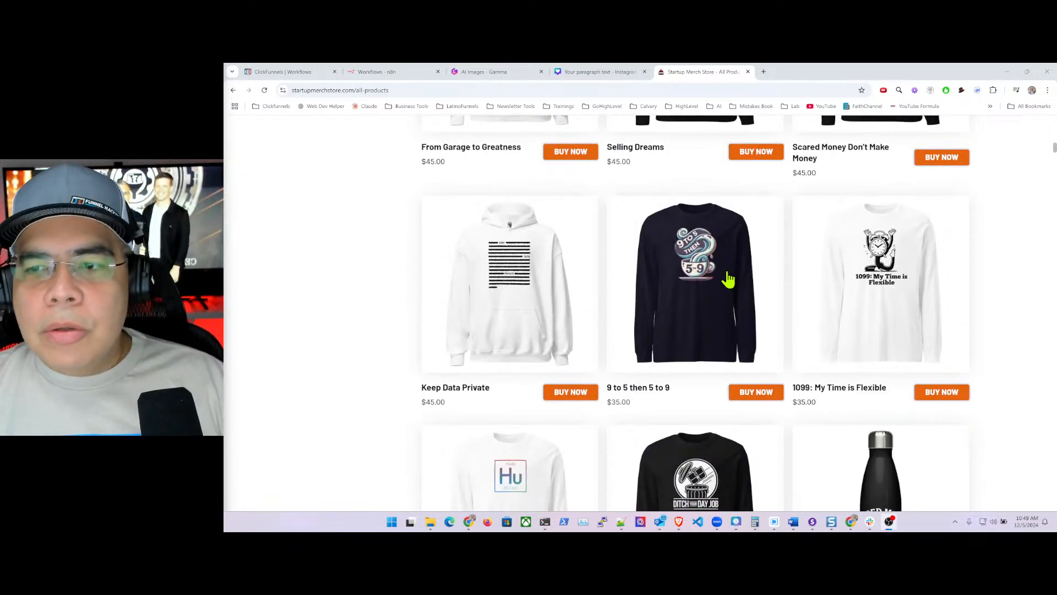
scroll(692, 352, down, 6)
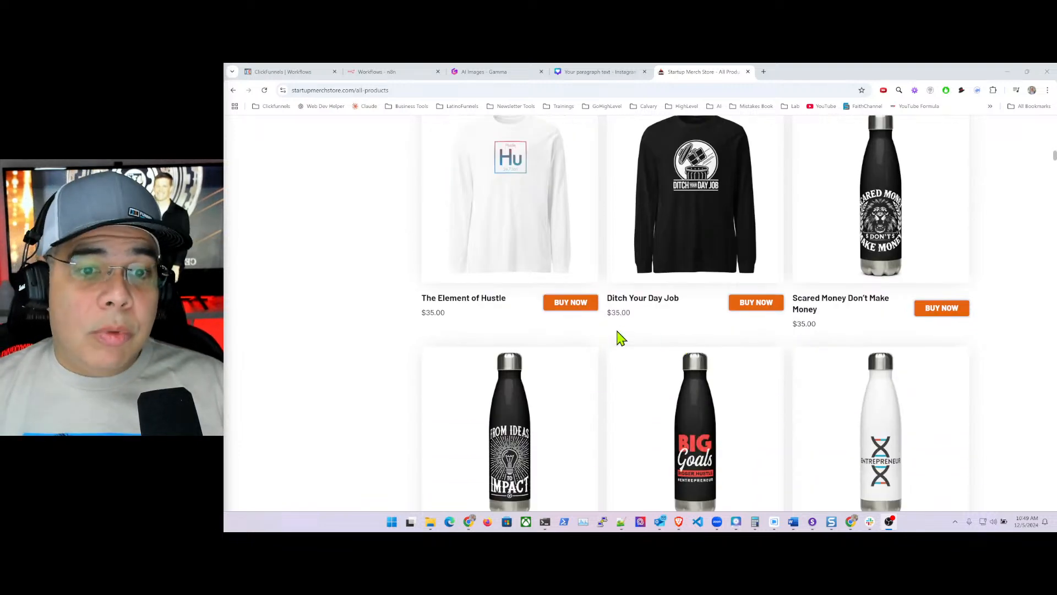
scroll(621, 337, up, 18)
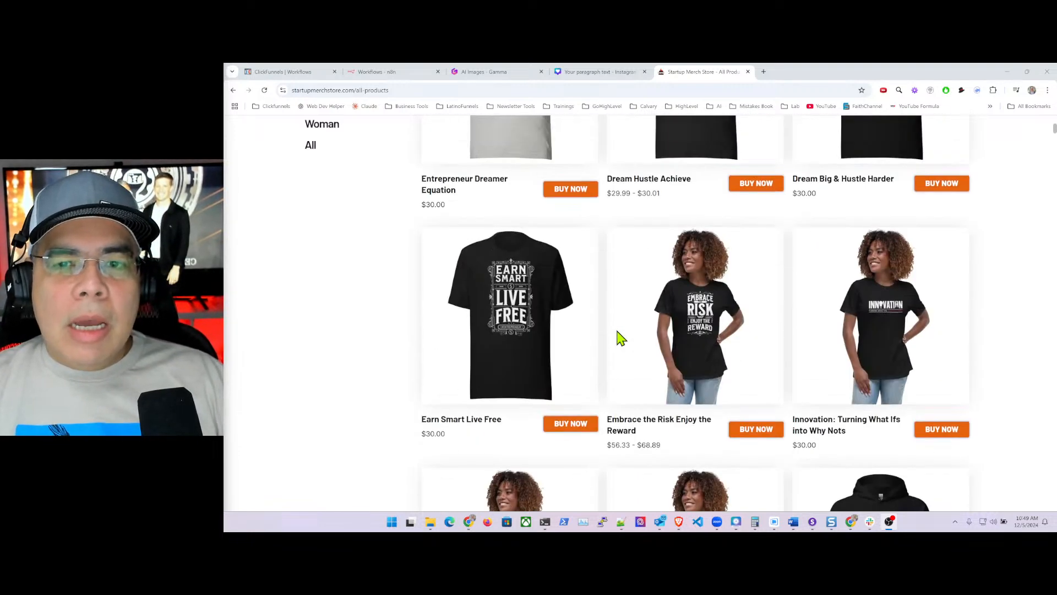
scroll(621, 337, up, 6)
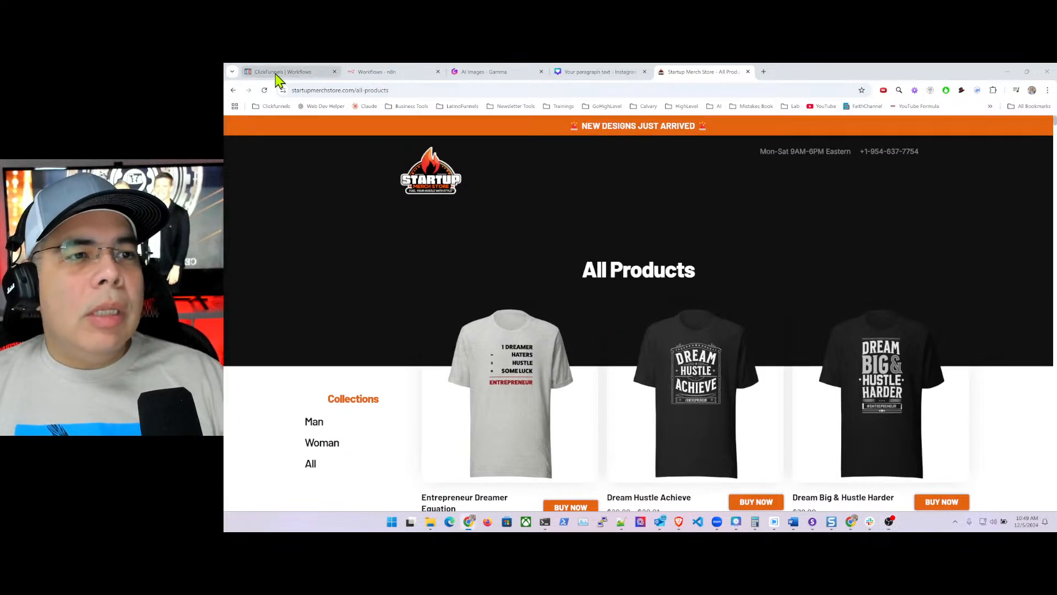
click(276, 74)
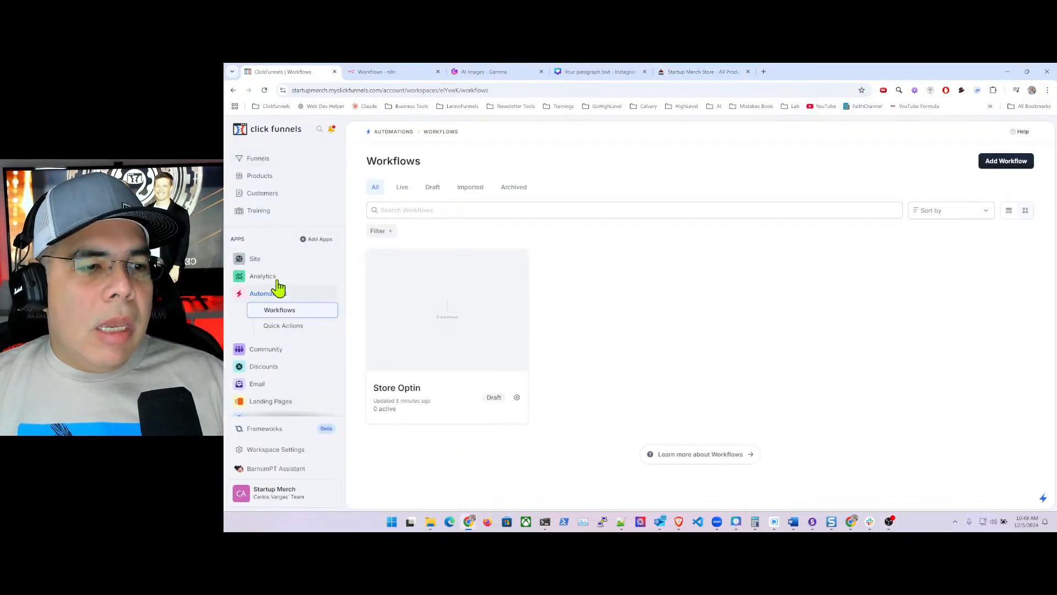
- Open Products > All Products and browse the 352-product catalogue
click(259, 178)
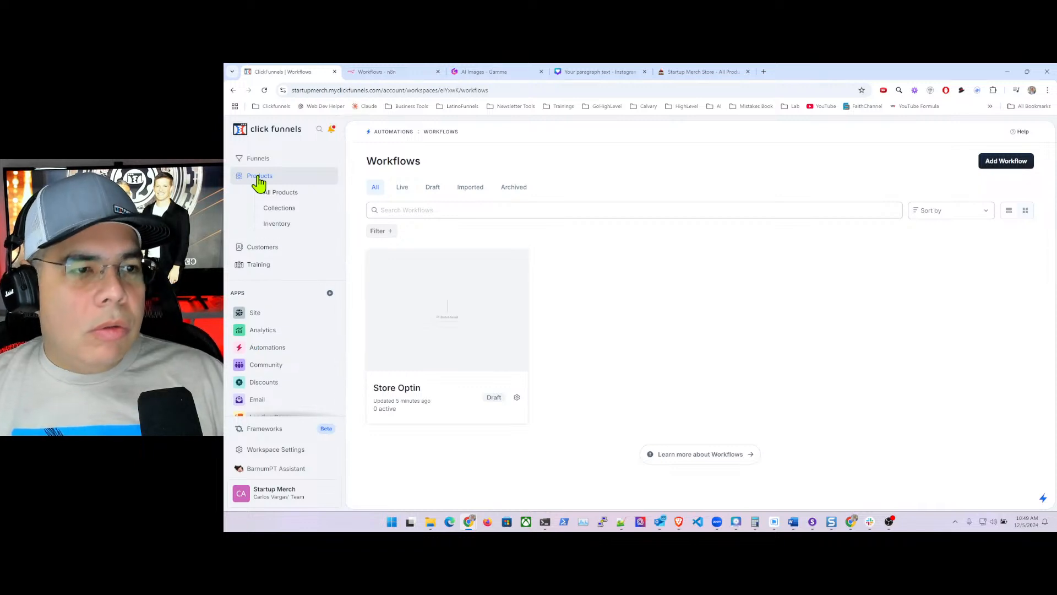
click(285, 194)
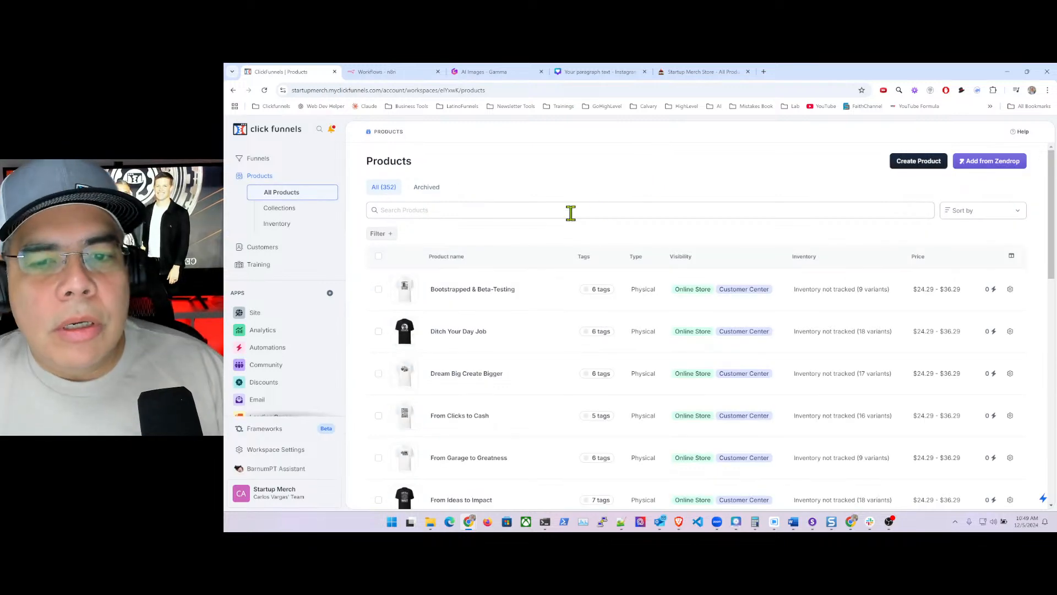
scroll(710, 262, down, 5)
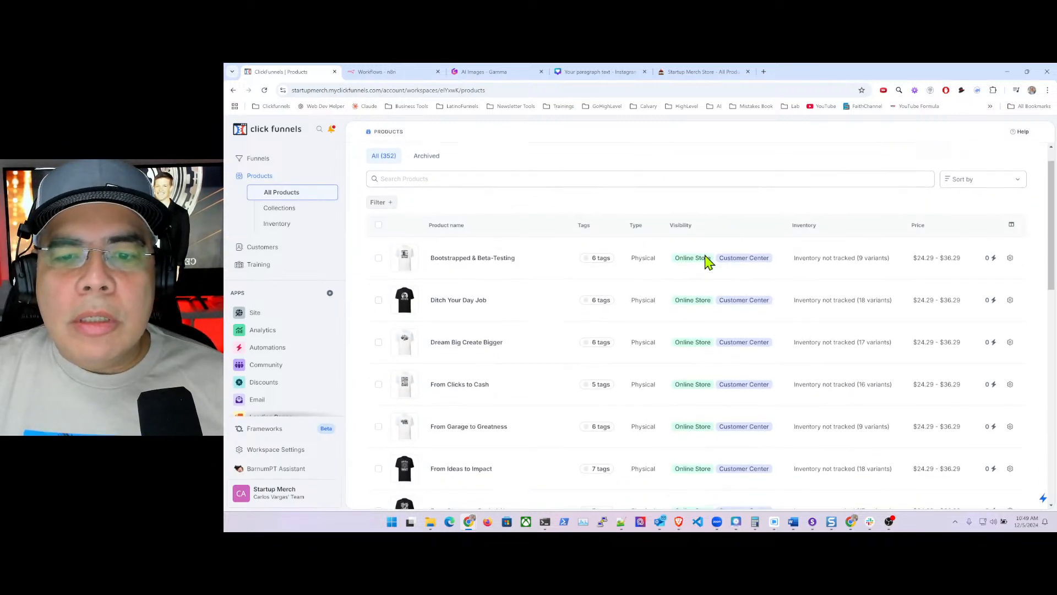
scroll(705, 254, down, 5)
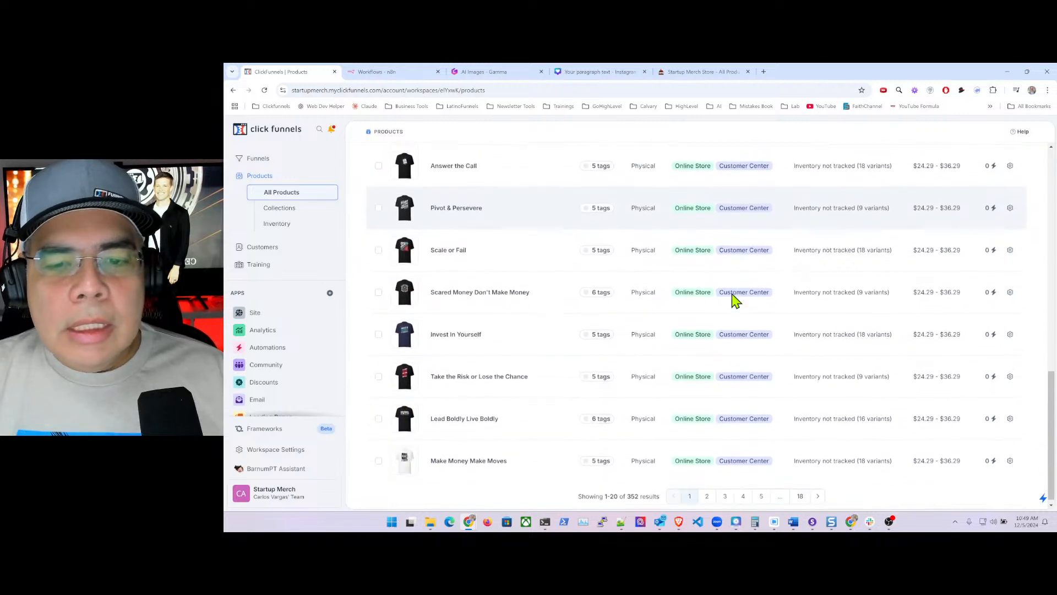
scroll(730, 311, up, 10)
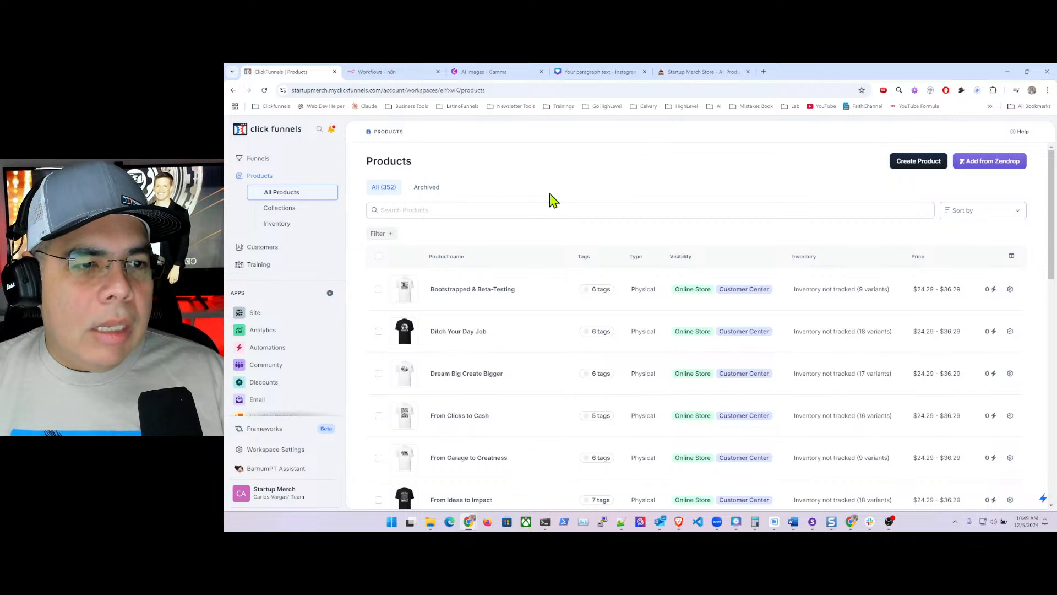
- Open the Startup Merch site in the editor and load the eCom Theme Store front page
click(257, 314)
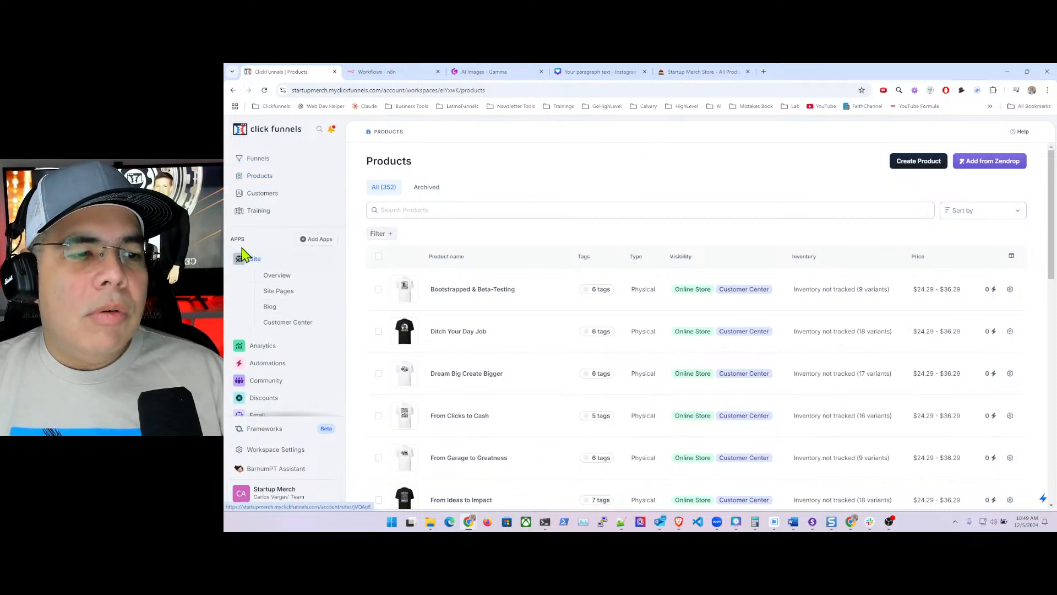
click(287, 280)
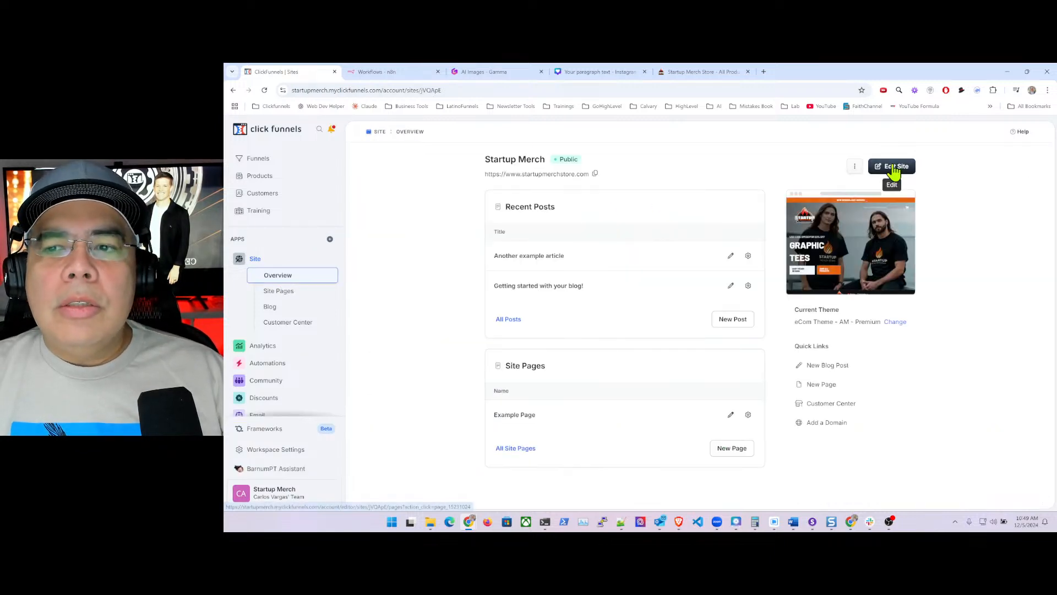
click(895, 168)
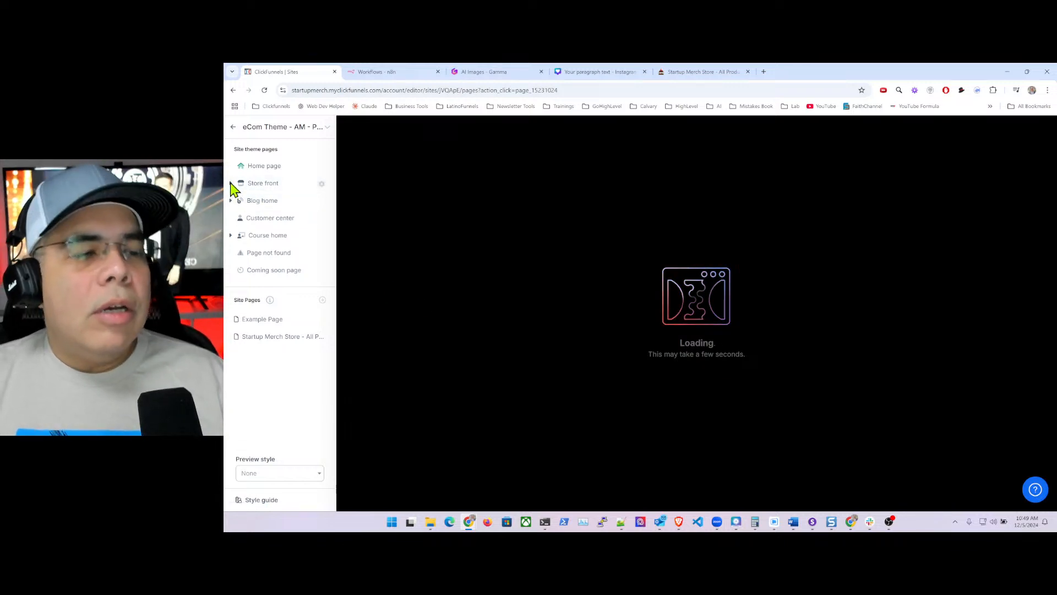
click(243, 187)
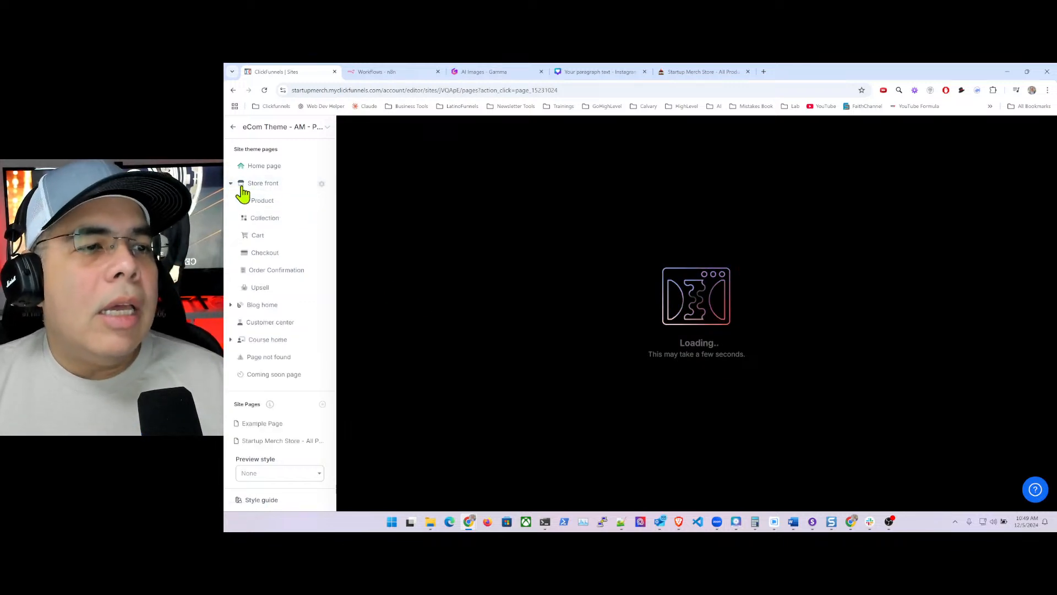
click(268, 189)
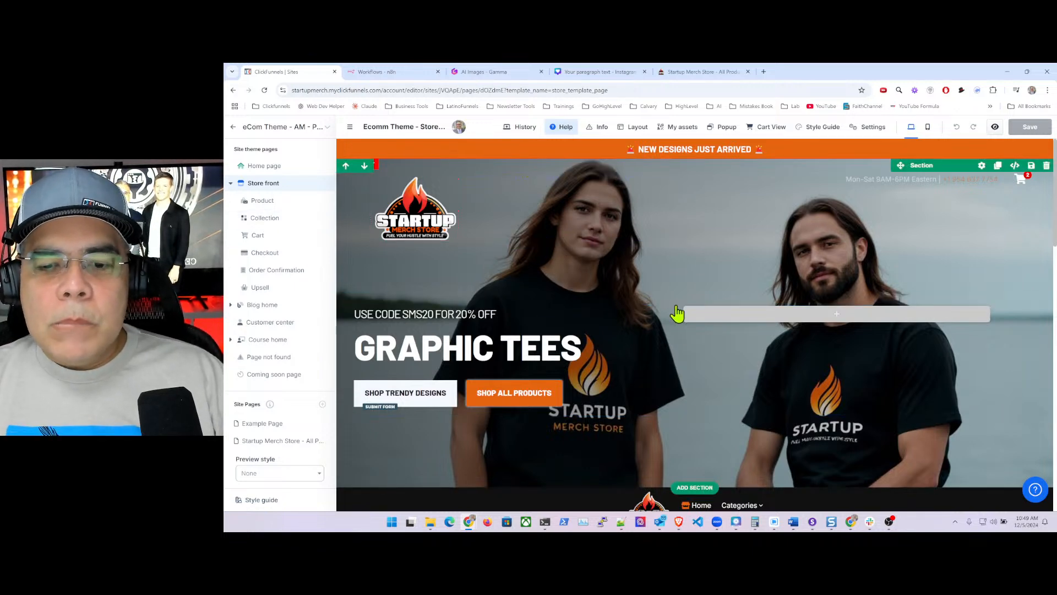
scroll(680, 311, down, 4)
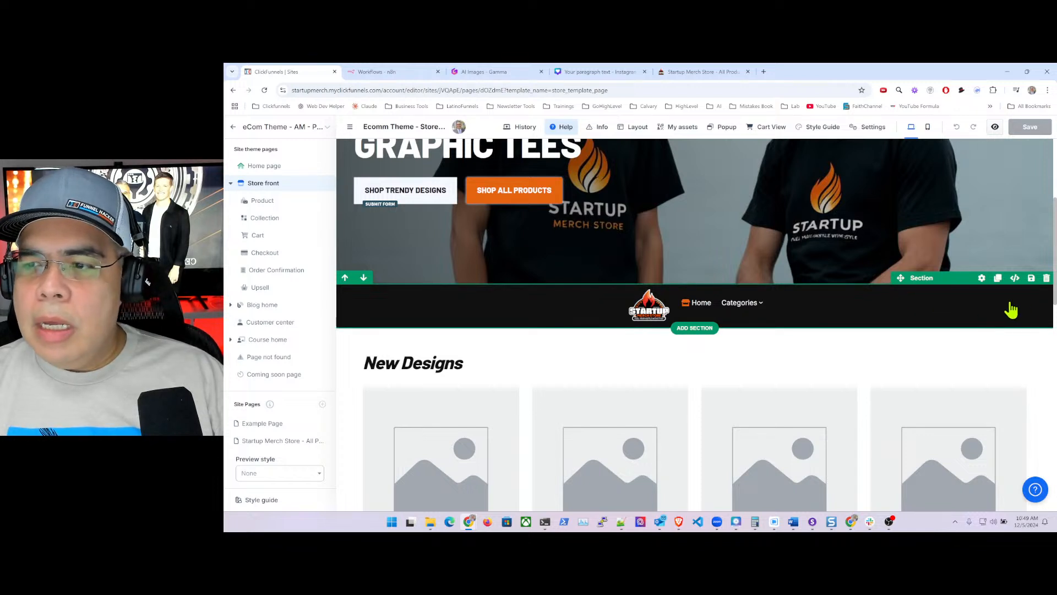
- Delete the logo-and-menu navigation section beneath the Graphic Tees hero and save
click(1046, 278)
click(1028, 128)
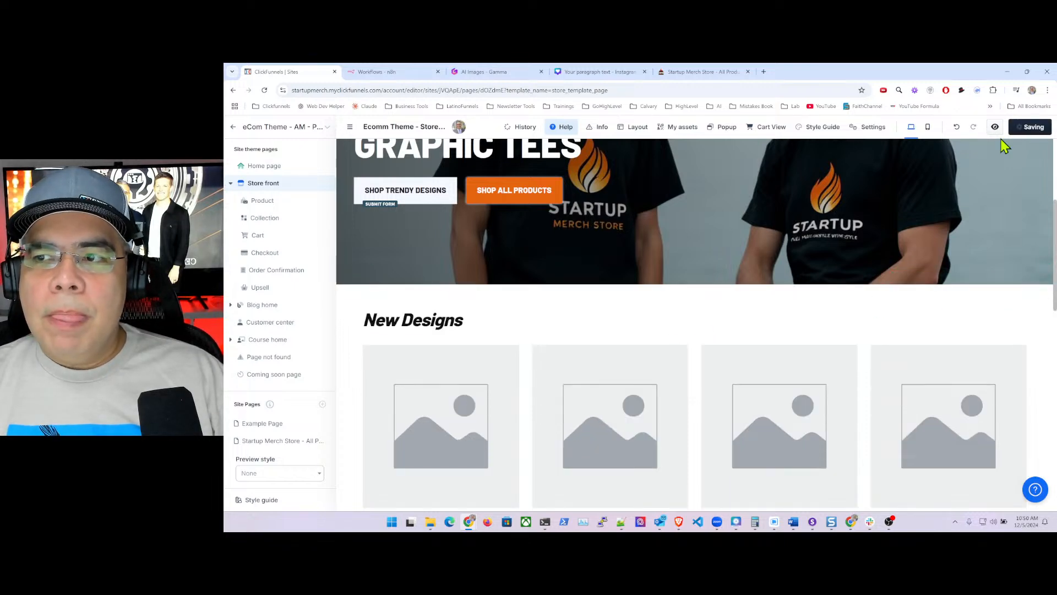
scroll(799, 281, up, 2)
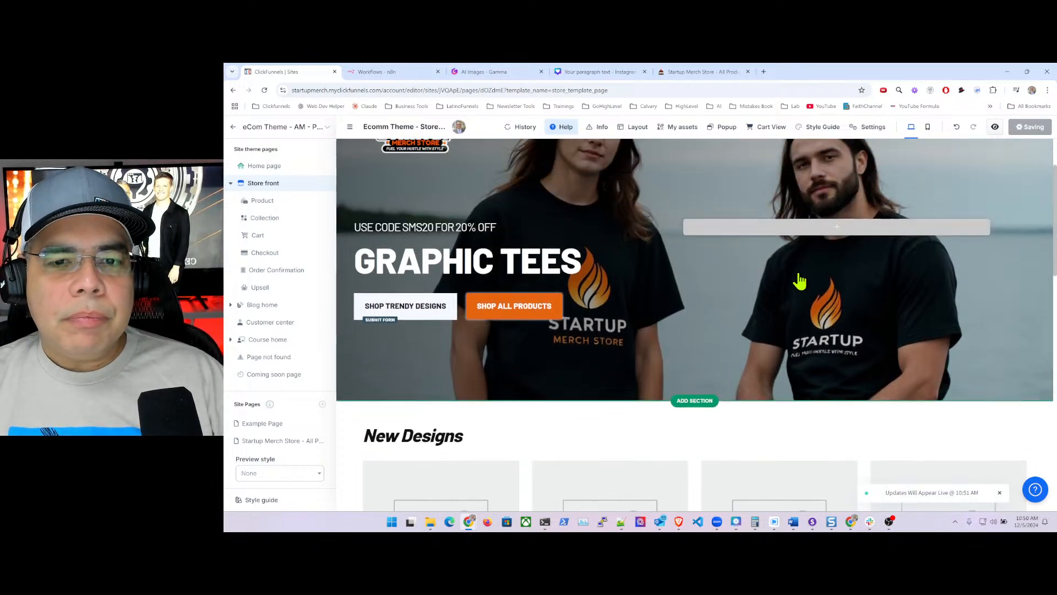
scroll(800, 282, up, 2)
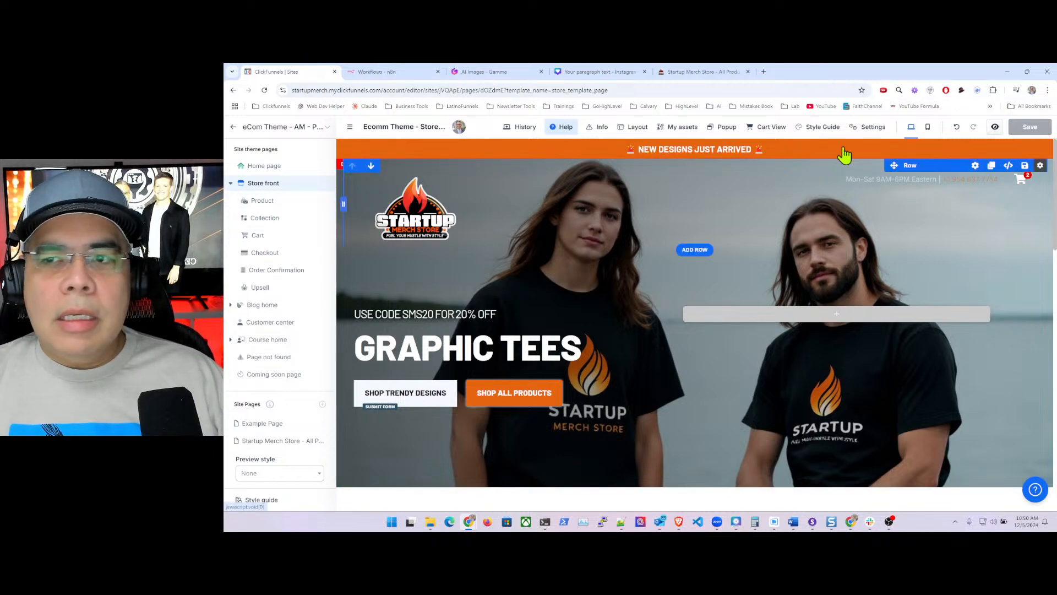
- Review the store front's mobile layout, then return to the live All Products page
click(927, 127)
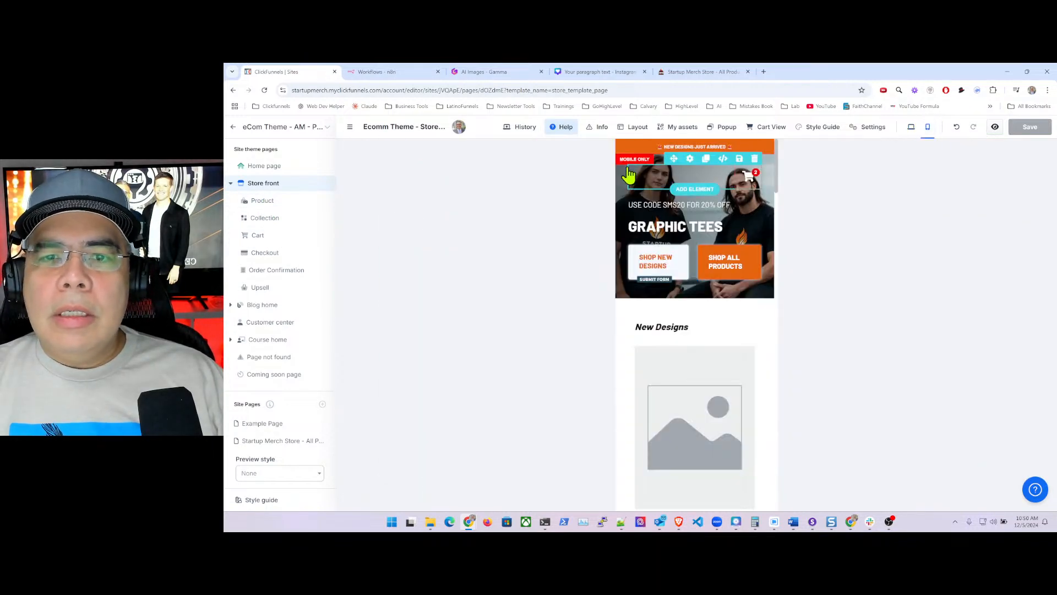
scroll(764, 350, down, 10)
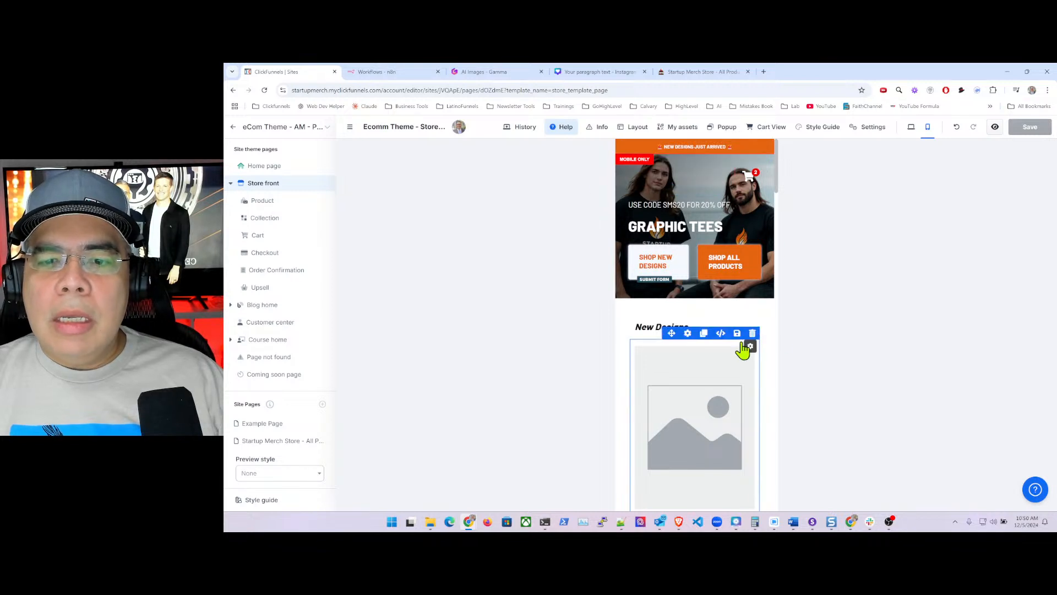
scroll(764, 349, down, 10)
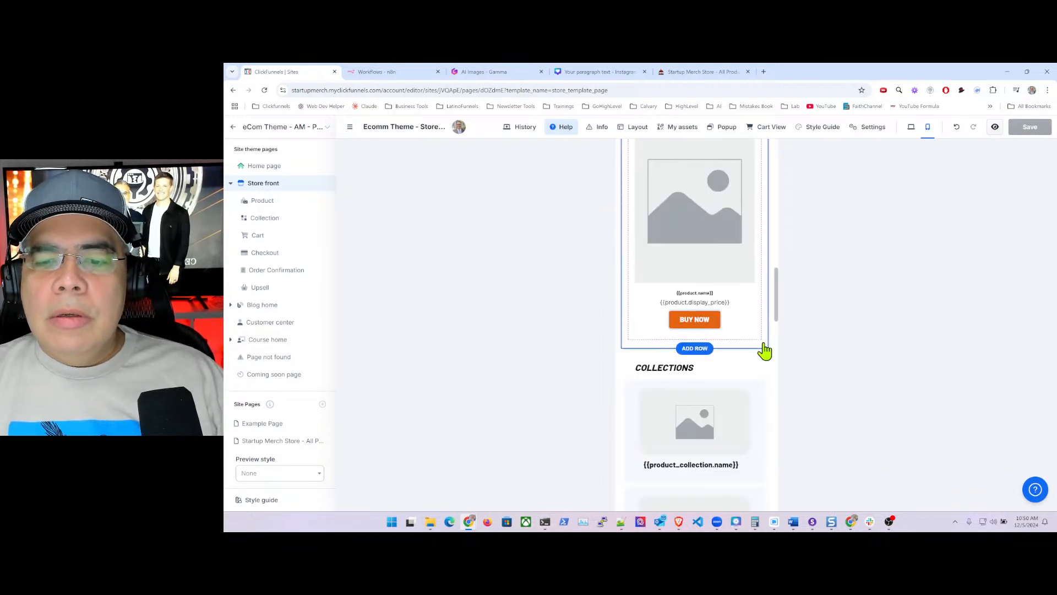
scroll(765, 350, down, 3)
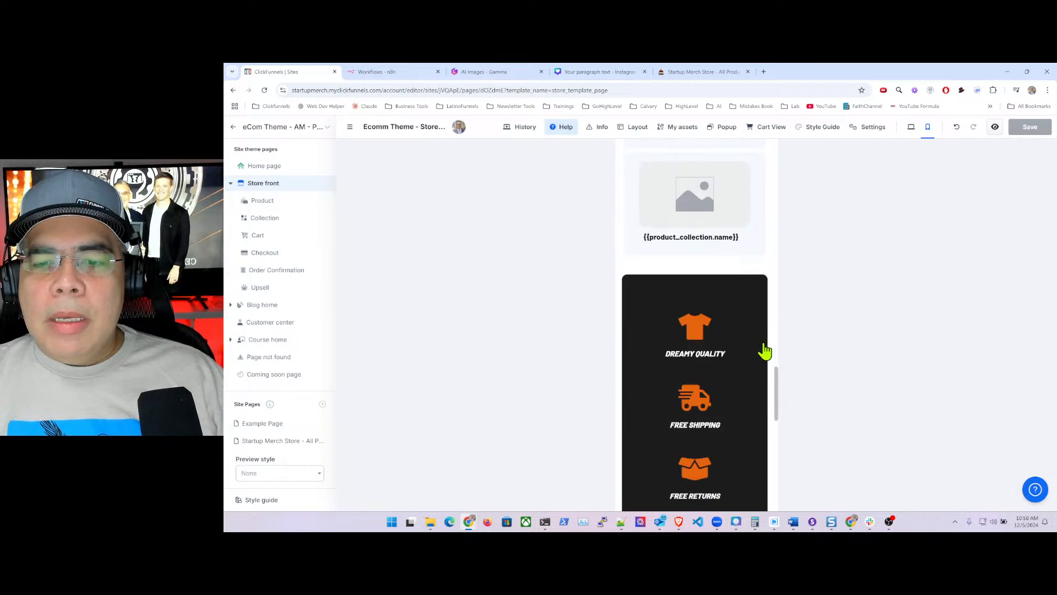
scroll(765, 350, up, 10)
scroll(769, 351, up, 10)
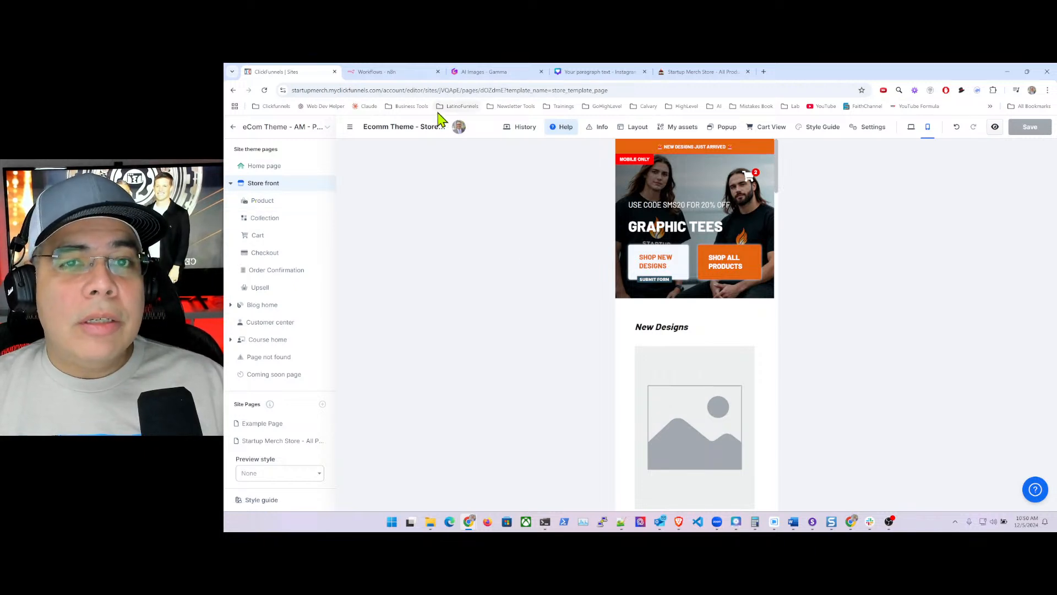
click(708, 76)
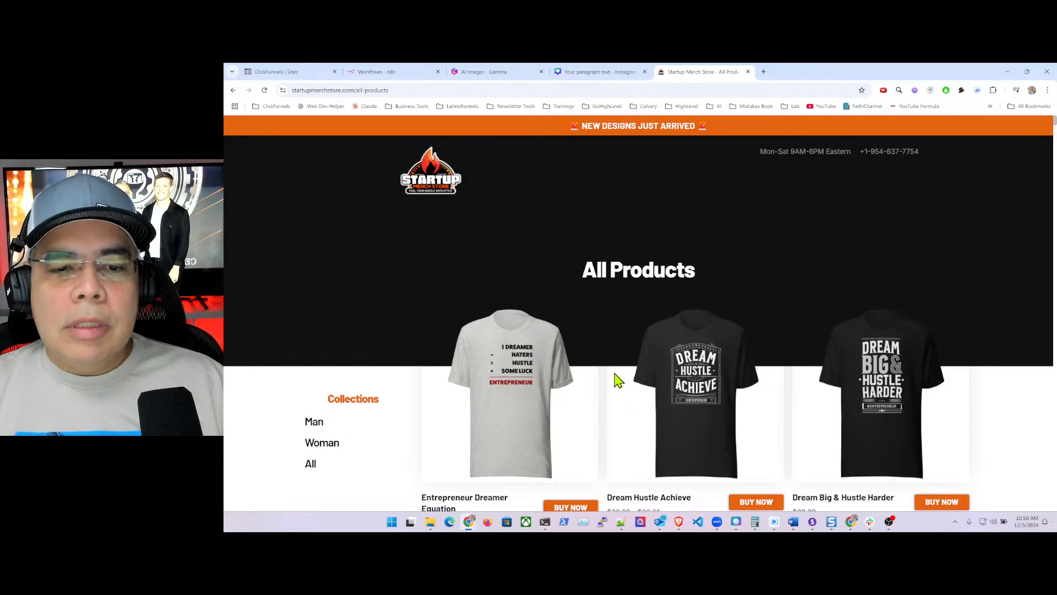
scroll(1049, 298, down, 5)
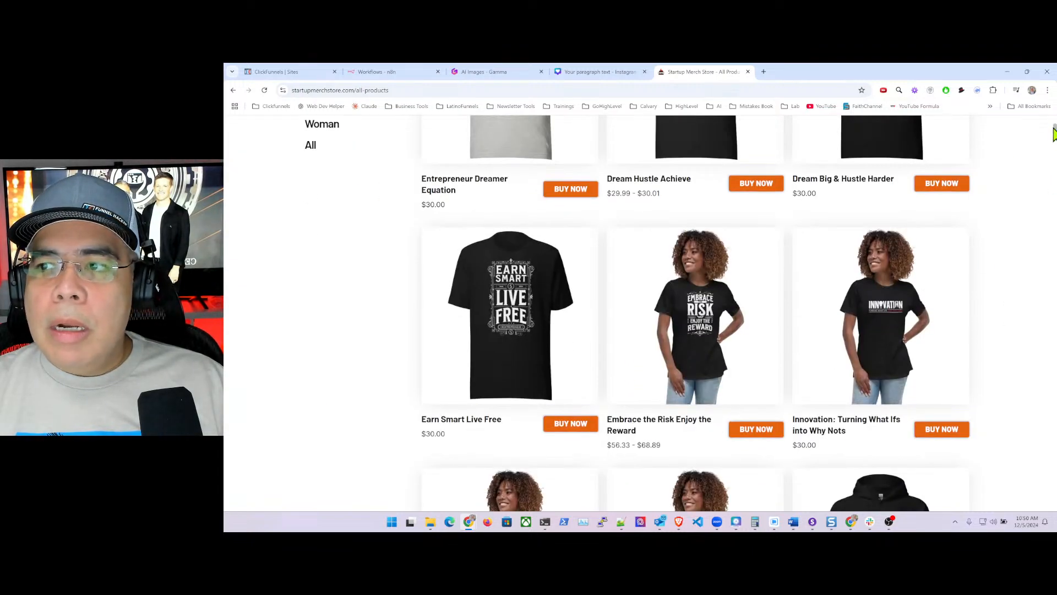
drag(1053, 132, 1047, 526)
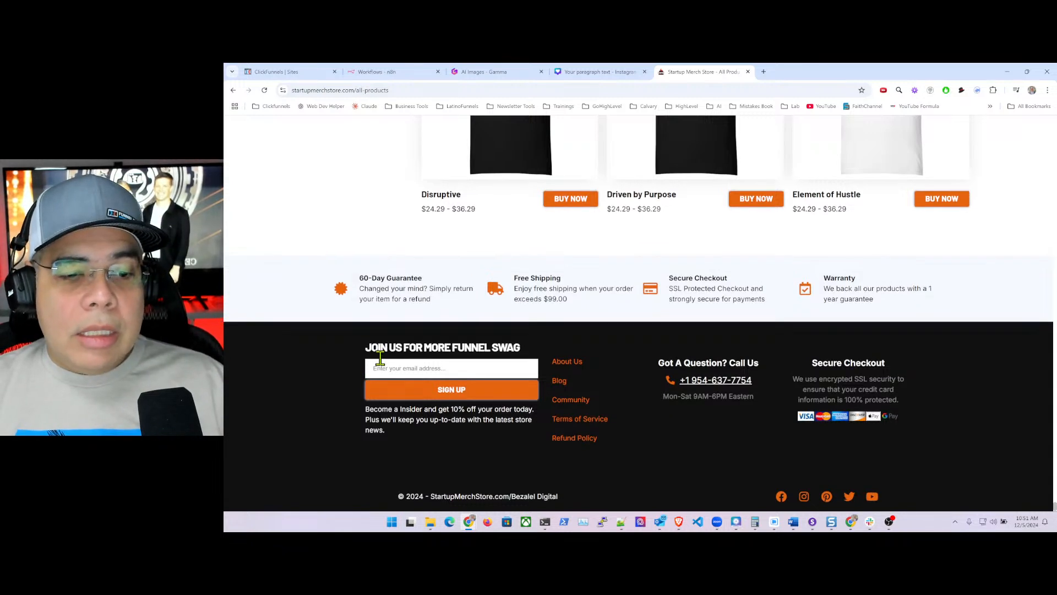
scroll(377, 359, up, 1)
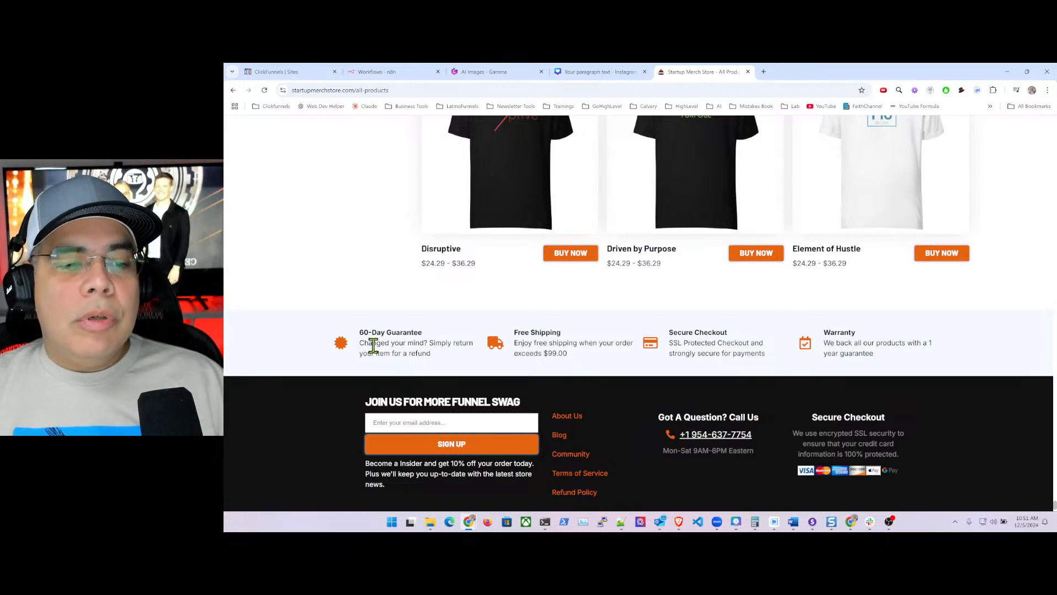
scroll(373, 346, up, 10)
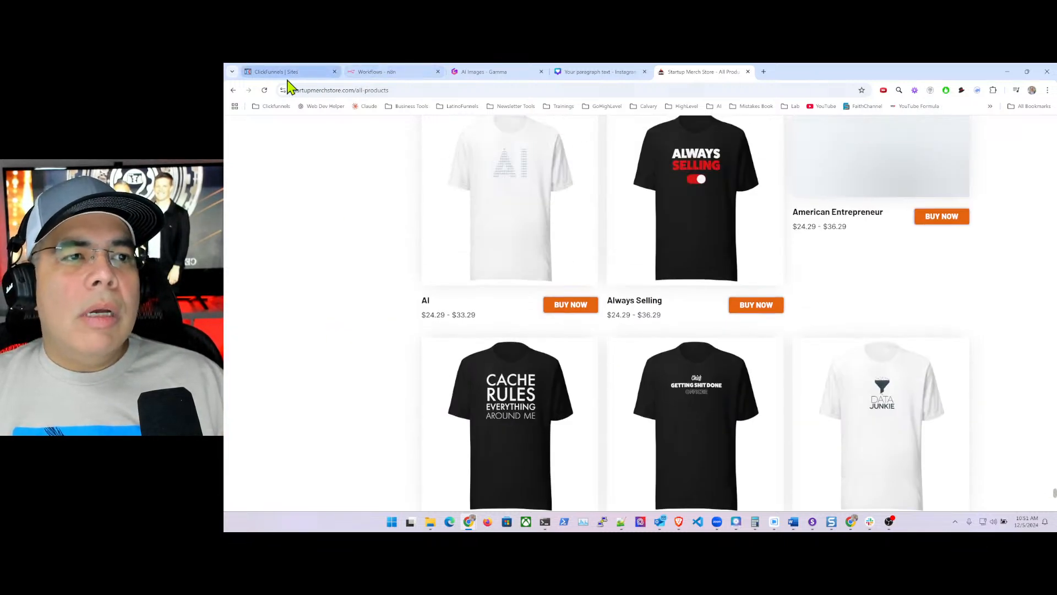
click(283, 73)
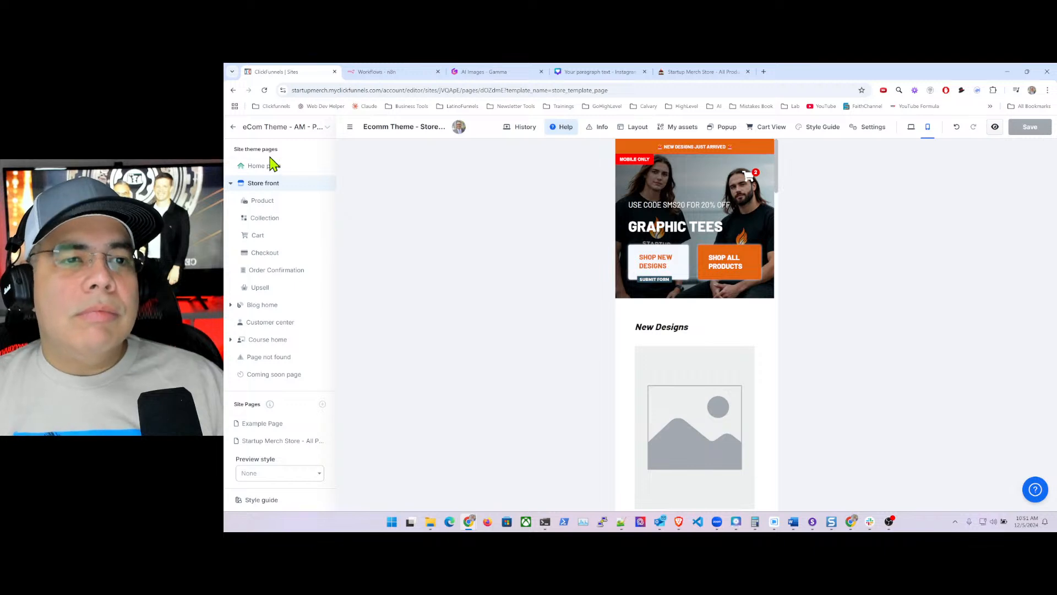
- Return to Site Overview and open Automations > Workflows showing the Store Optin draft
click(233, 130)
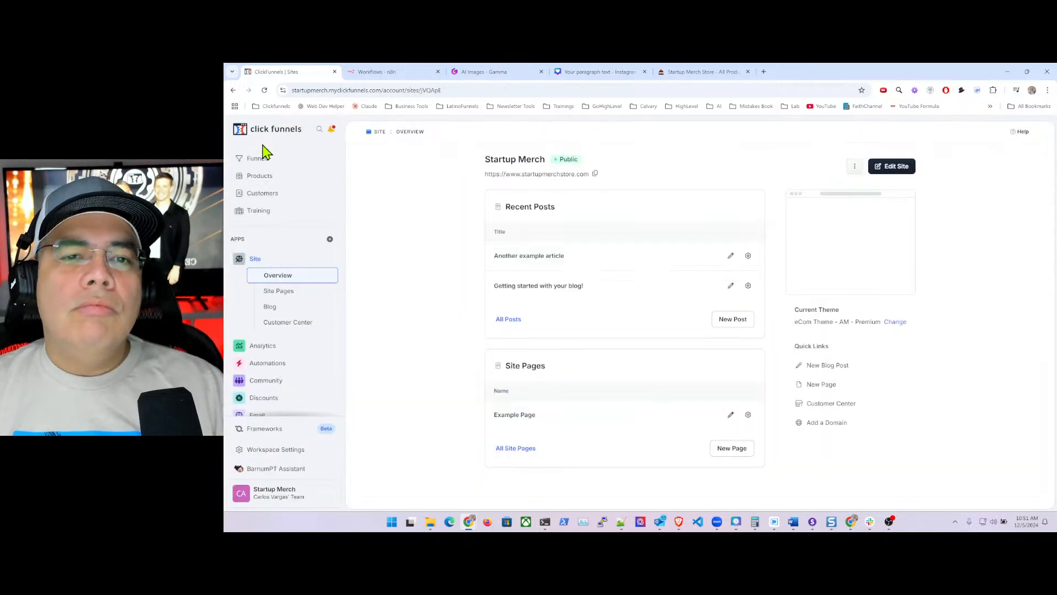
click(270, 364)
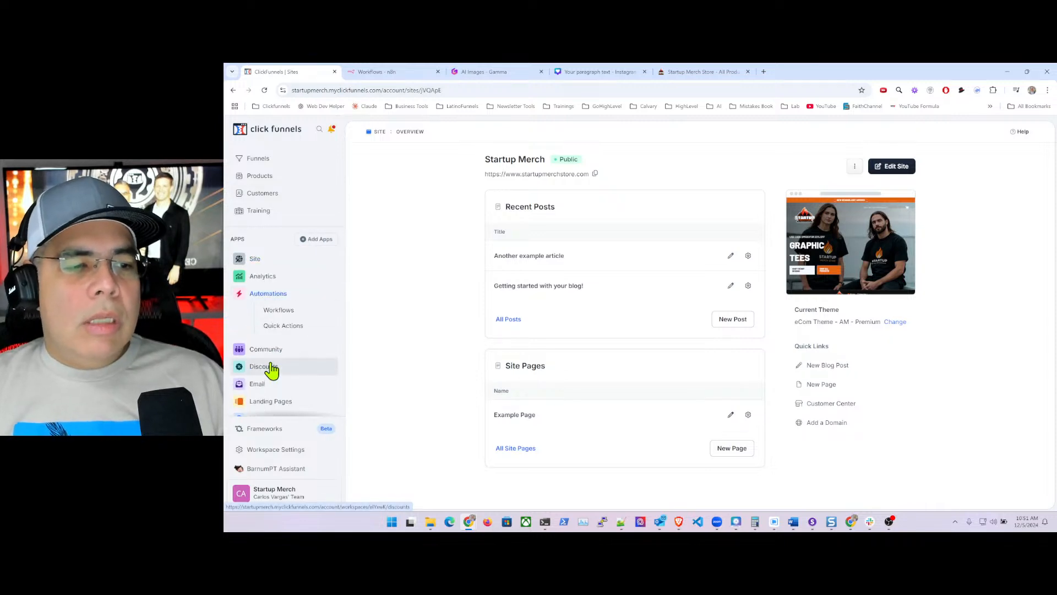
click(280, 313)
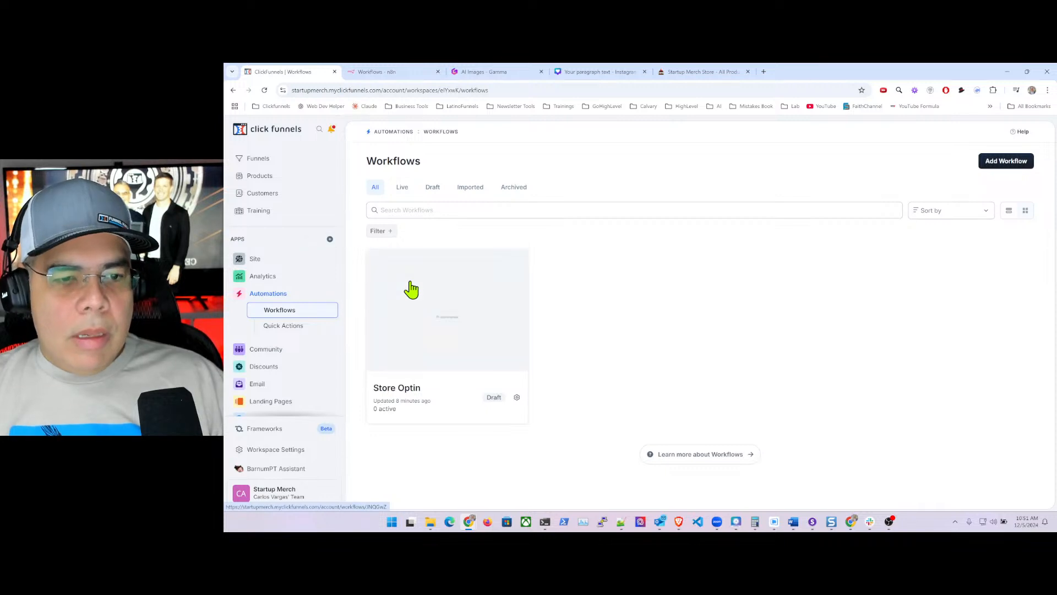
- Open the Store Optin workflow, view its 3 triggers and start a new trigger
click(479, 308)
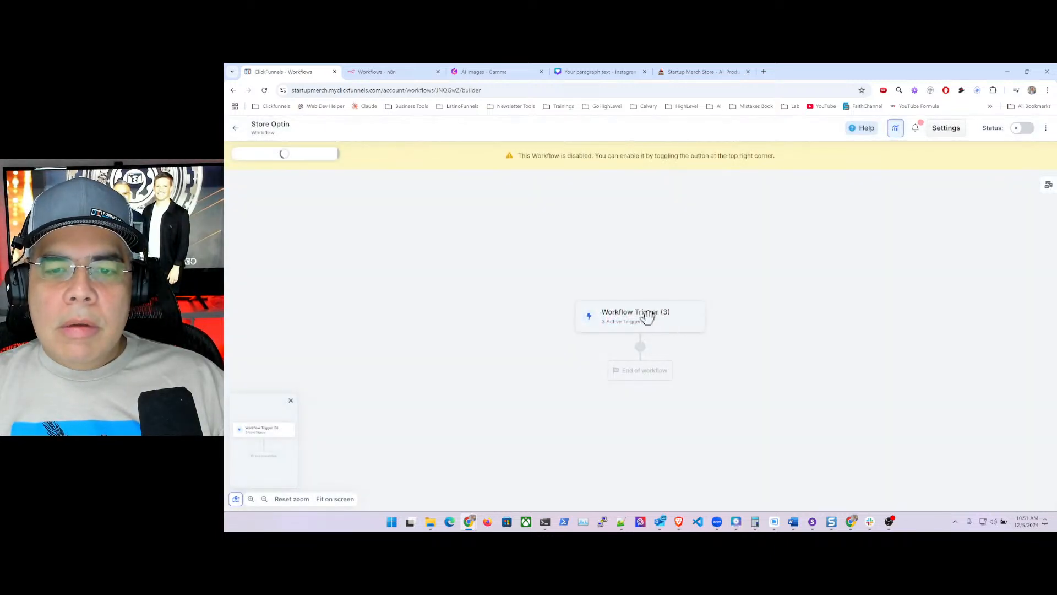
click(642, 312)
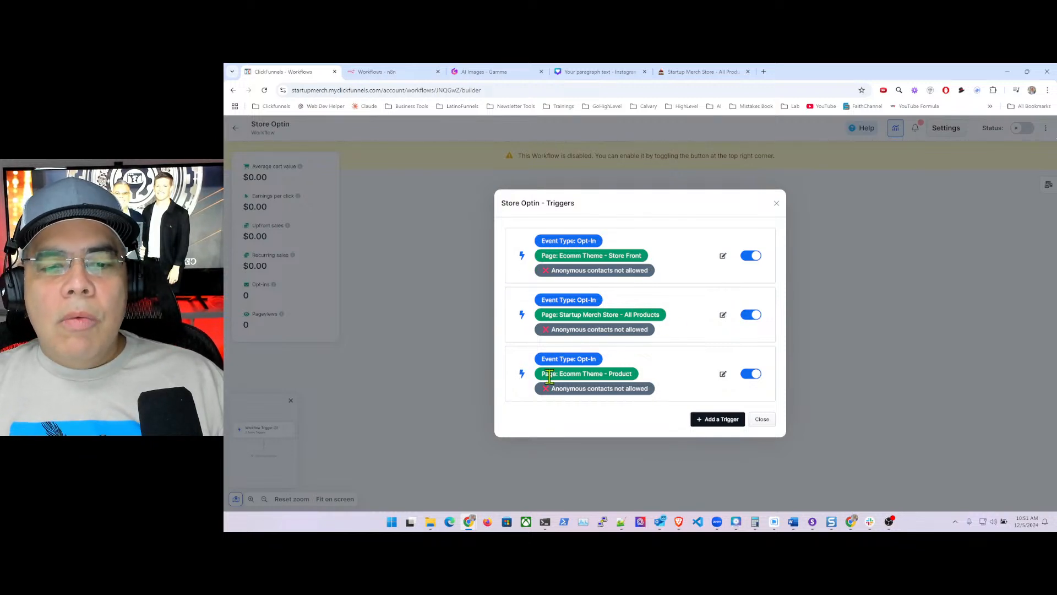
click(726, 421)
click(754, 299)
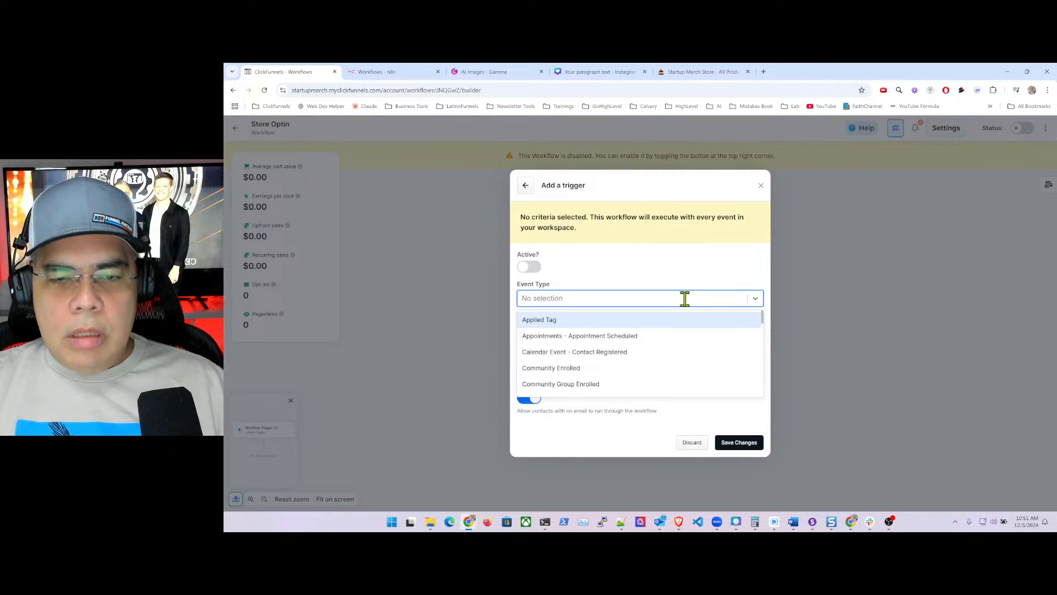
text(opt)
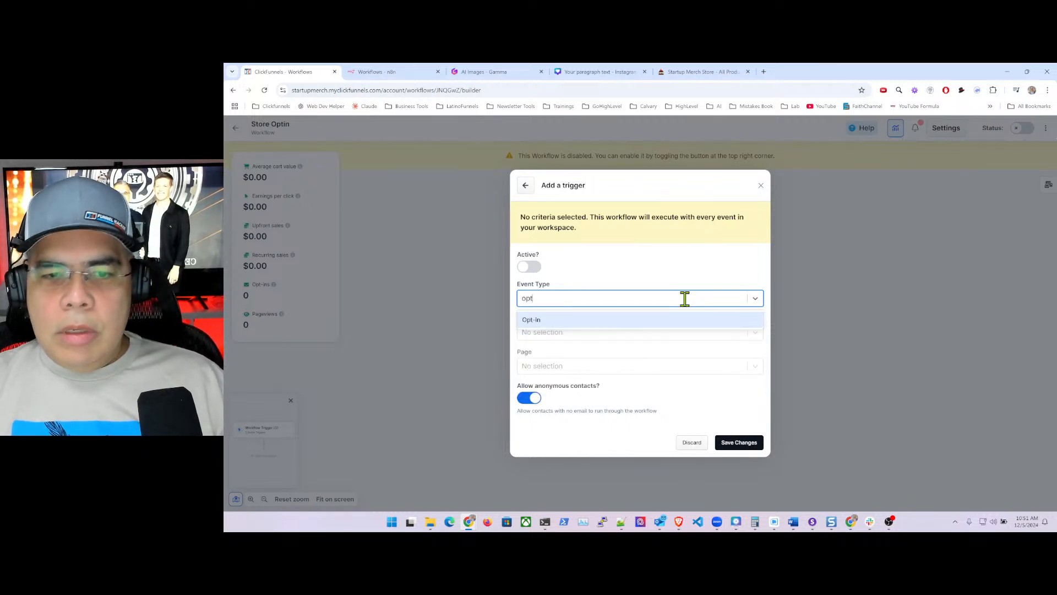
key(BackSpace)
key(BackSpace)
key(BackSpace)
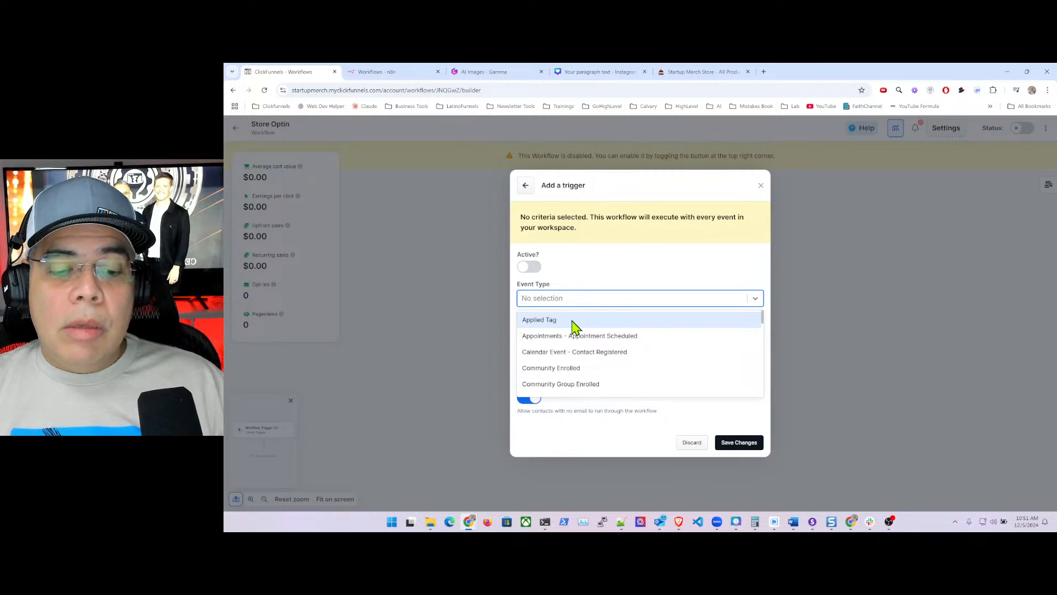
- Try Opt-In with a product page for the trigger, then discard it unchanged
scroll(602, 352, down, 2)
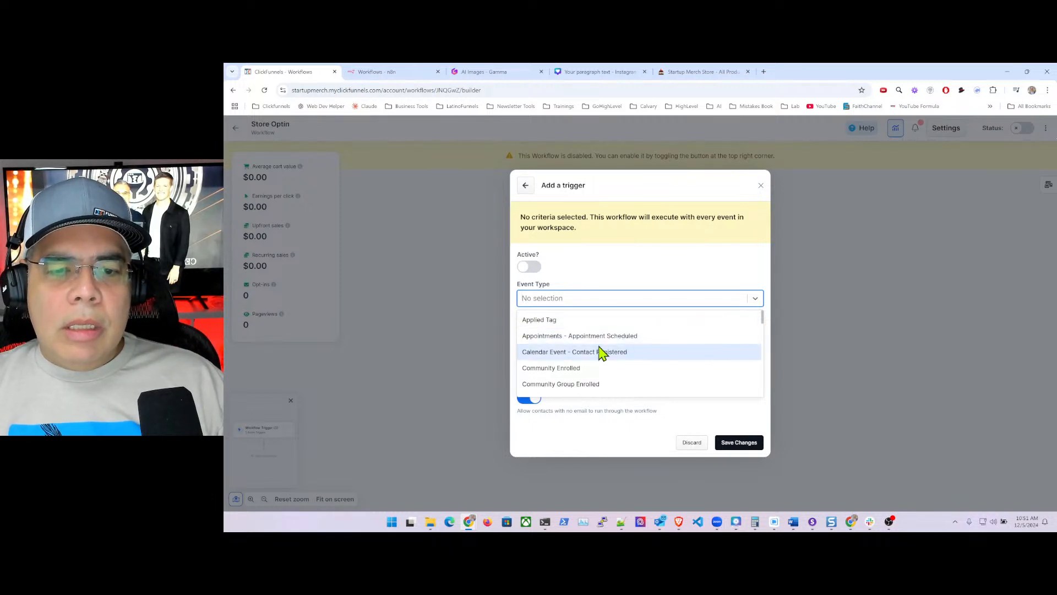
scroll(601, 353, down, 5)
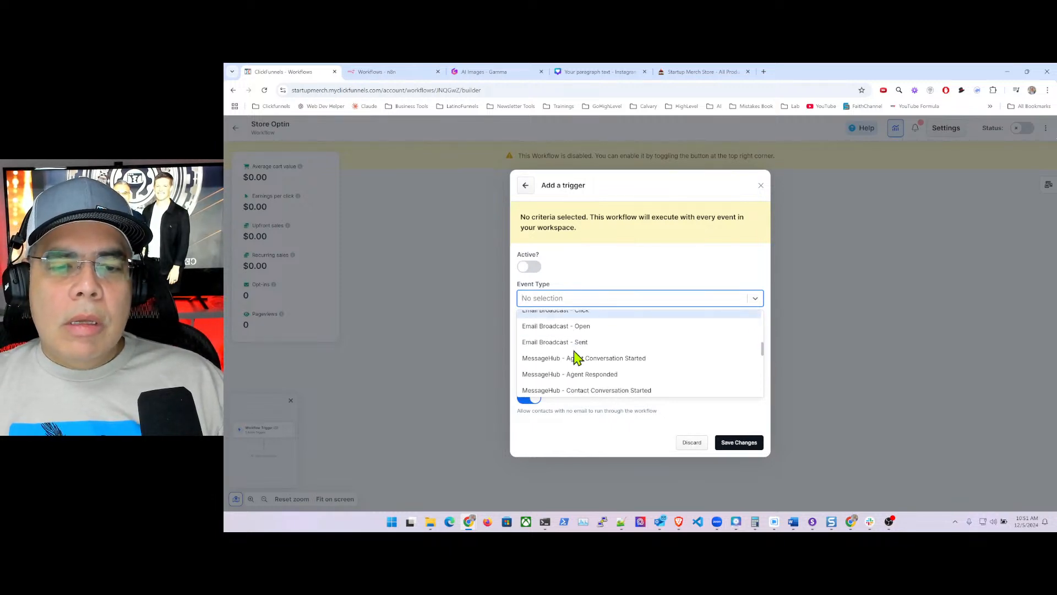
scroll(576, 357, down, 3)
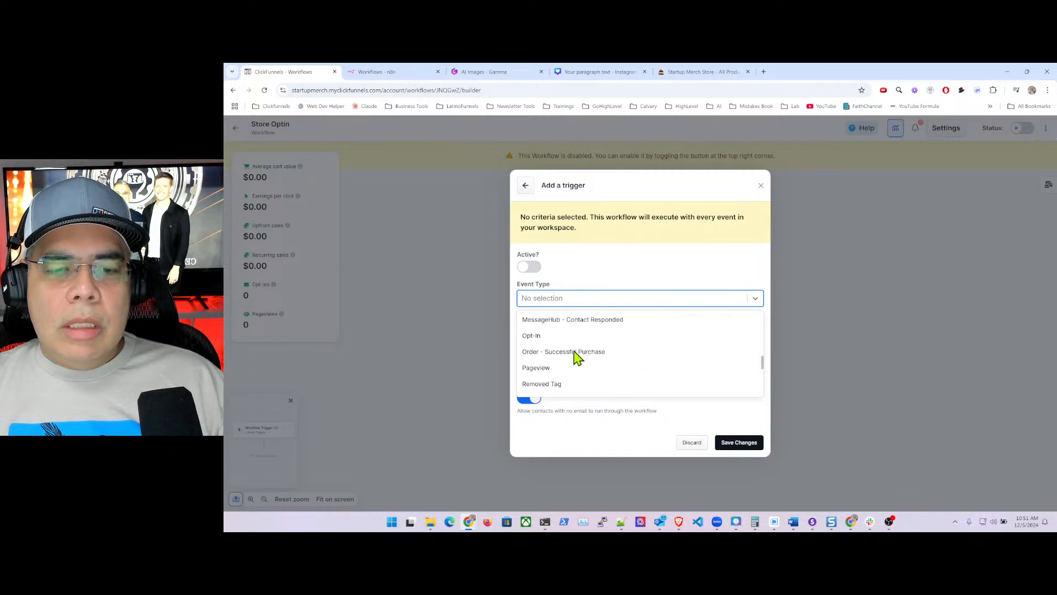
click(536, 338)
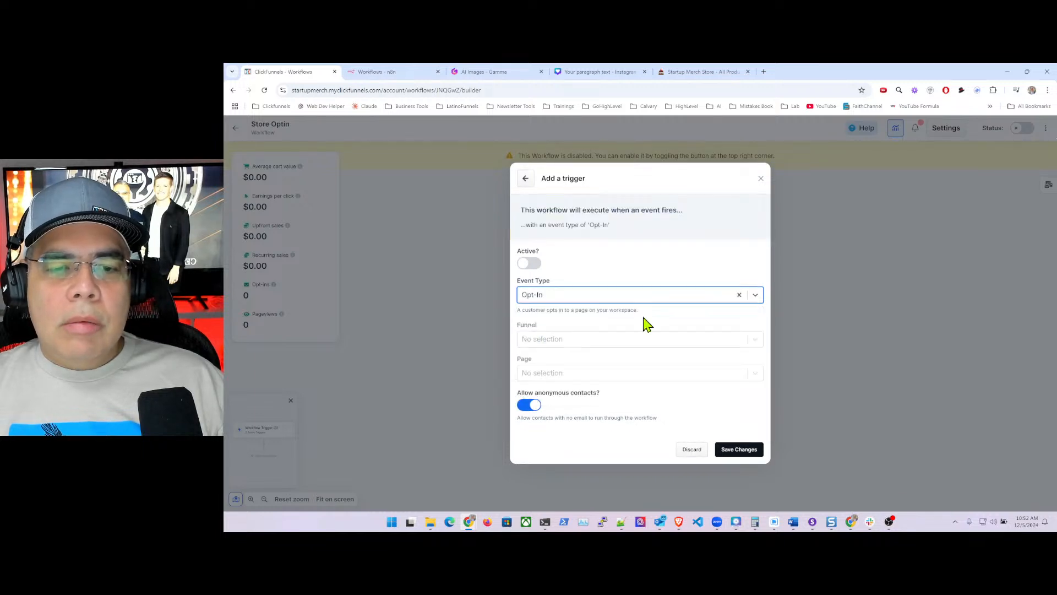
click(755, 375)
text(pro)
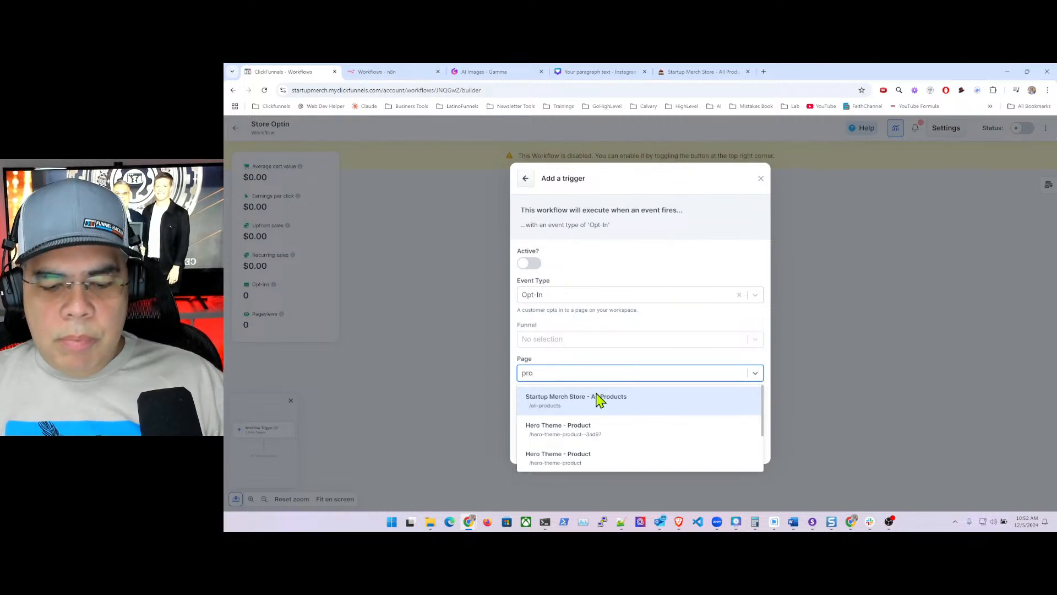
text(duct)
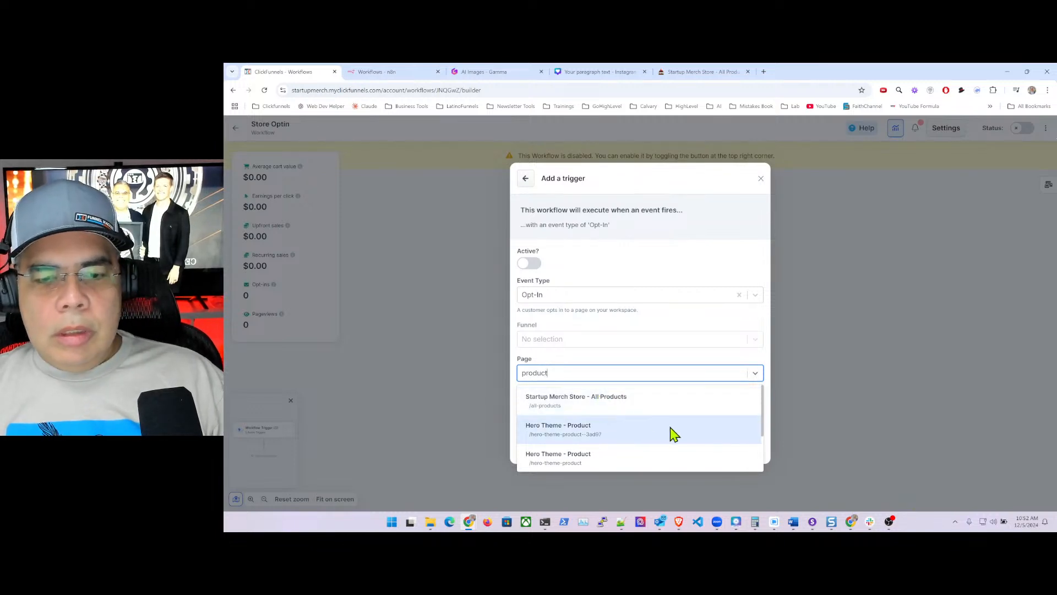
scroll(604, 435, down, 1)
scroll(604, 435, down, 1)
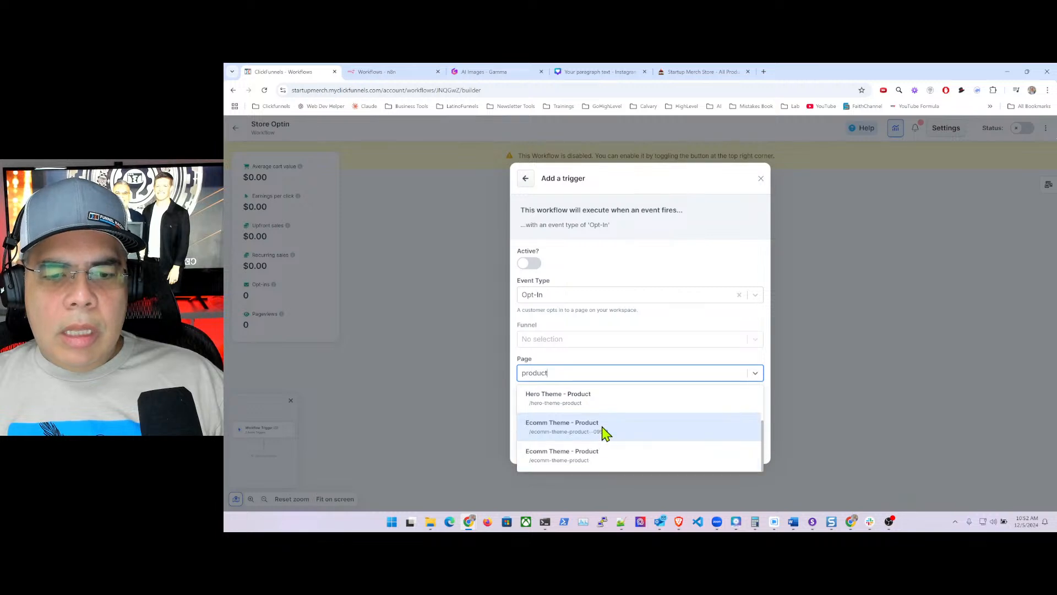
scroll(609, 455, up, 3)
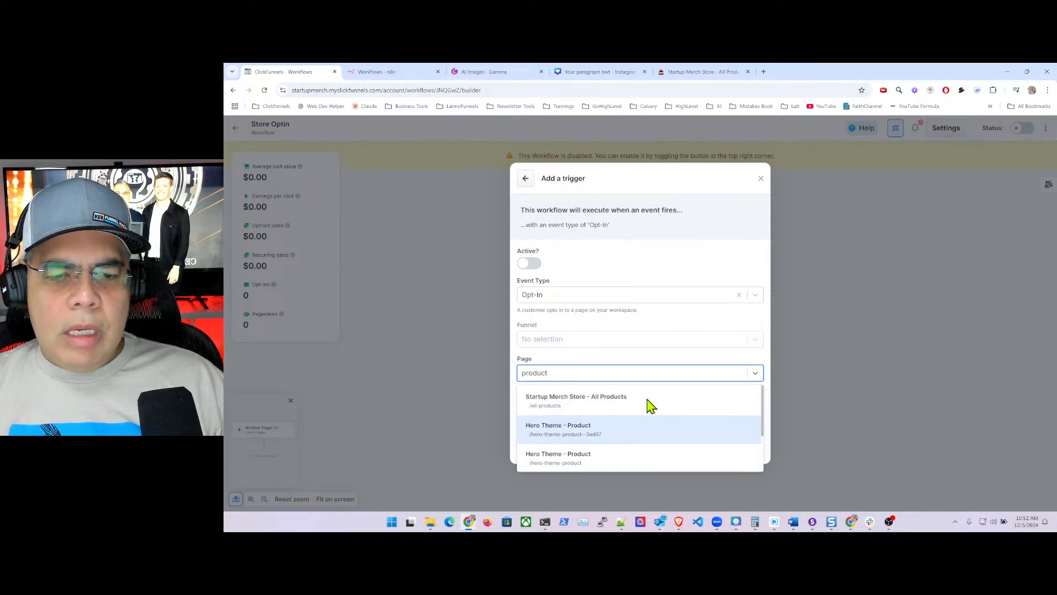
click(761, 178)
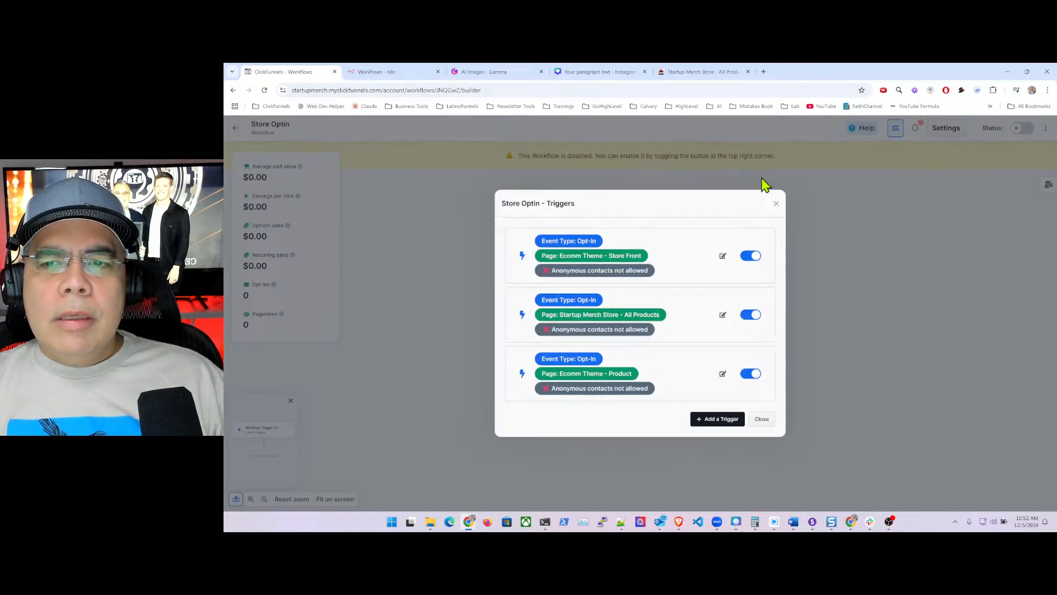
click(762, 419)
- Insert a Tag contact step under the Store Optin workflow trigger
click(640, 348)
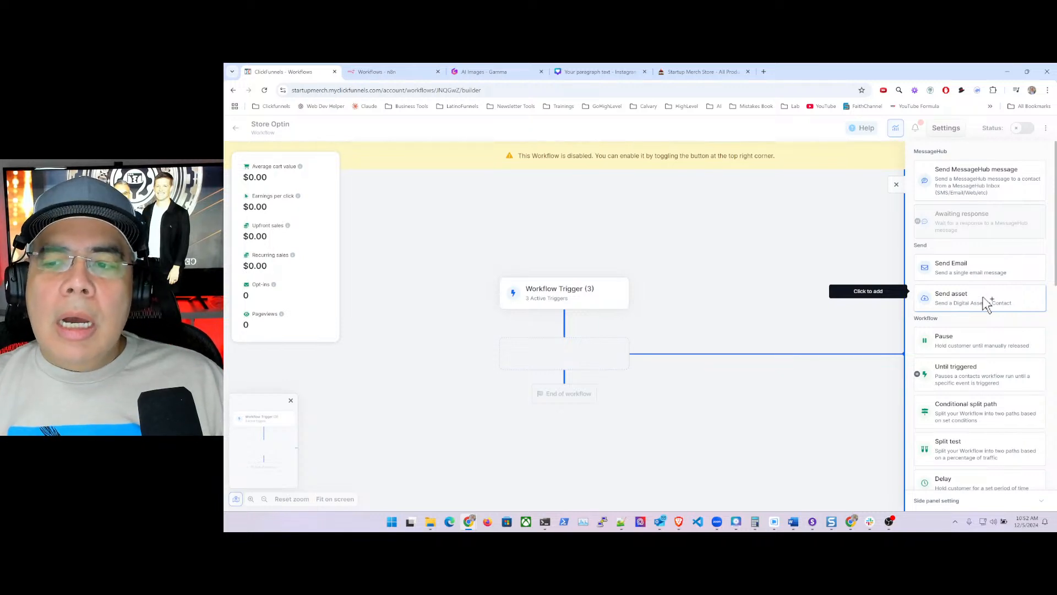
scroll(951, 326, down, 2)
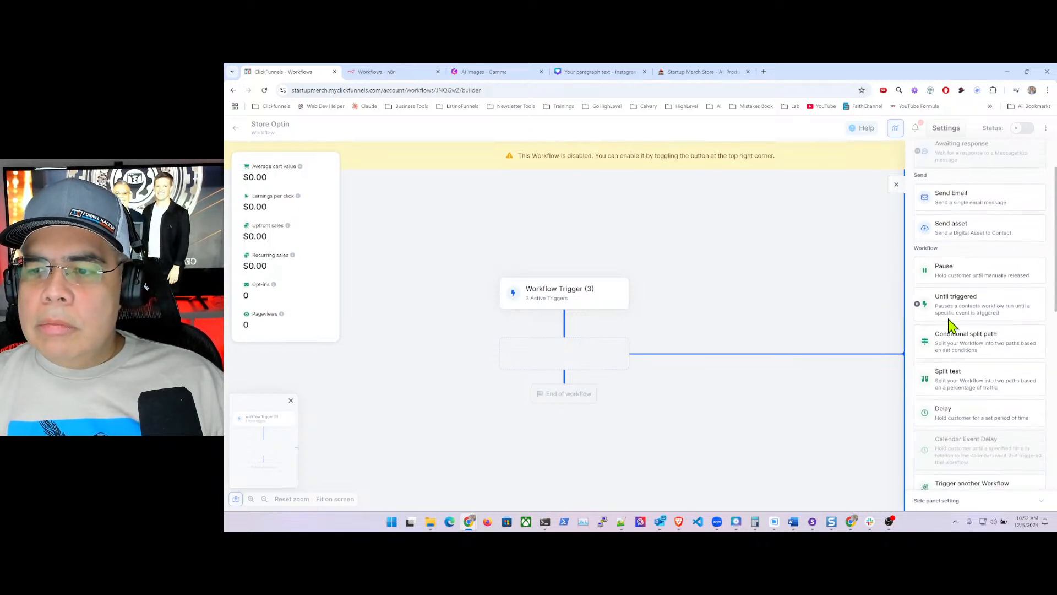
scroll(970, 364, down, 5)
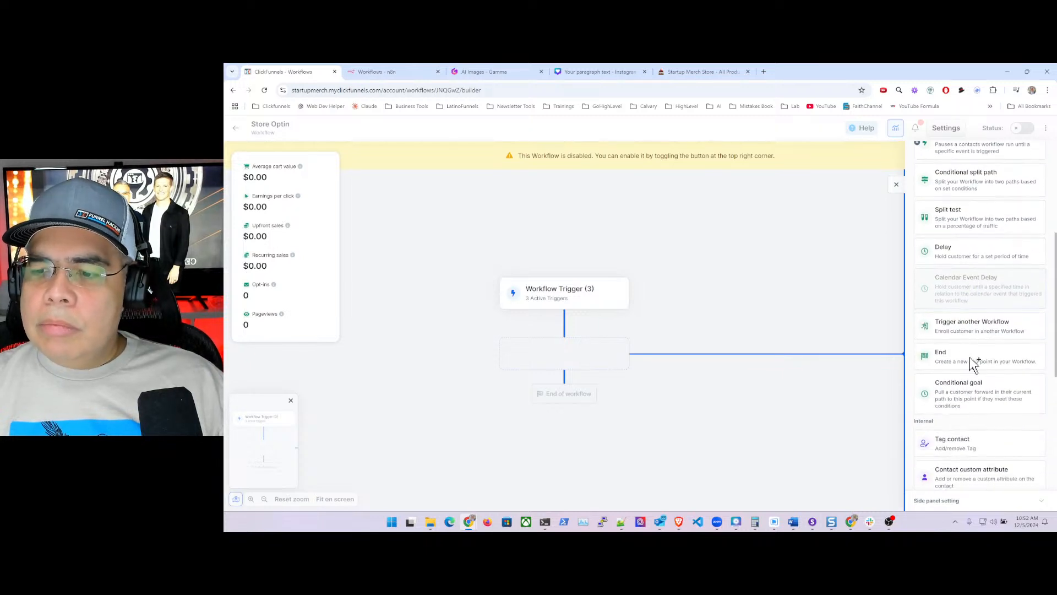
click(958, 365)
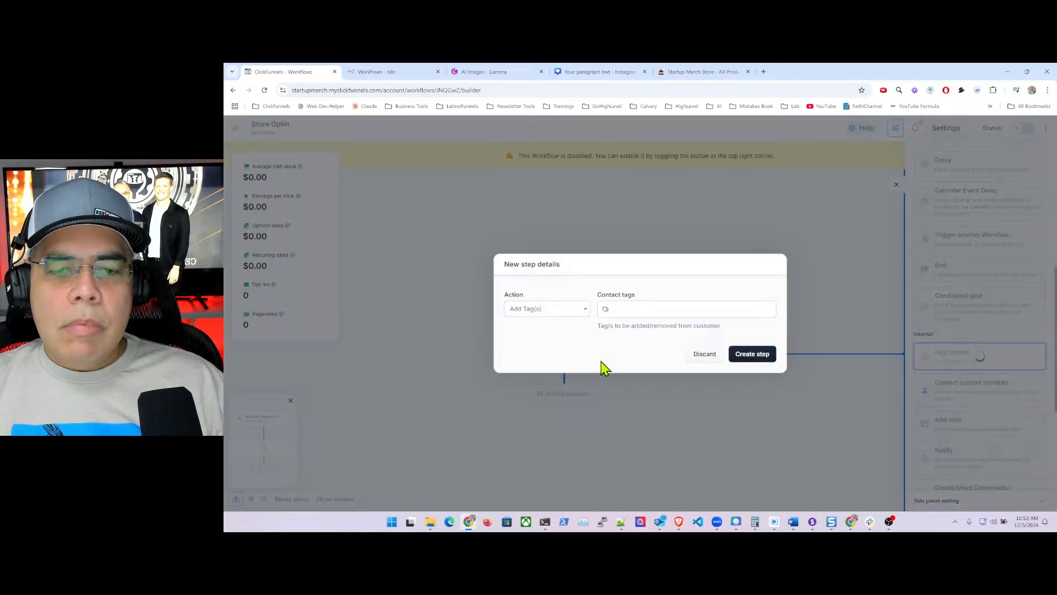
- Set the step to add tags startupmerchstore-optin and footer-optin, then create it
click(633, 309)
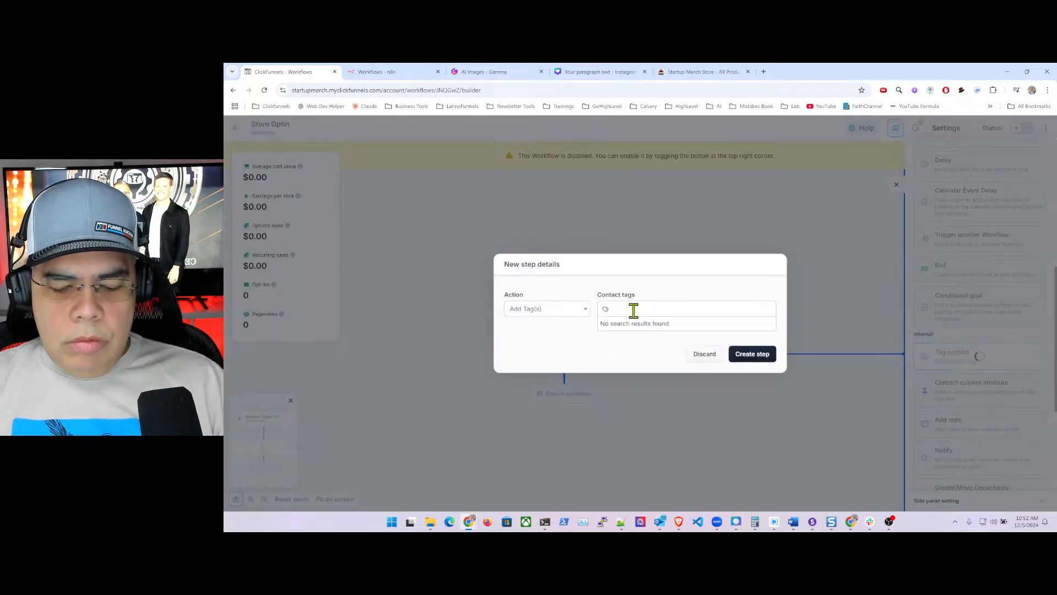
text(S)
key(BackSpace)
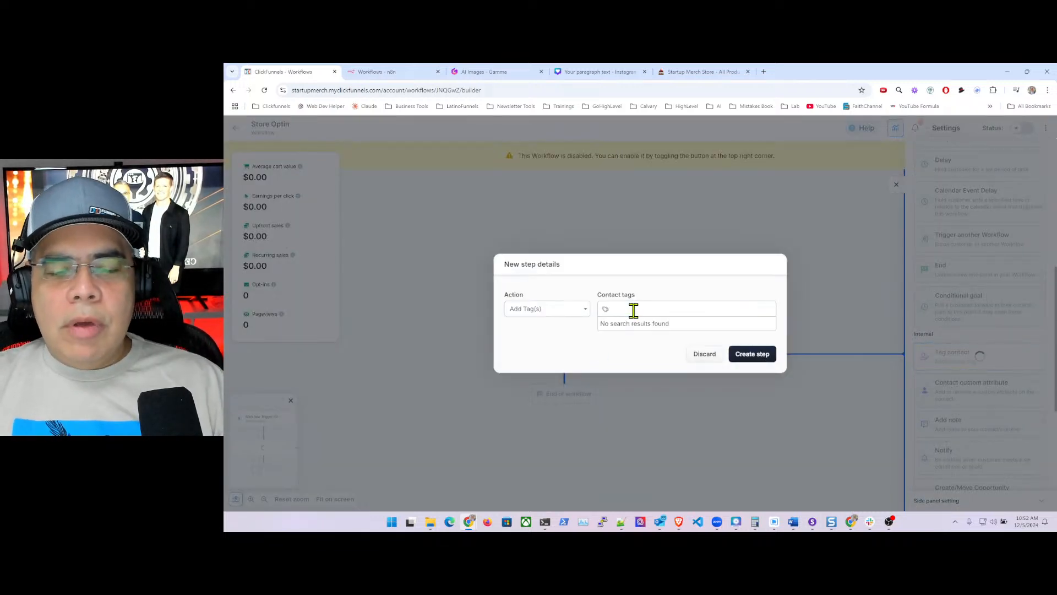
click(582, 310)
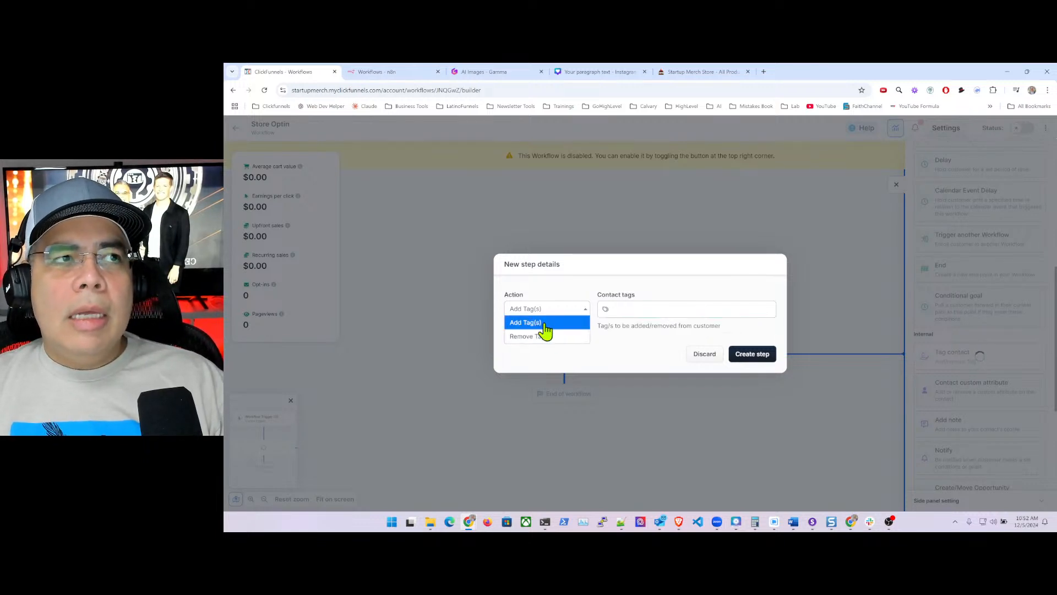
click(628, 311)
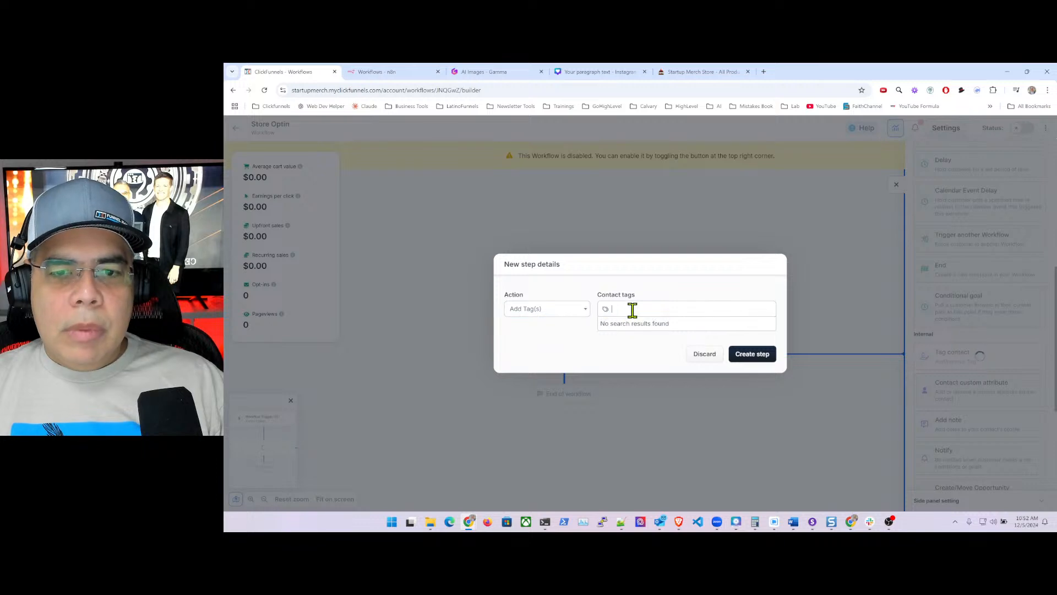
click(633, 310)
text(startupmerchstore-optin)
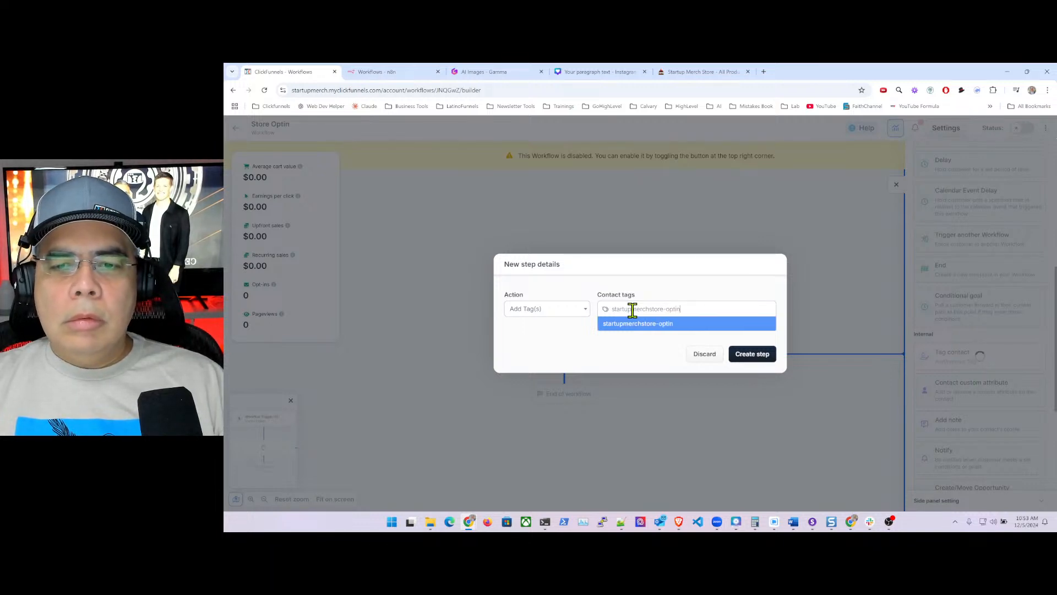
key(Return)
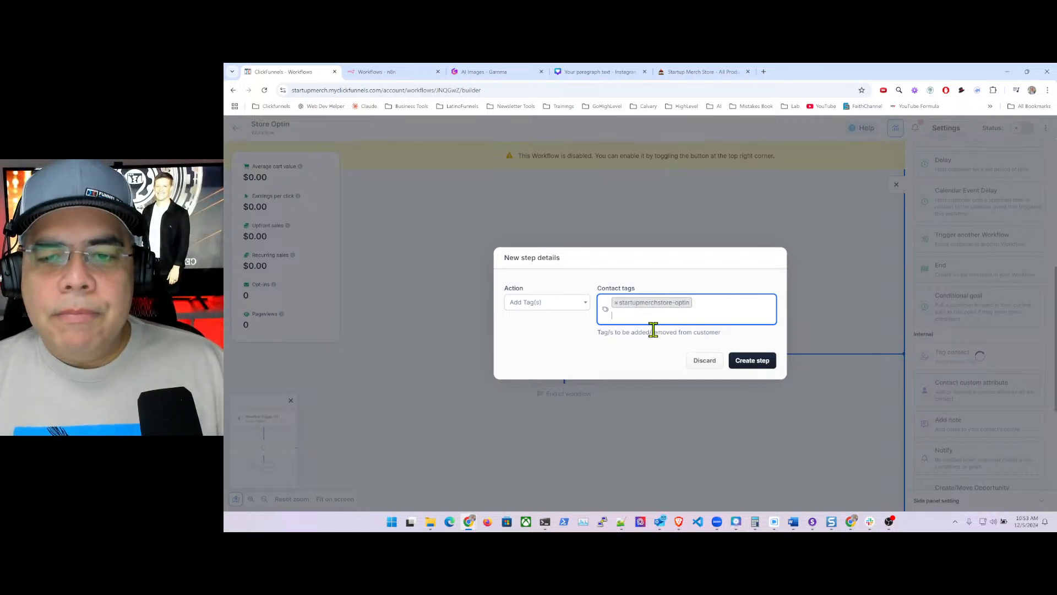
click(671, 317)
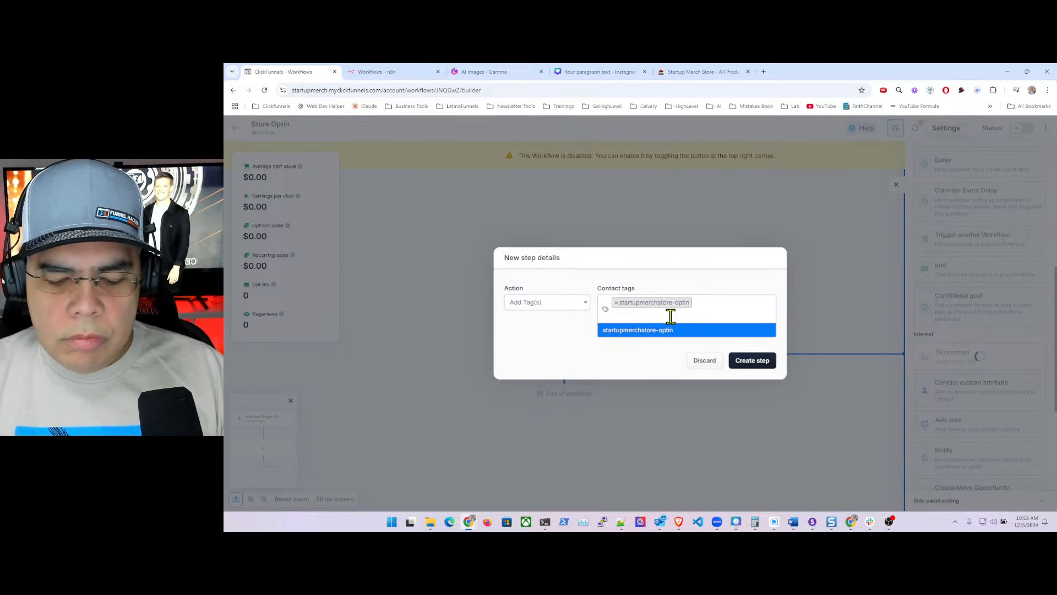
text(footer-optin)
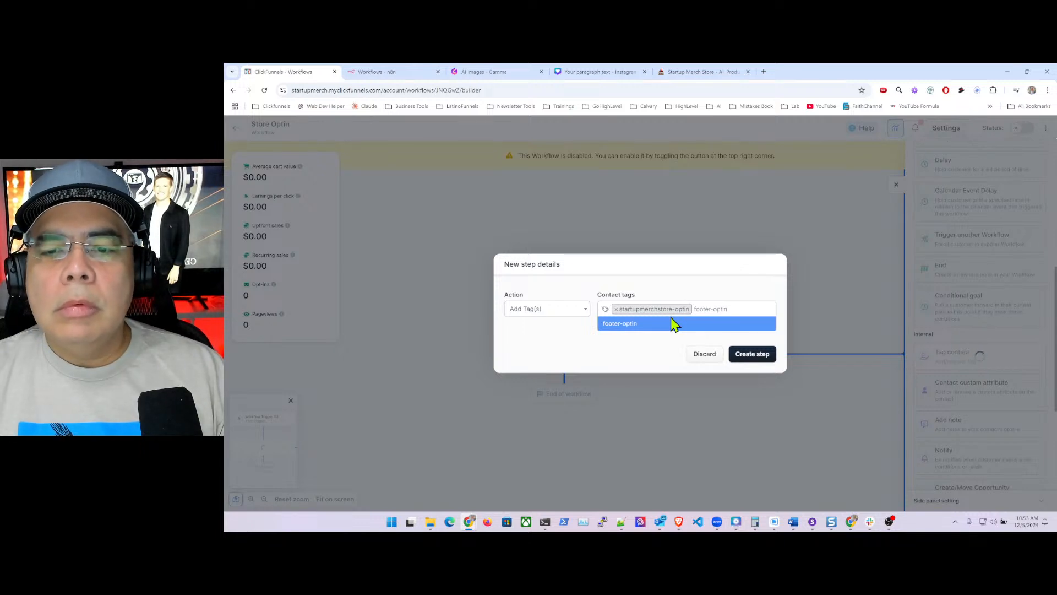
click(673, 324)
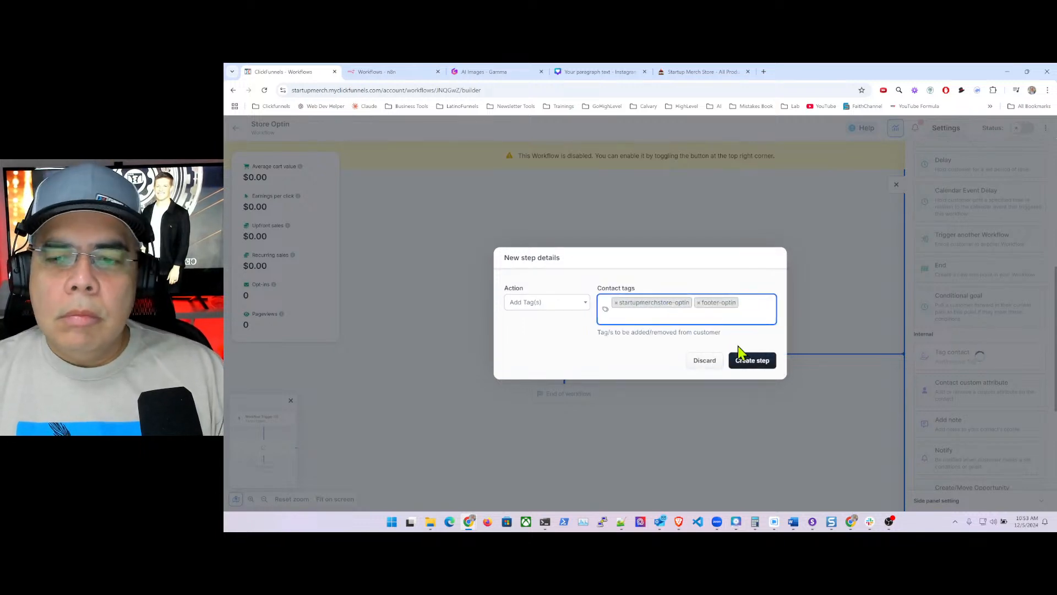
click(762, 361)
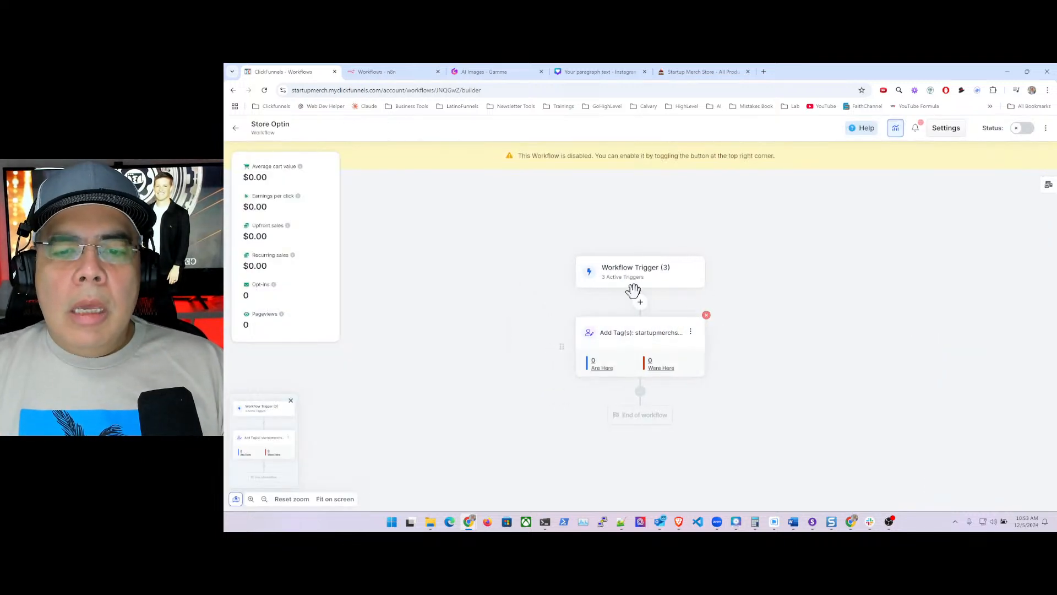
- Add a Send Email step after the Add Tag step to reach the template picker
click(640, 392)
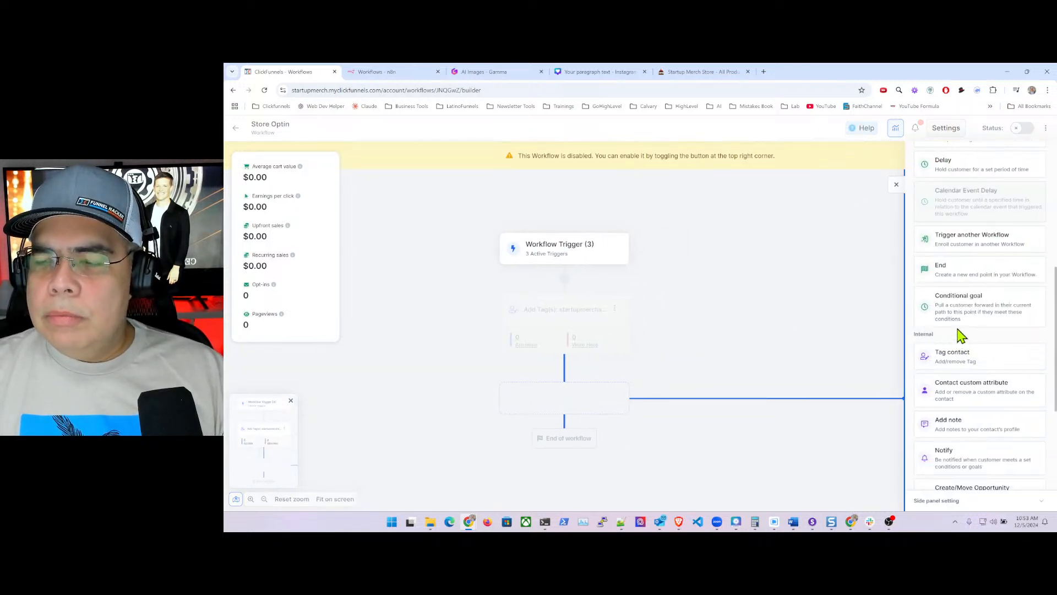
scroll(961, 335, down, 5)
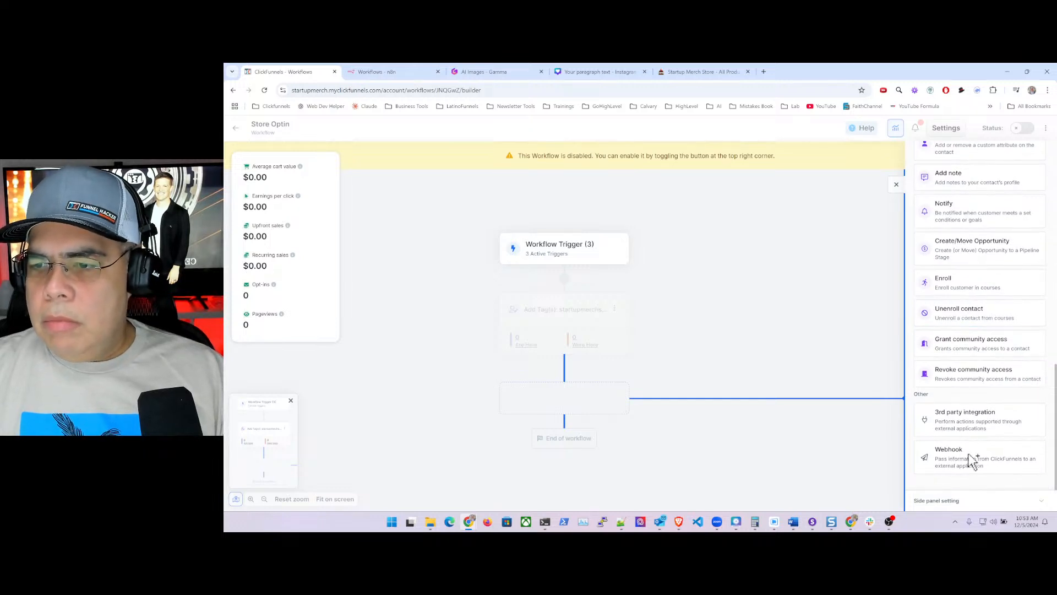
scroll(958, 333, up, 2)
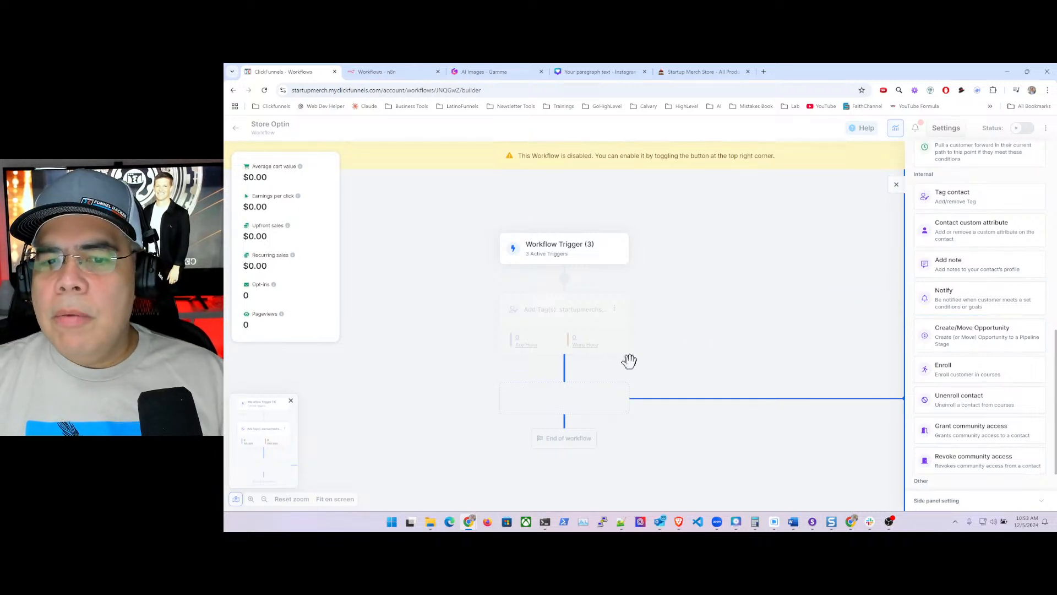
scroll(997, 276, up, 10)
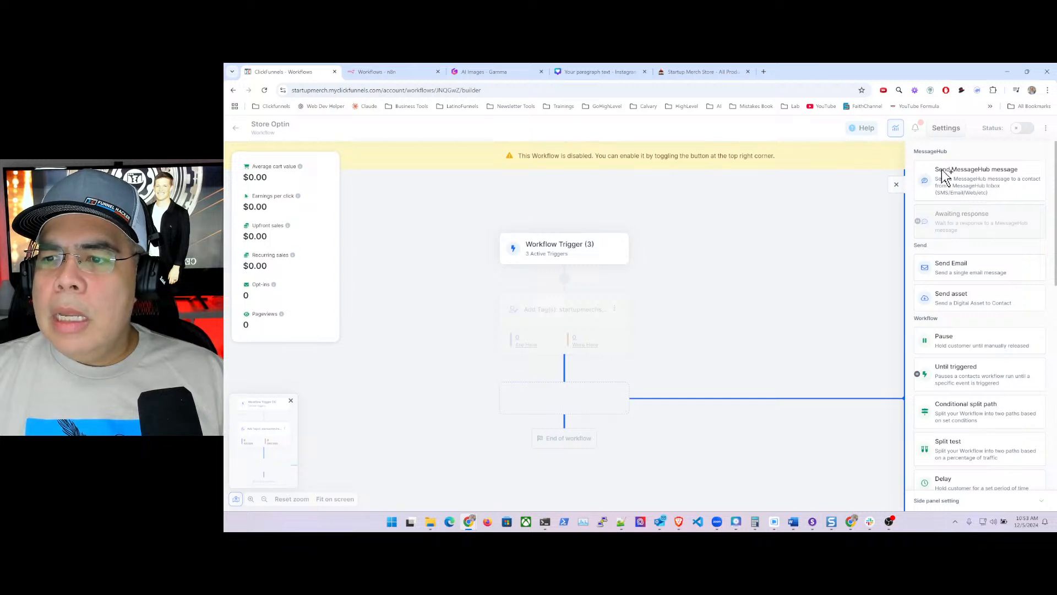
click(980, 270)
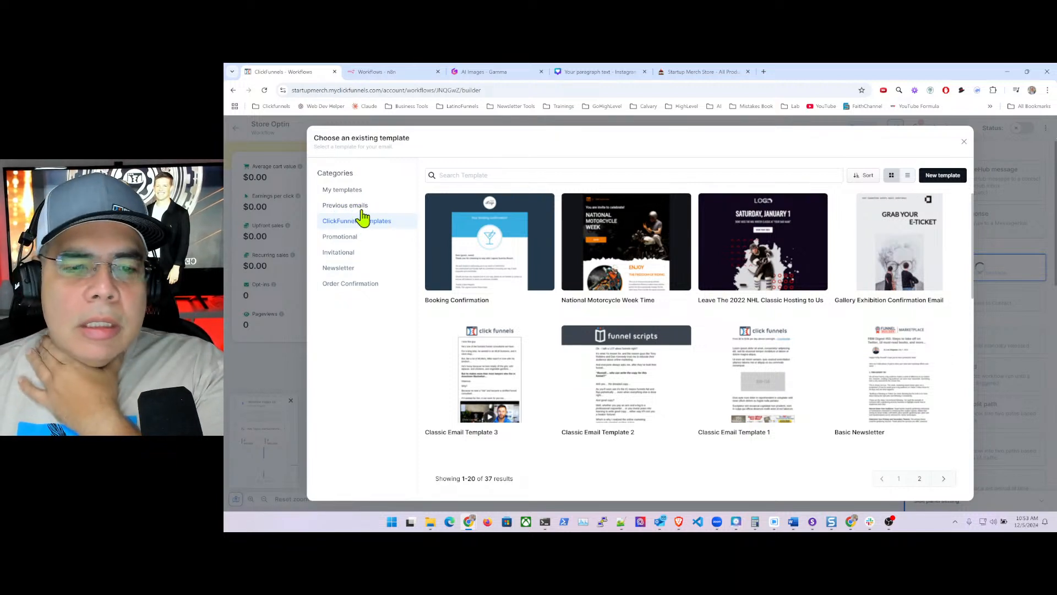
- Filter the email templates to Promotional and go to the second page
click(347, 238)
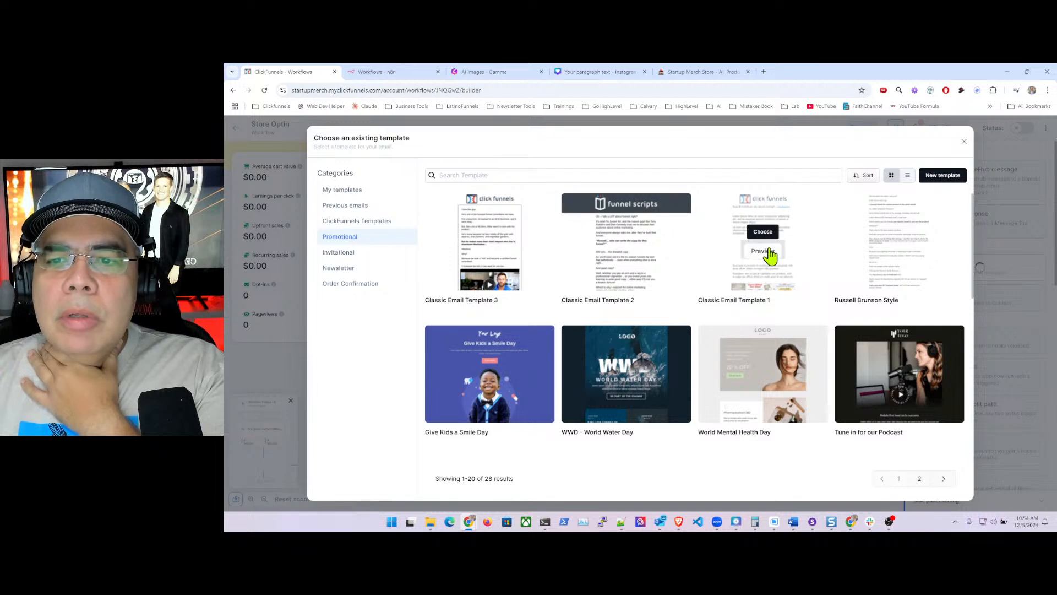
mouse_move(838, 264)
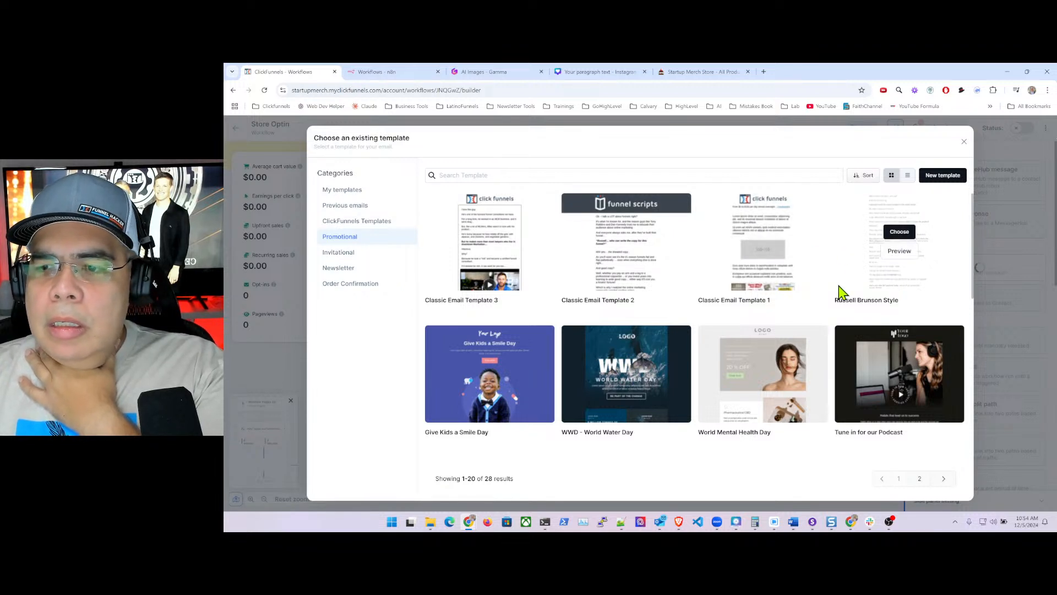
mouse_move(471, 389)
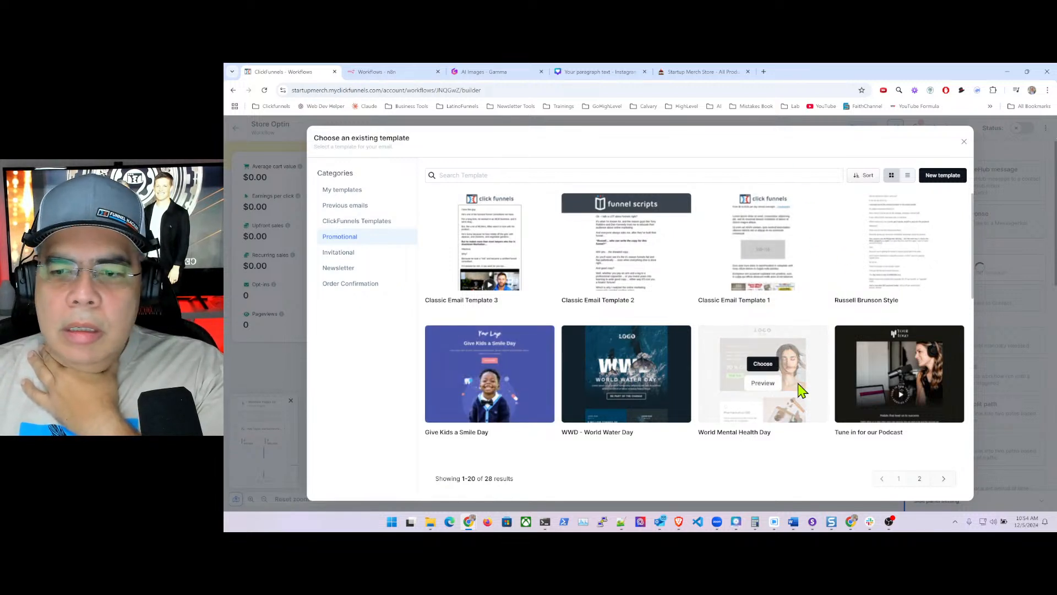
mouse_move(821, 229)
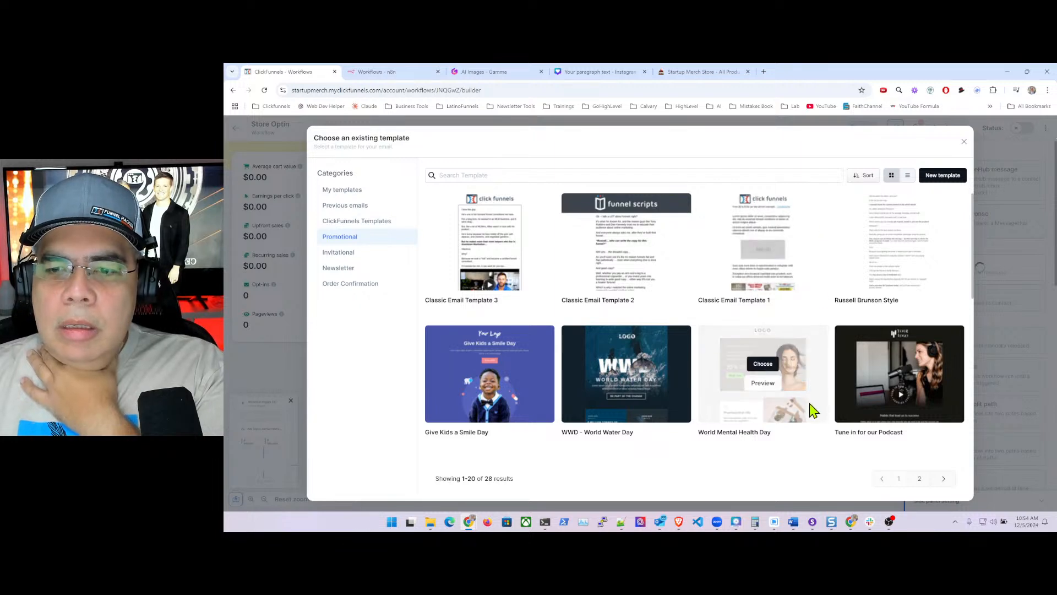
click(918, 478)
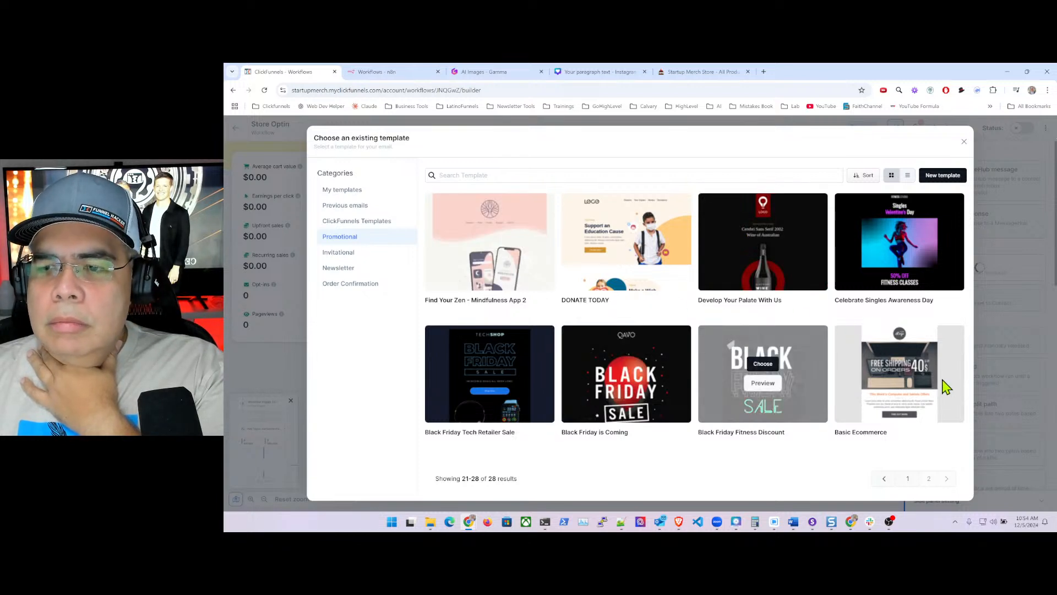
- Preview the Basic Ecommerce template, then choose it for the email
mouse_move(927, 364)
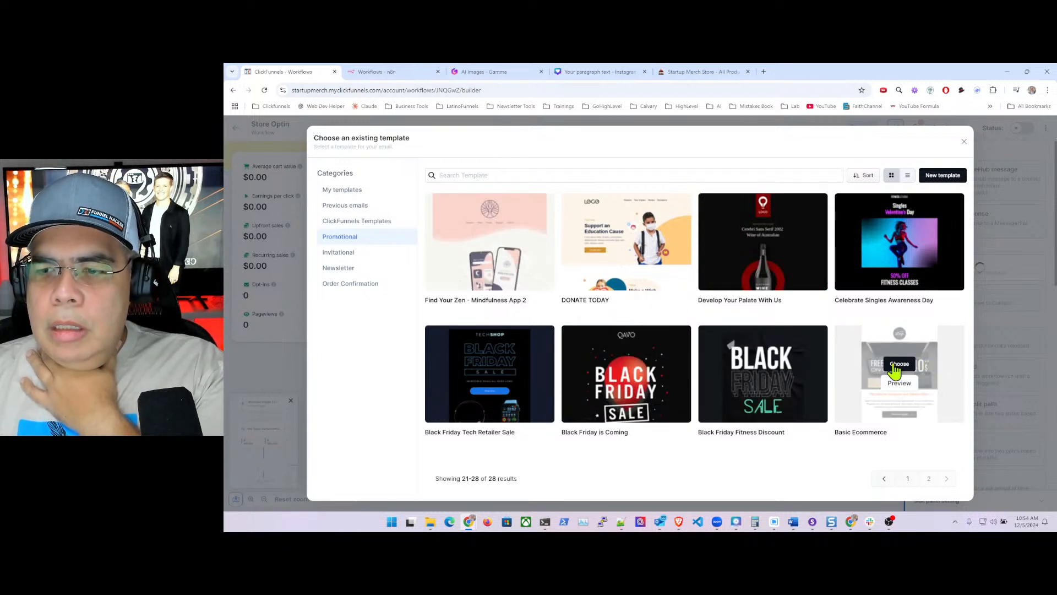
click(900, 383)
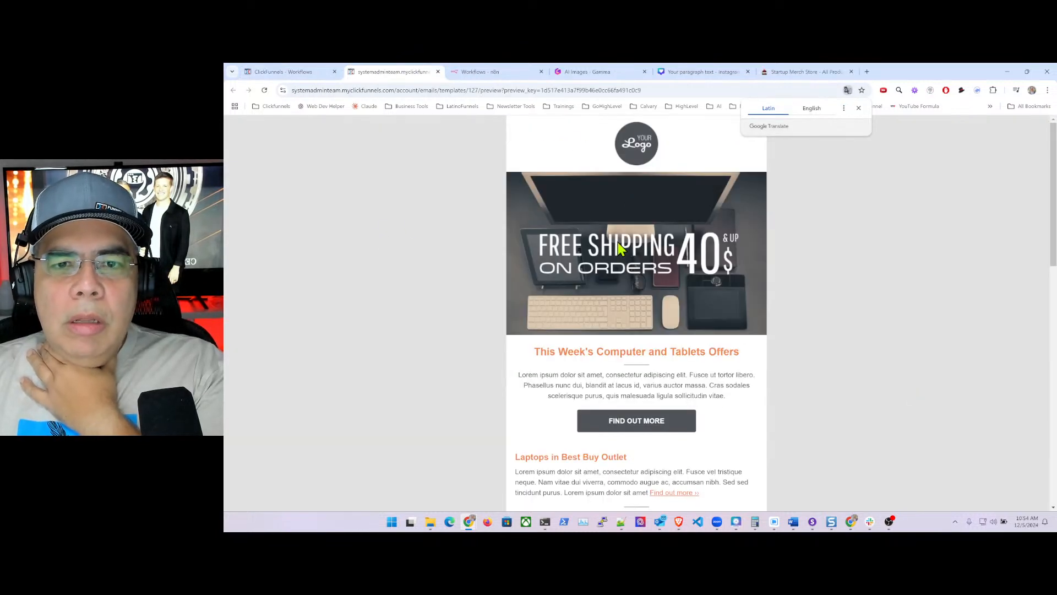
scroll(656, 337, down, 10)
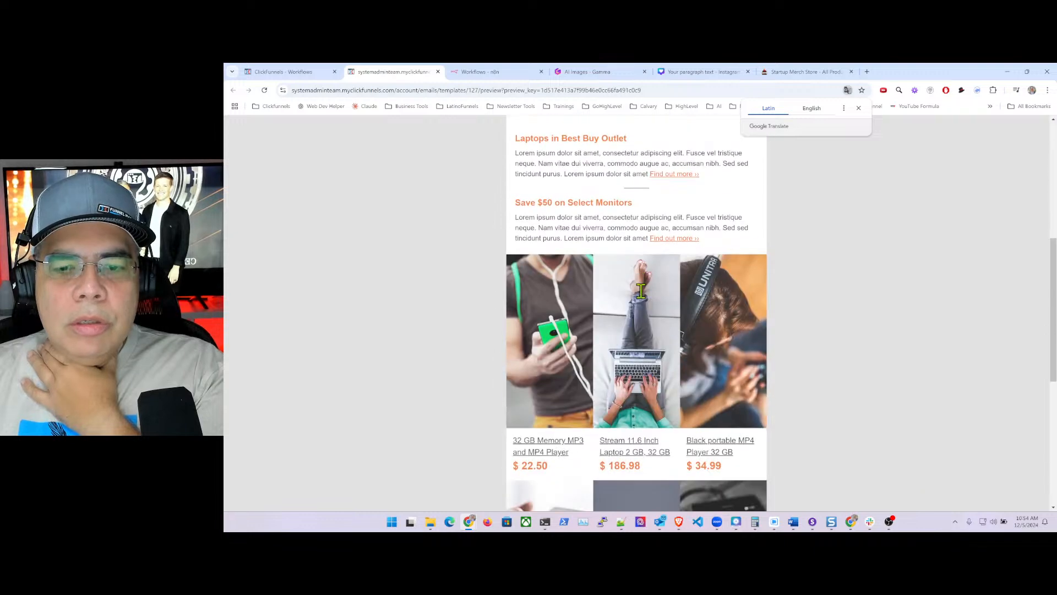
scroll(641, 291, down, 2)
scroll(642, 295, up, 15)
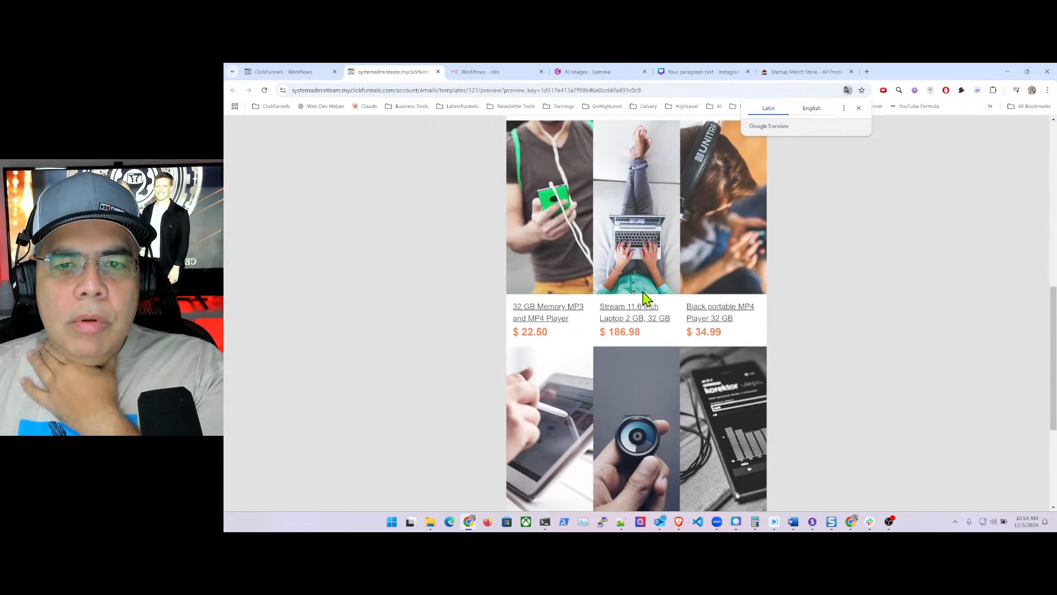
click(285, 72)
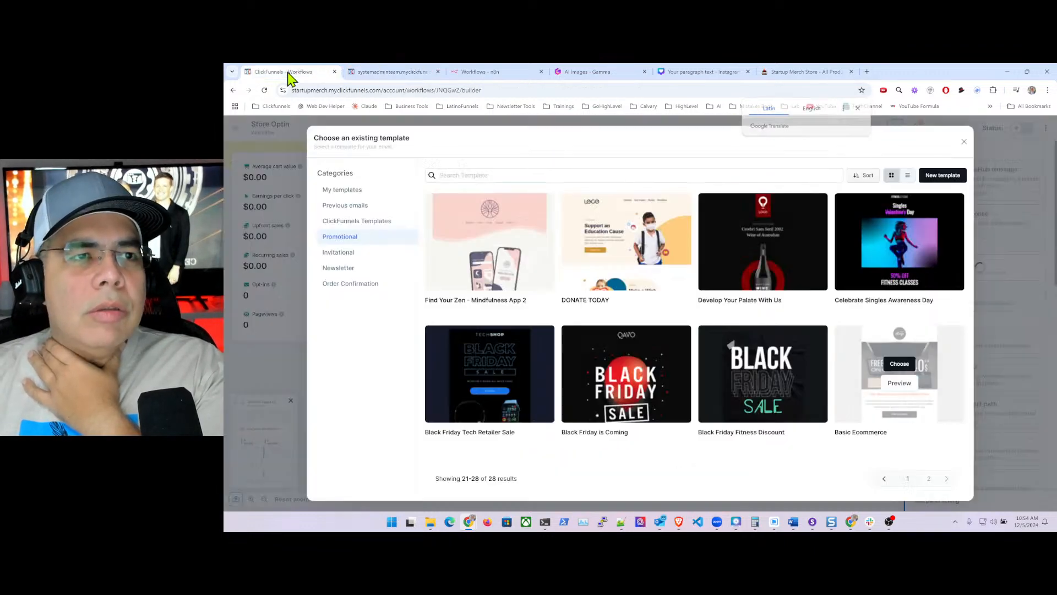
click(899, 365)
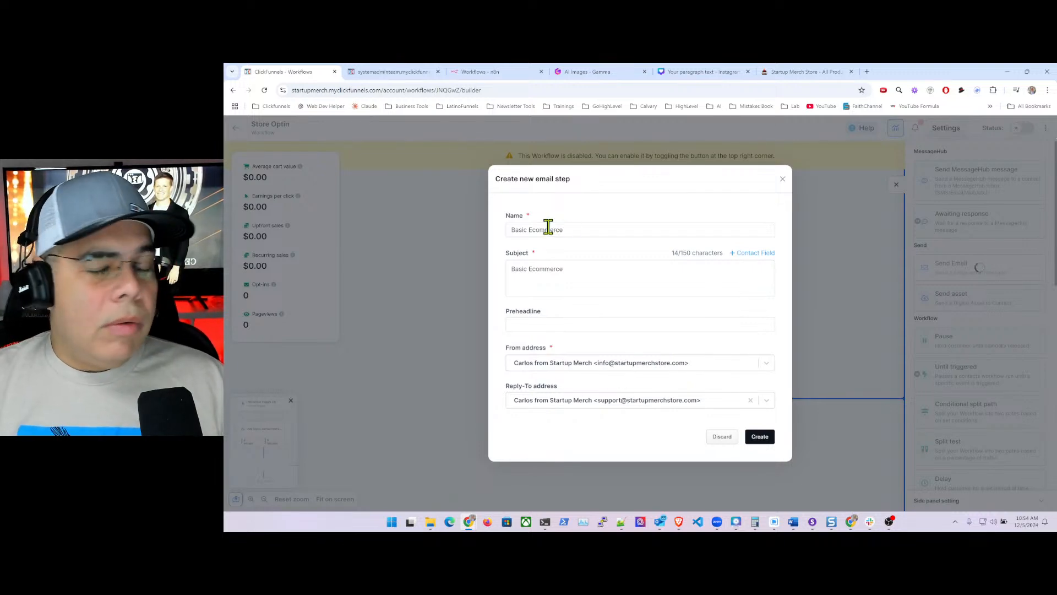
- Set the email name and subject to 'Welcome To Startup Merch Store' and create the step
drag(577, 231, 486, 235)
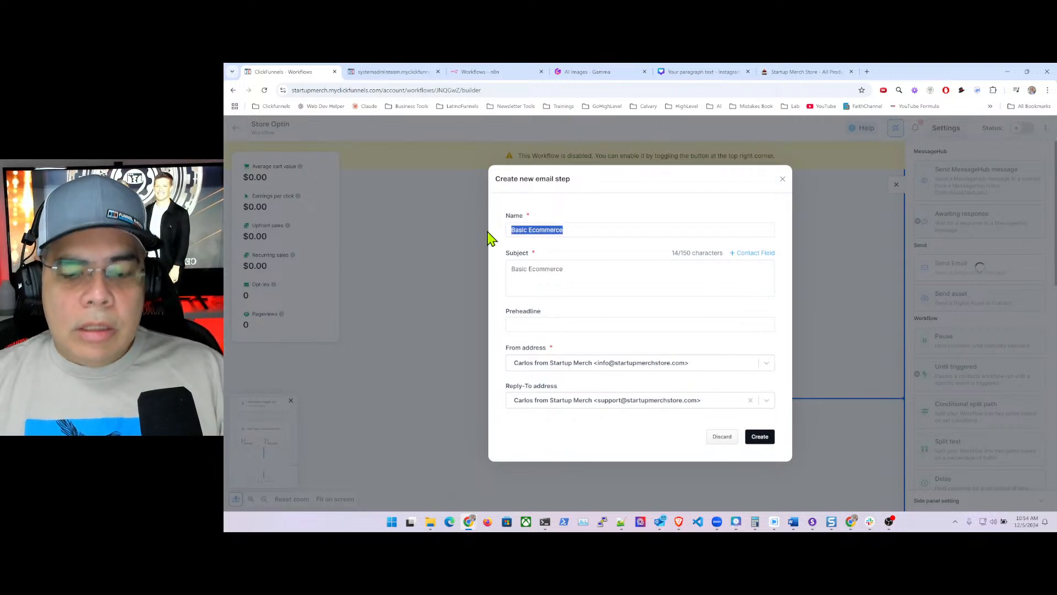
key(BackSpace)
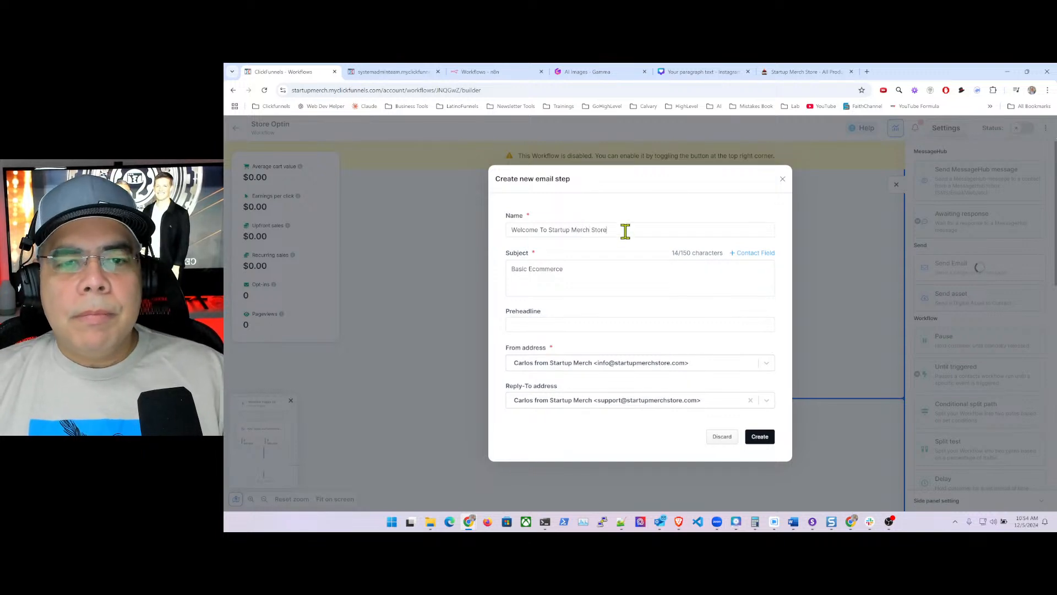
drag(626, 231, 477, 236)
key(ctrl+c)
drag(552, 269, 484, 269)
key(ctrl+v)
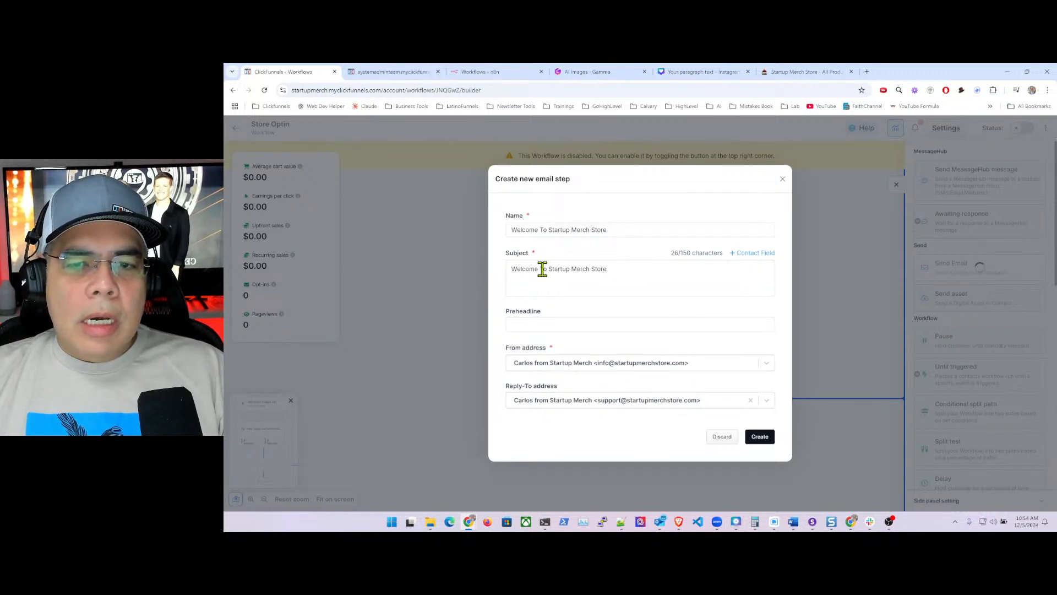
click(736, 262)
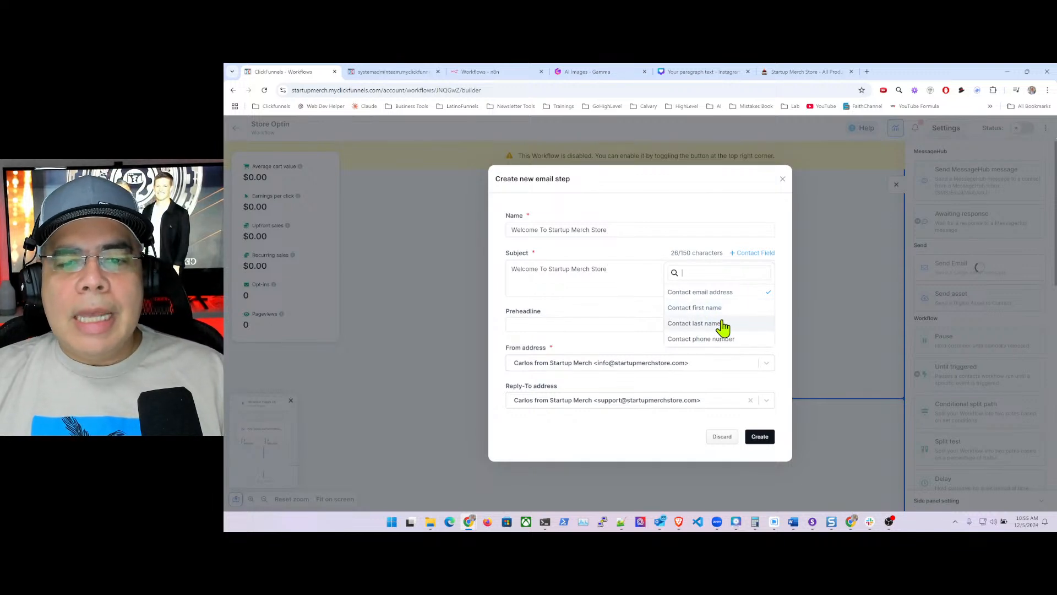
click(611, 271)
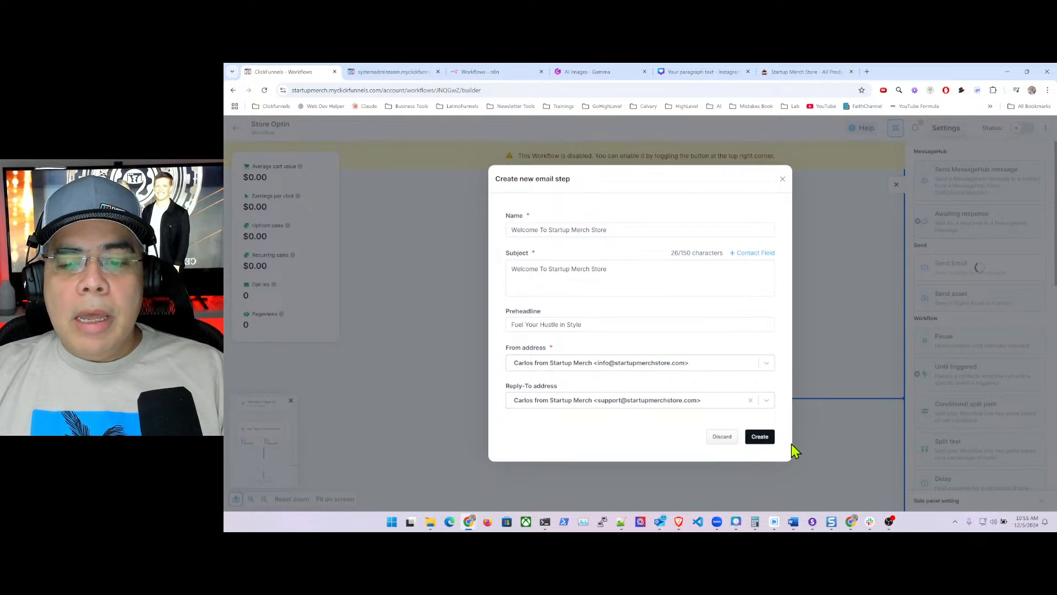
click(760, 438)
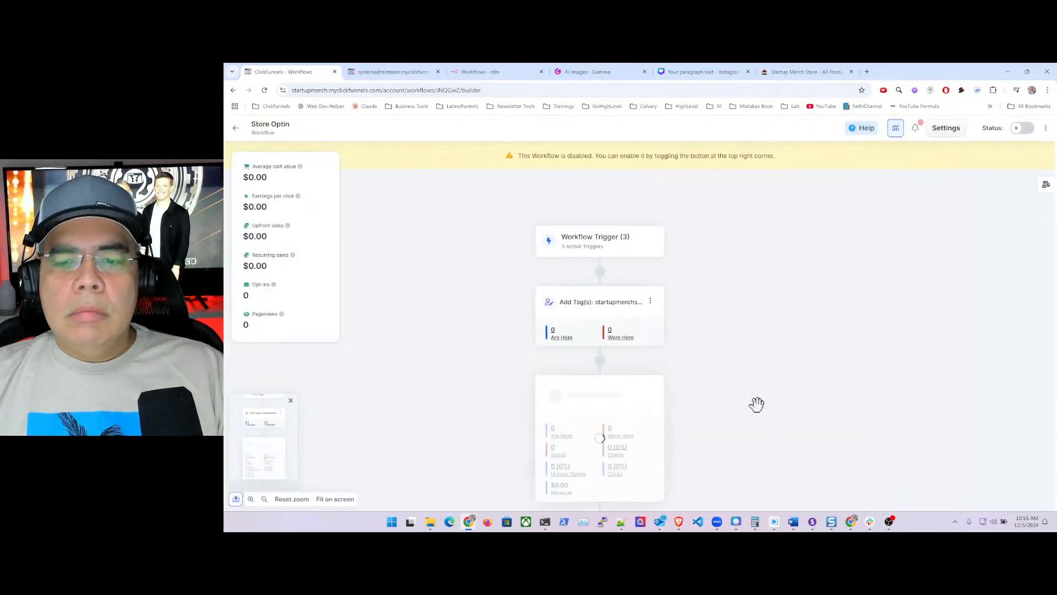
- Open the new Send Email step's welcome email in the email editor via Edit Email
scroll(714, 361, down, 1)
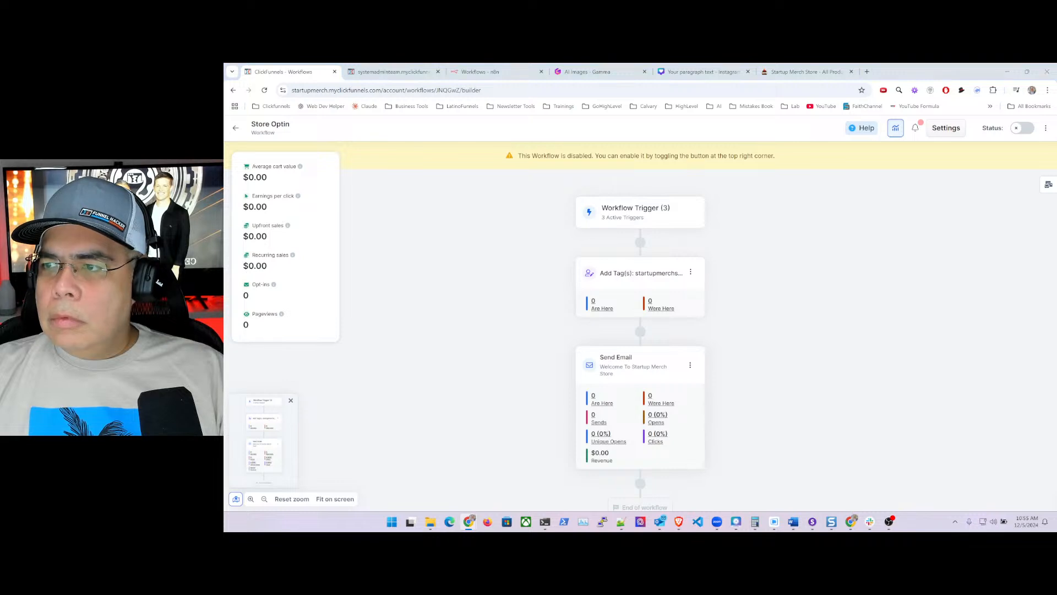
scroll(739, 411, down, 2)
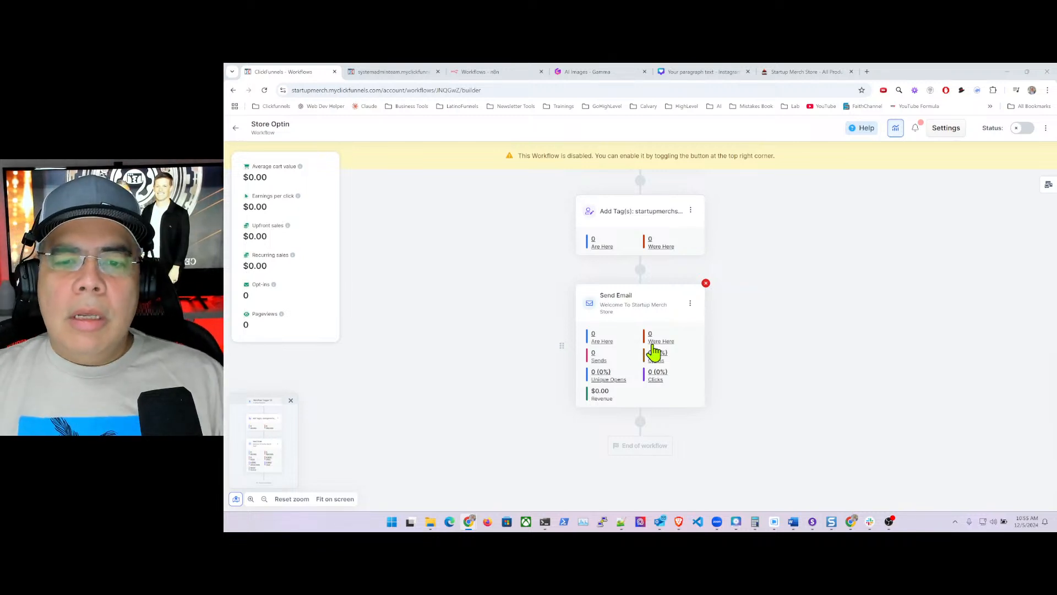
click(689, 305)
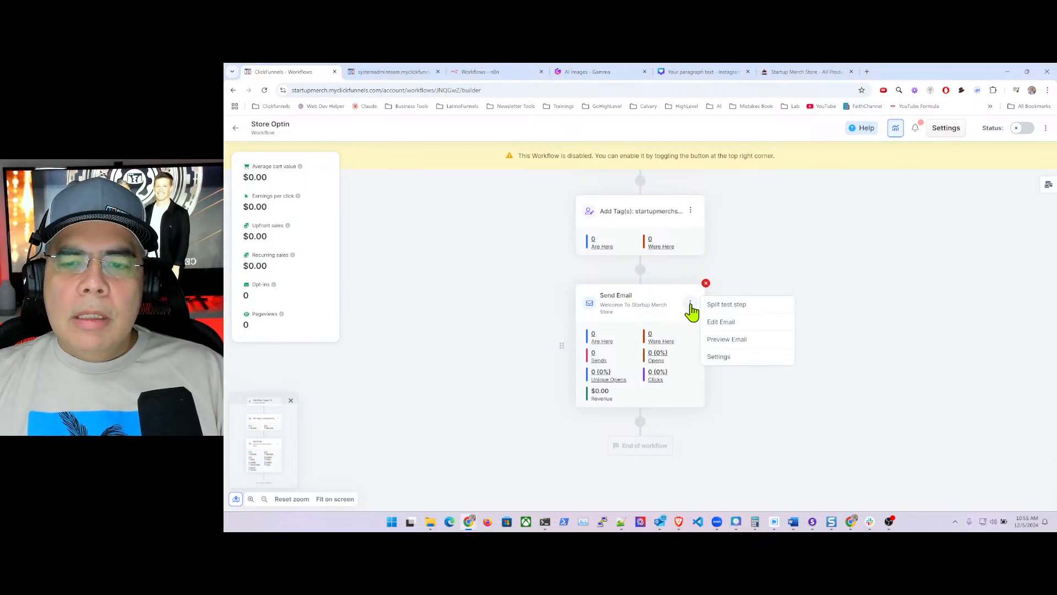
click(743, 327)
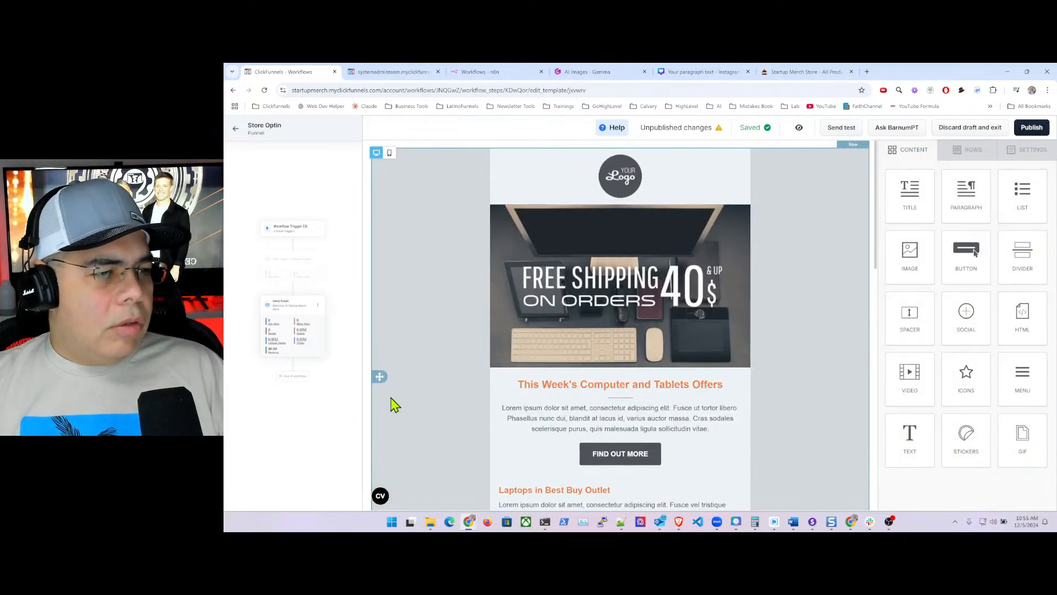
- Select the placeholder logo, choose Change image, and start a new File manager folder
click(624, 176)
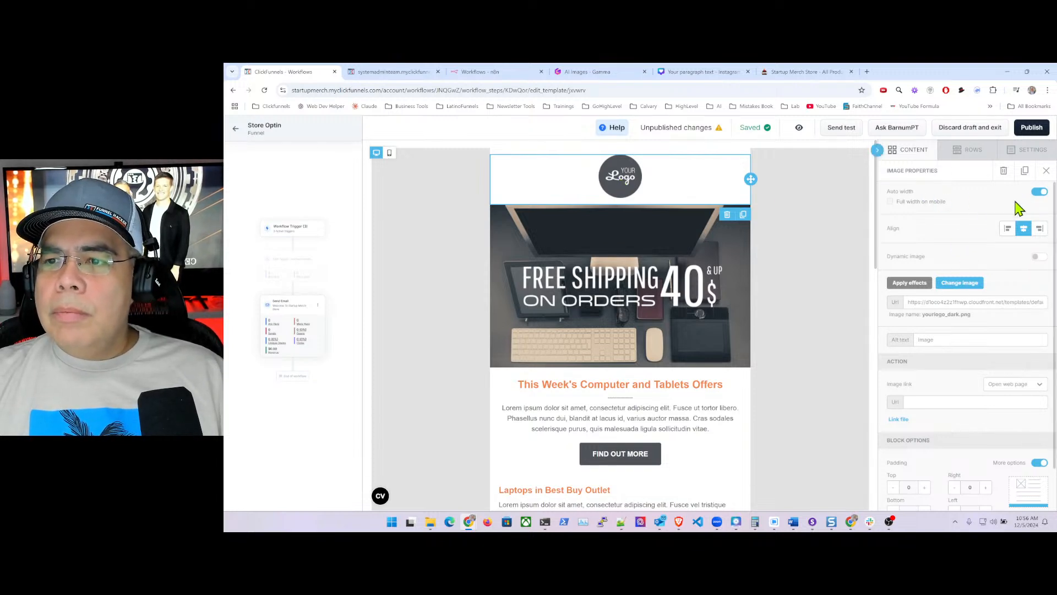
click(963, 286)
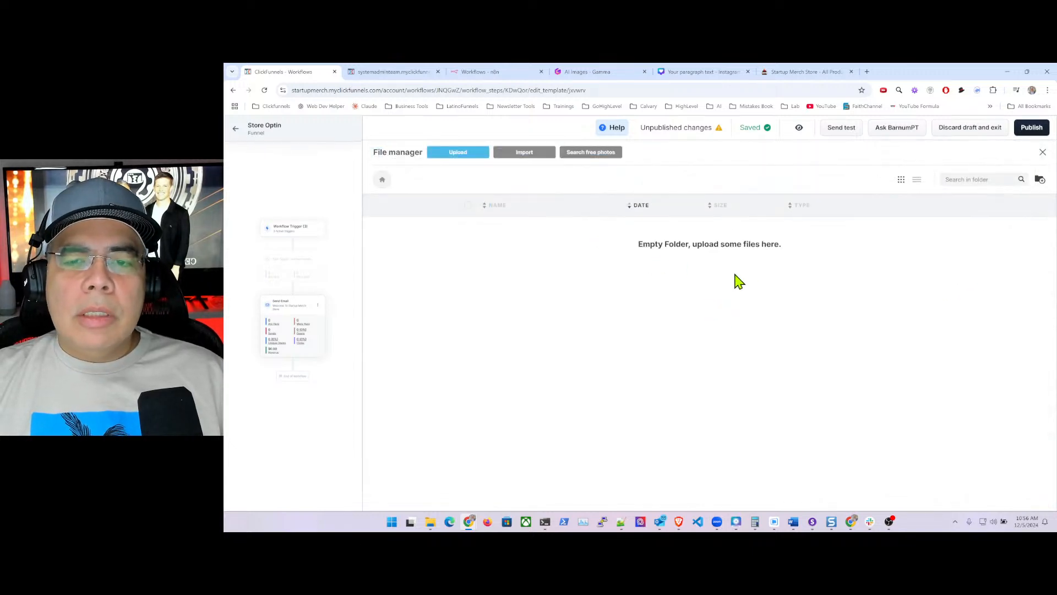
click(1040, 179)
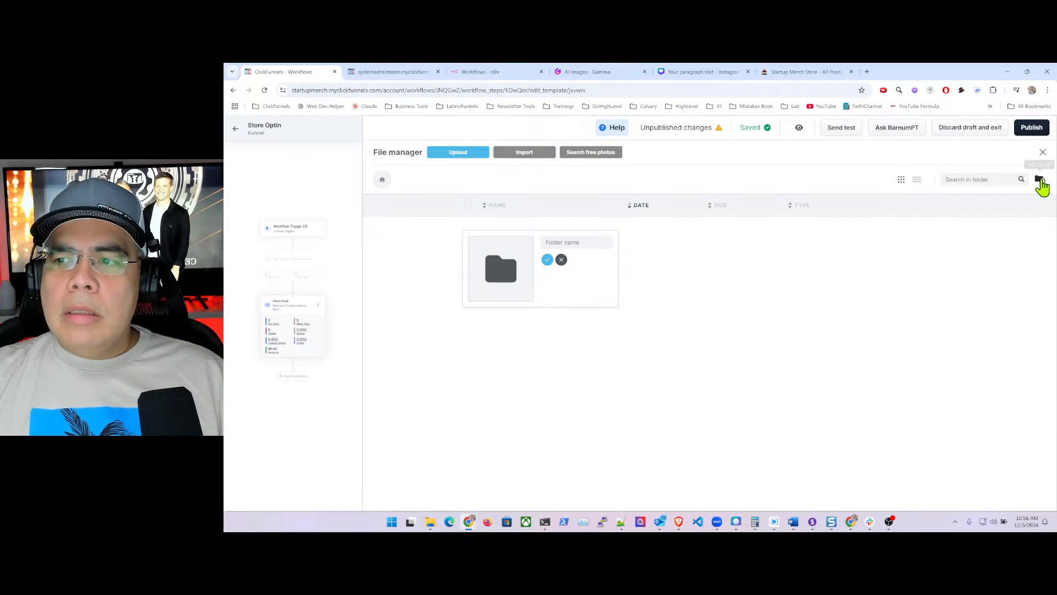
- Name the new folder 'Logo' and open it
click(565, 242)
text(Log)
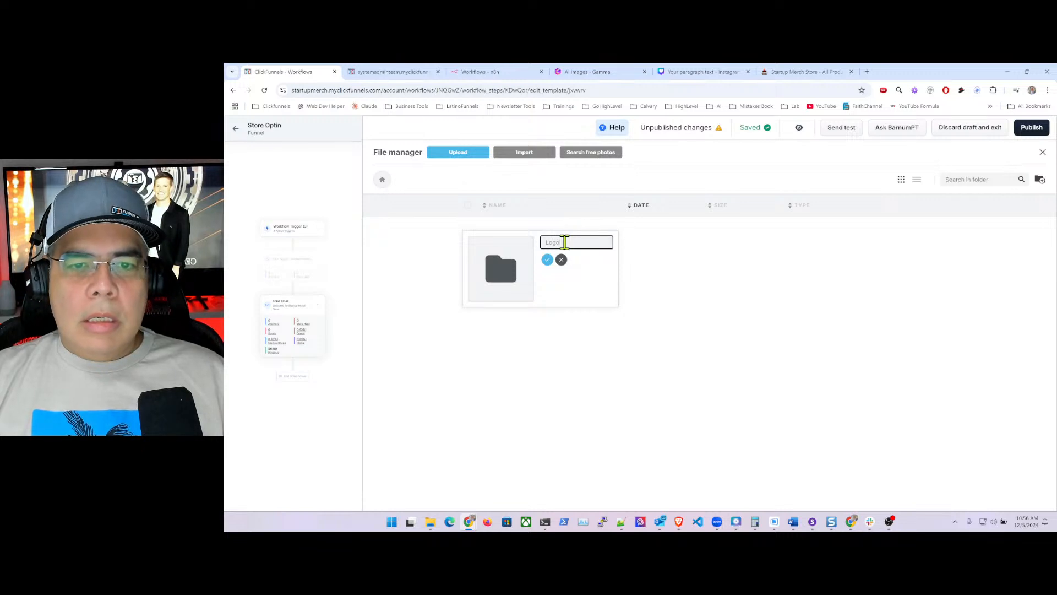
text(o)
key(Return)
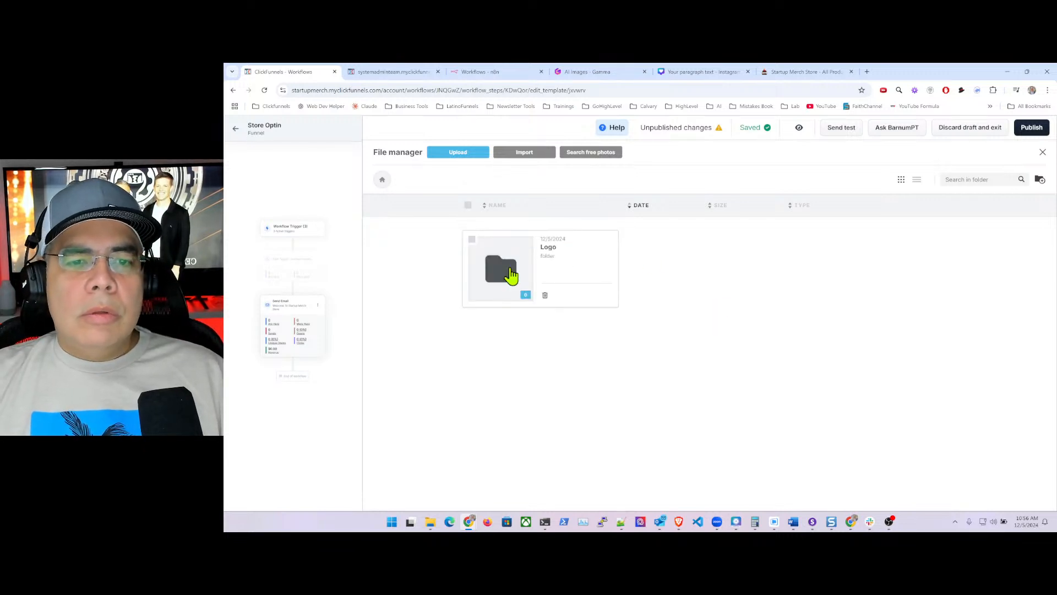
double_click(510, 276)
- Upload 'Startup Merch Store - Logo.png' into the Logo folder
click(723, 309)
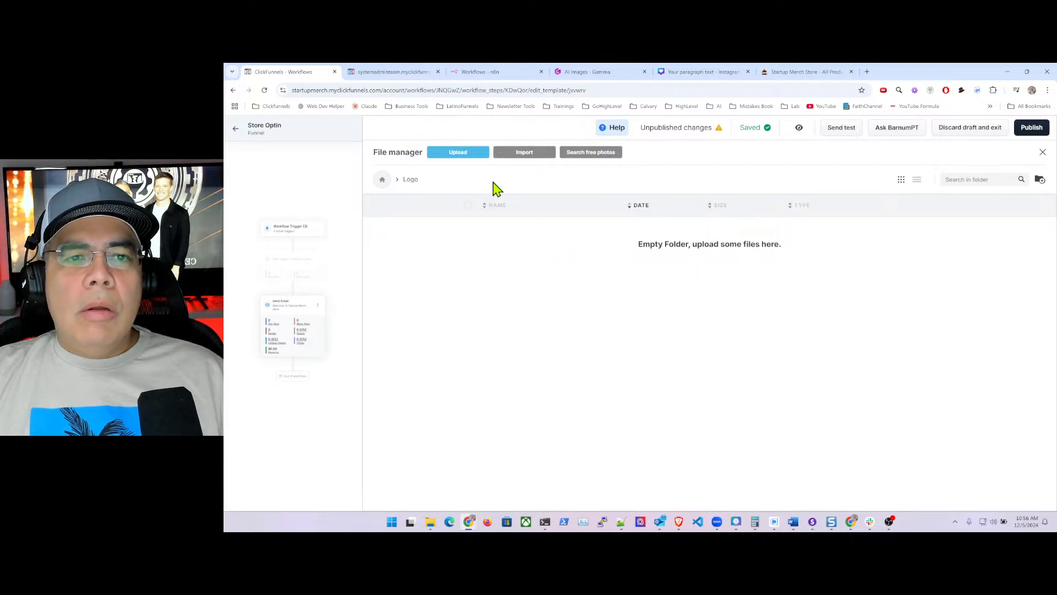
click(463, 154)
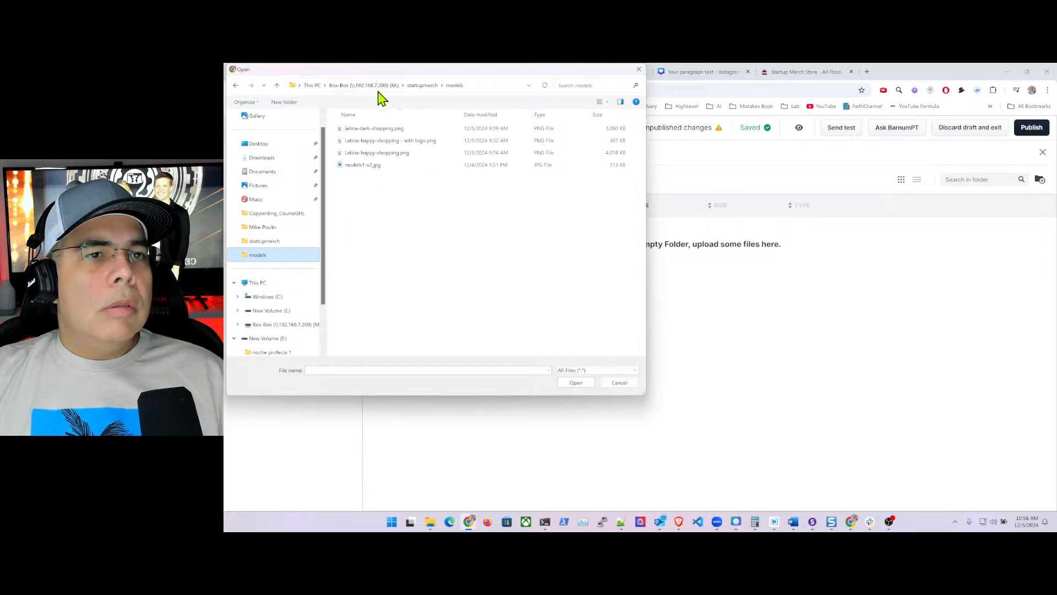
click(428, 86)
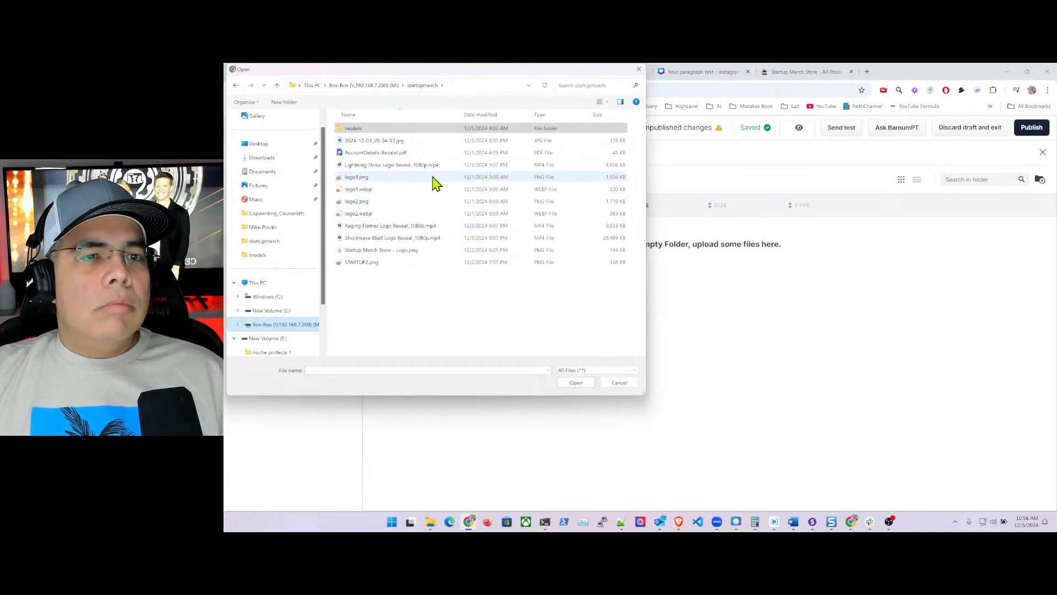
click(408, 251)
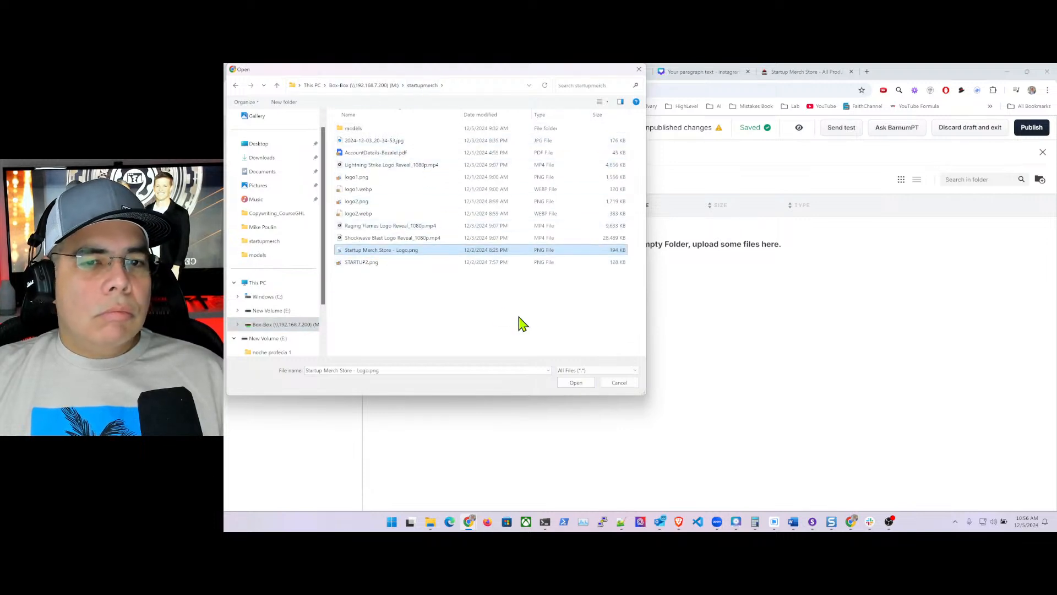
click(584, 382)
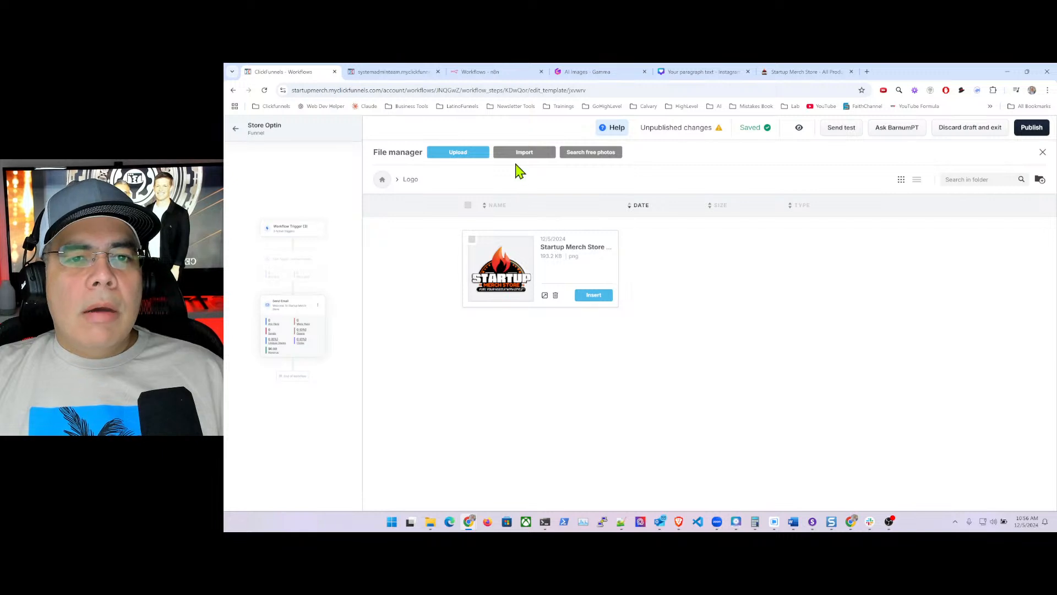
click(410, 182)
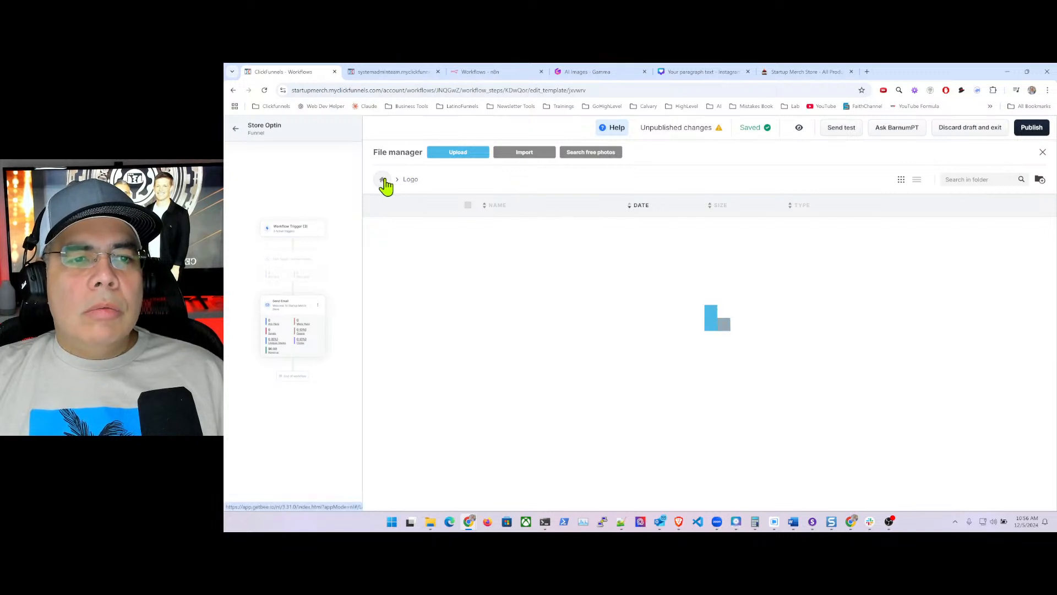
- Create a top-level folder named 'Store Images' and open it
click(384, 181)
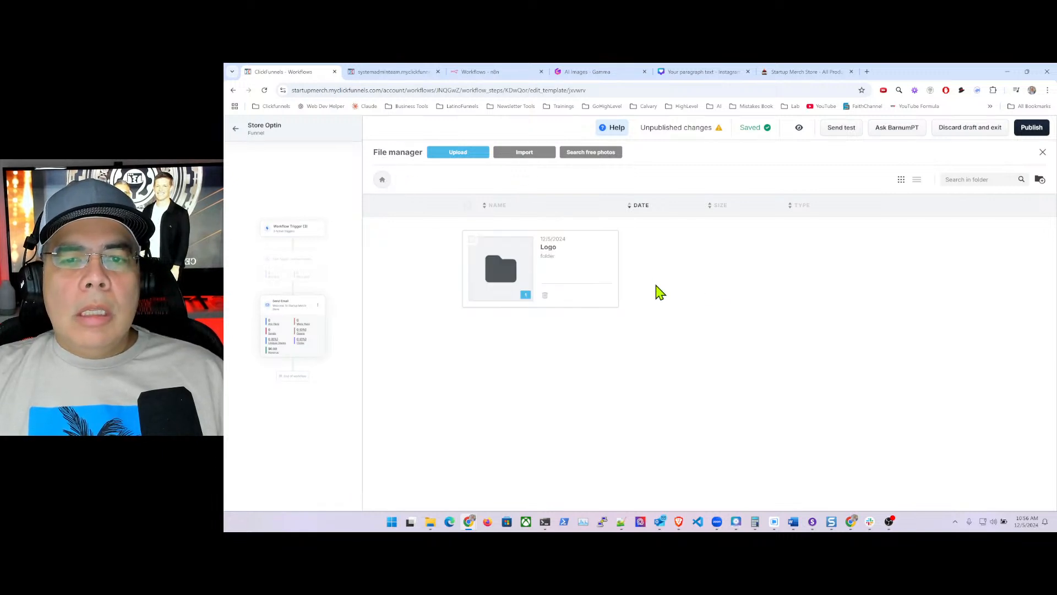
click(1041, 179)
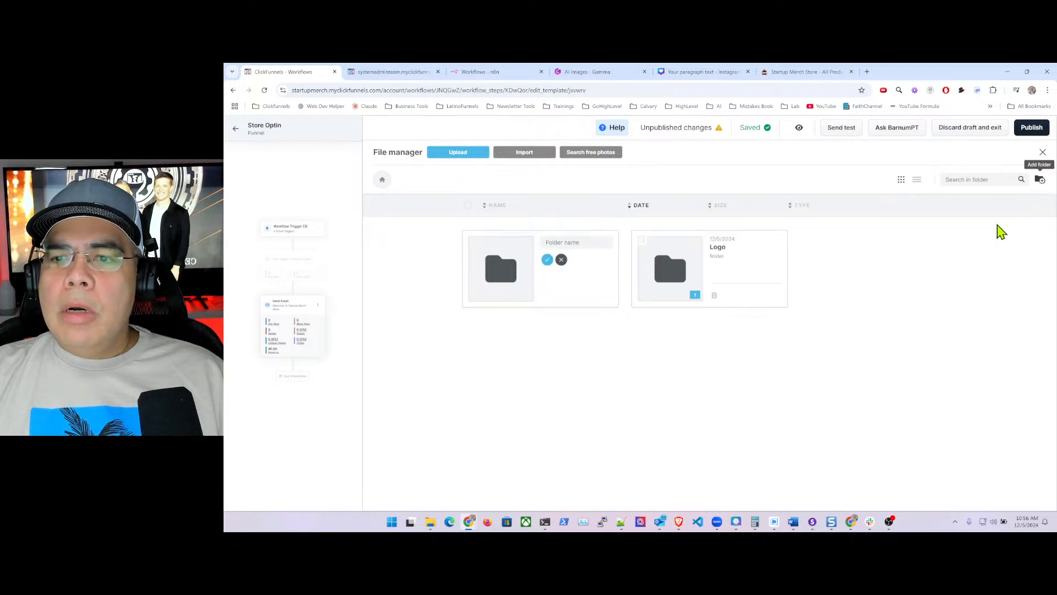
click(561, 241)
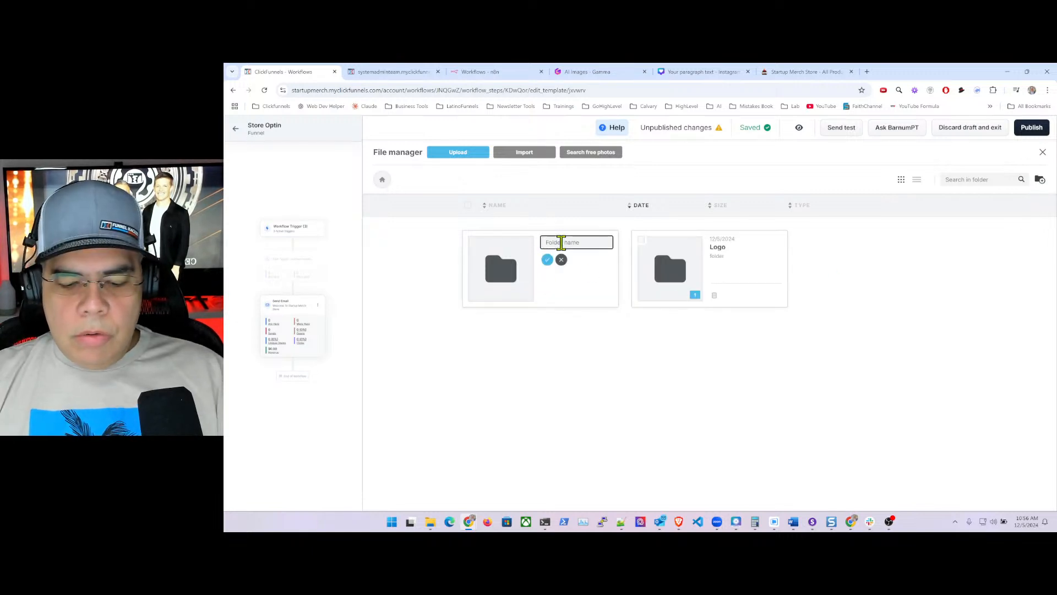
text(Stor)
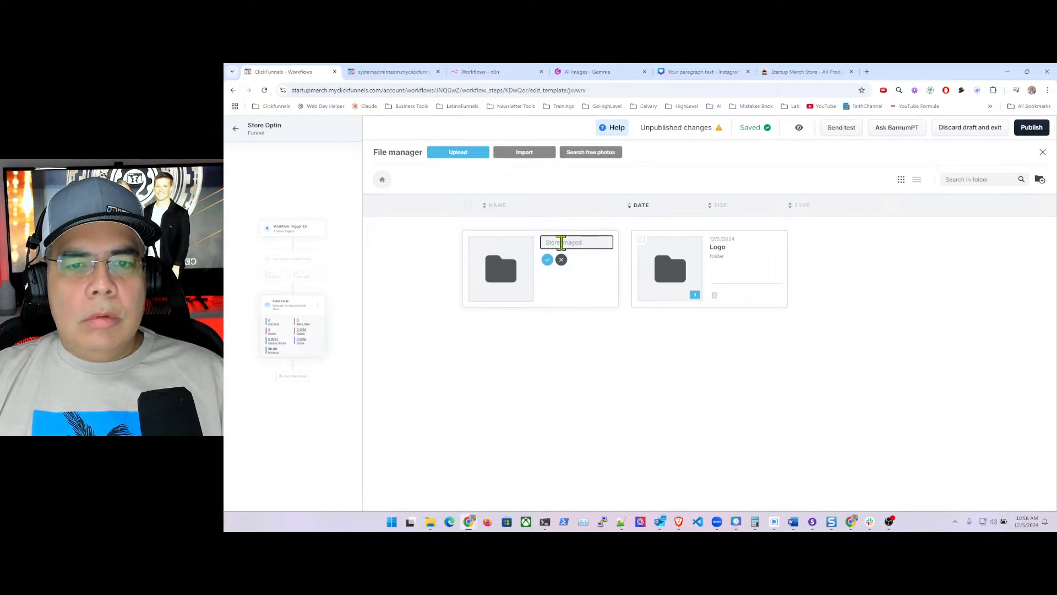
text(e Images)
key(Return)
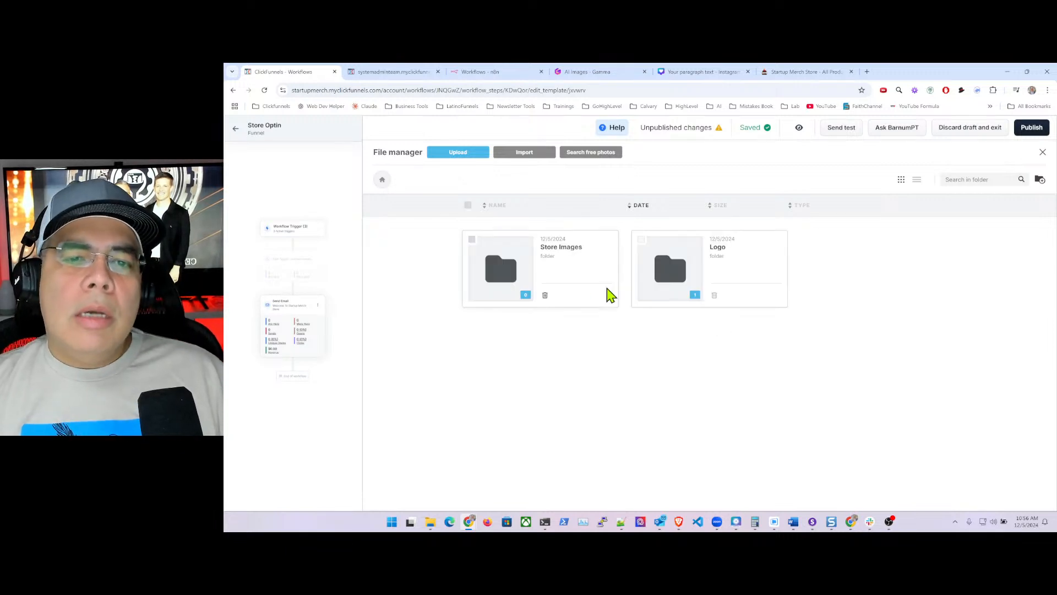
double_click(513, 266)
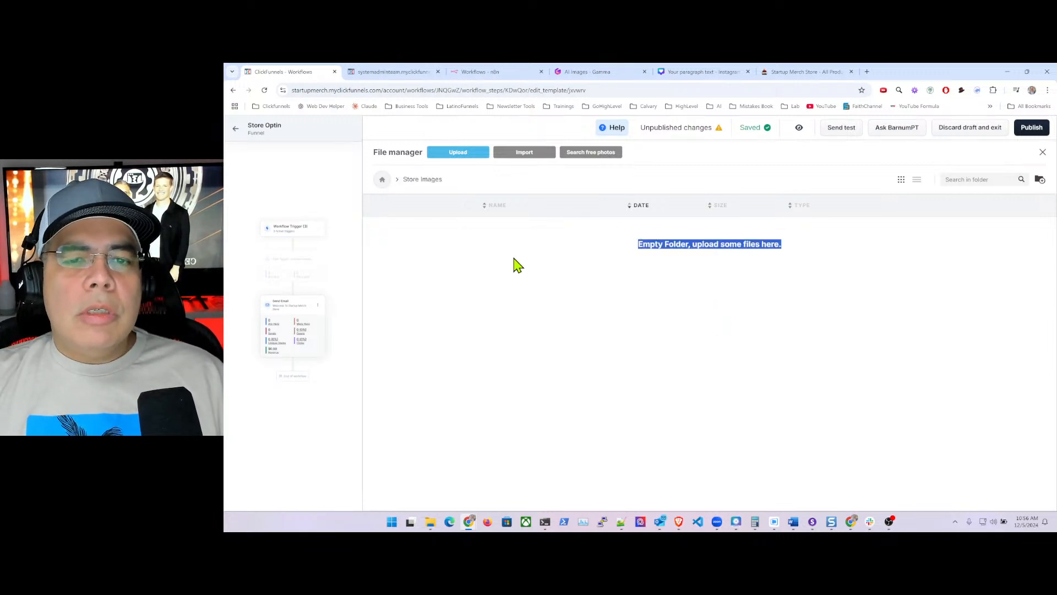
- Upload the Latina-happy-shopping with logo.png photo from the models folder into Store Images
click(642, 283)
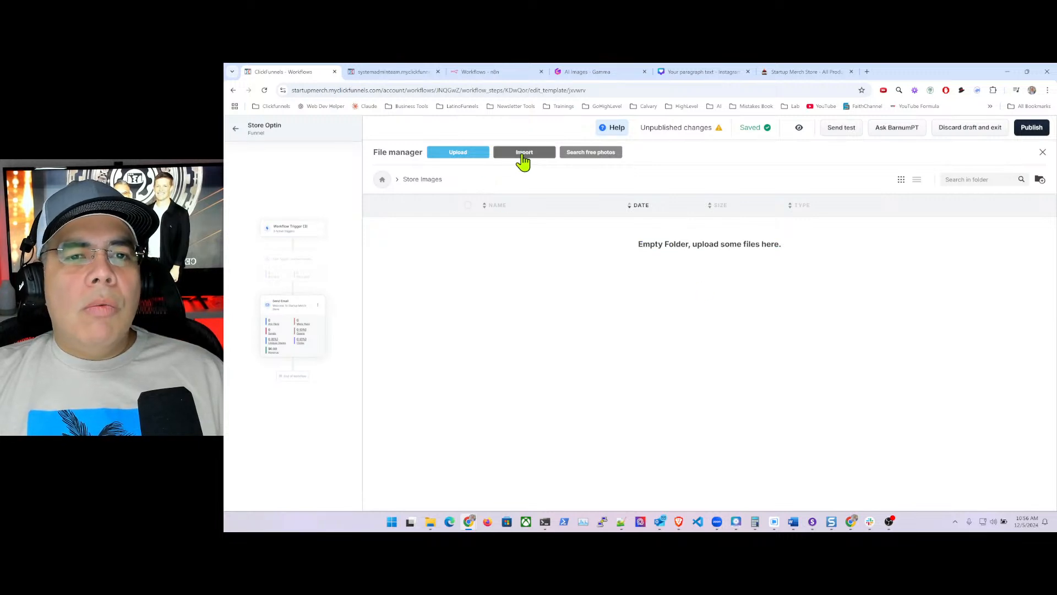
click(514, 155)
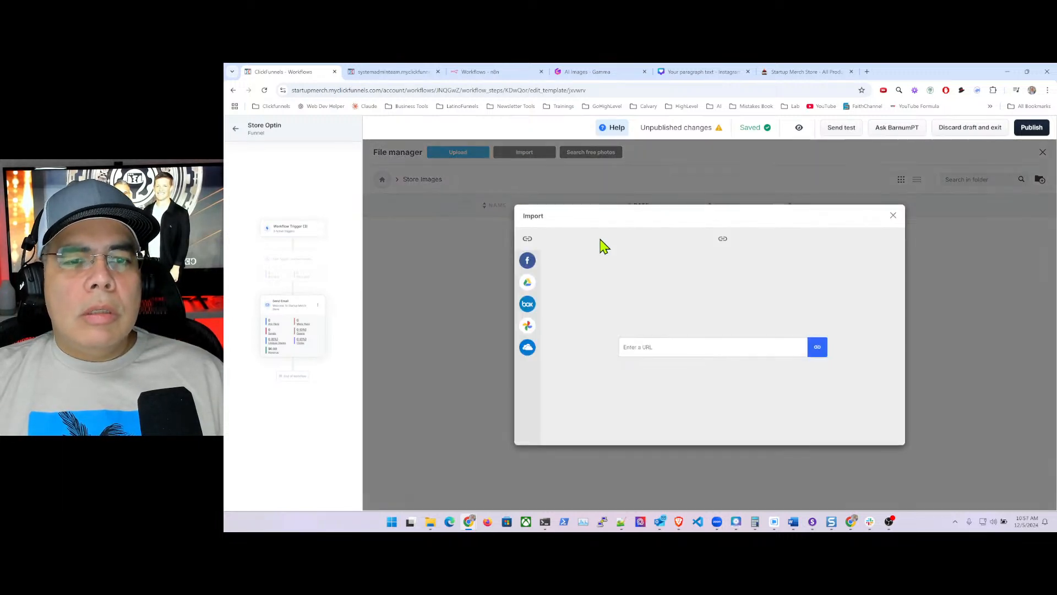
click(893, 220)
click(463, 154)
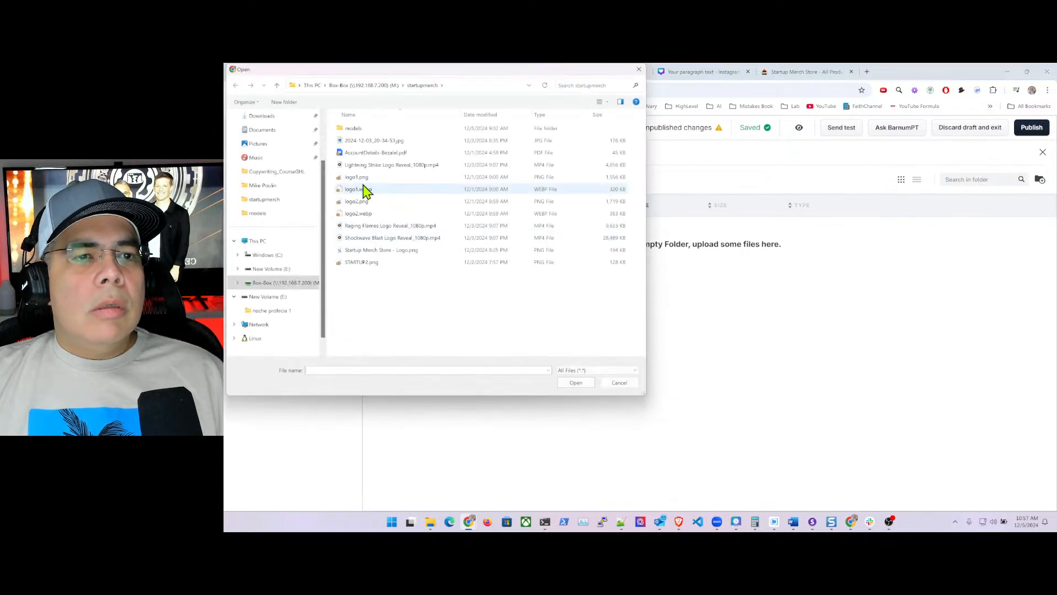
double_click(353, 129)
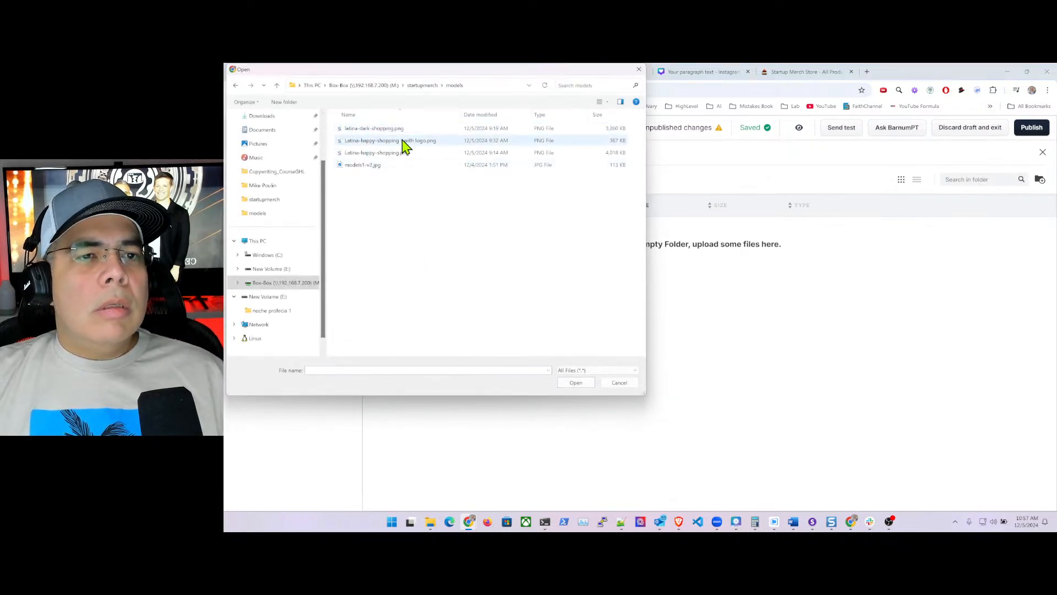
click(403, 142)
click(576, 383)
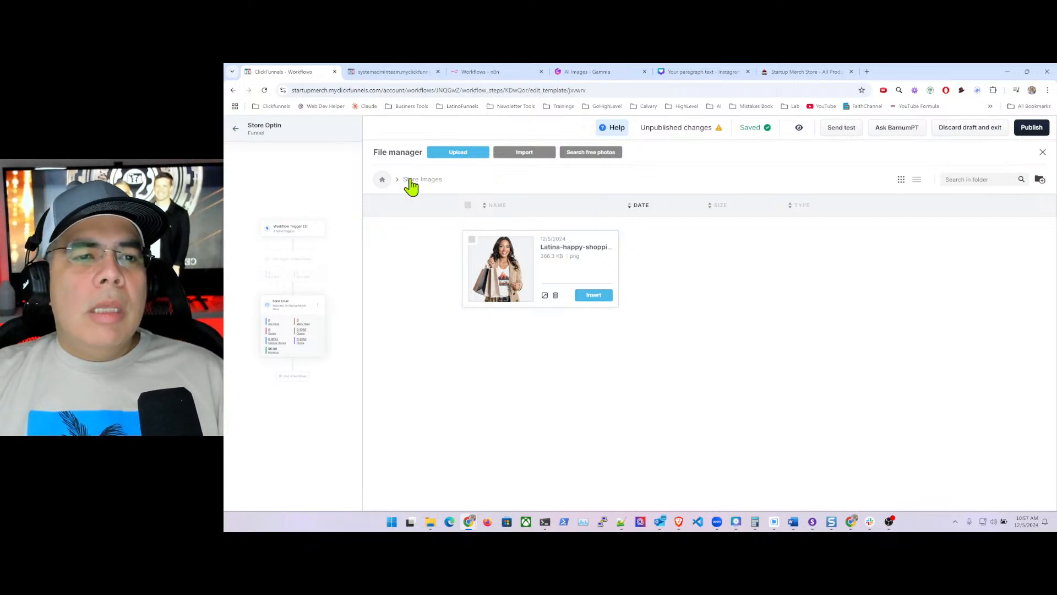
- Open the Logo folder and insert the Startup Merch Store logo into the email
click(382, 180)
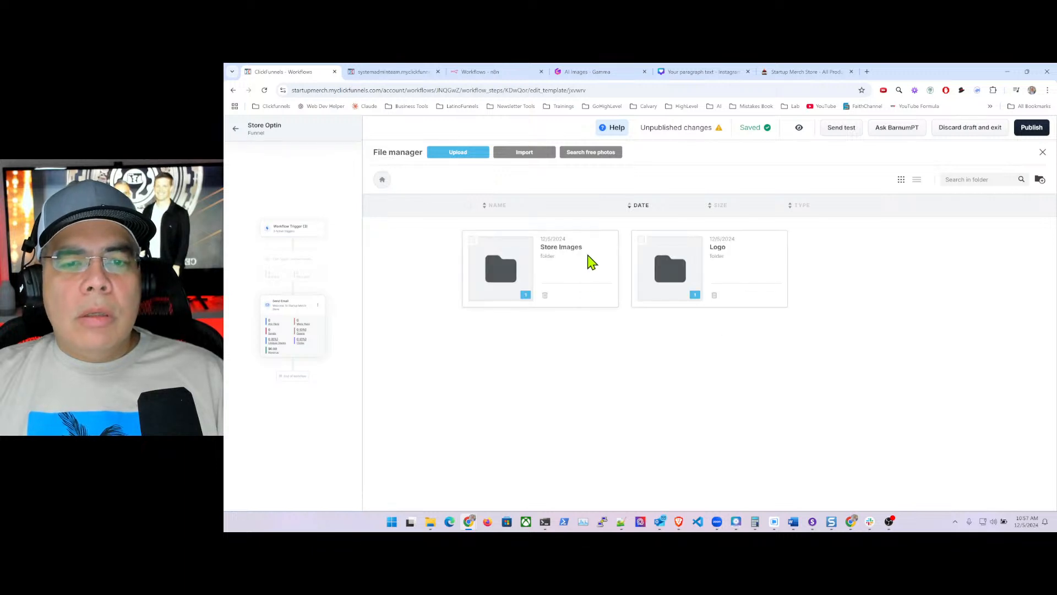
double_click(698, 254)
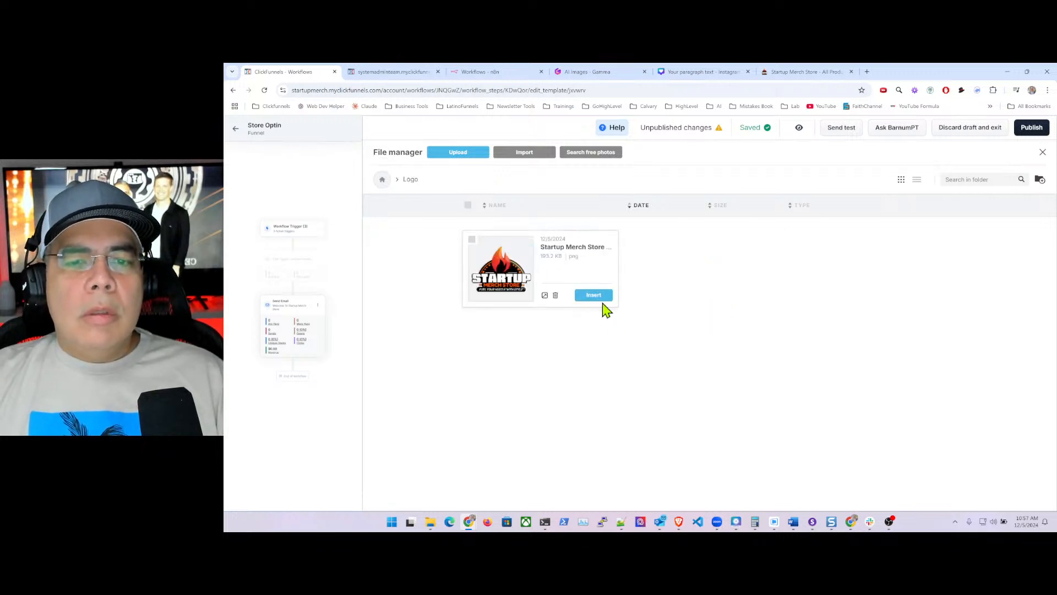
click(600, 296)
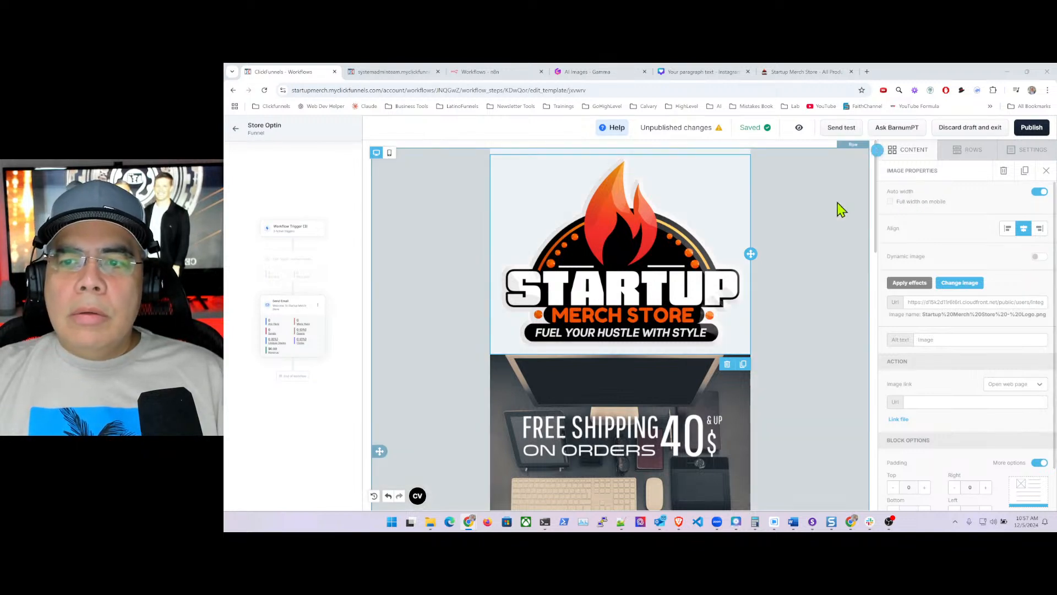
- Turn off Auto width and shrink the logo to 20% width
click(1039, 192)
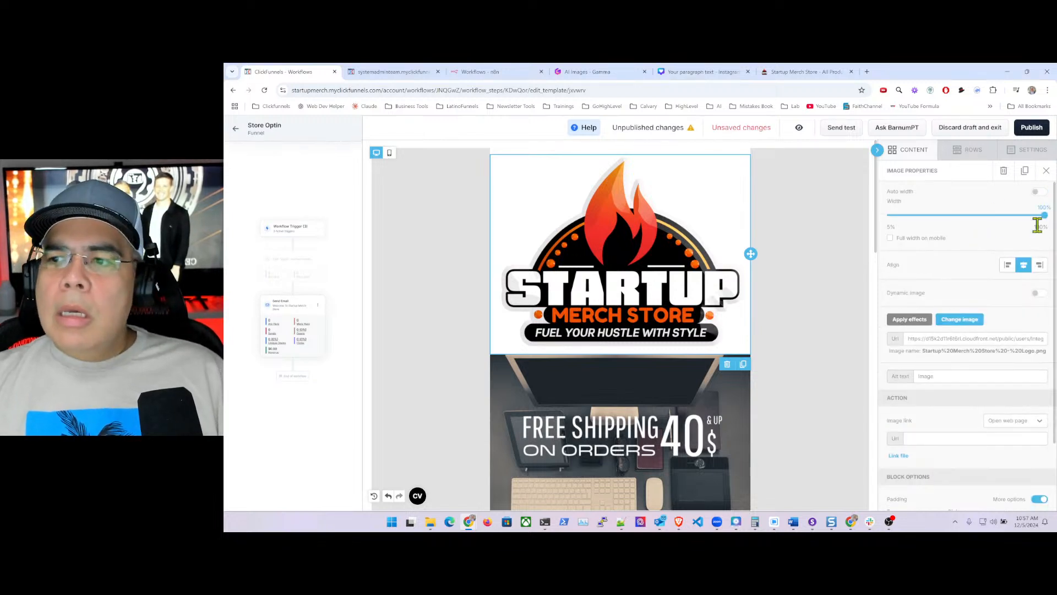
drag(1043, 215, 912, 218)
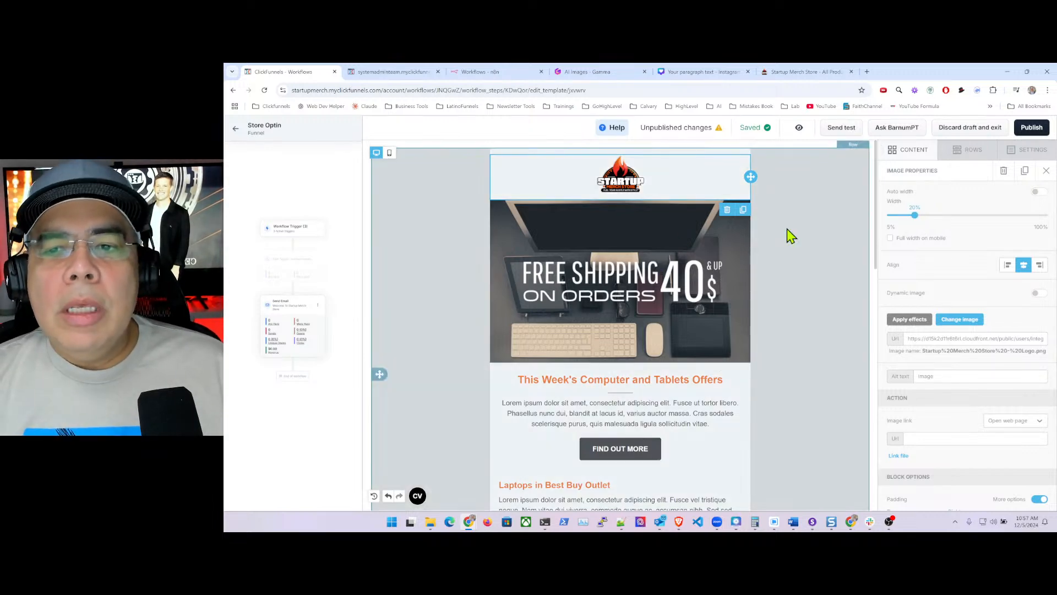
click(791, 235)
- Replace the orange heading text with 'Welcome To Startup Merch Store'
scroll(673, 313, down, 2)
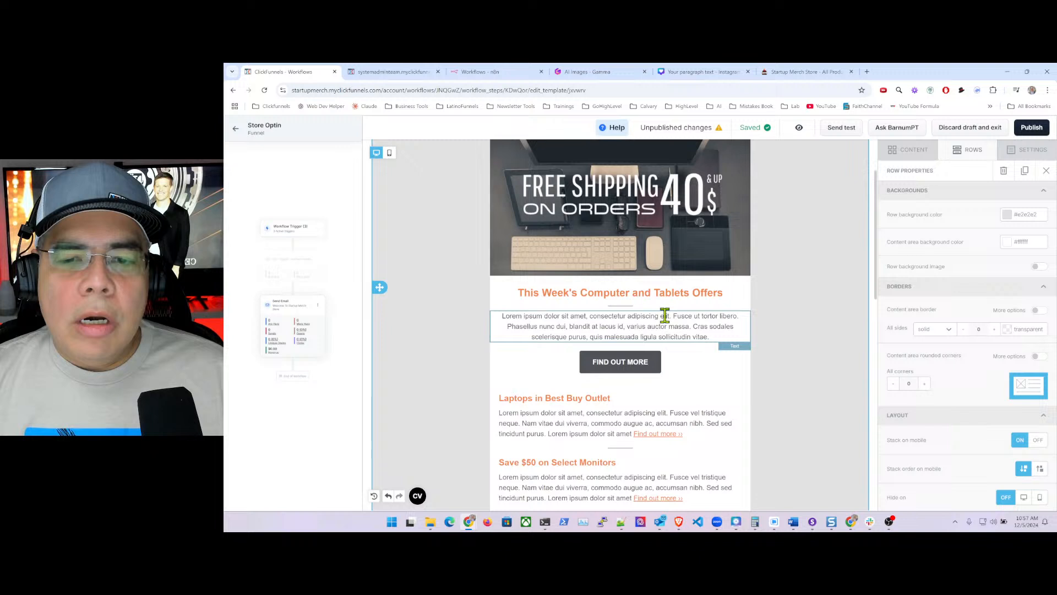
triple_click(564, 294)
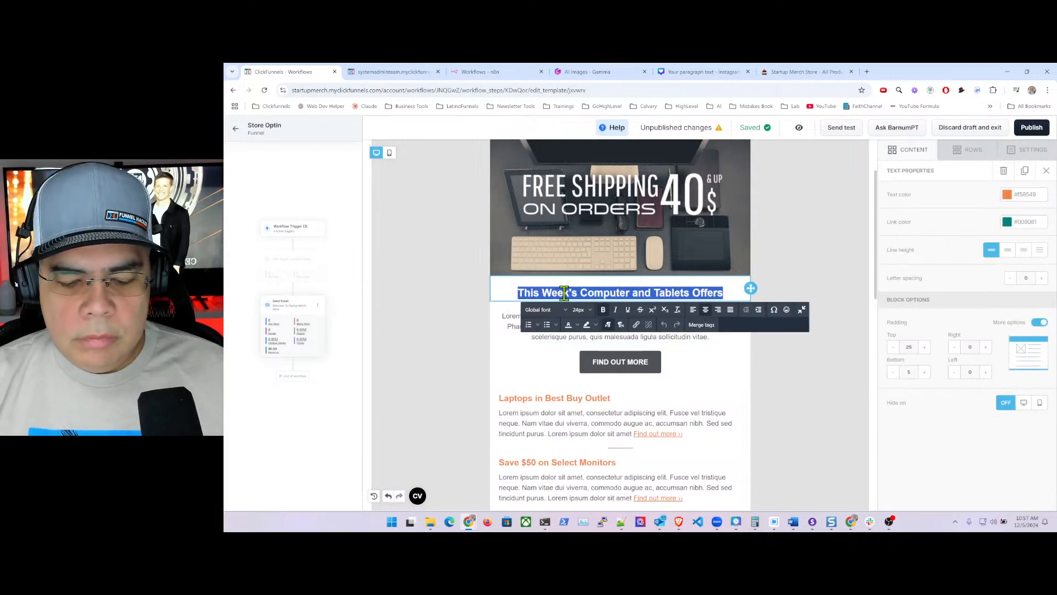
text(Welcome To Star)
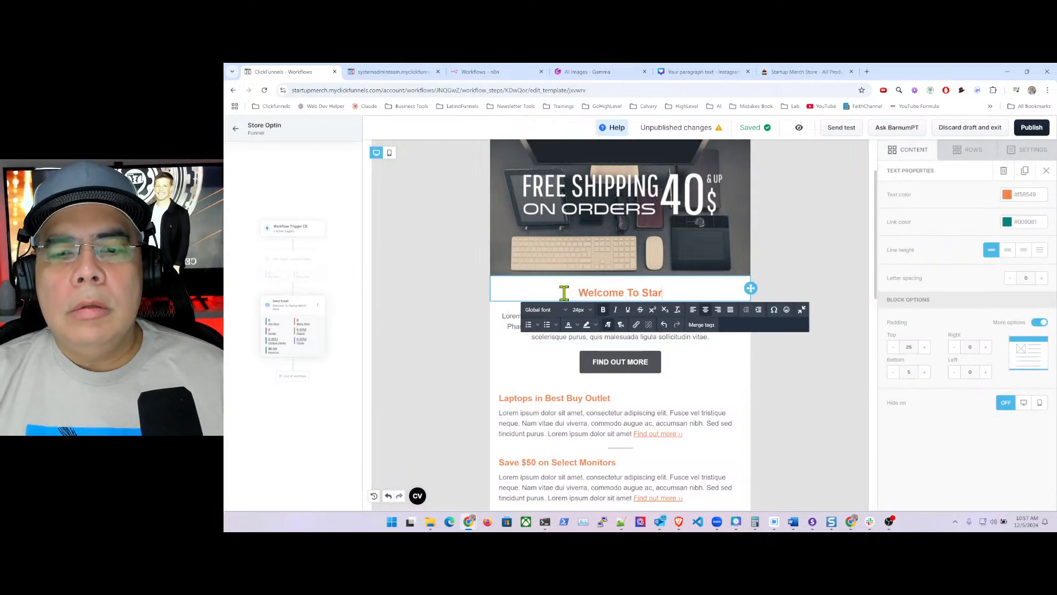
text(tup Merch S)
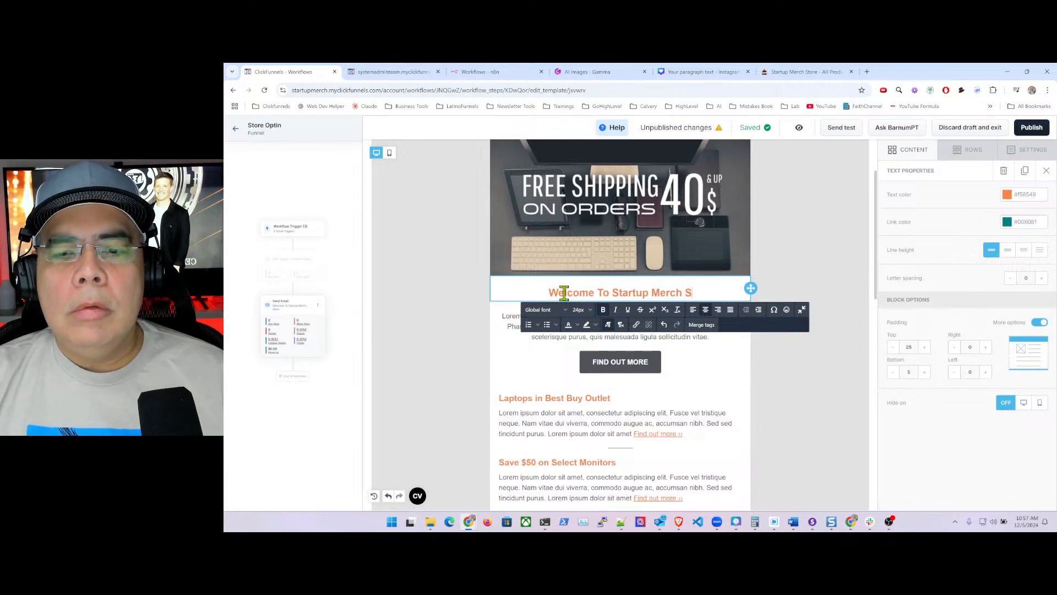
text(tore)
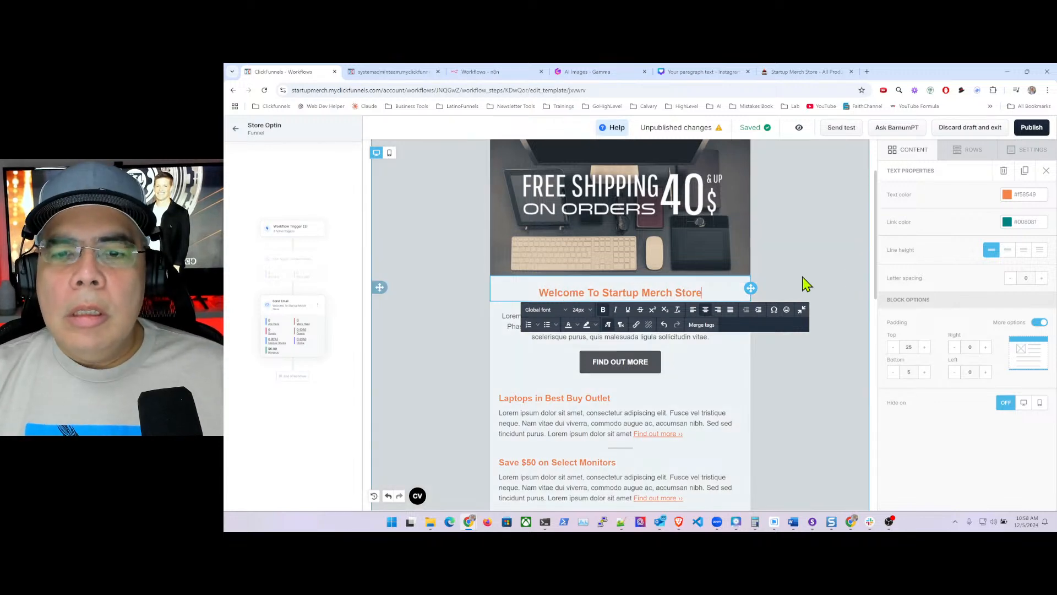
click(804, 283)
- Drag the welcome heading above the Free Shipping banner image
scroll(784, 267, up, 1)
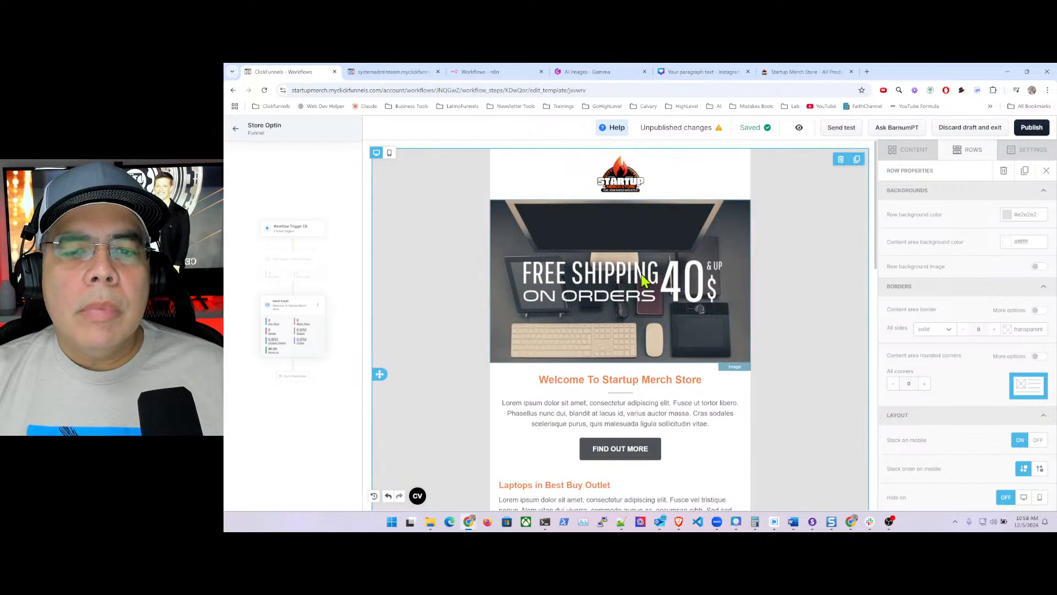
click(611, 309)
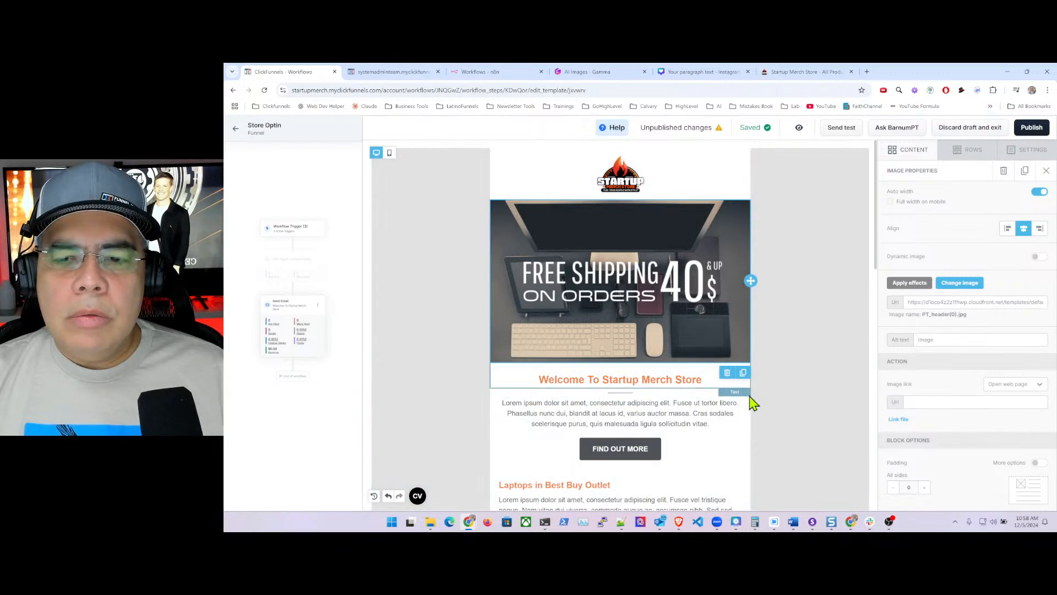
click(496, 378)
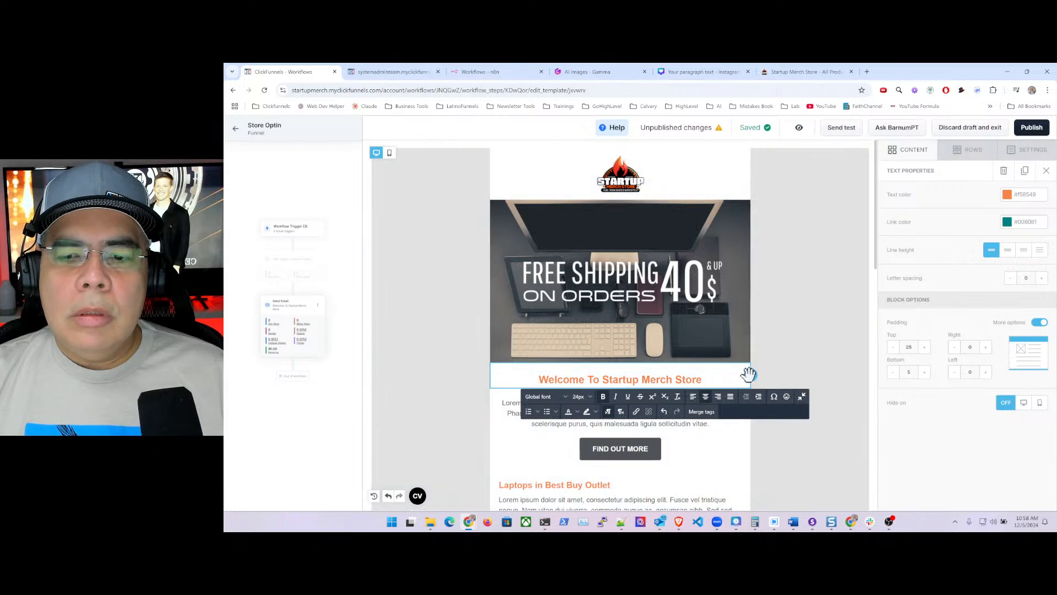
drag(750, 374, 738, 209)
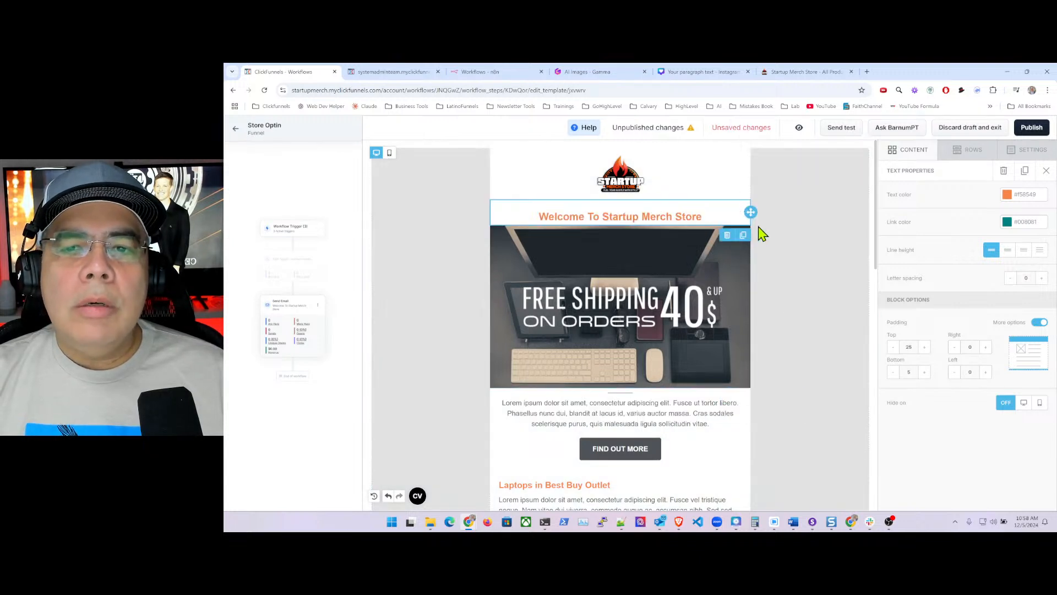
- Select the FREE SHIPPING banner image to show its Image Properties
click(726, 190)
click(777, 217)
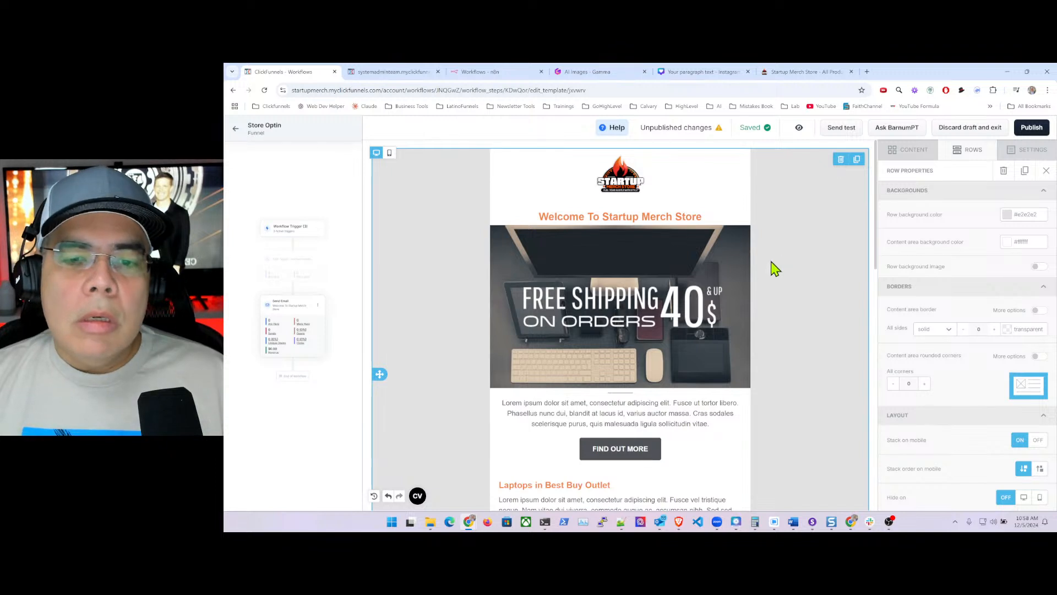
click(693, 283)
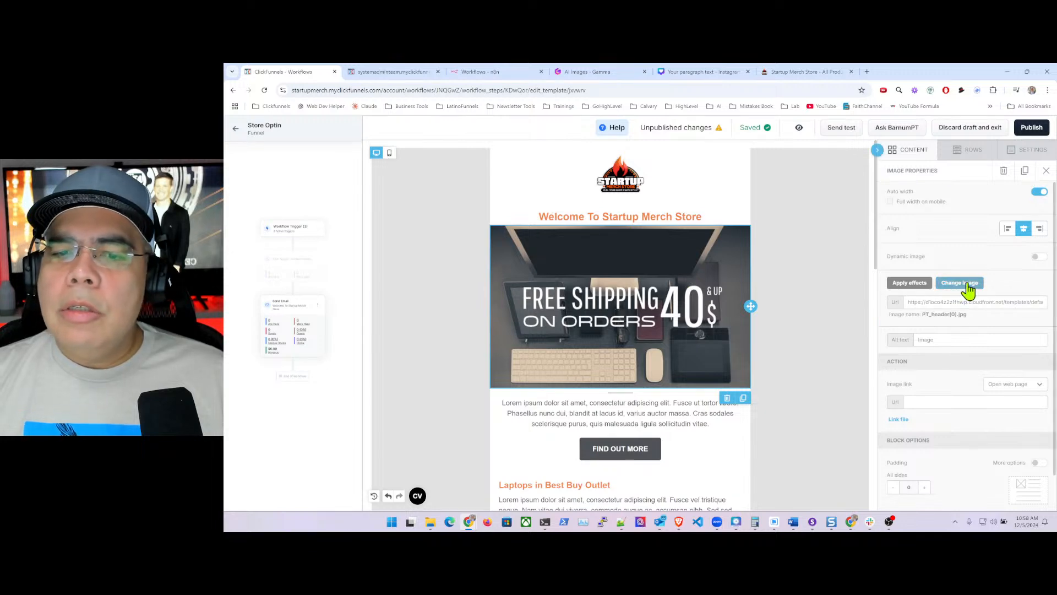
- Upload models1-v2.jpg into Store Images and insert it as the banner photo
click(968, 283)
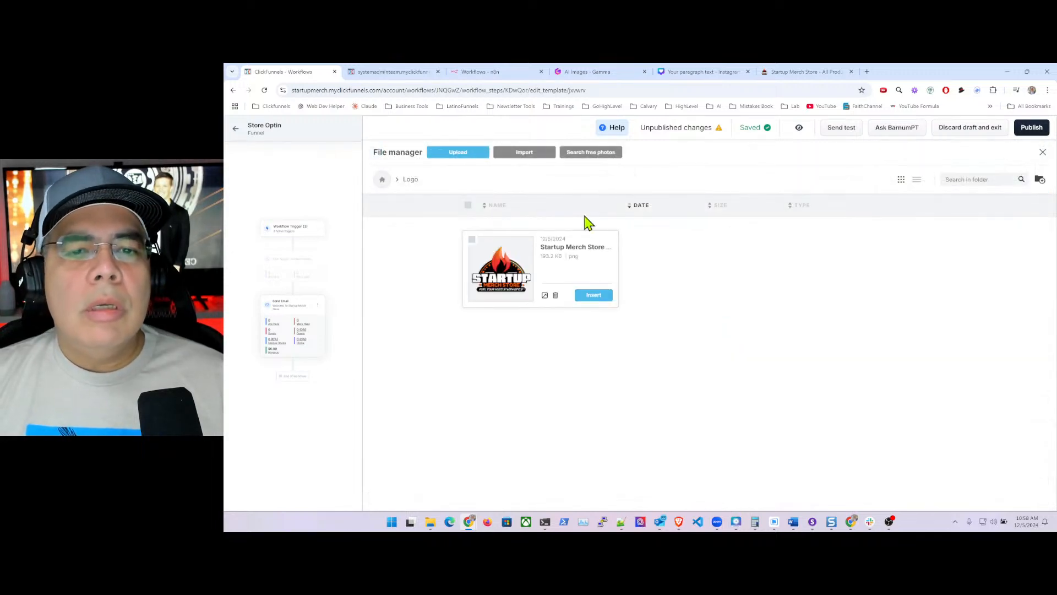
click(382, 179)
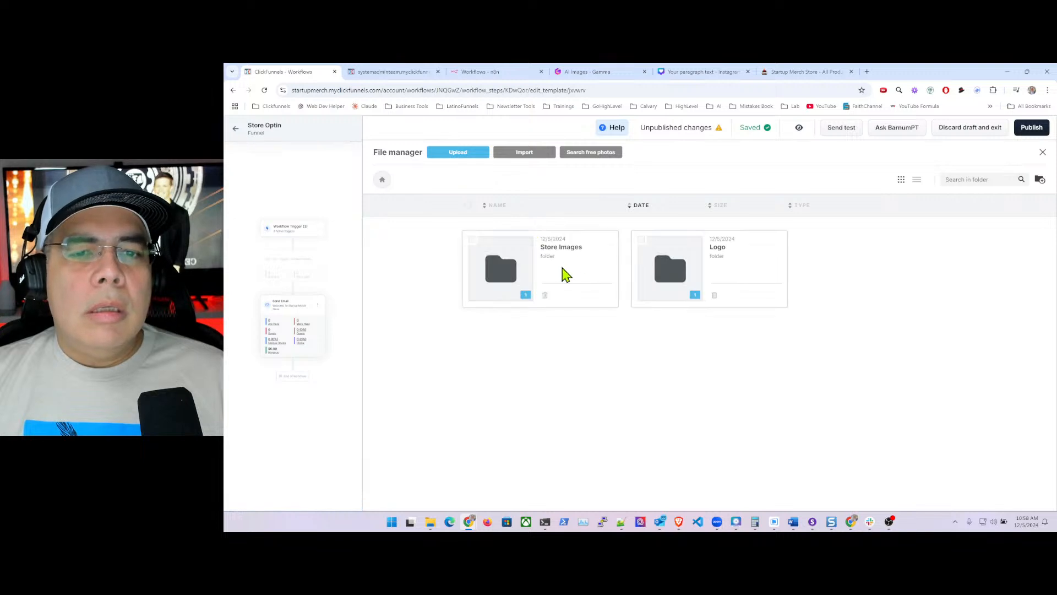
double_click(500, 266)
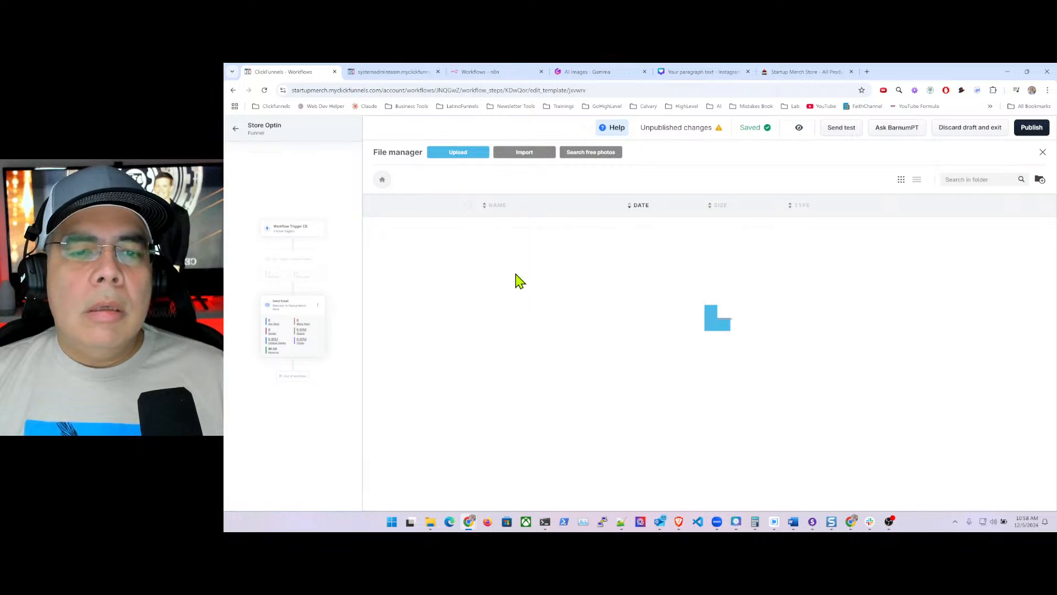
click(460, 153)
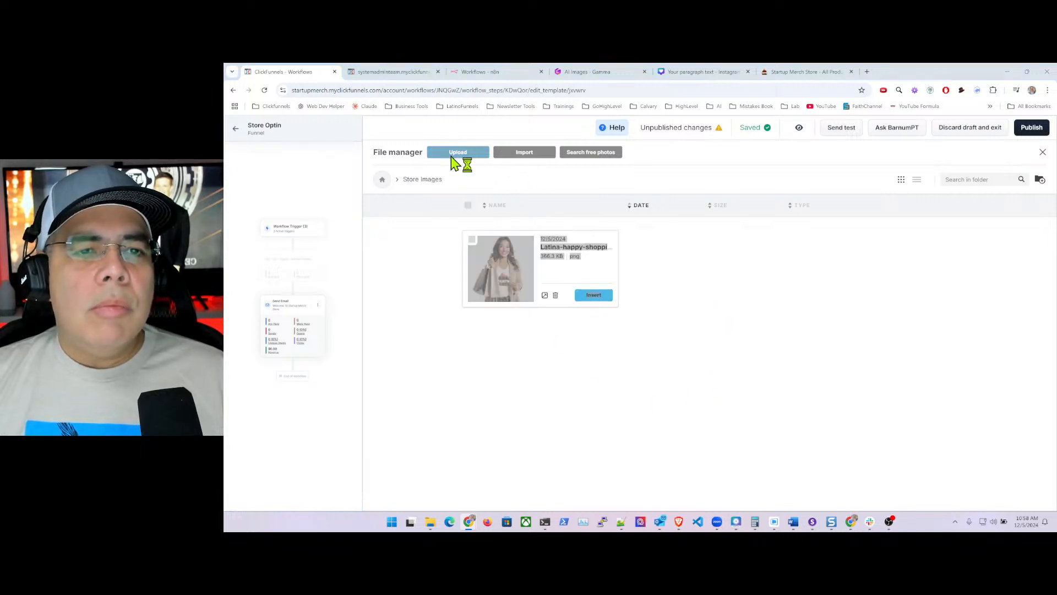
click(365, 165)
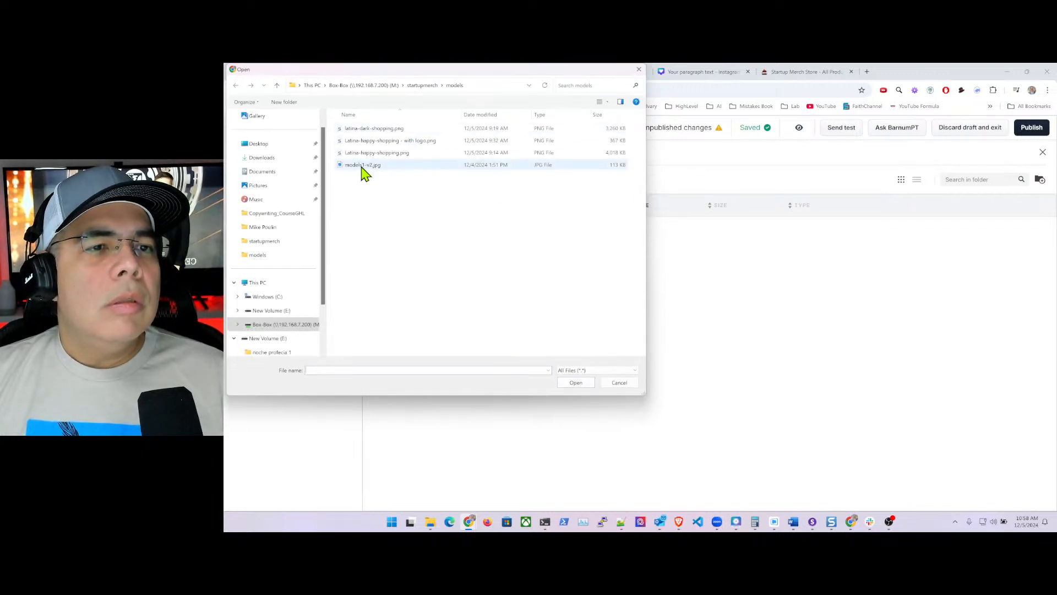
click(576, 382)
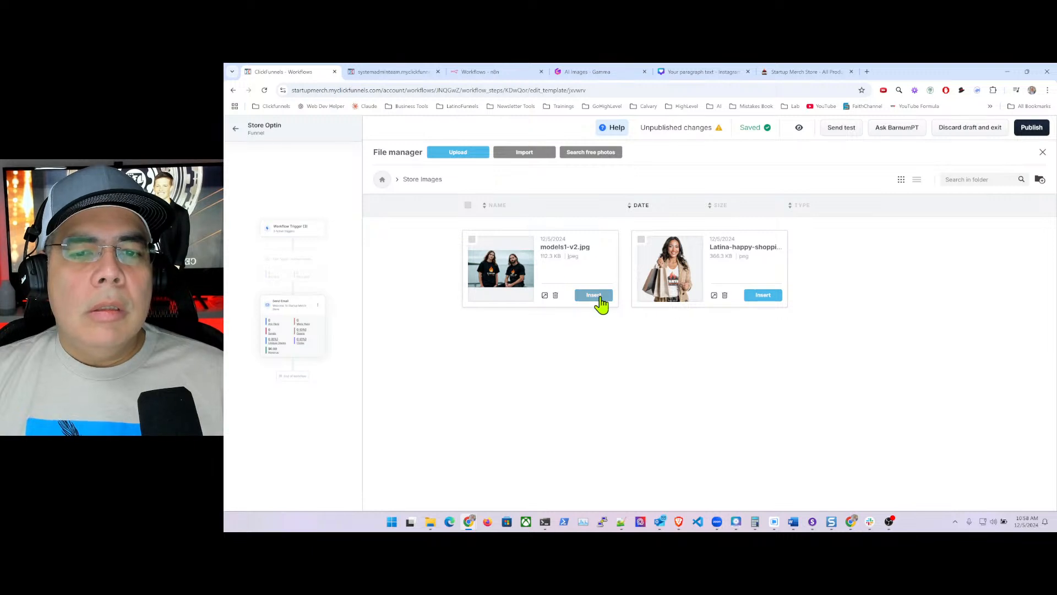
click(593, 296)
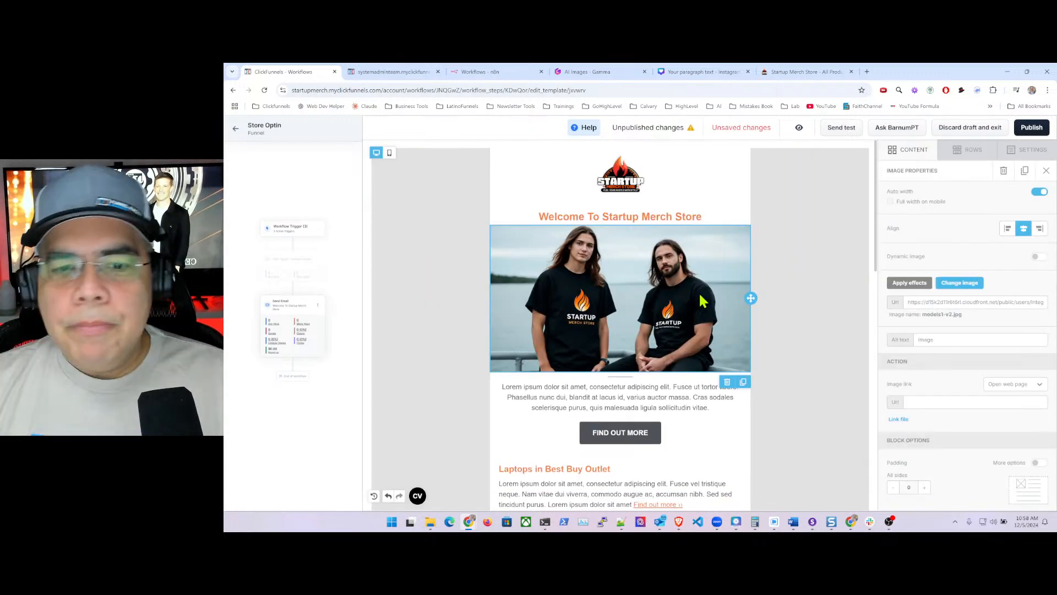
click(802, 302)
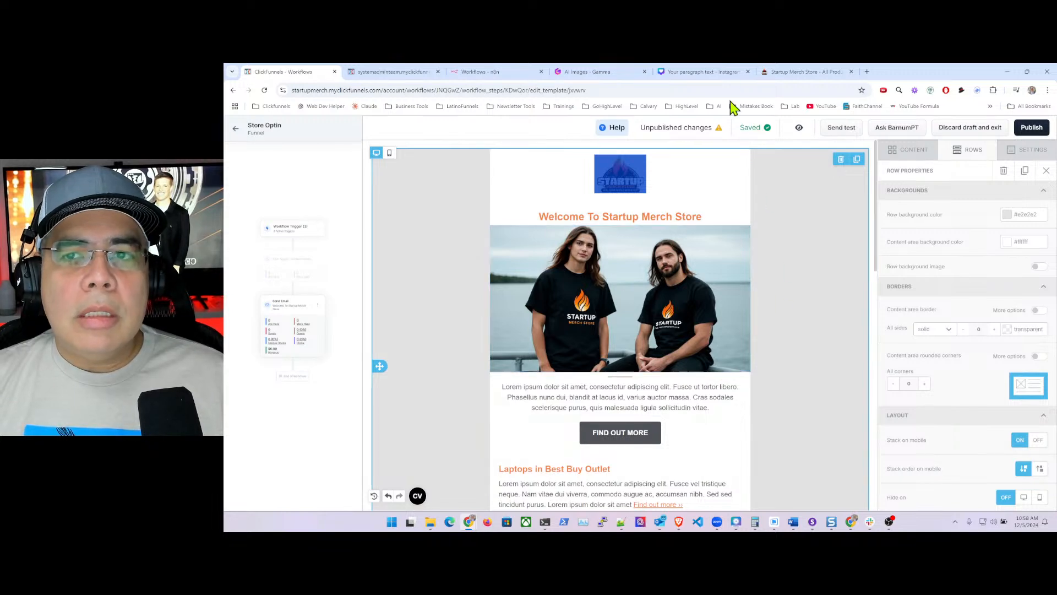
click(796, 77)
scroll(531, 265, up, 3)
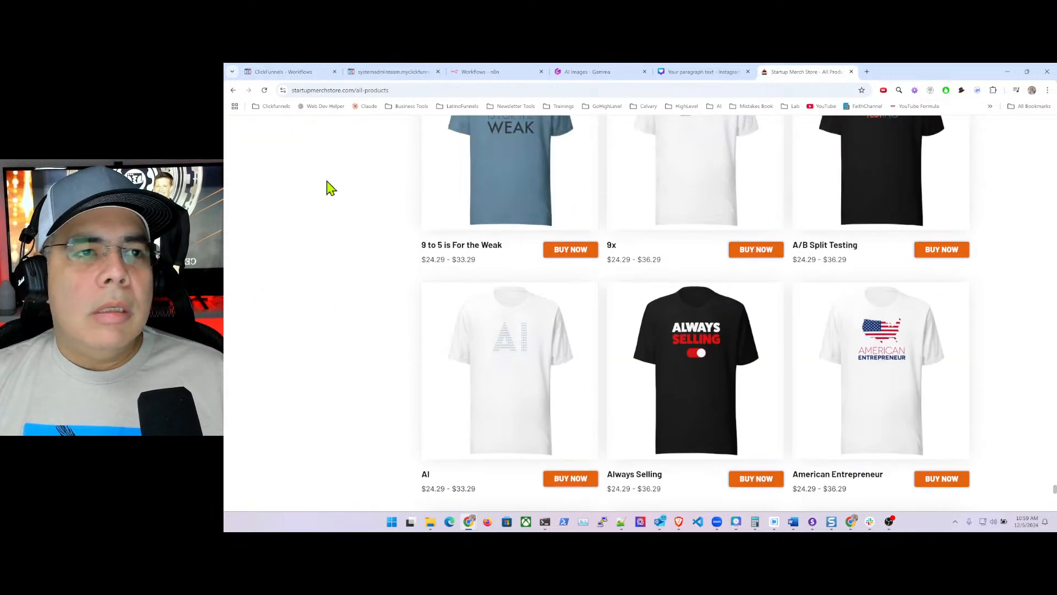
click(234, 90)
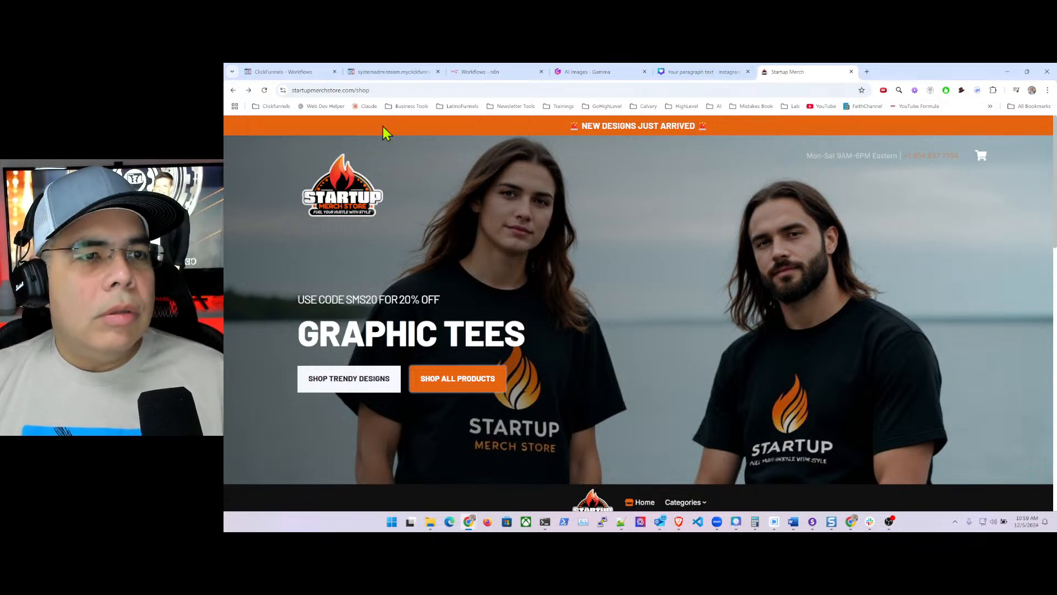
click(301, 75)
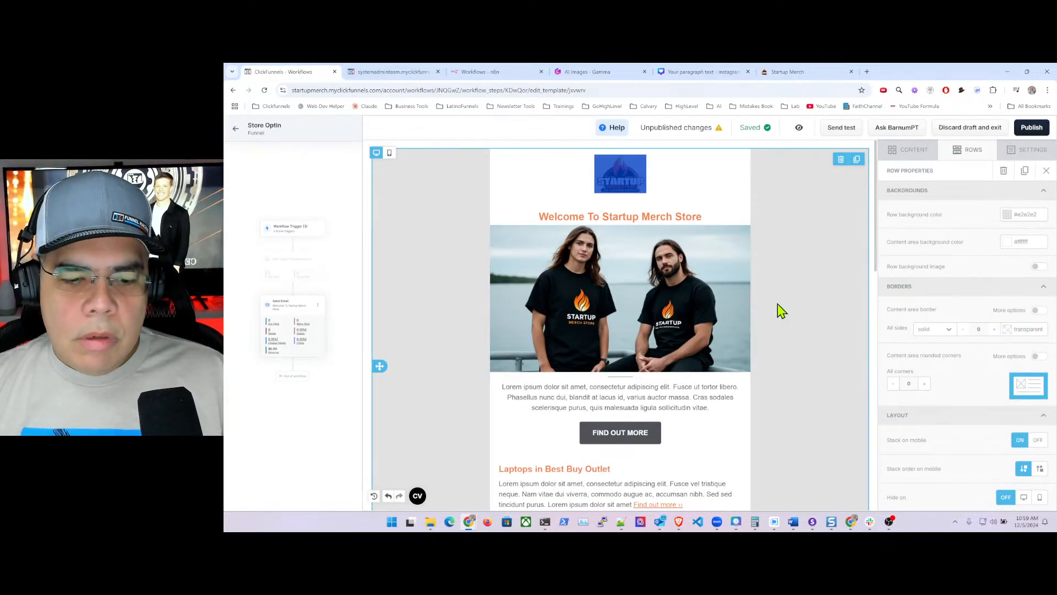
- Delete the Lorem ipsum placeholder paragraph under the models photo, then start a new browser tab
scroll(761, 390, down, 1)
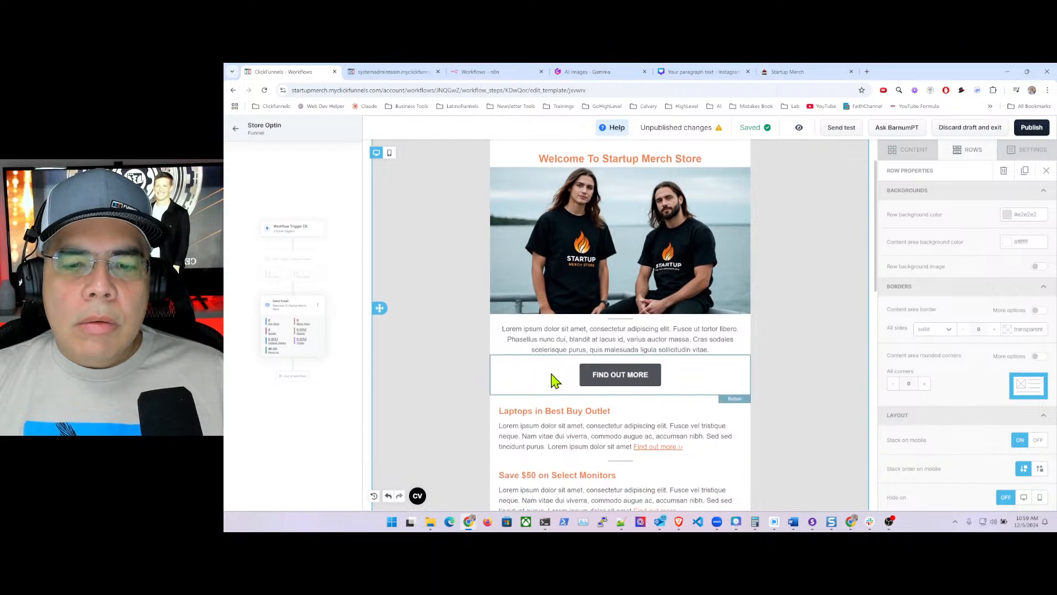
click(548, 338)
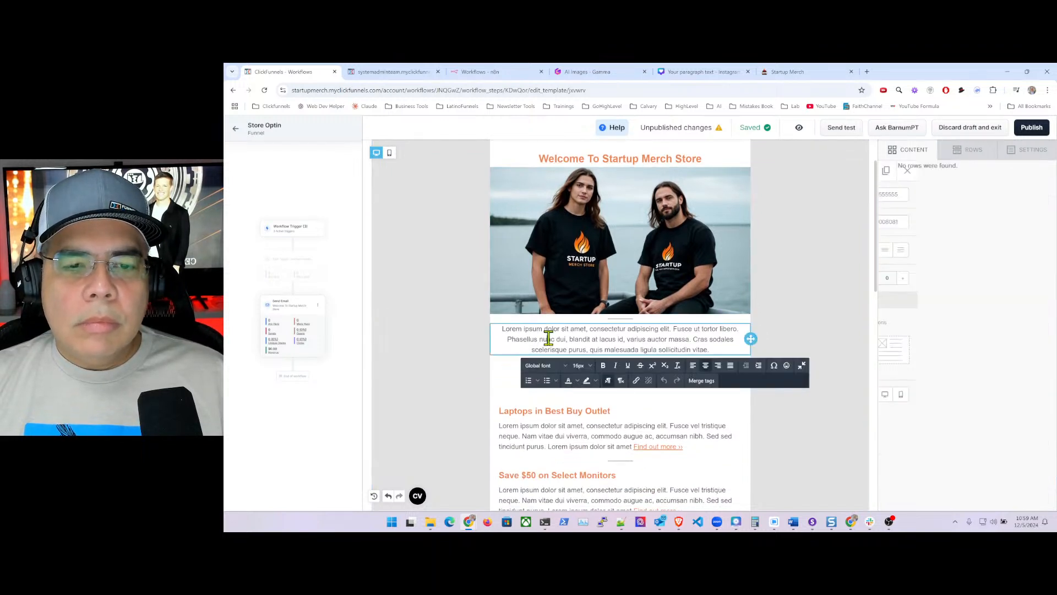
key(ctrl+a)
key(BackSpace)
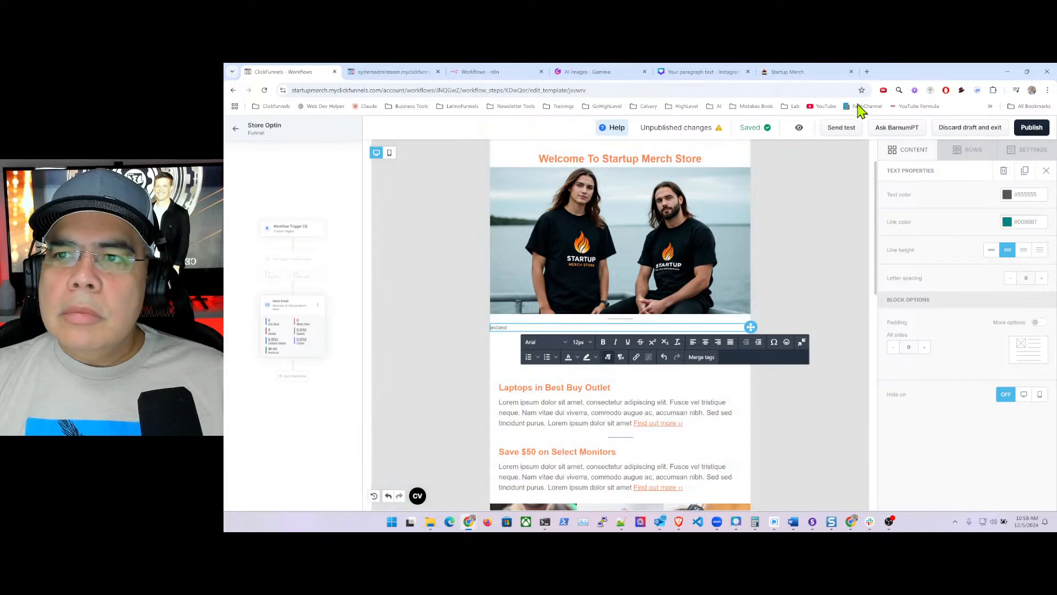
click(867, 72)
- Open ChatGPT in the new tab and switch the chat model to o1-mini
click(649, 91)
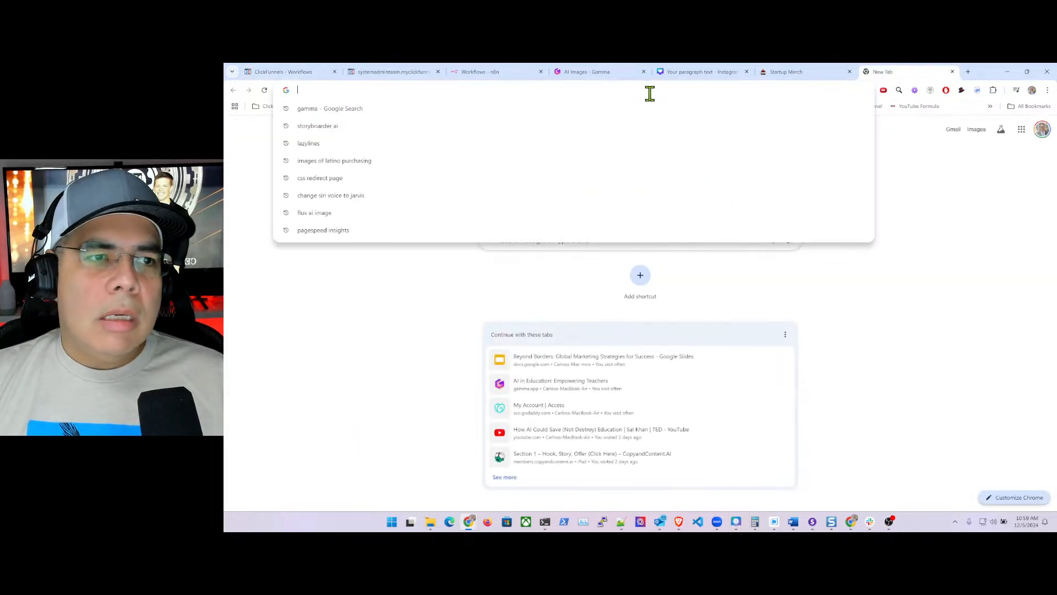
text(chatgpt.com)
key(Return)
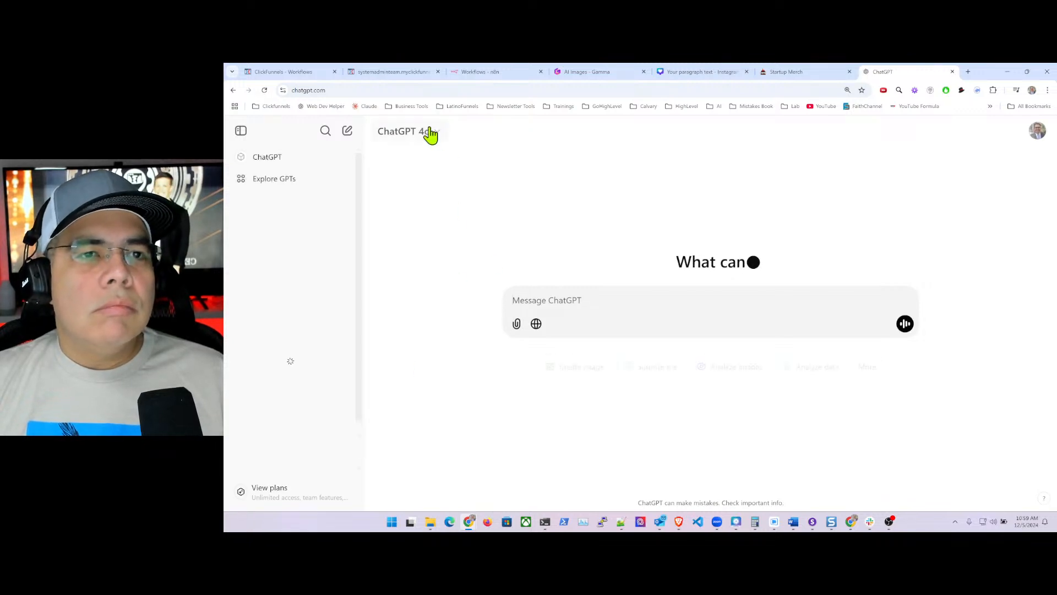
click(436, 132)
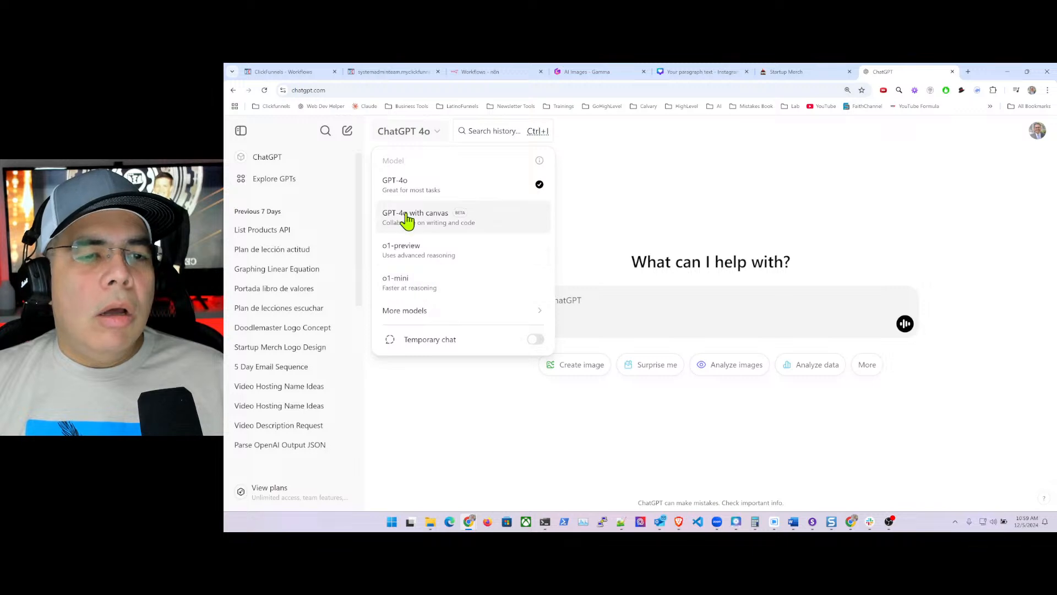
click(416, 289)
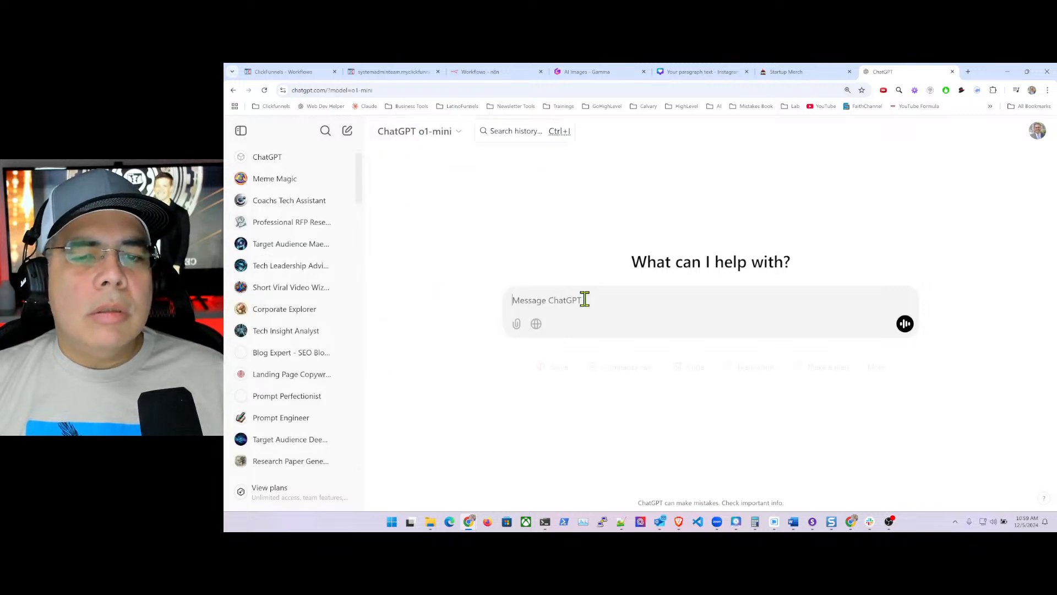
- Send an expert-copywriter prompt requesting a Startup Merch Store welcome email urging a first purchase
text(I need to)
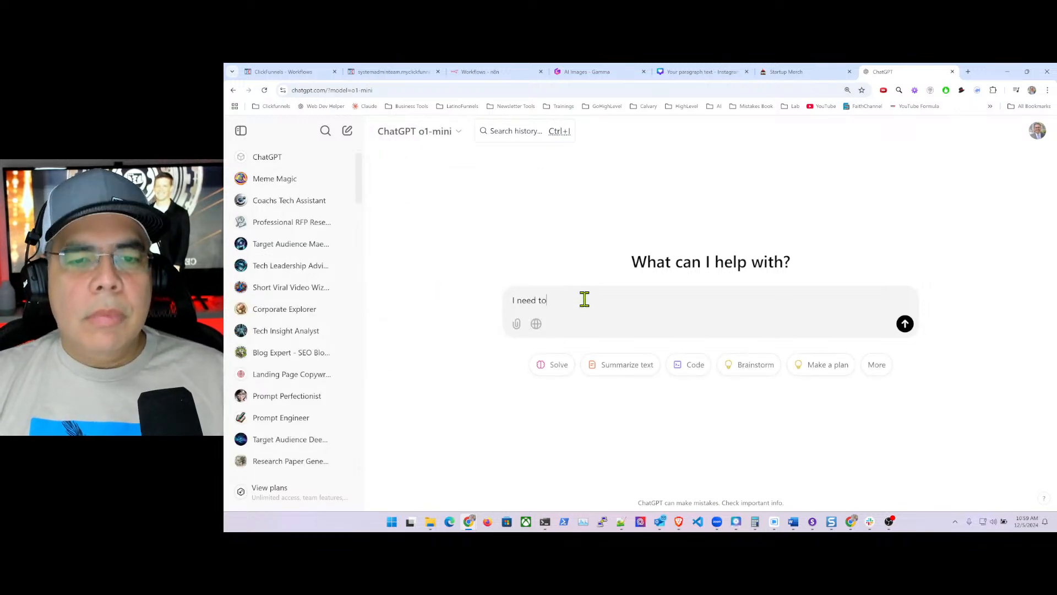
text( cre)
key(BackSpace)
key(BackSpace)
key(BackSpace)
key(BackSpace)
key(BackSpace)
key(BackSpace)
key(BackSpace)
key(BackSpace)
key(BackSpace)
key(BackSpace)
key(BackSpace)
key(BackSpace)
key(BackSpace)
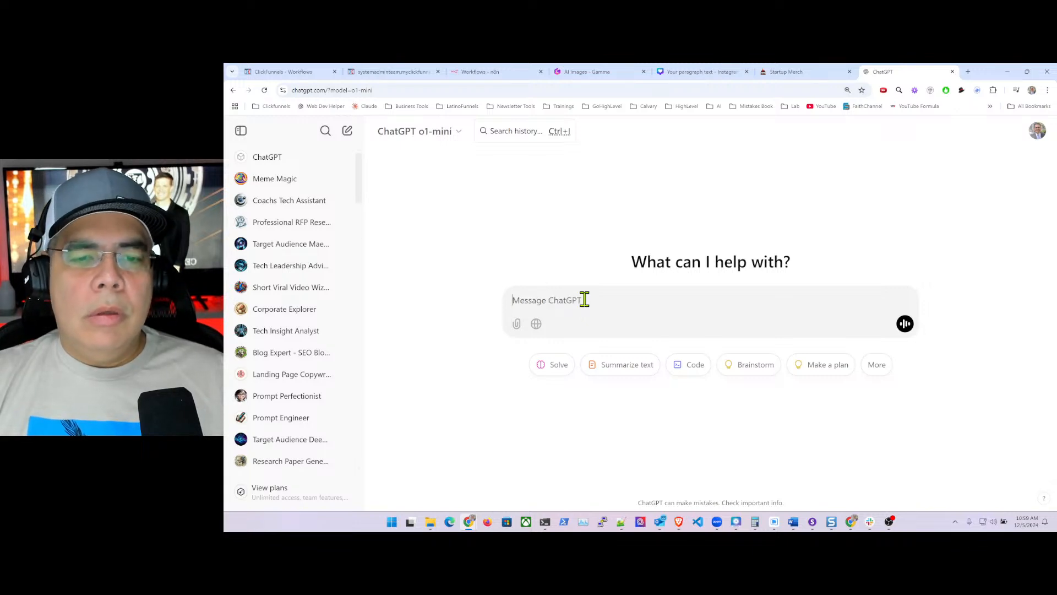
text(You are an expert)
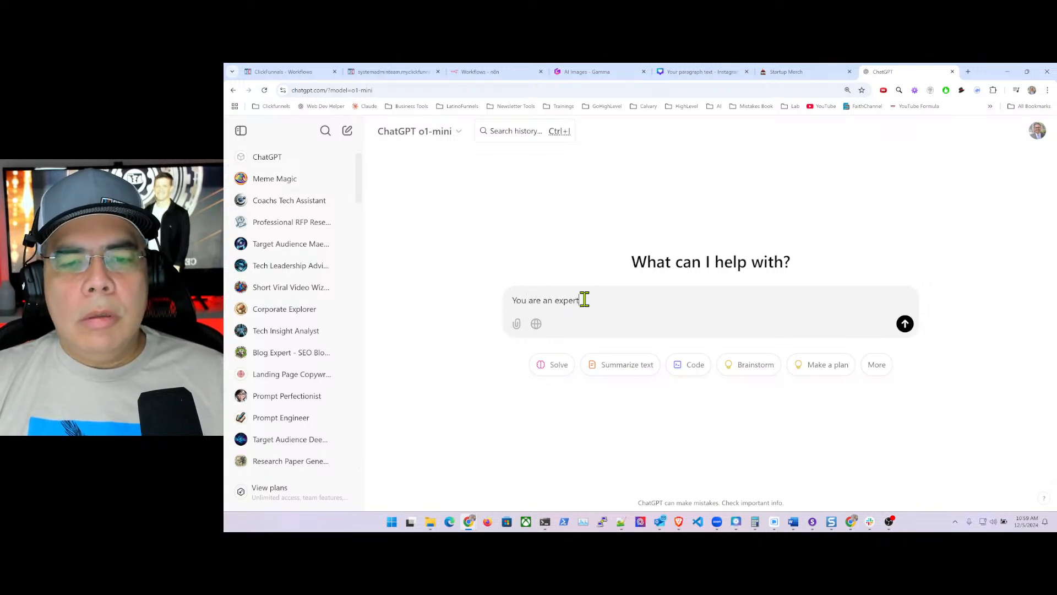
text( copywriter and have s)
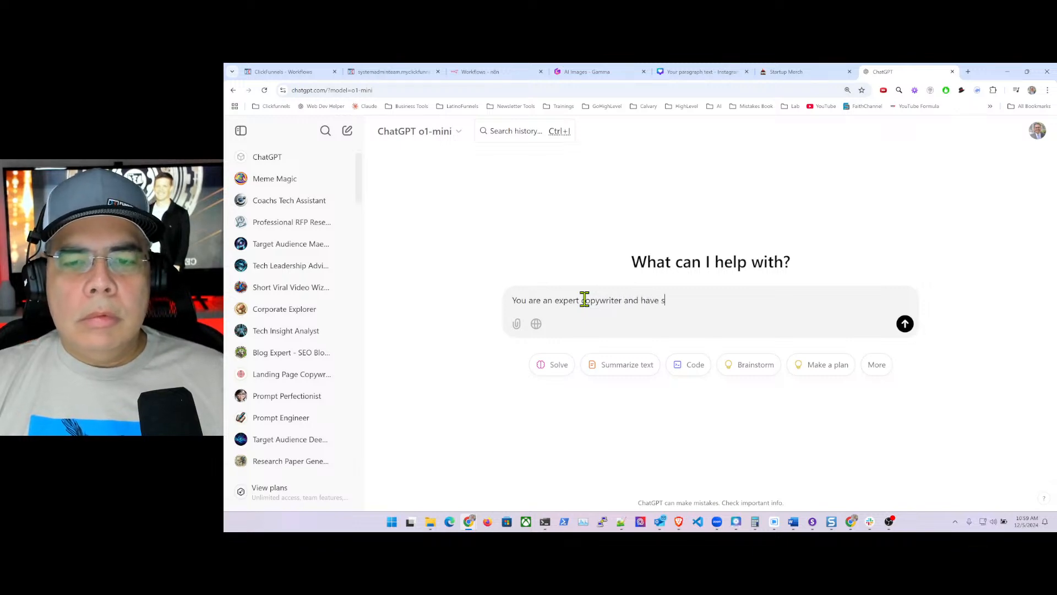
text(uccessfully cr)
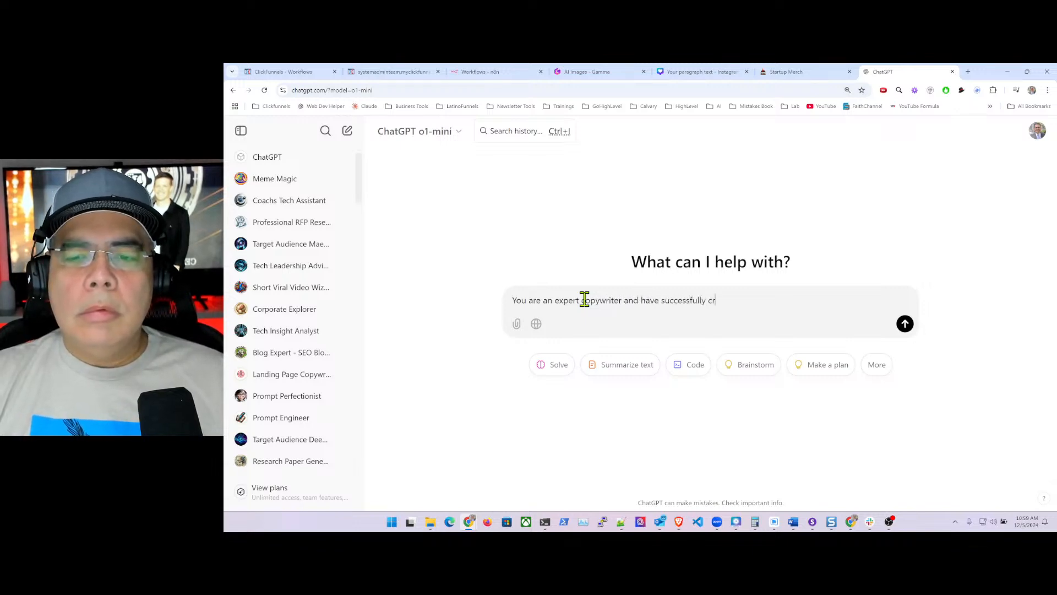
text(after cam)
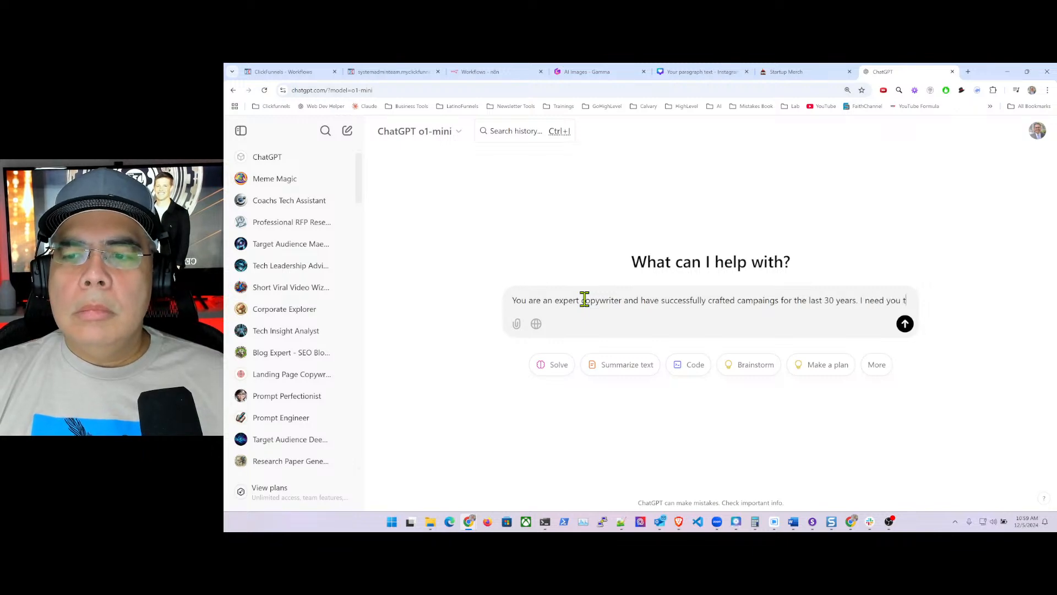
text(o create an)
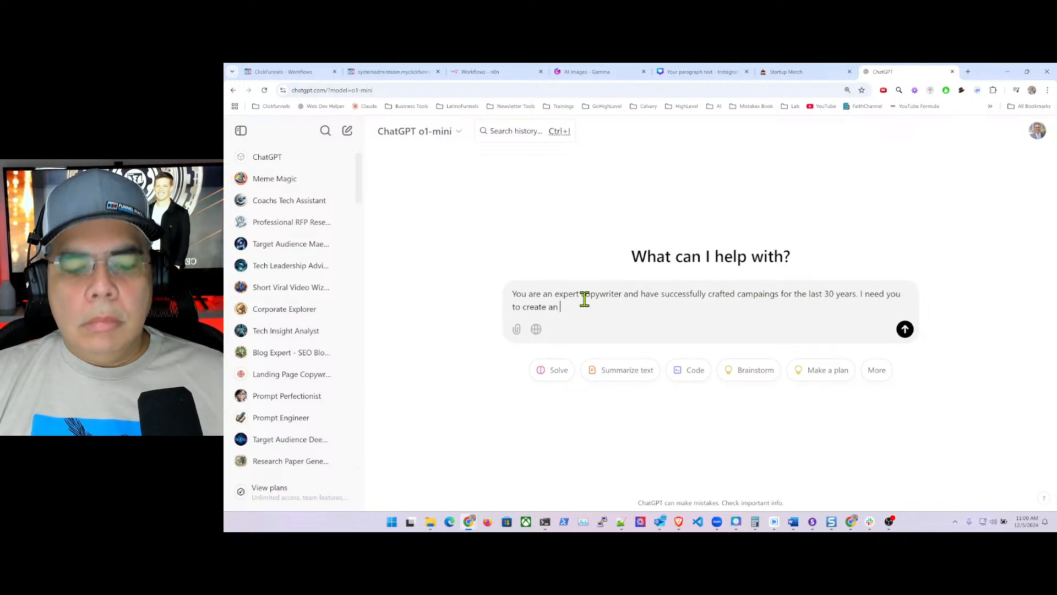
text( 5 day e)
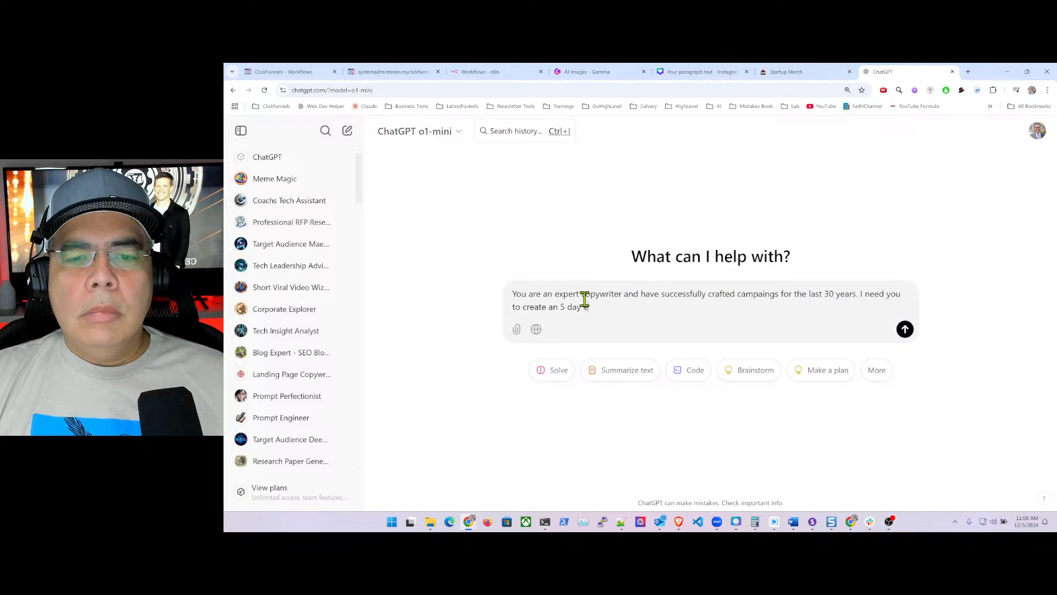
text(mail)
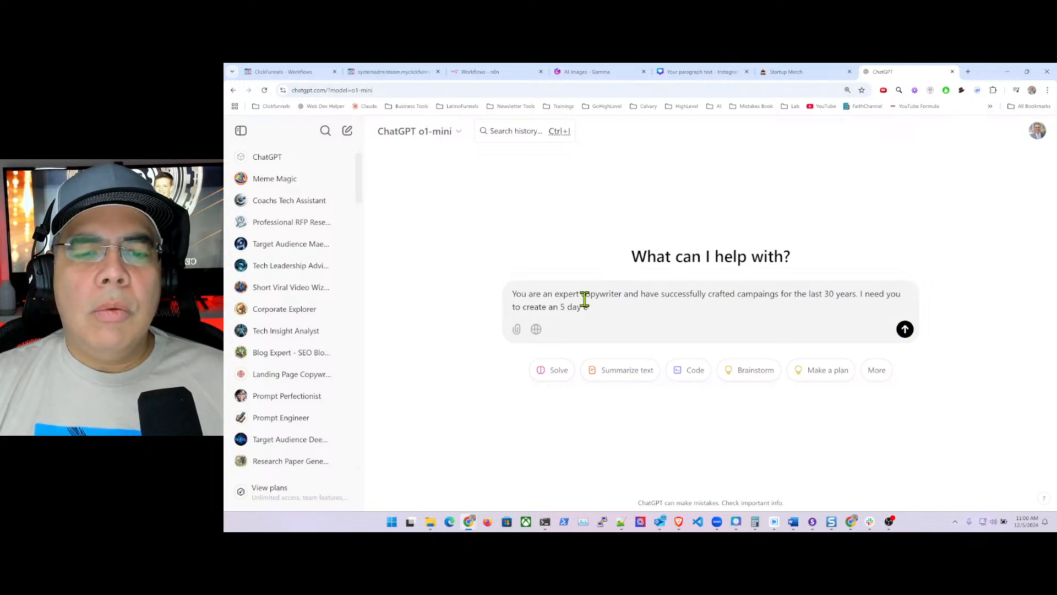
key(BackSpace)
key(BackSpace)
key(BackSpace)
key(BackSpace)
key(BackSpace)
key(BackSpace)
key(BackSpace)
key(BackSpace)
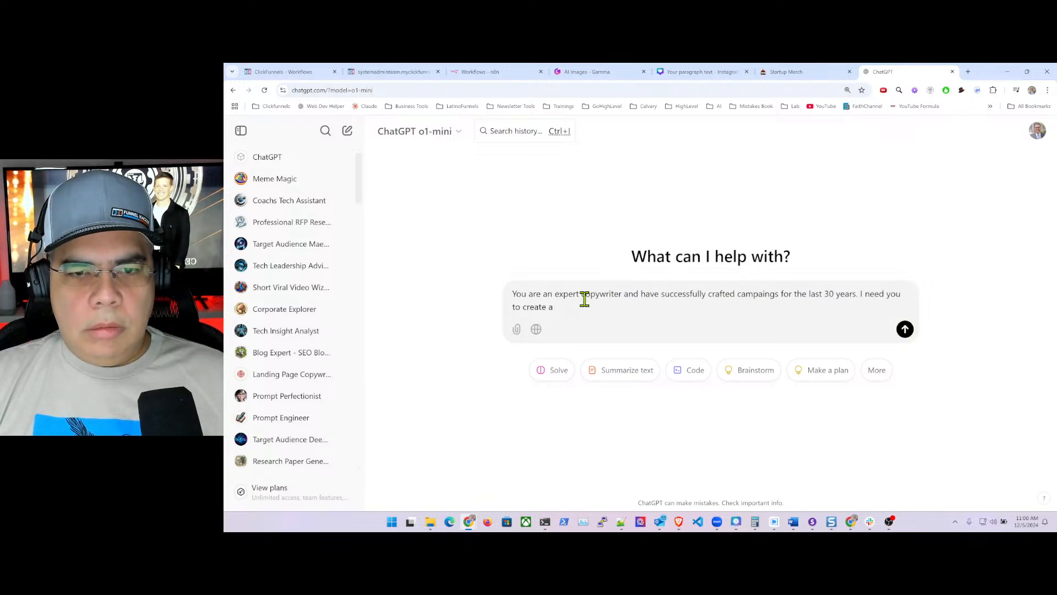
text(welcome email to Startup Mer)
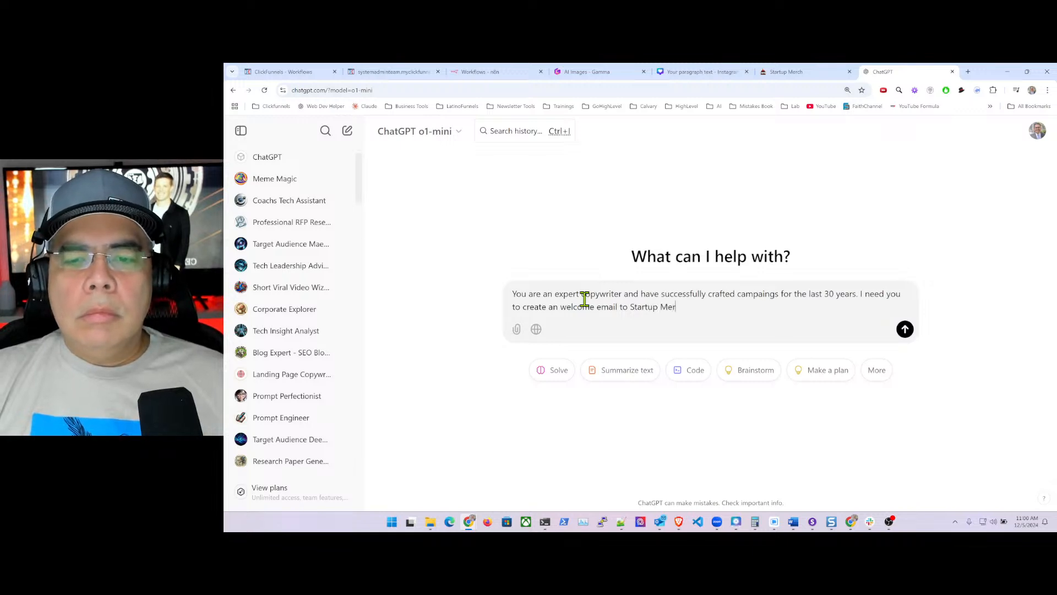
text(ch Store. This is a new clothing)
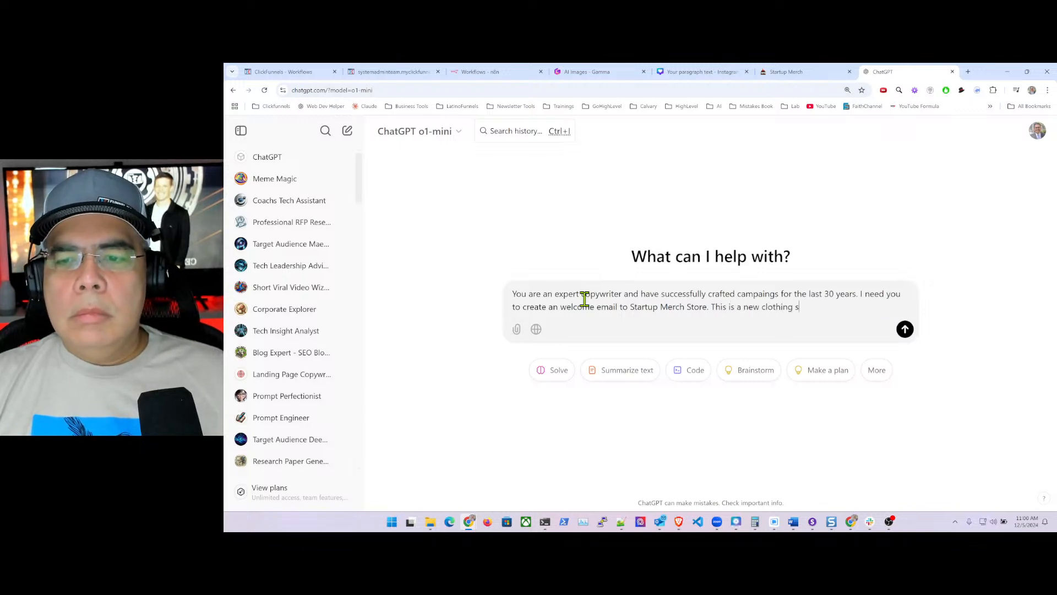
text(store cateri)
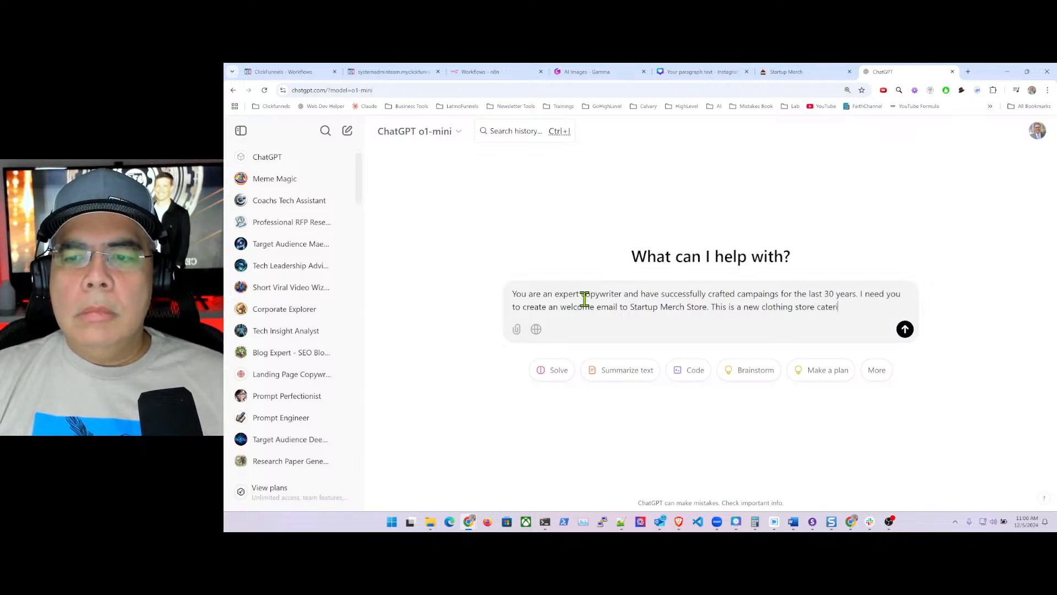
text(ng the startup )
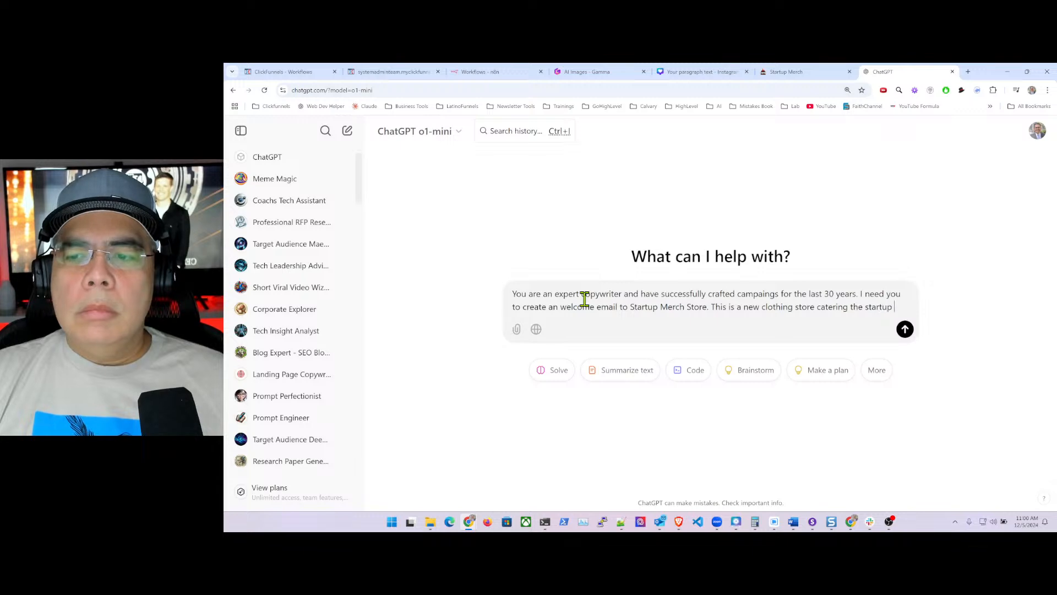
text(and entrepreneur)
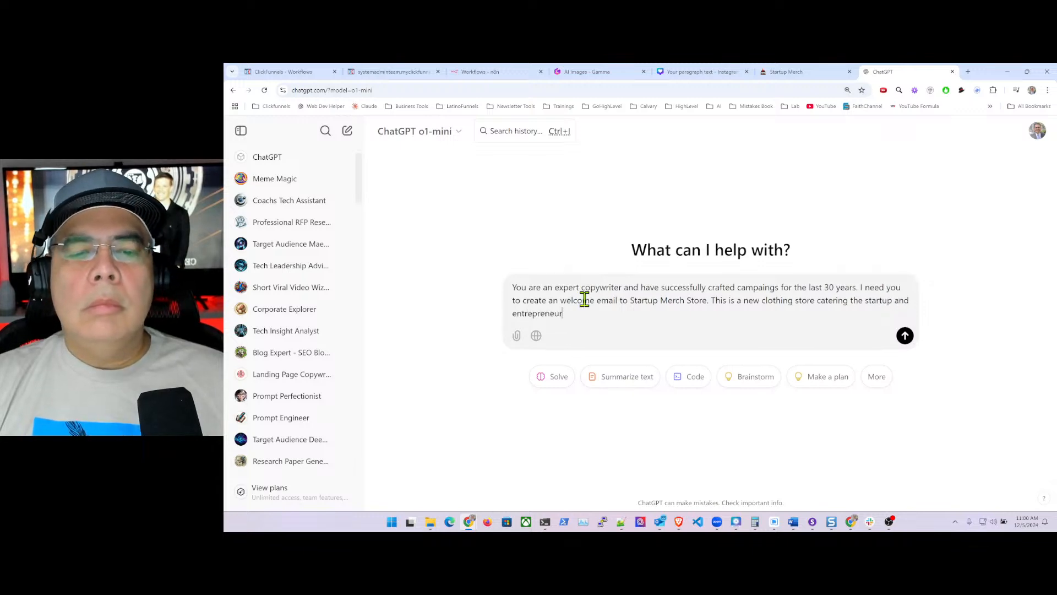
text( market. )
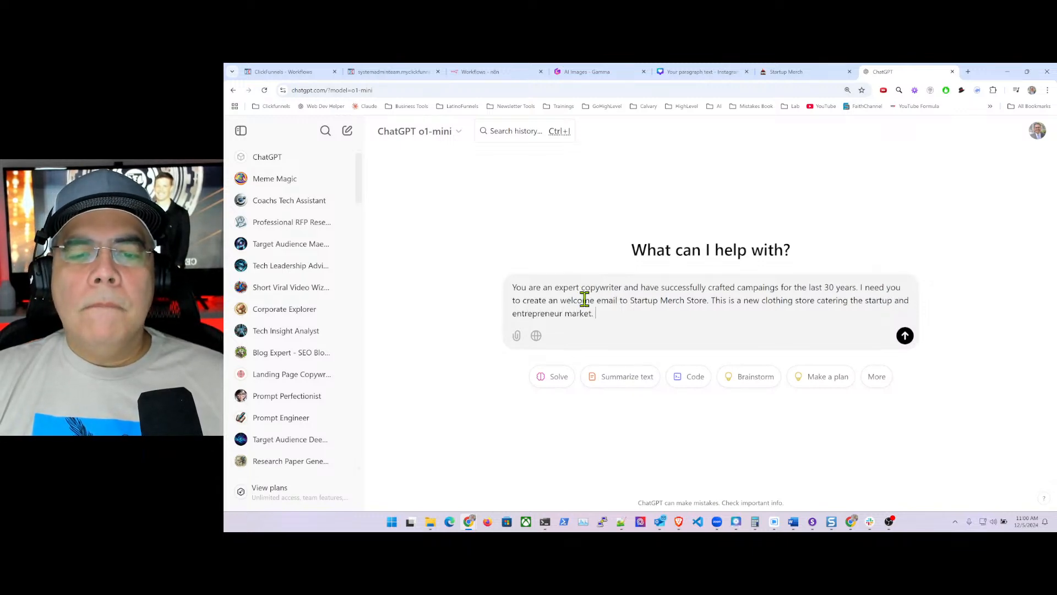
text(The email will )
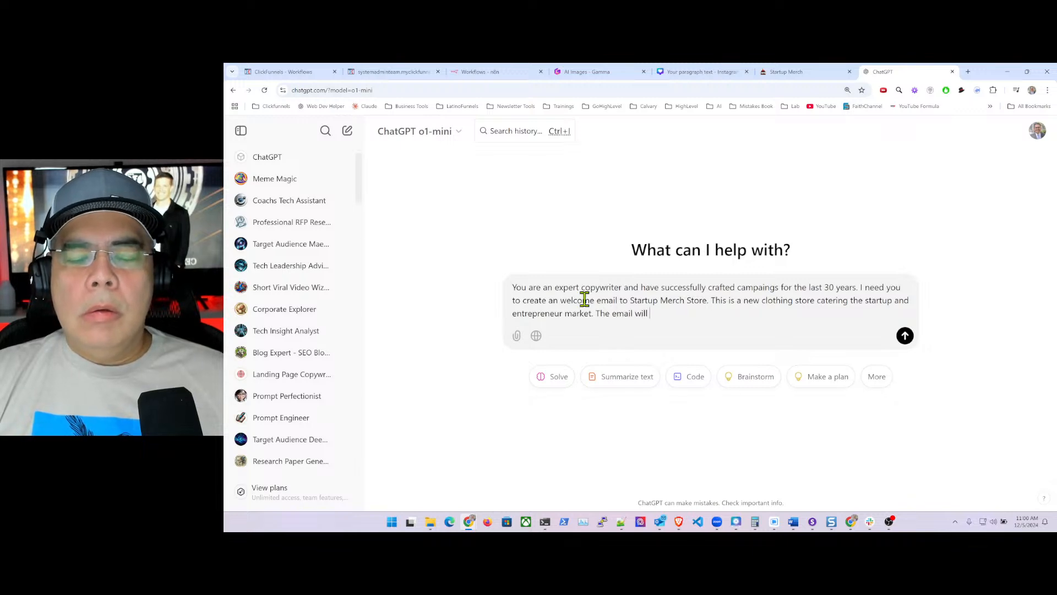
text(be to start their journey and)
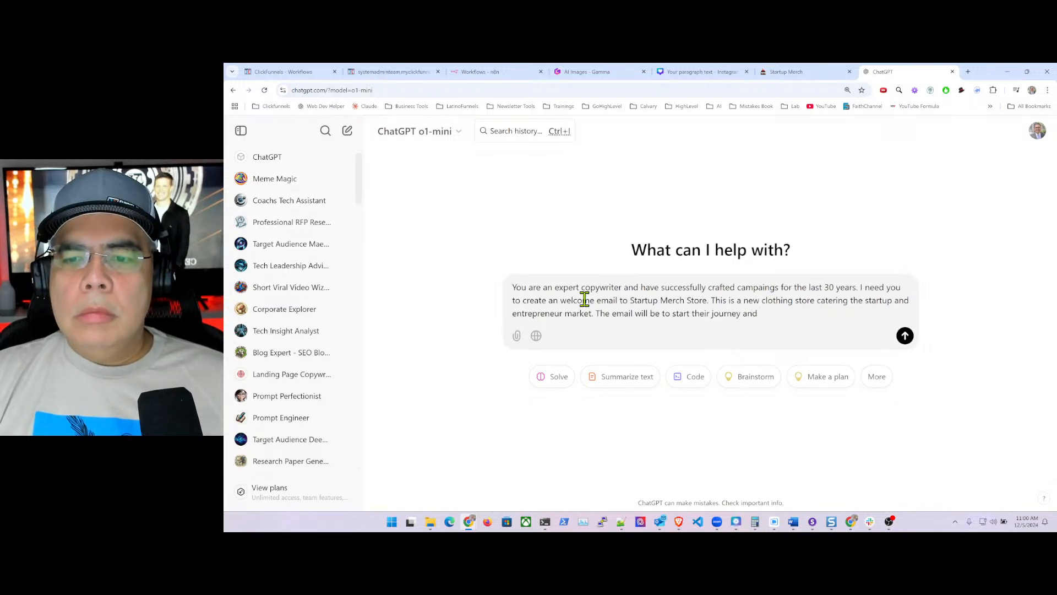
text(them to p)
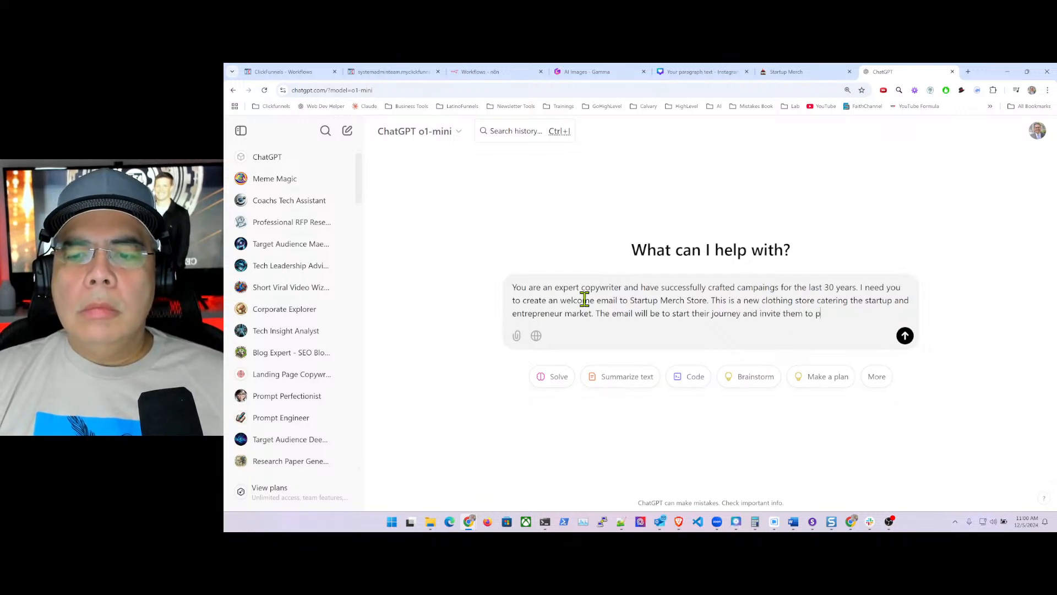
text(urchase and )
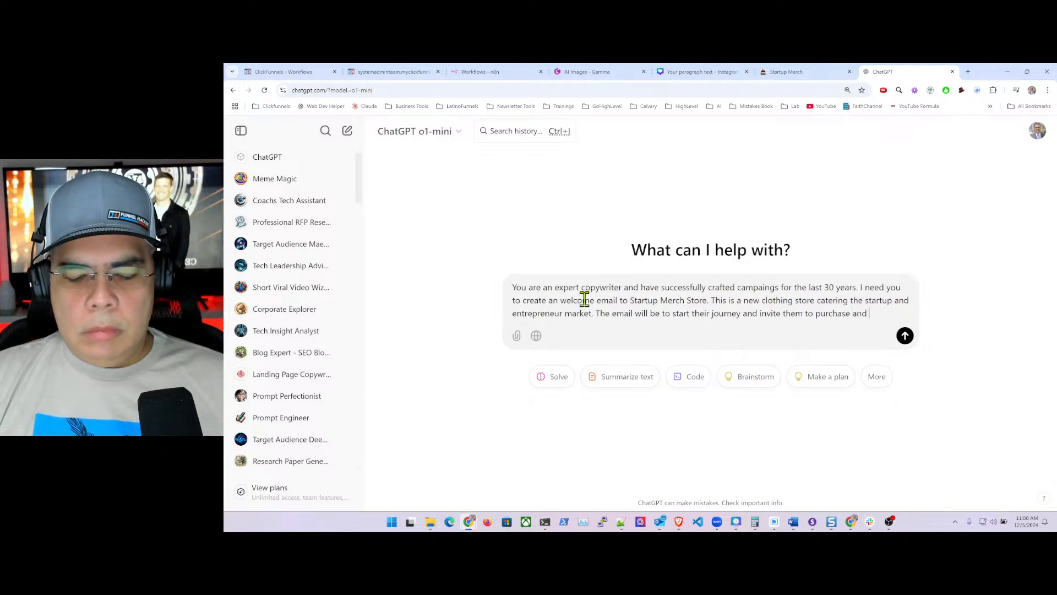
text(get a)
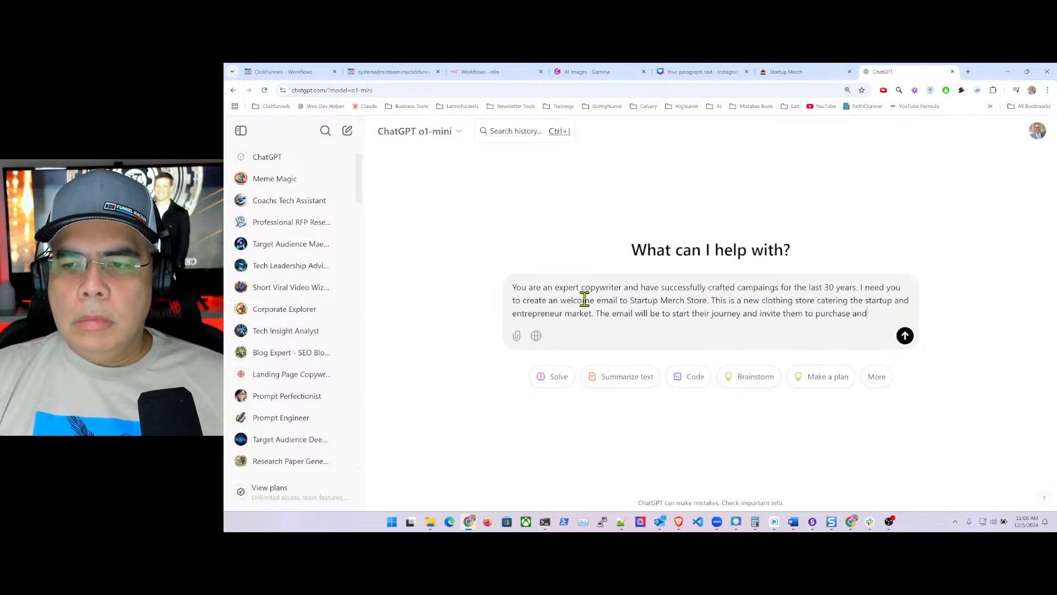
text( their first)
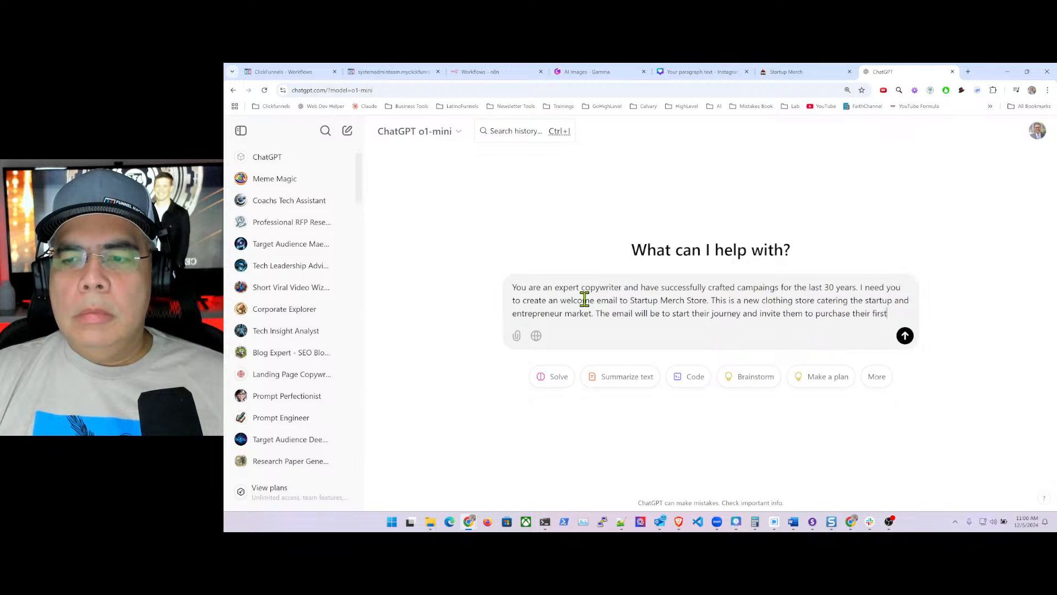
text( product.)
key(Return)
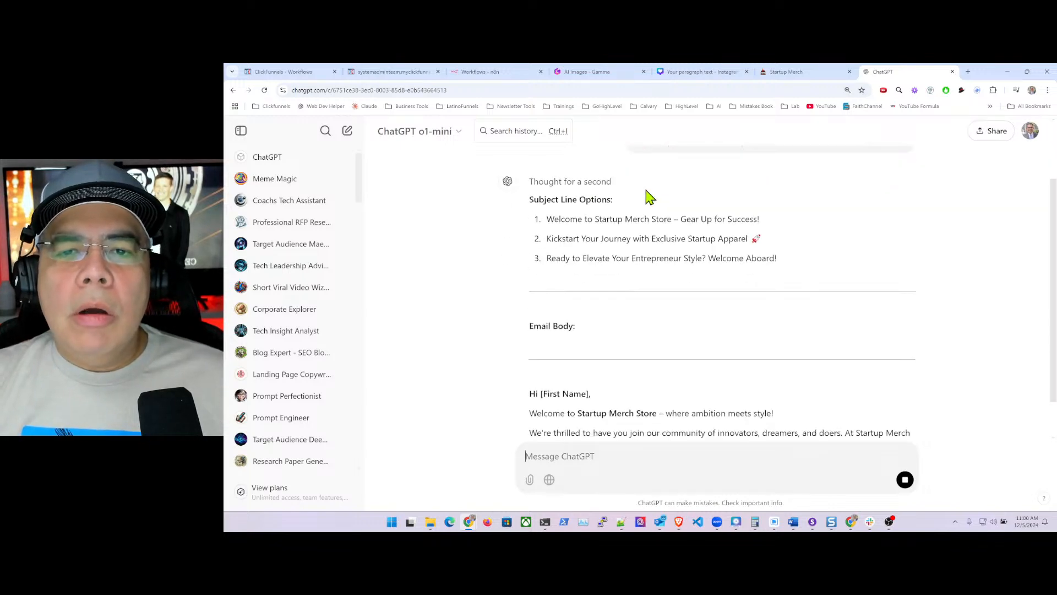
- Review ChatGPT's reply and copy the email body from 'Hi [First Name],' through the P.S. line
scroll(645, 196, up, 3)
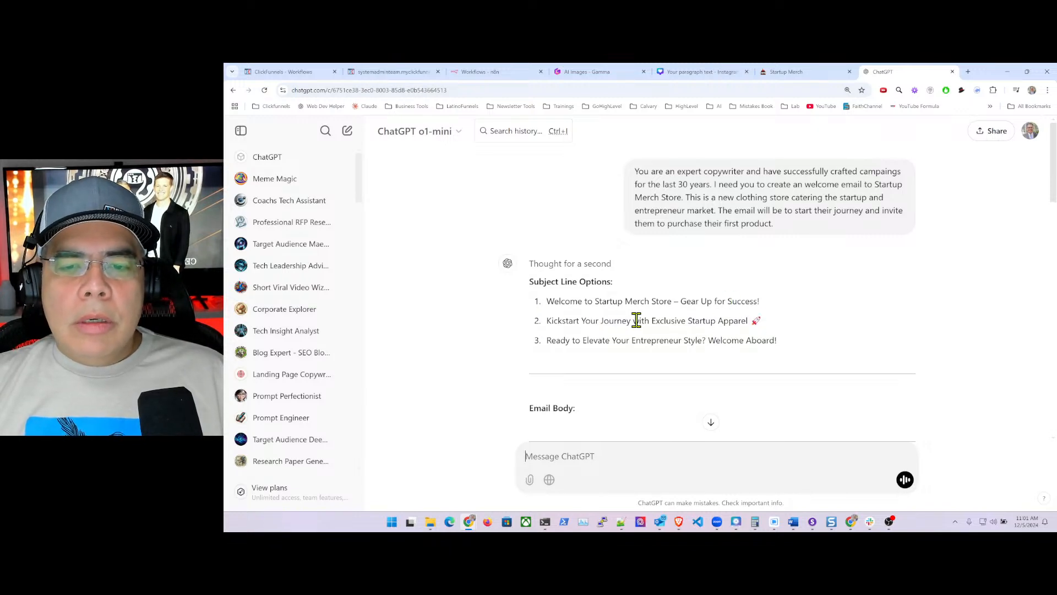
scroll(647, 324, down, 6)
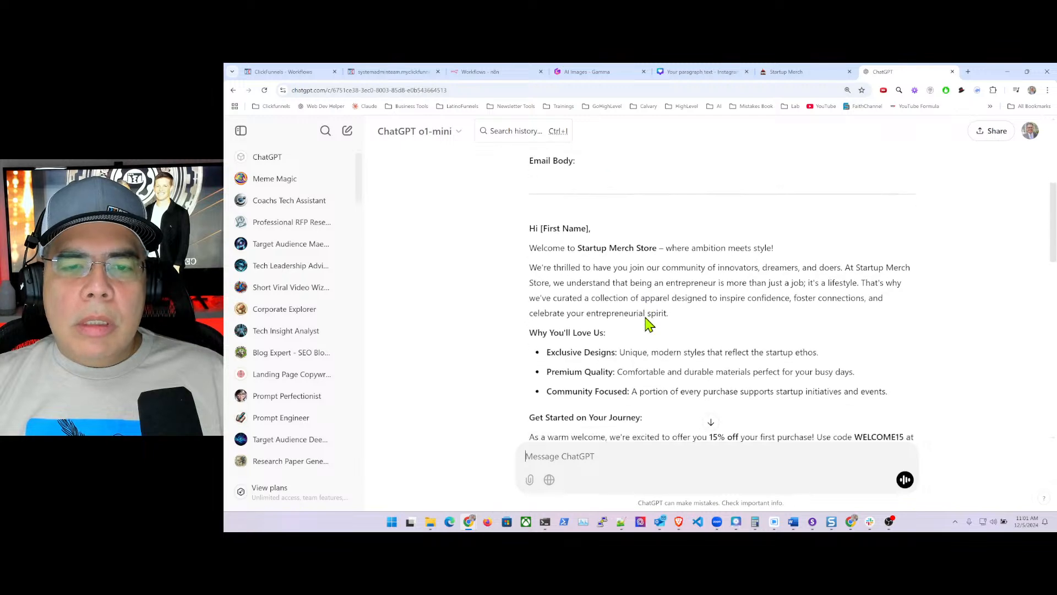
scroll(646, 324, down, 3)
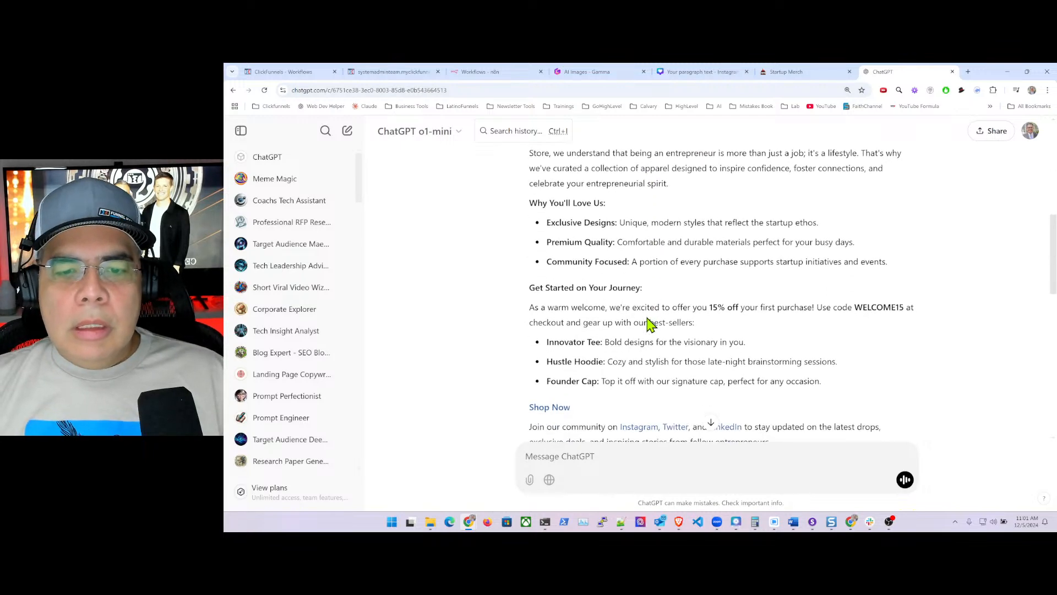
scroll(650, 324, down, 2)
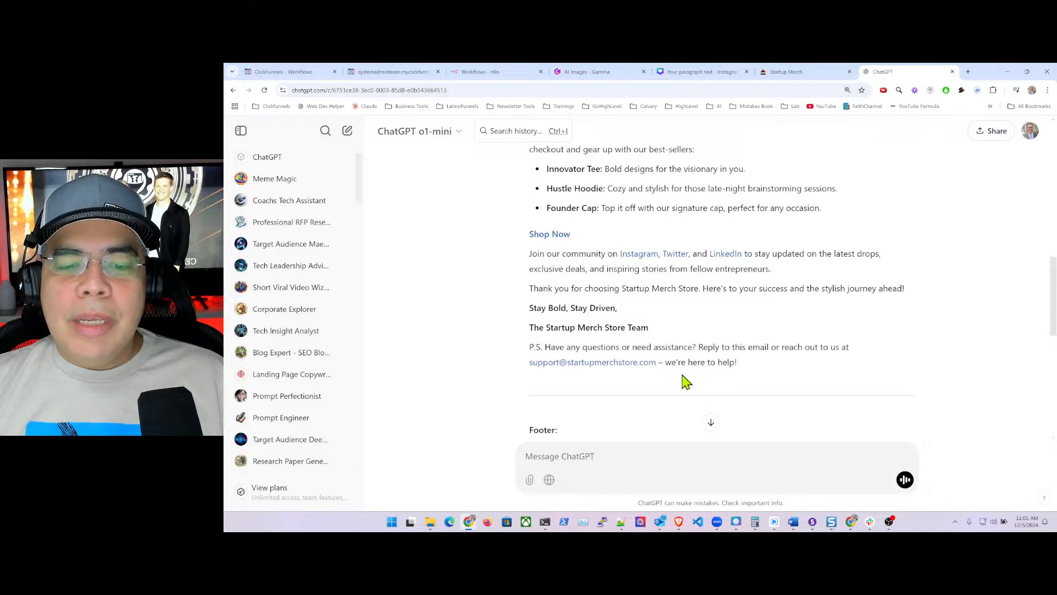
scroll(668, 361, down, 4)
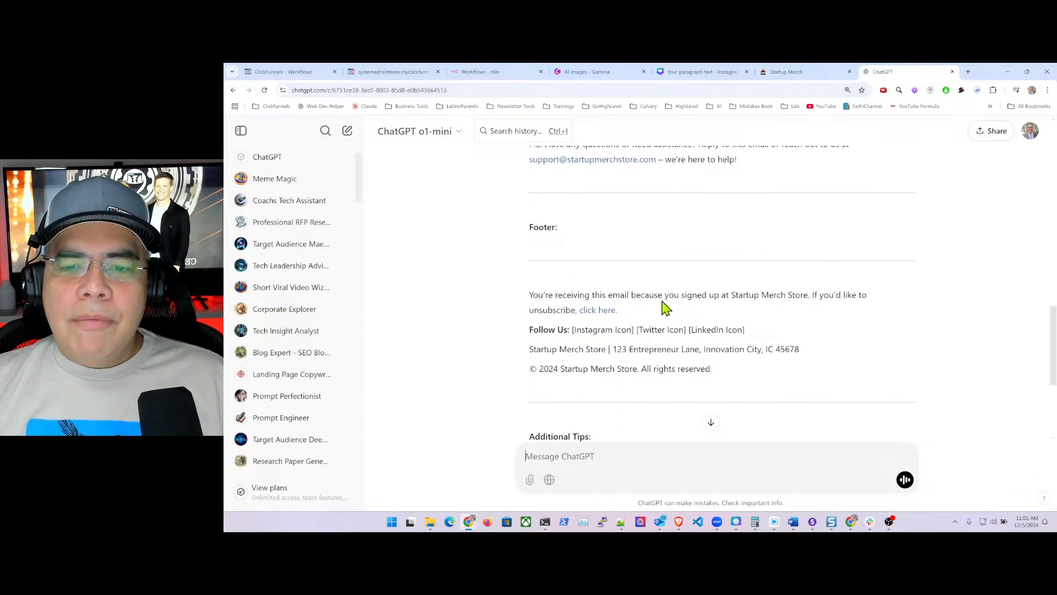
scroll(578, 323, up, 10)
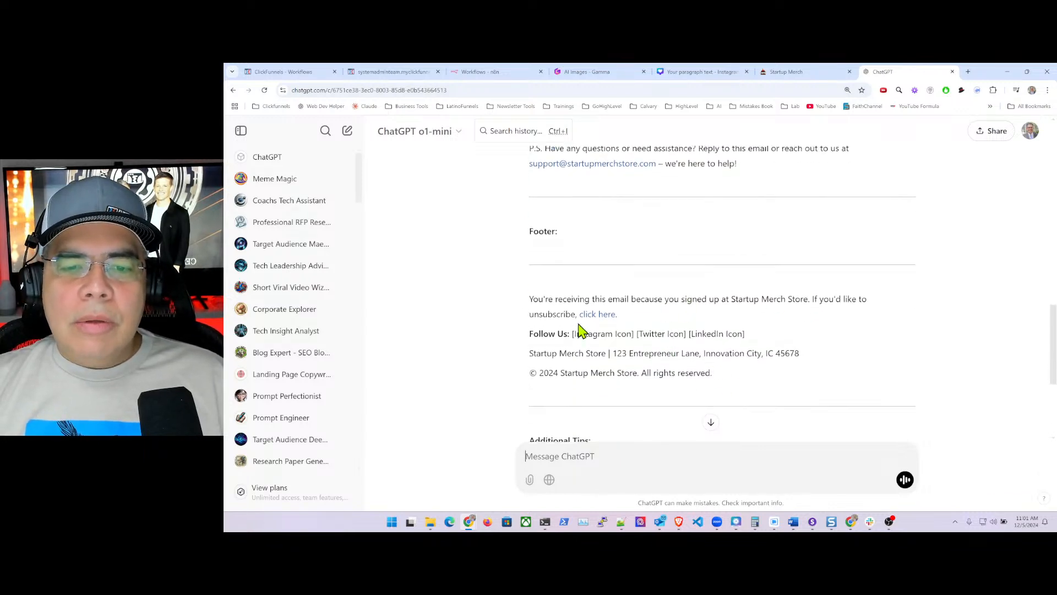
scroll(580, 321, up, 2)
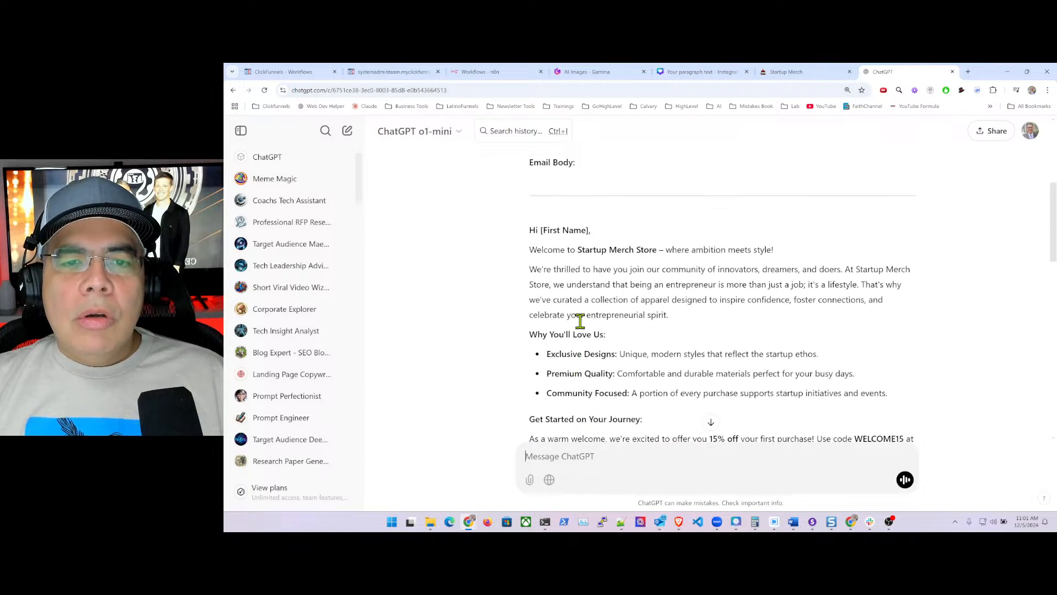
drag(529, 244, 755, 395)
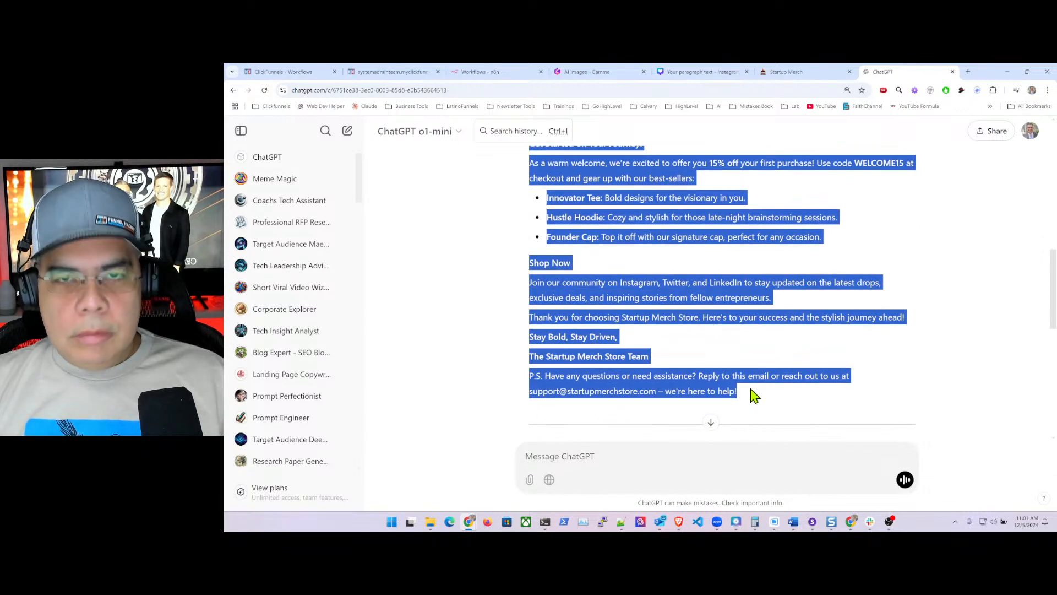
click(284, 74)
- Insert a Paragraph block below FIND OUT MORE and paste the ChatGPT welcome copy into it
scroll(526, 276, down, 3)
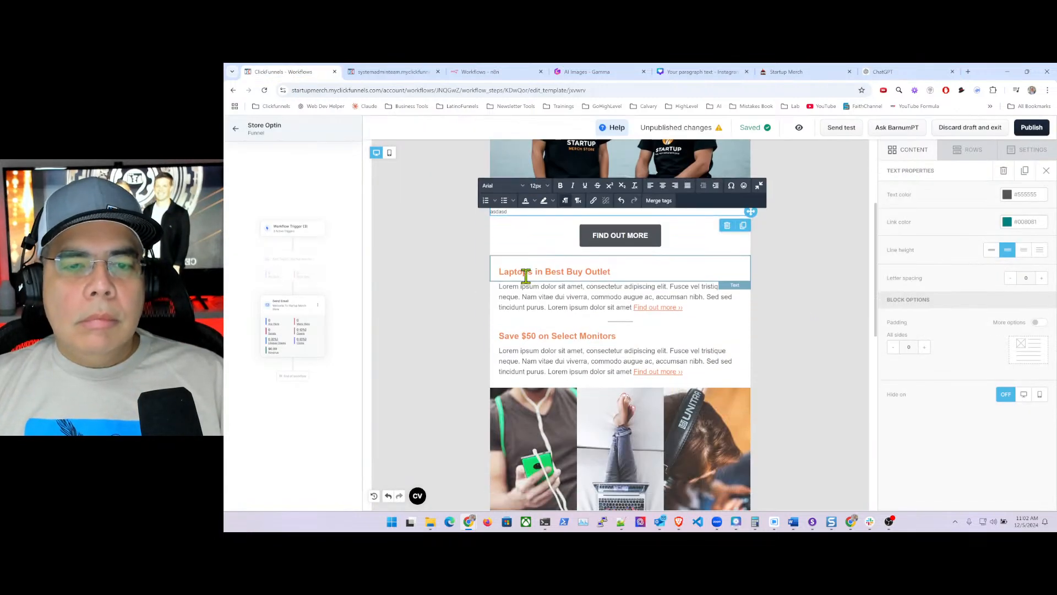
click(626, 289)
click(844, 239)
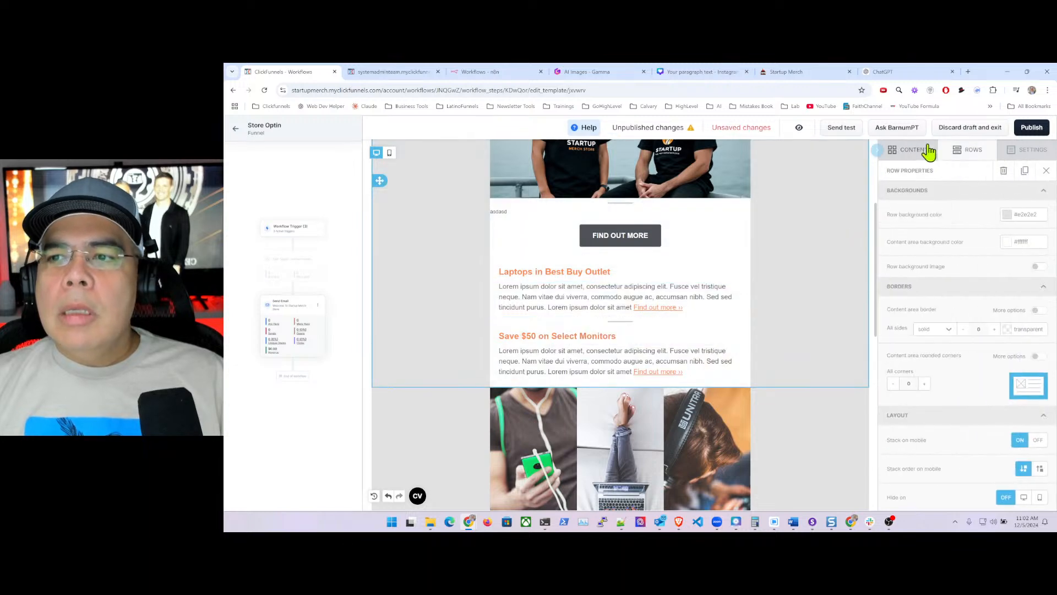
click(915, 150)
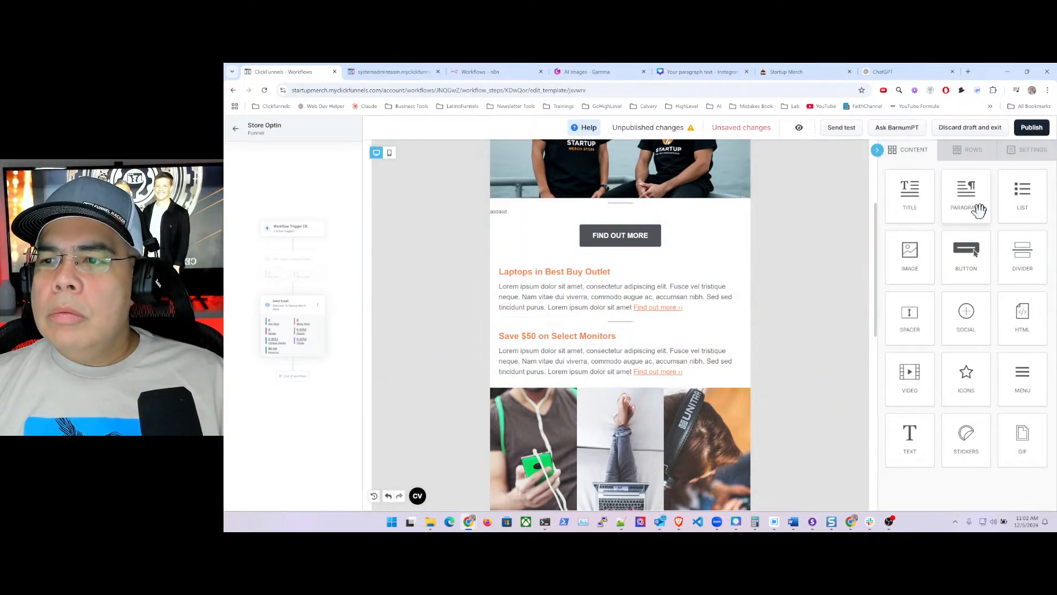
drag(979, 209, 588, 266)
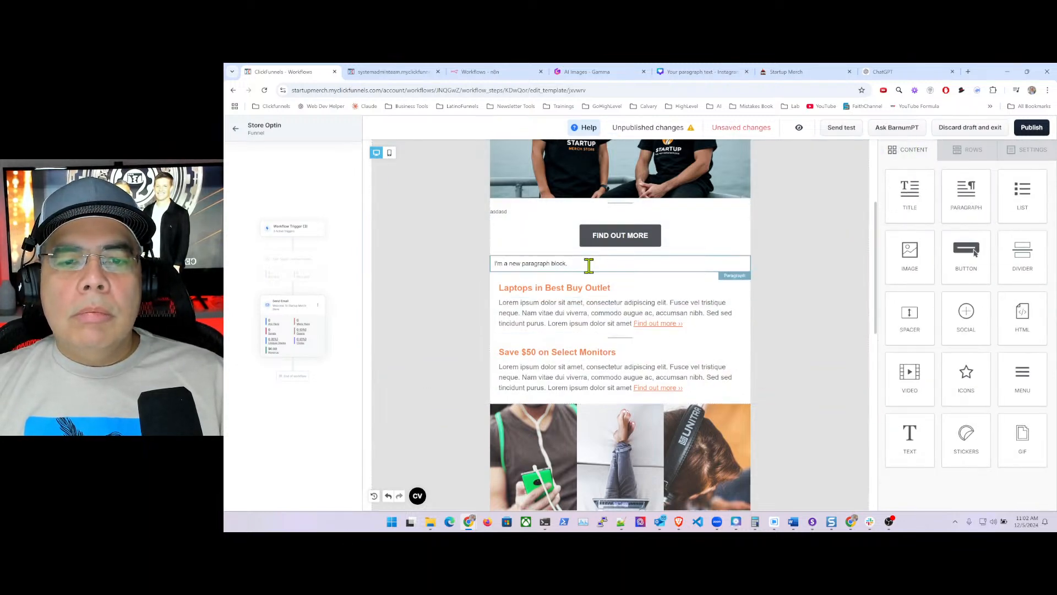
click(588, 266)
triple_click(573, 266)
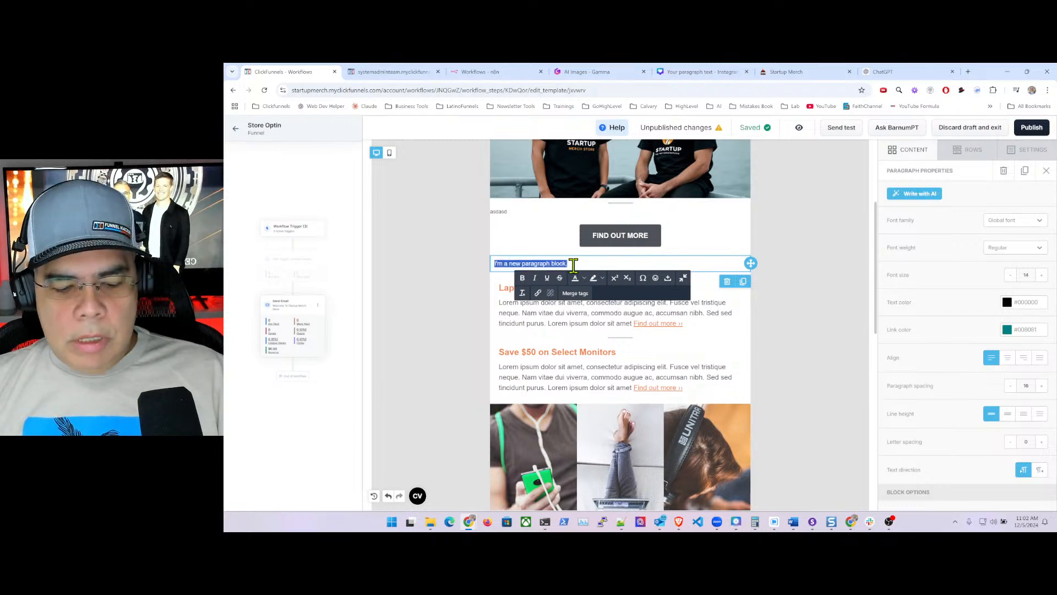
key(ctrl+v)
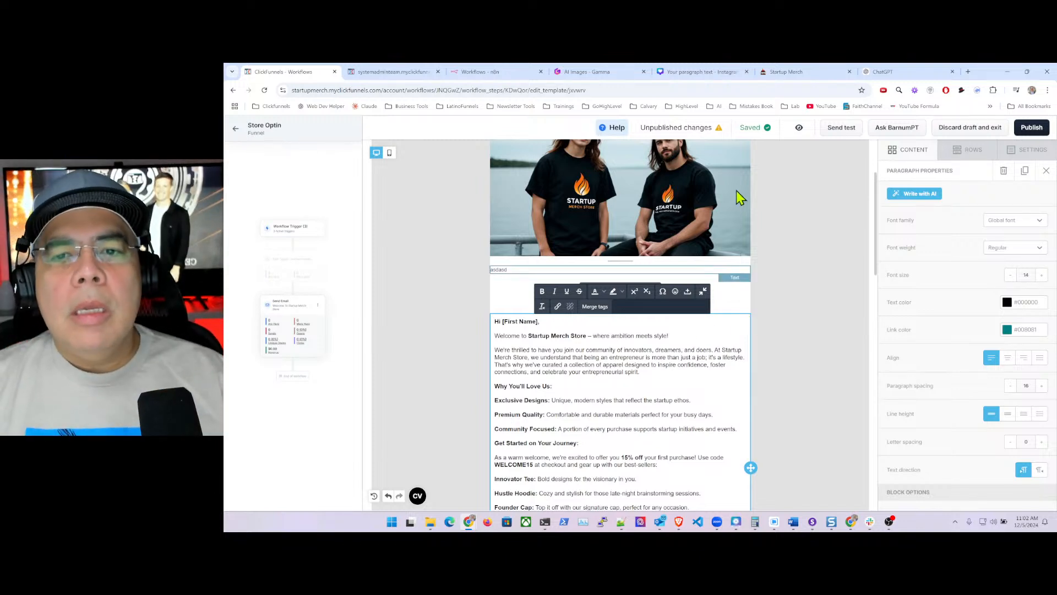
- Drag the pasted welcome email paragraph higher in the email layout
scroll(736, 221, up, 3)
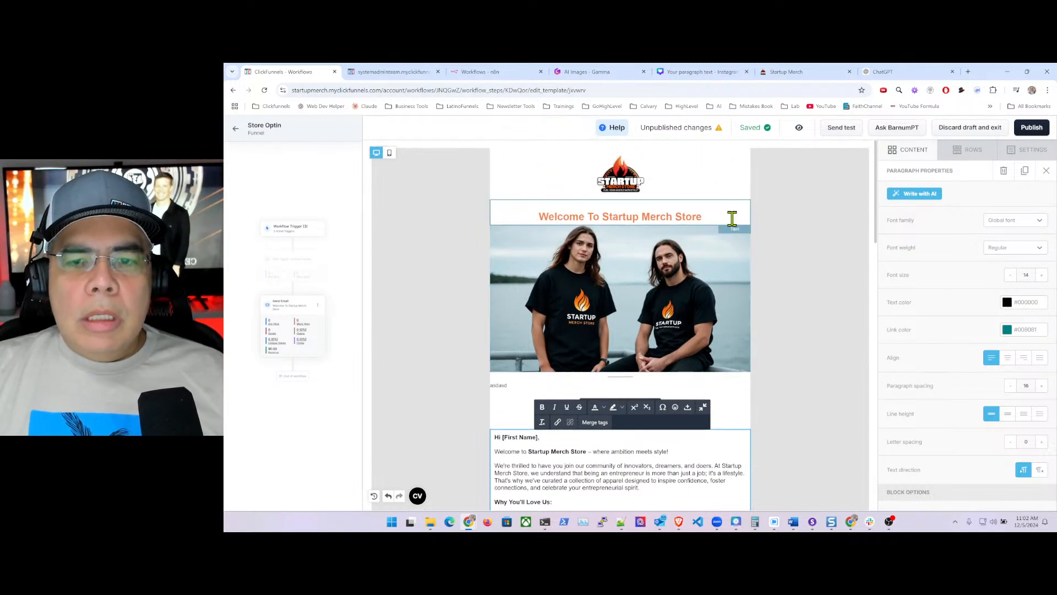
scroll(732, 221, down, 2)
scroll(730, 209, up, 1)
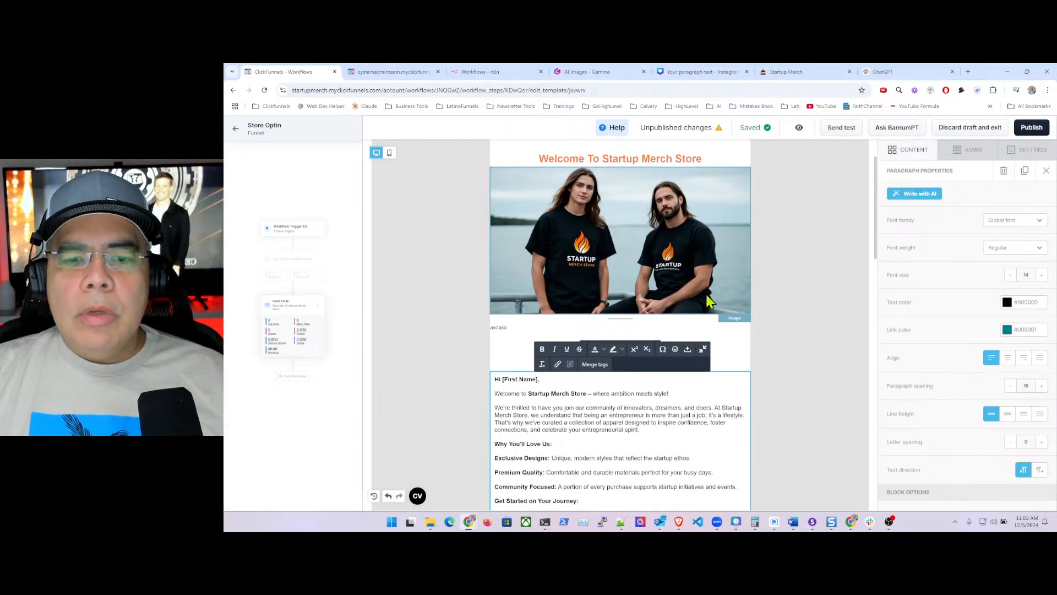
click(729, 328)
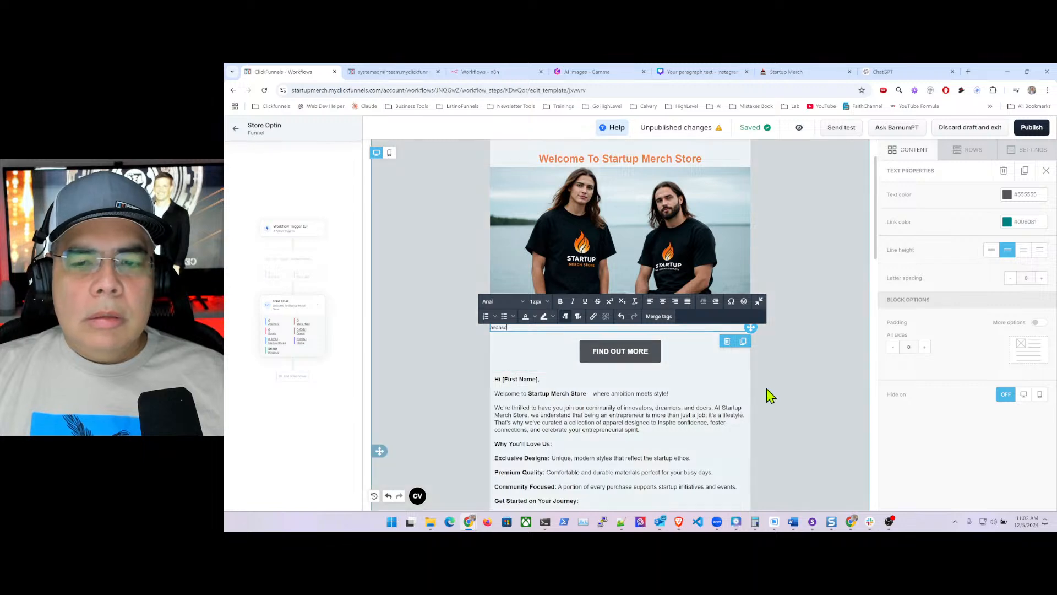
click(723, 397)
scroll(723, 398, down, 2)
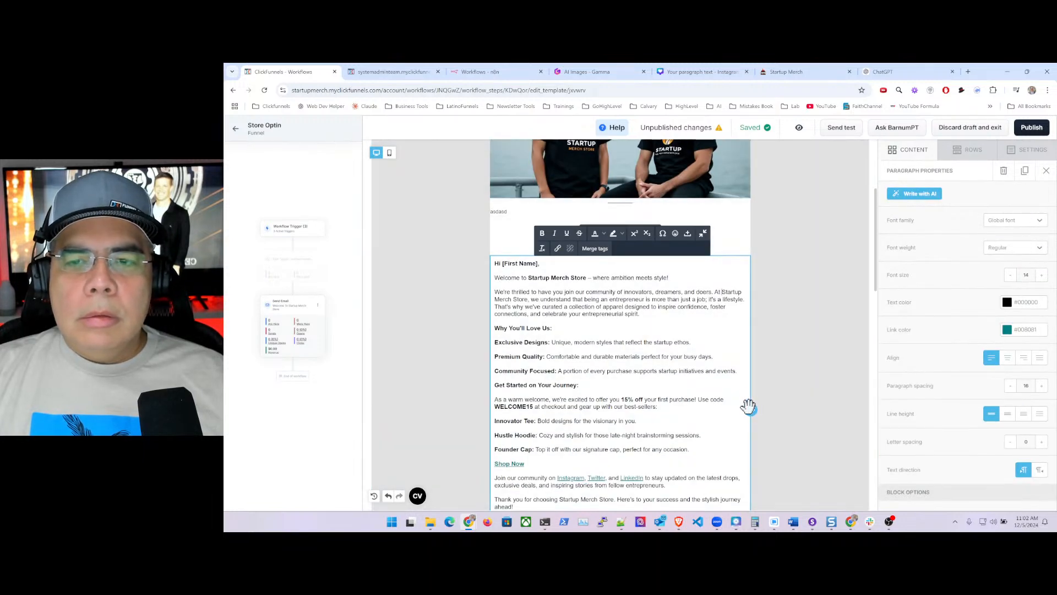
drag(750, 410, 744, 211)
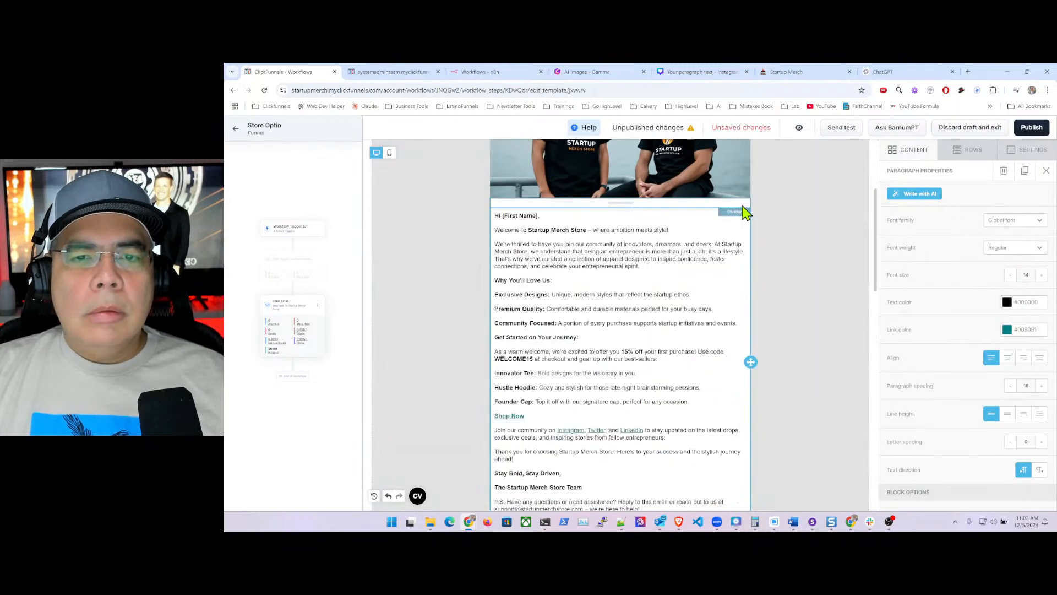
- Remove [First Name] from the greeting and replace discount code WELCOME15 with SMS20
click(501, 215)
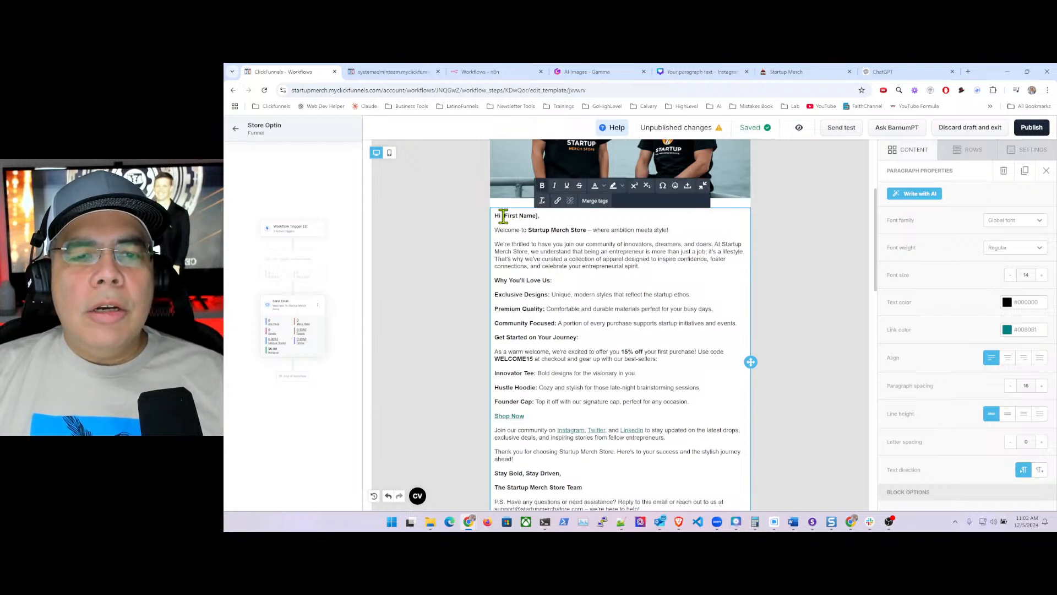
drag(503, 215, 525, 216)
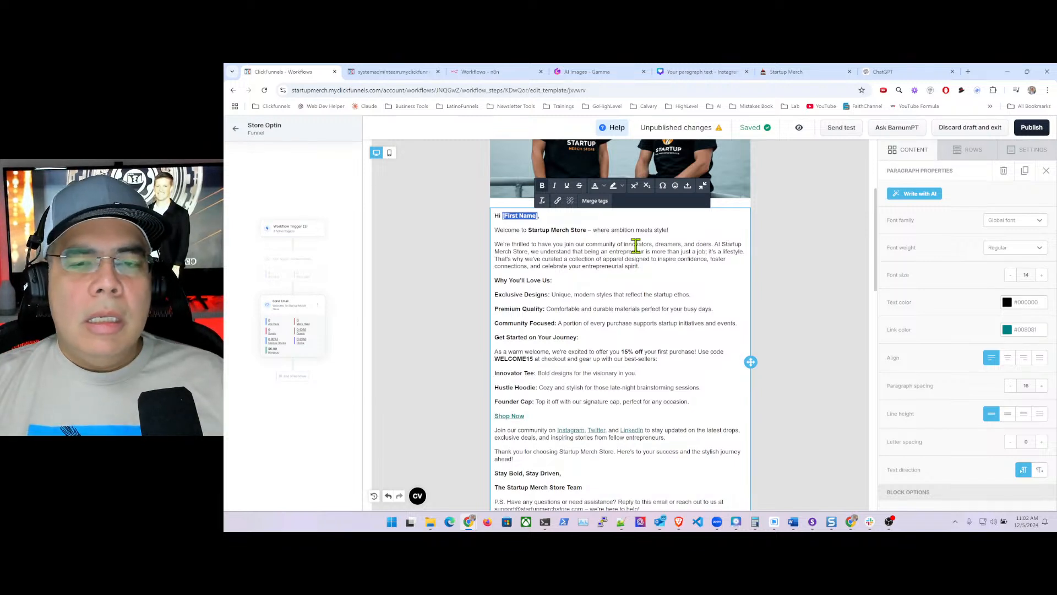
key(BackSpace)
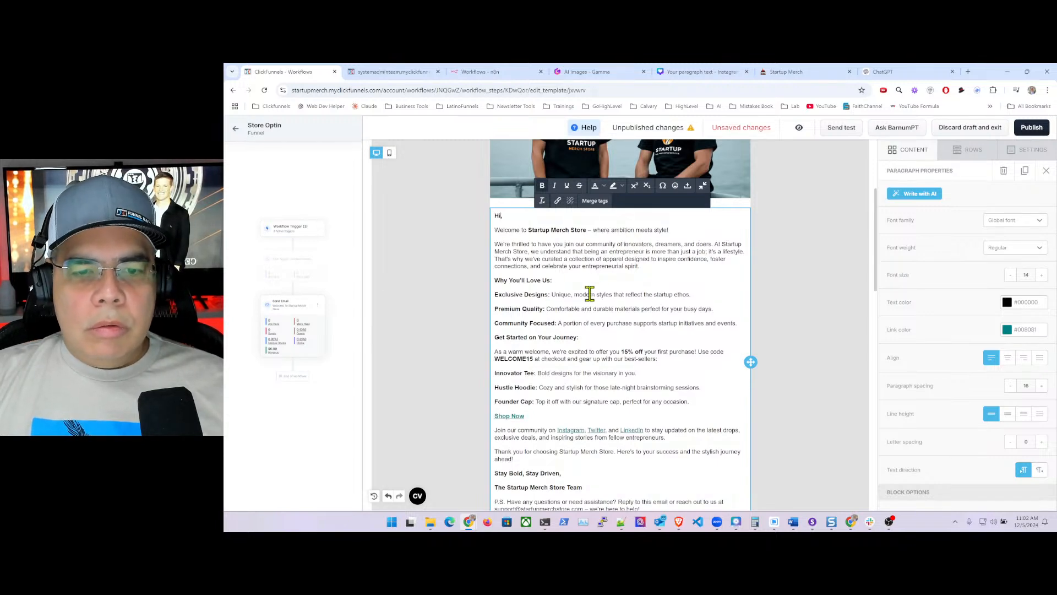
scroll(589, 294, down, 2)
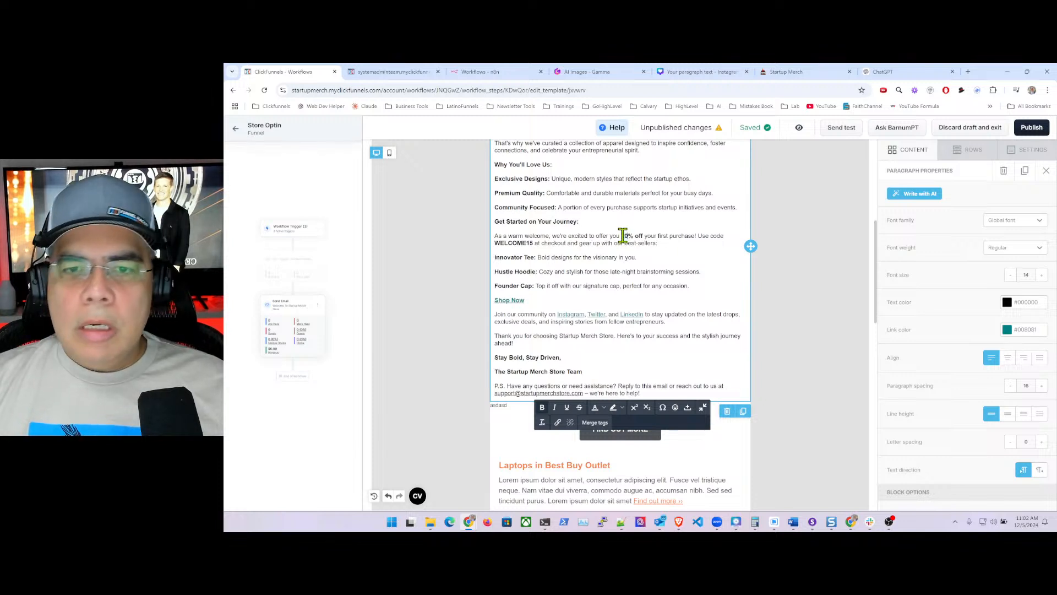
drag(534, 243, 495, 243)
text(SMS)
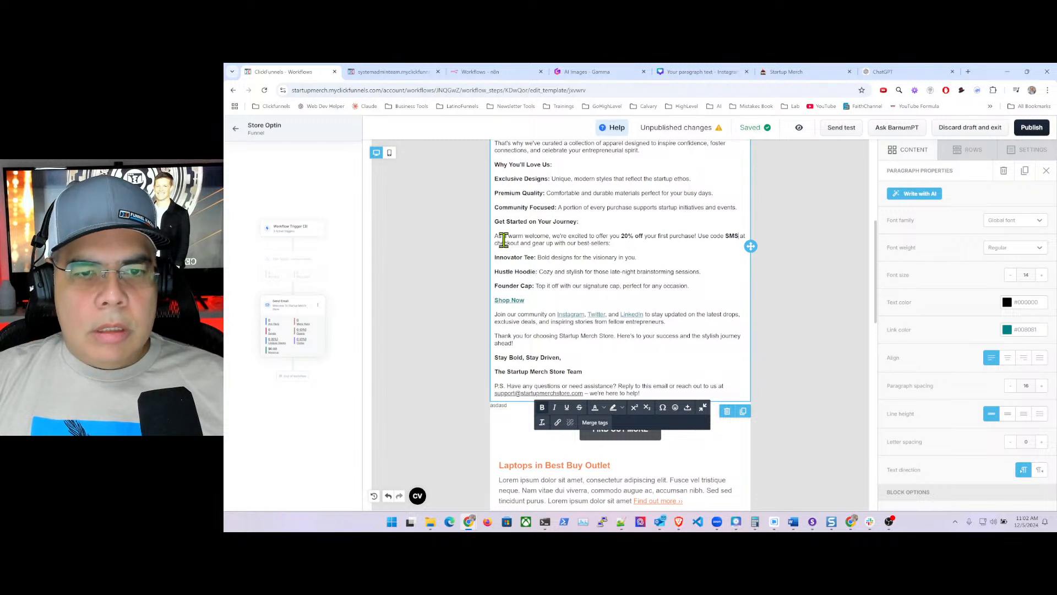
text(20)
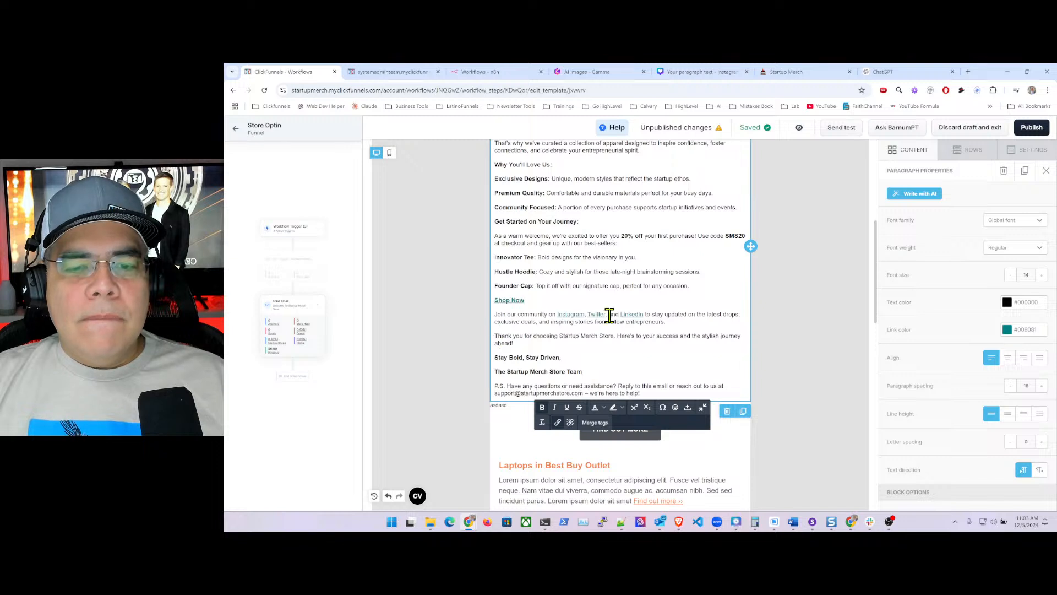
click(911, 154)
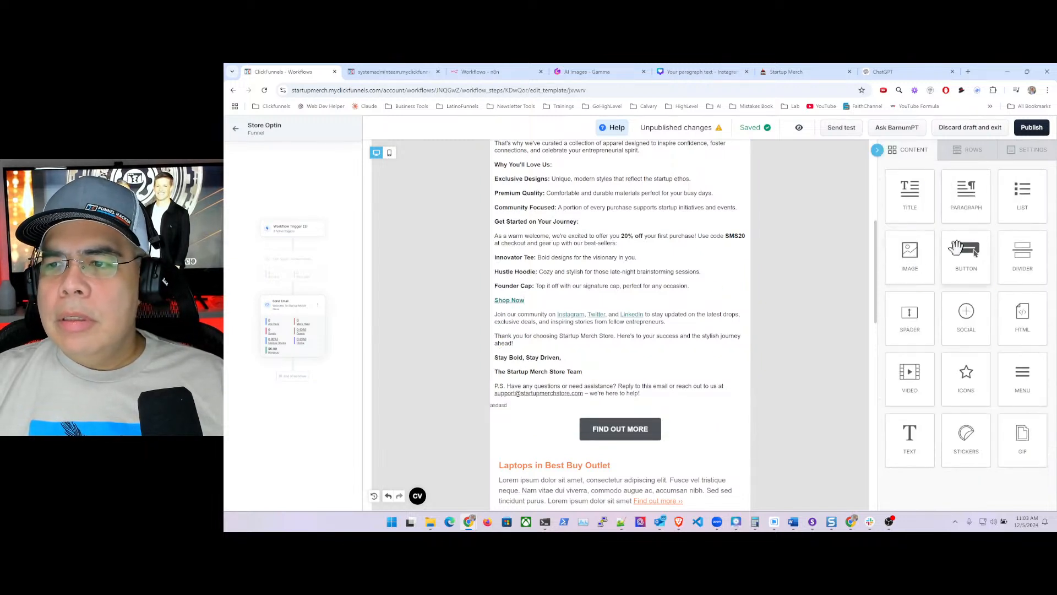
- Move the 'Join our community…' text through the P.S. into a new Paragraph block below
drag(967, 190, 593, 401)
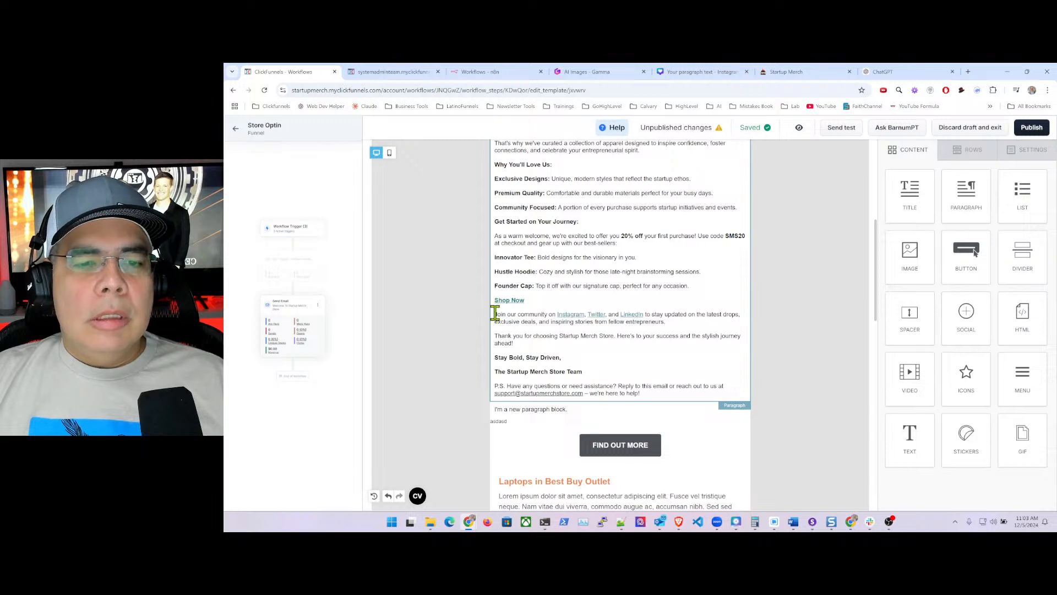
drag(498, 313, 653, 394)
key(ctrl+c)
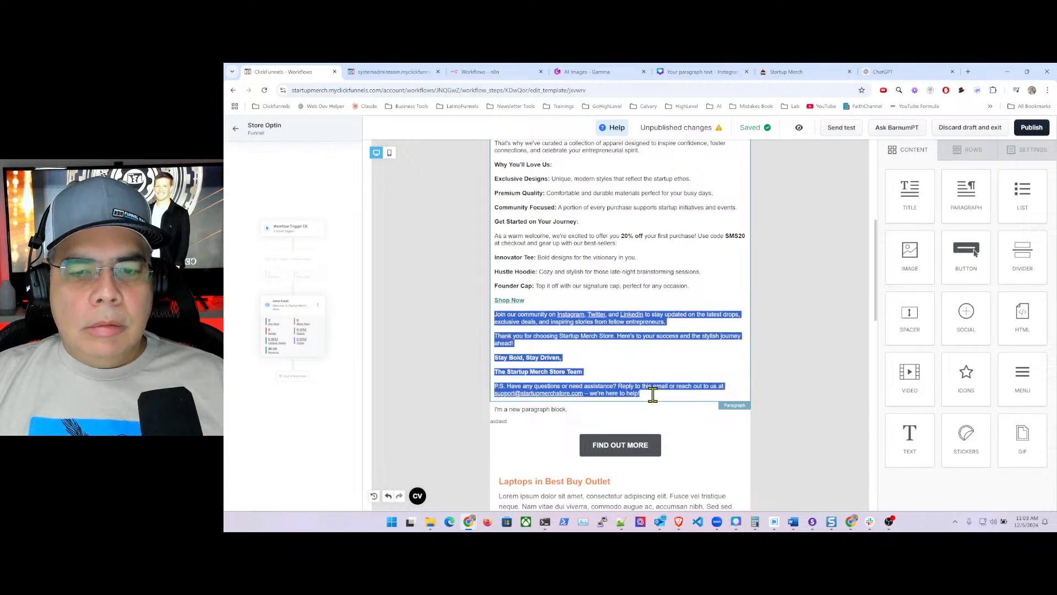
key(BackSpace)
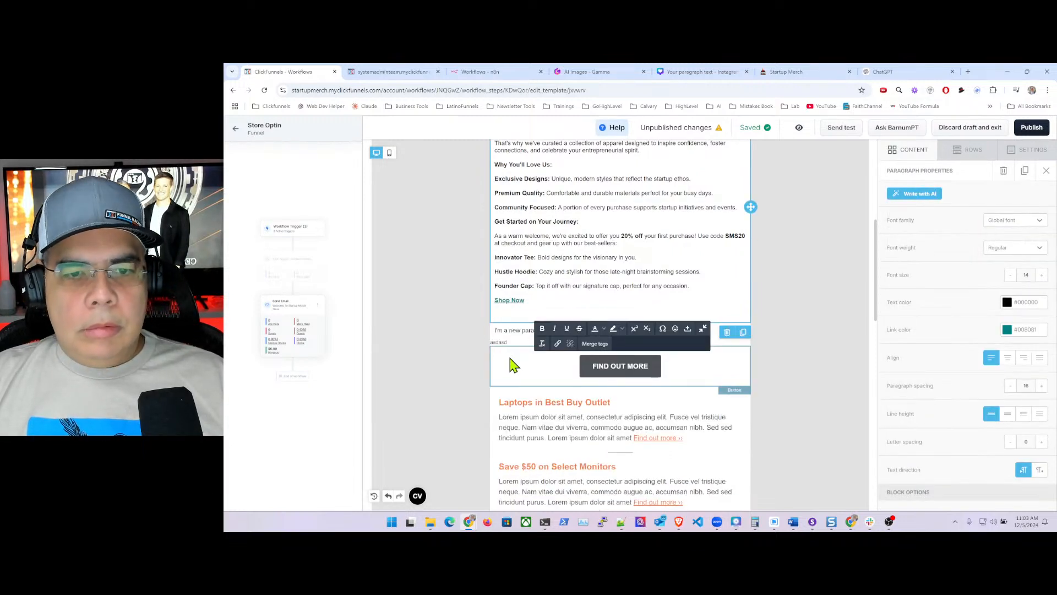
triple_click(510, 332)
key(ctrl+v)
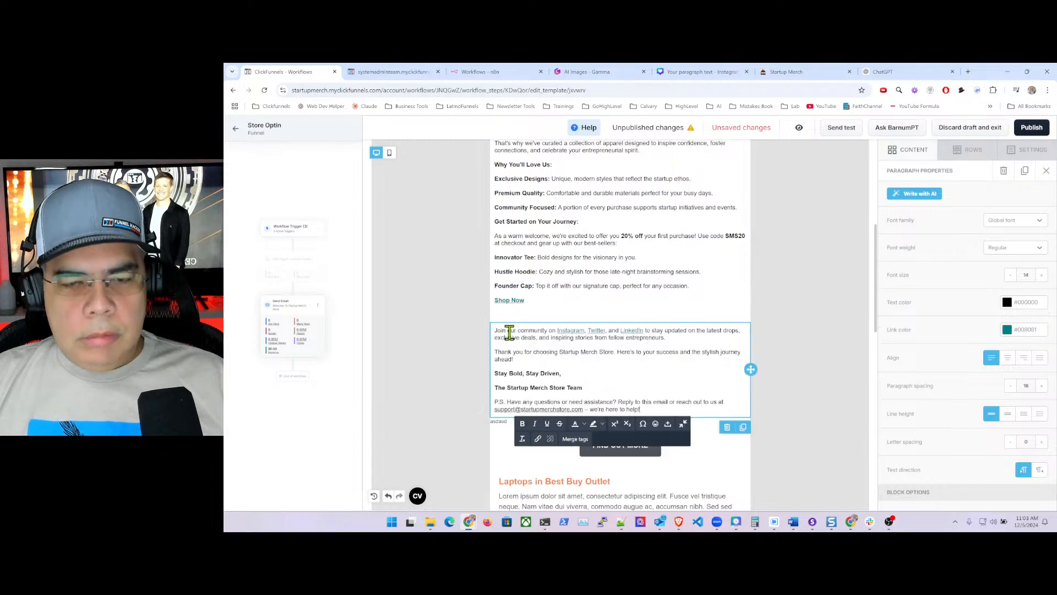
- Delete the Shop Now link line after the best-sellers list
click(536, 300)
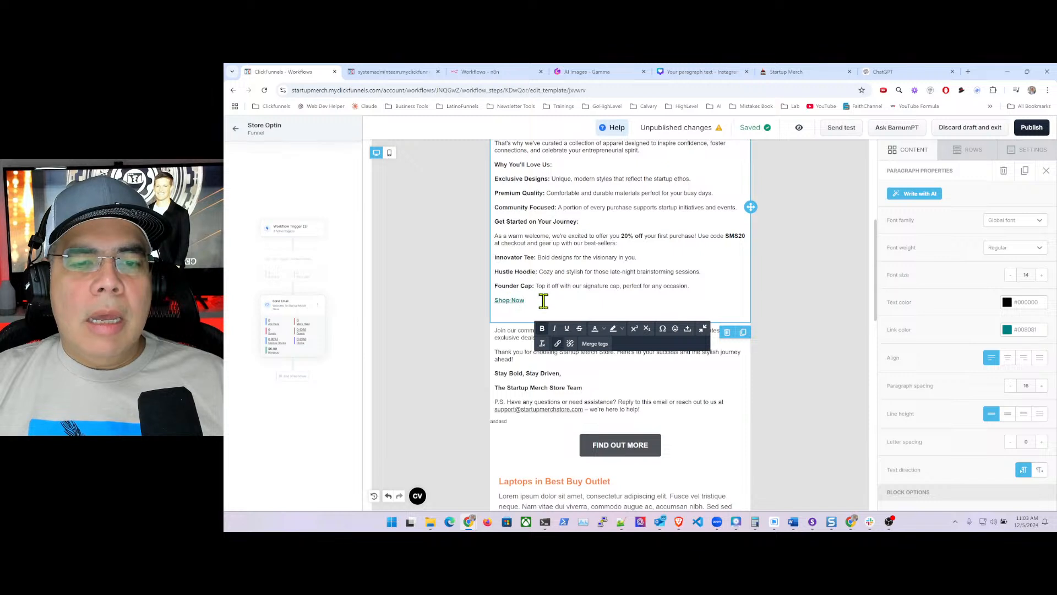
drag(541, 300, 497, 302)
key(BackSpace)
key(BackSpace)
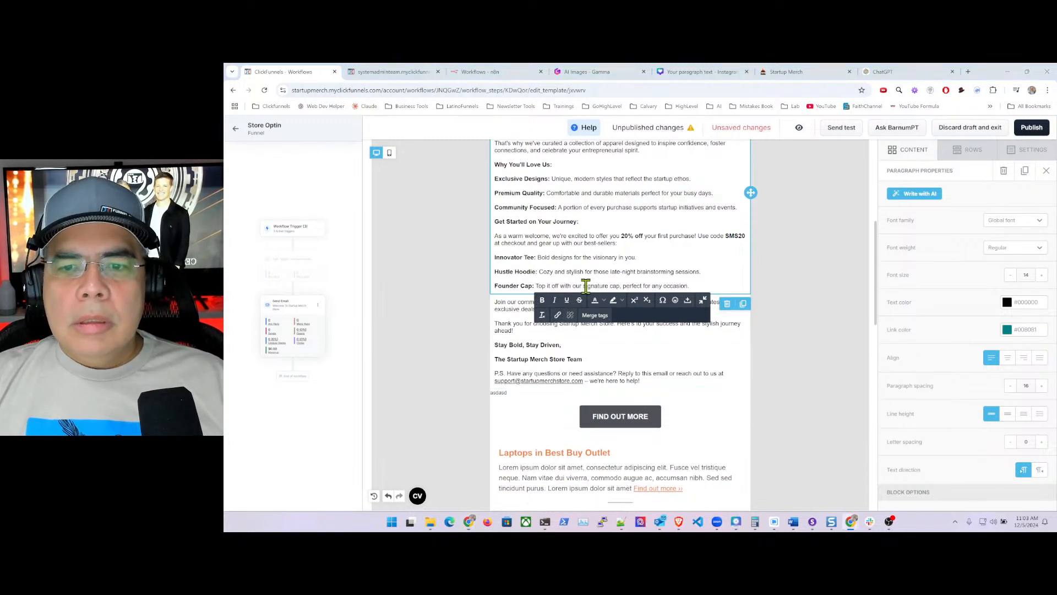
click(907, 153)
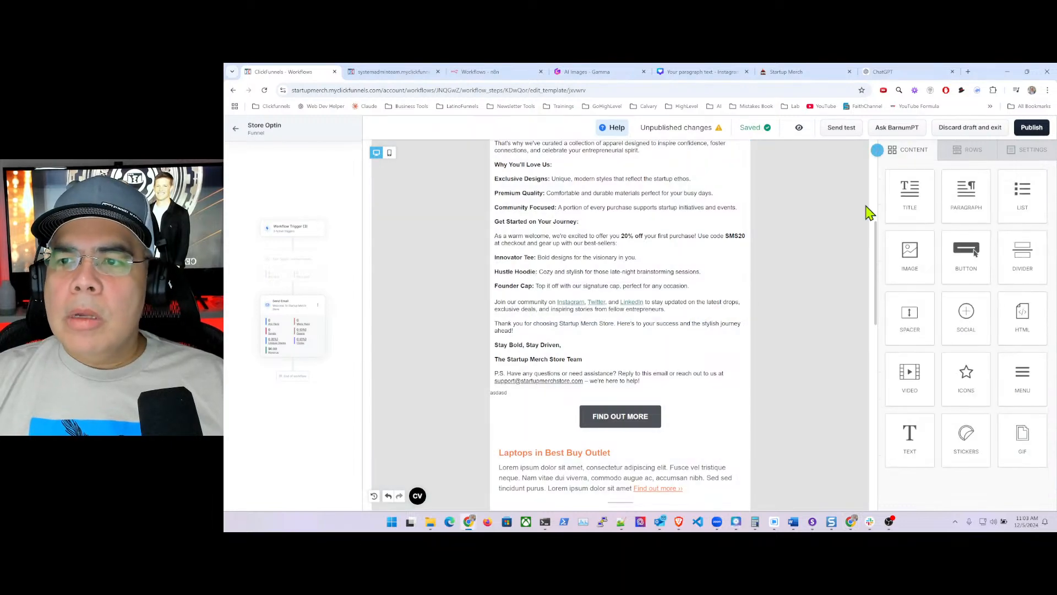
drag(970, 255, 1012, 283)
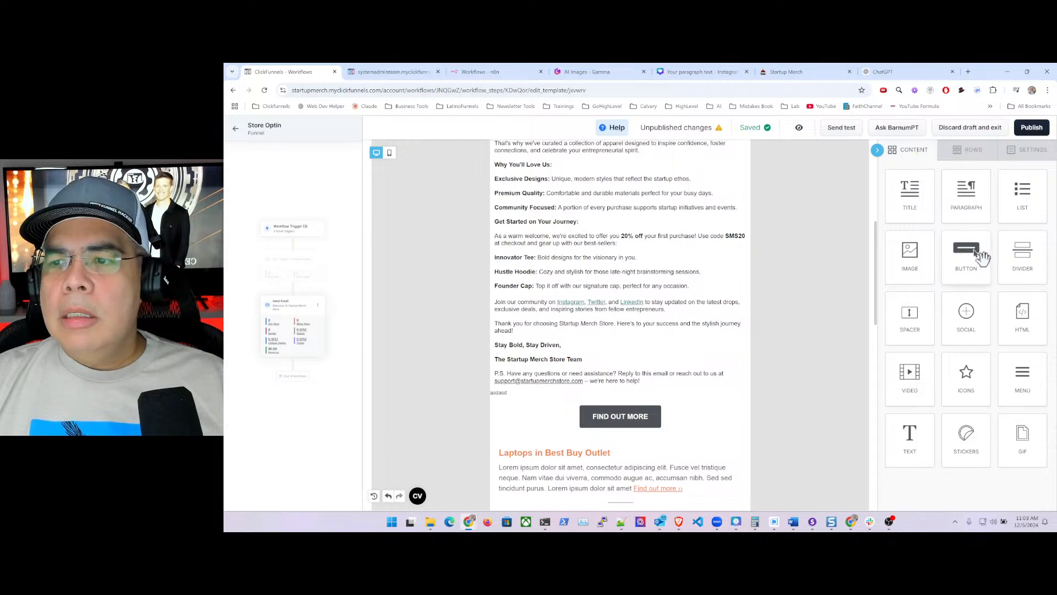
- Duplicate the FIND OUT MORE button and move the copy up under the product list
drag(978, 255, 642, 298)
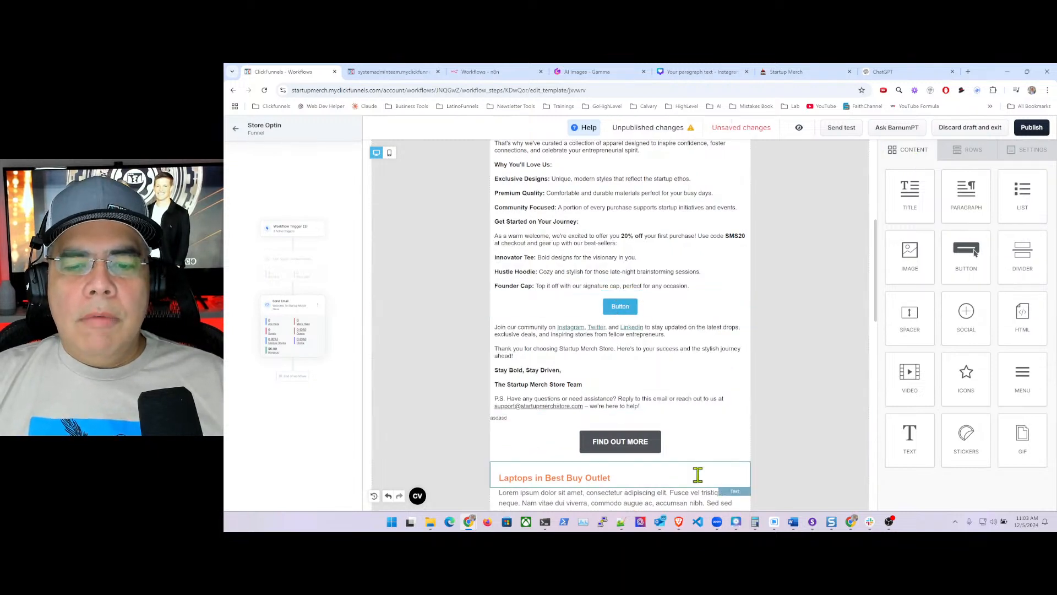
click(682, 442)
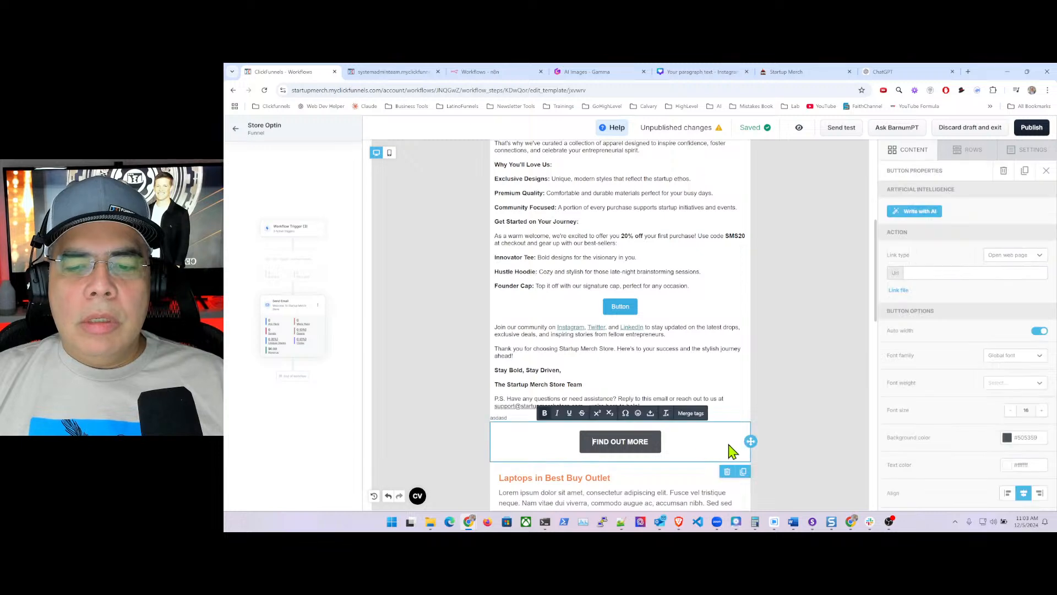
click(743, 471)
scroll(732, 361, down, 4)
scroll(733, 309, up, 4)
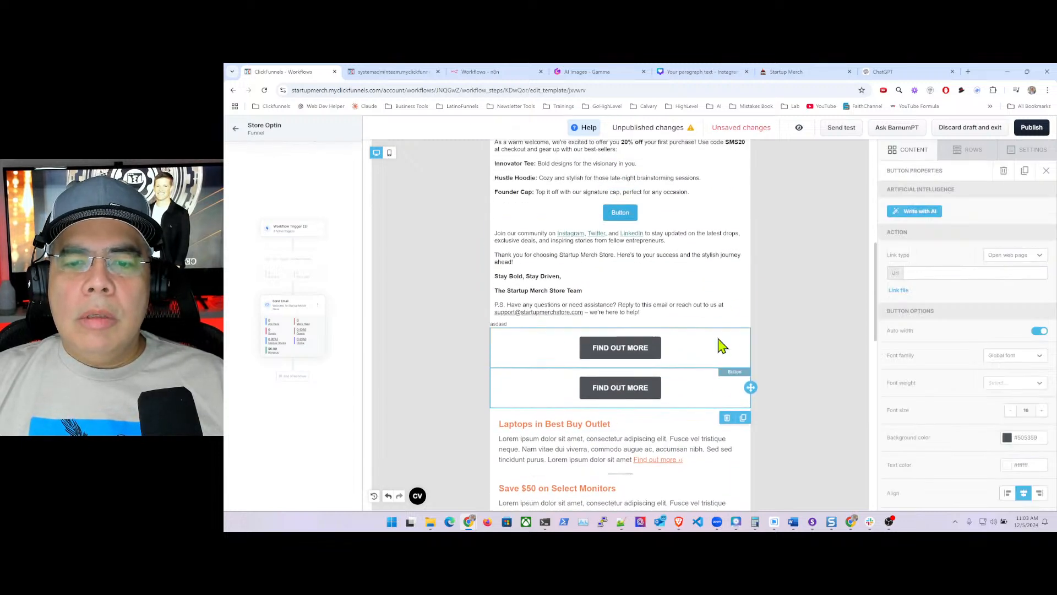
click(726, 353)
drag(750, 346, 732, 203)
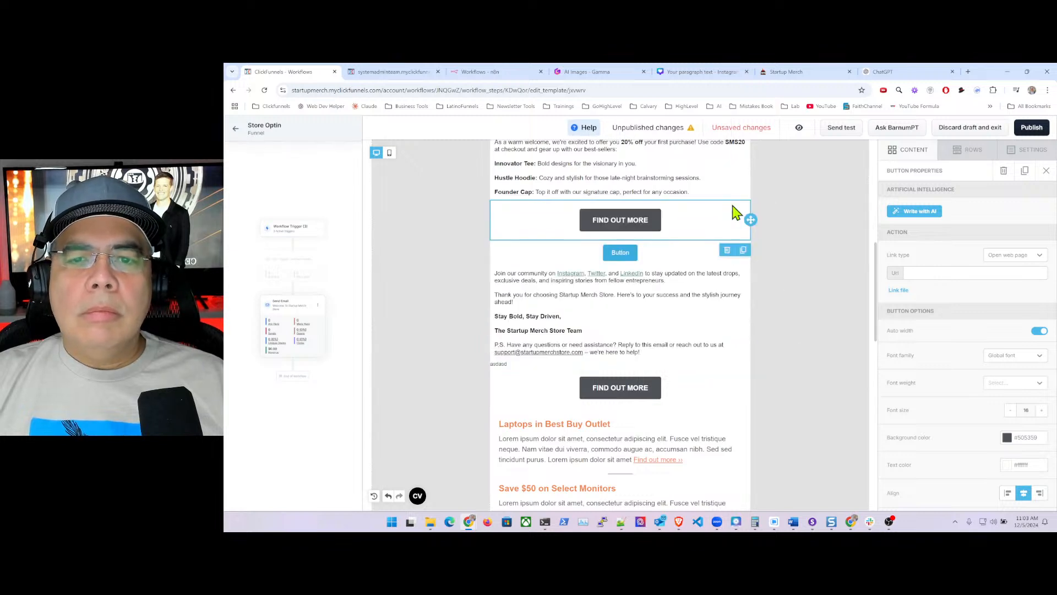
- Relabel the copied button '👉 SHOP WITH 20% DISCOUNT NOW'
click(614, 217)
triple_click(614, 217)
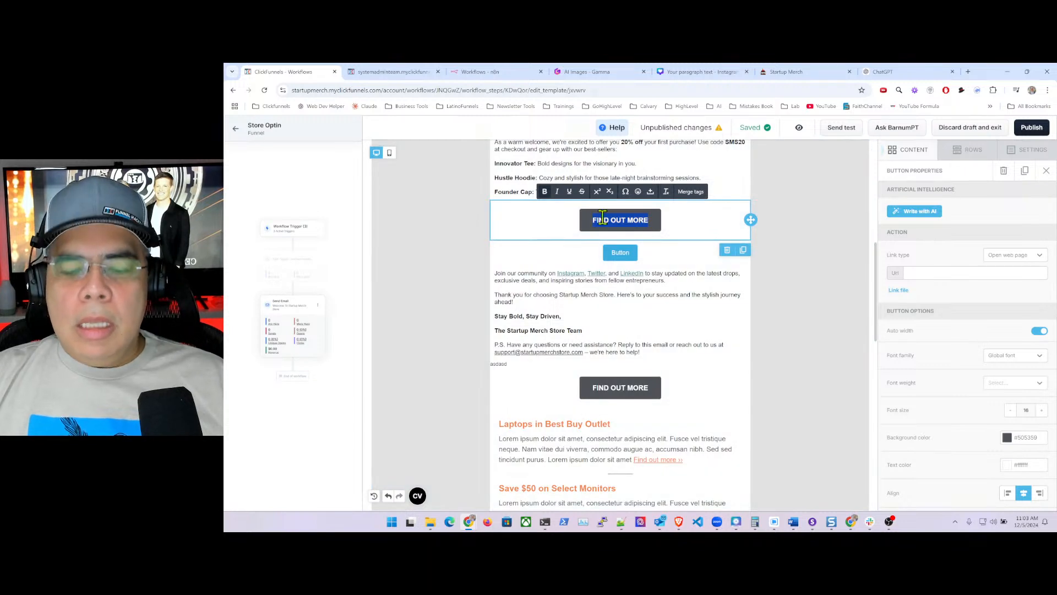
text(Shop)
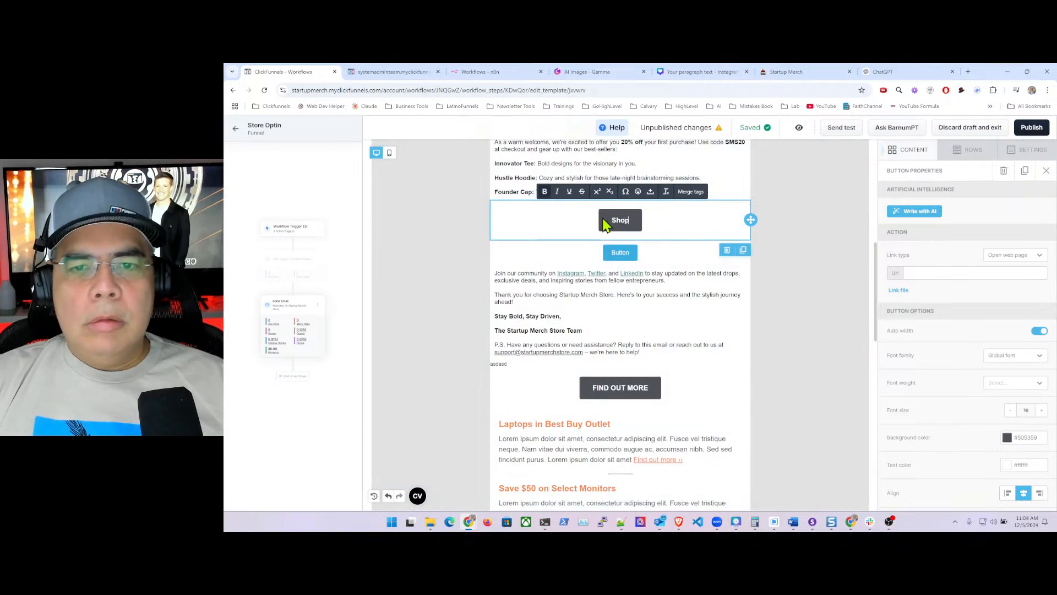
text( Wi)
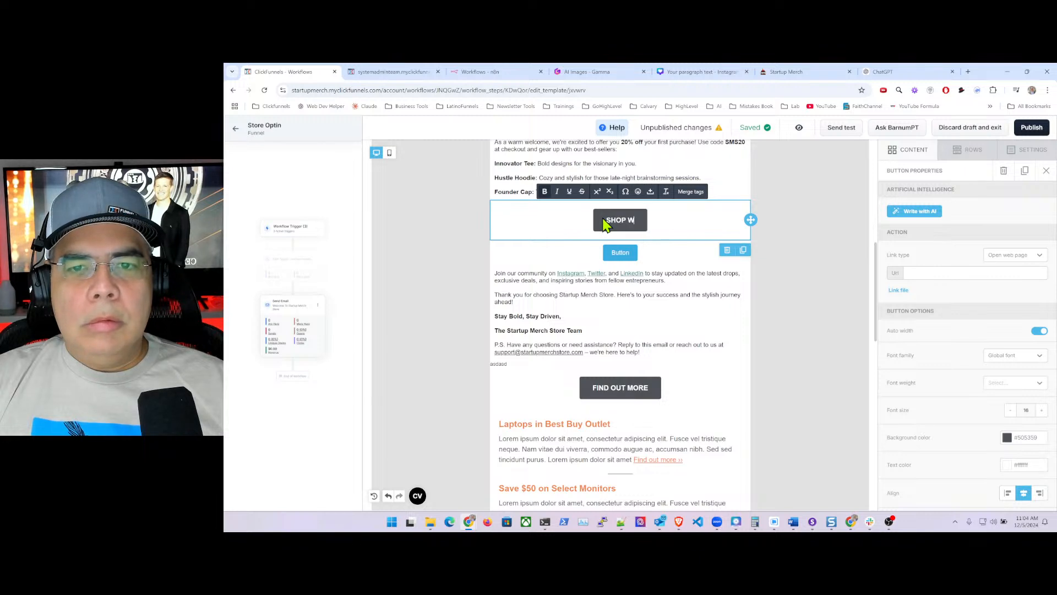
key(BackSpace)
key(BackSpace)
text(IHT)
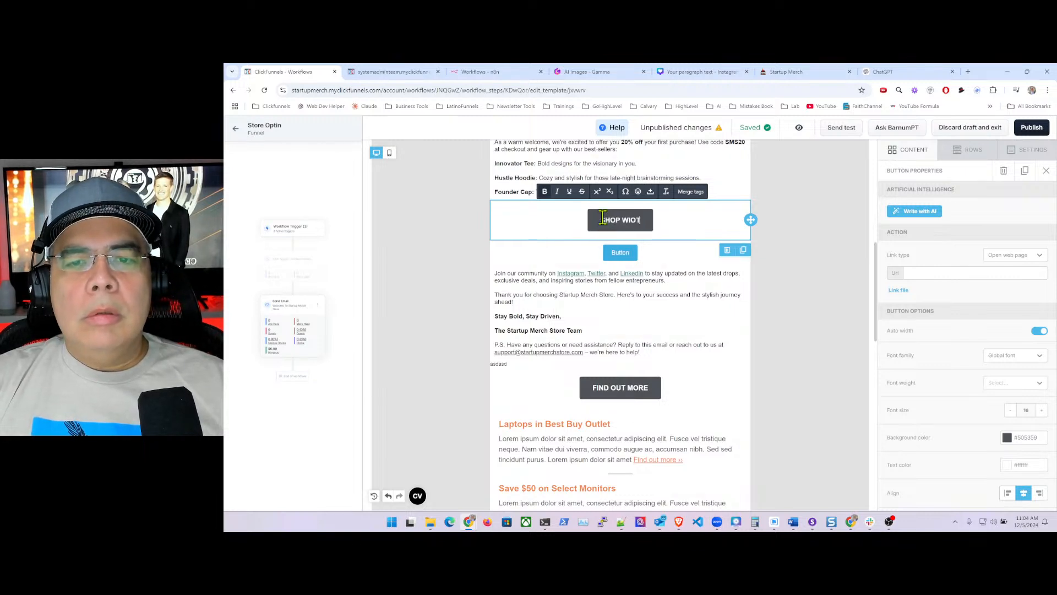
key(BackSpace)
key(BackSpace)
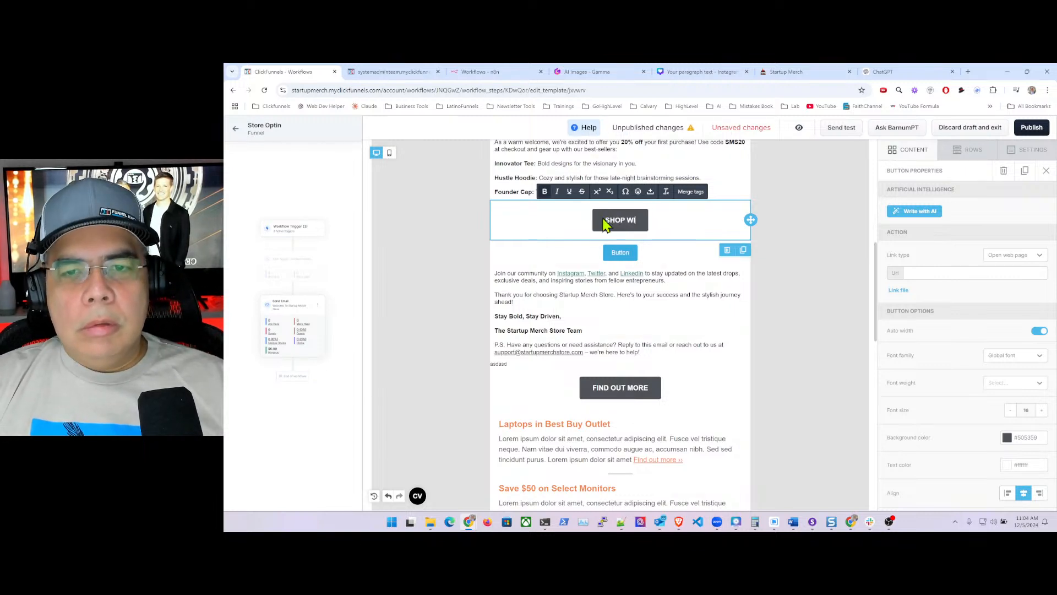
text(TH 20)
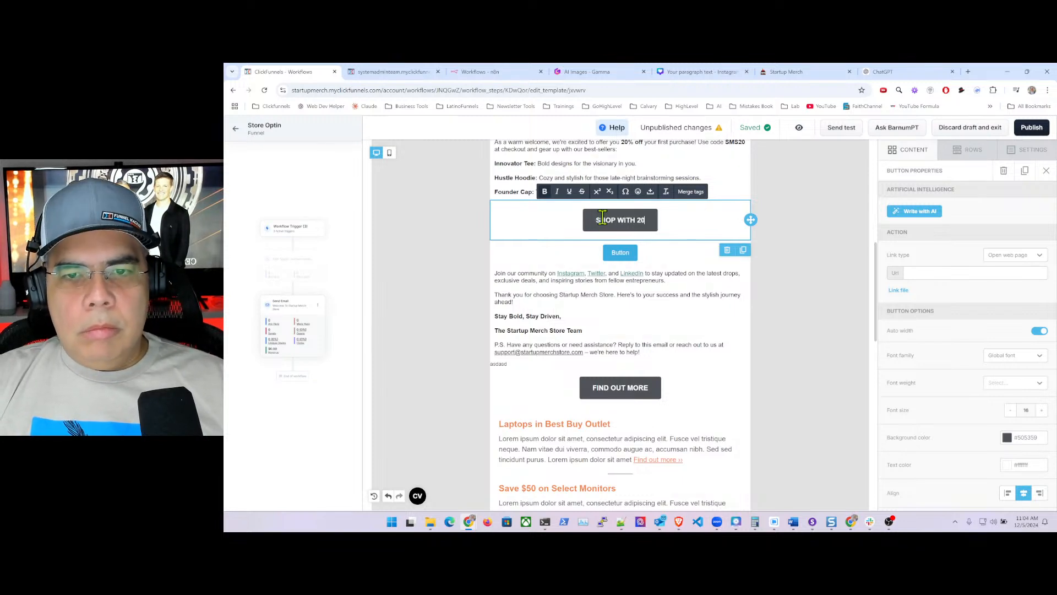
text(% Dis)
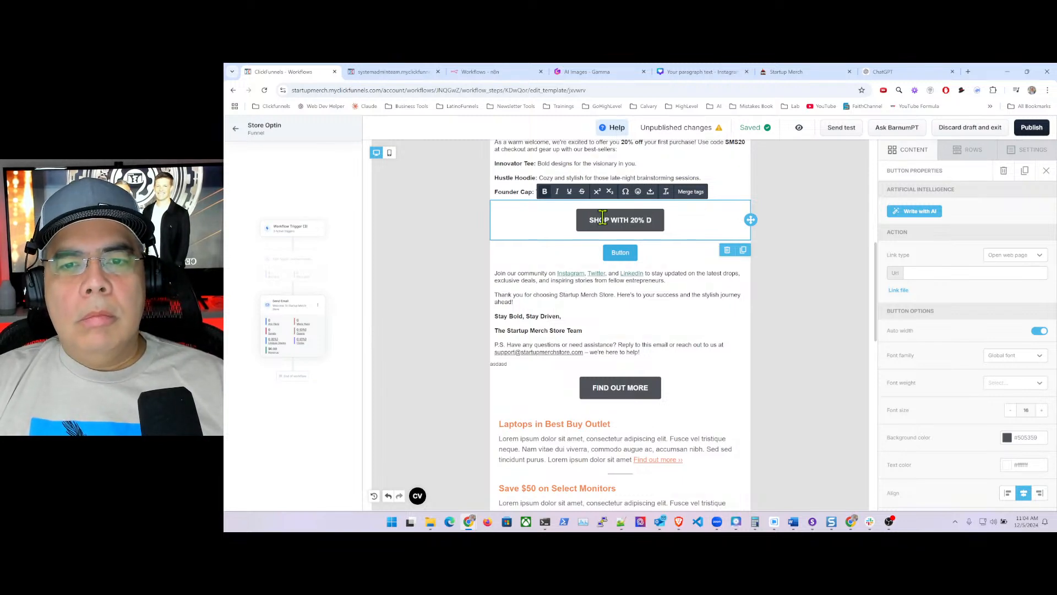
key(BackSpace)
key(BackSpace)
text(ISCO)
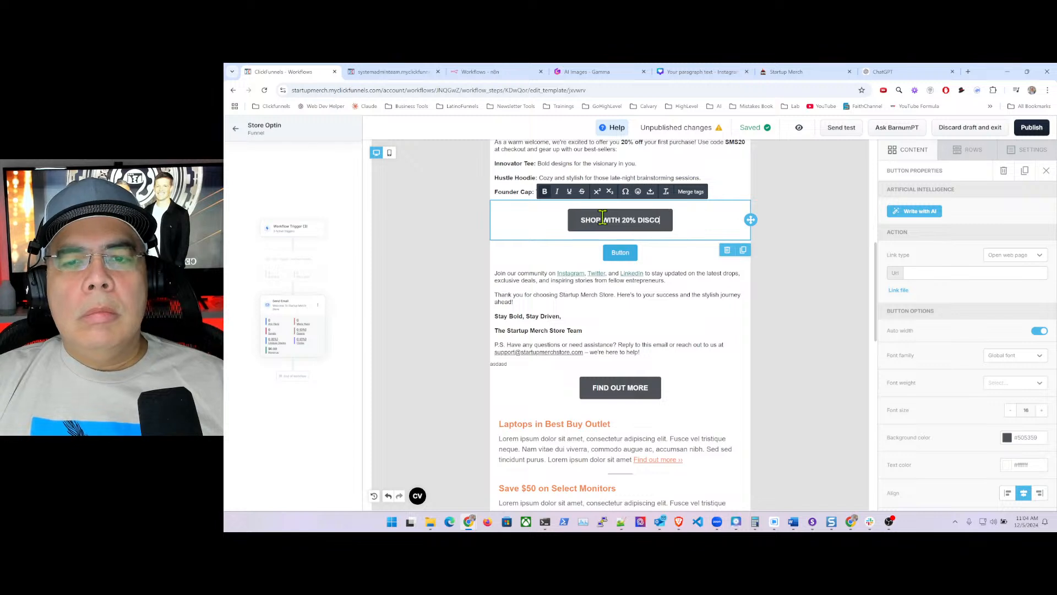
text(UNT NOW)
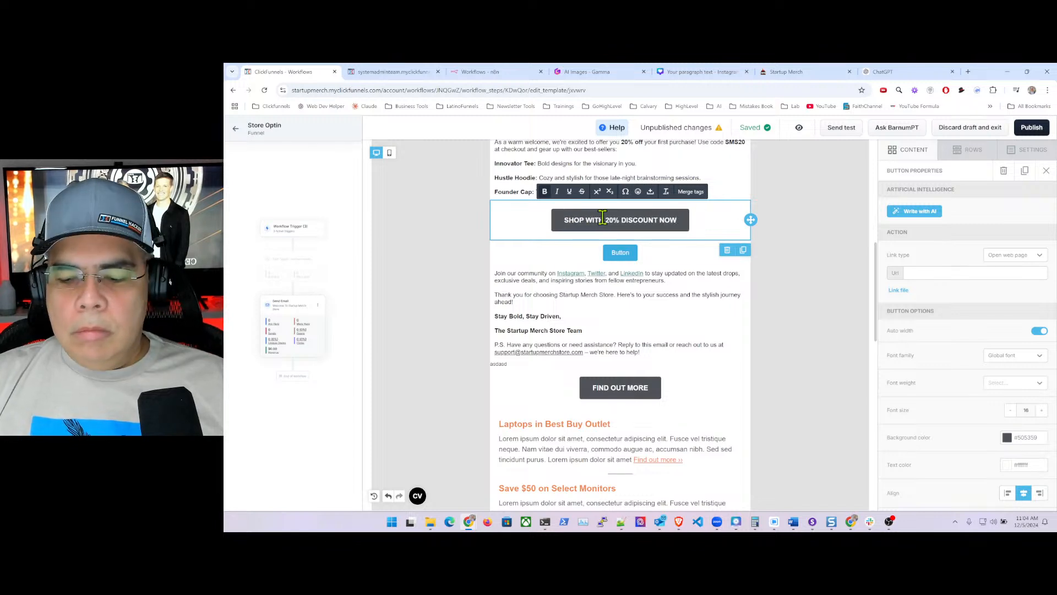
key(super+period)
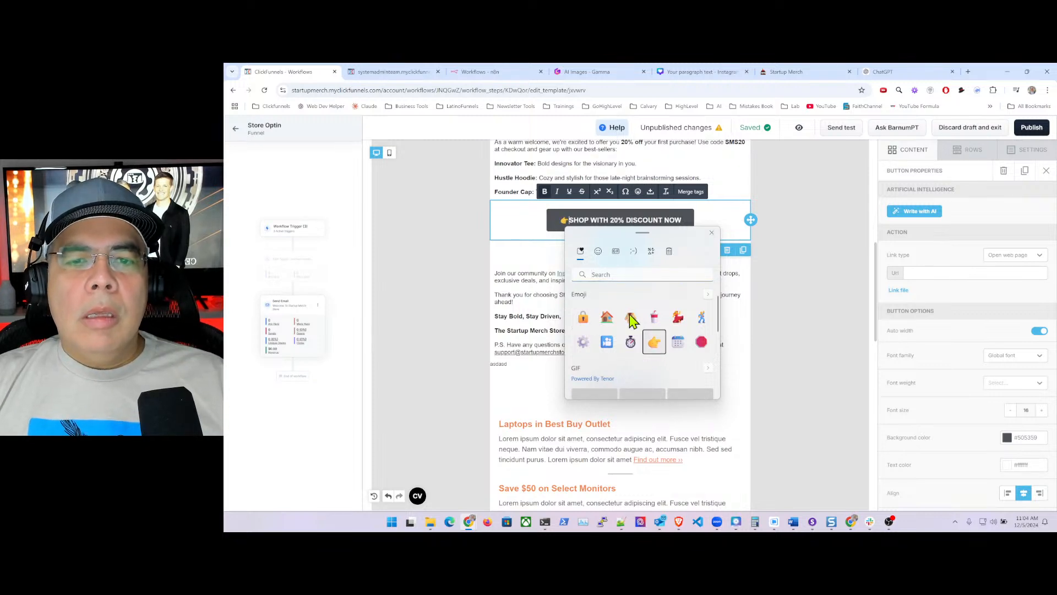
click(654, 344)
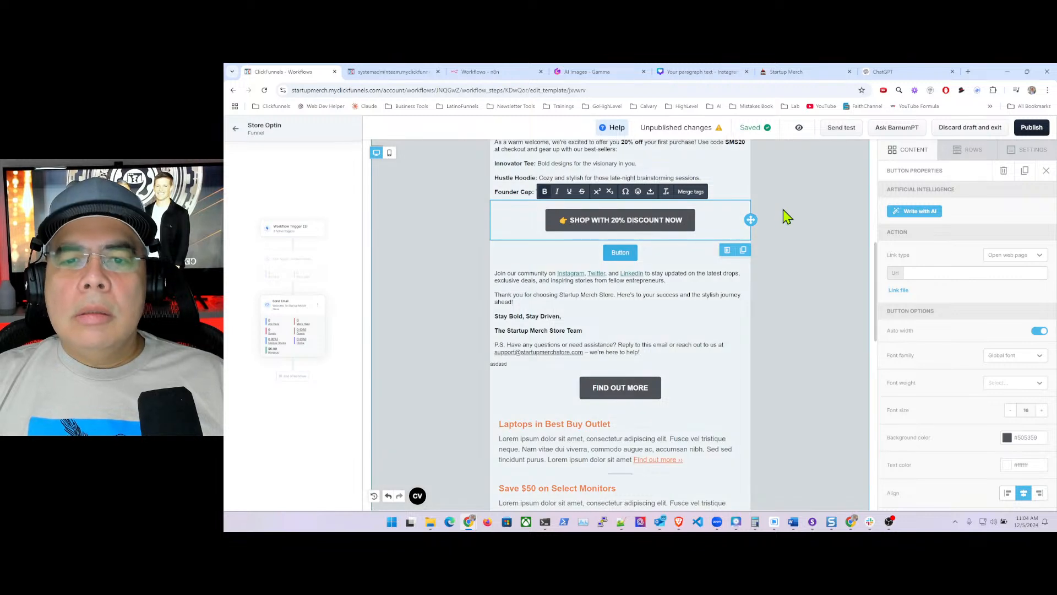
click(930, 272)
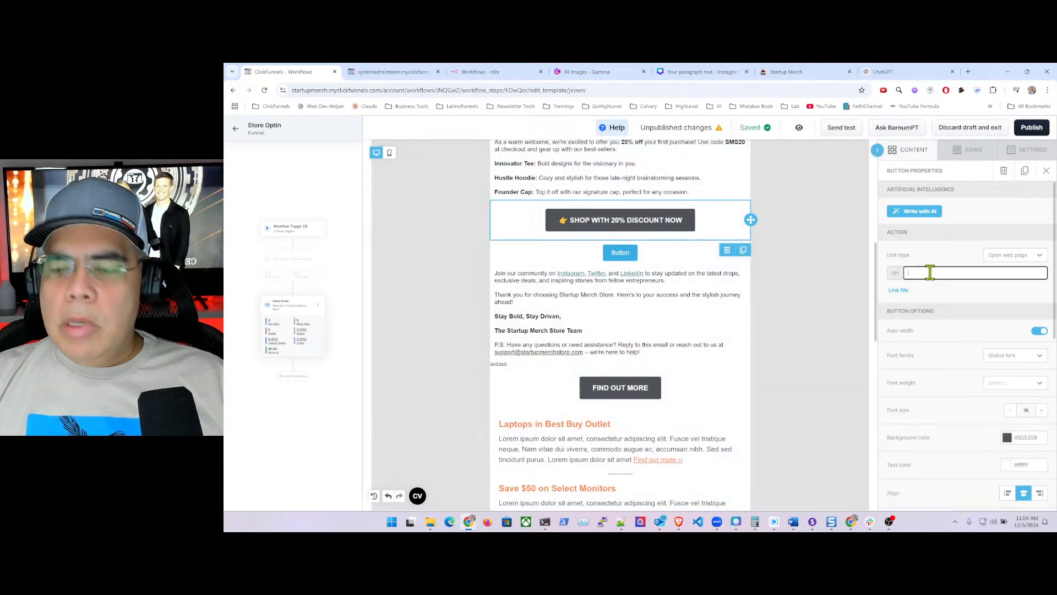
text(htt[)
key(BackSpace)
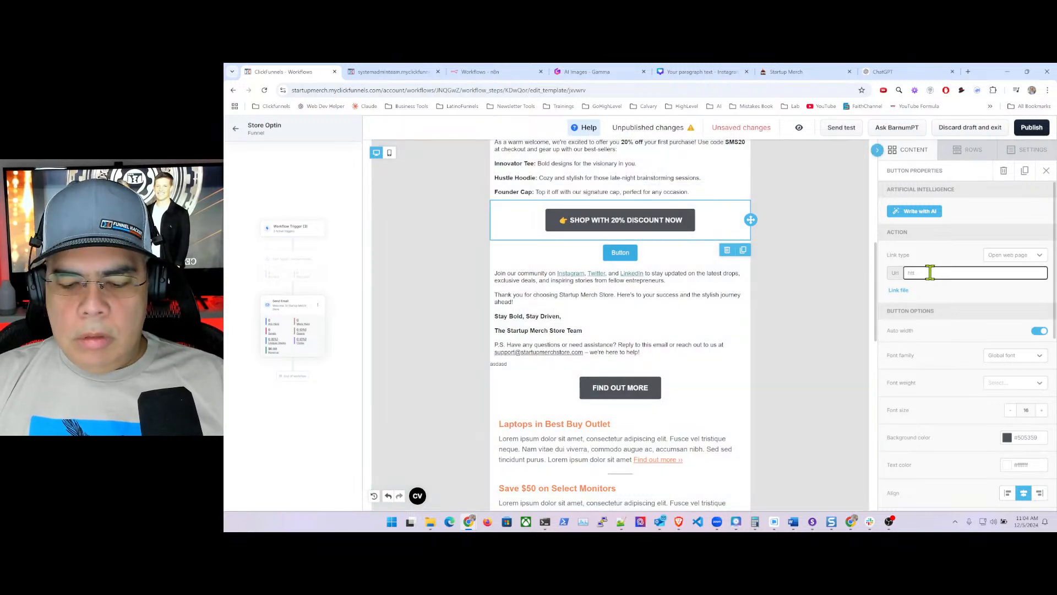
text(ps://www.star)
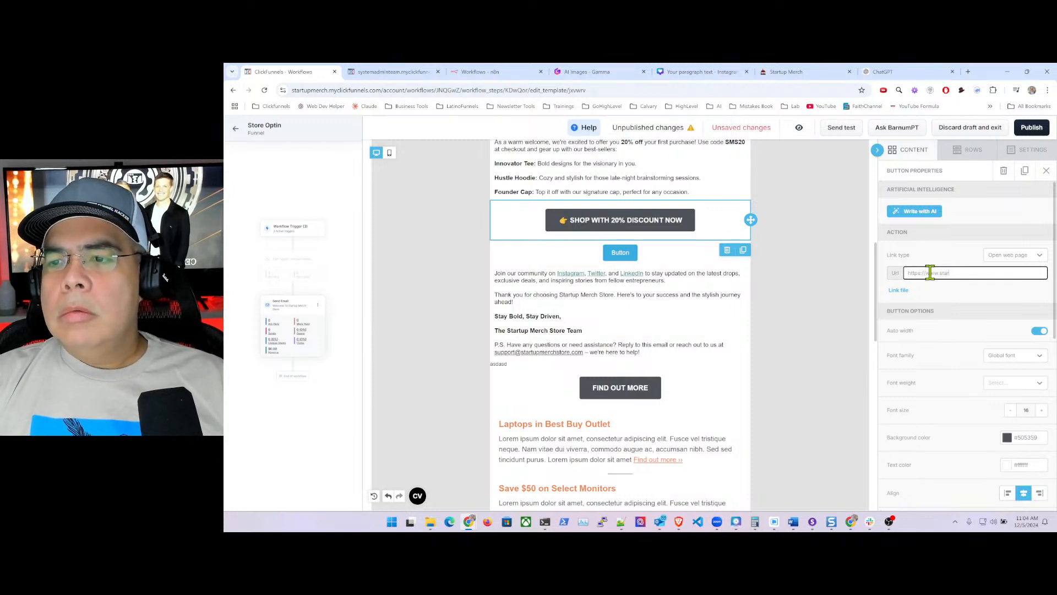
text(tups)
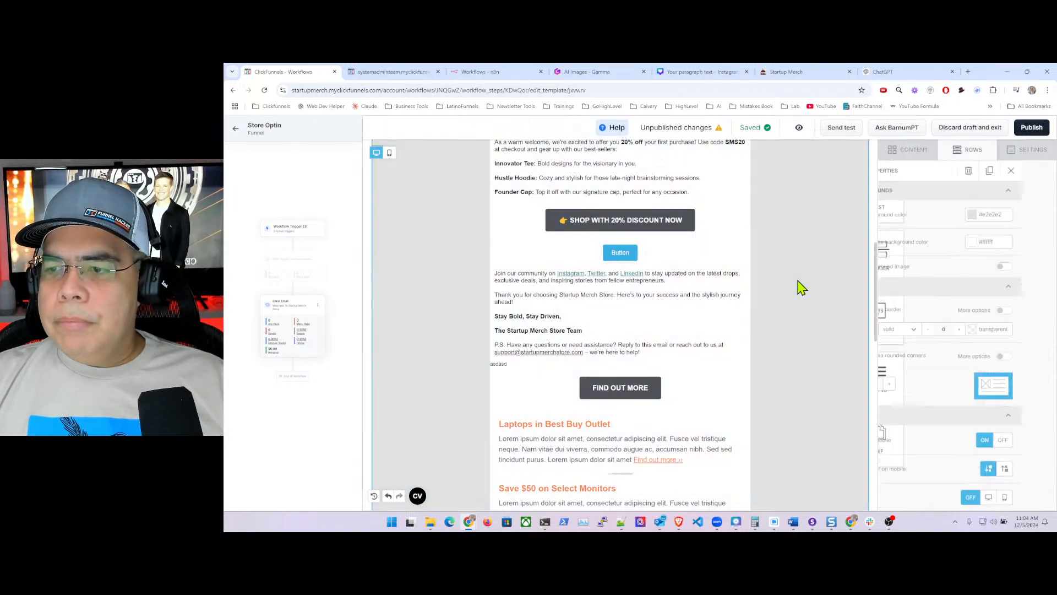
- Delete the blank placeholder button beneath the discount button
click(693, 255)
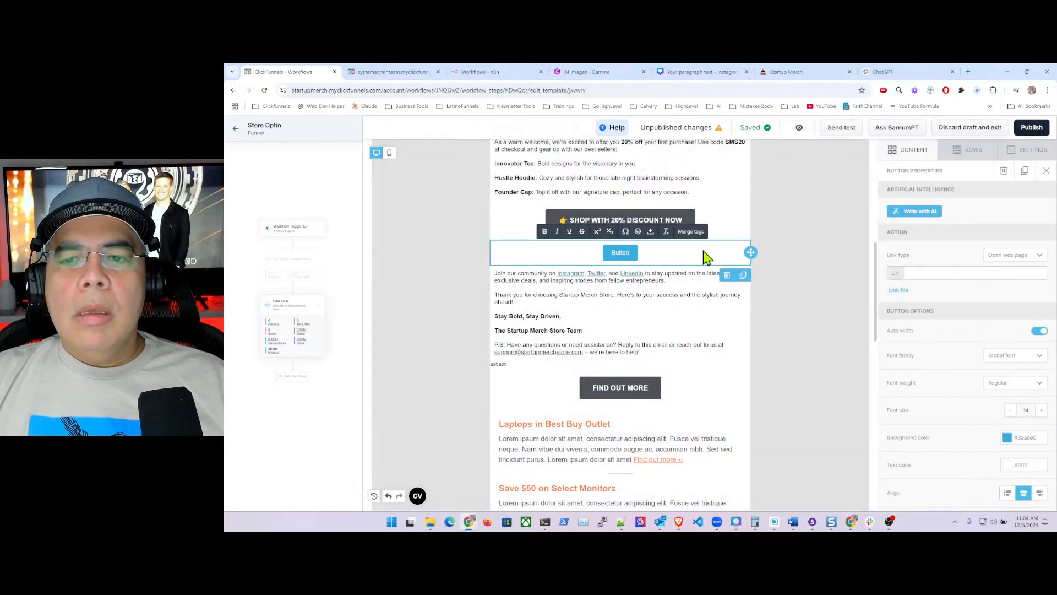
click(727, 275)
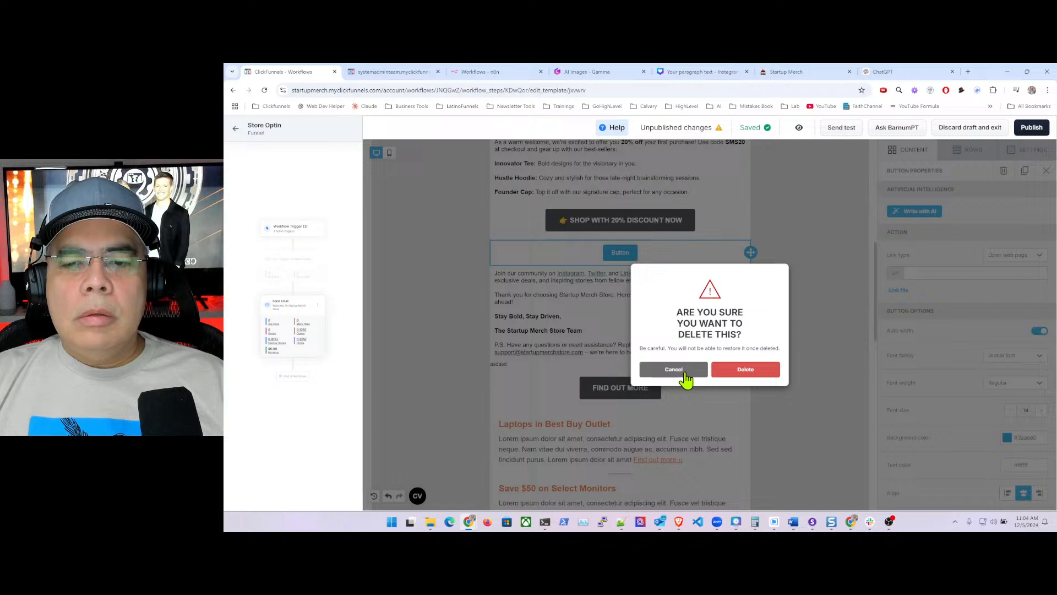
click(752, 370)
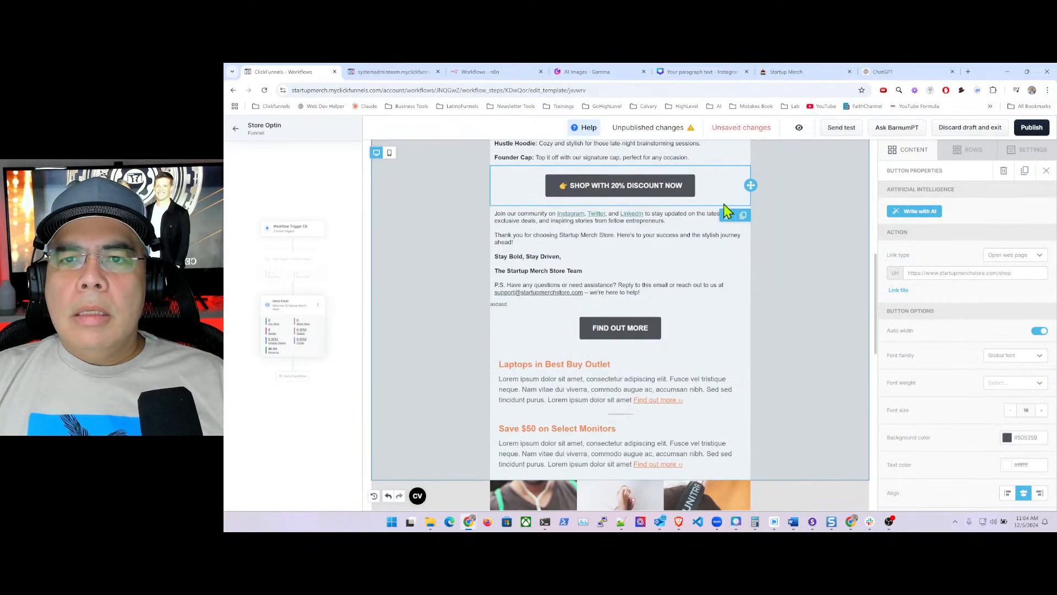
scroll(810, 237, up, 2)
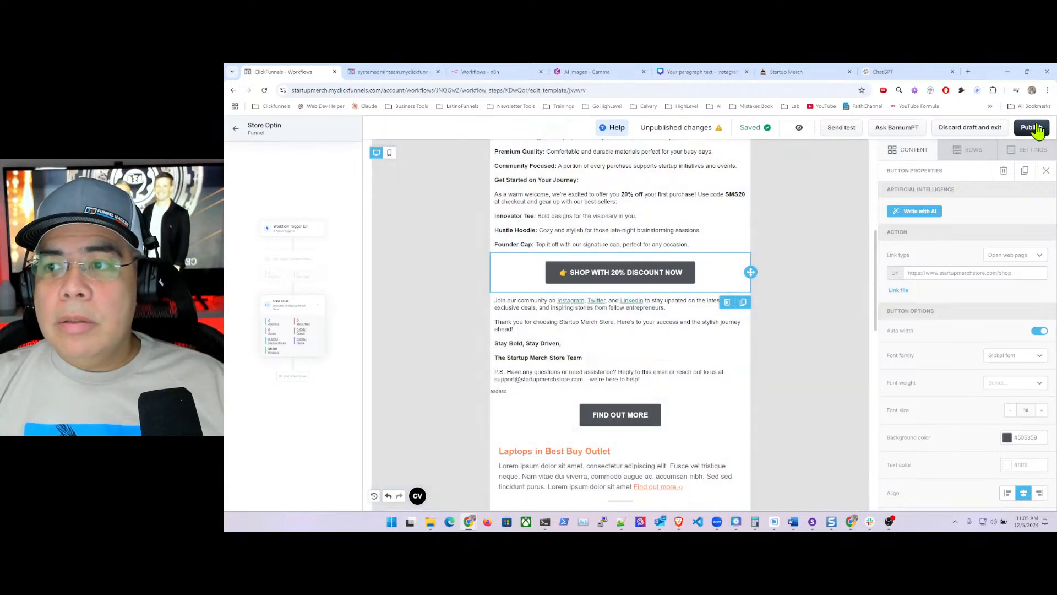
- Publish the welcome email, review the published version in a preview tab, and return to the editor
click(1034, 128)
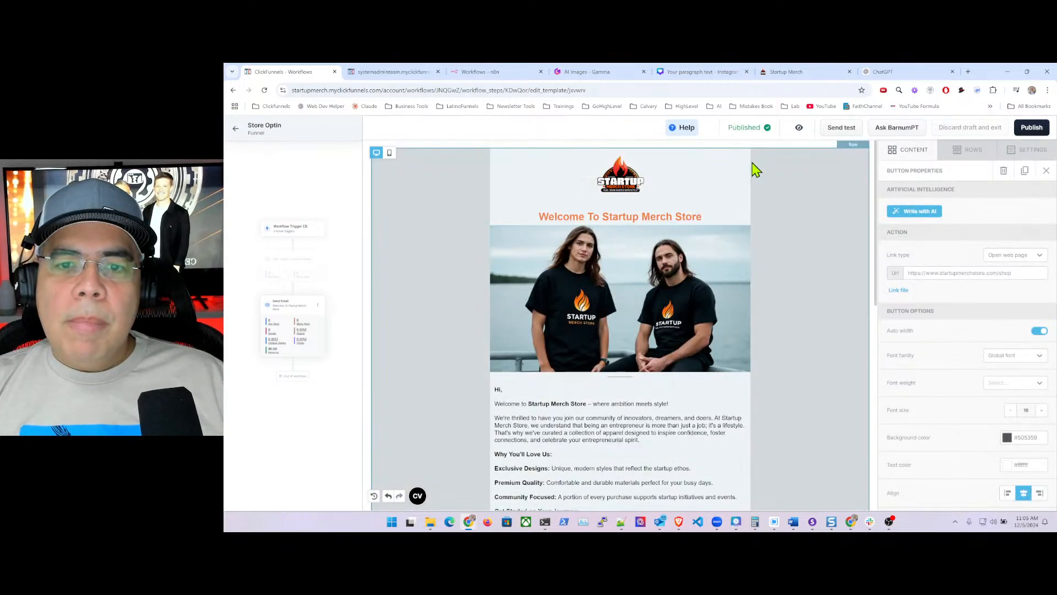
click(799, 130)
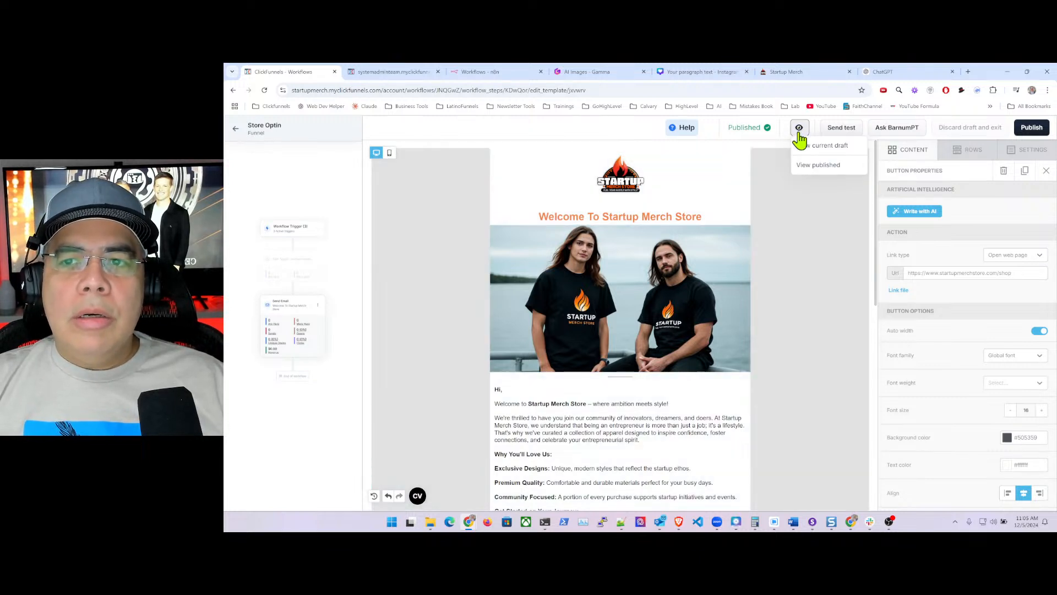
click(813, 166)
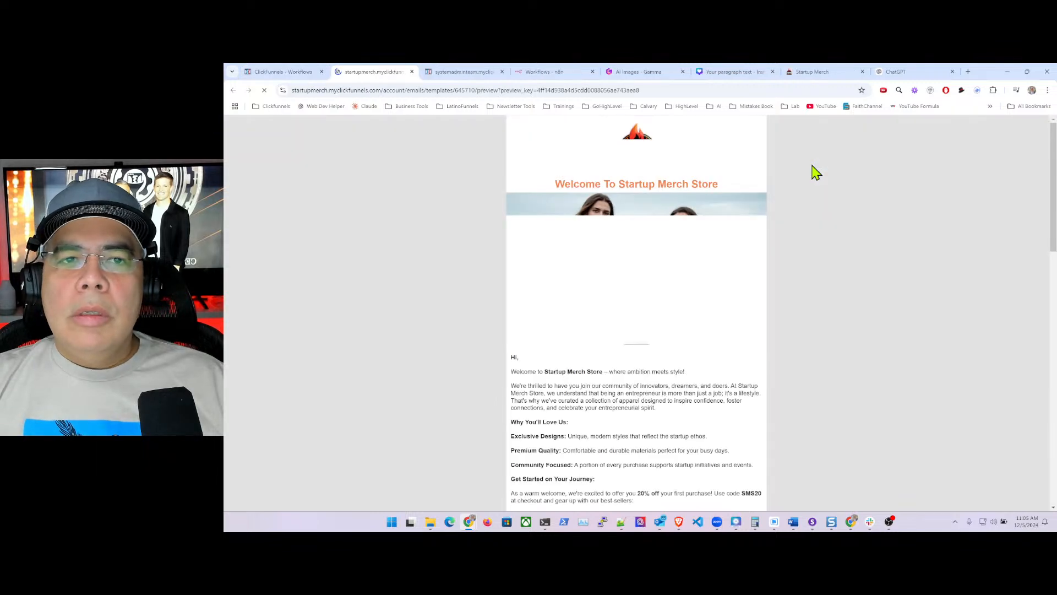
scroll(695, 215, down, 7)
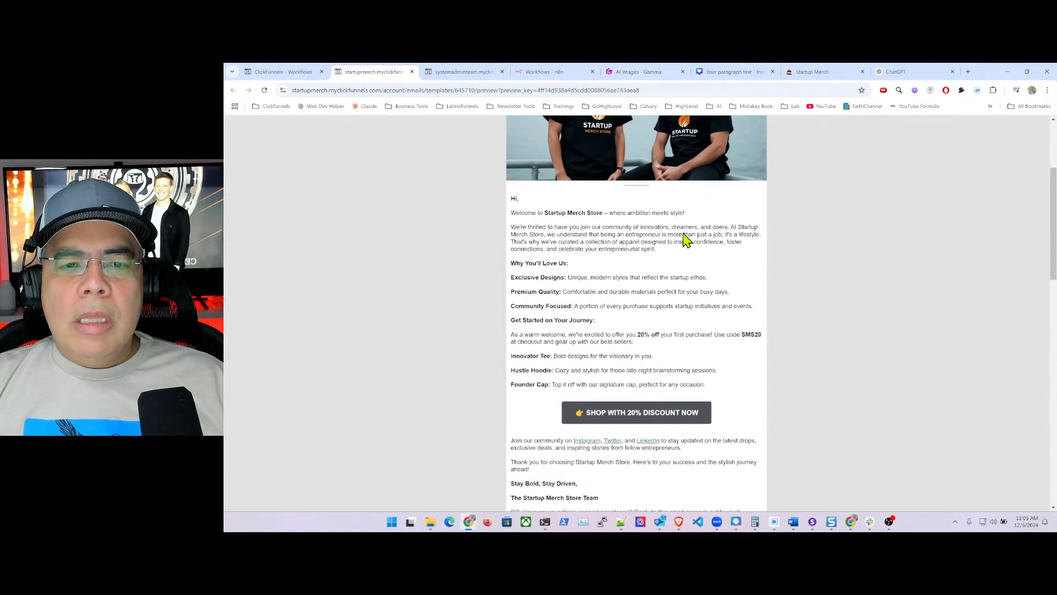
scroll(686, 236, up, 8)
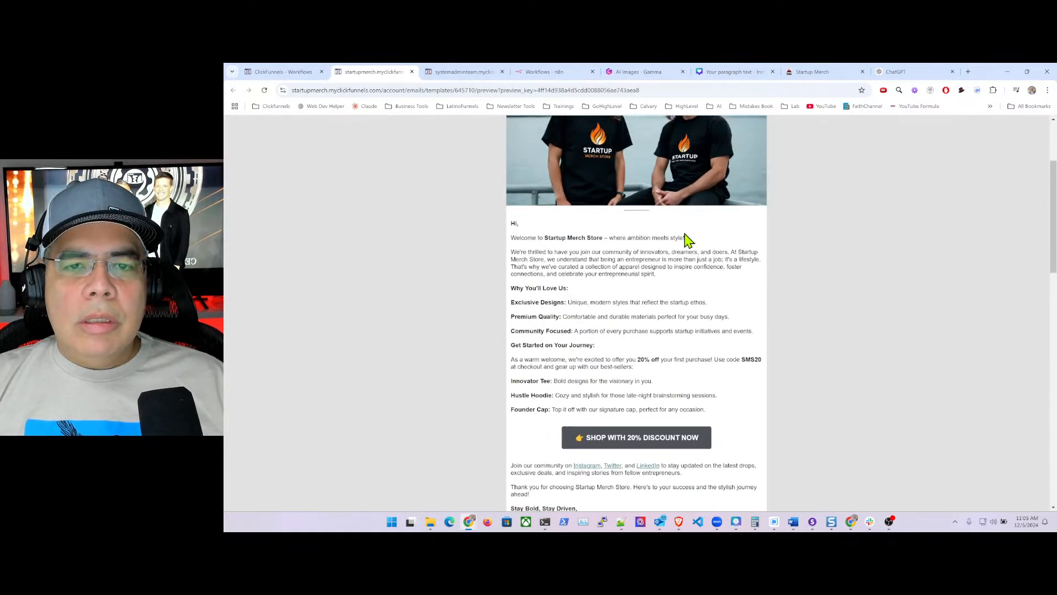
click(280, 72)
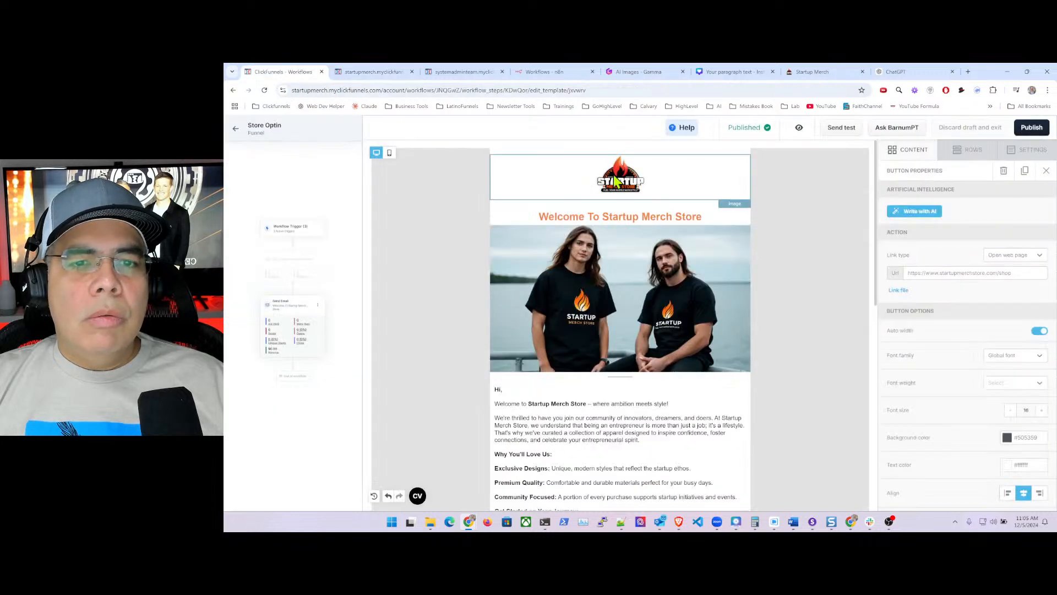
- Add a Social icons block with Facebook, X, Instagram and LinkedIn below the closing text
scroll(682, 306, down, 3)
scroll(682, 306, down, 5)
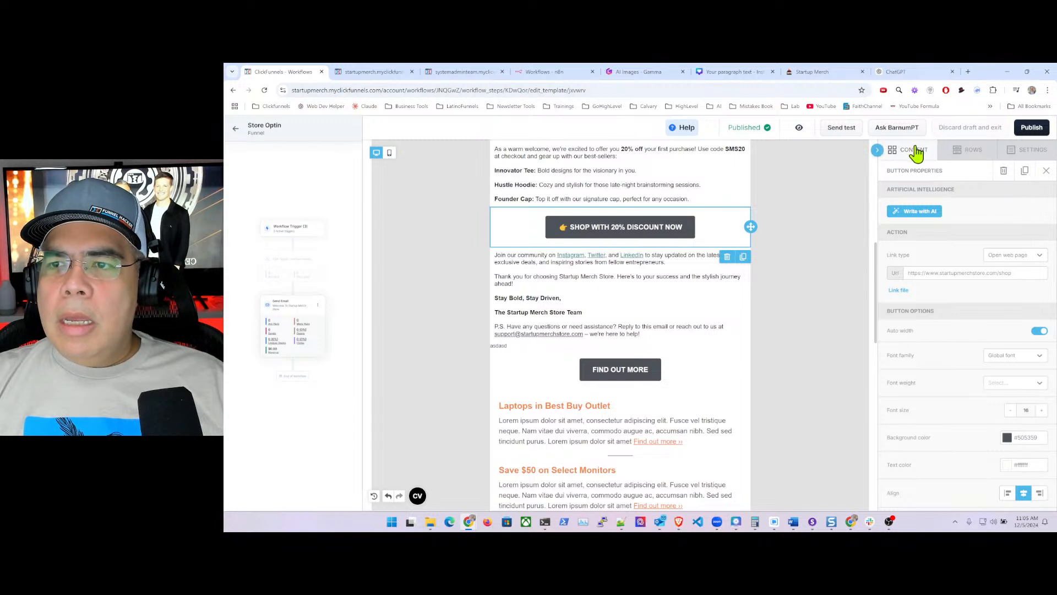
click(913, 152)
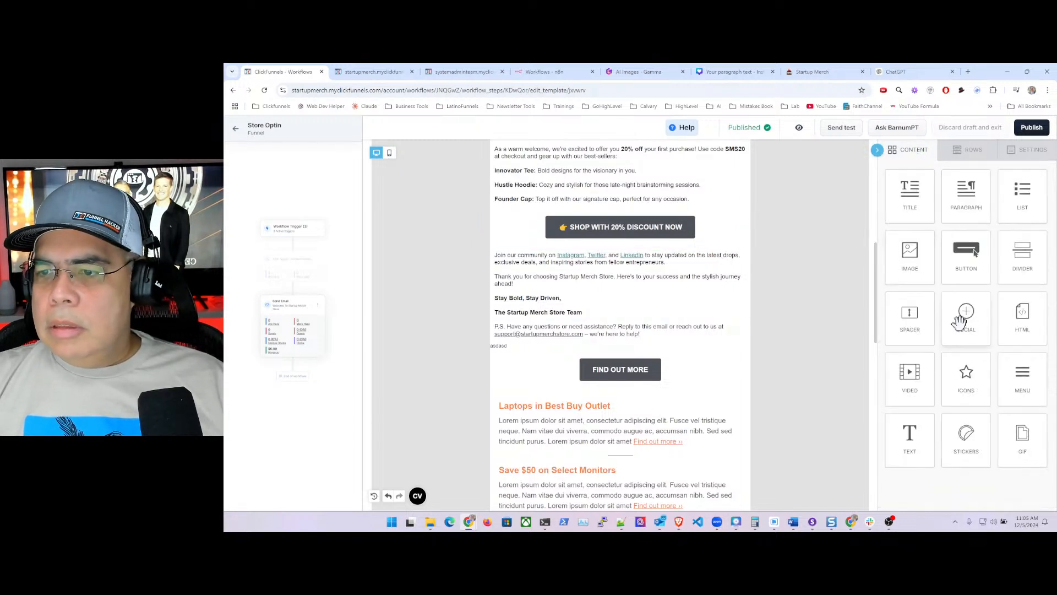
drag(968, 314, 582, 341)
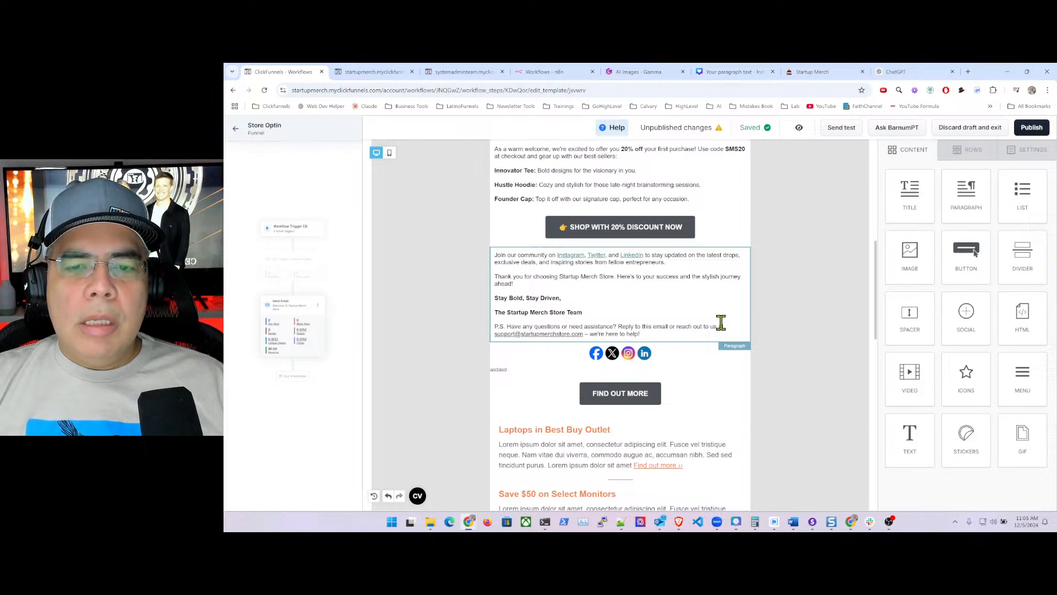
- Duplicate the closing paragraph and move the social icons above the 'Join our community' paragraph
click(728, 282)
click(743, 351)
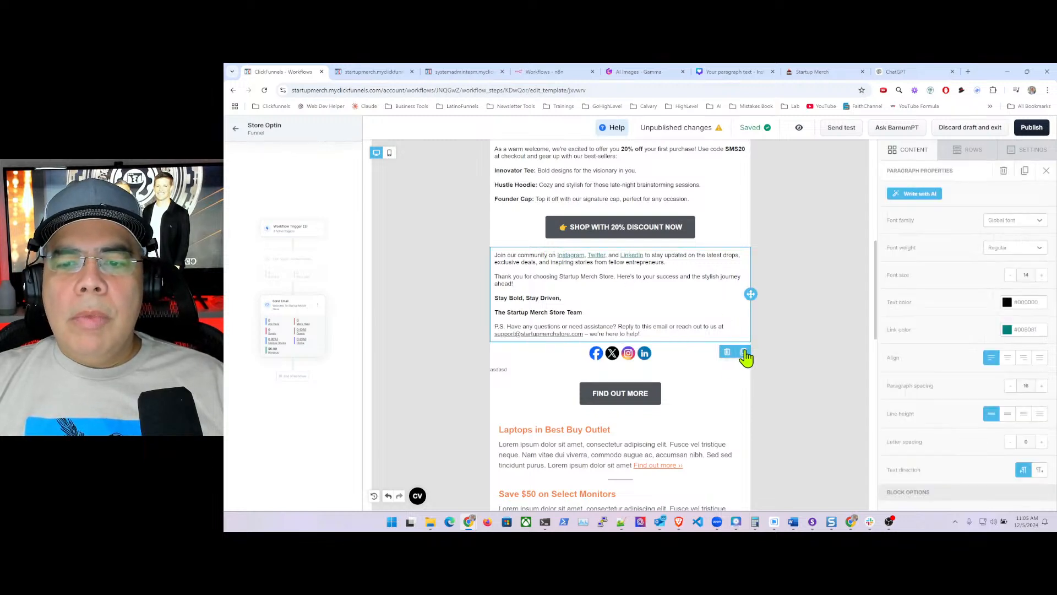
scroll(691, 251, up, 1)
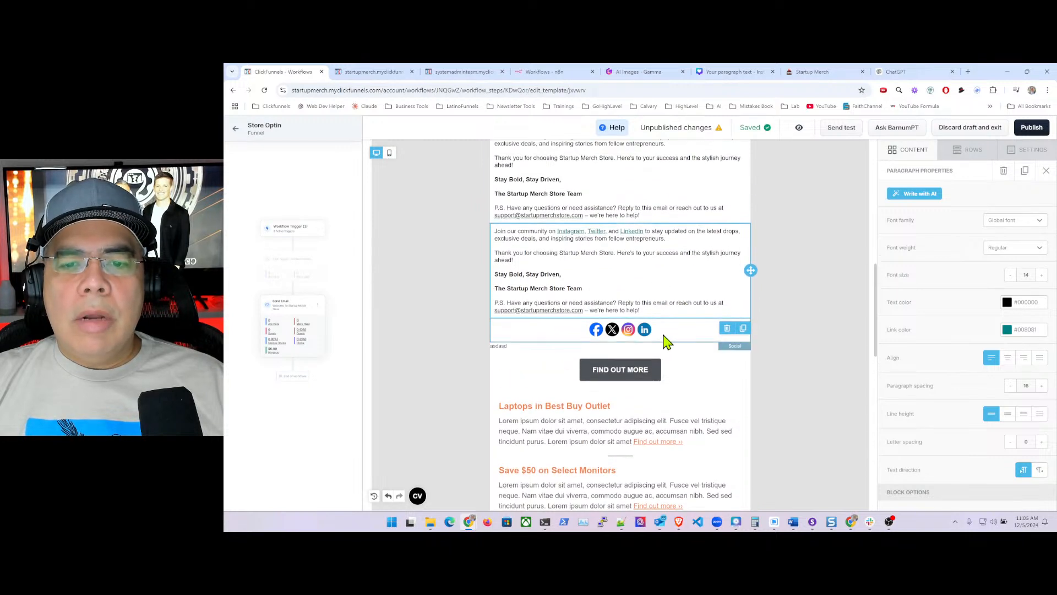
click(697, 334)
mouse_move(751, 330)
mouse_down()
mouse_move(738, 226)
mouse_move(744, 234)
mouse_up()
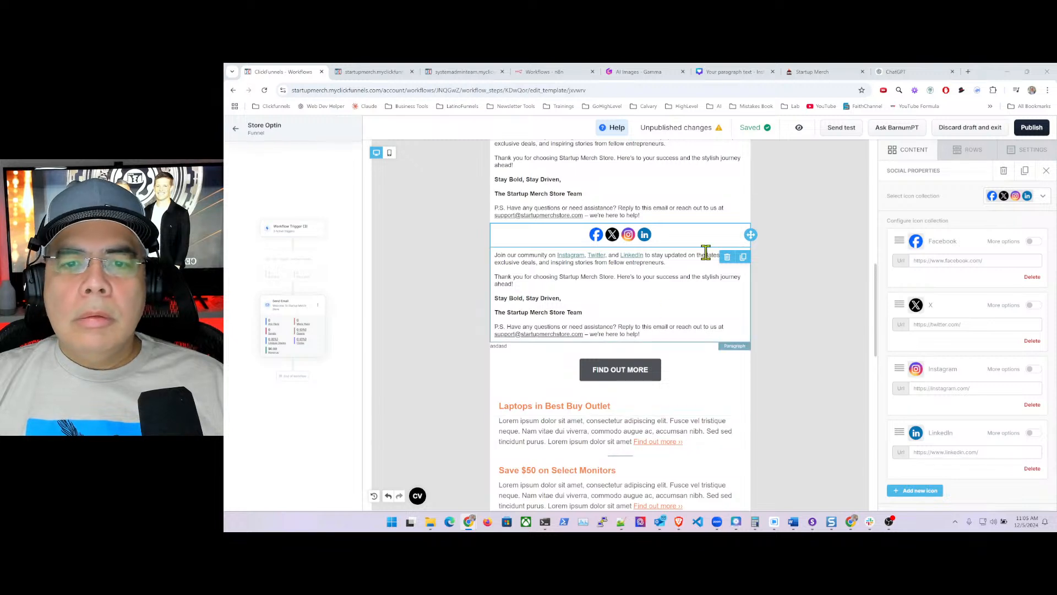
- Delete the 'Thank you… help!' sign-off from the upper paragraph copy
click(782, 276)
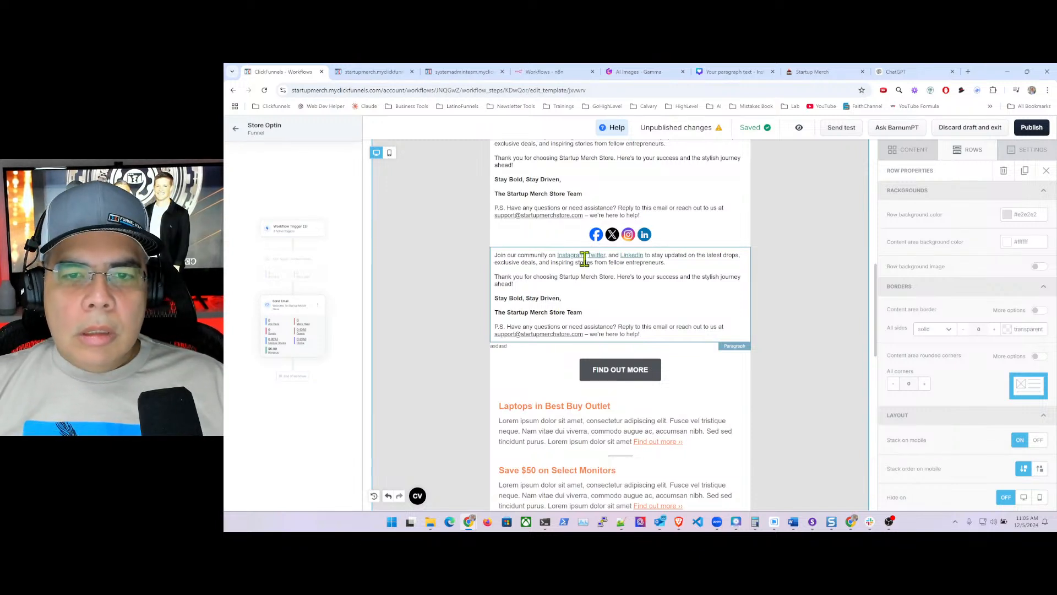
scroll(677, 241, up, 1)
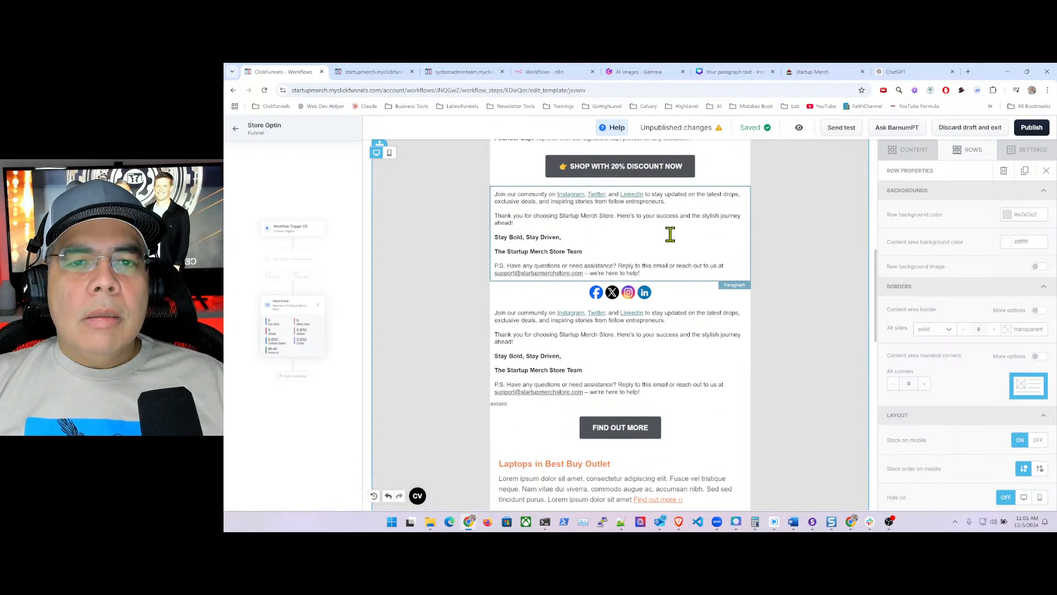
click(496, 217)
drag(493, 216, 659, 273)
key(BackSpace)
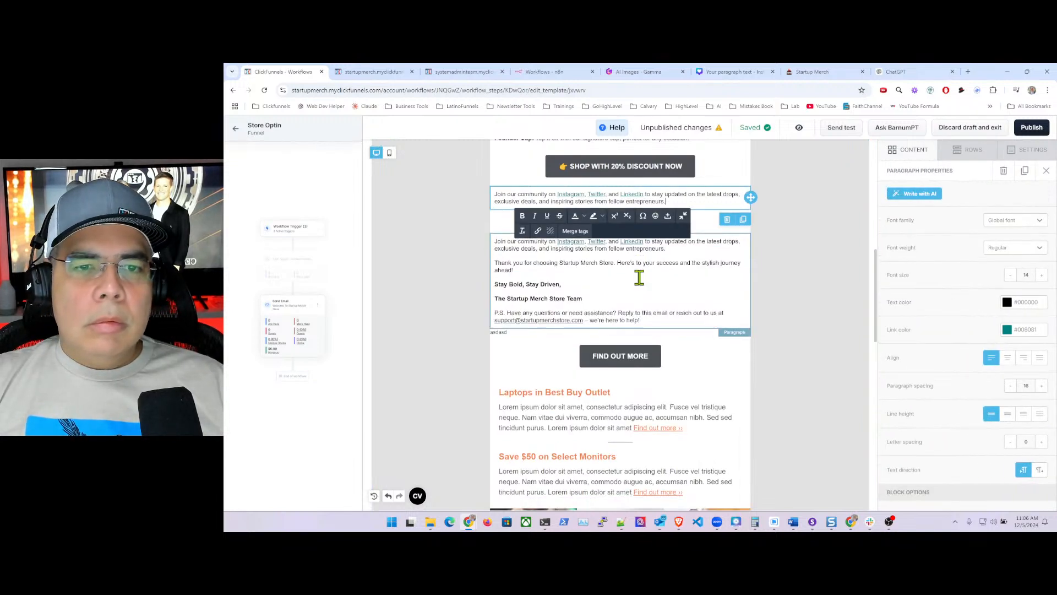
click(795, 269)
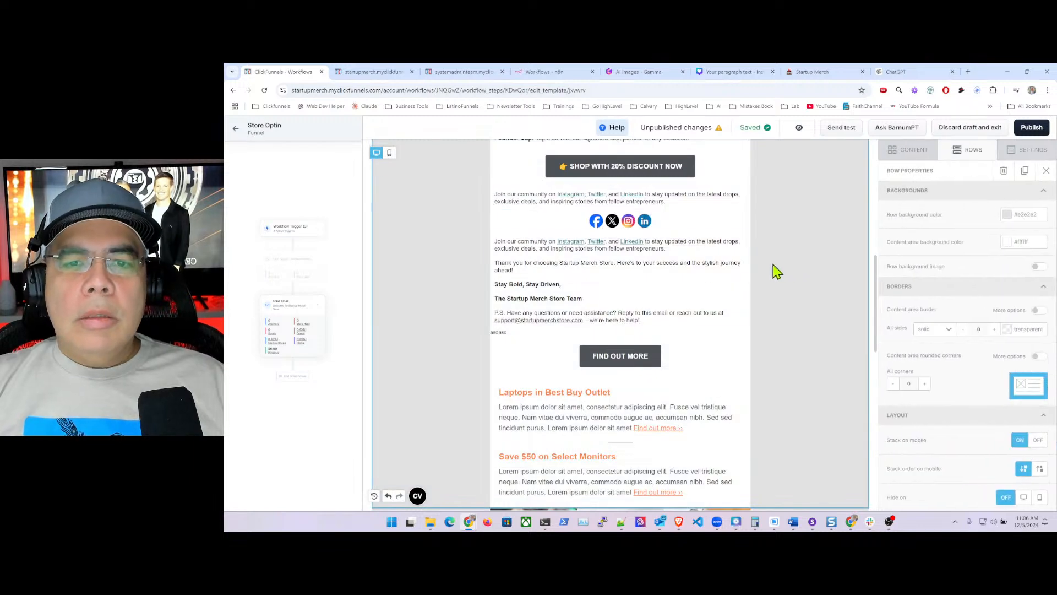
- Remove the 'Join our community' lines and leftover empty line from the lower copy
click(496, 241)
drag(496, 241, 681, 250)
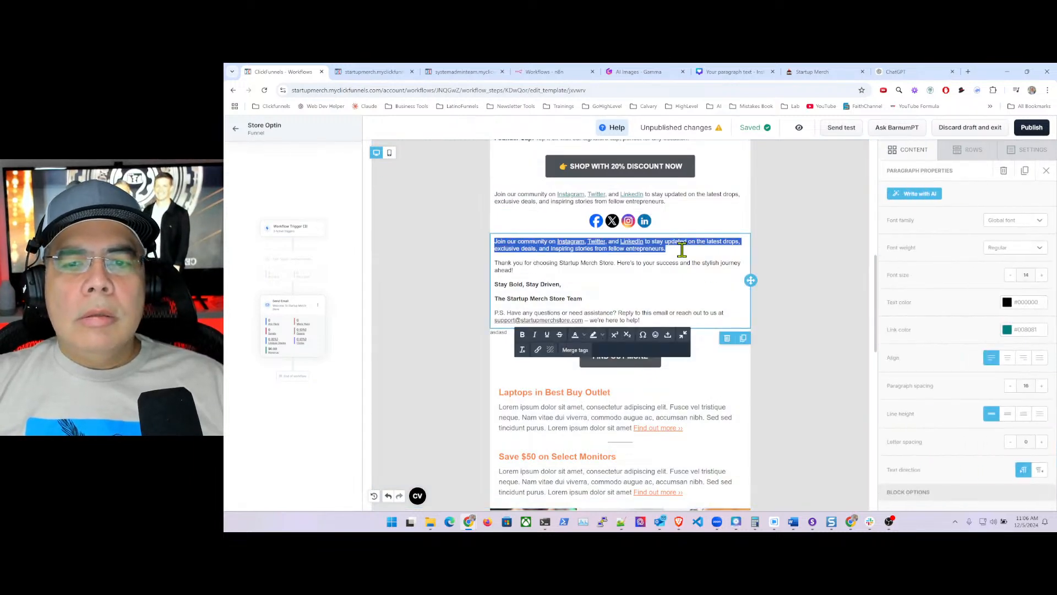
key(BackSpace)
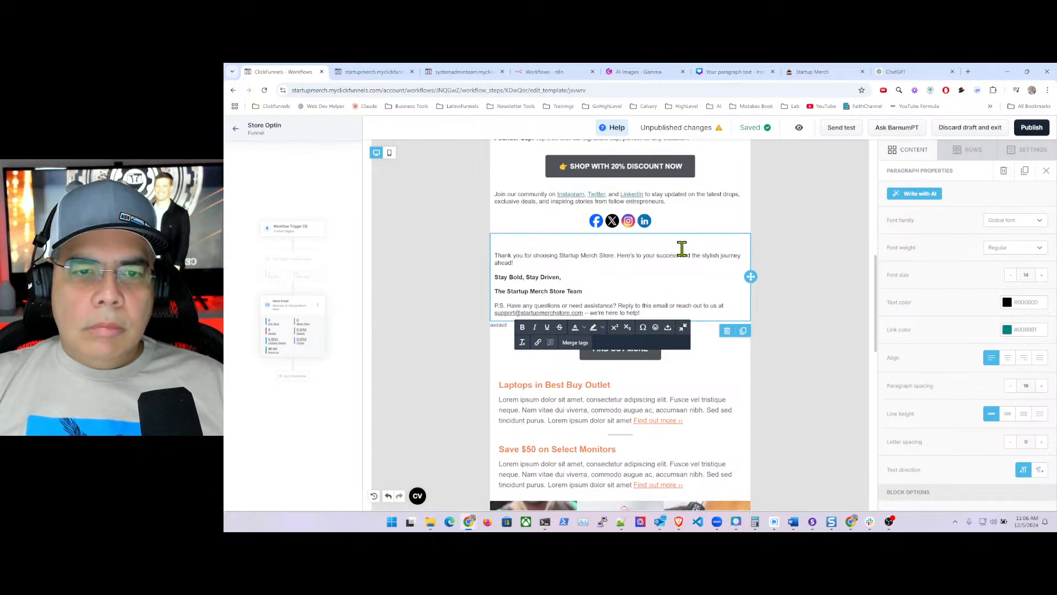
key(BackSpace)
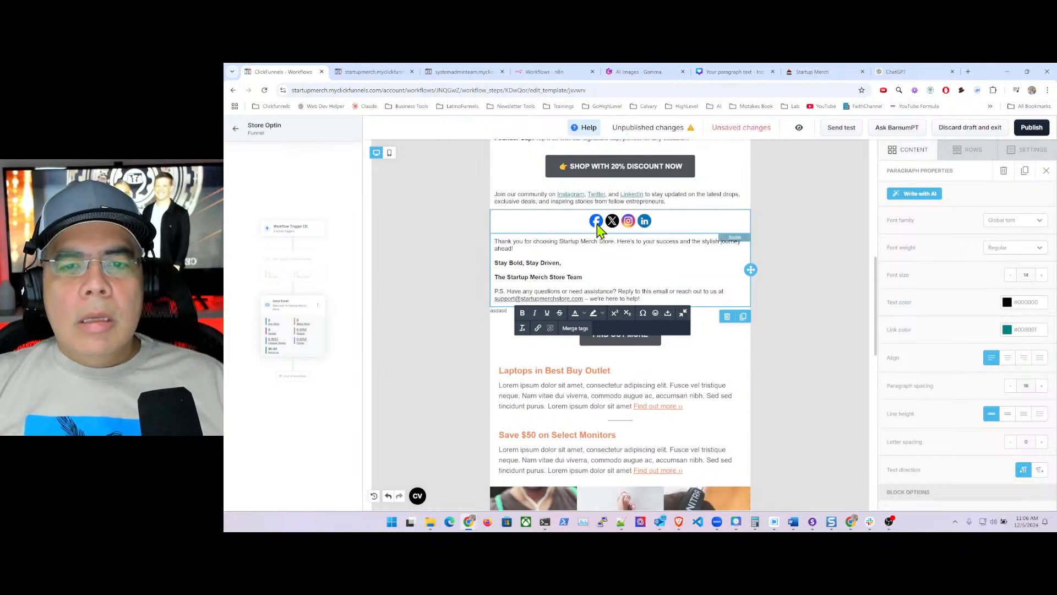
- Open the social icons settings and place the cursor in the Facebook Url field
click(584, 226)
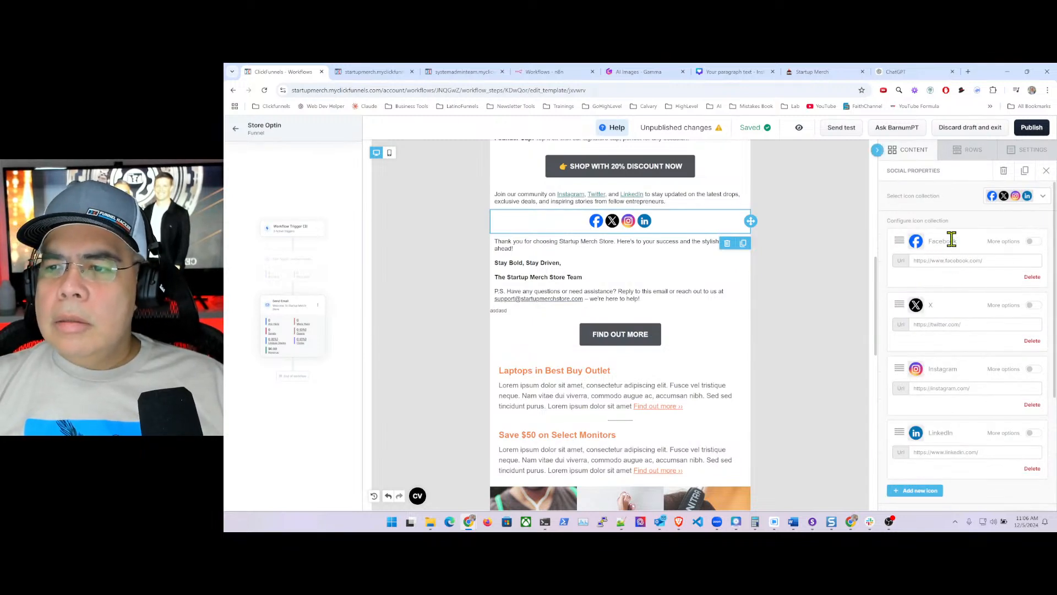
click(1030, 242)
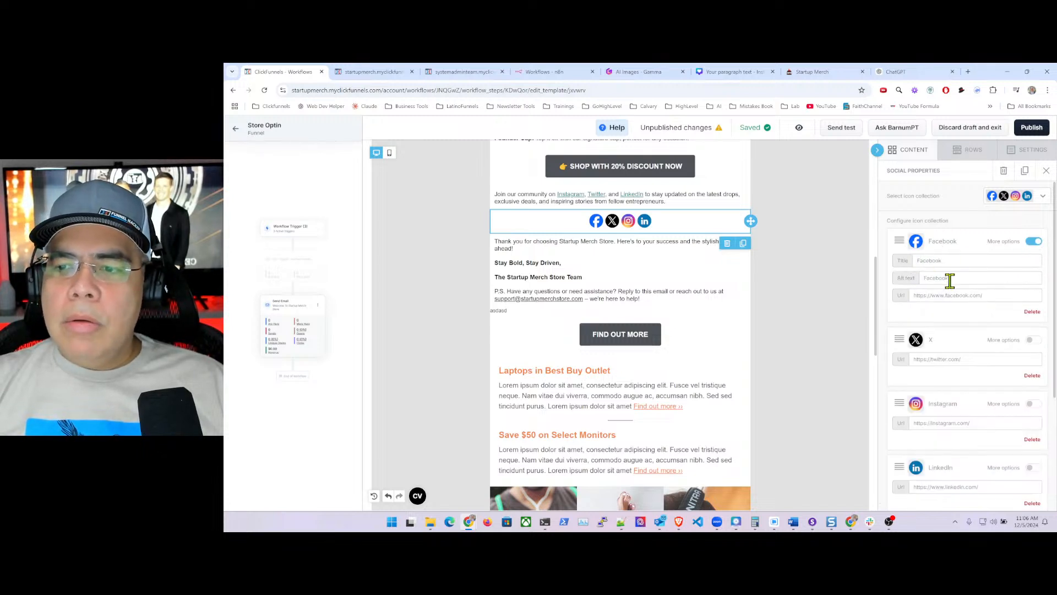
click(1032, 242)
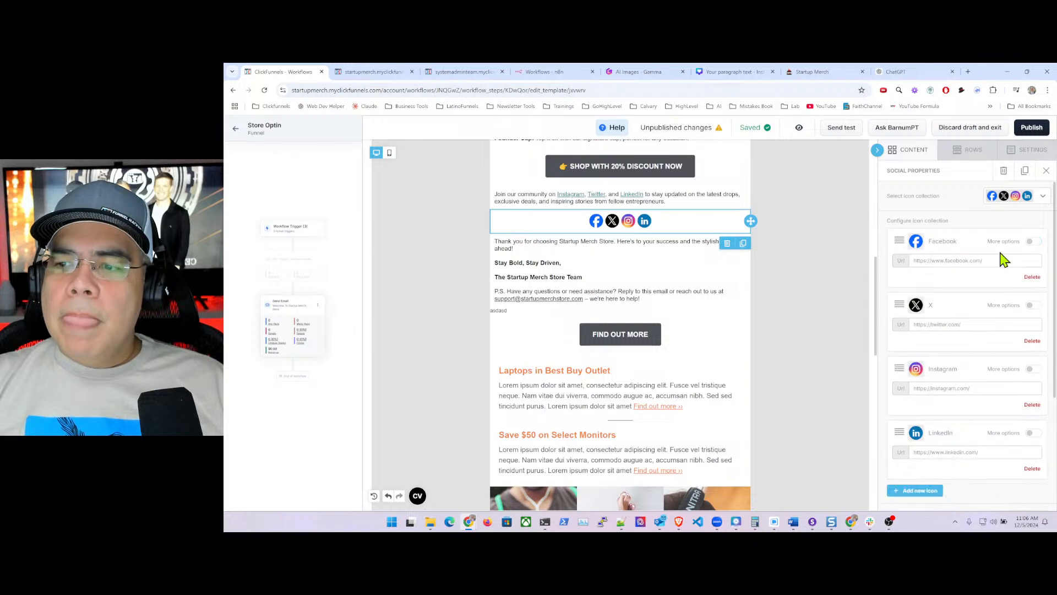
click(989, 264)
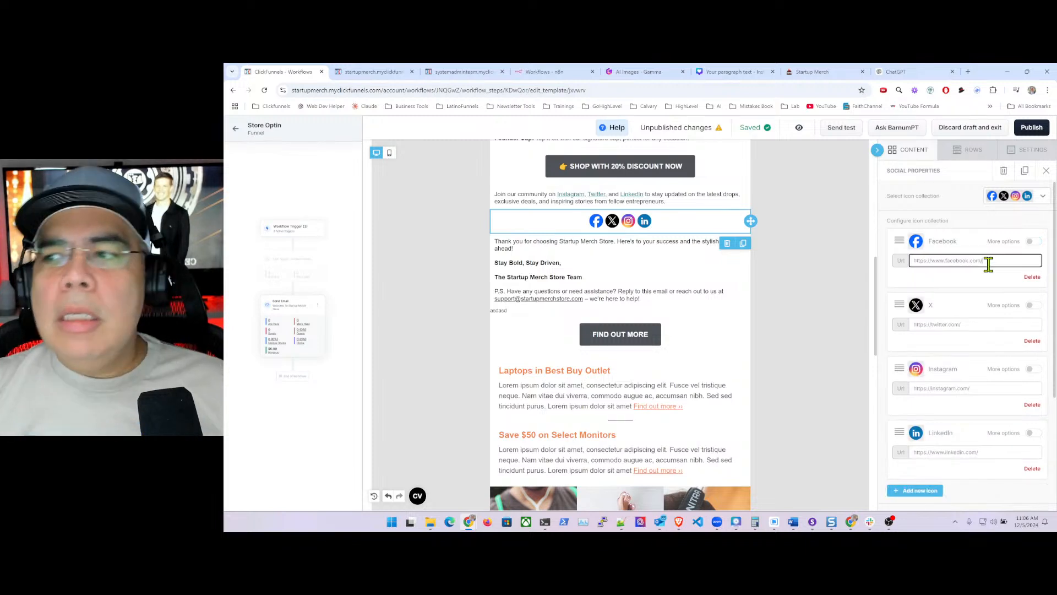
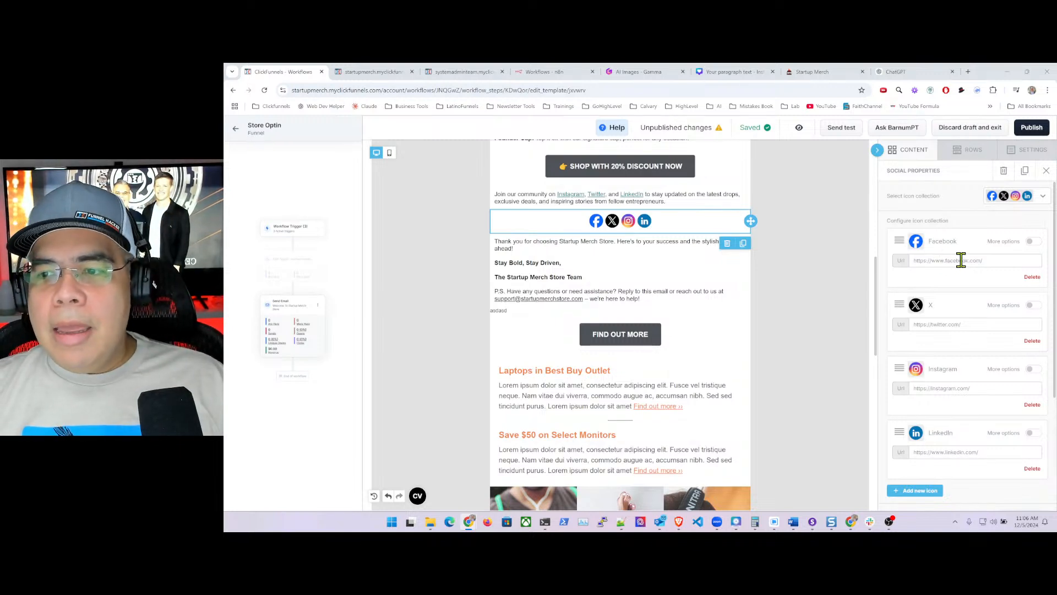
- Replace the Facebook and X icon links with the owner's website /facebook and /twitter pages
click(961, 260)
key(BackSpace)
key(BackSpace)
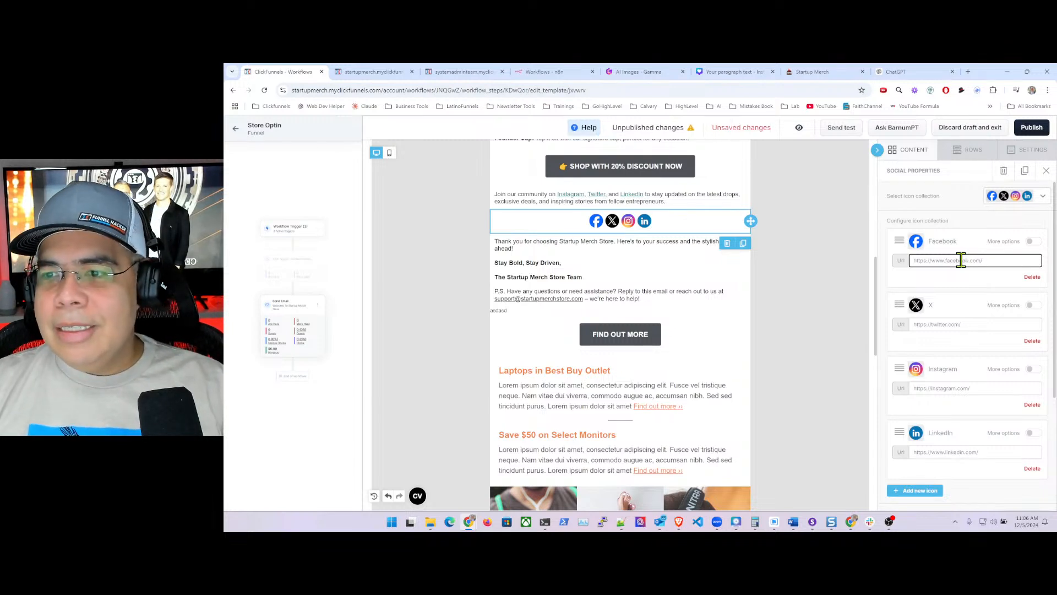
drag(995, 261, 919, 262)
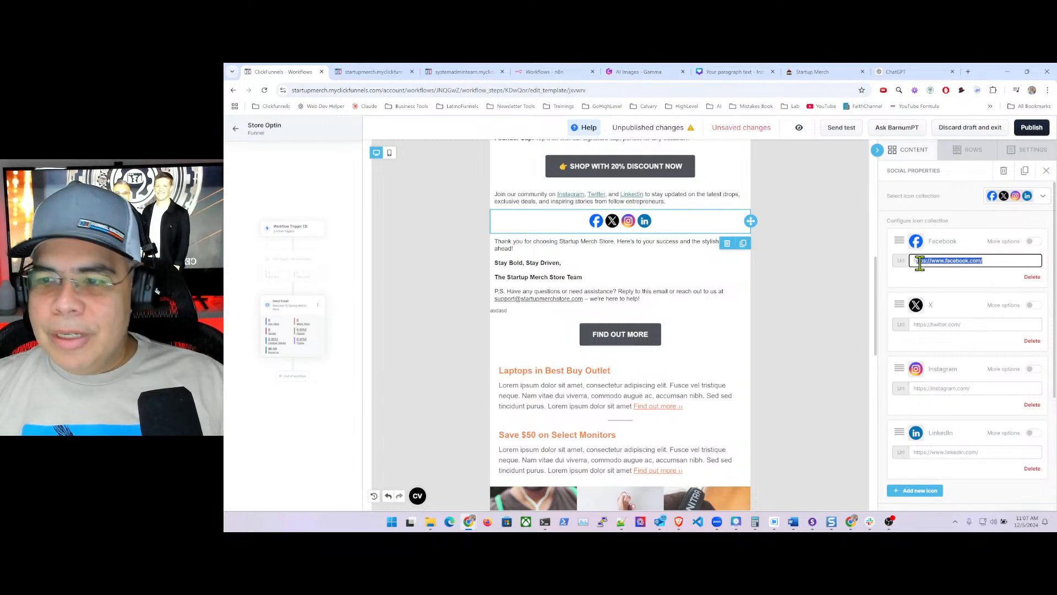
key(BackSpace)
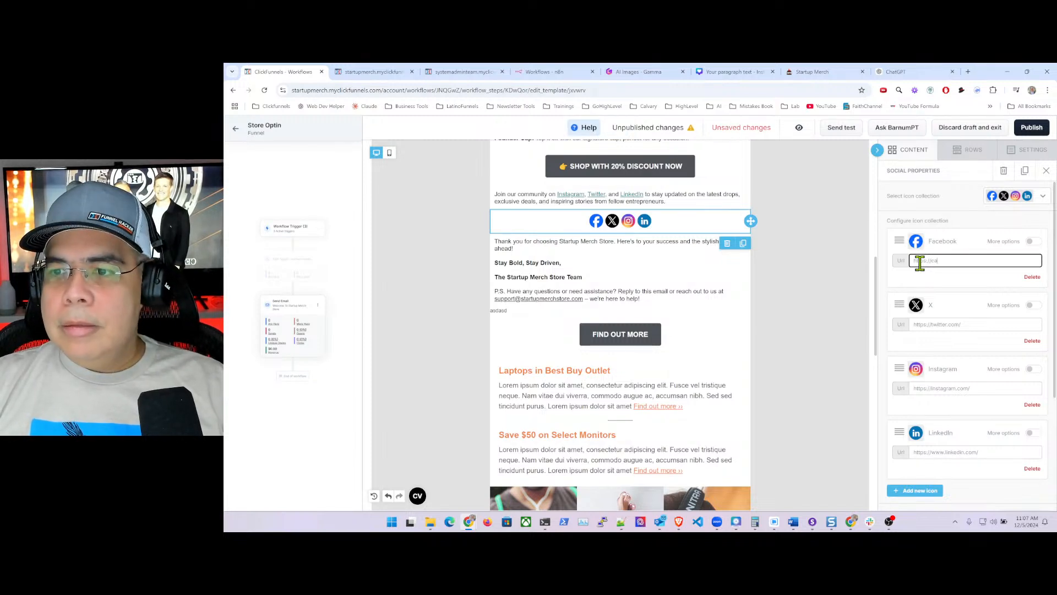
text(https://carlosvargas.com/fa)
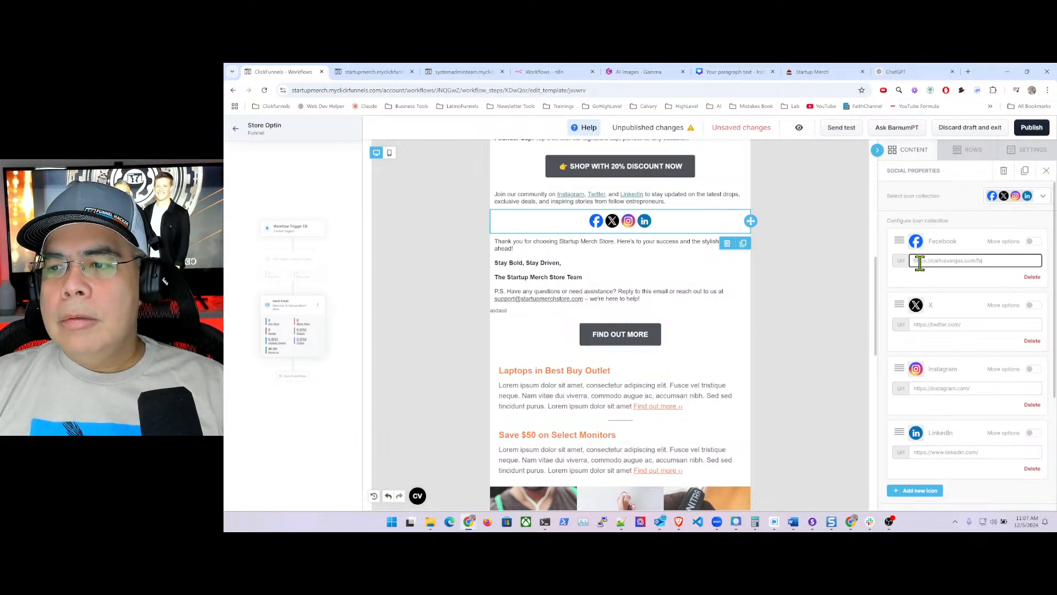
text(cebook)
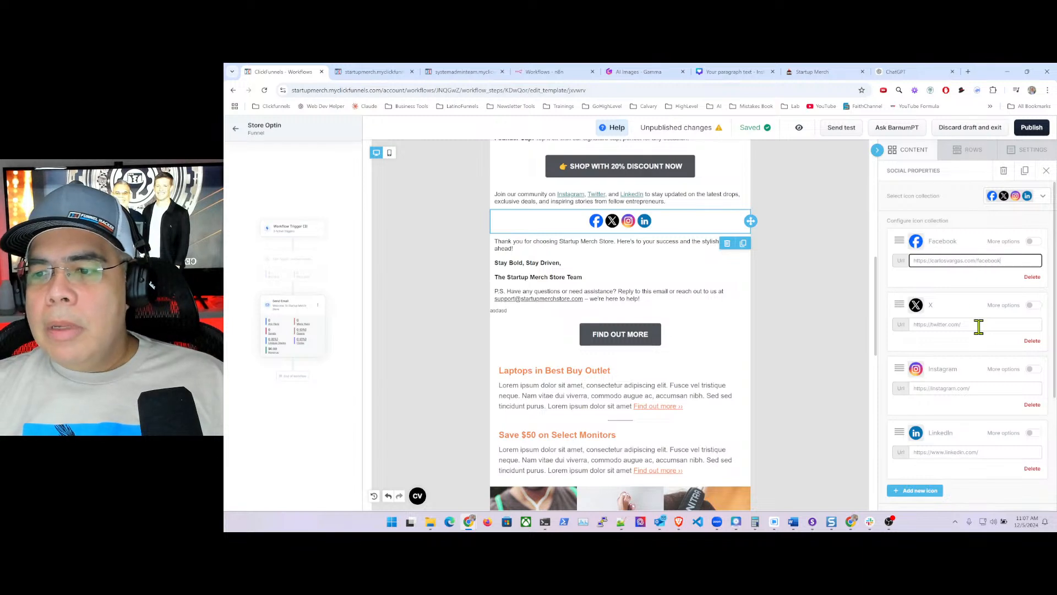
drag(976, 323, 914, 324)
text(h)
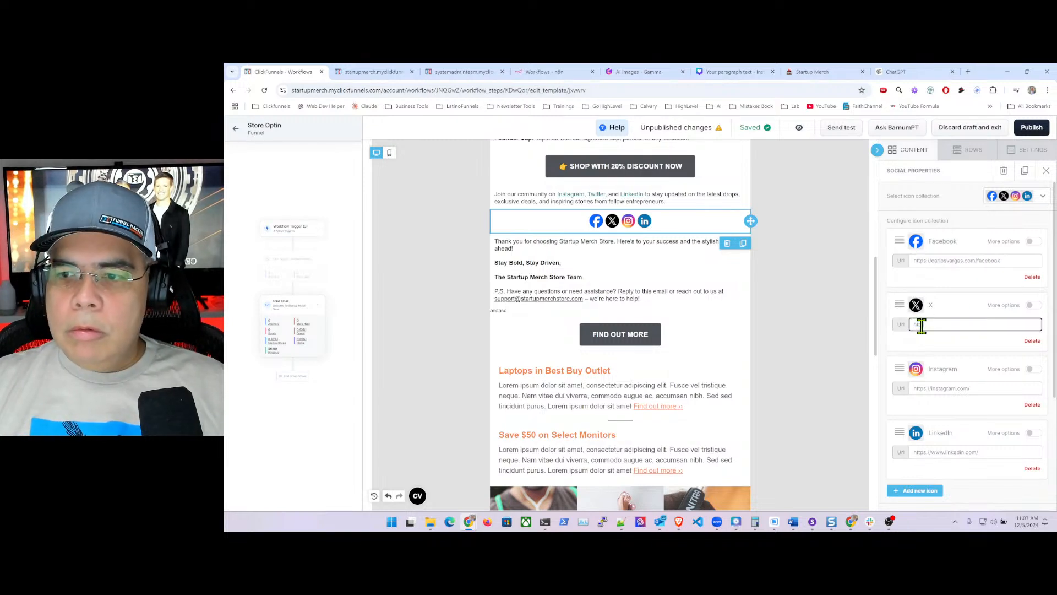
text(ttps://carlosvar)
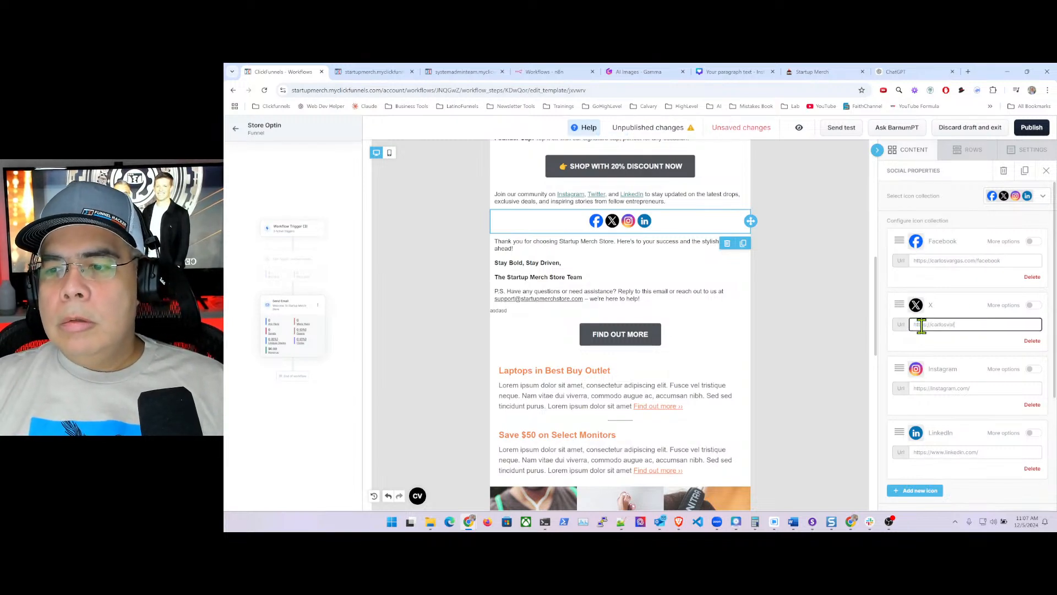
text(gas.m)
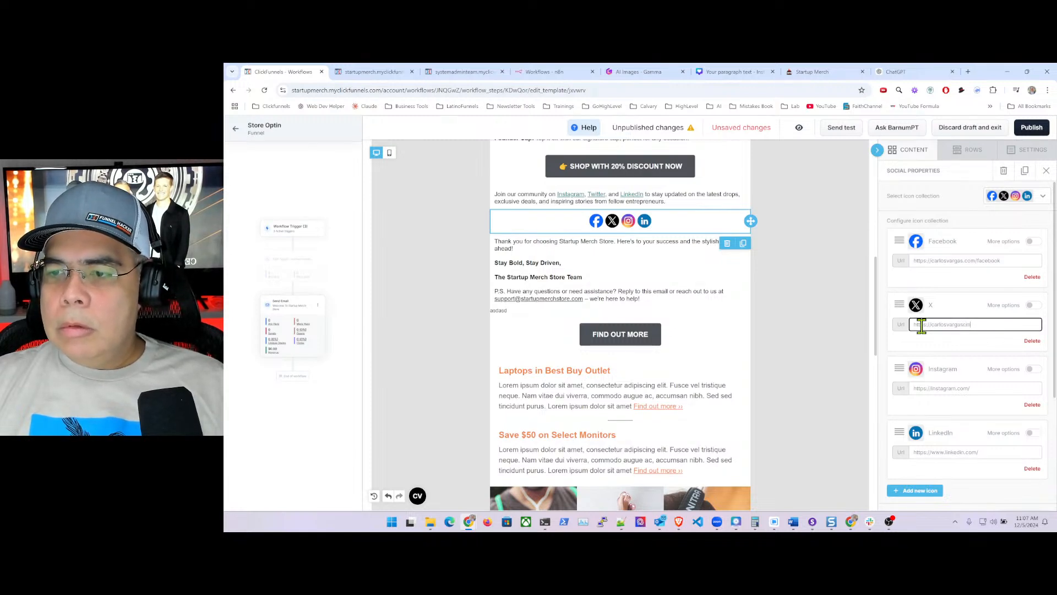
key(BackSpace)
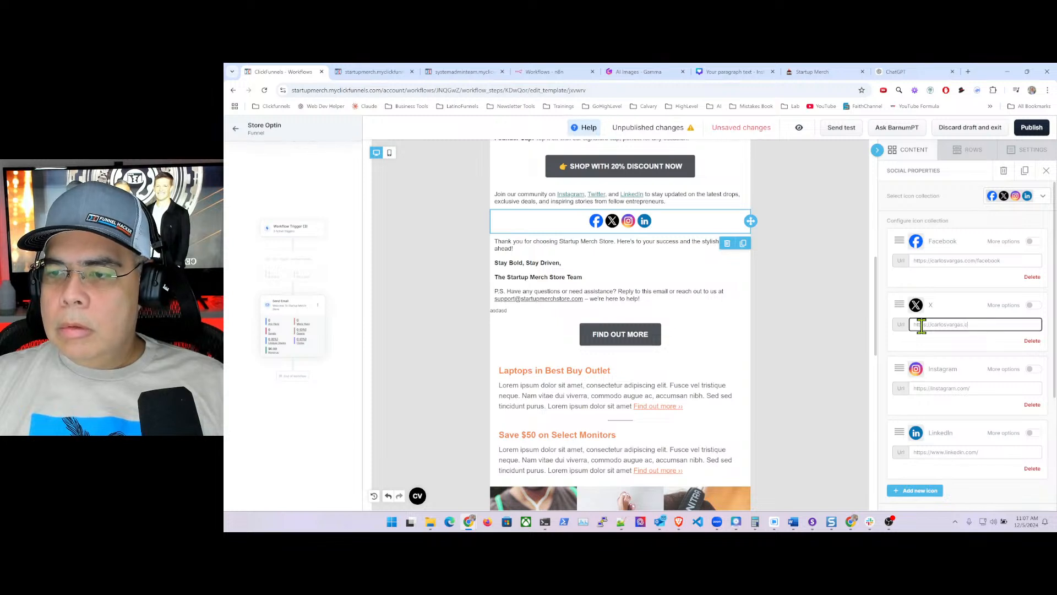
text(.com/twitt)
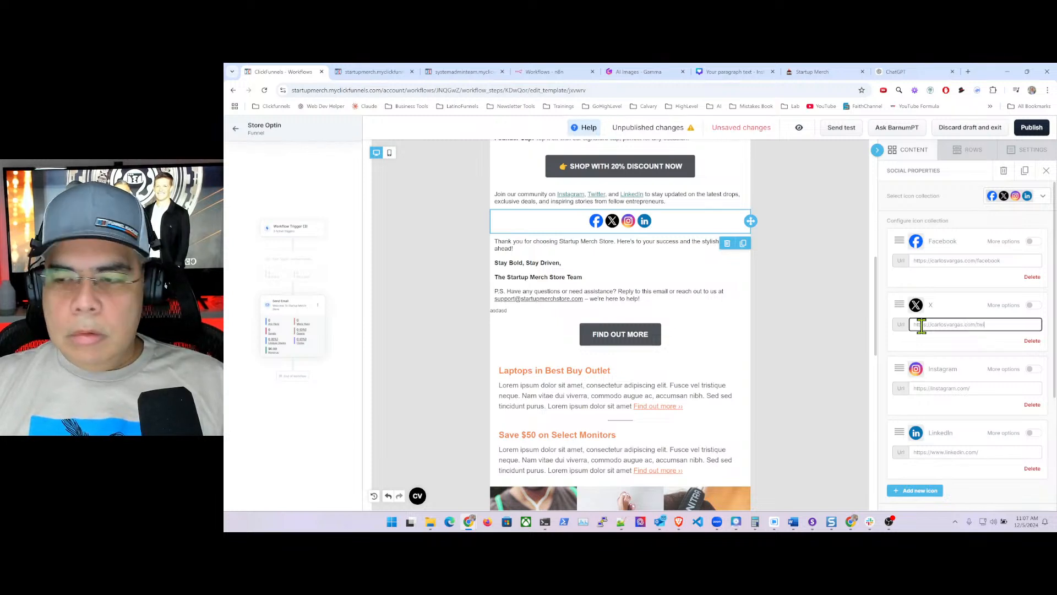
- Point the Instagram and LinkedIn icon links to pages on the owner's own website
click(980, 387)
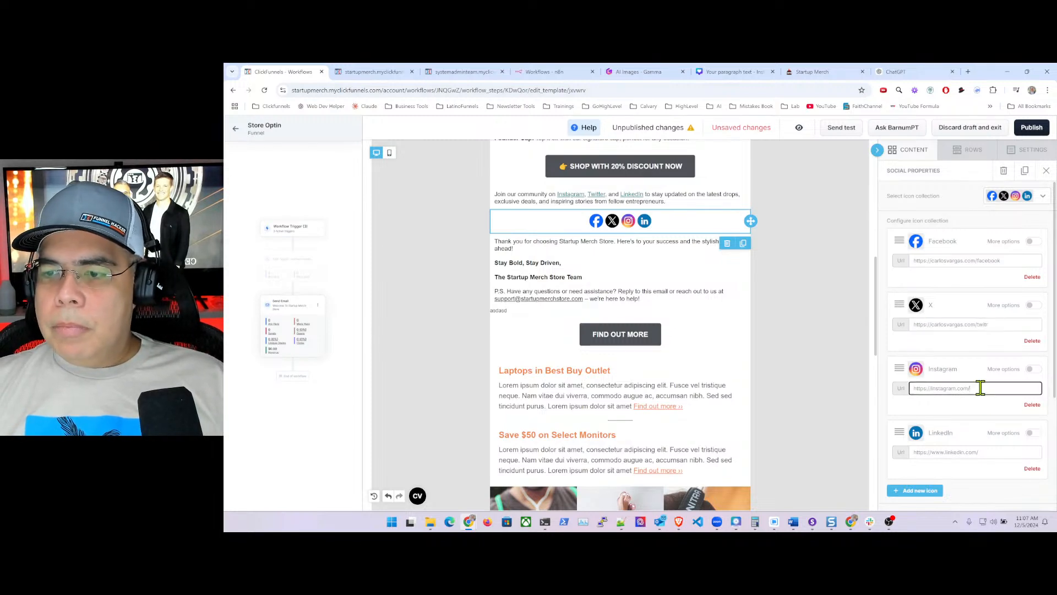
key(BackSpace)
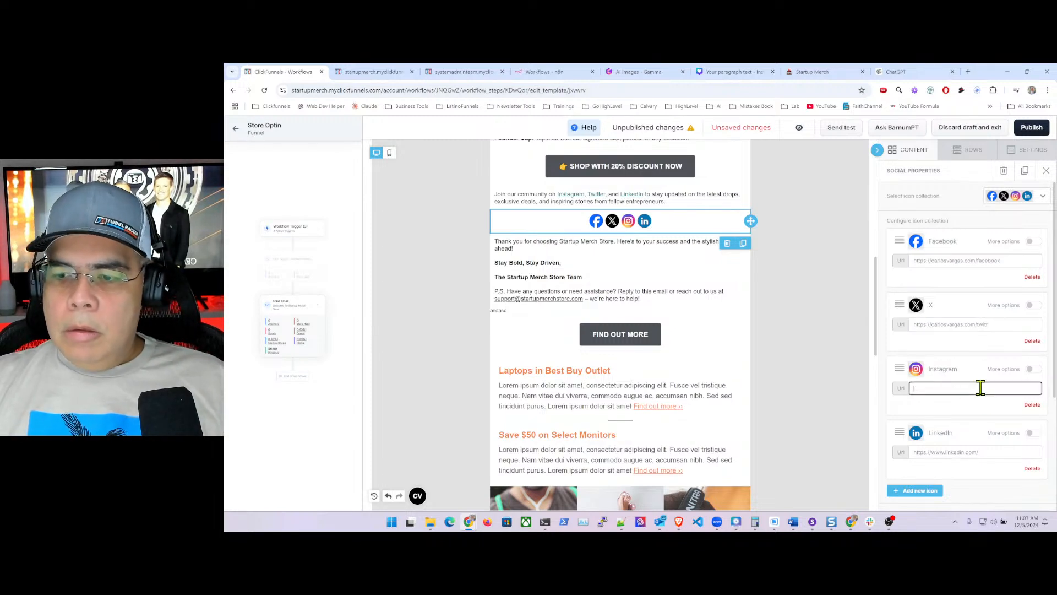
text(://)
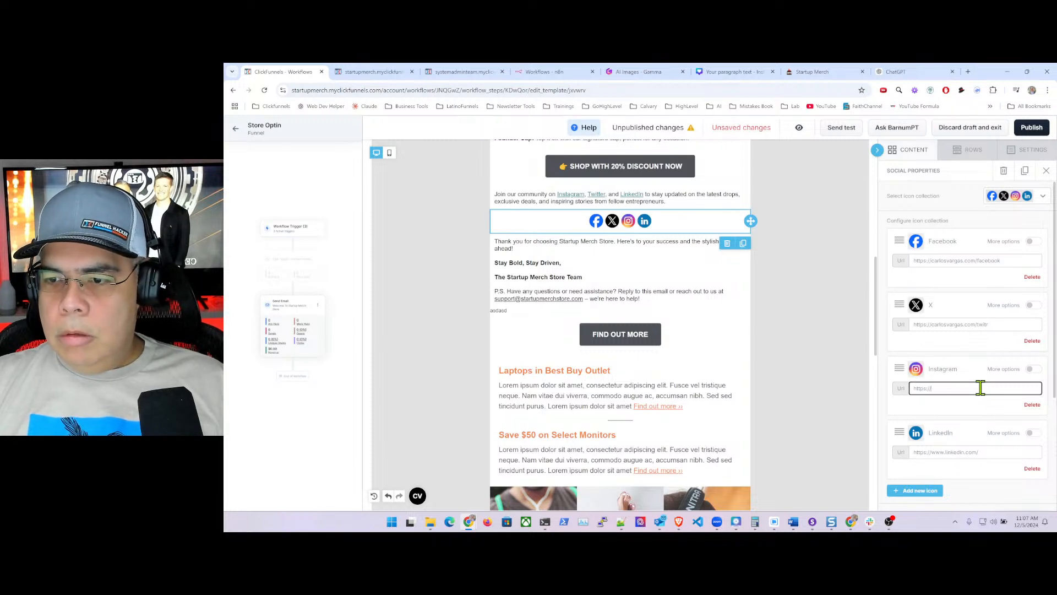
text(carlosva)
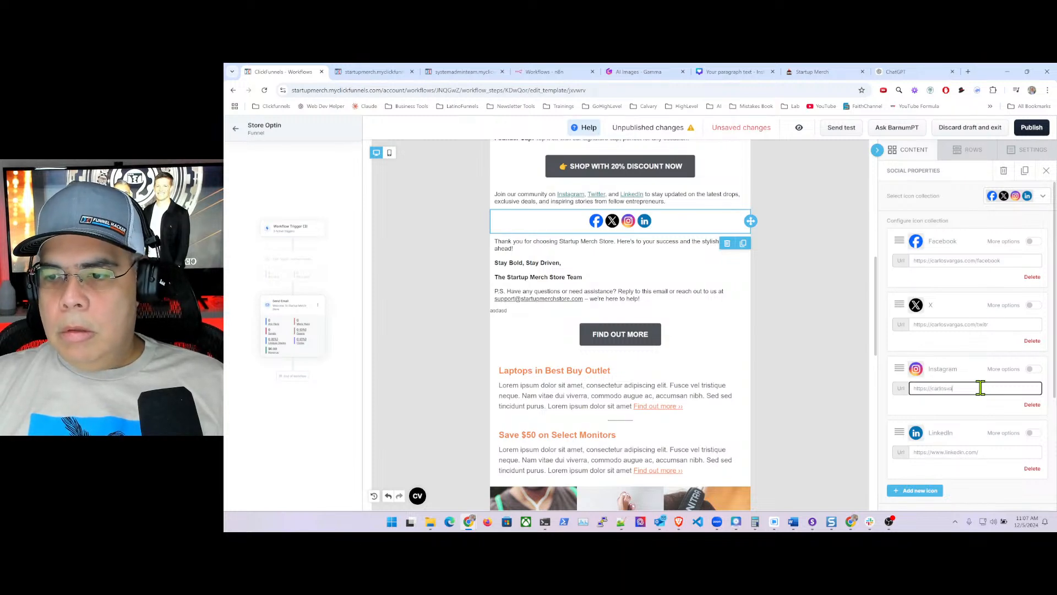
text(rga)
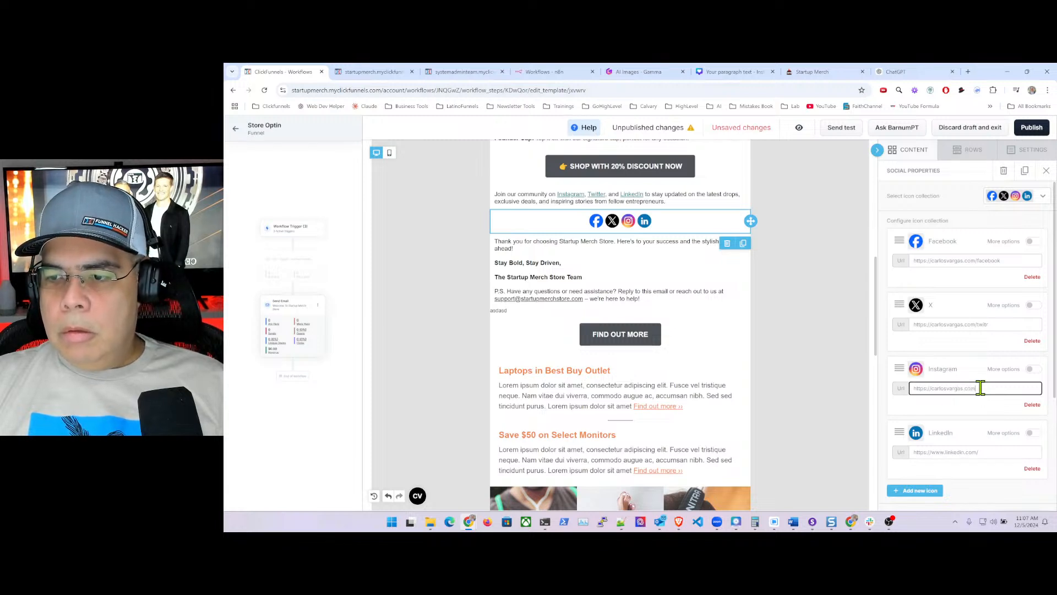
text(s.com)
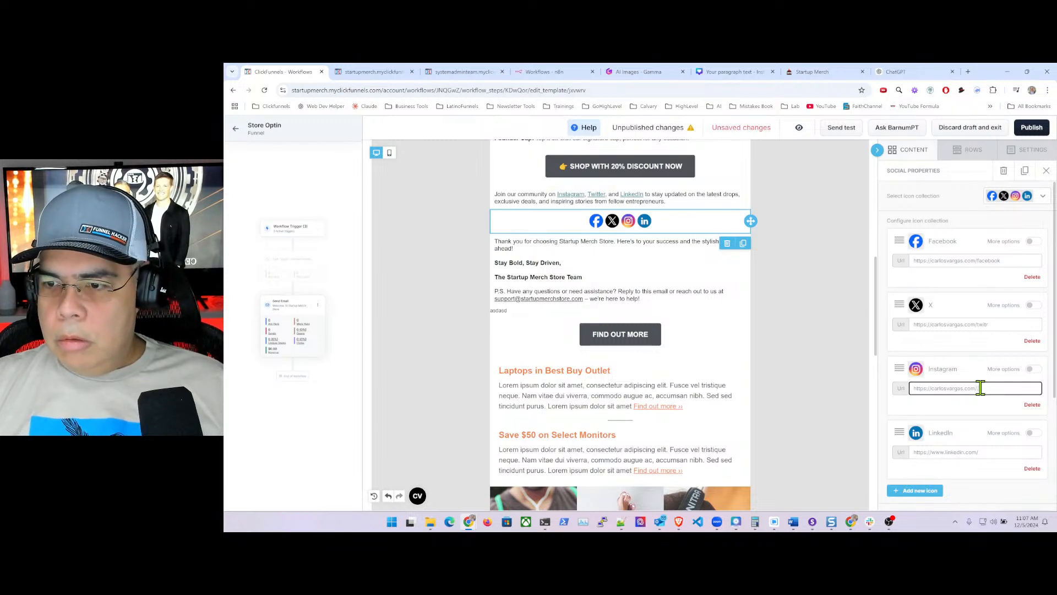
text(/)
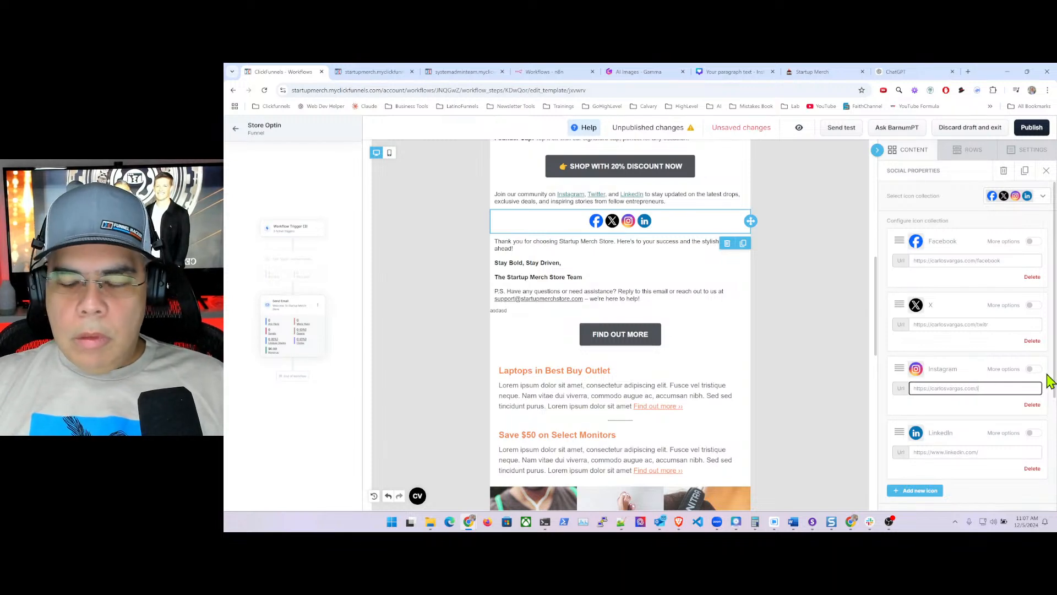
text(instagram)
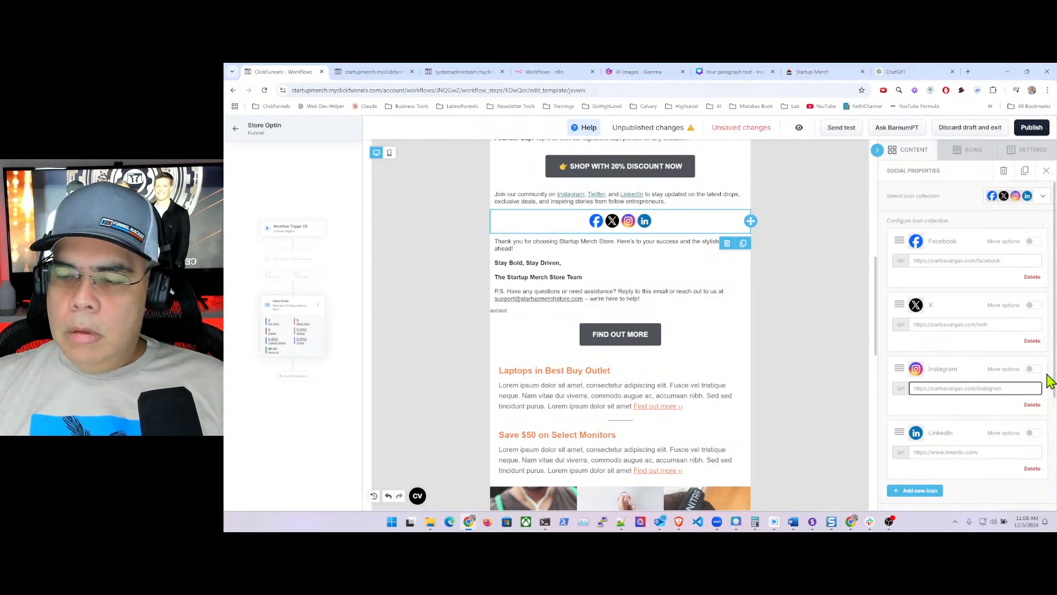
triple_click(973, 452)
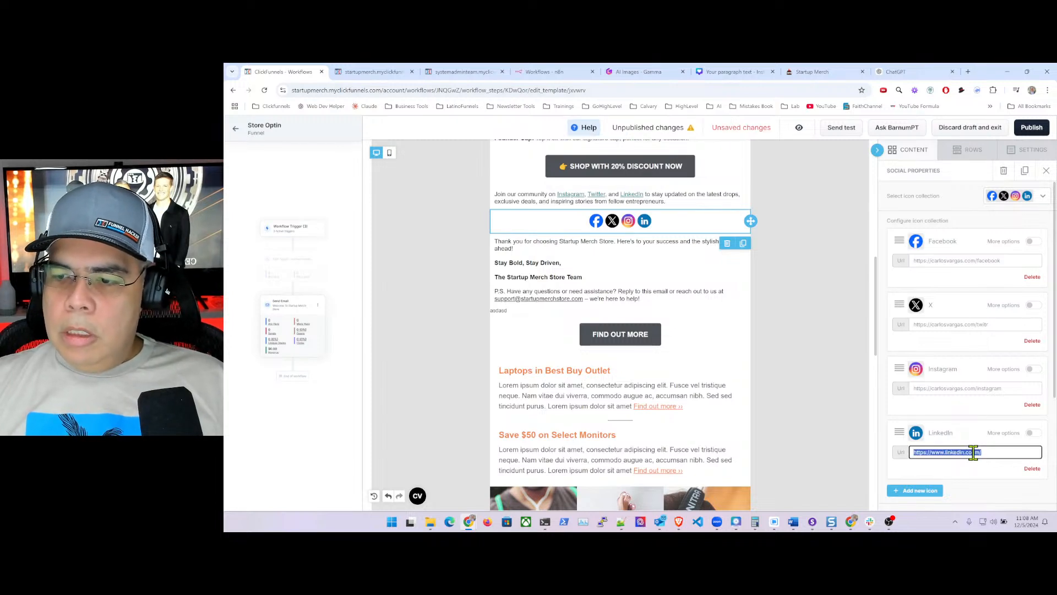
key(BackSpace)
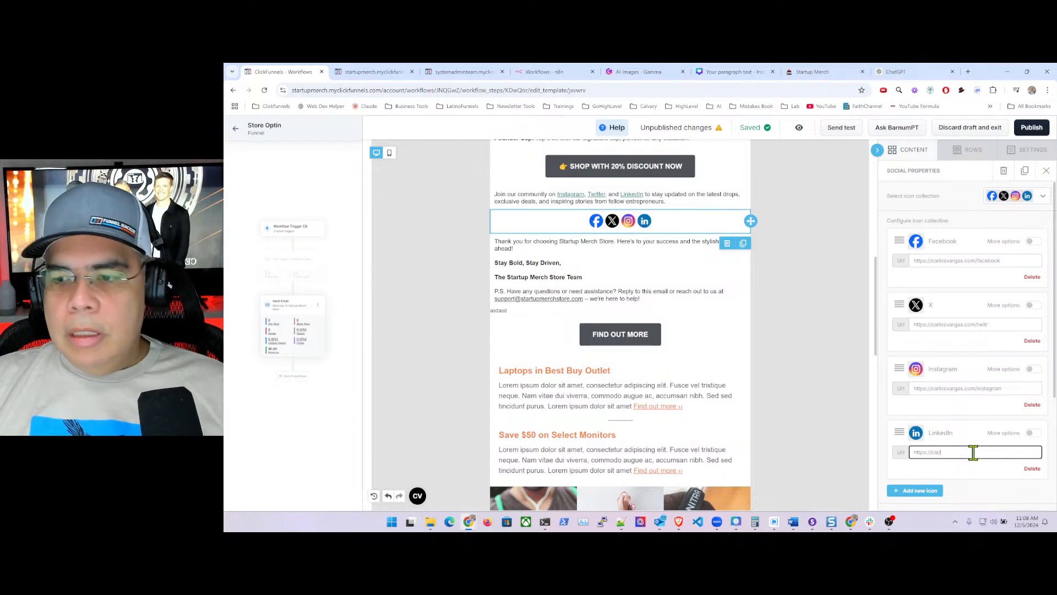
text(osvarga)
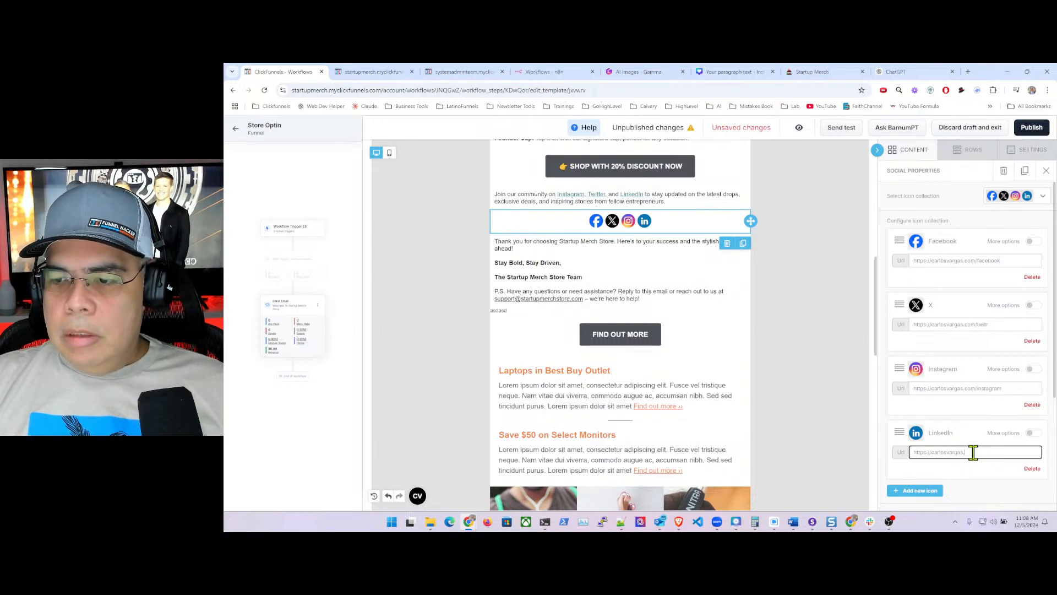
text(s.co)
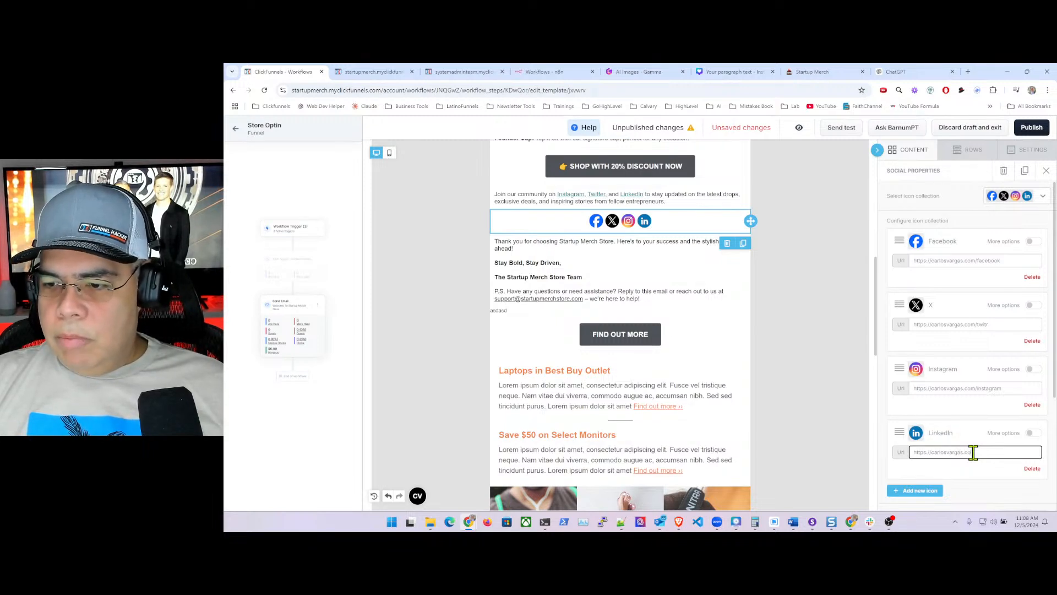
text(m)
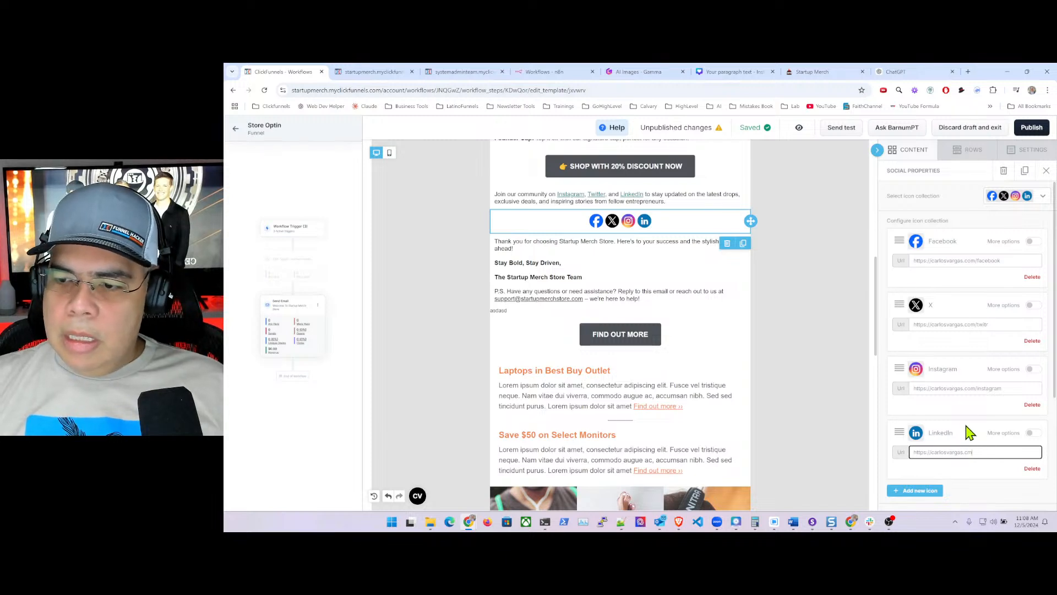
key(BackSpace)
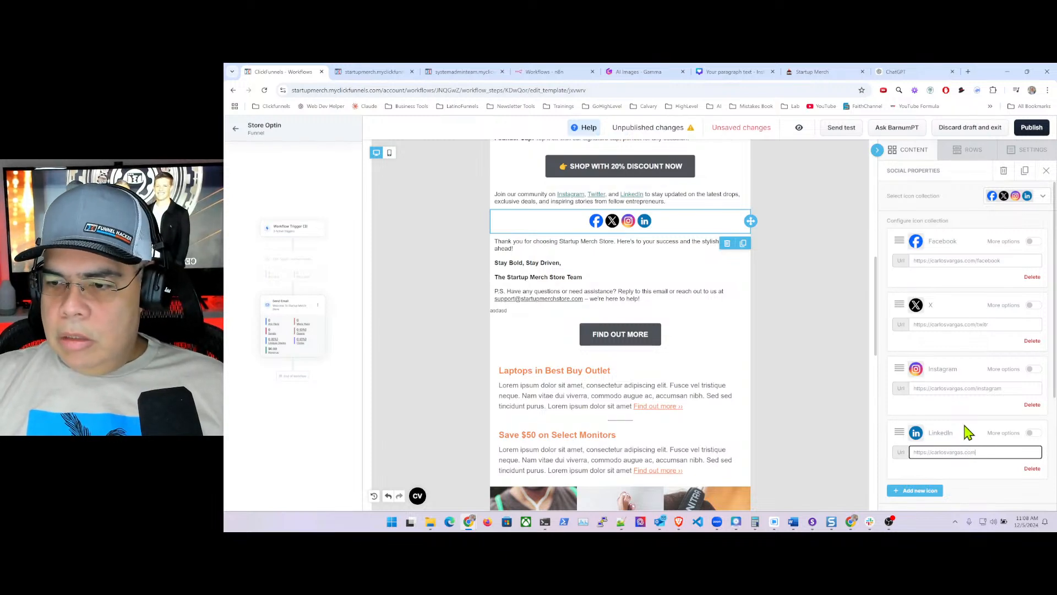
text(m/linkedin)
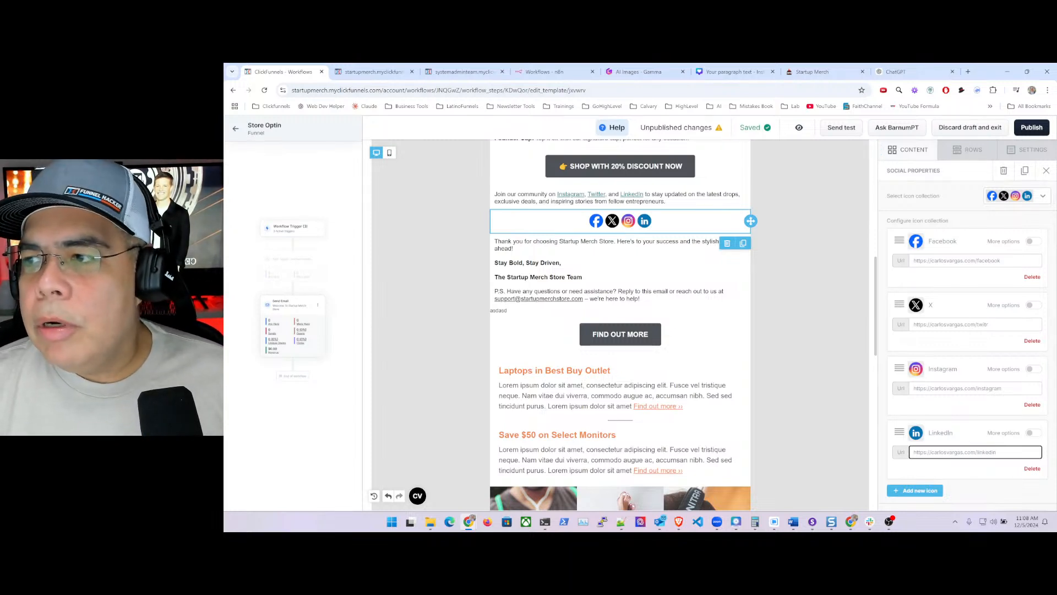
key(Tab)
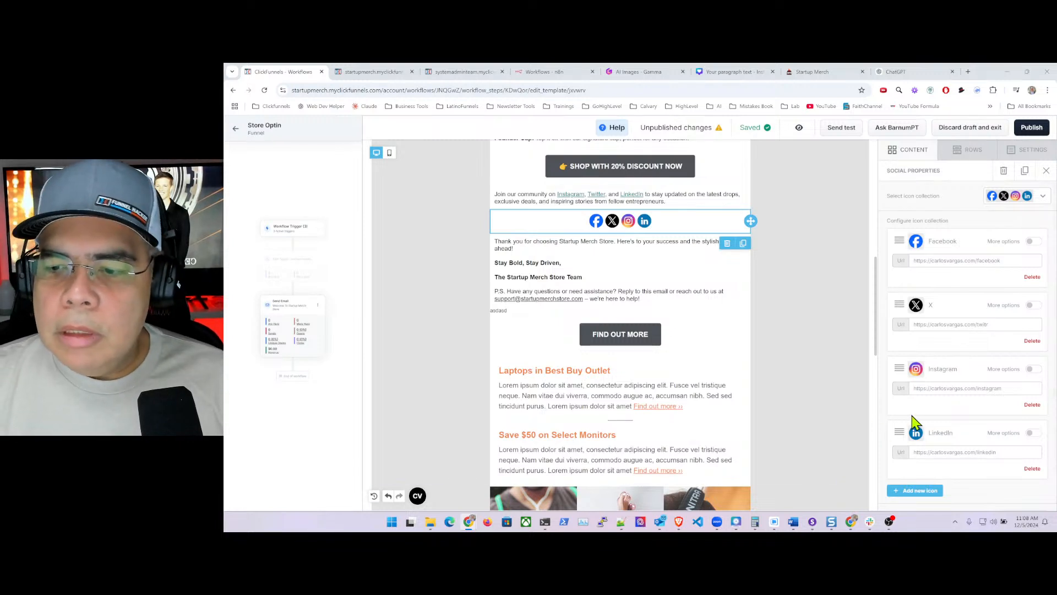
scroll(916, 424, down, 3)
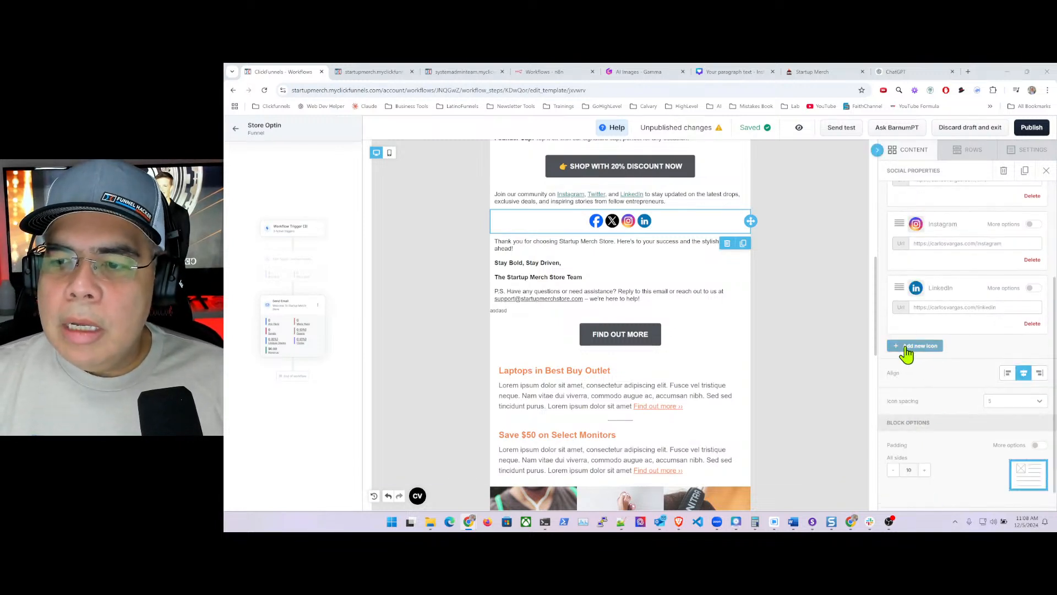
click(912, 346)
- Add a YouTube icon to the social row linked to the owner's site /youtube page
scroll(928, 388, down, 5)
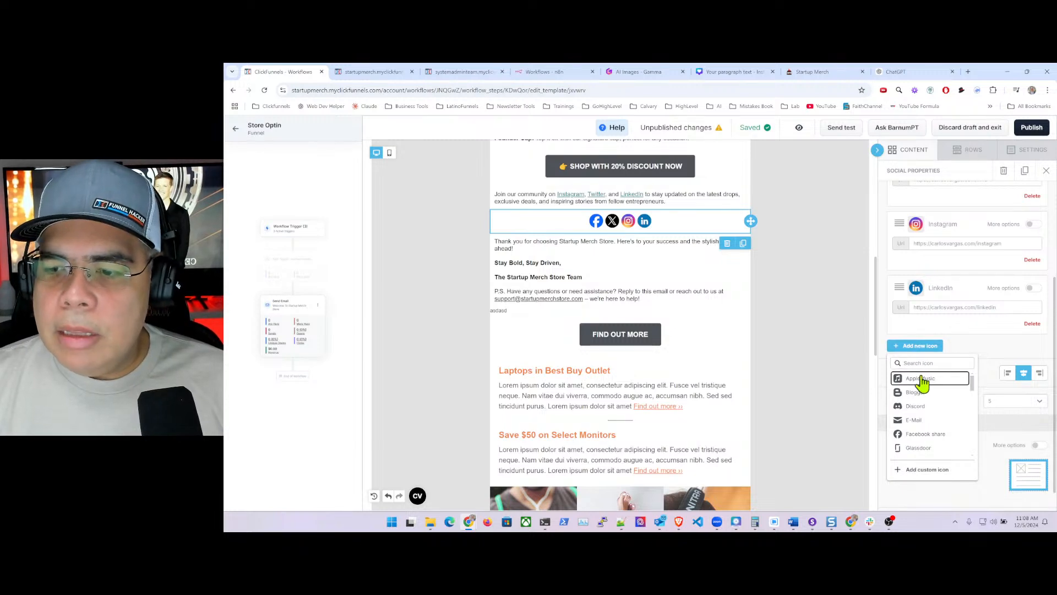
scroll(925, 405, down, 6)
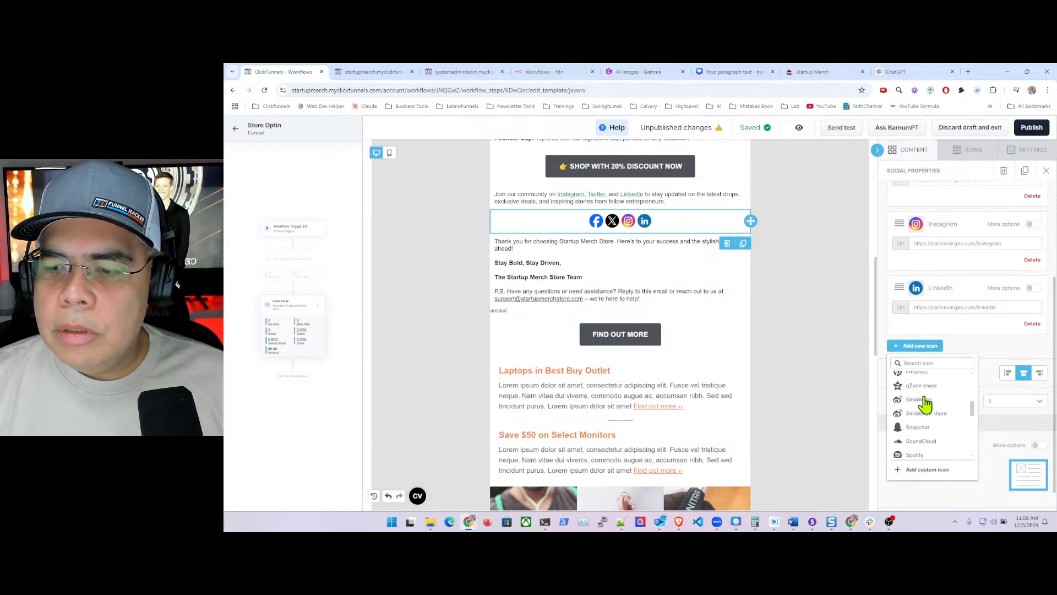
scroll(925, 405, down, 3)
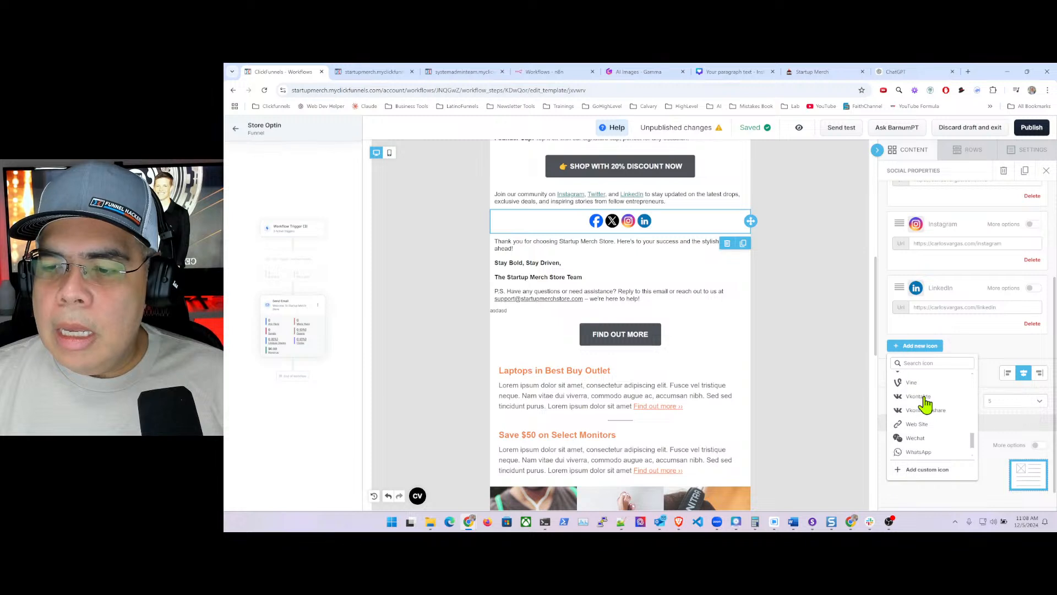
click(917, 450)
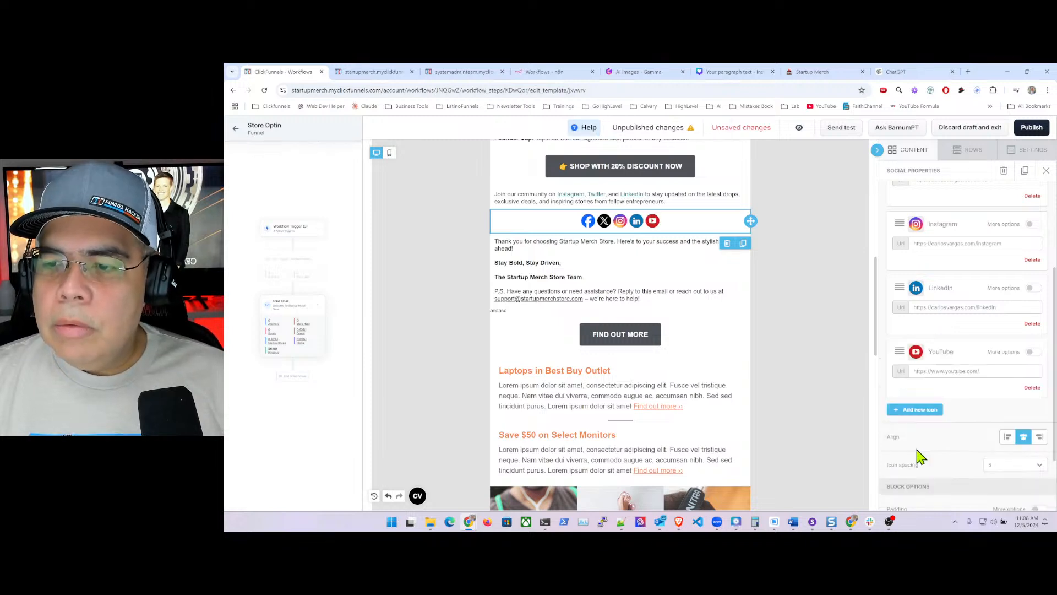
click(946, 371)
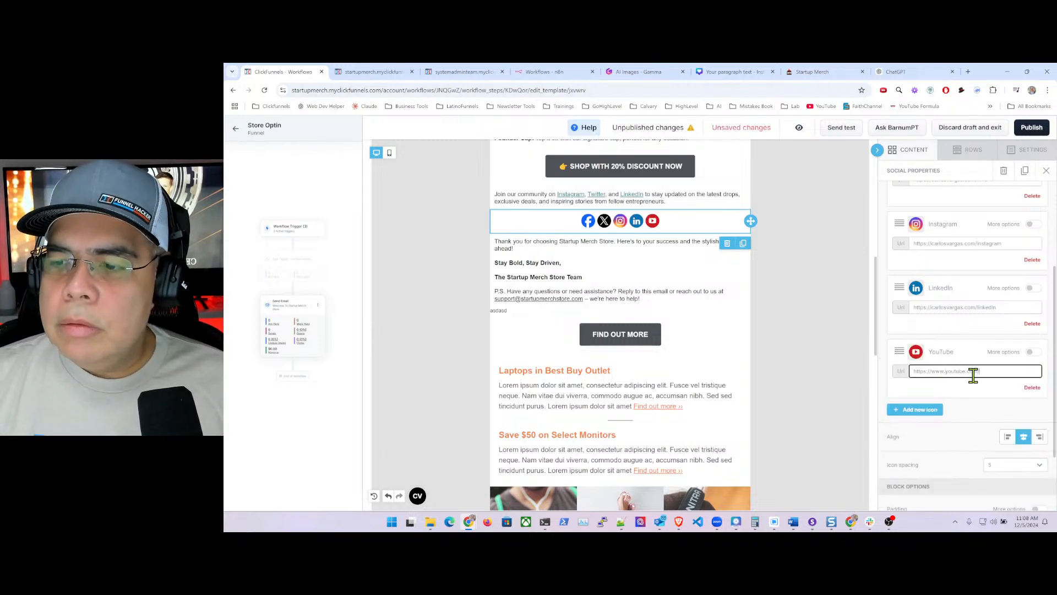
key(ctrl+a)
text(htt)
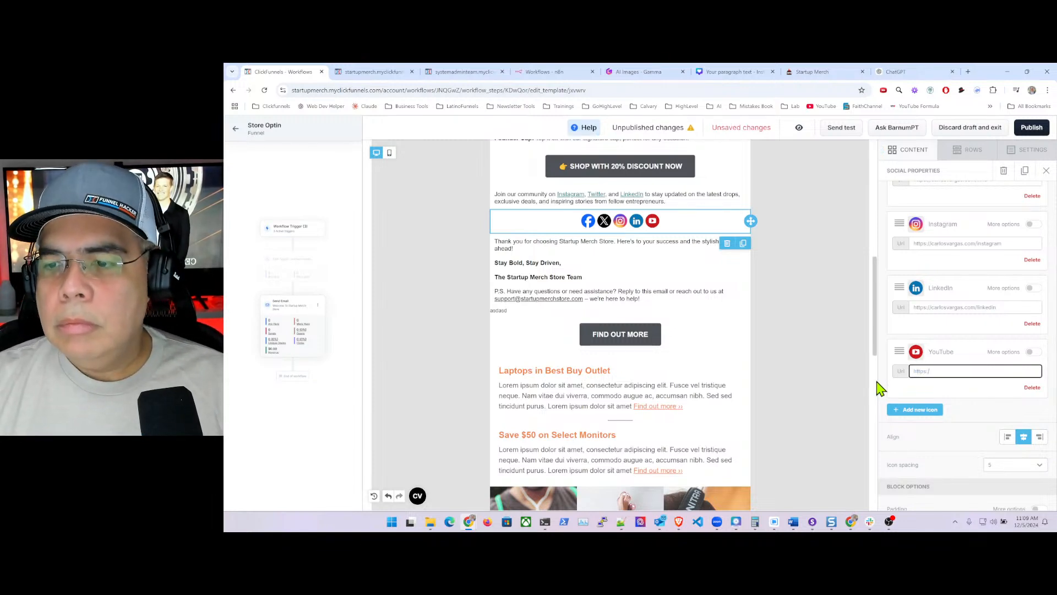
text(ps://car)
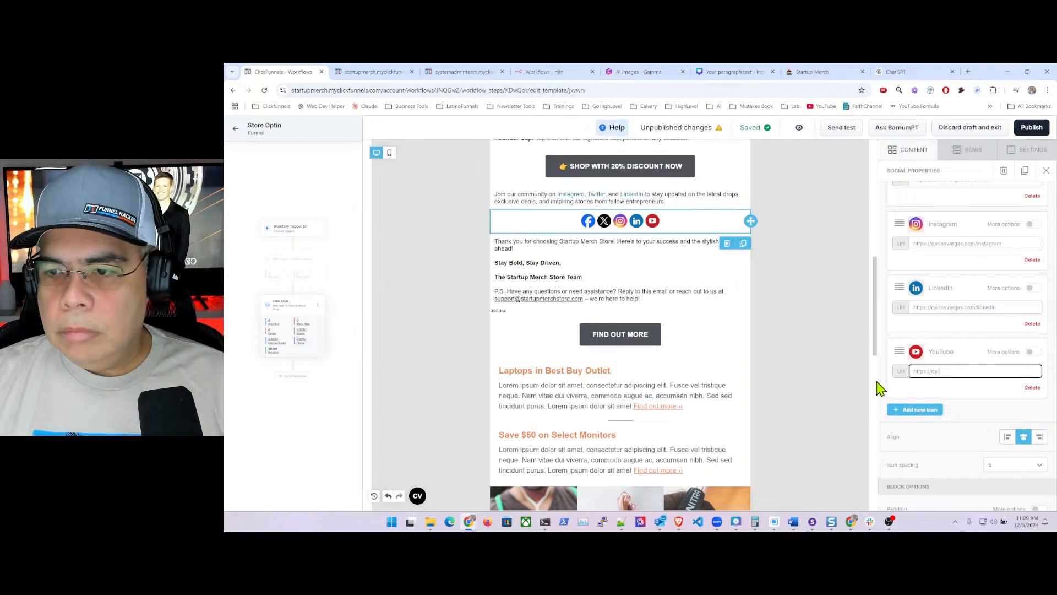
text(losvargas.co)
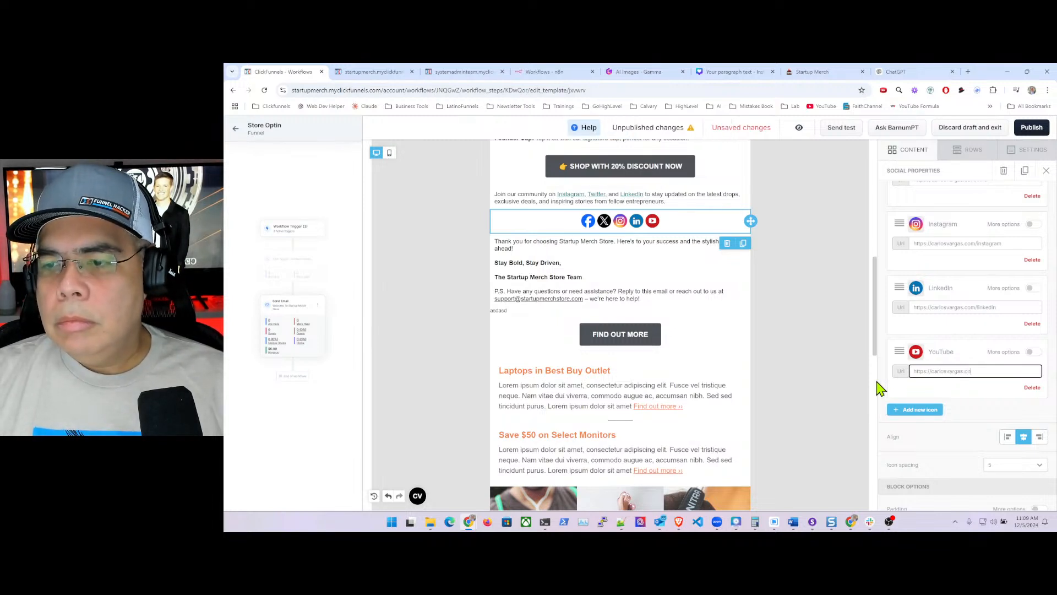
text(m/youtu)
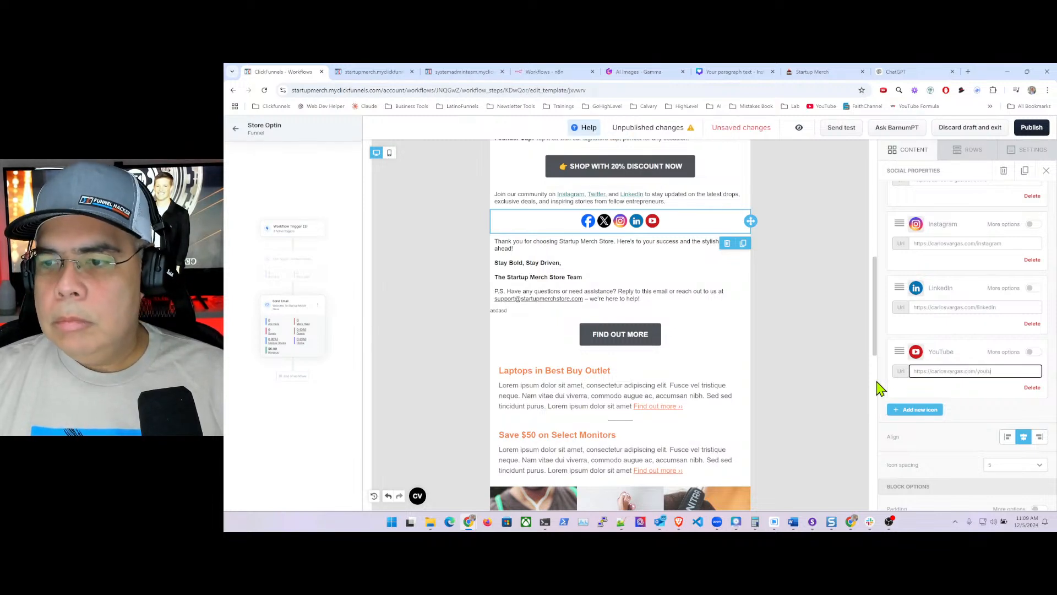
text(be)
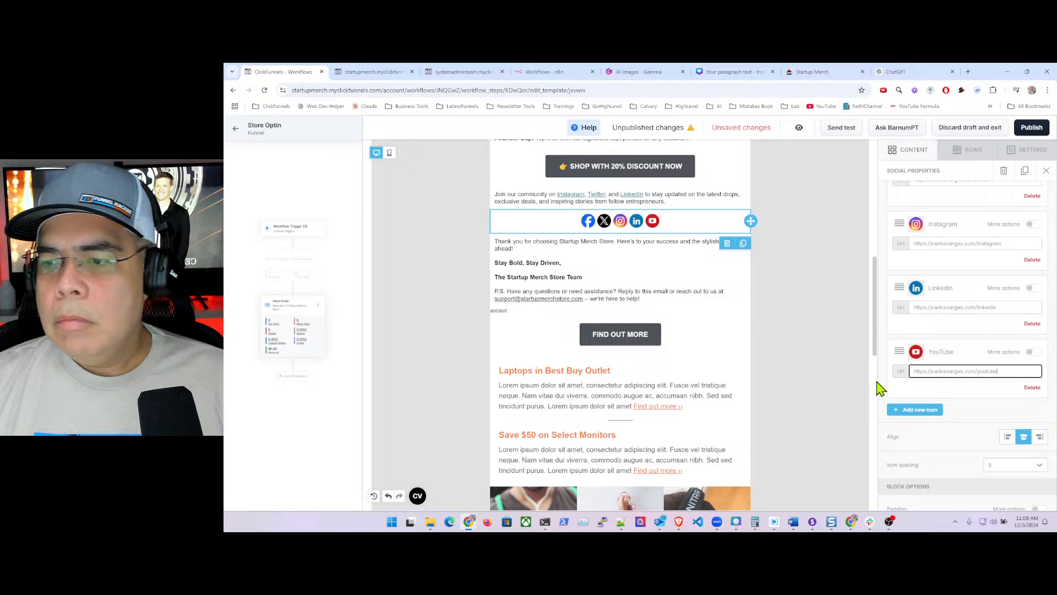
click(952, 384)
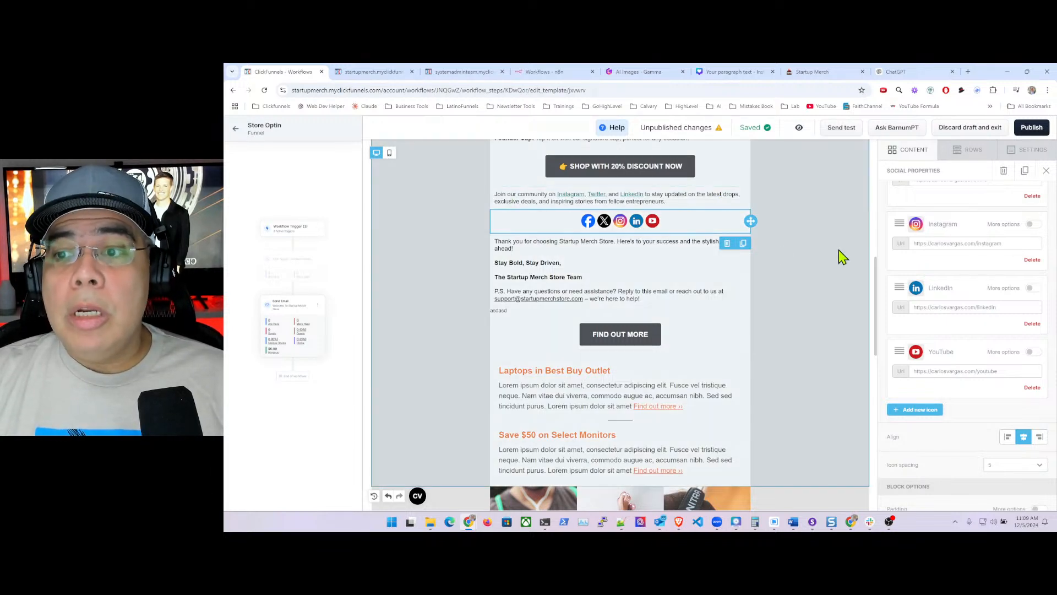
scroll(960, 344, down, 2)
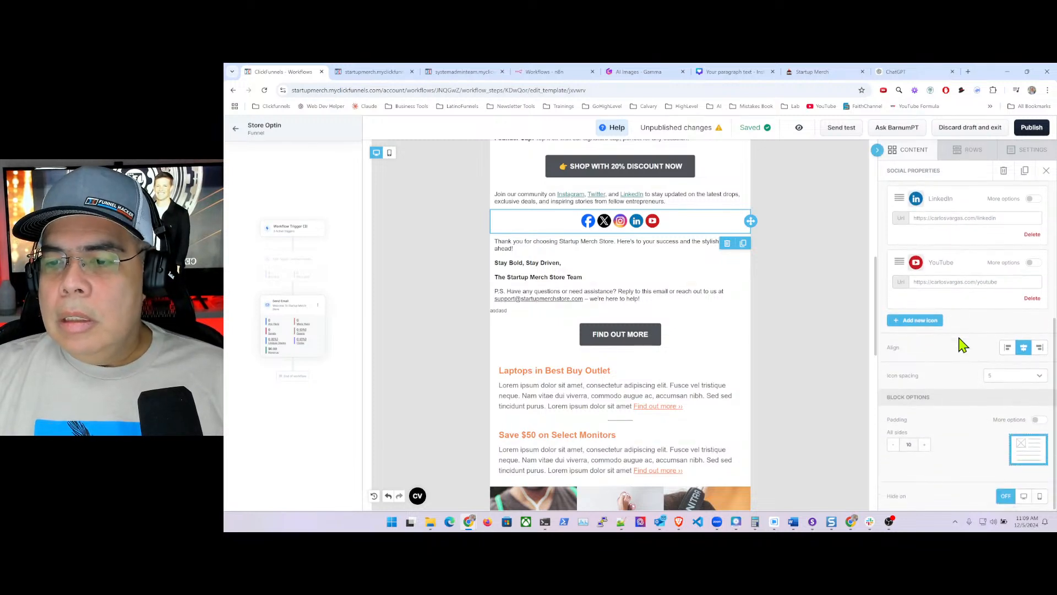
- Widen the social Icon spacing to 15 and publish the email changes
click(1039, 375)
click(1003, 414)
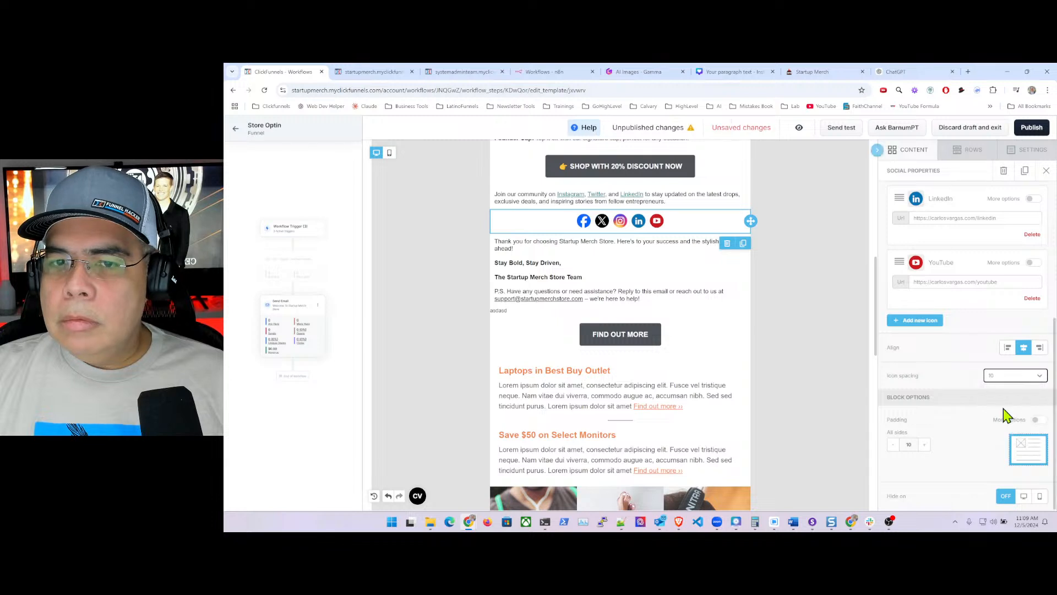
click(1039, 376)
click(1003, 427)
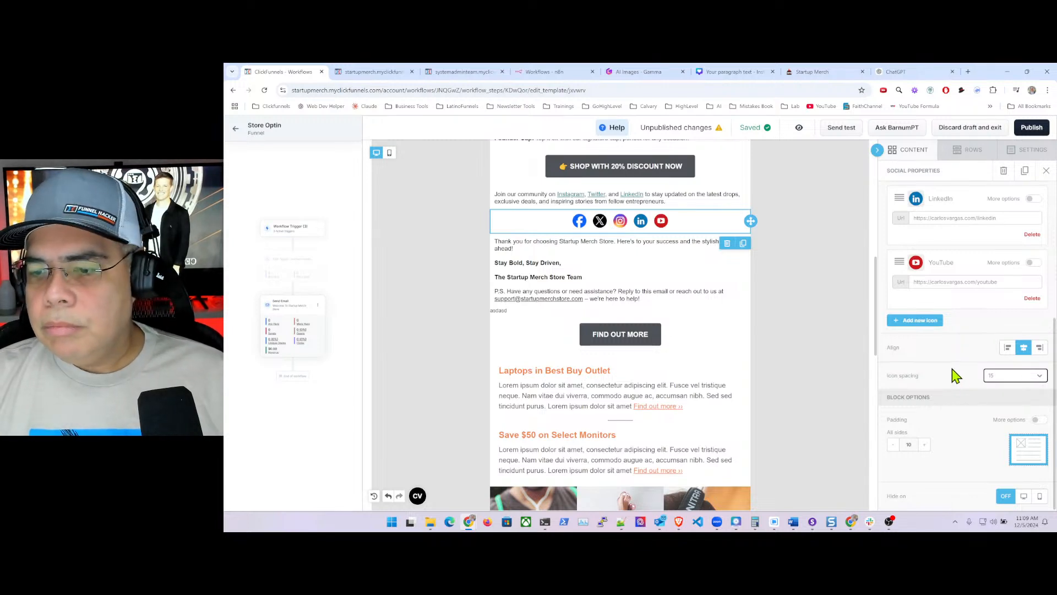
scroll(956, 374, up, 5)
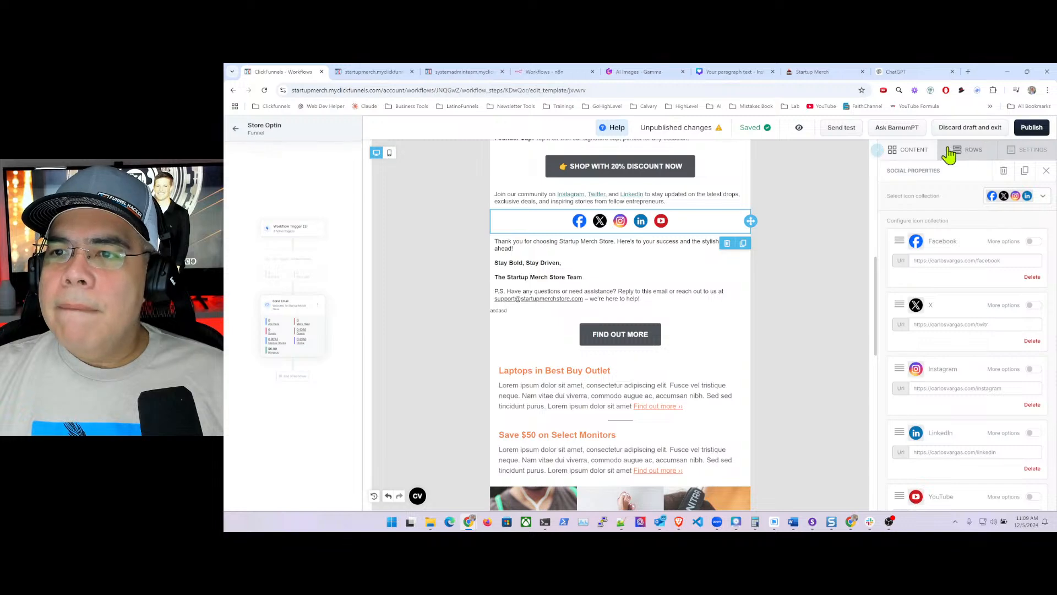
click(1031, 128)
- Delete the Find Out More button and the stray asdasd text block
scroll(655, 281, down, 10)
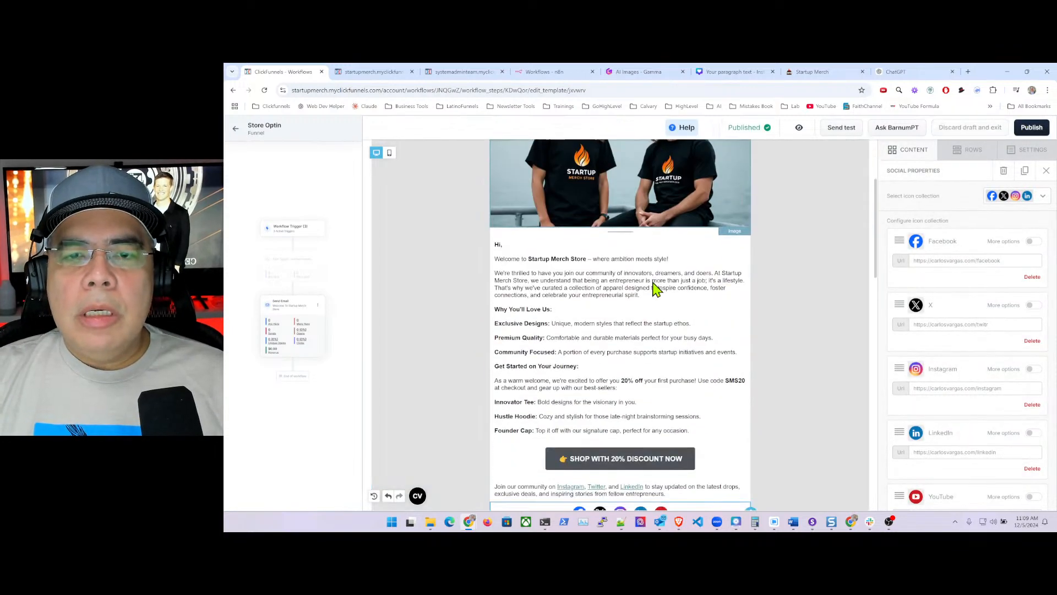
scroll(655, 281, down, 3)
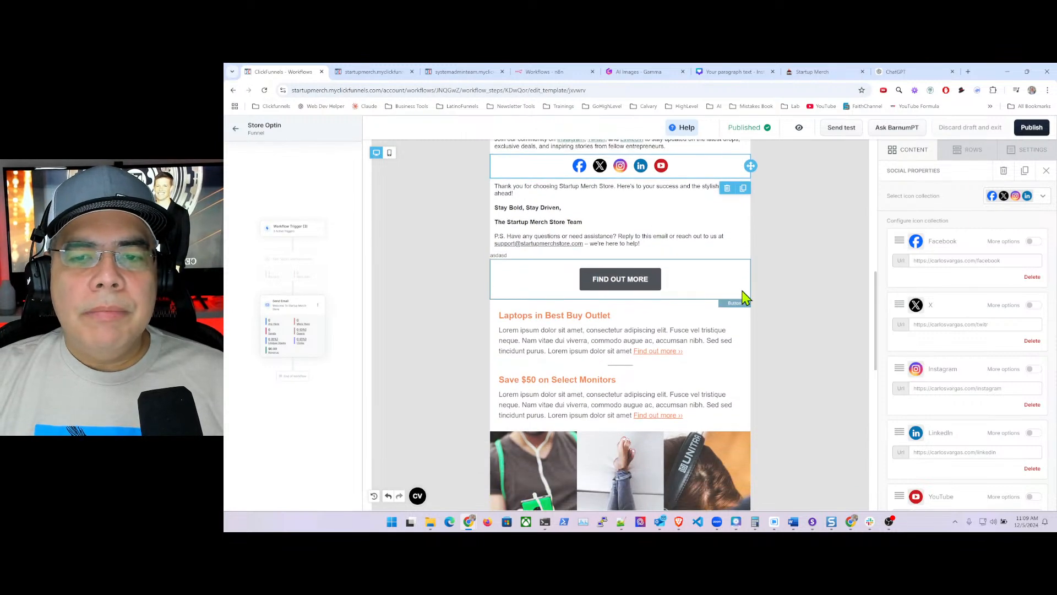
click(719, 287)
click(728, 310)
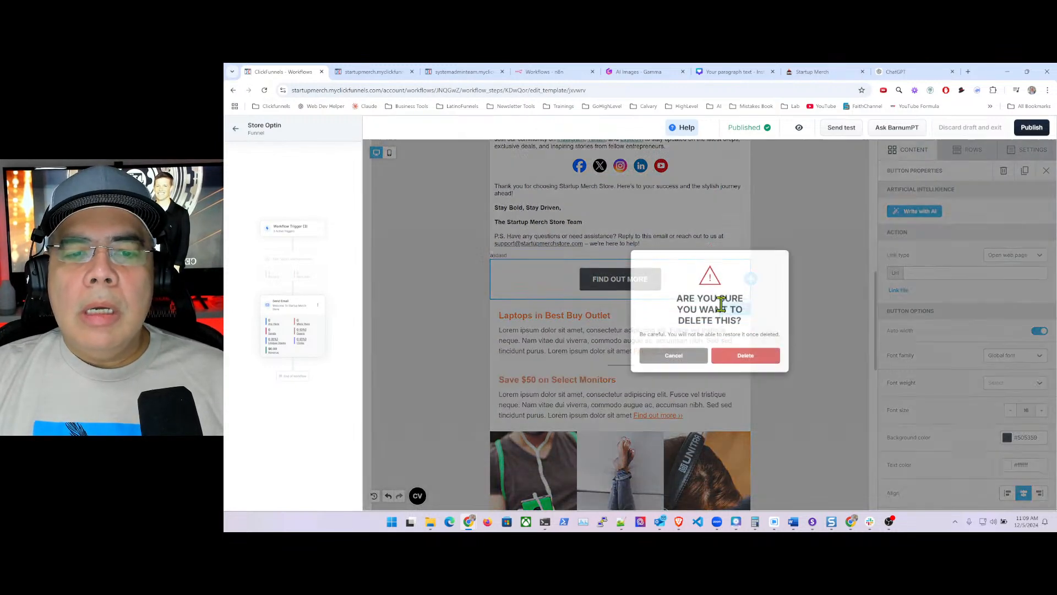
click(744, 370)
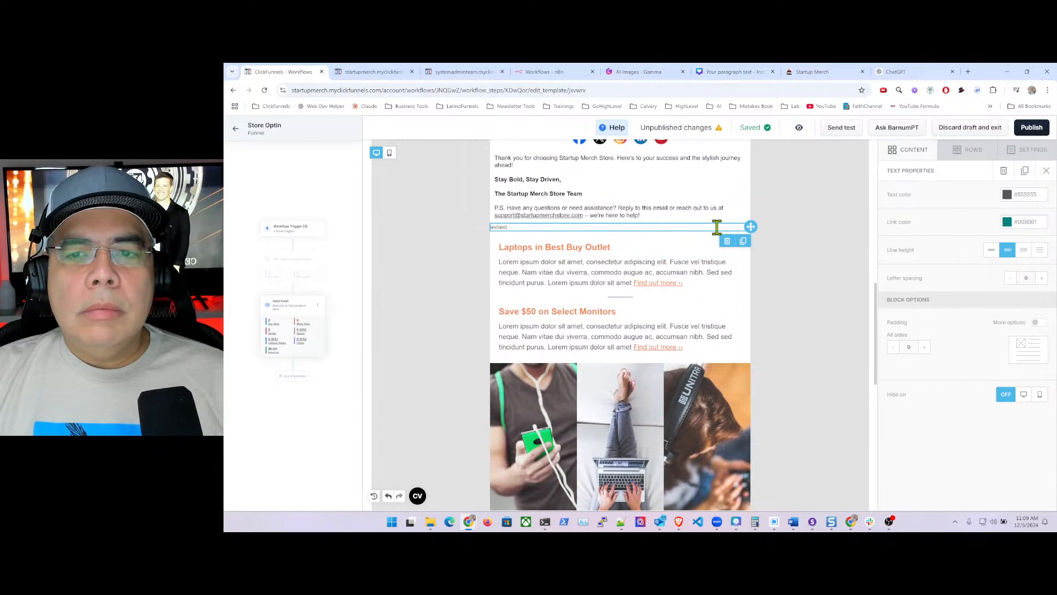
click(721, 227)
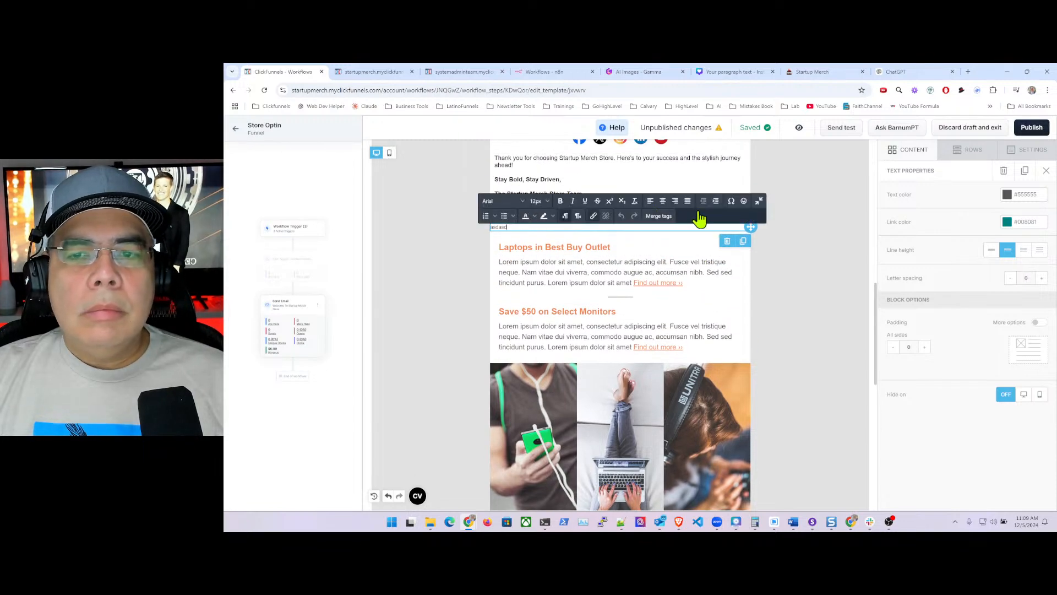
click(727, 240)
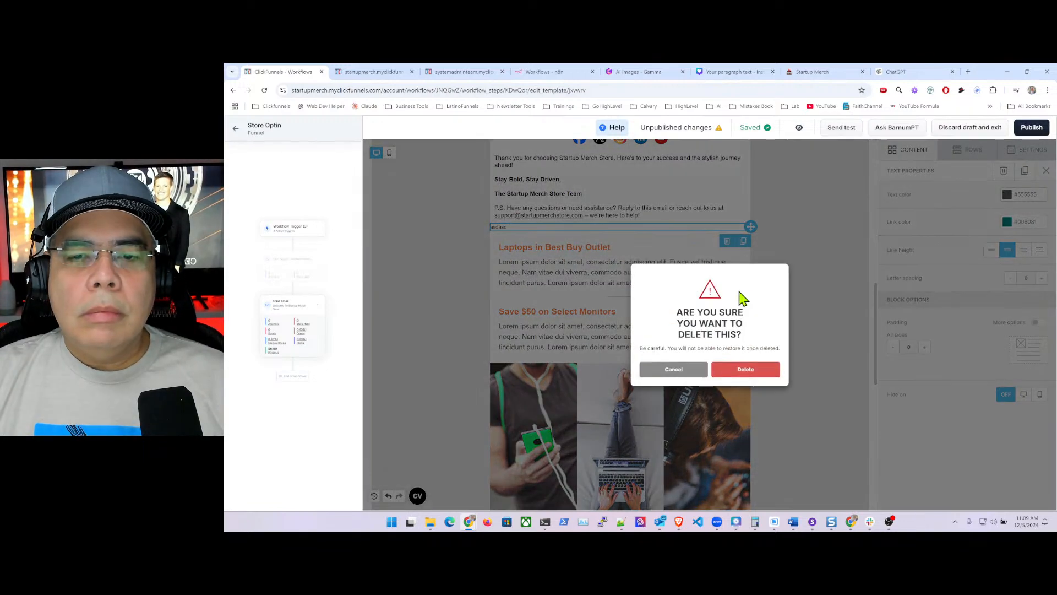
click(745, 367)
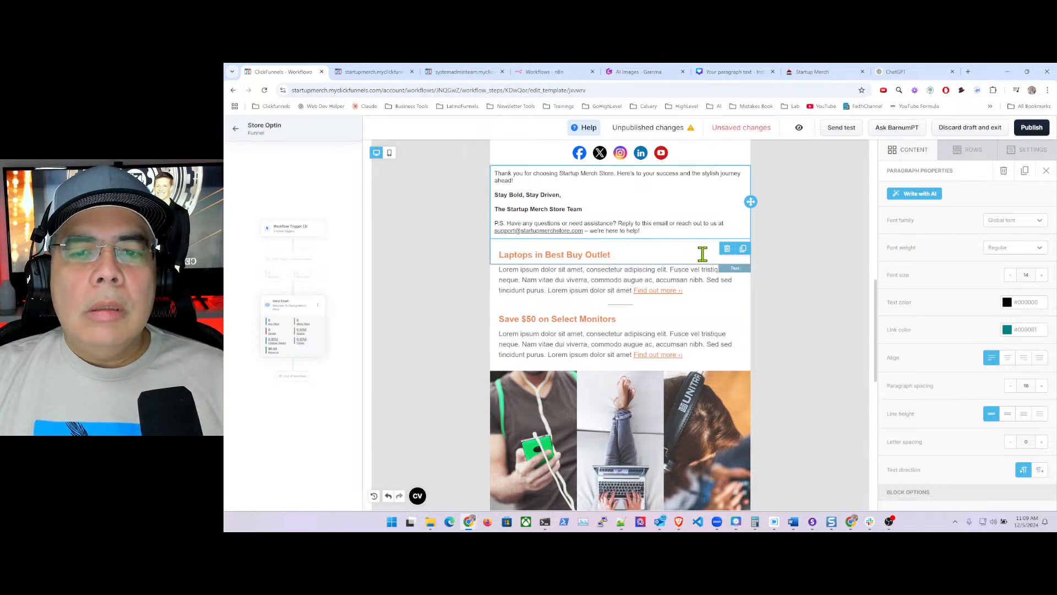
- Delete the Laptops in Best Buy Outlet heading and the Lorem ipsum paragraph beneath it
click(711, 253)
click(797, 267)
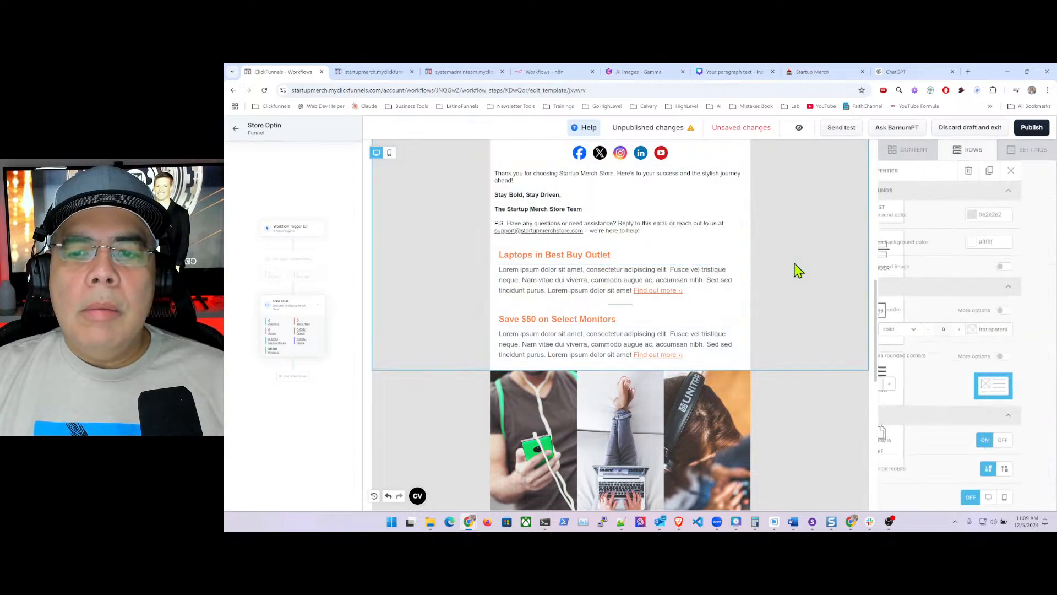
click(724, 253)
click(727, 281)
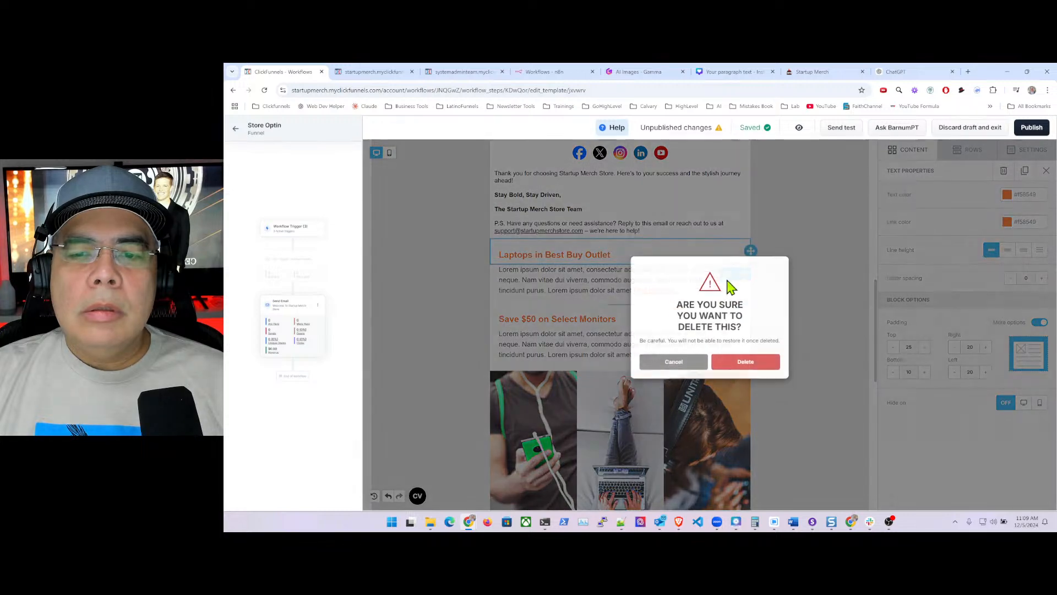
click(716, 373)
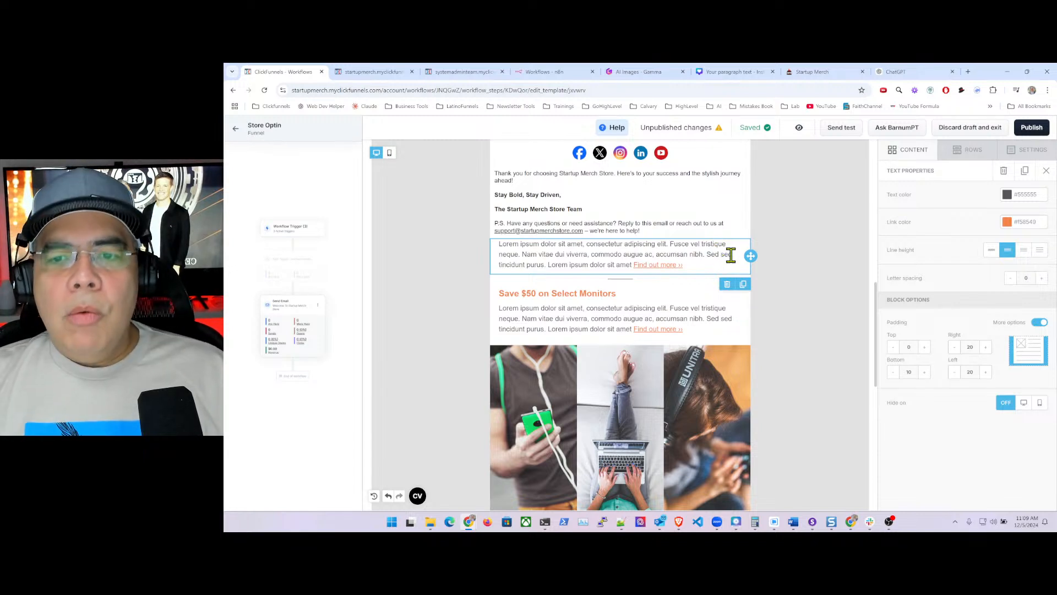
click(727, 287)
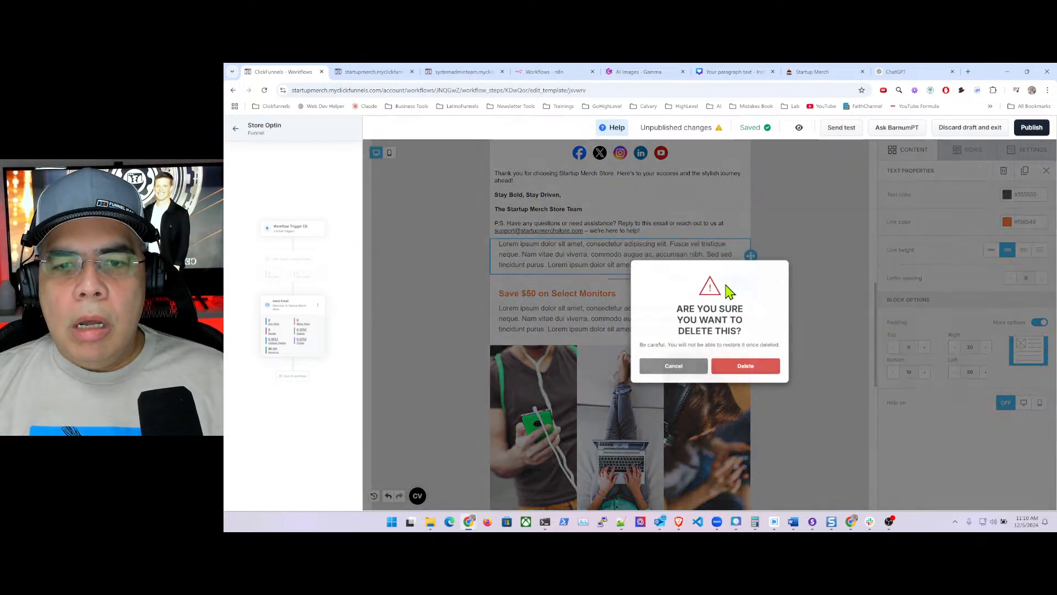
click(758, 372)
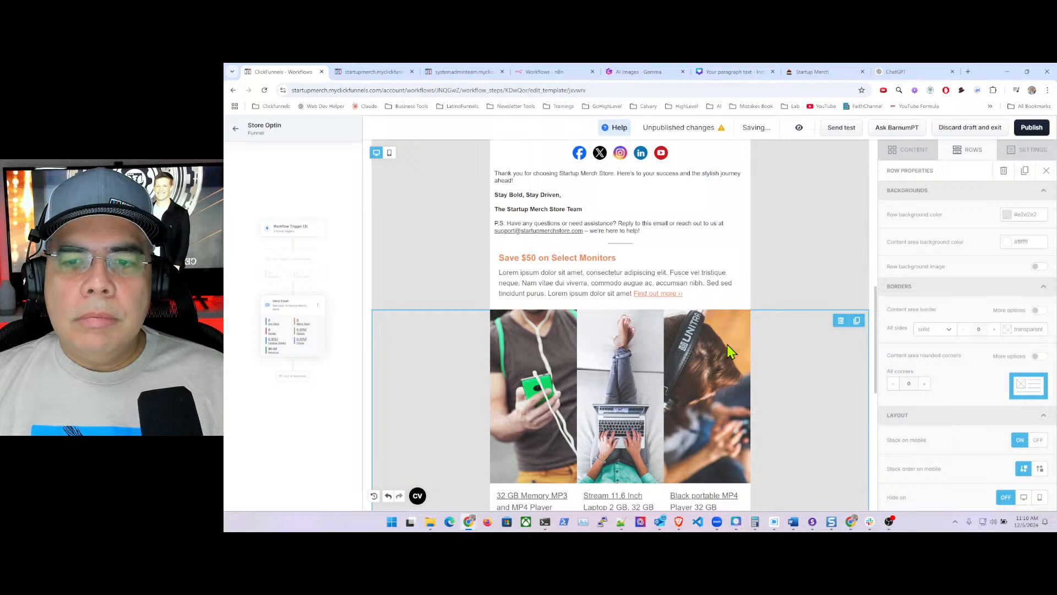
- Delete the 'Save $50 on Select Monitors' heading
click(716, 284)
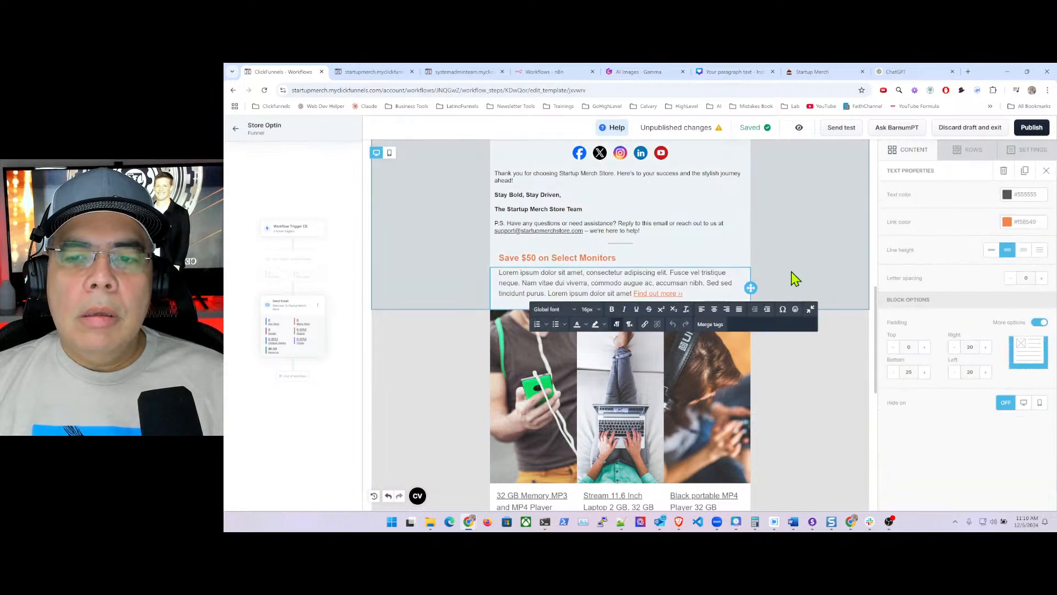
click(791, 272)
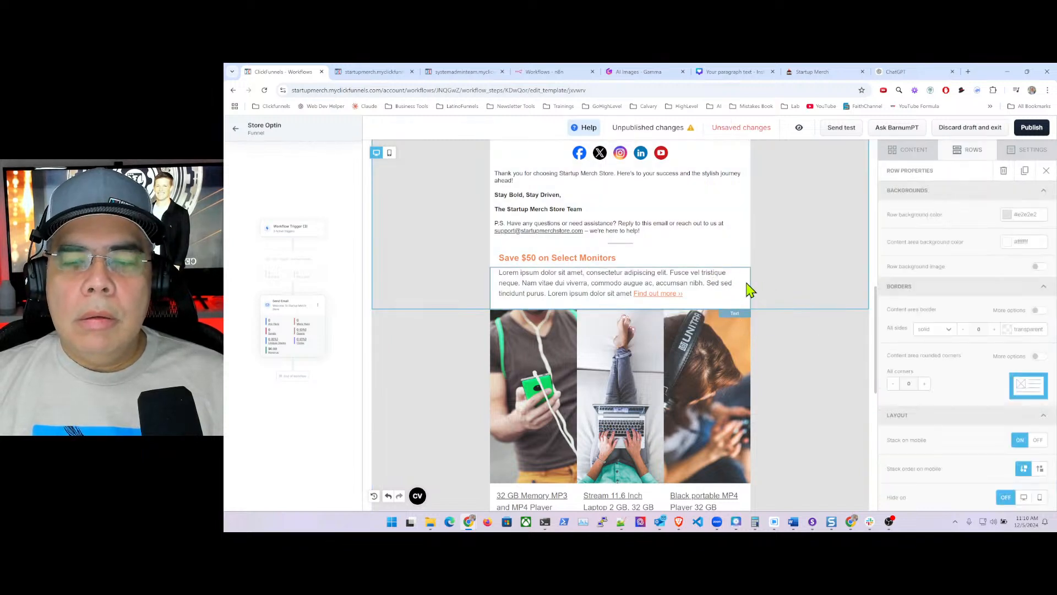
click(750, 266)
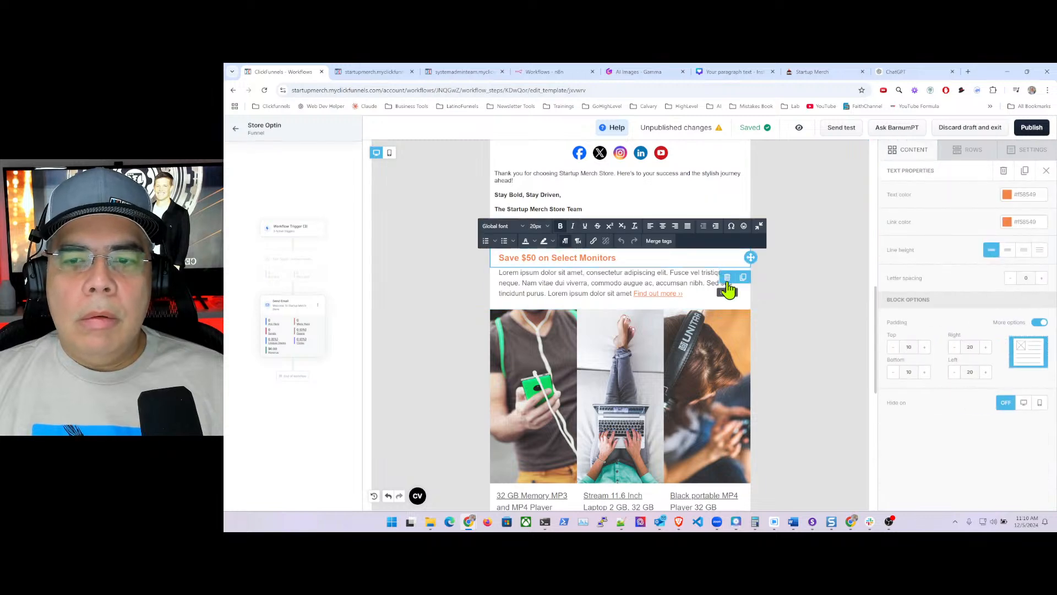
click(727, 278)
click(751, 370)
- Delete the remaining Lorem ipsum paragraph
scroll(760, 378, down, 1)
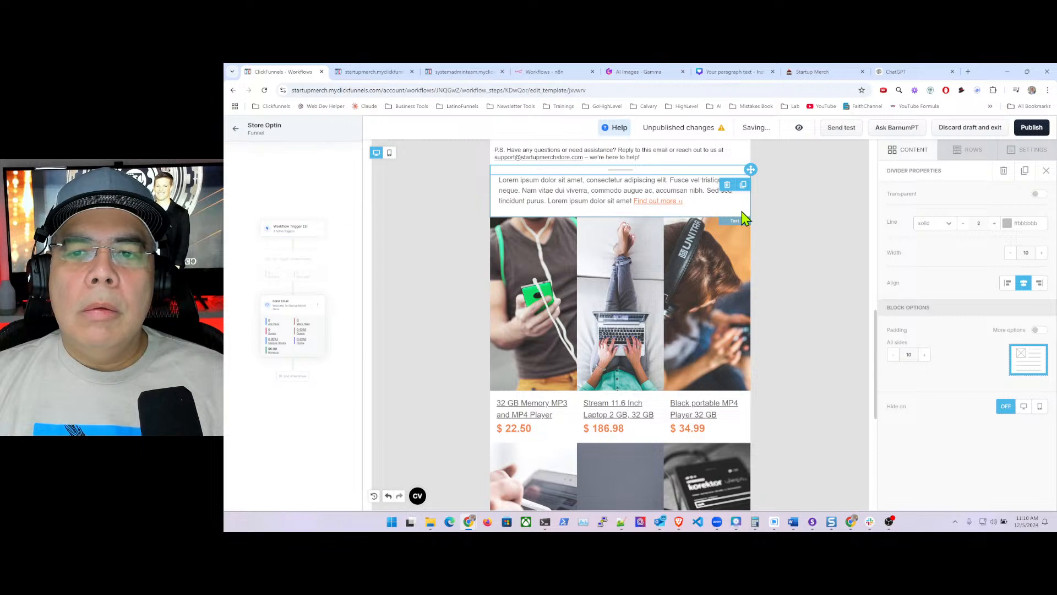
click(742, 212)
click(726, 226)
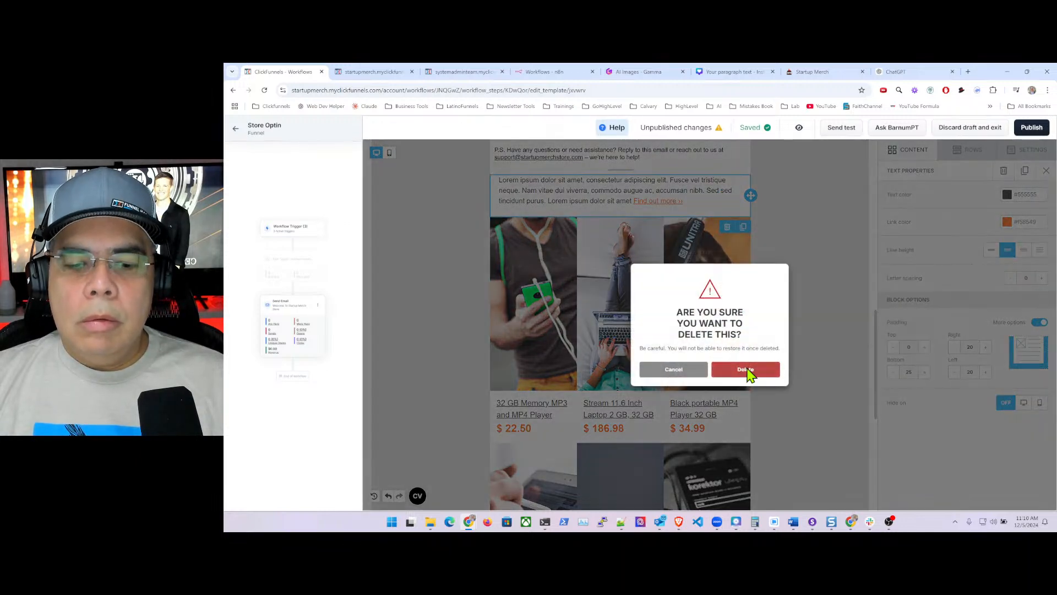
click(745, 370)
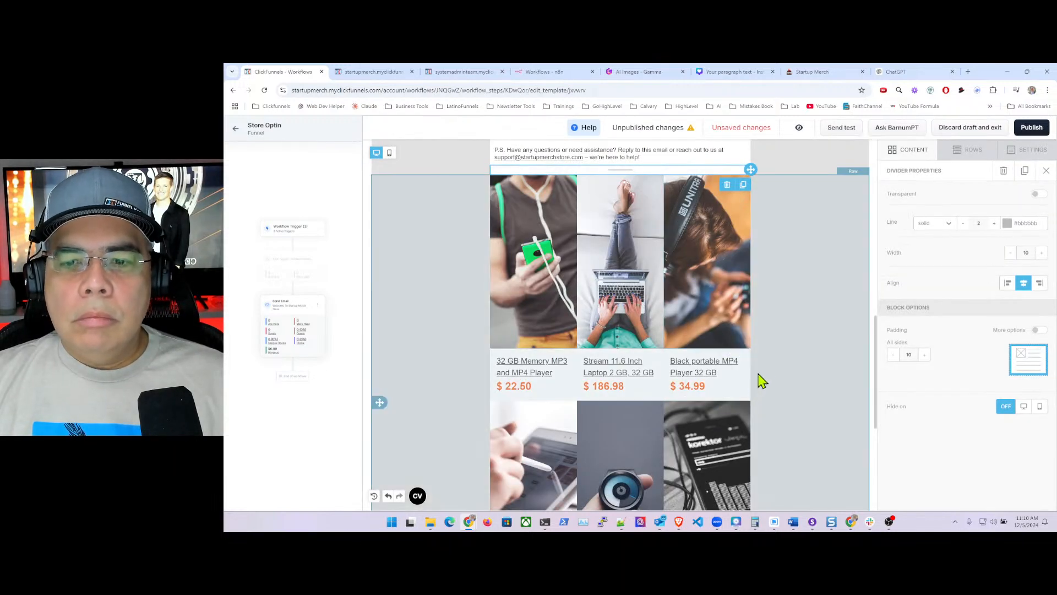
- Delete the row holding the product image grid
scroll(782, 361, down, 2)
scroll(785, 359, down, 3)
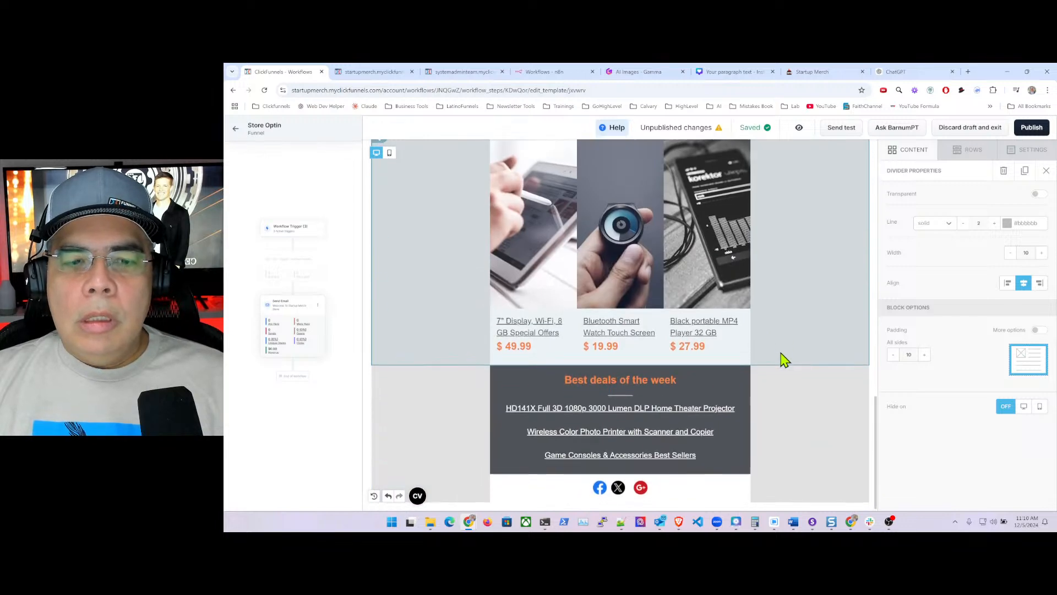
scroll(784, 359, up, 6)
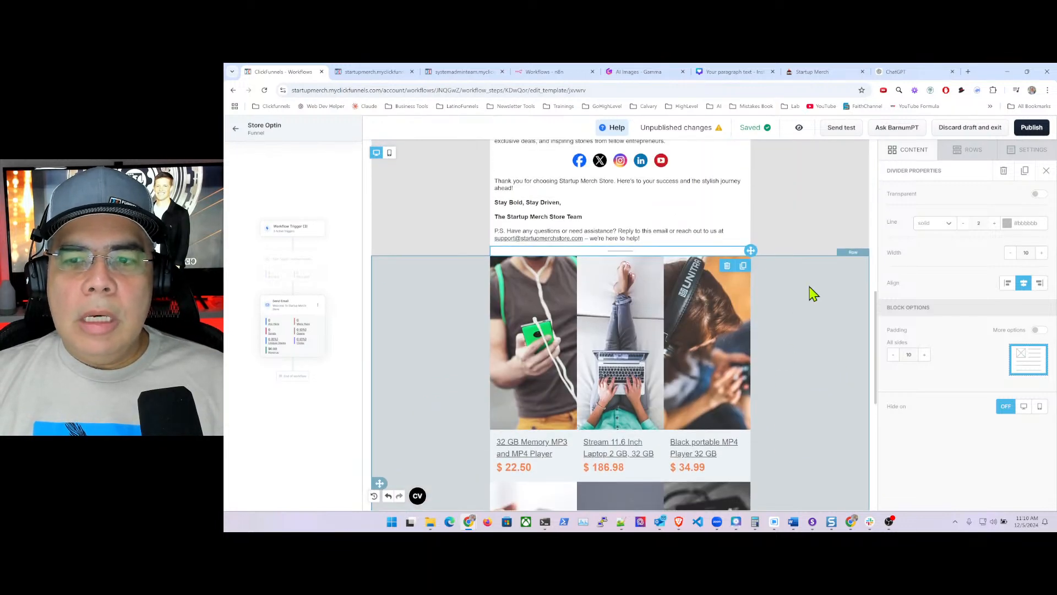
scroll(815, 286, down, 4)
click(817, 283)
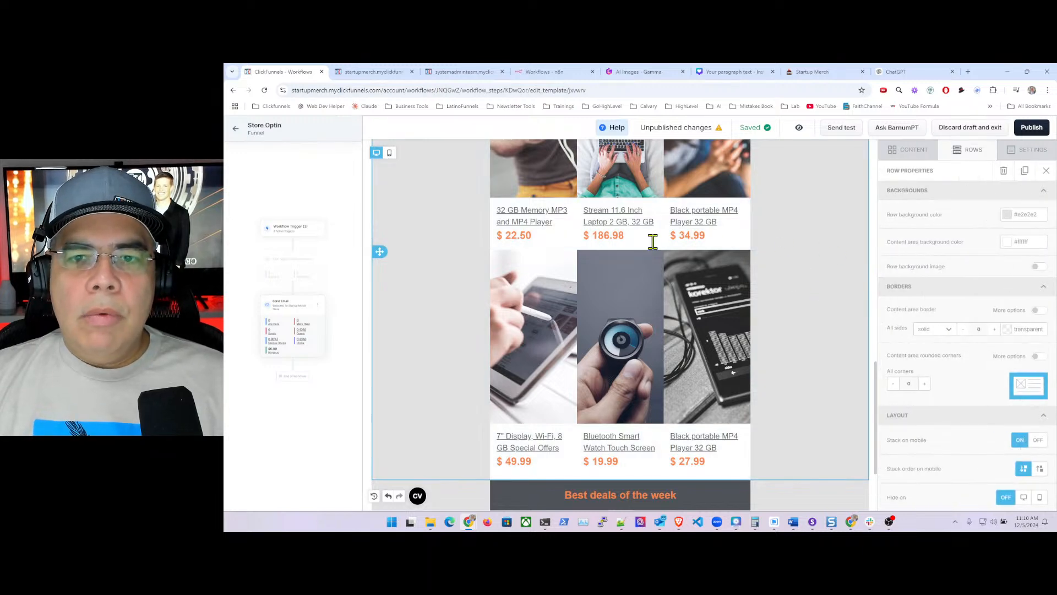
click(1003, 170)
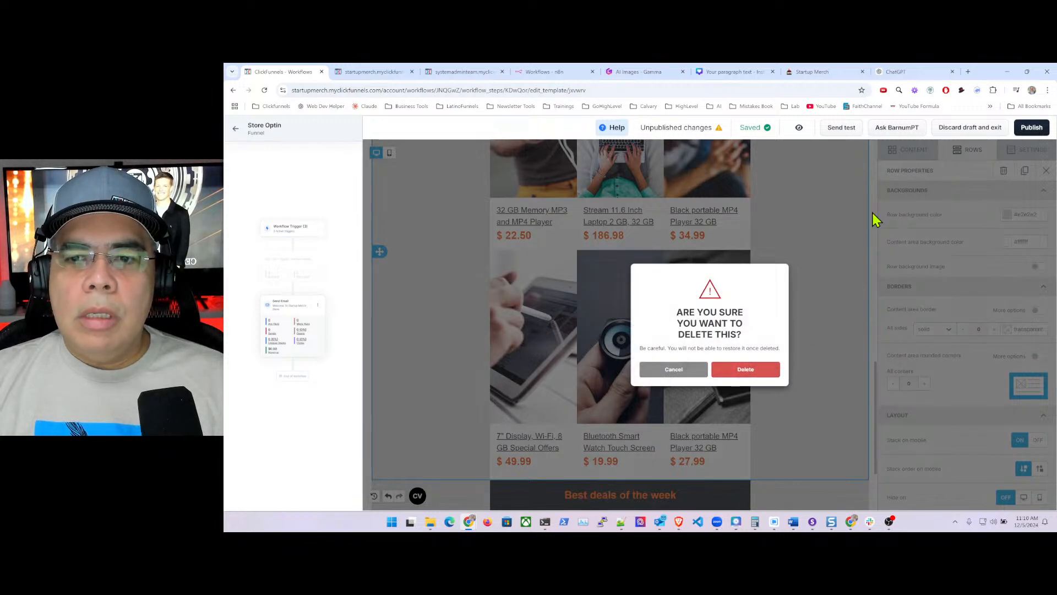
click(664, 377)
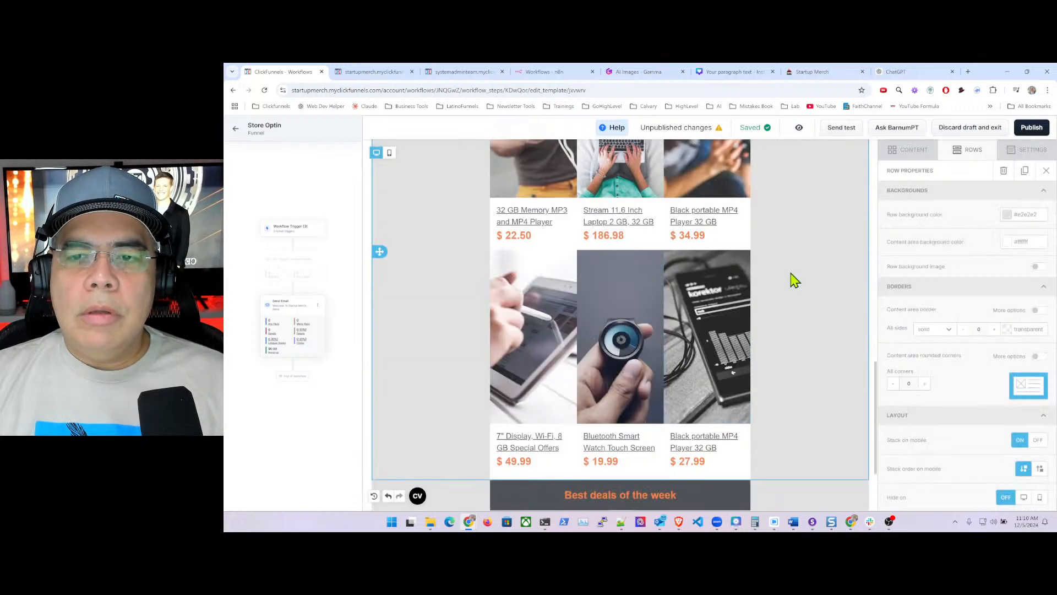
click(1003, 170)
click(761, 370)
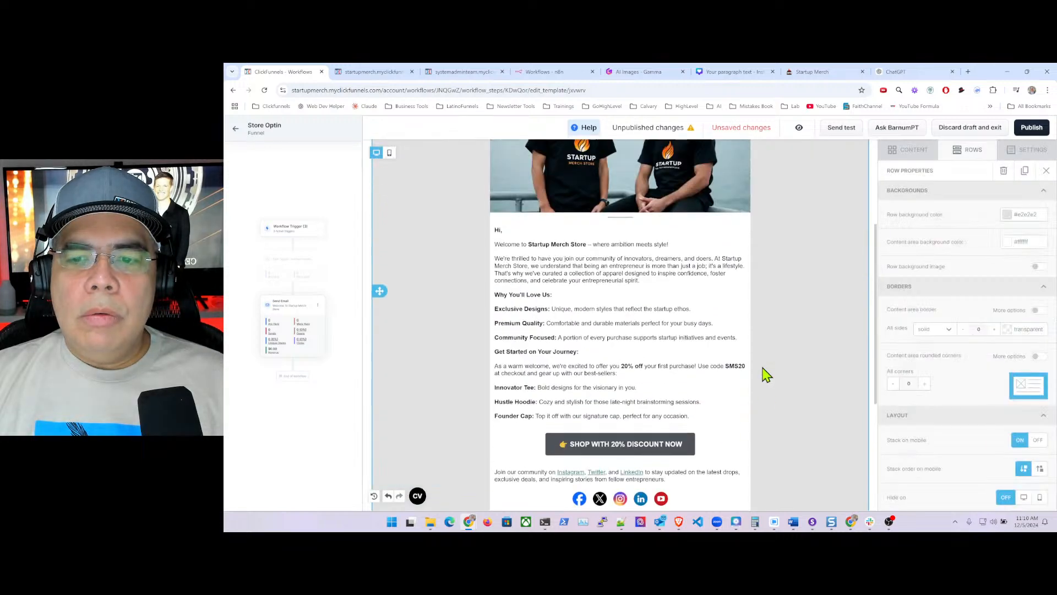
scroll(803, 350, down, 10)
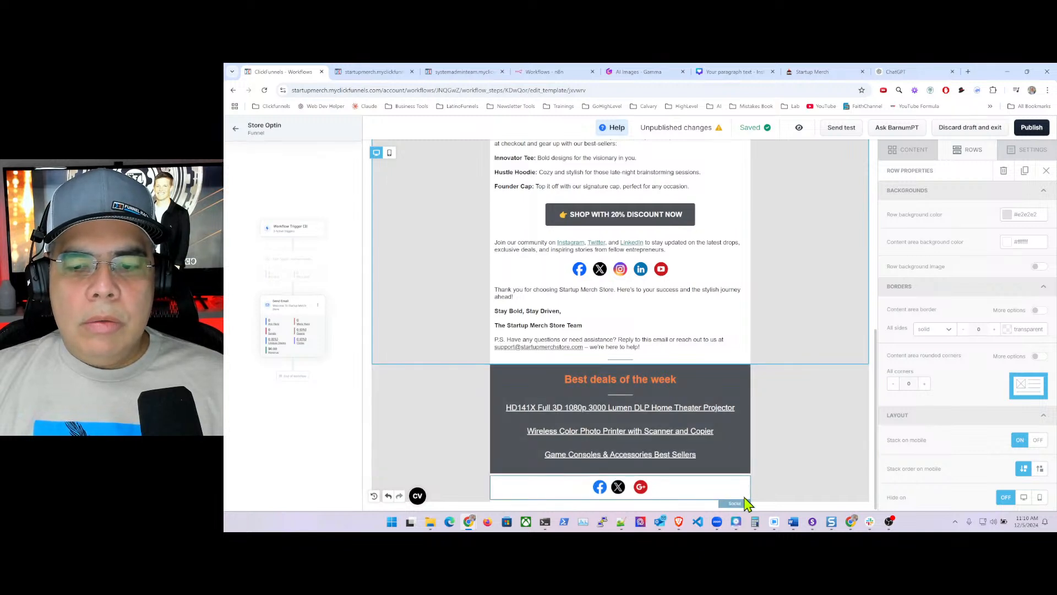
- Drop a two-column row above Best deals of the week with a white #ffffff content background
click(919, 152)
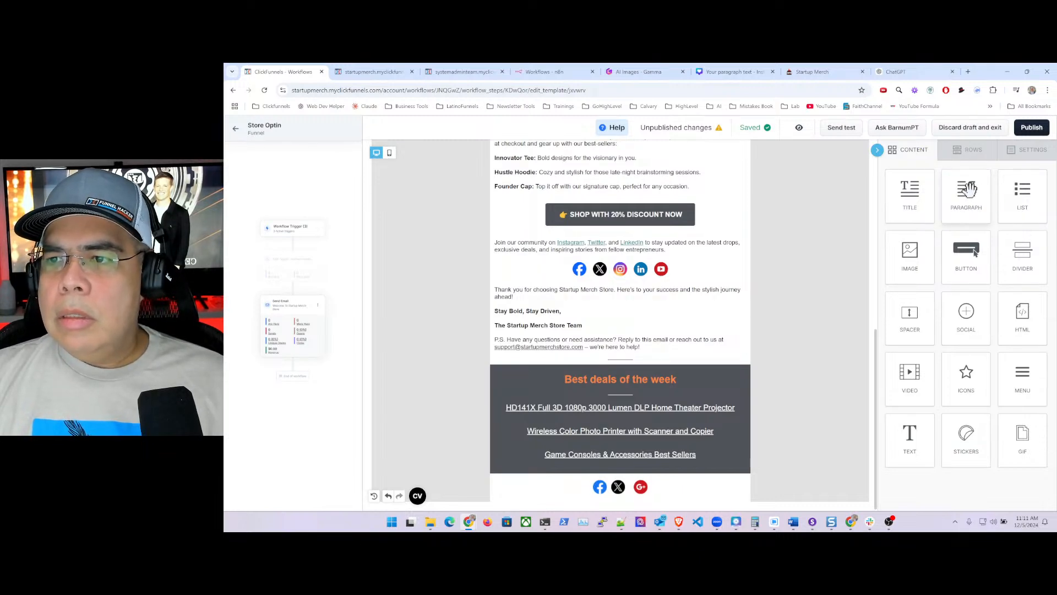
click(974, 152)
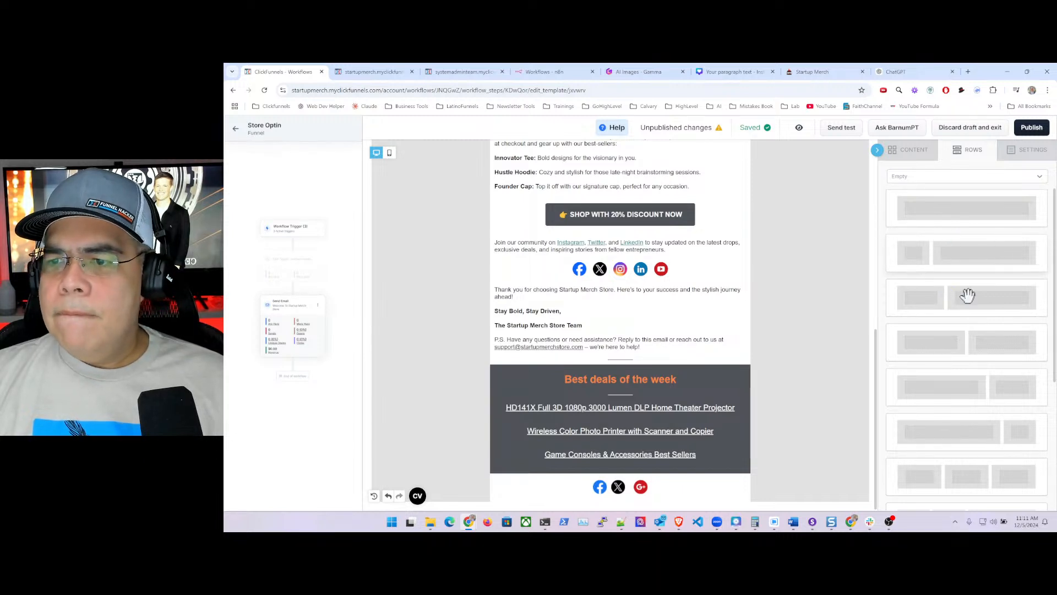
drag(982, 293, 589, 381)
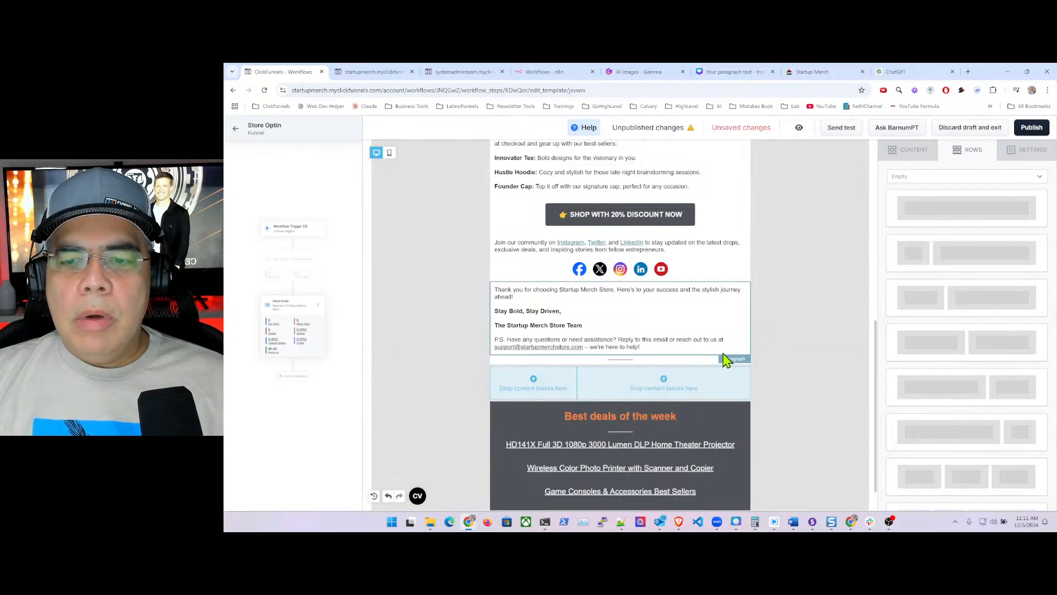
click(771, 392)
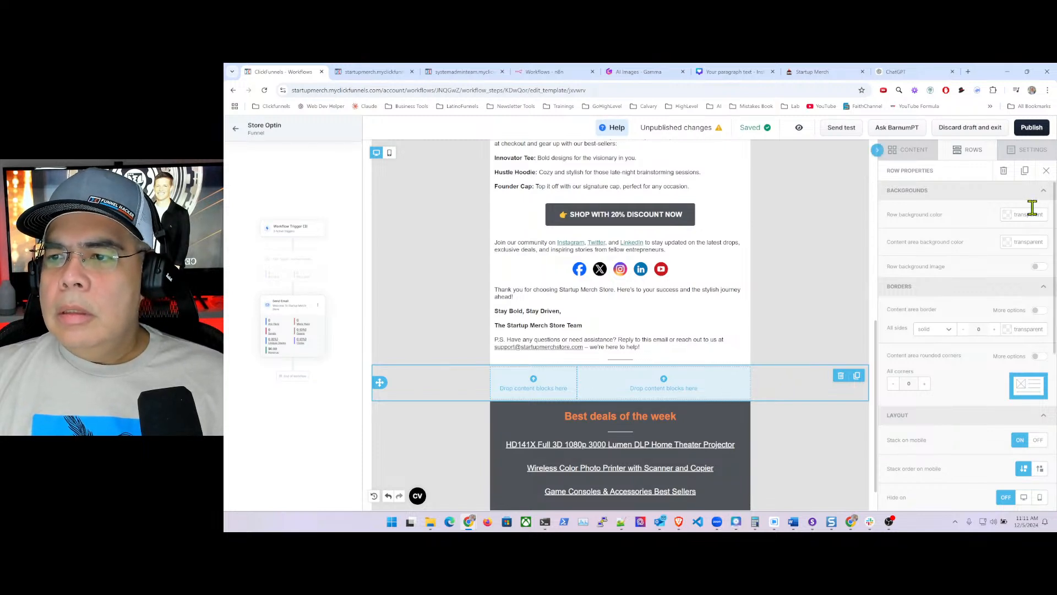
click(1010, 245)
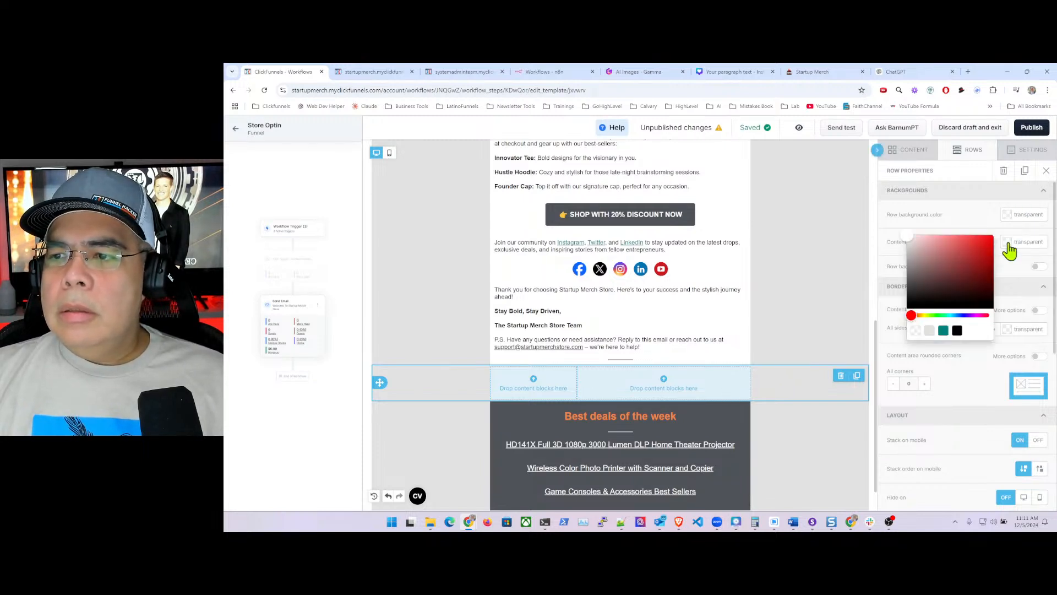
click(908, 237)
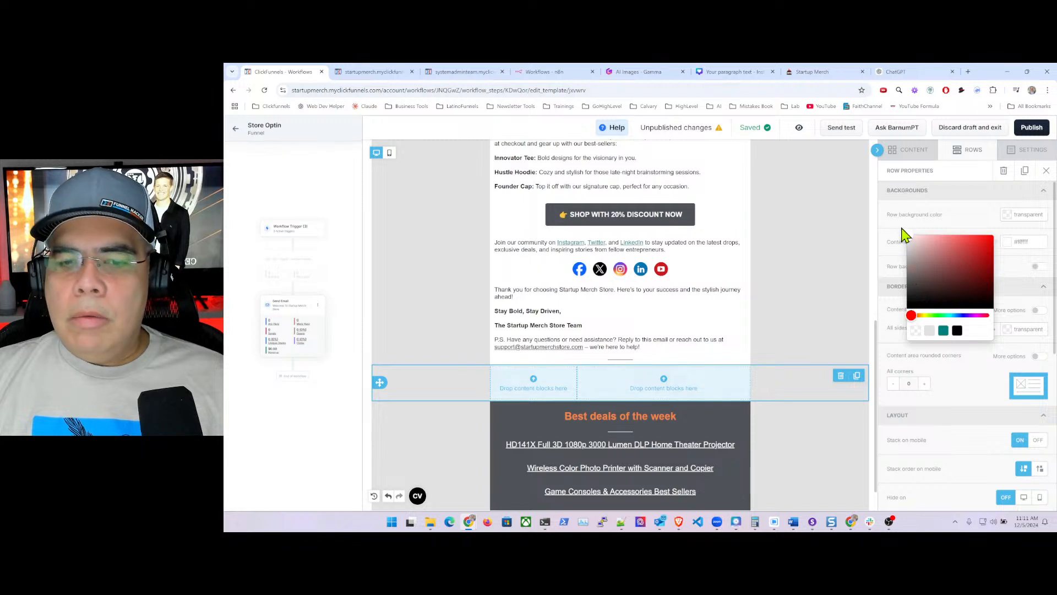
click(965, 228)
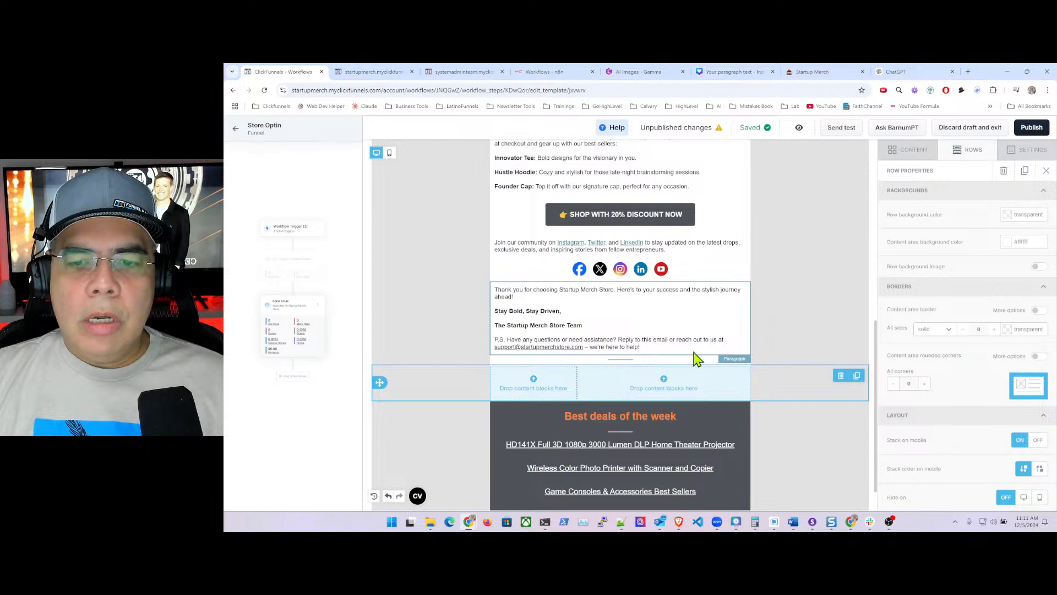
click(643, 351)
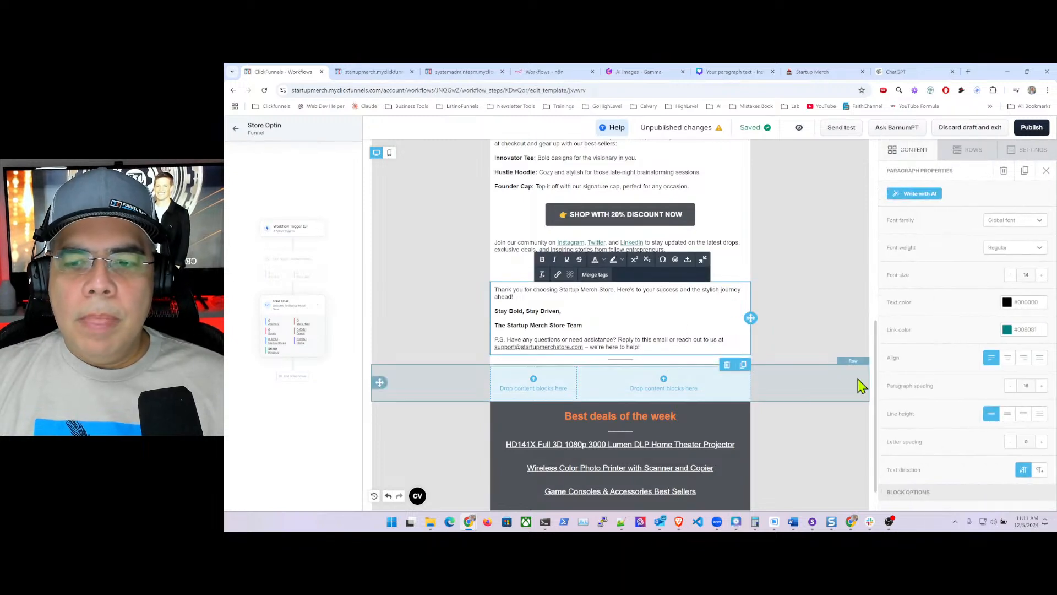
click(822, 388)
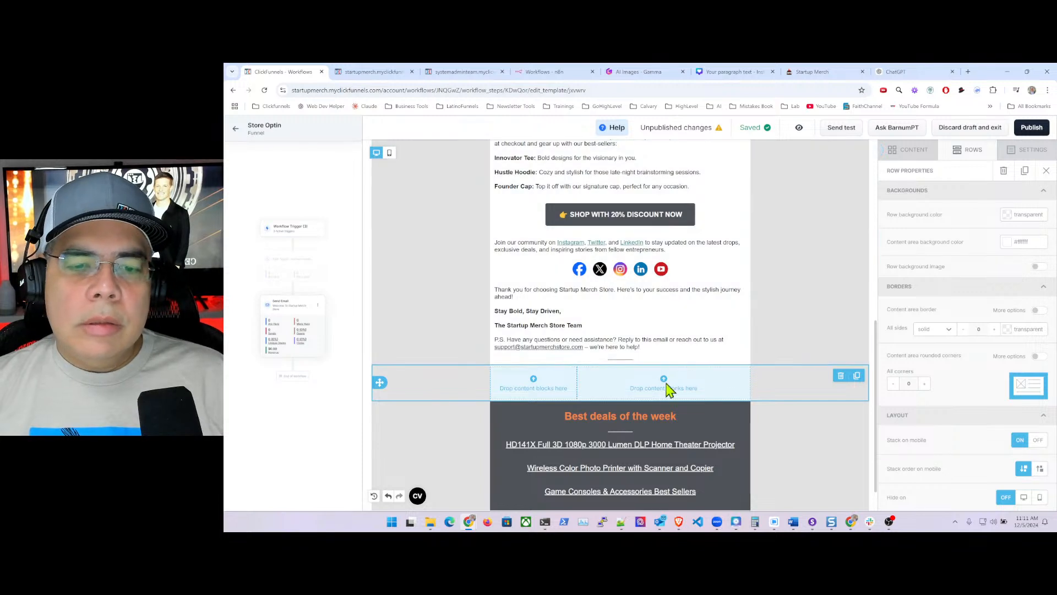
click(911, 150)
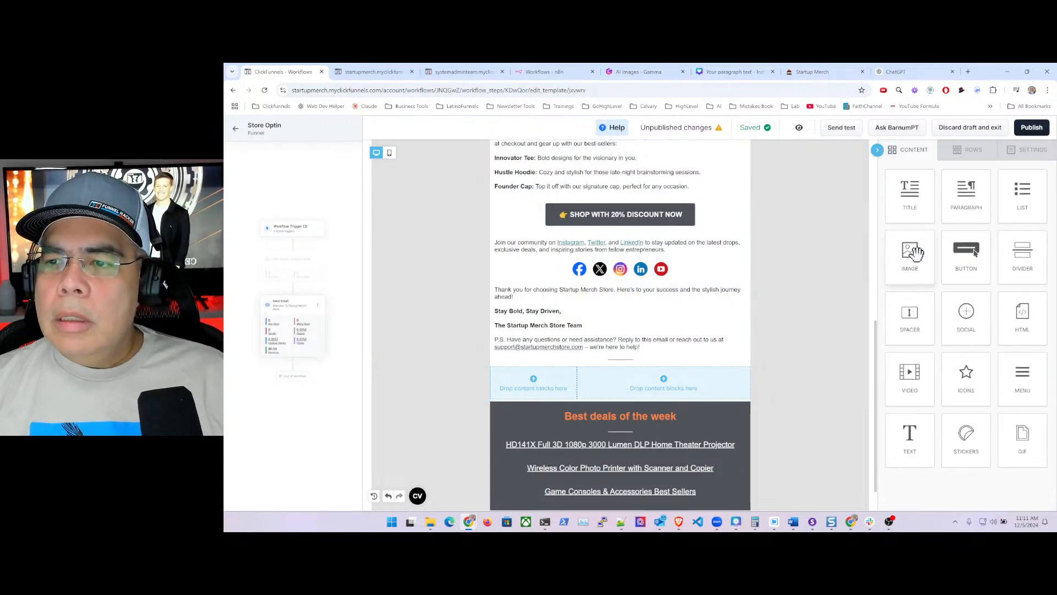
- Place an image block in the new row's left column
drag(915, 252, 606, 406)
click(561, 402)
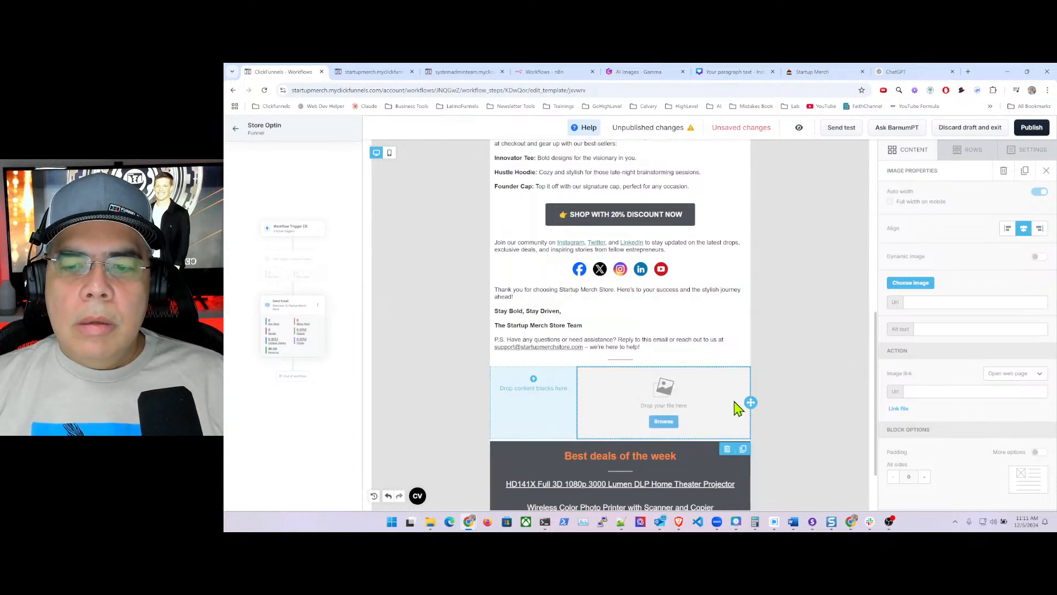
drag(749, 402, 554, 405)
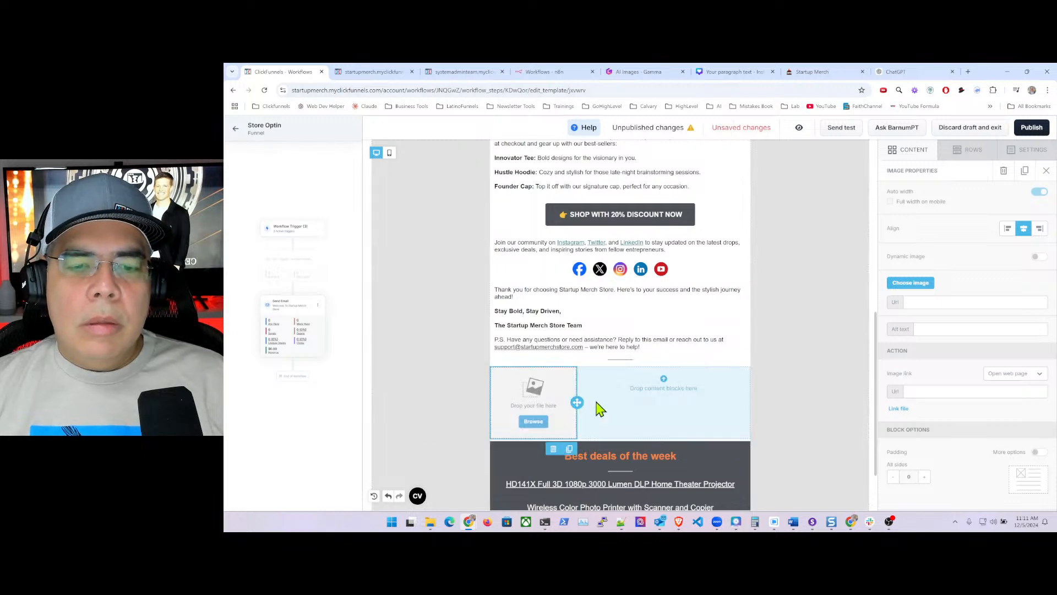
- Delete the Best deals of the week row
scroll(685, 390, down, 2)
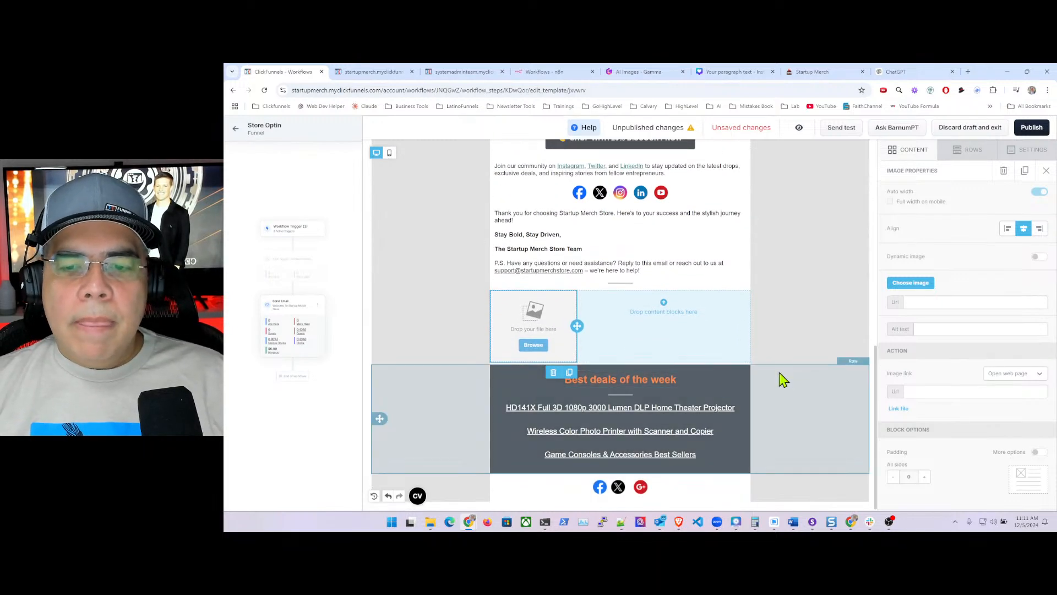
click(794, 381)
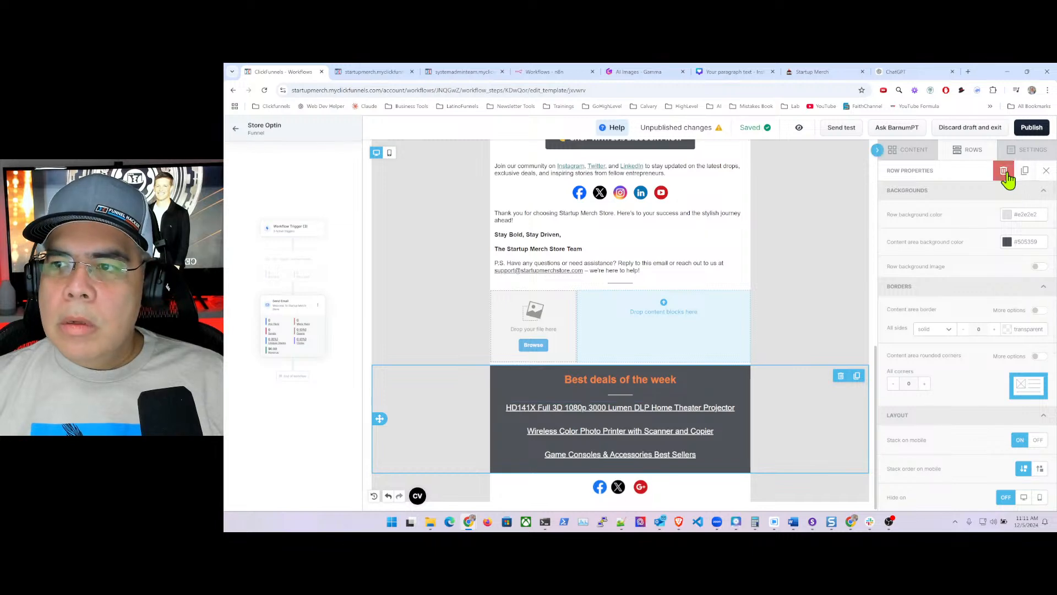
click(1004, 171)
click(746, 367)
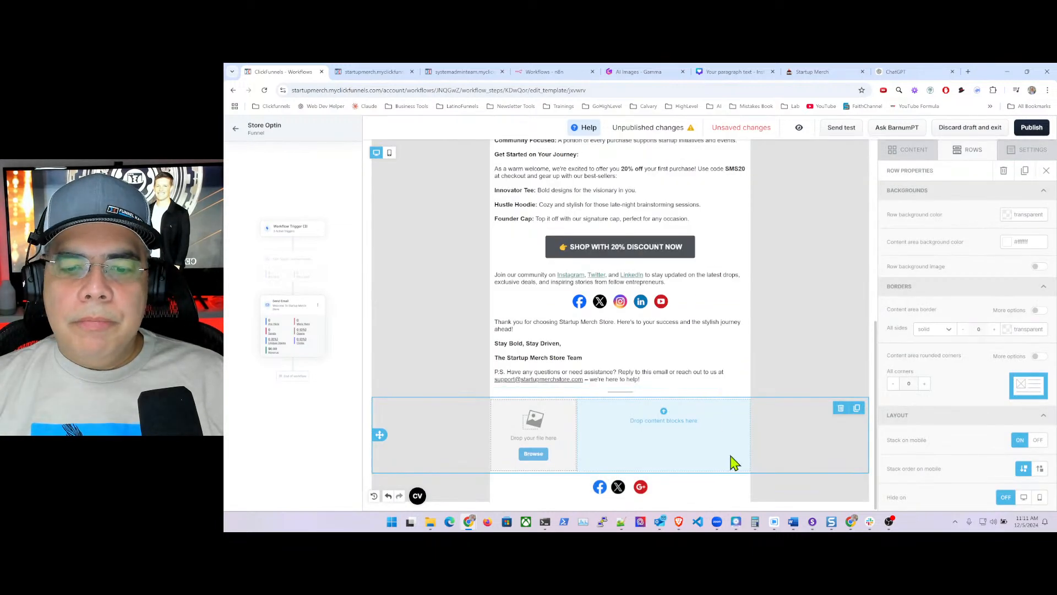
- Insert a single-column row below the image row with a white #ffffff content background
click(912, 152)
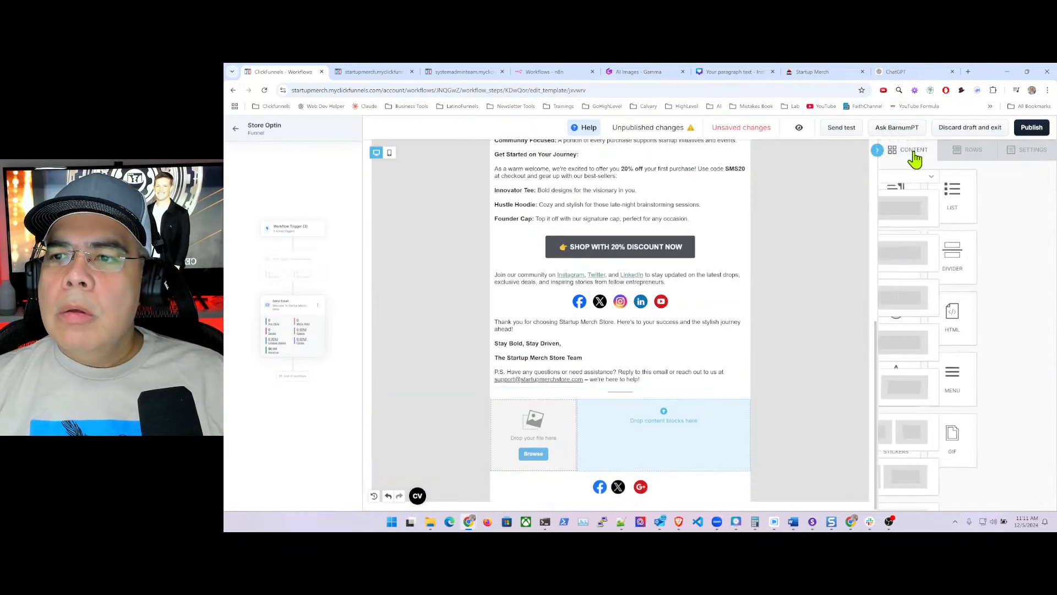
click(968, 150)
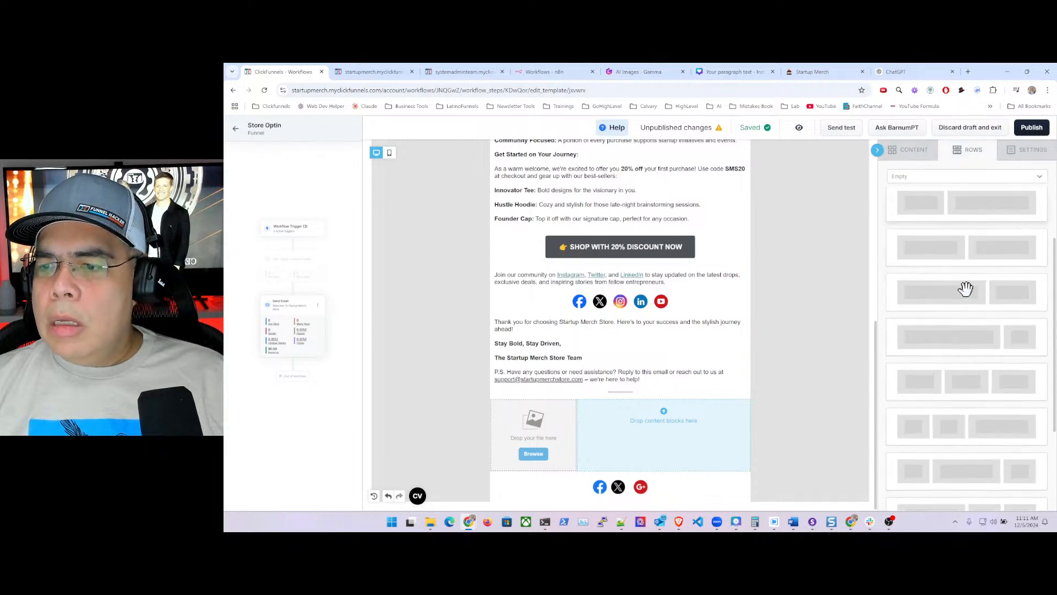
scroll(969, 289, up, 3)
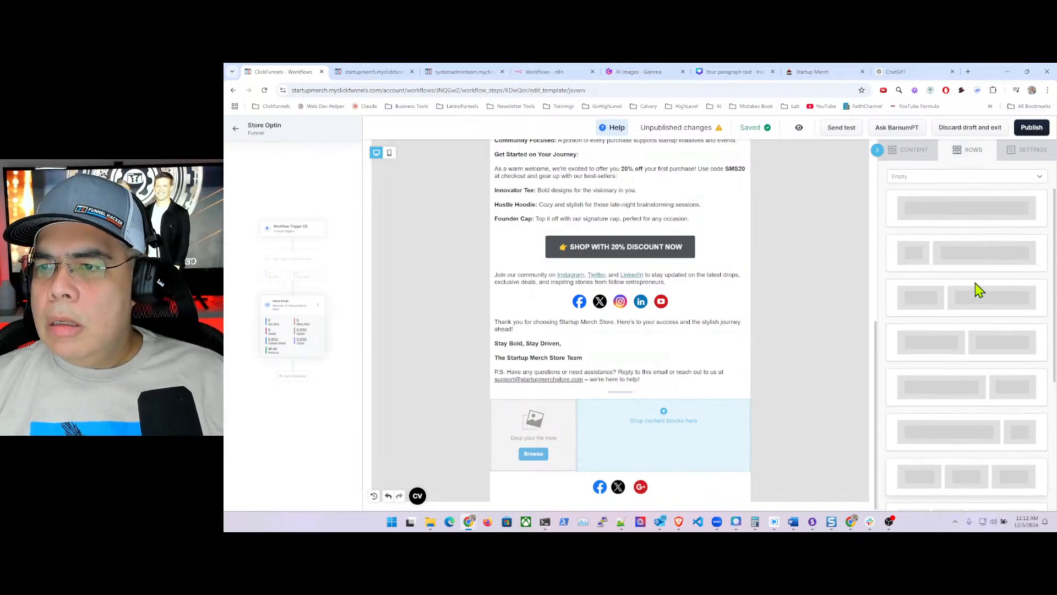
drag(961, 207, 692, 476)
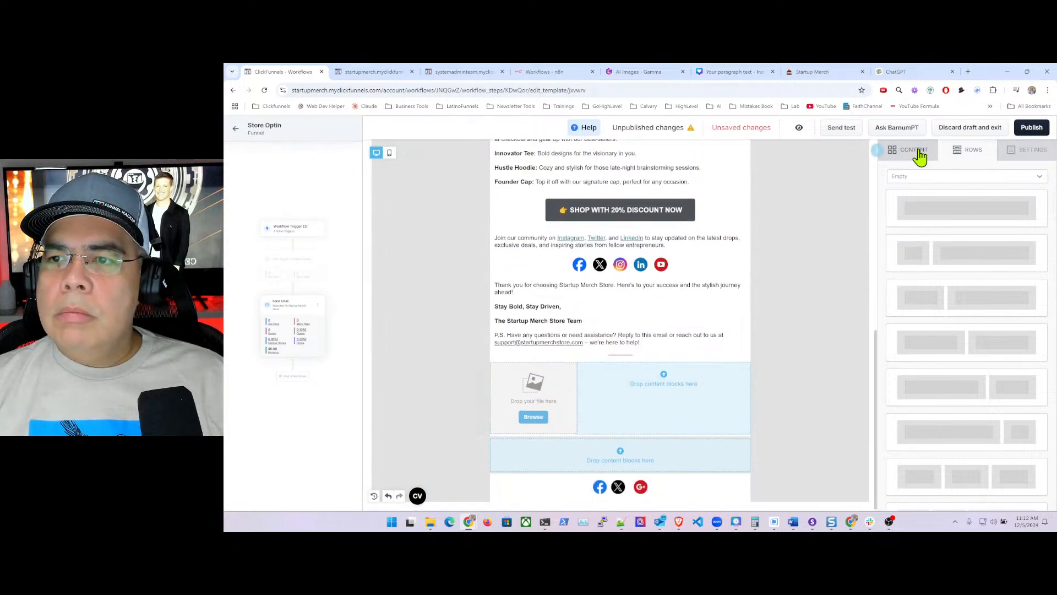
click(920, 157)
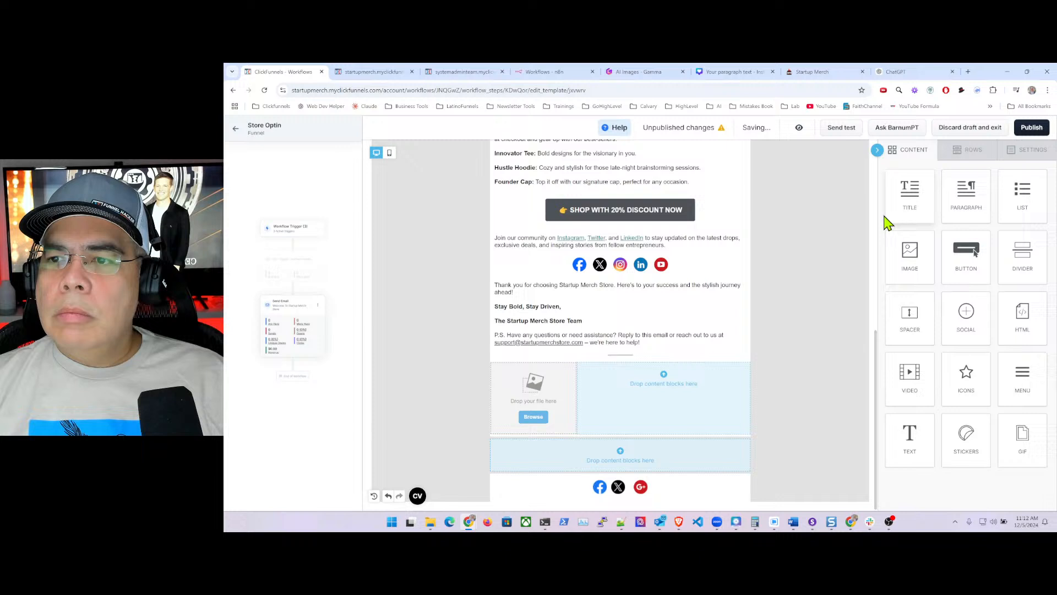
click(760, 457)
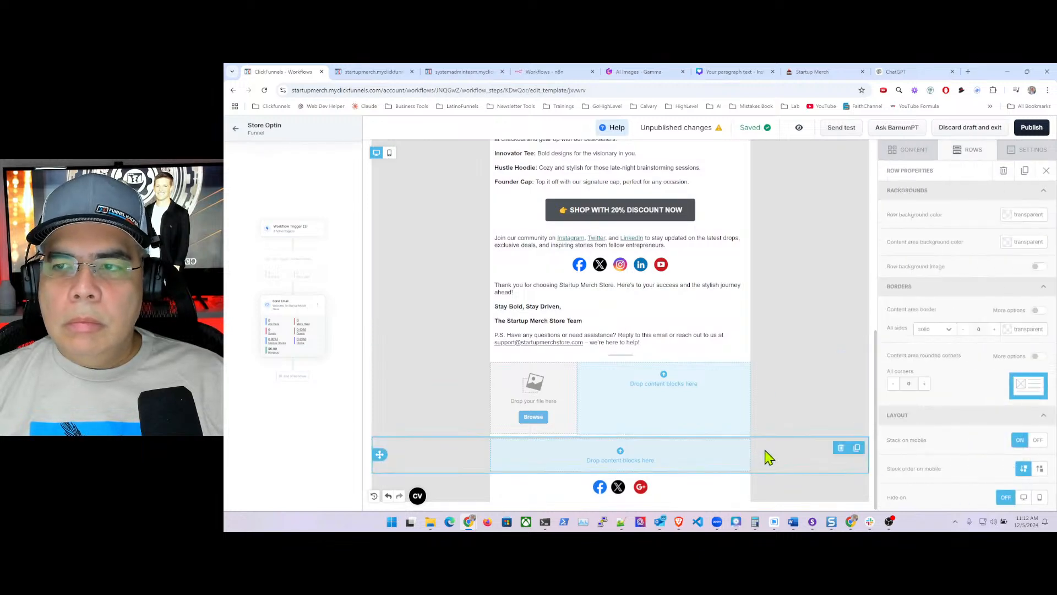
click(1012, 248)
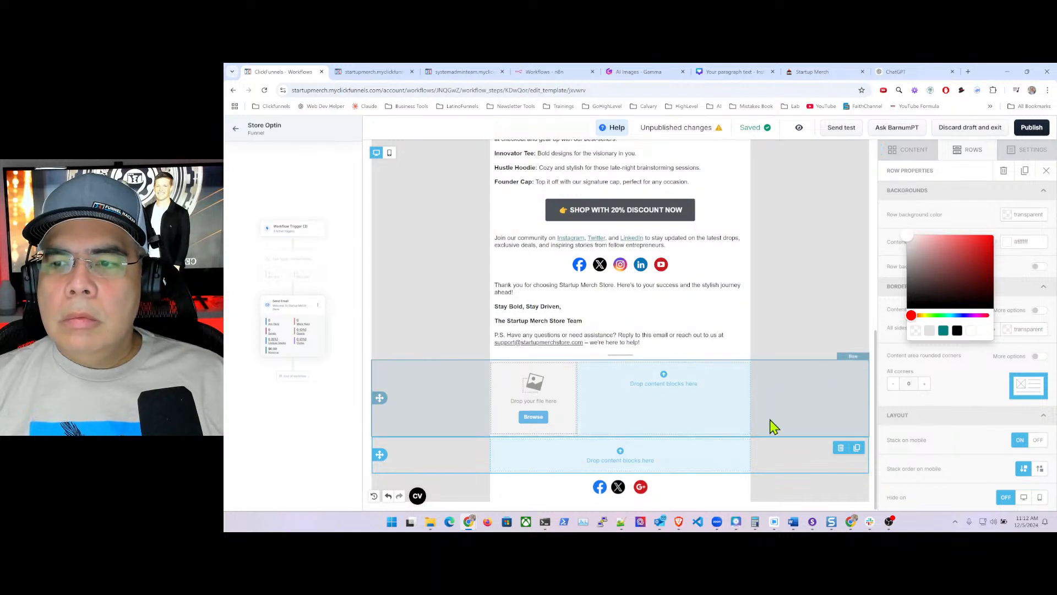
click(772, 425)
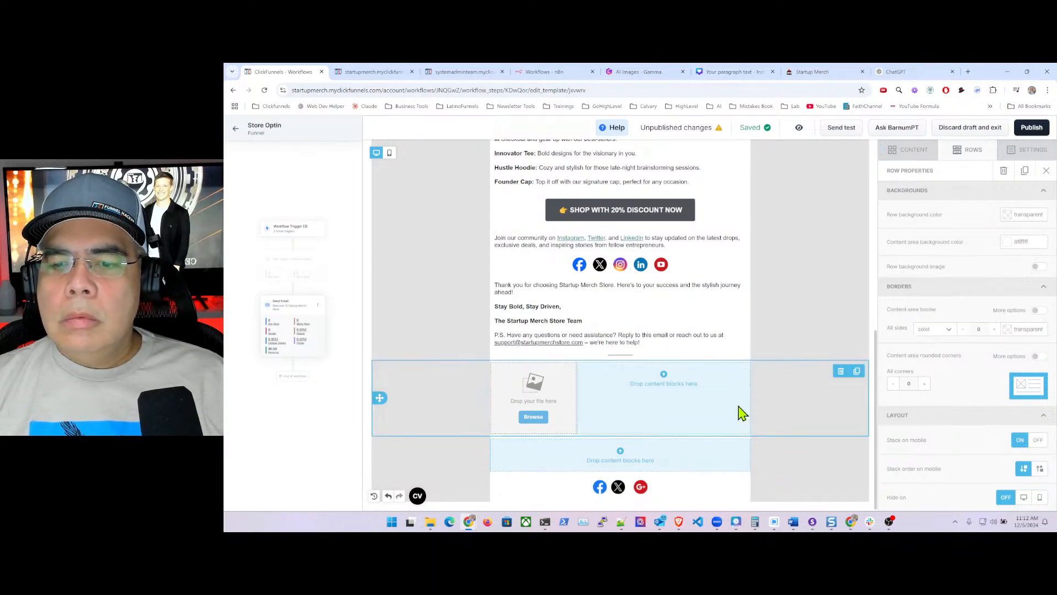
right_click(433, 528)
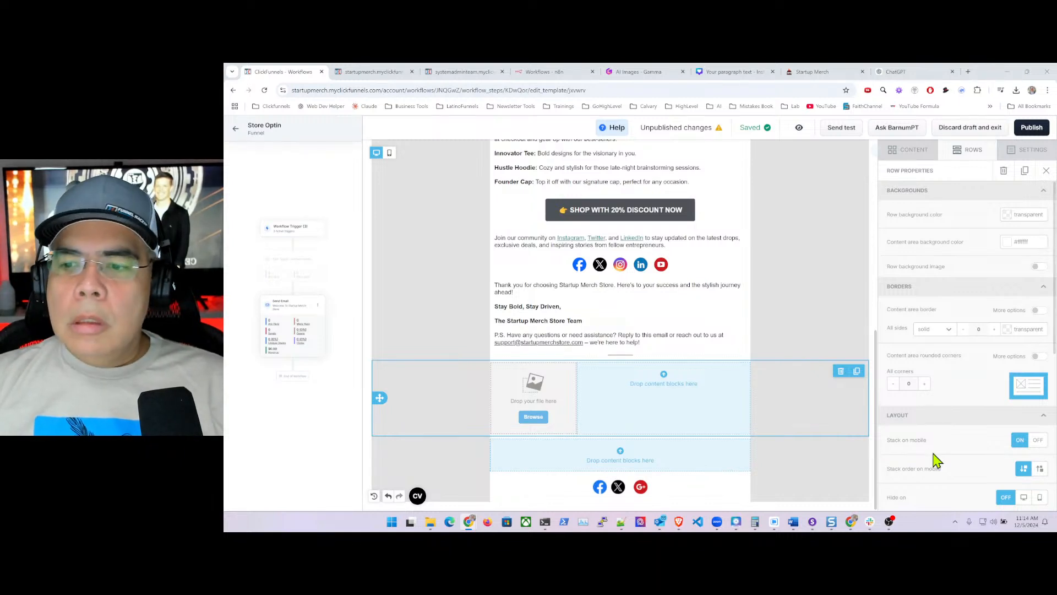
click(533, 418)
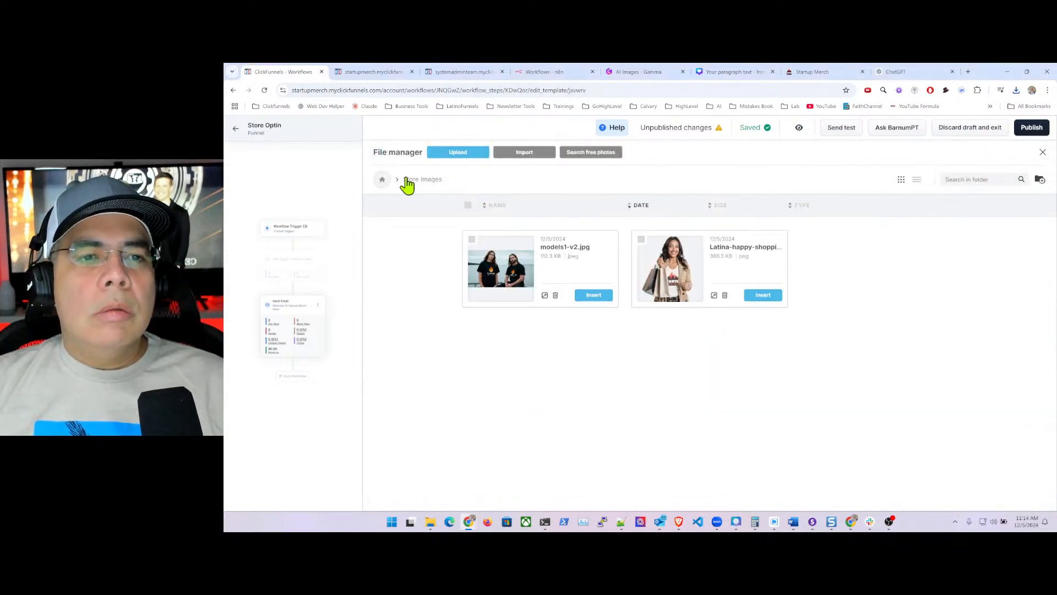
- Upload signature-carlos.png from startupmerch to the Logo folder and insert it into the image column
click(382, 180)
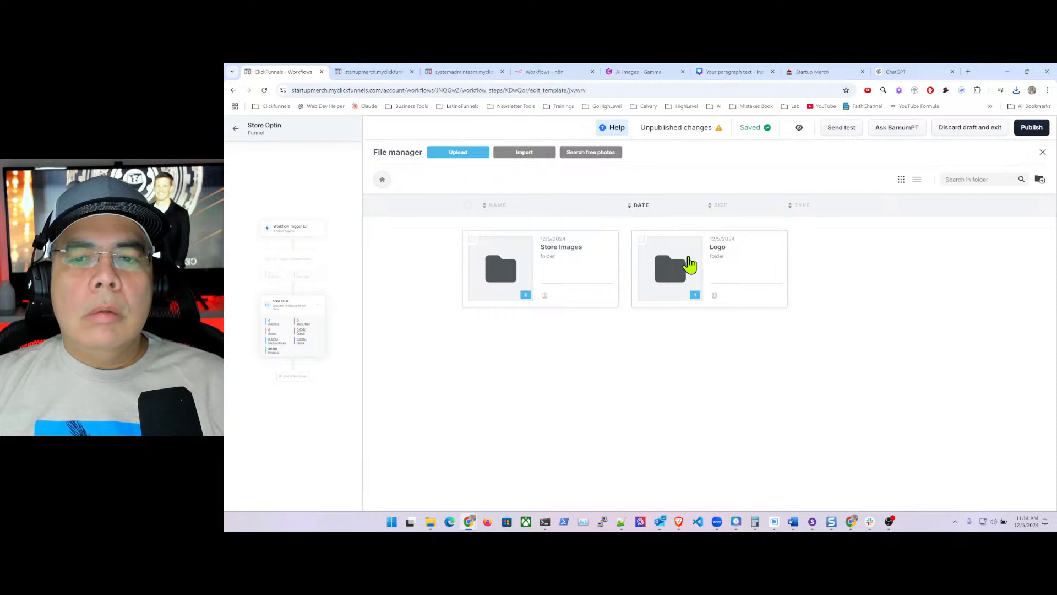
click(688, 264)
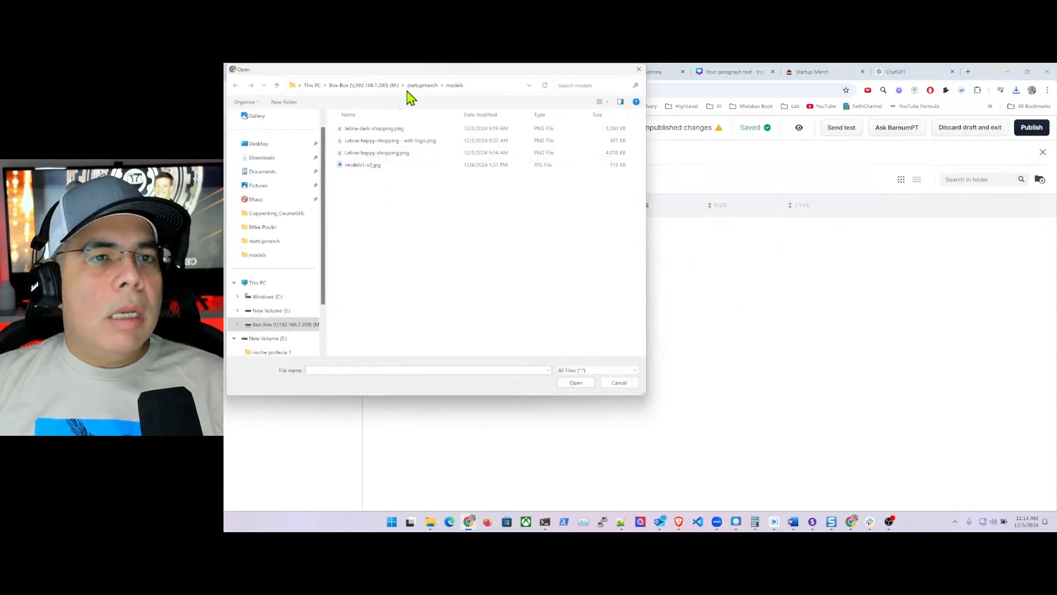
click(422, 87)
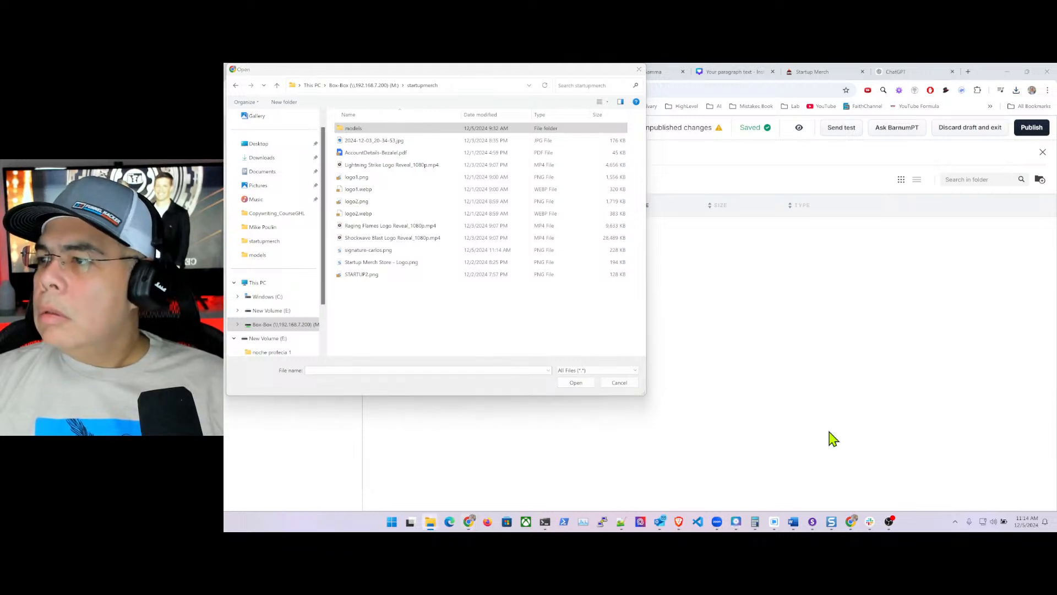
click(388, 251)
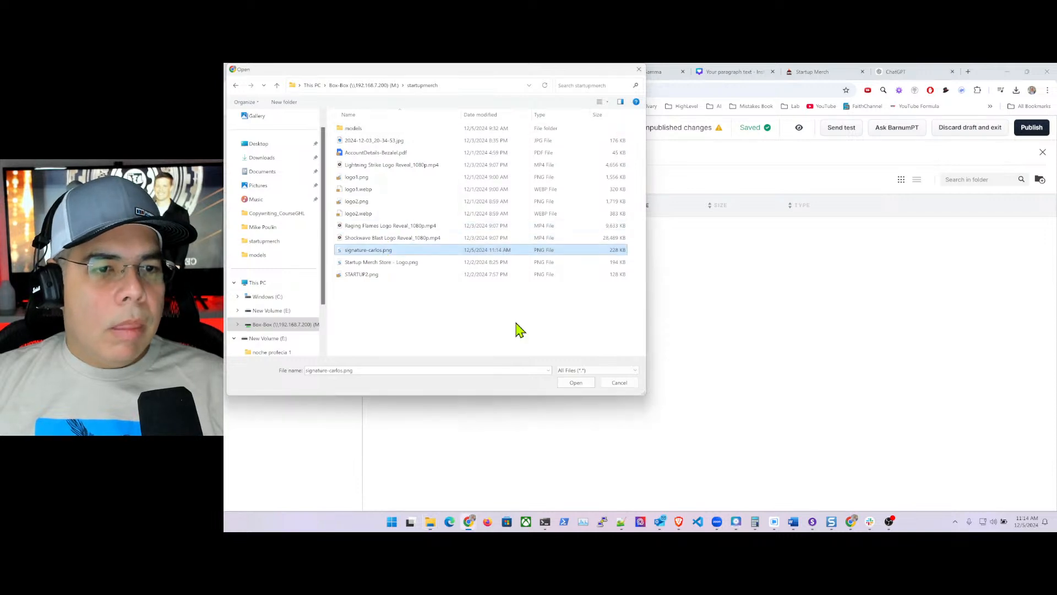
click(576, 382)
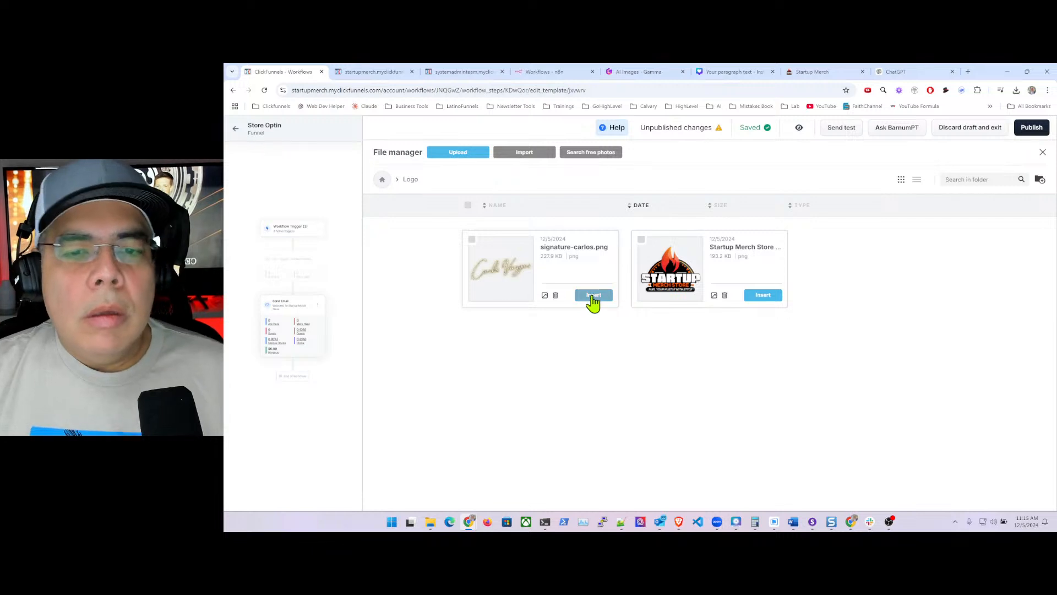
click(593, 297)
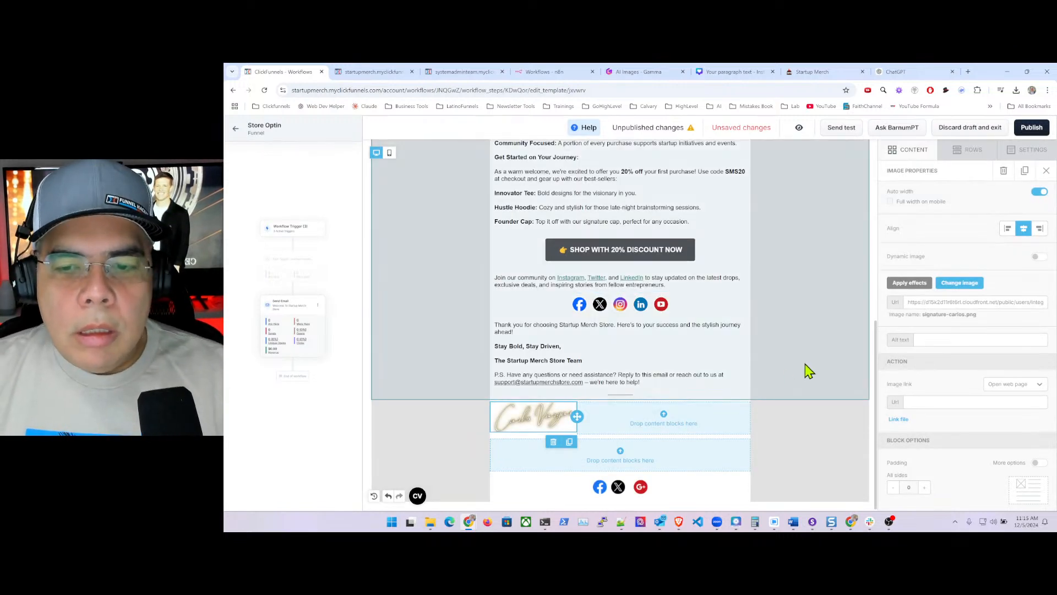
click(805, 365)
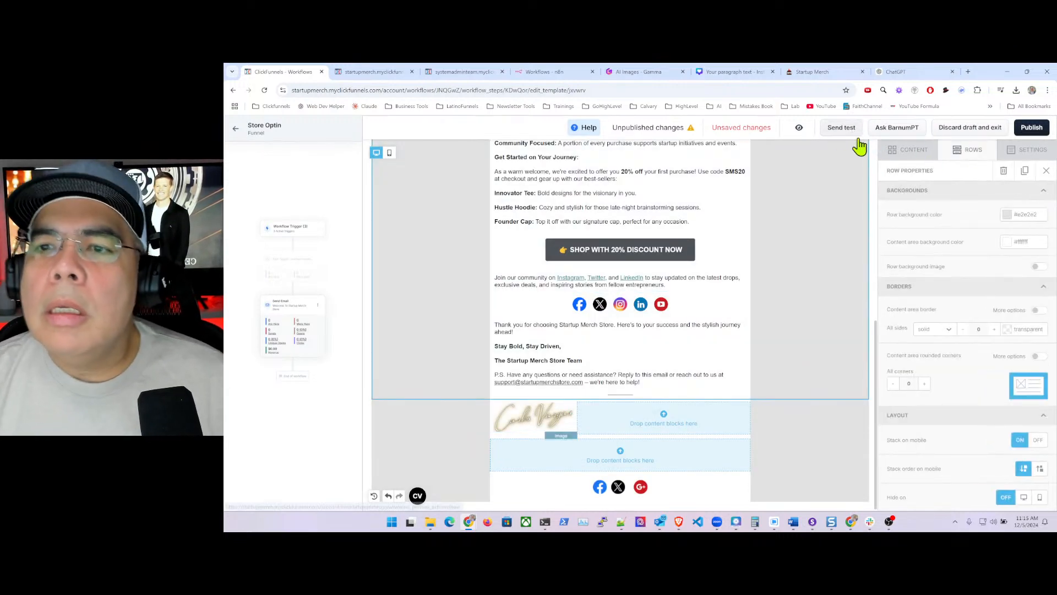
- Publish the email, check the published view shows the signature, then return to the editor
click(1030, 128)
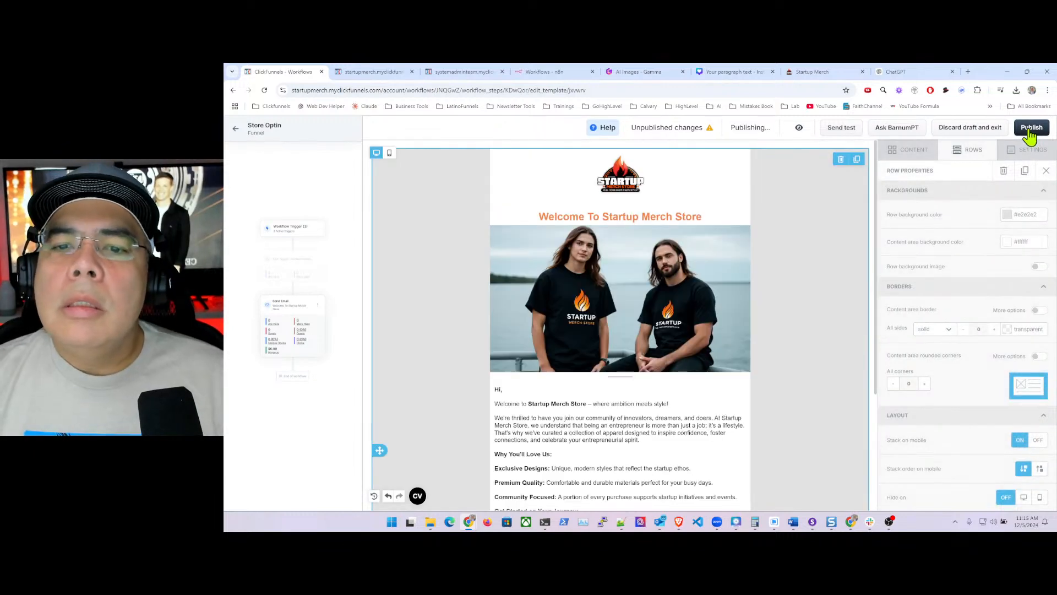
click(801, 128)
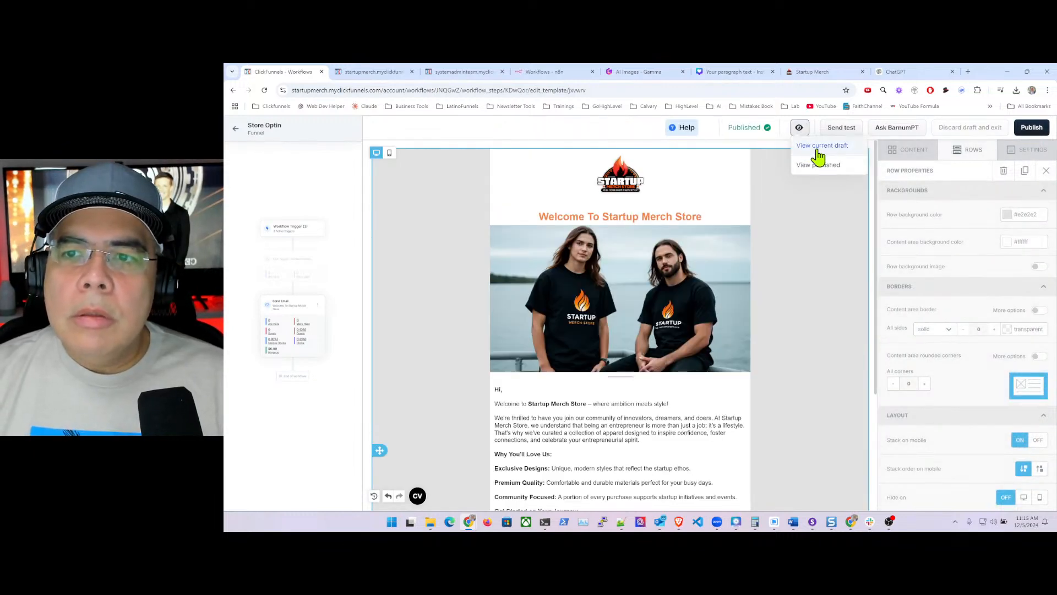
click(833, 169)
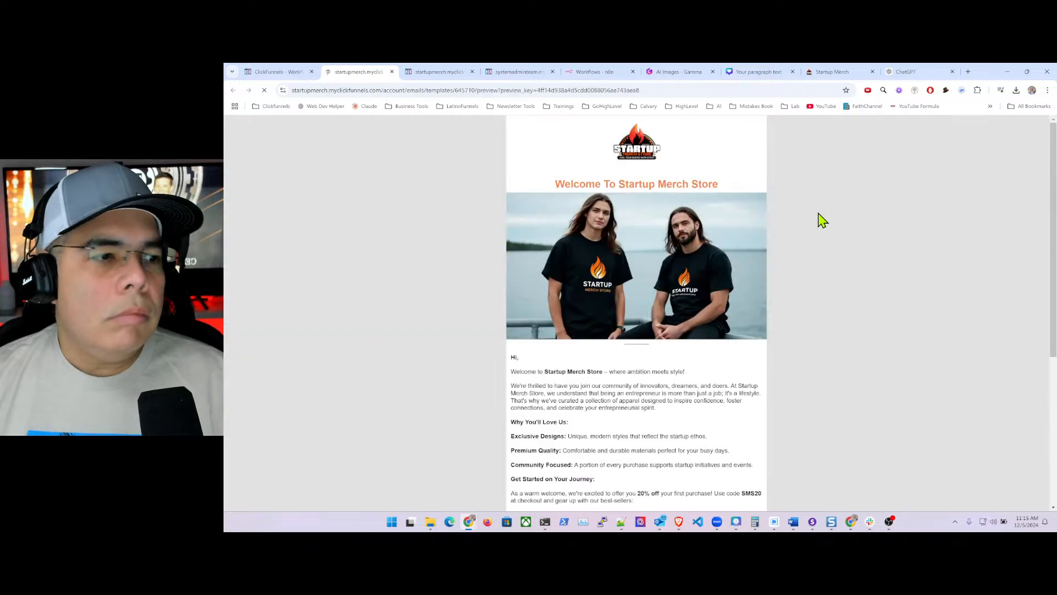
scroll(611, 286, down, 3)
scroll(611, 287, down, 2)
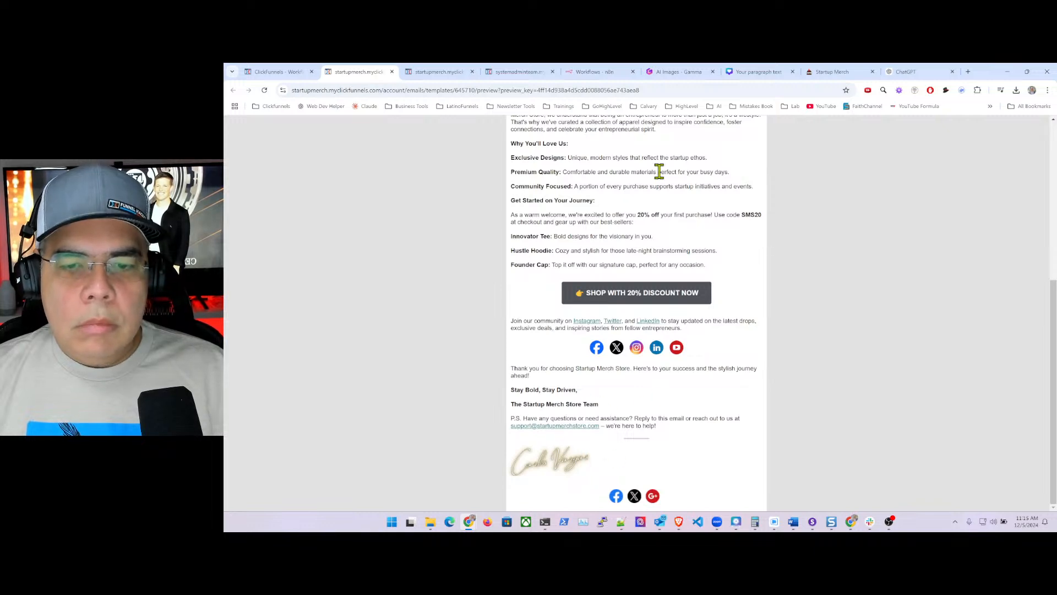
click(290, 74)
scroll(639, 398, down, 4)
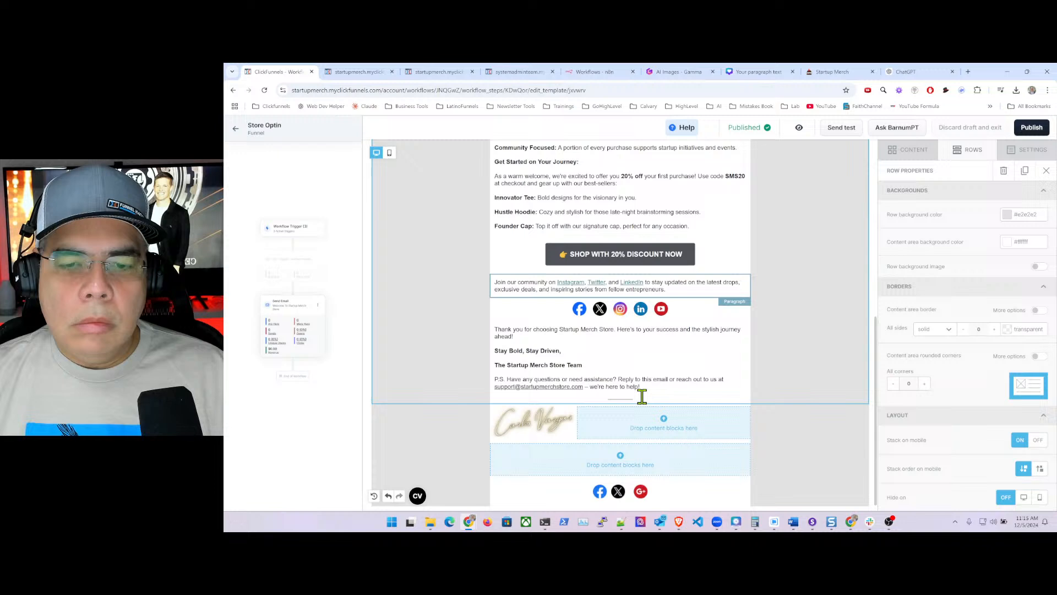
- Delete the footer's Facebook, X and Google+ icons block, then return to the ChatGPT email draft
click(697, 492)
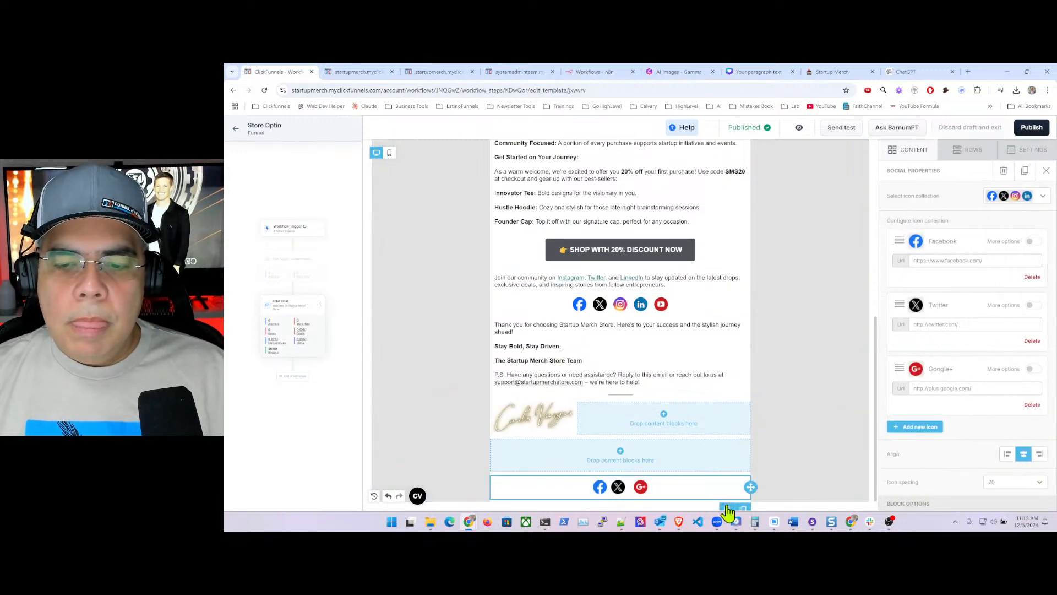
click(727, 507)
click(747, 370)
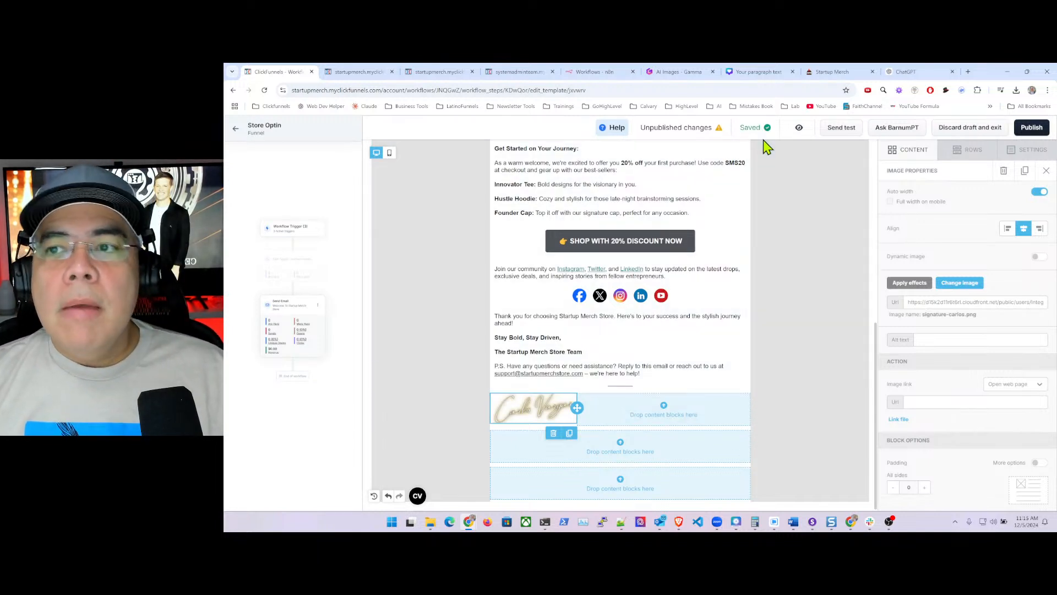
click(904, 72)
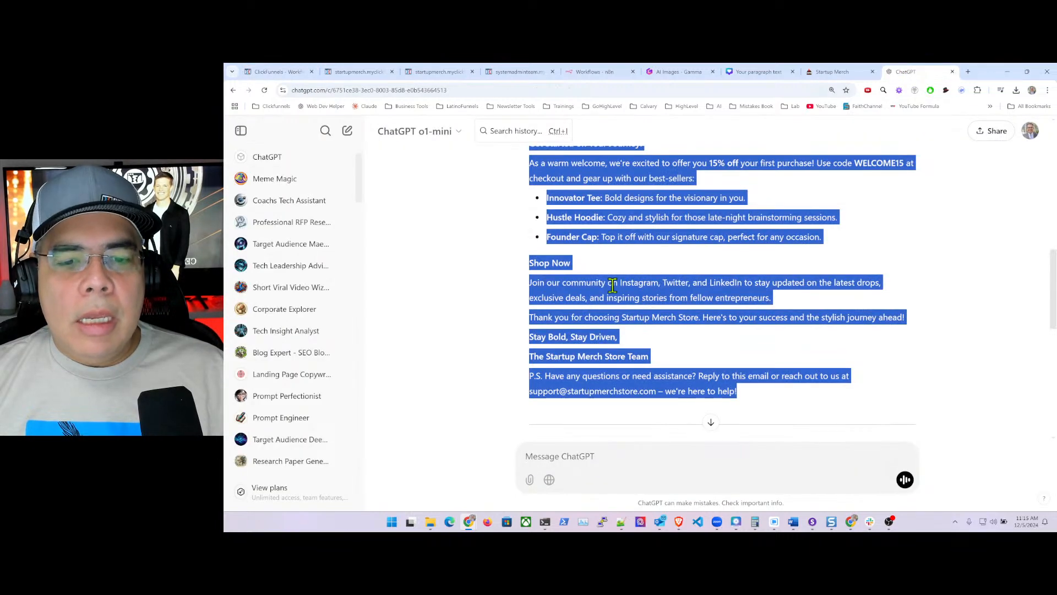
scroll(617, 292, down, 5)
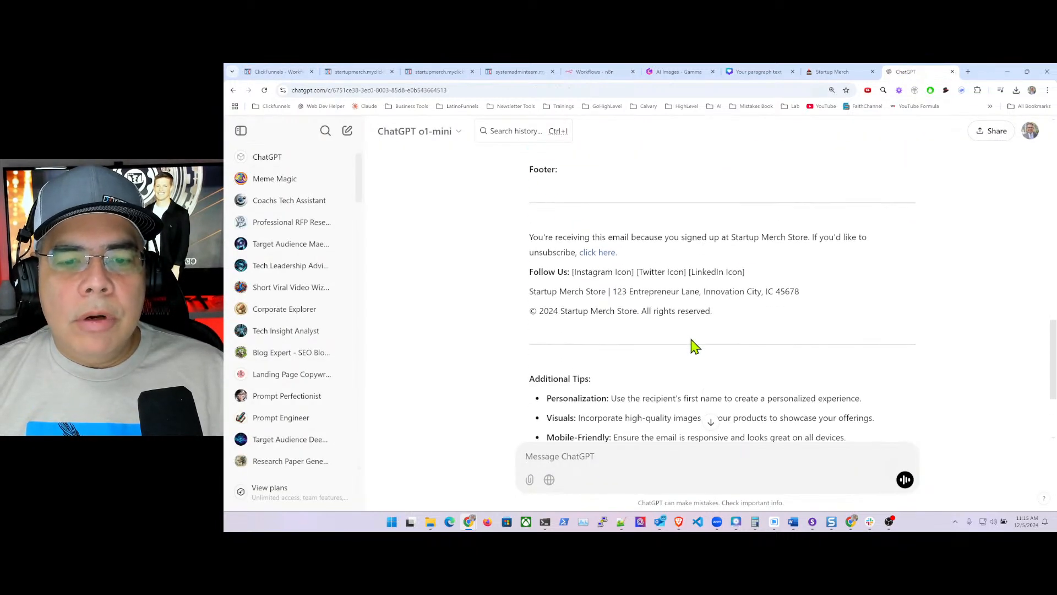
scroll(585, 283, up, 4)
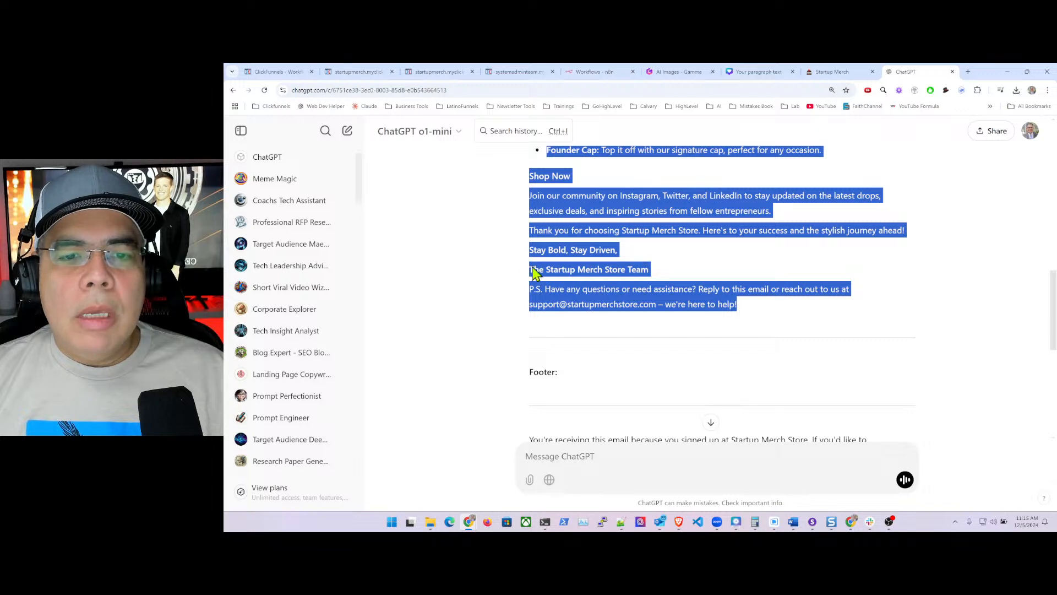
click(556, 287)
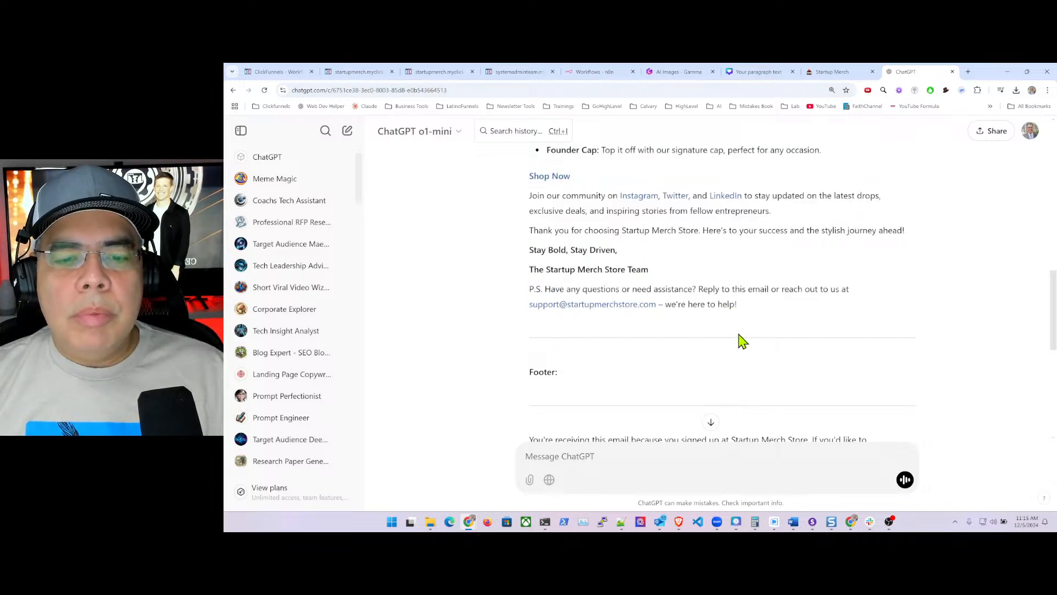
scroll(749, 338, down, 2)
scroll(753, 337, down, 1)
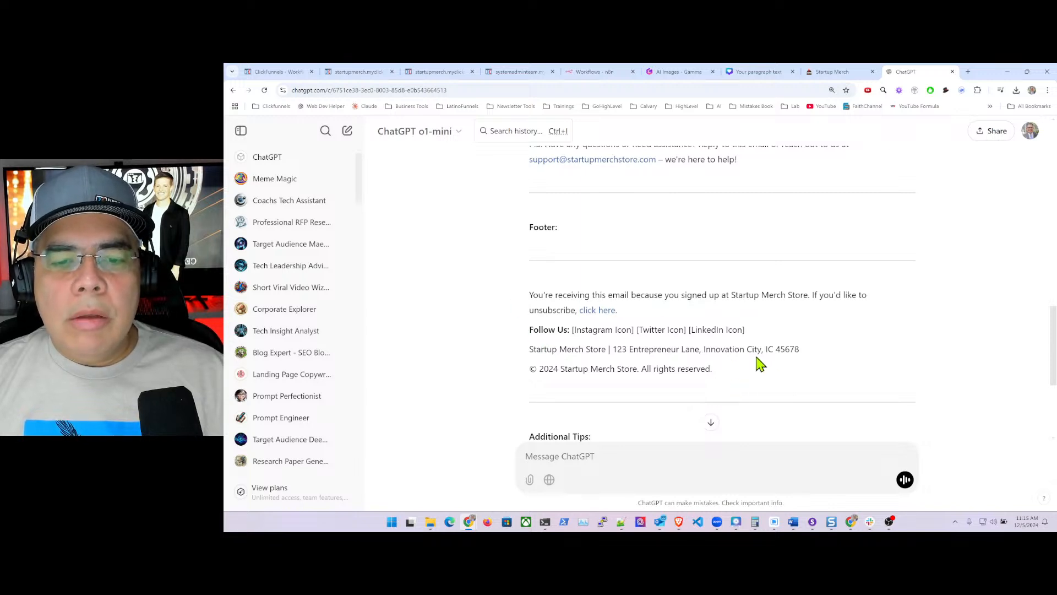
scroll(777, 348, up, 3)
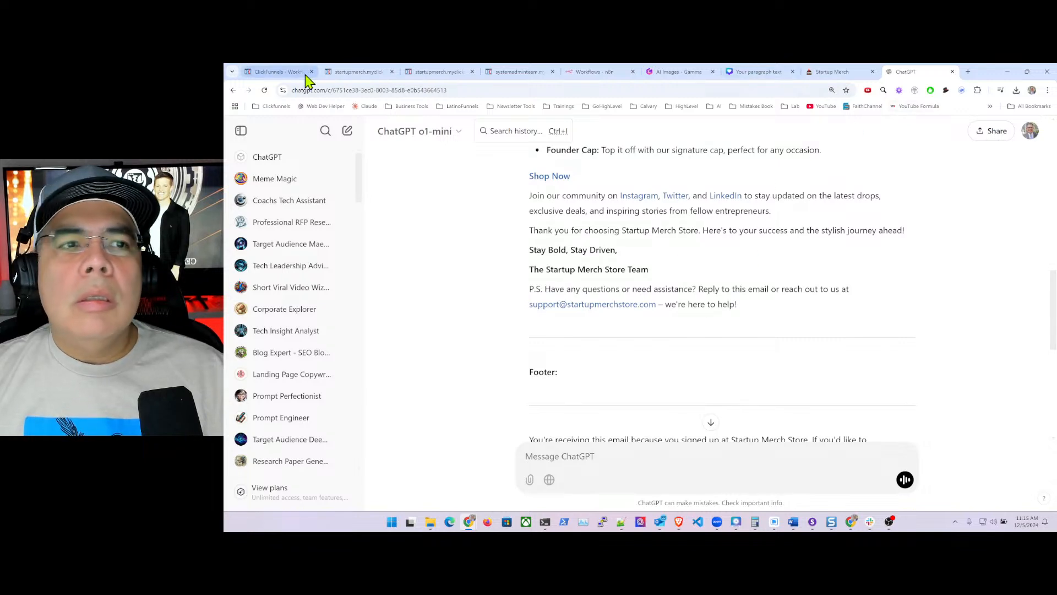
click(267, 72)
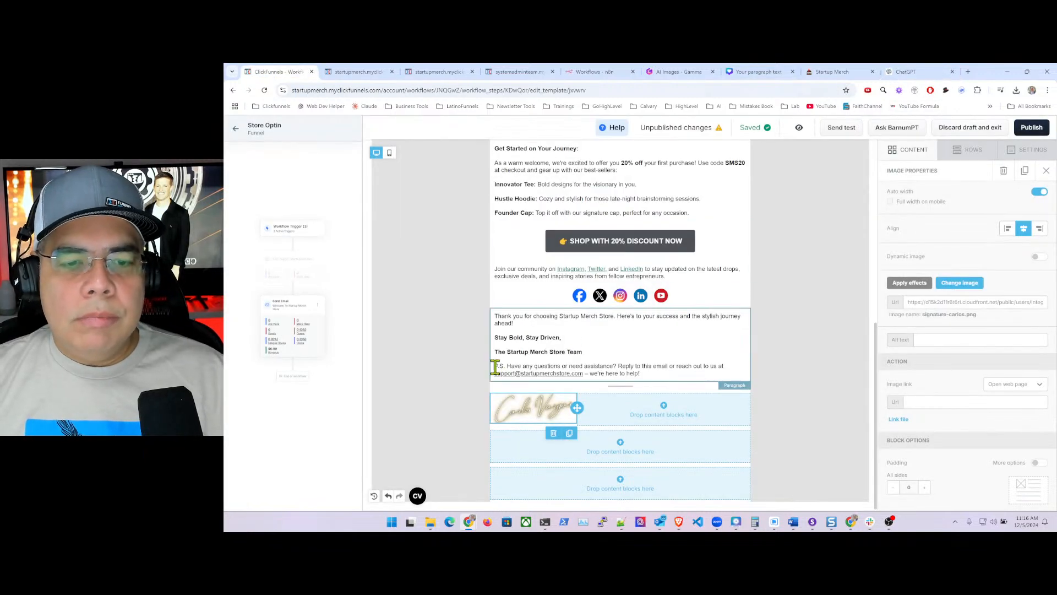
- Duplicate the sign-off paragraph and move the copy below the signature image
click(742, 359)
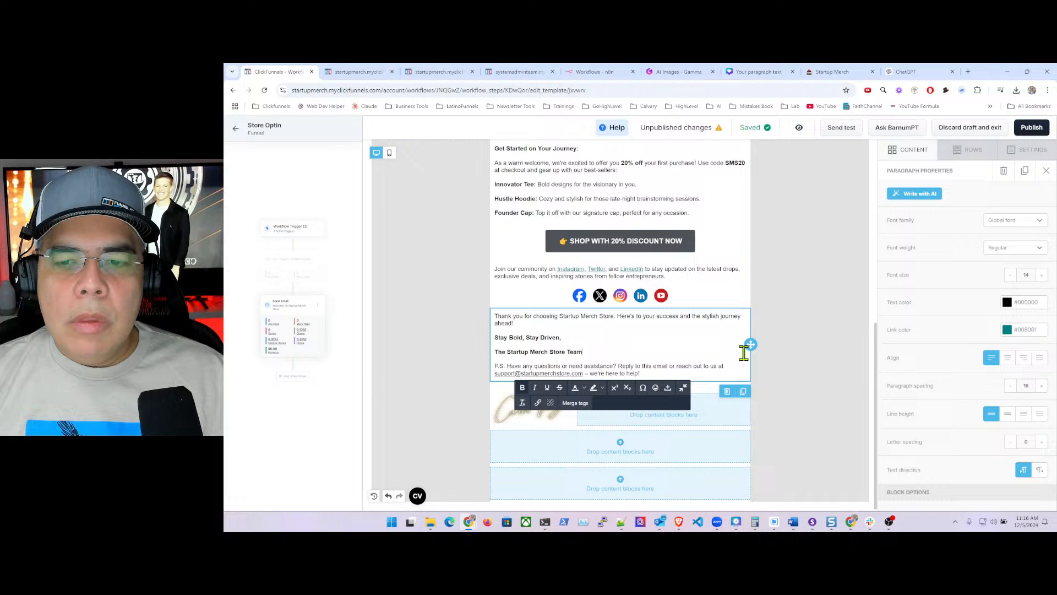
click(744, 392)
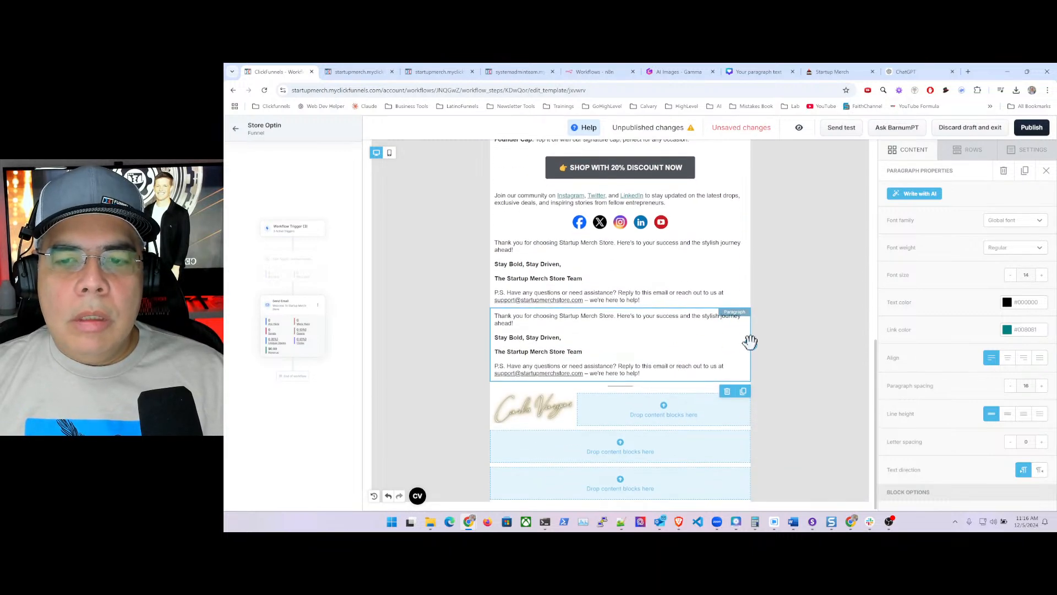
mouse_move(745, 376)
mouse_down()
mouse_move(727, 443)
mouse_move(721, 437)
mouse_up()
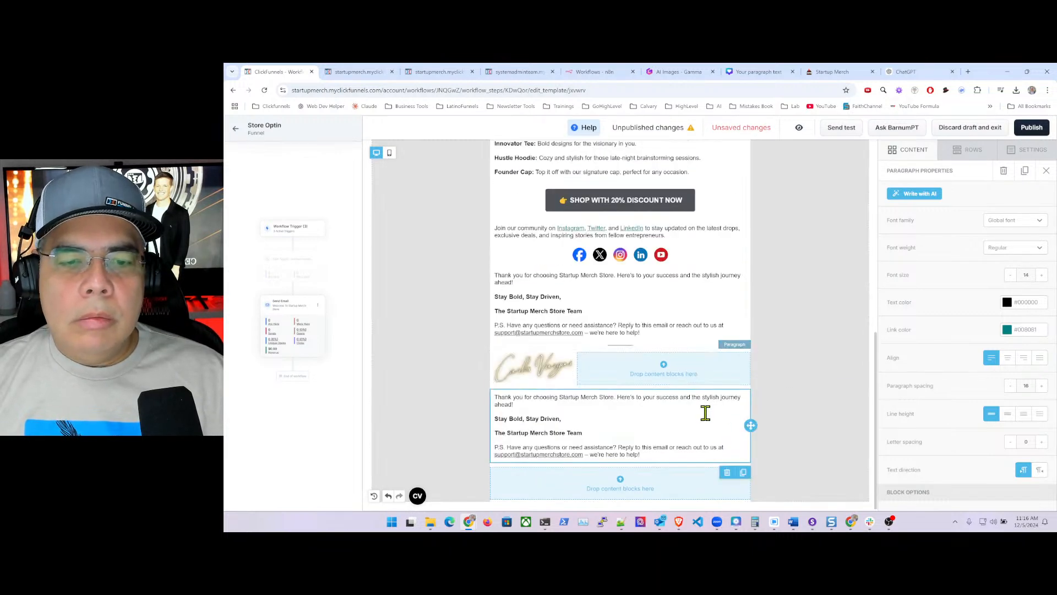
- Remove the P.S. from the upper copy and the thank-you sign-off from the lower copy
click(543, 317)
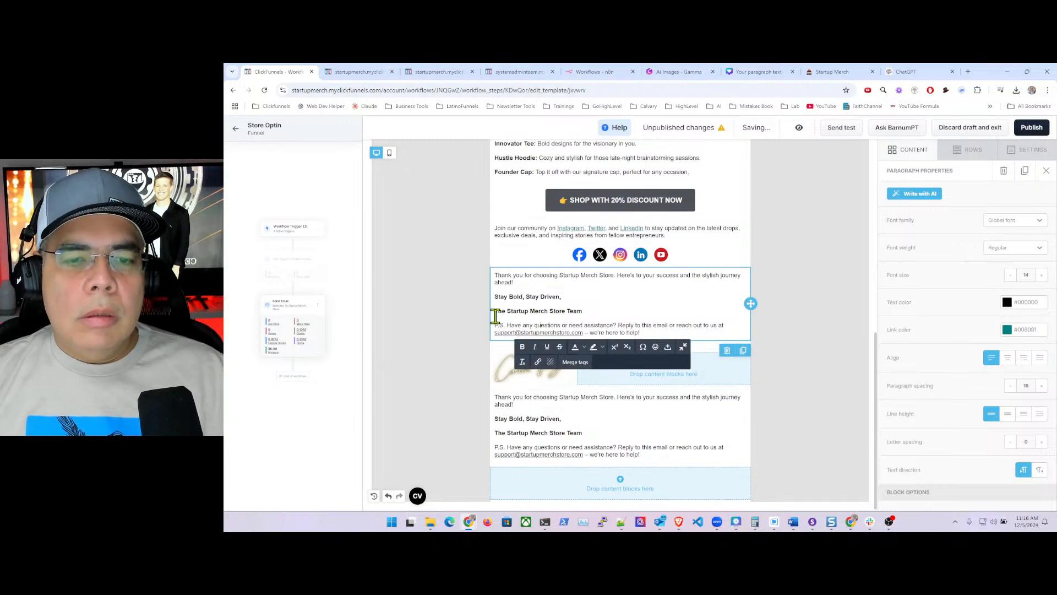
drag(496, 325, 656, 331)
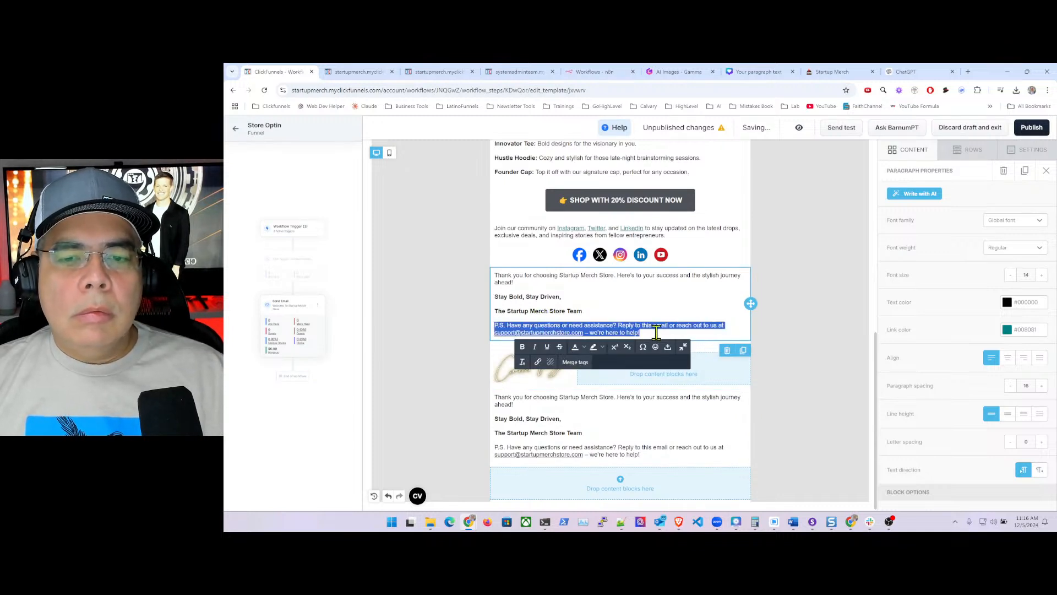
key(BackSpace)
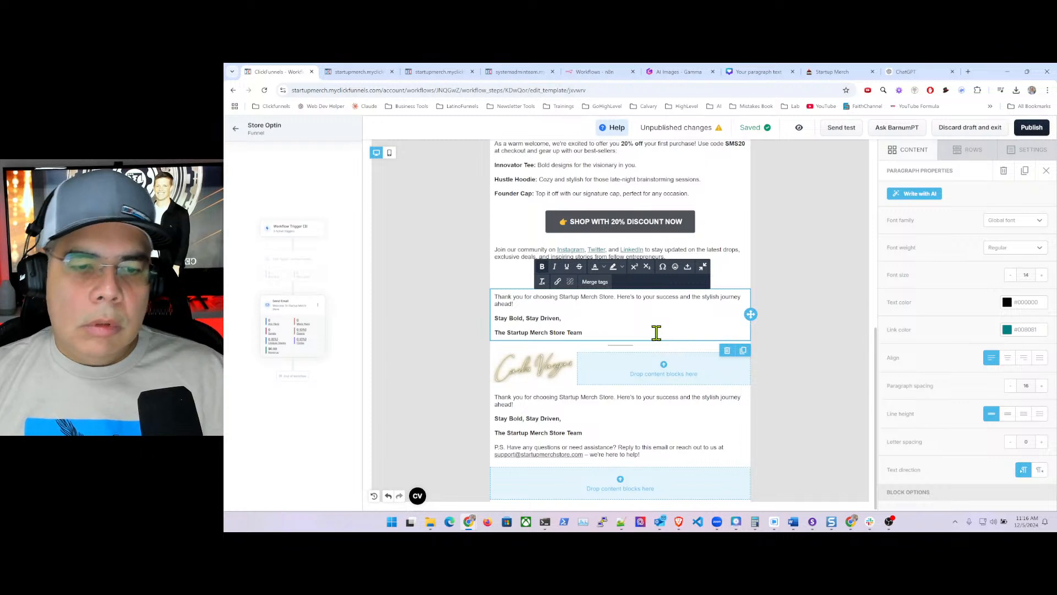
click(502, 406)
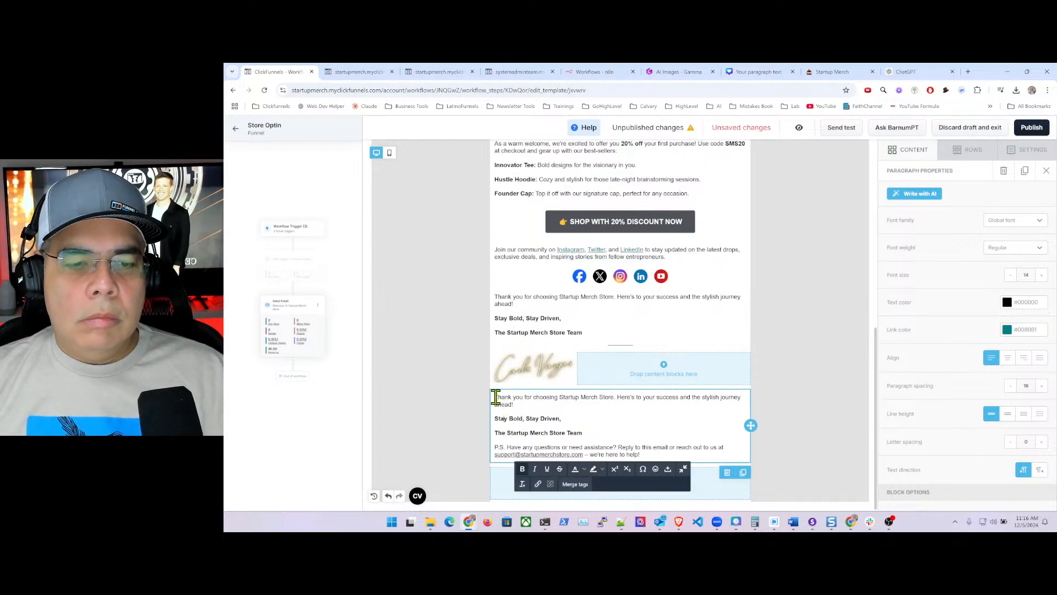
drag(494, 398, 581, 427)
key(BackSpace)
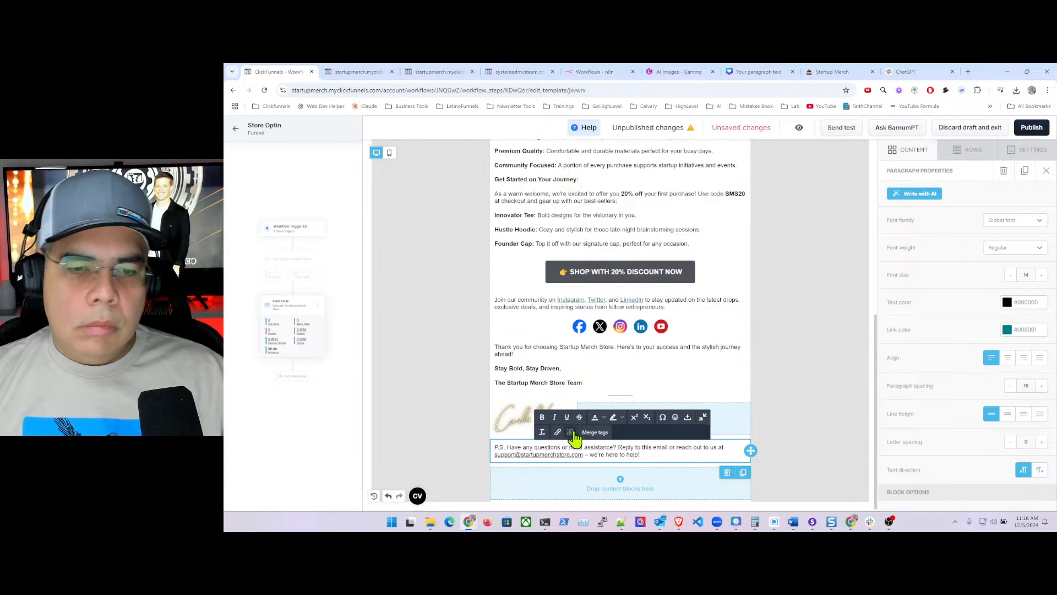
click(779, 372)
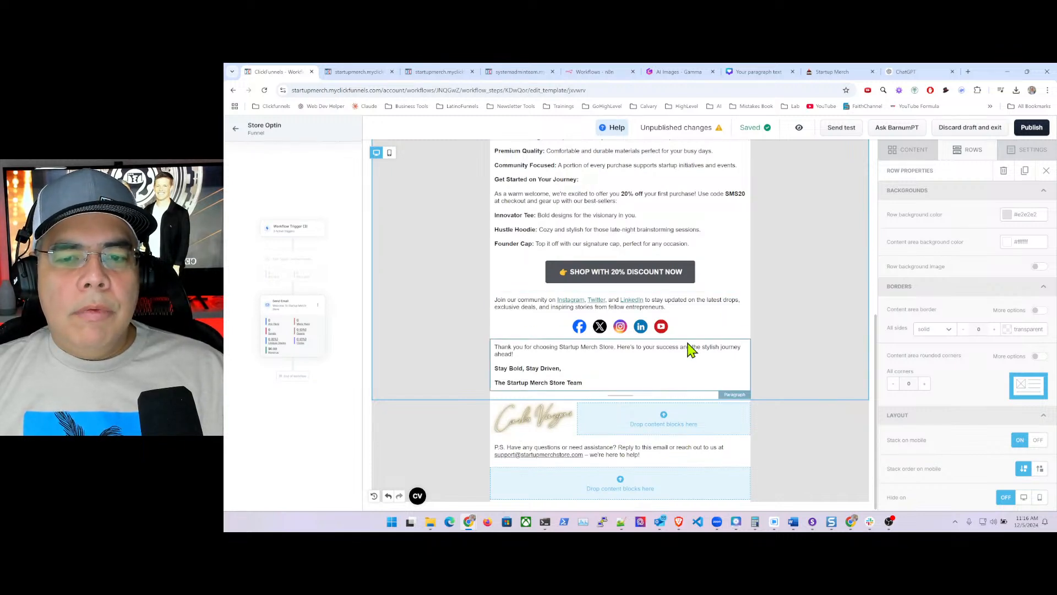
scroll(723, 347, up, 6)
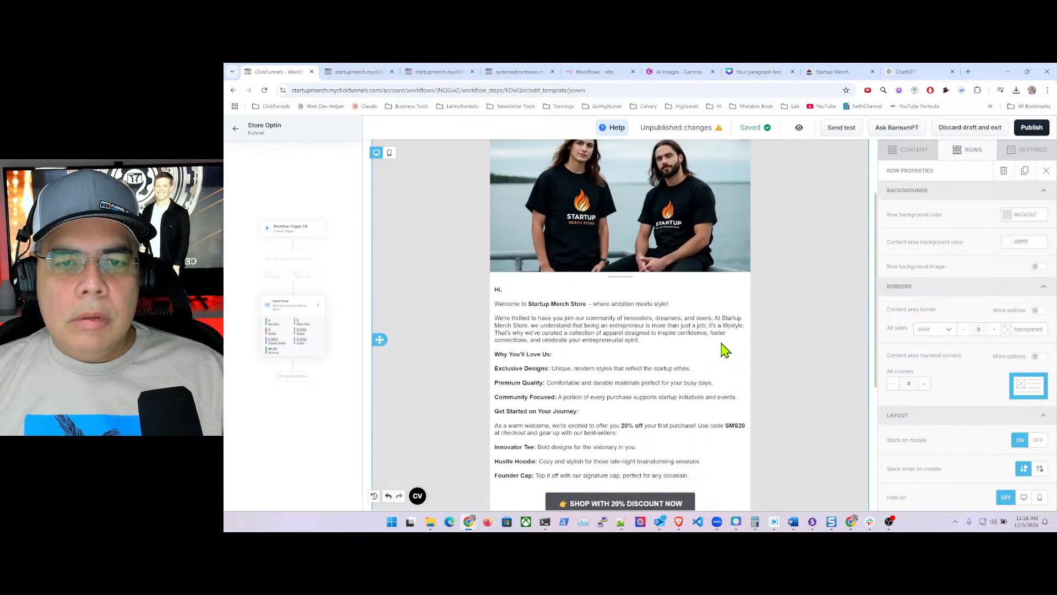
- Lower the 'Welcome To Startup Merch Store' heading's top padding from 25 to 5
scroll(722, 342, down, 5)
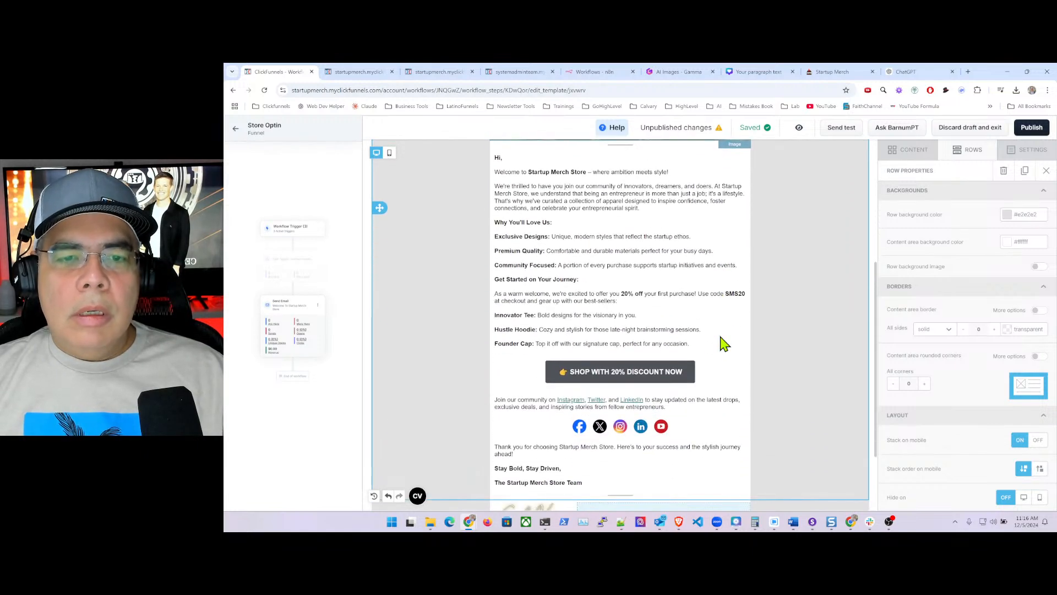
scroll(724, 342, up, 4)
scroll(723, 343, up, 1)
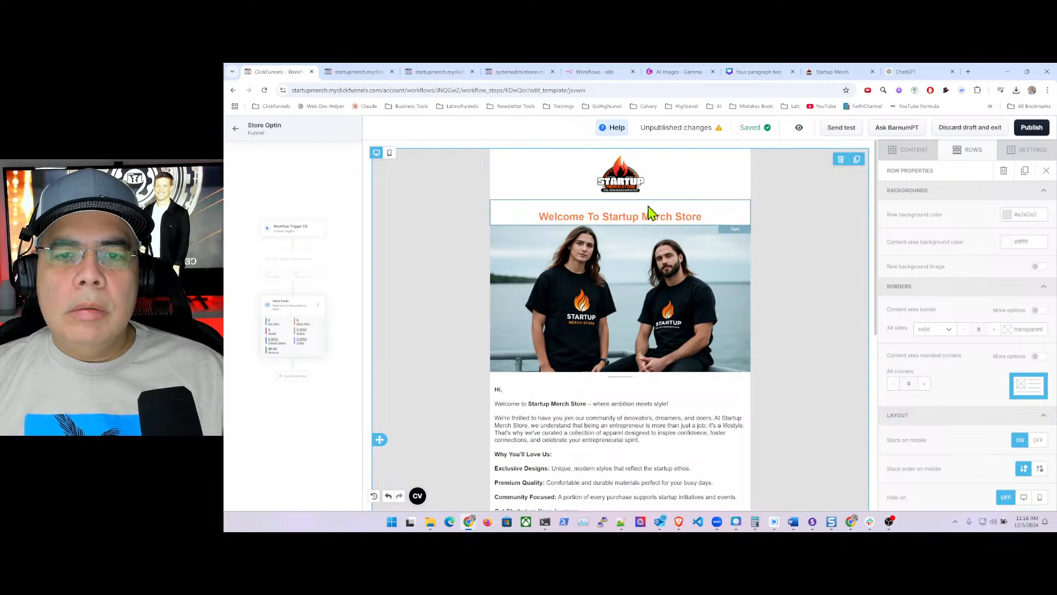
click(732, 215)
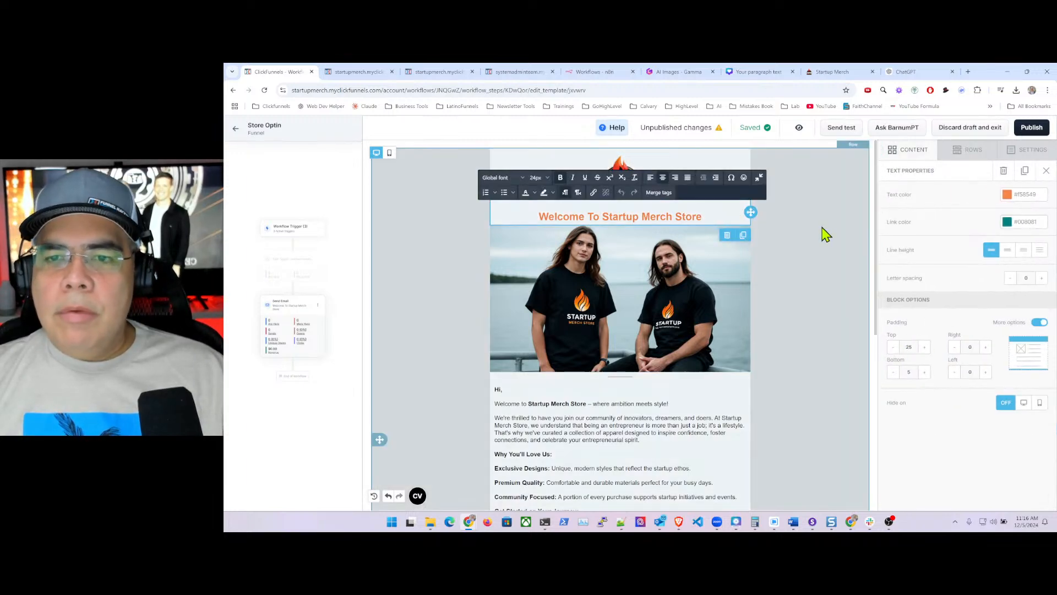
click(824, 233)
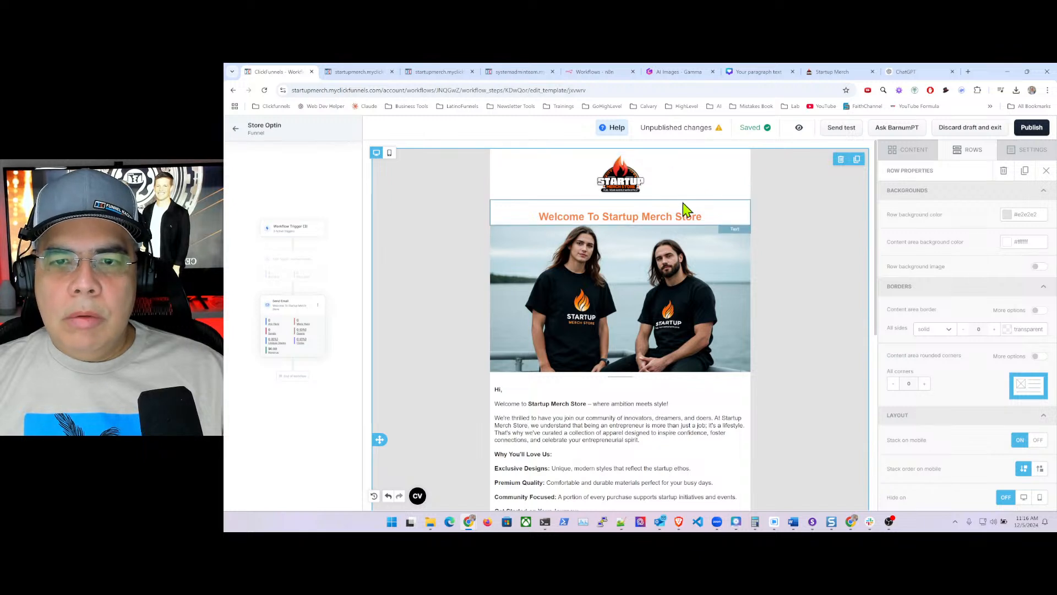
click(695, 213)
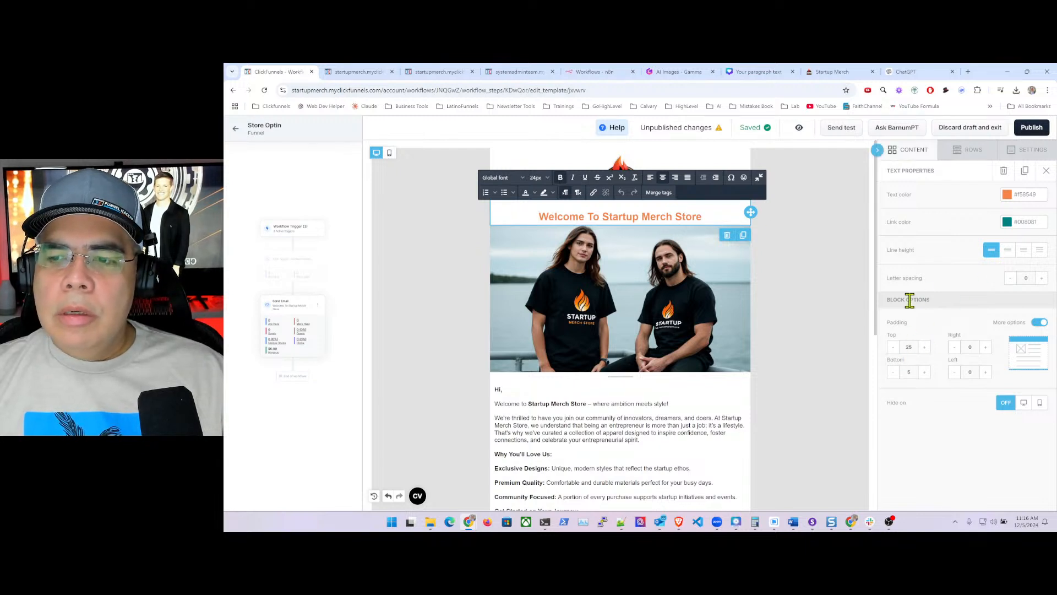
click(894, 349)
click(893, 350)
click(894, 349)
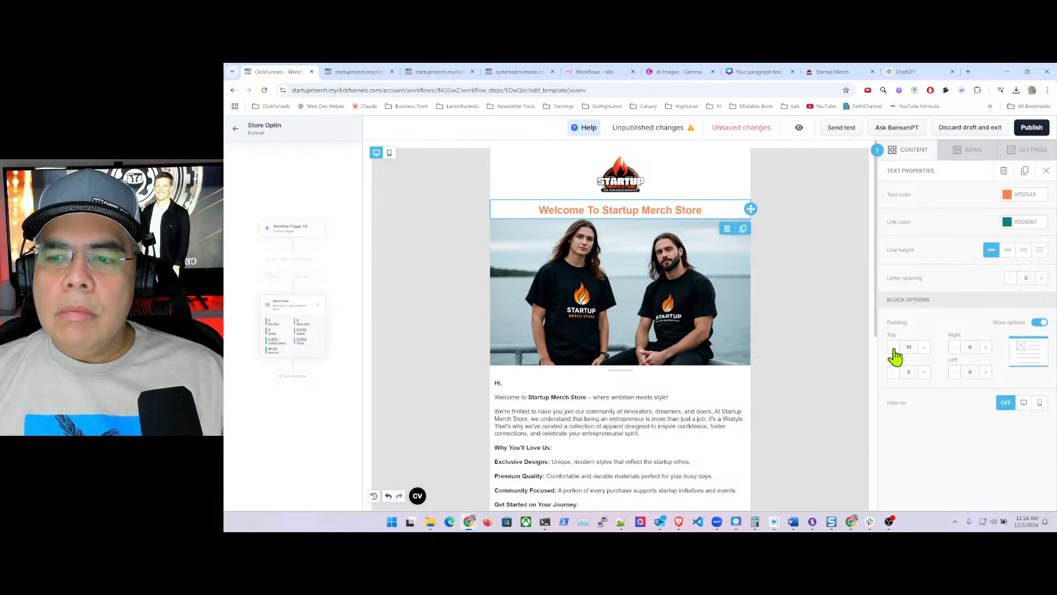
click(894, 349)
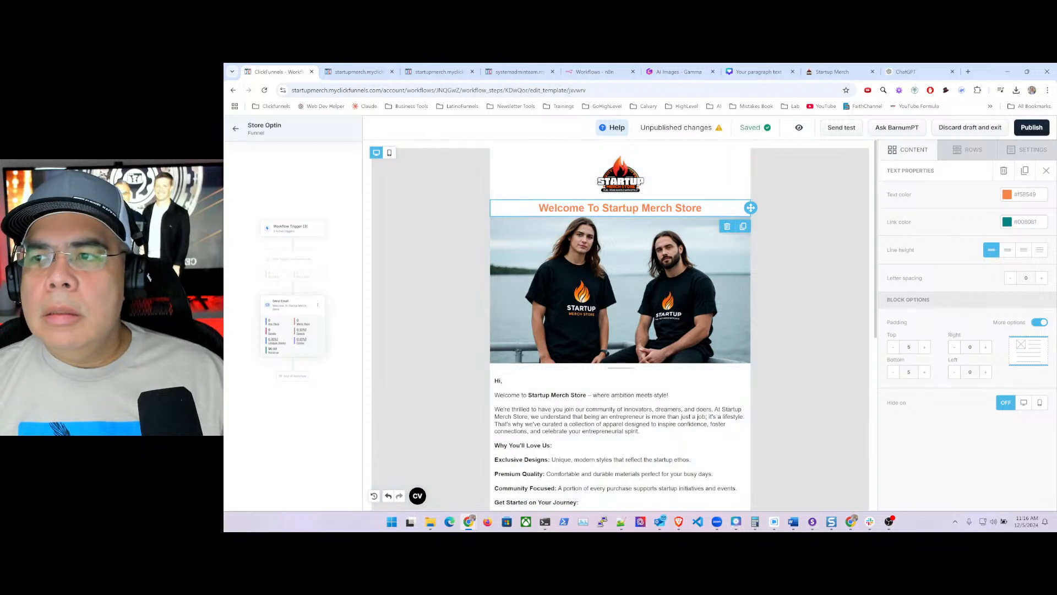
- Publish the updated welcome email
click(1032, 128)
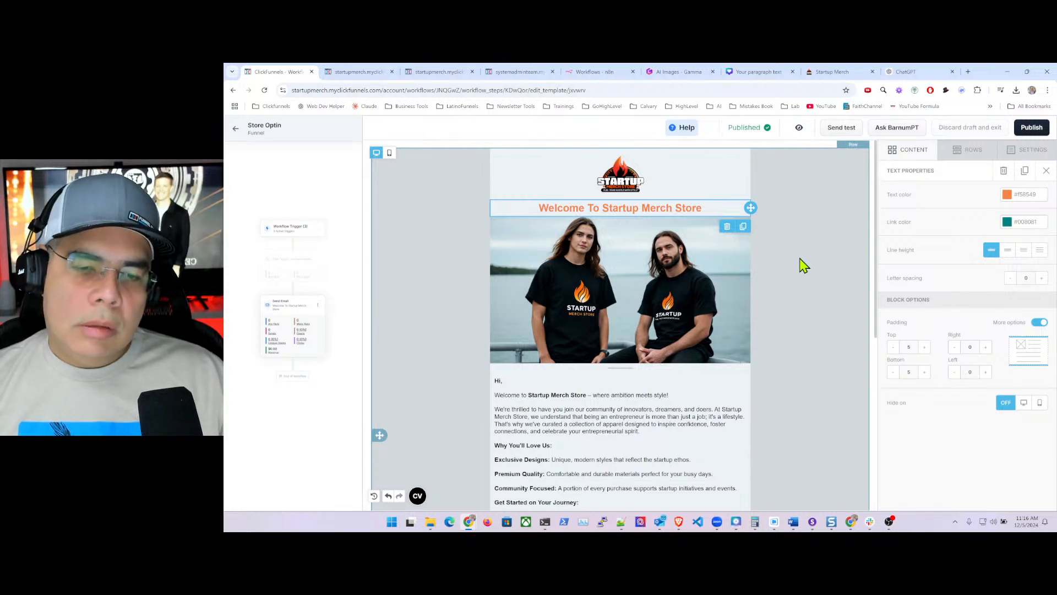
scroll(778, 341, down, 5)
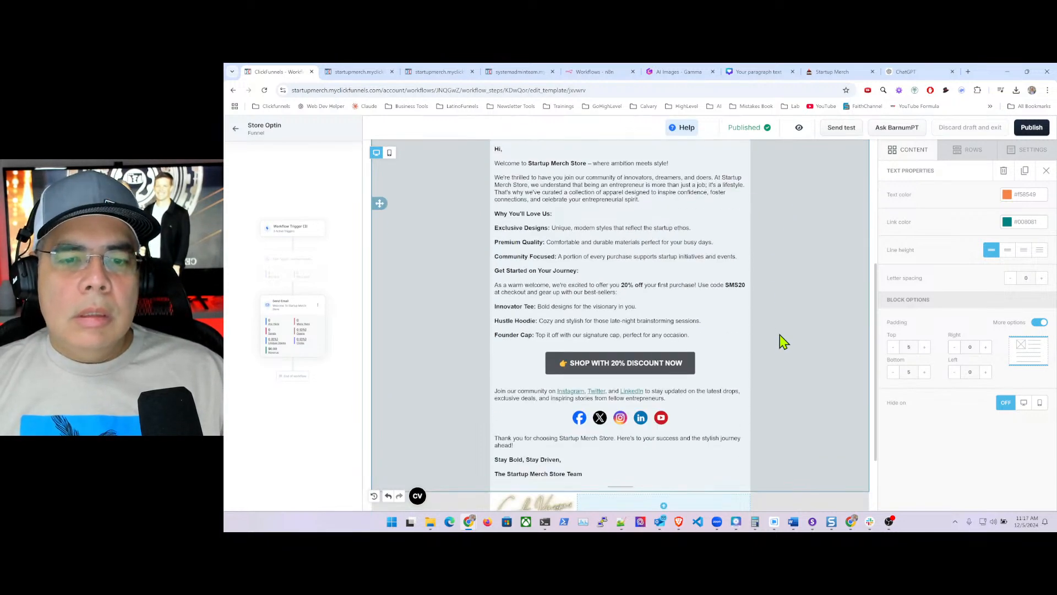
scroll(780, 334, down, 2)
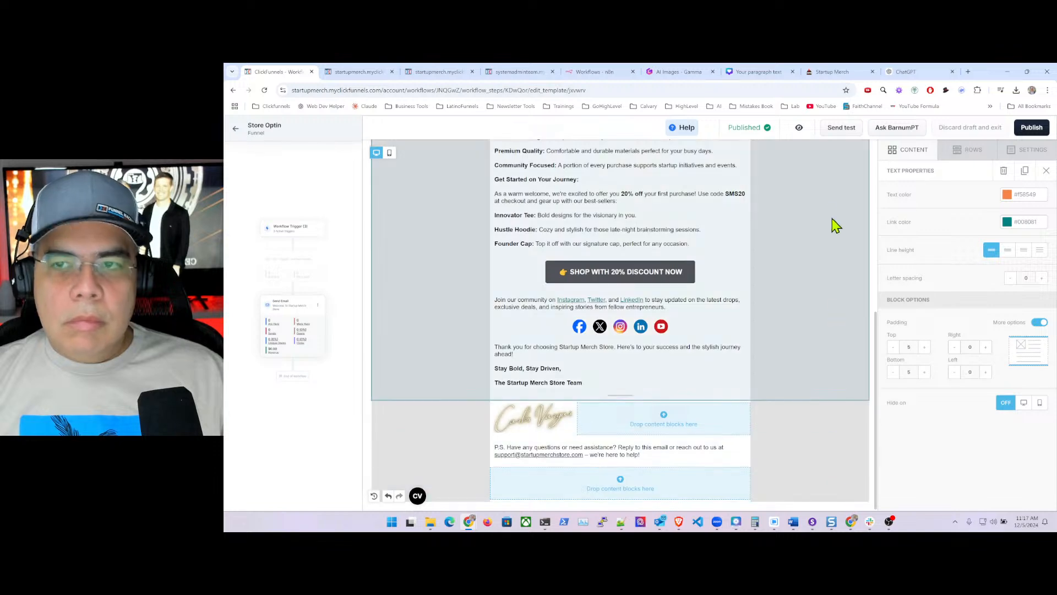
- Review the published email's tighter heading, signature and P.S., then return to the editor
click(799, 127)
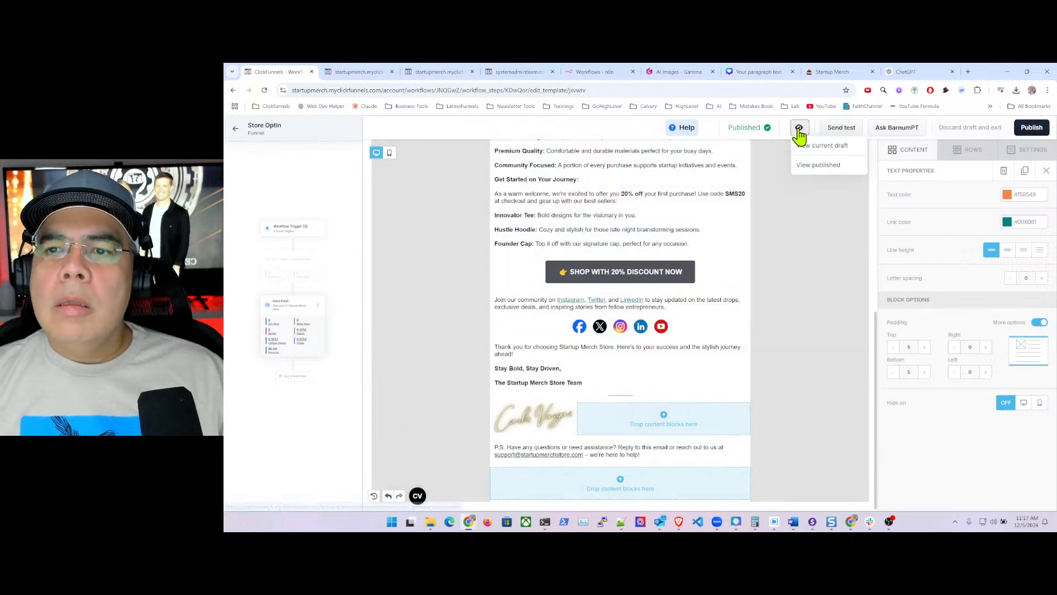
click(820, 166)
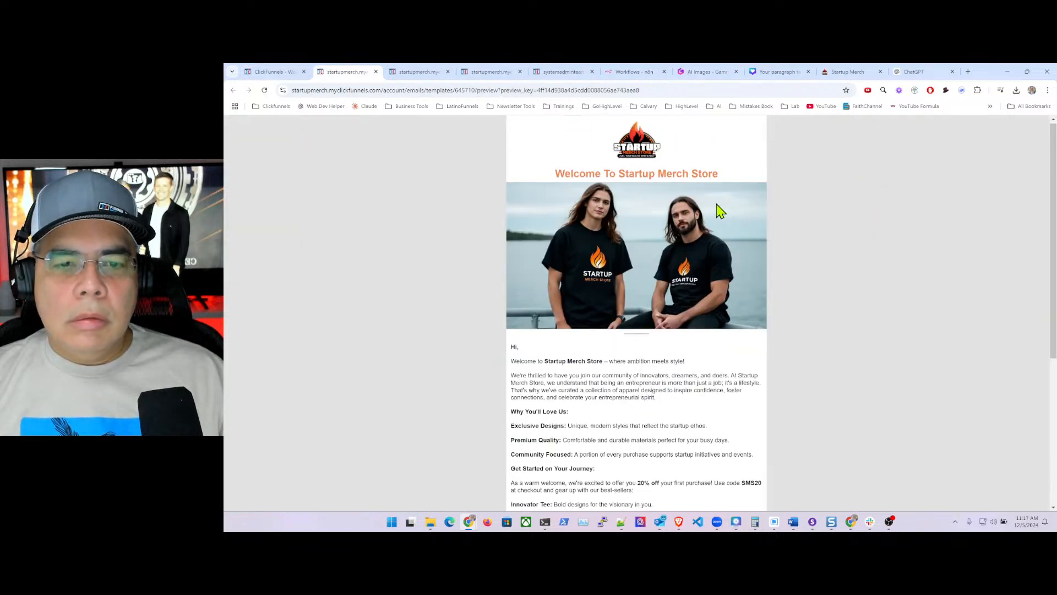
scroll(720, 212, down, 2)
scroll(720, 212, down, 2)
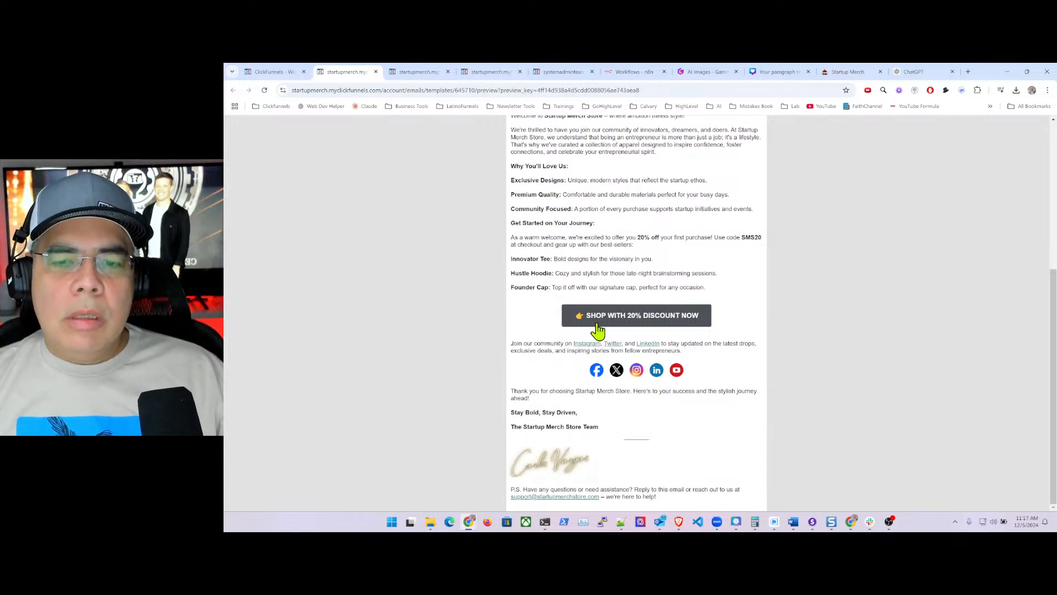
click(272, 73)
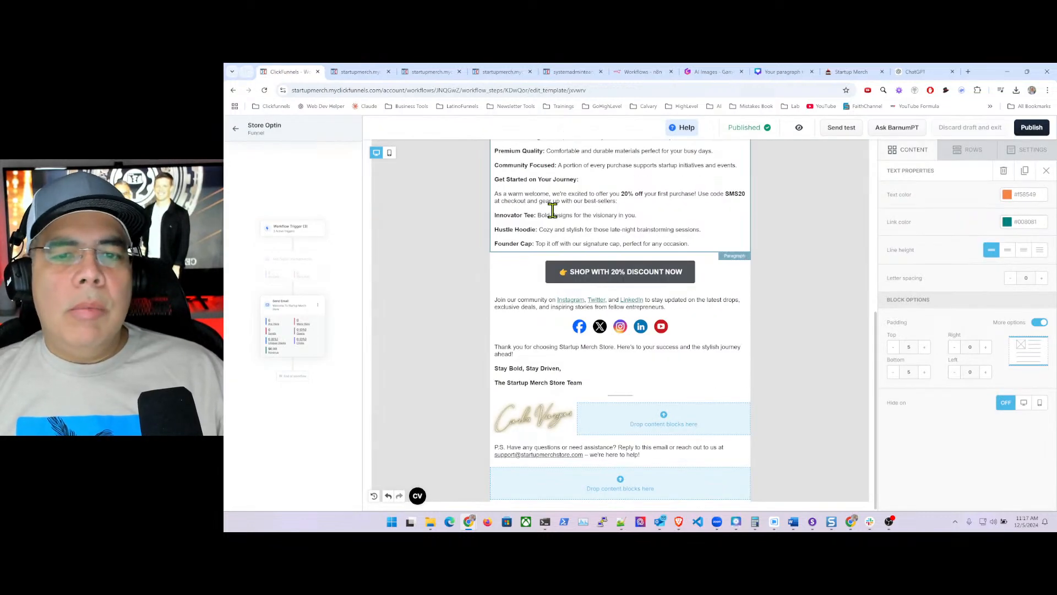
- Move the social icons below the signature and add a Paragraph block above them
click(735, 335)
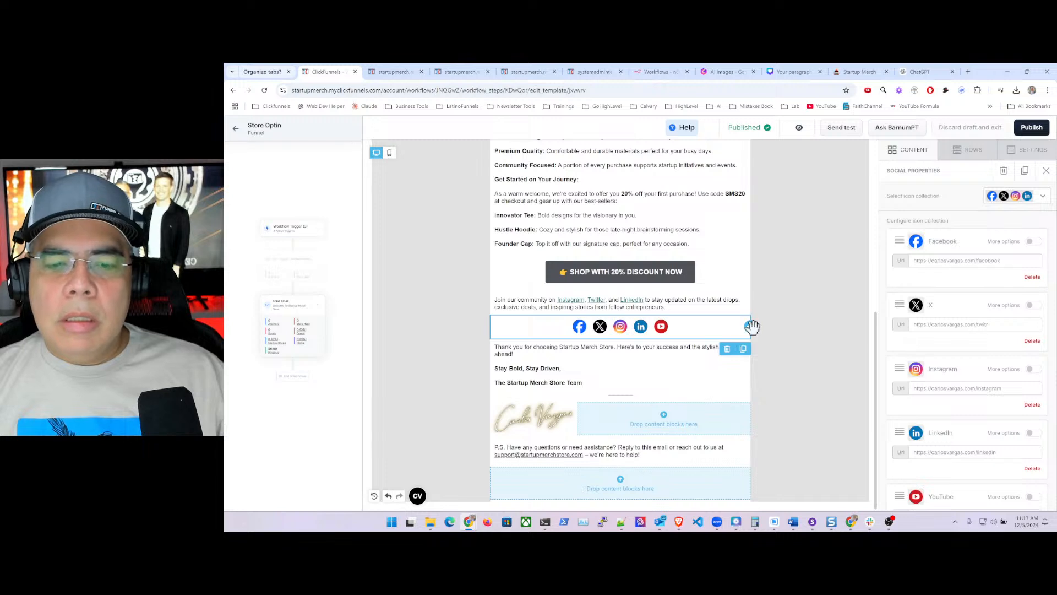
drag(751, 326, 732, 440)
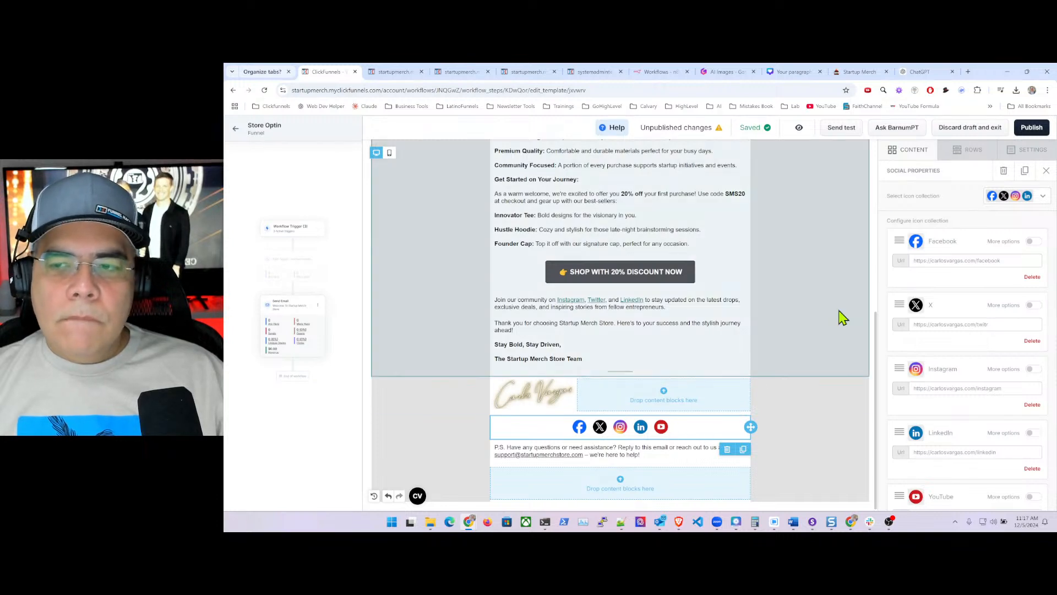
click(913, 151)
drag(964, 196, 630, 421)
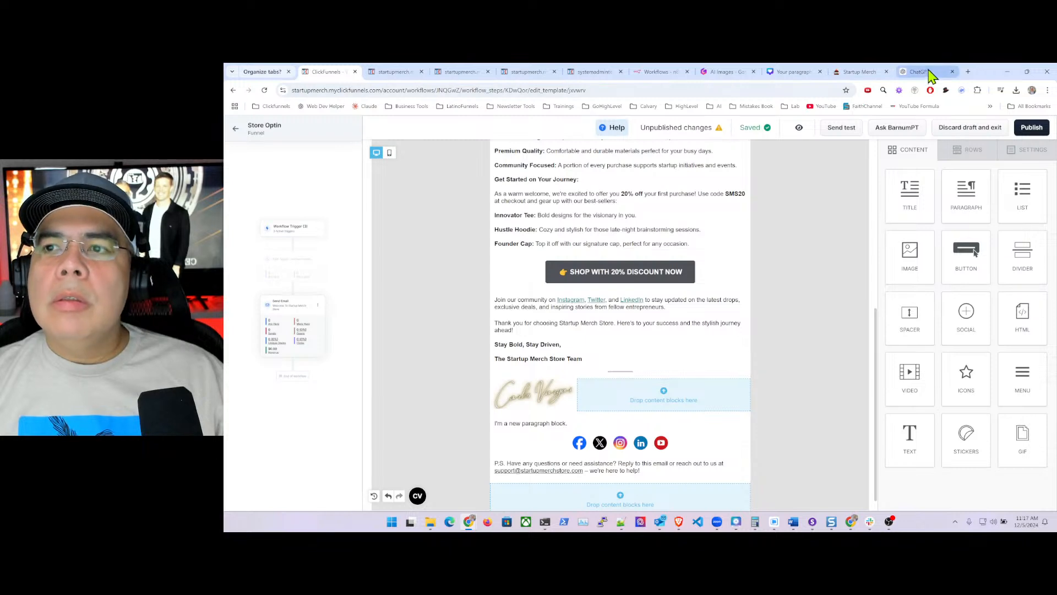
- Copy the 'Follow Us:' footer text from the ChatGPT draft
click(925, 72)
scroll(599, 289, down, 3)
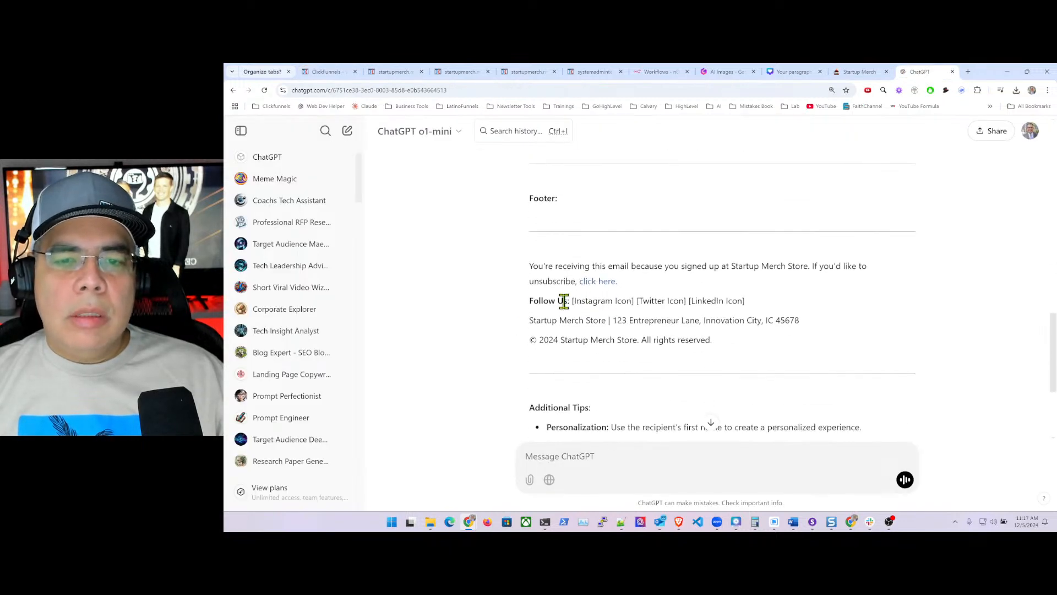
drag(529, 300, 572, 301)
key(ctrl+c)
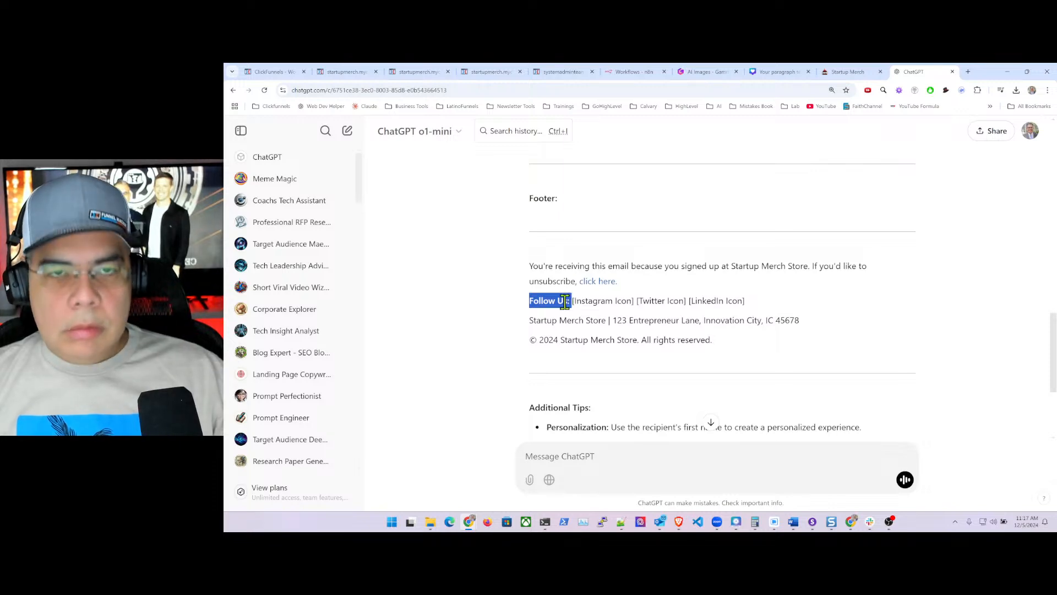
click(270, 72)
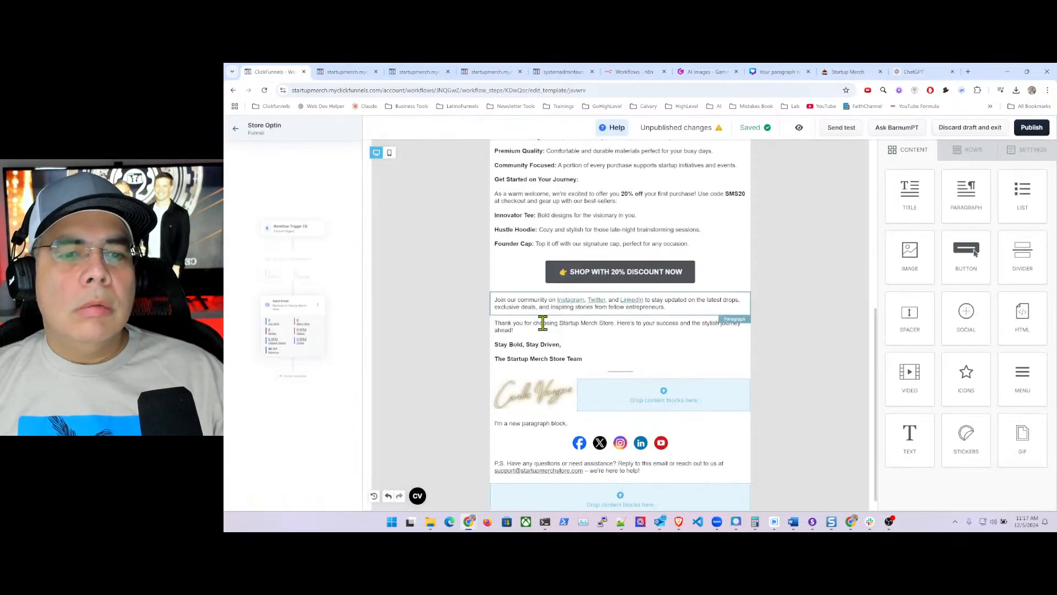
- Replace the placeholder paragraph text with 'Follow Us:'
click(534, 429)
triple_click(530, 423)
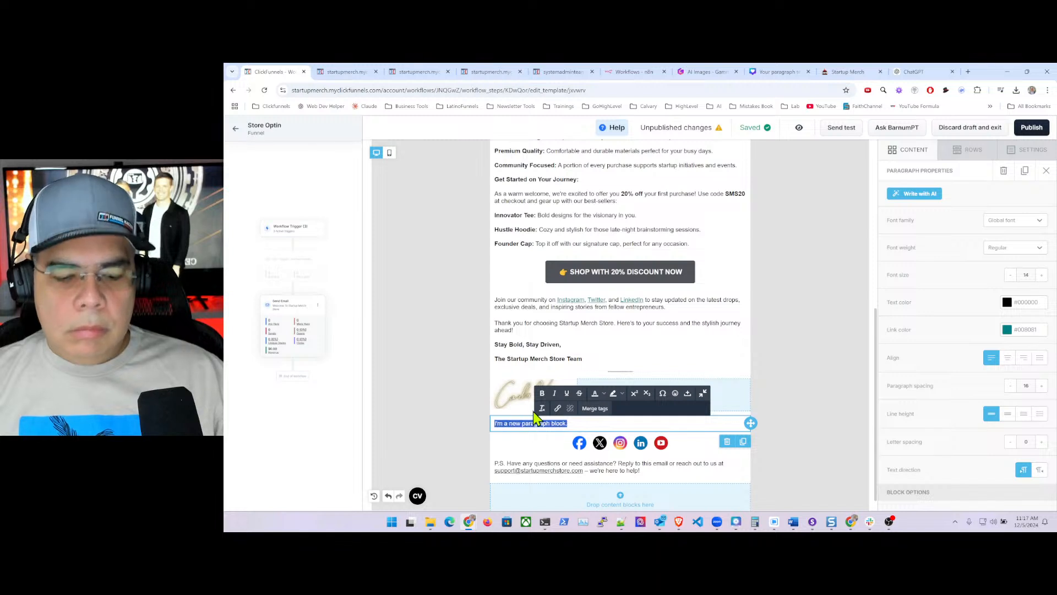
key(ctrl+v)
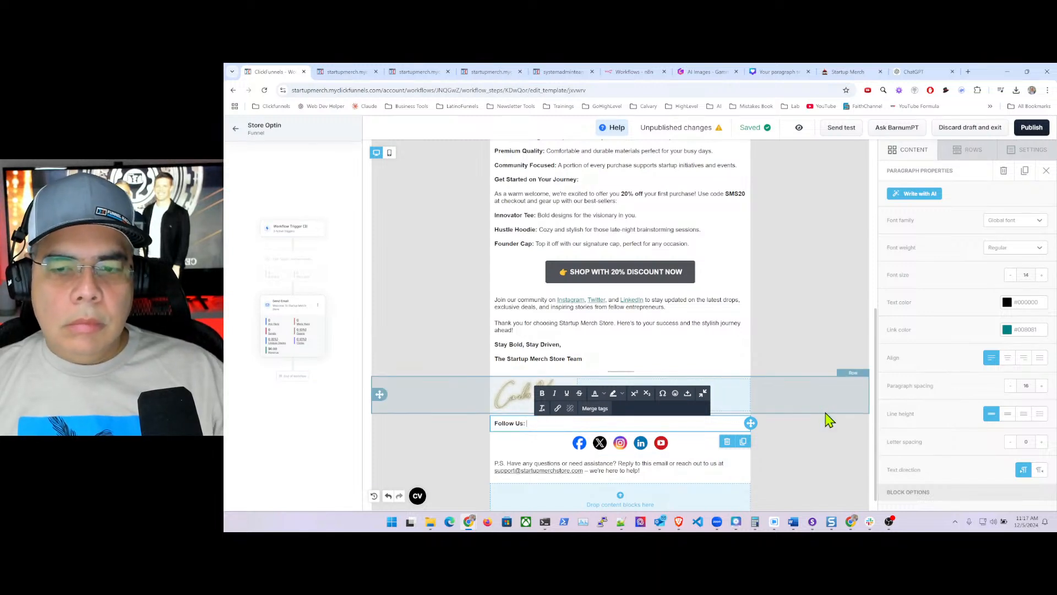
click(769, 355)
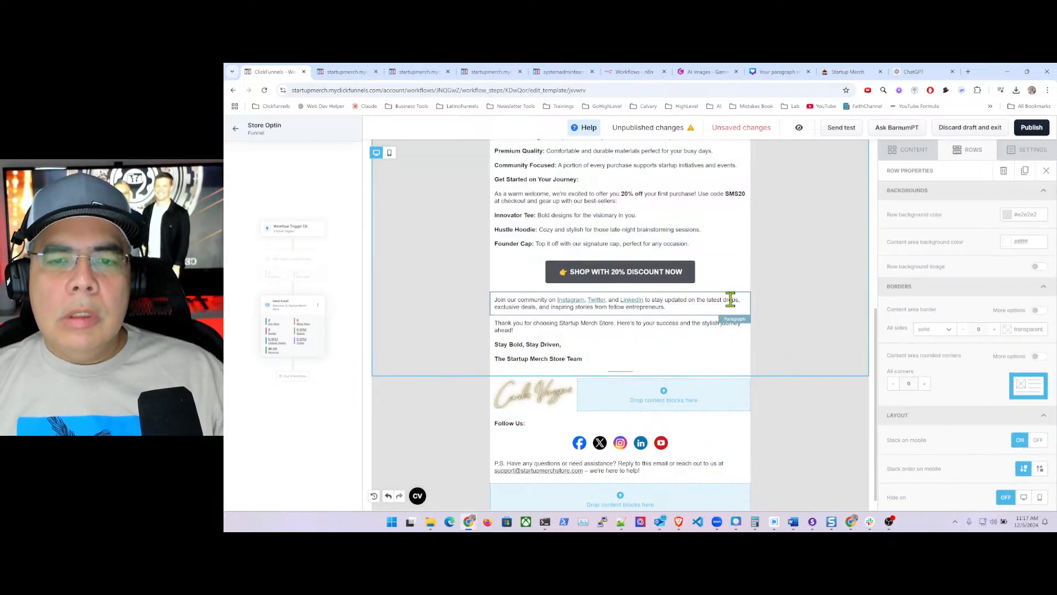
- Republish the email and confirm the published version shows the 'Follow Us:' label
click(1031, 128)
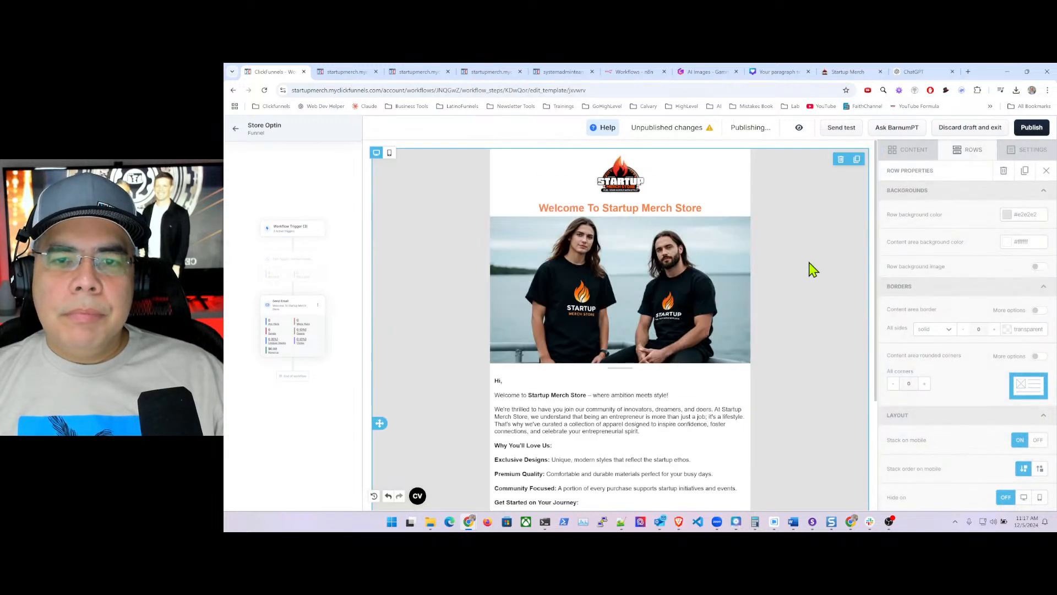
scroll(680, 292, down, 6)
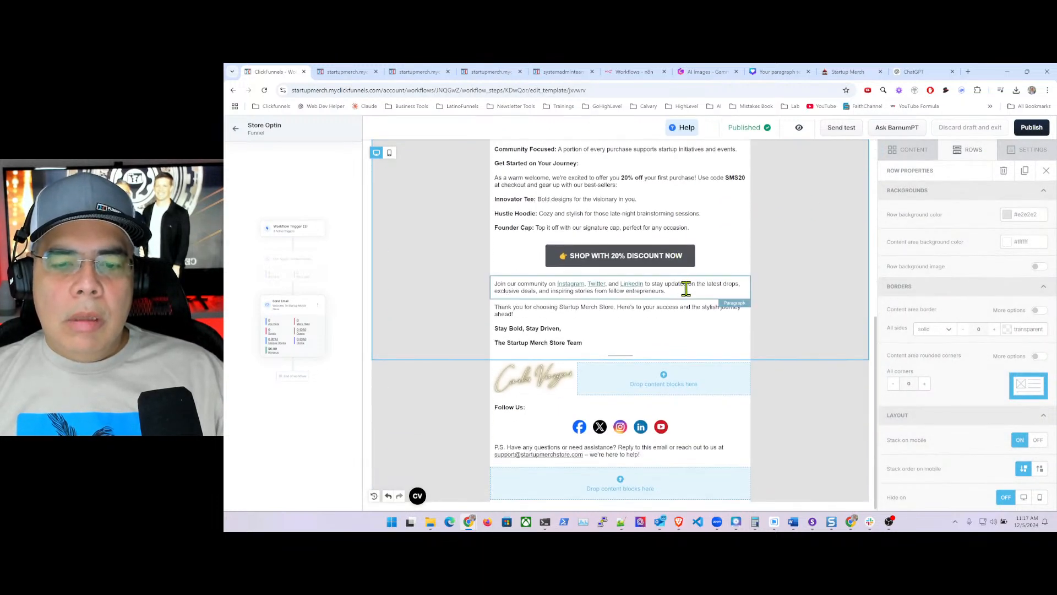
scroll(686, 288, up, 6)
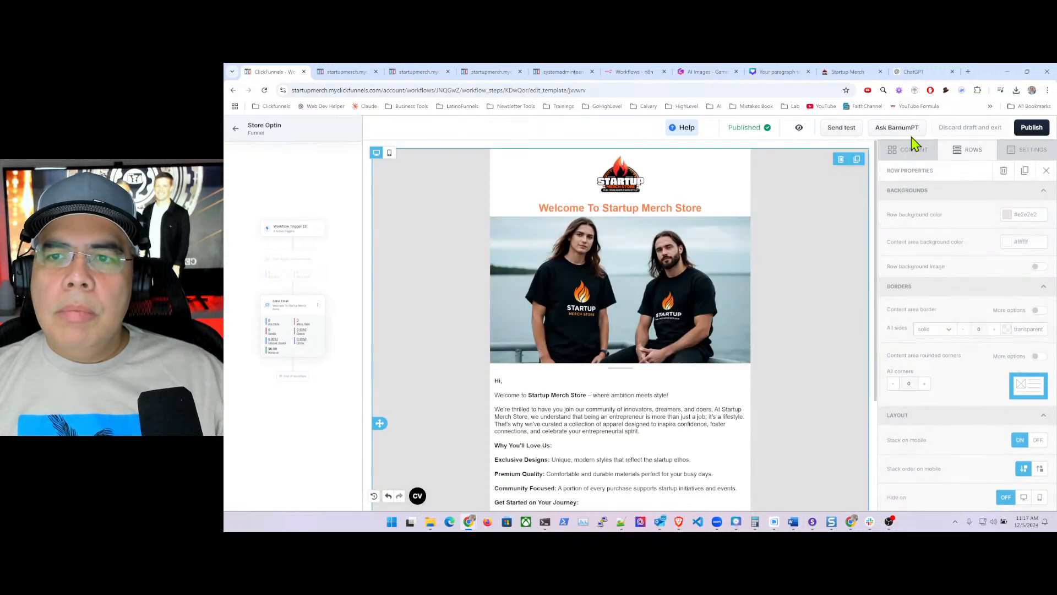
click(799, 128)
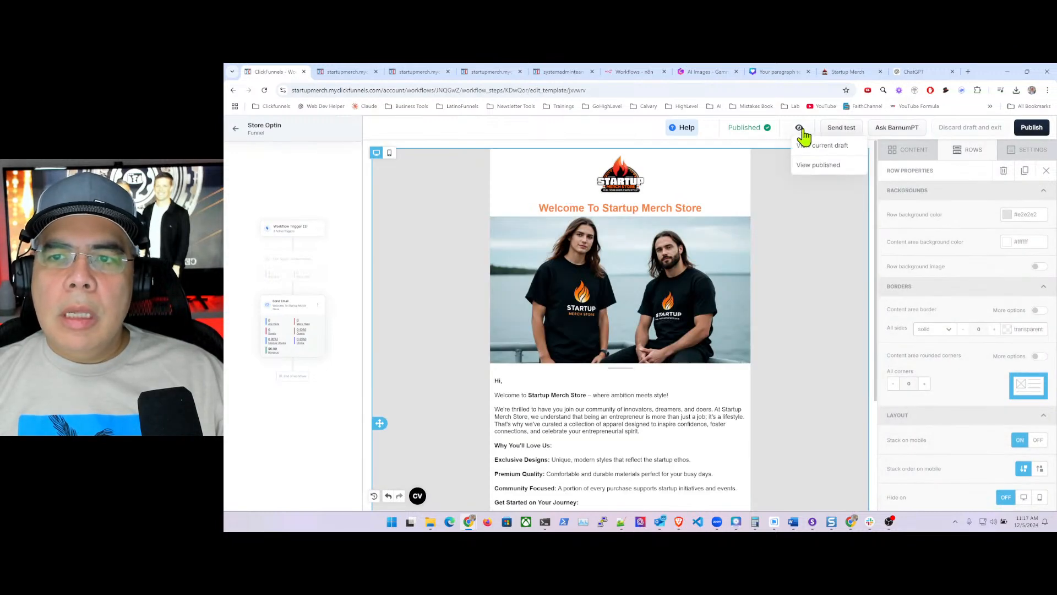
click(818, 166)
scroll(671, 270, down, 5)
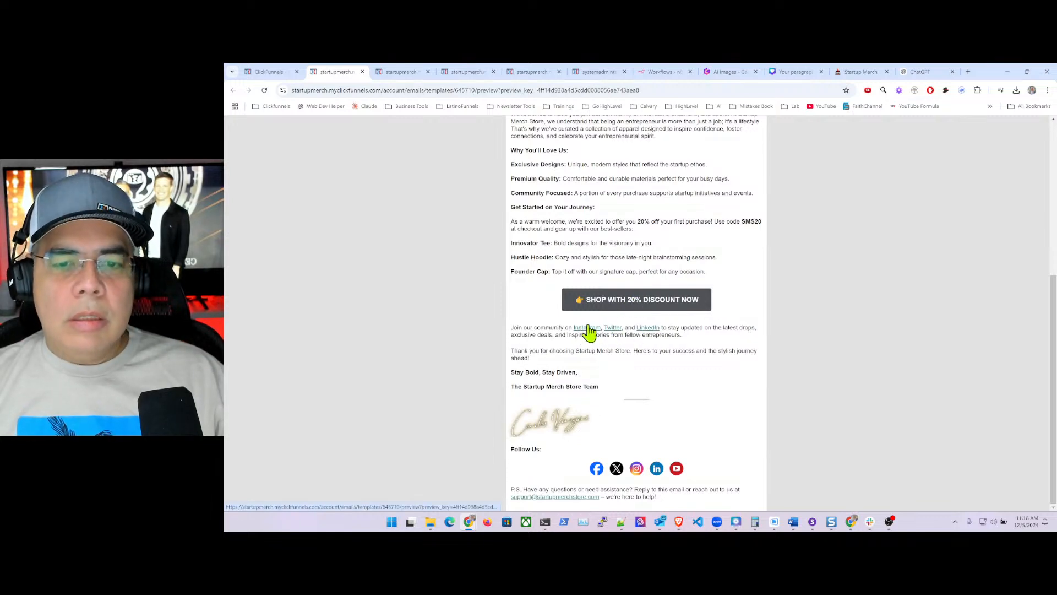
click(259, 72)
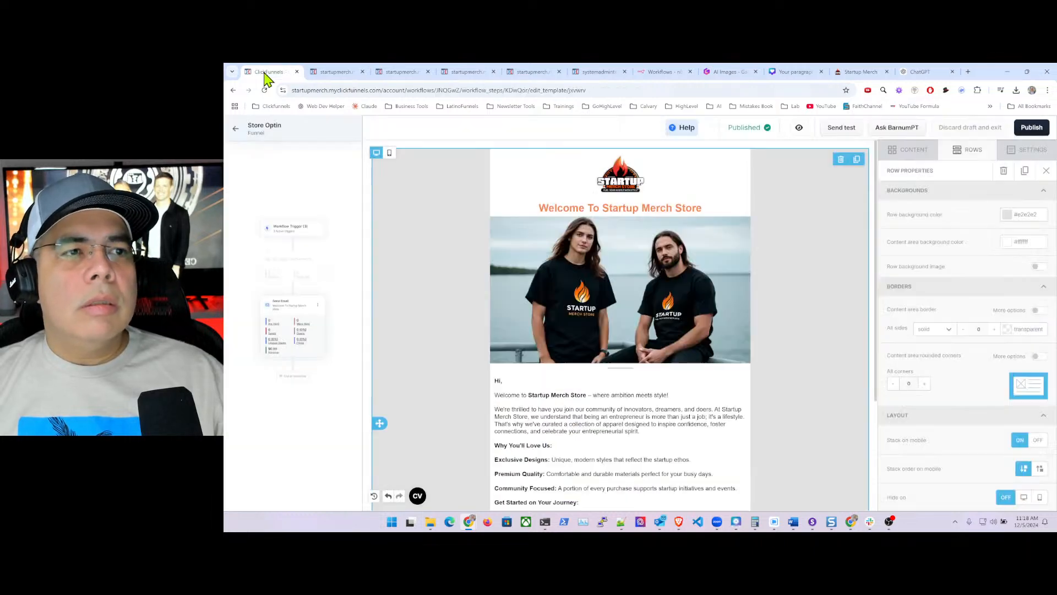
- Link the word 'Instagram' in the Join our community paragraph to its profile URL, opening in a new window
scroll(637, 378, down, 10)
scroll(651, 376, down, 1)
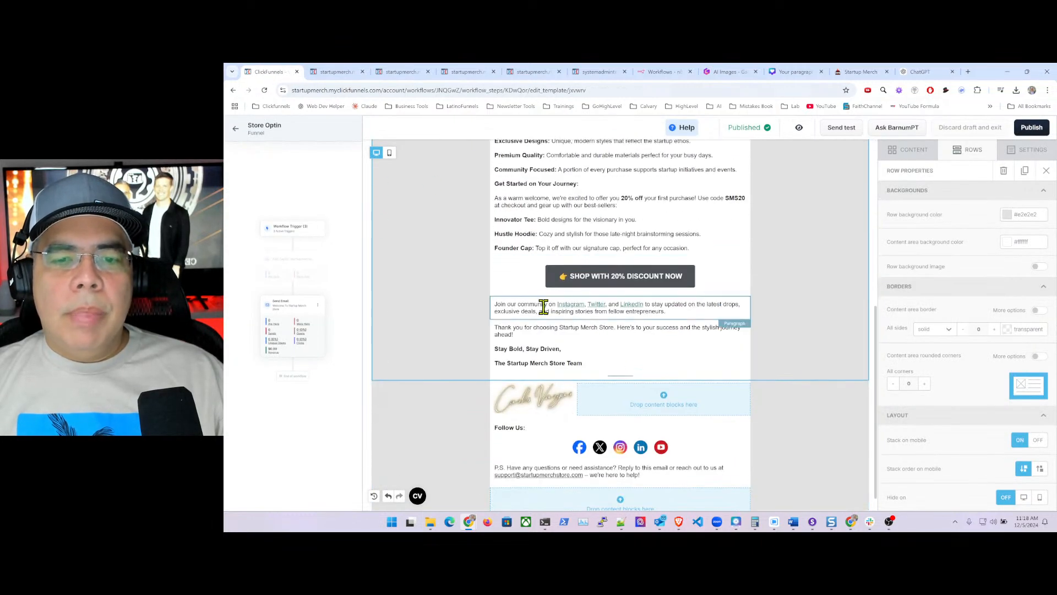
click(580, 305)
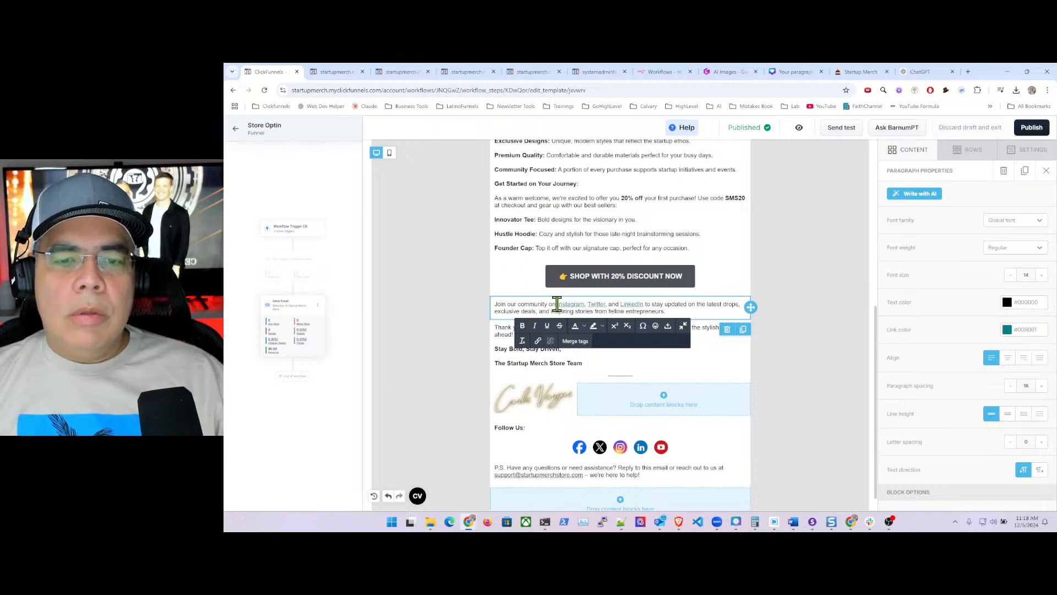
drag(558, 304, 578, 304)
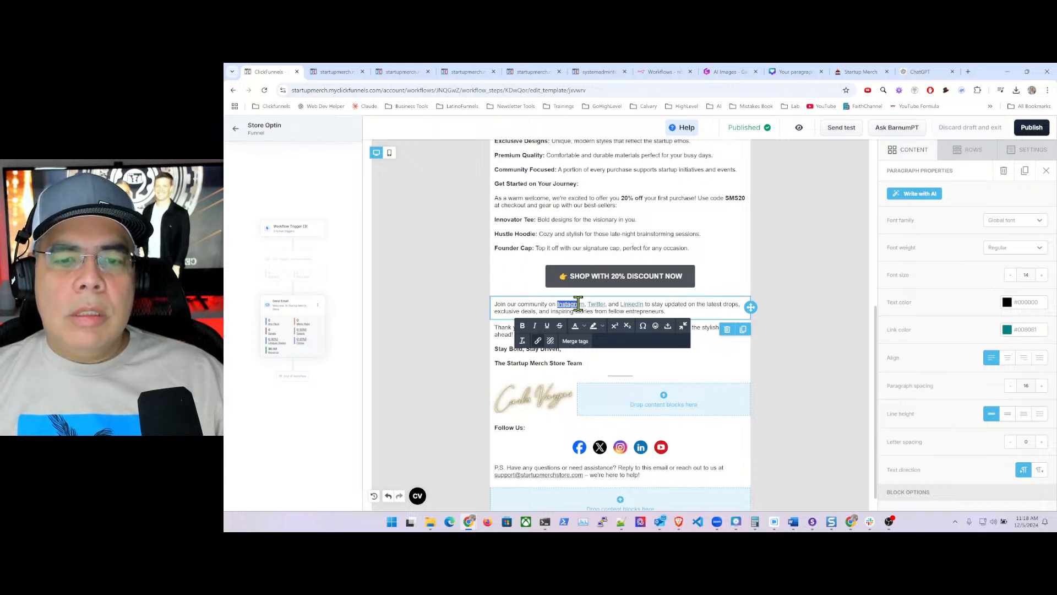
click(538, 341)
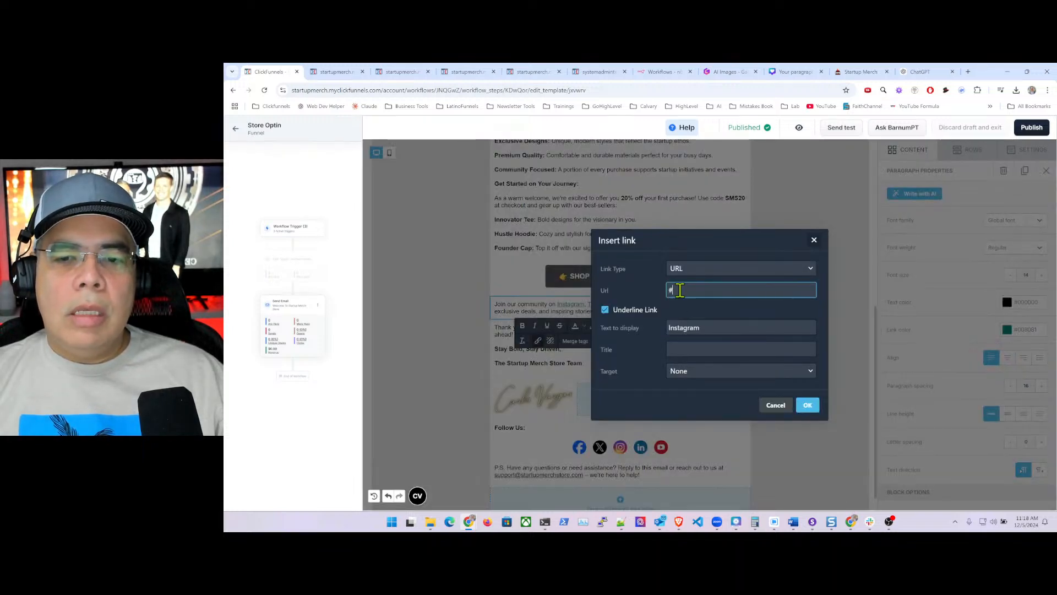
key(BackSpace)
text(ht)
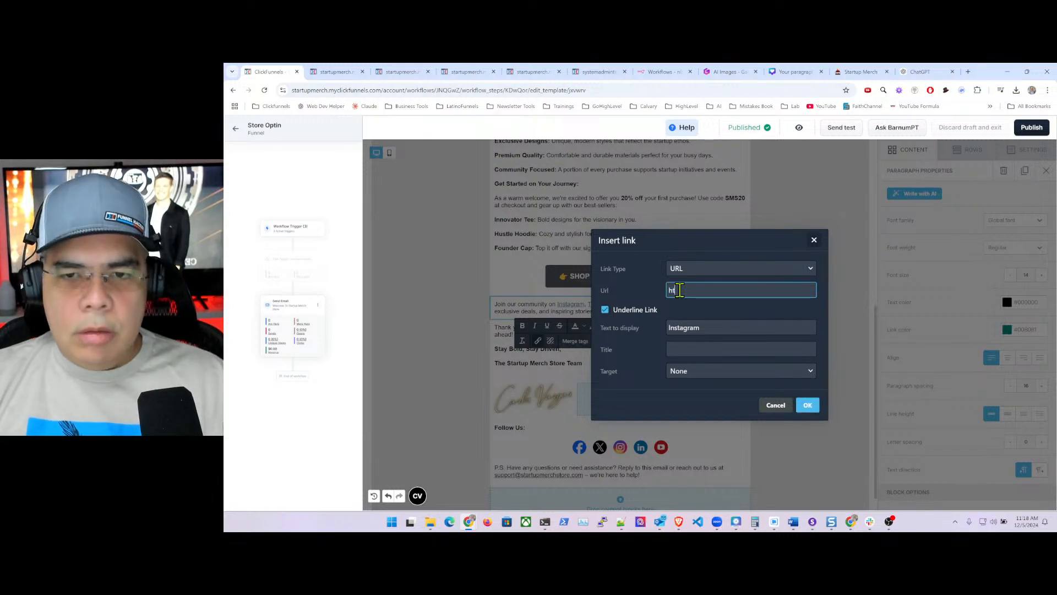
text(tps://carlosvargas.com/ins)
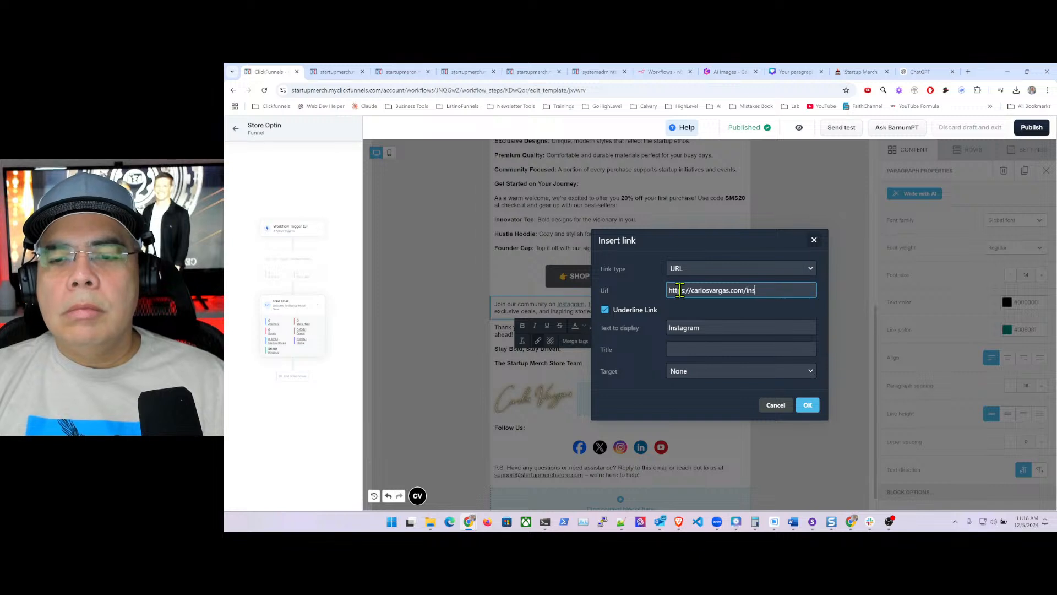
text(tagram.co)
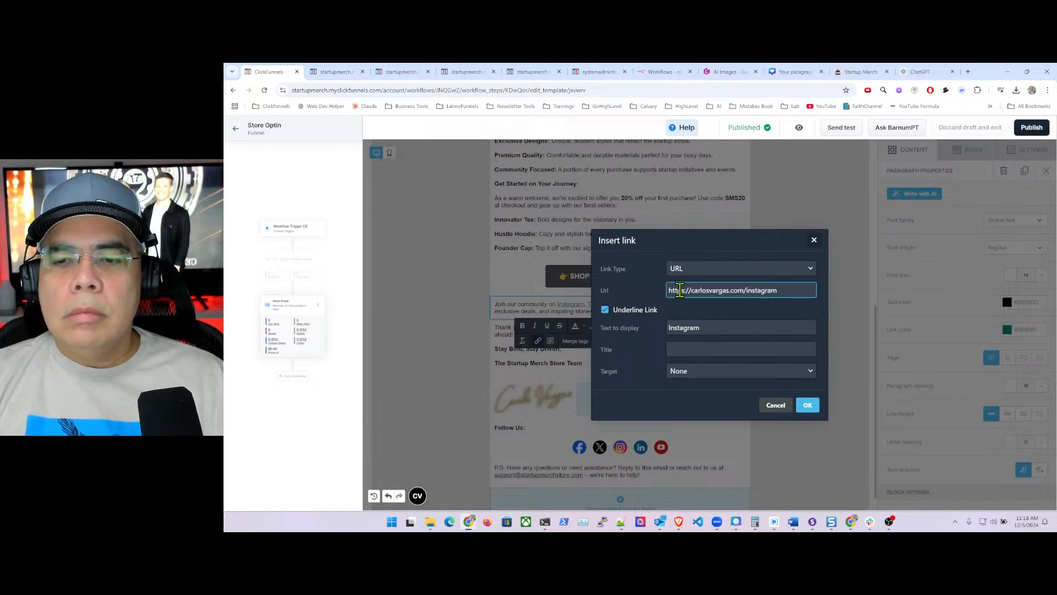
click(701, 375)
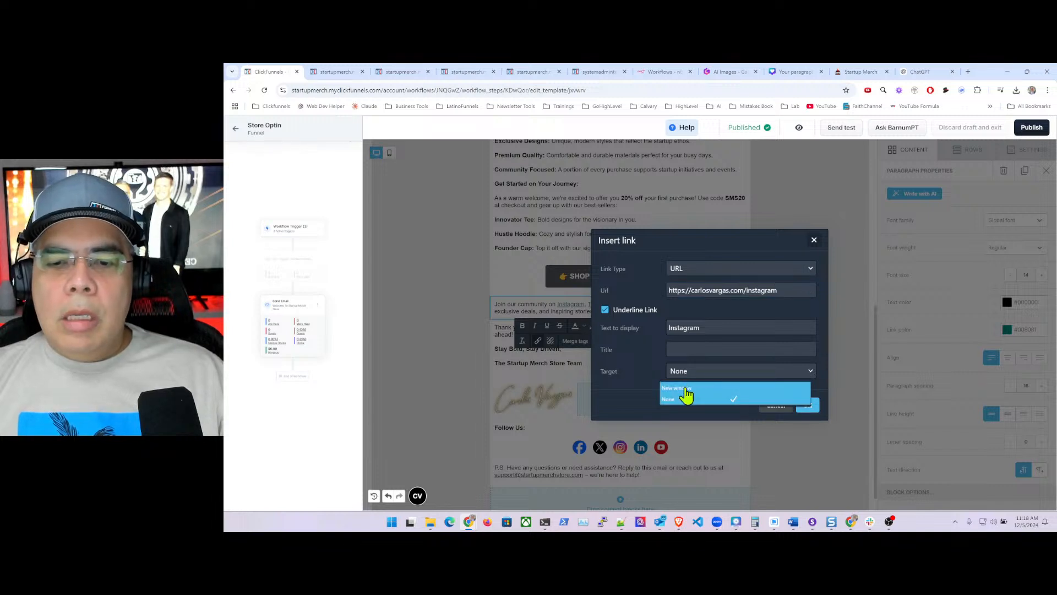
click(718, 389)
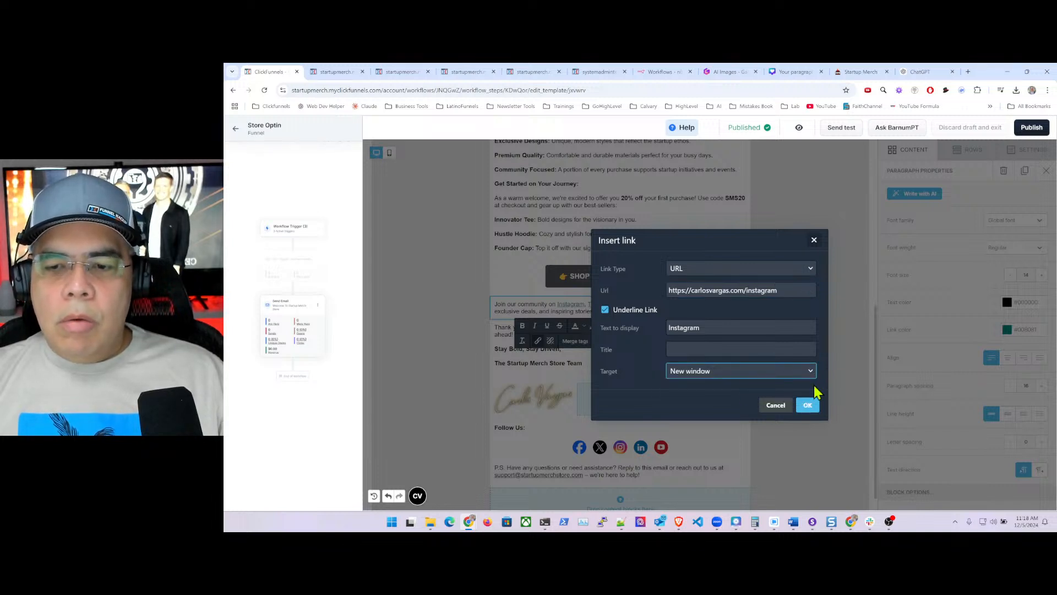
click(808, 405)
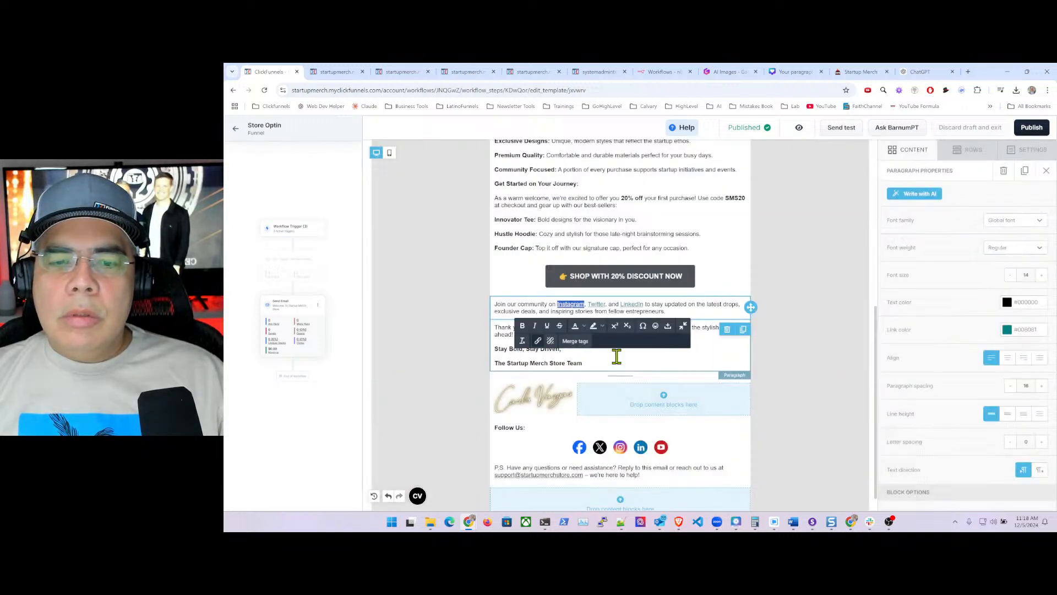
- Link the word 'Twitter' to its profile URL, opening in a new window
double_click(598, 305)
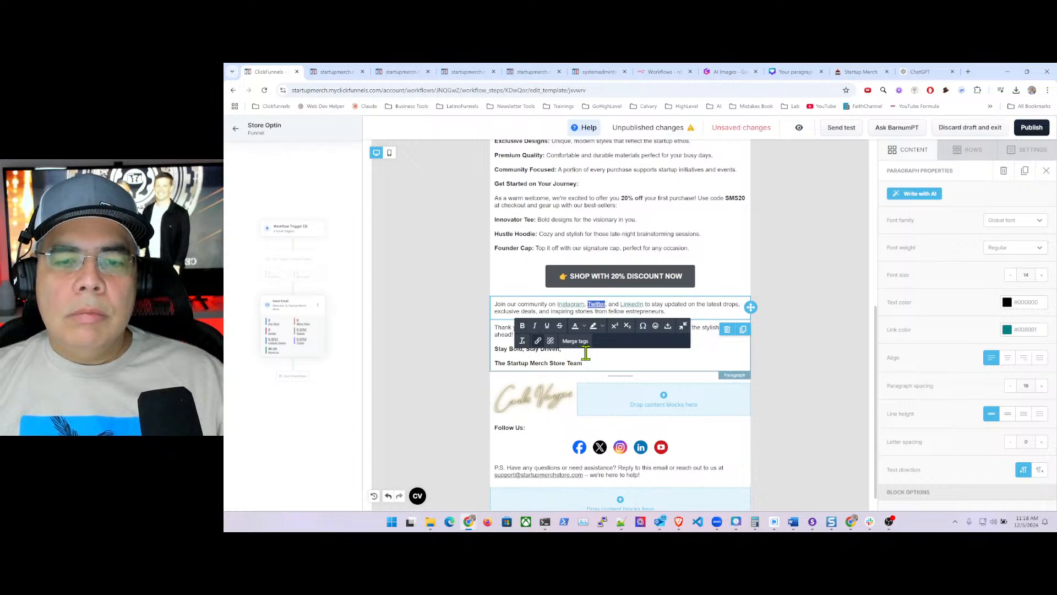
click(538, 340)
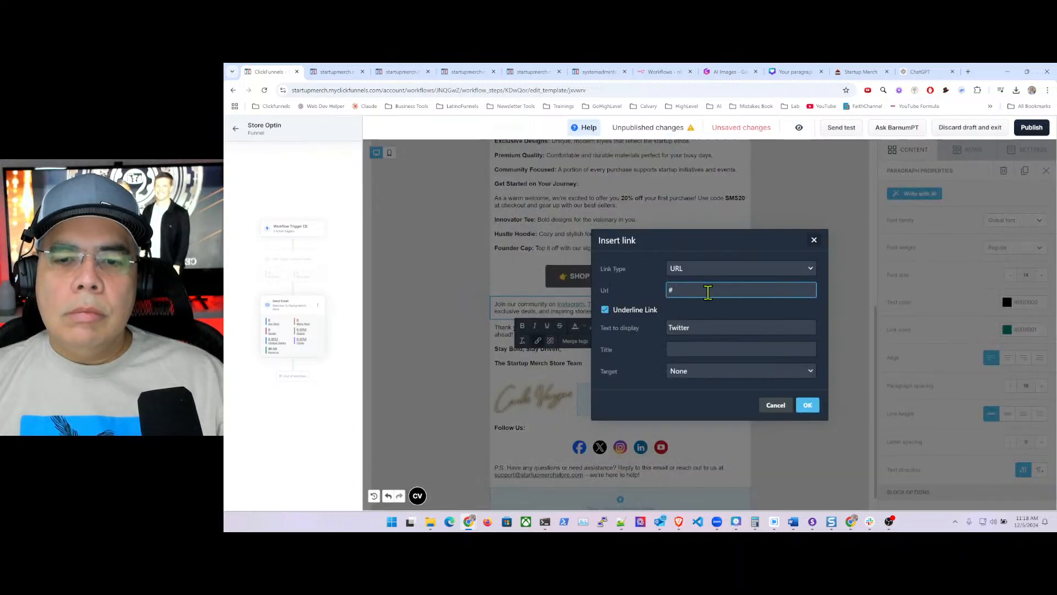
key(BackSpace)
text(https://carlosvargas.com/twitter)
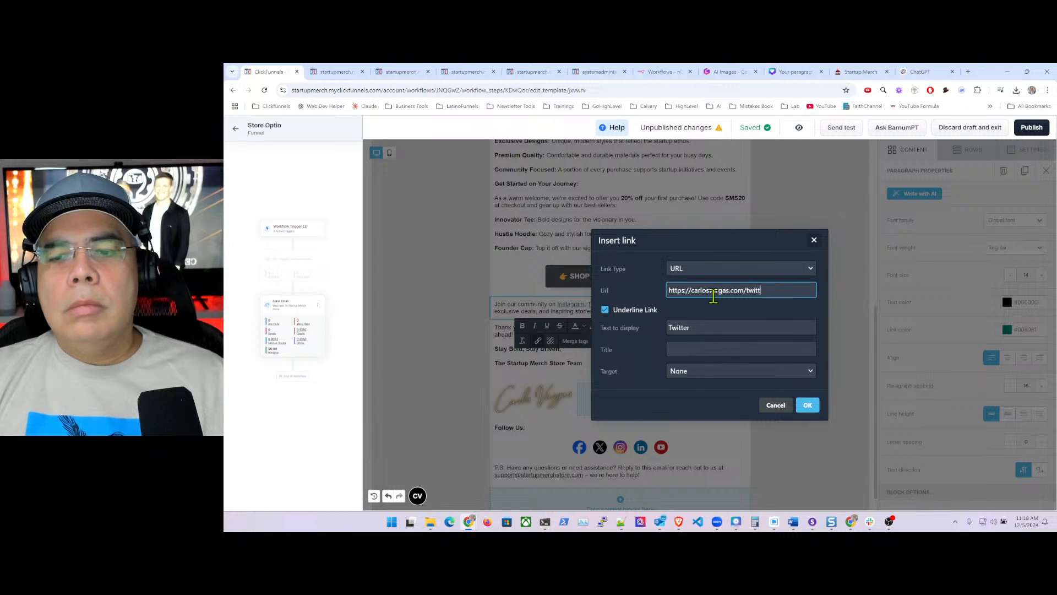
click(726, 371)
click(689, 389)
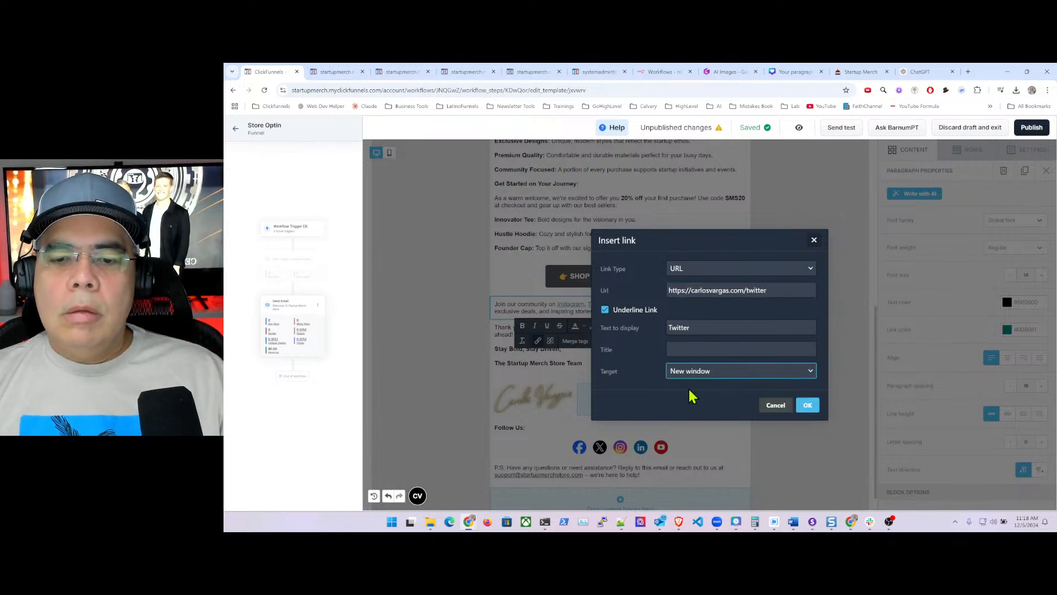
click(806, 405)
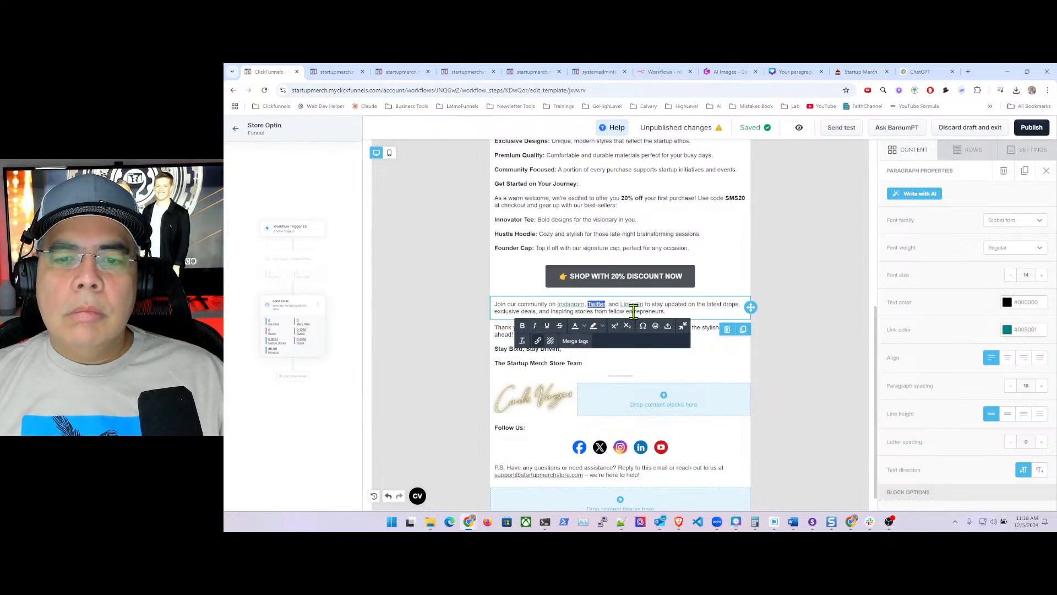
- Link the word 'LinkedIn' to the owner's website and publish the email
drag(621, 304, 645, 304)
click(538, 340)
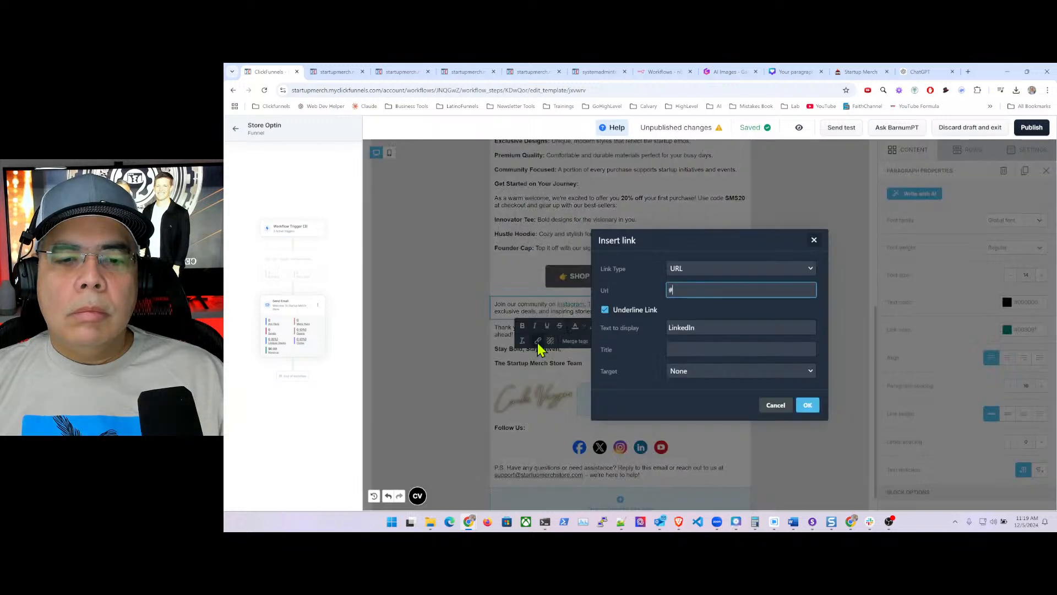
key(BackSpace)
text(https://carlosvargas.com/linkedin)
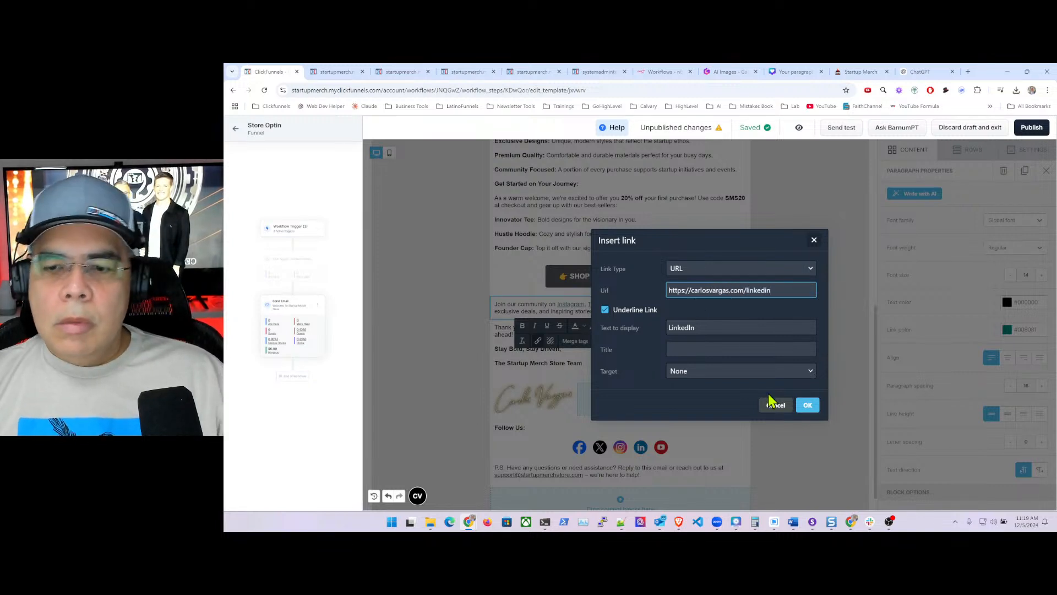
click(807, 405)
click(766, 284)
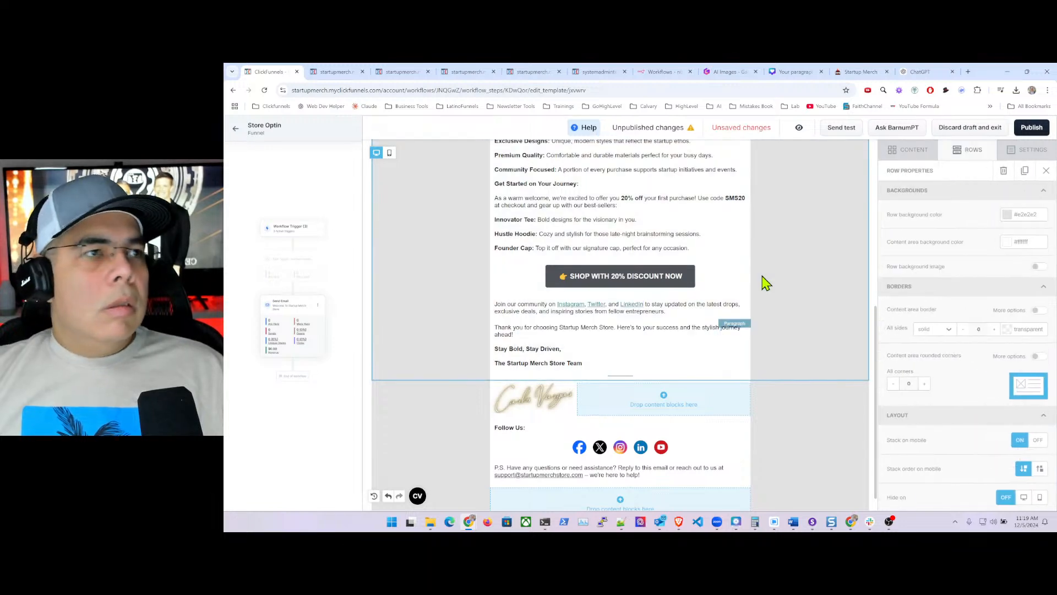
click(1025, 132)
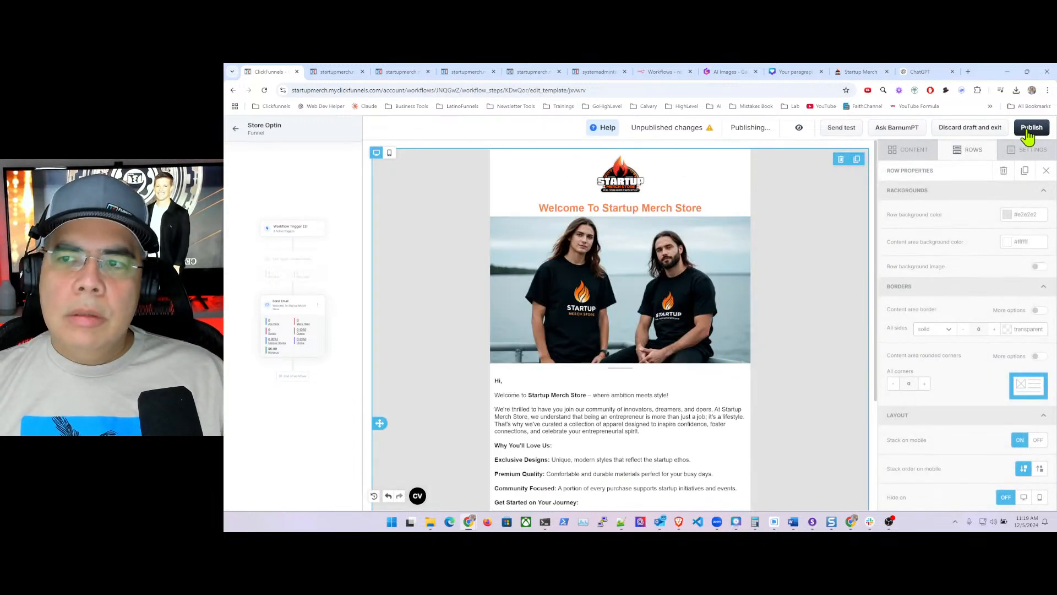
click(838, 130)
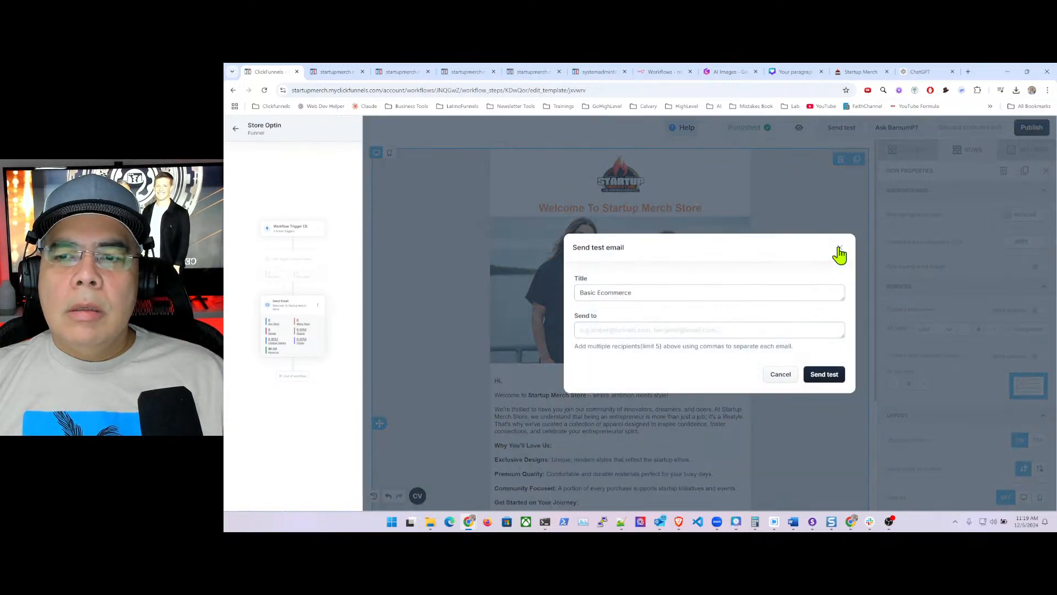
click(839, 249)
click(799, 128)
click(802, 167)
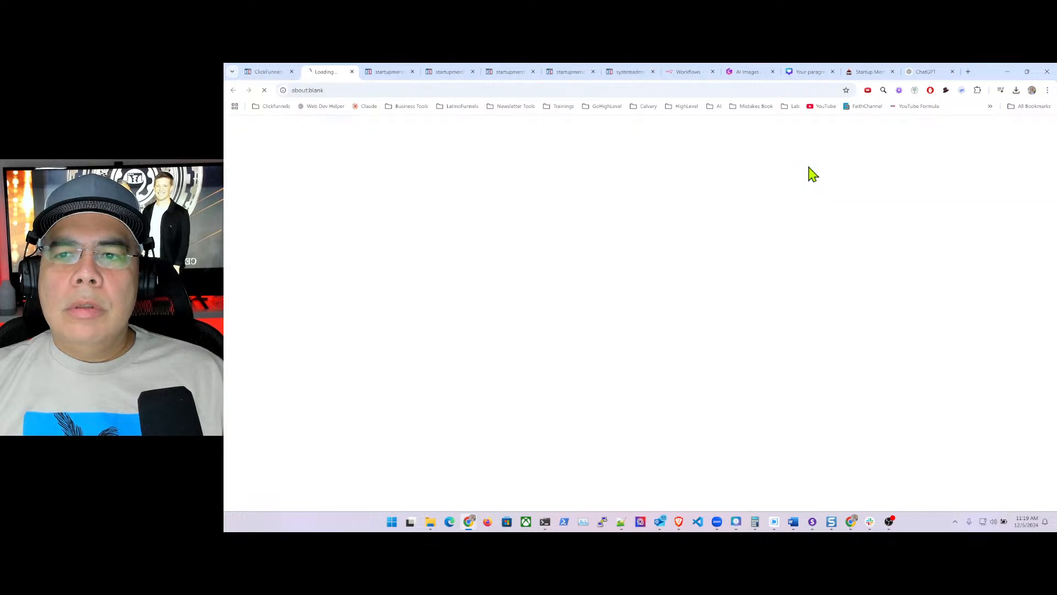
scroll(639, 292, down, 5)
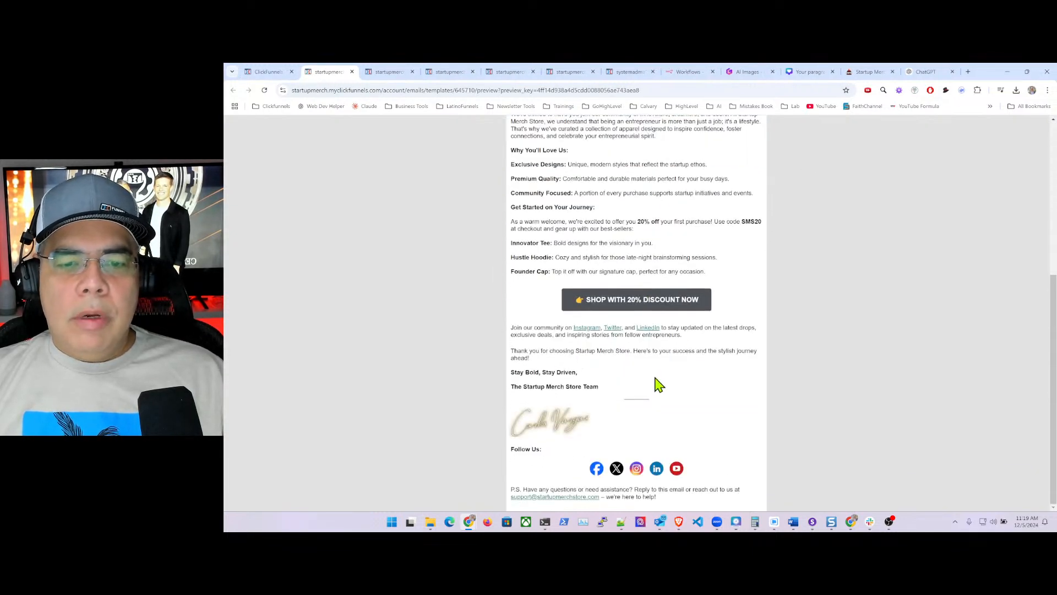
click(584, 330)
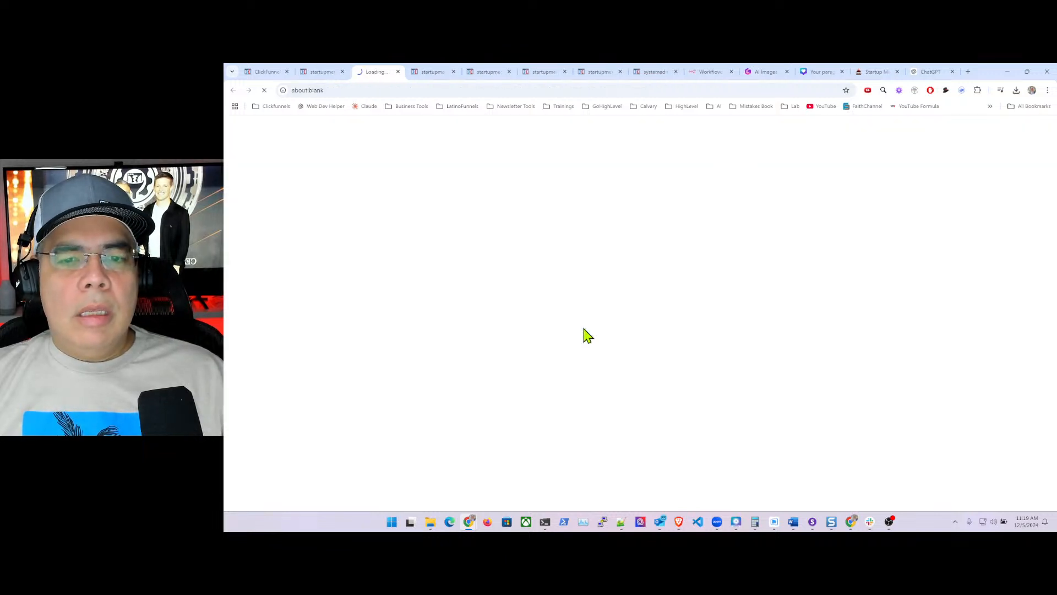
click(398, 72)
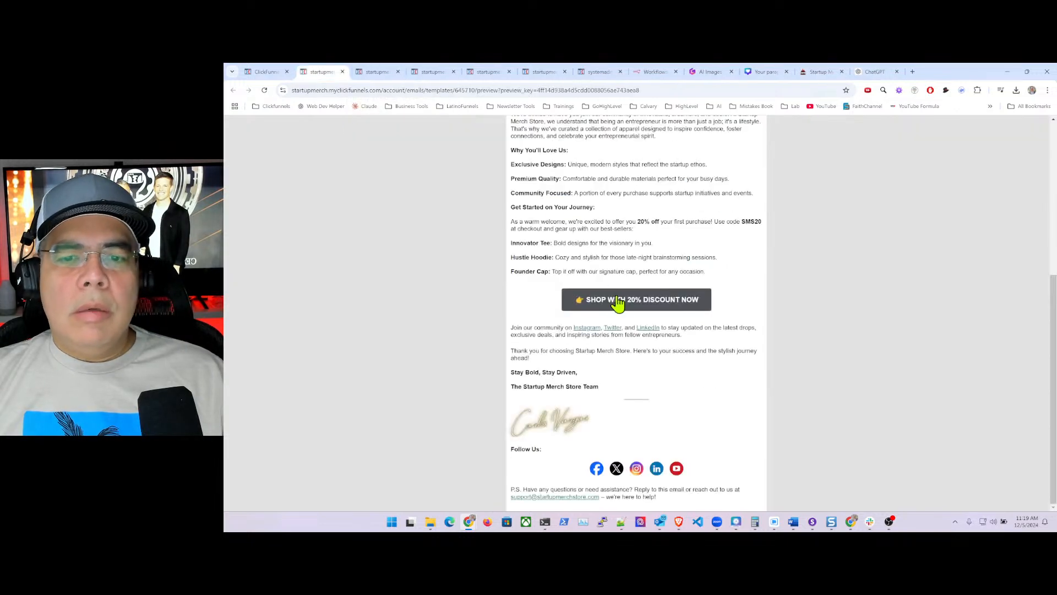
click(613, 329)
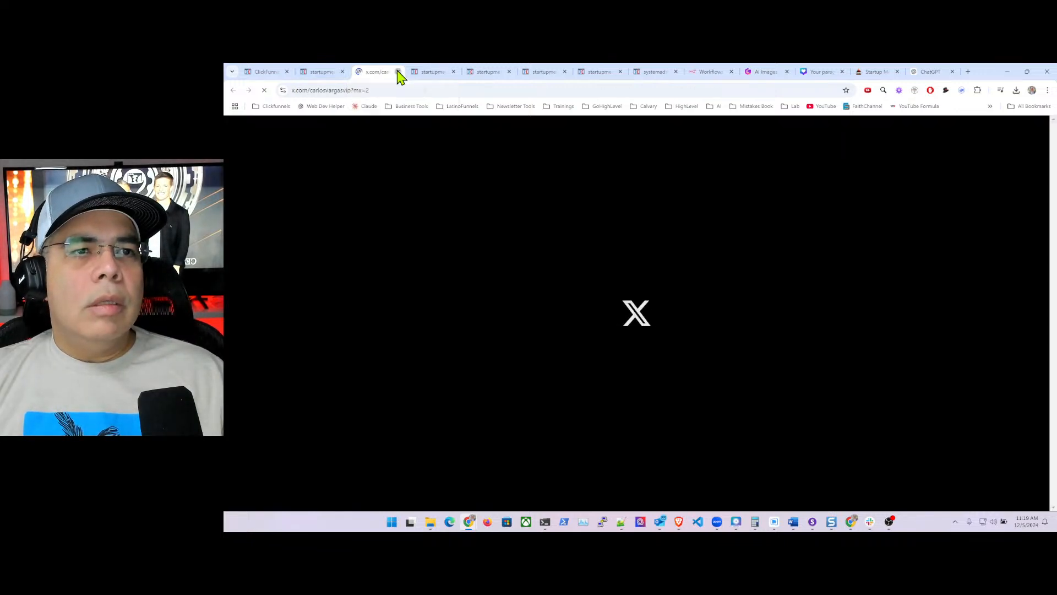
click(398, 72)
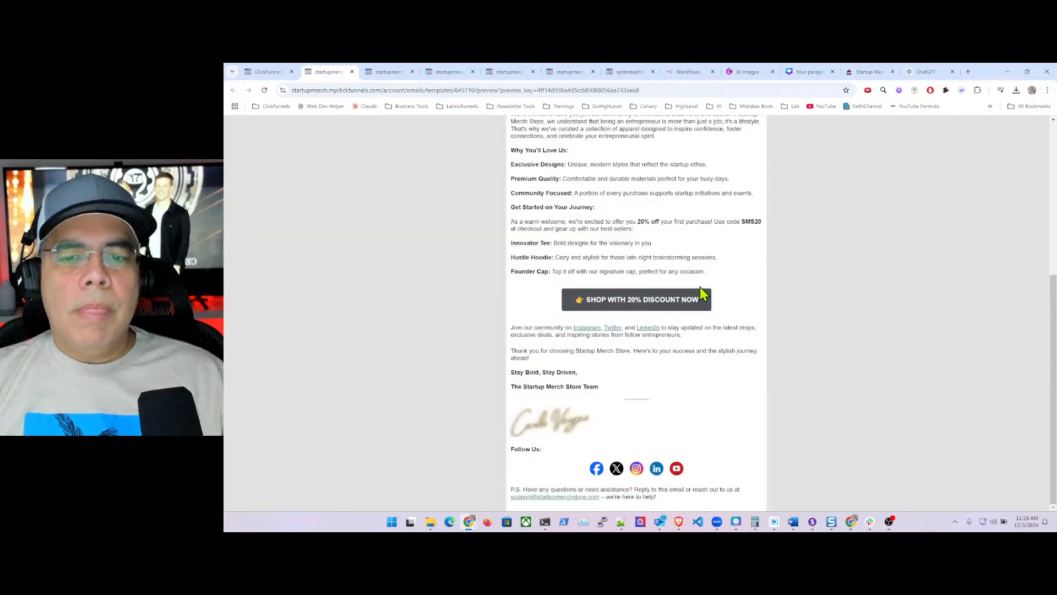
click(649, 330)
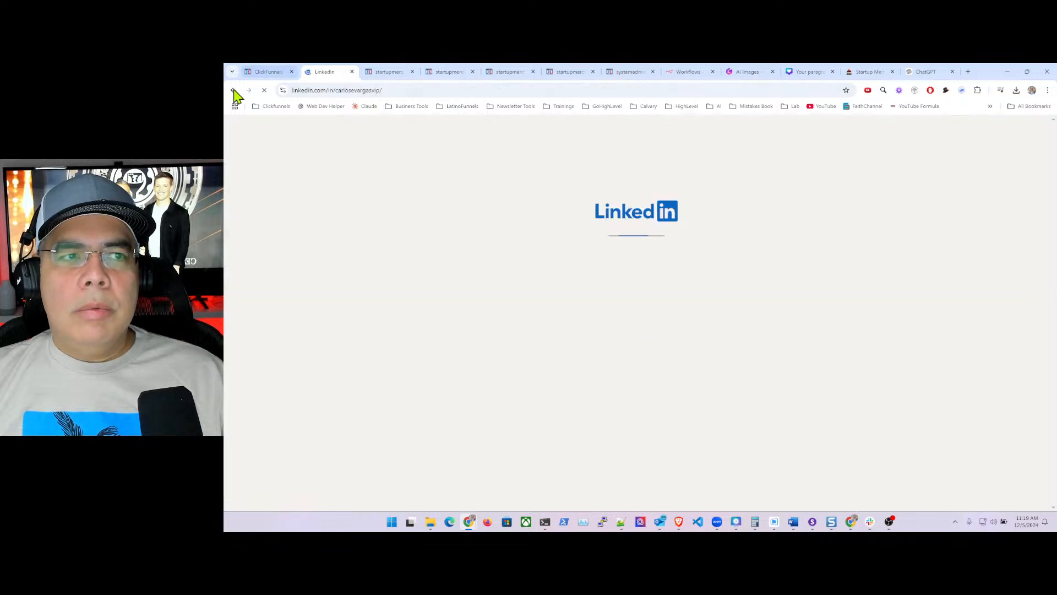
click(352, 71)
click(270, 72)
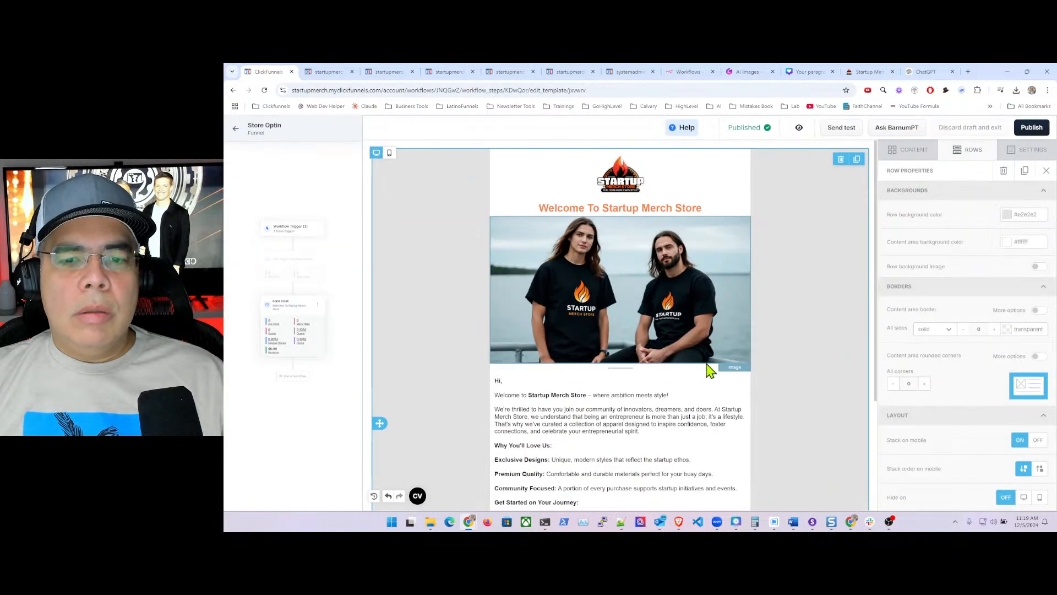
- Set the existing LinkedIn footer link to open in a new window
scroll(647, 414, down, 5)
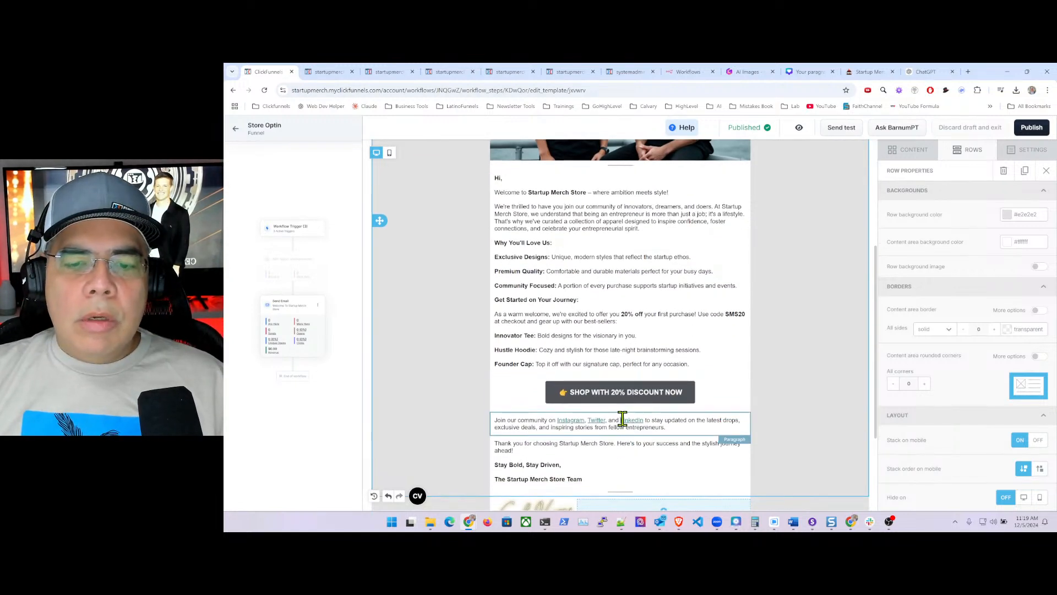
drag(622, 419, 642, 421)
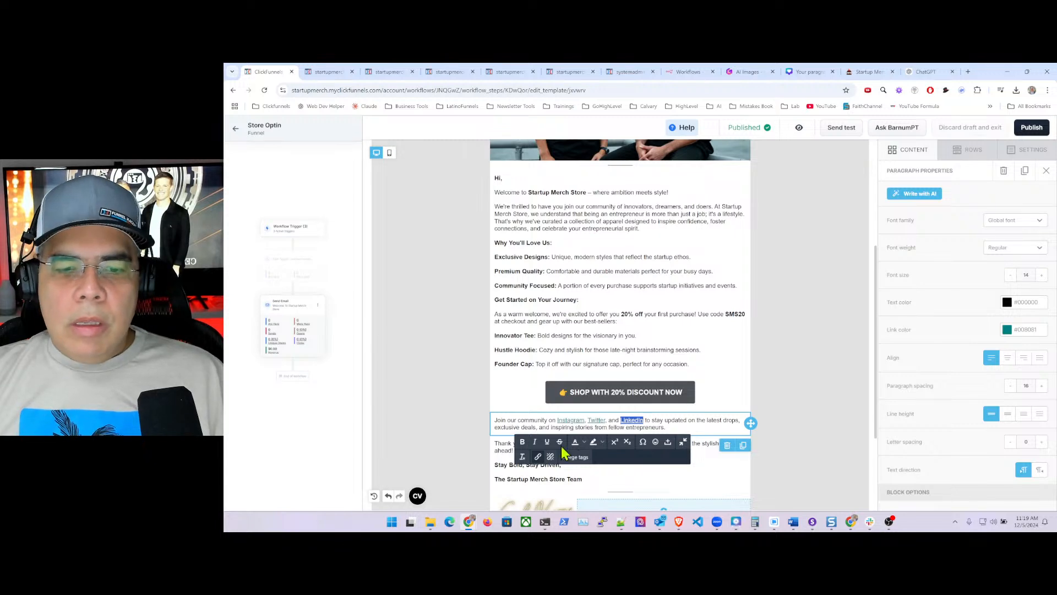
click(538, 456)
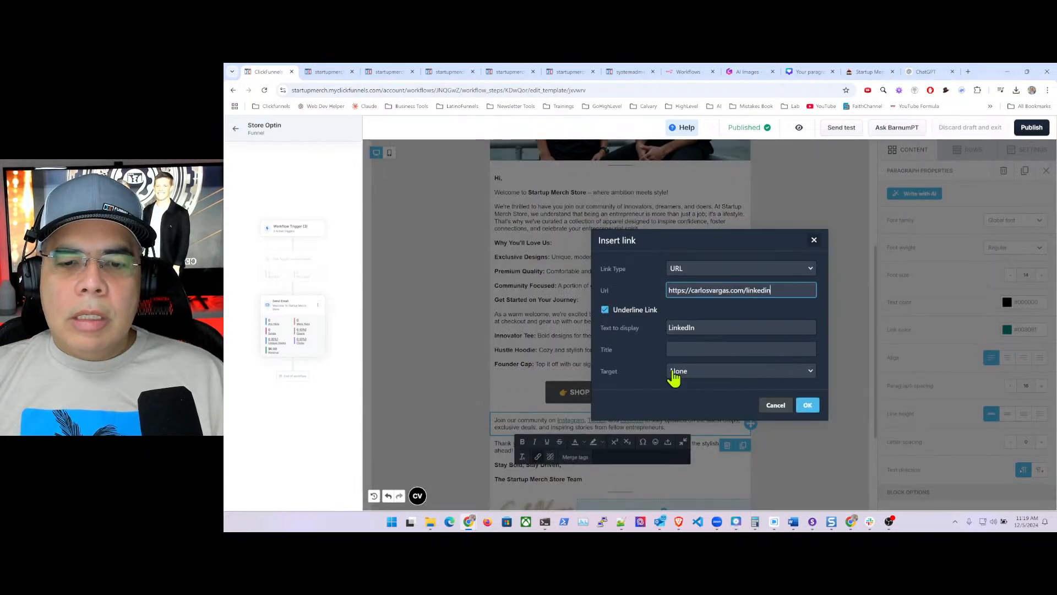
click(710, 374)
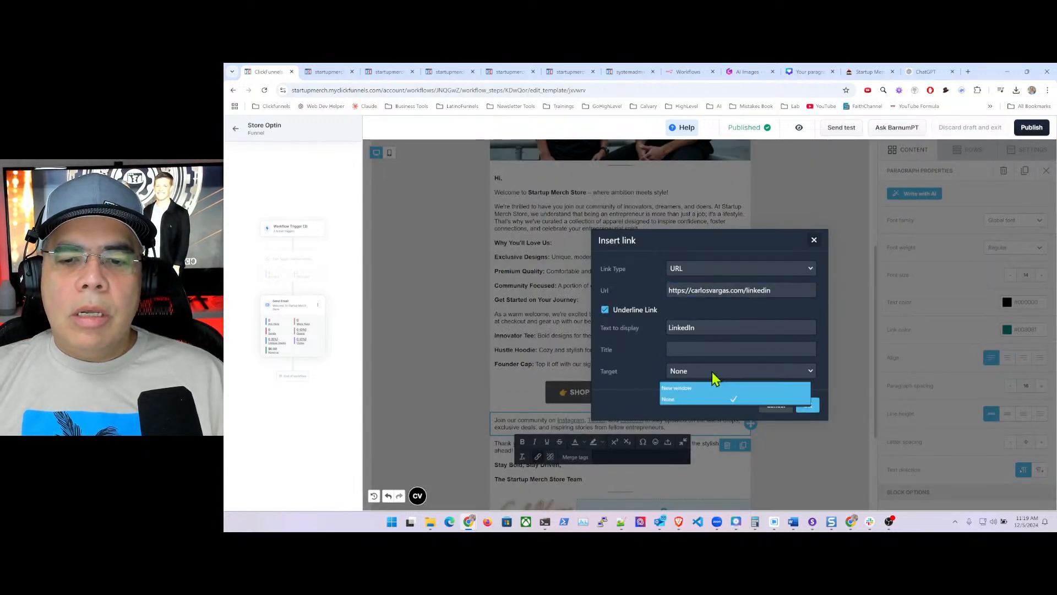
click(695, 395)
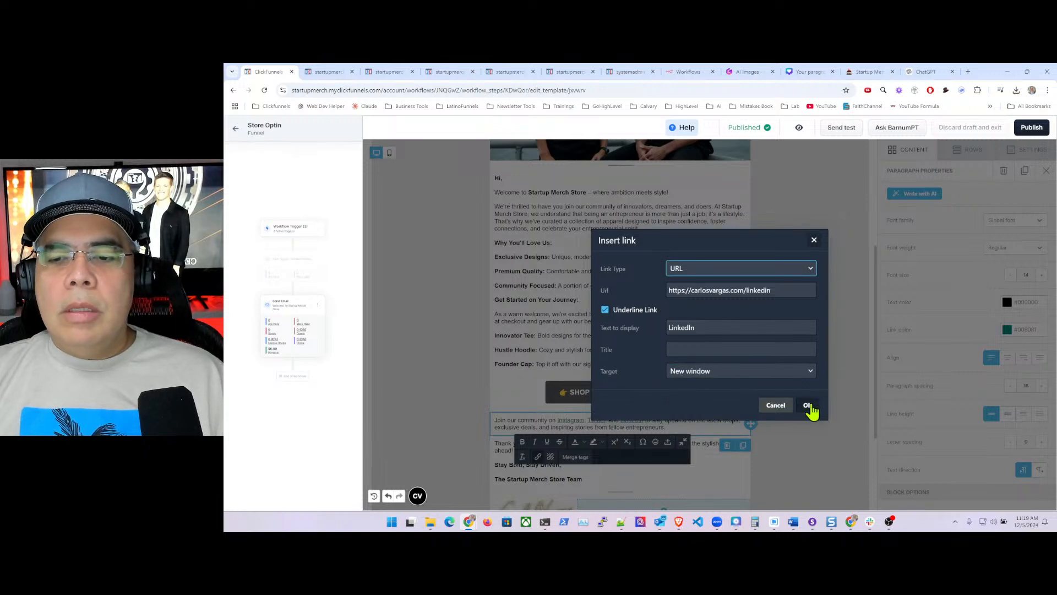
click(807, 406)
click(734, 360)
click(778, 365)
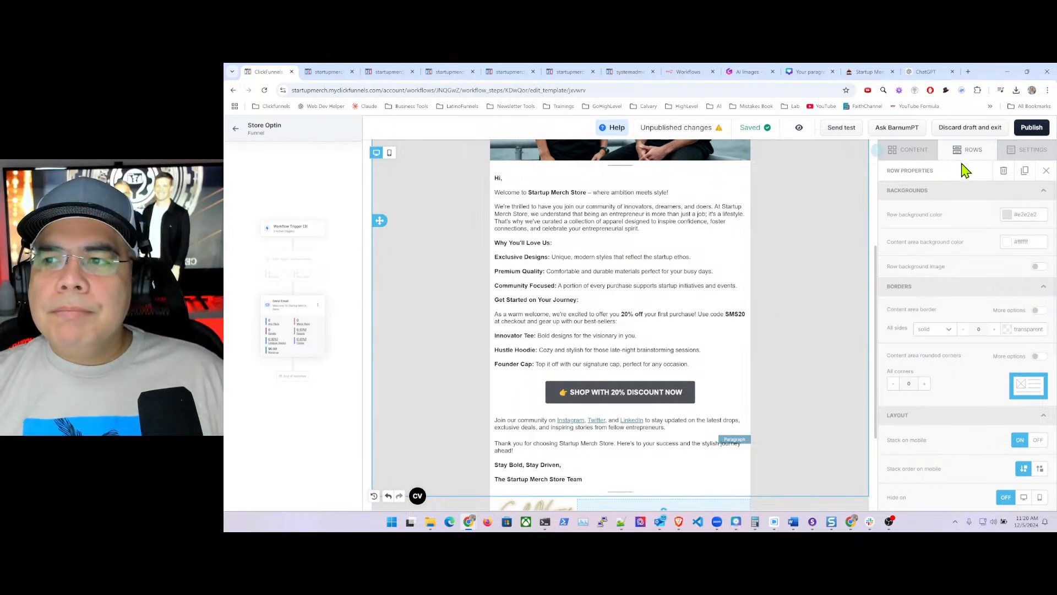
- Publish the welcome email and bring up its Send test email form
click(1031, 127)
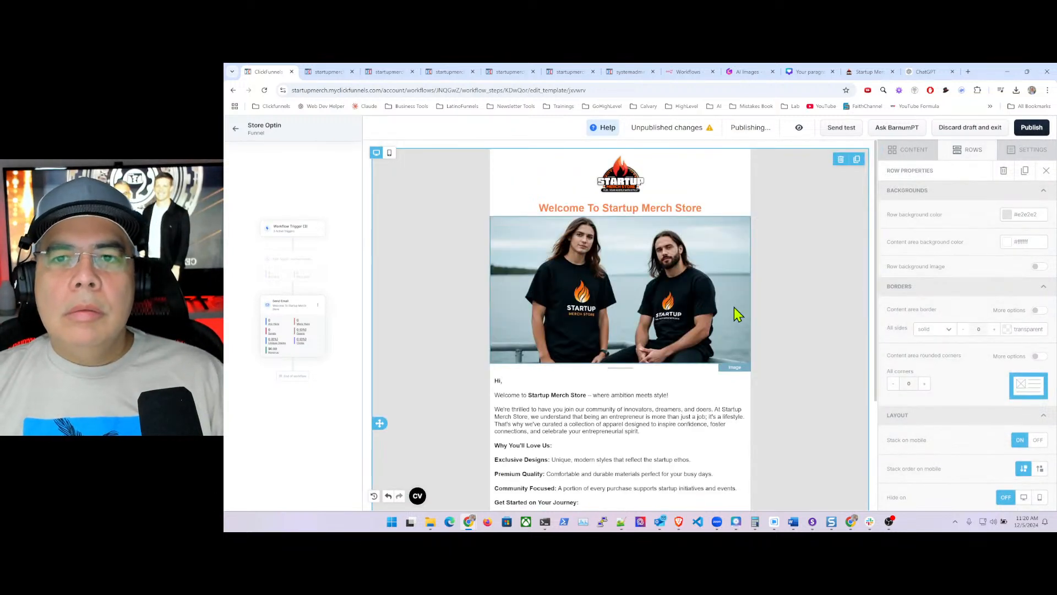
scroll(673, 405, down, 1)
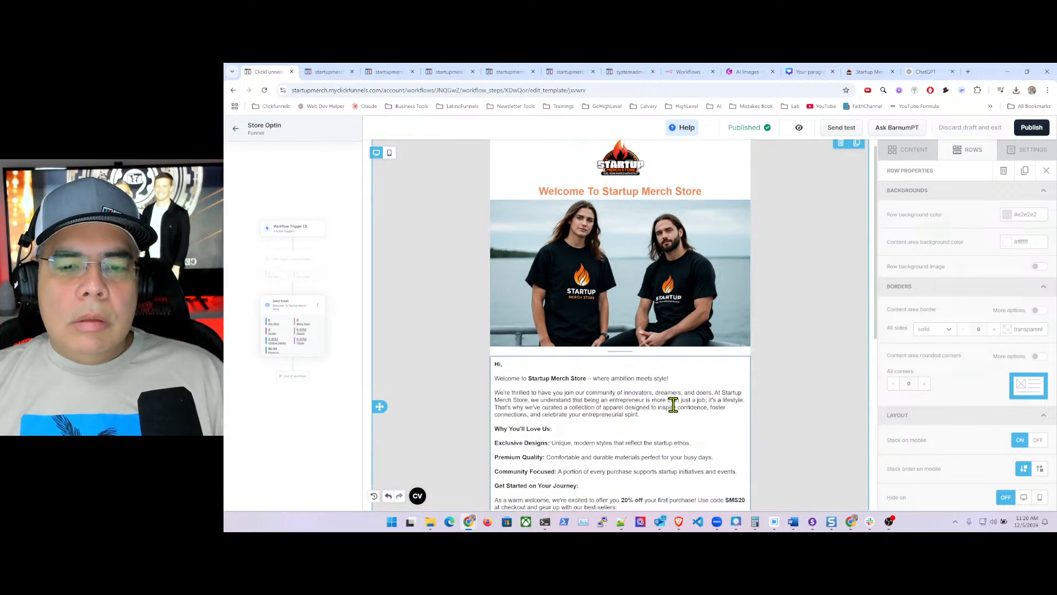
scroll(674, 404, down, 6)
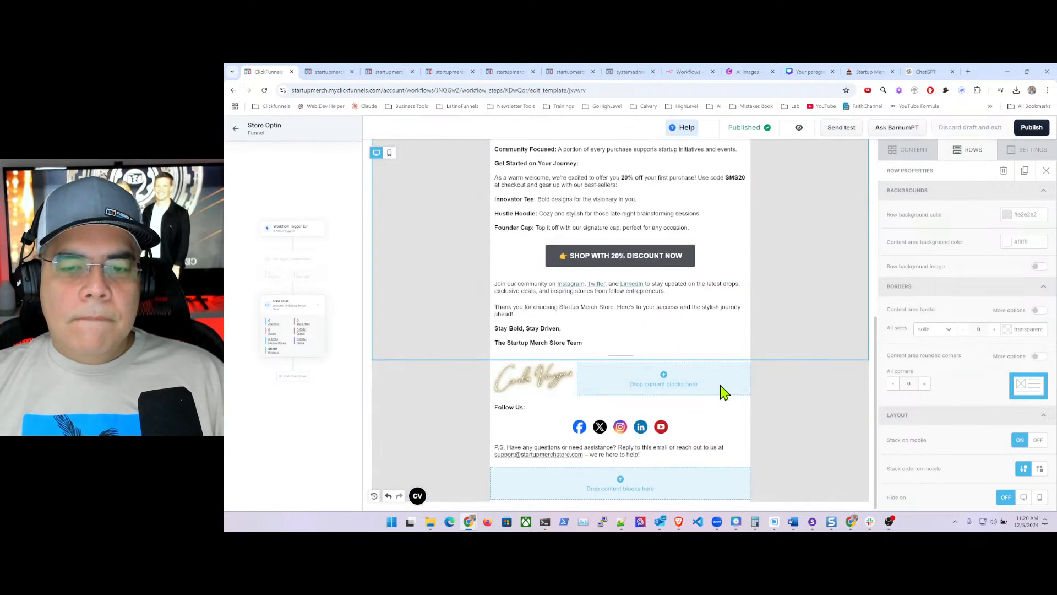
click(799, 128)
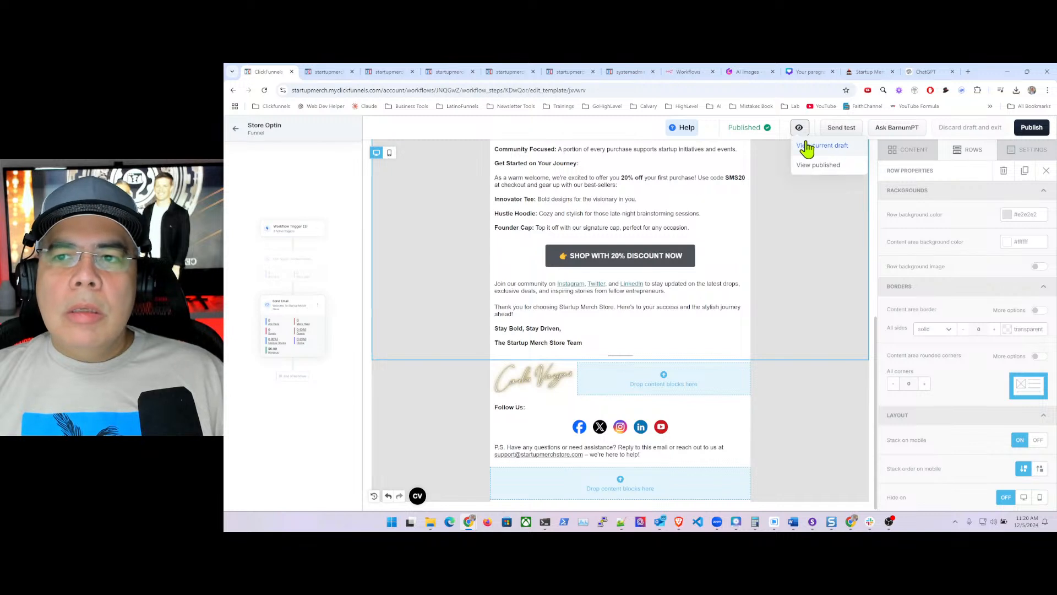
click(840, 129)
- Clear the 'Basic Ecommerce' test title, enter the owner's inbox address, and send the test email
drag(647, 290, 574, 292)
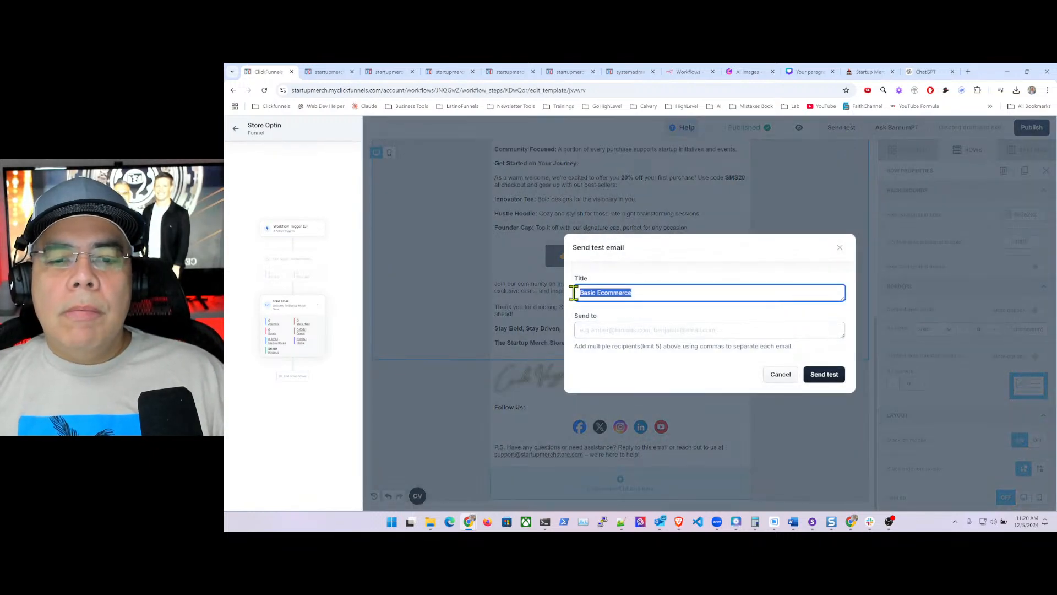
key(BackSpace)
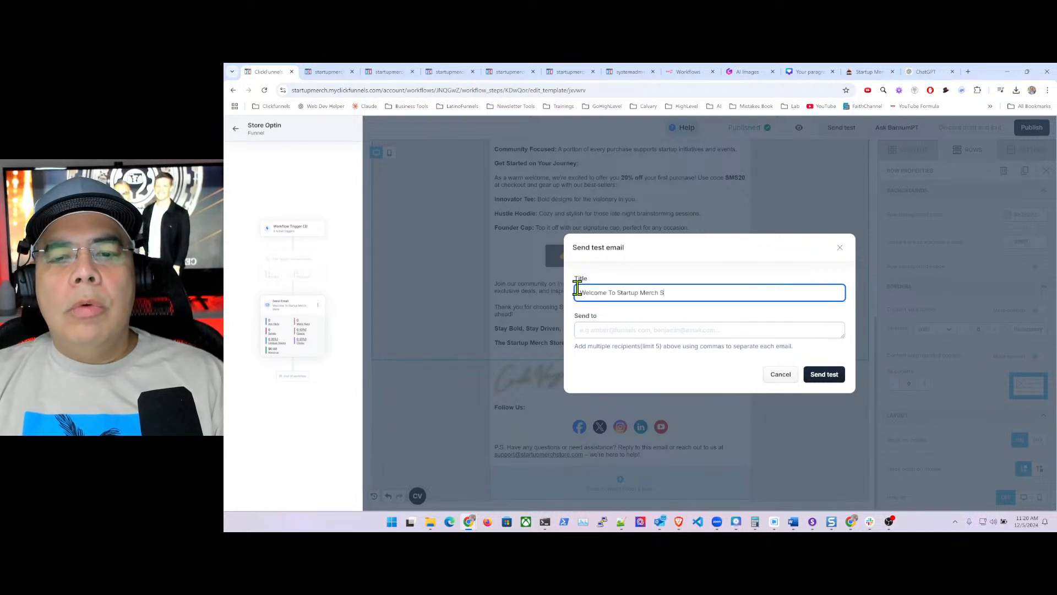
key(Tab)
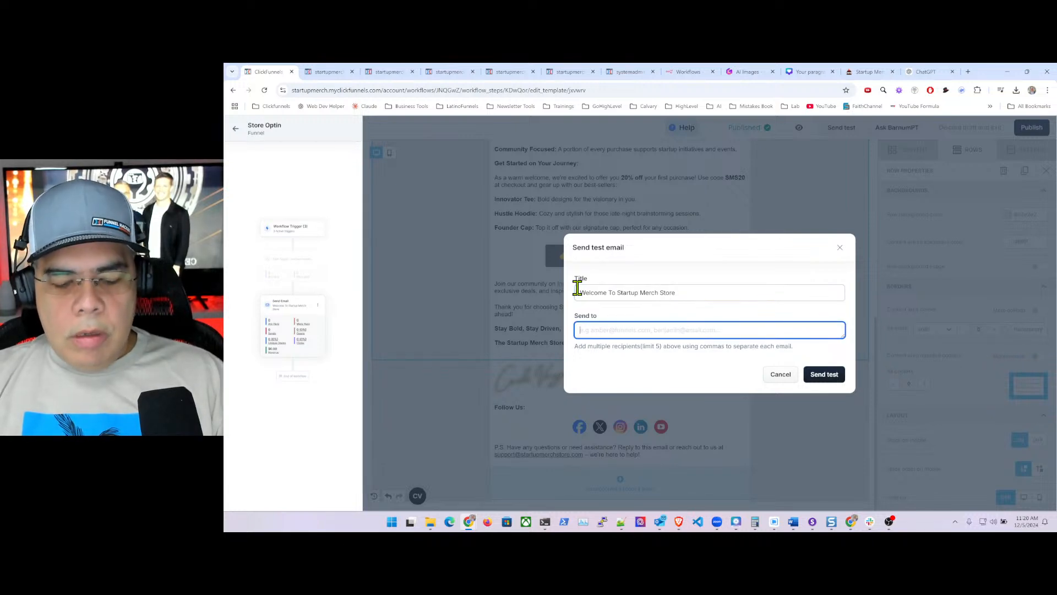
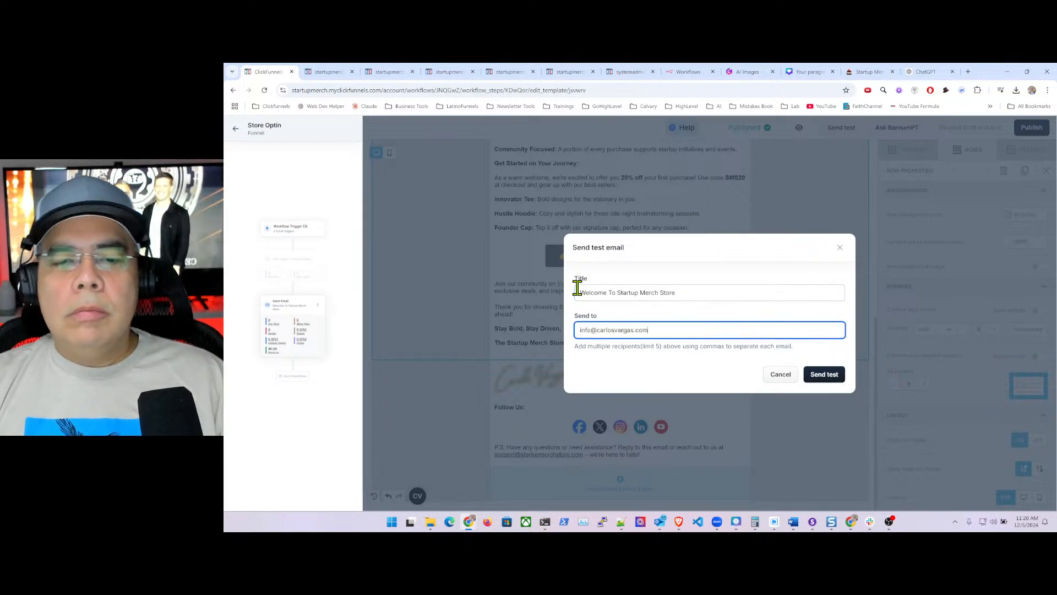
click(826, 375)
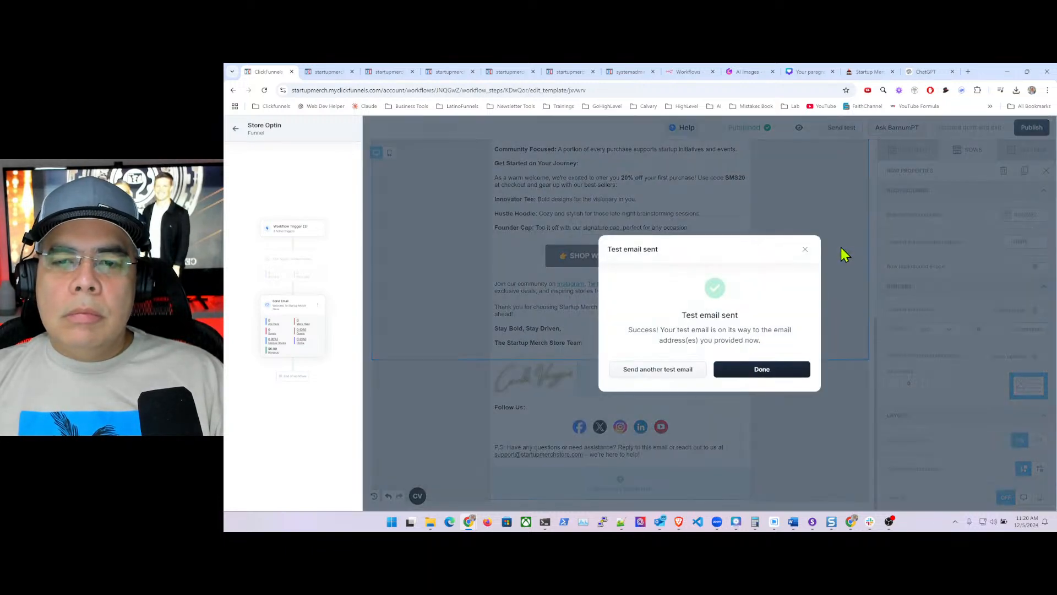
click(781, 378)
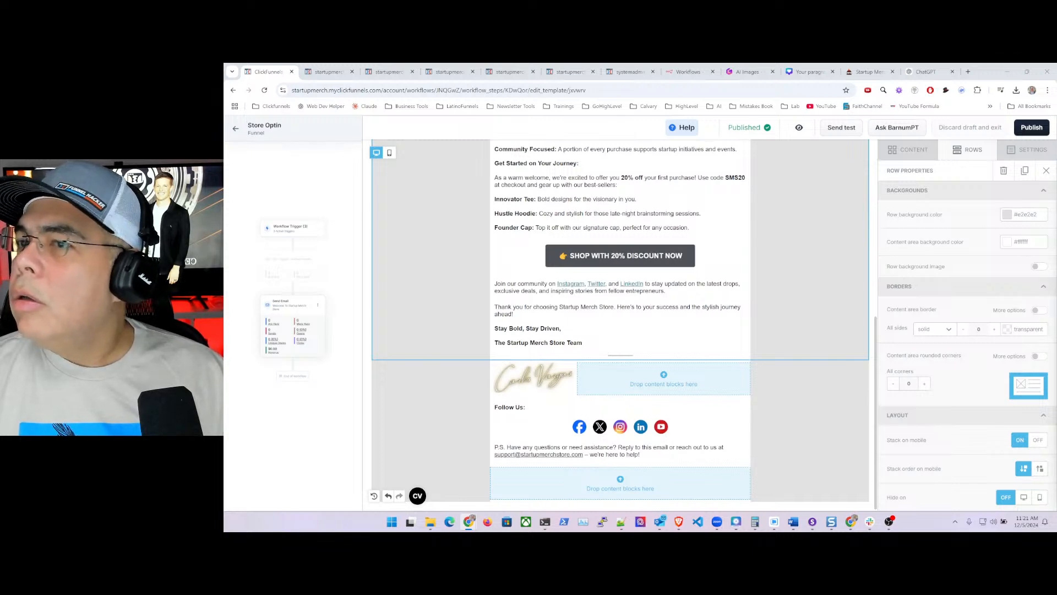
drag(979, 251, 777, 87)
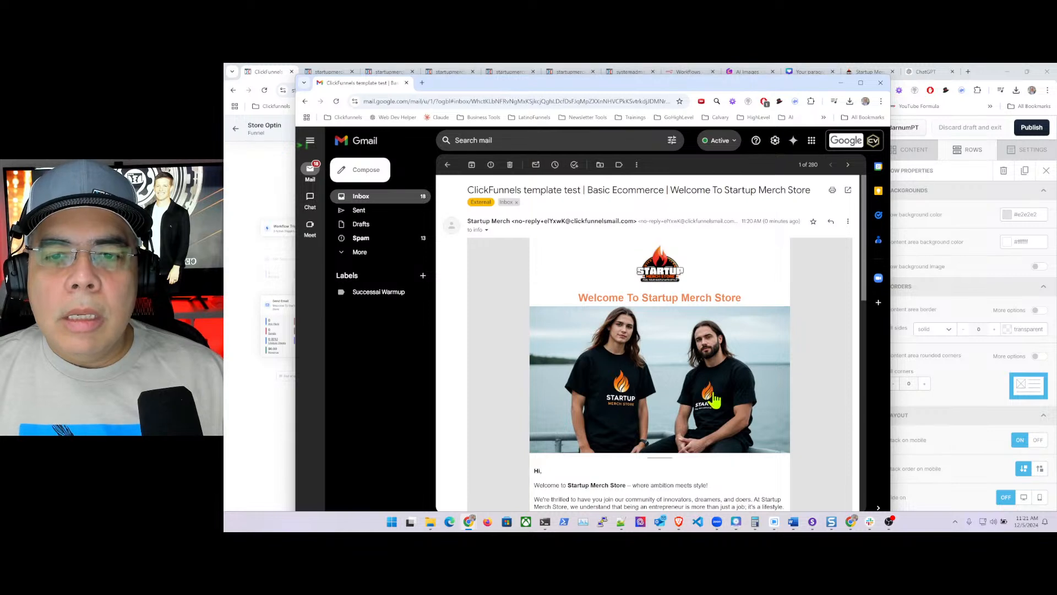
- Scroll through the received test welcome email in Gmail, then move the Gmail window off screen
scroll(733, 289, down, 2)
scroll(732, 292, down, 12)
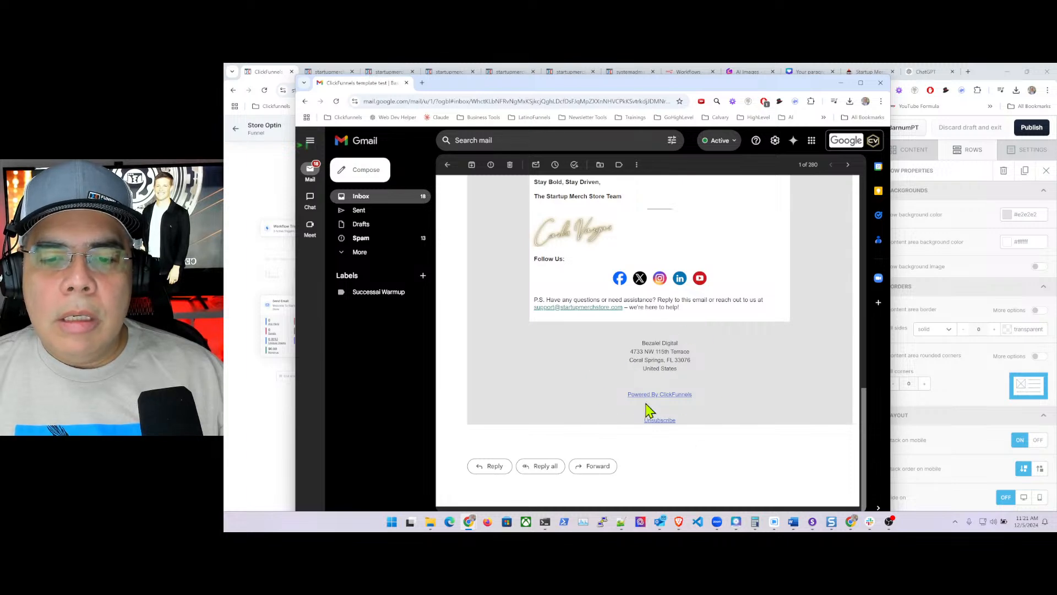
scroll(730, 368, up, 8)
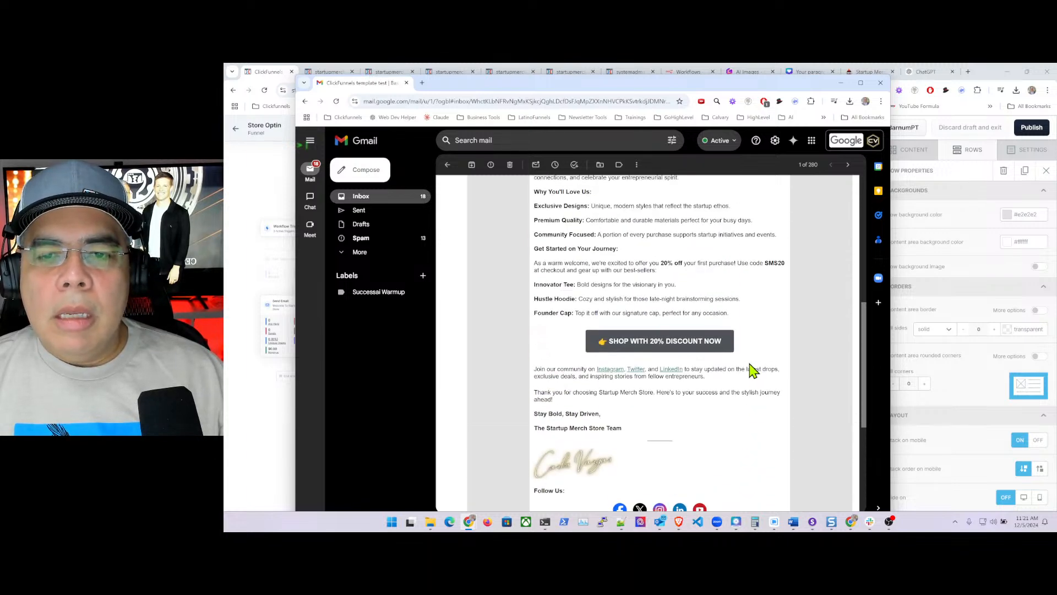
scroll(750, 364, up, 4)
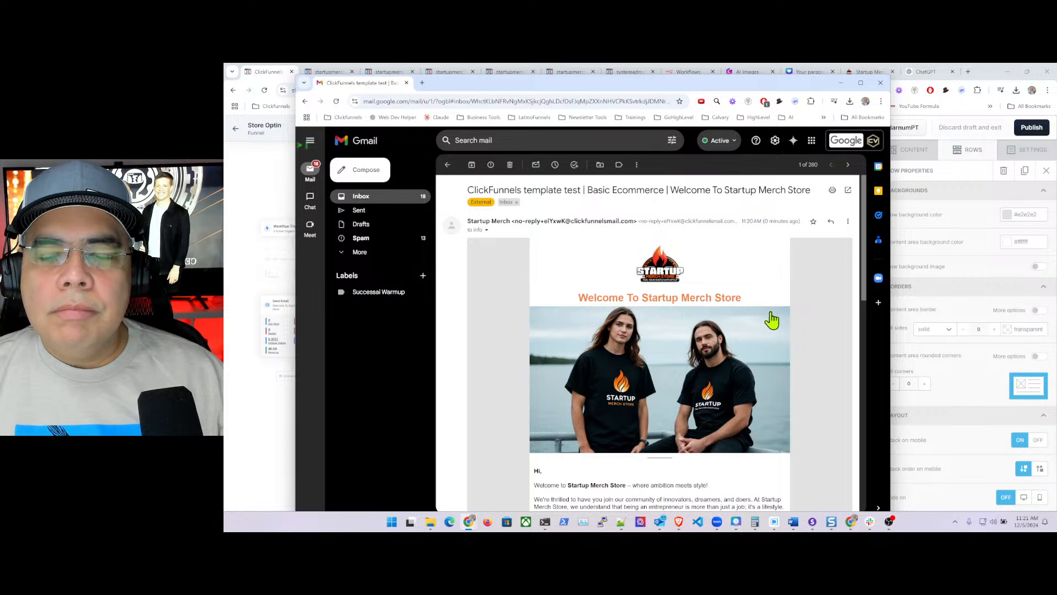
scroll(799, 313, down, 2)
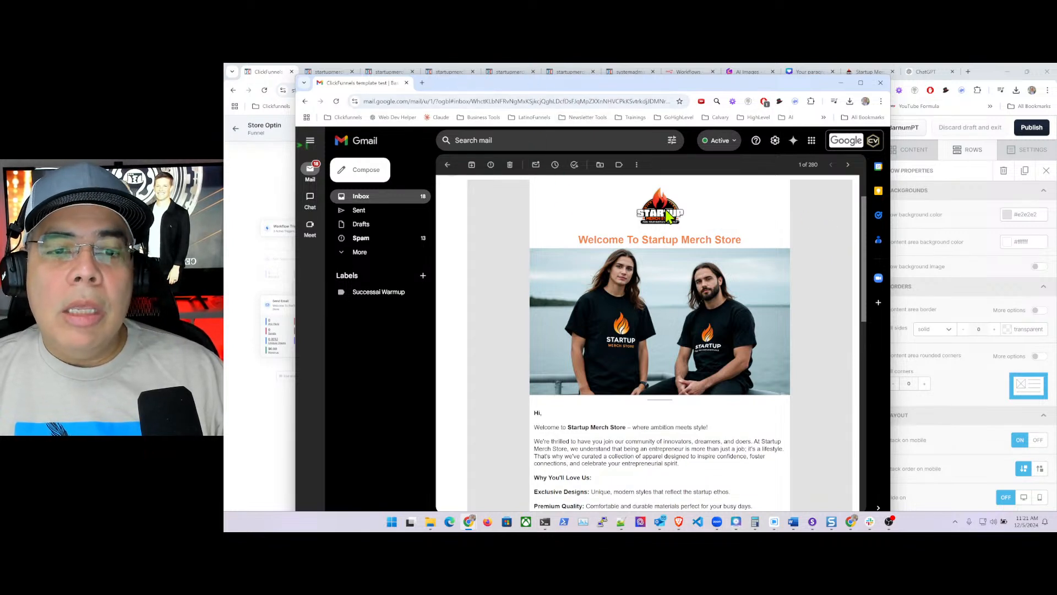
drag(494, 91, 1056, 105)
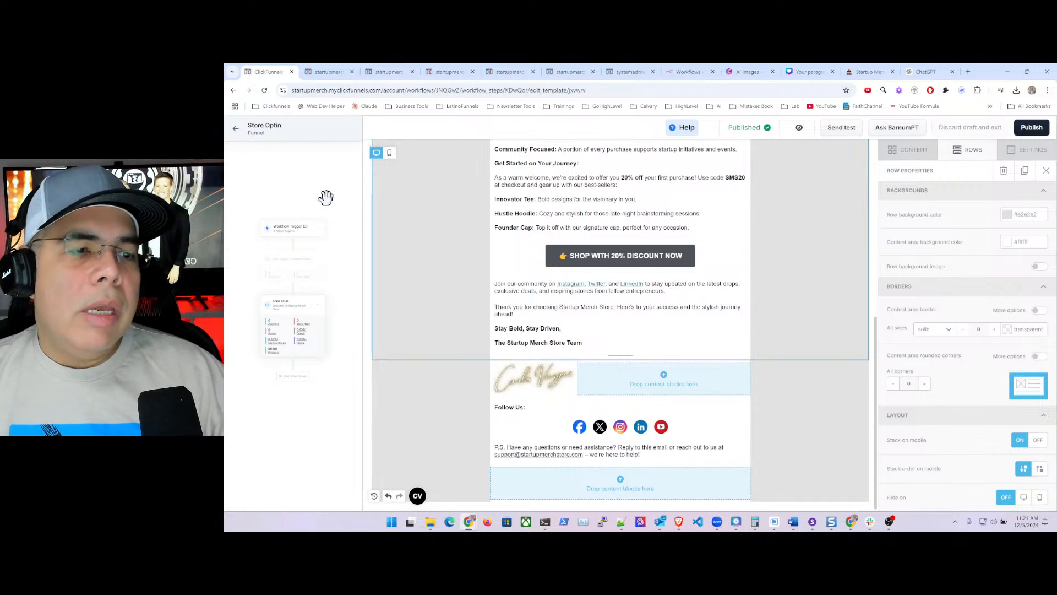
- Go back to the Store Optin builder and look over its trigger, add-tag and Send Email steps
click(319, 254)
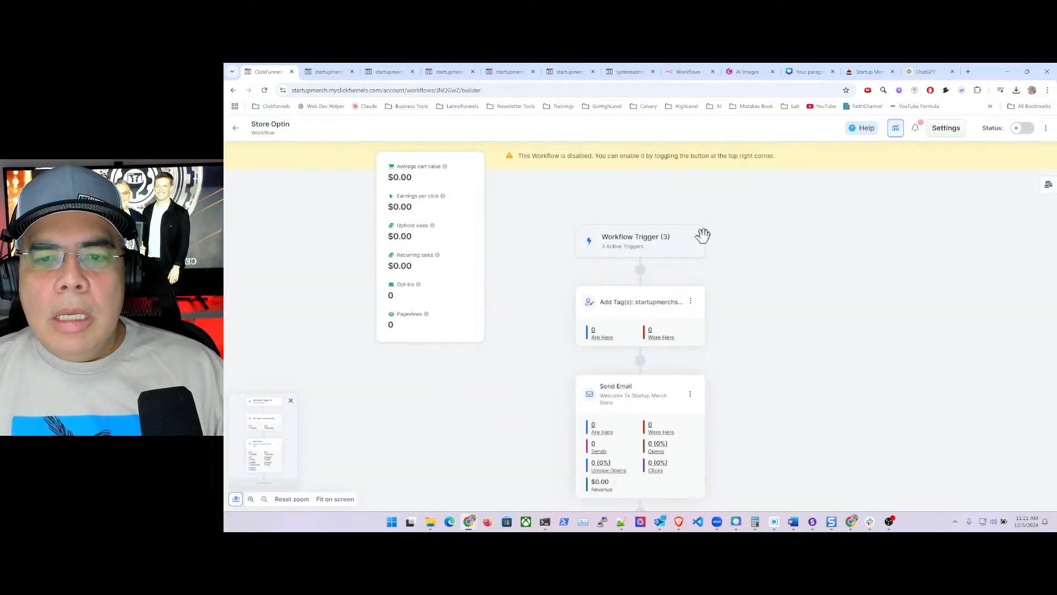
scroll(733, 284, down, 3)
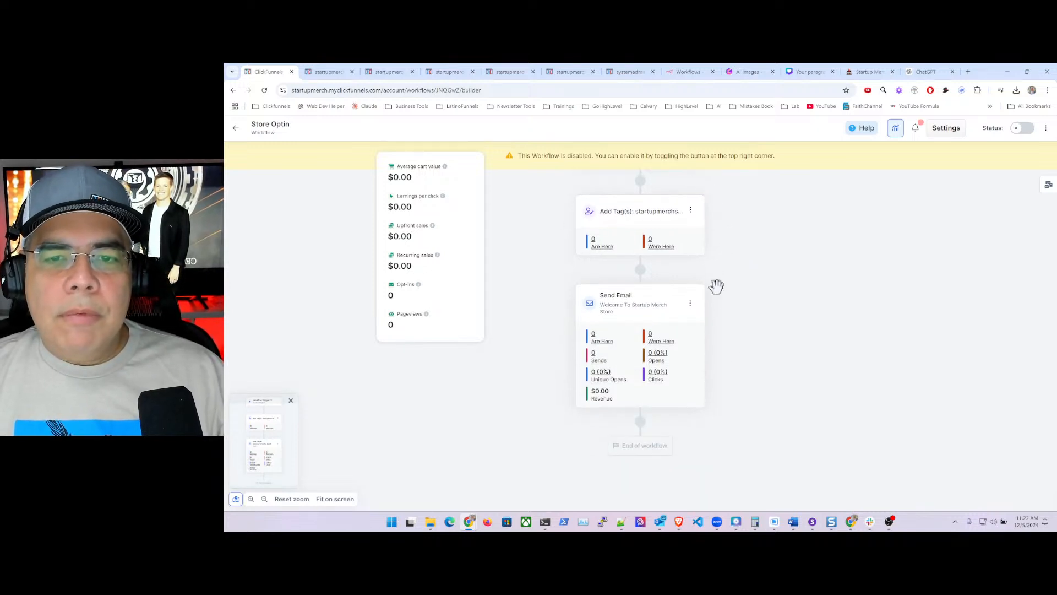
scroll(718, 385, up, 3)
scroll(719, 382, down, 2)
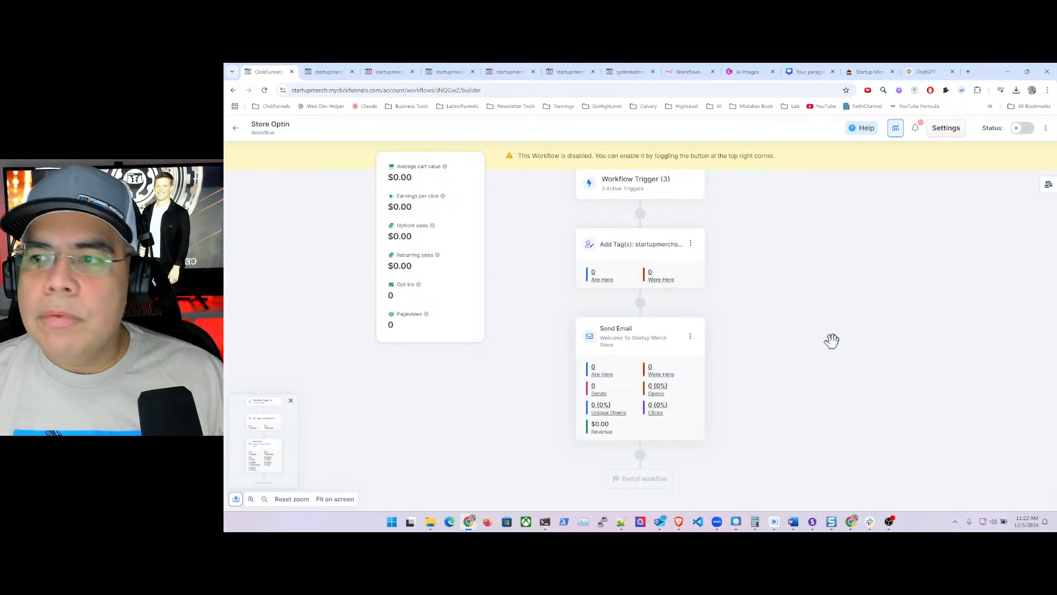
- Enable the Store Optin workflow with the Status toggle, then return to the workflows list
click(1025, 129)
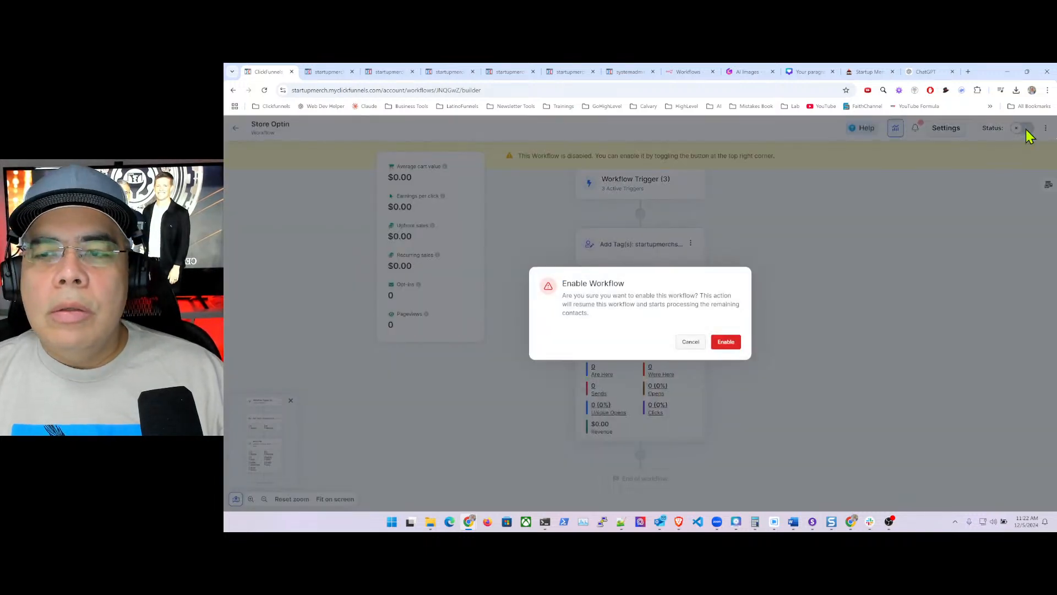
click(688, 342)
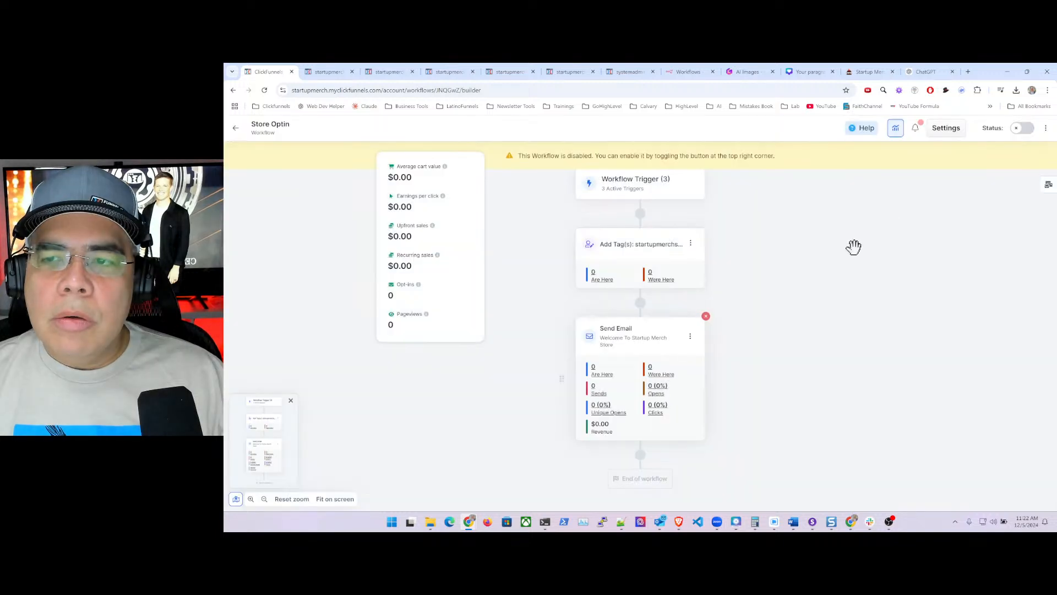
click(1025, 129)
click(725, 342)
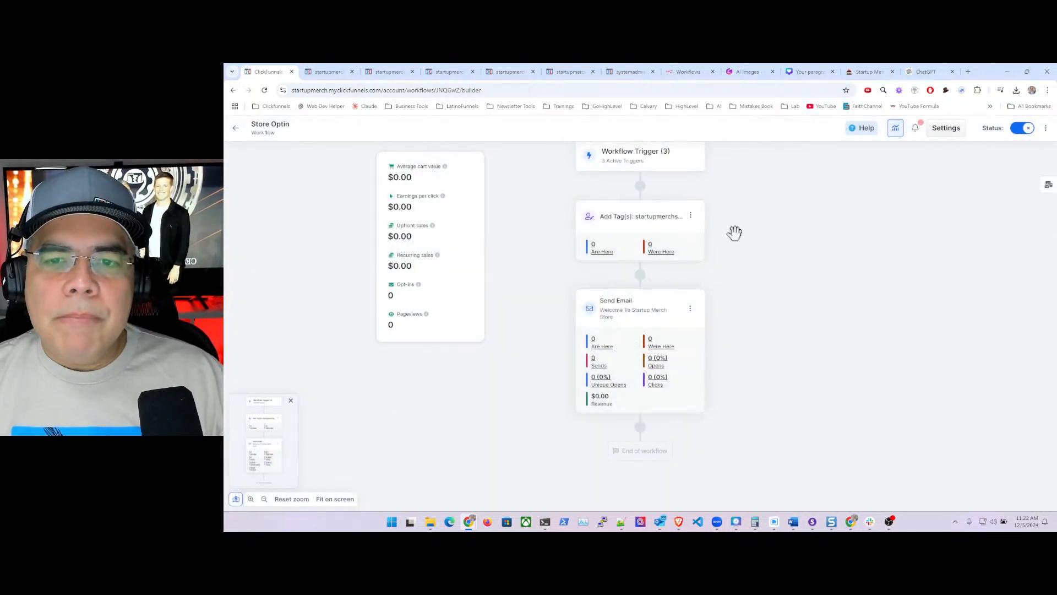
scroll(737, 309, up, 1)
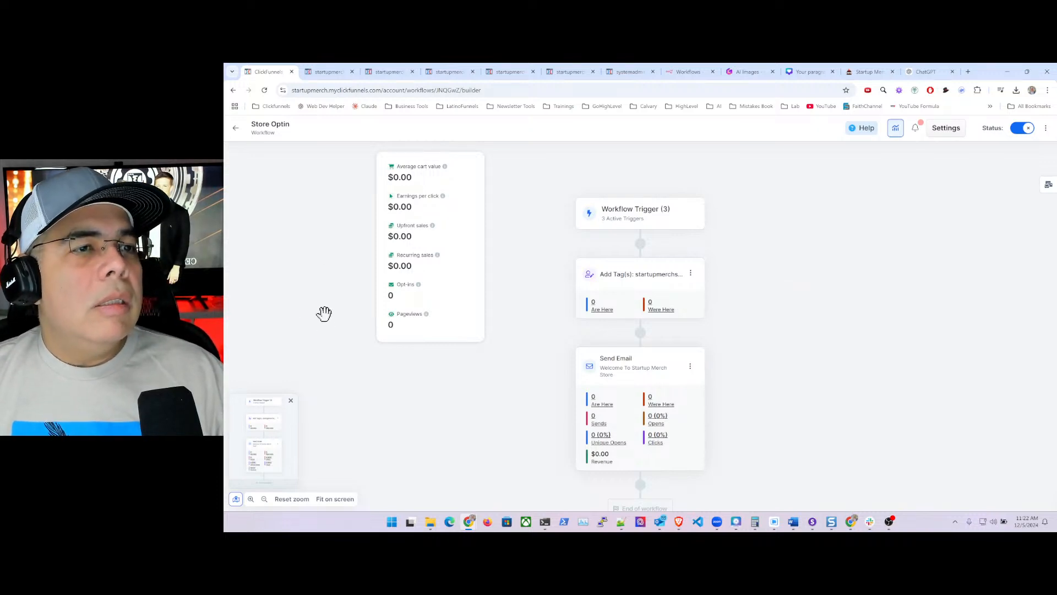
click(235, 128)
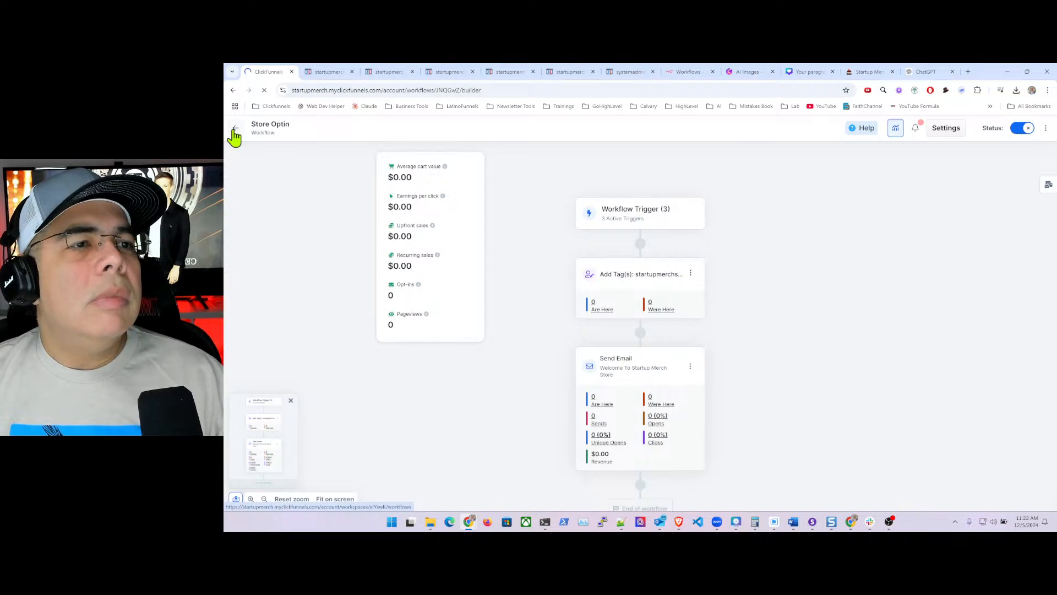
- Close the five extra startupmerch tabs and expand Products in the sidebar
click(352, 71)
click(352, 72)
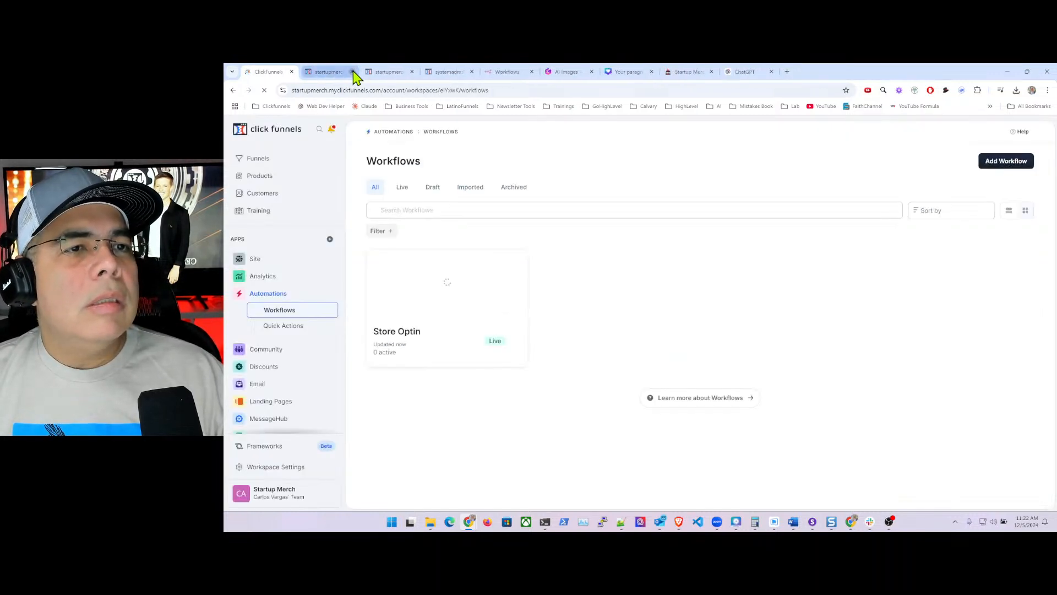
click(352, 71)
click(352, 72)
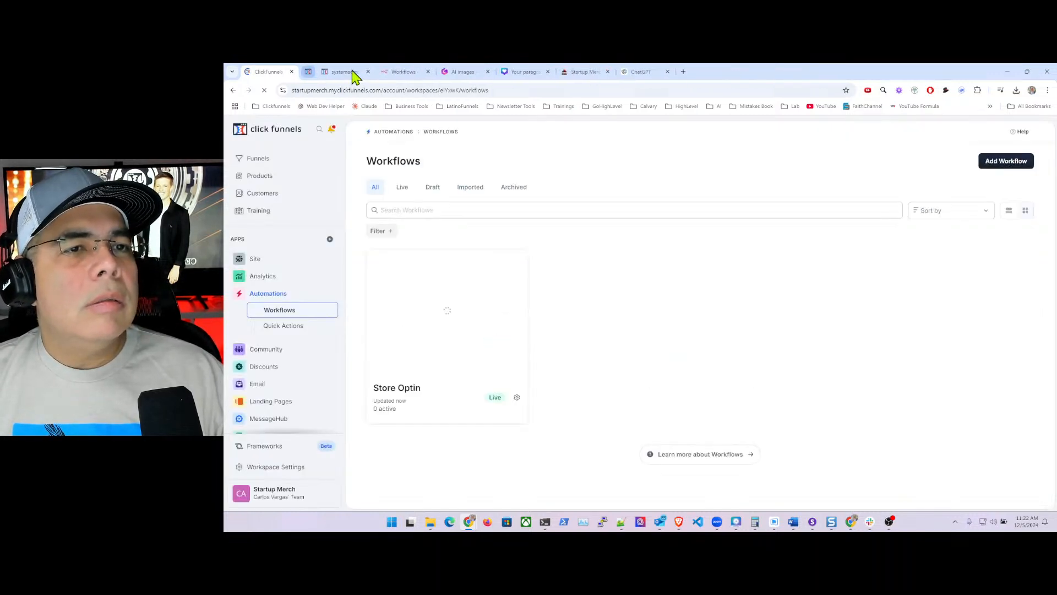
click(352, 72)
click(352, 71)
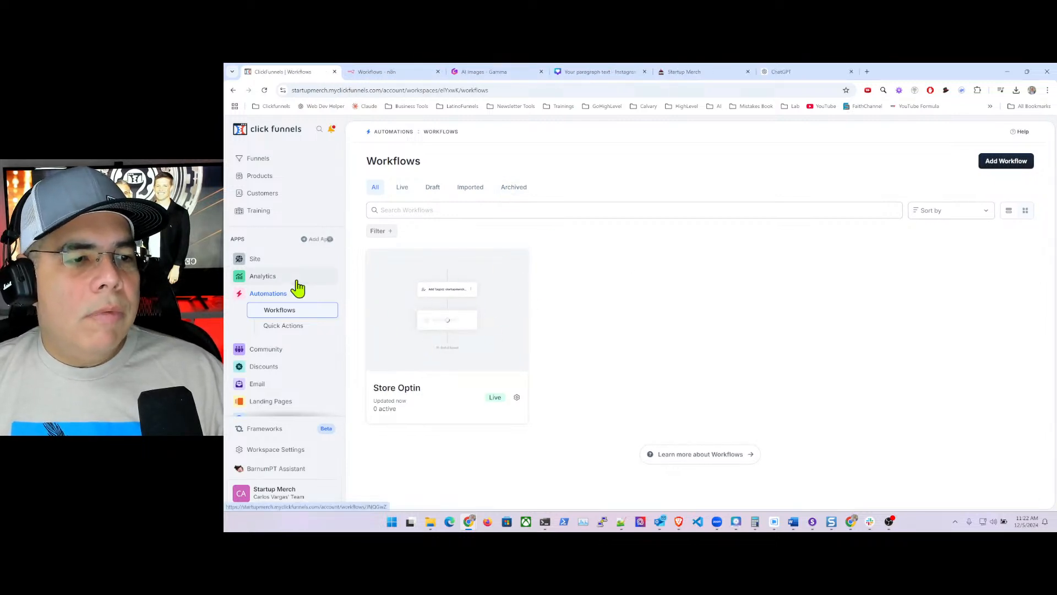
click(261, 176)
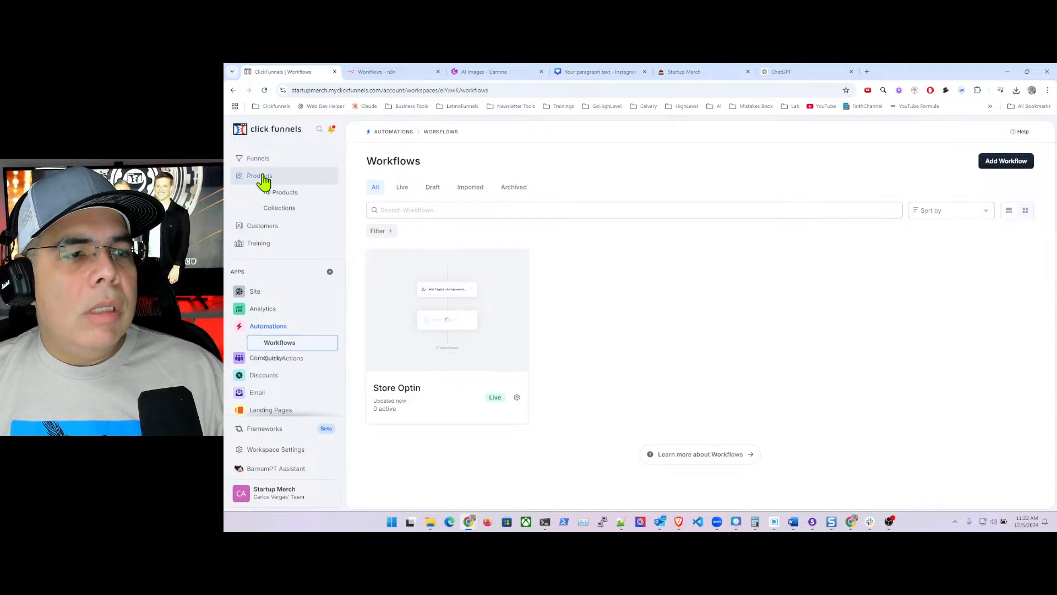
- Open the All Products list and move to the next page
click(294, 197)
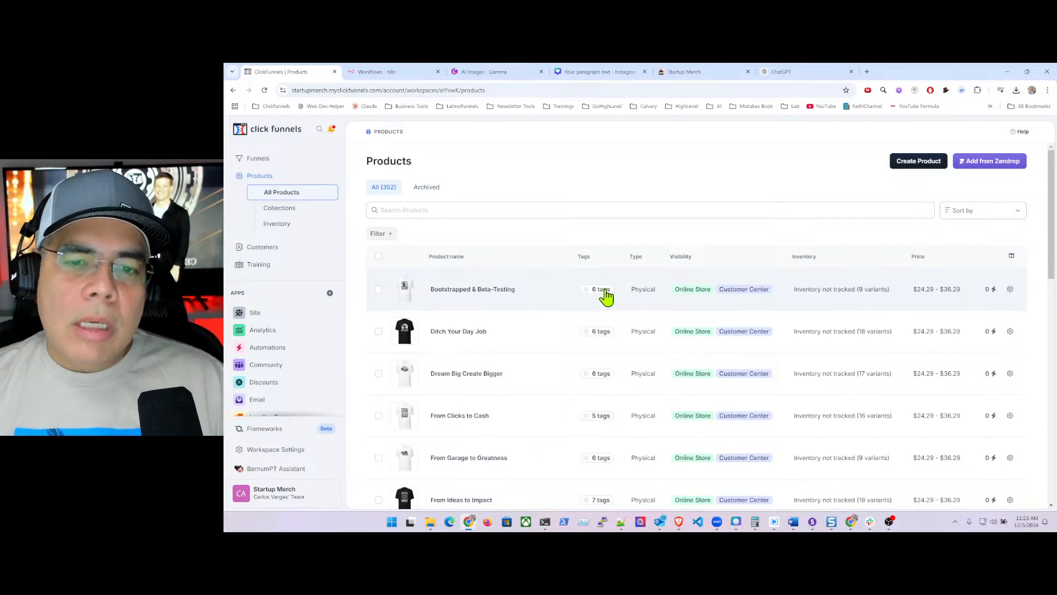
scroll(606, 296, down, 10)
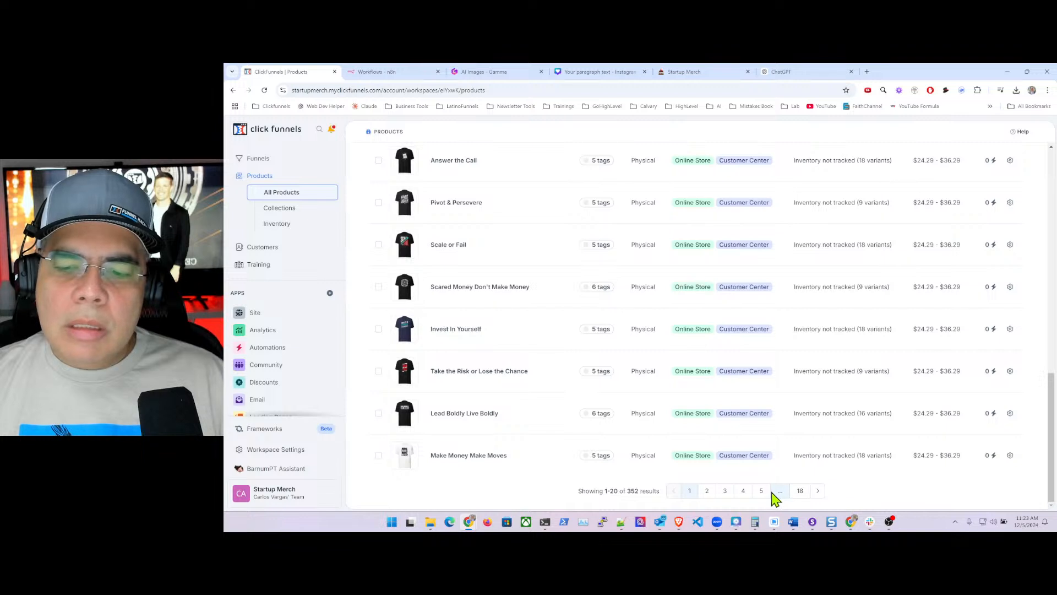
click(817, 491)
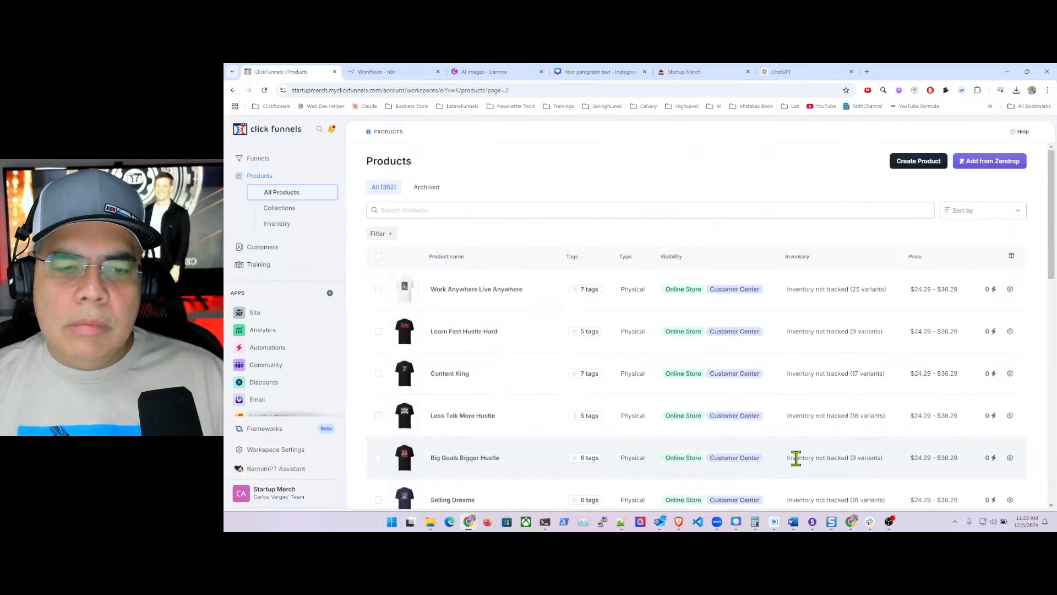
scroll(751, 345, down, 7)
scroll(757, 344, down, 5)
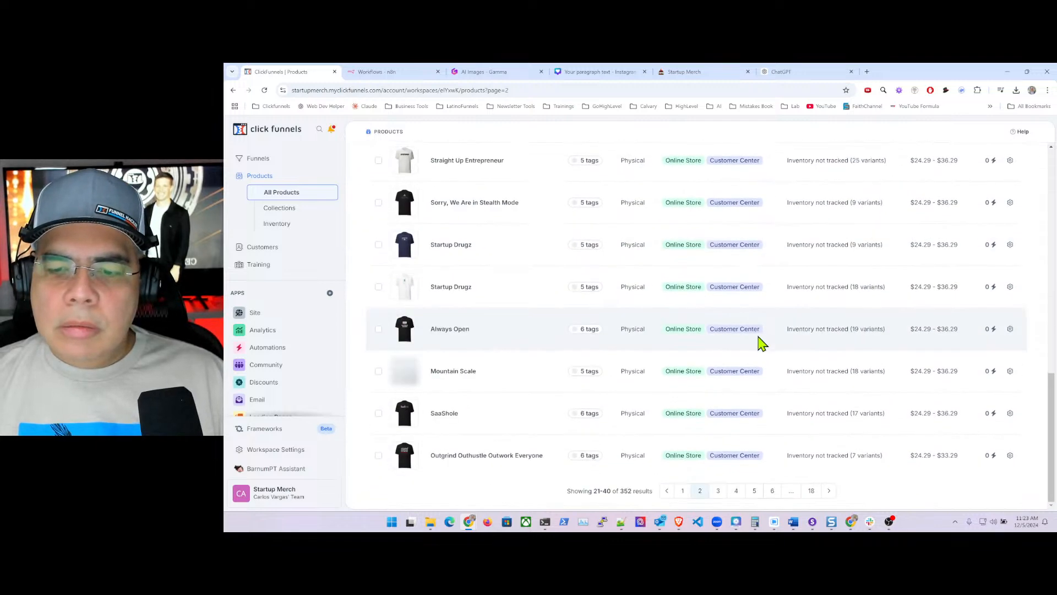
- Load products page 9 through the URL and check its items already carry Long Sleeve
double_click(507, 90)
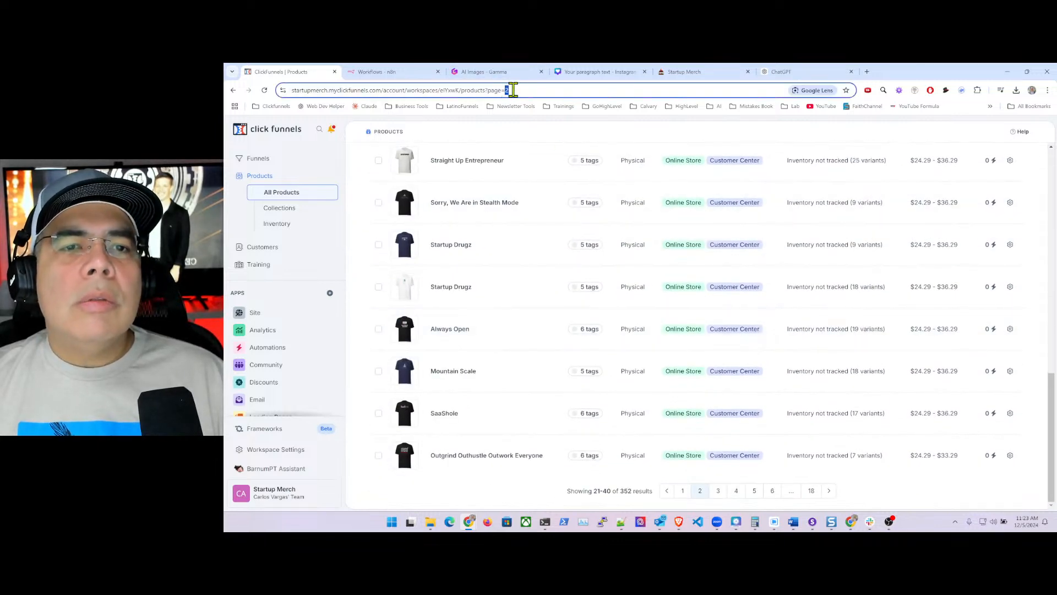
text(9)
key(Return)
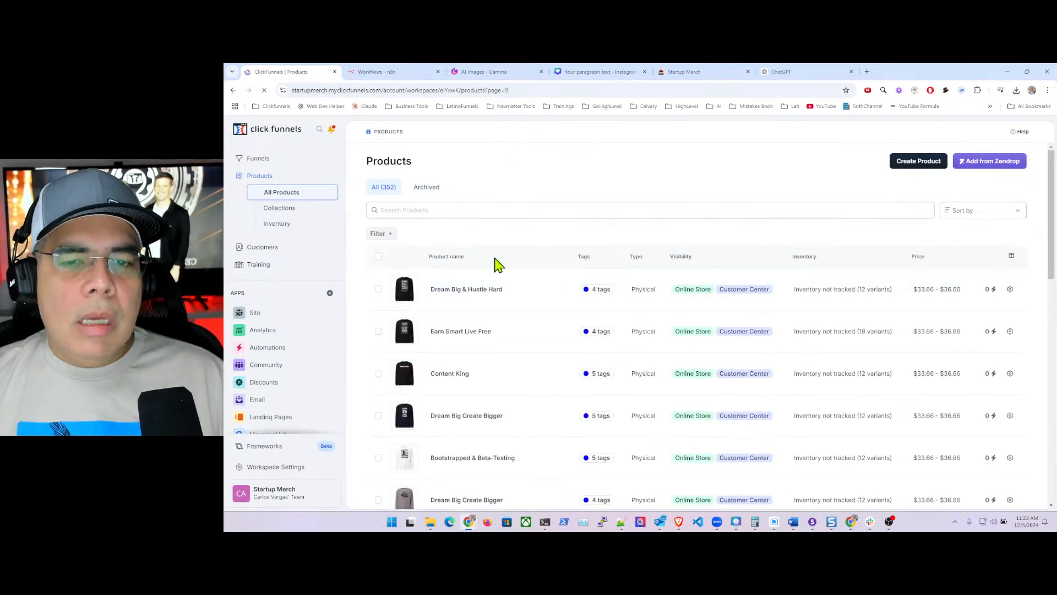
mouse_move(601, 295)
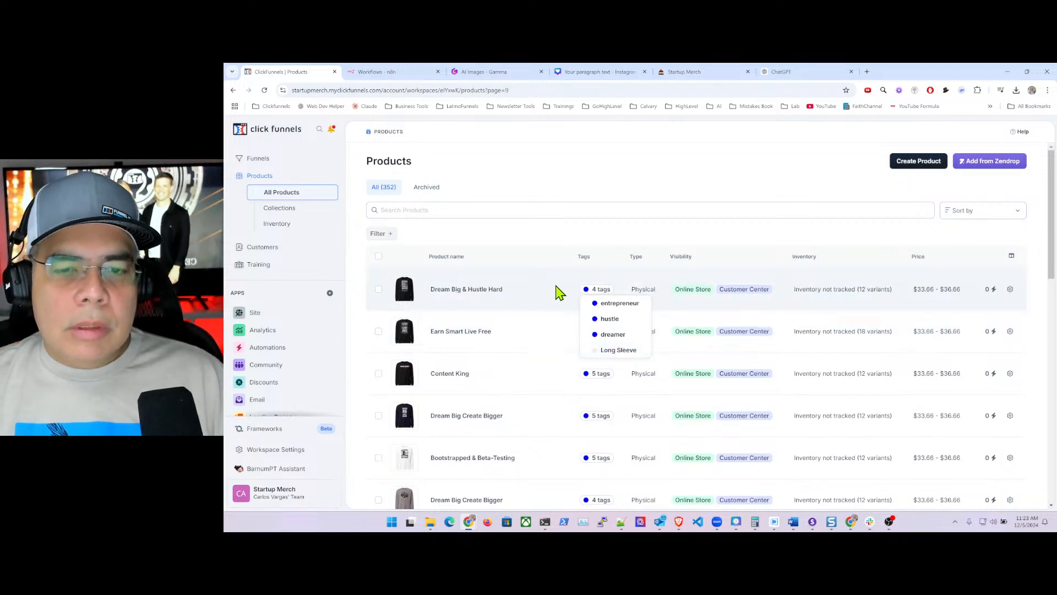
scroll(551, 256, down, 3)
scroll(550, 256, up, 3)
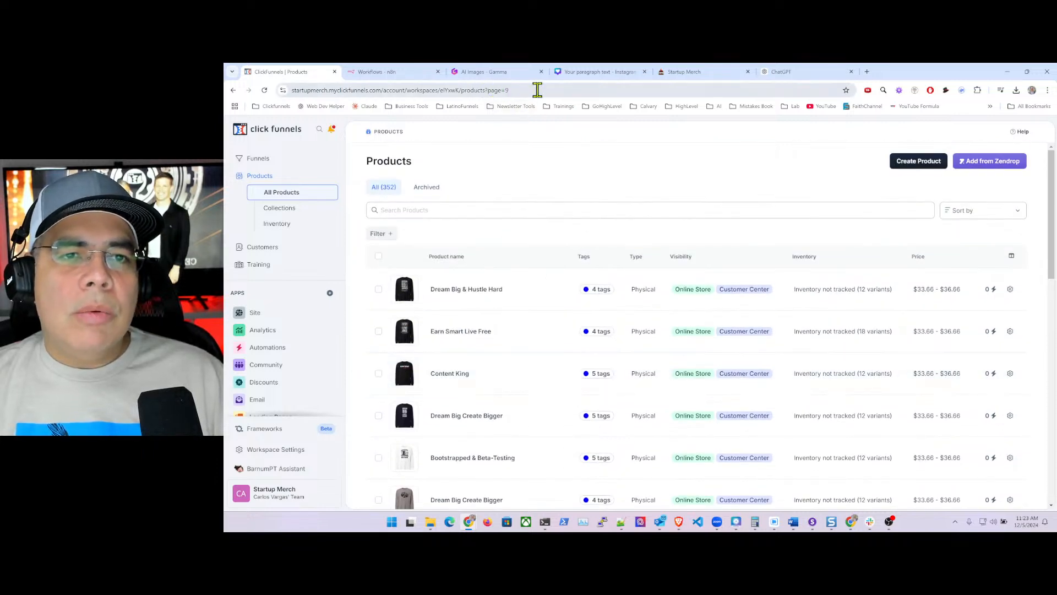
scroll(674, 324, down, 10)
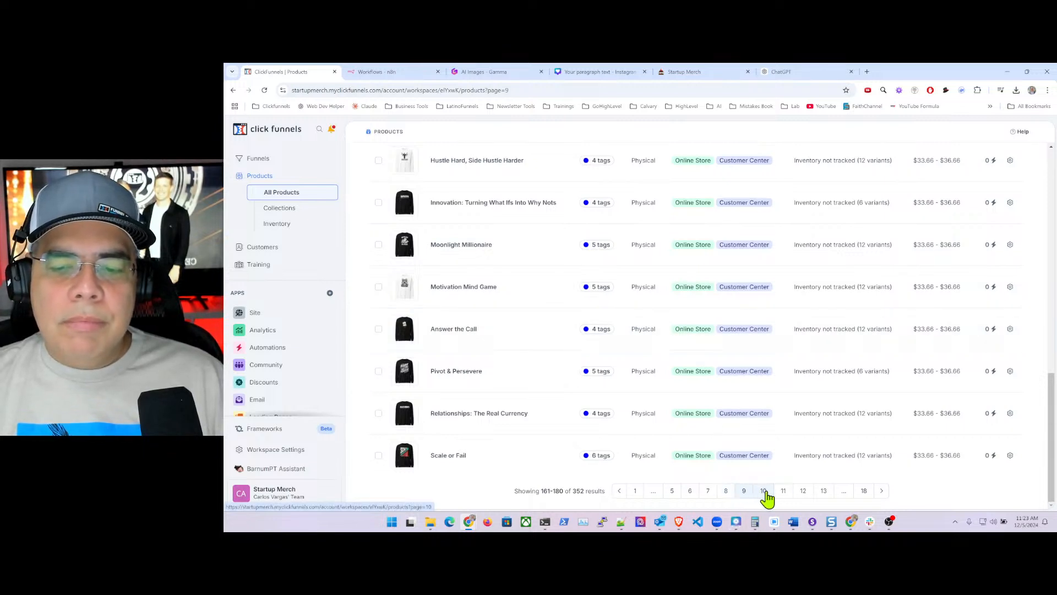
- Go to products page 10 and select all 20 products there
click(765, 492)
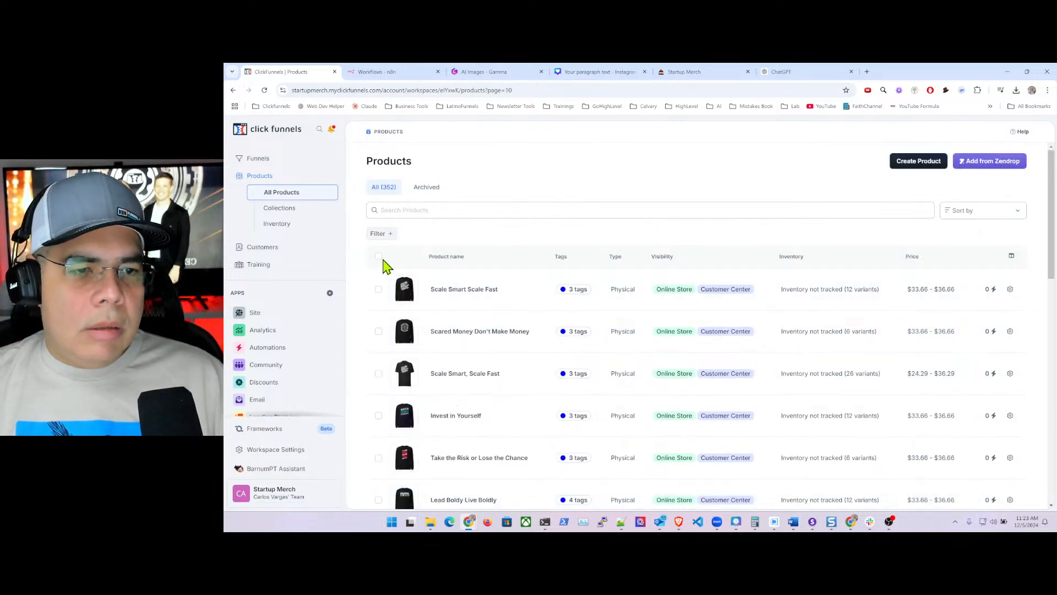
click(379, 258)
click(380, 256)
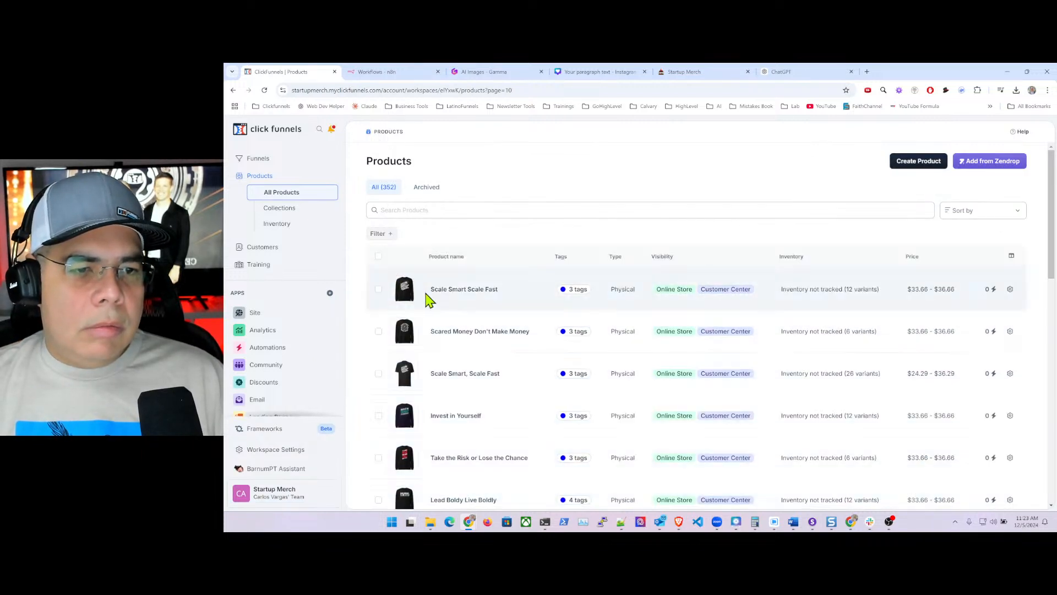
scroll(430, 309, down, 3)
scroll(435, 319, down, 4)
scroll(438, 319, up, 7)
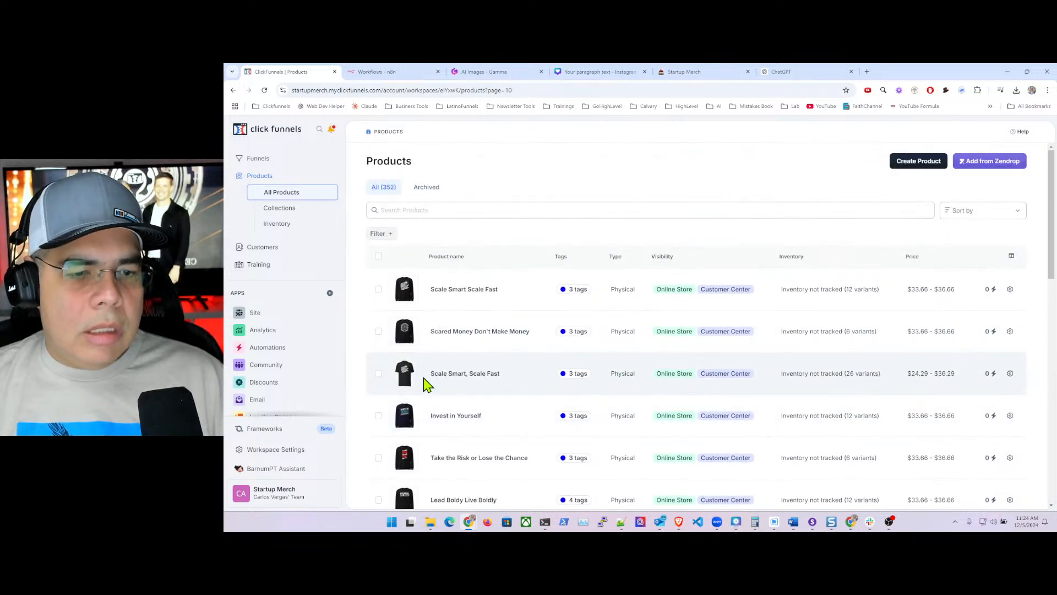
click(378, 257)
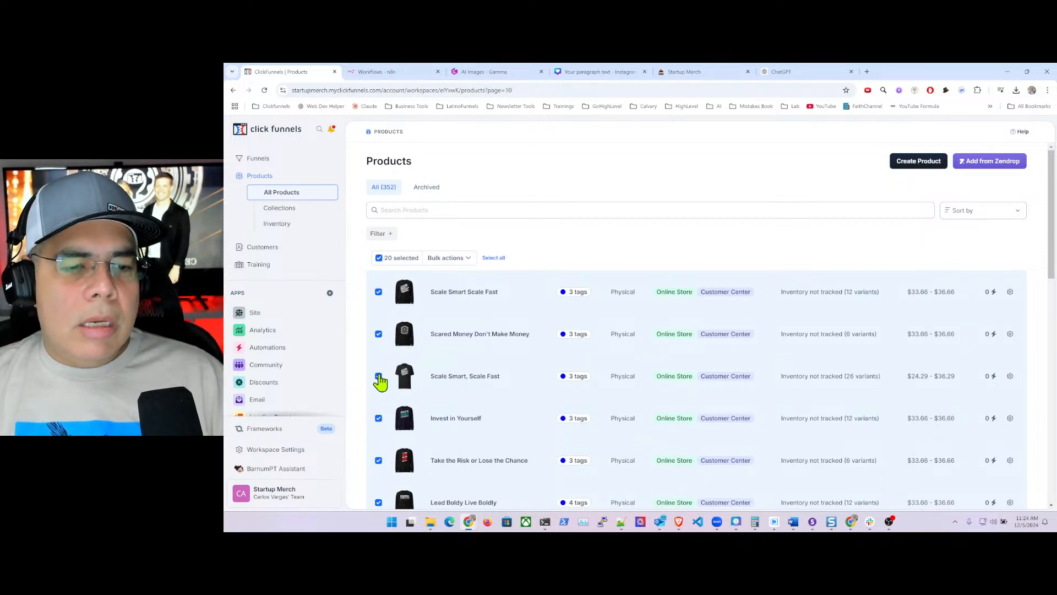
- Untick 'Scale Smart, Scale Fast' to leave 19 products selected, and open Bulk actions
click(379, 376)
scroll(504, 369, down, 3)
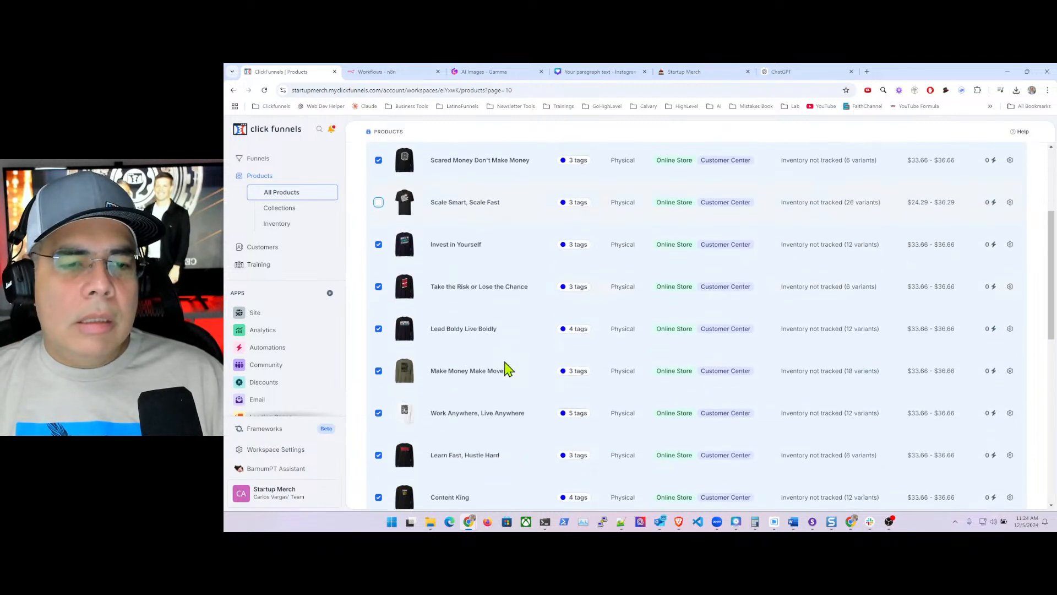
scroll(507, 369, down, 8)
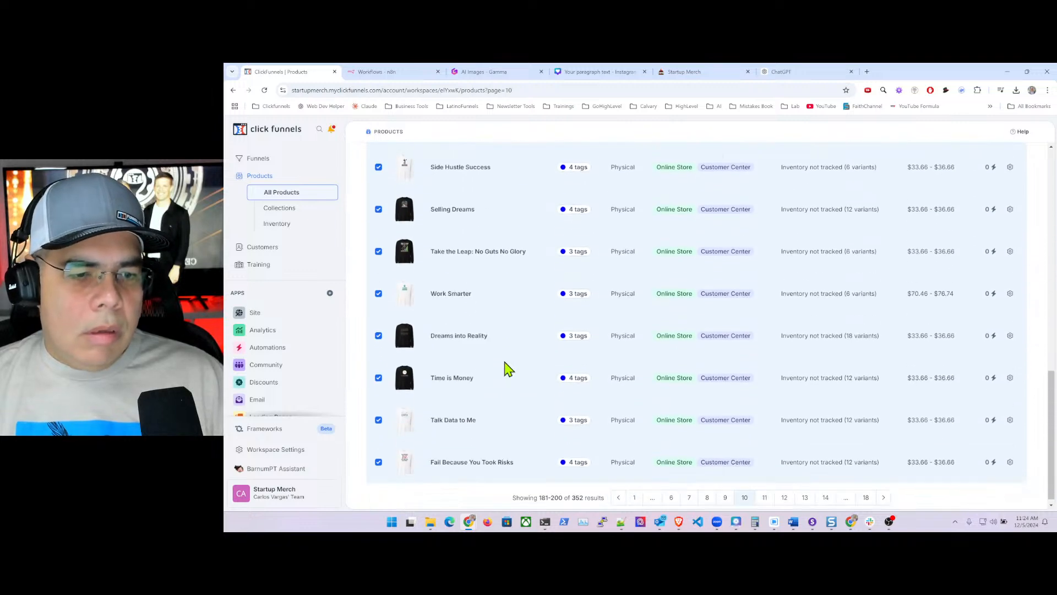
scroll(507, 368, down, 1)
scroll(467, 418, up, 12)
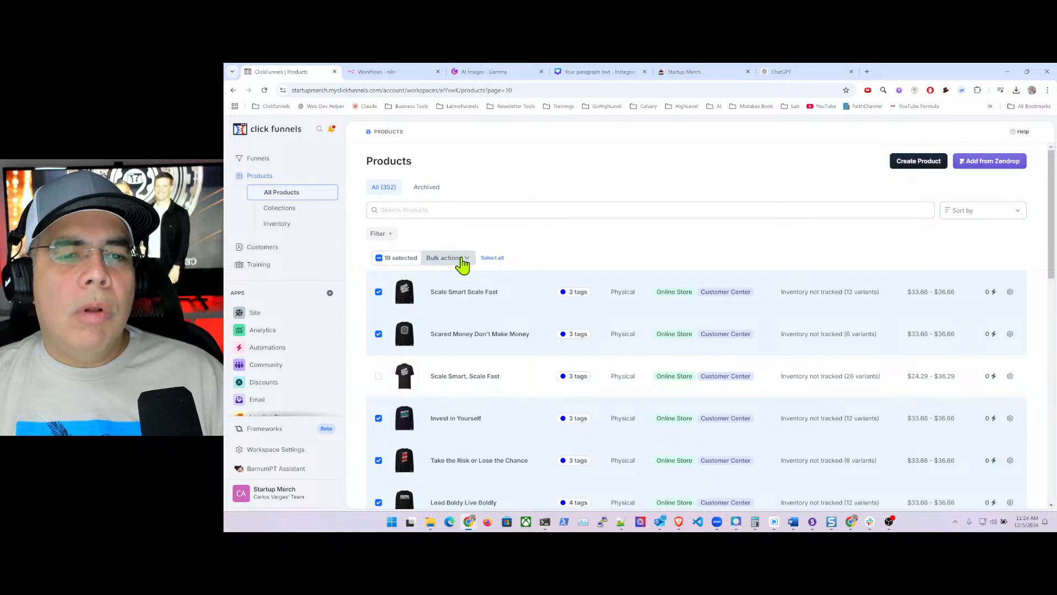
click(461, 264)
- Tag the 19 selected products with Long Sleeve using Tag Selected and save
click(422, 278)
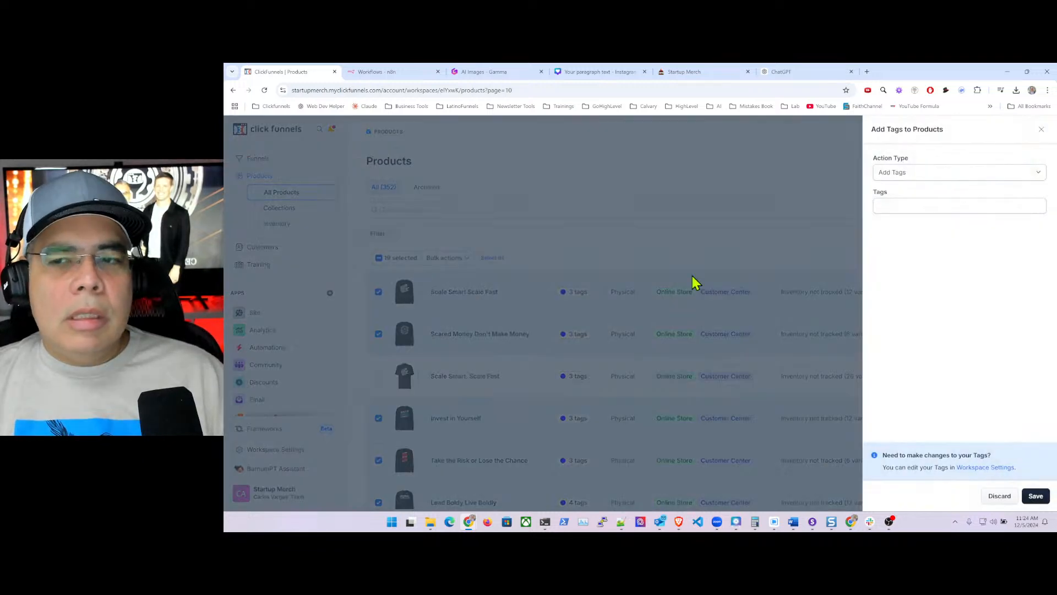
click(912, 203)
text(lo)
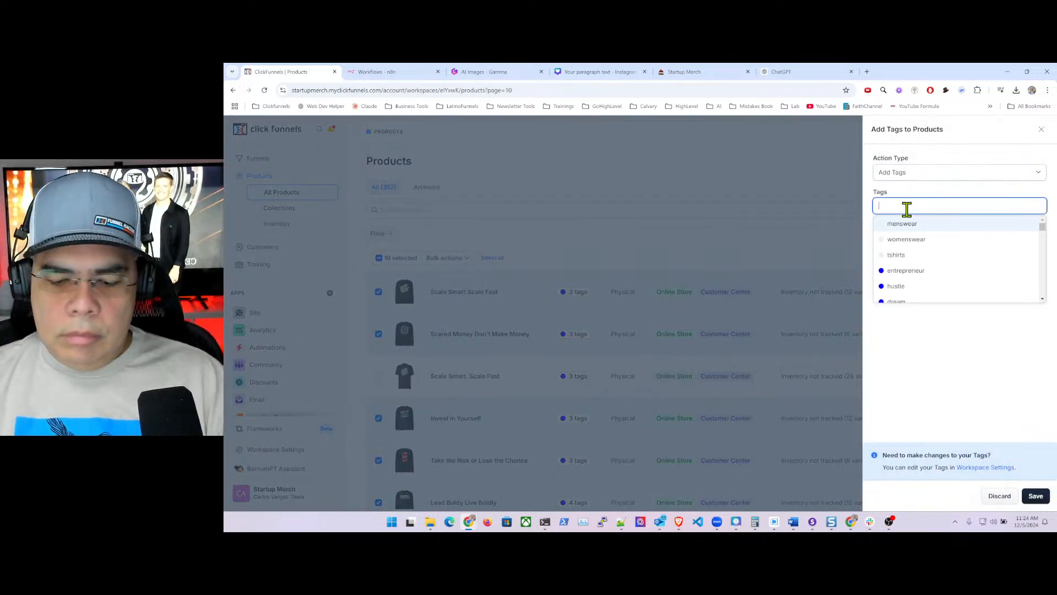
text(n)
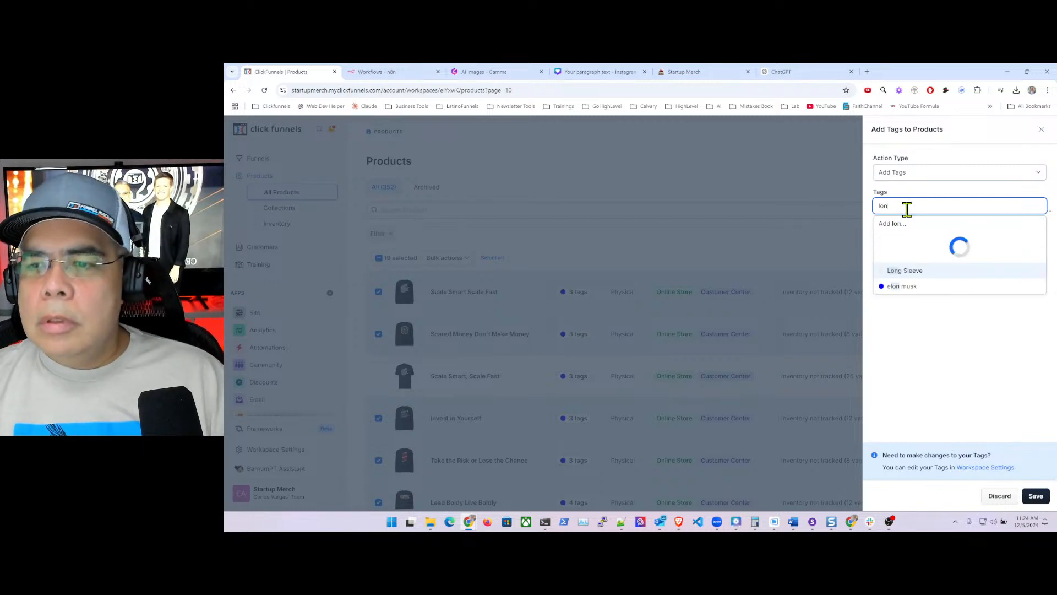
click(911, 239)
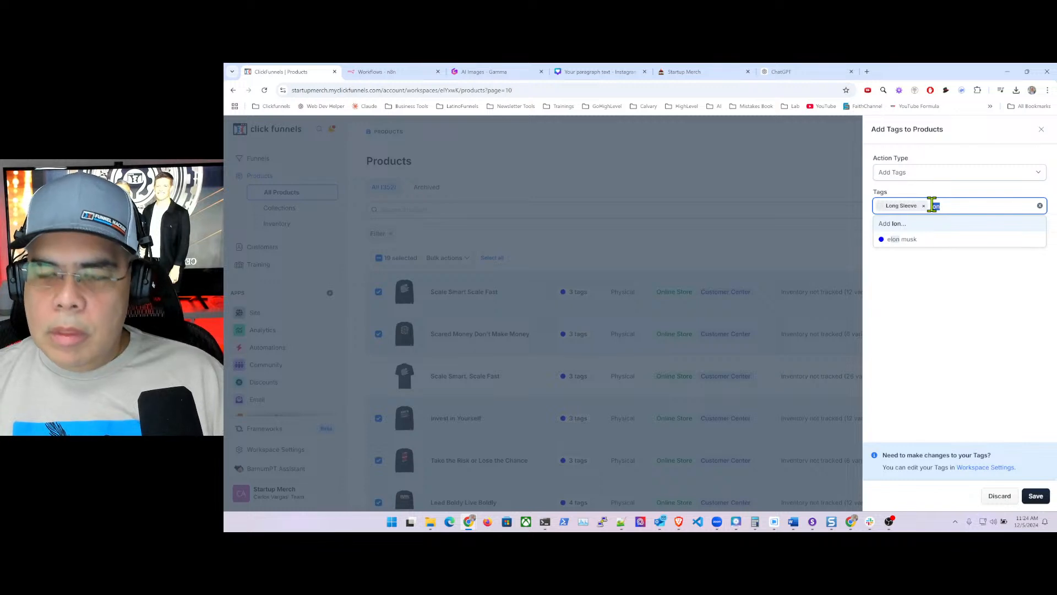
key(BackSpace)
click(970, 368)
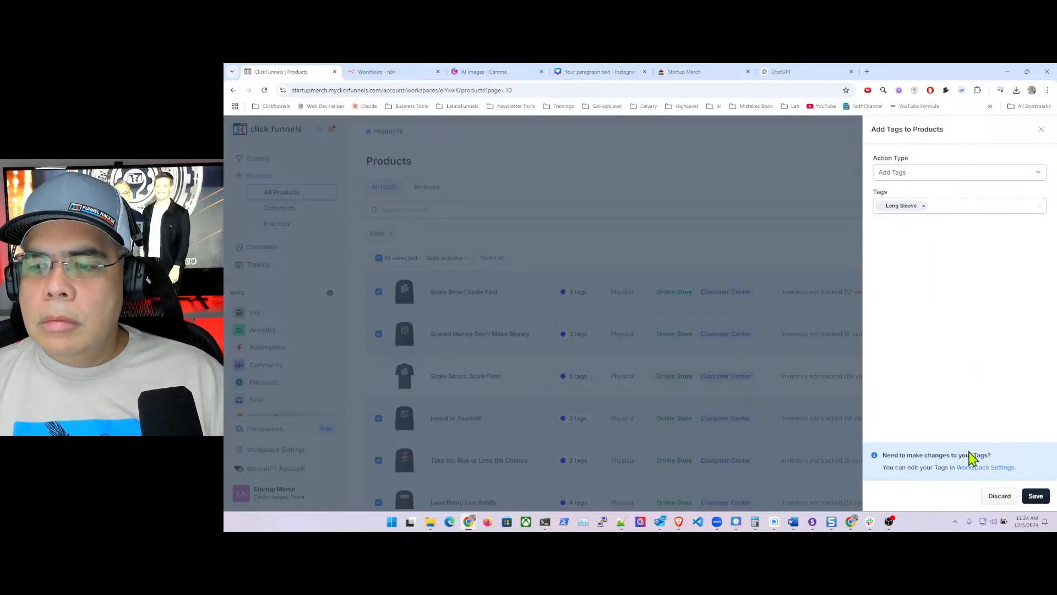
click(1035, 496)
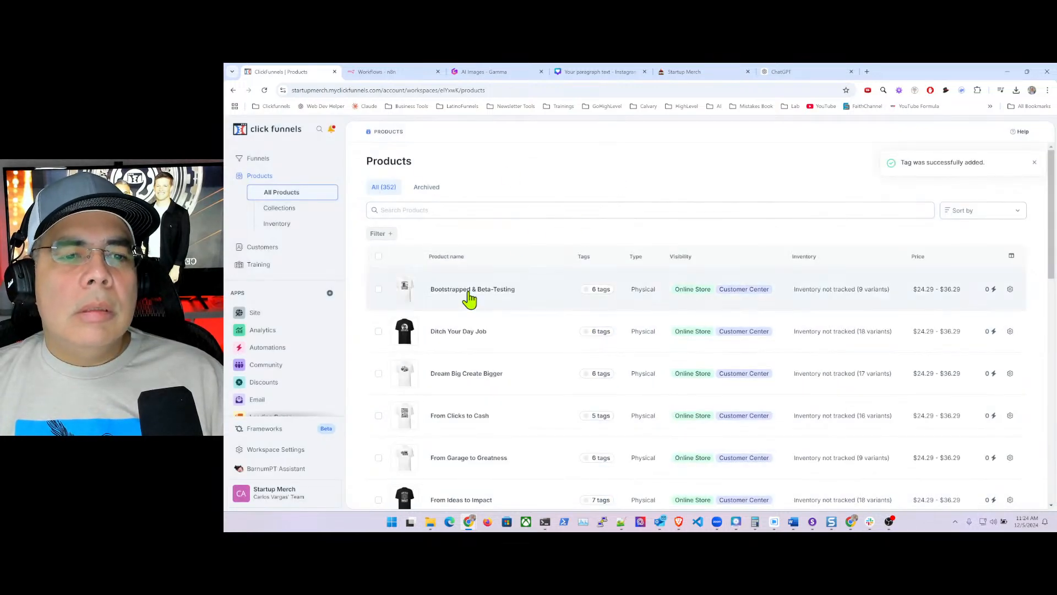
- Append ?page=11 to the products URL to load page 11
click(535, 91)
click(549, 92)
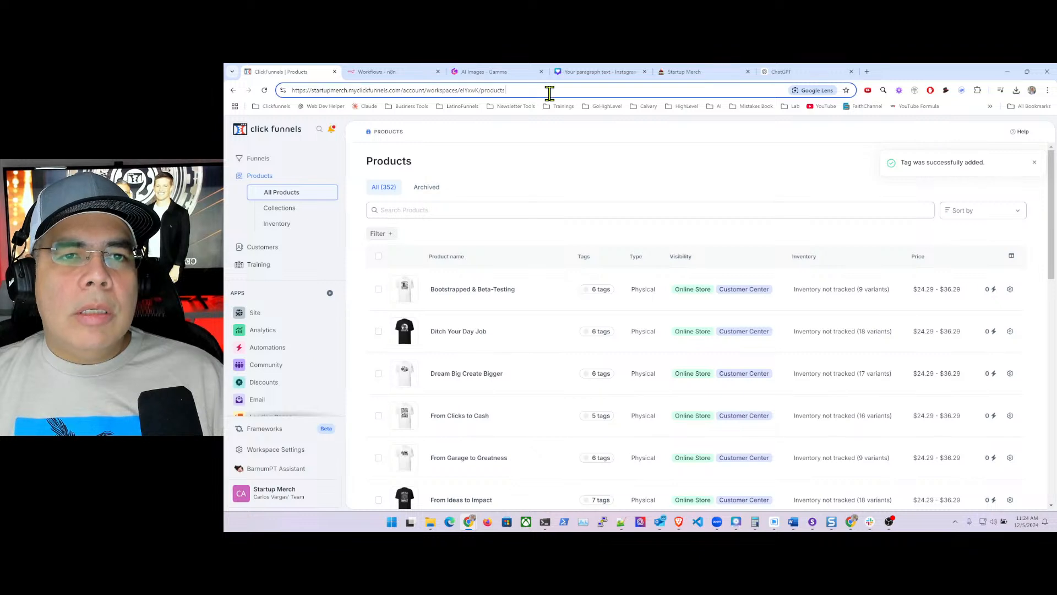
text(?page)
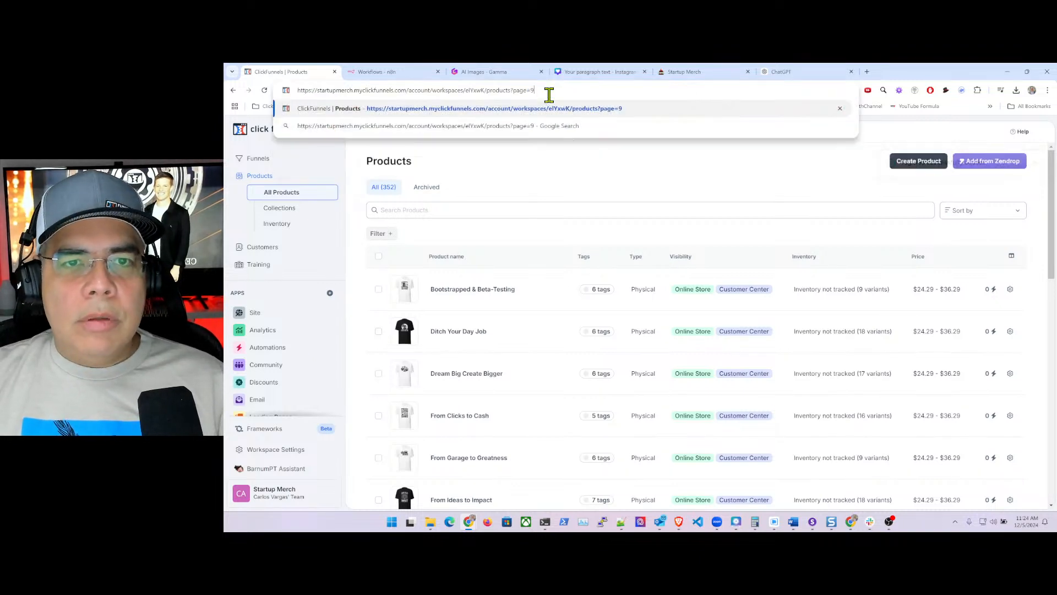
text(=)
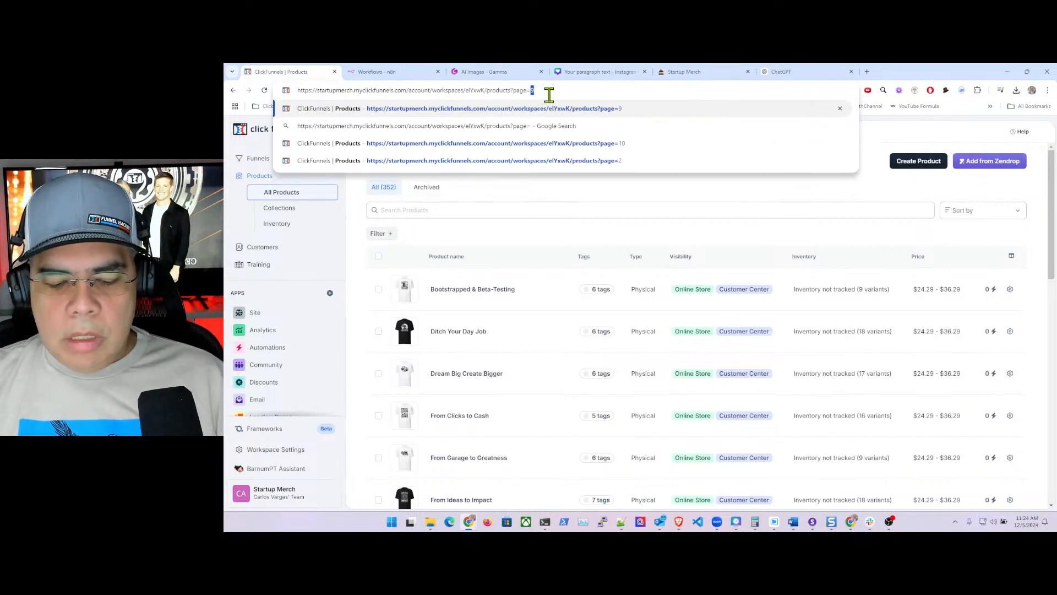
text(11)
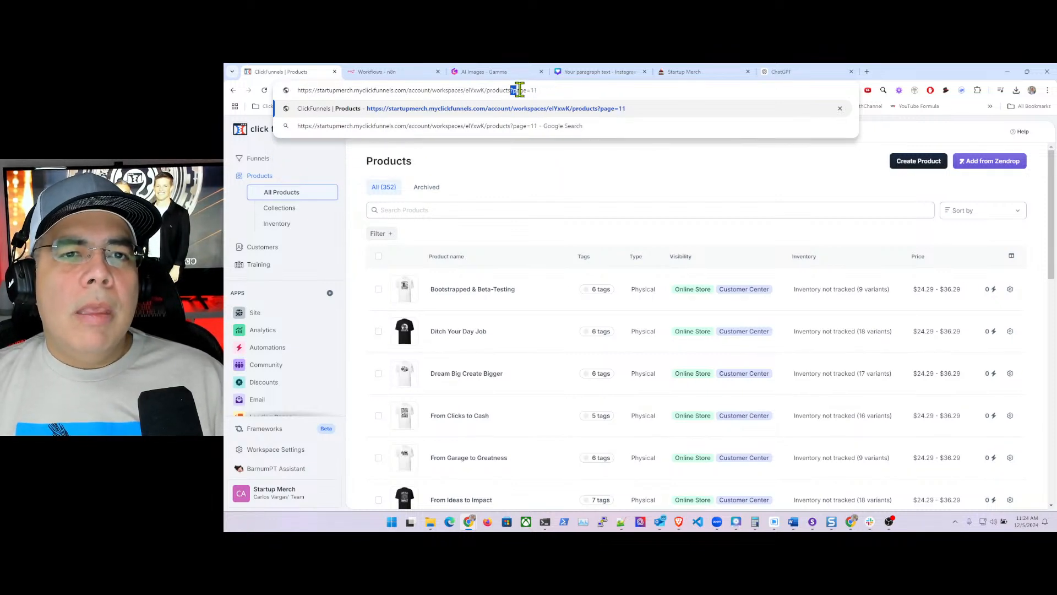
drag(519, 90, 547, 91)
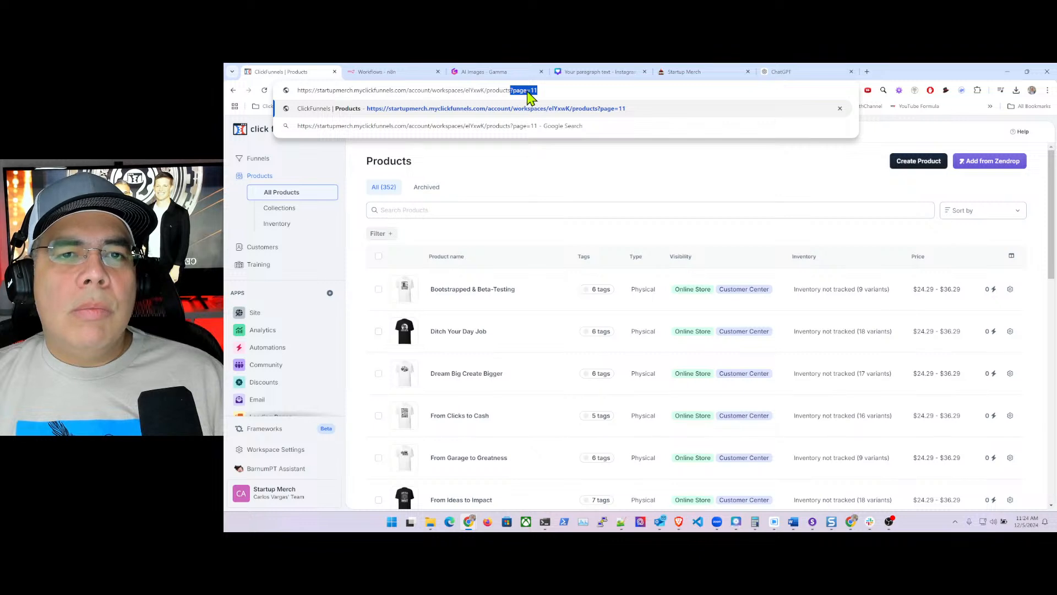
key(Return)
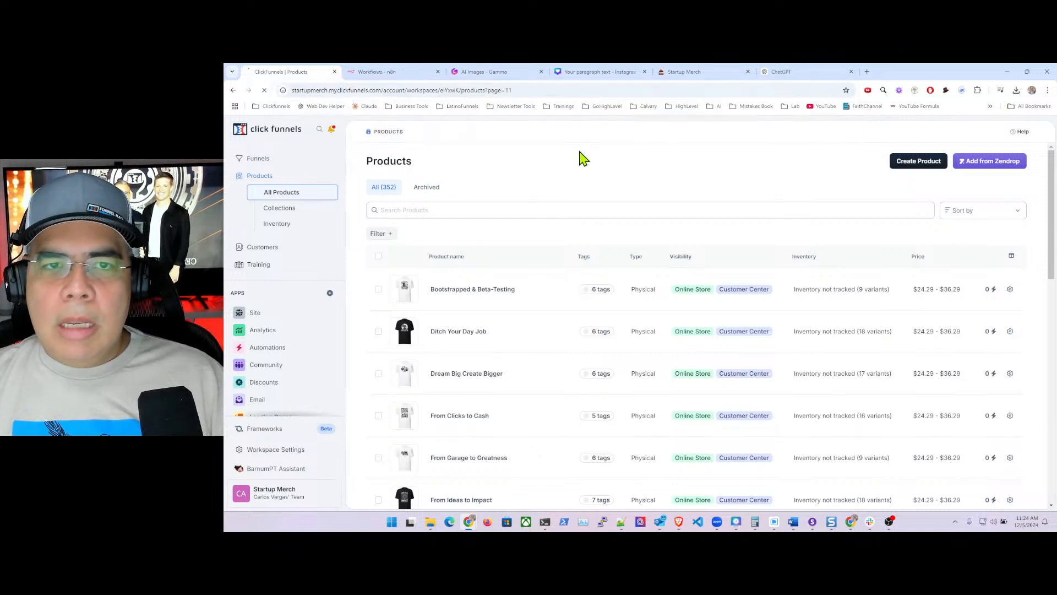
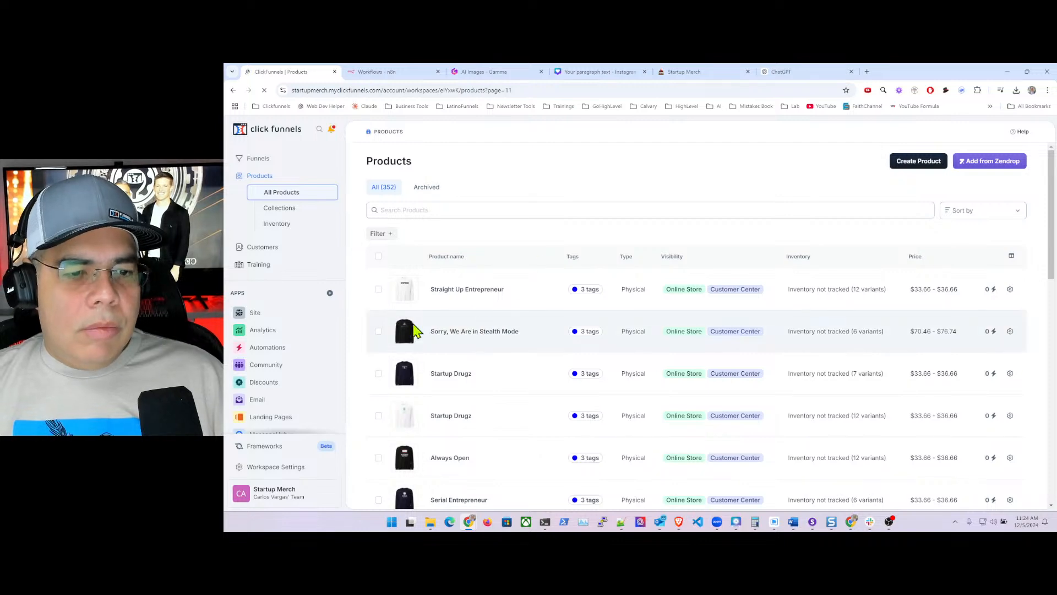
- Select all 20 products on page 11 and choose Tag Selected from Bulk actions
click(378, 257)
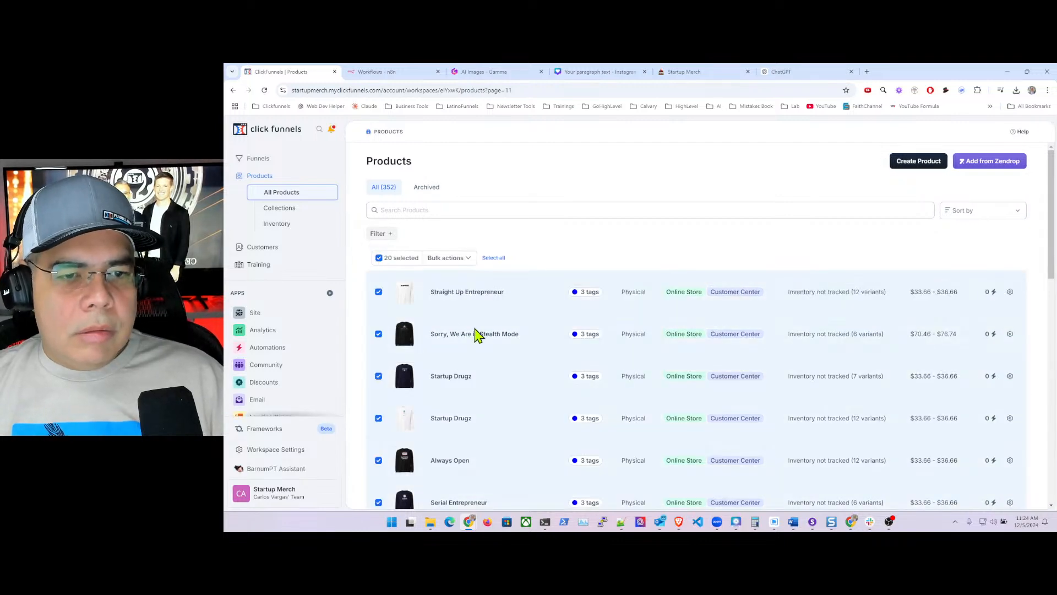
scroll(495, 333, down, 15)
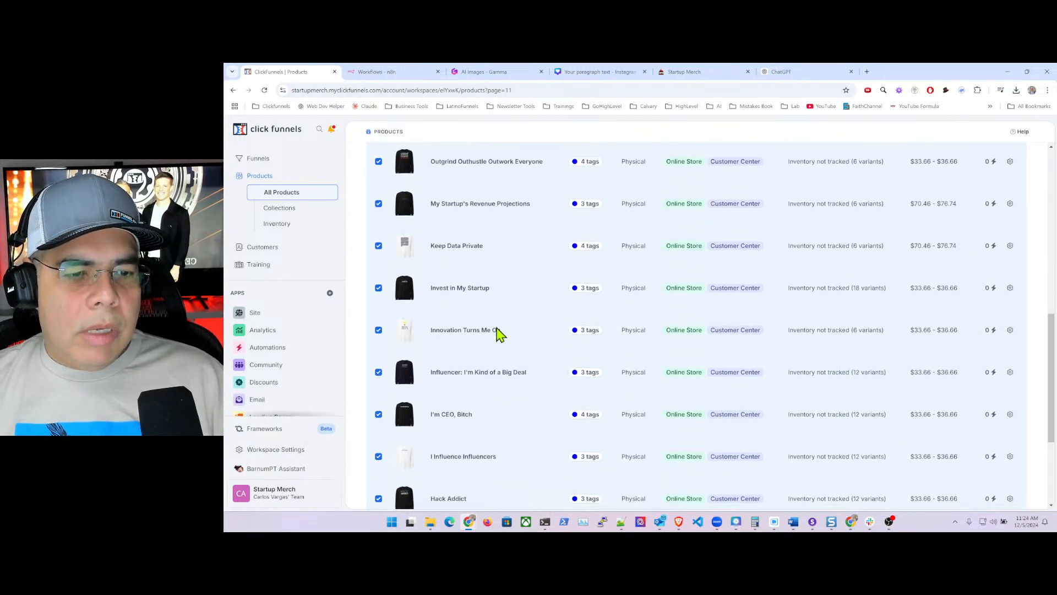
scroll(500, 333, down, 3)
scroll(500, 332, up, 8)
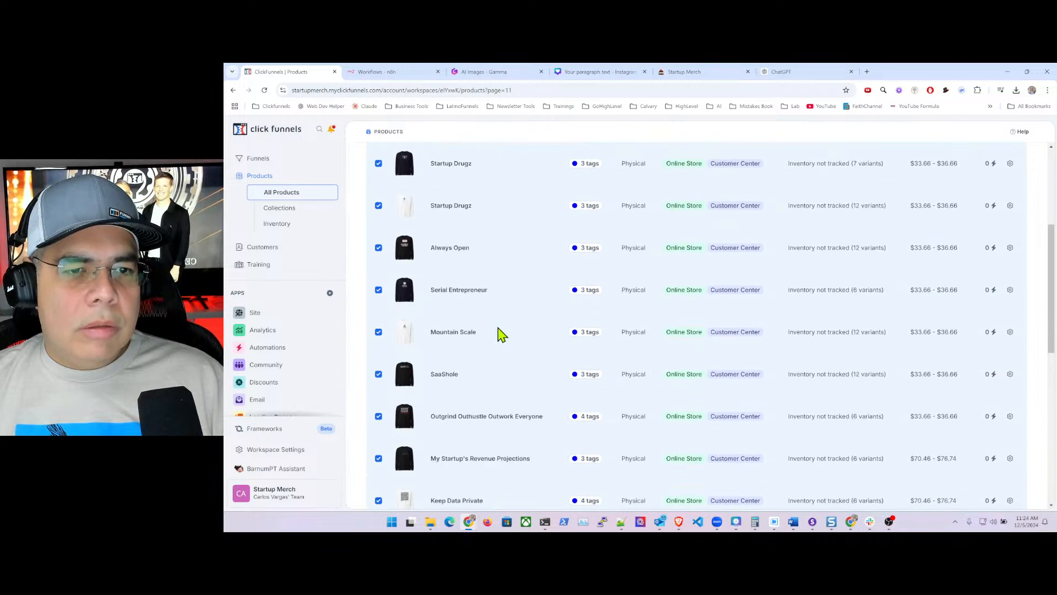
scroll(499, 332, up, 5)
click(467, 259)
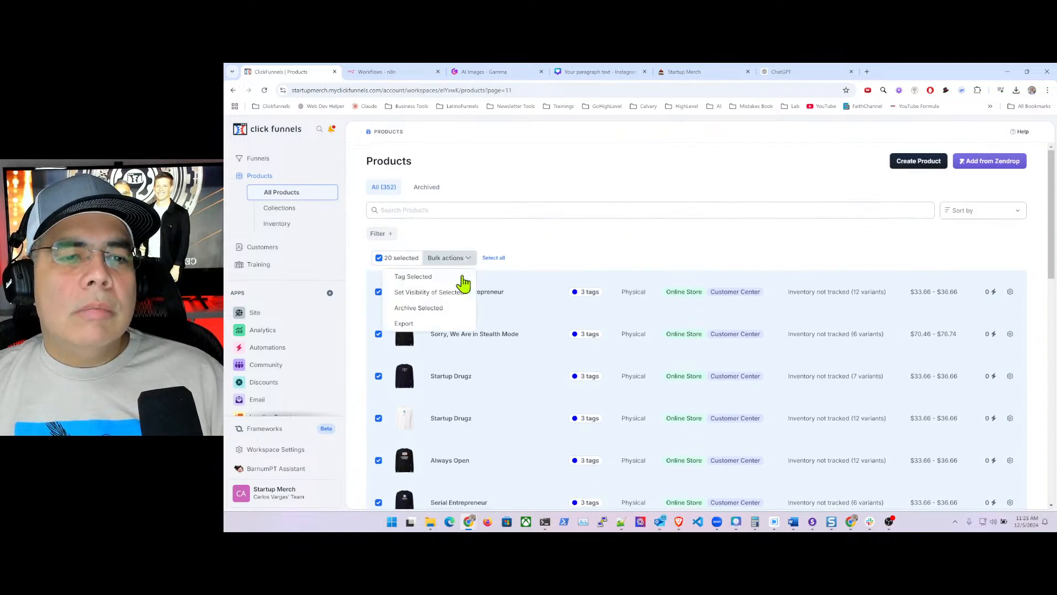
click(431, 278)
- Add the Long Sleeve tag, removing the mistaken elon musk tag, and save
click(898, 204)
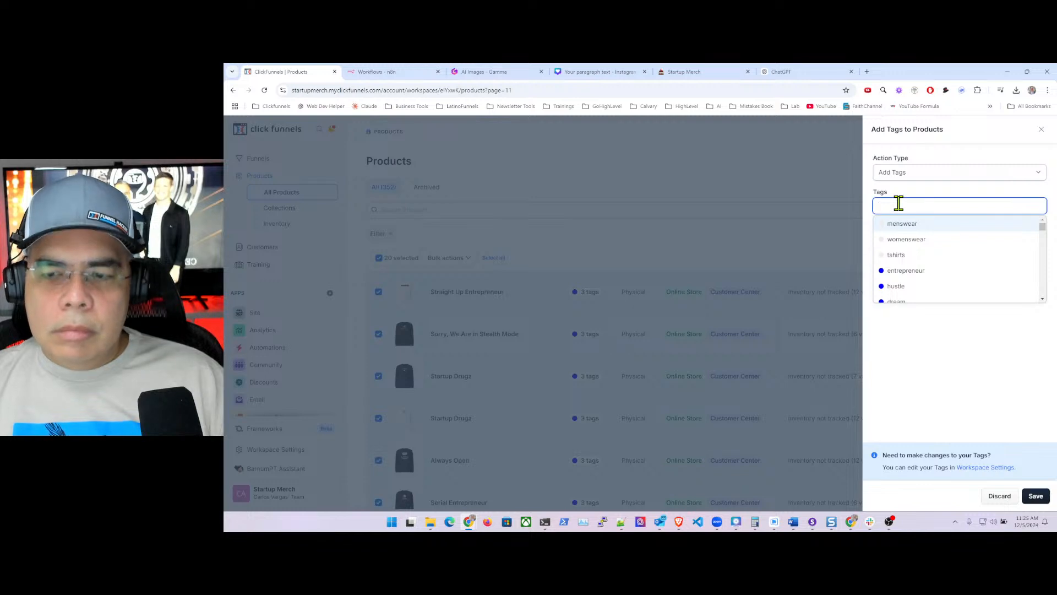
text(lo)
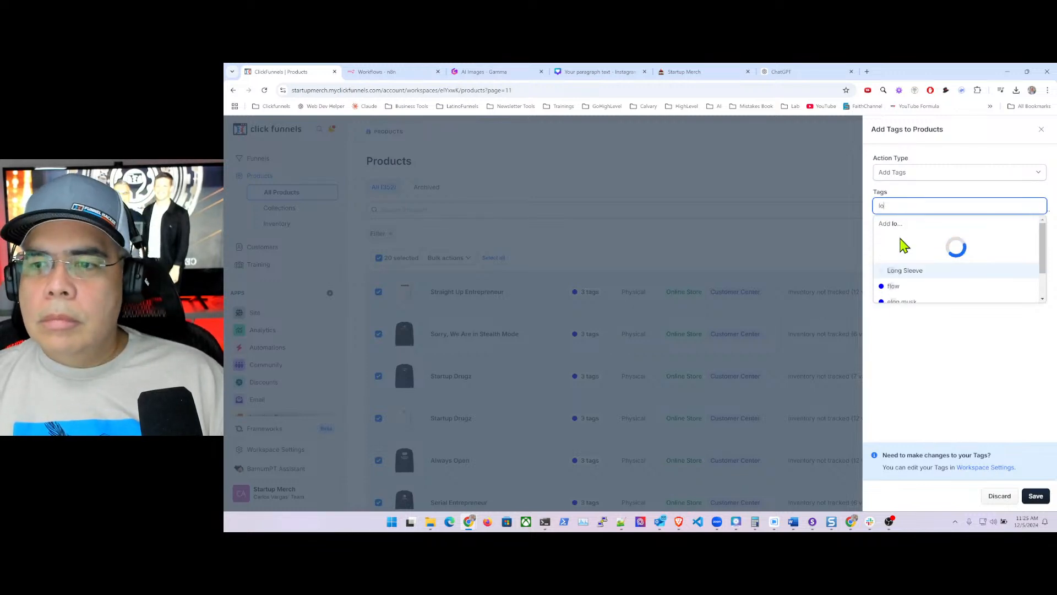
click(916, 271)
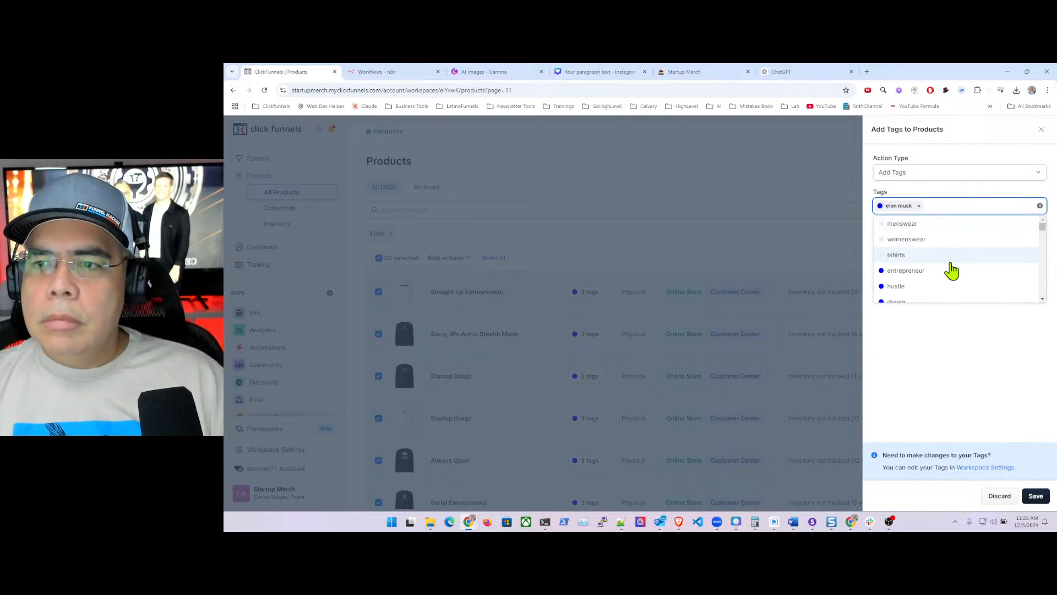
click(918, 205)
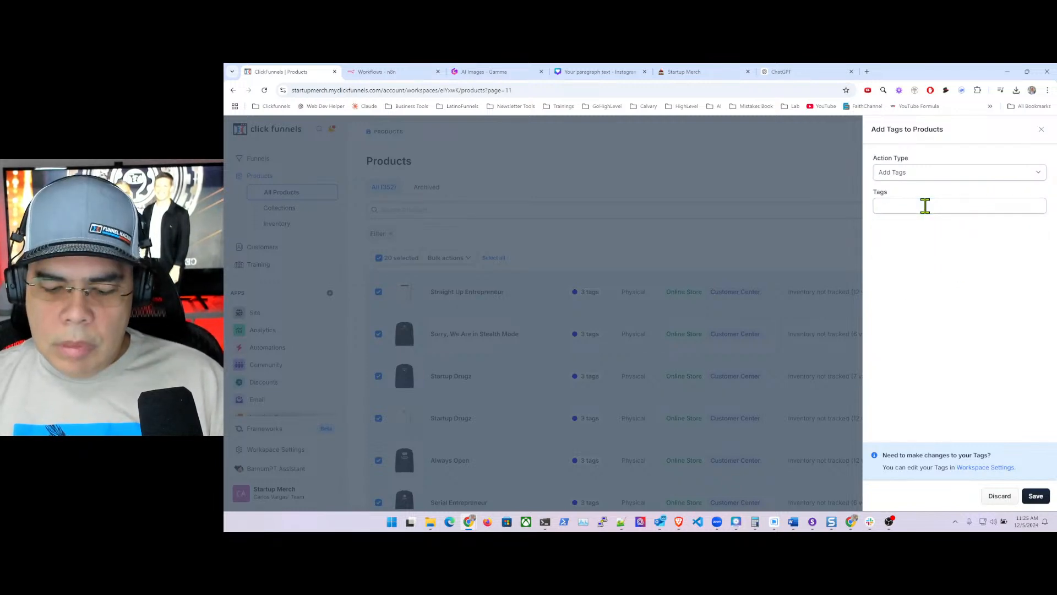
click(925, 205)
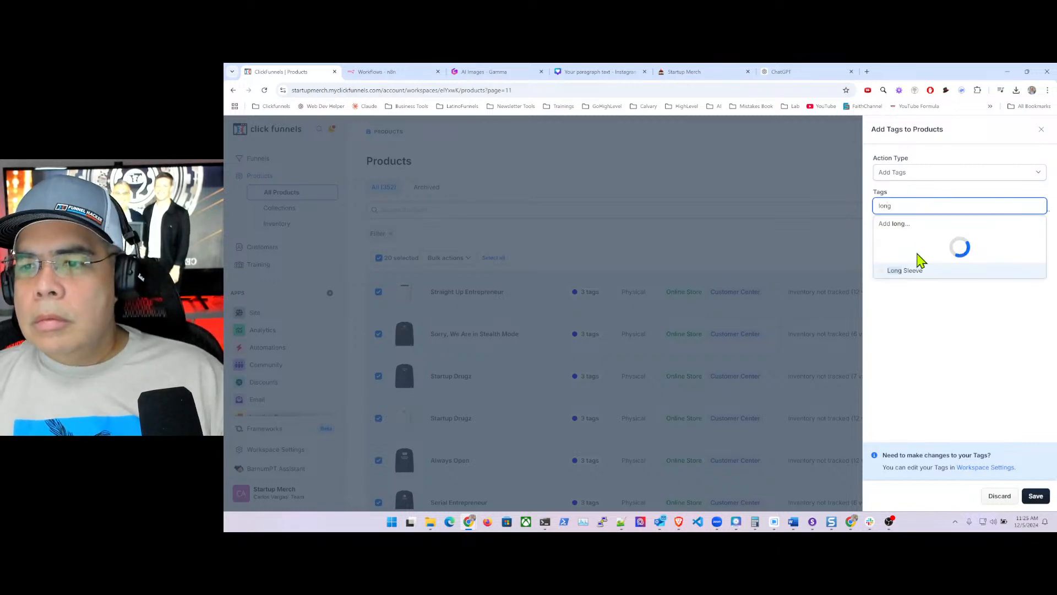
click(918, 240)
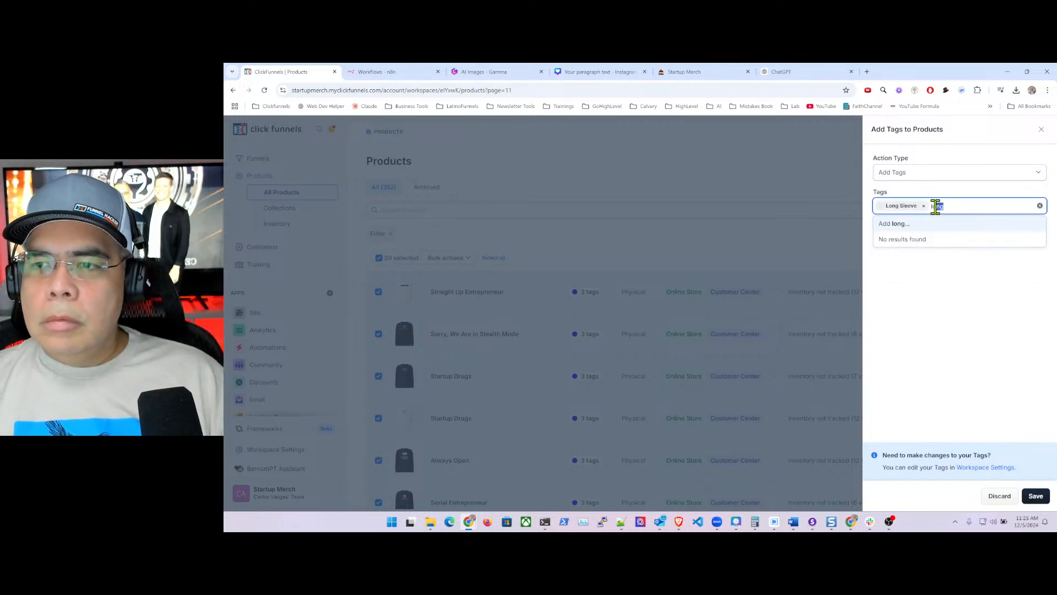
key(BackSpace)
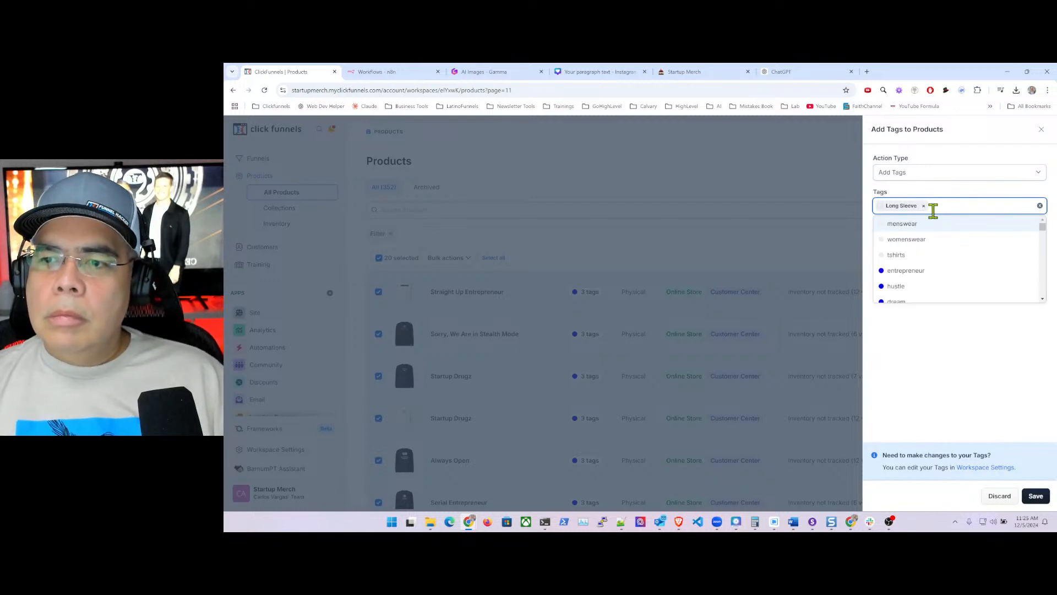
click(1000, 386)
click(1035, 495)
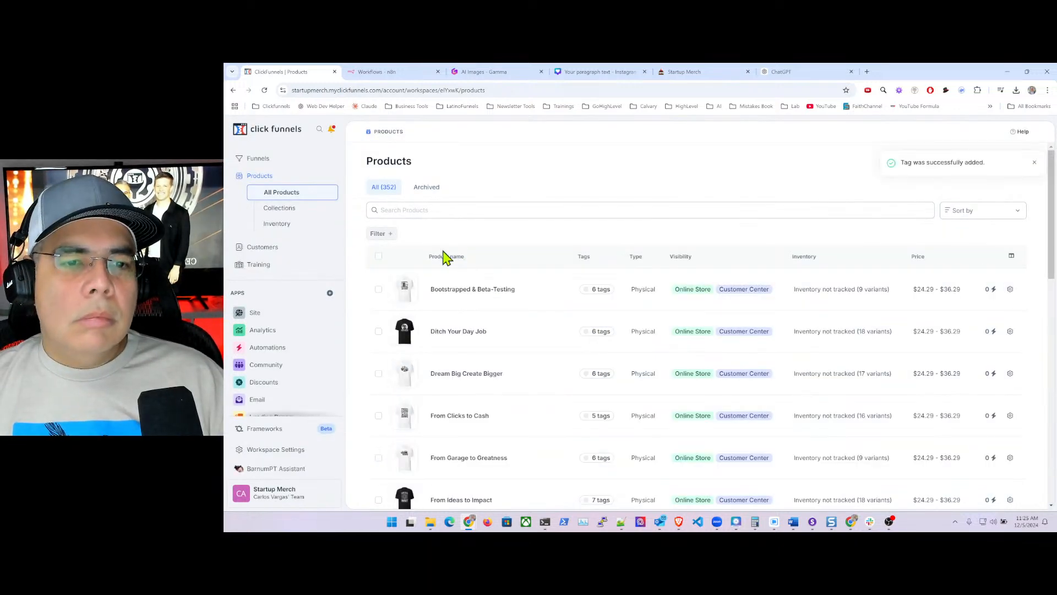
- Load page 12 of the product list with ?page=12 and select all 20 products
click(514, 89)
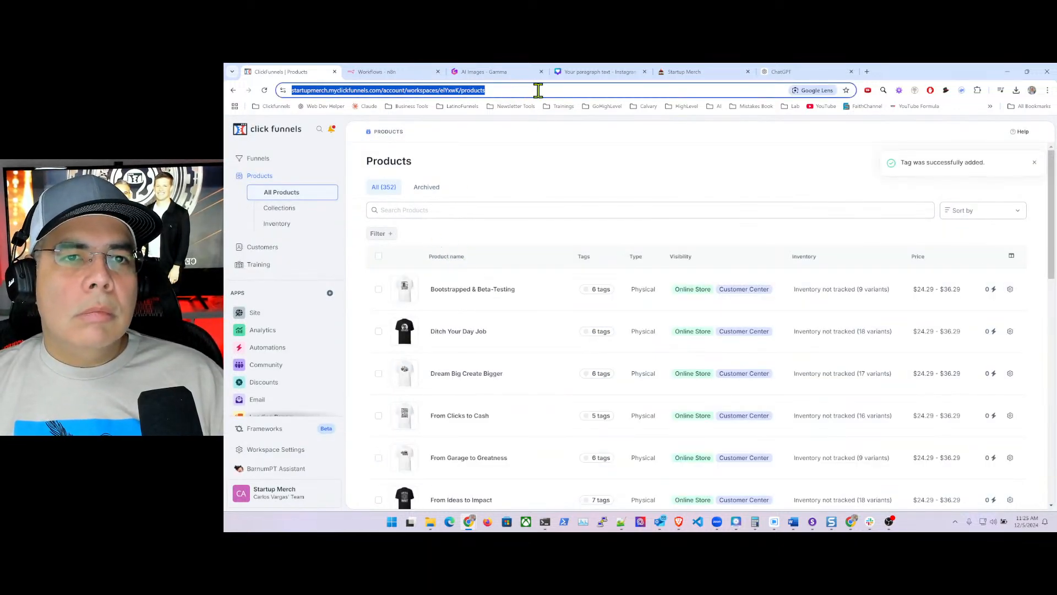
click(538, 89)
text(?pa)
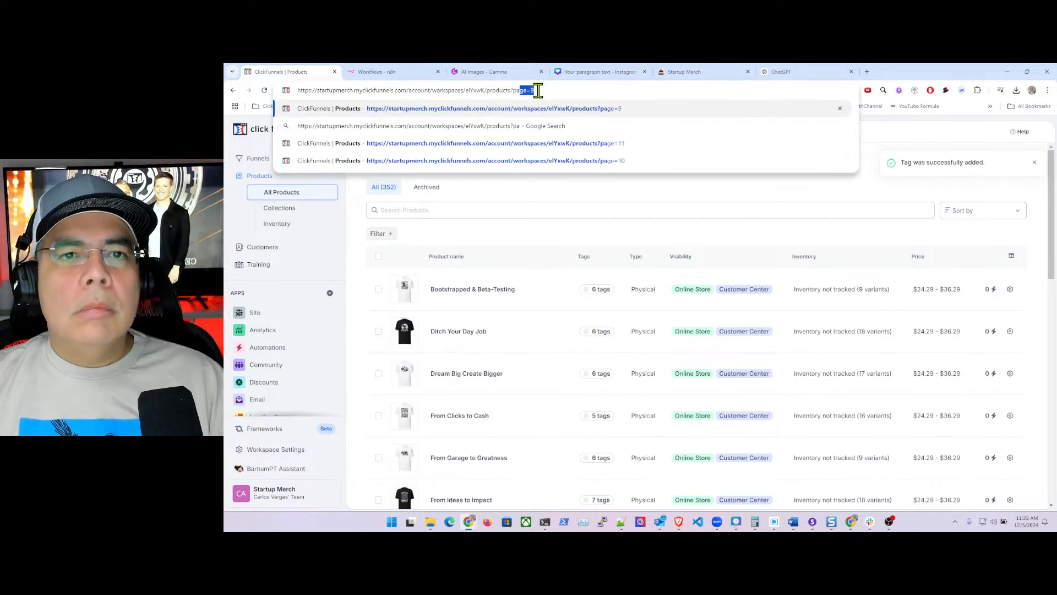
text(ge=12)
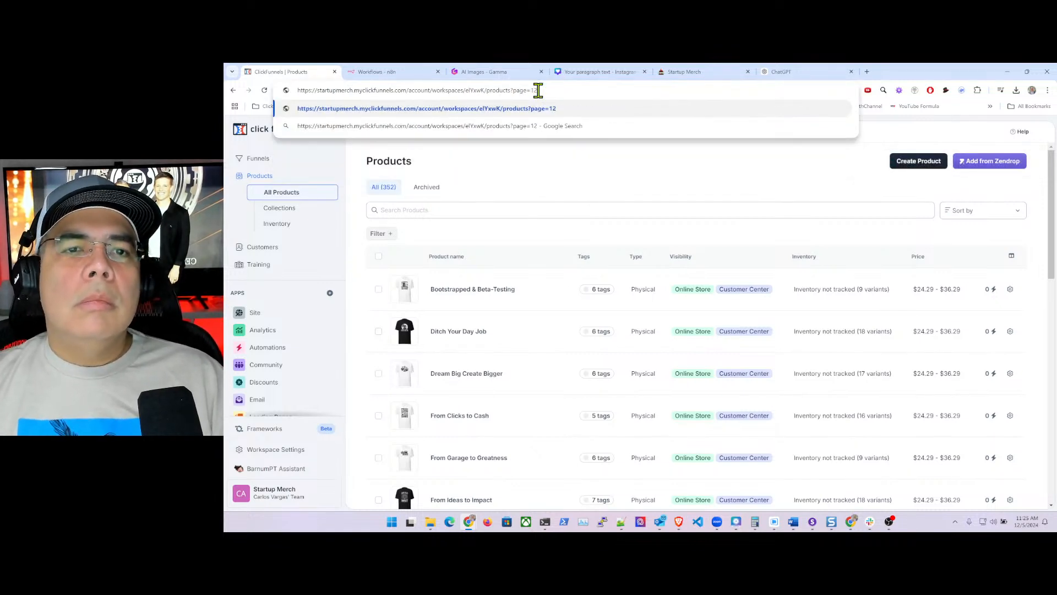
key(Return)
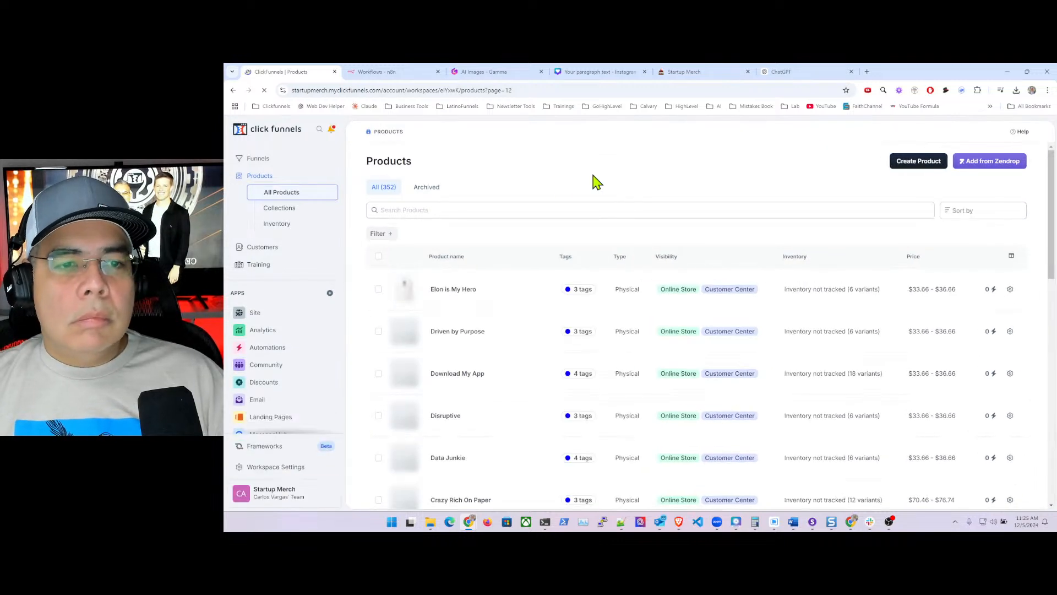
click(378, 257)
scroll(435, 308, down, 2)
scroll(455, 326, down, 8)
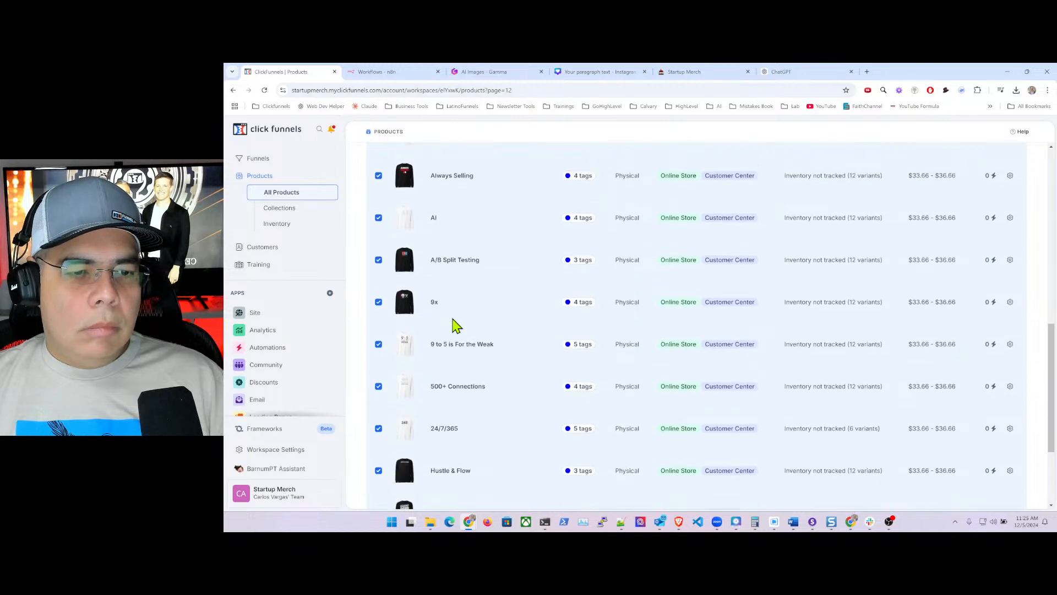
scroll(455, 326, up, 3)
scroll(455, 326, up, 10)
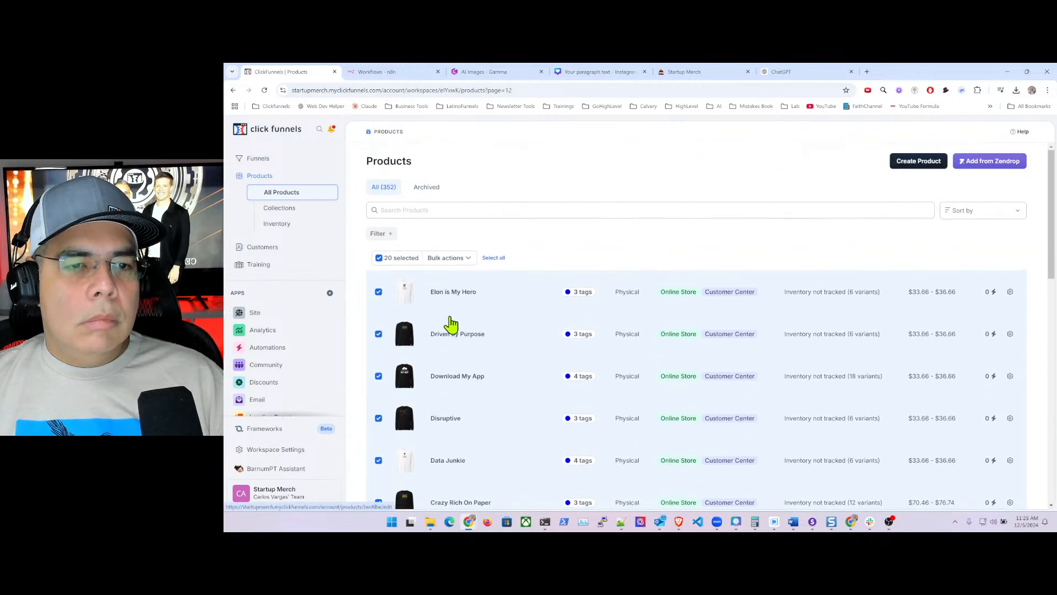
- Tag the selected products with Long Sleeve through Bulk actions > Tag Selected and save
click(463, 259)
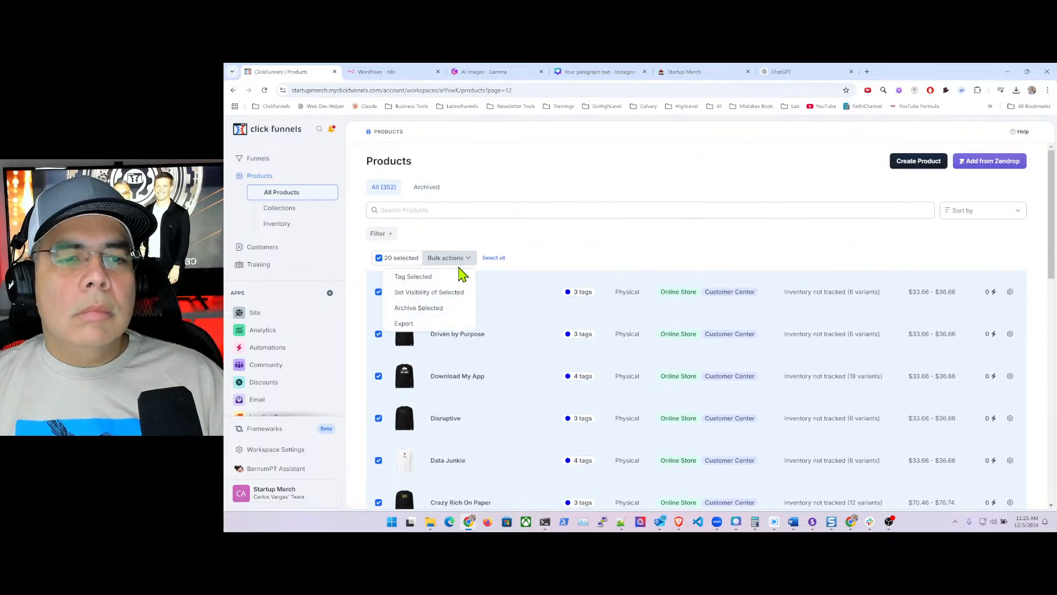
click(424, 277)
click(915, 206)
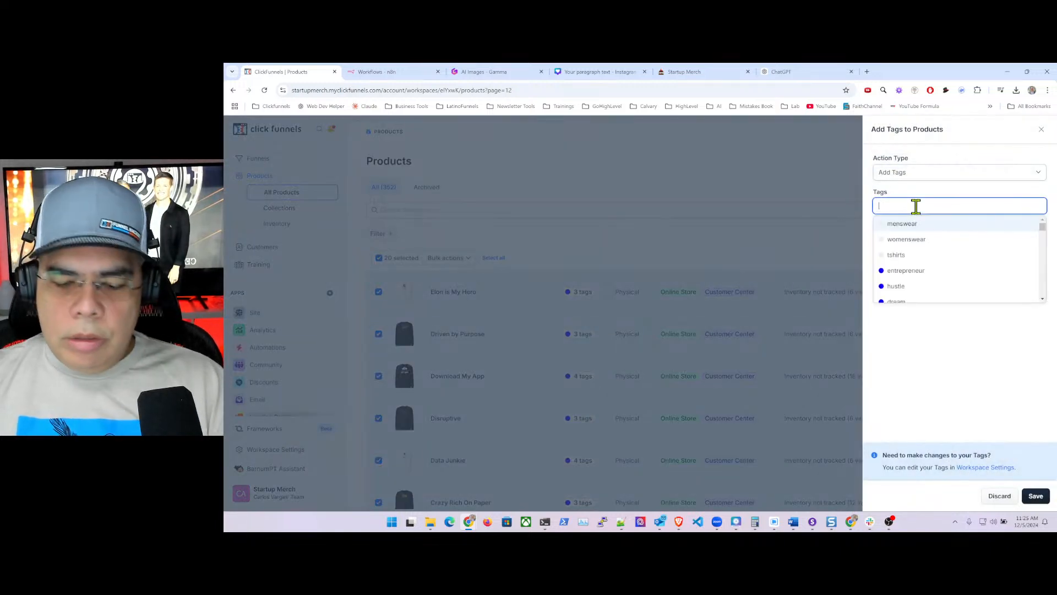
text(long)
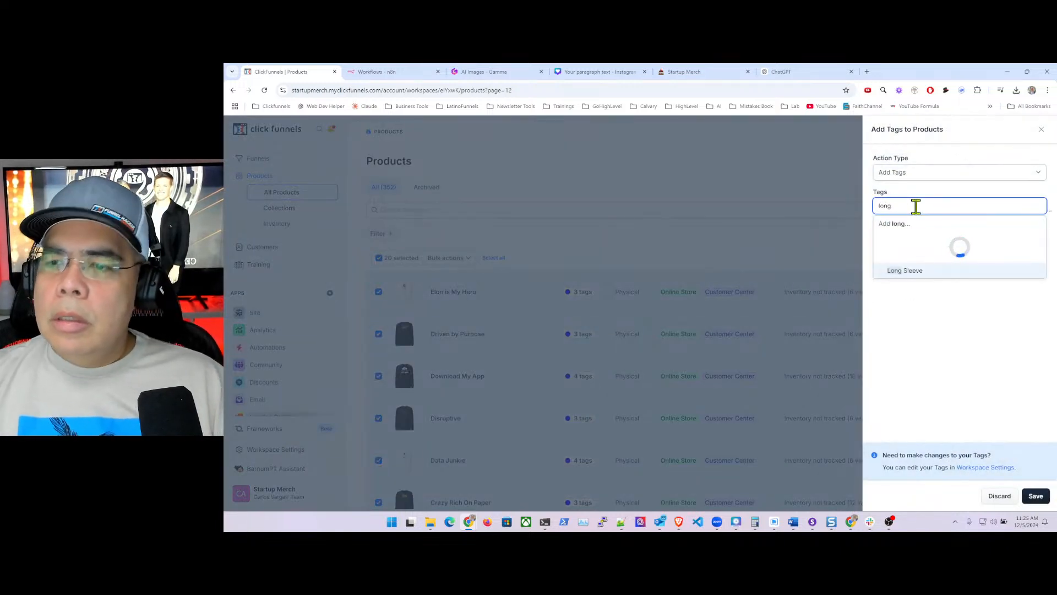
click(908, 240)
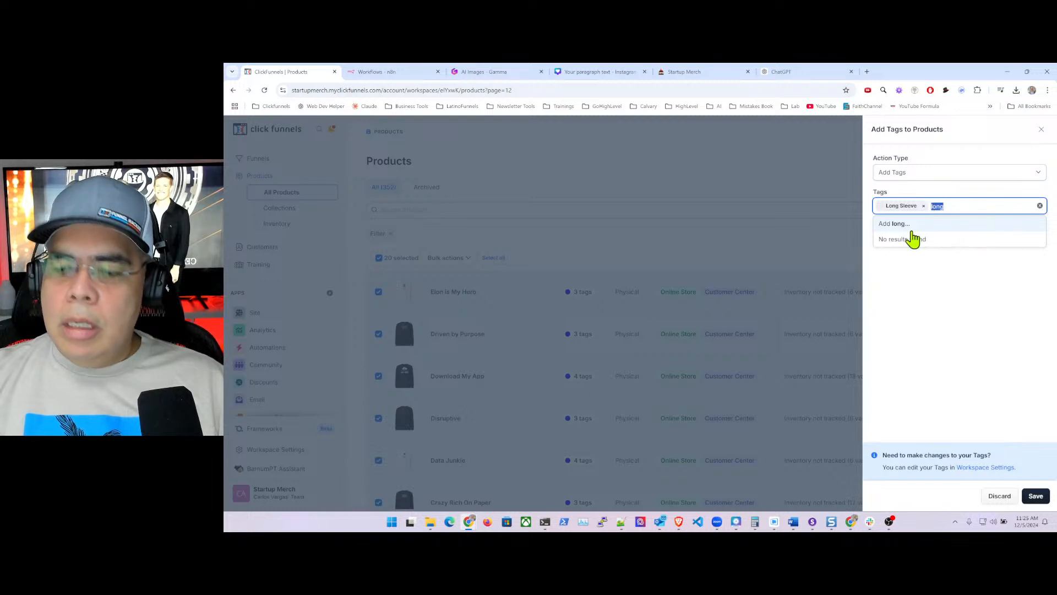
key(BackSpace)
click(942, 342)
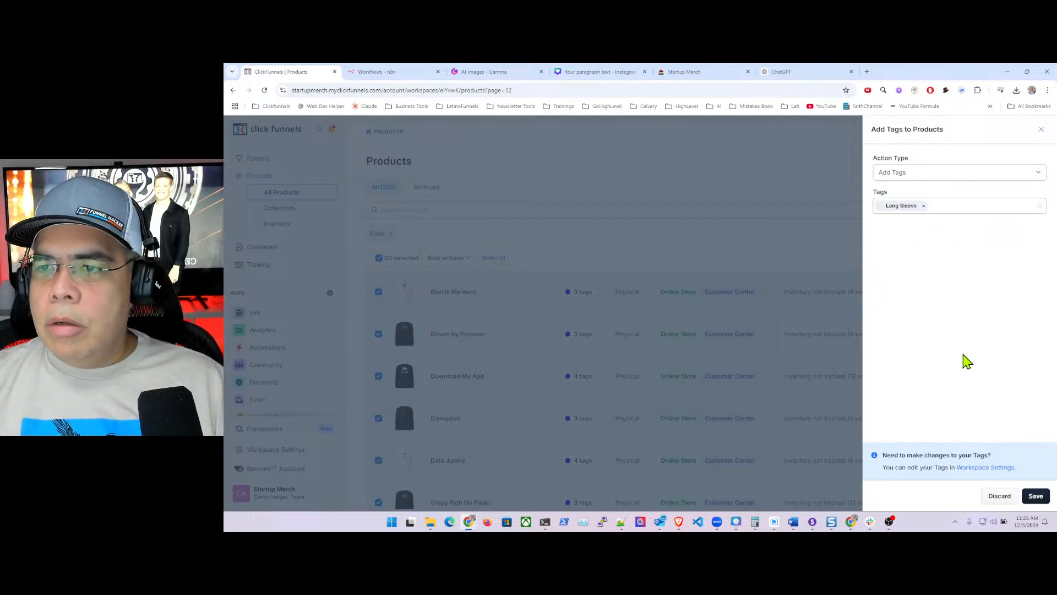
click(1035, 496)
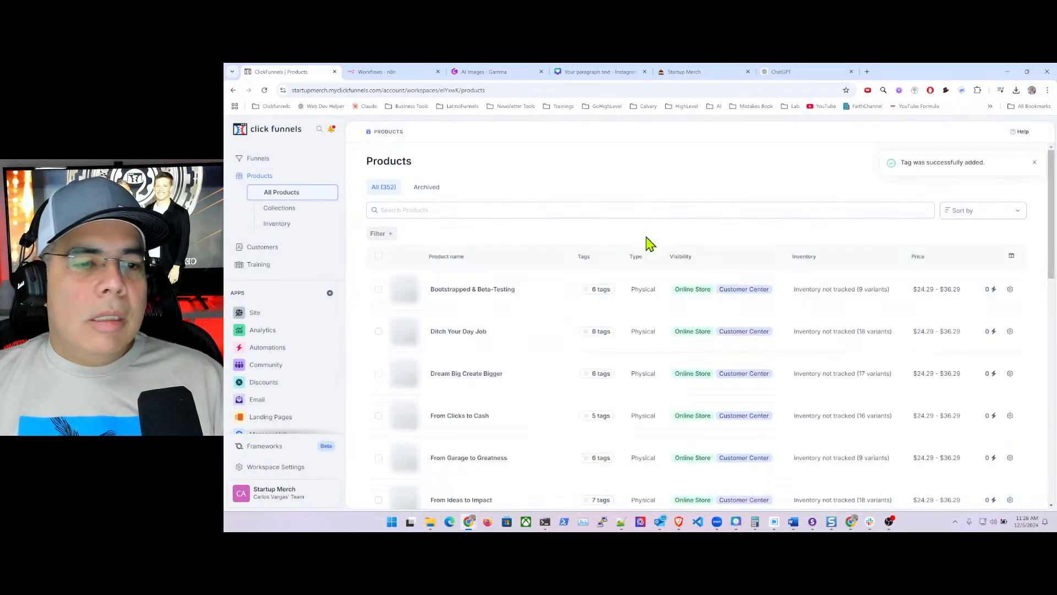
- Load page 13 with ?page=13 and tick the products at the top of the list
click(524, 90)
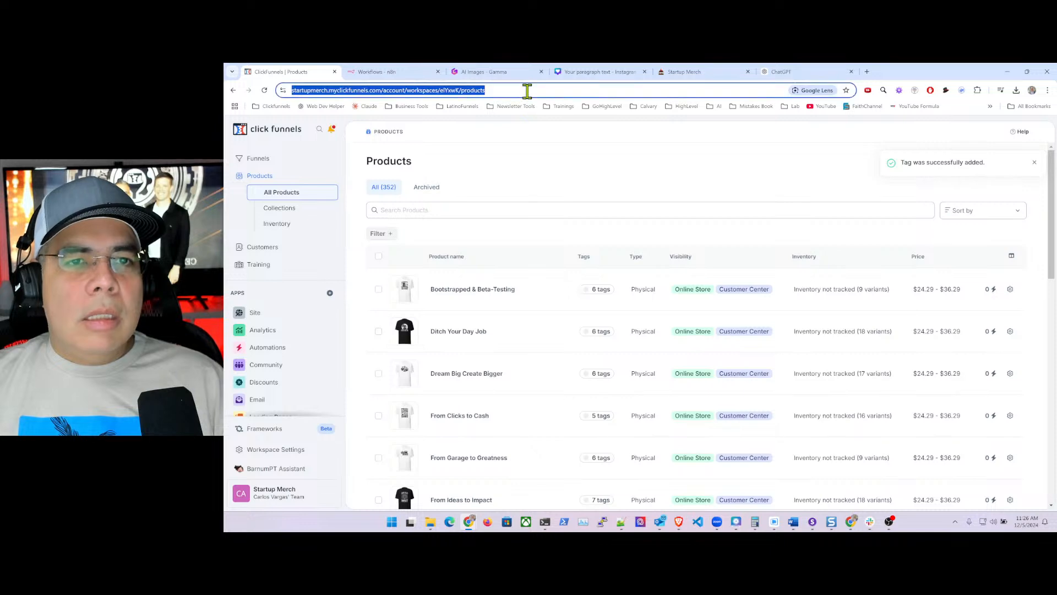
click(544, 89)
text(?)
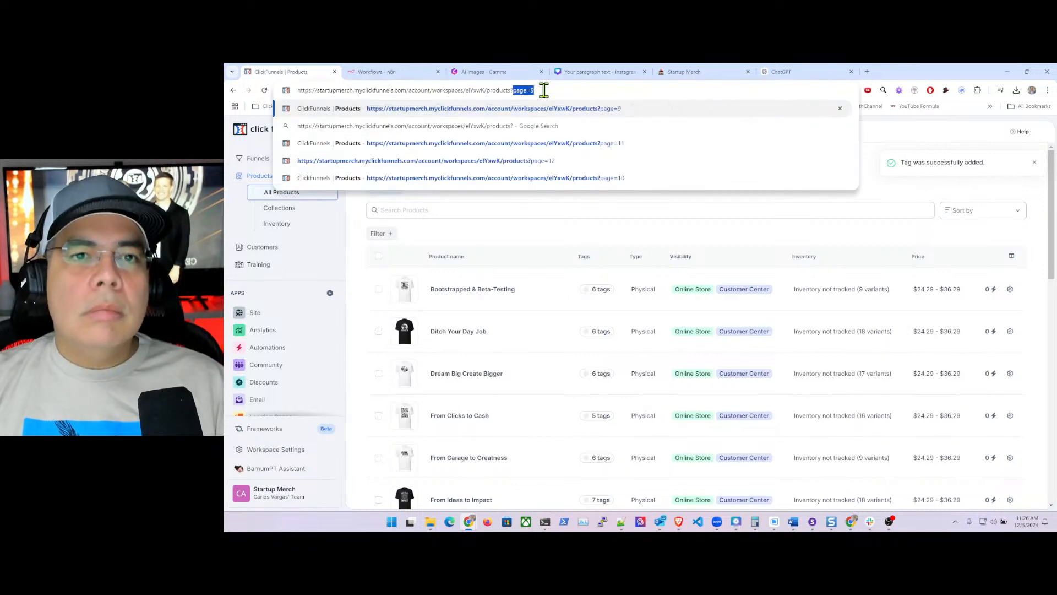
text(page=1)
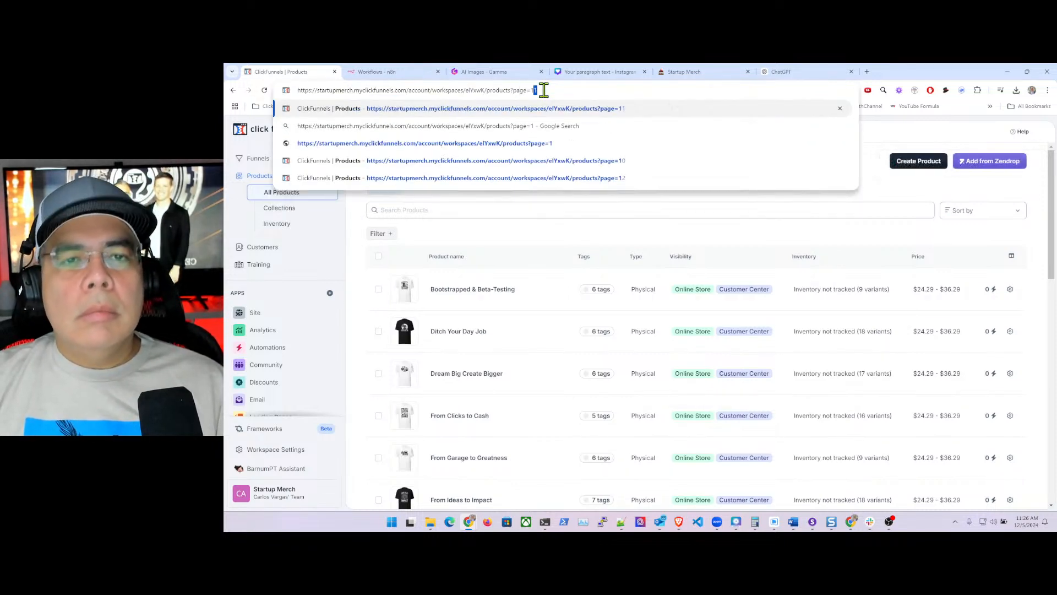
key(BackSpace)
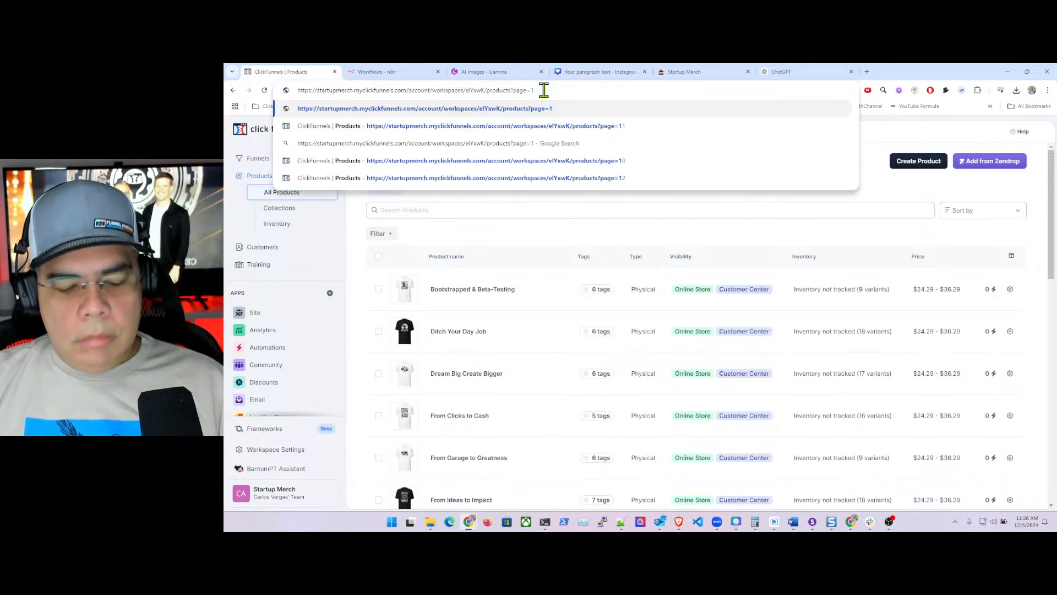
text(3)
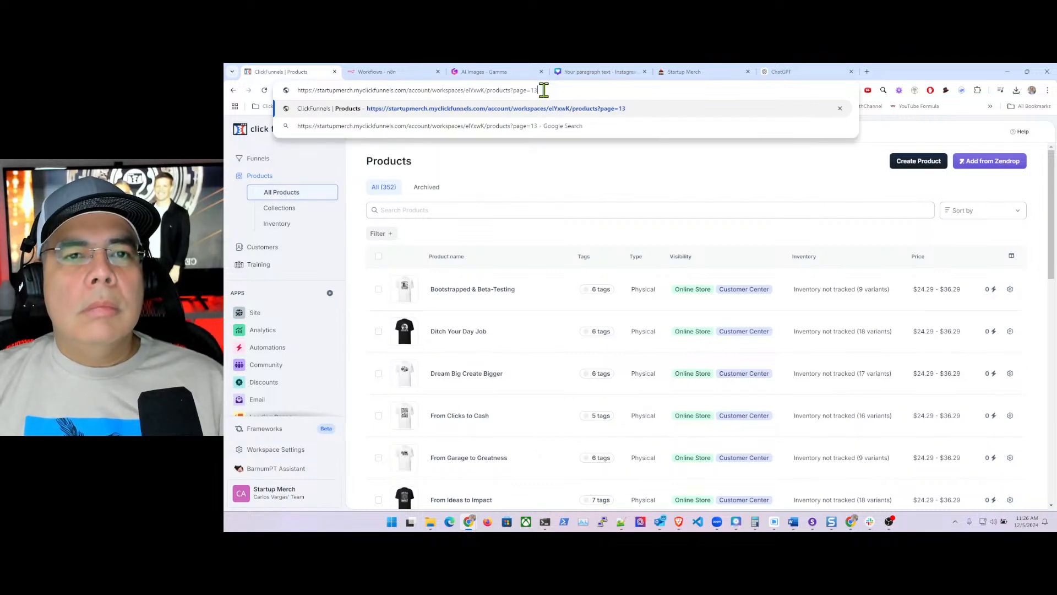
key(Return)
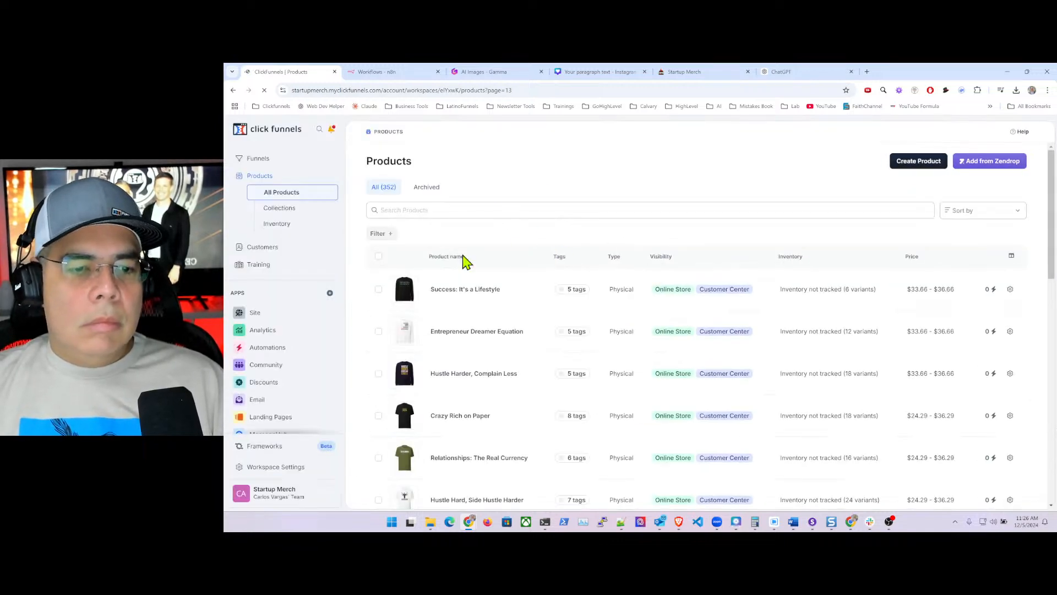
scroll(507, 288, down, 6)
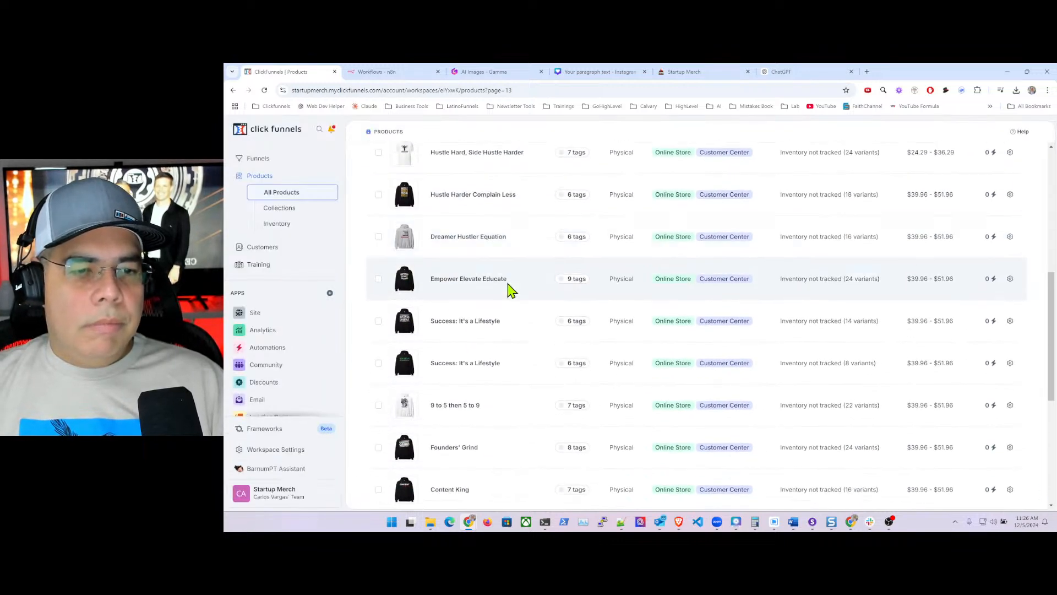
scroll(507, 290, up, 5)
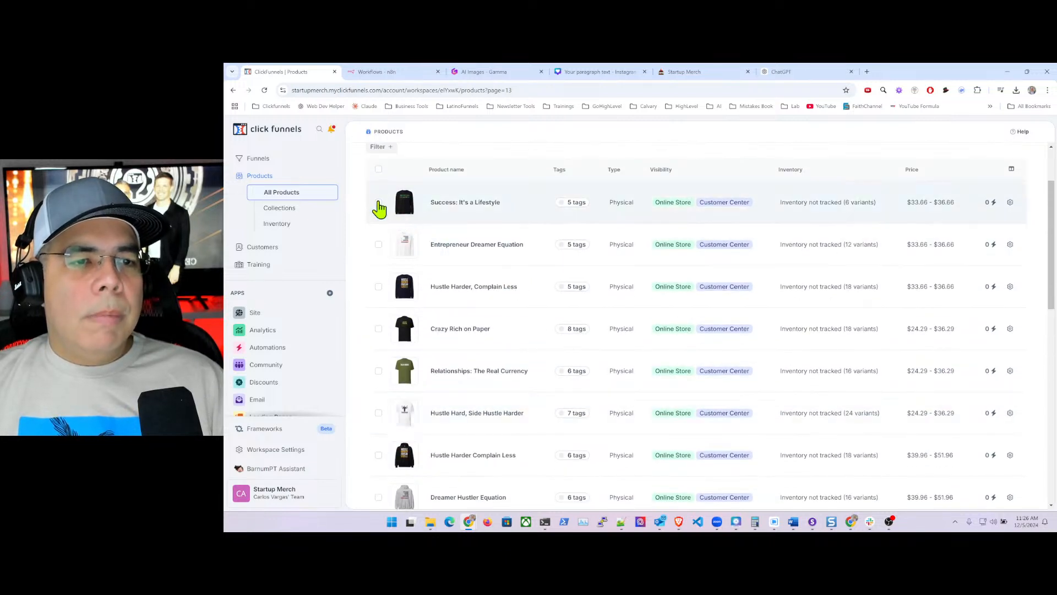
click(379, 203)
click(378, 247)
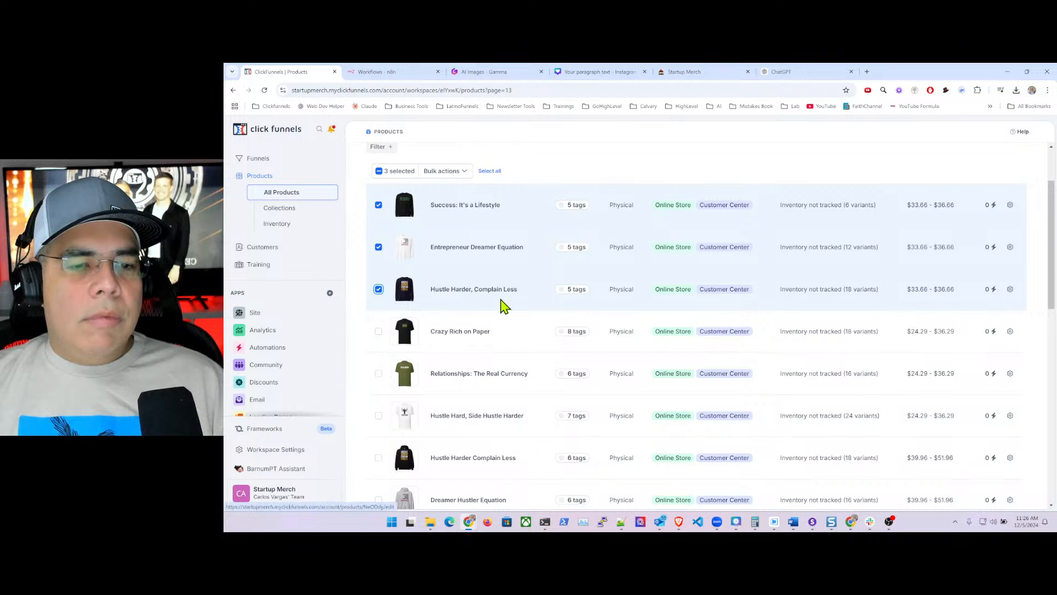
scroll(502, 306, down, 2)
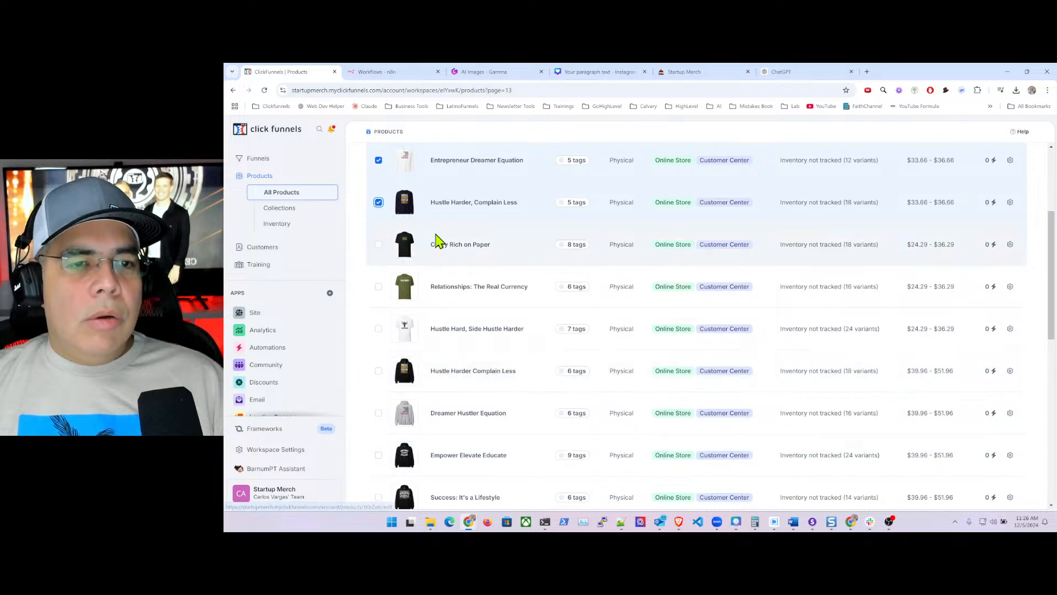
scroll(438, 241, up, 3)
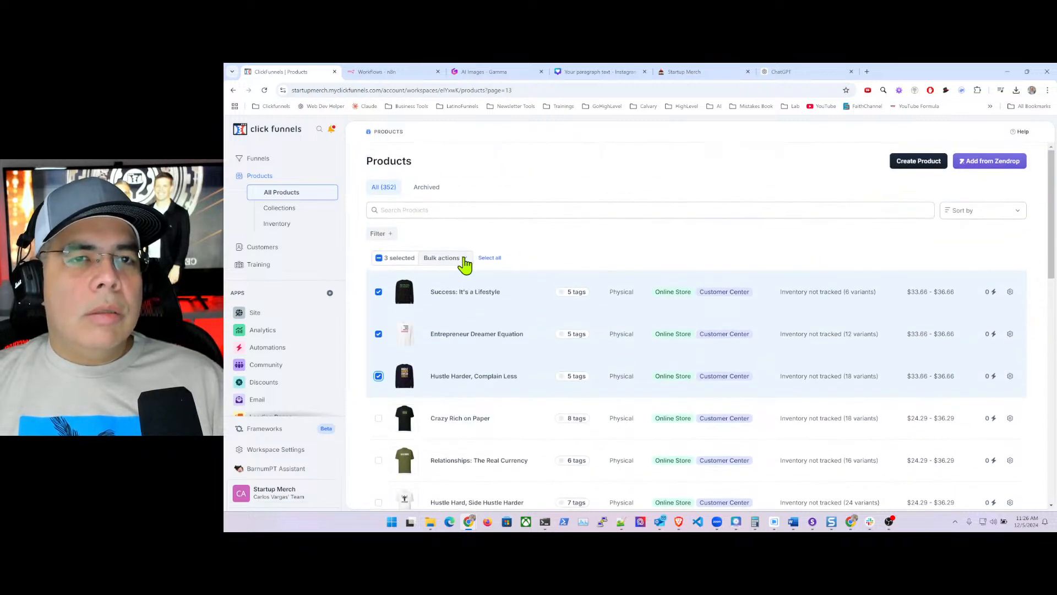
- Tag the ticked products with Long Sleeve via Bulk actions and save
click(464, 258)
click(429, 277)
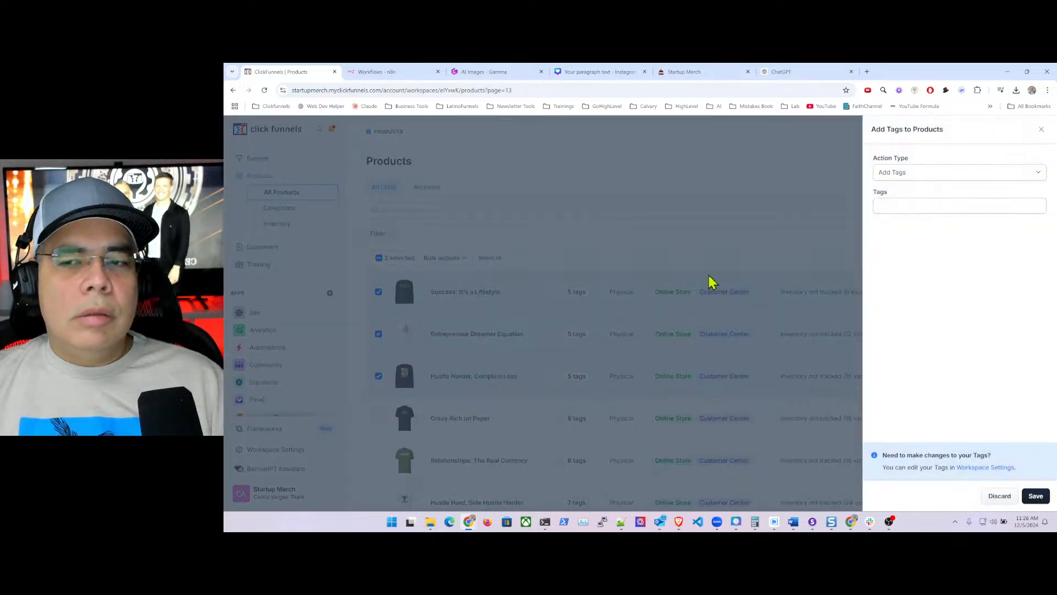
click(907, 209)
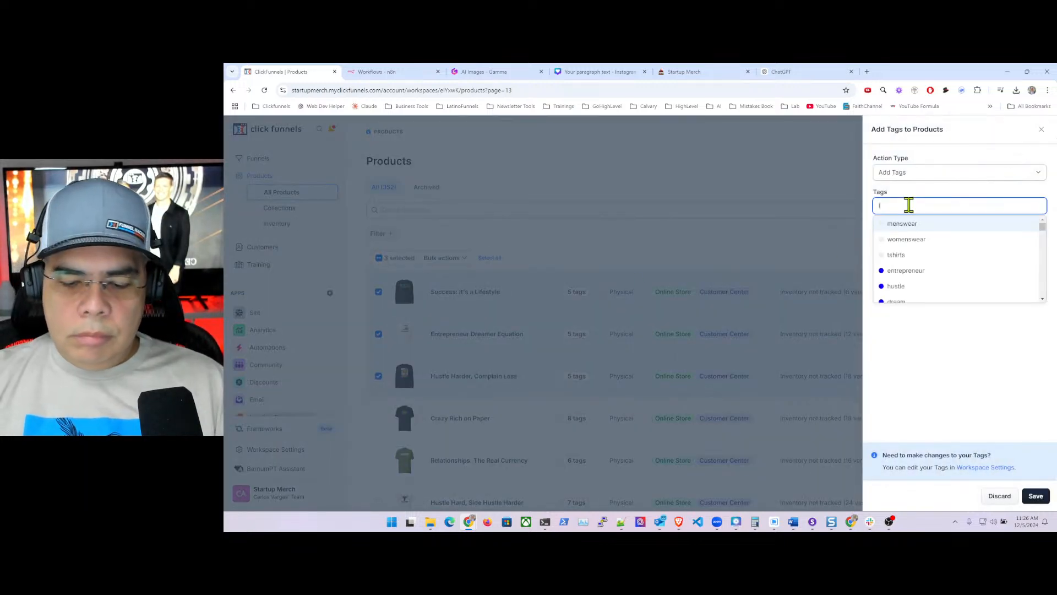
text(long)
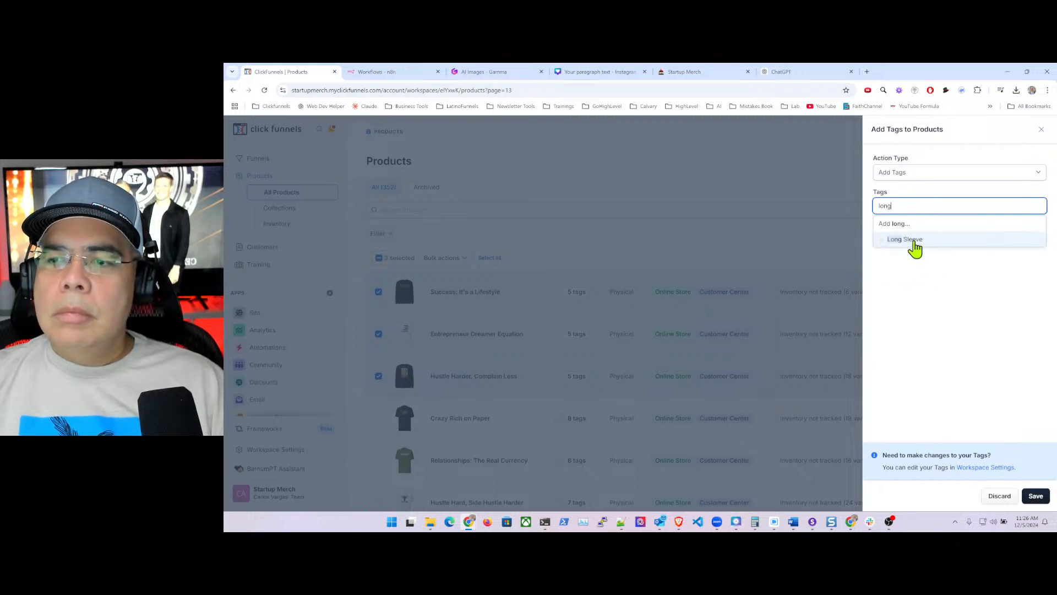
click(914, 239)
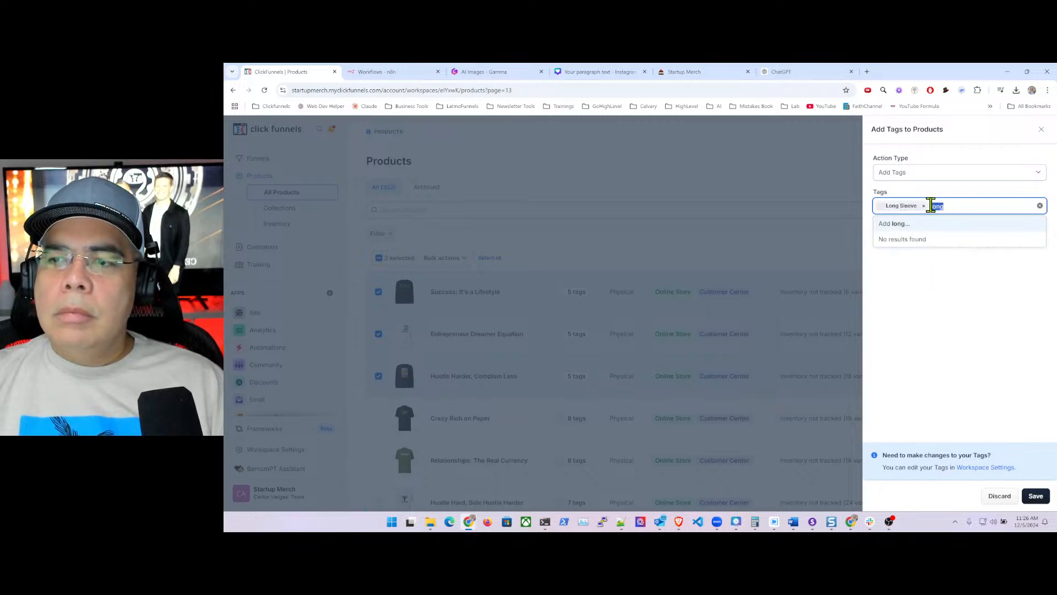
key(BackSpace)
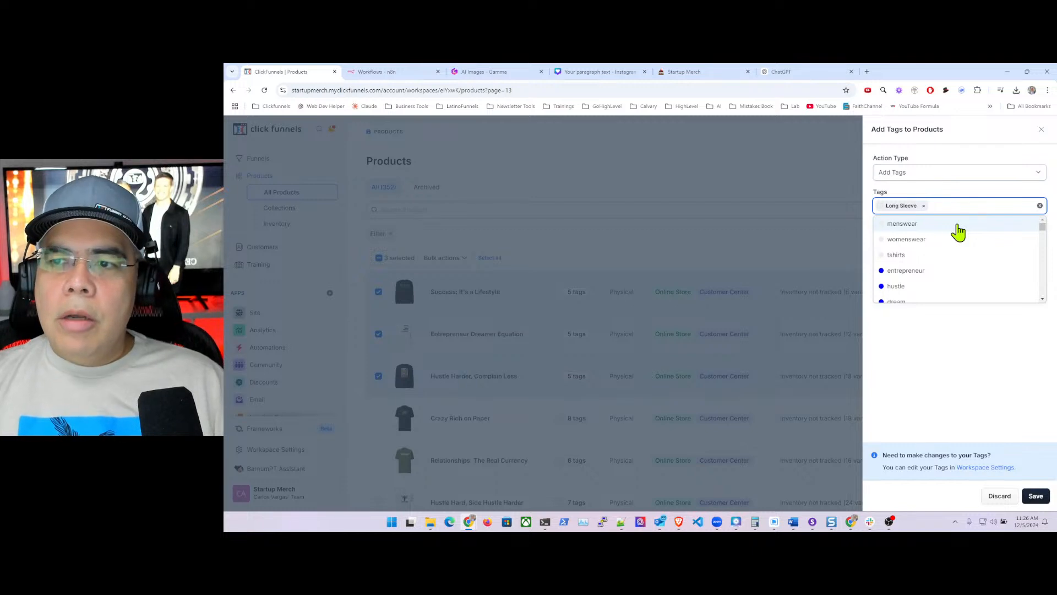
click(914, 385)
click(1033, 496)
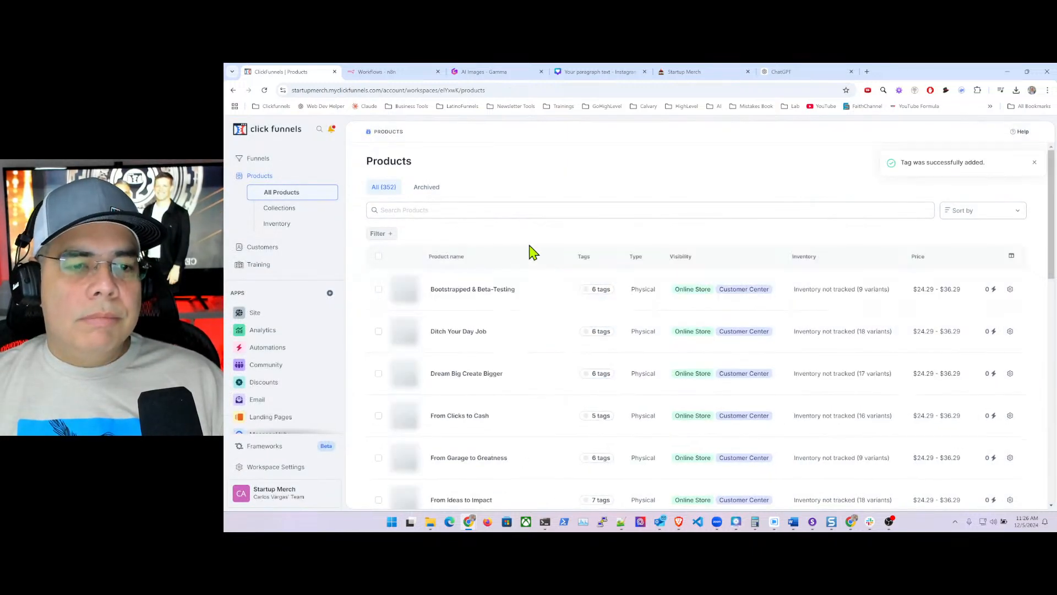
- Reload page 13 of the product list by entering ?page=13 in the URL
click(513, 92)
click(530, 90)
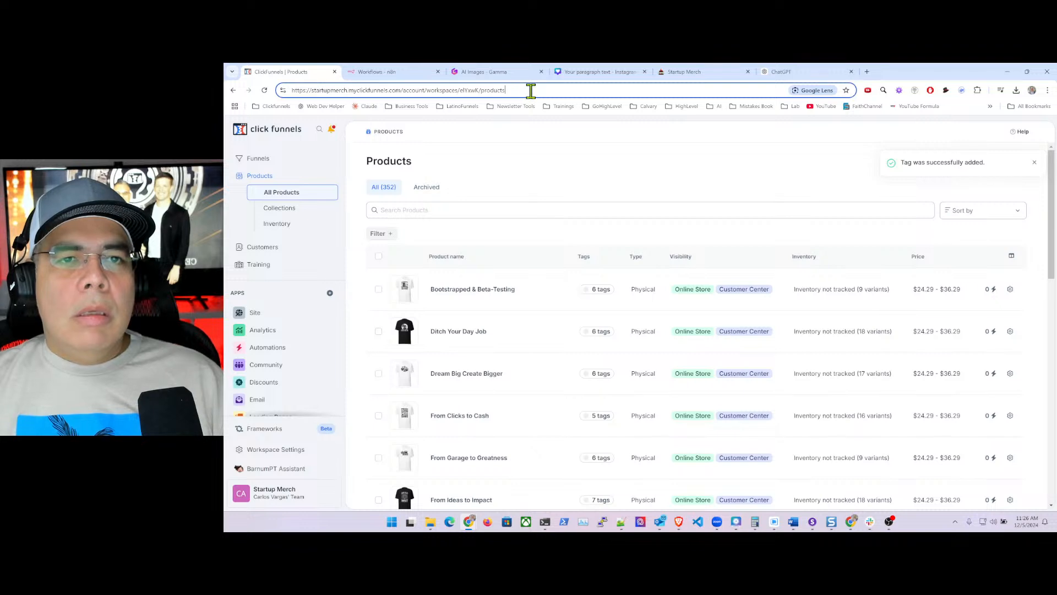
text(?)
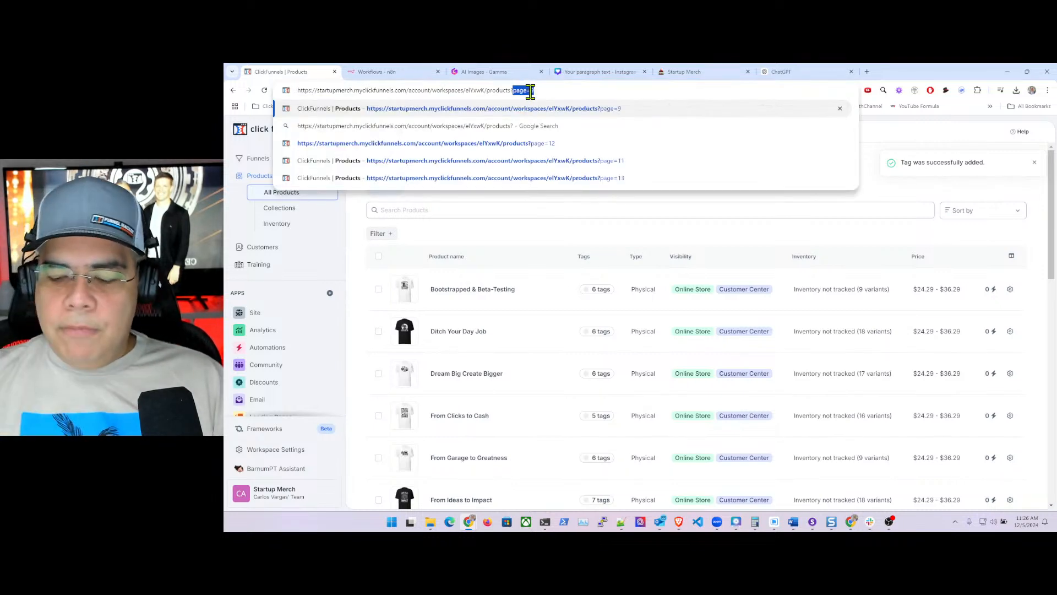
text(page=14)
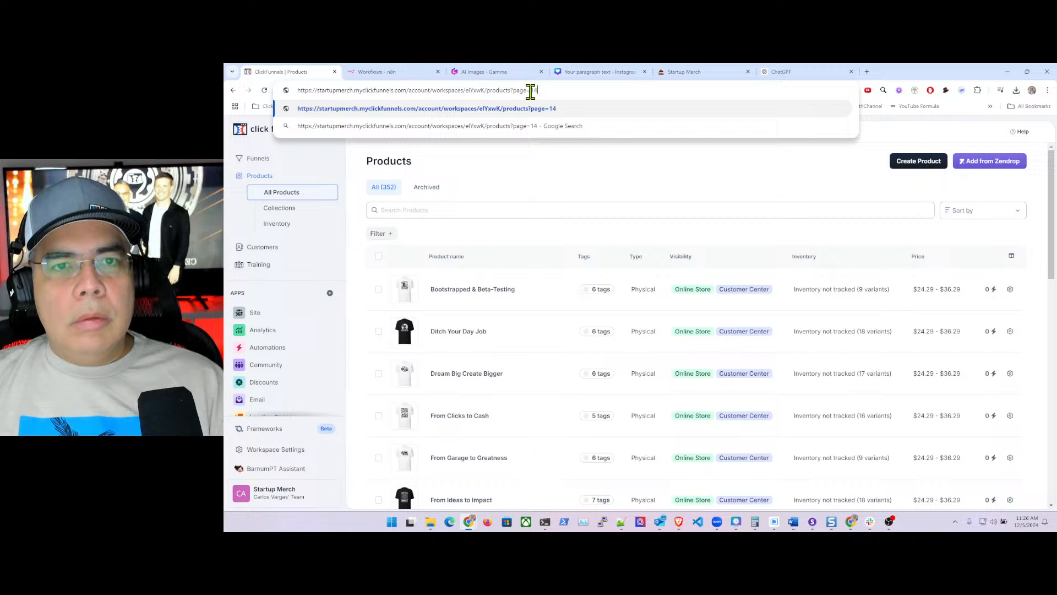
key(BackSpace)
text(3)
key(Return)
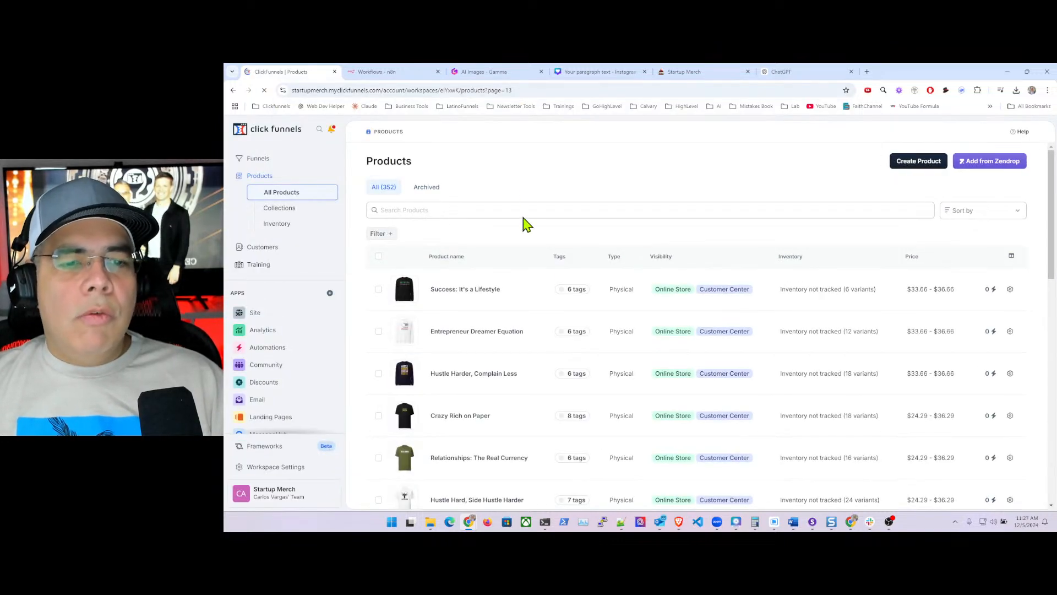
scroll(551, 276, down, 2)
scroll(548, 269, down, 10)
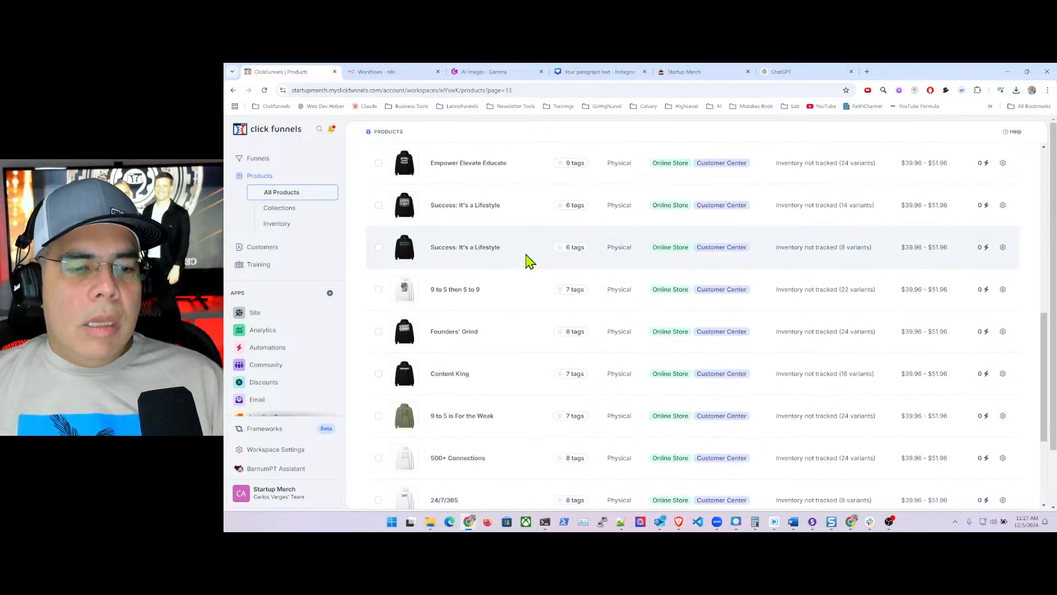
- Select all products on page 13, then untick the five Long Sleeve designs, leaving 14
scroll(506, 326, up, 12)
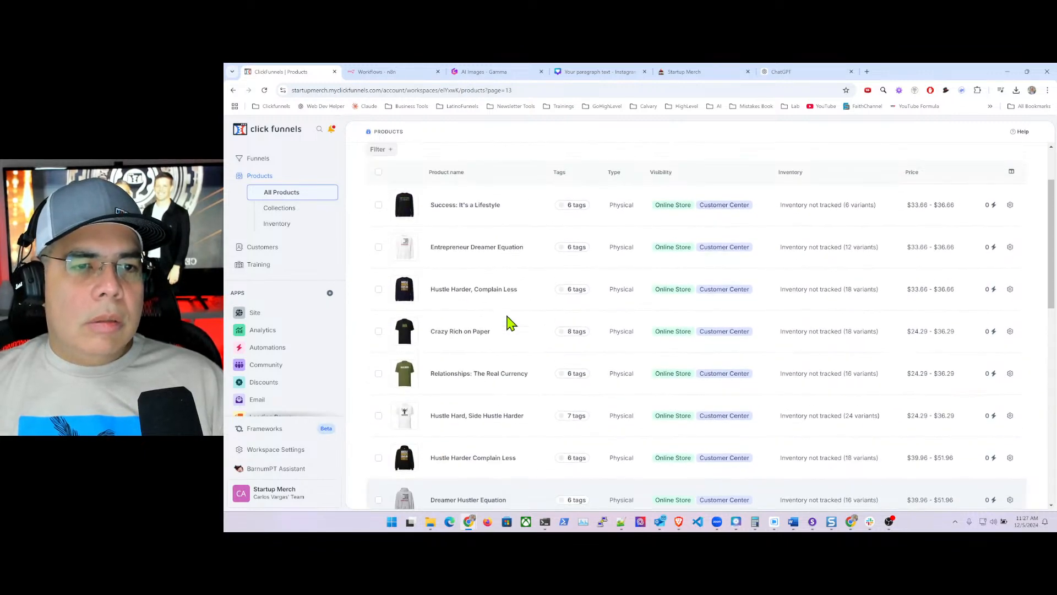
click(378, 255)
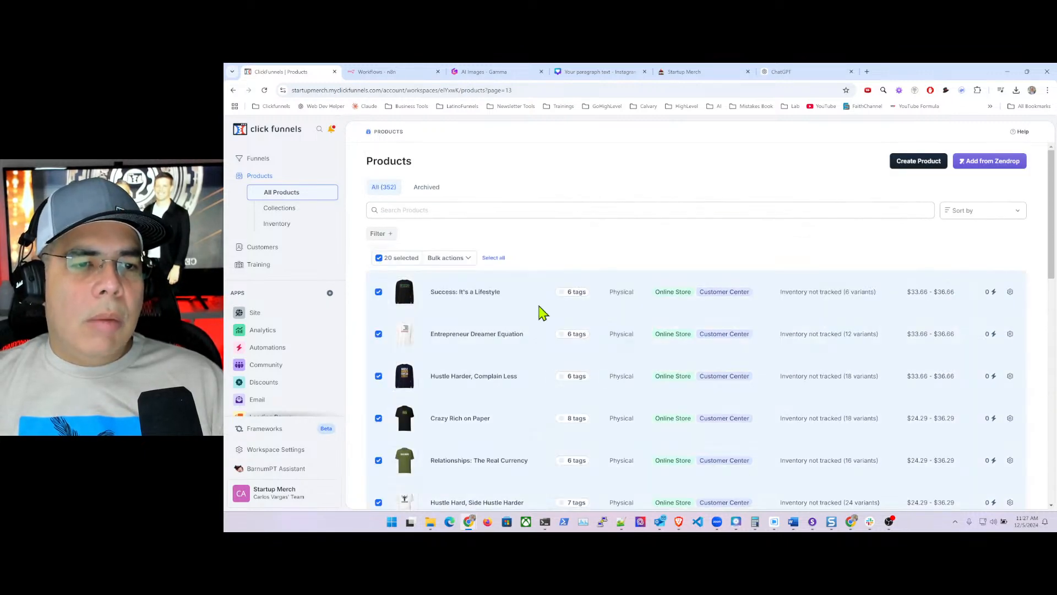
scroll(455, 270, down, 2)
click(378, 205)
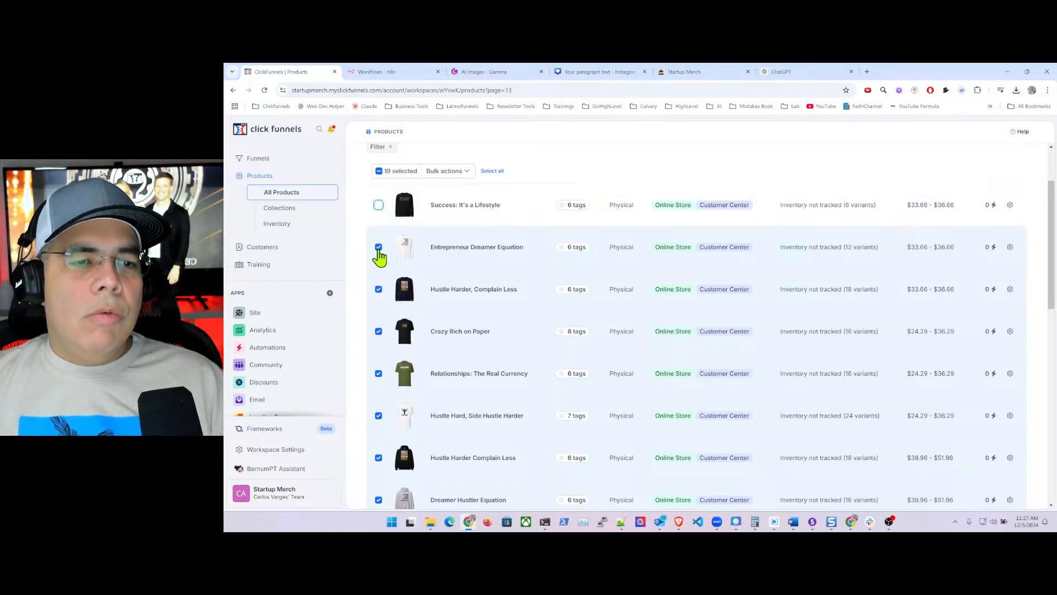
click(378, 247)
click(378, 289)
click(378, 332)
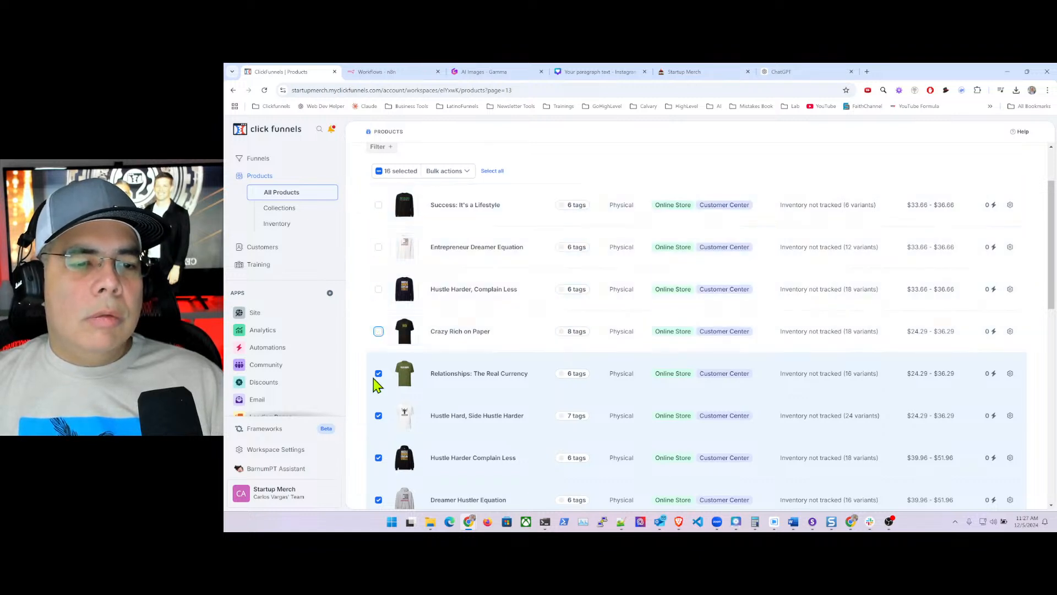
click(378, 415)
scroll(475, 375, down, 3)
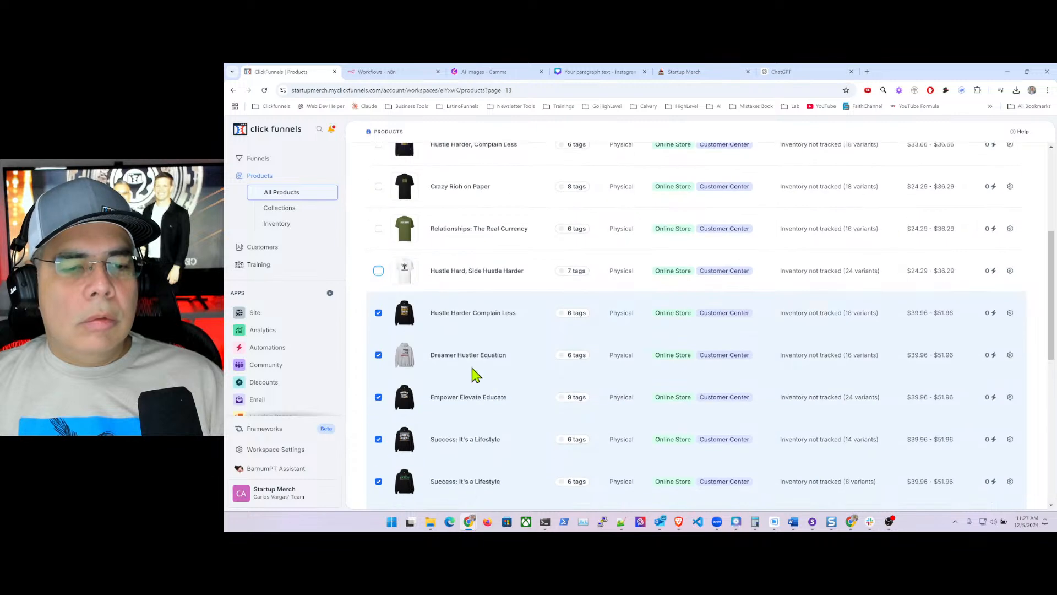
scroll(436, 310, down, 5)
scroll(439, 308, up, 5)
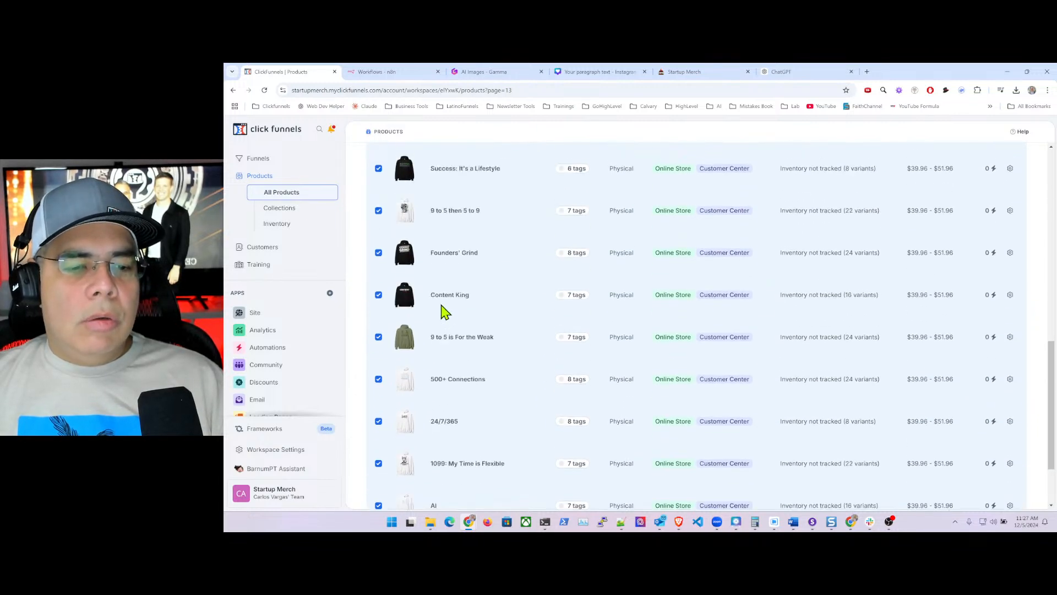
scroll(443, 306, up, 5)
- Add the Hoodies and hoodies tags to the 14 selected products and save
click(448, 257)
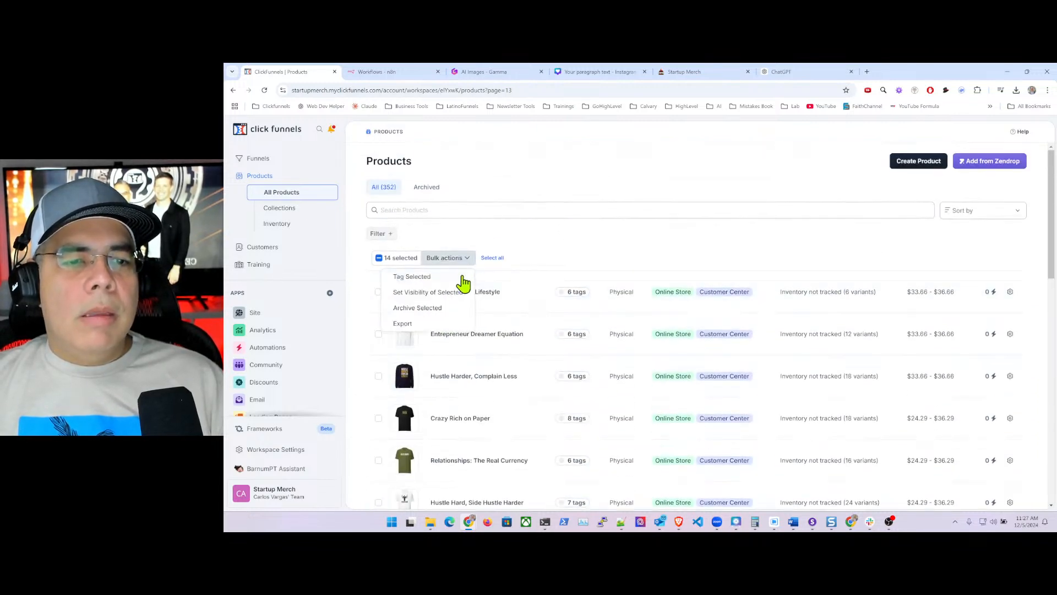
click(422, 278)
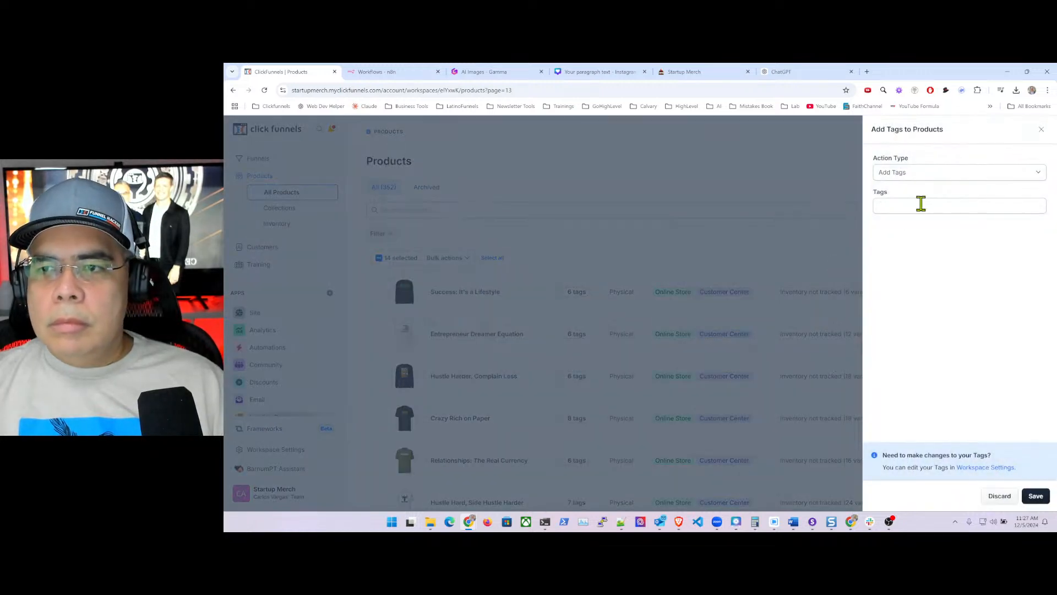
click(921, 205)
text(hoo)
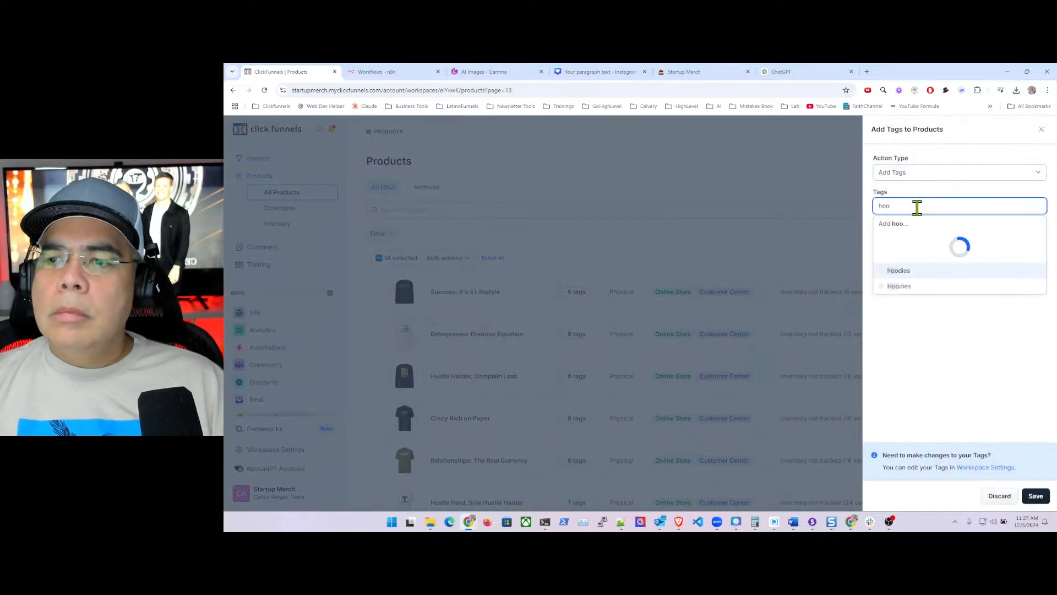
click(903, 286)
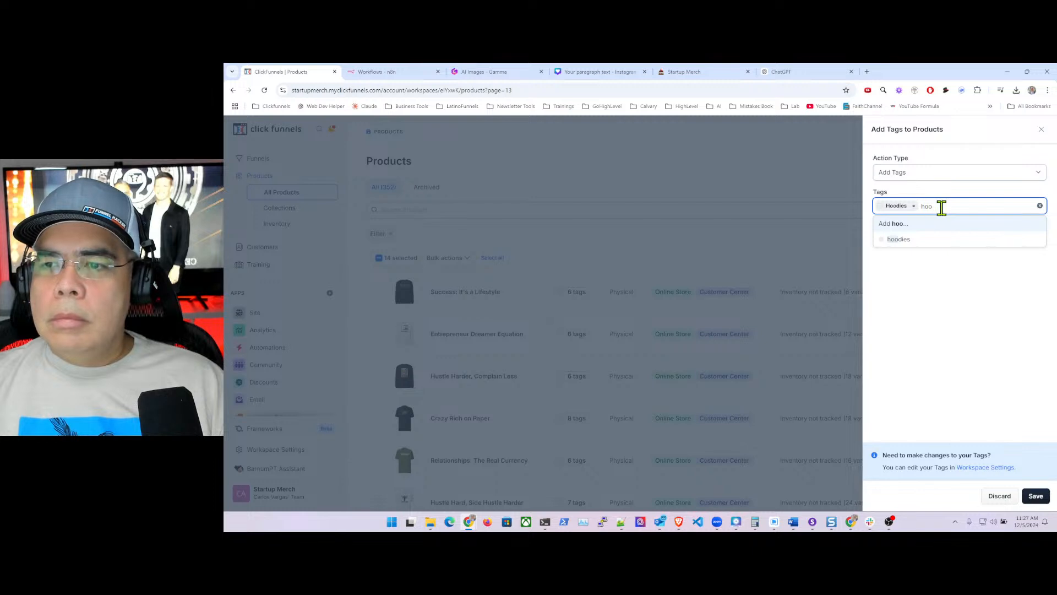
click(897, 239)
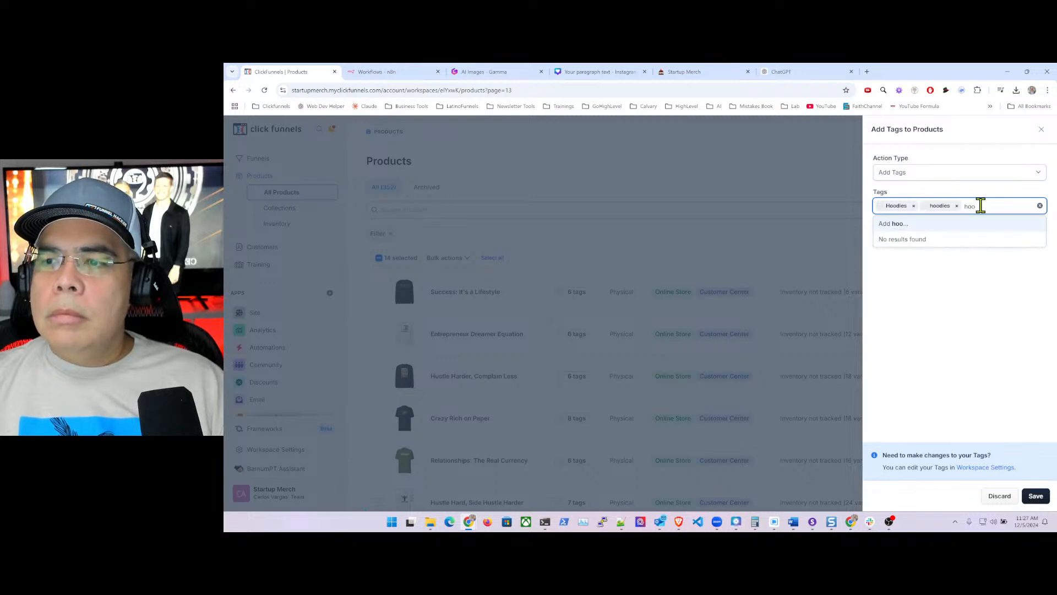
key(BackSpace)
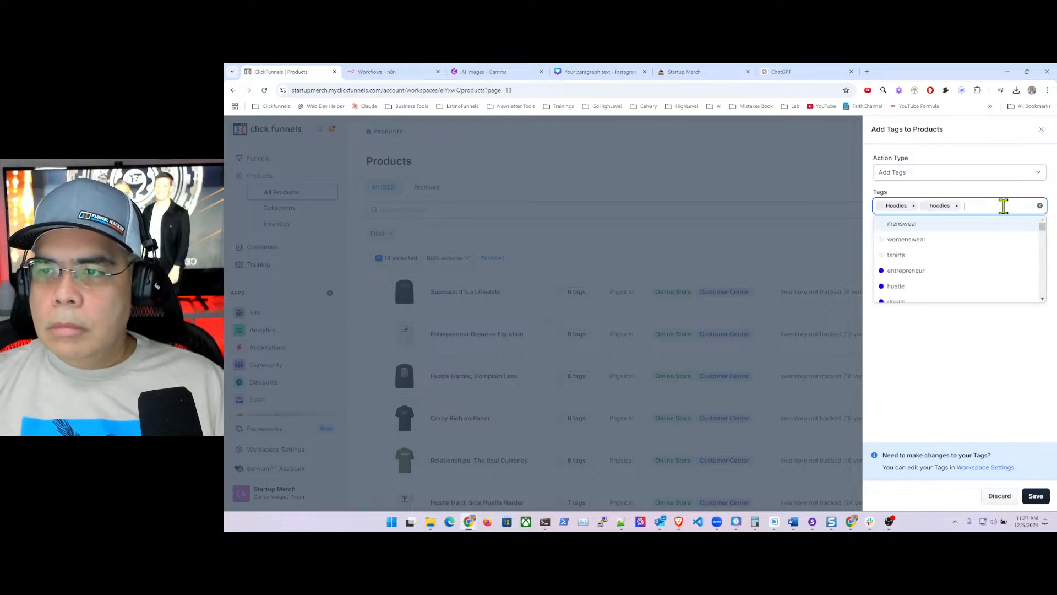
click(942, 387)
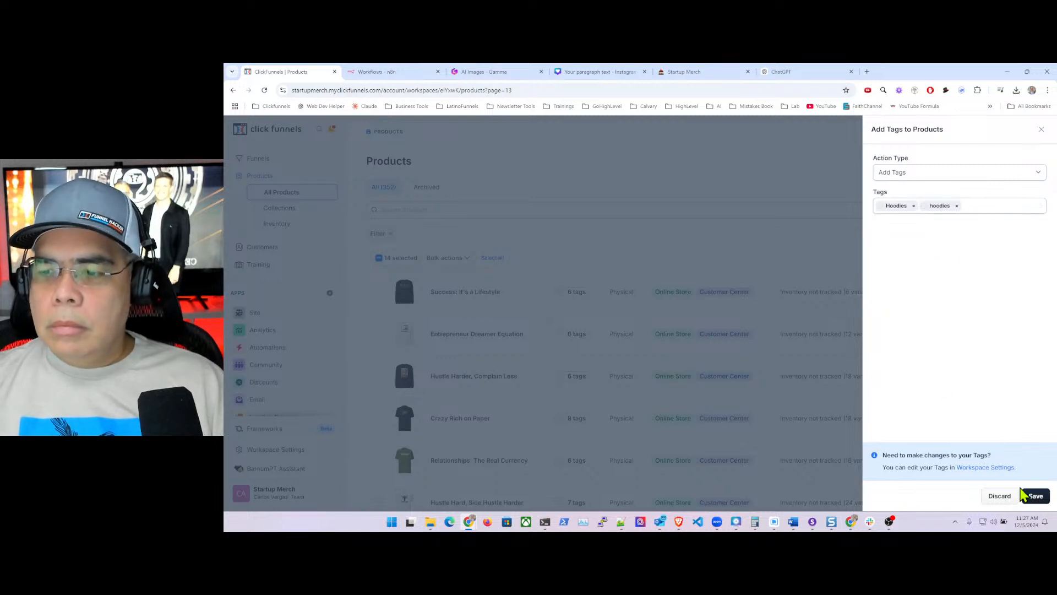
click(1035, 496)
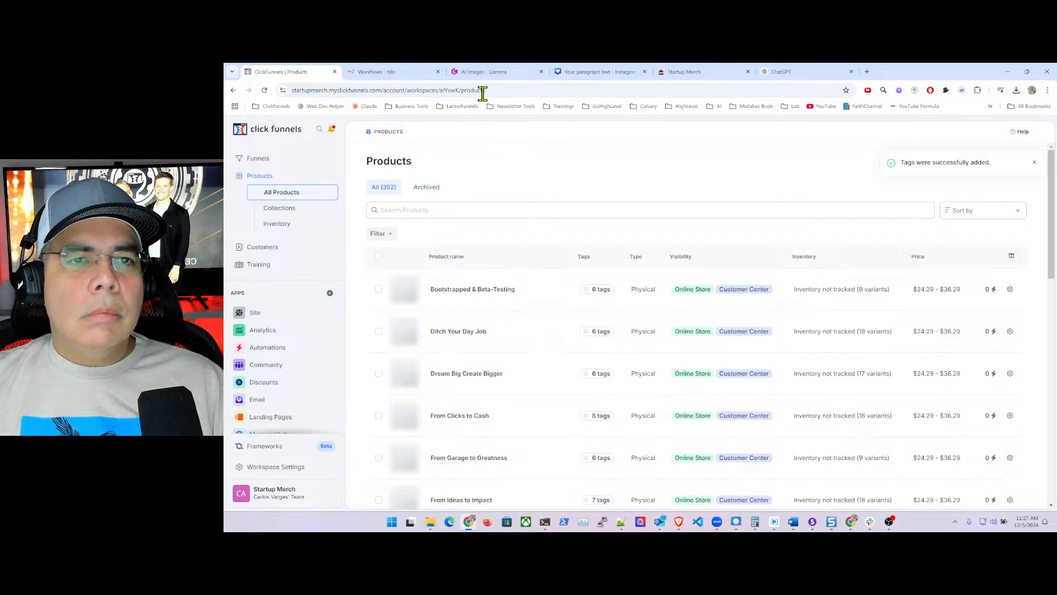
- Load page 14 of the product list with ?page=14 and select all 20 products
click(529, 90)
click(535, 89)
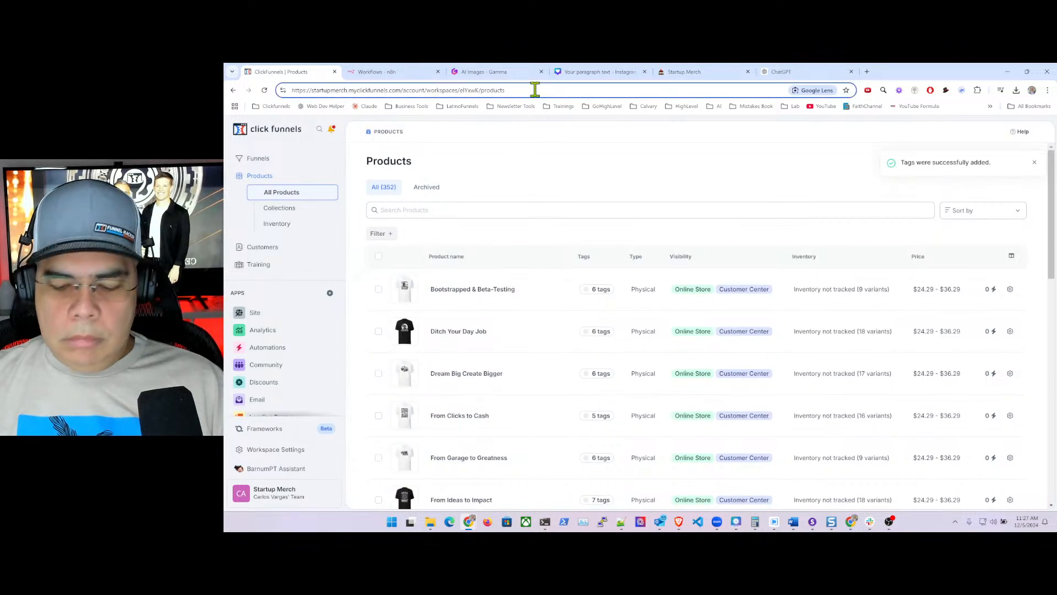
text(?page=14)
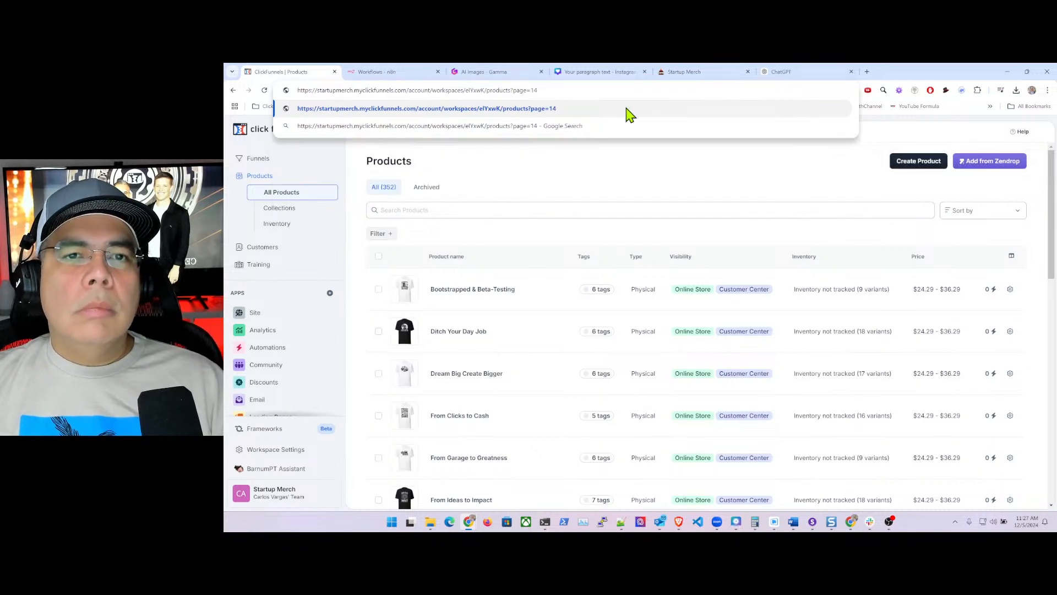
click(627, 108)
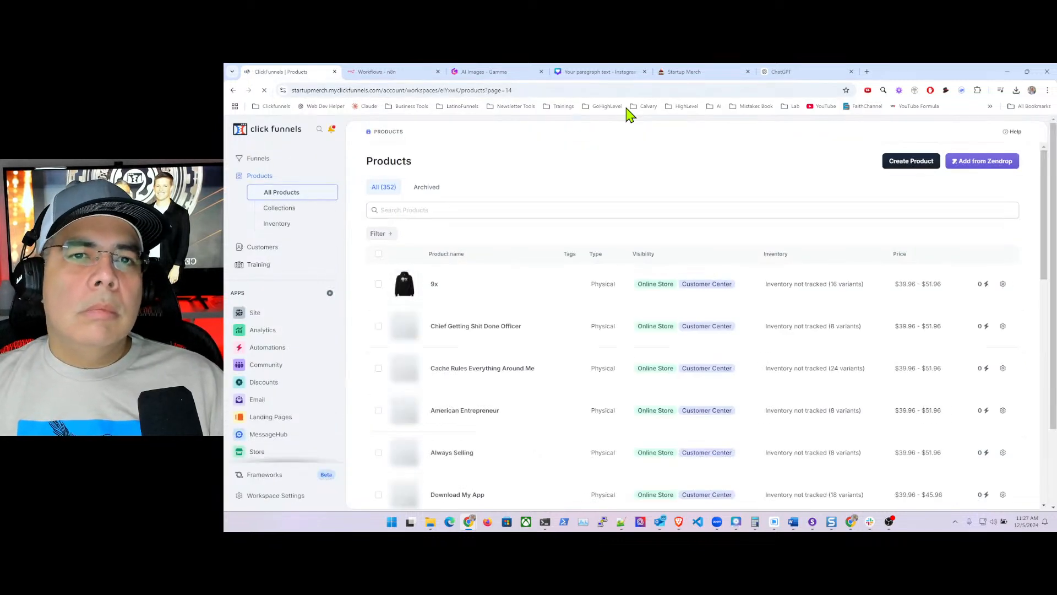
click(379, 256)
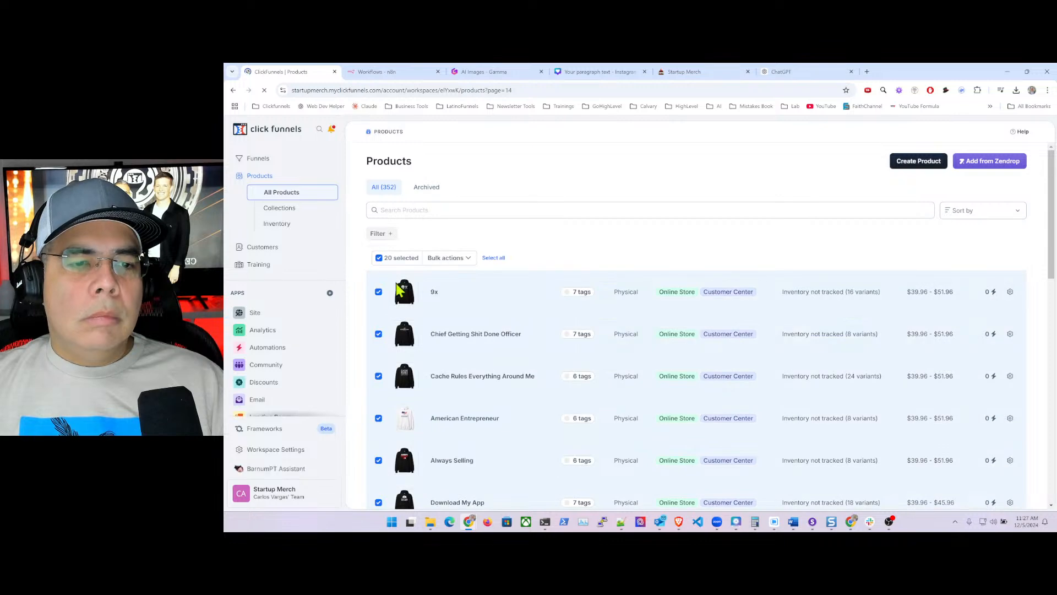
scroll(453, 344, down, 10)
scroll(454, 345, up, 10)
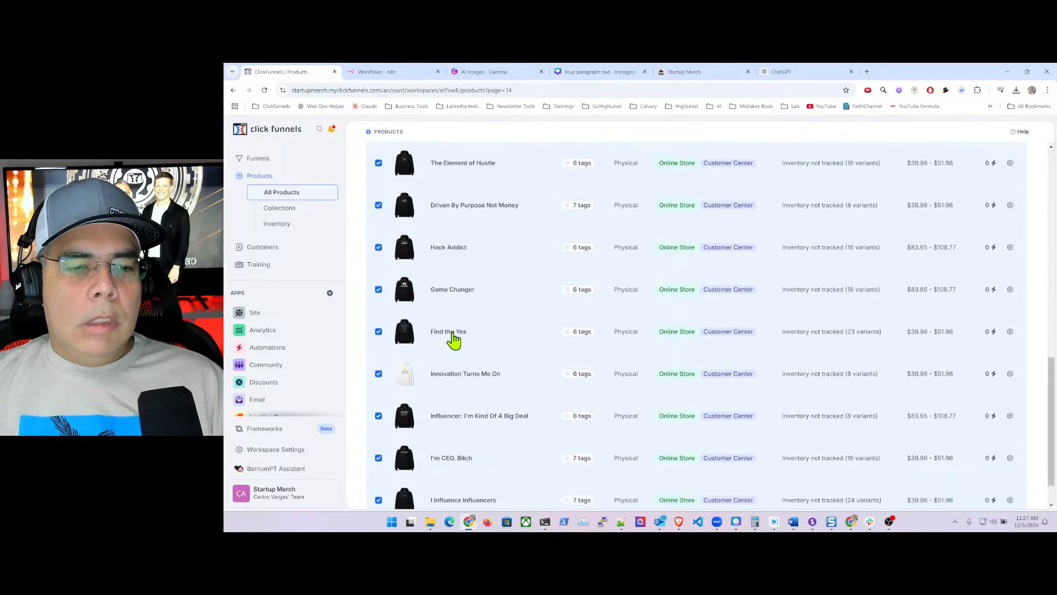
- Tag the selection with hoodies and Hoodies via Bulk actions > Tag Selected and save
click(456, 257)
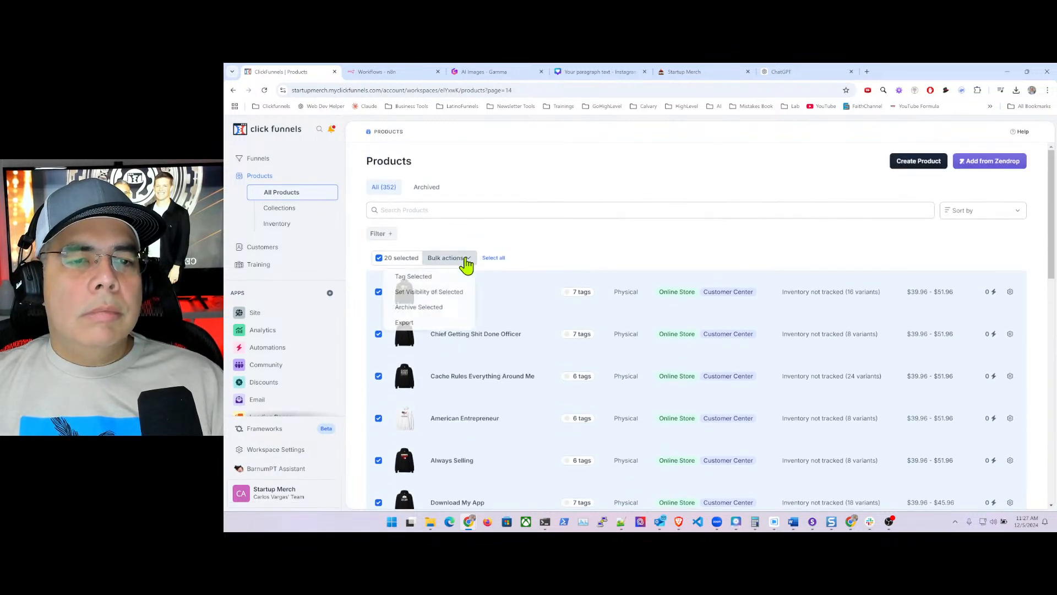
click(429, 277)
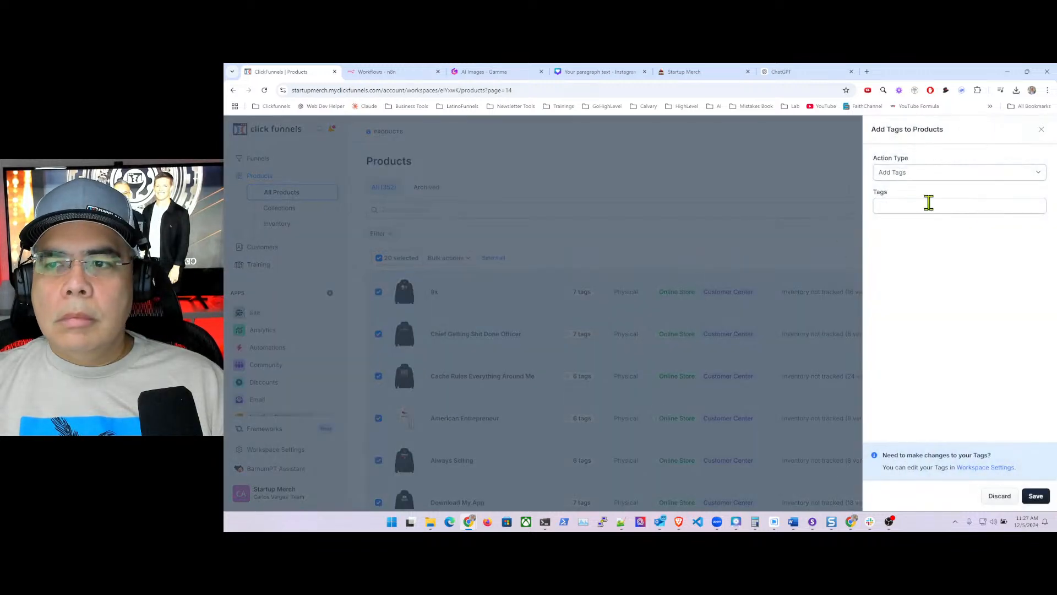
click(924, 204)
text(hoo)
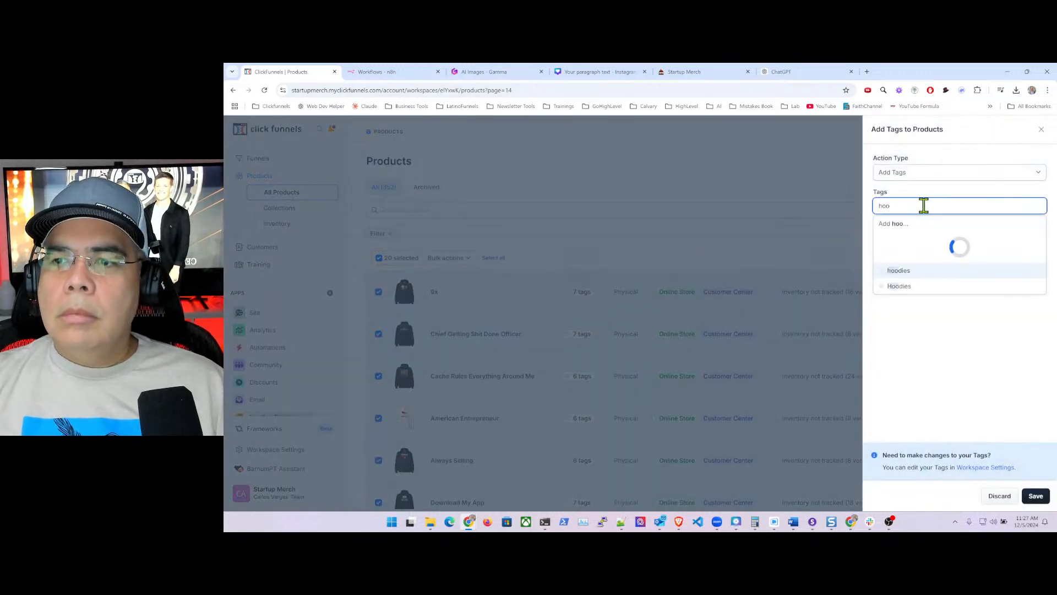
click(903, 271)
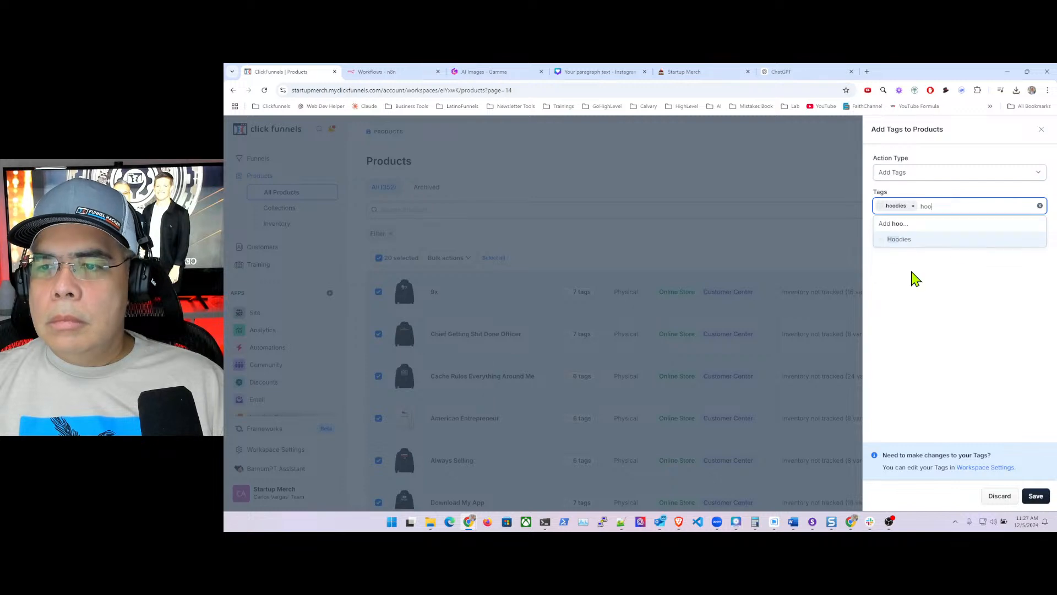
click(906, 241)
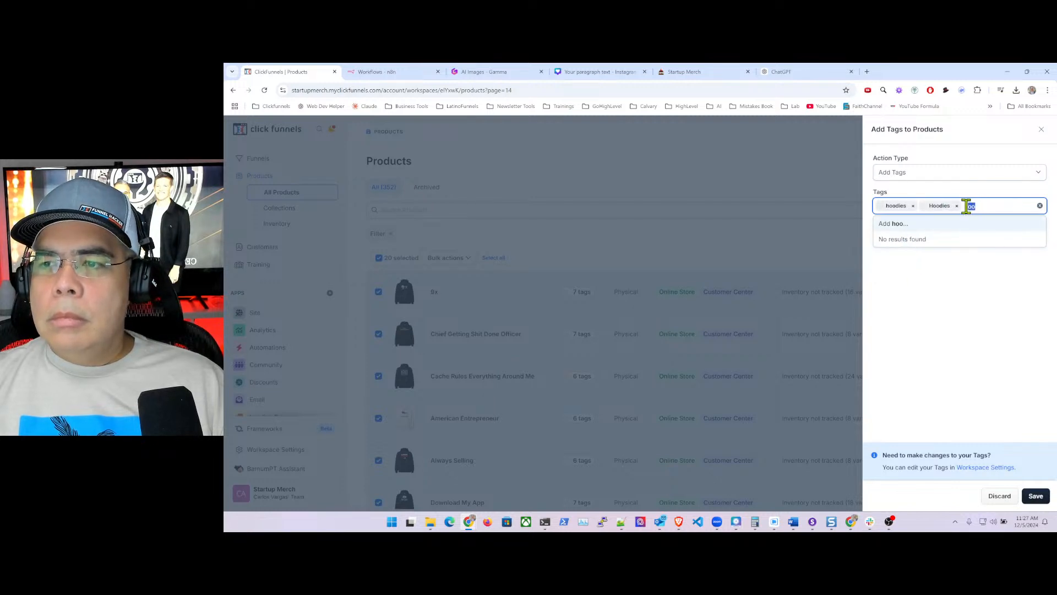
key(BackSpace)
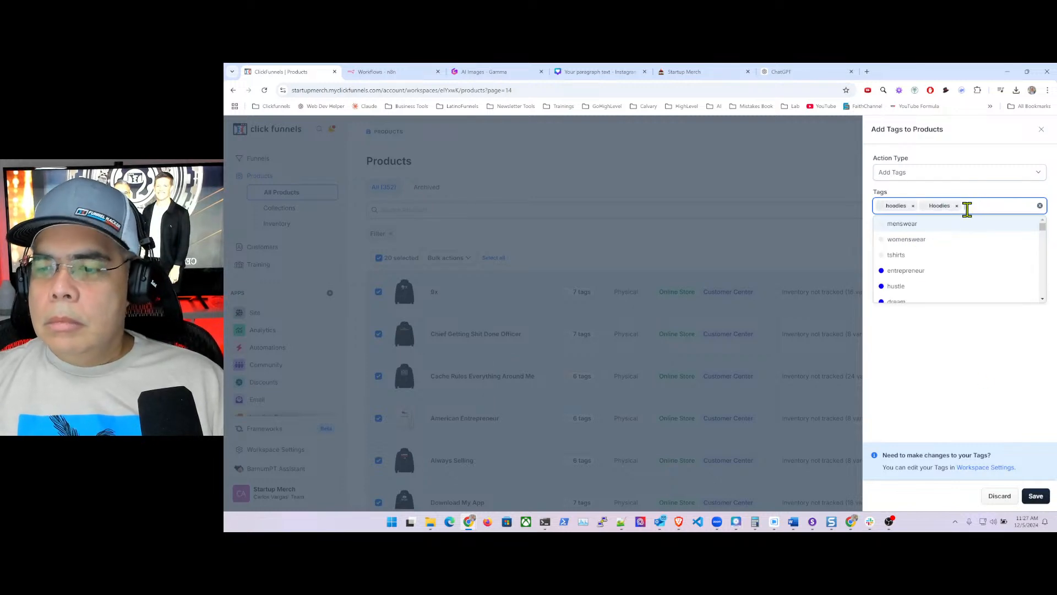
click(1035, 496)
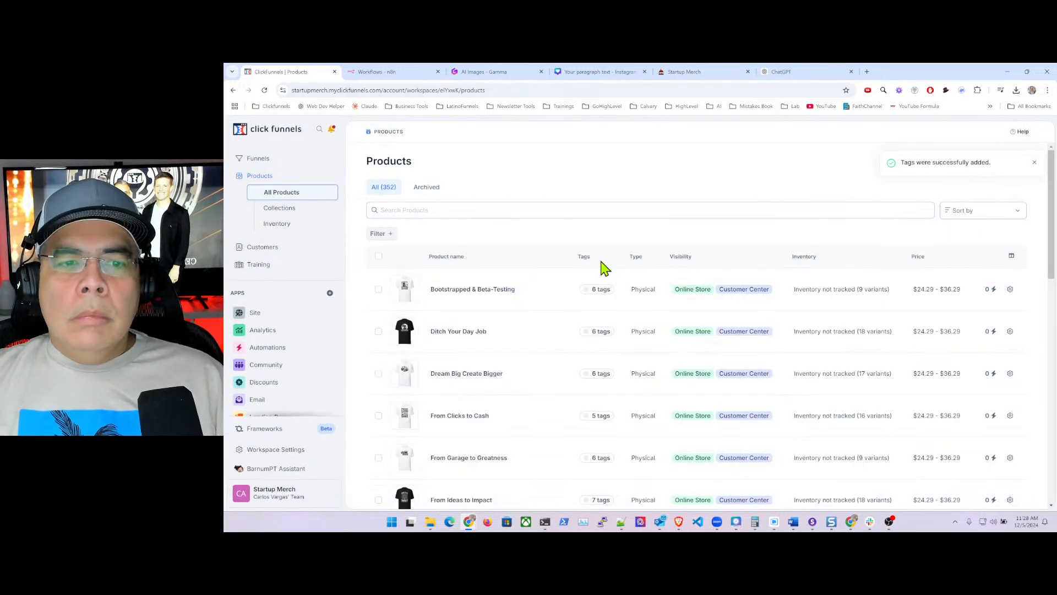
- Load page 15 of the product list with ?page=15 and select all 20 products
click(525, 91)
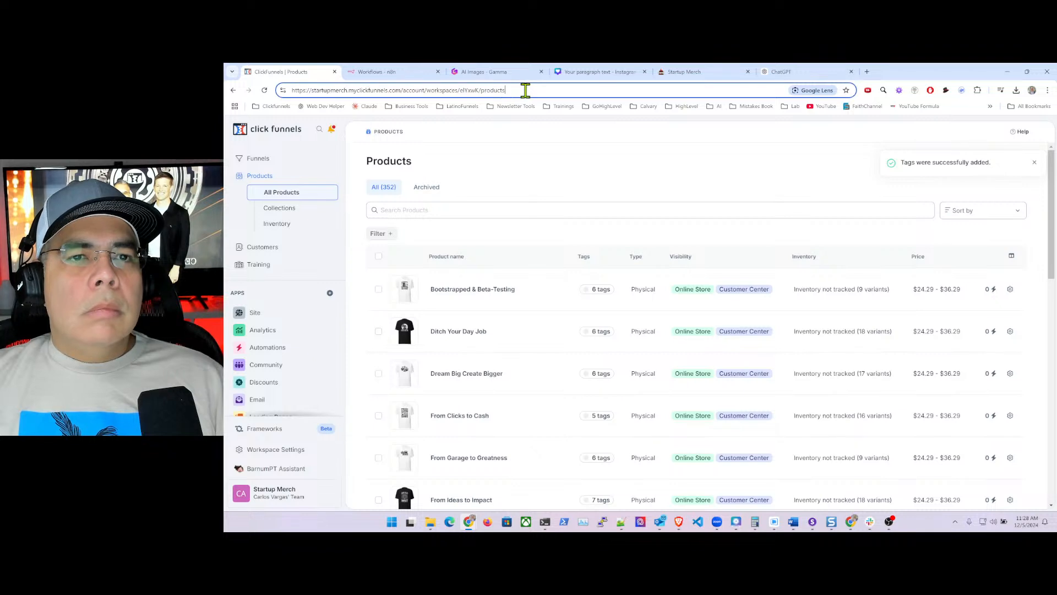
text(?)
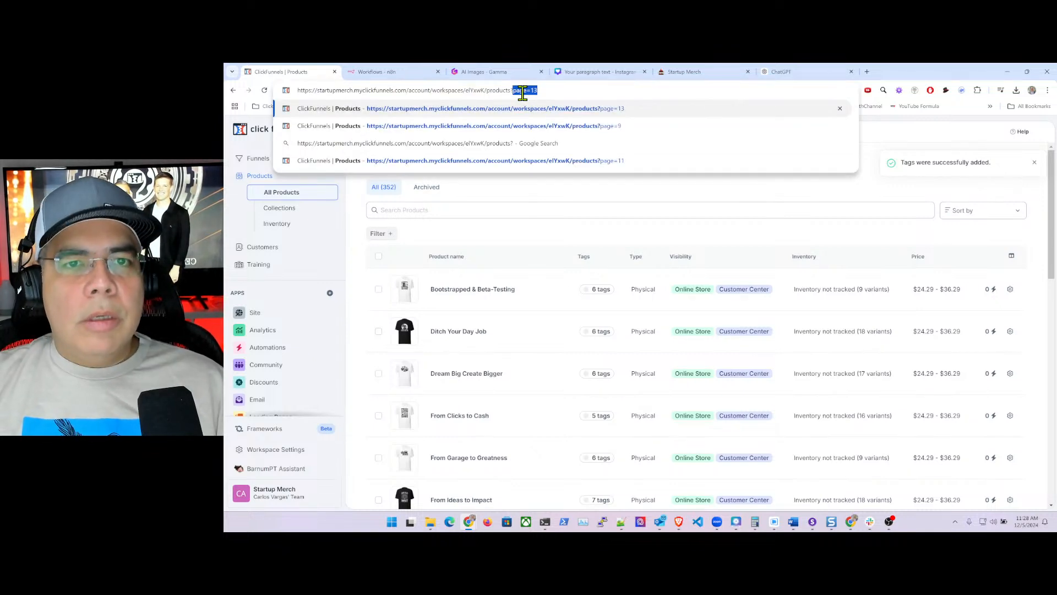
text(page=1)
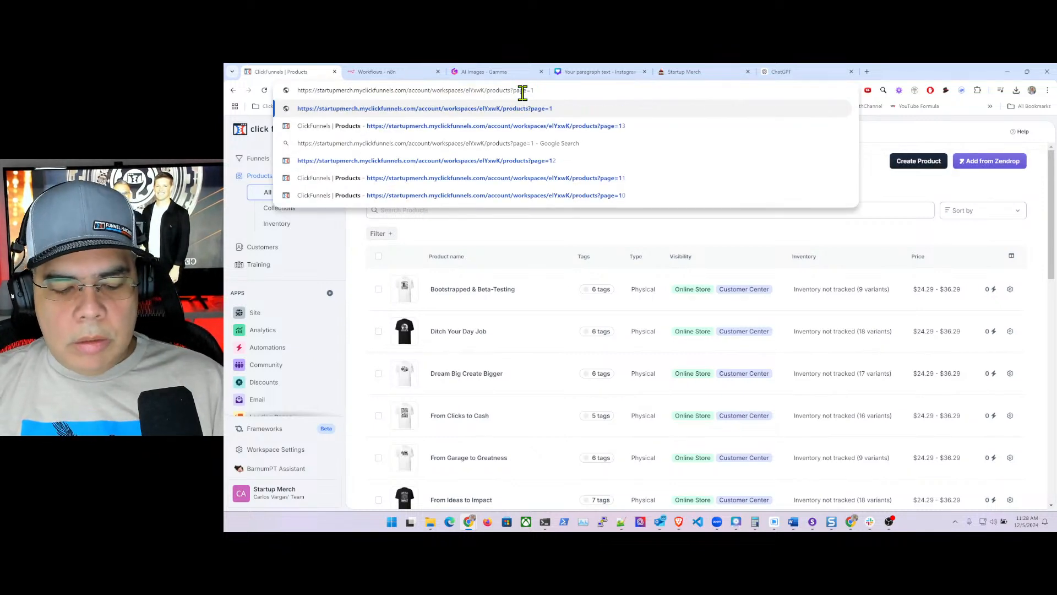
text(5)
key(Return)
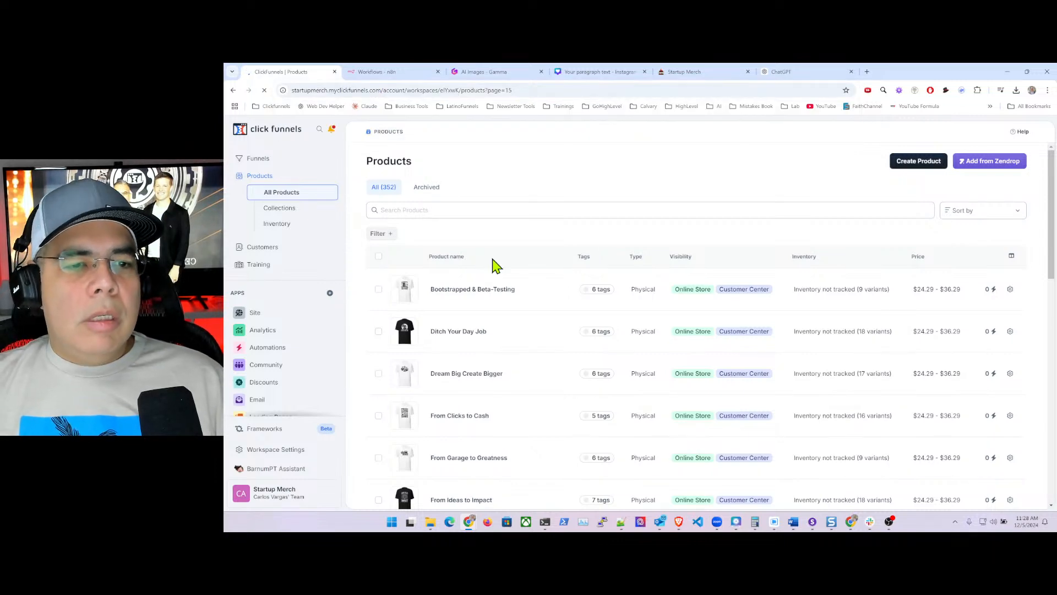
click(379, 256)
scroll(448, 307, down, 10)
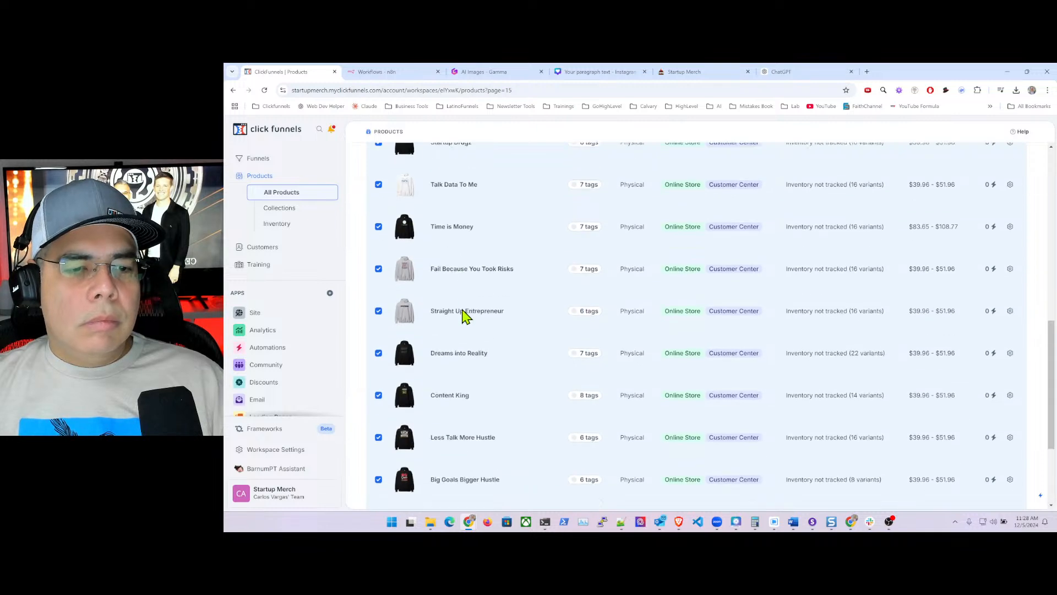
scroll(463, 310, up, 15)
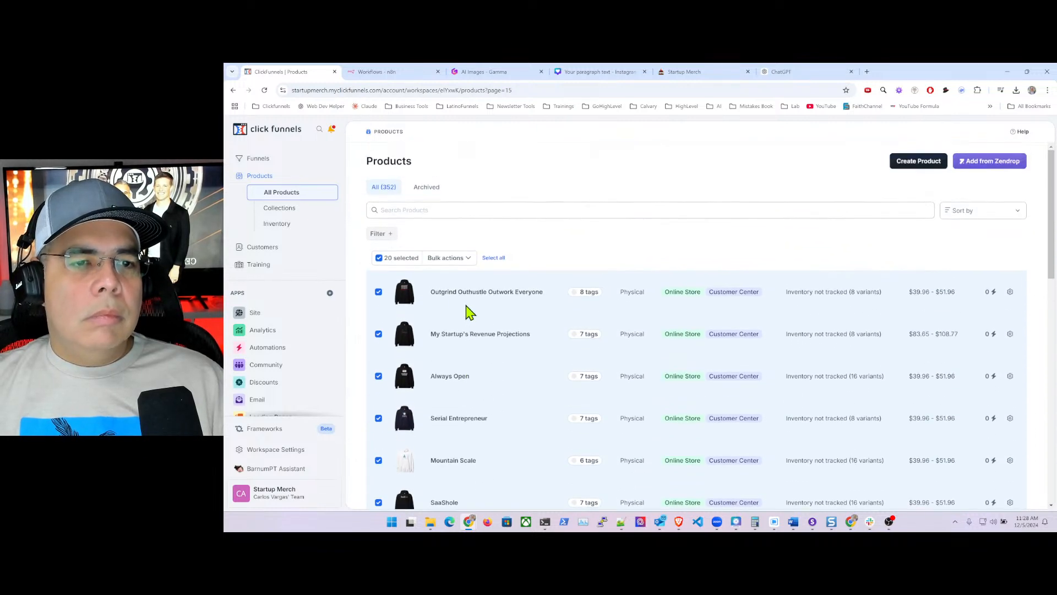
- Tag the selected products with Hoodies and hoodies via Bulk actions and save
click(465, 259)
click(432, 277)
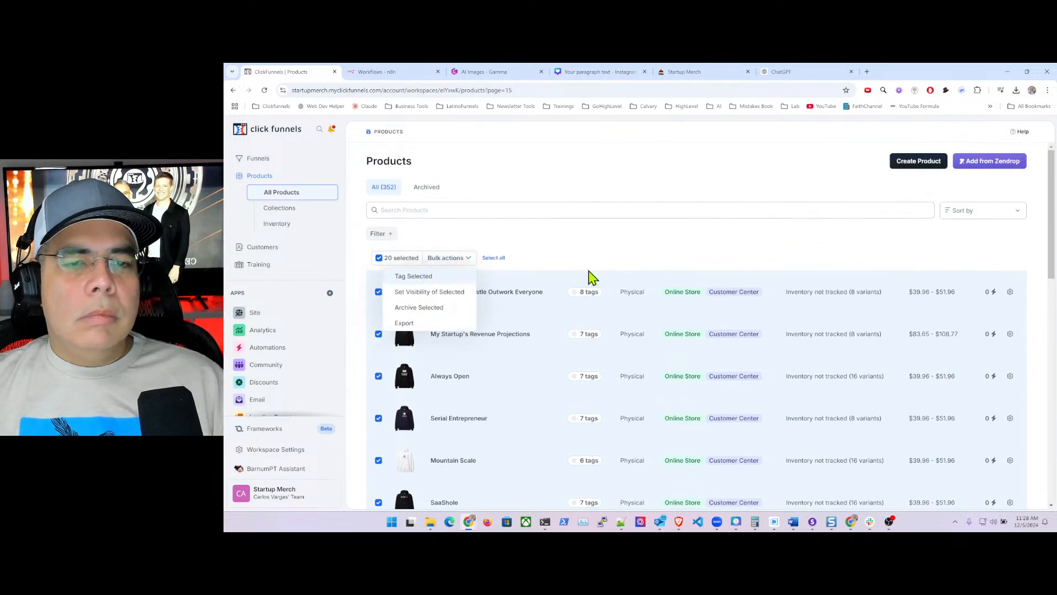
click(902, 207)
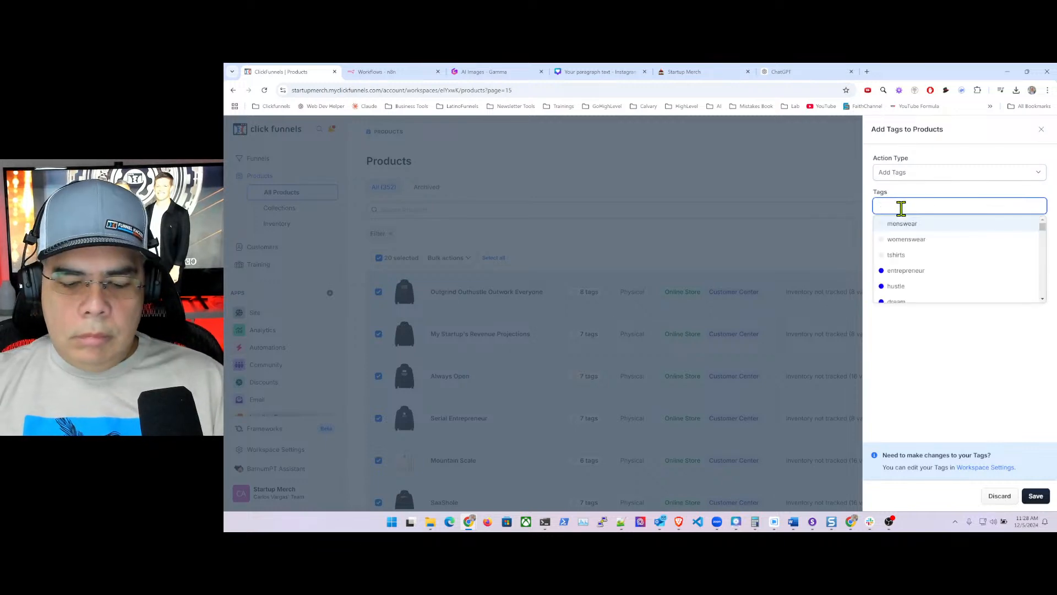
text(hoo)
click(914, 270)
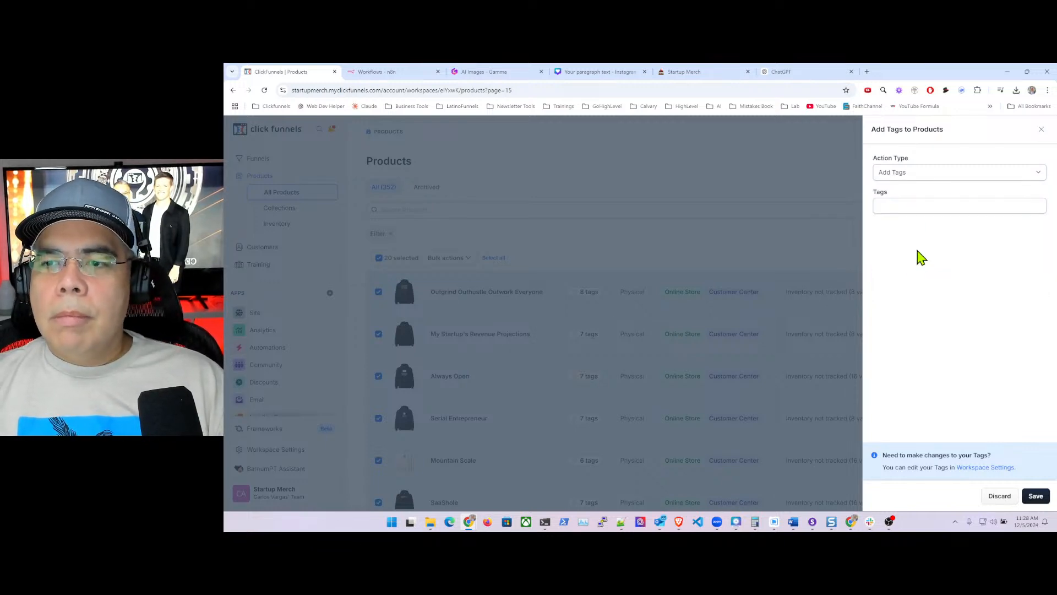
click(910, 207)
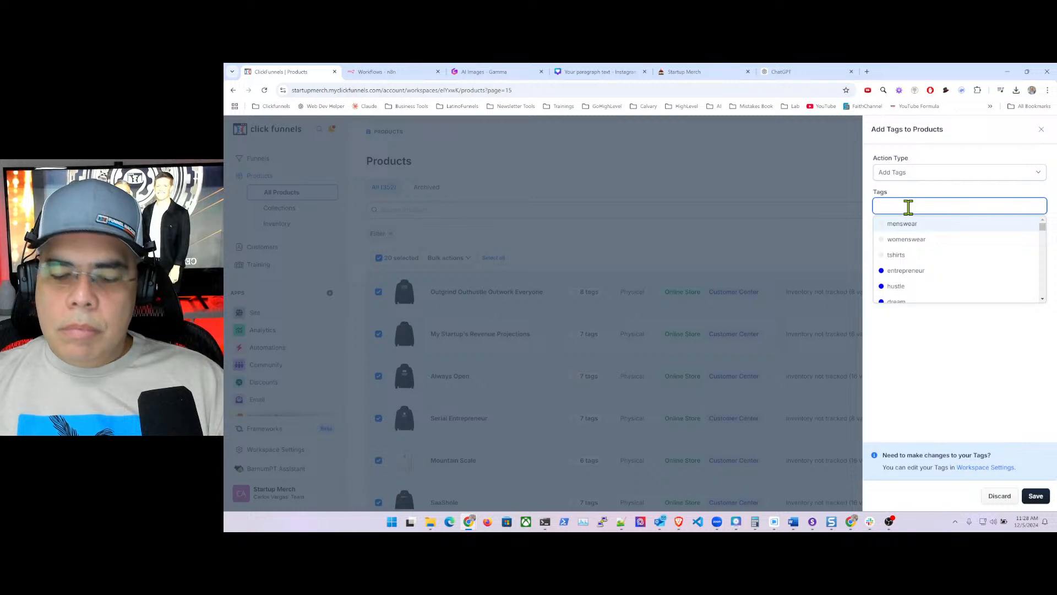
text(hoodi)
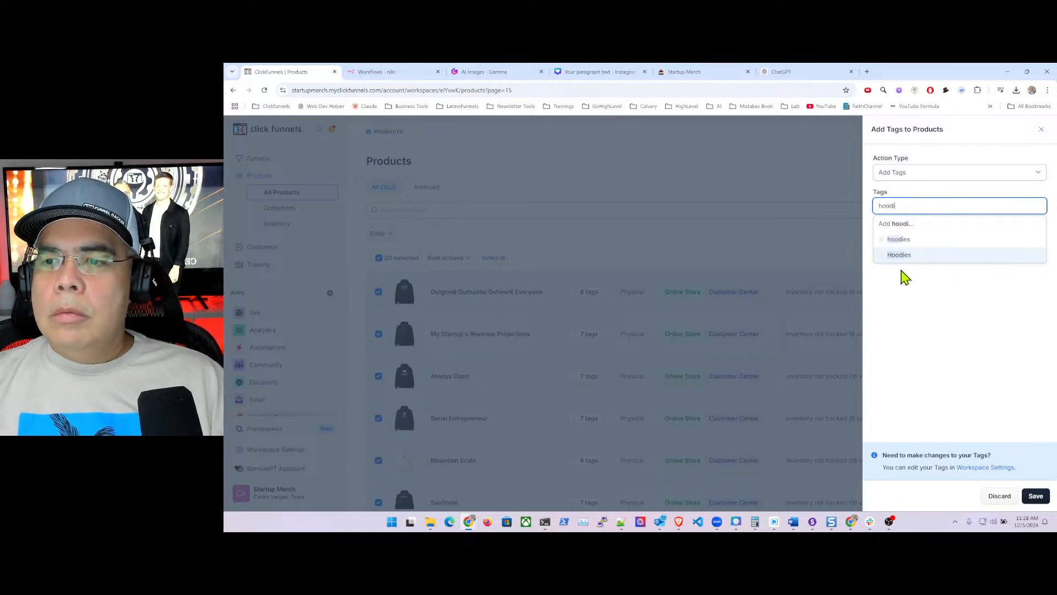
click(911, 255)
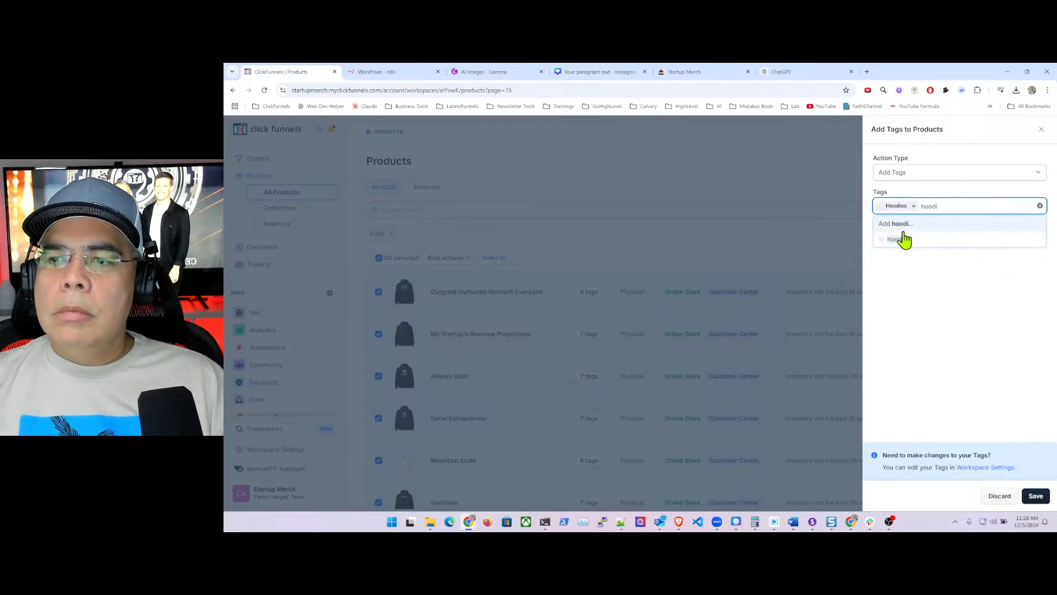
click(904, 239)
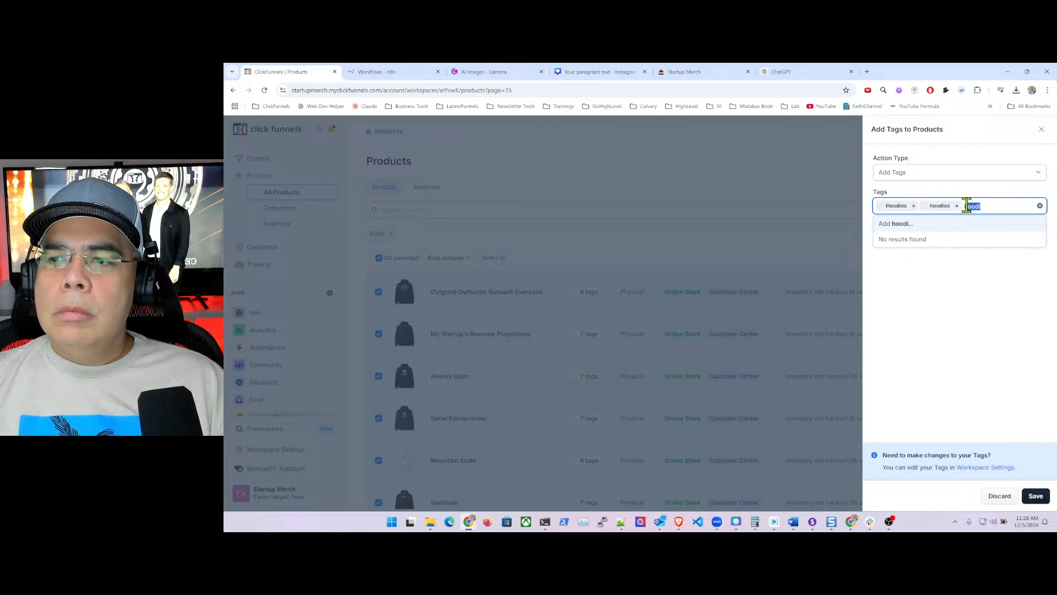
key(BackSpace)
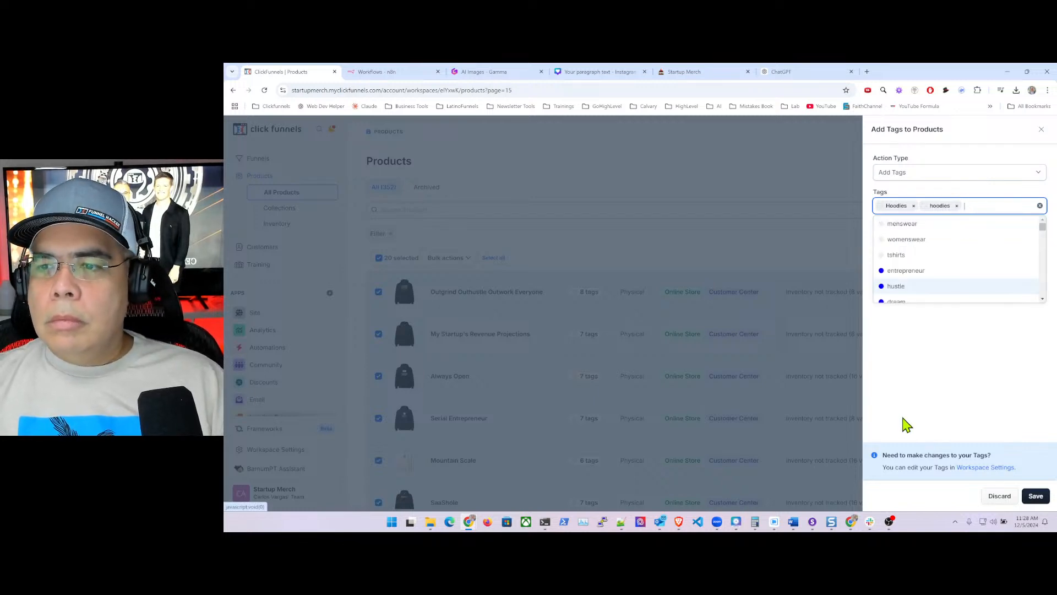
click(976, 394)
click(1038, 496)
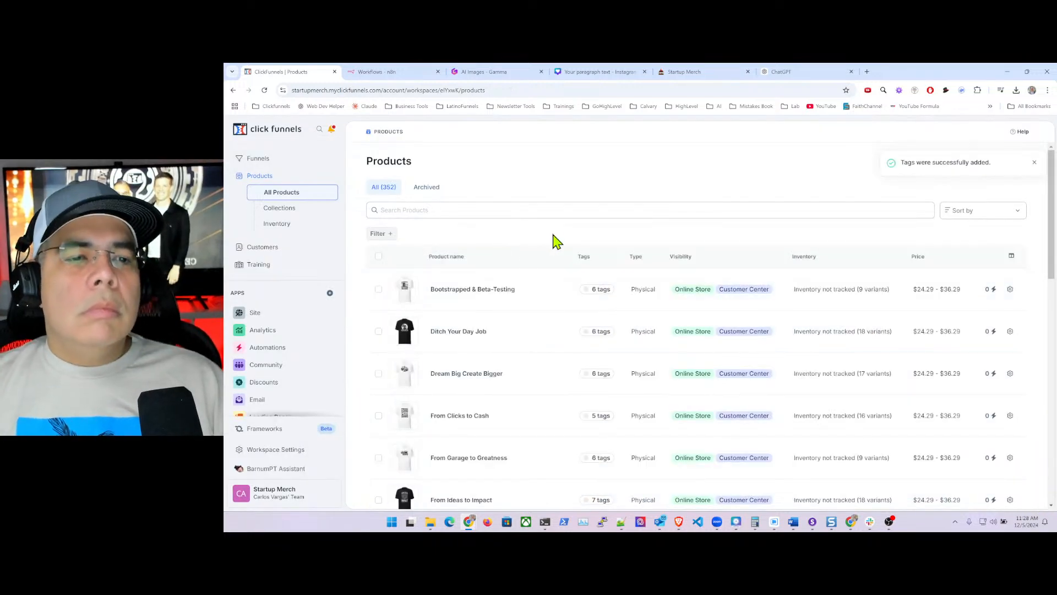
- Load page 16 of the products list with ?page=16 and select all its products
click(513, 91)
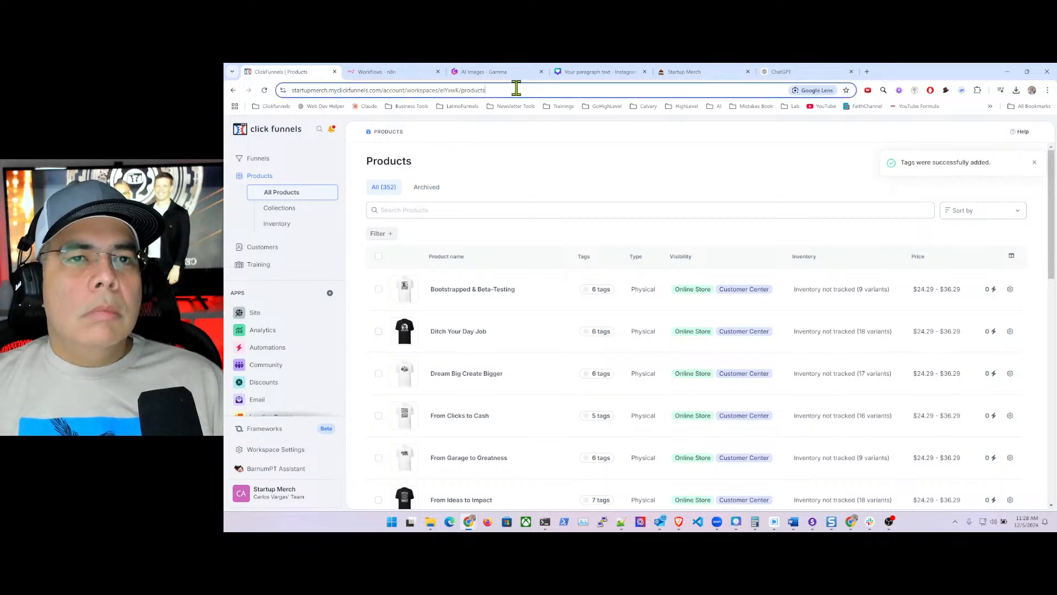
click(533, 90)
text(?page=)
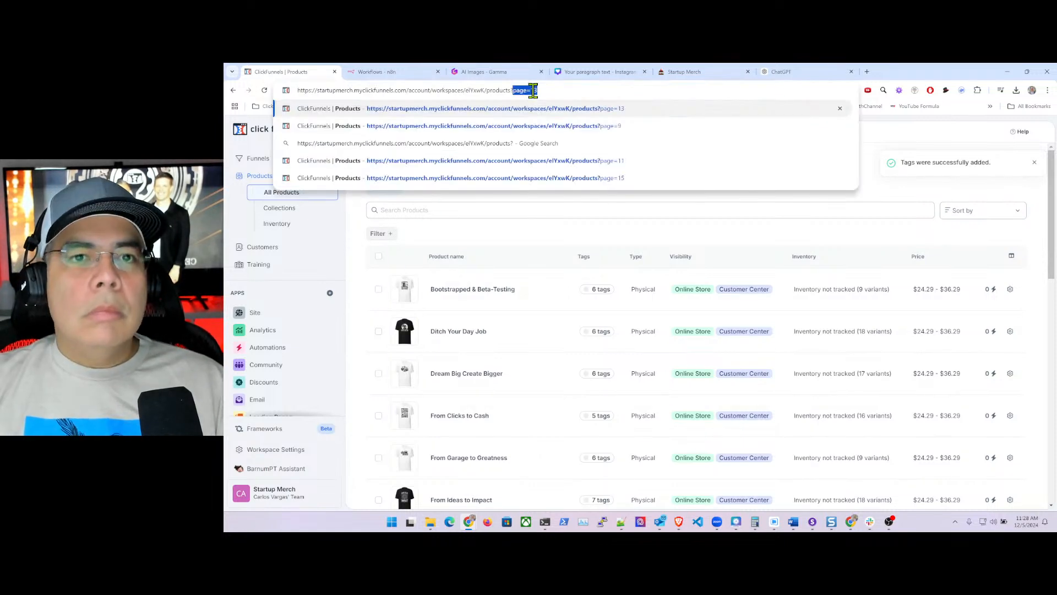
text(1)
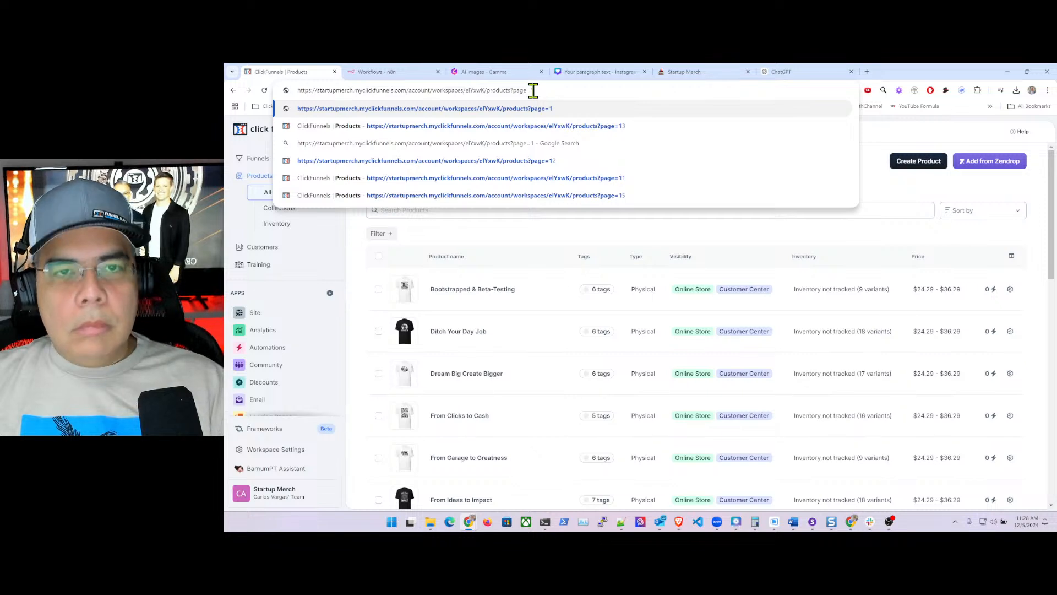
text(6)
key(Return)
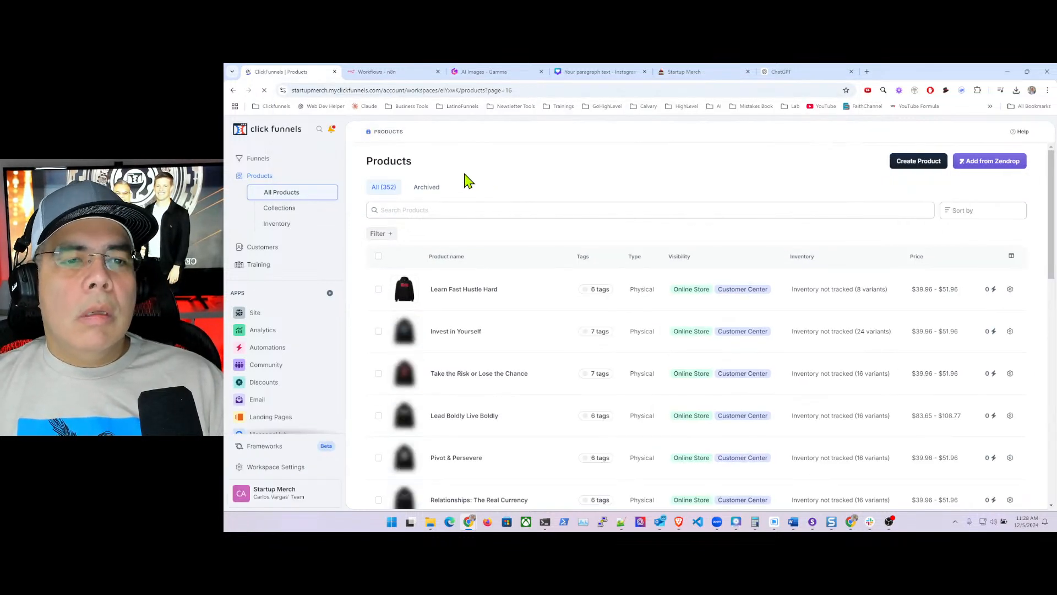
click(378, 256)
- Add the Hoodies and hoodies tags to the 20 selected page-16 hoodies and save
scroll(436, 309, down, 10)
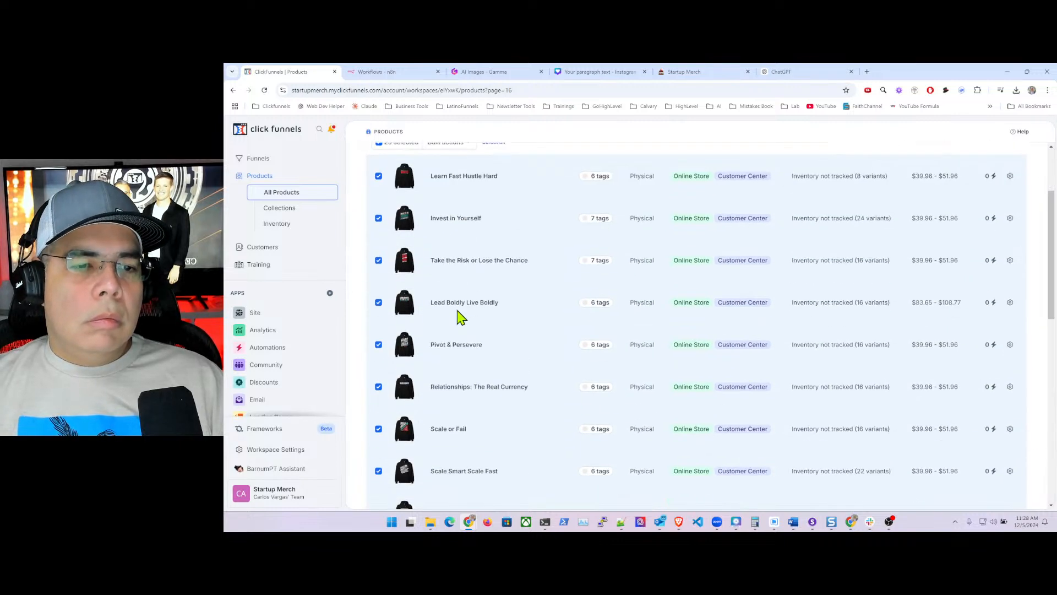
scroll(461, 317, up, 10)
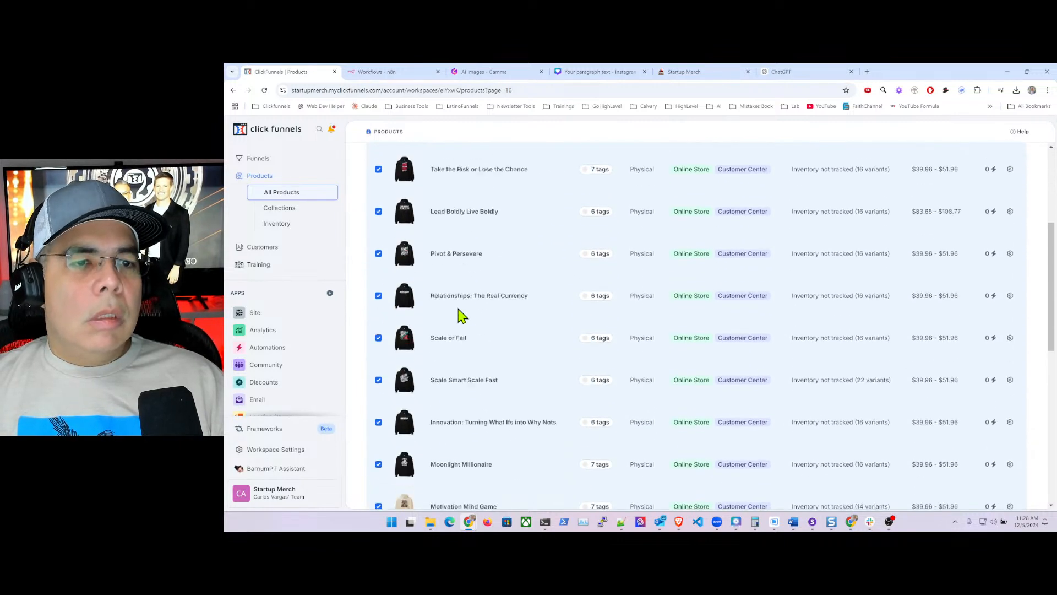
click(464, 259)
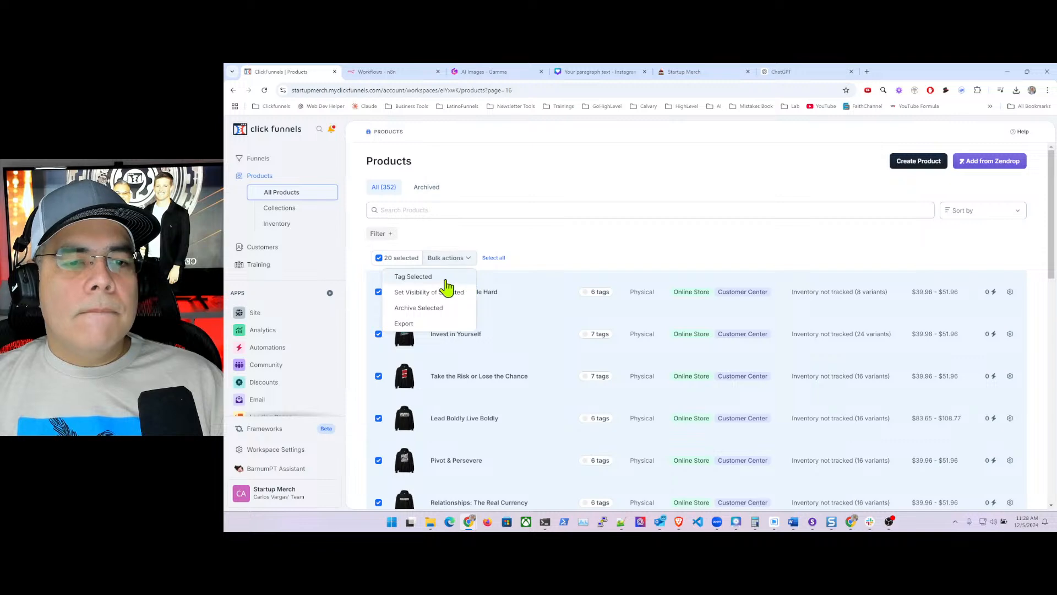
click(440, 276)
click(905, 208)
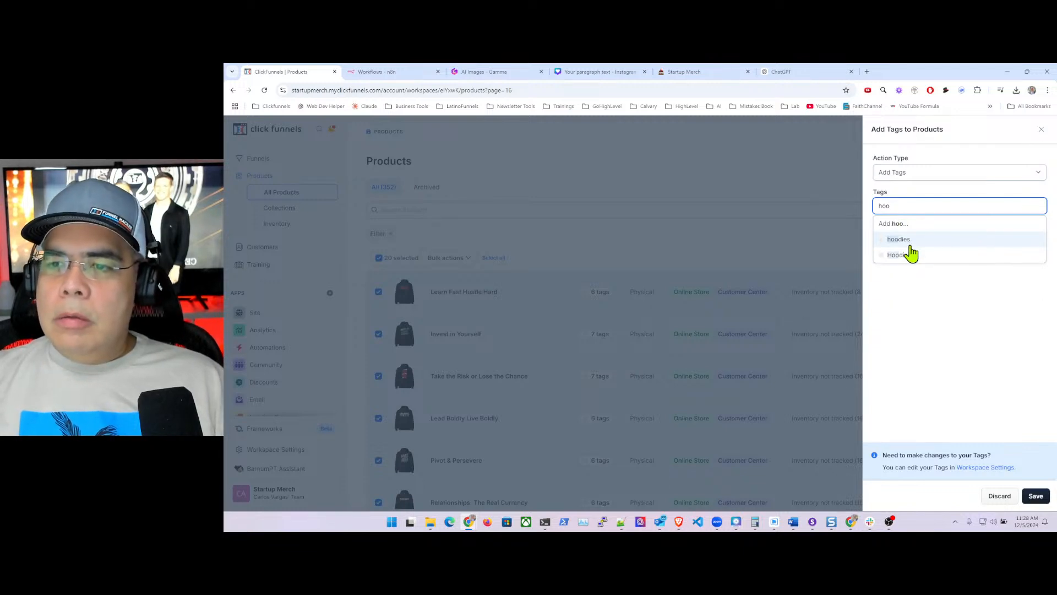
click(914, 254)
click(915, 242)
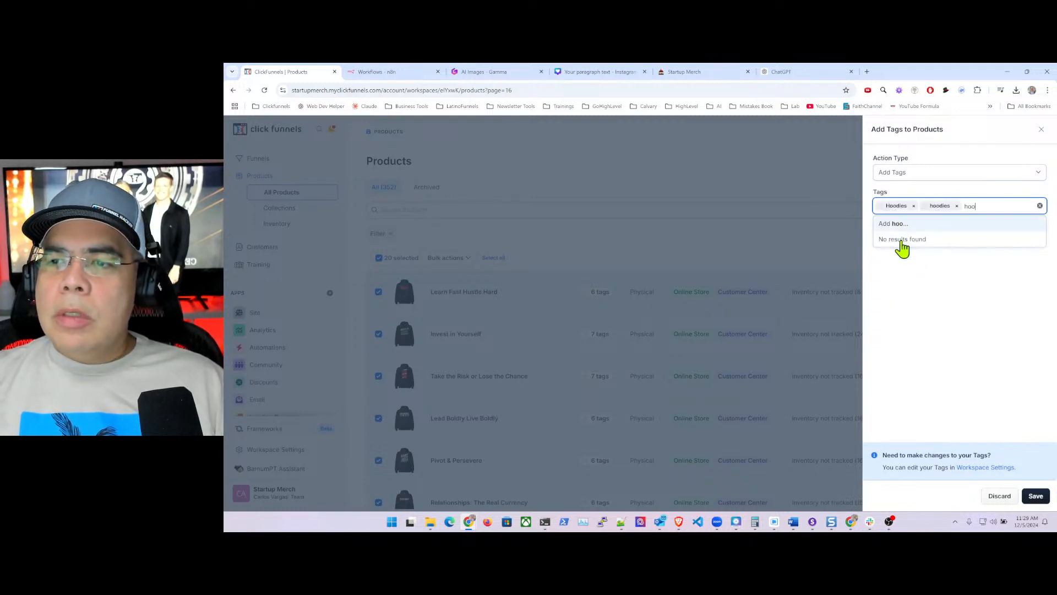
key(BackSpace)
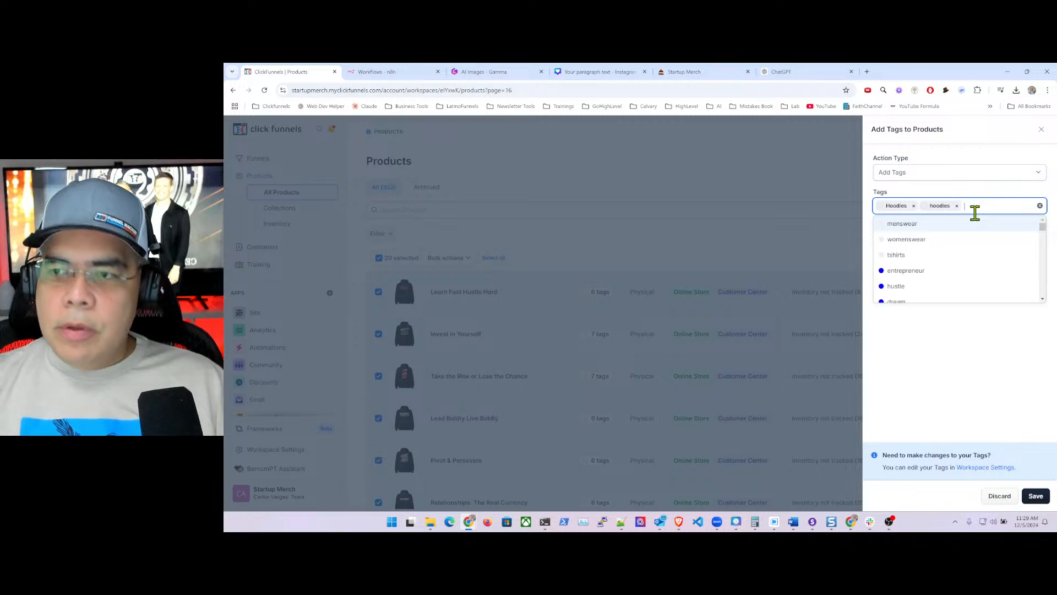
click(941, 389)
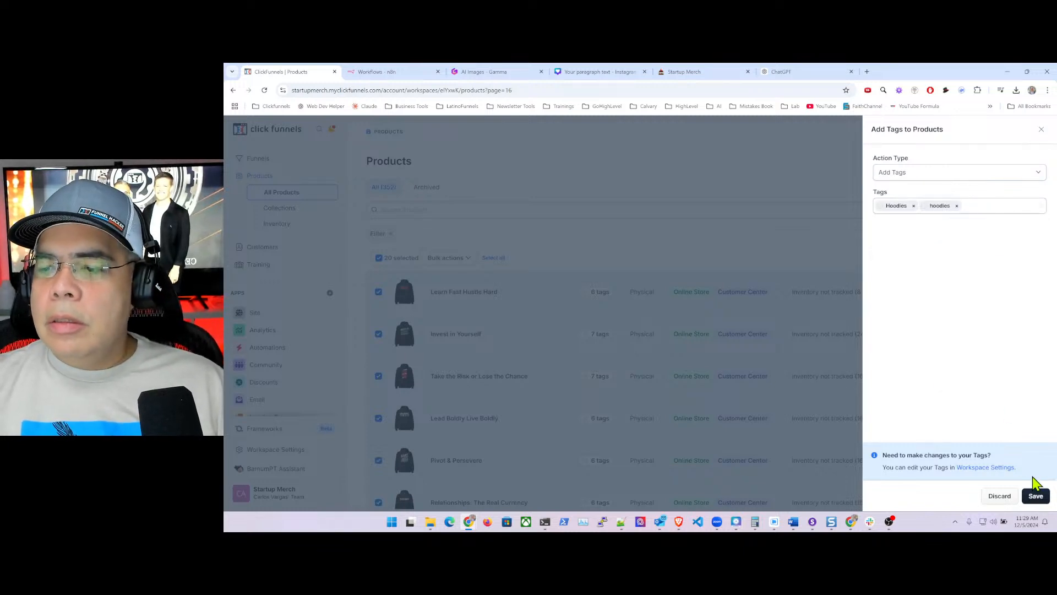
click(1035, 495)
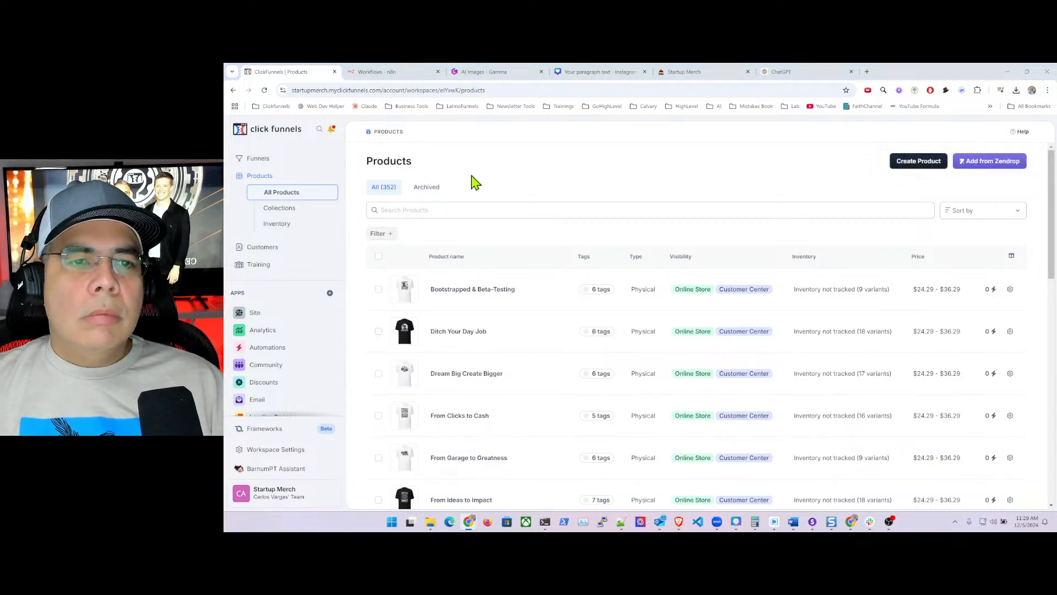
click(555, 90)
- Load page 17 of the products list by adding ?page=17 to the address
click(555, 90)
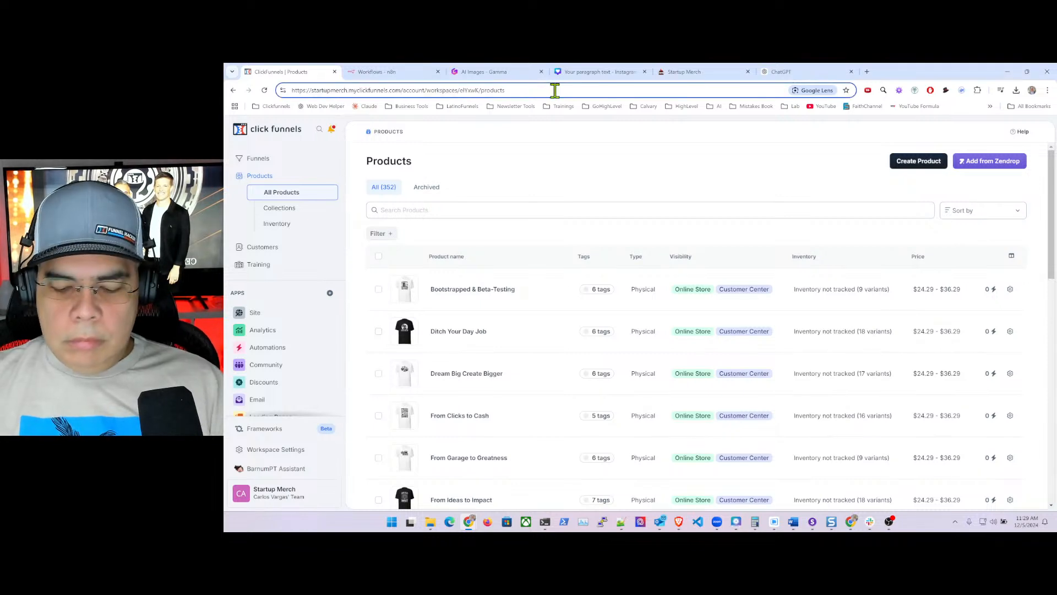
text(?pro)
key(BackSpace)
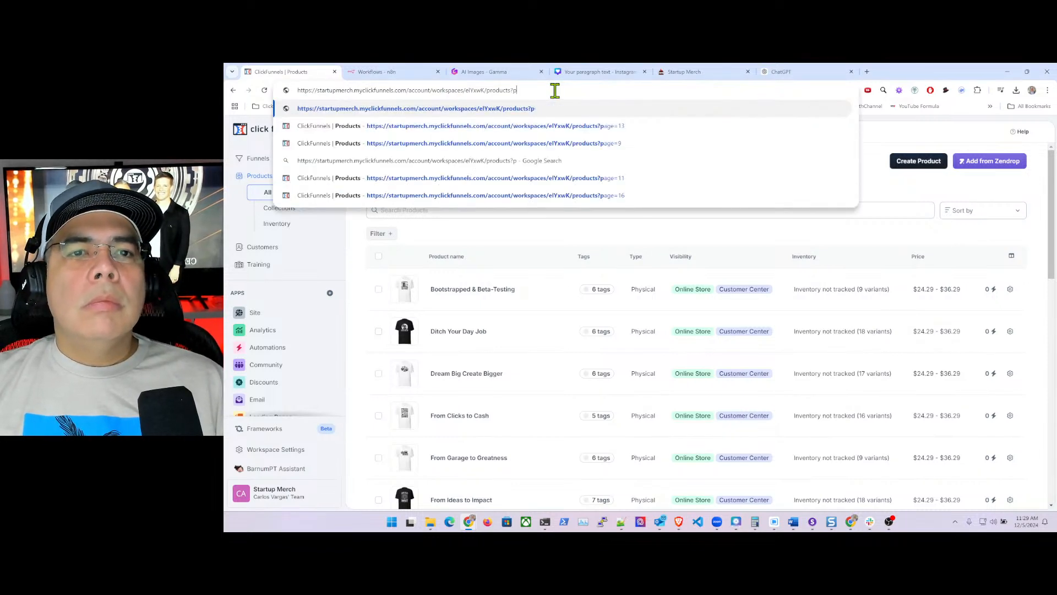
text(age=1)
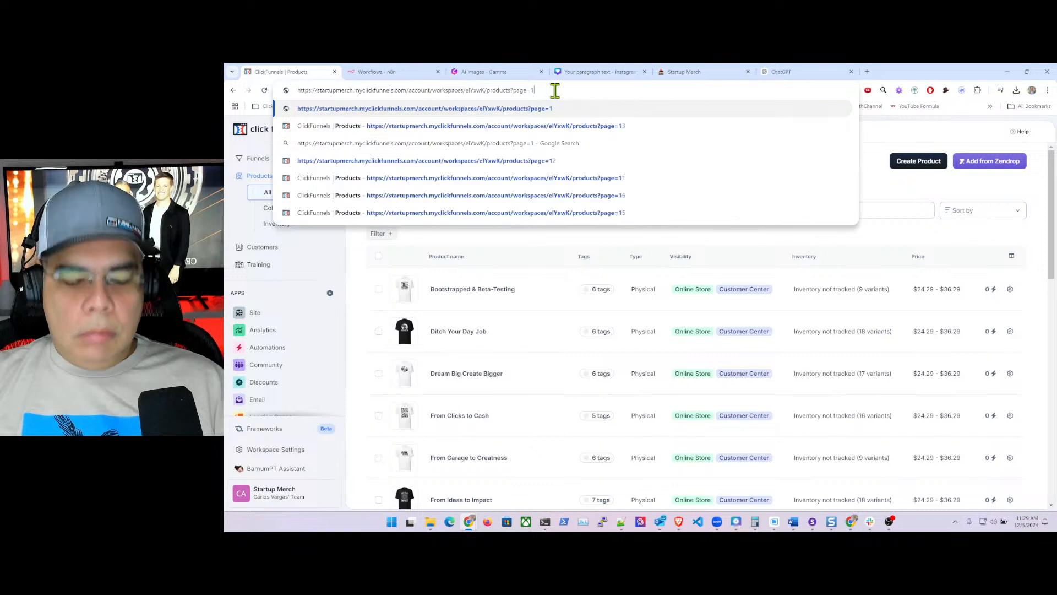
text(7)
key(Return)
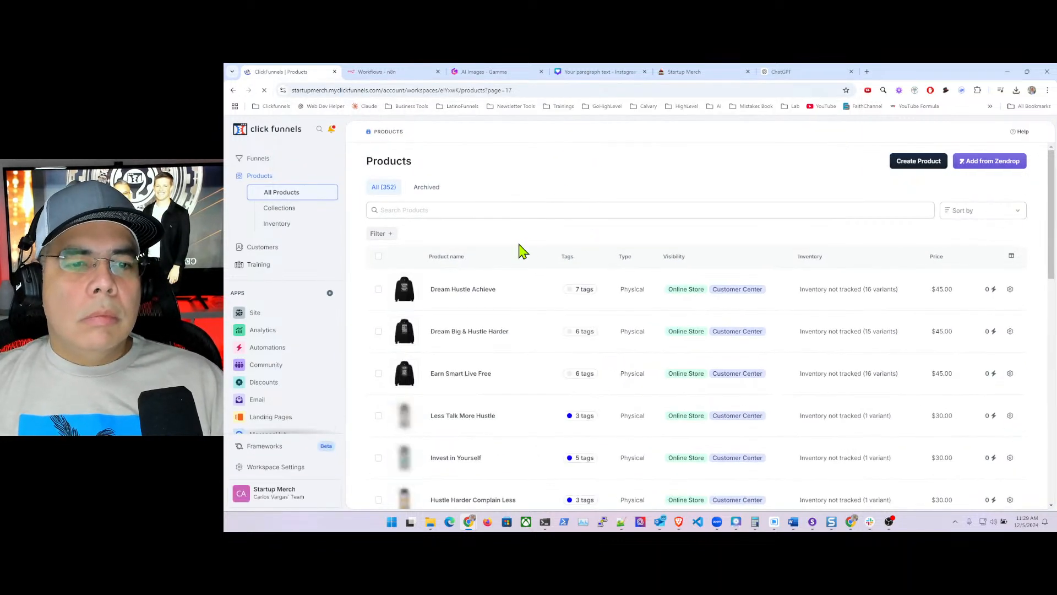
- Select all page-17 products, then deselect six non-hoodies, from Invest in Yourself to Ditch Your Day Job
click(379, 257)
scroll(468, 319, down, 3)
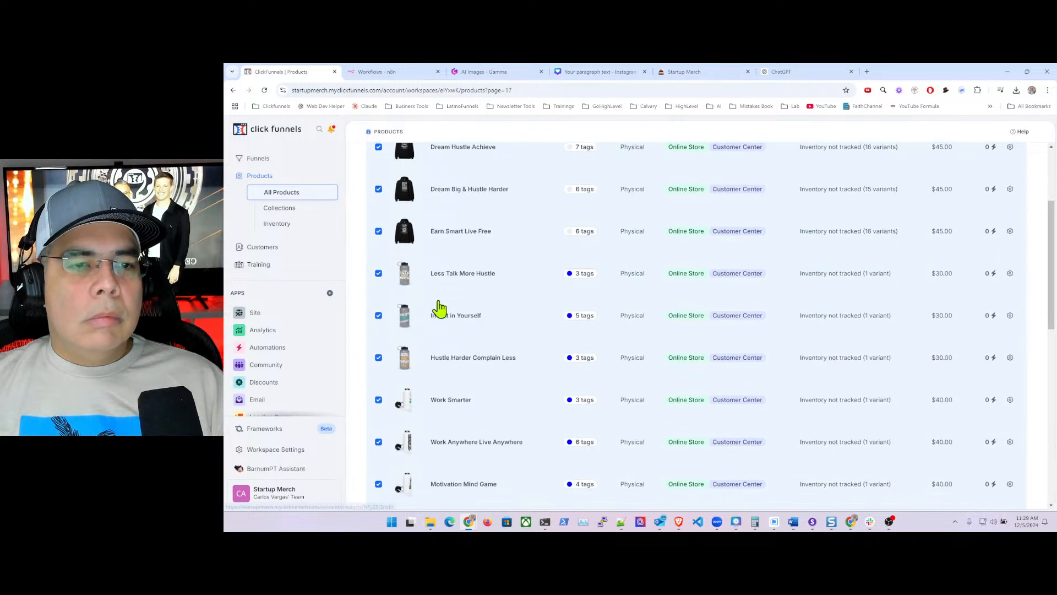
scroll(437, 300, up, 2)
scroll(435, 292, down, 6)
scroll(434, 293, down, 6)
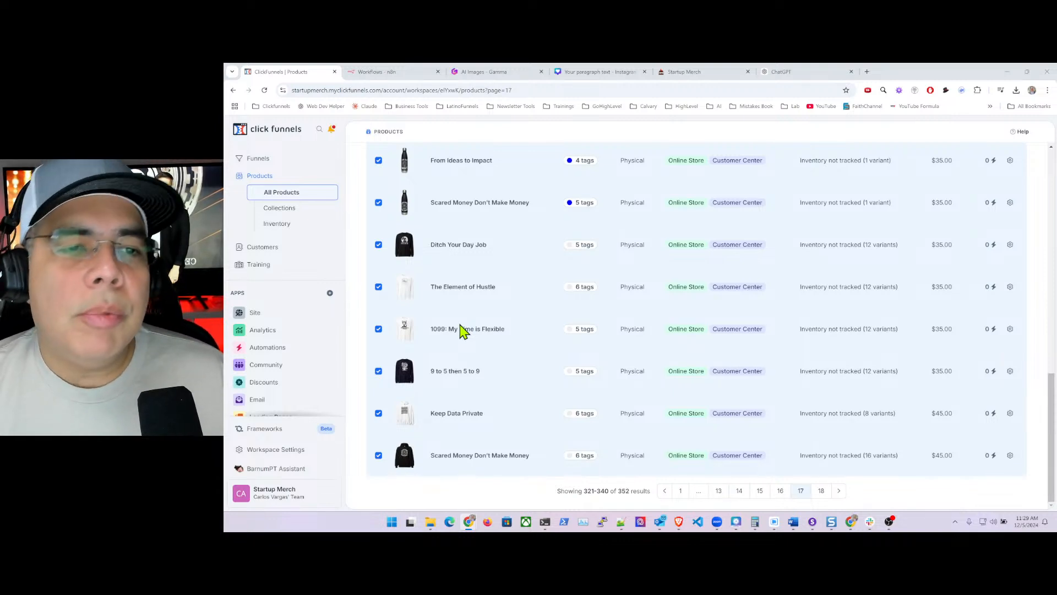
scroll(463, 331, up, 10)
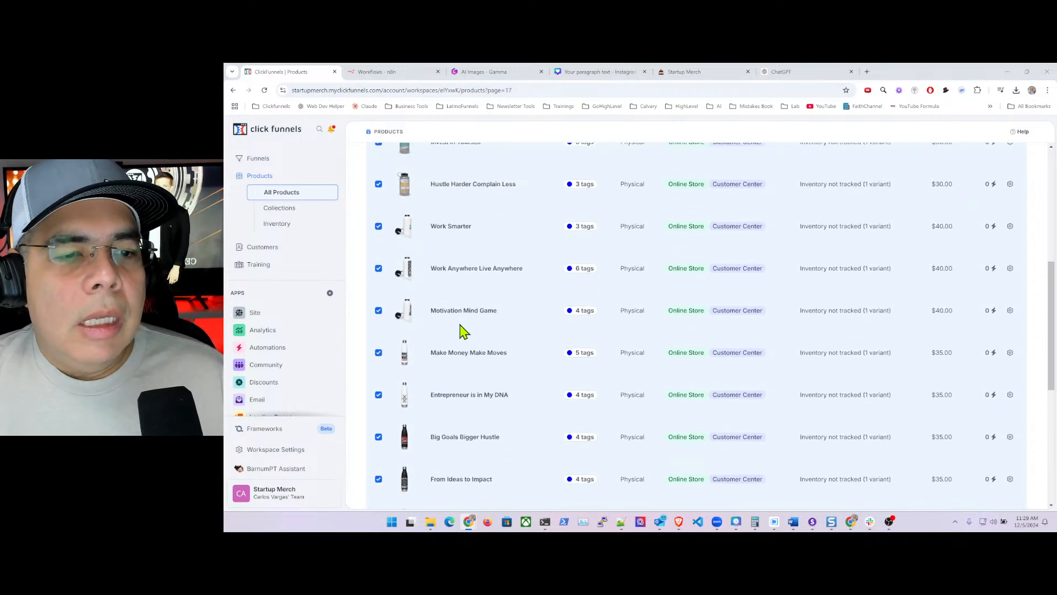
scroll(463, 330, up, 2)
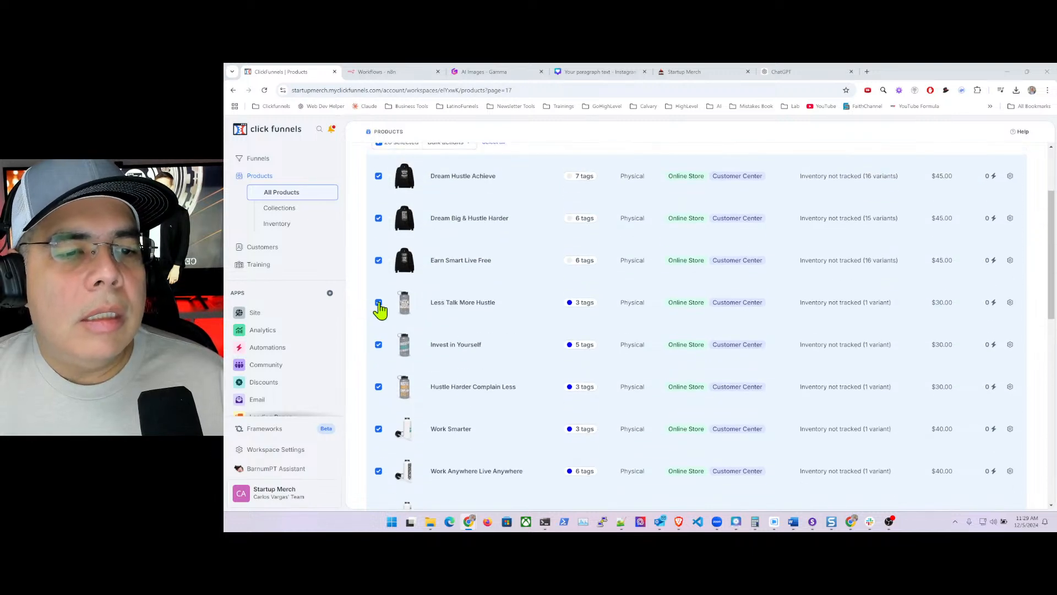
click(379, 347)
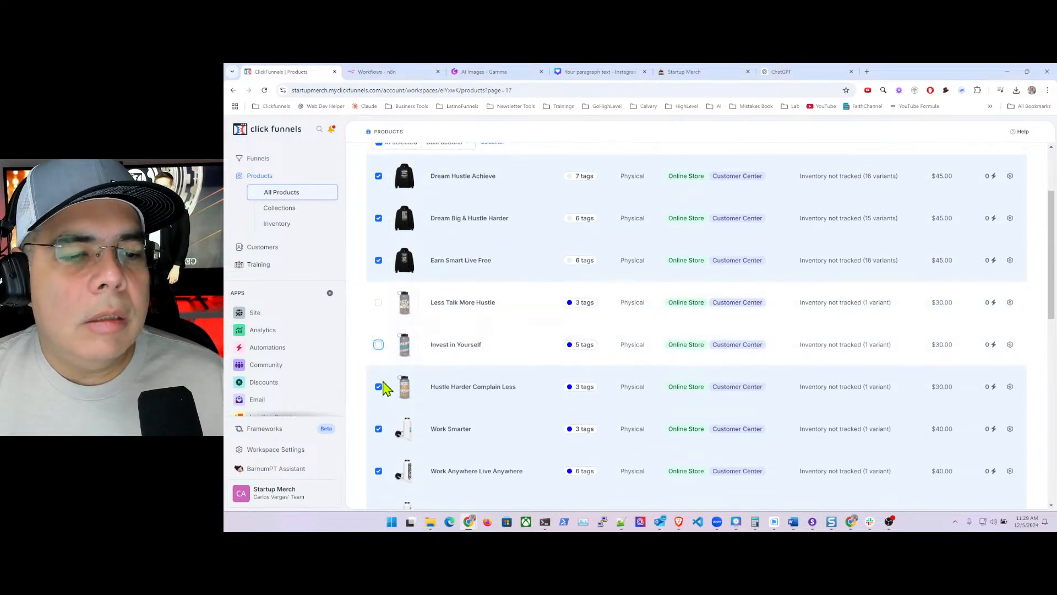
click(379, 388)
scroll(396, 304, down, 9)
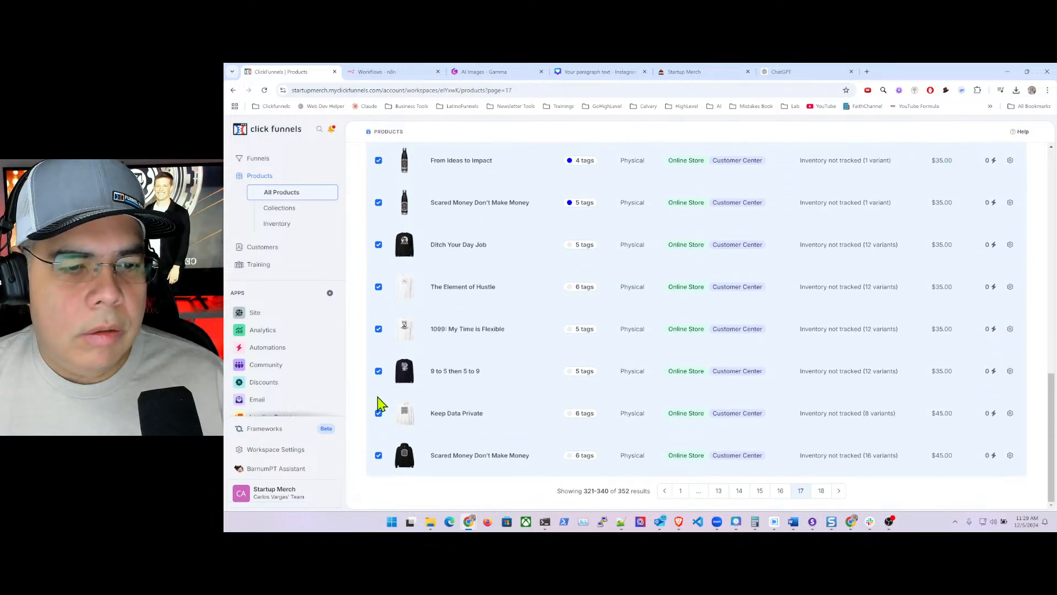
click(378, 371)
click(378, 329)
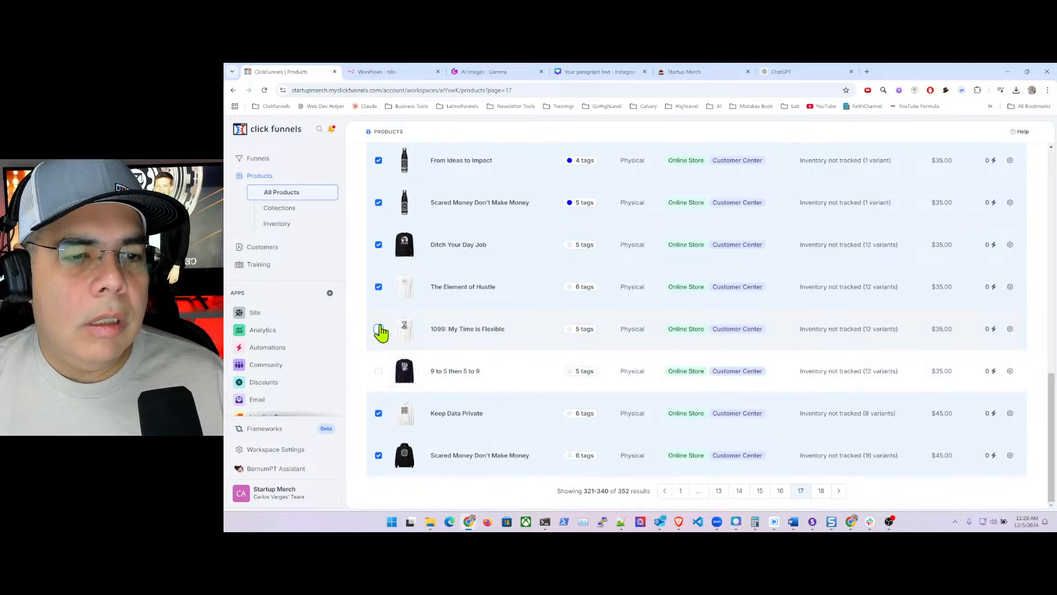
click(378, 287)
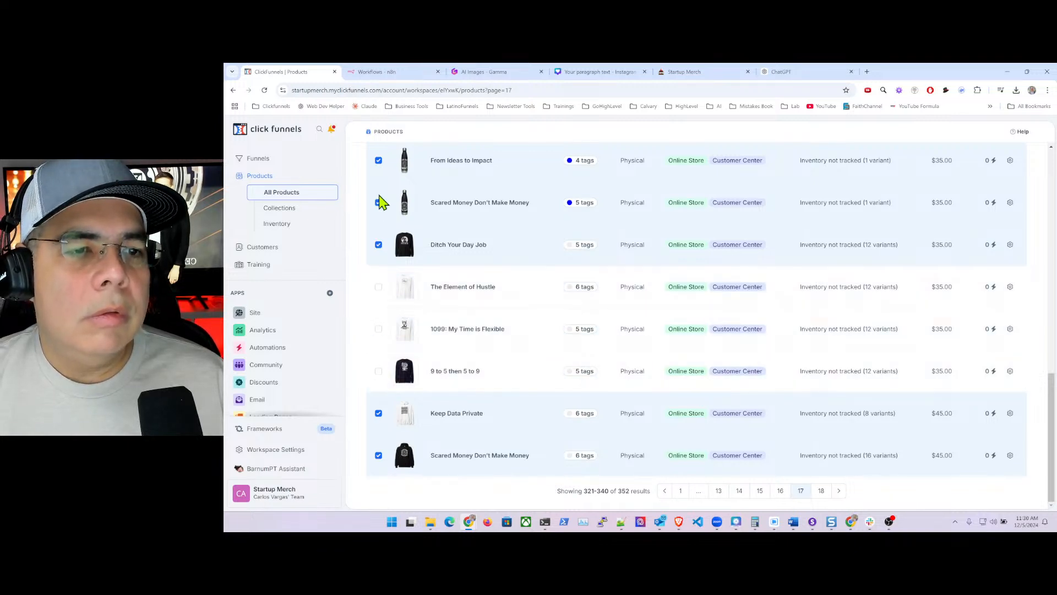
click(378, 245)
- Deselect the remaining non-hoodies through Work Smarter, leaving five selected, and open Bulk actions
scroll(378, 251, up, 2)
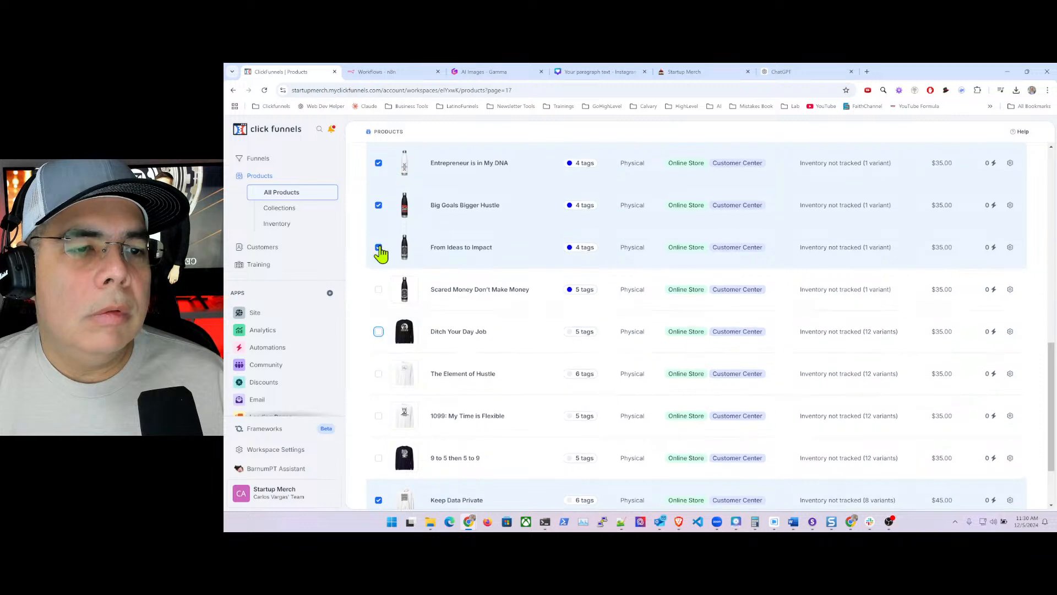
click(378, 206)
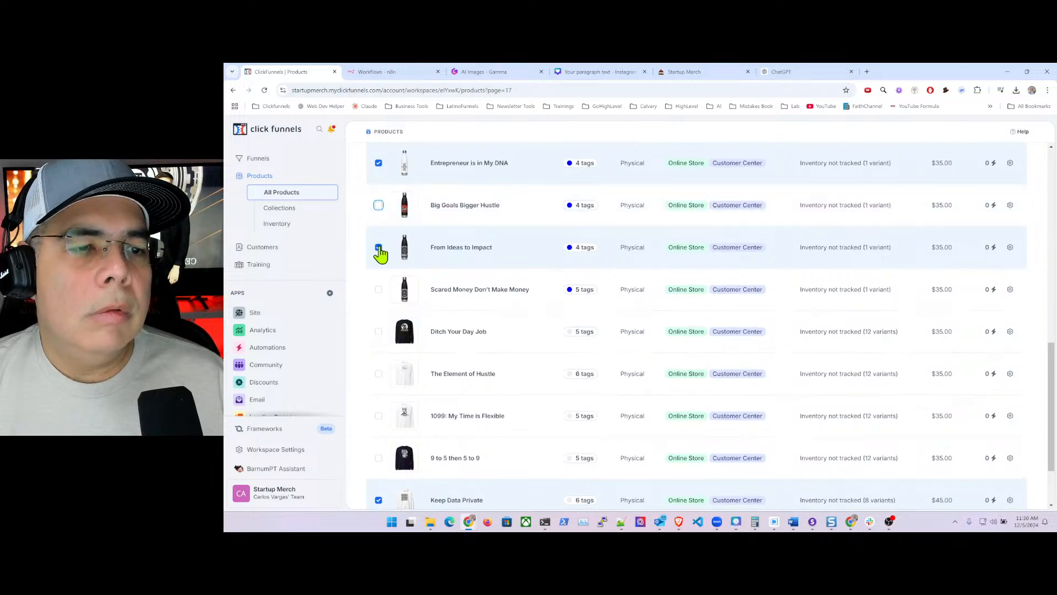
click(378, 247)
click(379, 163)
scroll(380, 220, up, 3)
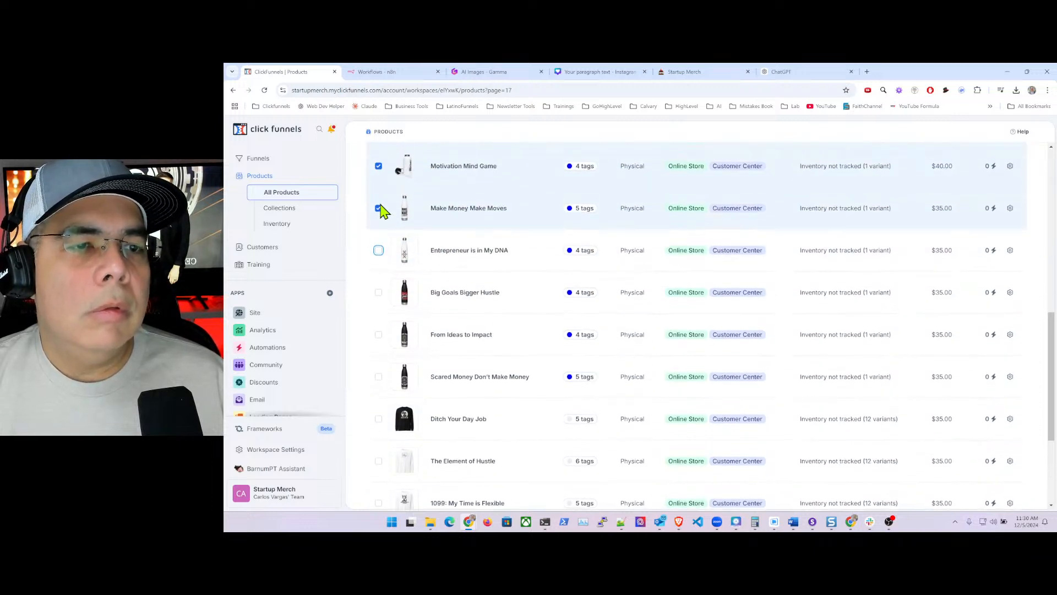
click(378, 265)
click(378, 223)
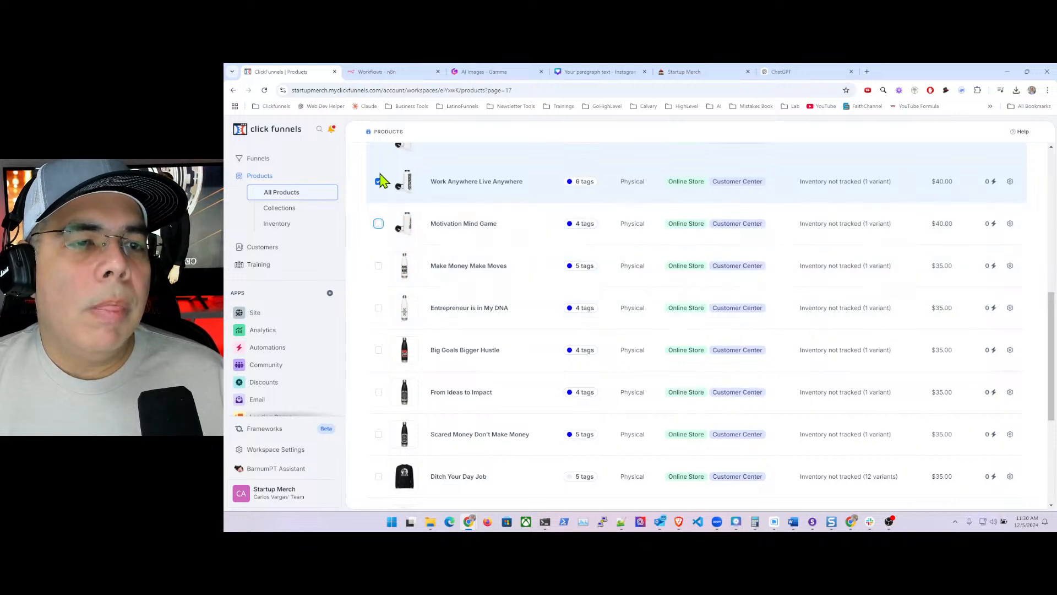
click(378, 181)
scroll(383, 209, up, 3)
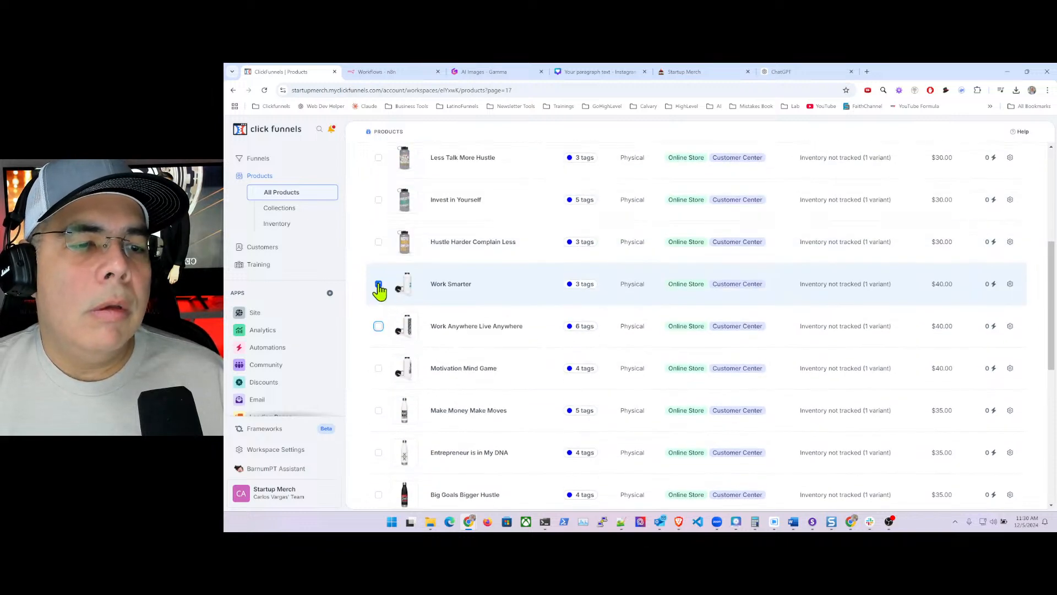
click(378, 284)
scroll(386, 290, up, 5)
click(456, 257)
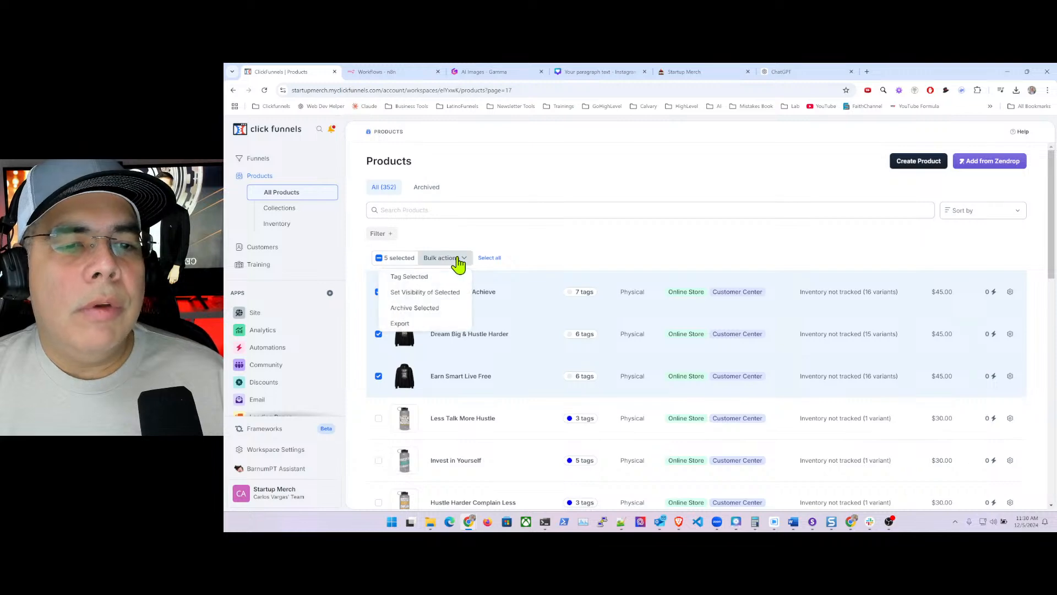
- Use Tag Selected to give the five hoodie products the 'hoodies' and 'Hoodies' tags, and save
click(421, 277)
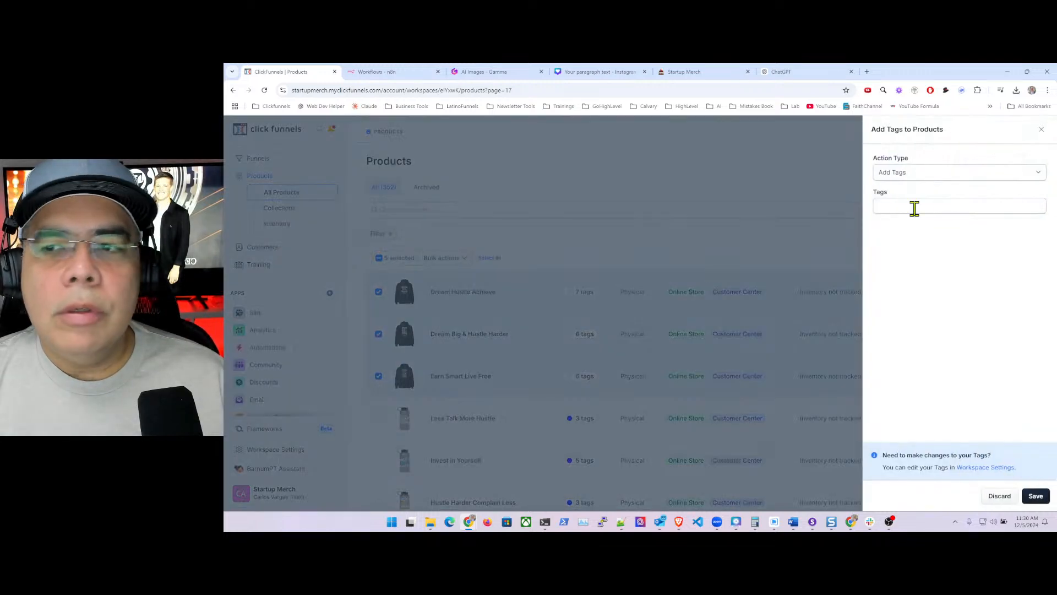
click(927, 208)
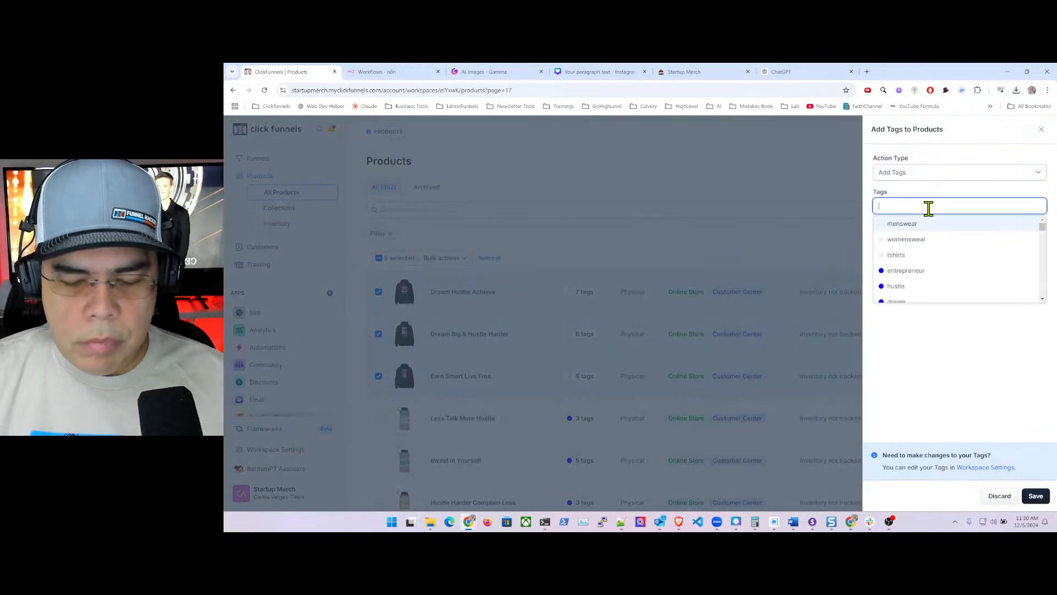
text(hoo)
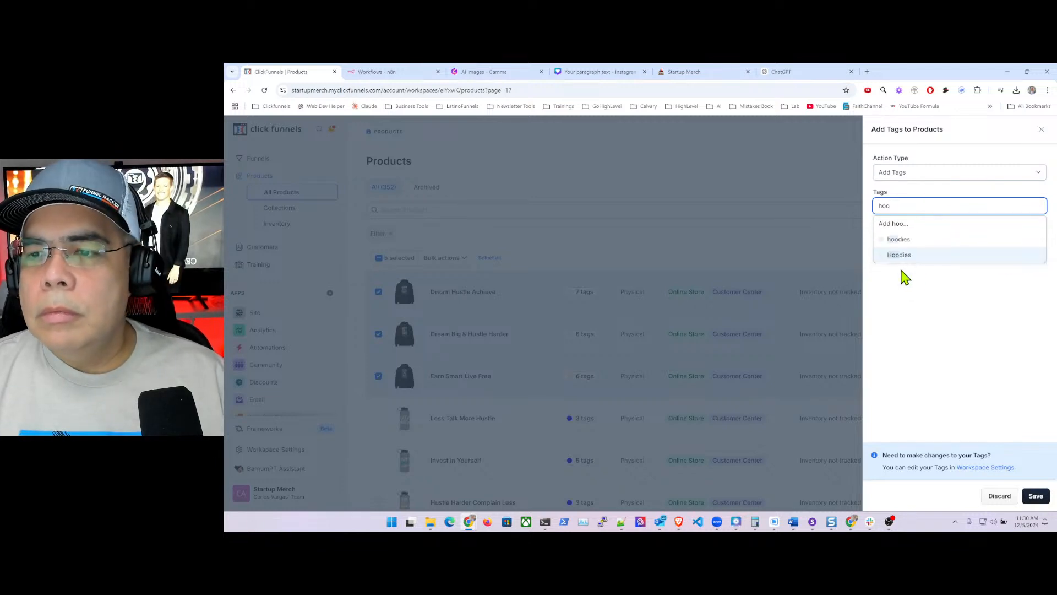
click(910, 244)
click(909, 242)
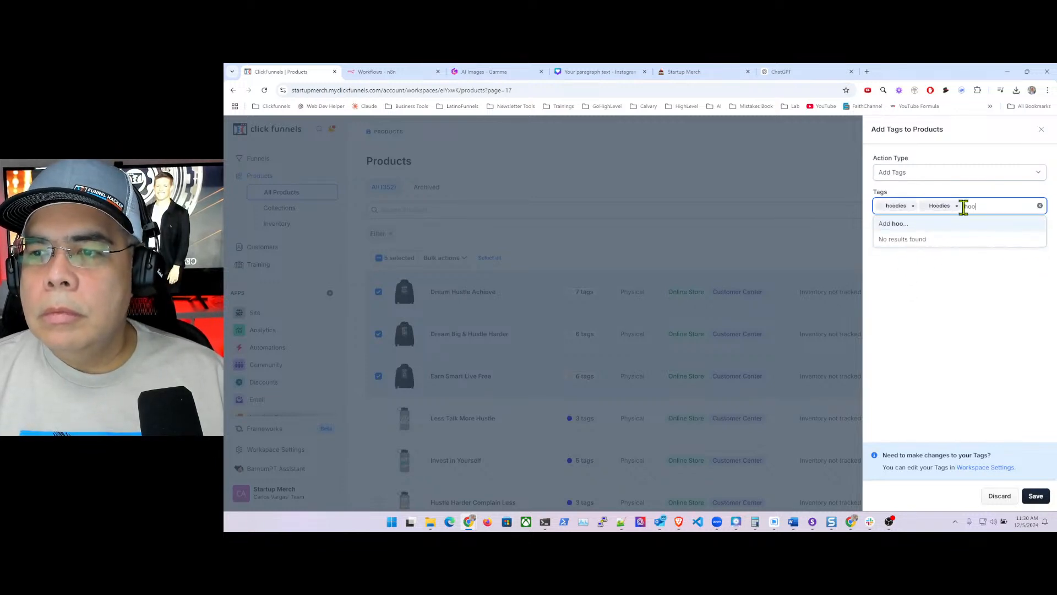
key(BackSpace)
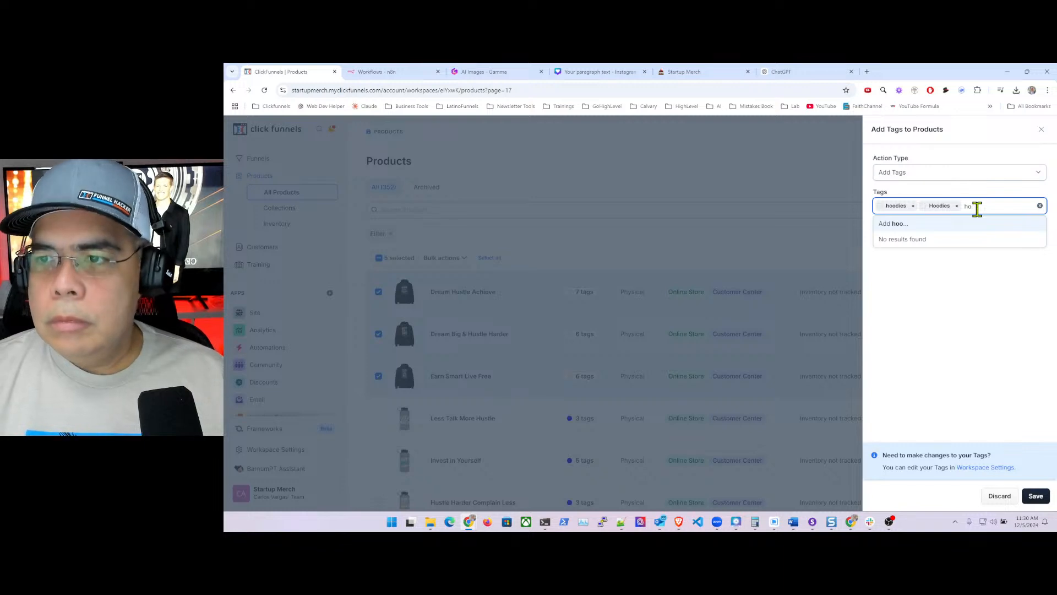
key(BackSpace)
key(BackSpace)
key(BackSpace)
text(h)
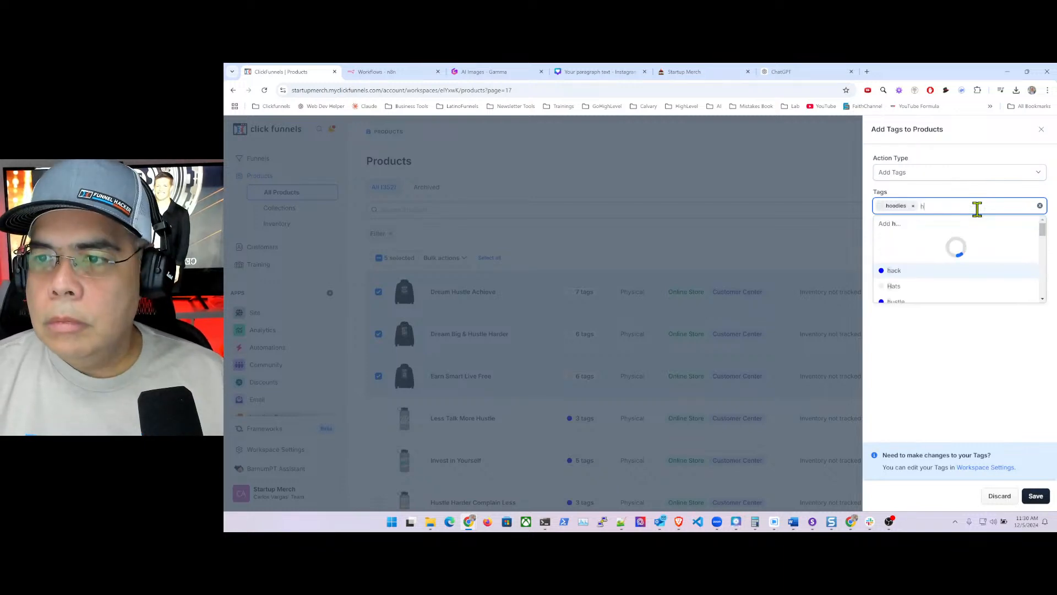
key(BackSpace)
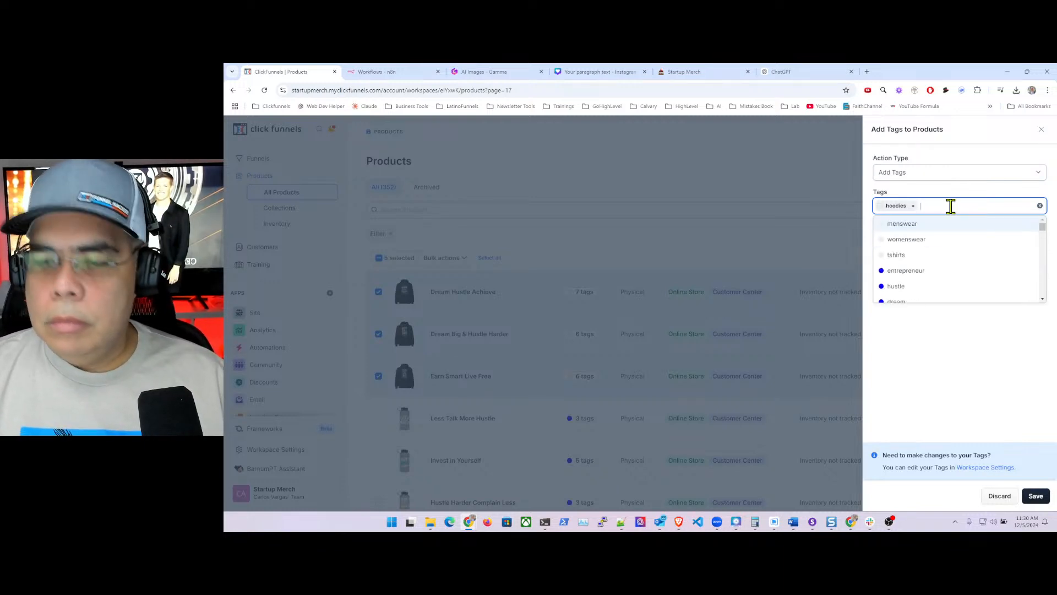
text(ho)
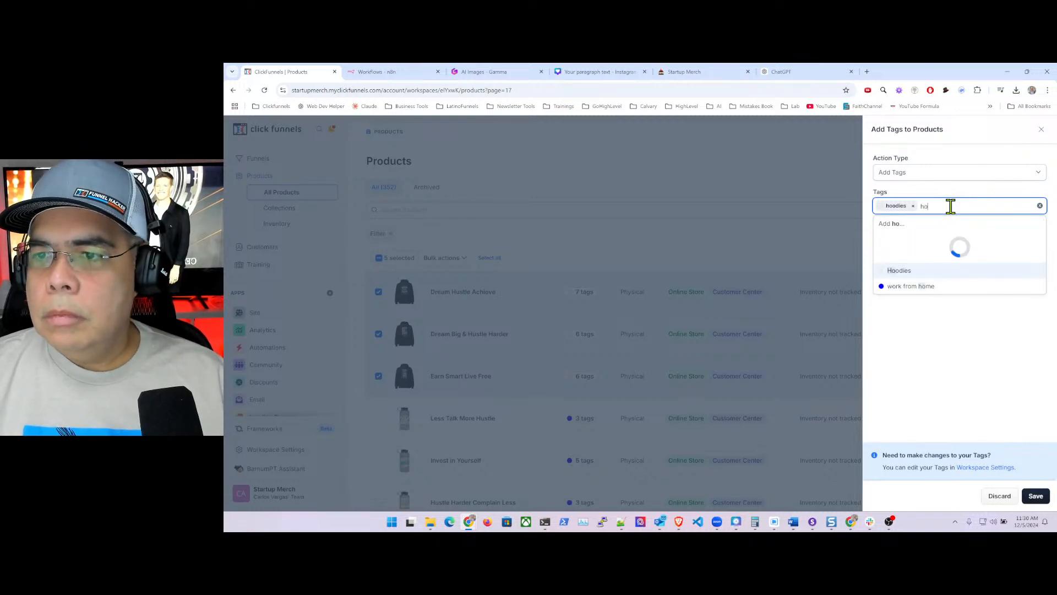
click(903, 240)
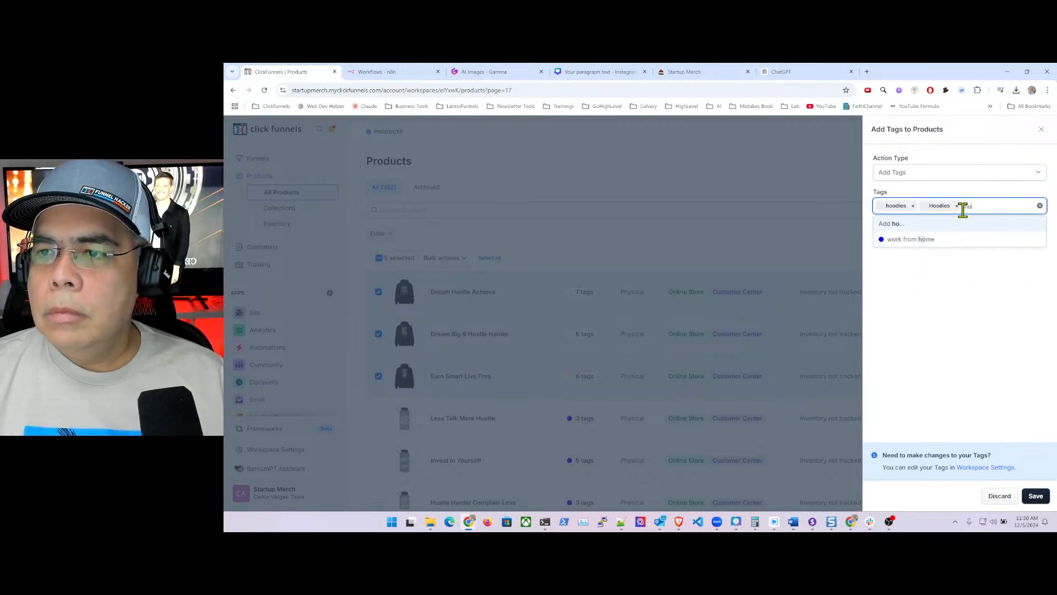
key(BackSpace)
key(BackSpace)
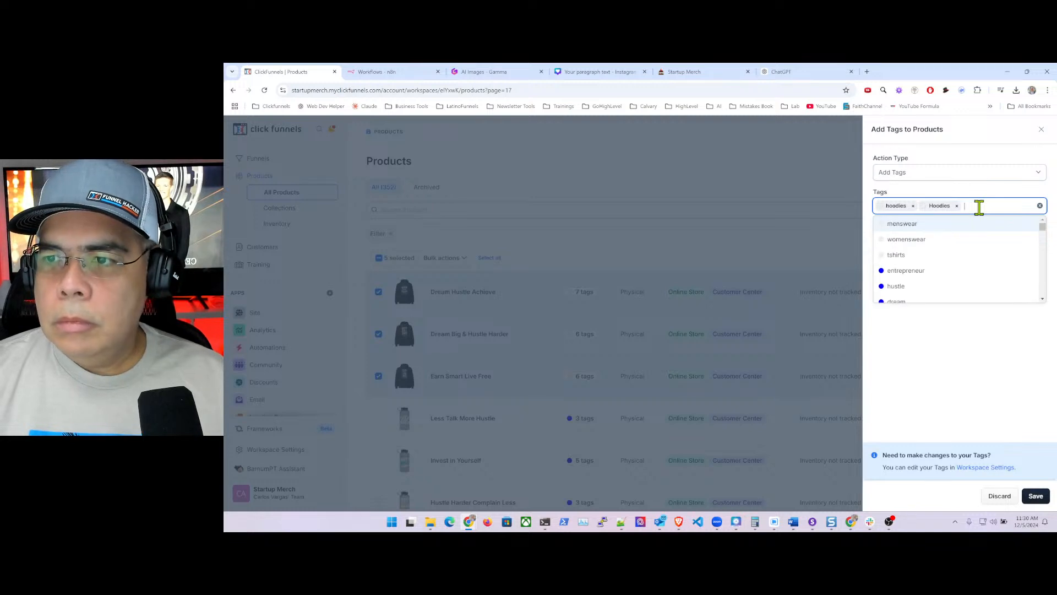
click(977, 354)
click(1036, 497)
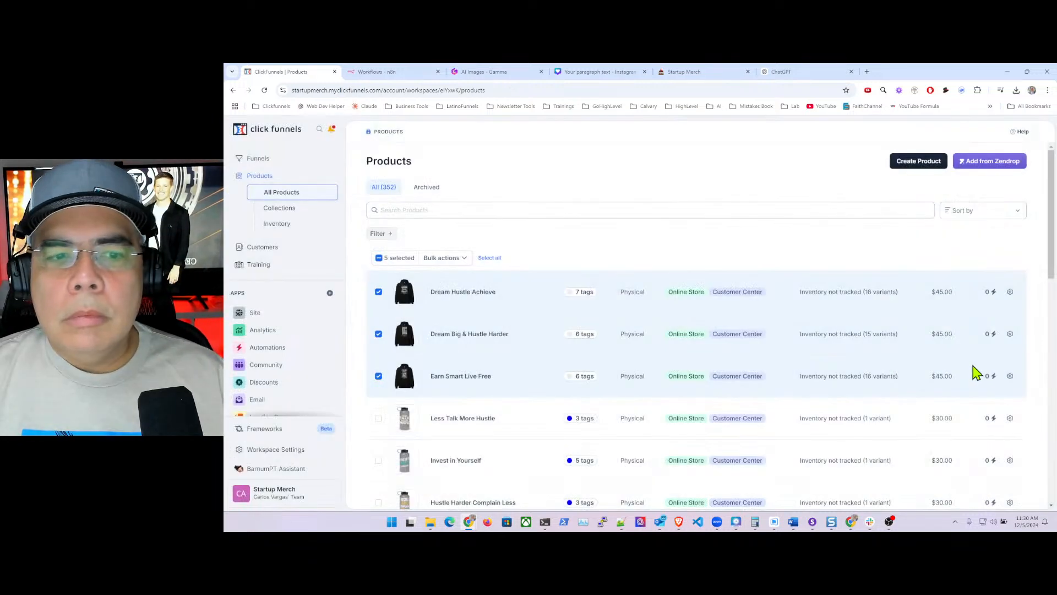
- Return to products page 17 using the ?page=17 address
click(530, 91)
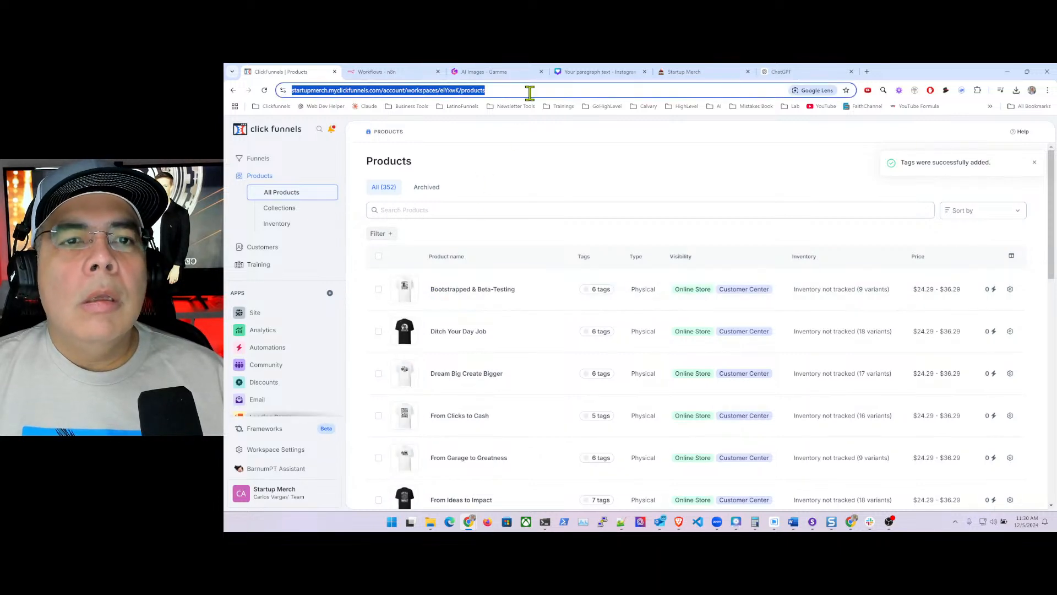
click(535, 91)
text(?pa)
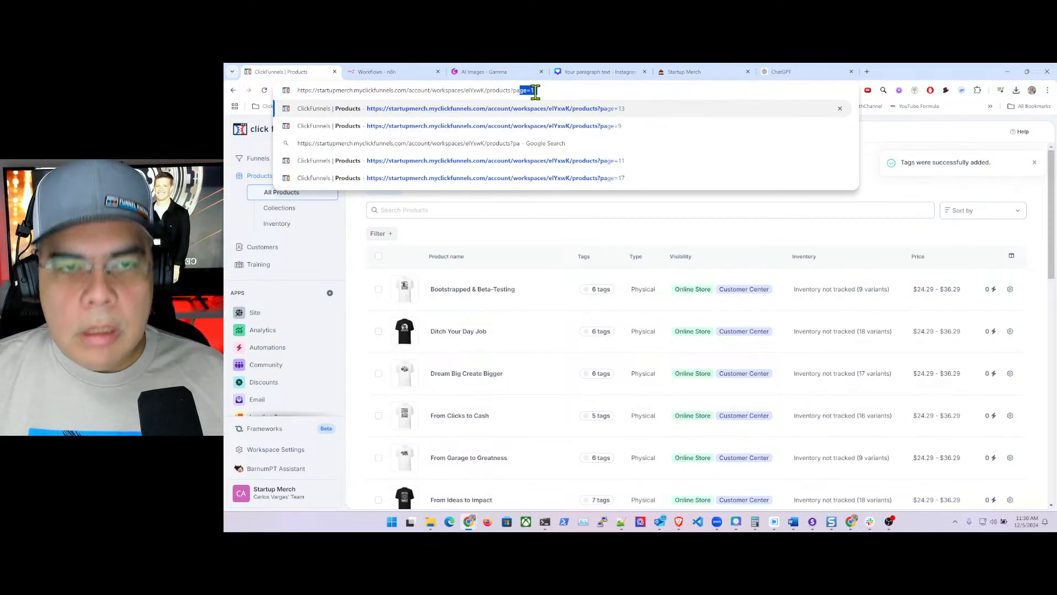
click(600, 182)
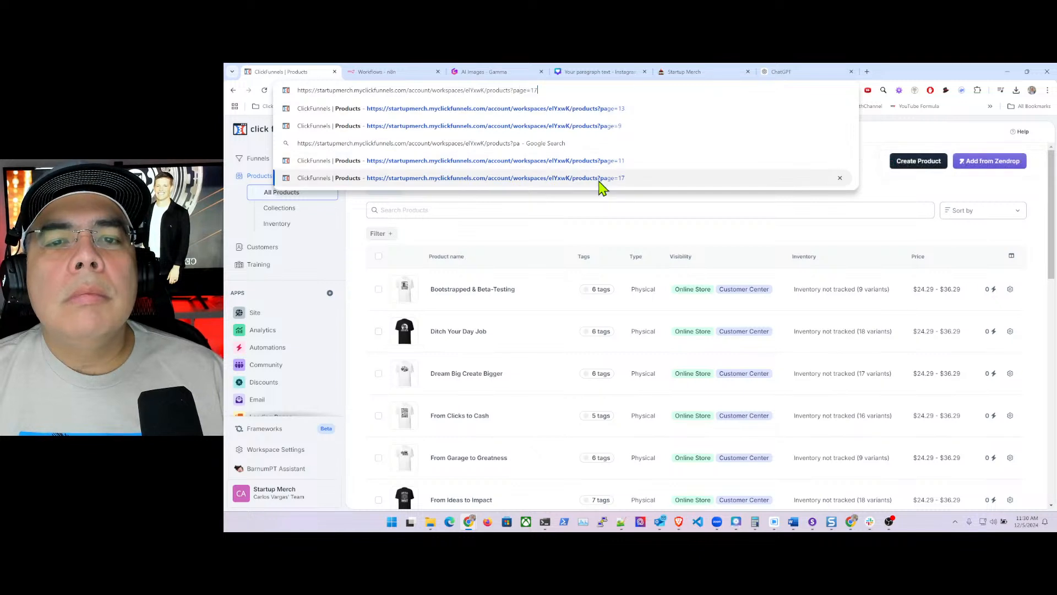
click(601, 182)
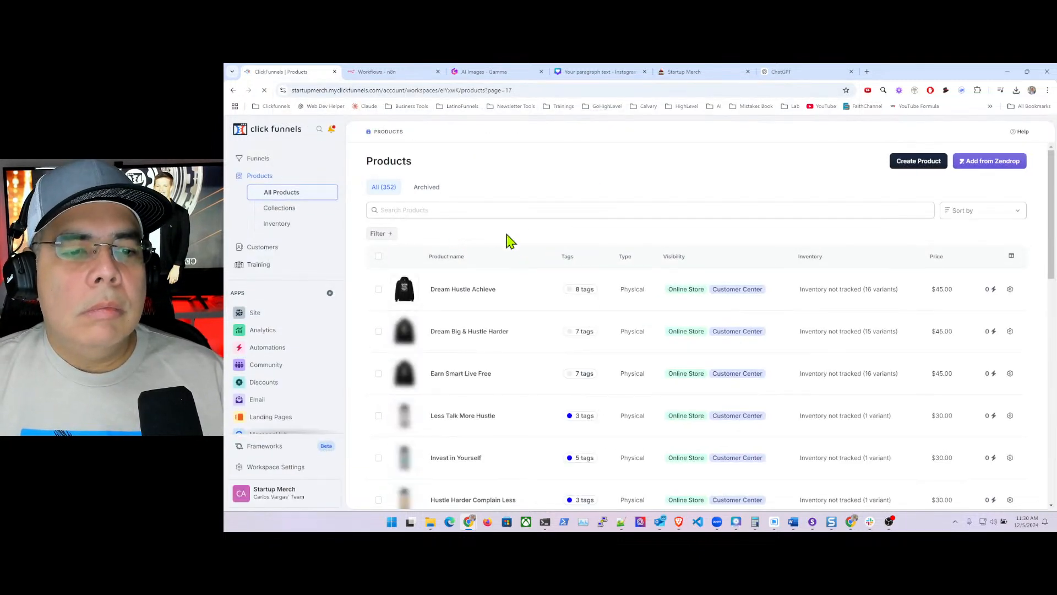
- Select the bottle products, from Hustle Harder Complain Less through Scared Money Don't Make Money
scroll(510, 240, down, 2)
scroll(510, 244, down, 2)
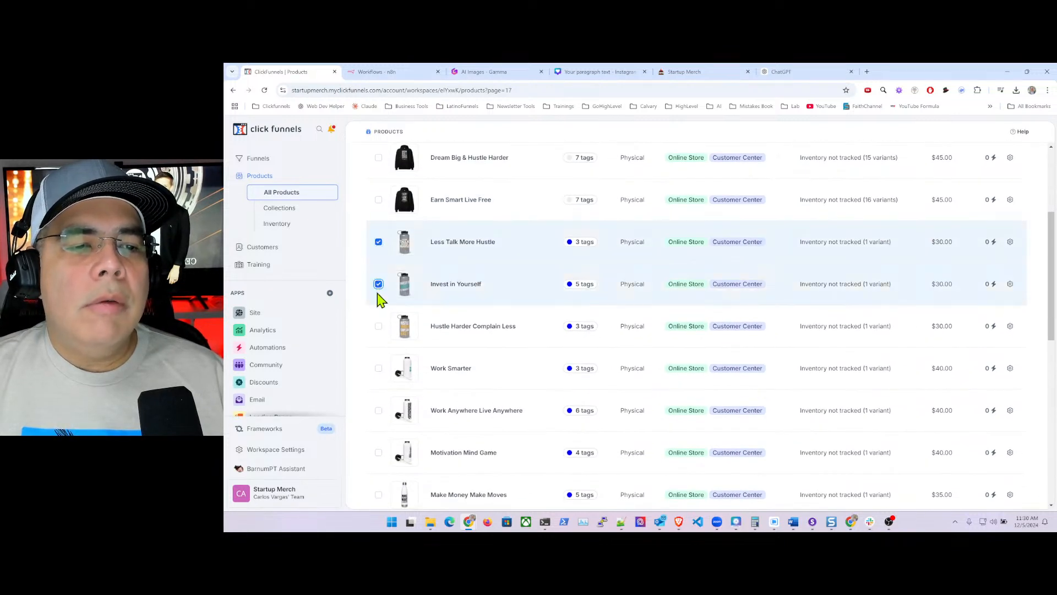
click(378, 326)
click(379, 369)
scroll(377, 374, down, 2)
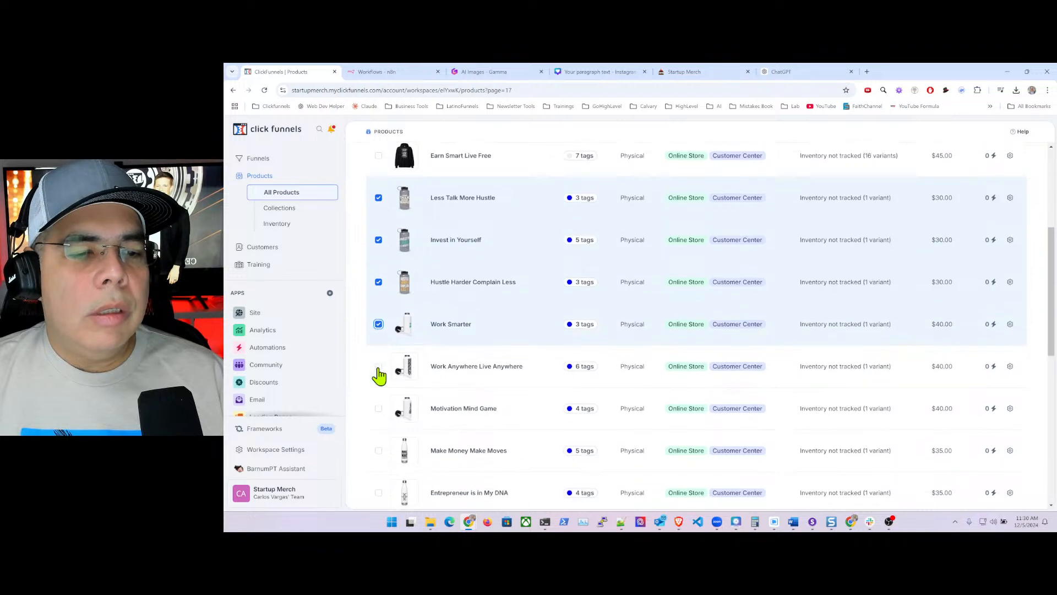
click(379, 296)
click(379, 337)
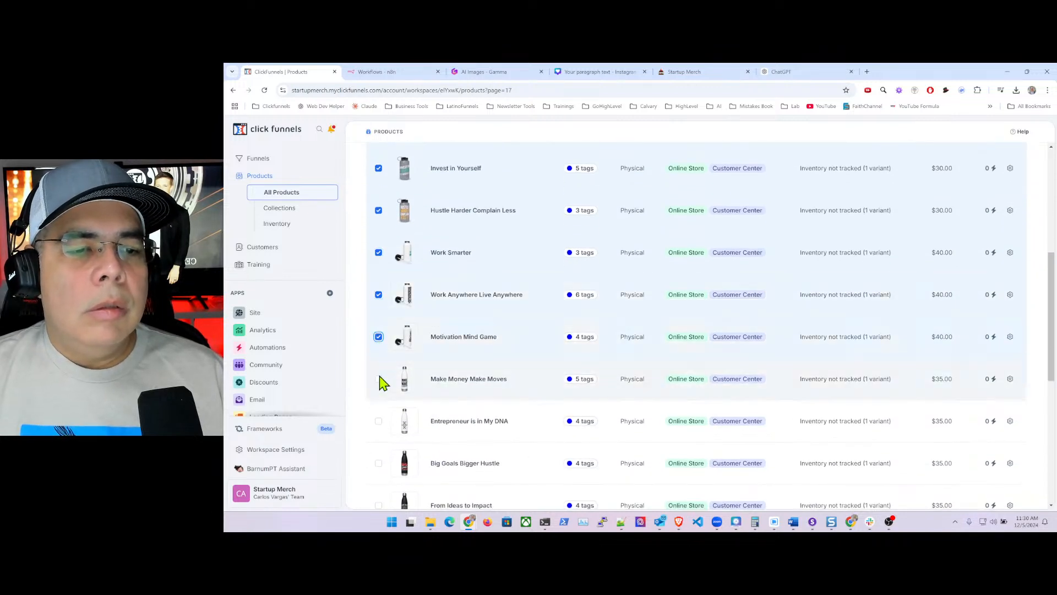
scroll(378, 386, down, 2)
click(379, 306)
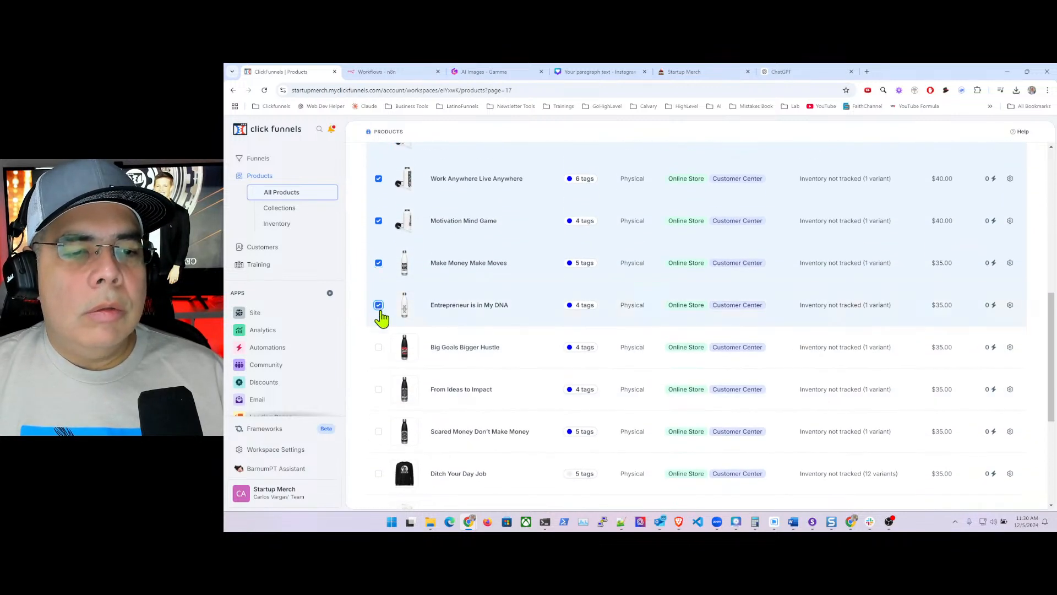
click(378, 350)
click(379, 390)
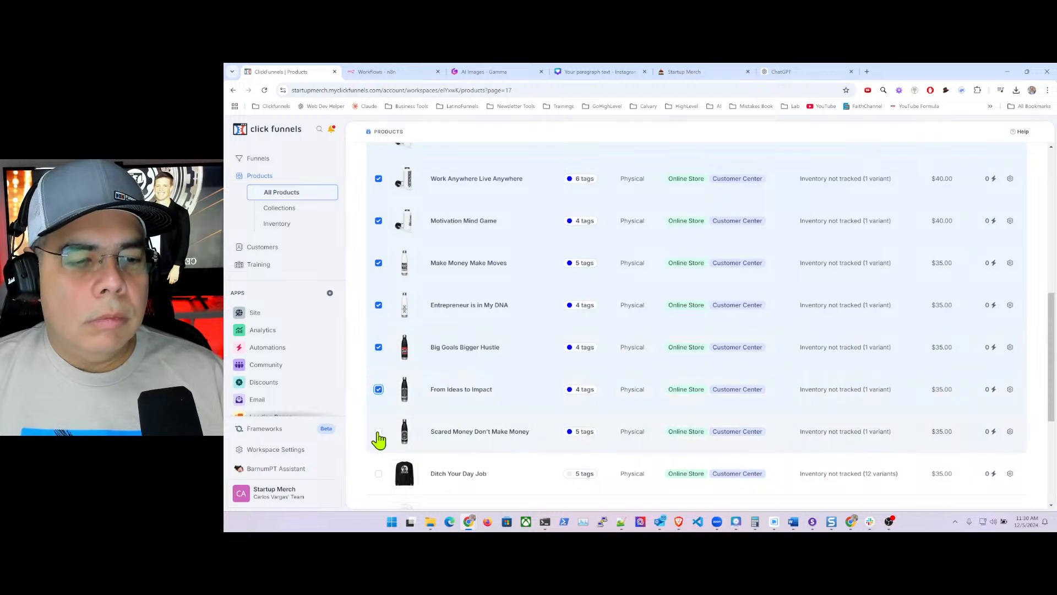
click(378, 431)
scroll(428, 352, up, 3)
scroll(429, 352, up, 5)
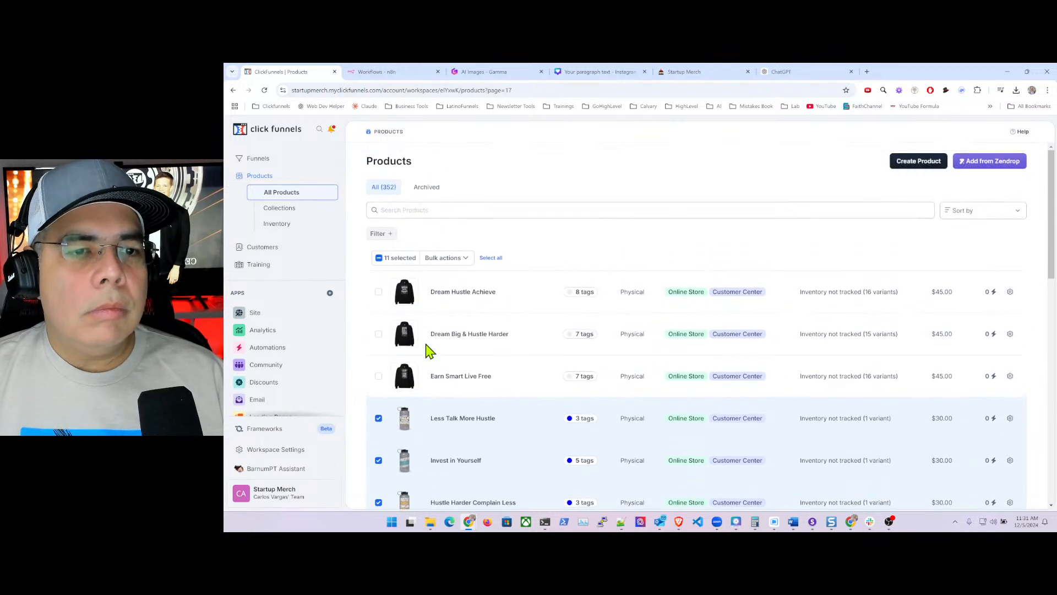
- Apply the drinkware tag to the selected bottles via Bulk actions > Tag Selected and save
click(456, 259)
click(431, 276)
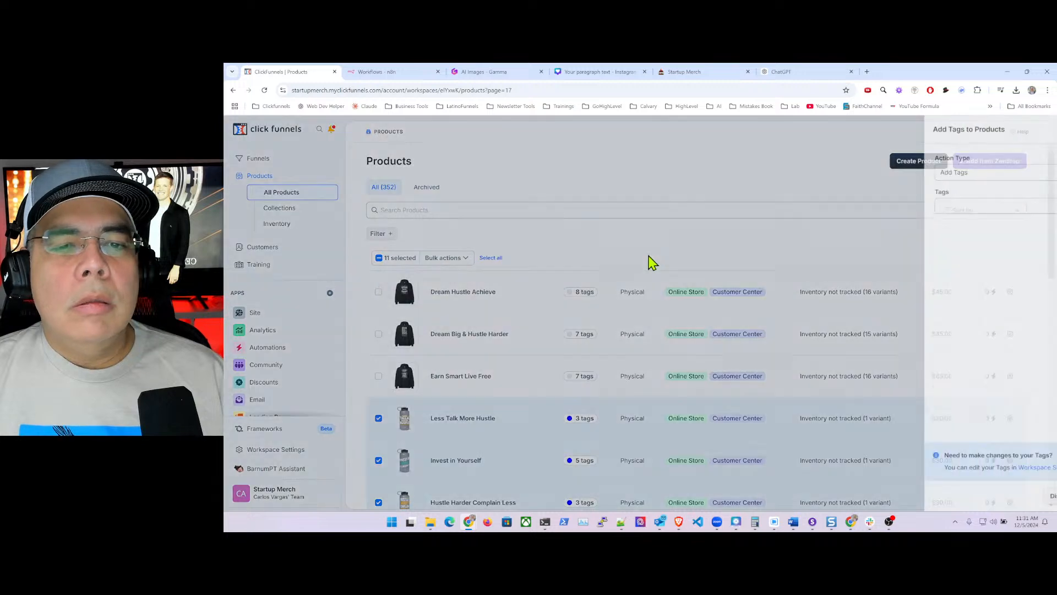
click(921, 206)
text(dr)
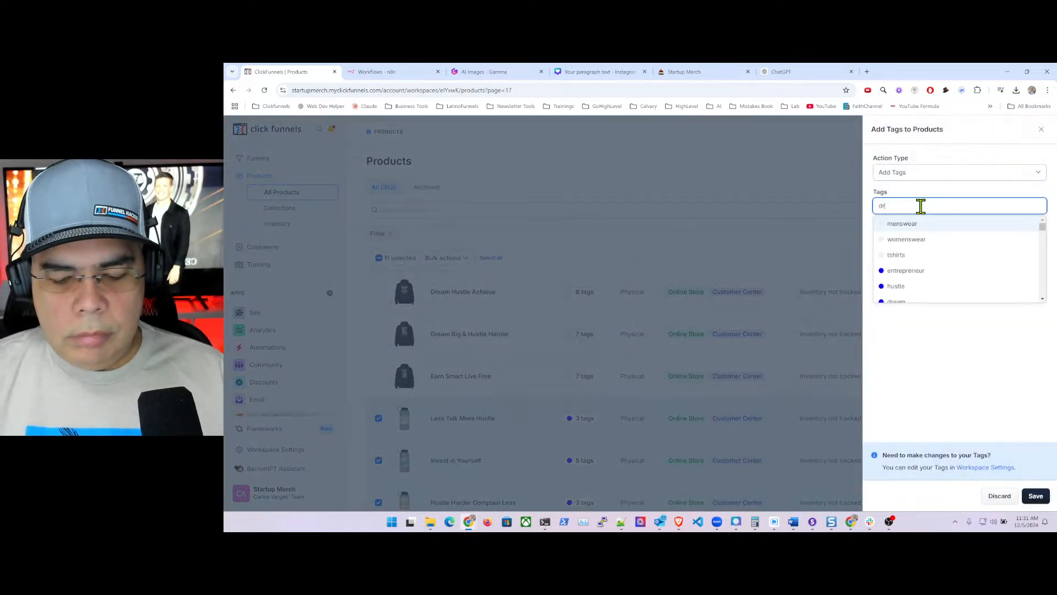
text(ink)
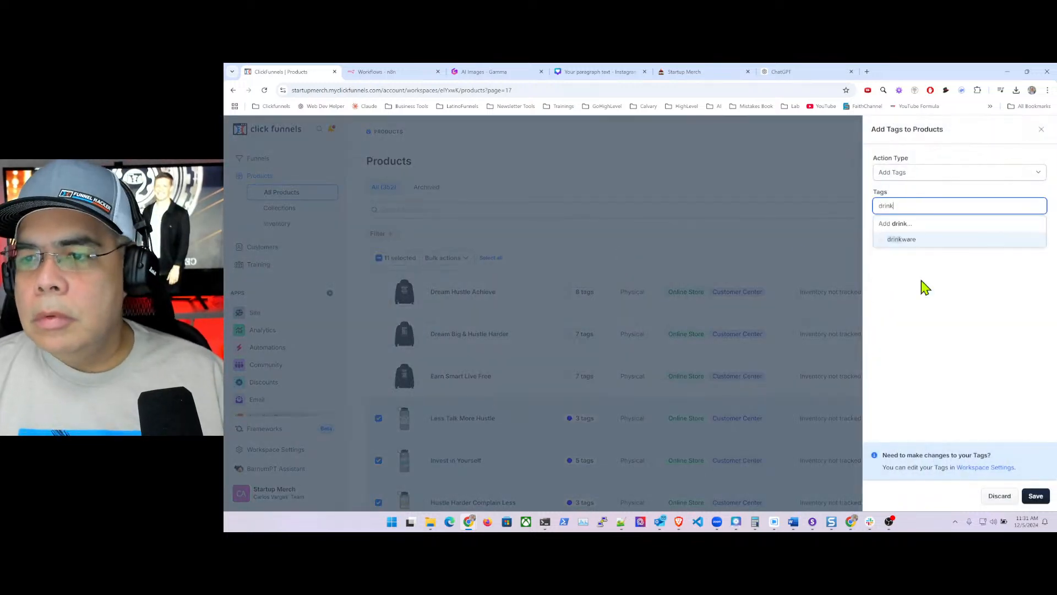
click(914, 241)
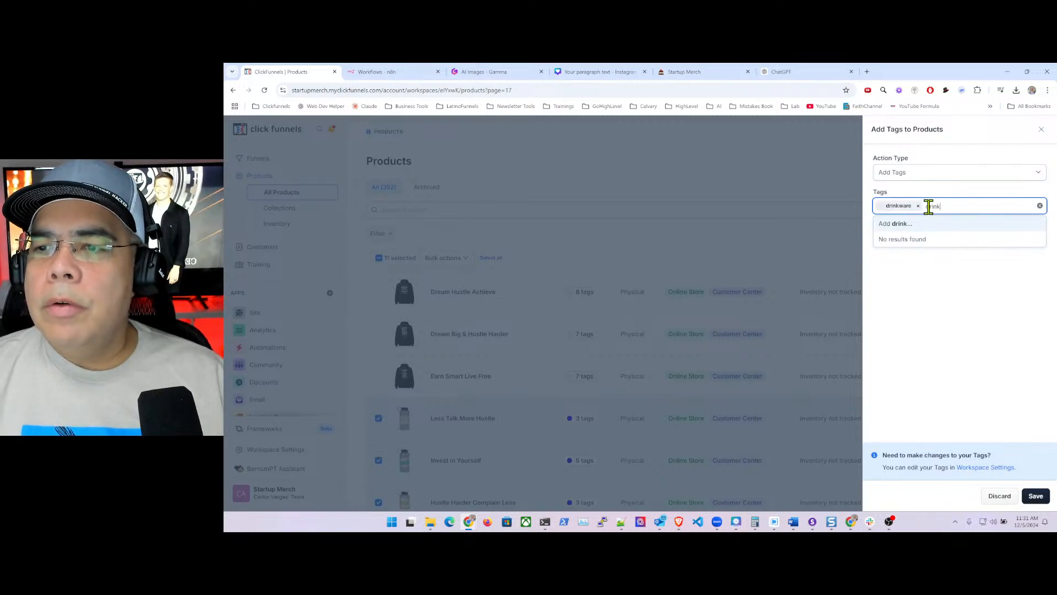
key(BackSpace)
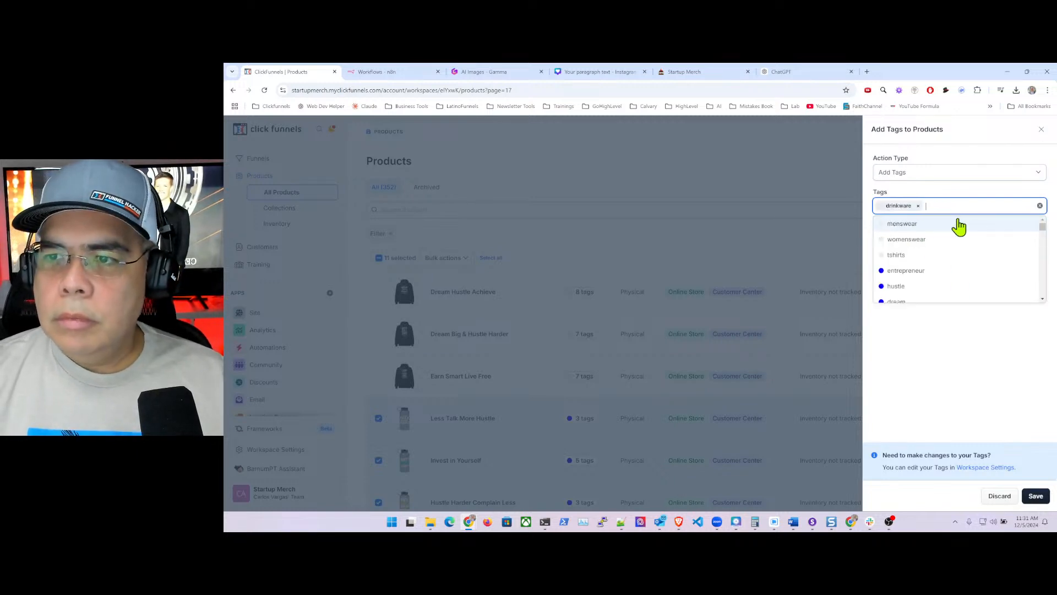
click(936, 366)
click(1036, 497)
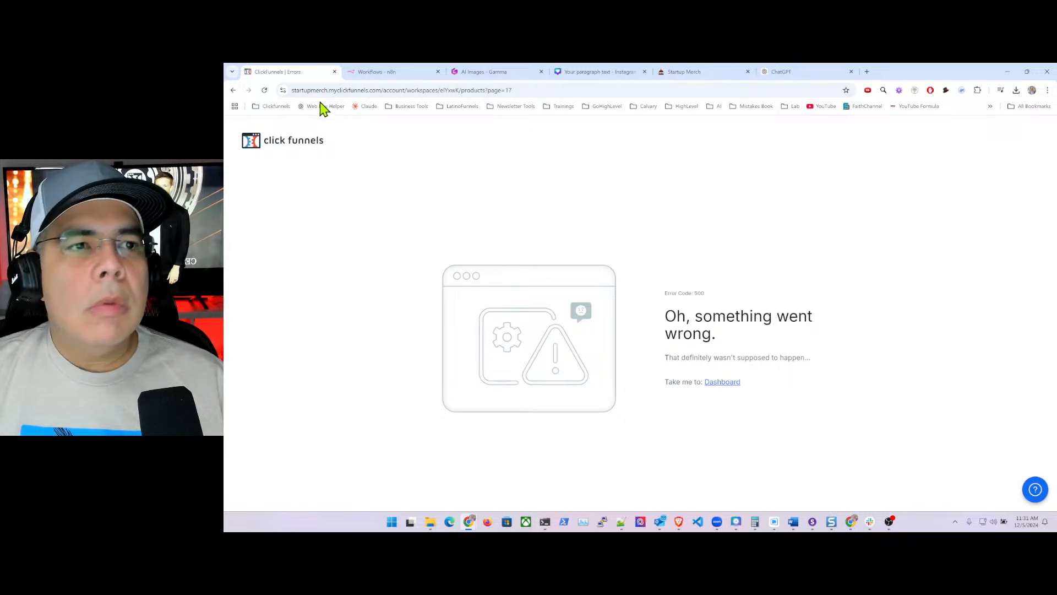
click(365, 88)
- Reload and select Ditch Your Day Job, The Element of Hustle, 1099 and 9 to 5 then 5 to 9
key(Return)
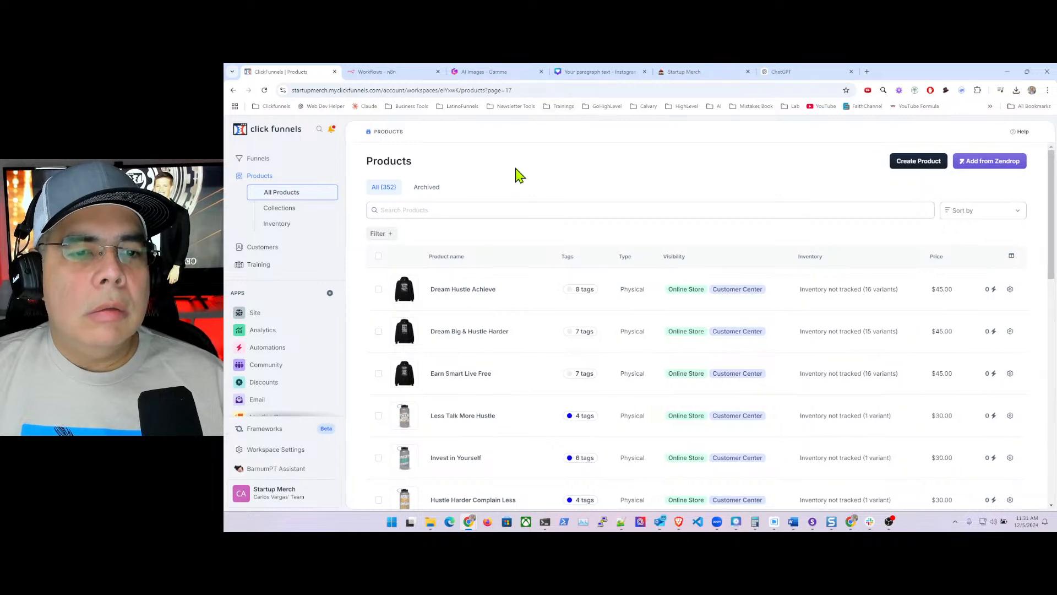
scroll(496, 259, down, 12)
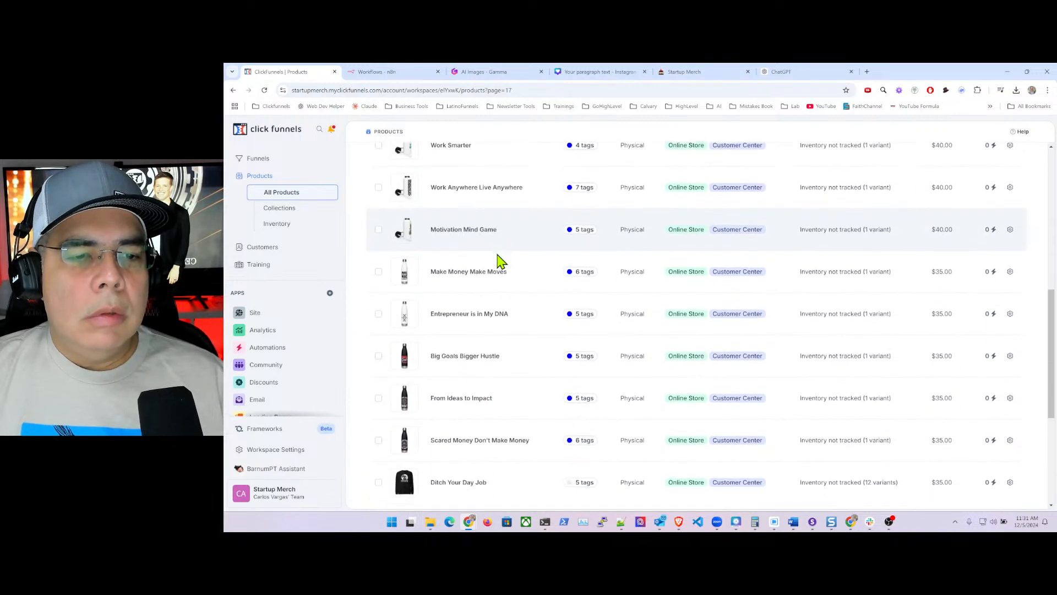
scroll(498, 260, down, 2)
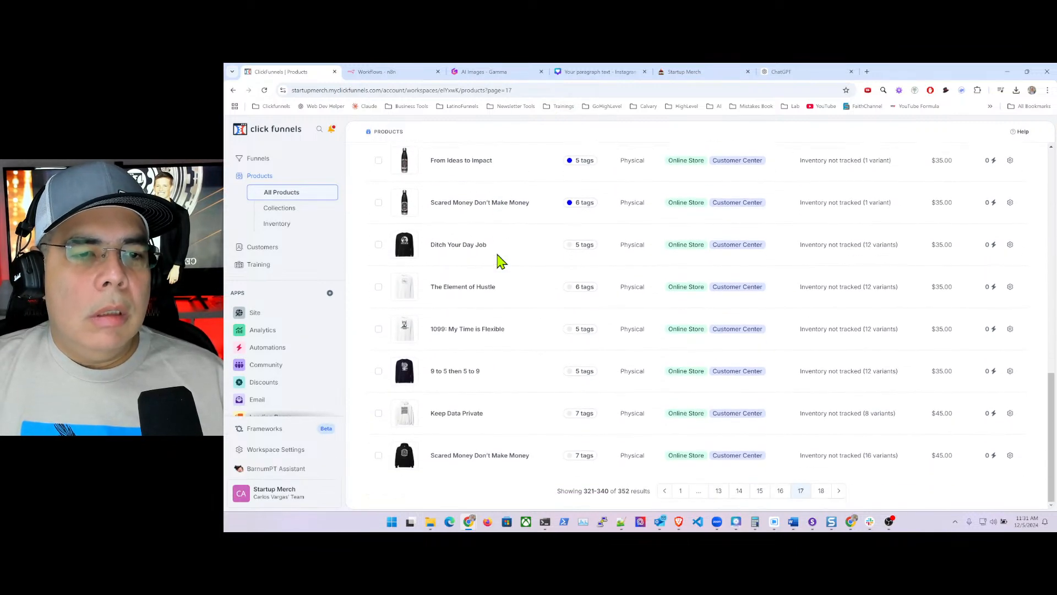
click(379, 244)
click(379, 287)
click(378, 329)
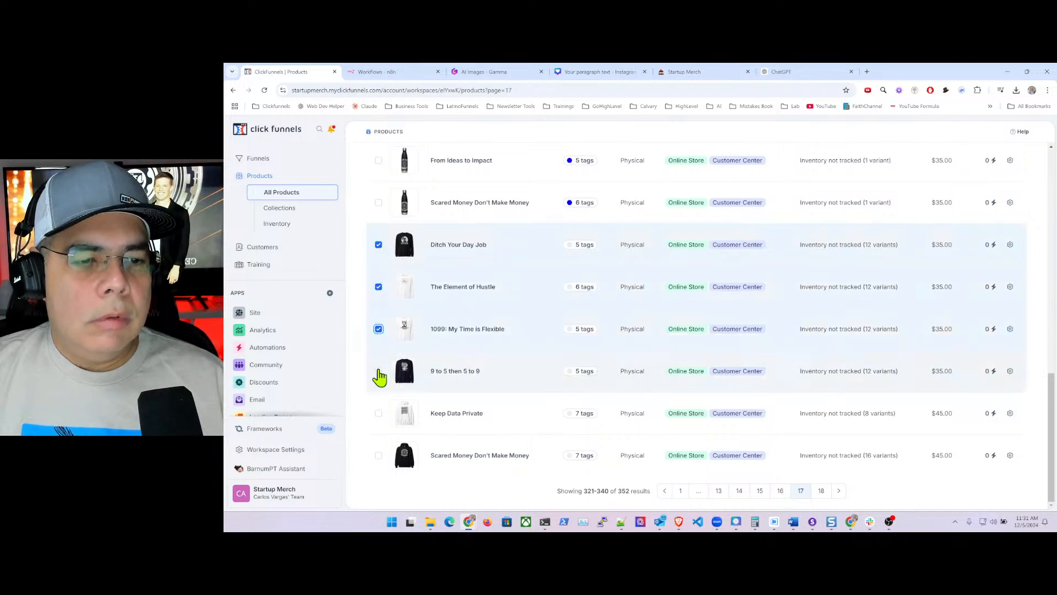
click(378, 370)
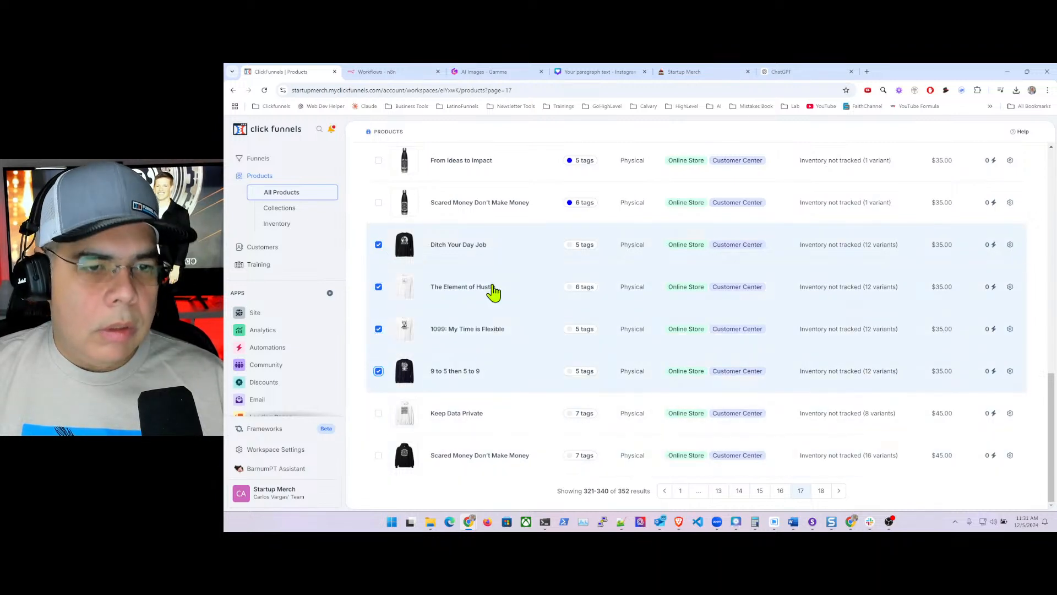
scroll(475, 202, up, 15)
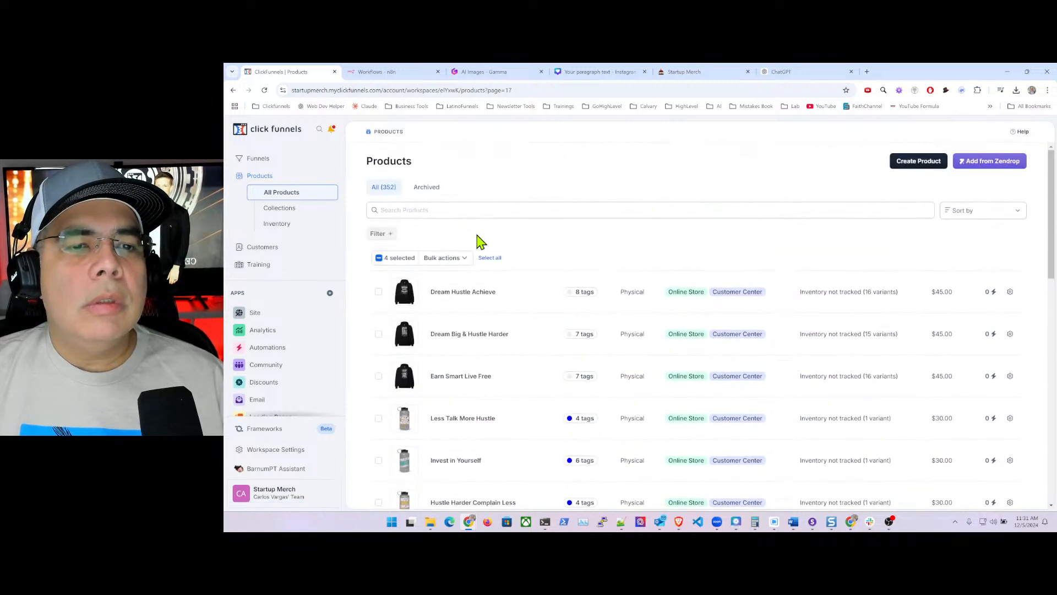
- Apply the existing Long Sleeve tag to the four selected products and save
click(445, 258)
click(435, 278)
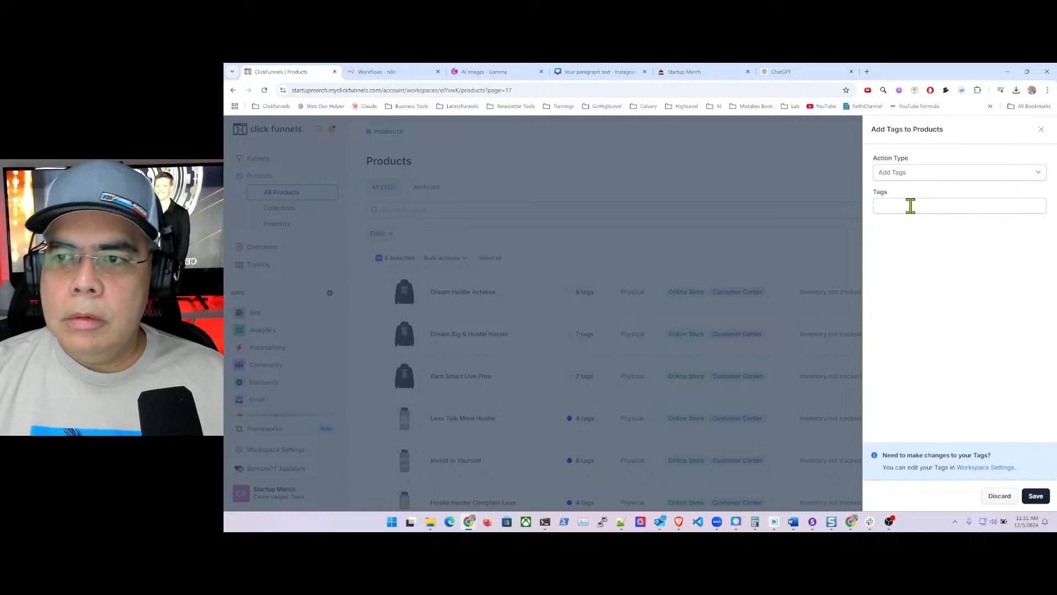
click(911, 206)
text(long)
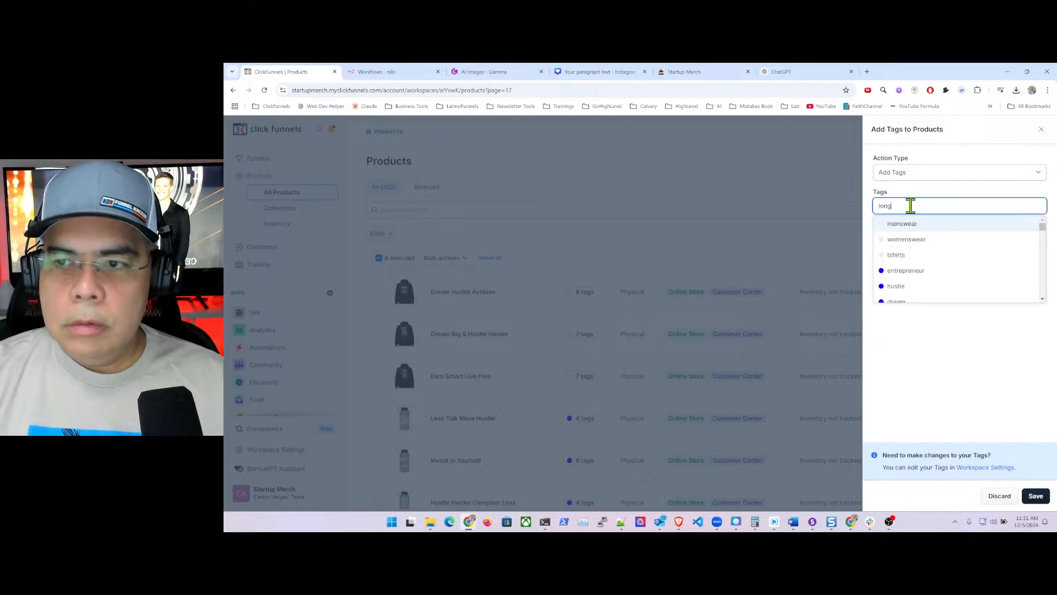
click(919, 272)
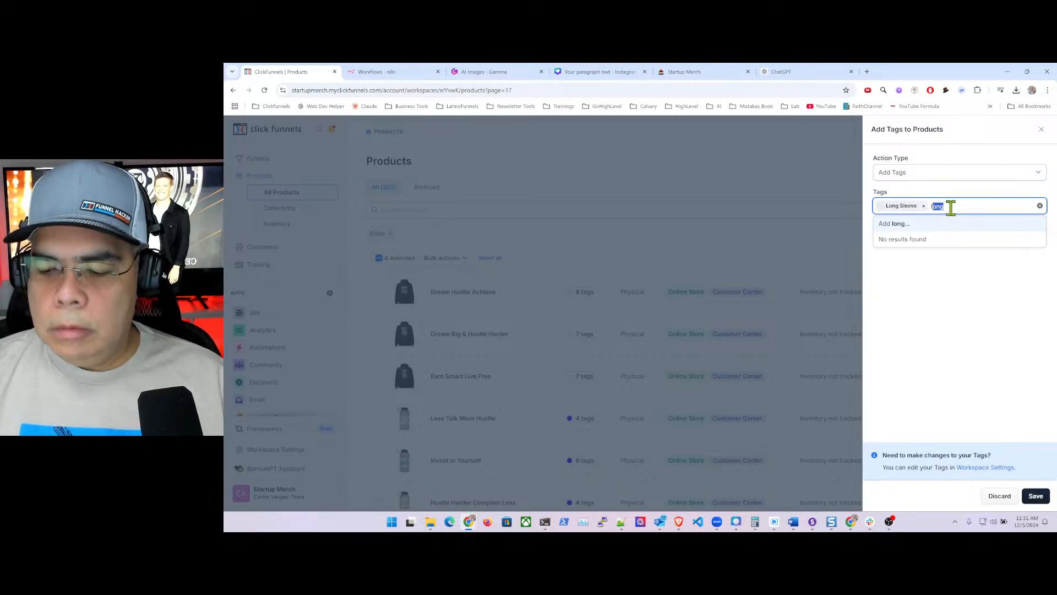
click(944, 380)
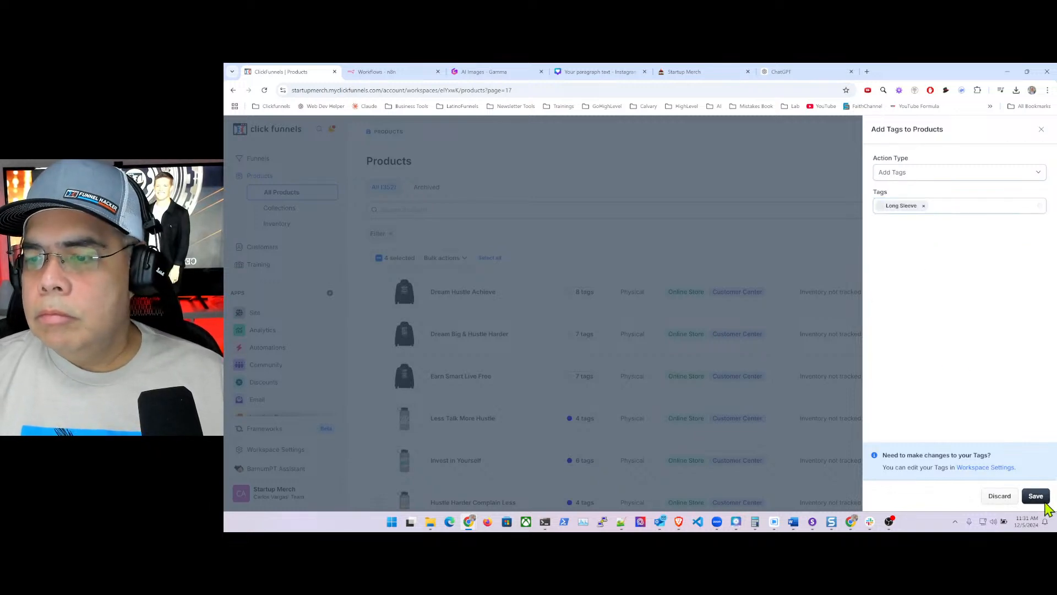
click(1039, 498)
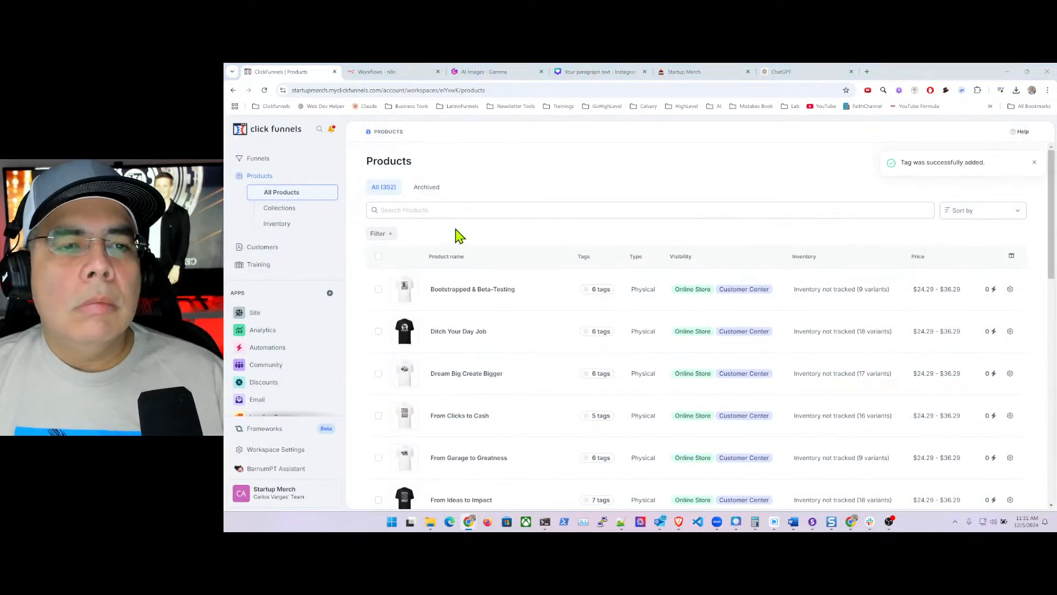
click(536, 90)
click(554, 90)
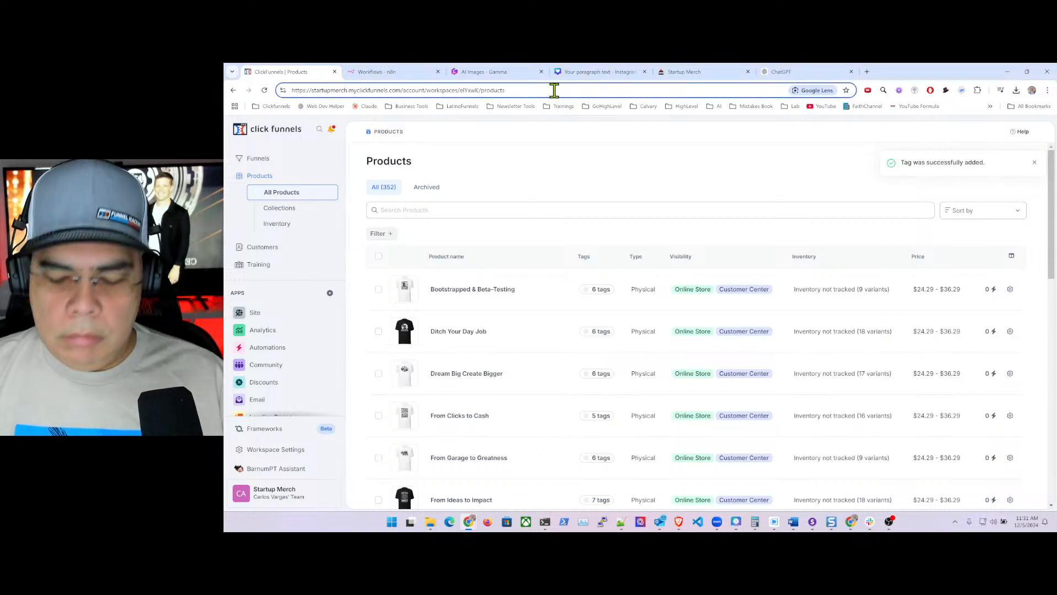
- Load page 17 and select Keep Data Private and the last Scared Money Don't Make Money
text(?page=17)
key(Return)
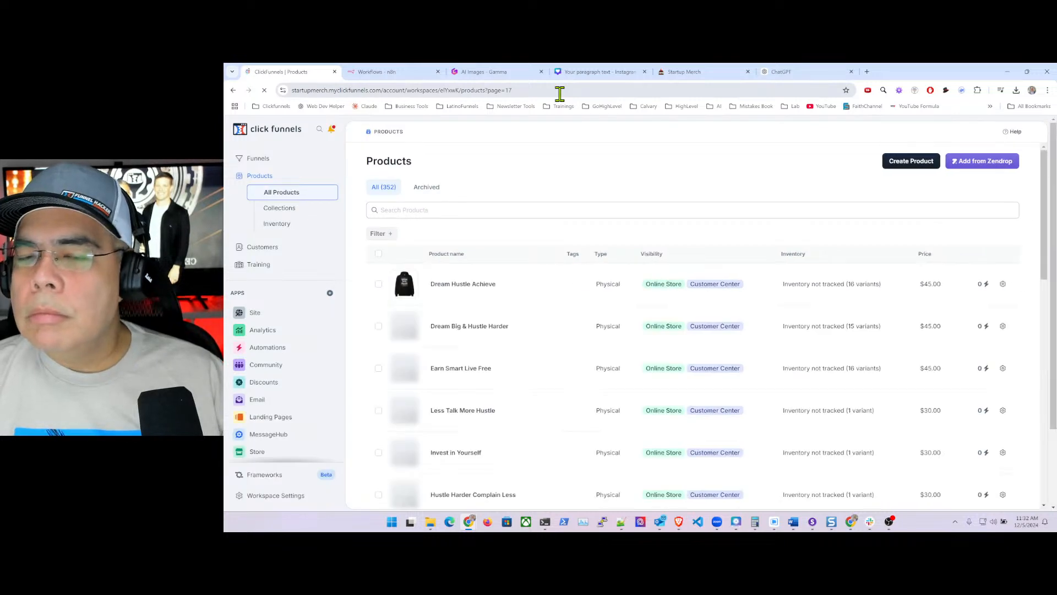
scroll(655, 237, down, 10)
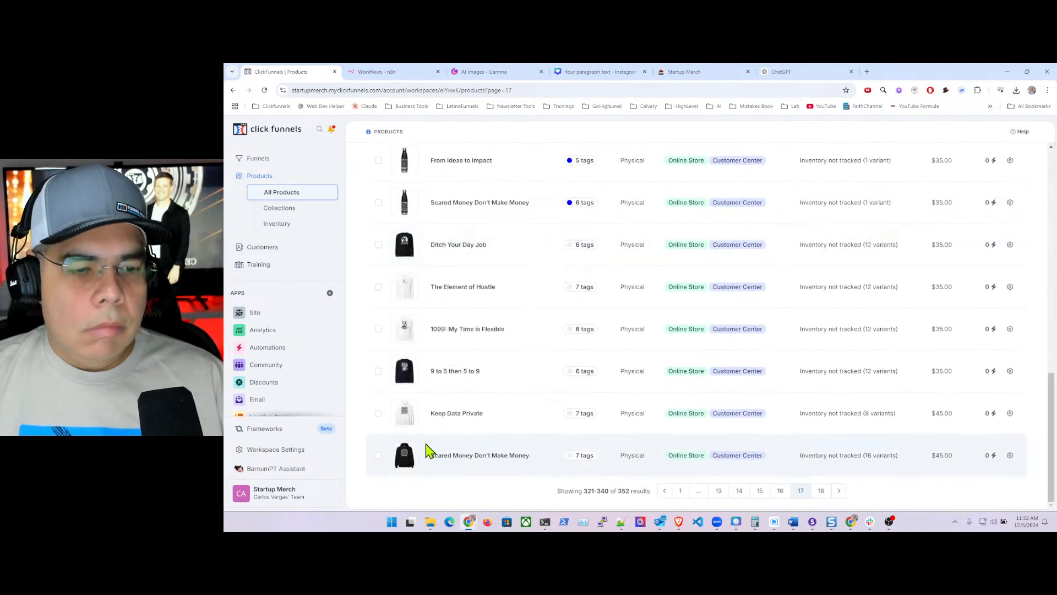
click(379, 414)
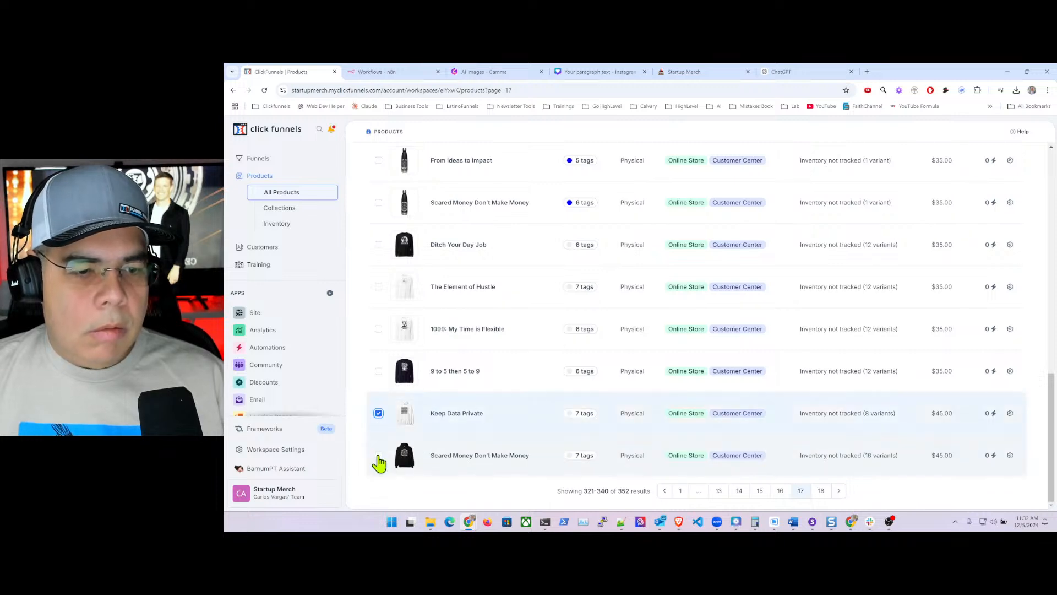
click(379, 456)
scroll(545, 259, up, 3)
scroll(539, 261, up, 10)
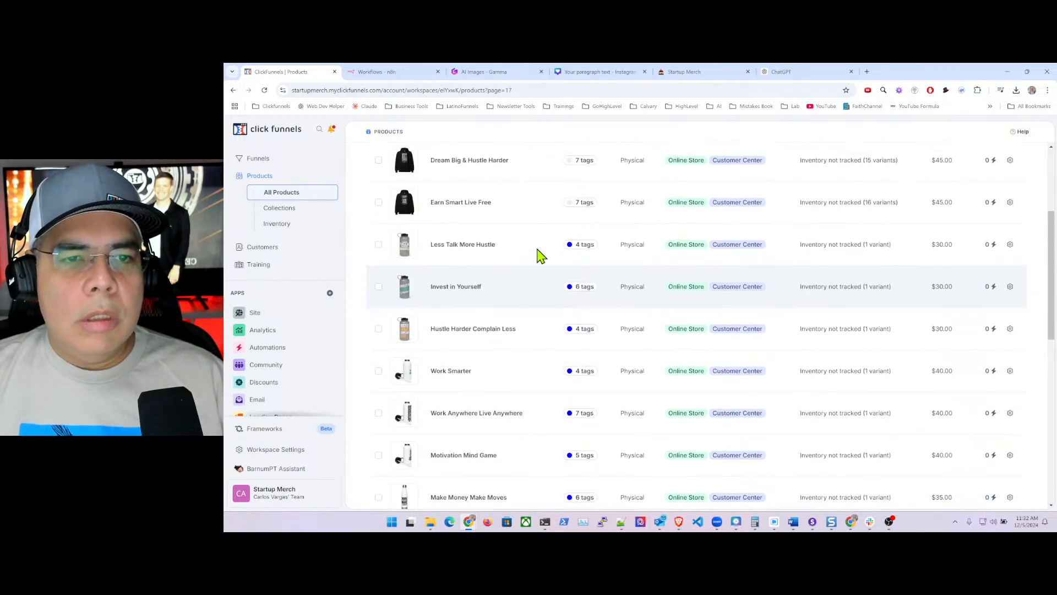
- Tag both selected products with 'hoodies' and 'Hoodies' and save
click(463, 259)
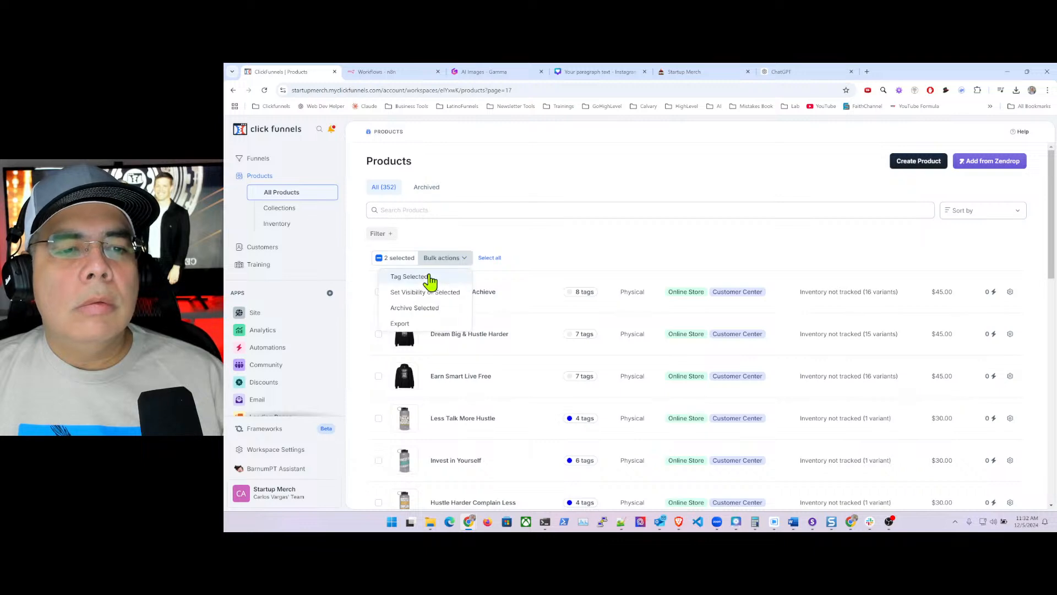
click(427, 277)
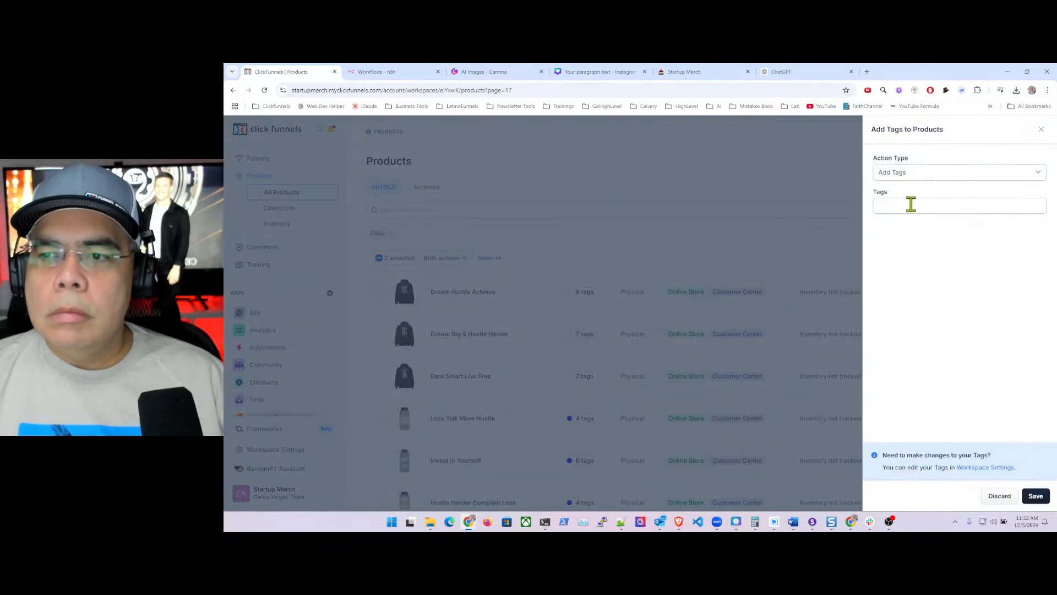
click(912, 204)
text(hoo)
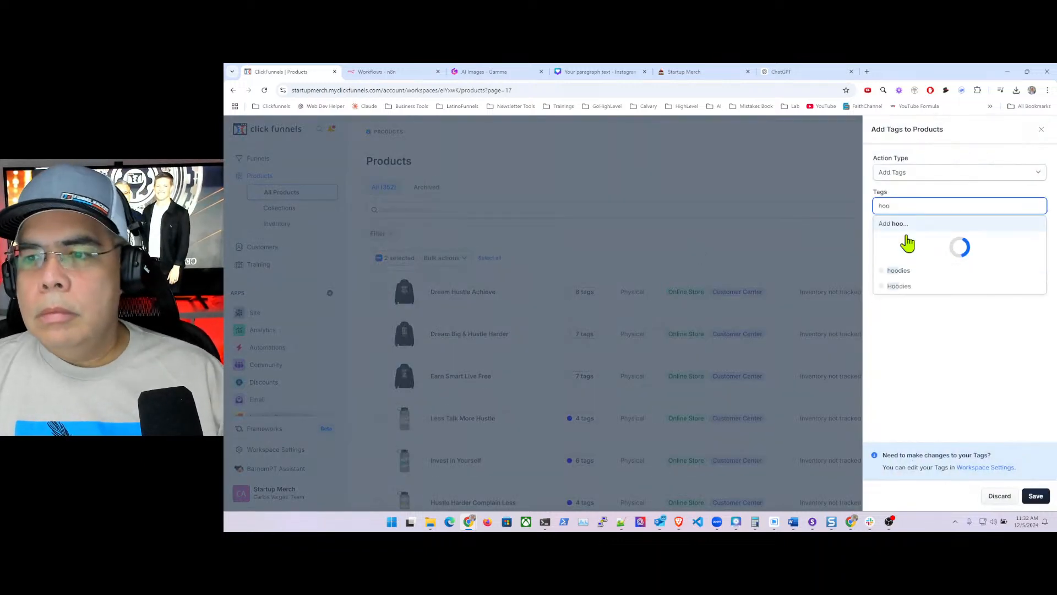
click(908, 271)
click(917, 238)
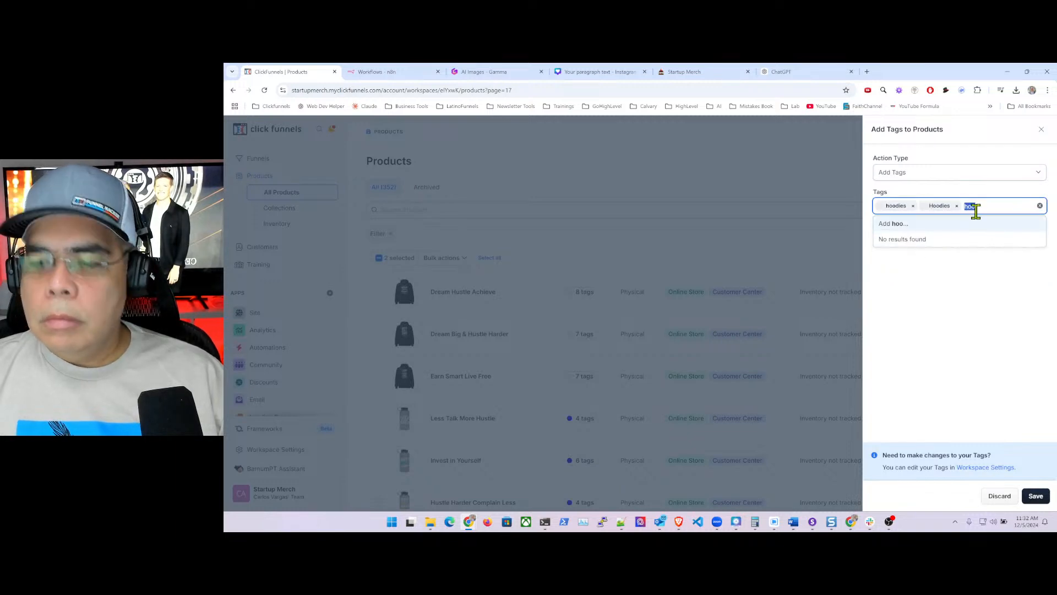
key(BackSpace)
click(953, 371)
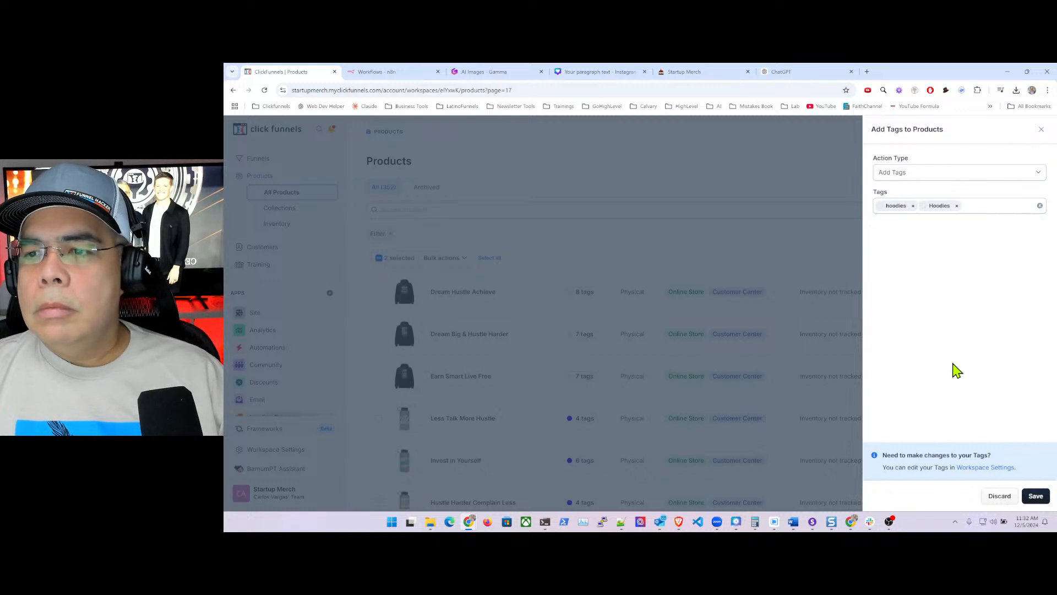
click(1035, 495)
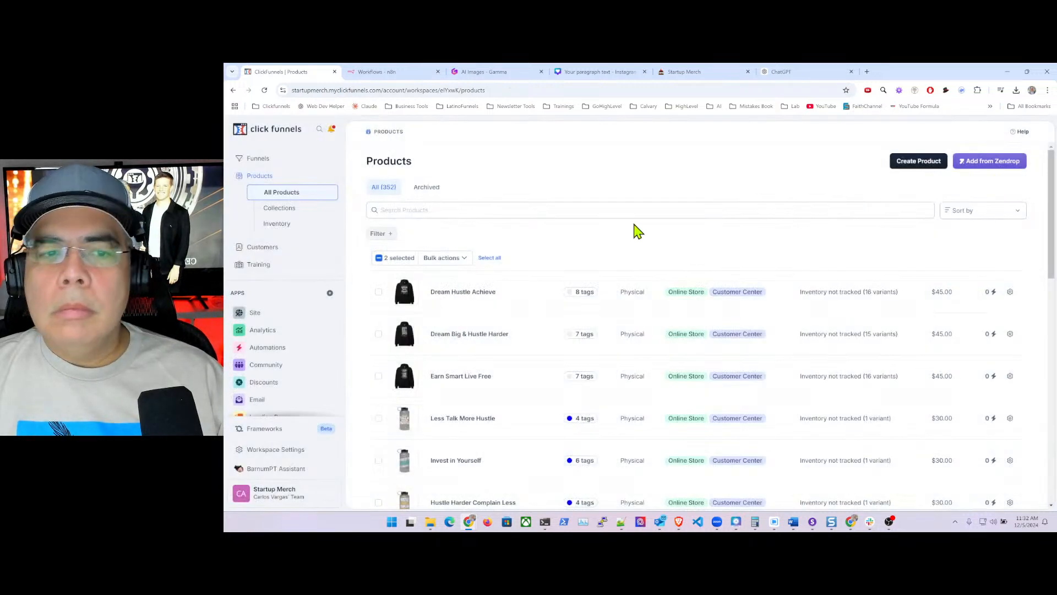
- Go to products page 18 and select Selling Dreams and From Garage to Greatness
click(537, 90)
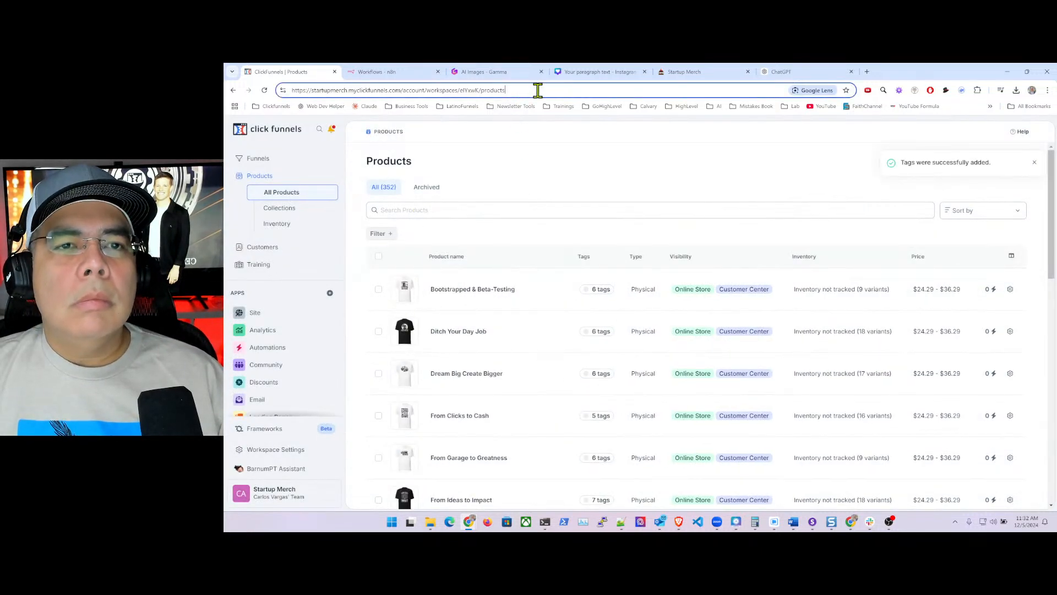
text(?)
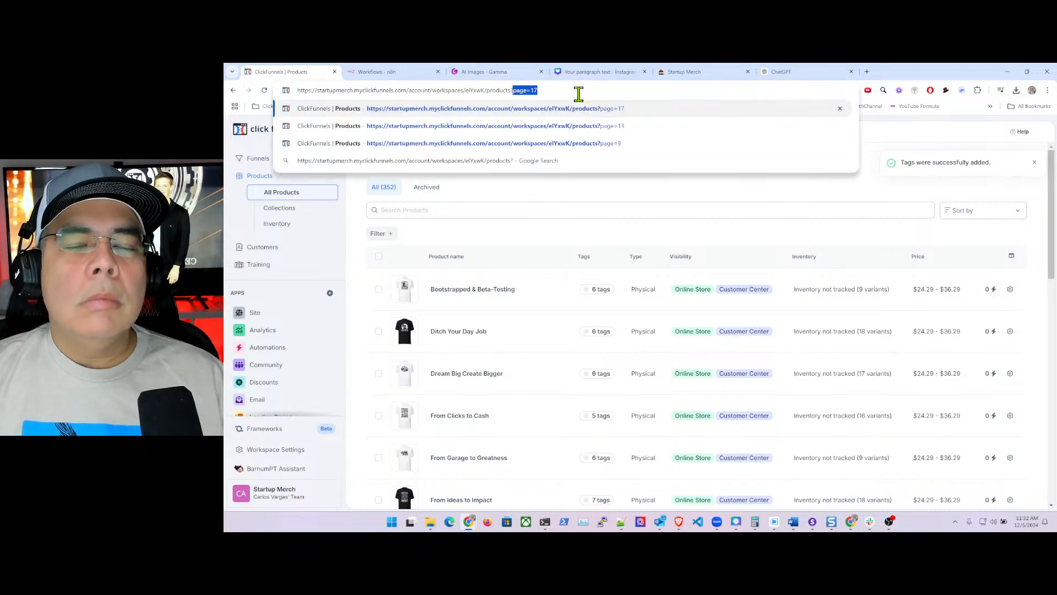
key(Right)
key(BackSpace)
text(8)
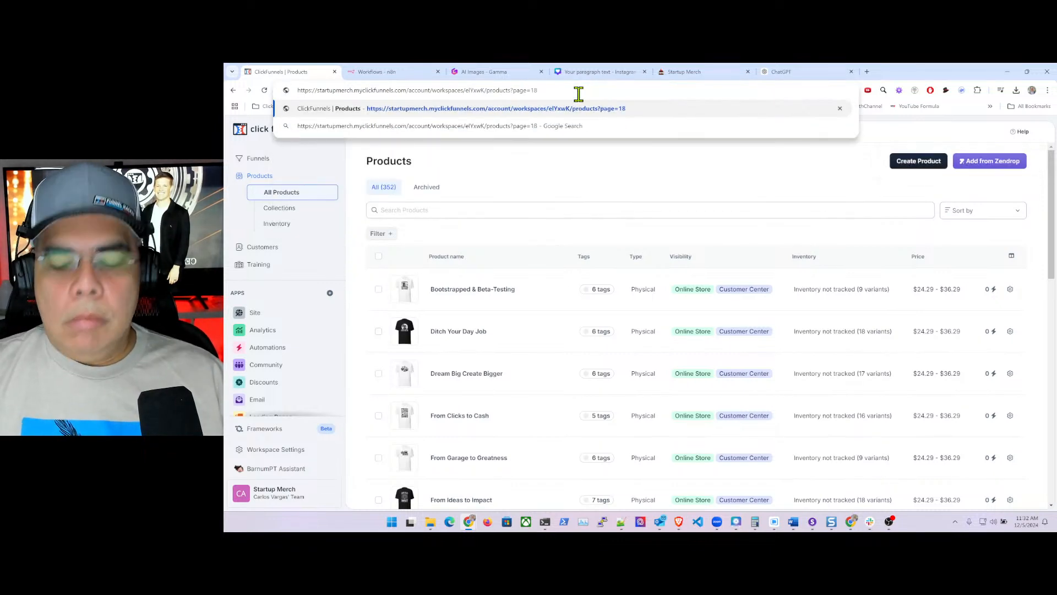
key(Return)
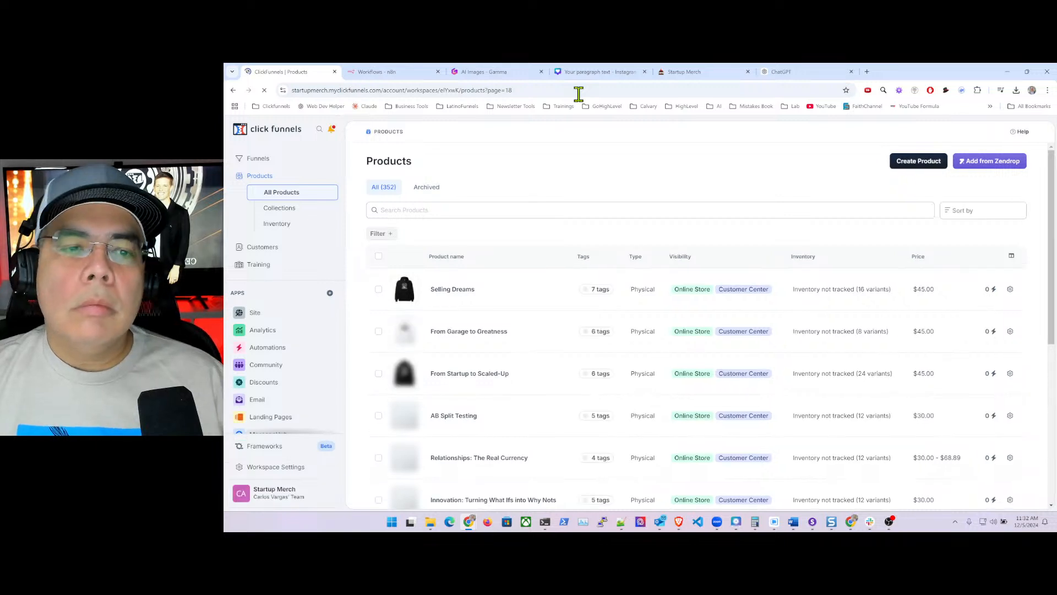
scroll(468, 308, down, 5)
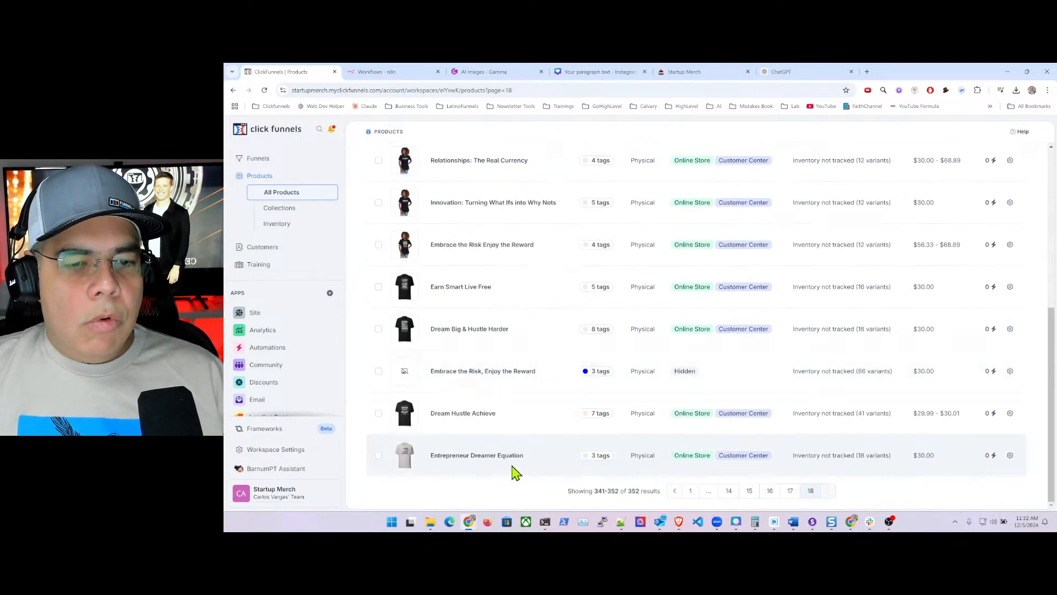
scroll(517, 385, up, 5)
scroll(517, 361, up, 1)
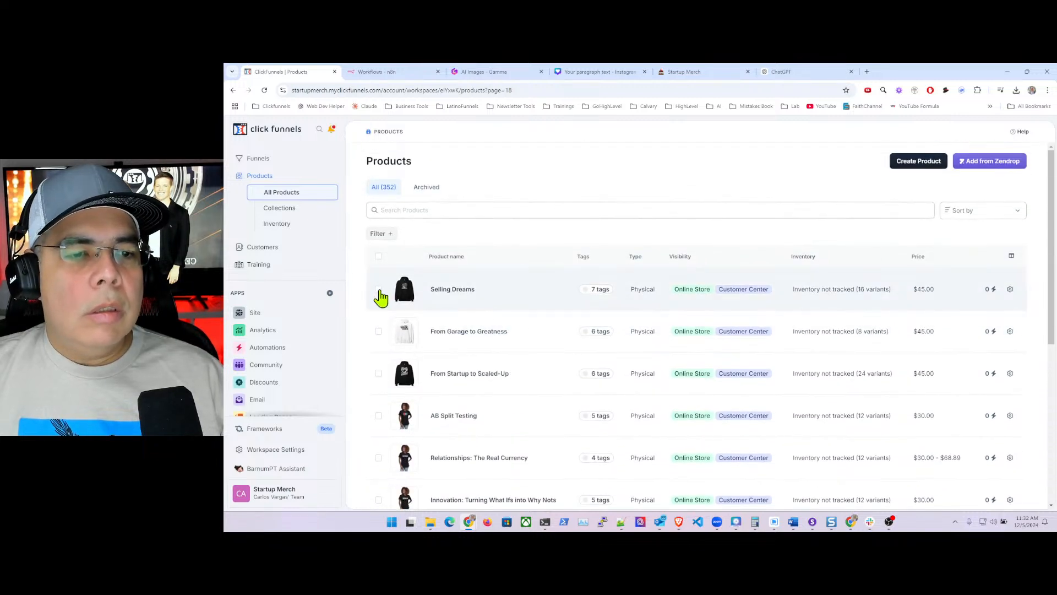
click(379, 291)
click(378, 332)
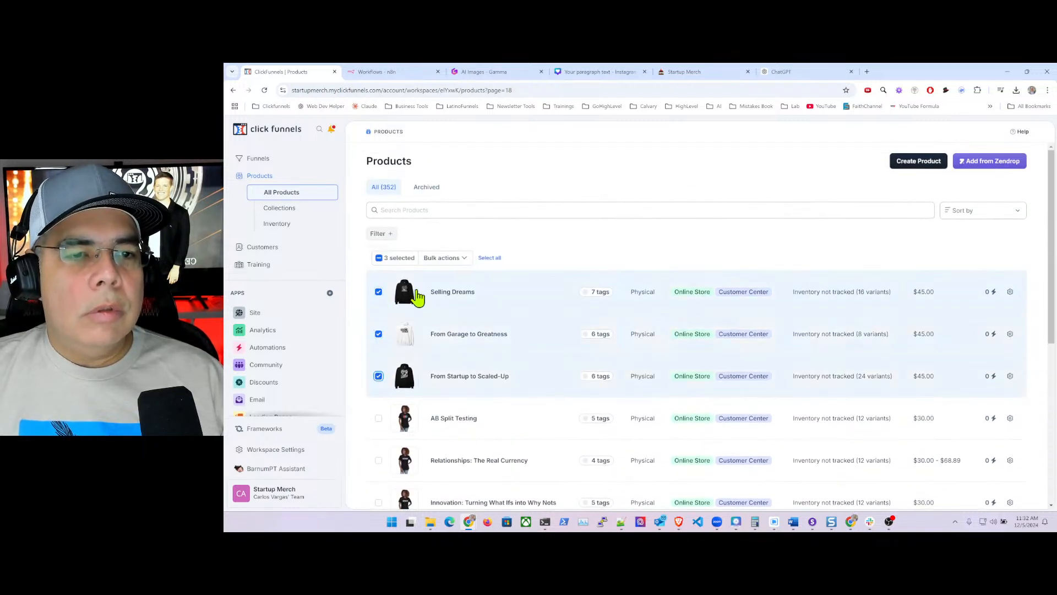
- Add the 'hoodies' and 'Hoodies' tags to the three selected products and save
click(456, 258)
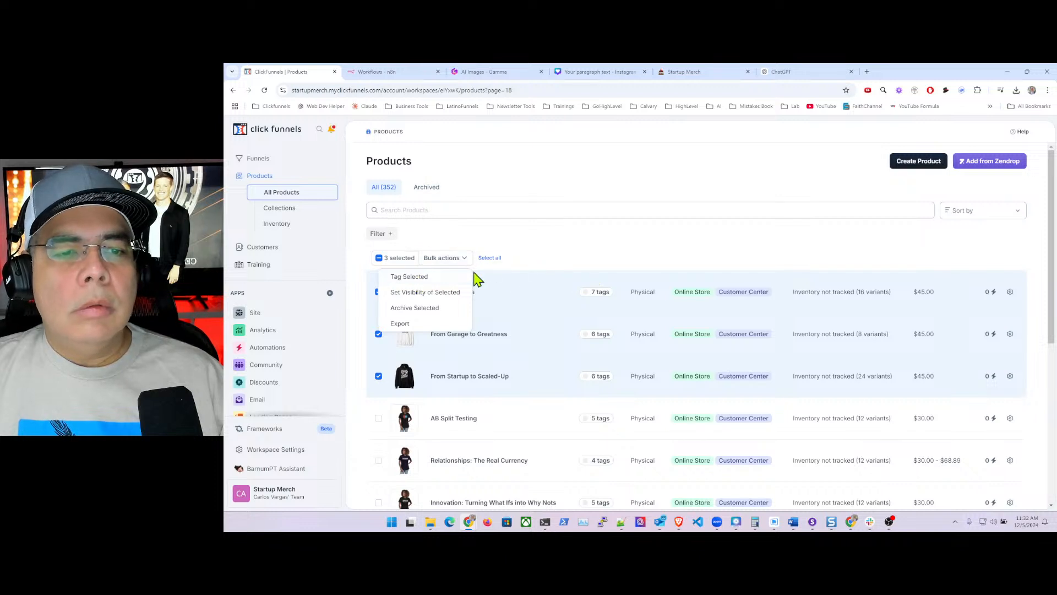
click(434, 277)
click(898, 204)
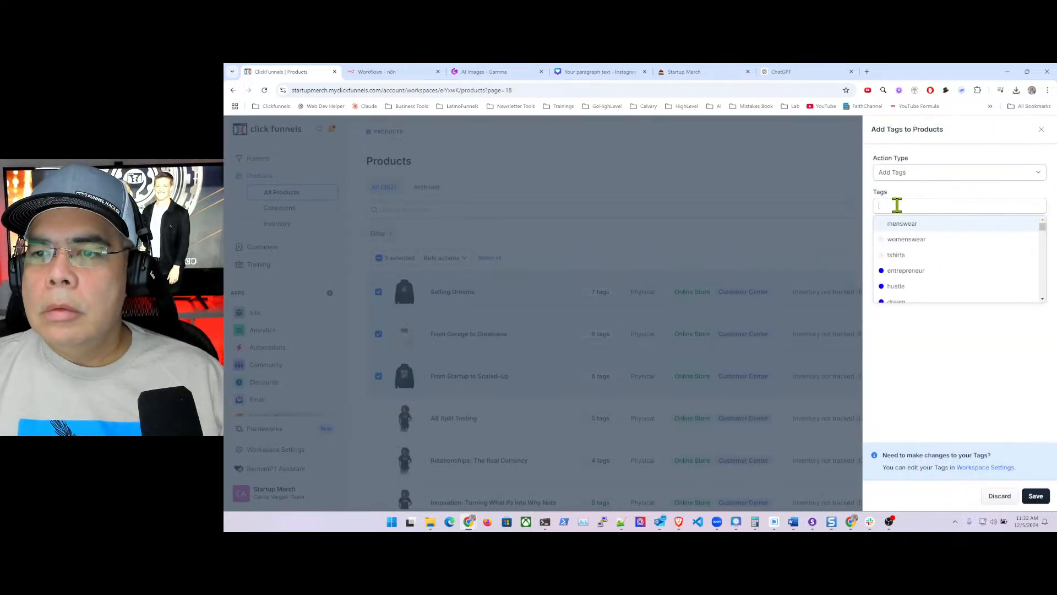
text(hoo)
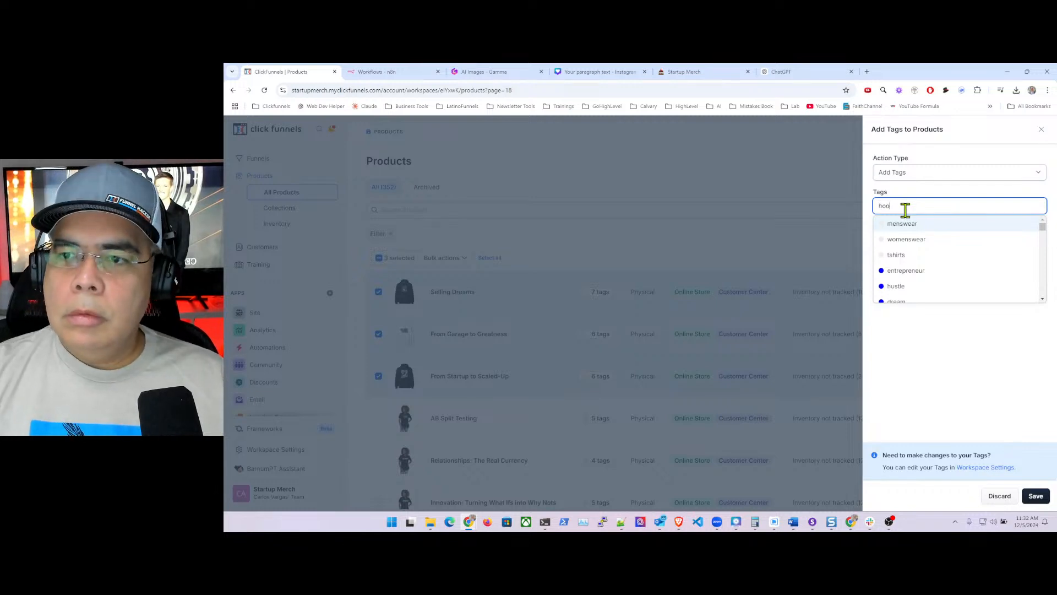
click(917, 273)
click(916, 272)
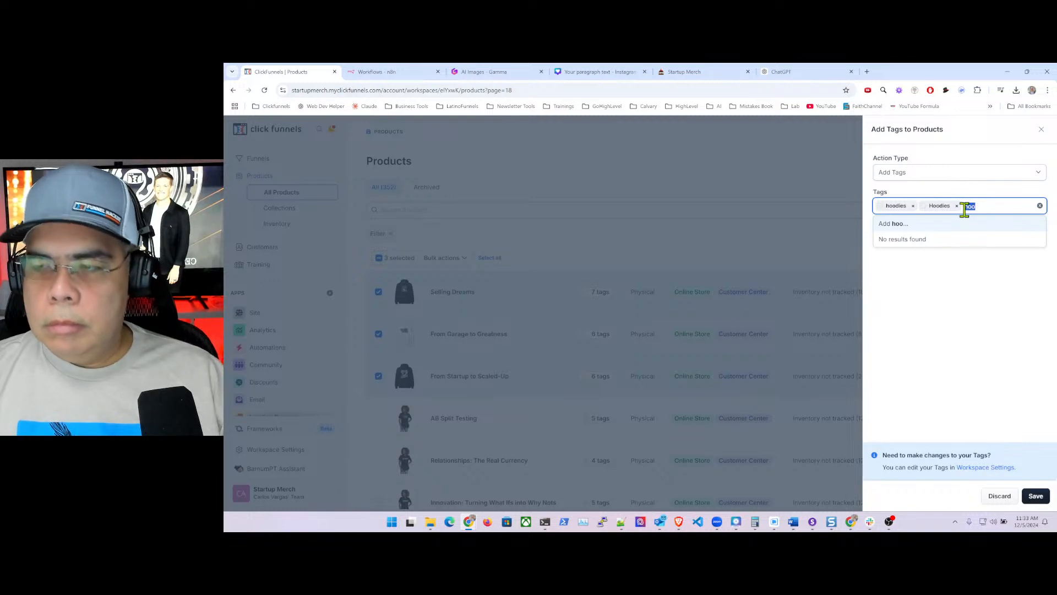
key(BackSpace)
click(984, 355)
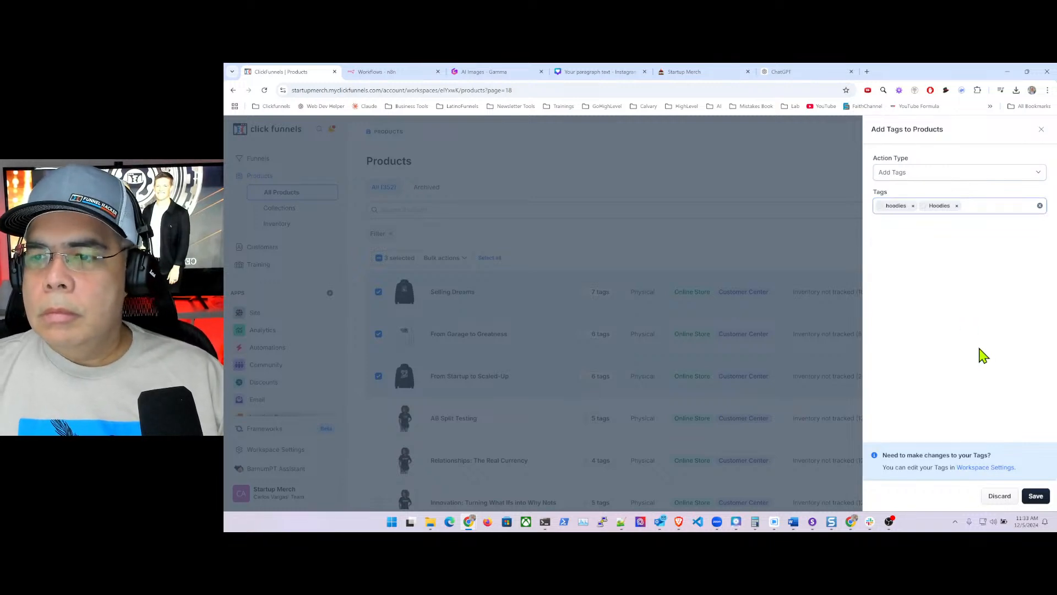
click(1035, 495)
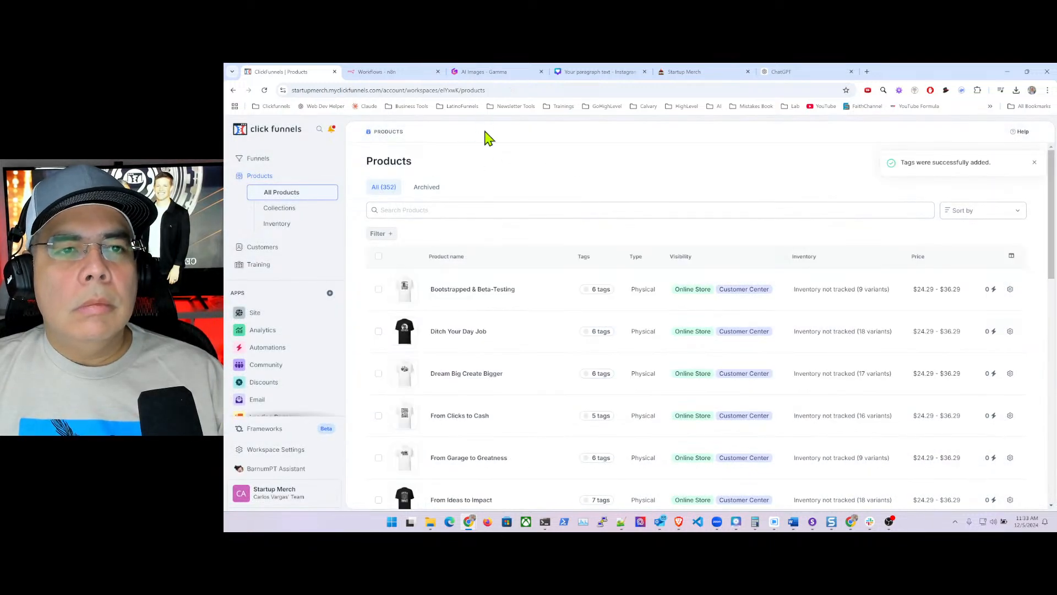
- Load products page 18 via ?page=18 and select Relationships: The Real Currency
click(516, 90)
click(533, 90)
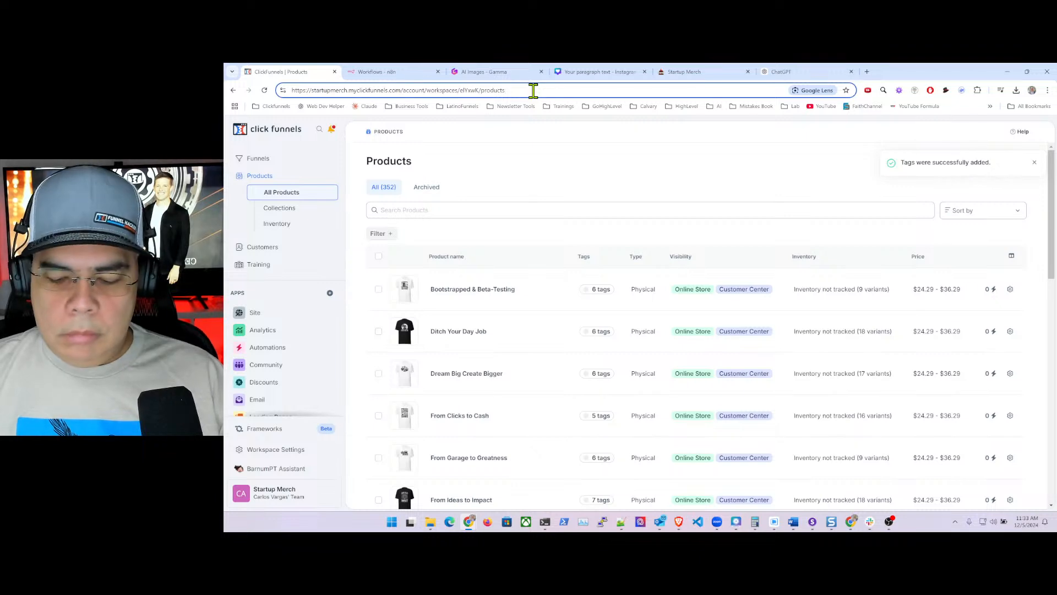
text(?page=1)
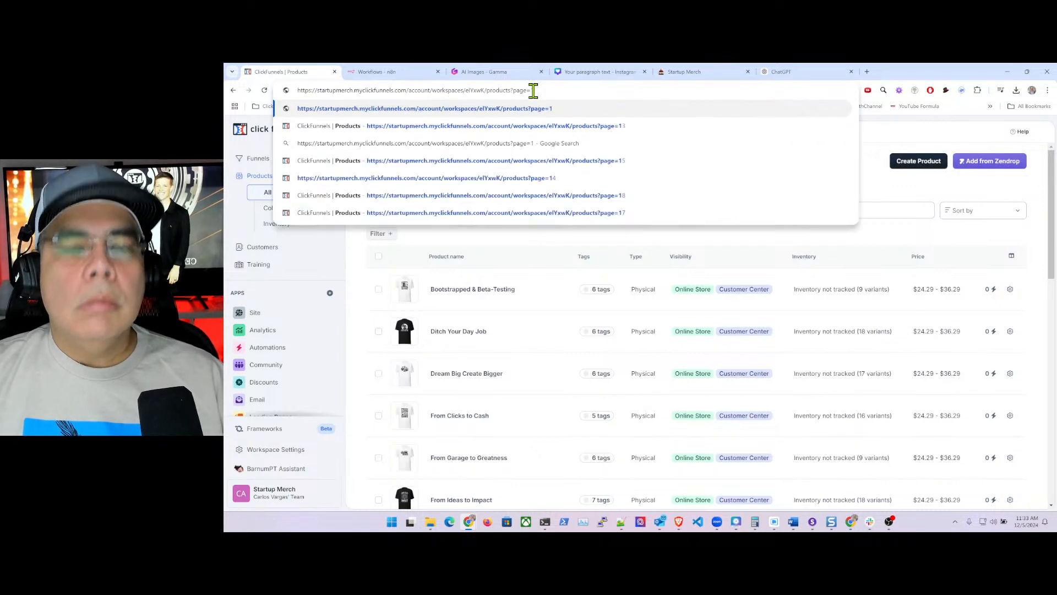
text(8)
key(Return)
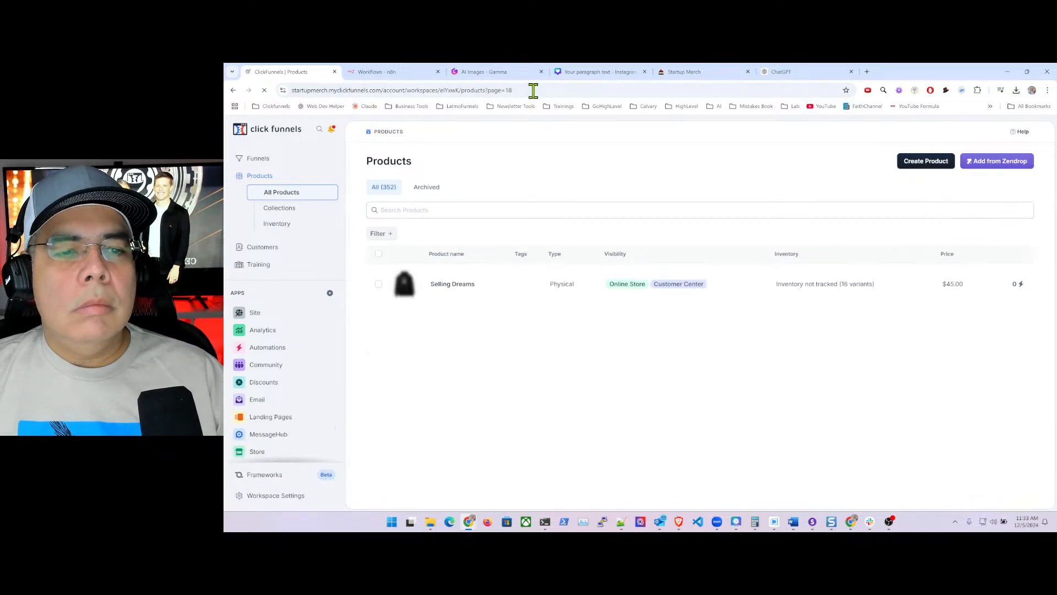
scroll(500, 331, down, 3)
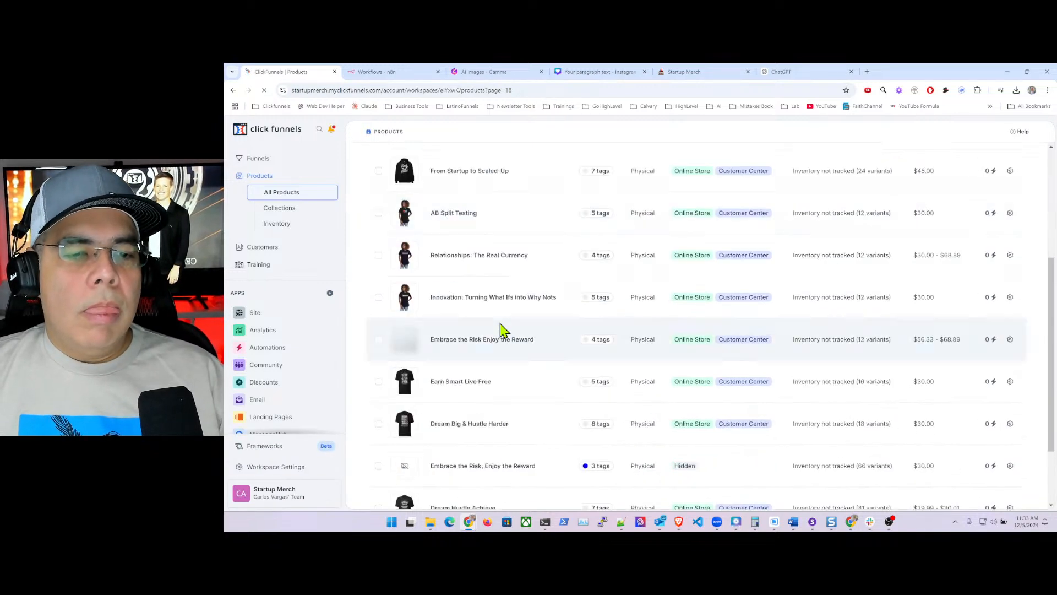
click(378, 255)
- Also select Innovation: Turning What Ifs into Why Nots and Embrace the Risk Enjoy the Reward
click(378, 298)
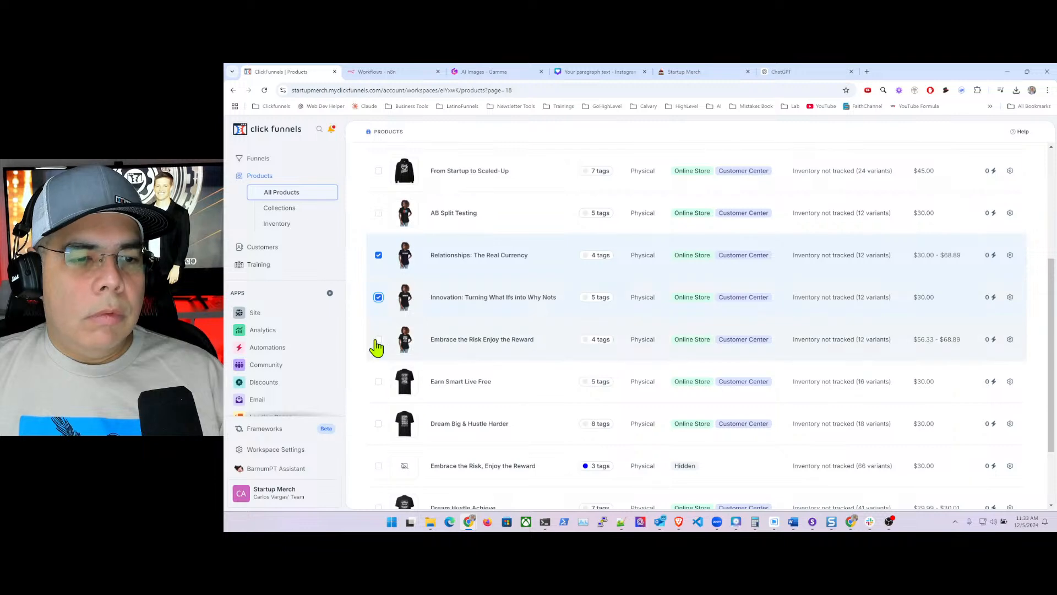
click(378, 339)
scroll(500, 252, up, 2)
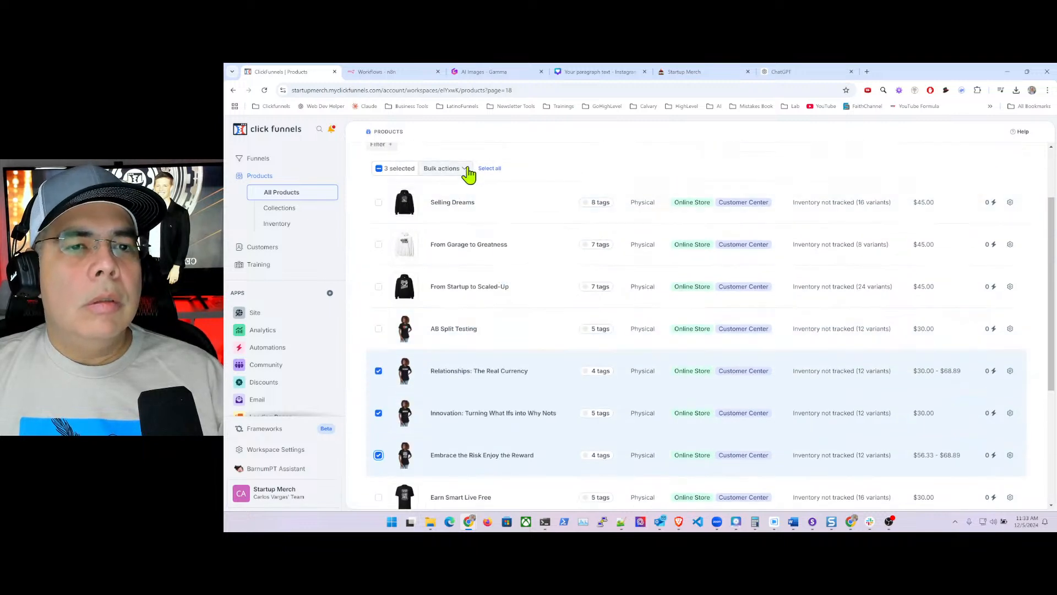
scroll(507, 355, down, 4)
scroll(491, 366, up, 6)
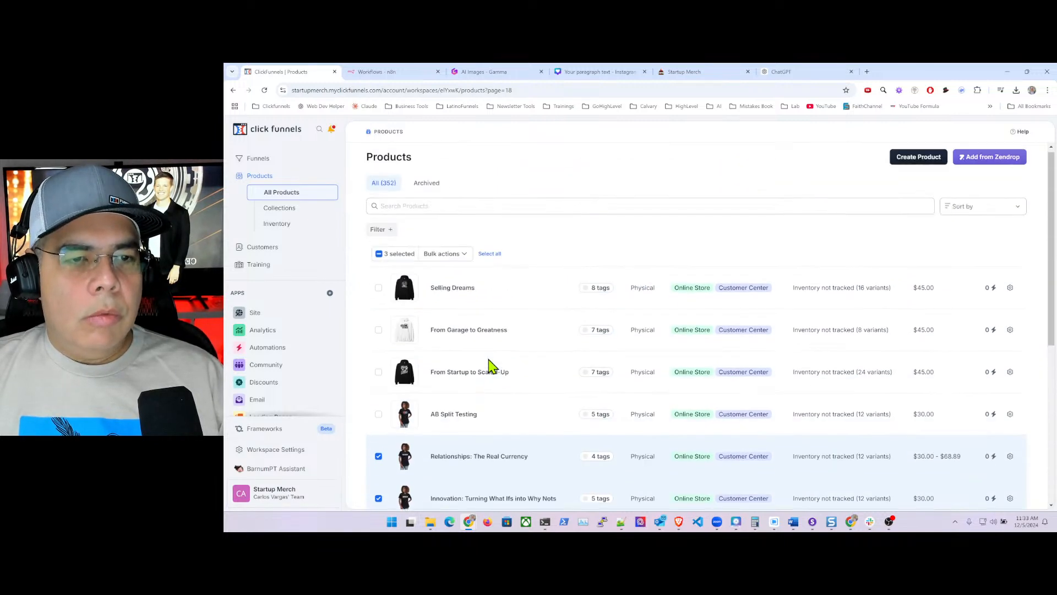
- Bulk-tag the three selected products with Woman and womenswear and save
click(461, 258)
click(417, 276)
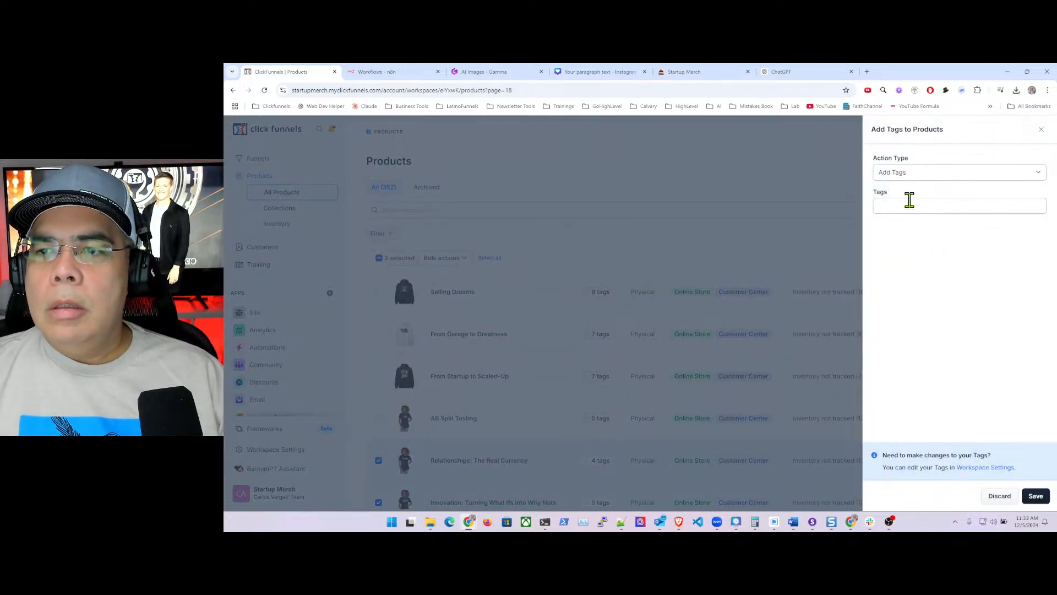
click(906, 205)
text(wo)
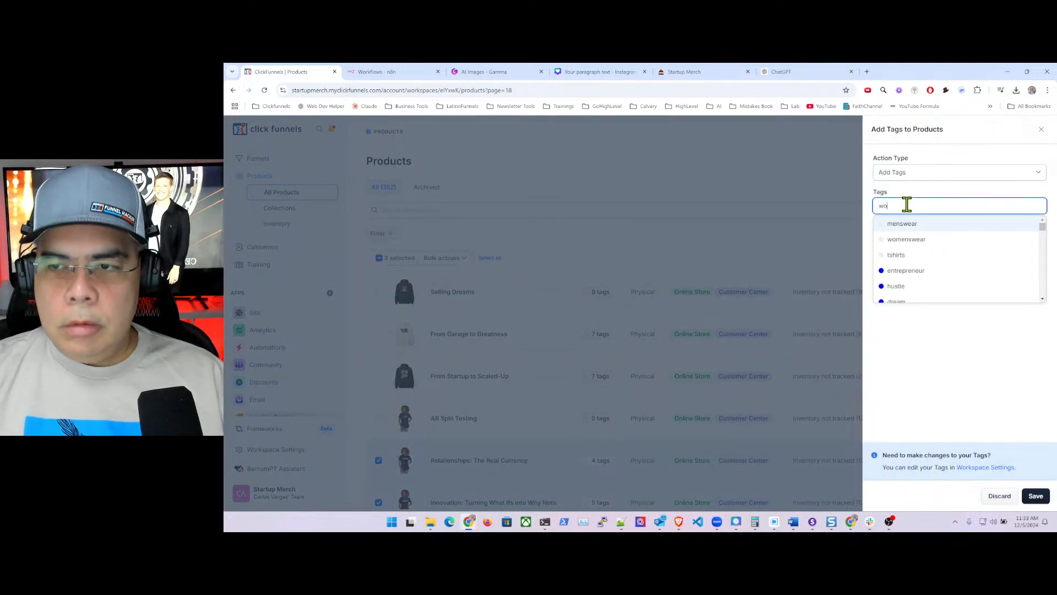
text(m)
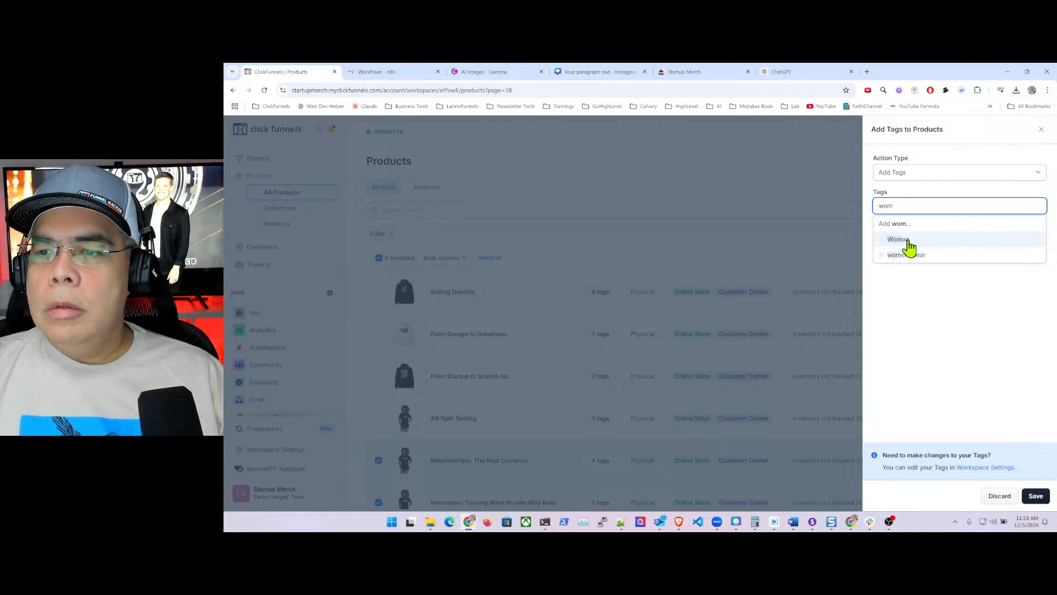
click(907, 241)
click(915, 239)
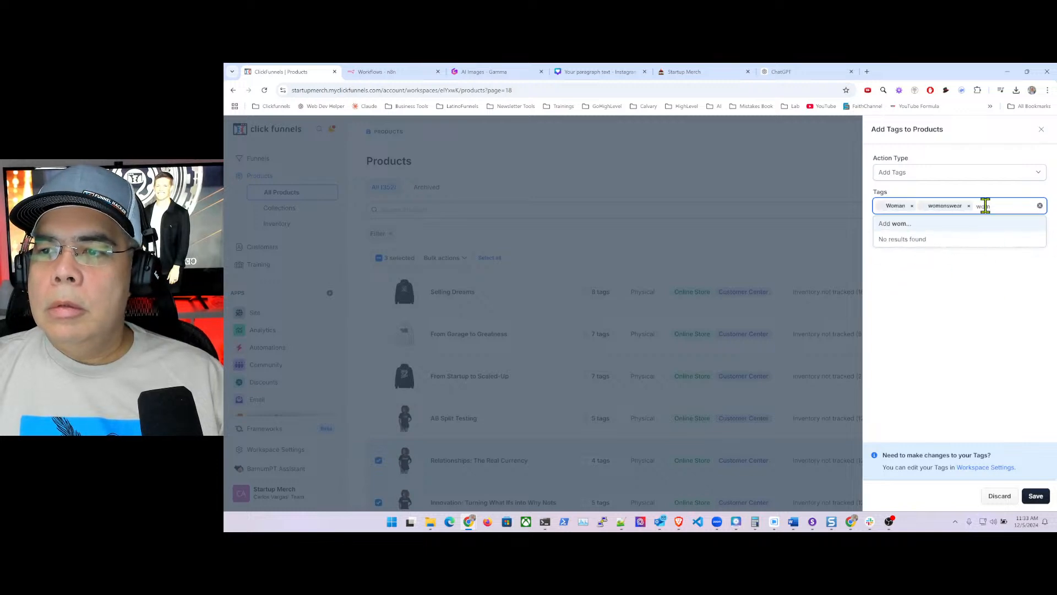
key(BackSpace)
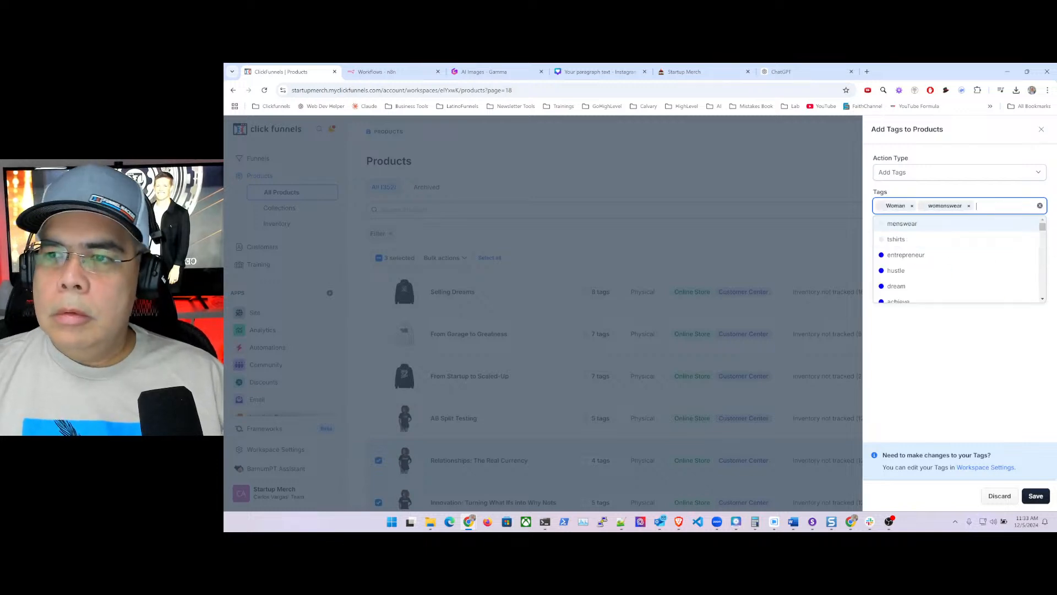
click(953, 349)
click(1035, 496)
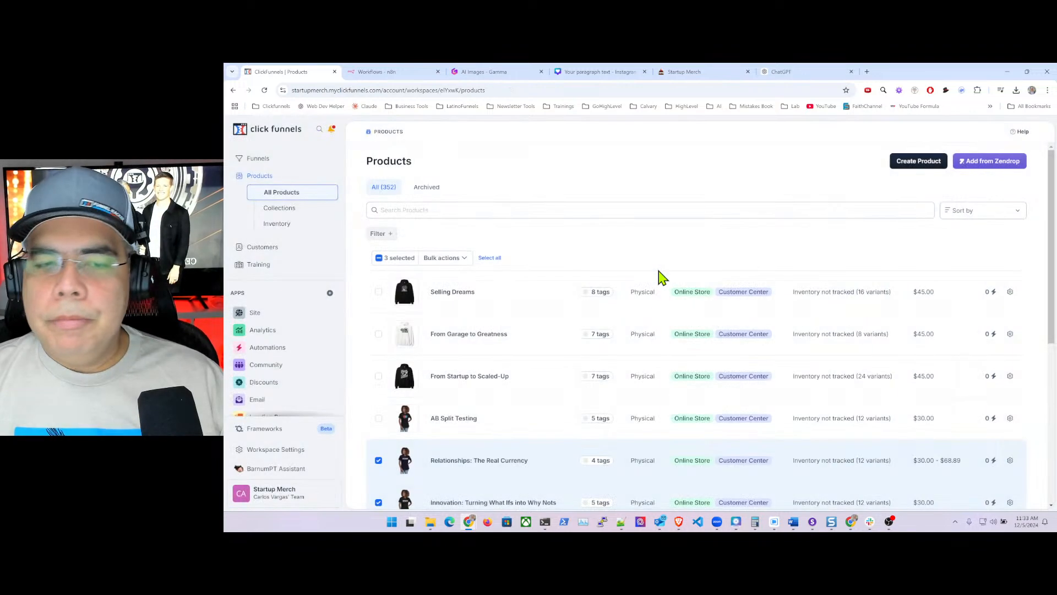
- Reload the product list on page 18 by appending ?page=18 to the address
click(539, 90)
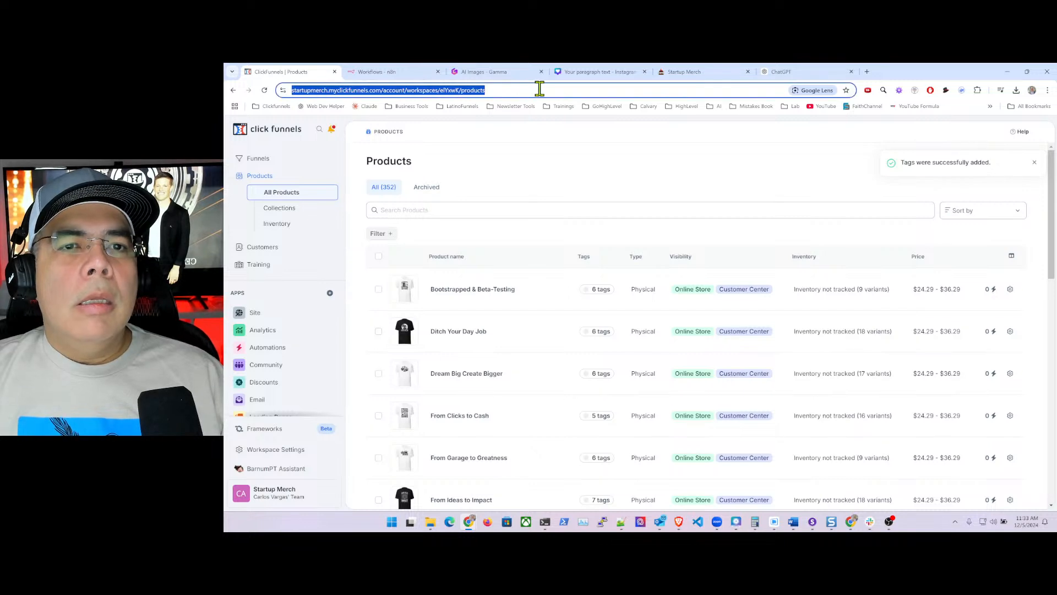
click(543, 90)
text(?page=1)
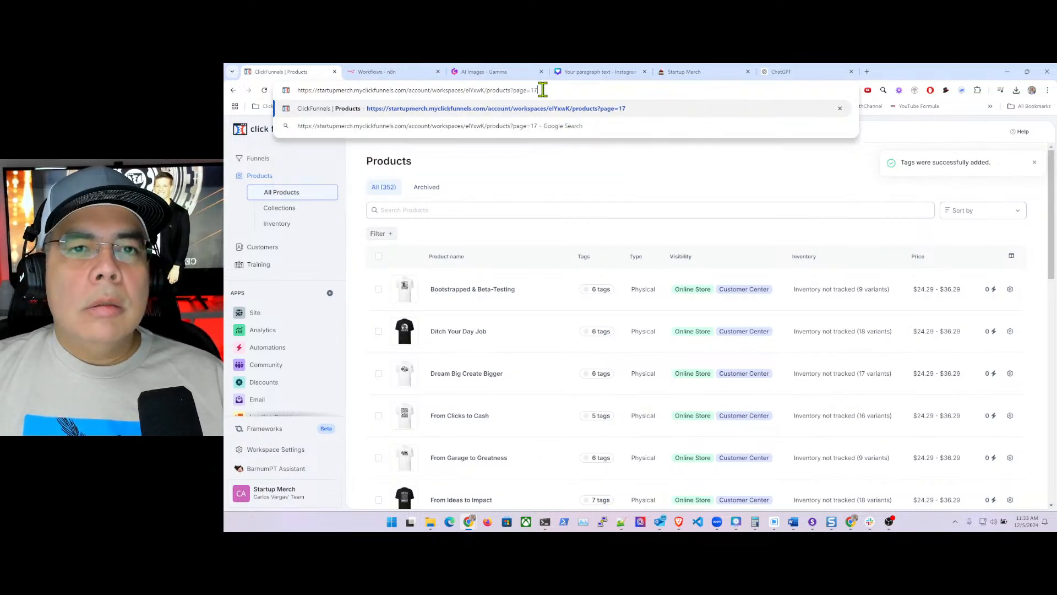
text(8)
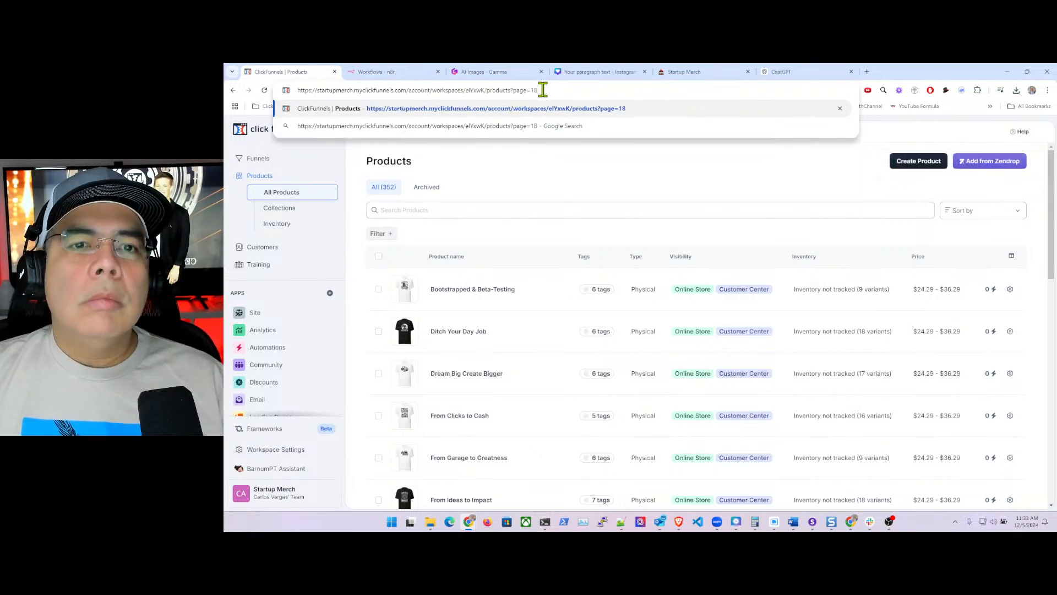
key(Return)
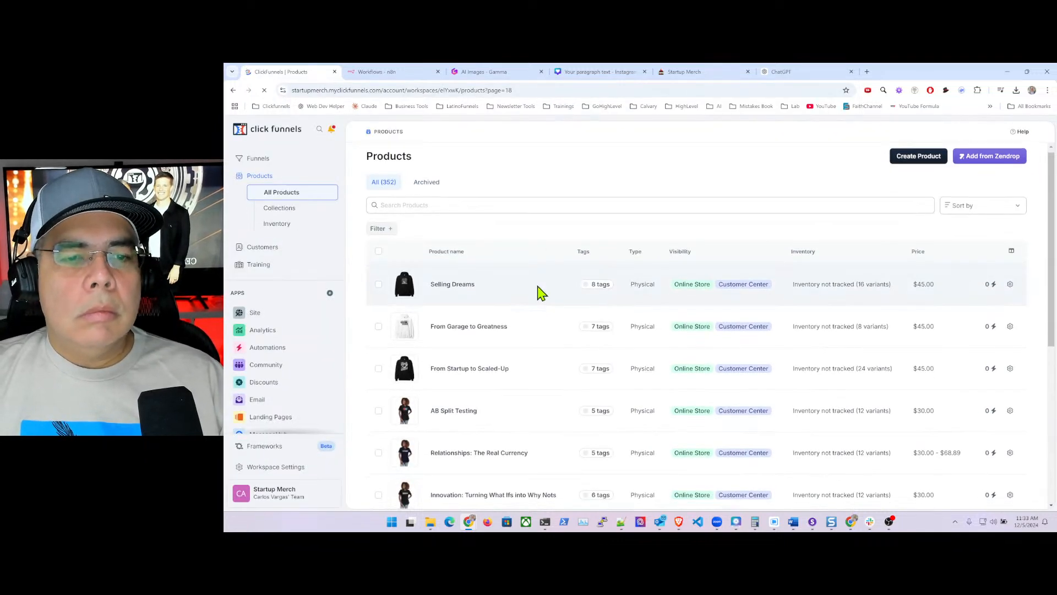
scroll(540, 284, down, 3)
scroll(538, 297, down, 3)
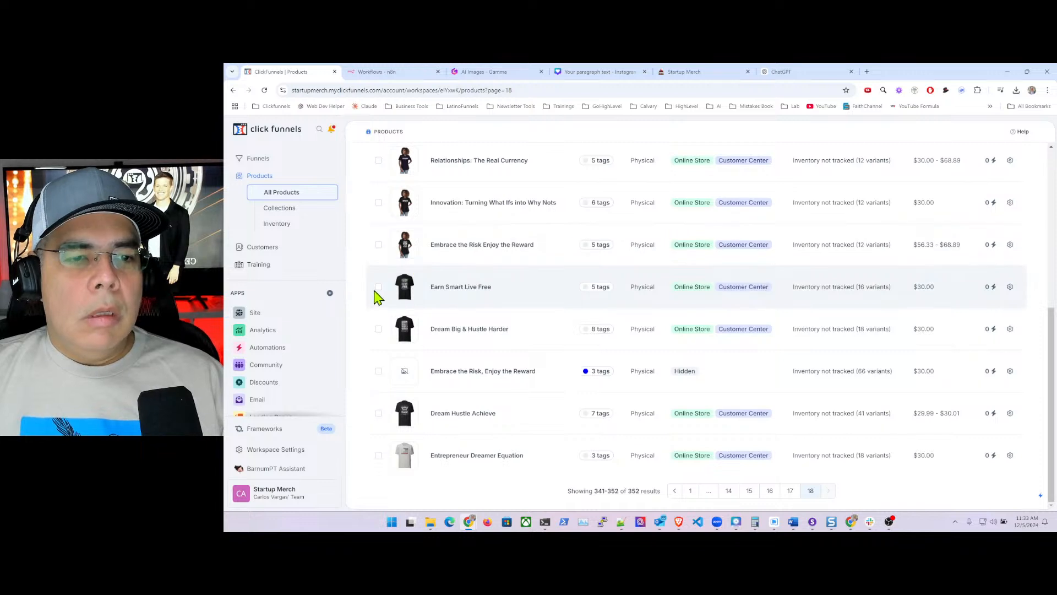
- Select Earn Smart Live Free, Dream Big & Hustle Harder, Embrace the Risk Enjoy the Reward, and Dream Hustle Achieve
click(379, 287)
click(378, 329)
click(378, 371)
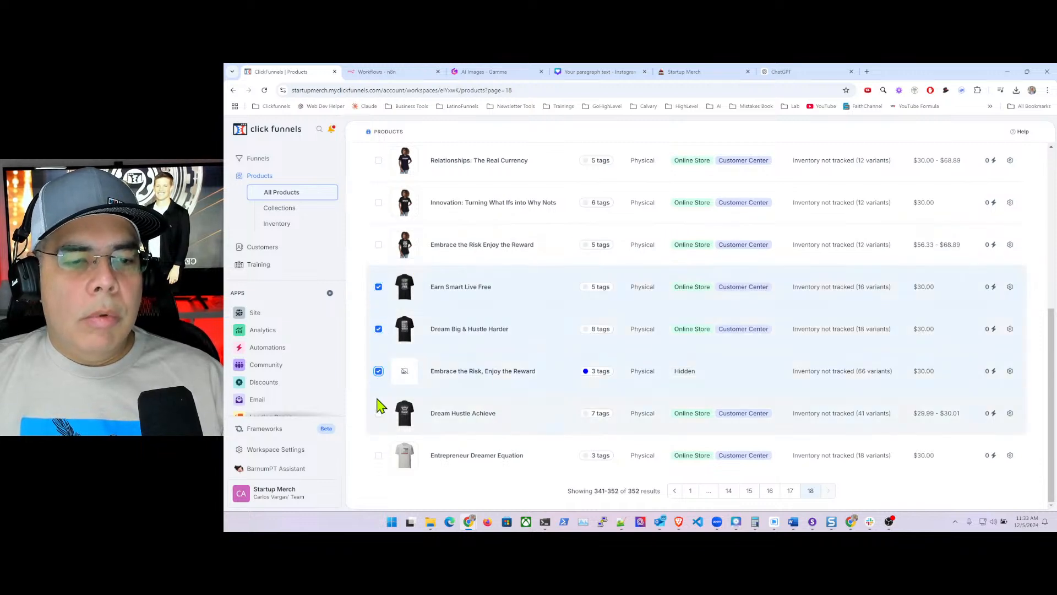
click(379, 414)
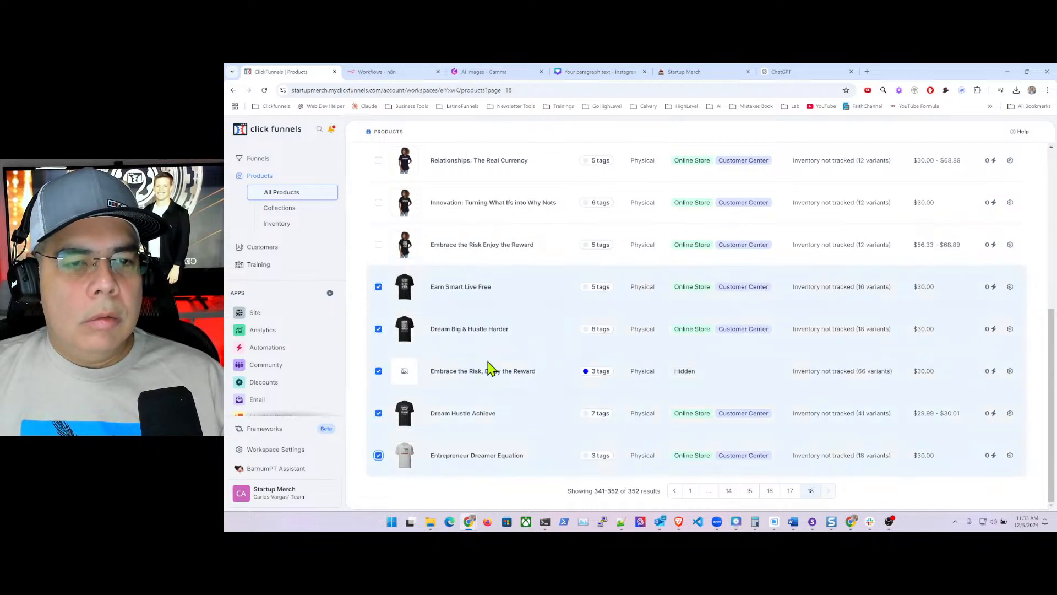
scroll(496, 352, up, 8)
- Bulk-tag the five selected products with Man and menswear and save
click(462, 259)
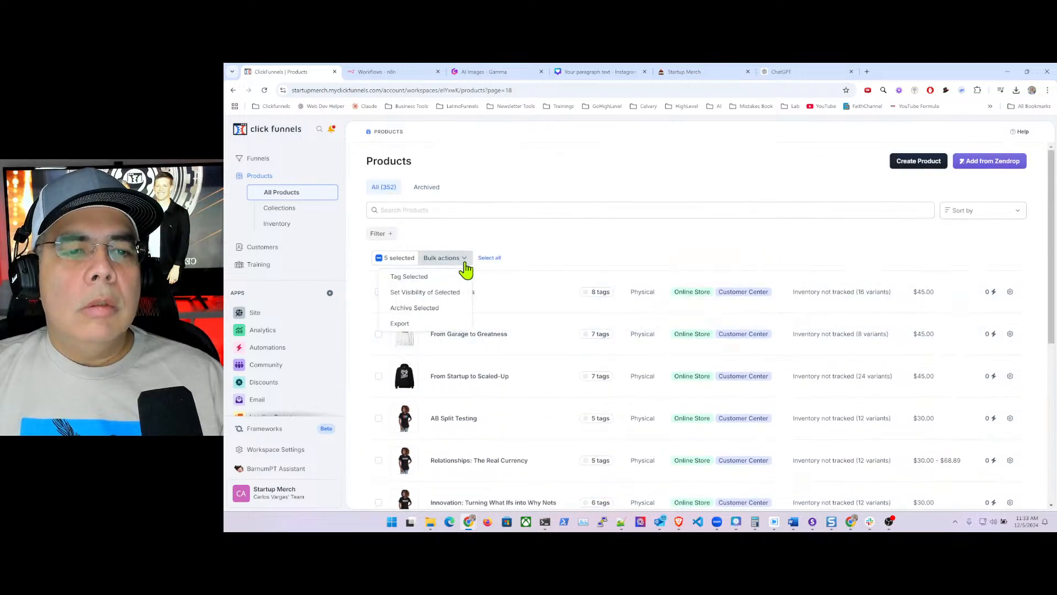
click(435, 277)
click(890, 209)
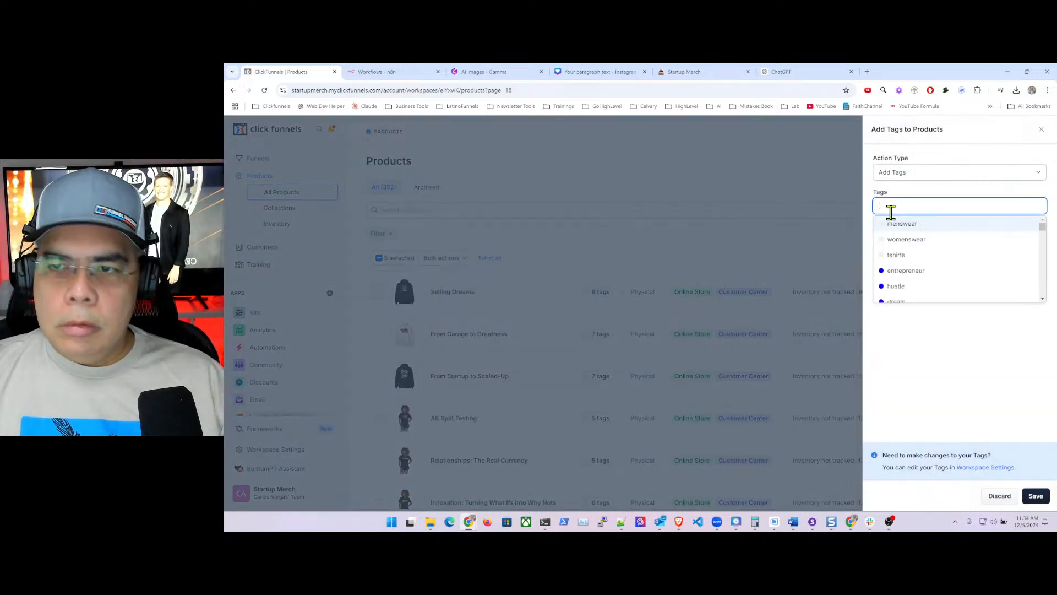
text(man)
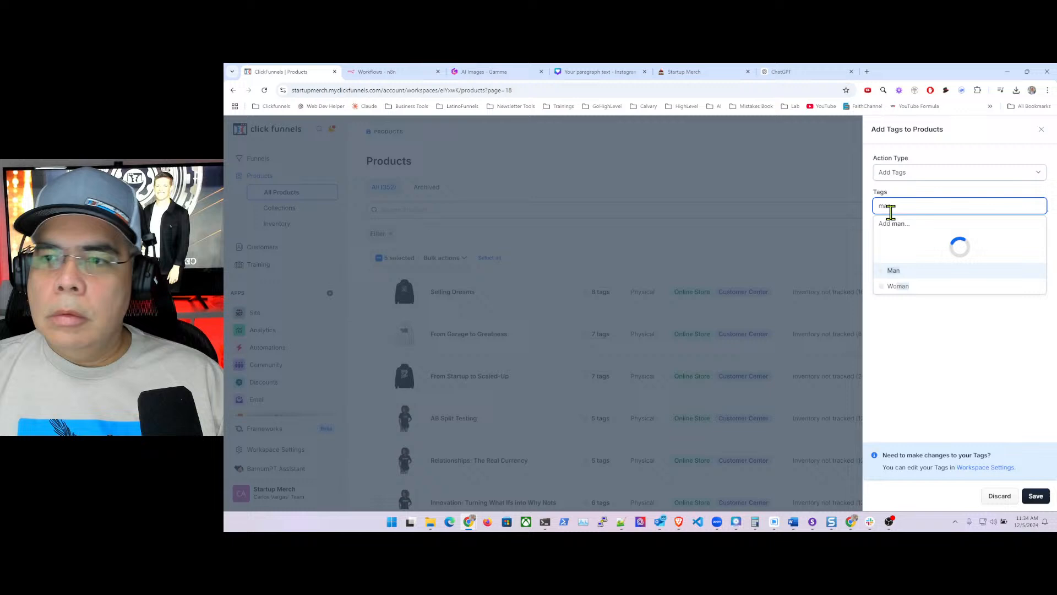
click(897, 270)
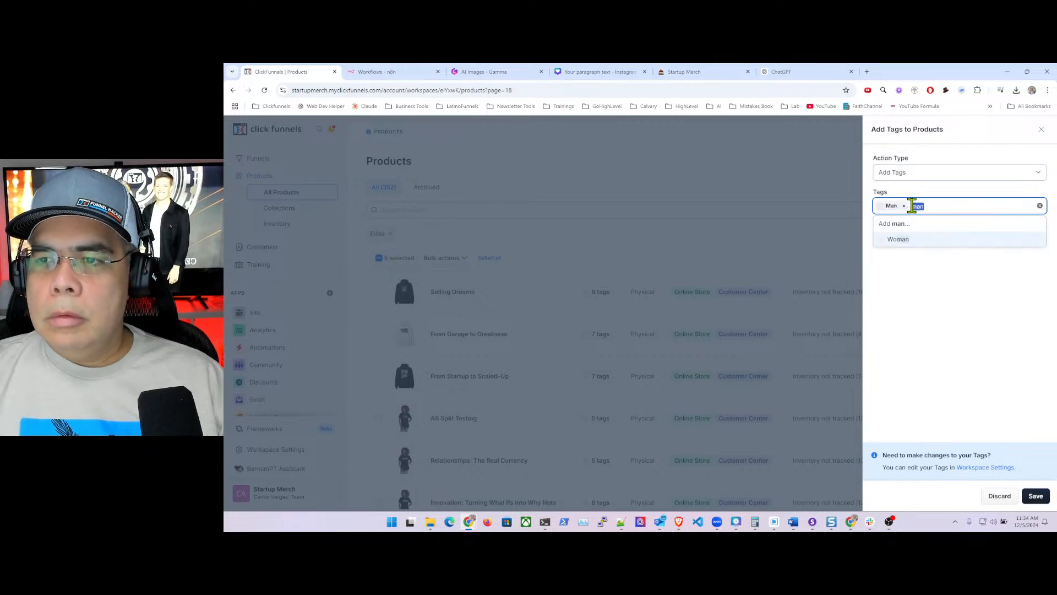
text(men)
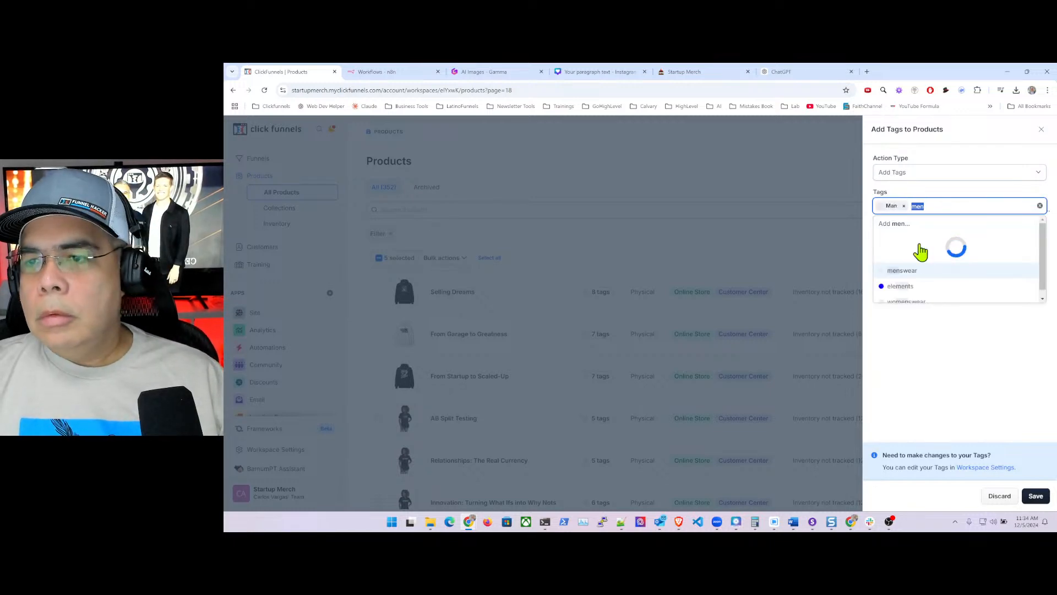
click(913, 240)
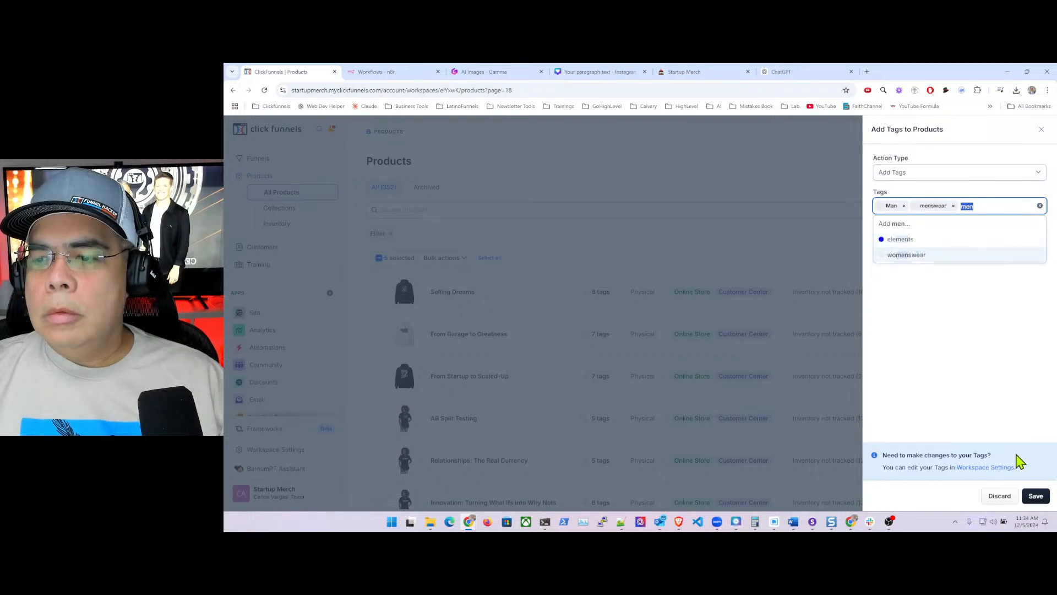
click(1036, 495)
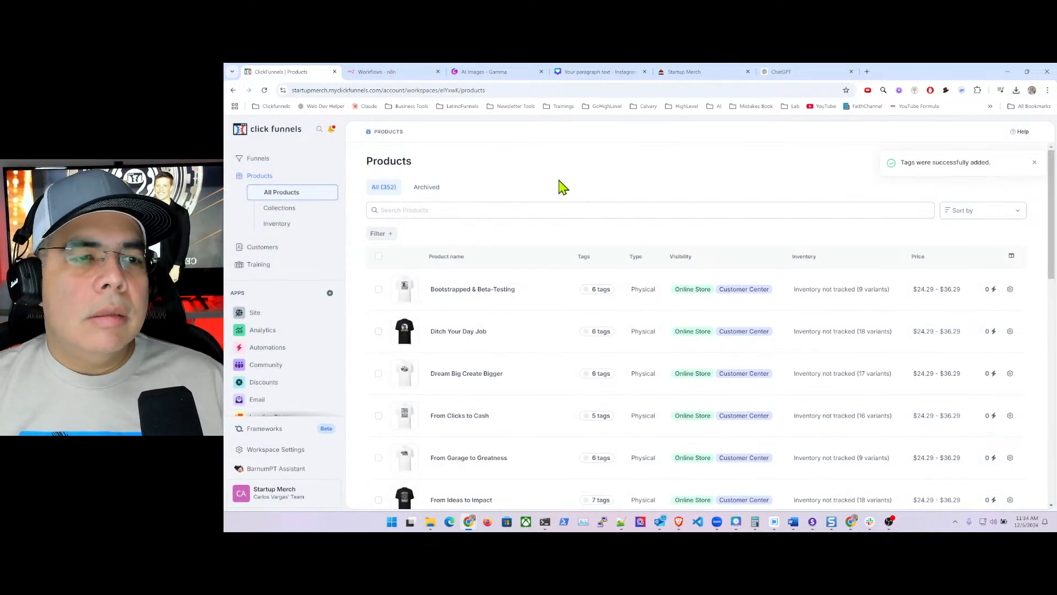
- Open the Collections list and bring up the Man collection for editing
click(288, 215)
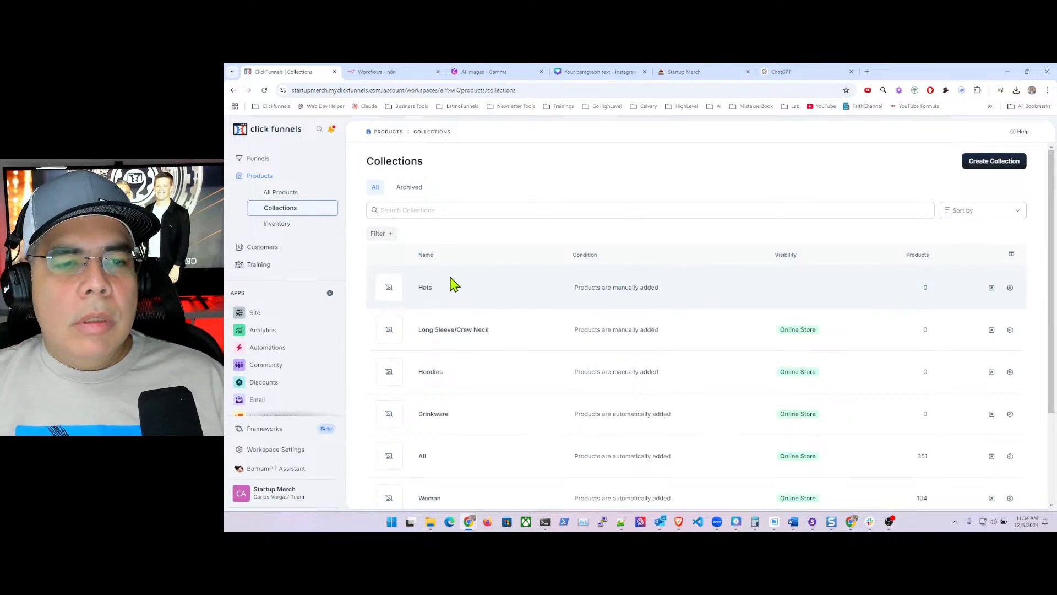
scroll(479, 297, down, 2)
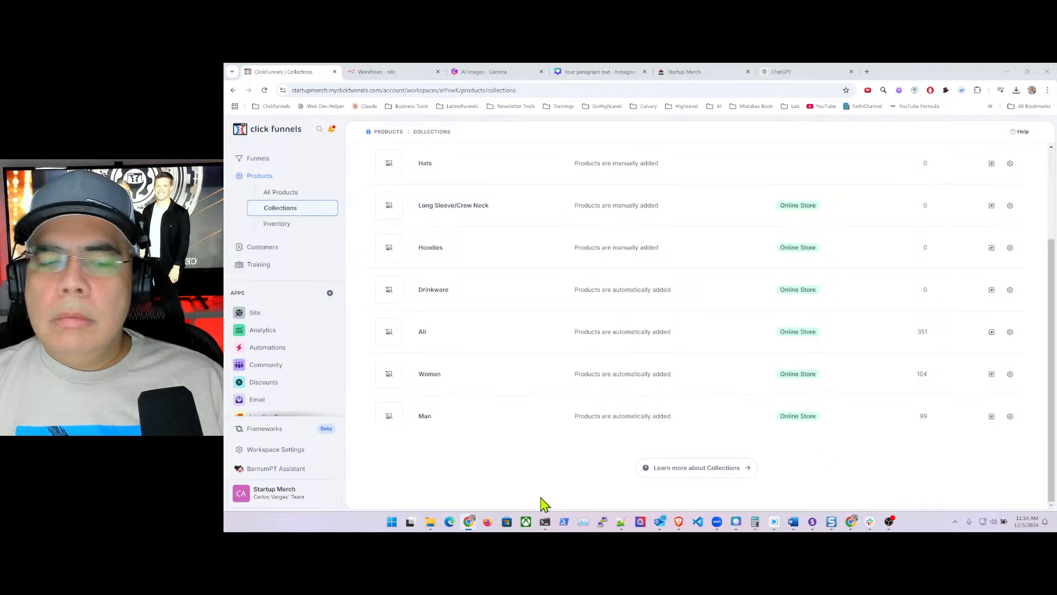
click(425, 419)
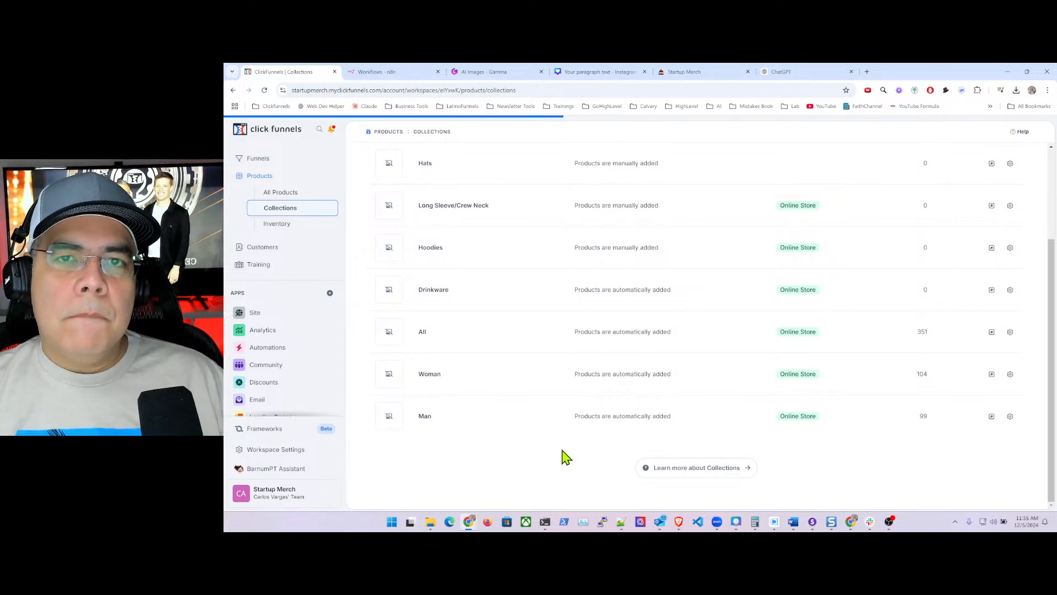
click(564, 421)
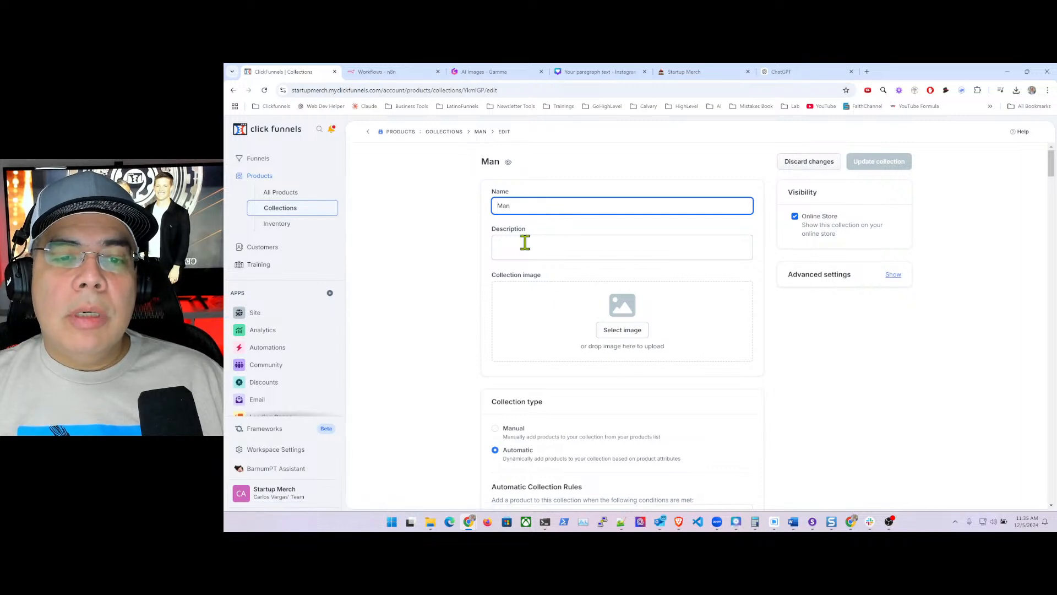
- Enter 'T-shirts for Man' as the Man collection's placeholder description, then switch to ChatGPT
click(585, 246)
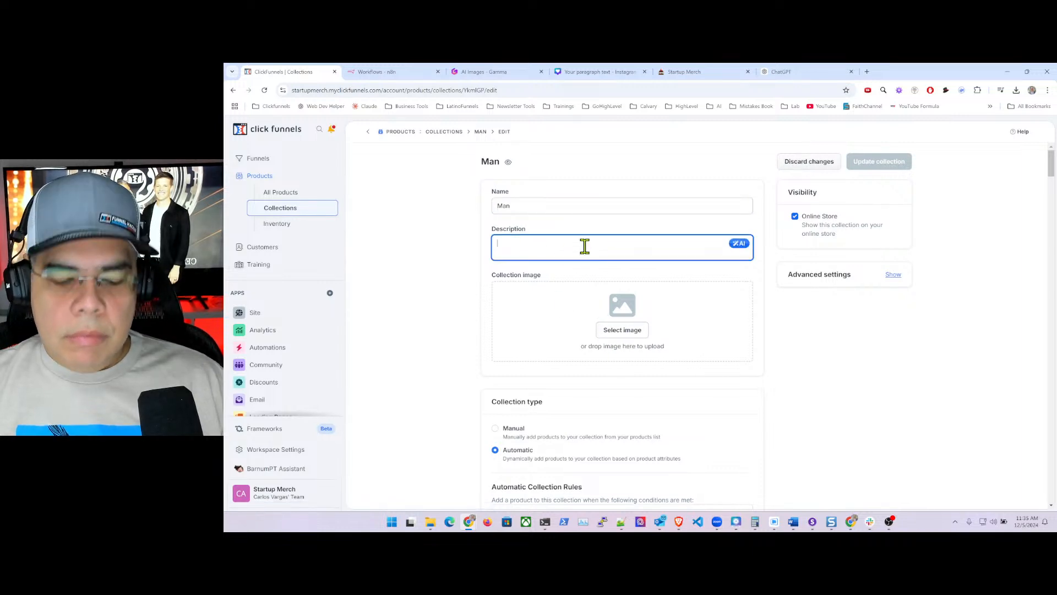
text(This)
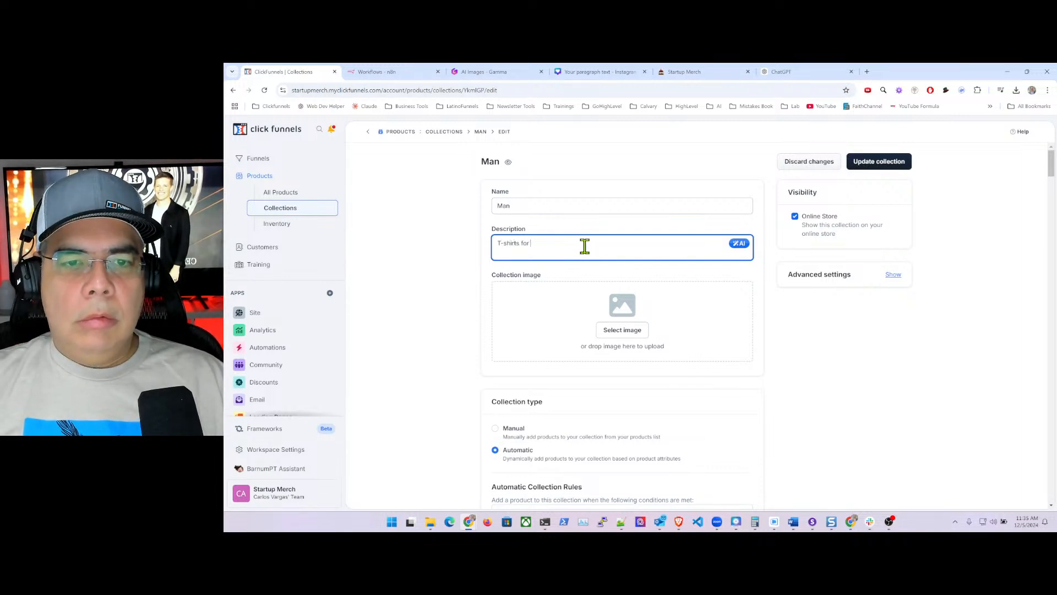
text(n)
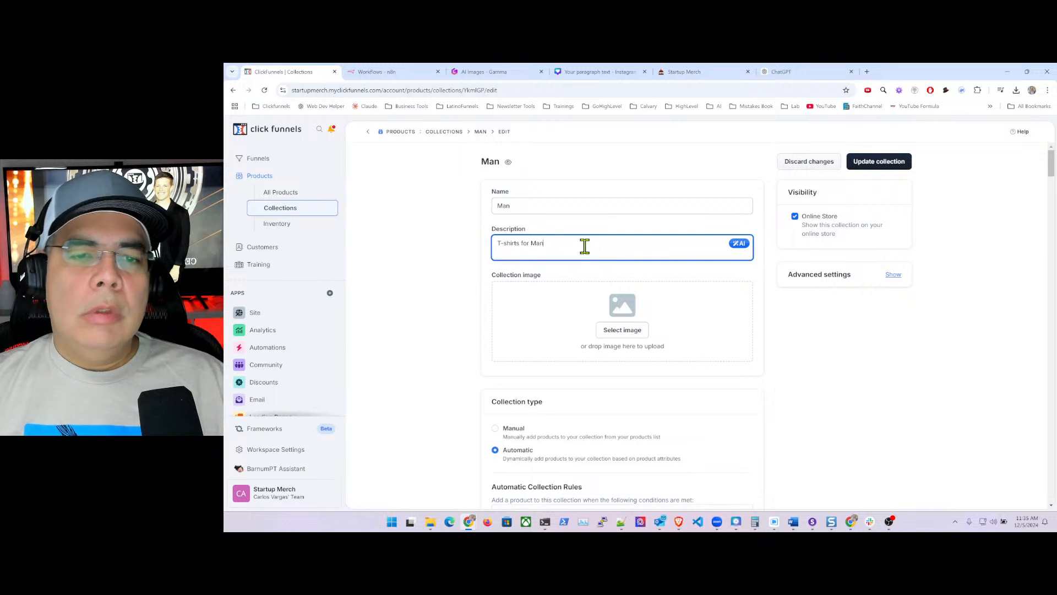
click(788, 76)
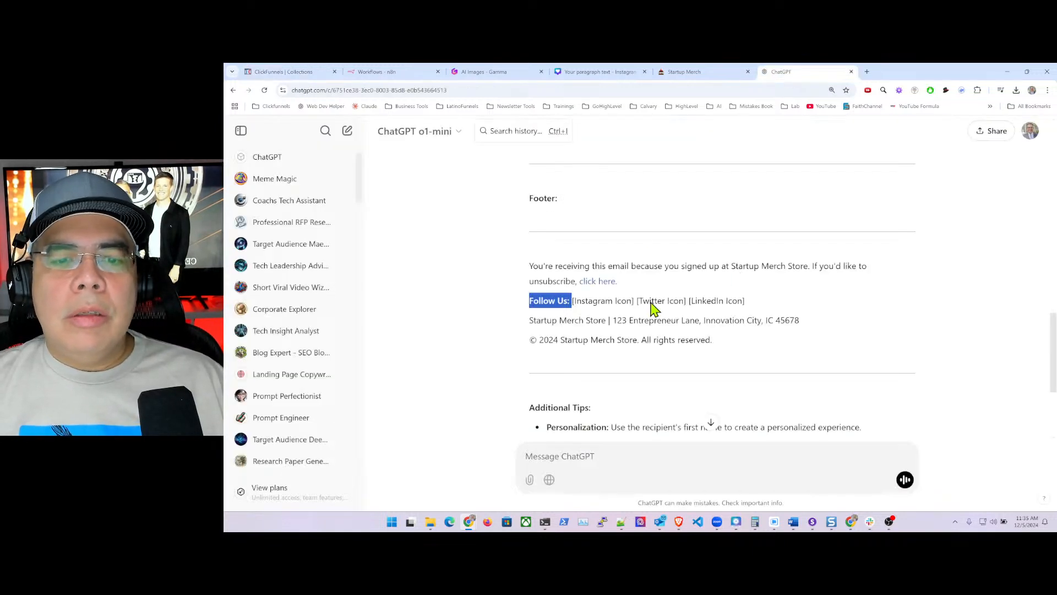
- Ask ChatGPT for an SEO-friendly category description for men's t-shirts
click(596, 456)
text(Ple)
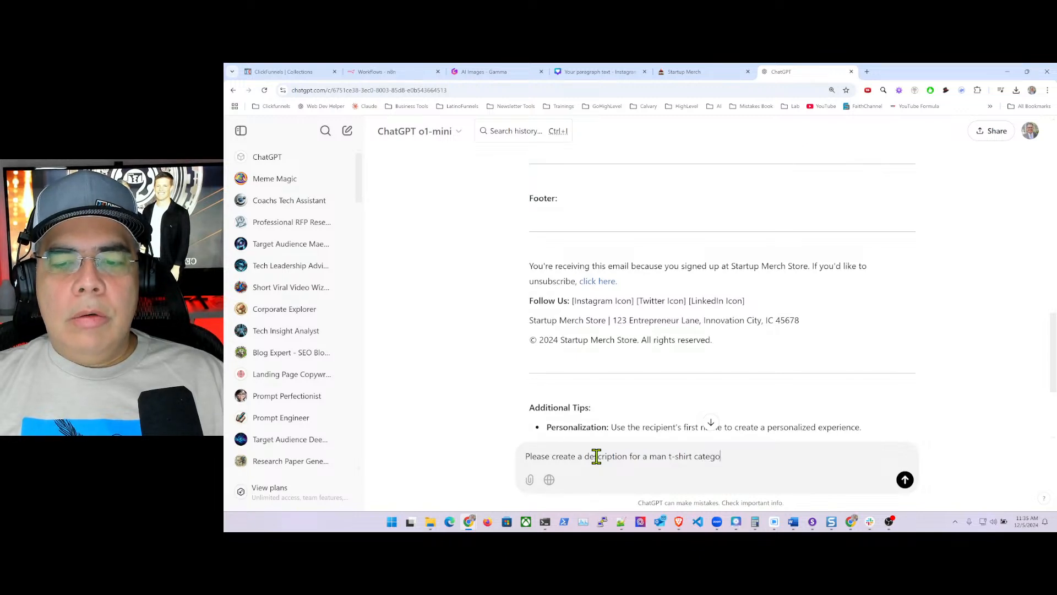
text(so)
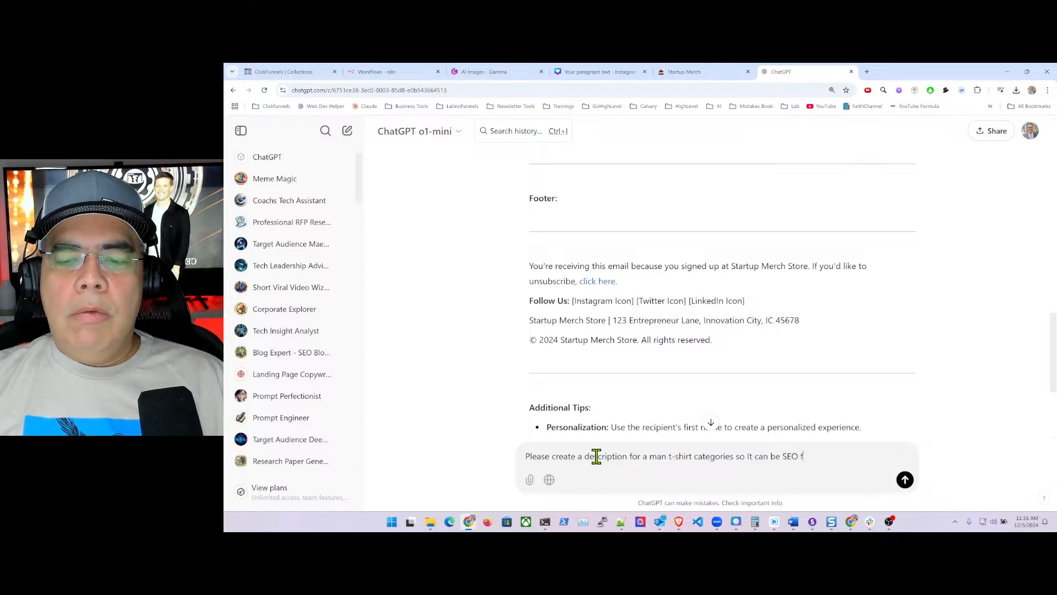
text(It can be SEO friendly)
key(Return)
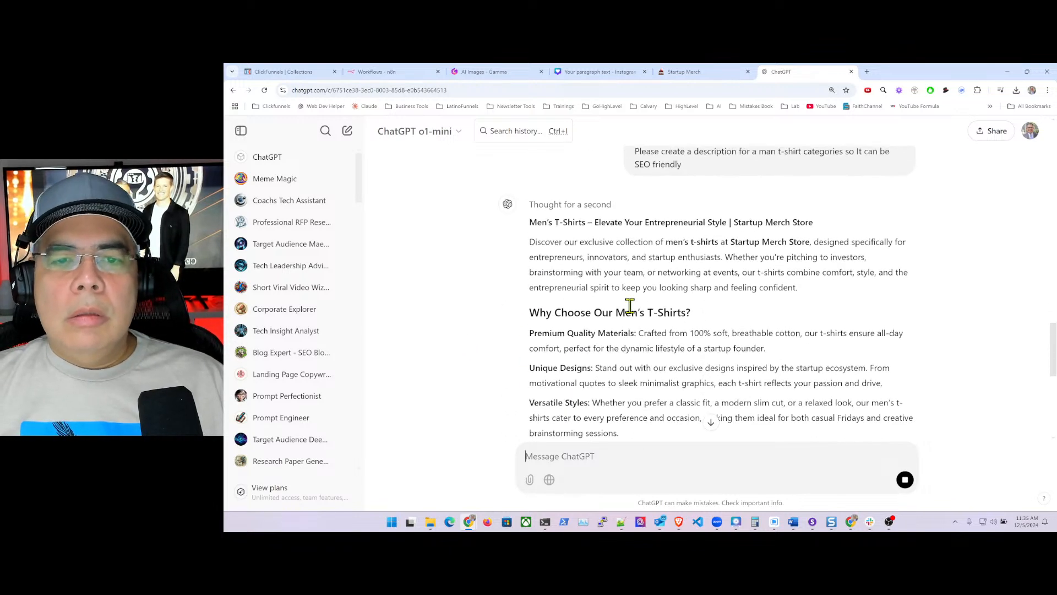
- Copy the reply's opening paragraph and return to the ClickFunnels Man collection
scroll(606, 314, up, 1)
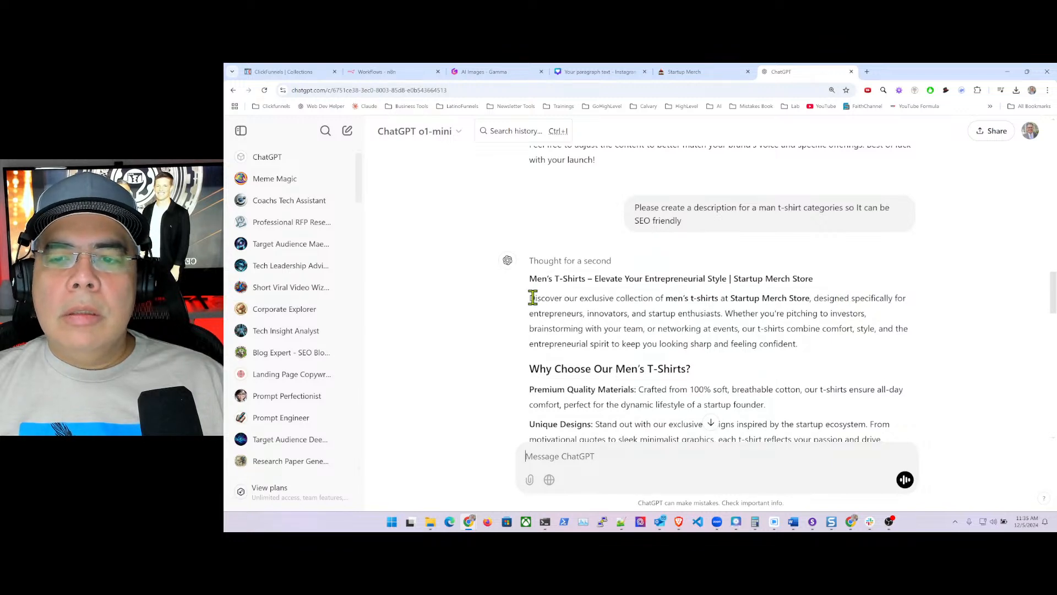
drag(532, 298, 794, 346)
key(ctrl+c)
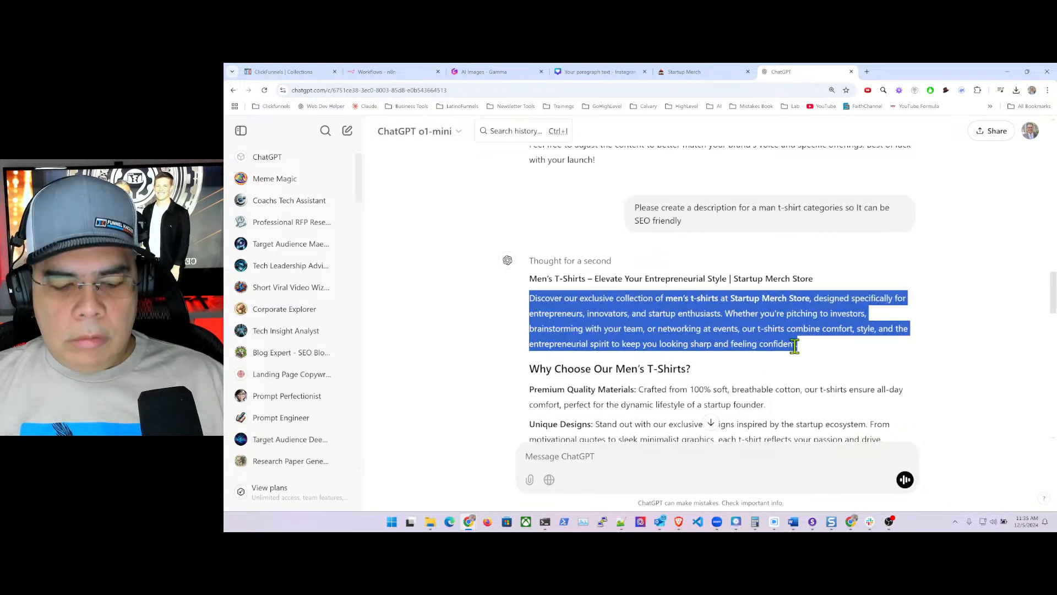
click(290, 74)
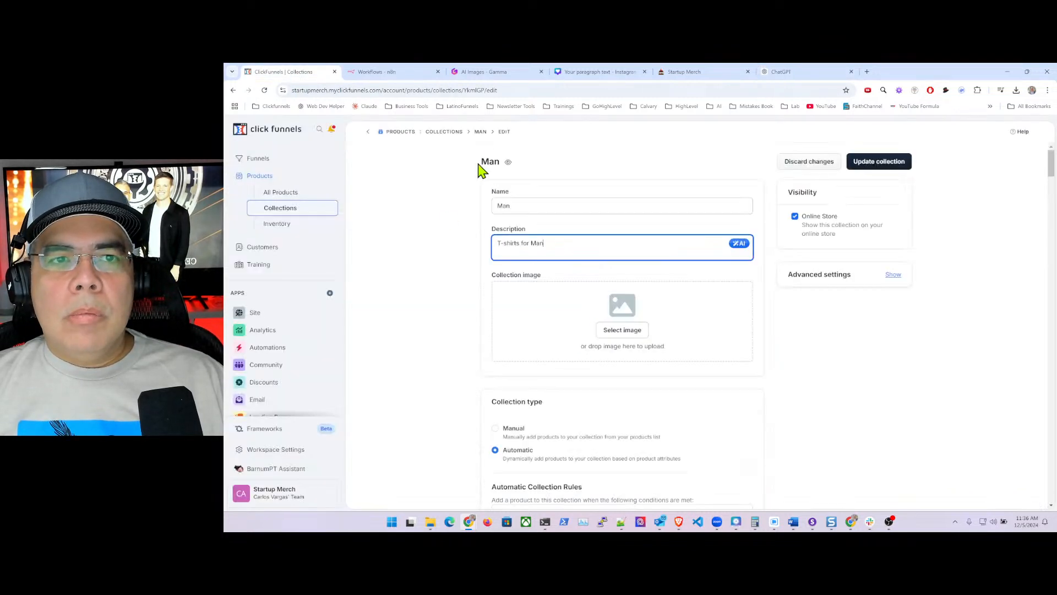
- Paste the ChatGPT text as the Man description, set the black t-shirt image, and update the collection
drag(544, 243, 493, 243)
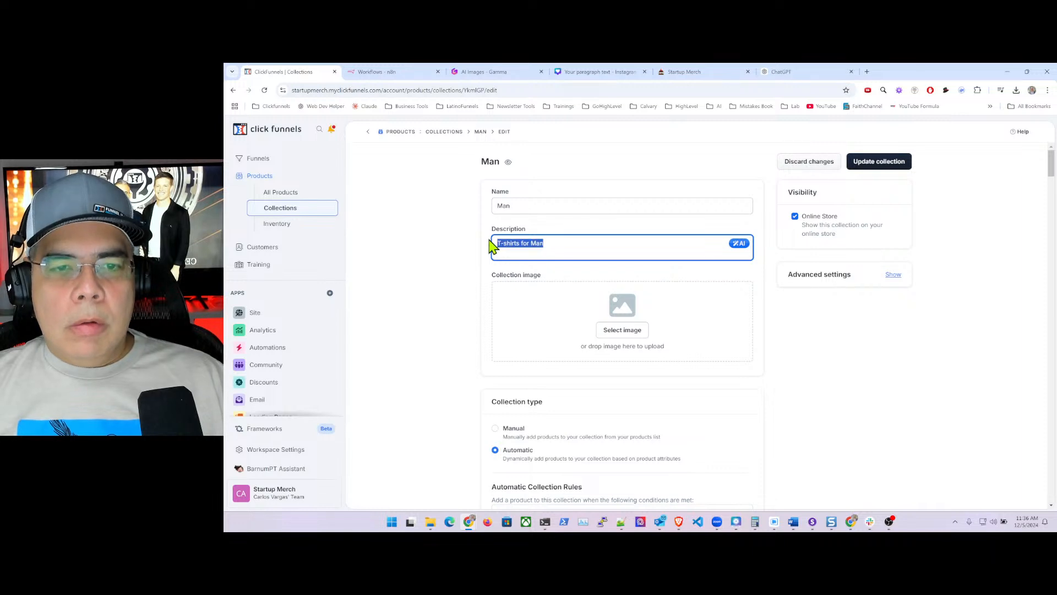
key(ctrl+v)
click(626, 357)
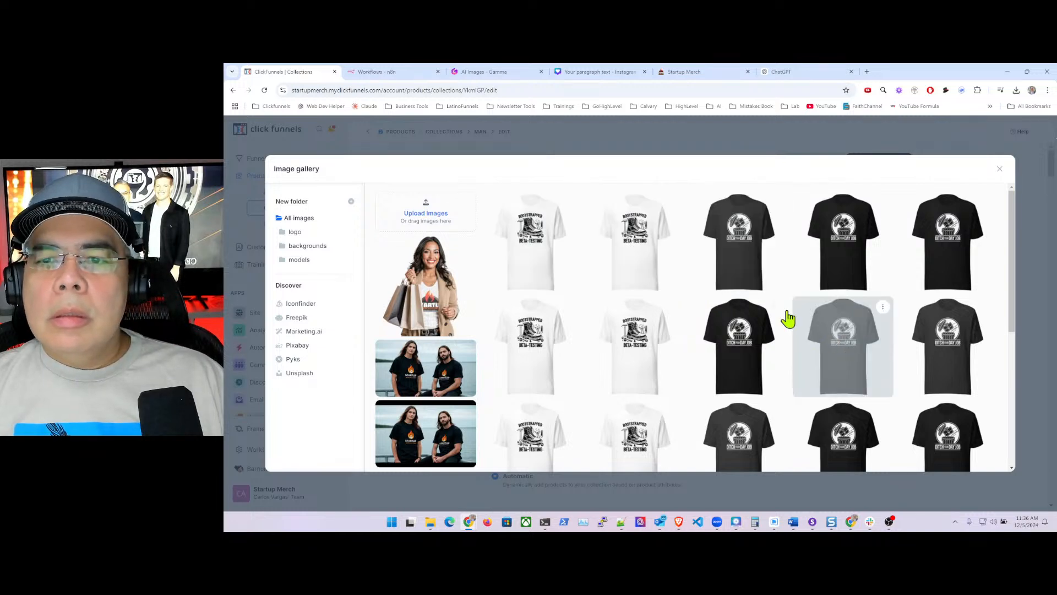
click(749, 241)
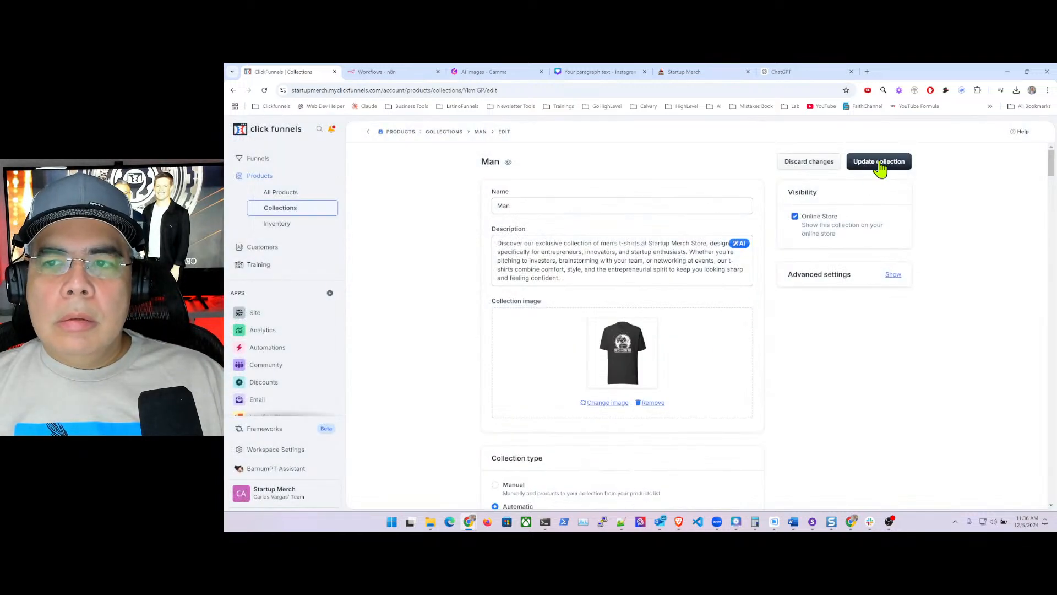
click(879, 161)
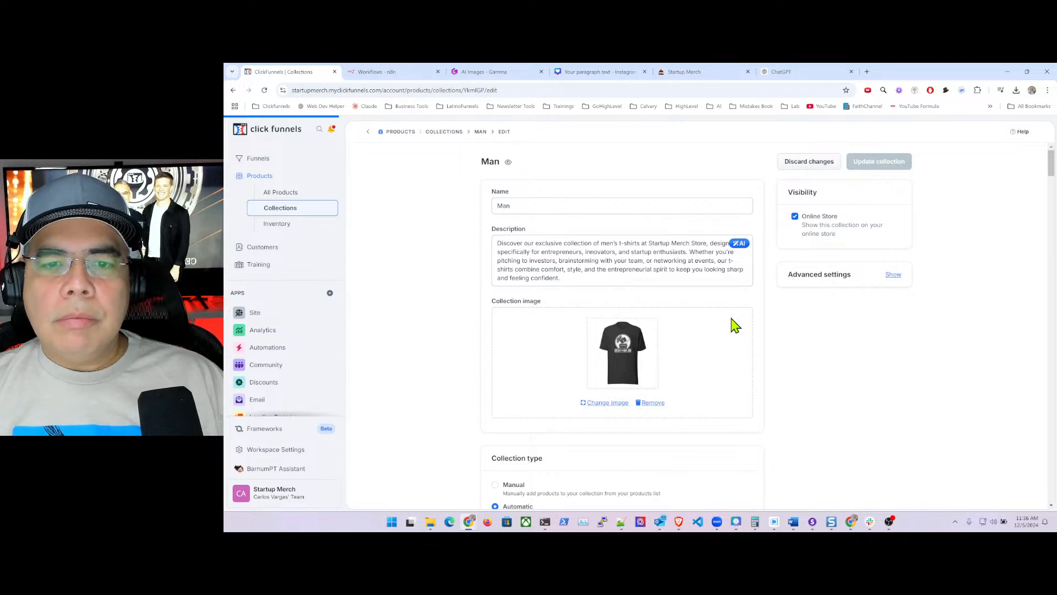
scroll(750, 330, down, 2)
scroll(756, 333, down, 4)
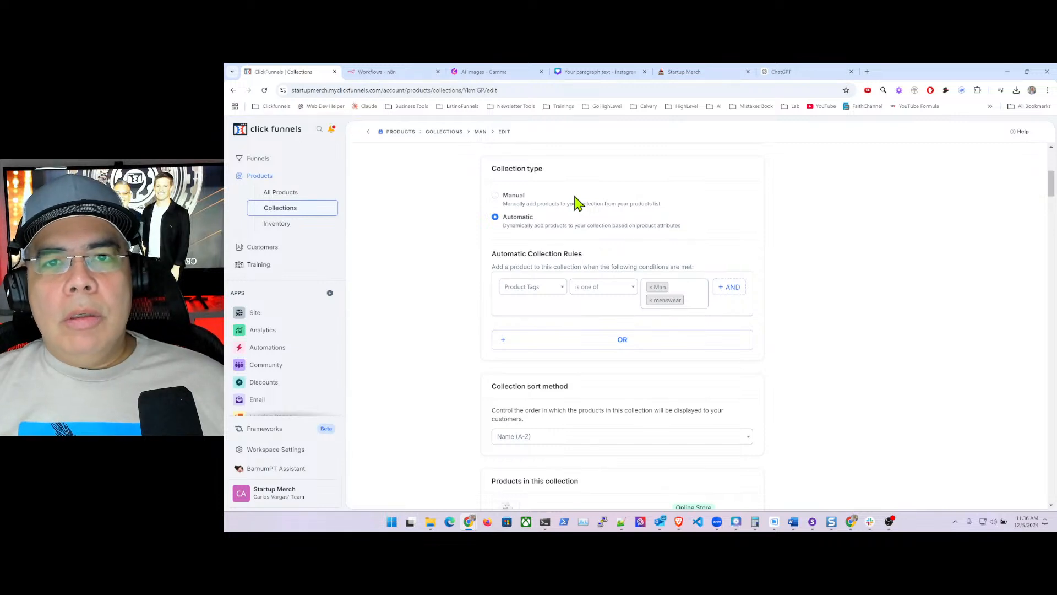
scroll(559, 338, down, 3)
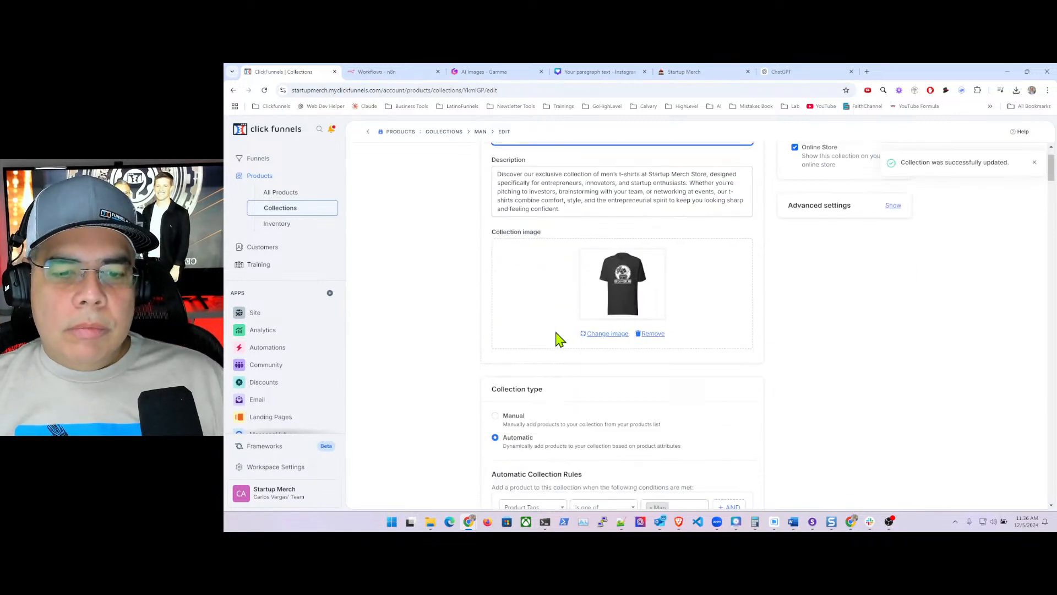
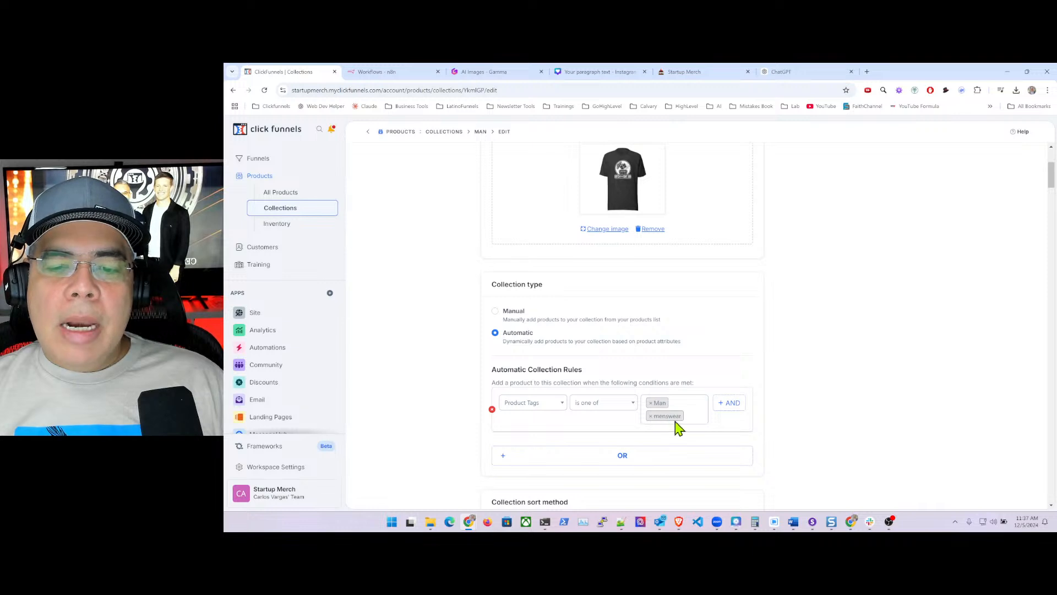
- Review the Man rule's product tags and keep the sort order at Name (A-Z)
click(694, 416)
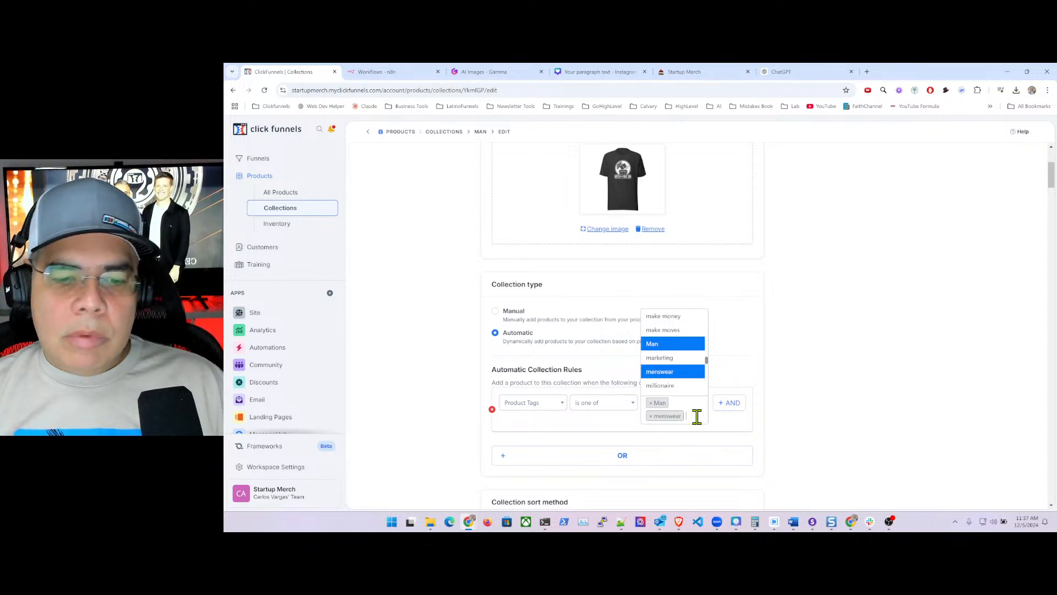
click(780, 379)
scroll(776, 372, down, 3)
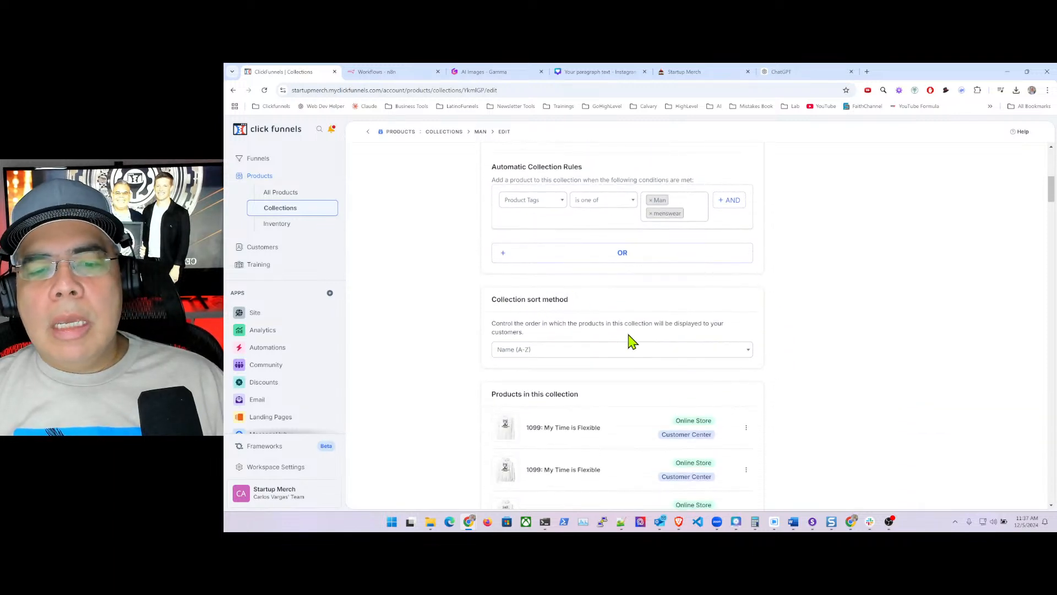
click(734, 352)
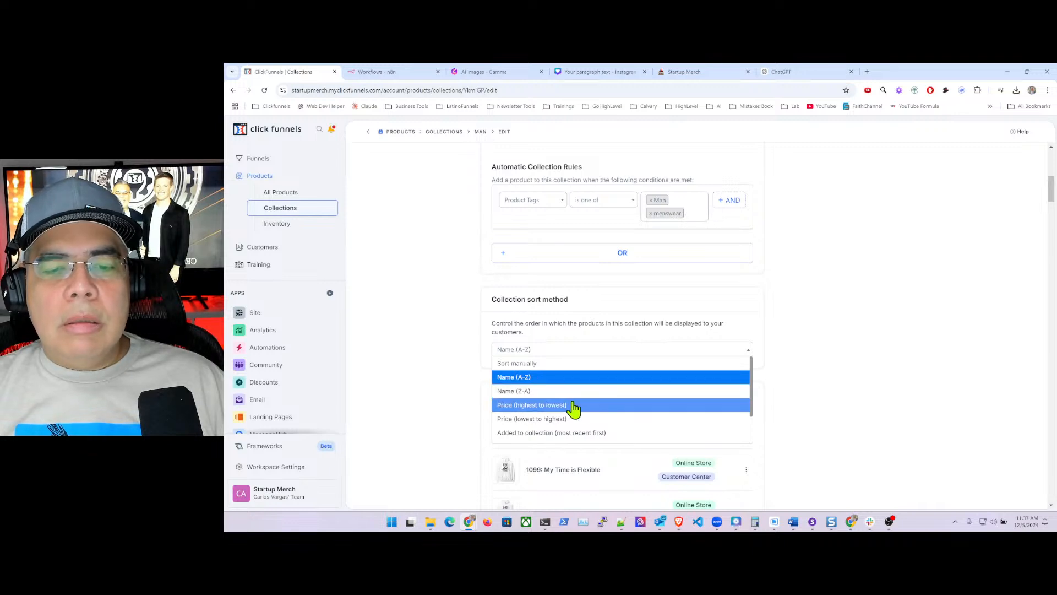
scroll(590, 413, down, 1)
scroll(592, 413, down, 1)
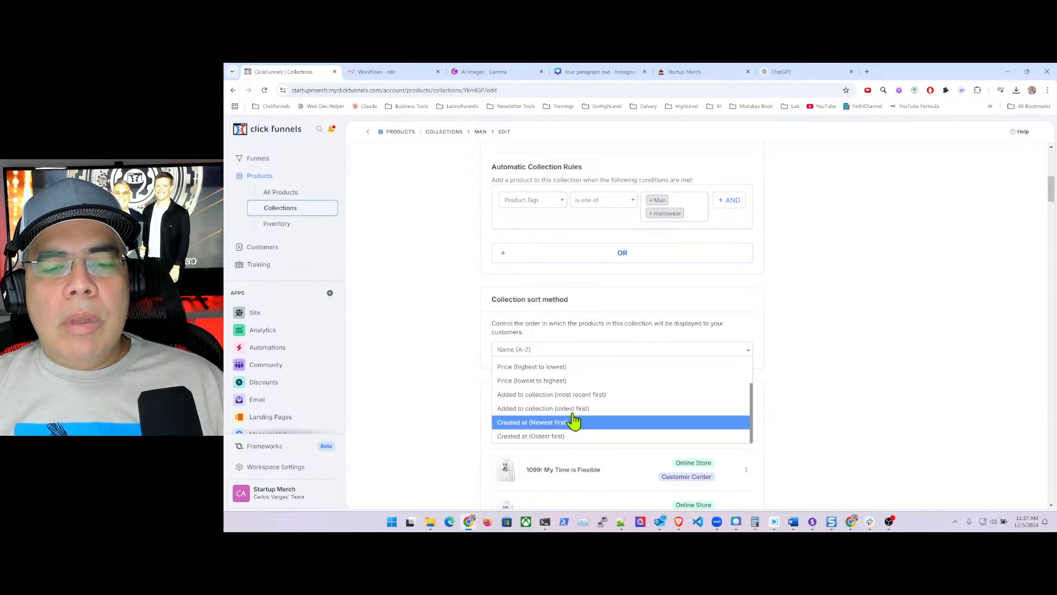
scroll(578, 381, up, 2)
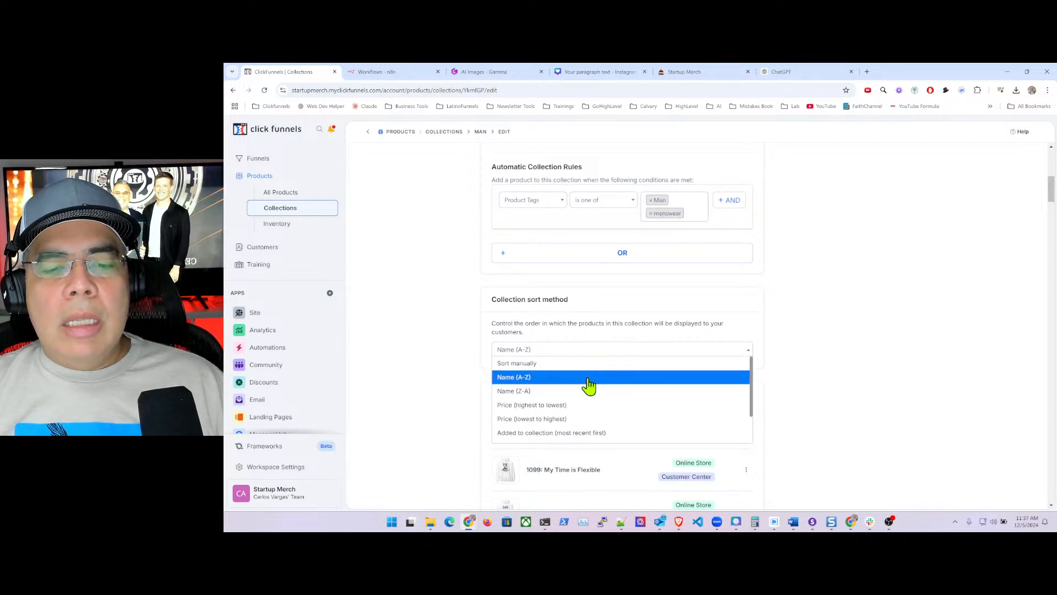
click(777, 342)
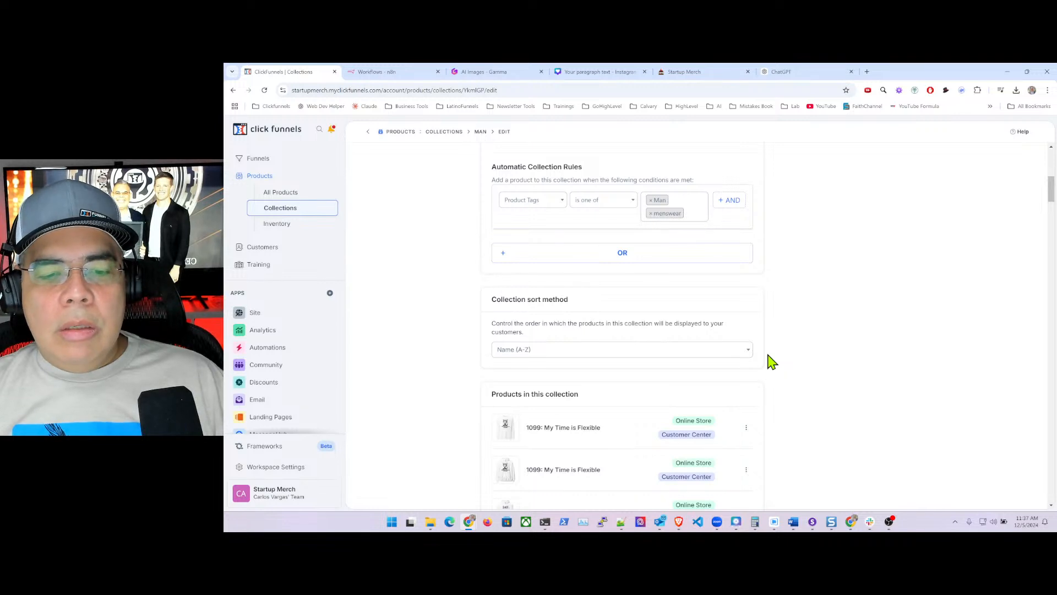
- Remove the menswear tag so only Man remains, and submit the update, which returns a 500 error
scroll(773, 361, down, 3)
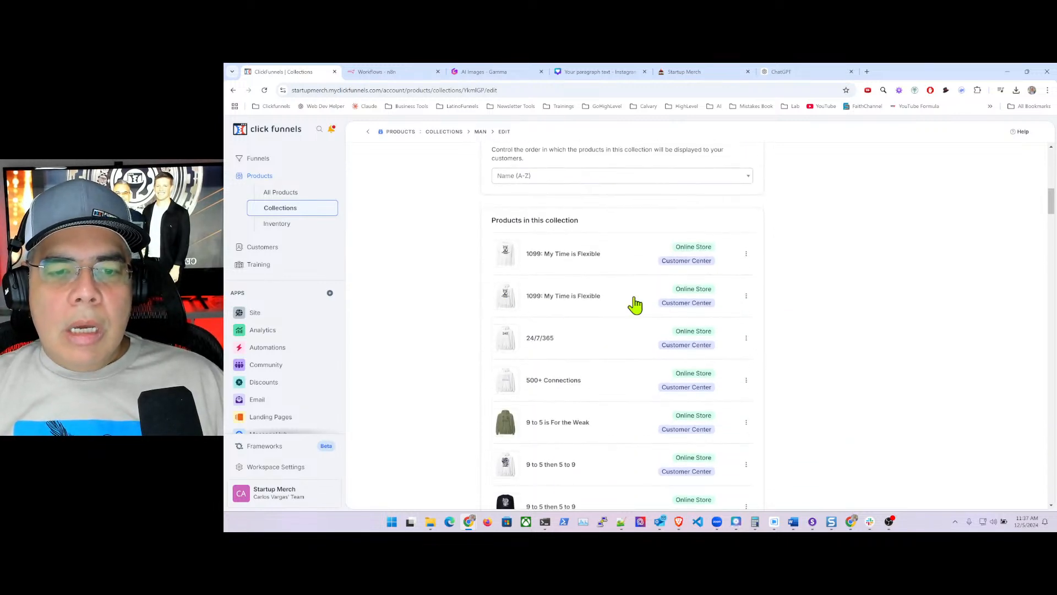
scroll(802, 307, down, 6)
scroll(801, 308, down, 17)
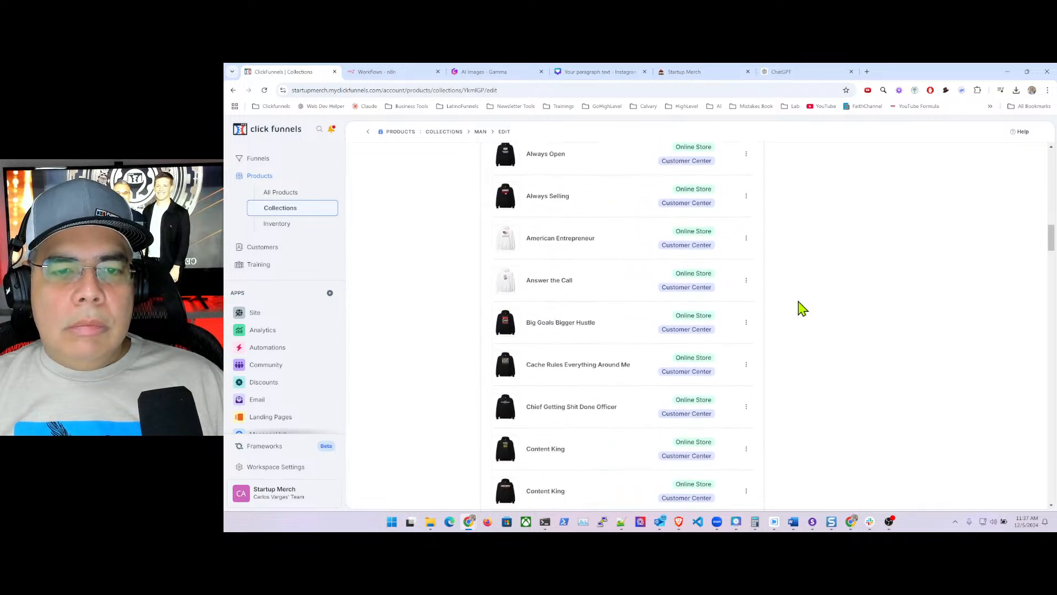
scroll(801, 307, down, 18)
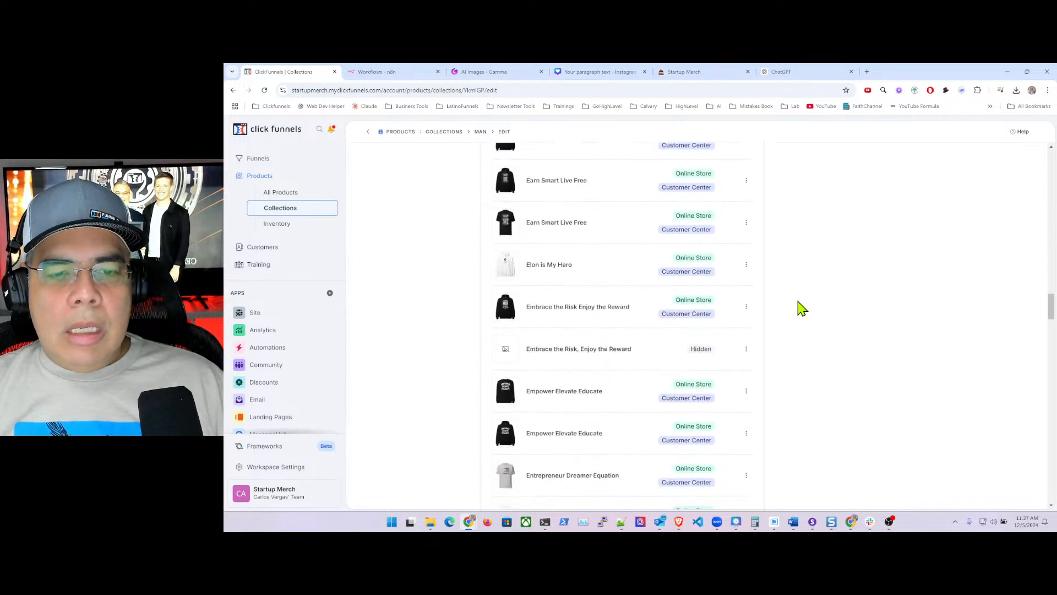
scroll(802, 310, down, 6)
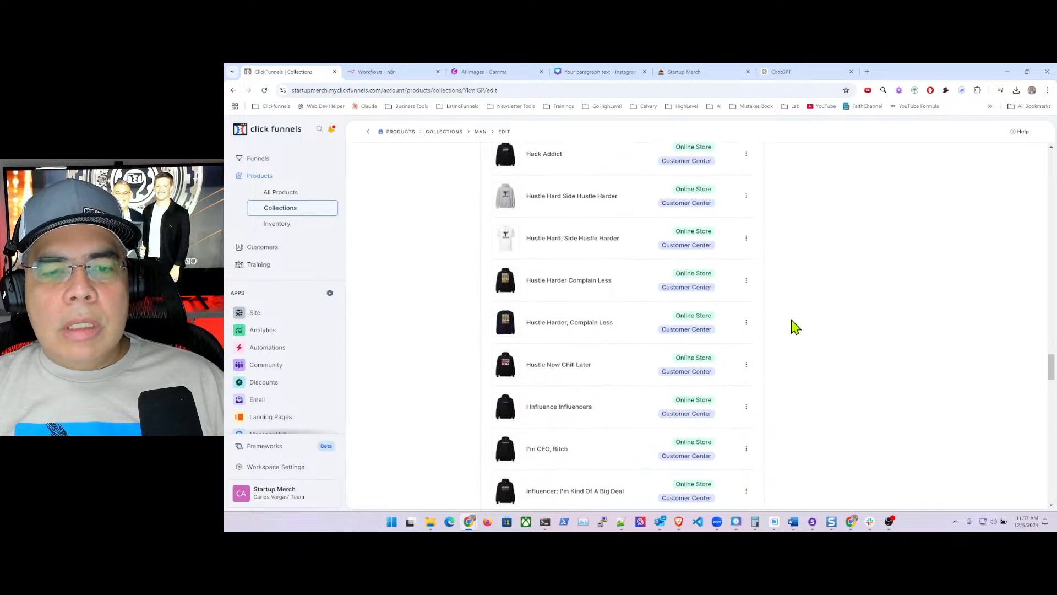
scroll(795, 341, up, 9)
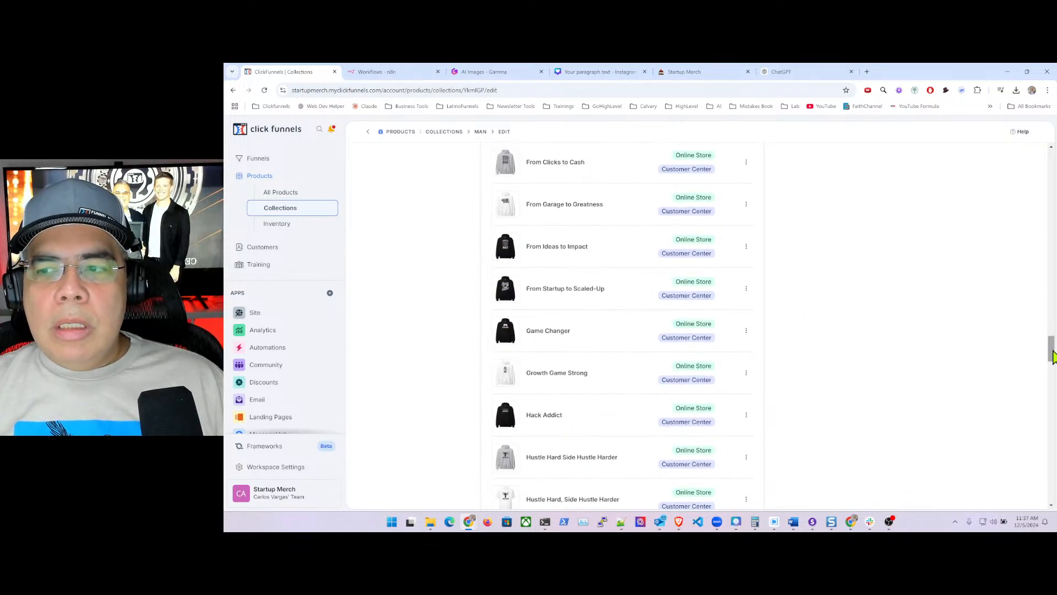
drag(1050, 349, 1050, 306)
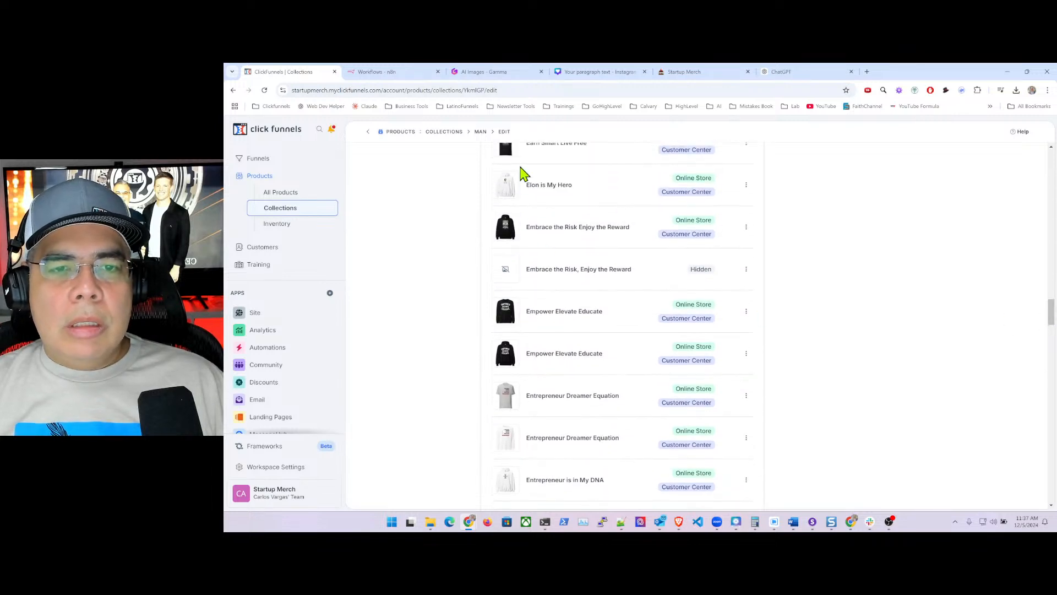
scroll(804, 351, up, 3)
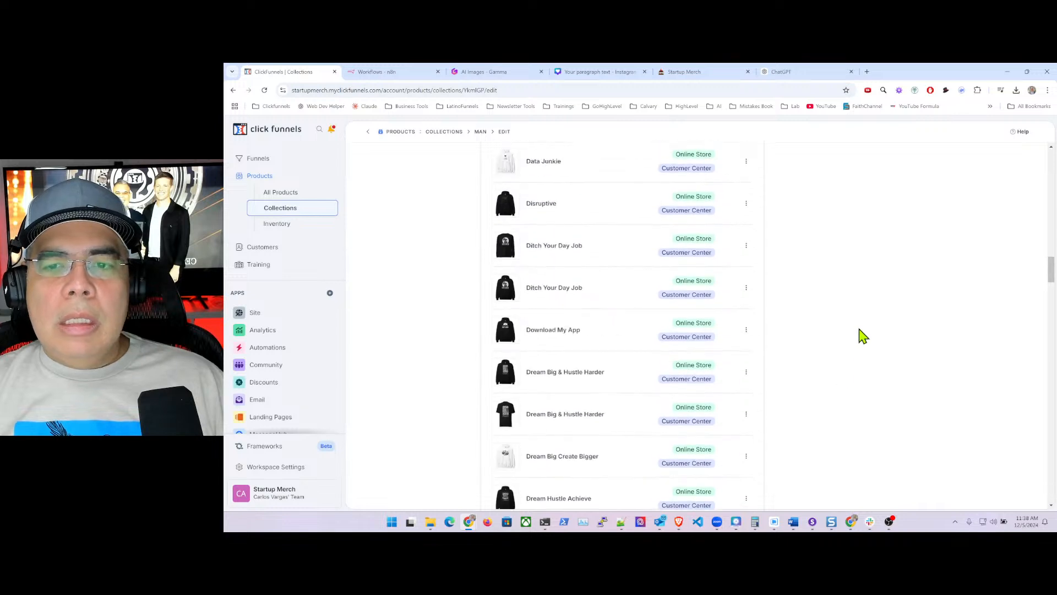
scroll(870, 334, up, 10)
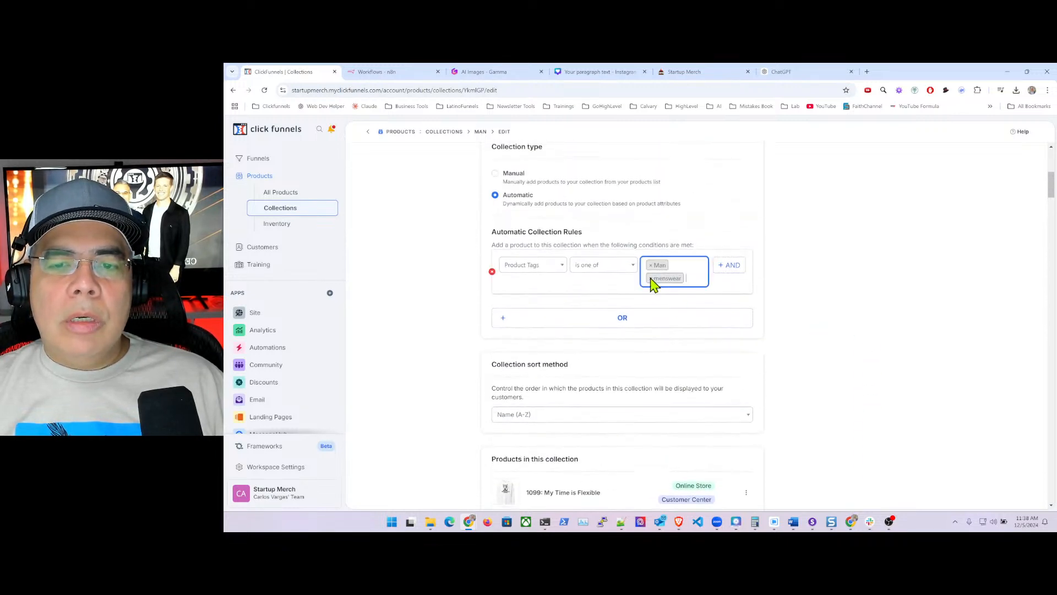
click(650, 278)
click(801, 303)
scroll(796, 322, down, 6)
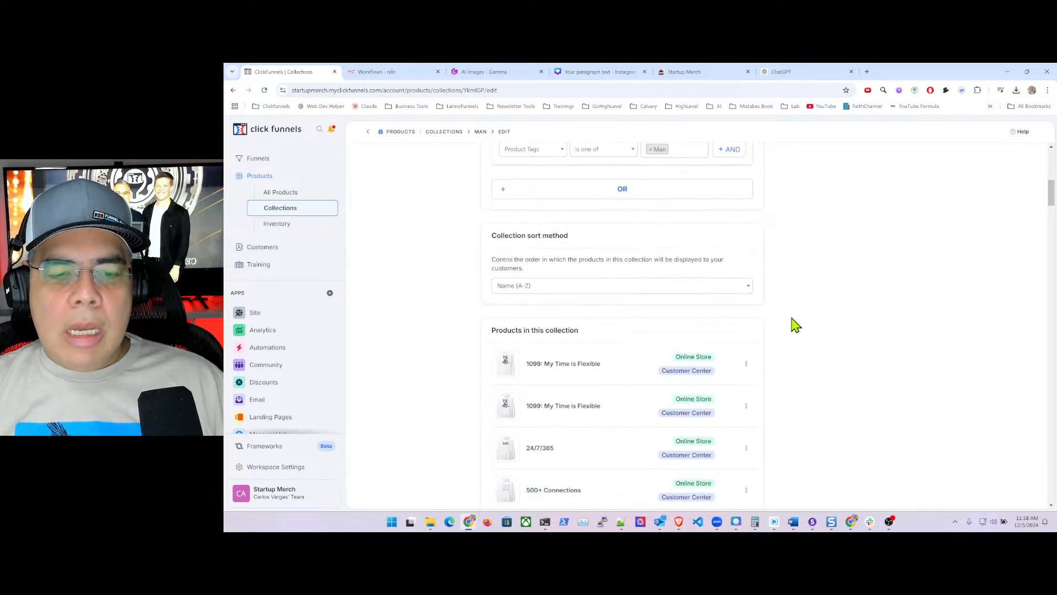
scroll(796, 325, down, 15)
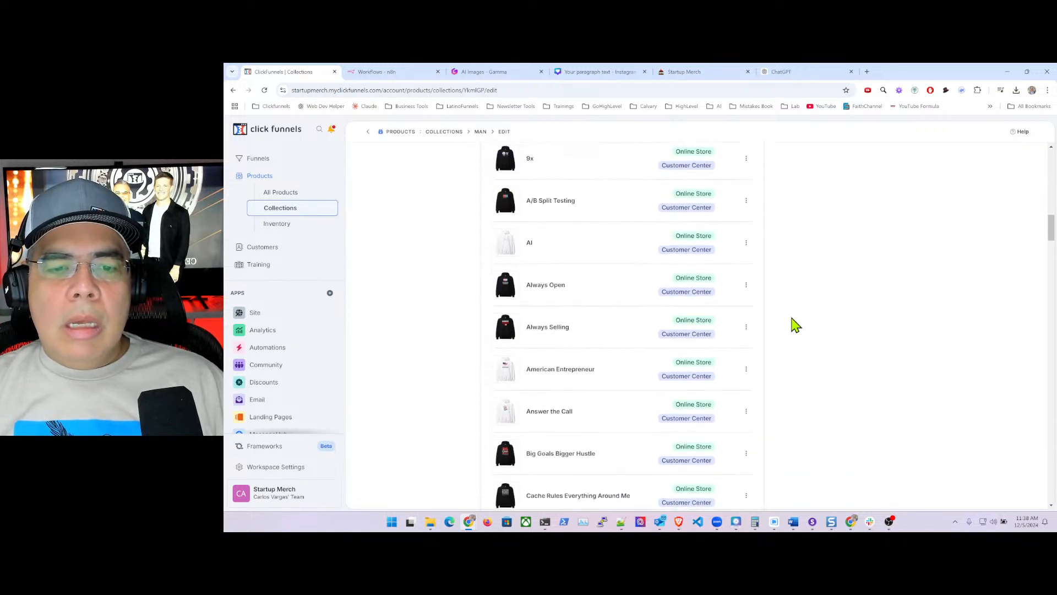
scroll(796, 325, down, 15)
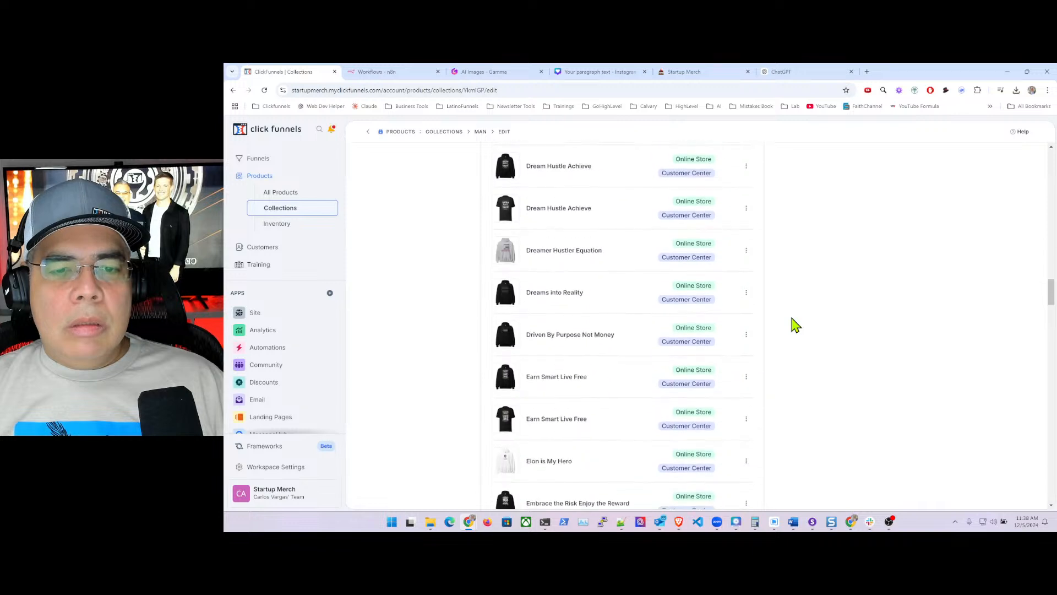
scroll(796, 327, down, 3)
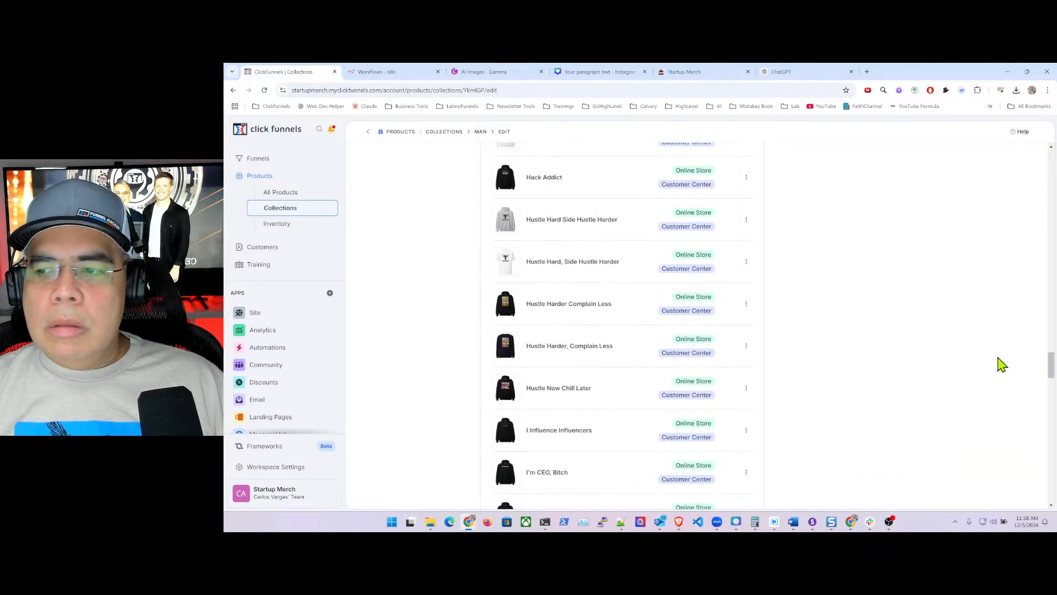
drag(1051, 370, 1051, 490)
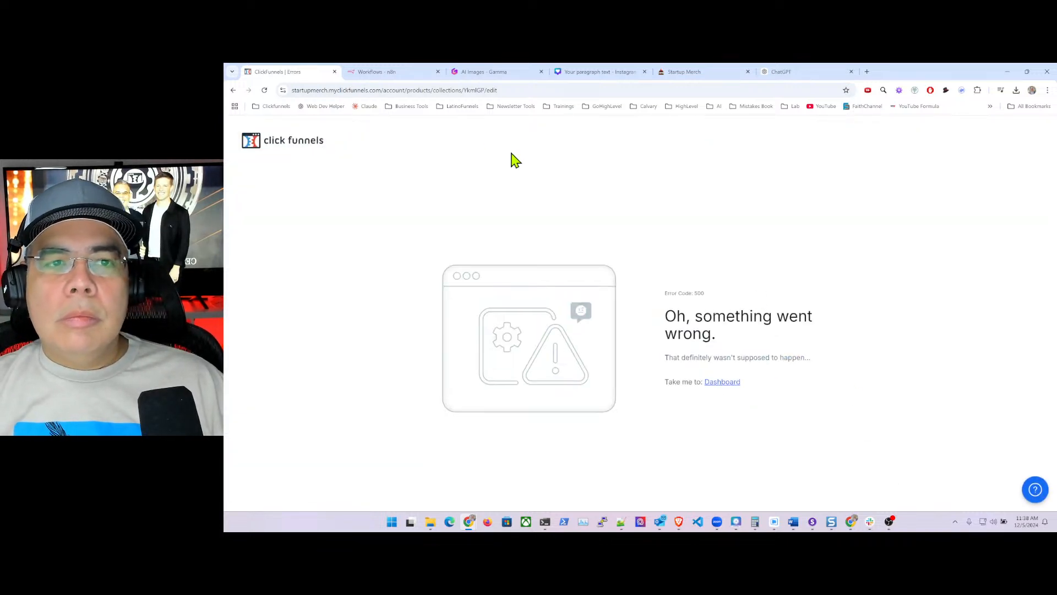
- Reload the failed page to restore the Man collection editor and check its products, such as 500+ Connections and 9x
click(475, 90)
key(Return)
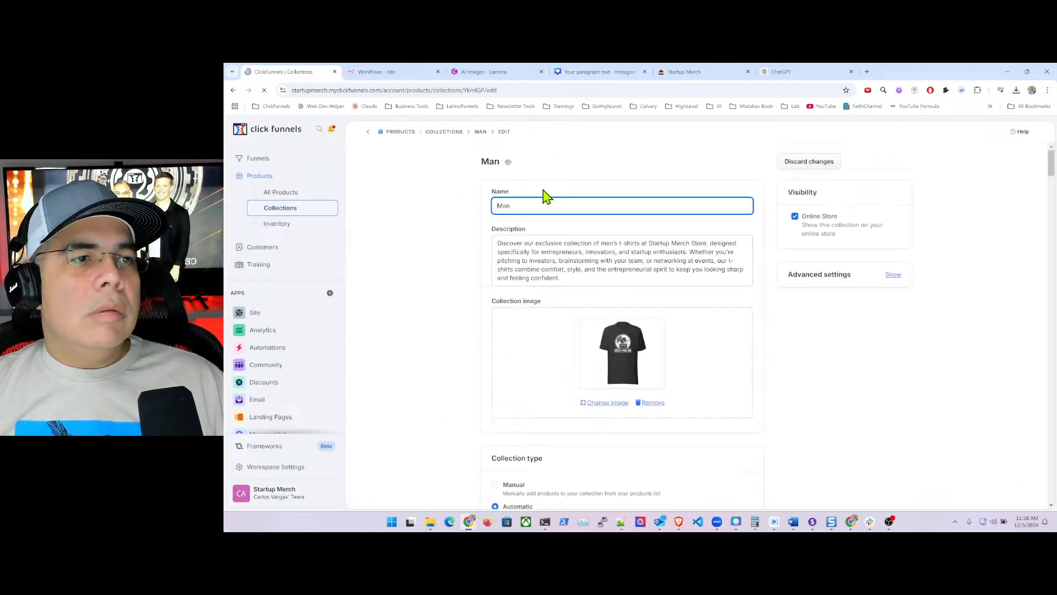
scroll(761, 300, down, 15)
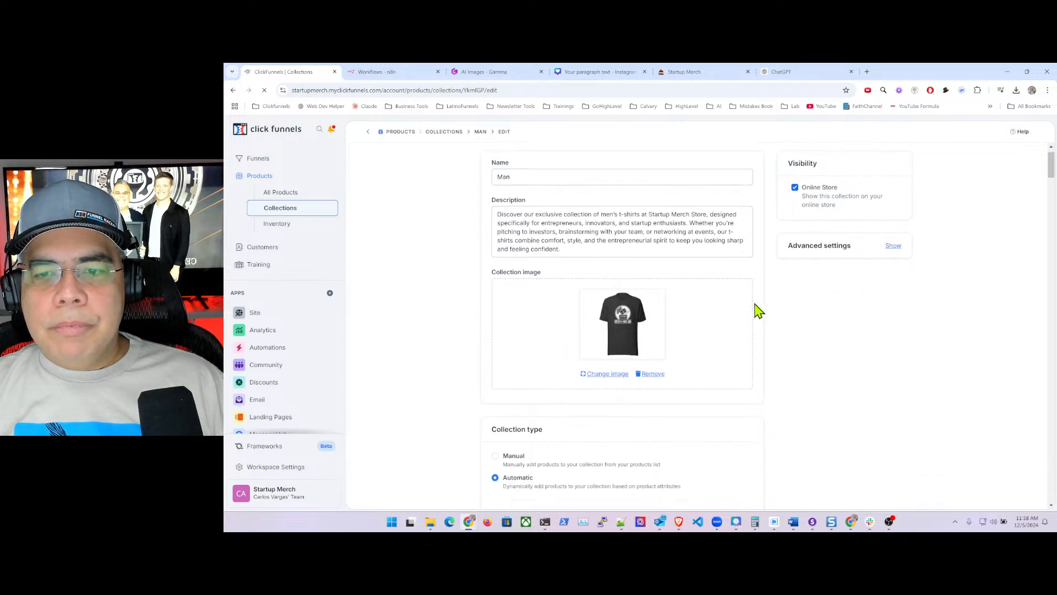
scroll(761, 313, down, 15)
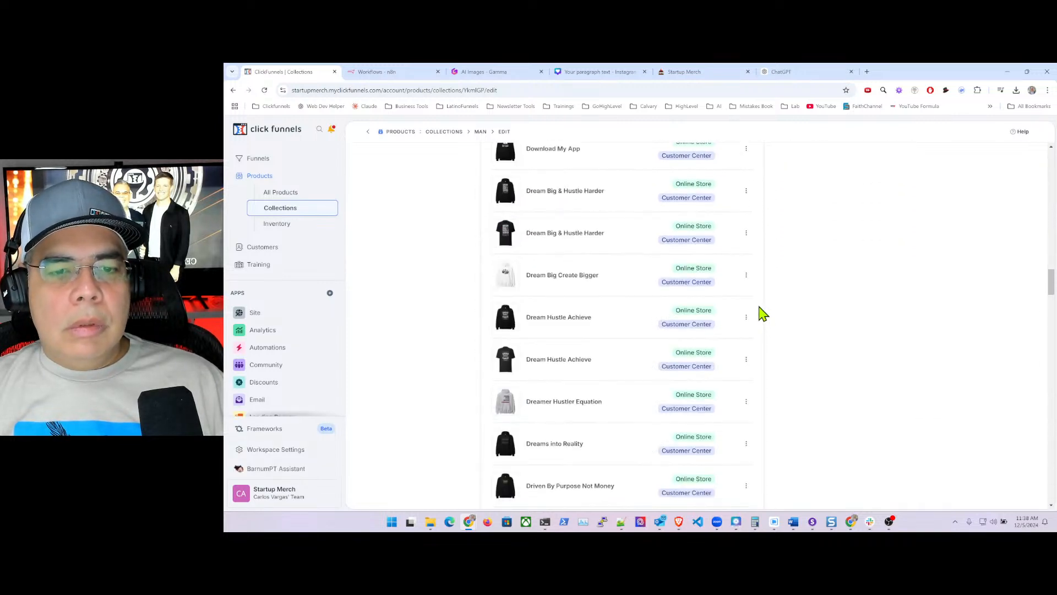
scroll(761, 312, up, 15)
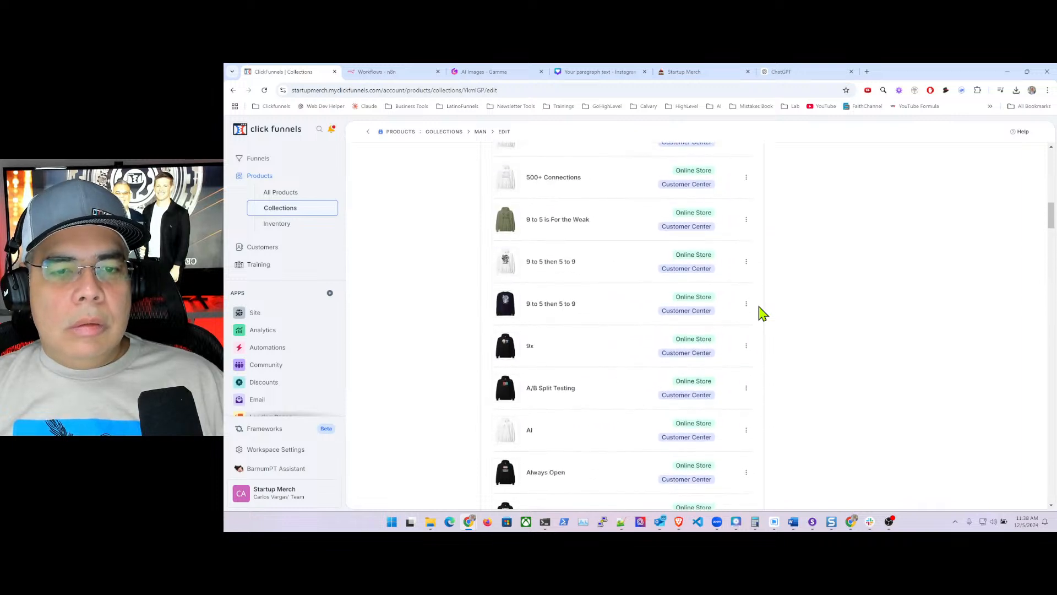
scroll(761, 313, up, 20)
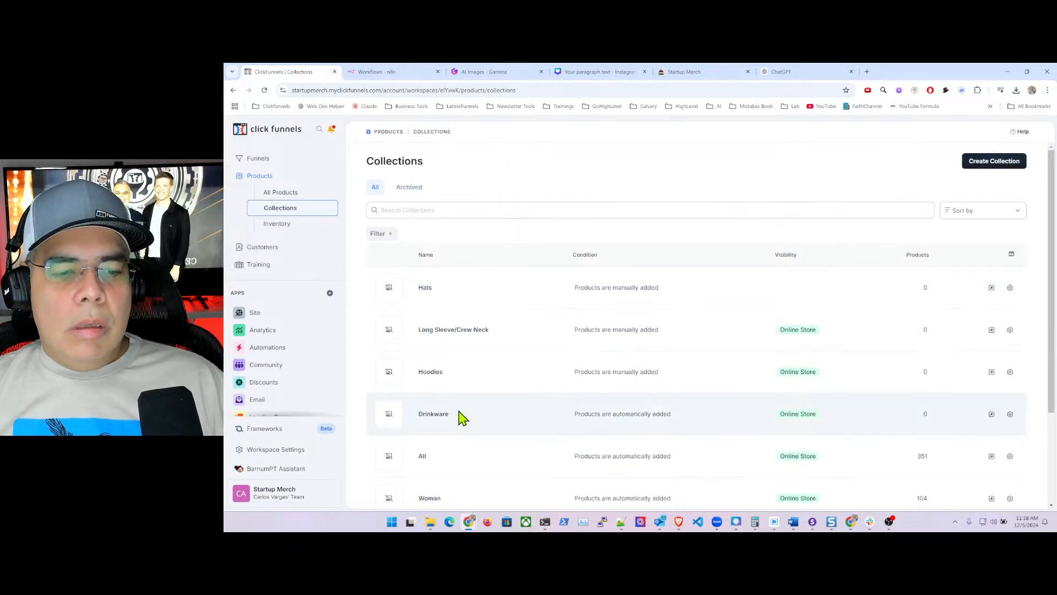
- Open the Woman collection and copy the first paragraph of ChatGPT's Women's T-Shirts description
scroll(462, 423, down, 2)
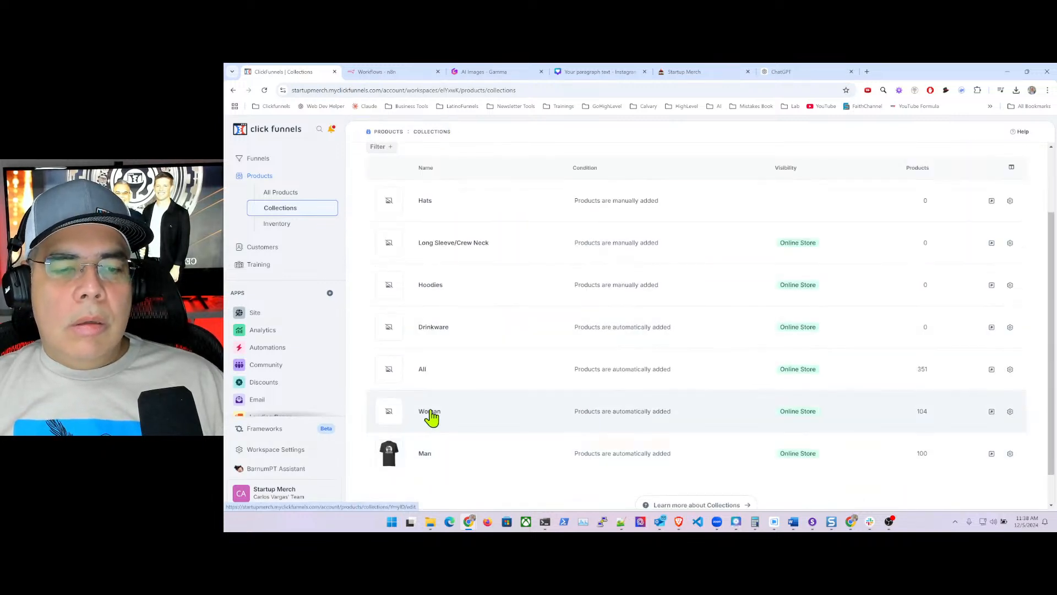
click(431, 413)
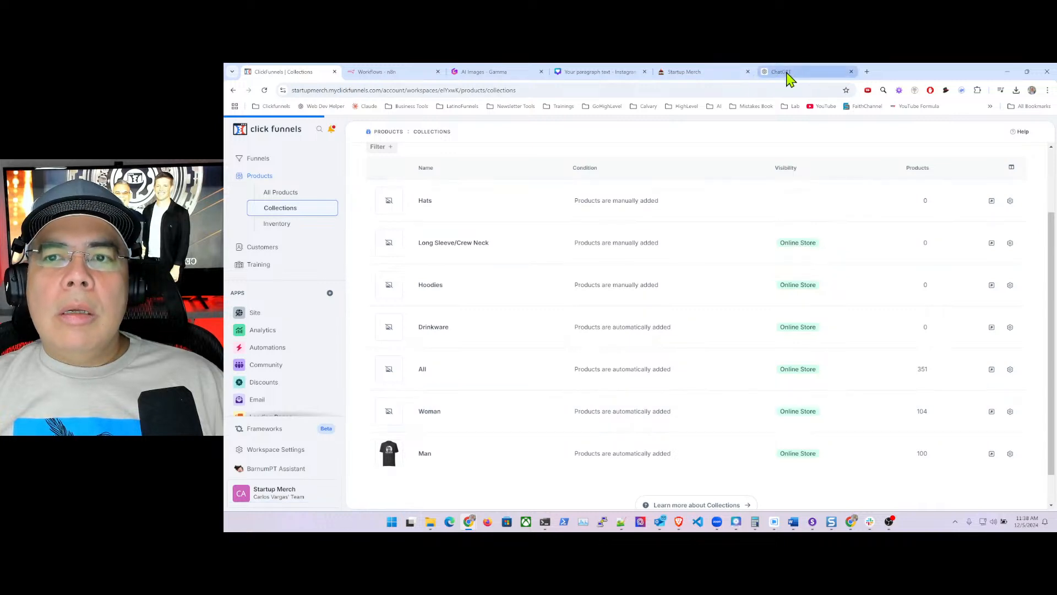
click(787, 74)
click(575, 458)
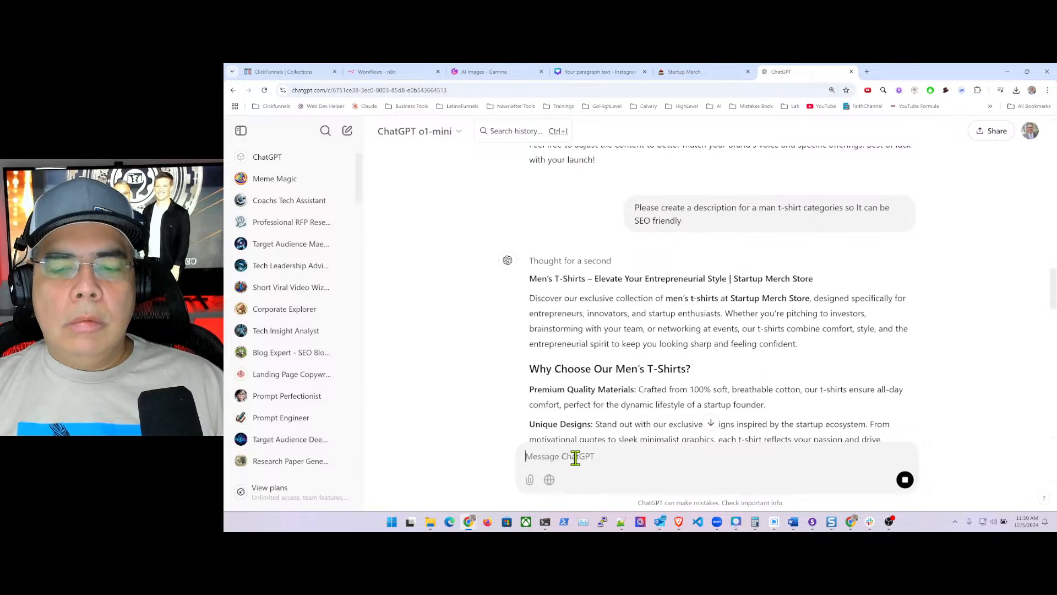
scroll(507, 315, down, 15)
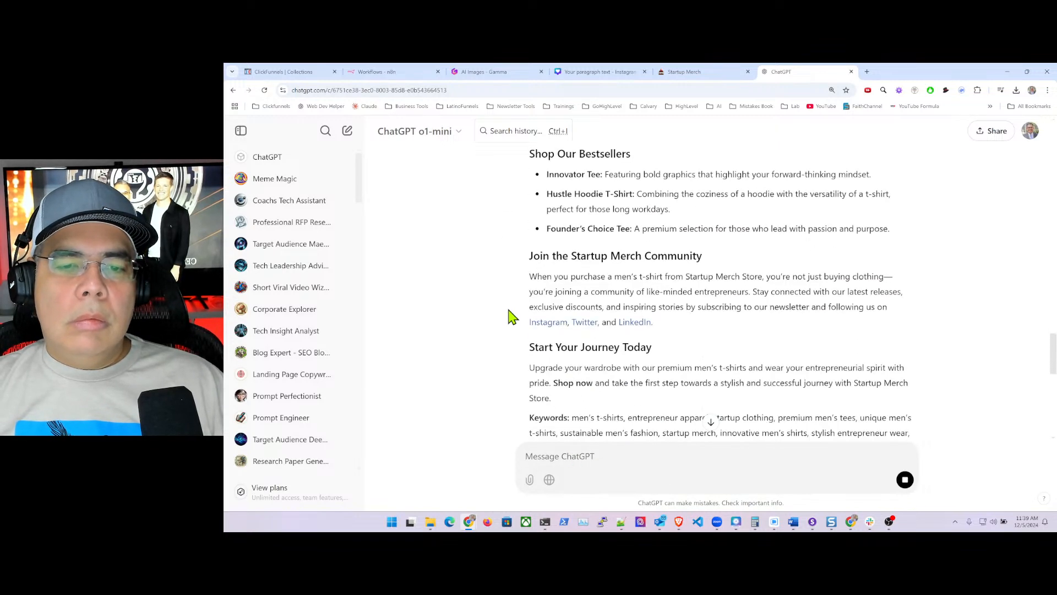
scroll(508, 314, down, 10)
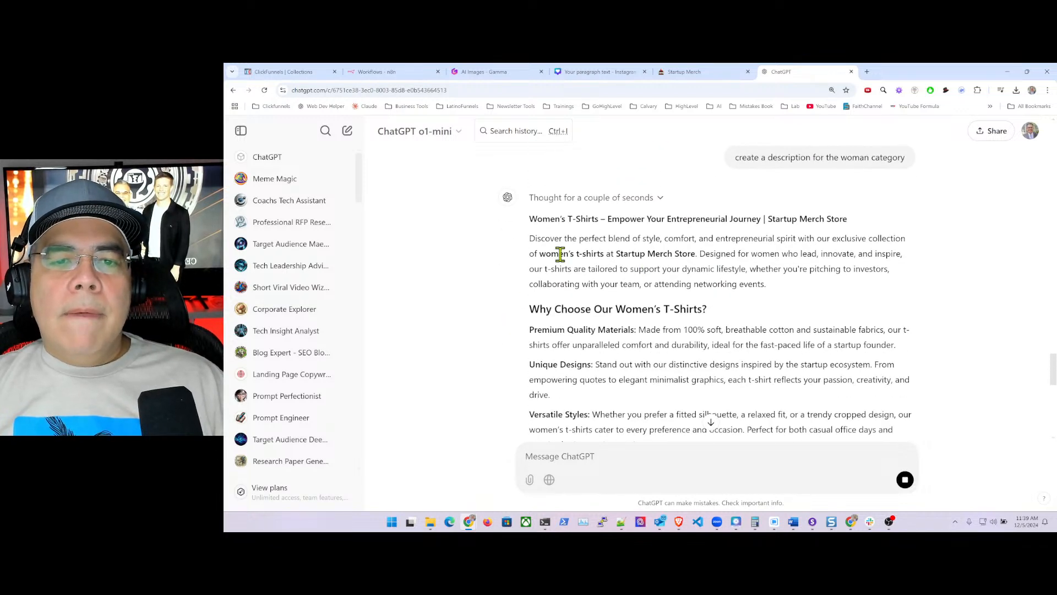
drag(682, 246, 802, 291)
key(ctrl+c)
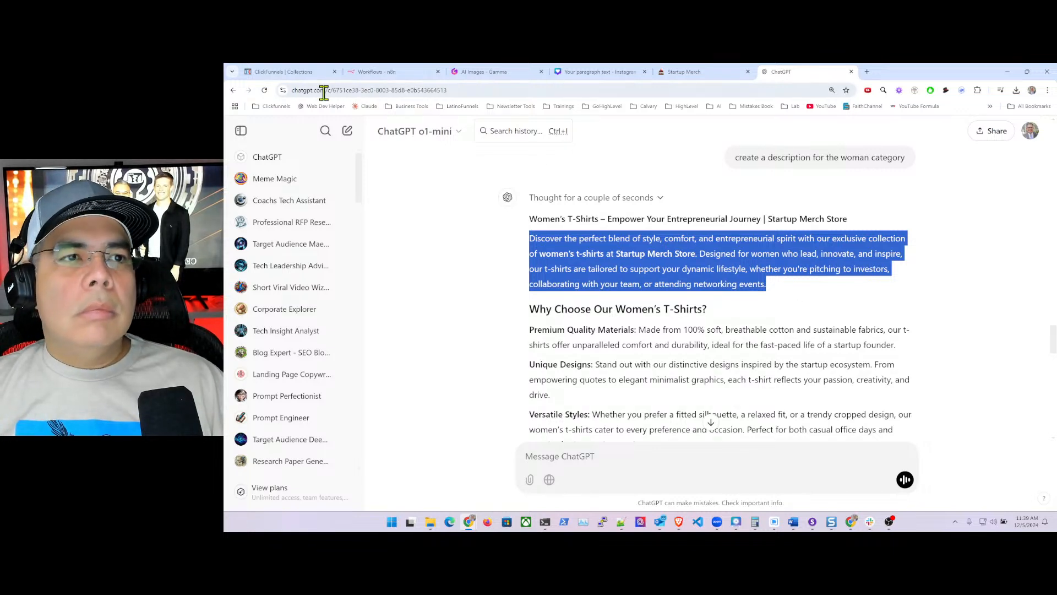
- Paste the copied ChatGPT text into the Woman collection's Description field
click(283, 74)
click(511, 244)
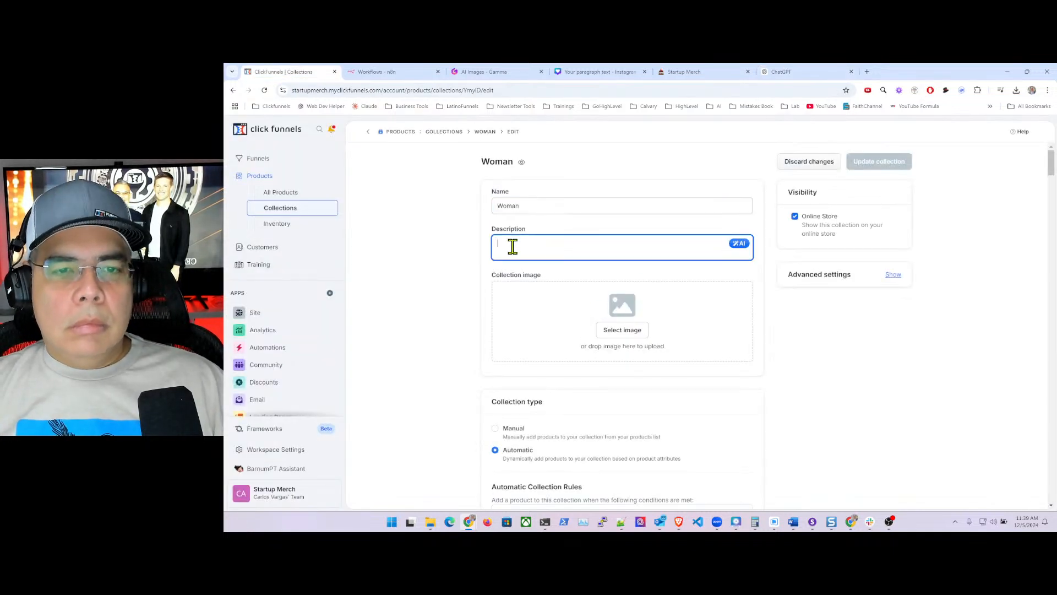
key(ctrl+v)
- Browse the image gallery up to page 14 for a woman-in-T-shirt photo
click(621, 356)
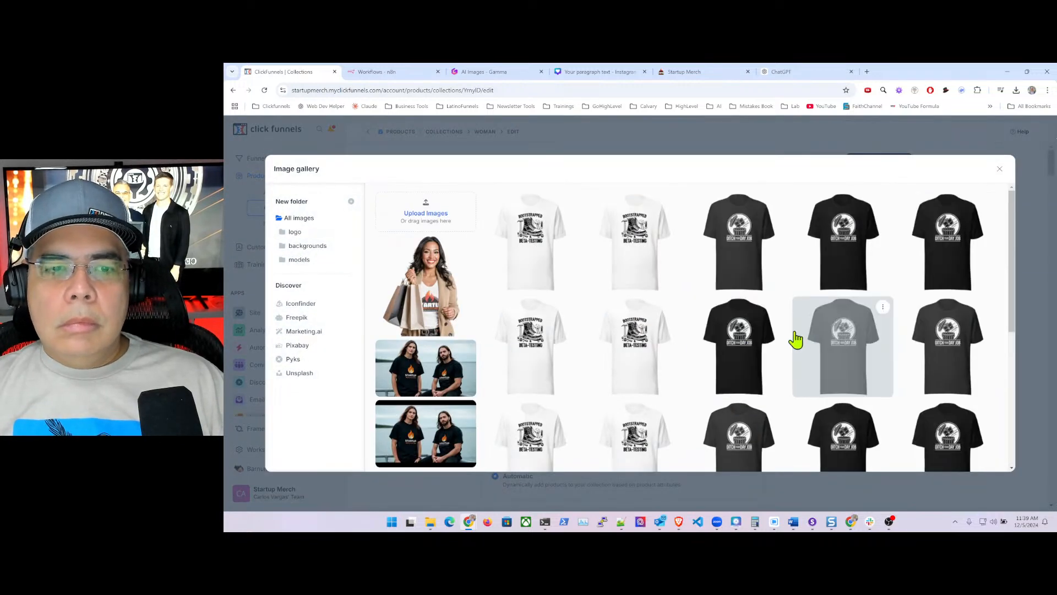
scroll(815, 358, down, 4)
scroll(842, 361, down, 2)
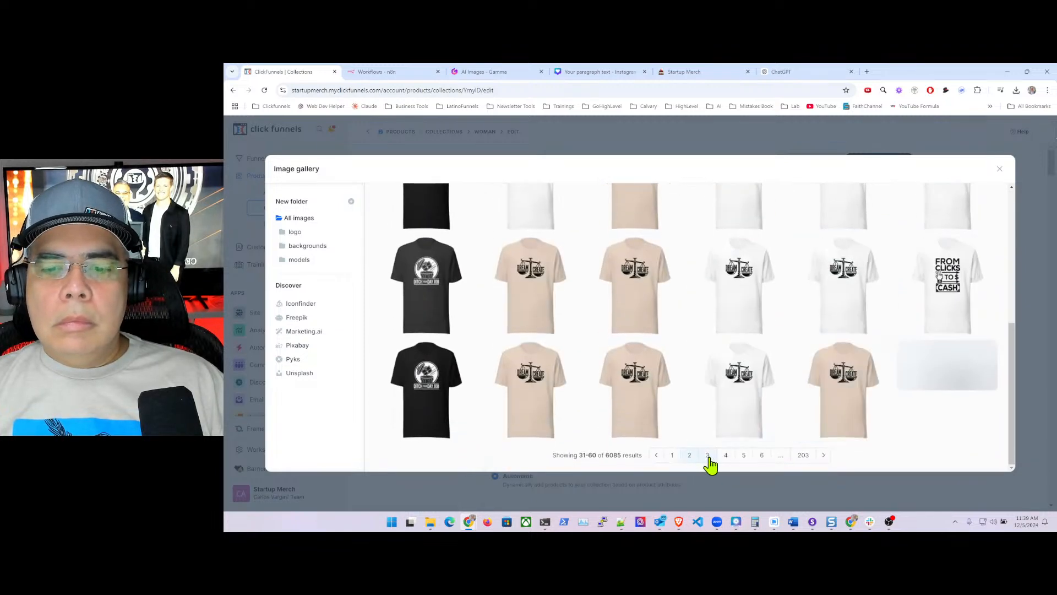
click(707, 464)
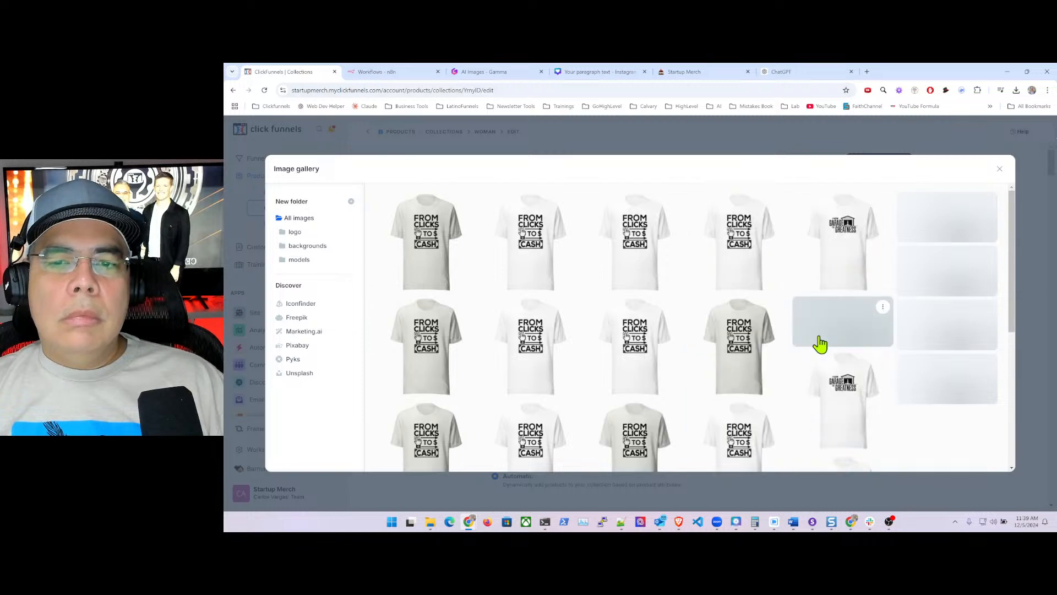
scroll(819, 345, down, 2)
scroll(759, 407, down, 2)
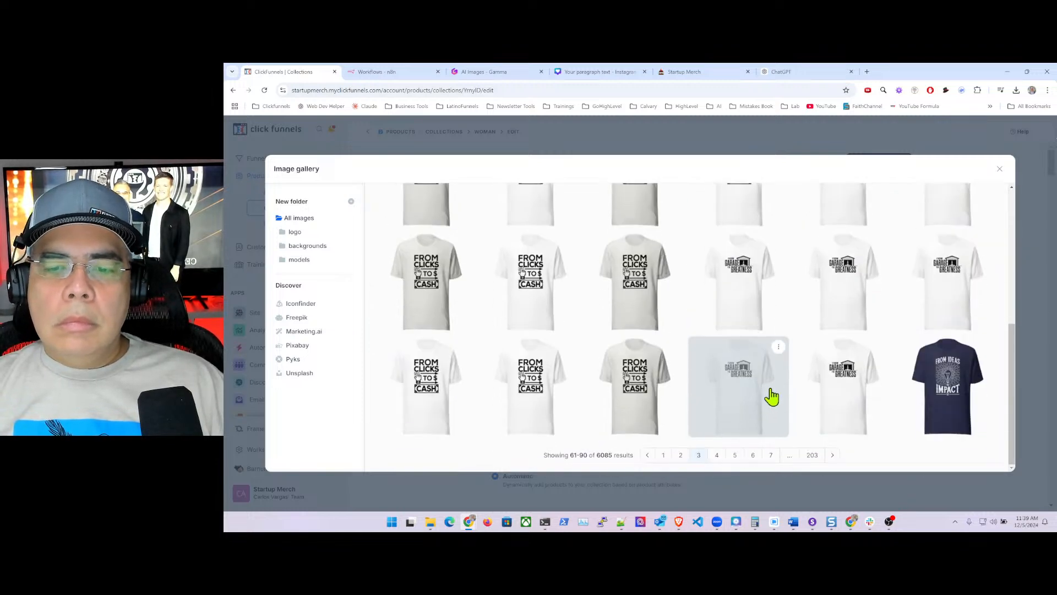
click(717, 456)
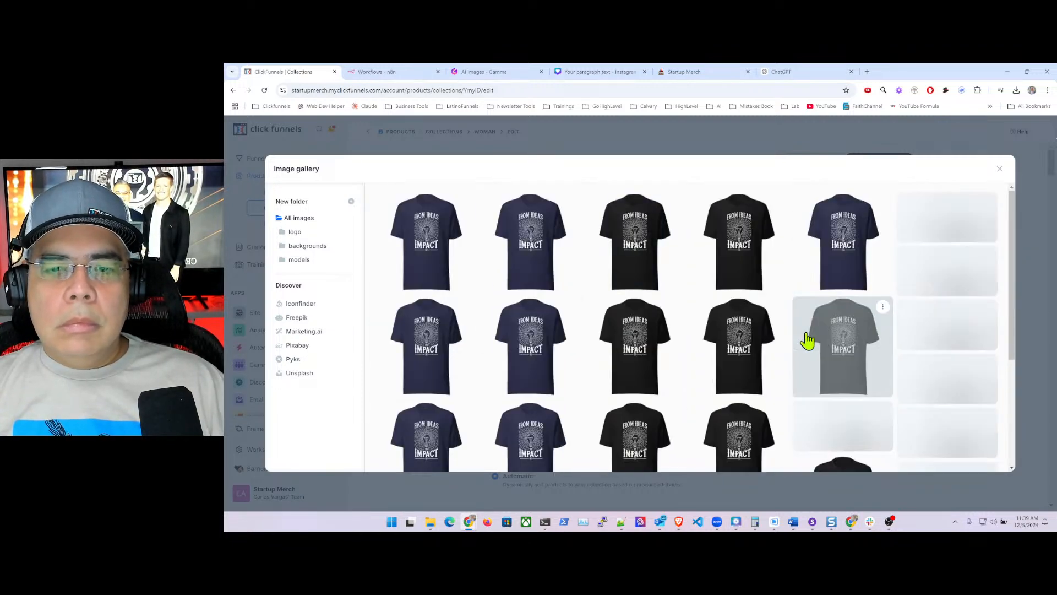
scroll(807, 342, down, 4)
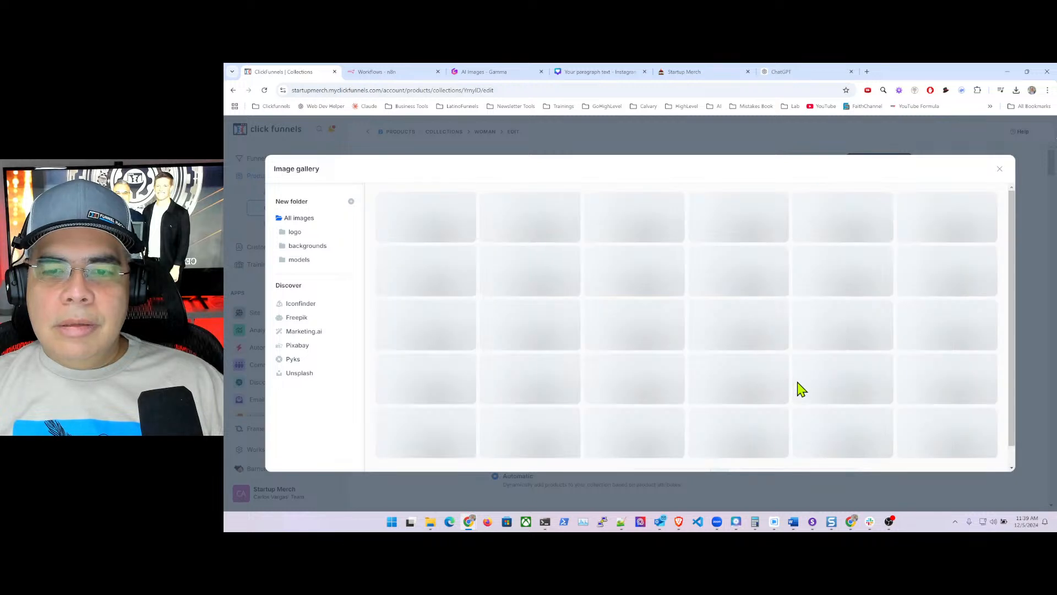
scroll(815, 375, down, 4)
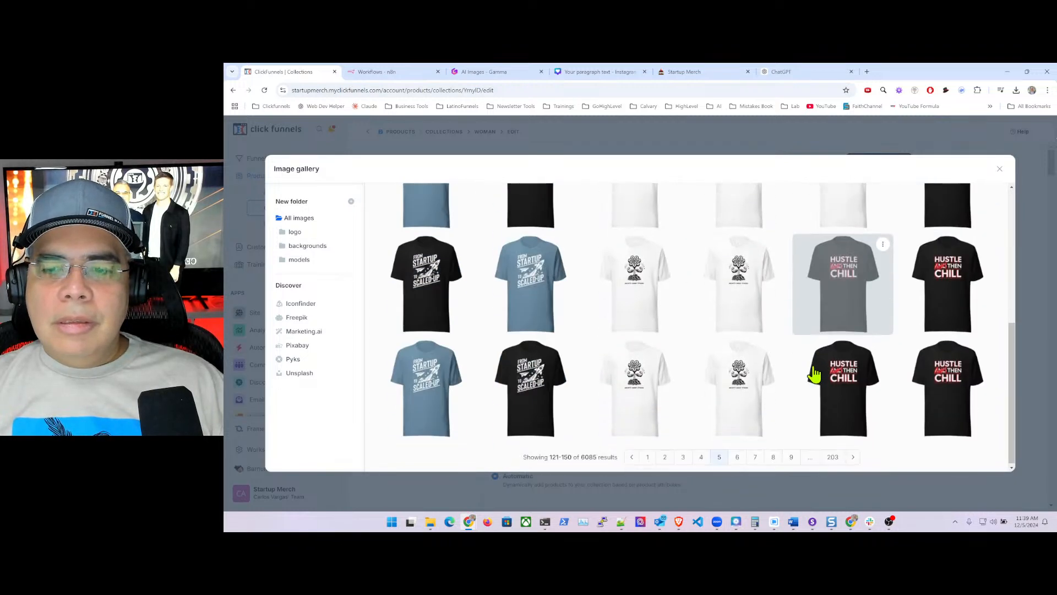
click(737, 455)
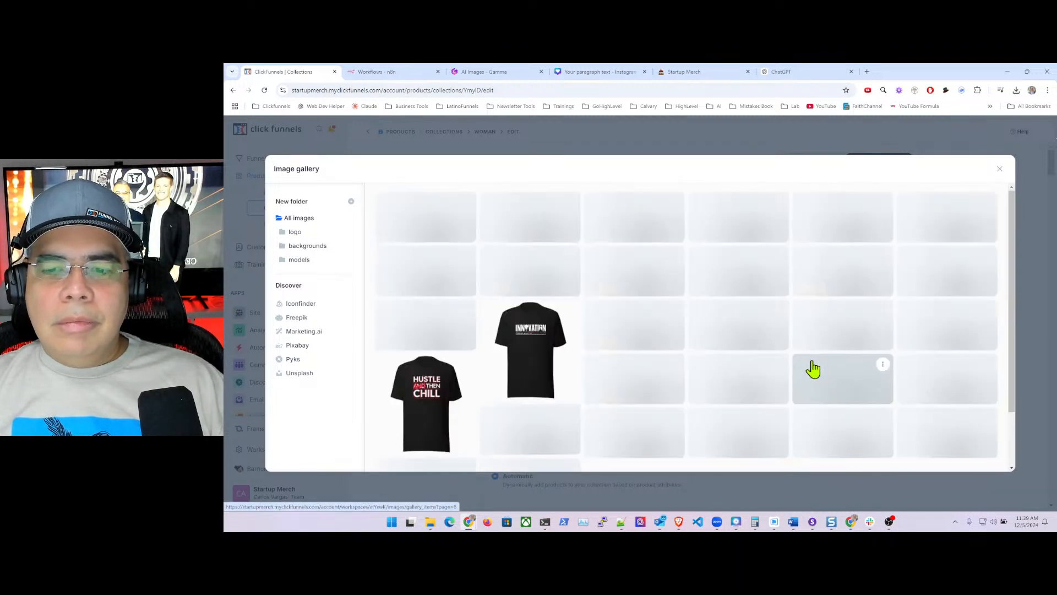
scroll(854, 333, down, 3)
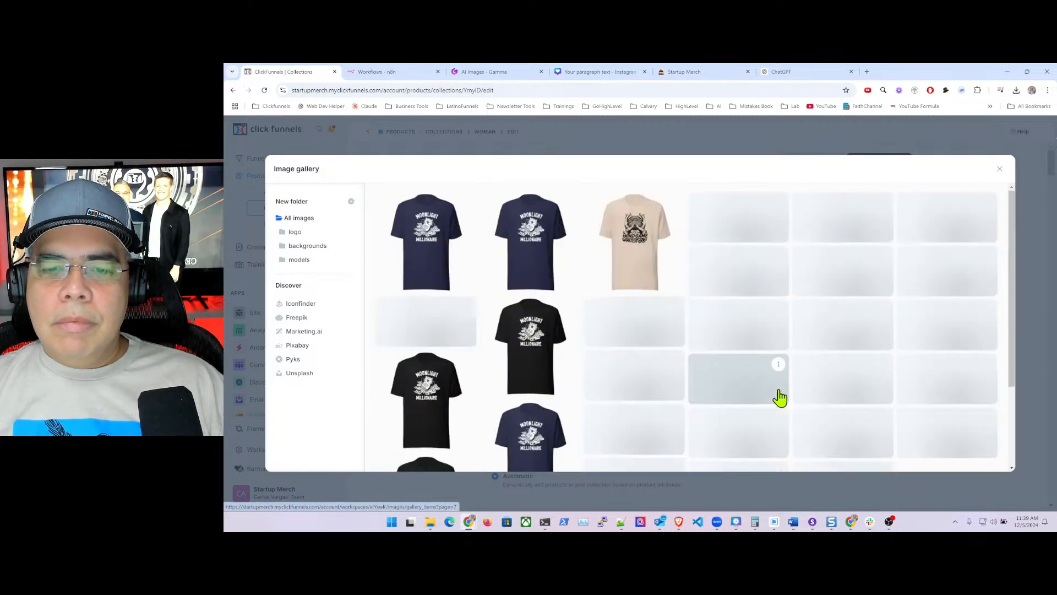
scroll(854, 365, down, 5)
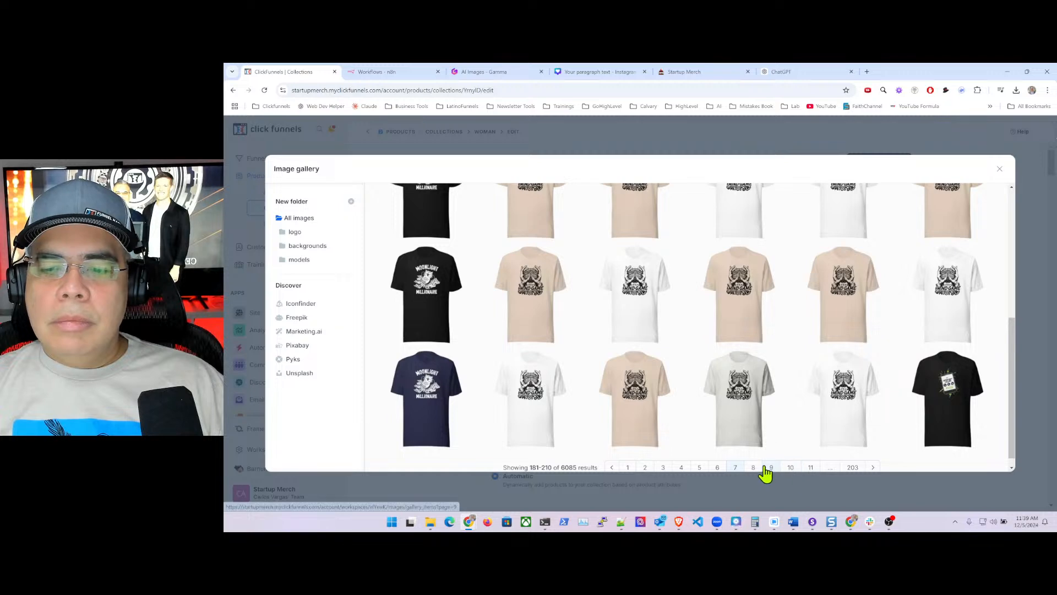
click(771, 468)
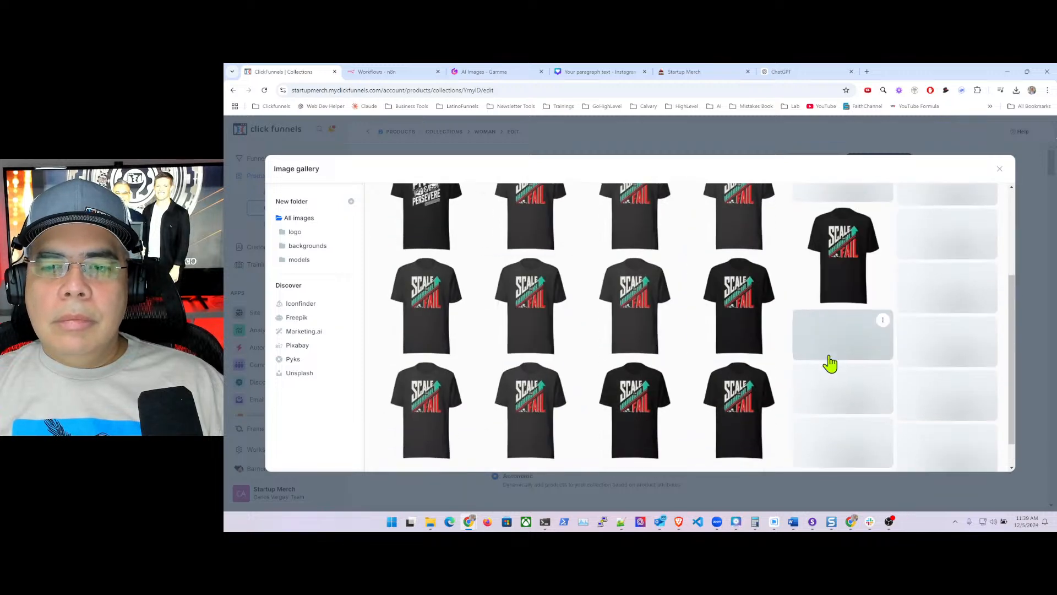
scroll(830, 396, down, 5)
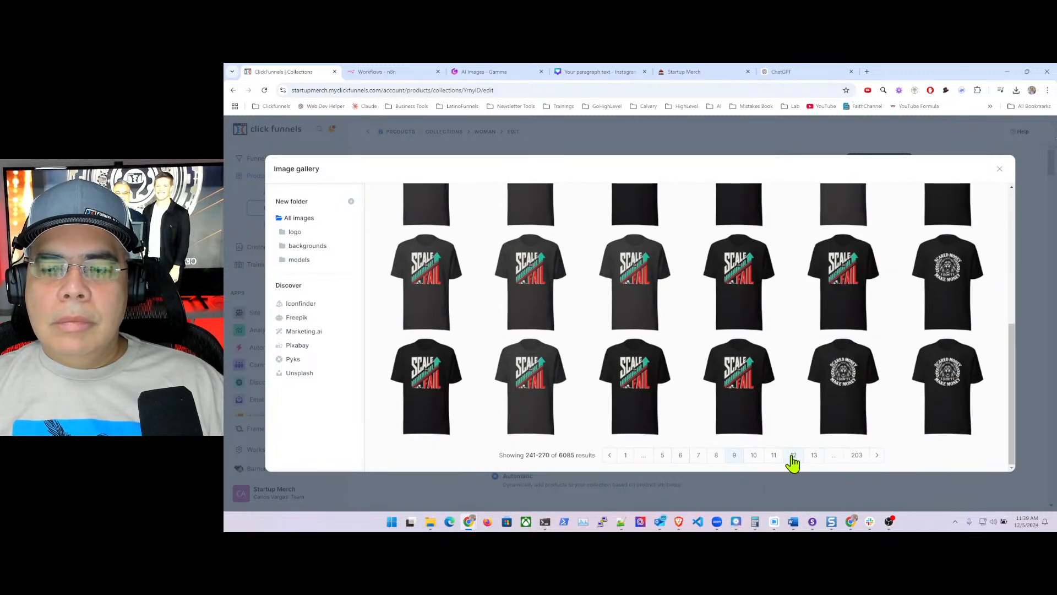
click(792, 456)
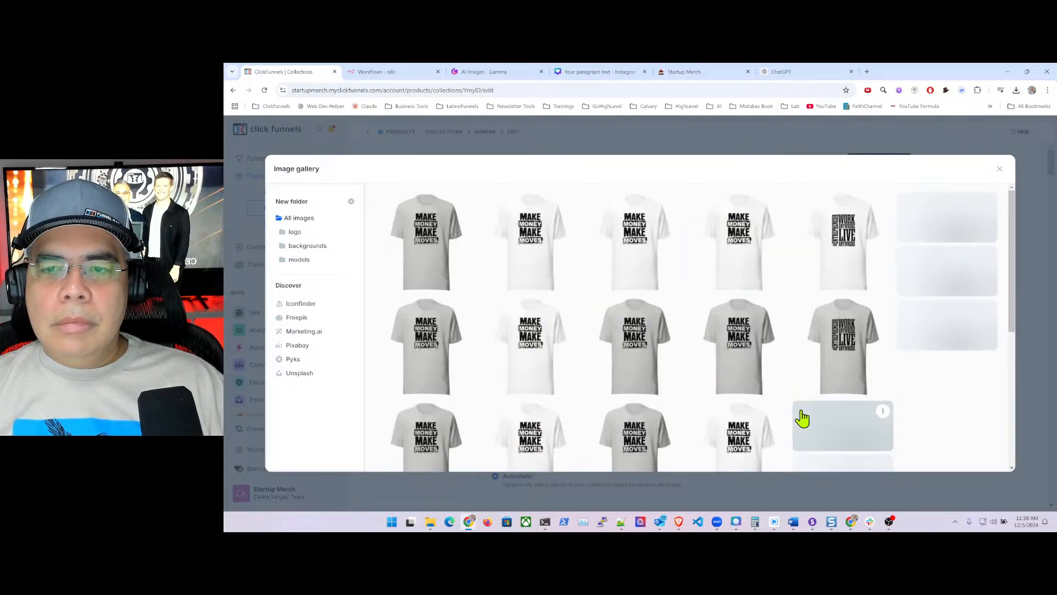
scroll(802, 419, down, 2)
scroll(802, 419, down, 2)
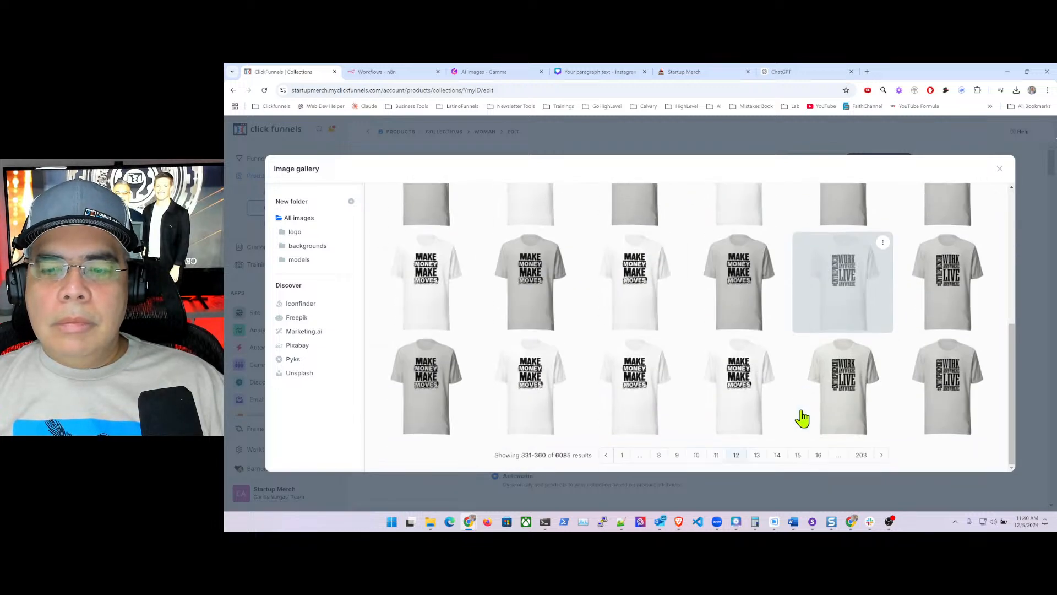
click(777, 456)
- Continue to gallery page 40 and set the woman-in-graphic-T-shirt photo as the collection image
scroll(836, 399, down, 1)
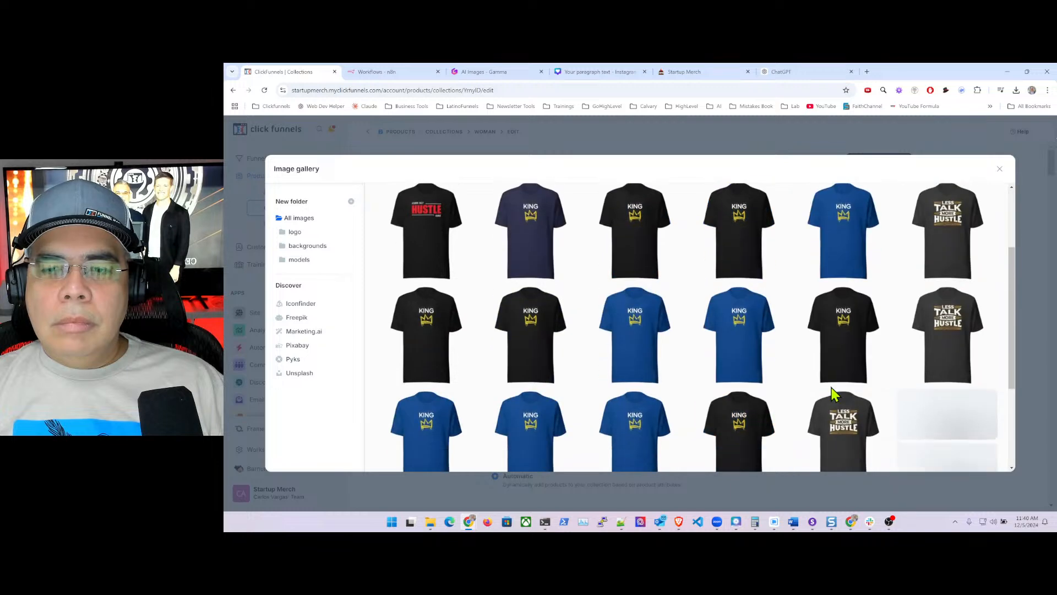
scroll(836, 396, down, 1)
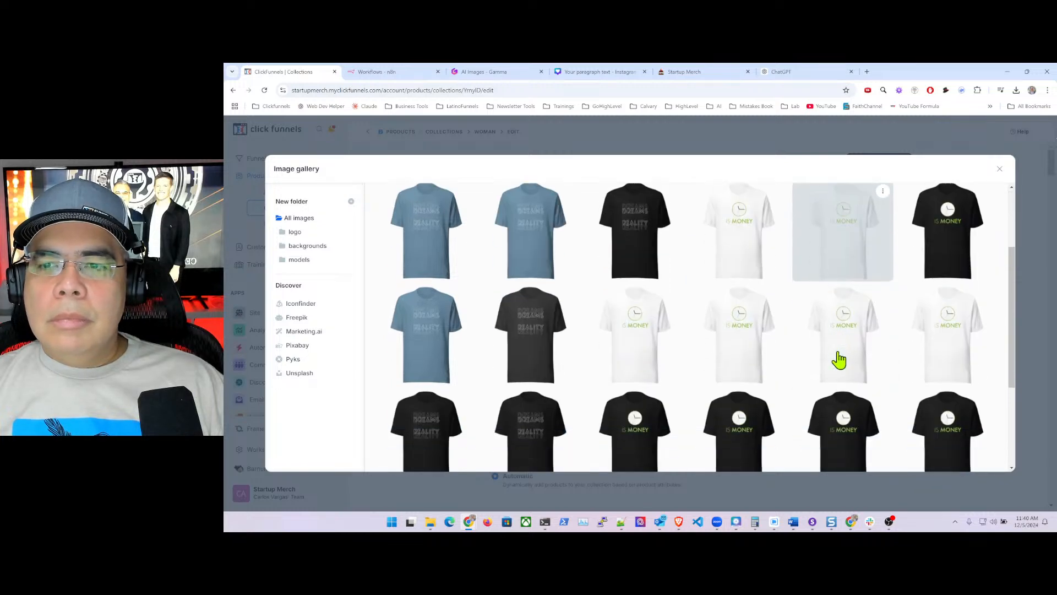
scroll(837, 361, down, 3)
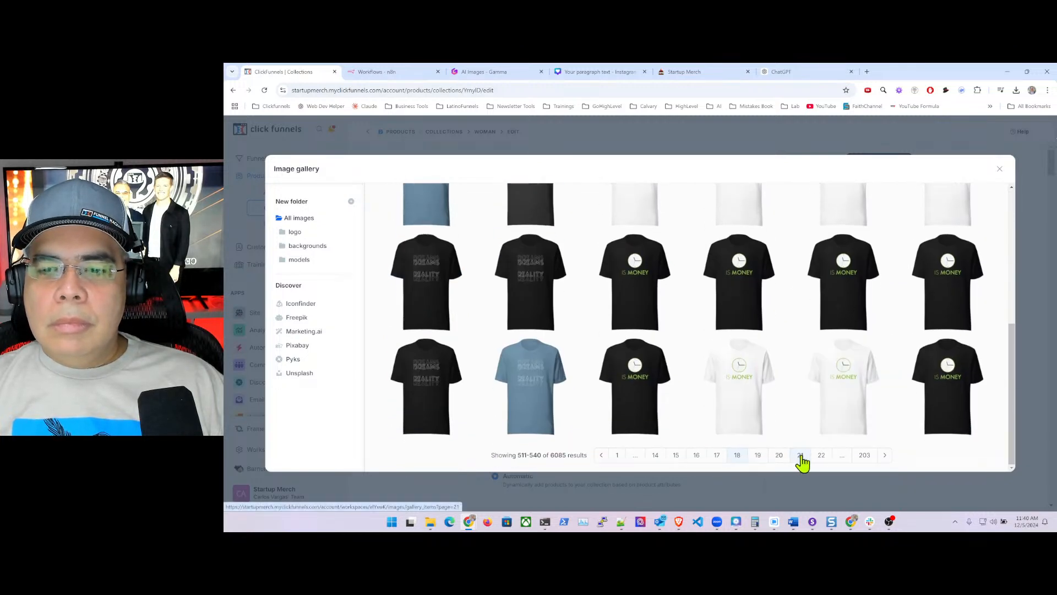
click(800, 455)
scroll(843, 371, down, 3)
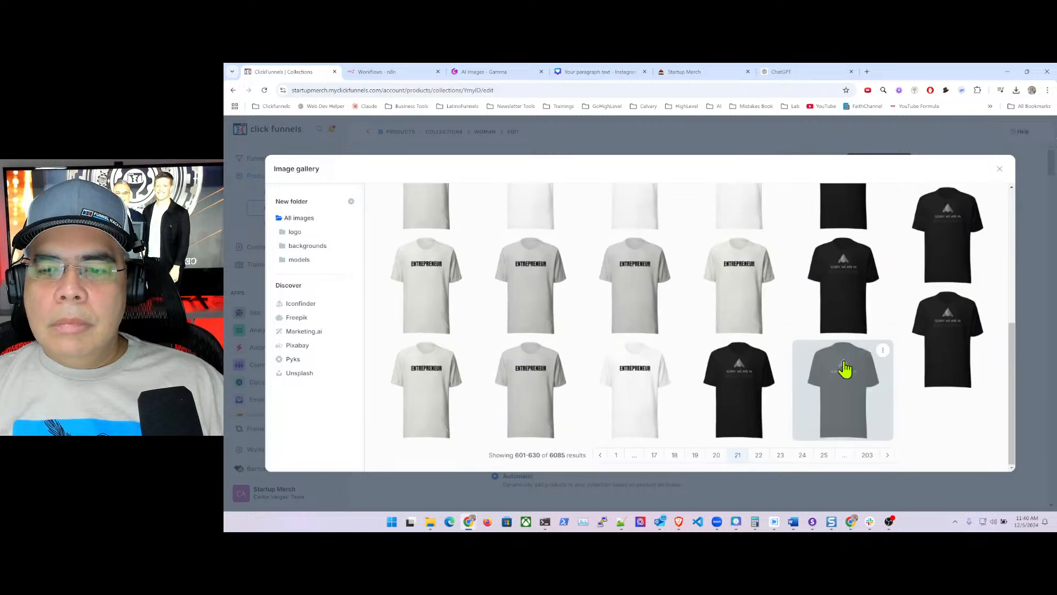
click(802, 460)
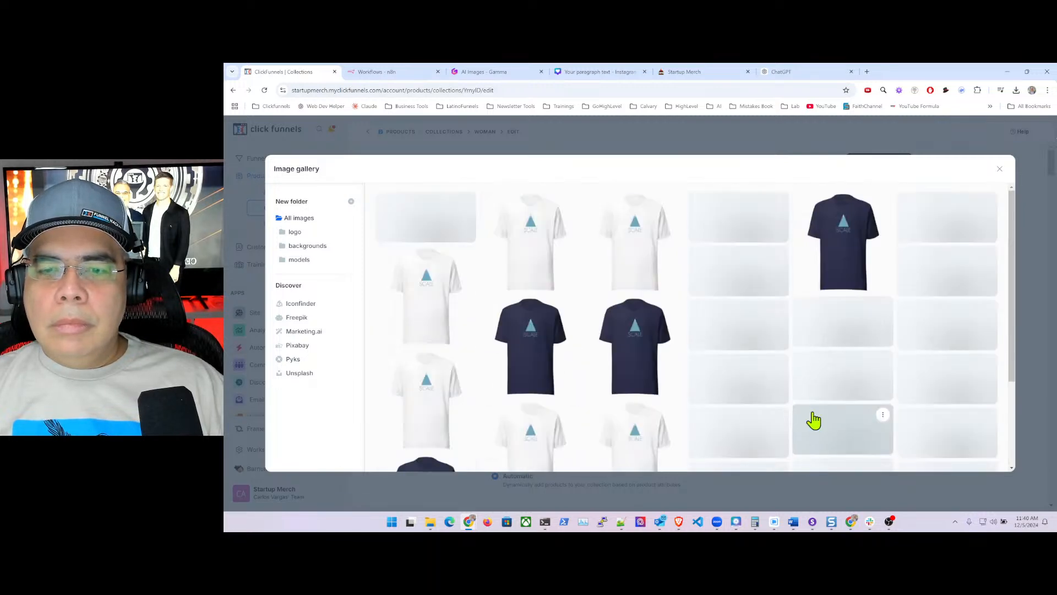
scroll(869, 380, down, 1)
scroll(880, 382, down, 2)
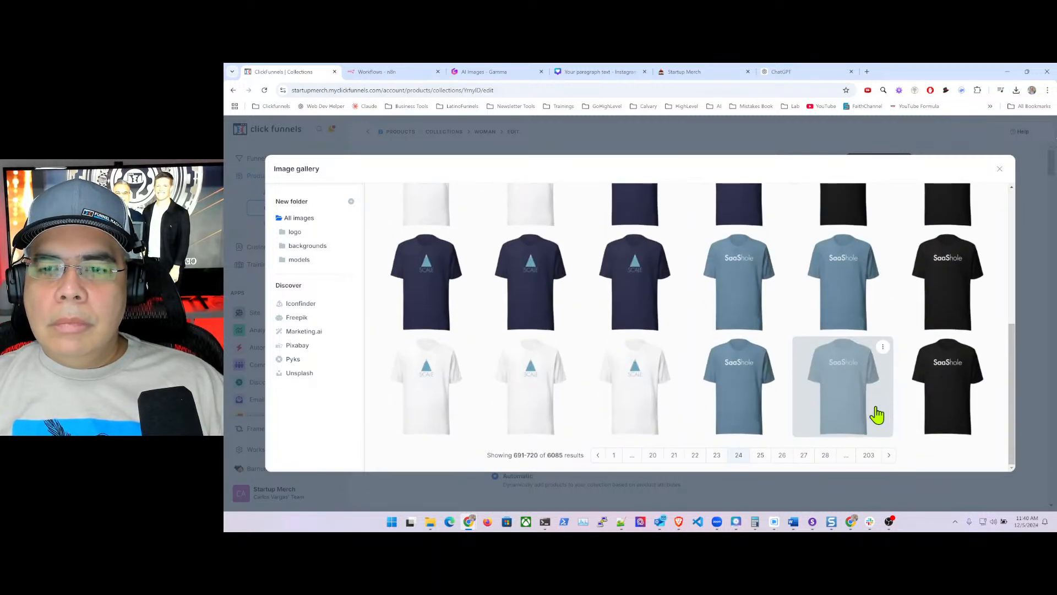
click(826, 455)
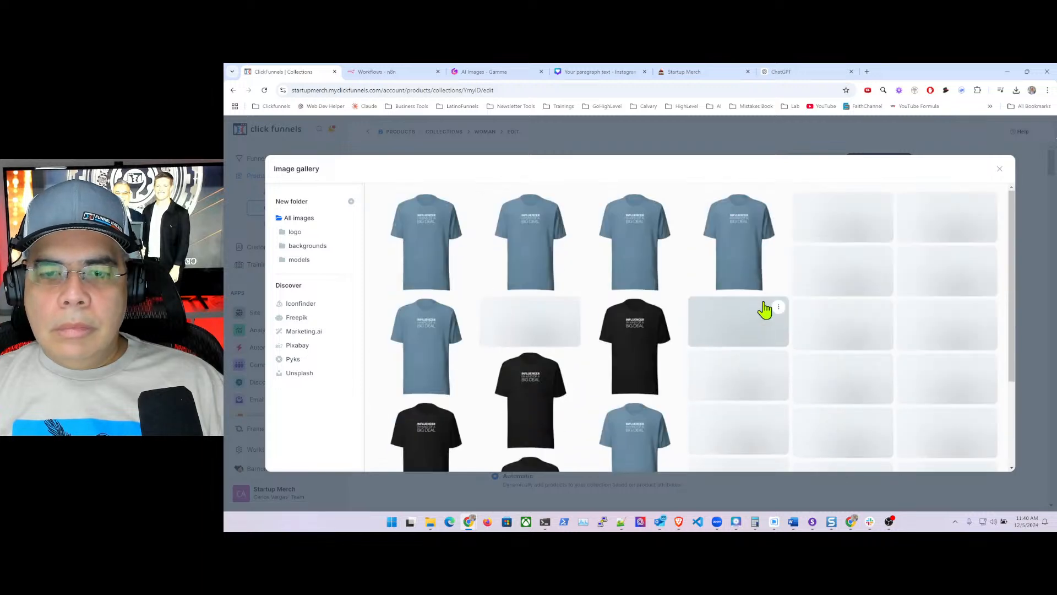
scroll(871, 452, down, 3)
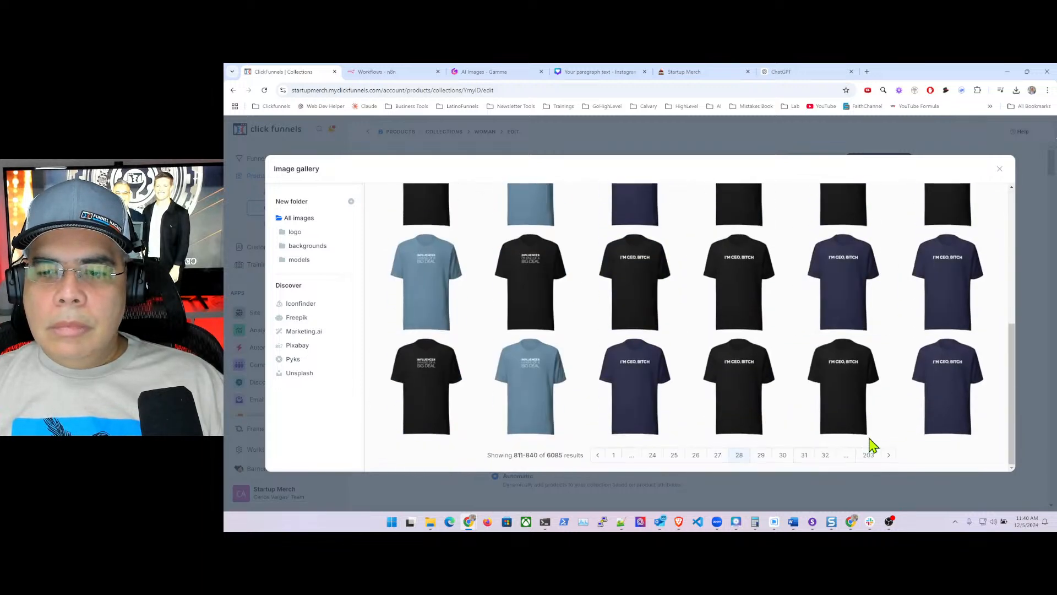
click(826, 457)
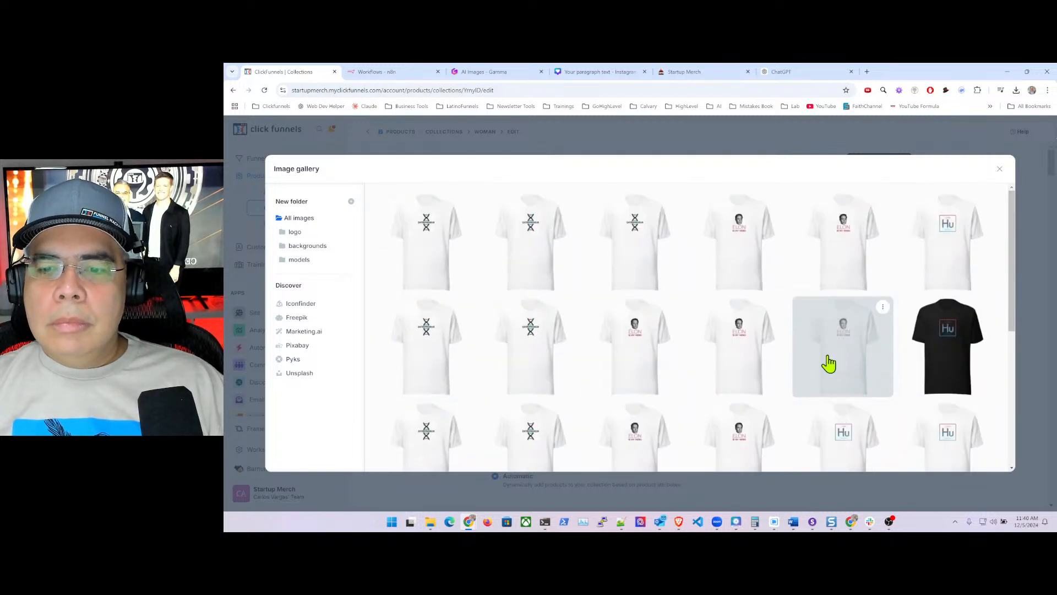
scroll(829, 363, down, 5)
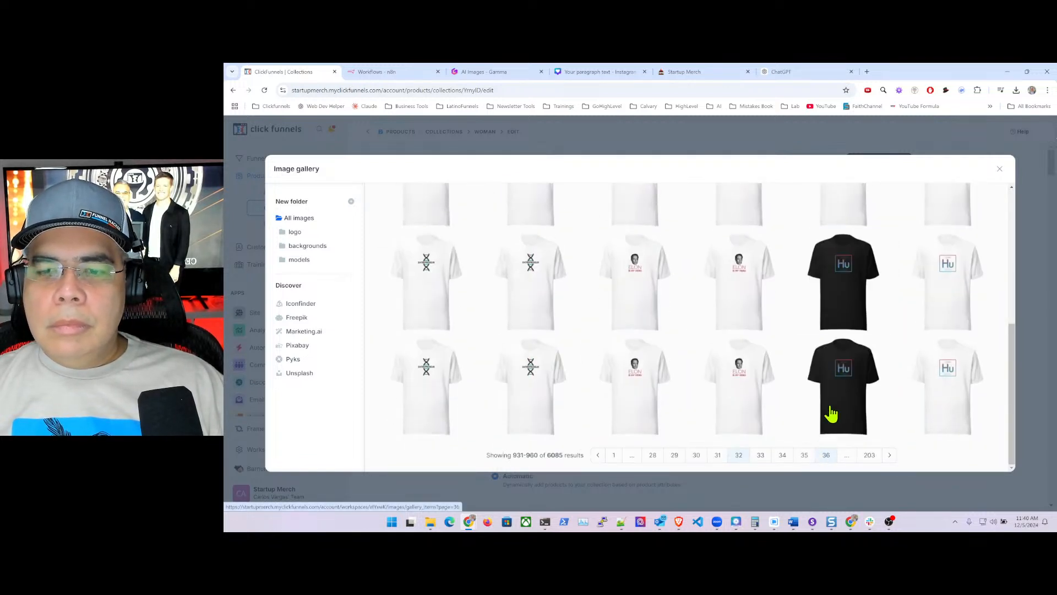
click(826, 455)
scroll(843, 392, down, 3)
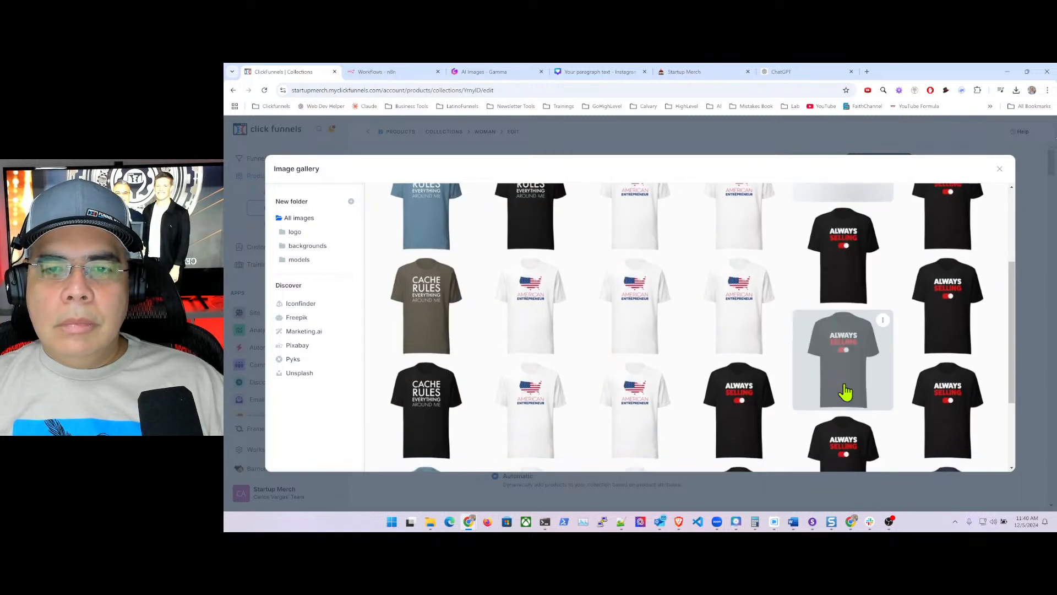
scroll(845, 392, down, 2)
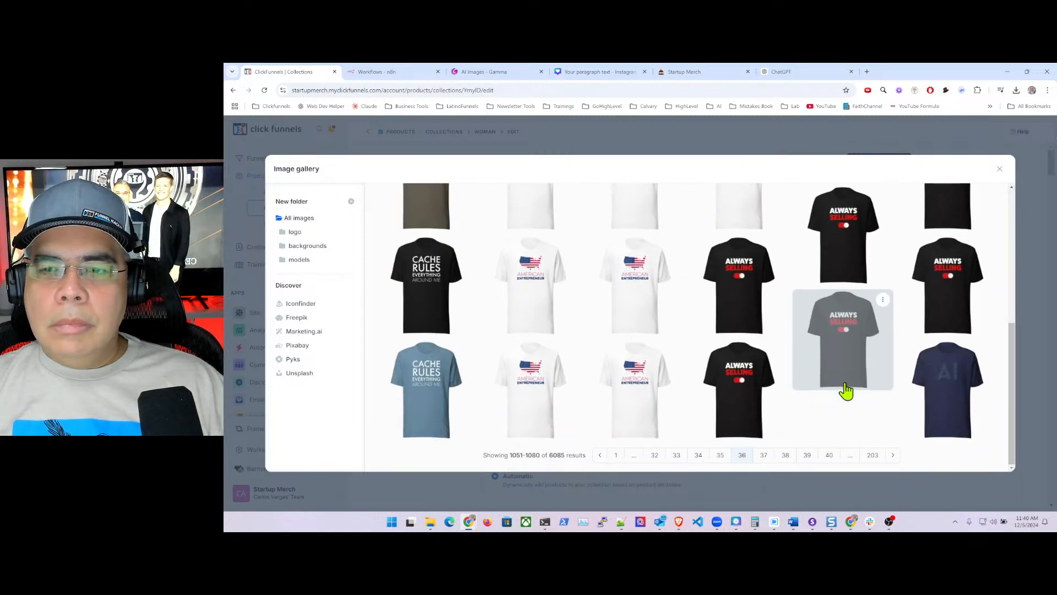
click(828, 461)
scroll(855, 357, down, 2)
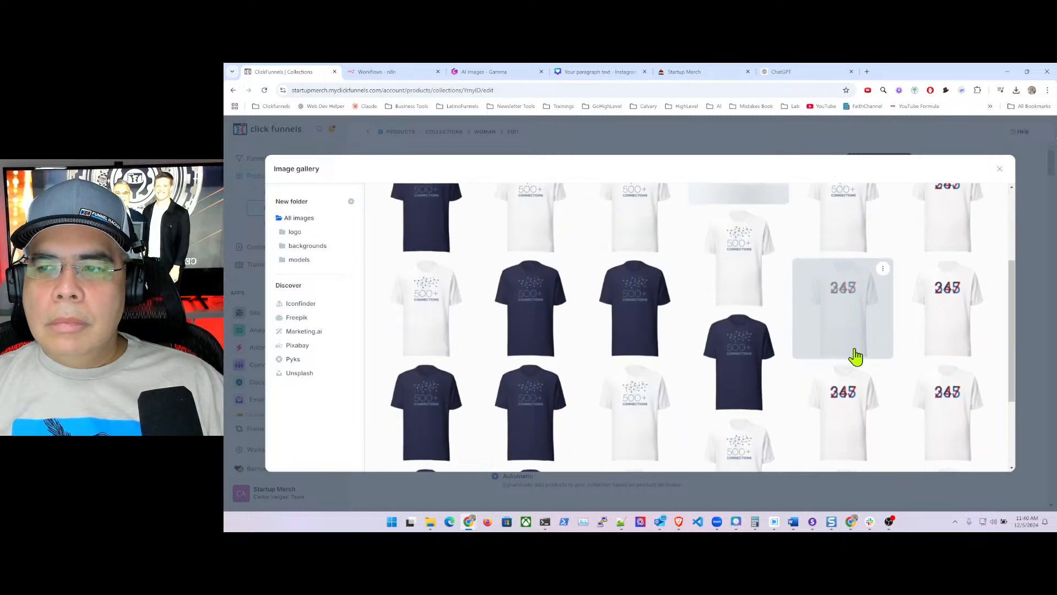
scroll(856, 357, down, 1)
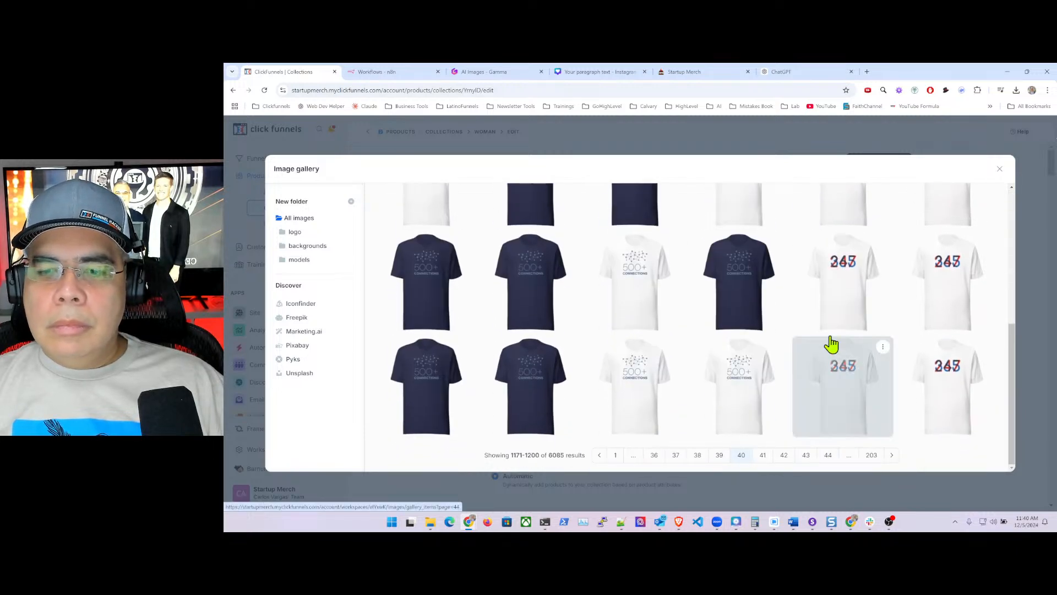
scroll(828, 356, down, 1)
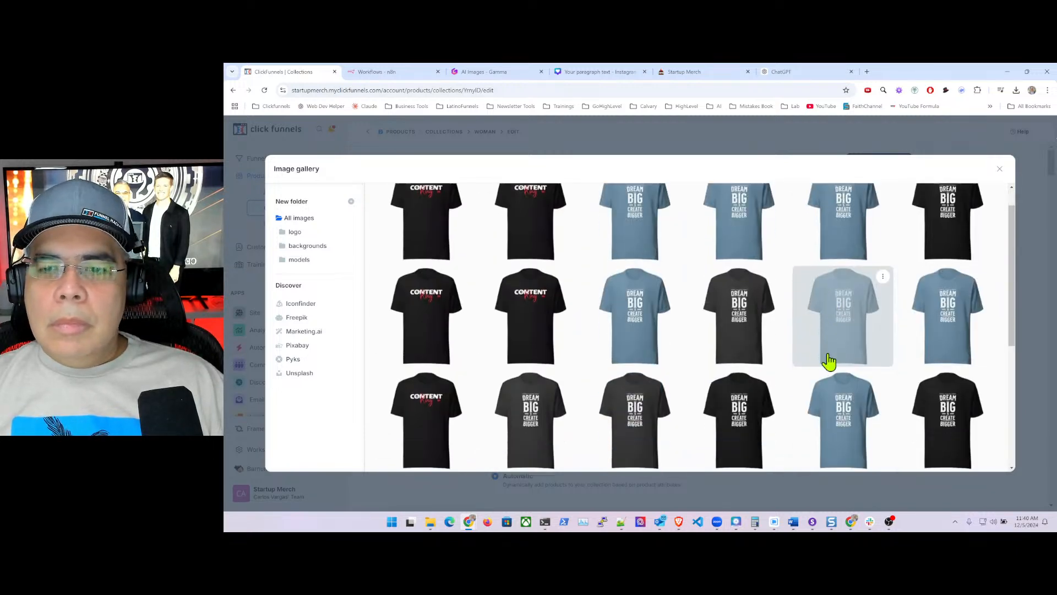
scroll(829, 361, down, 2)
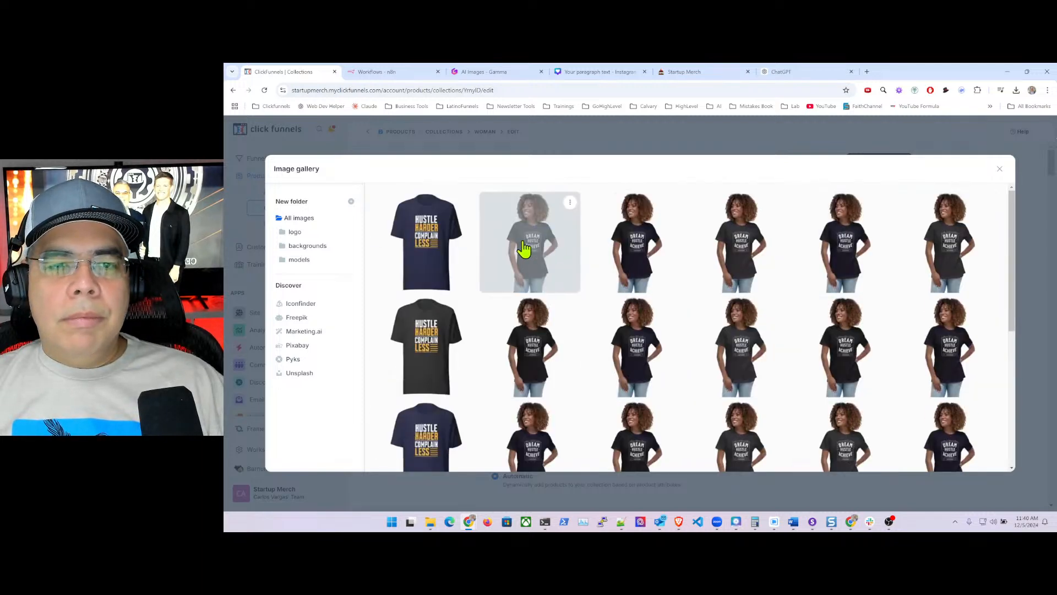
click(523, 248)
scroll(720, 355, down, 4)
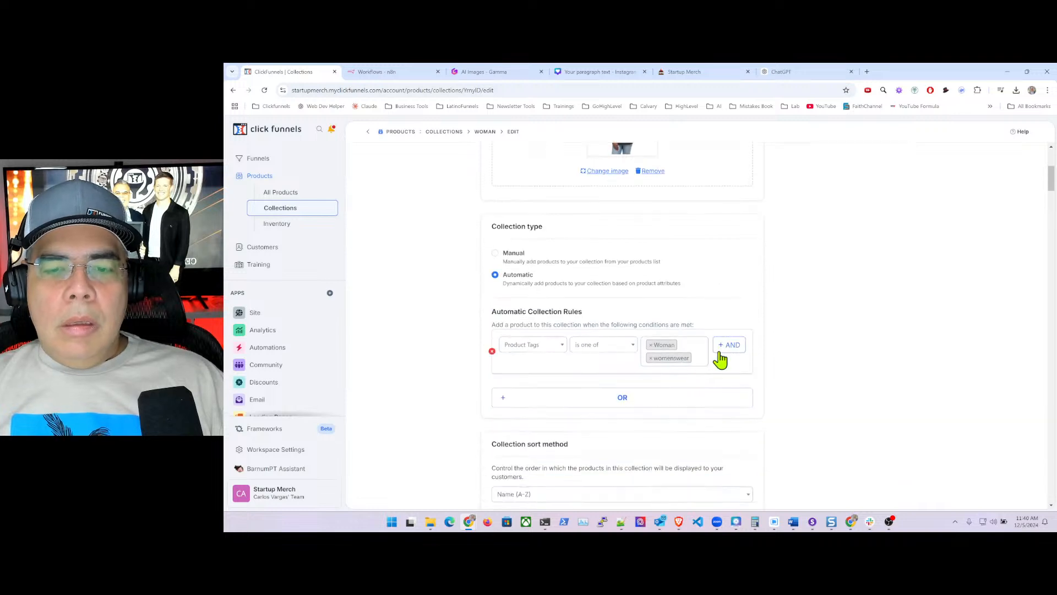
- Drop womenswear from the Woman rule, leaving only Woman, and review matches like Disruptive and Work Smarter
scroll(806, 355, down, 2)
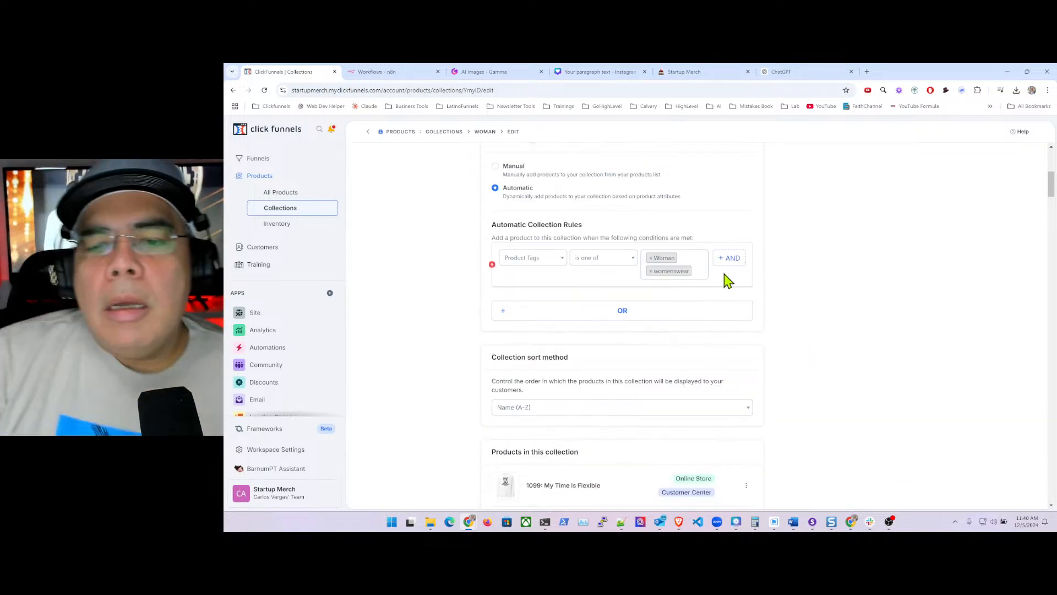
scroll(699, 276, down, 9)
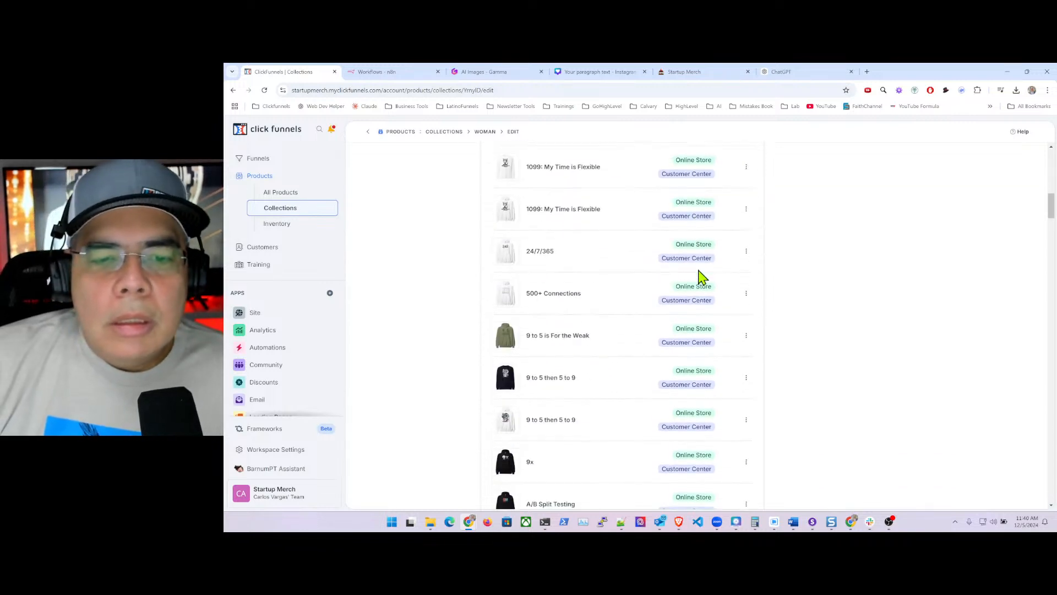
scroll(701, 274, up, 8)
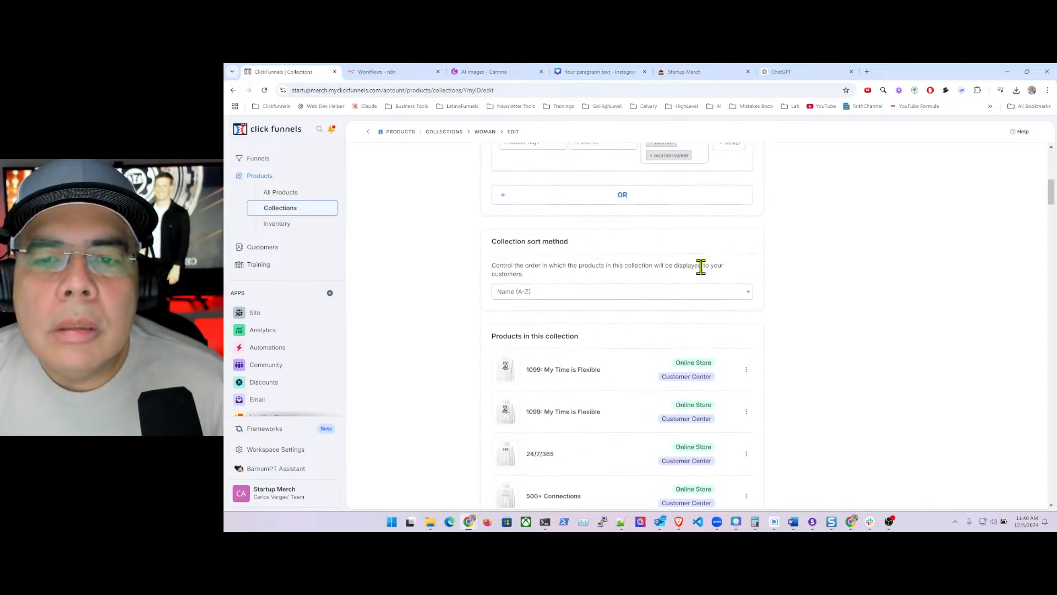
click(650, 215)
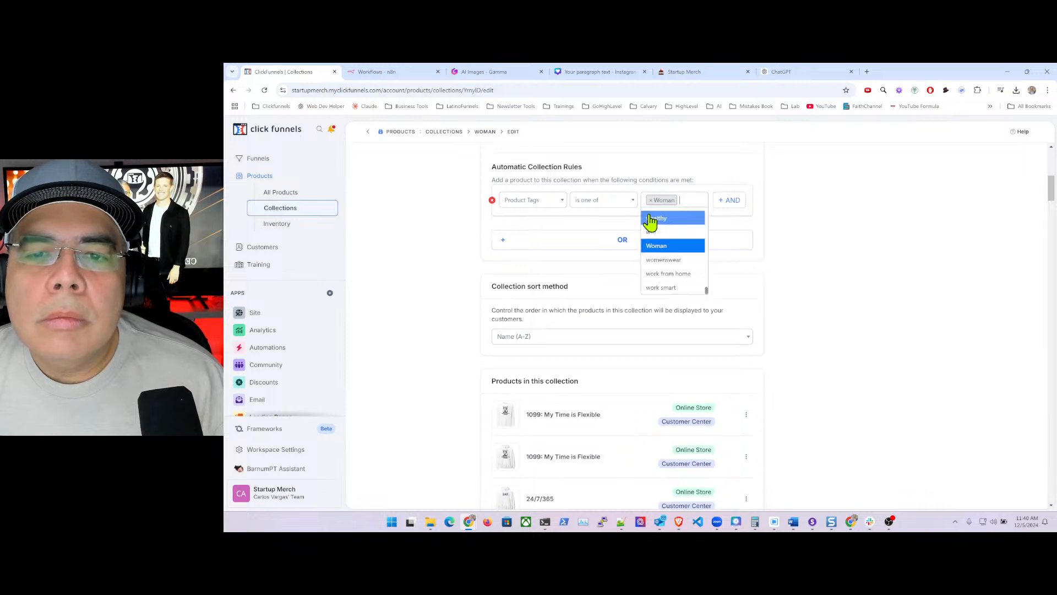
scroll(771, 283, down, 10)
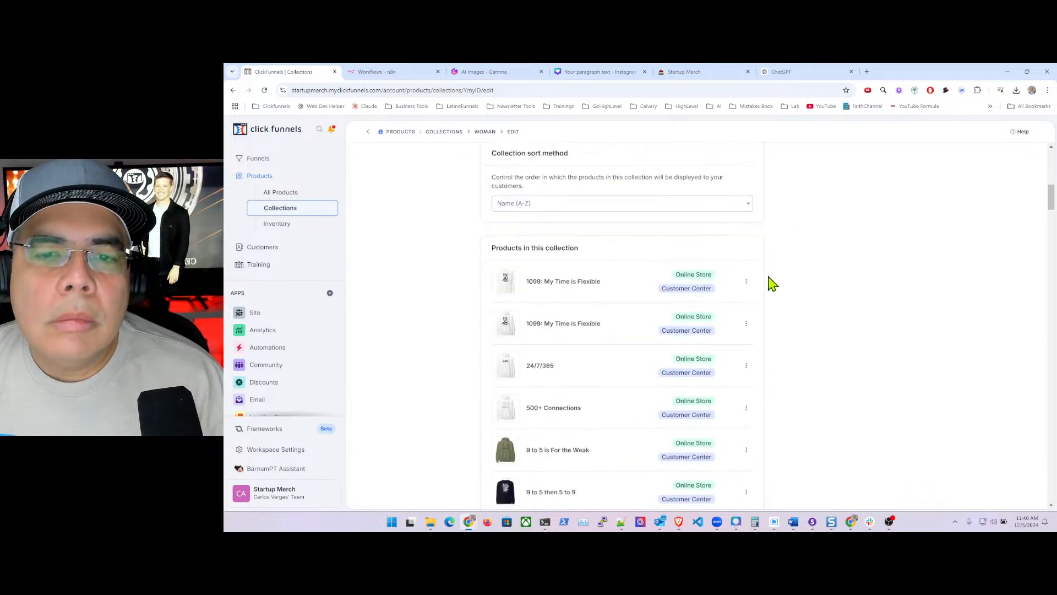
scroll(778, 285, down, 20)
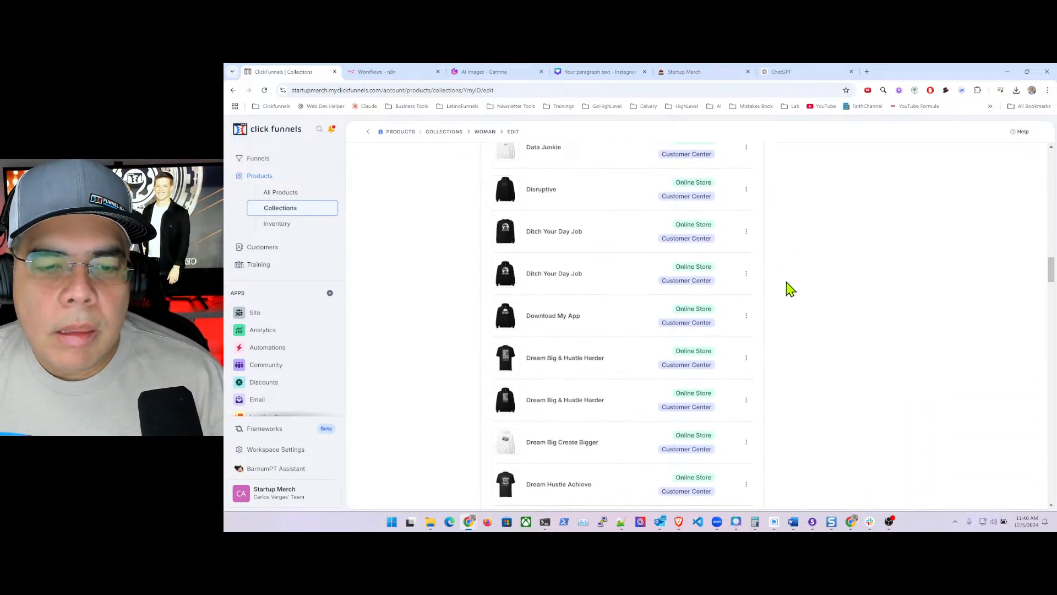
scroll(803, 298, down, 20)
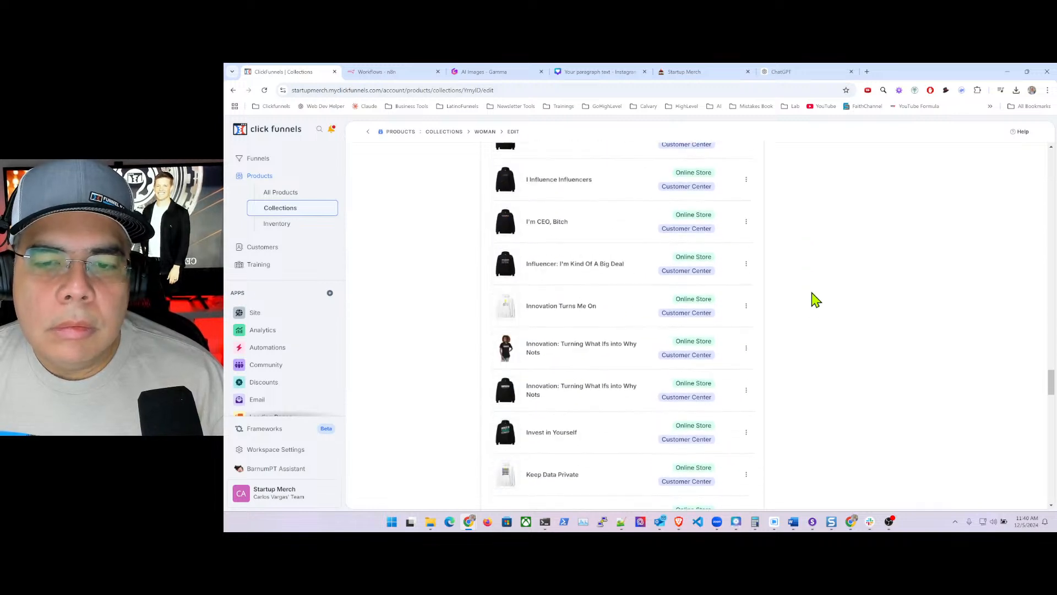
scroll(822, 303, down, 10)
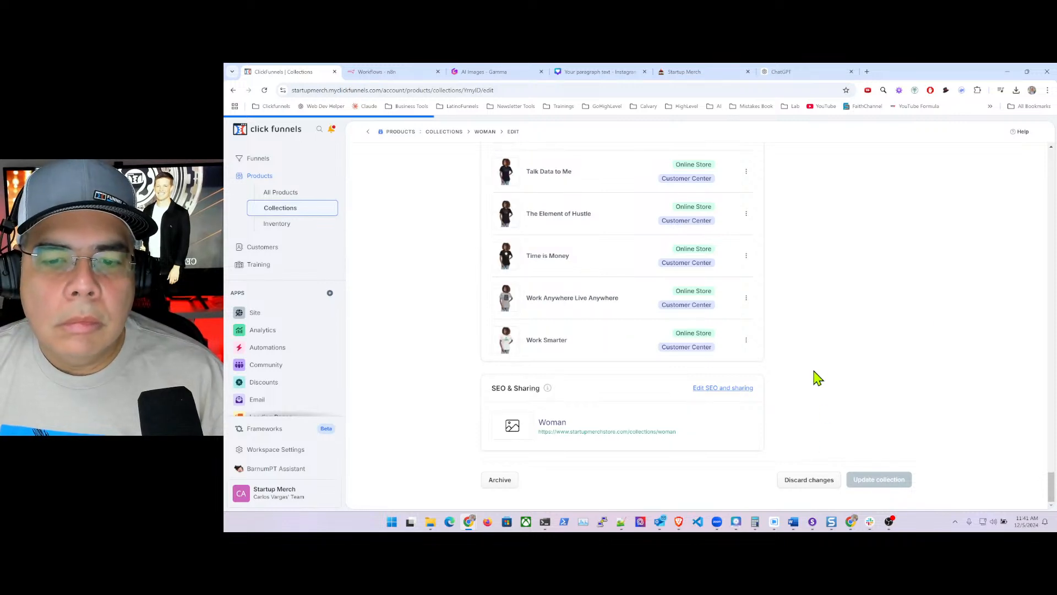
scroll(799, 346, up, 10)
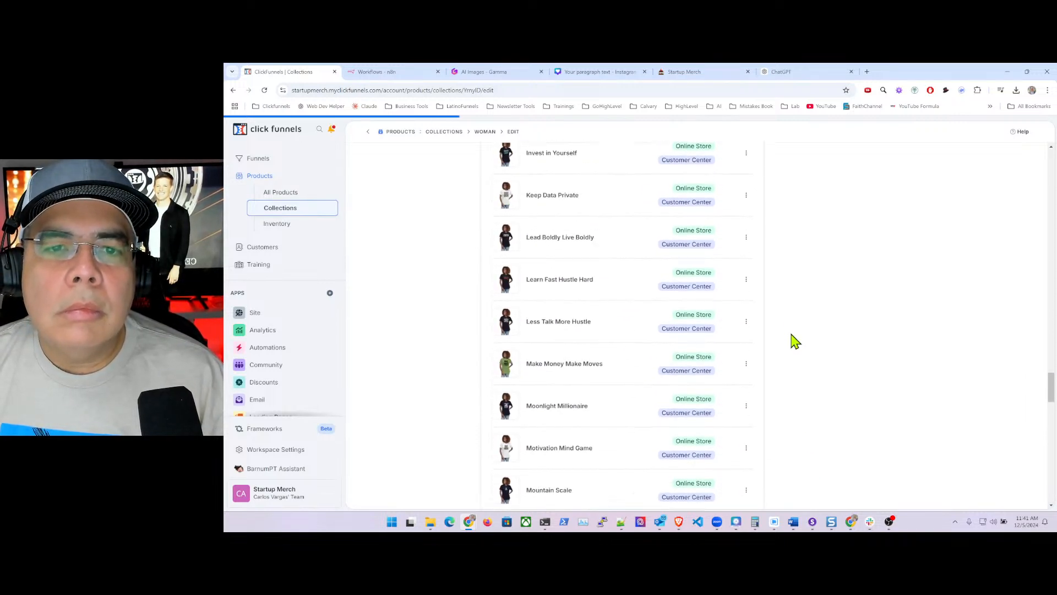
scroll(795, 341, up, 15)
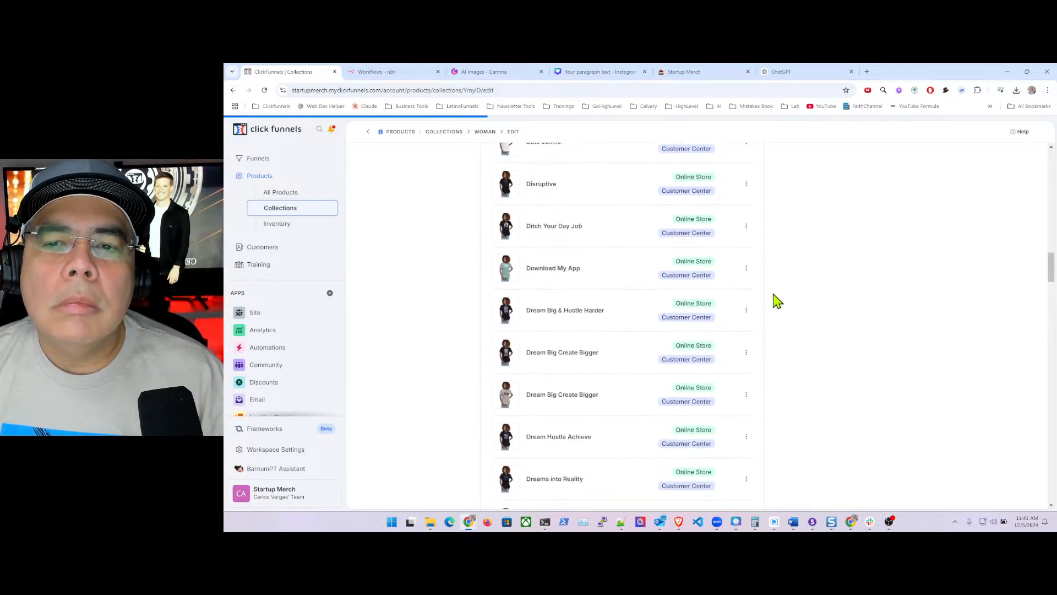
scroll(776, 297, up, 15)
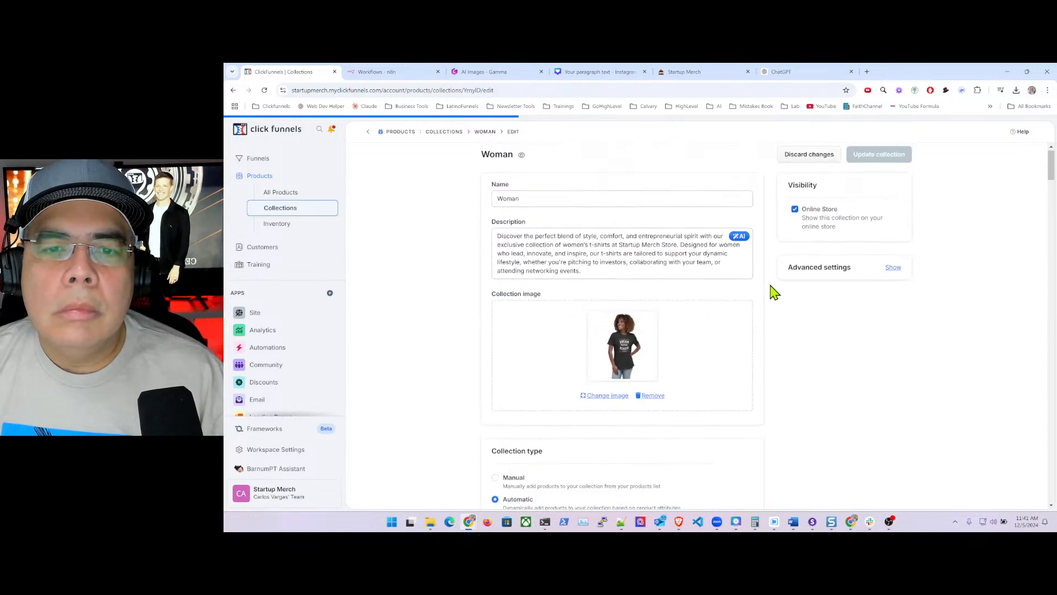
scroll(774, 292, up, 1)
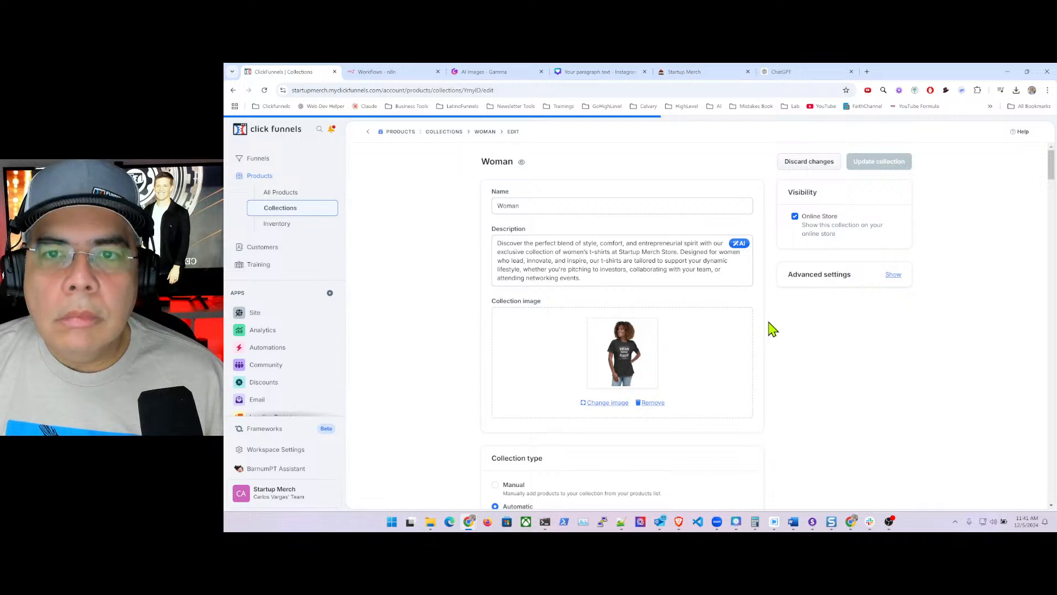
- Save the Woman collection, return to the Collections list (Woman now 86 products), and start a ChatGPT message
scroll(773, 330, down, 3)
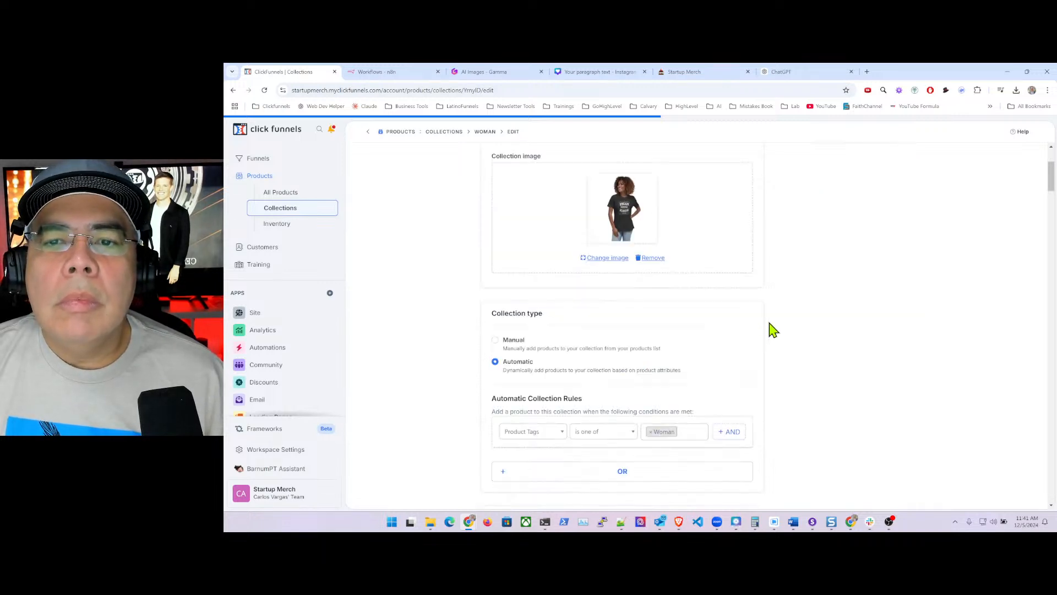
scroll(753, 308, up, 3)
scroll(755, 314, down, 15)
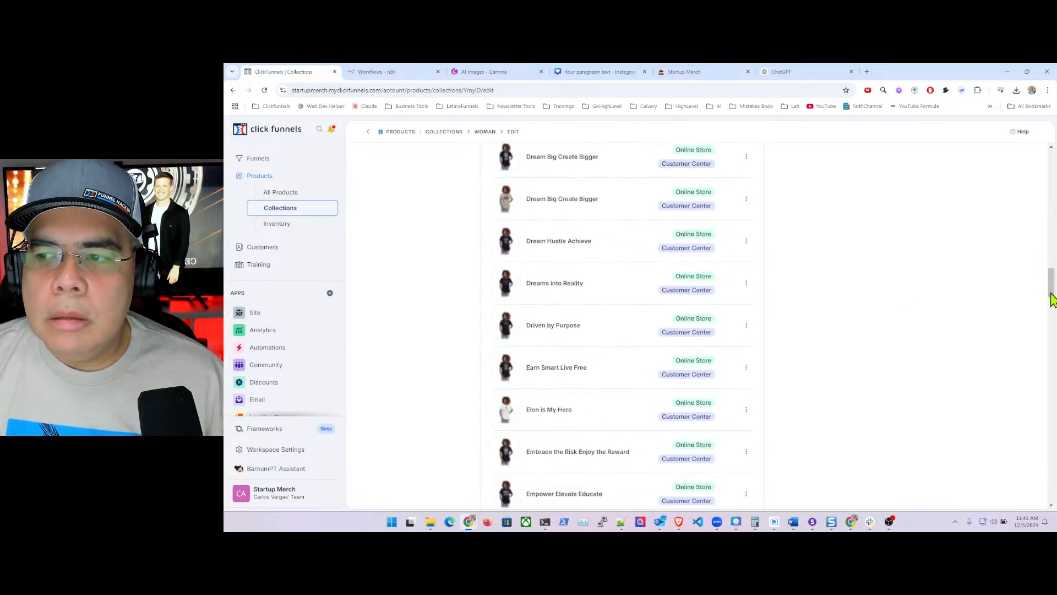
drag(1051, 284, 1051, 495)
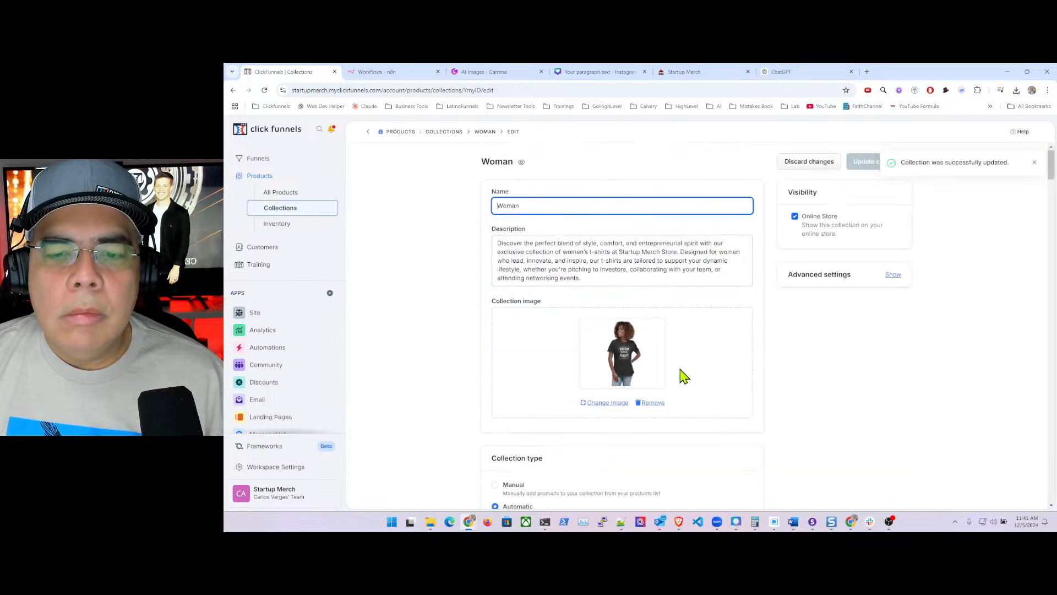
scroll(810, 373, down, 15)
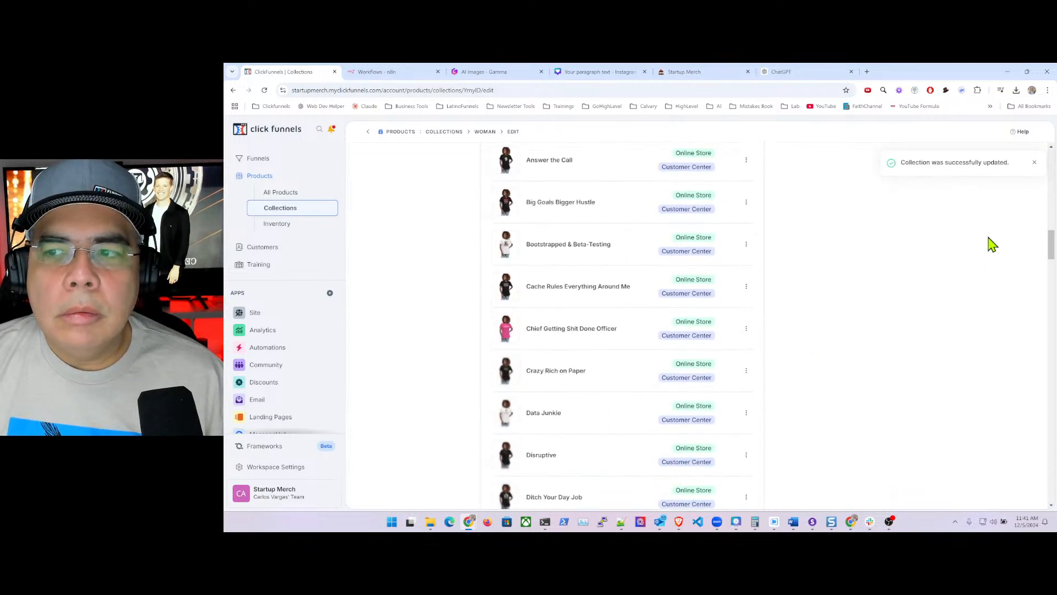
drag(1052, 247, 1024, 485)
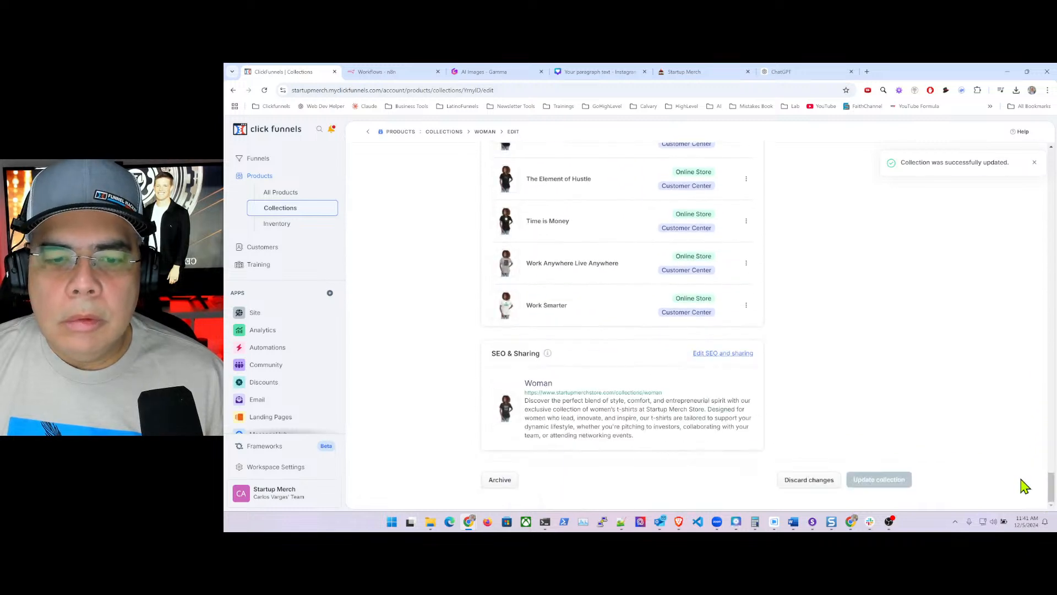
scroll(771, 339, up, 10)
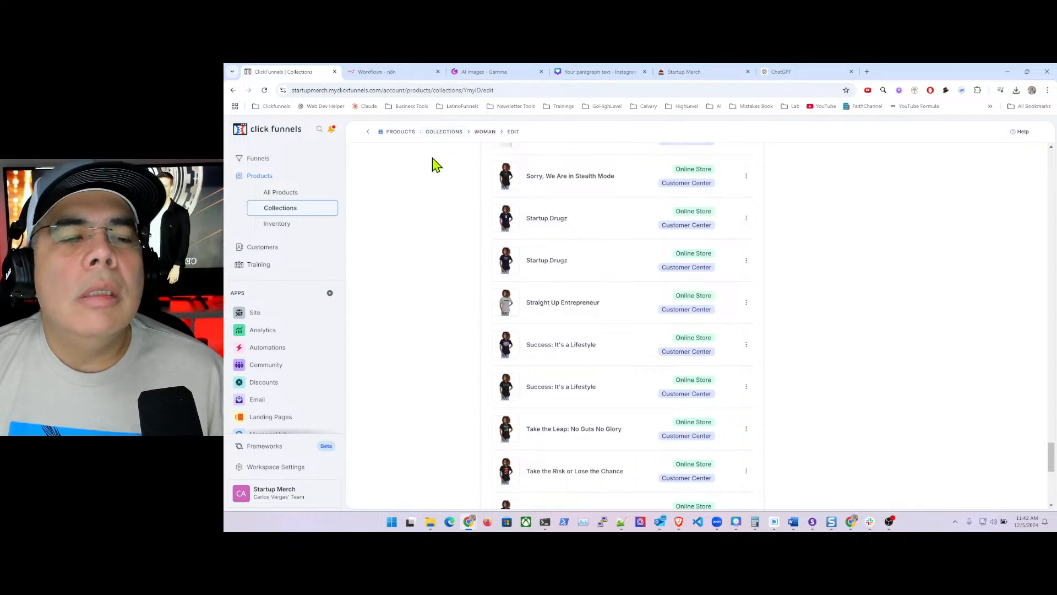
click(454, 134)
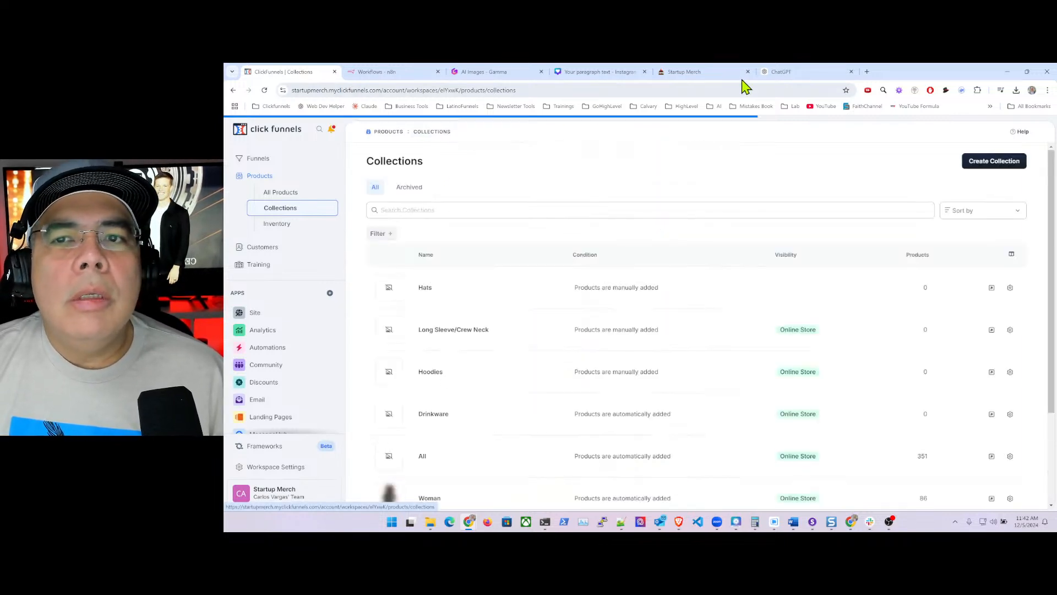
click(801, 72)
click(572, 458)
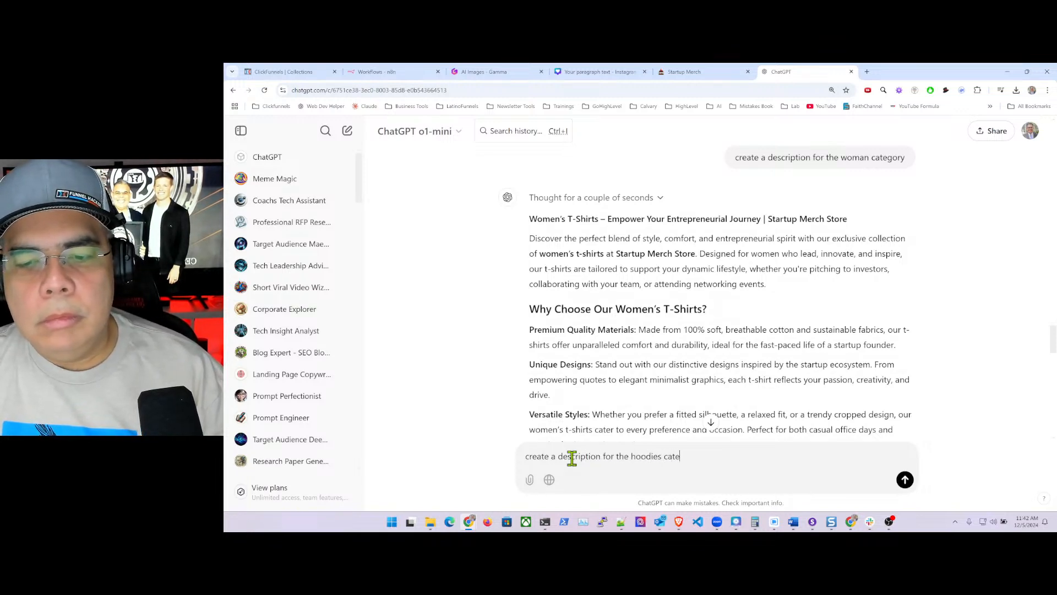
- Send ChatGPT 'create a description for the hoodies category' and go back to the ClickFunnels Collections list
key(ctrl+a)
key(BackSpace)
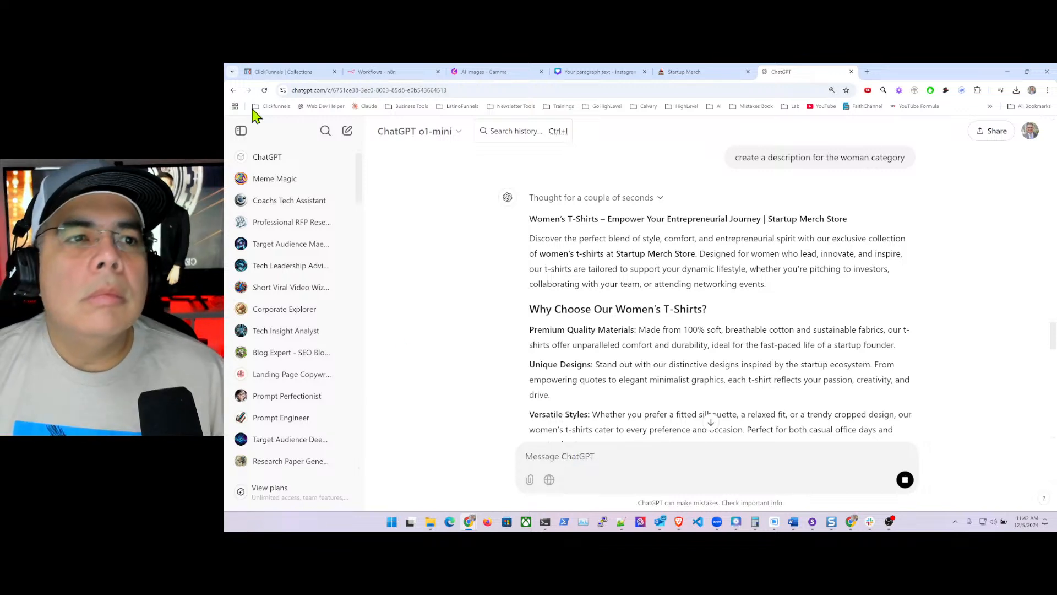
click(284, 74)
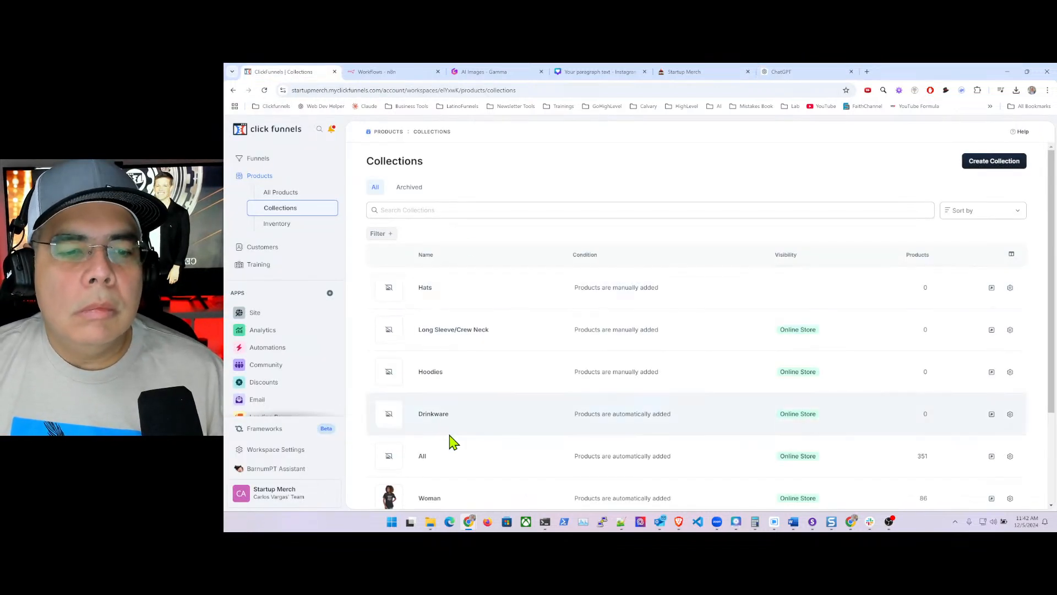
- Open the Hoodies collection and choose the dark printed hoodie on gallery page 193 as its image
scroll(441, 457, down, 2)
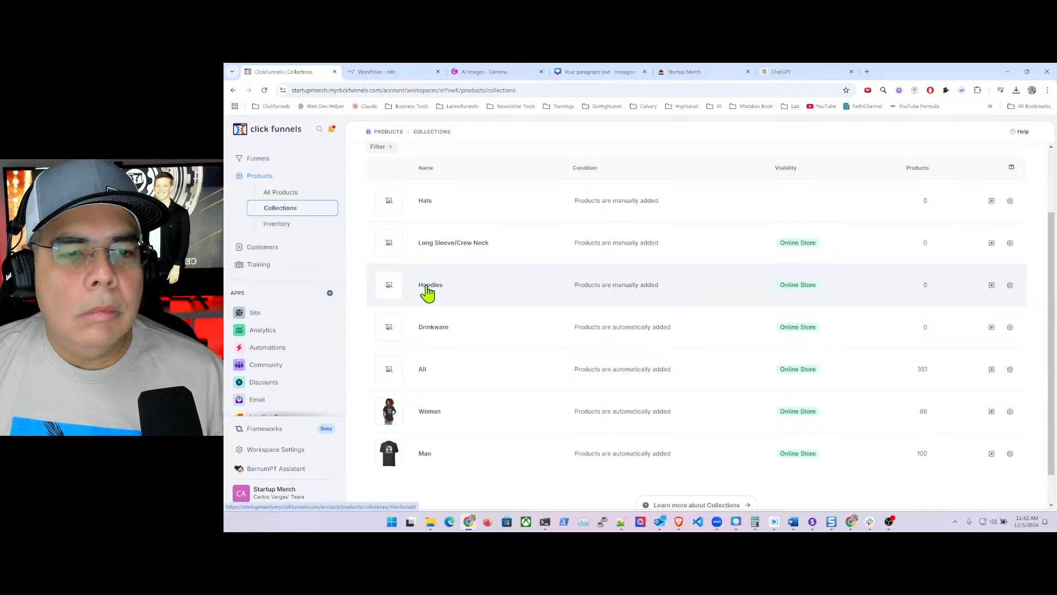
click(427, 290)
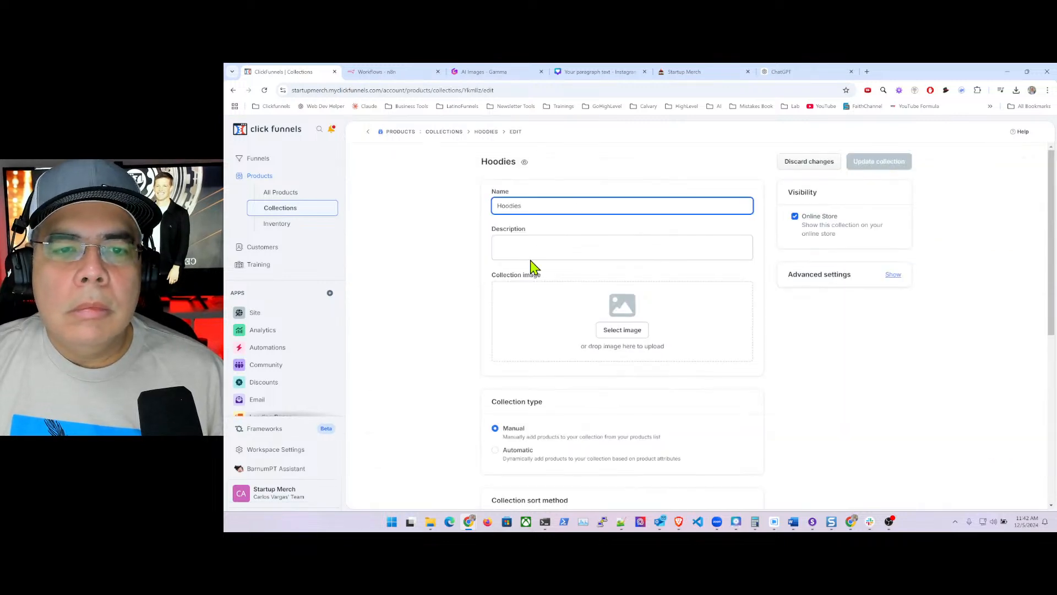
click(623, 330)
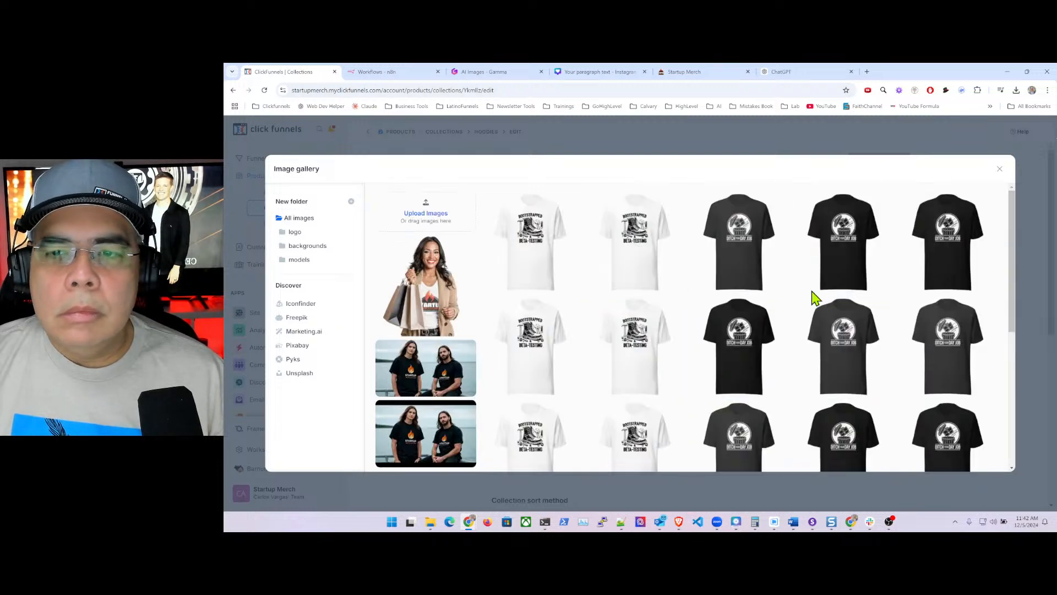
scroll(812, 296, down, 5)
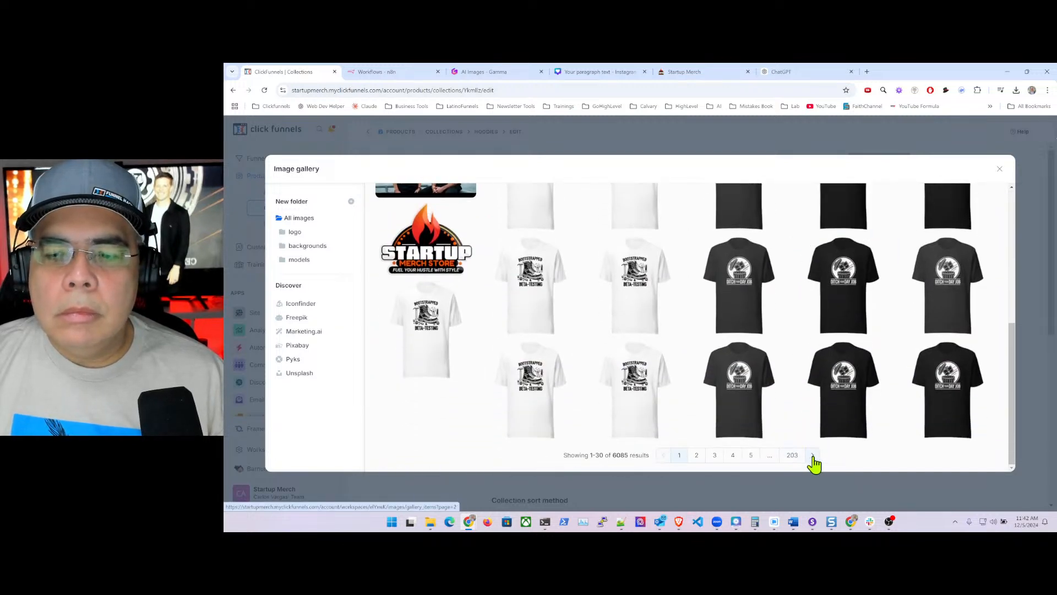
click(793, 456)
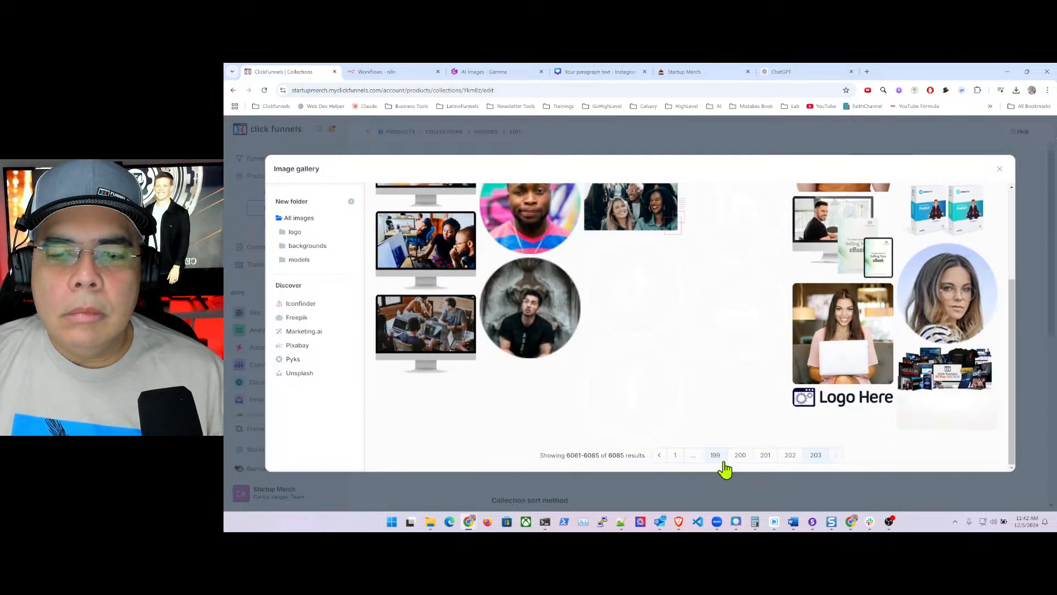
click(715, 456)
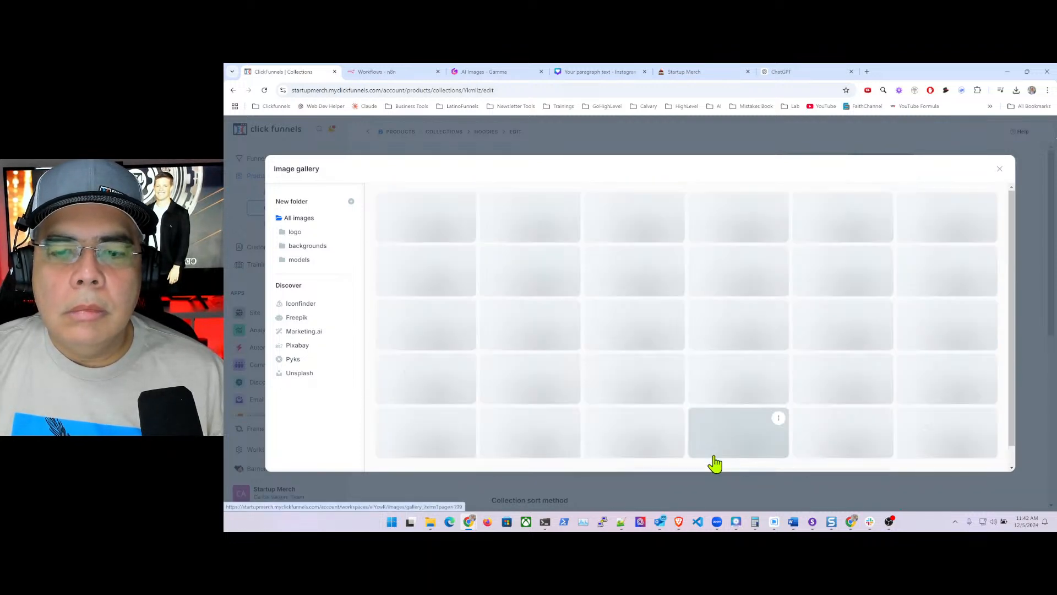
scroll(749, 396, down, 2)
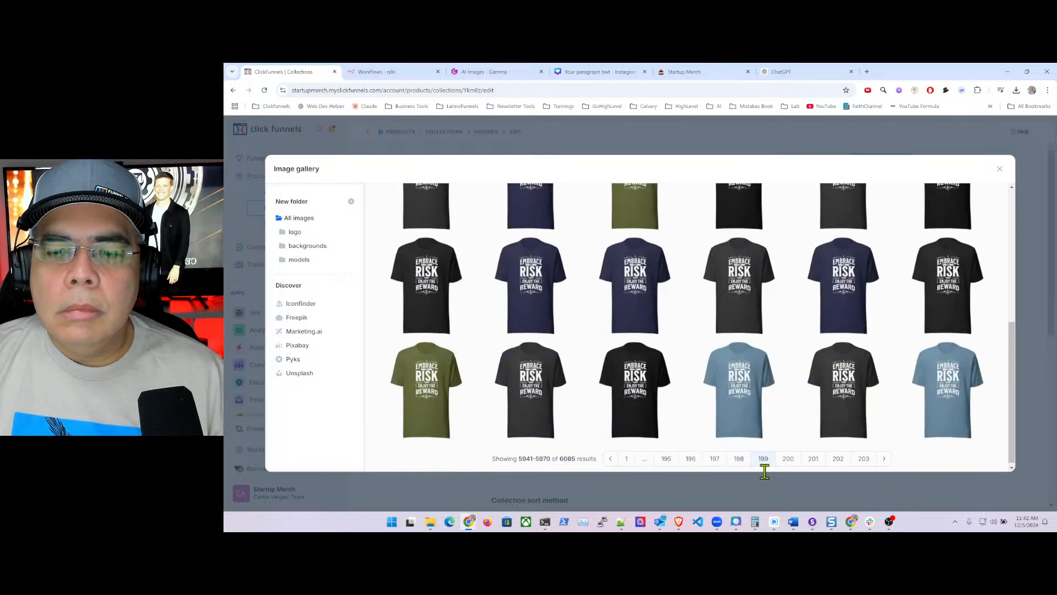
click(690, 459)
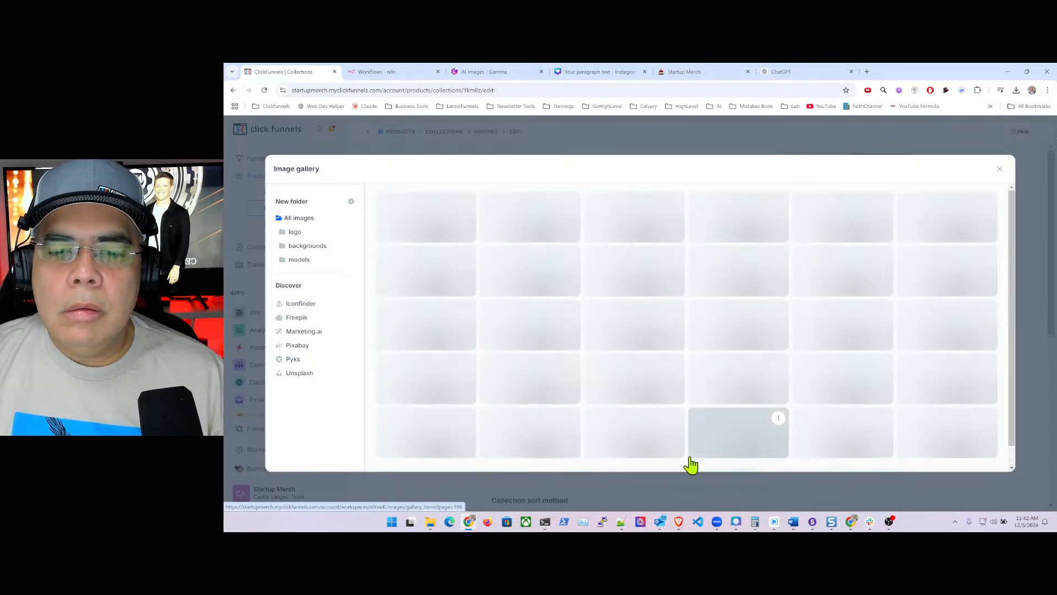
scroll(688, 443, down, 3)
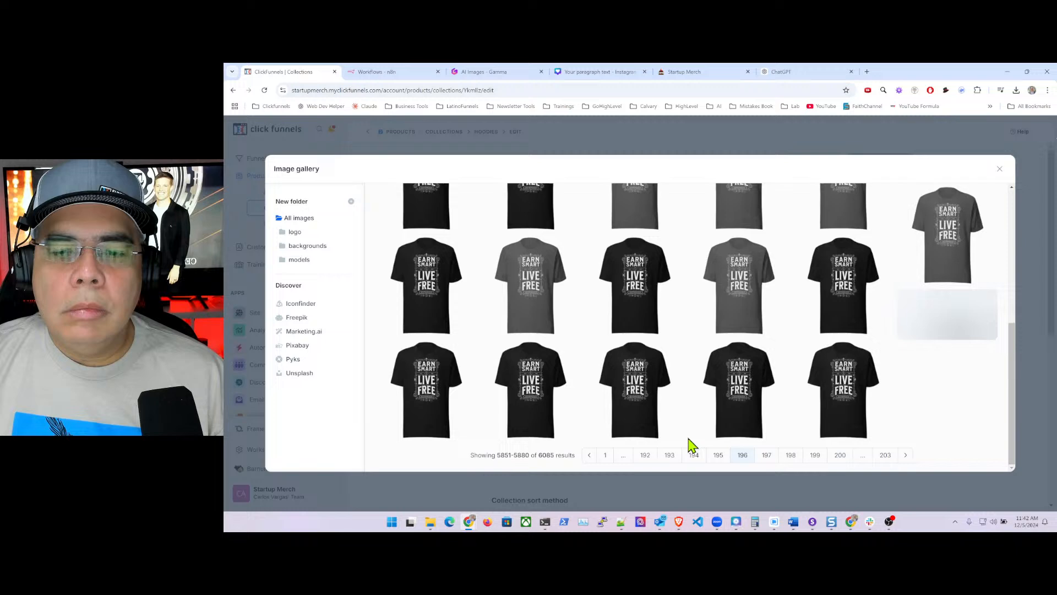
click(670, 461)
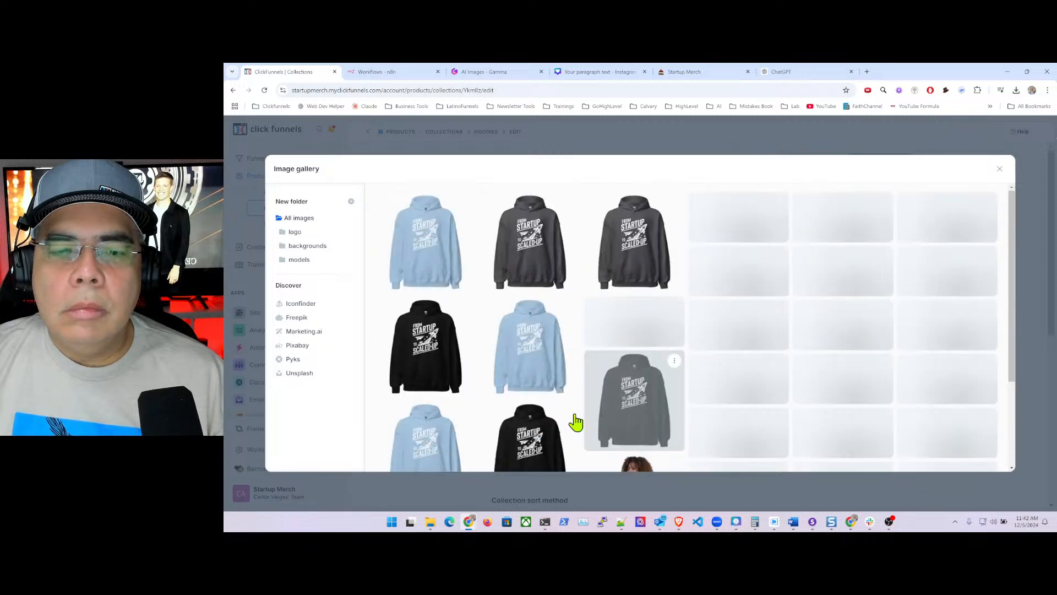
click(530, 248)
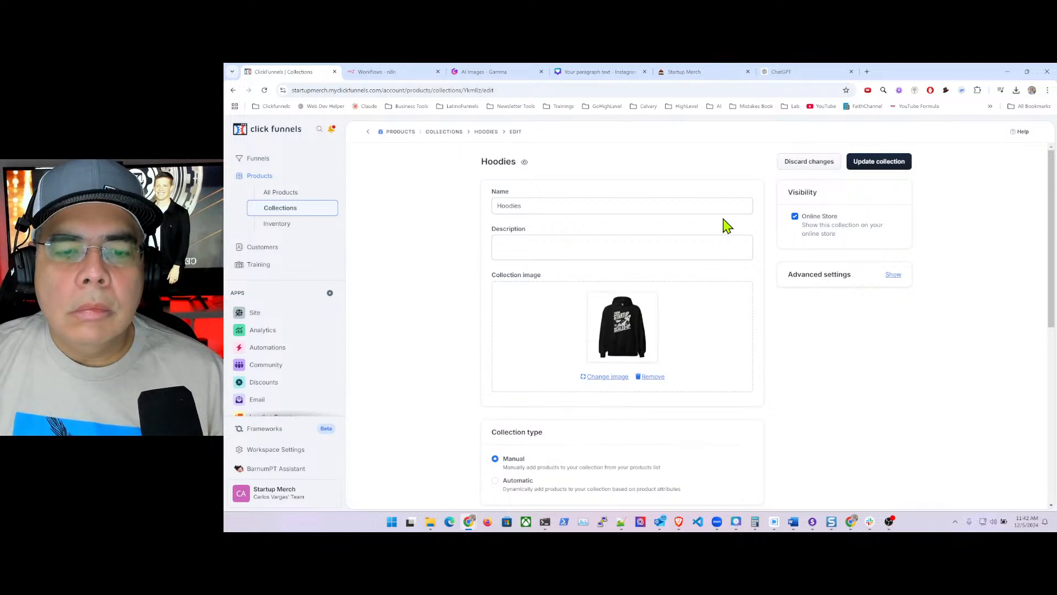
- Make Hoodies an automatic collection with a Product Tags 'is one of' rule condition
scroll(728, 374, down, 2)
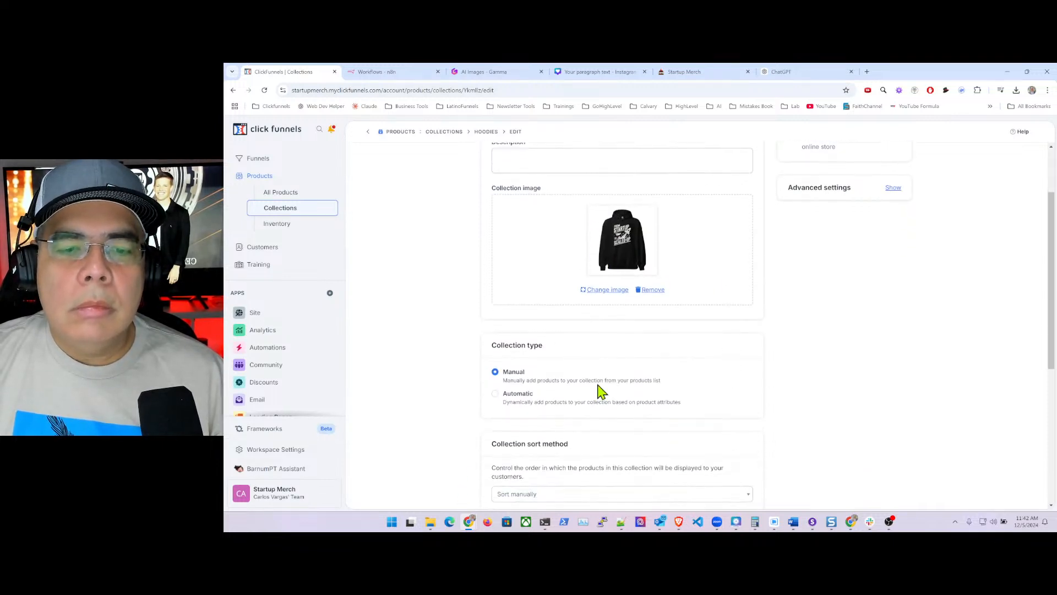
click(495, 393)
scroll(710, 386, down, 2)
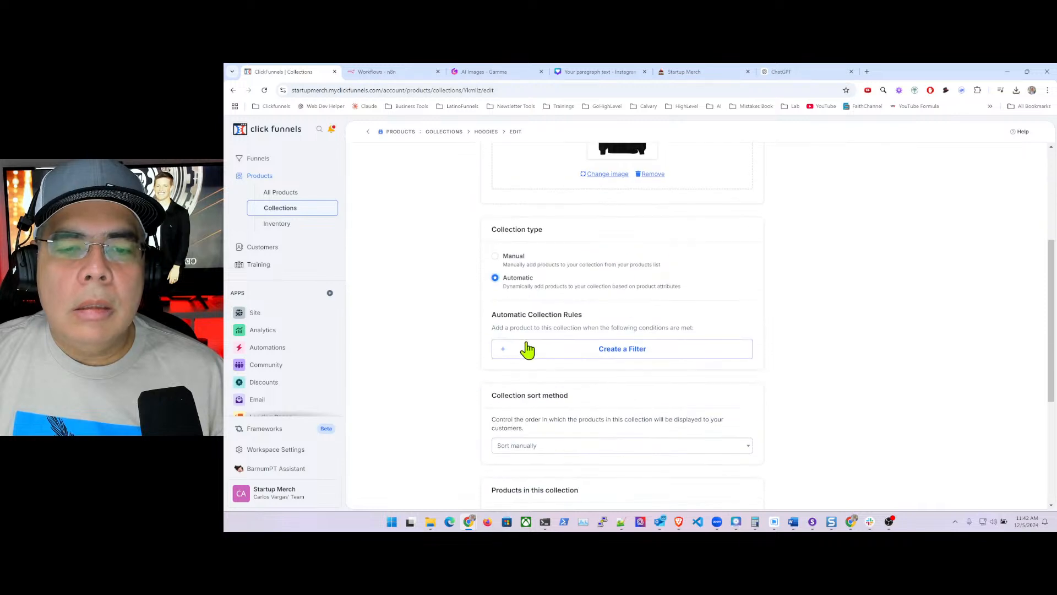
click(628, 351)
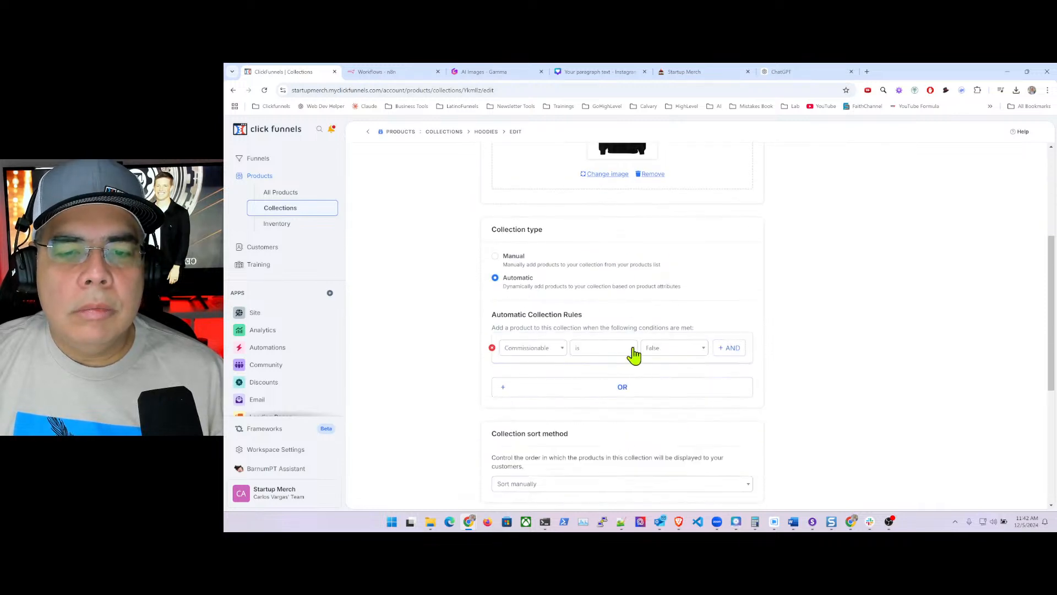
click(539, 350)
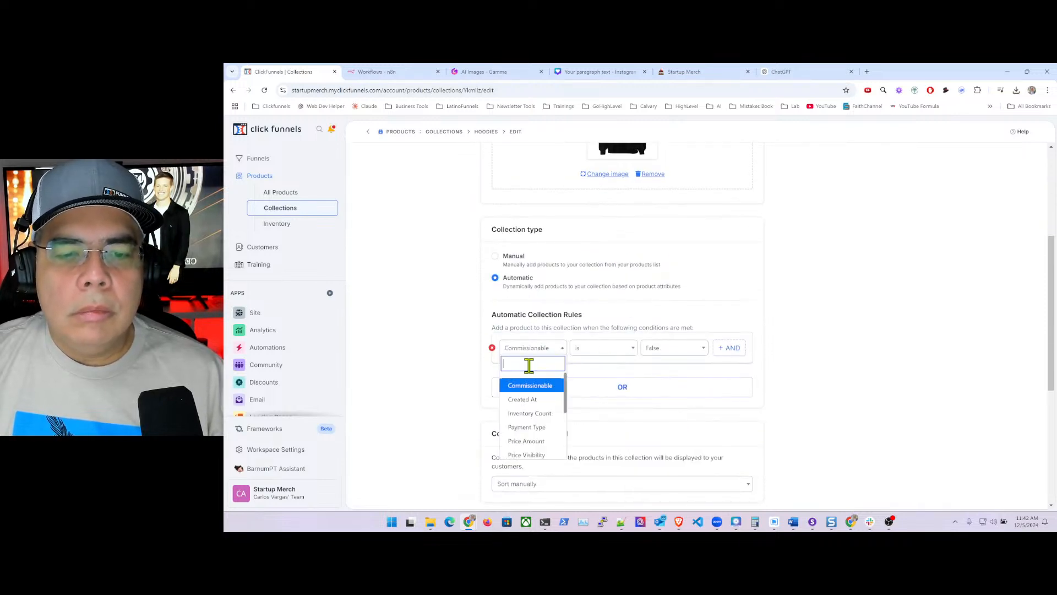
text(tag)
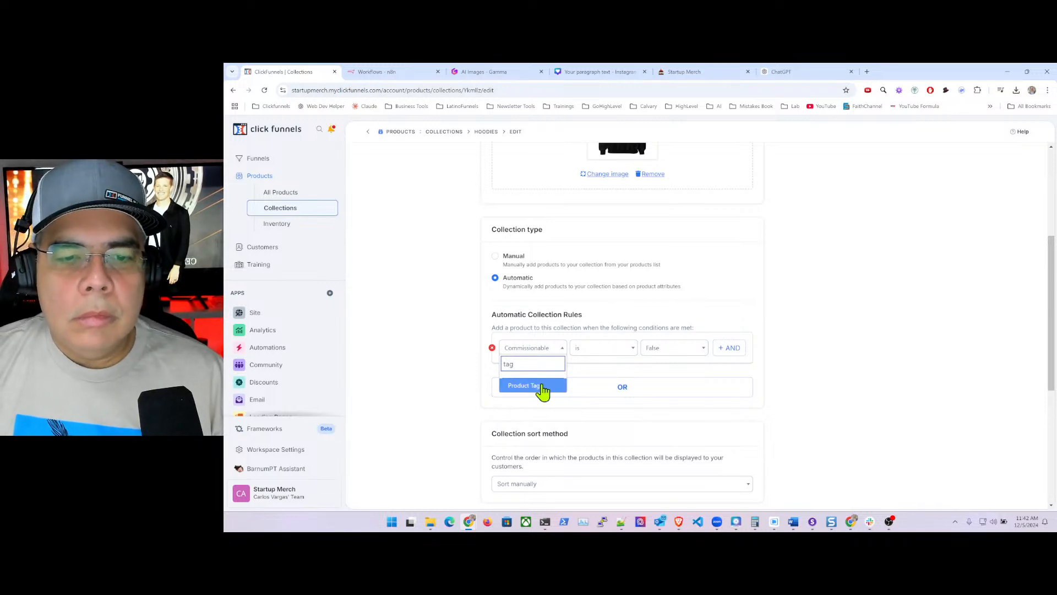
click(529, 386)
click(608, 350)
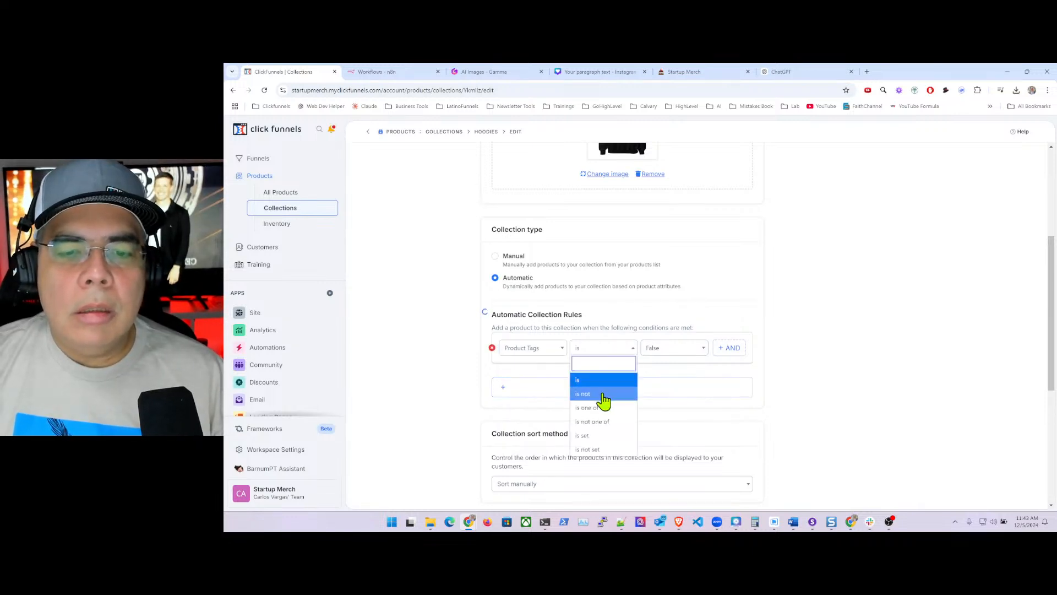
click(603, 394)
click(601, 351)
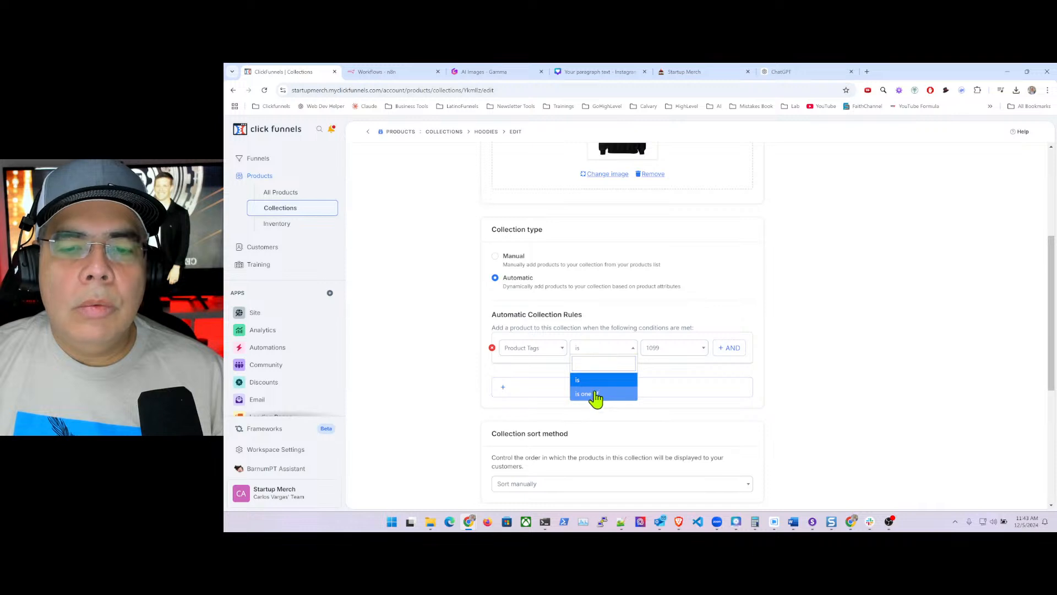
click(595, 394)
- Add the hoodies and Hoodies tags to the rule, sort products by Name (A-Z), and save
click(685, 345)
click(654, 352)
click(655, 348)
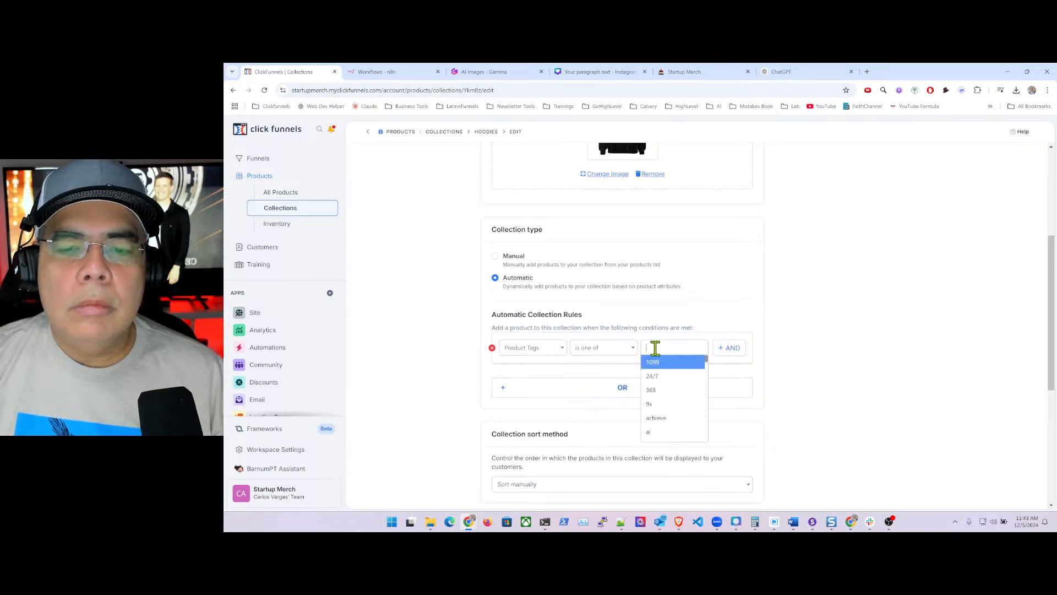
text(hoo)
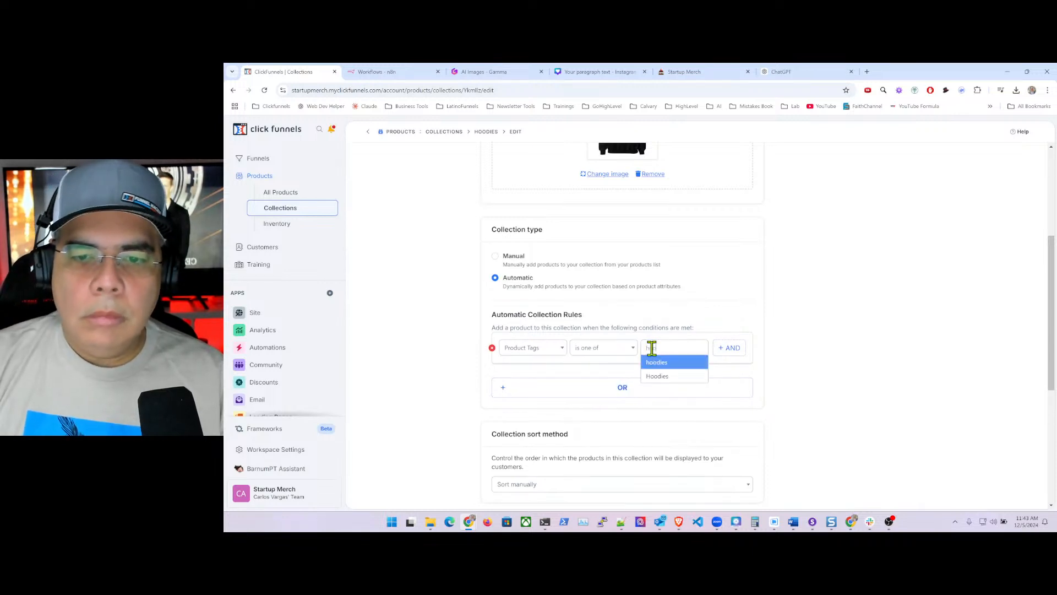
click(658, 363)
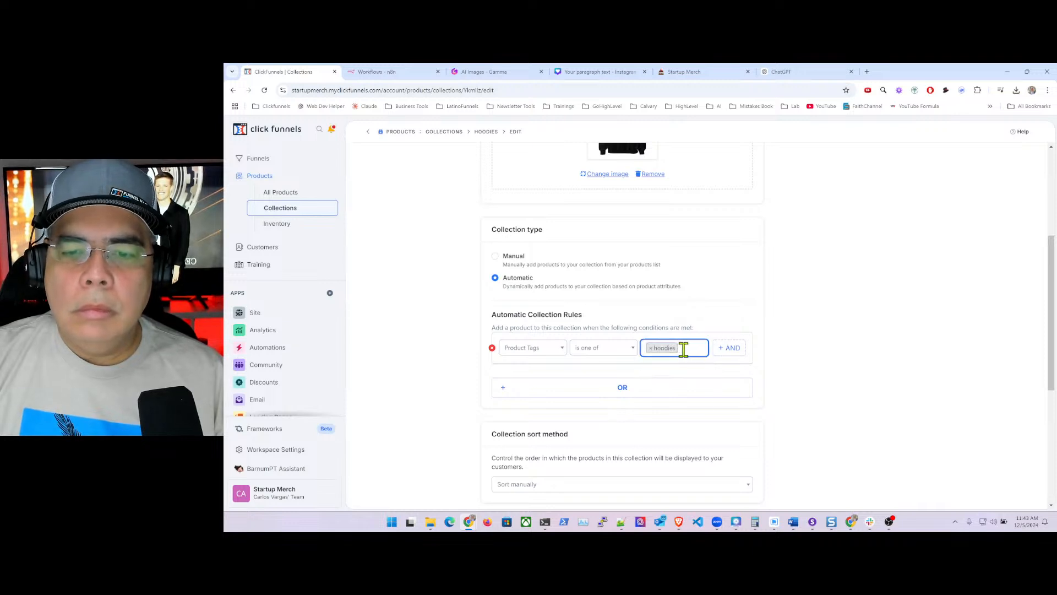
click(684, 349)
text(hoo)
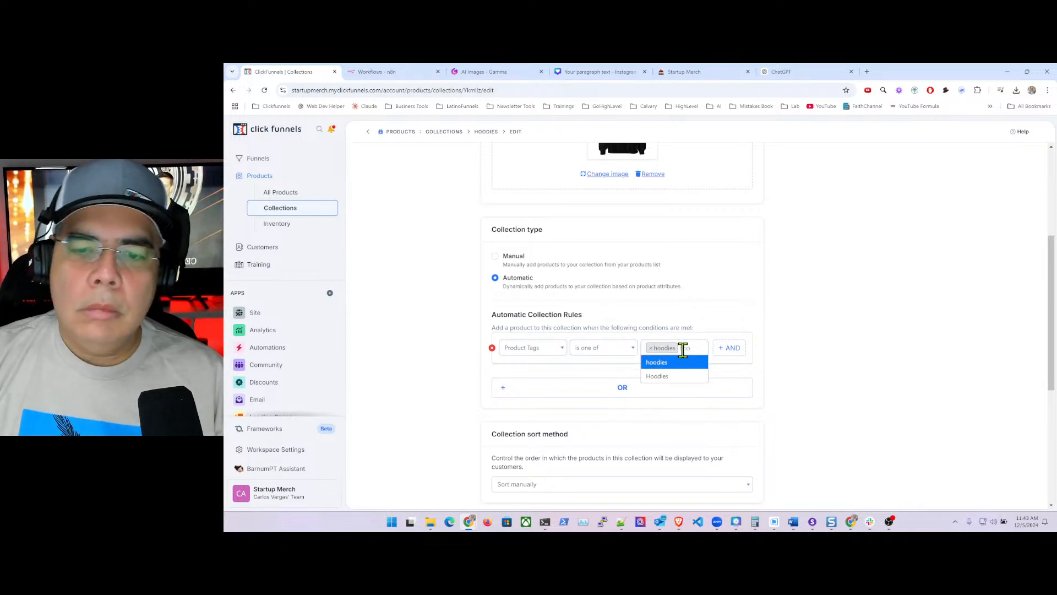
click(674, 378)
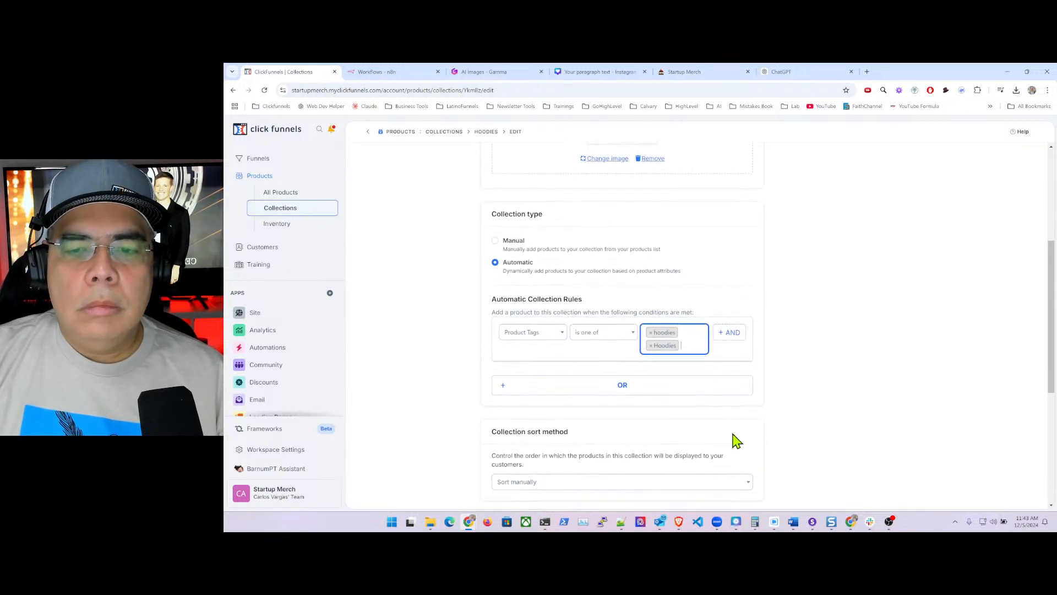
click(810, 401)
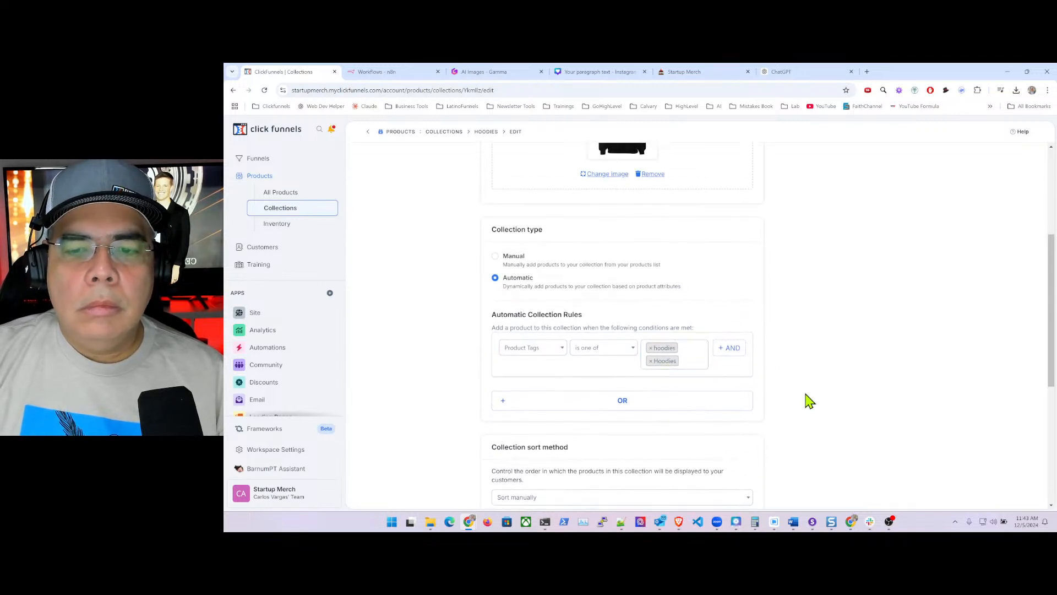
click(741, 498)
click(526, 427)
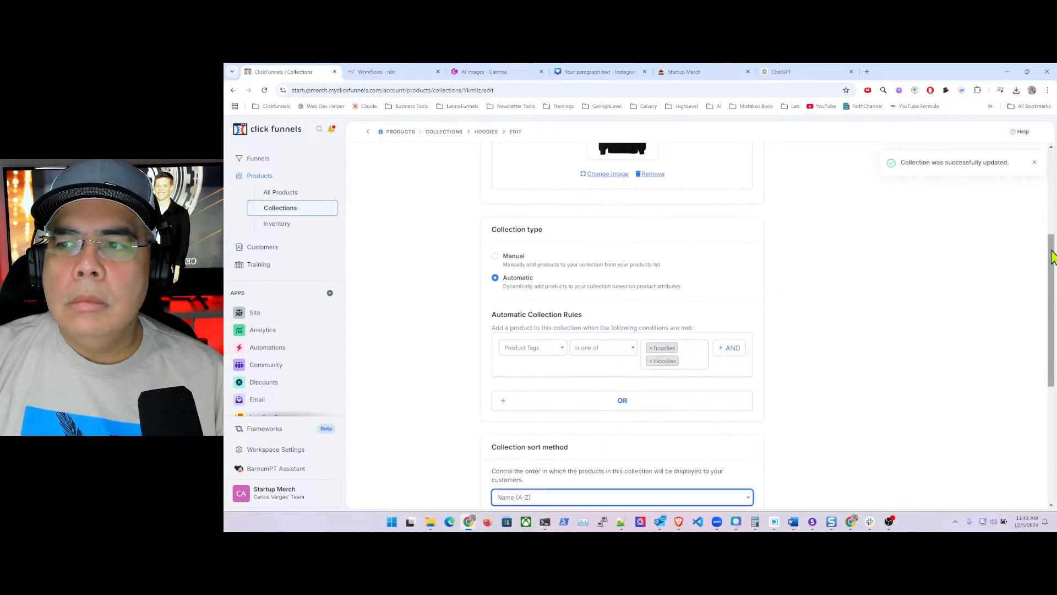
scroll(1050, 221, up, 2)
scroll(947, 234, down, 2)
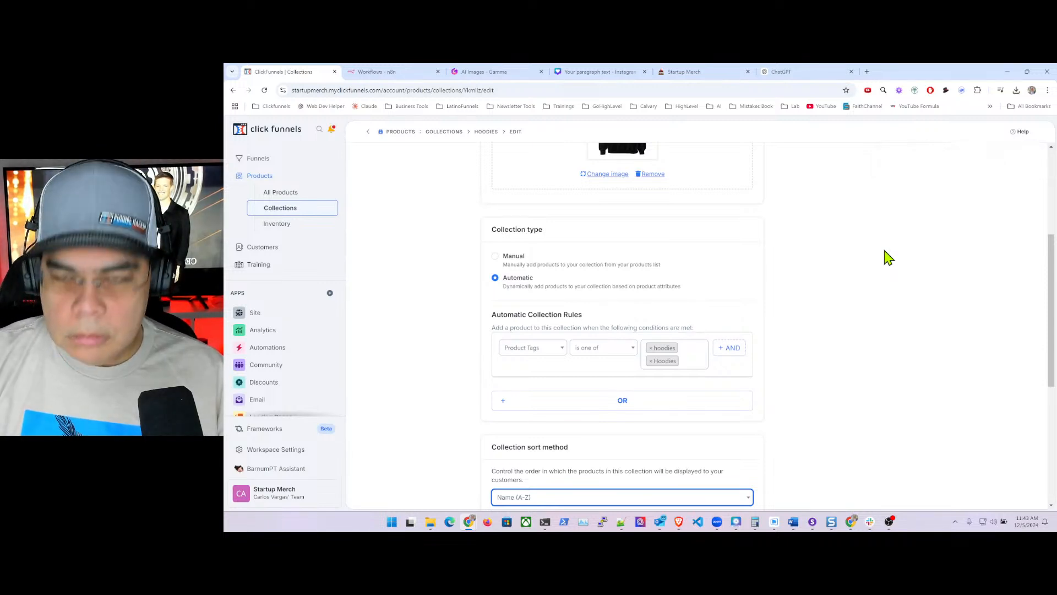
- Zoom the browser out two steps and reload the Hoodies collection page, confirming the reload
key(ctrl+minus)
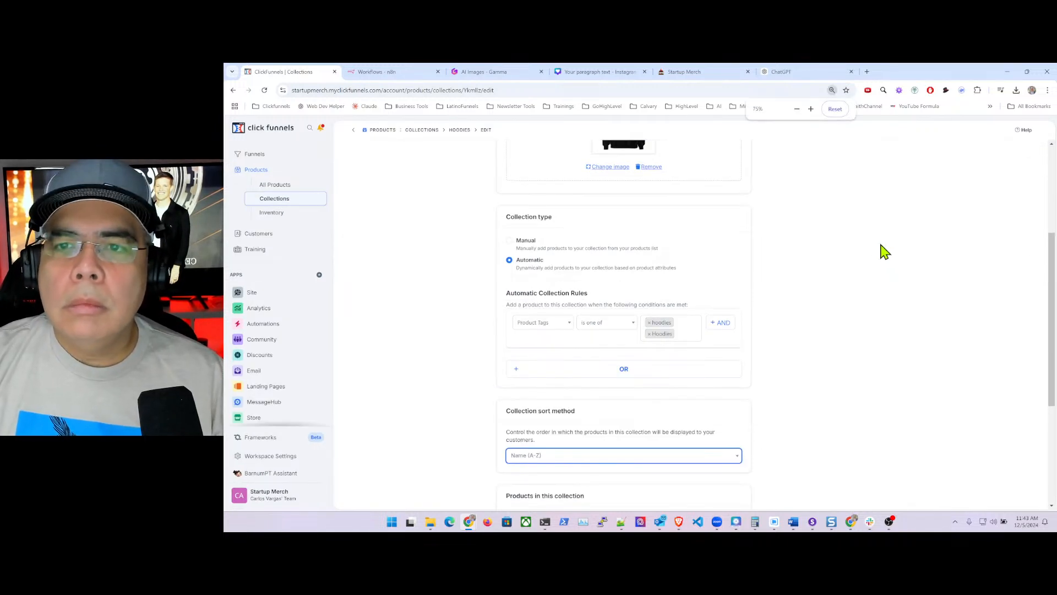
key(ctrl+minus)
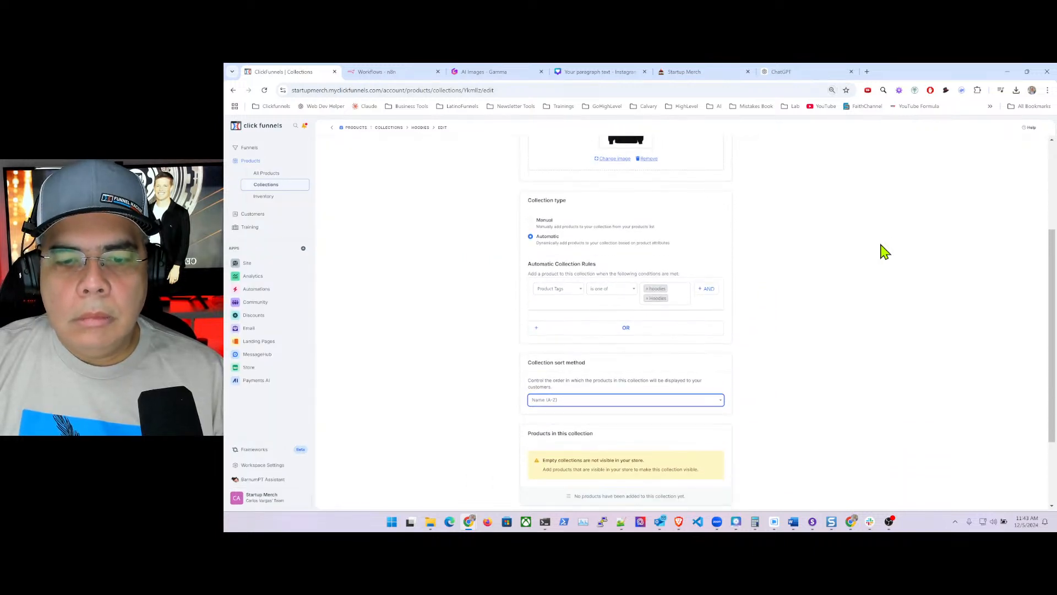
click(785, 417)
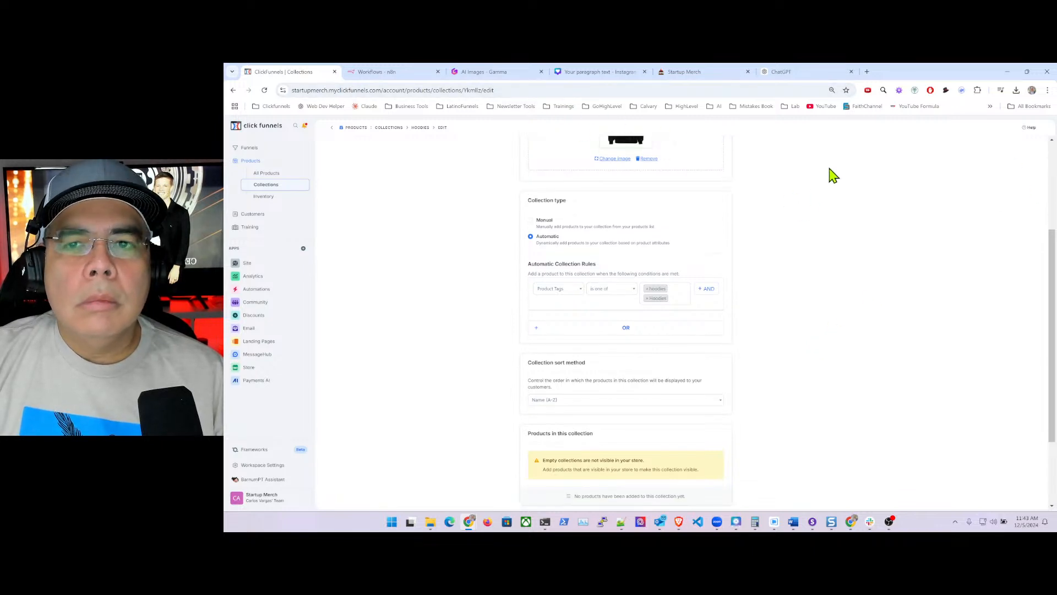
click(522, 90)
key(Return)
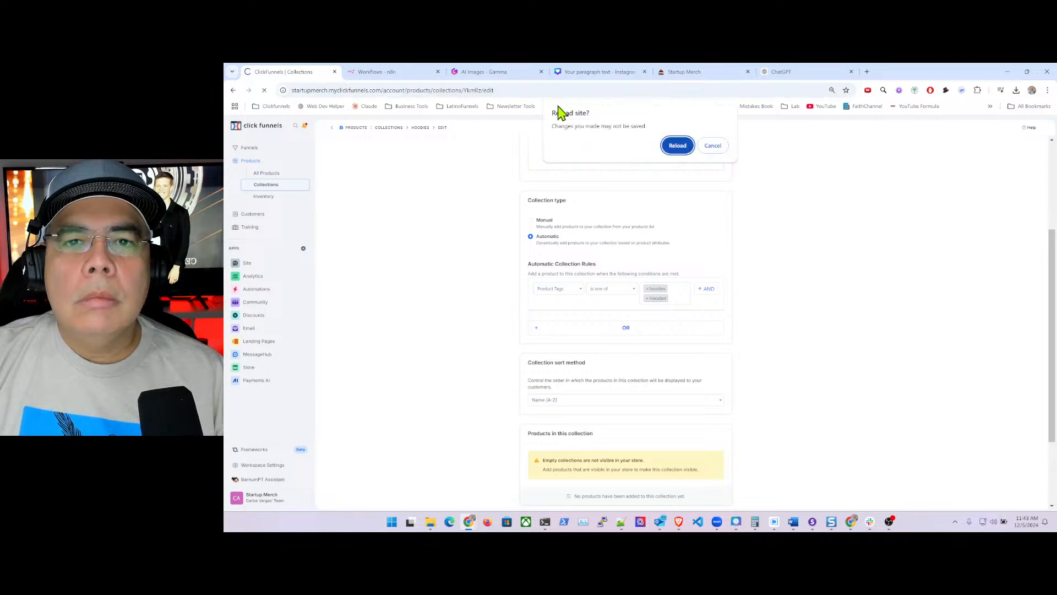
click(678, 147)
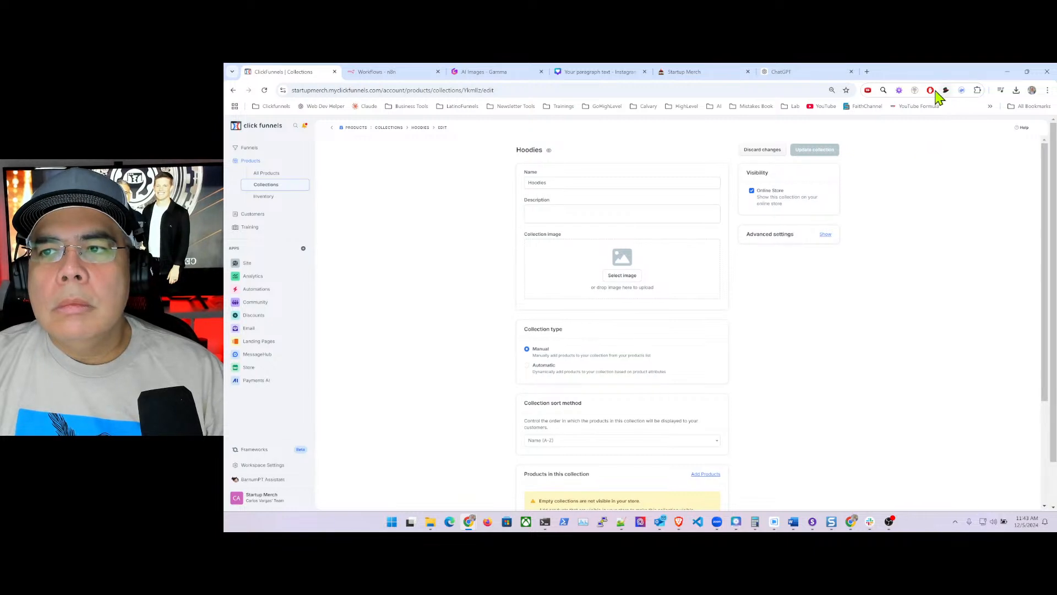
- Pause AdBlock on this site and return to the ChatGPT conversation
click(930, 90)
click(871, 283)
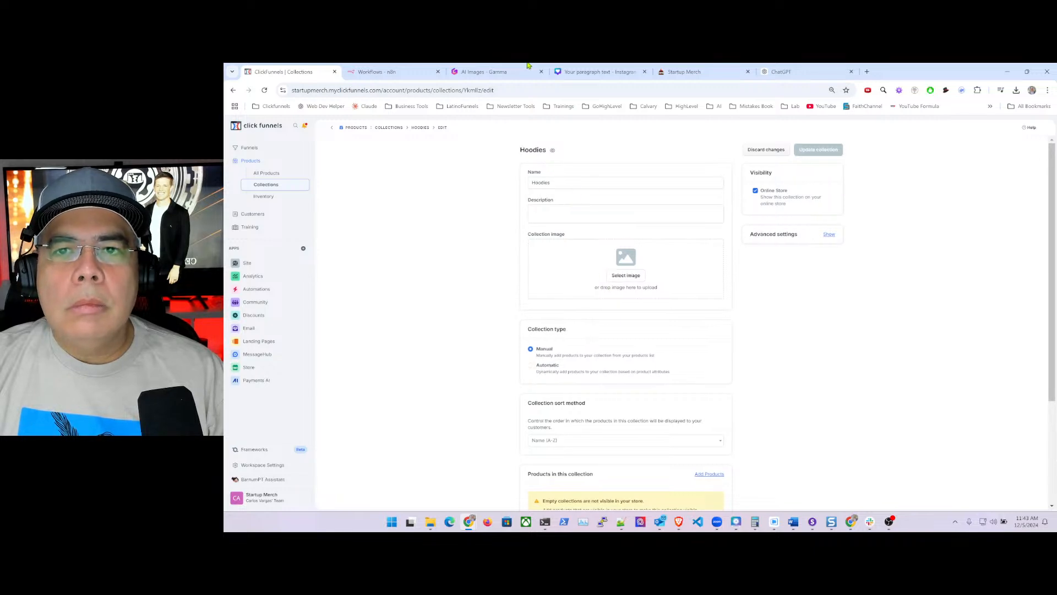
click(793, 73)
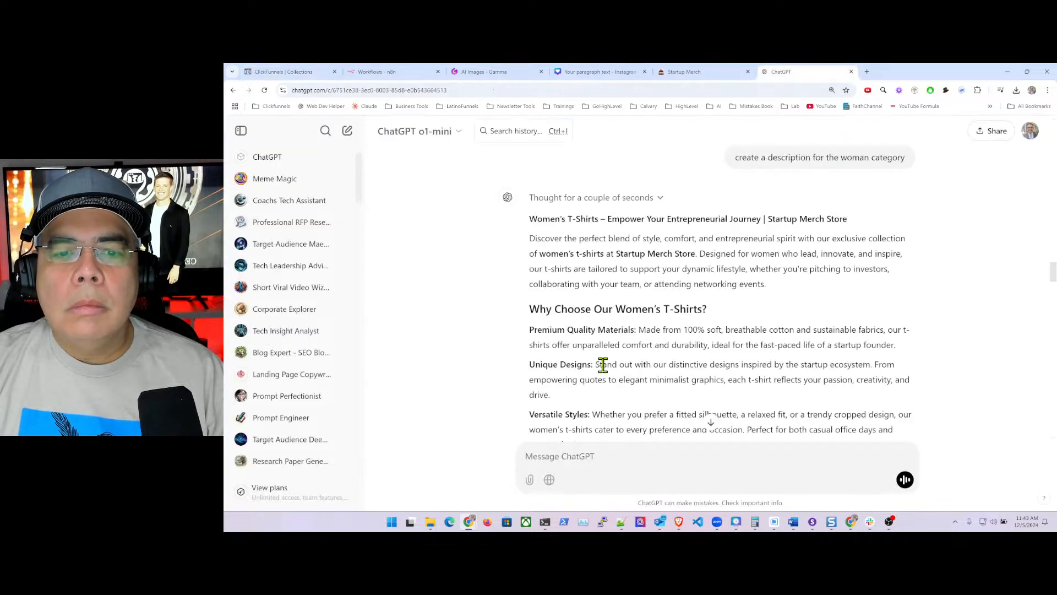
- Copy ChatGPT's 'Elevate your wardrobe…' hoodies paragraph into the Hoodies collection Description field
scroll(658, 327, down, 15)
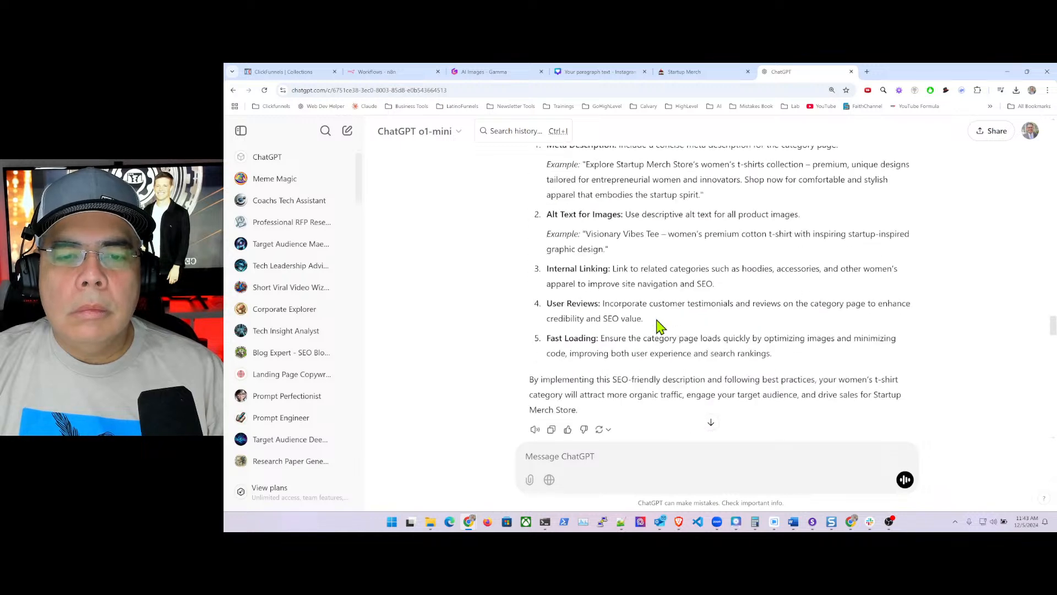
scroll(658, 326, down, 1)
scroll(658, 327, up, 2)
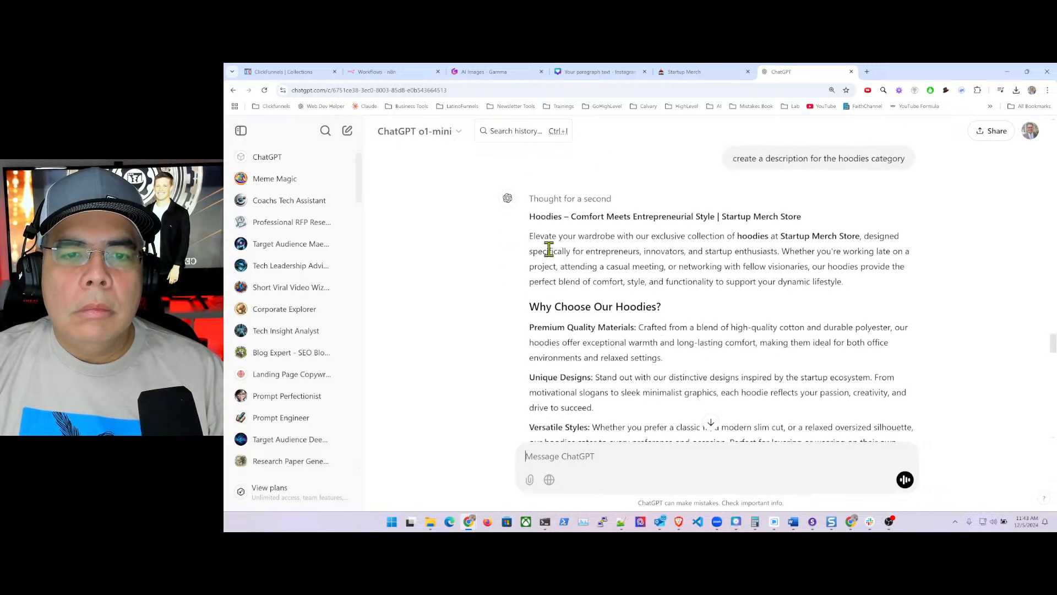
drag(531, 236, 861, 283)
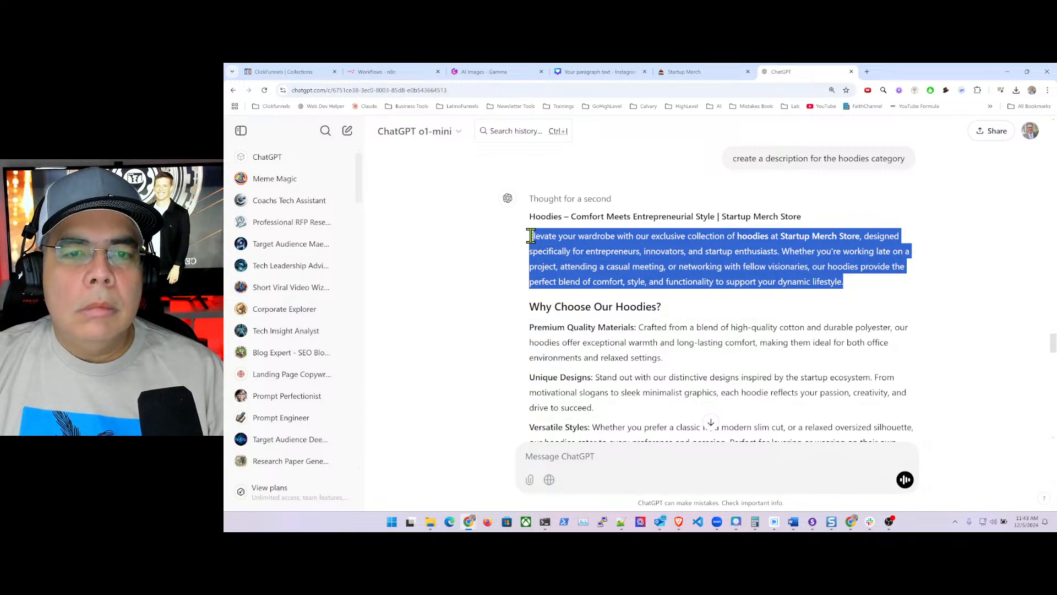
drag(528, 236, 851, 287)
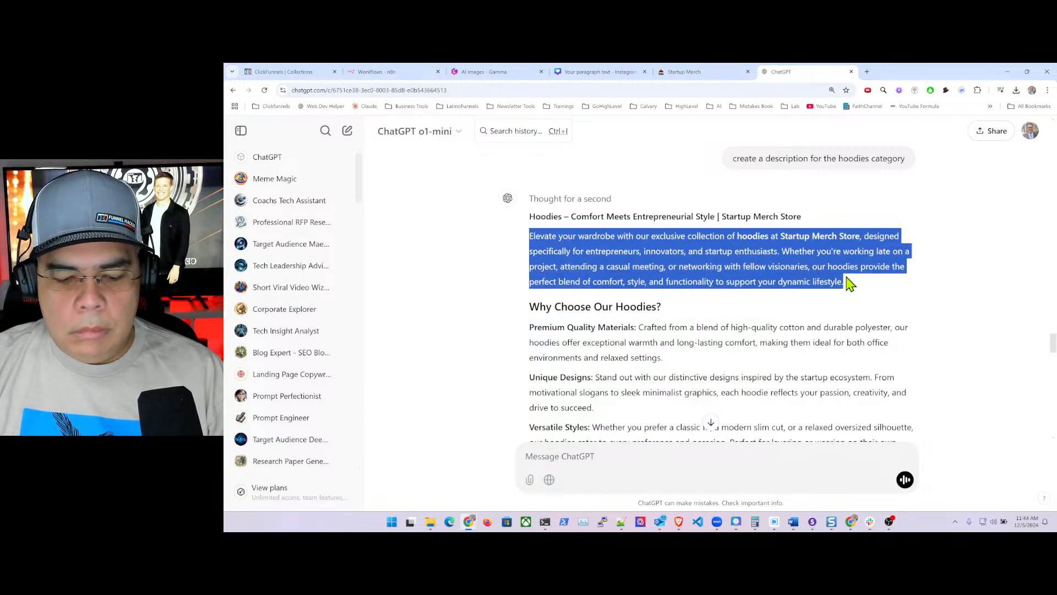
click(288, 74)
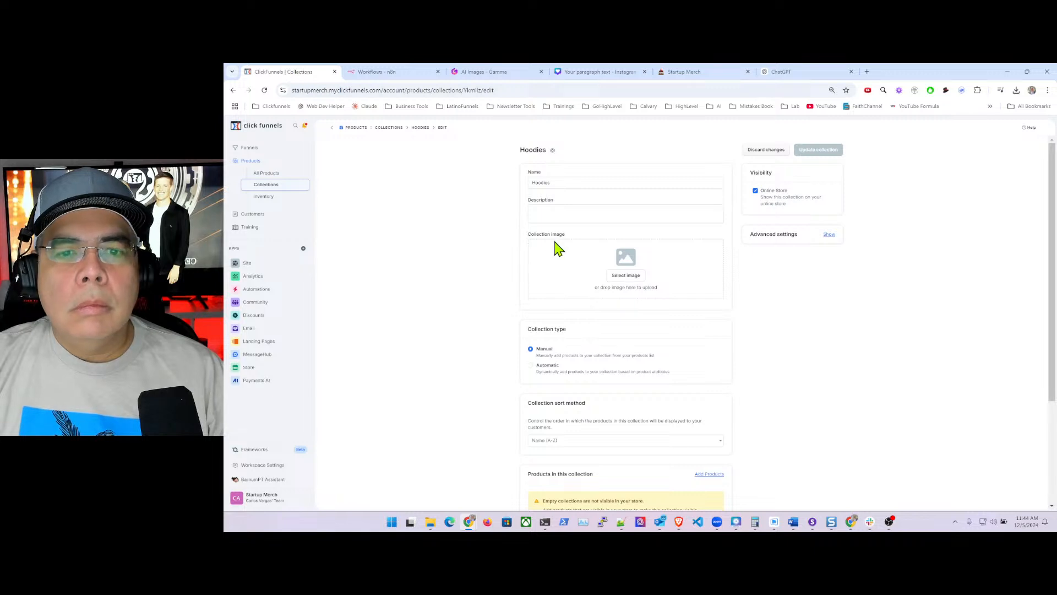
click(571, 208)
text(Elevate your wardrobe with our exclusive collection of hoodies at Startup Merch — designed specifically for entrepreneurs, innovators, and startup enthusiasts. Whether you're working late on a project, attending a casual meeting, or networking with fellow visionaries, our hoodies provide the perfect blend of comfort, style, and functionality to support your dynamic lifestyle.)
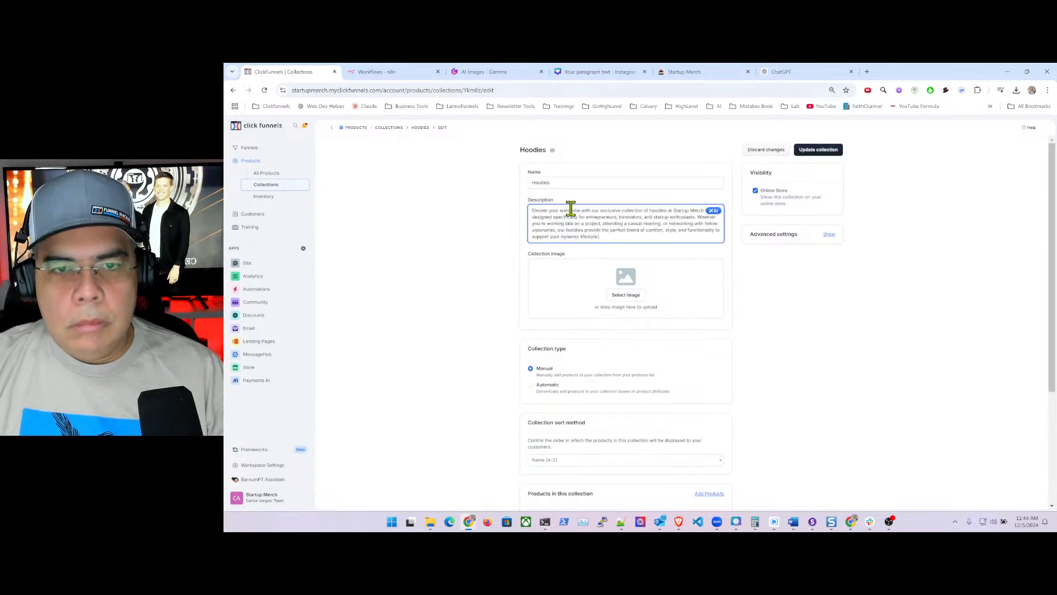
- Open the image gallery and browse pages 195 to 199 for hoodie pictures
click(628, 297)
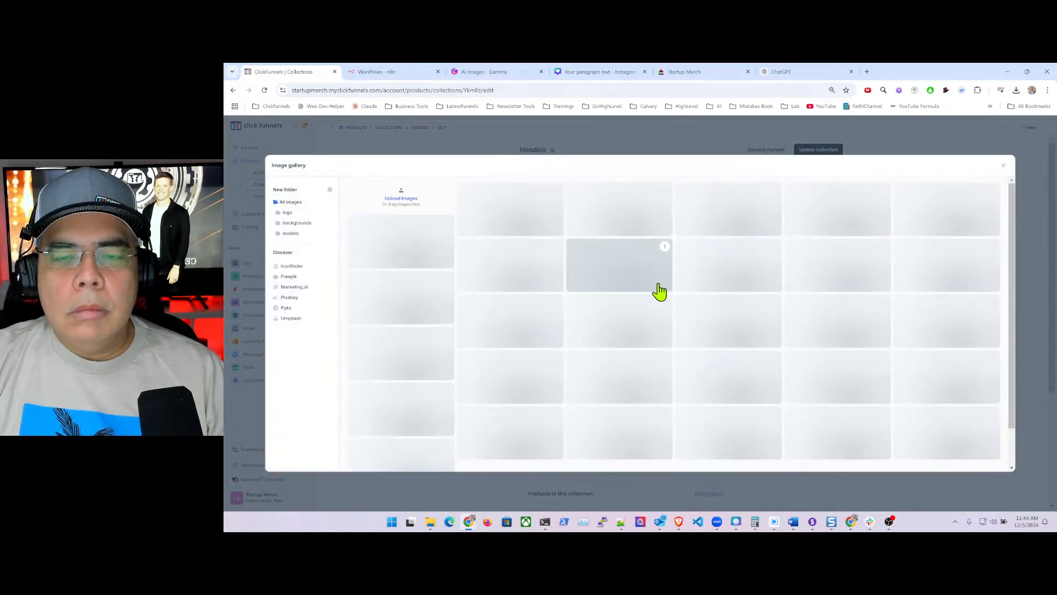
scroll(829, 405, down, 2)
scroll(829, 404, down, 2)
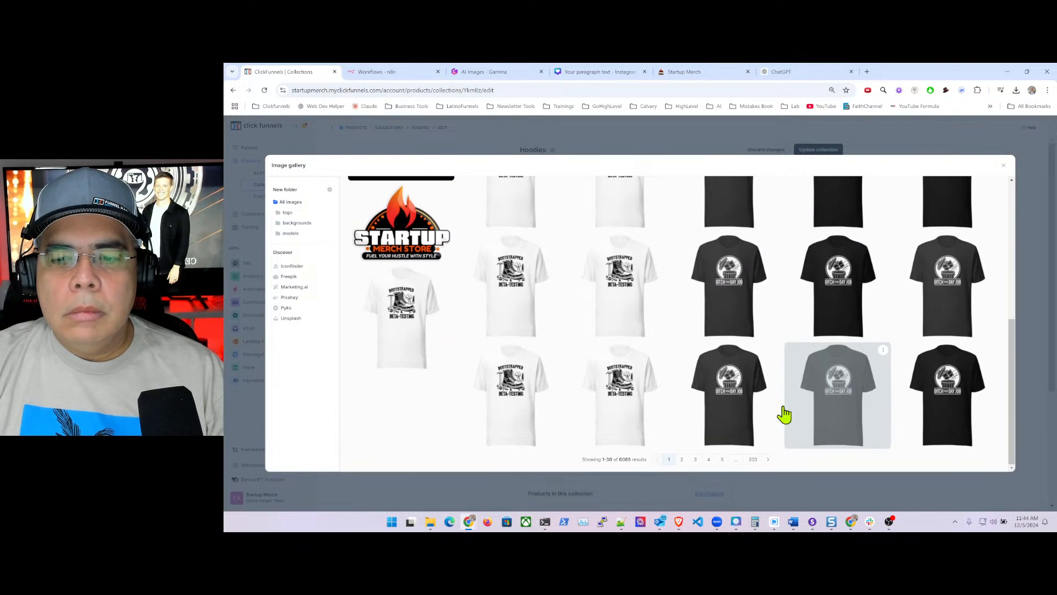
click(751, 456)
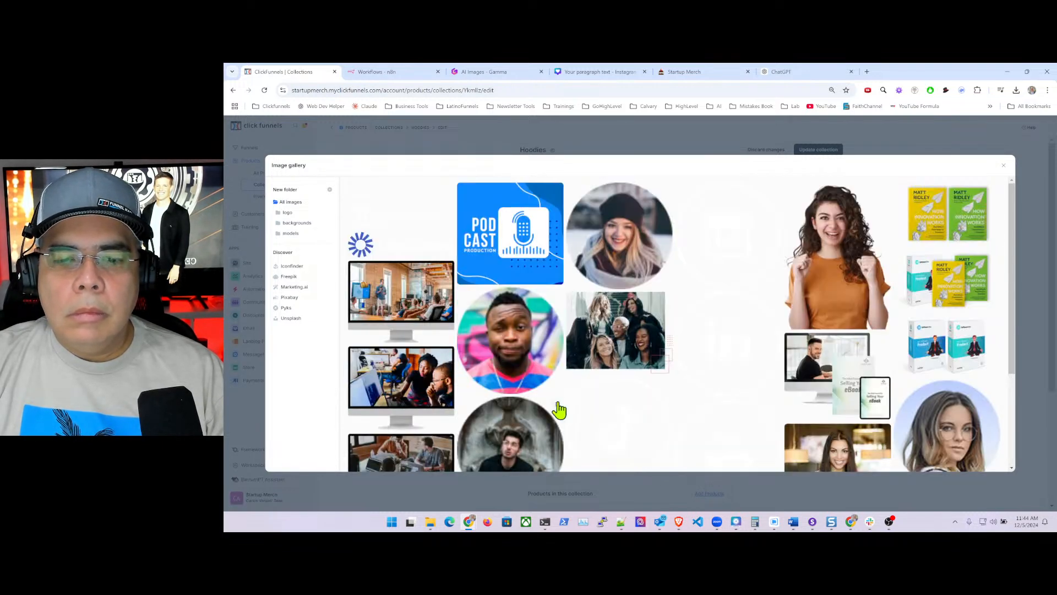
scroll(606, 419, down, 3)
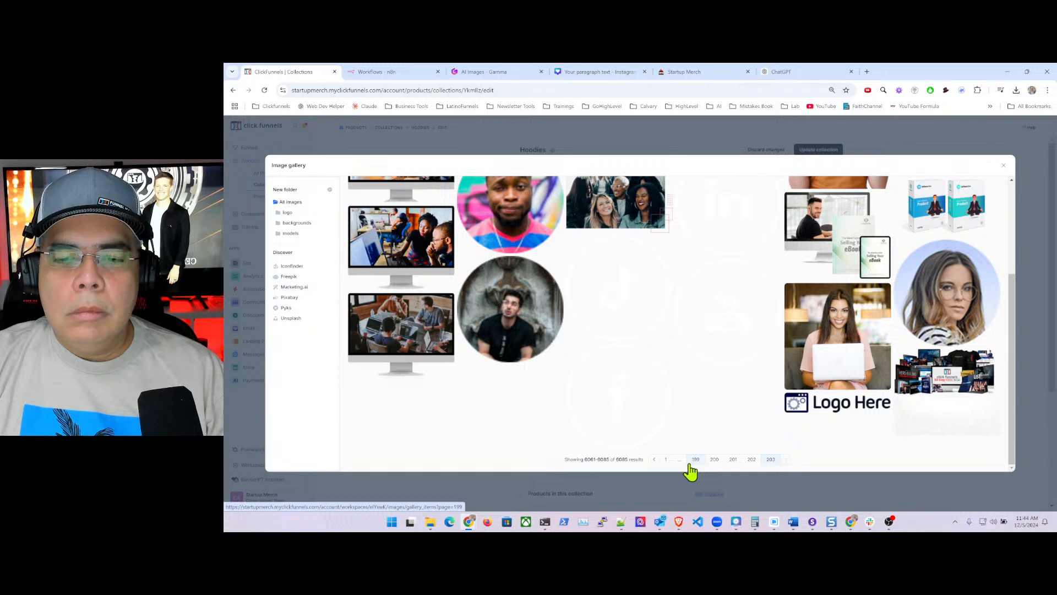
click(689, 465)
scroll(647, 434, down, 4)
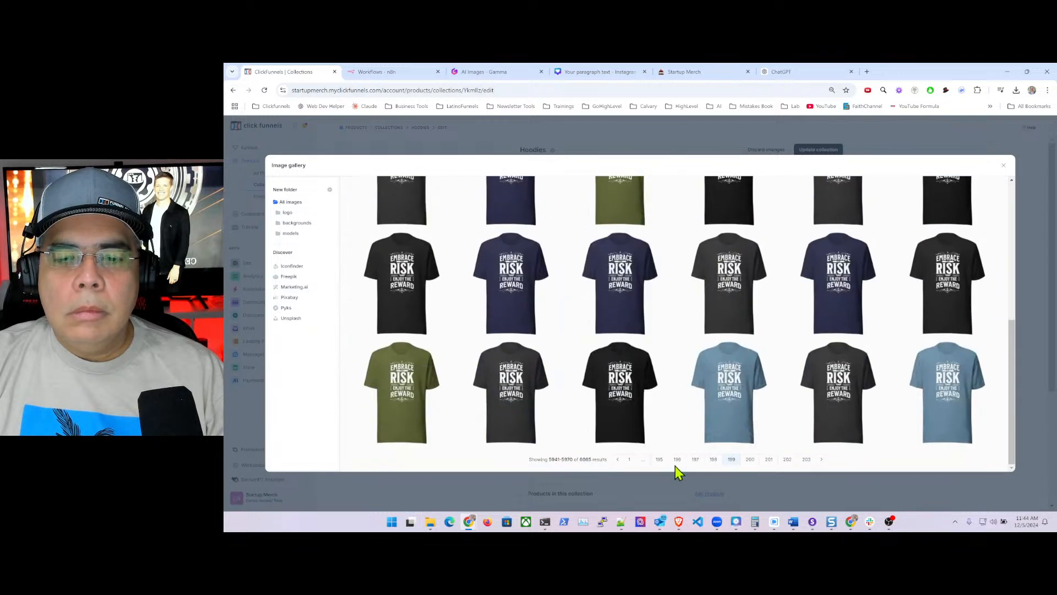
click(658, 462)
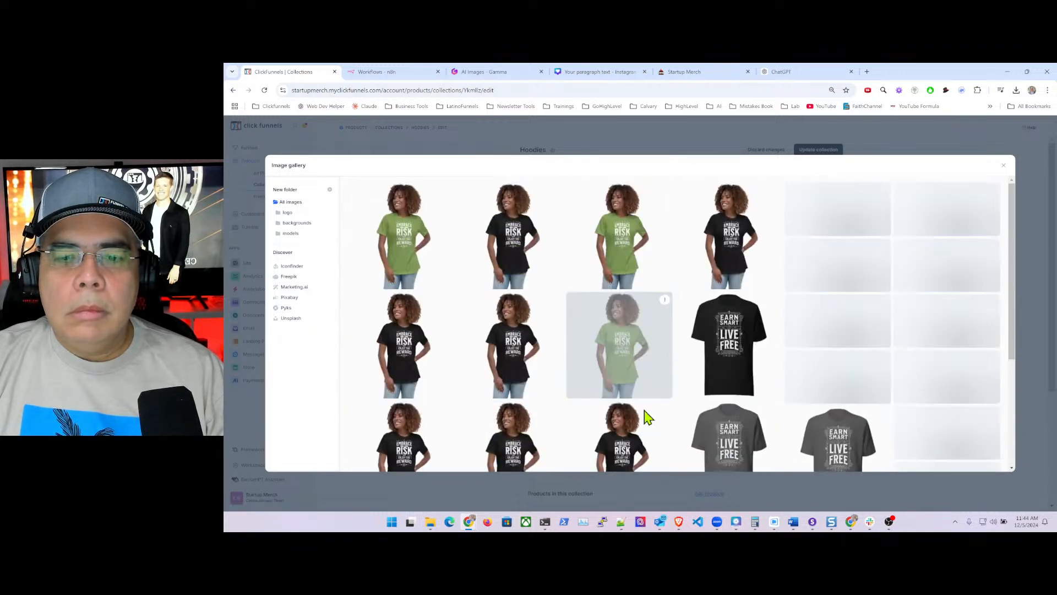
scroll(661, 423, down, 2)
scroll(674, 427, down, 3)
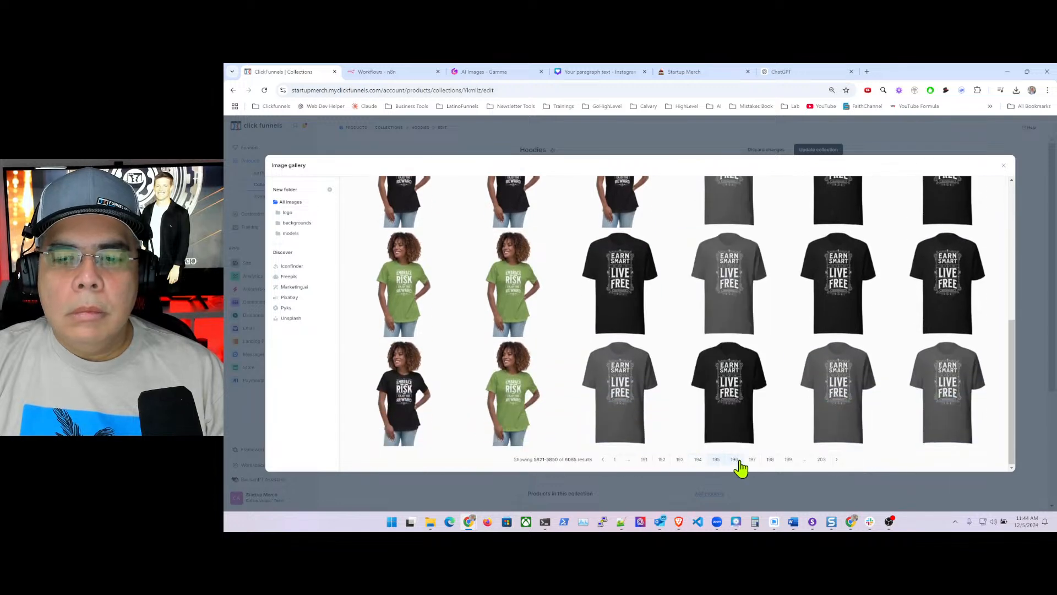
- Move on to gallery page 192 and set the black hoodie as the collection image
click(770, 460)
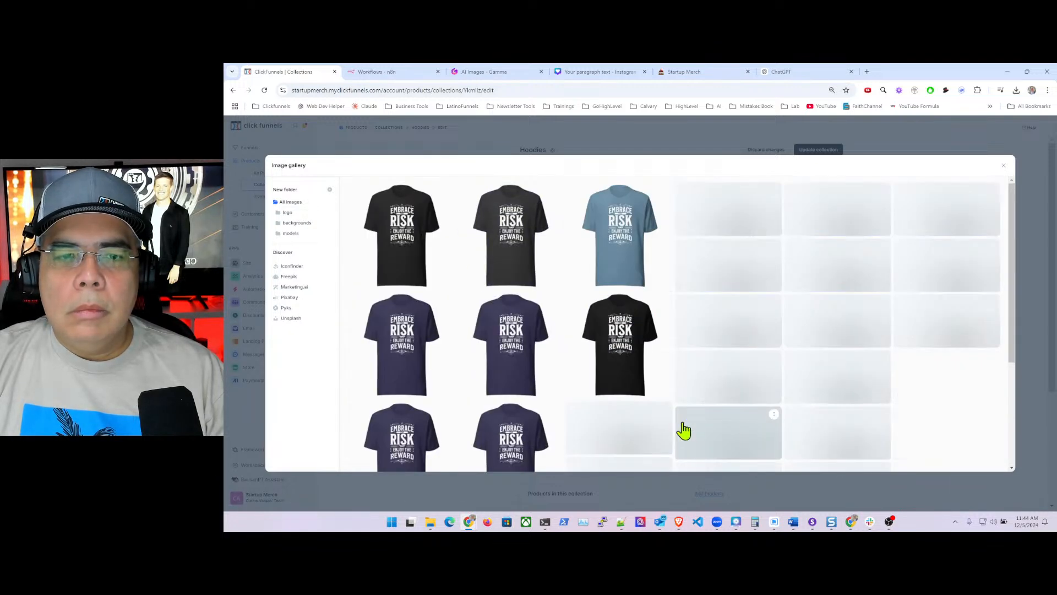
scroll(744, 449, down, 5)
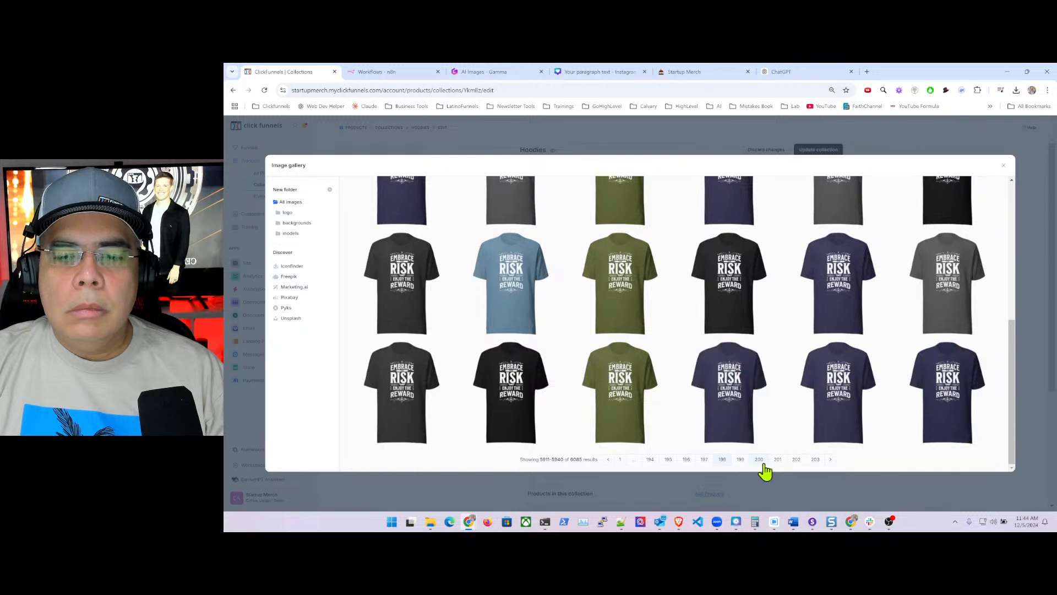
click(704, 460)
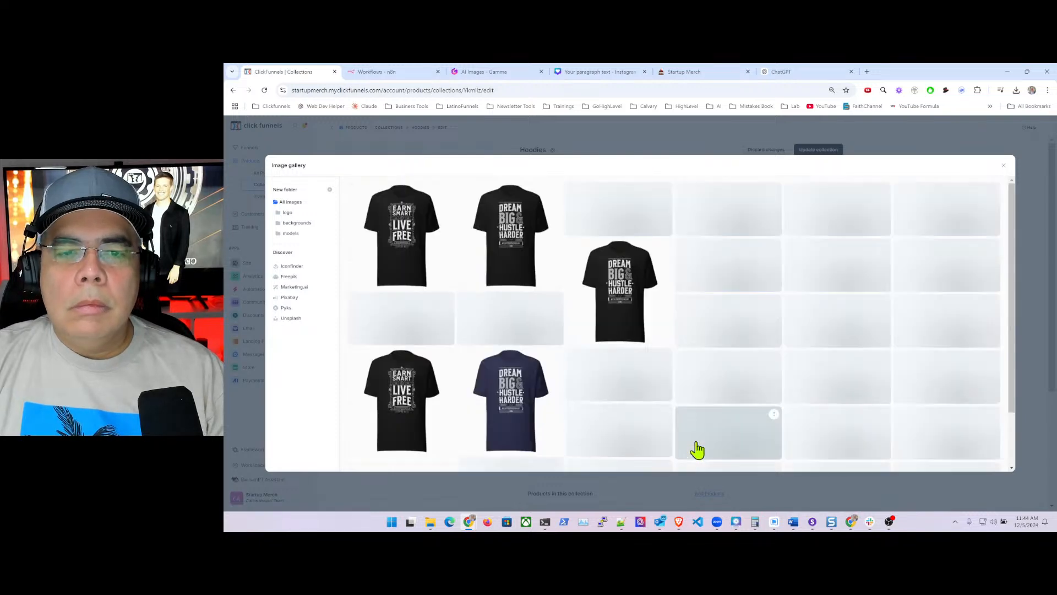
scroll(696, 457, down, 5)
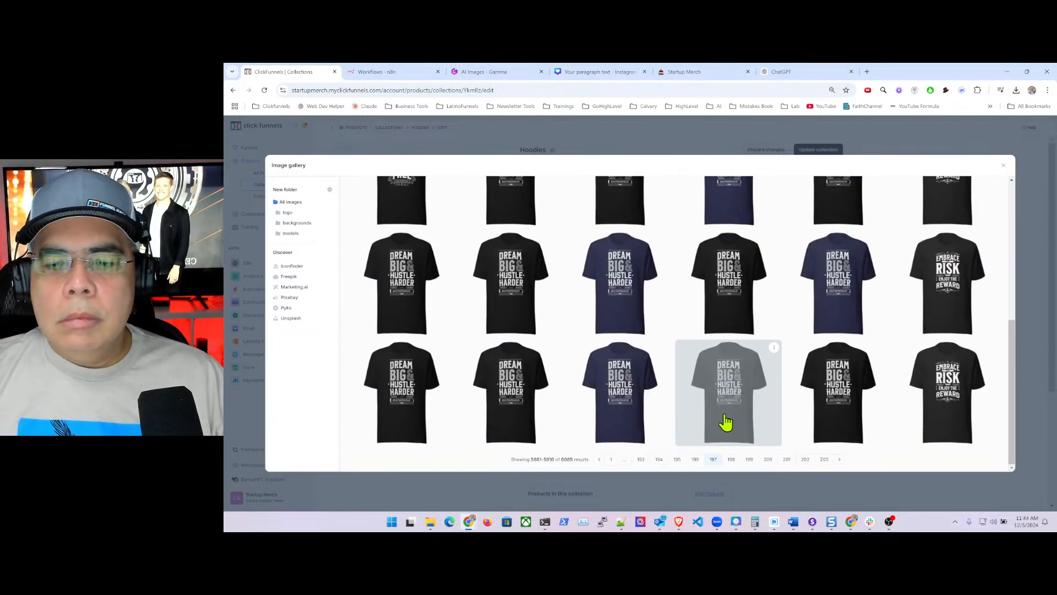
click(695, 459)
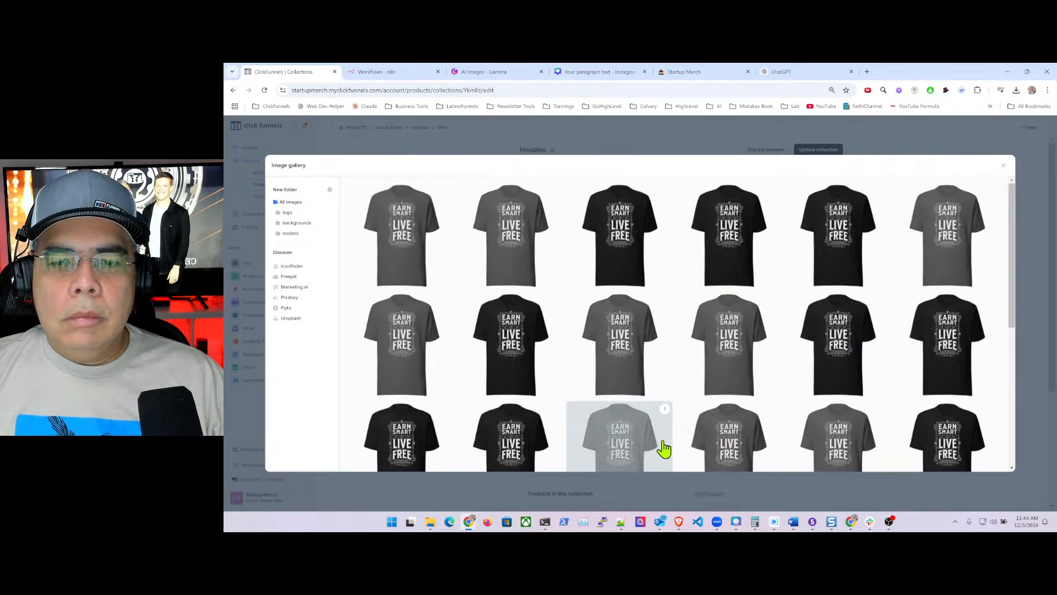
scroll(666, 450, down, 3)
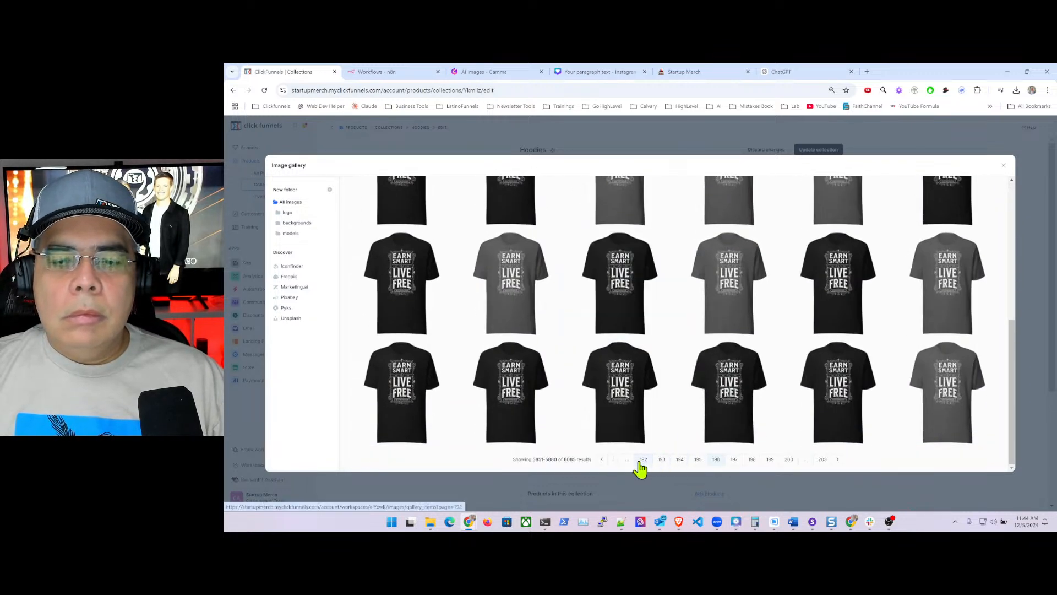
click(642, 461)
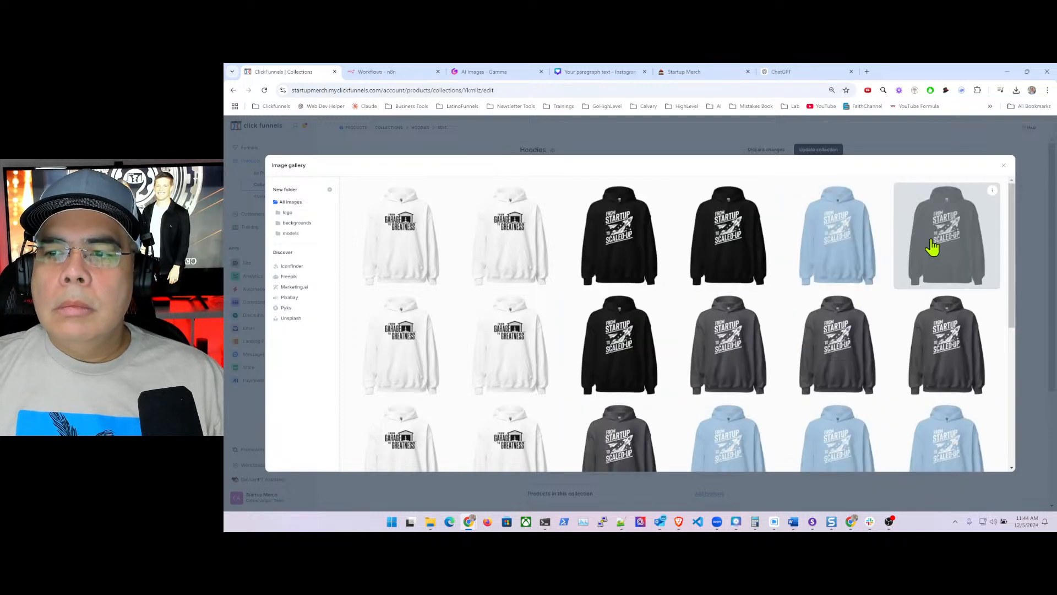
click(951, 250)
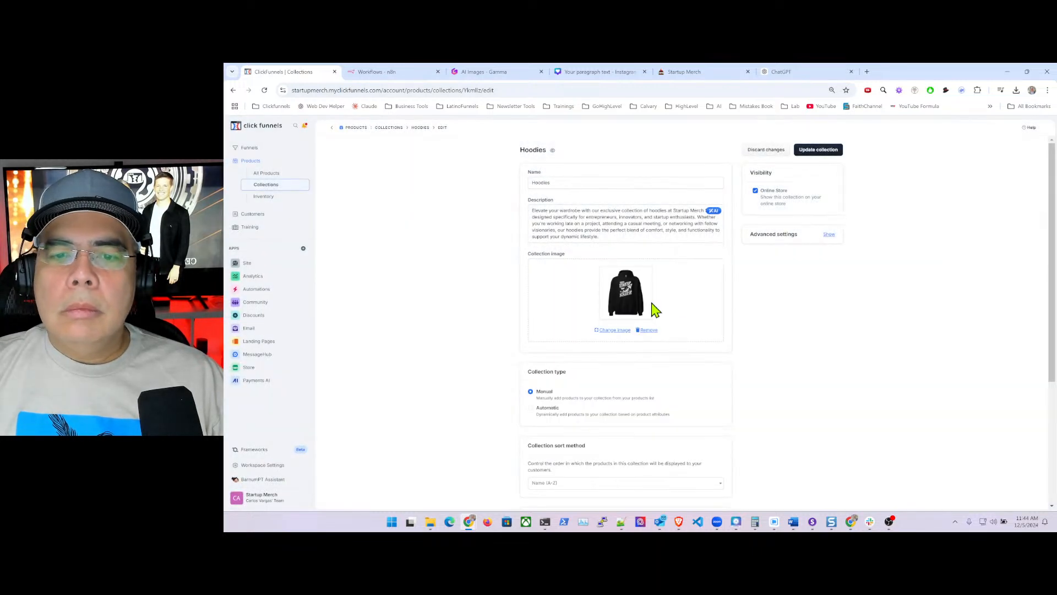
- Save the new image, switch Hoodies to Automatic, and start a Product Tags rule
click(824, 150)
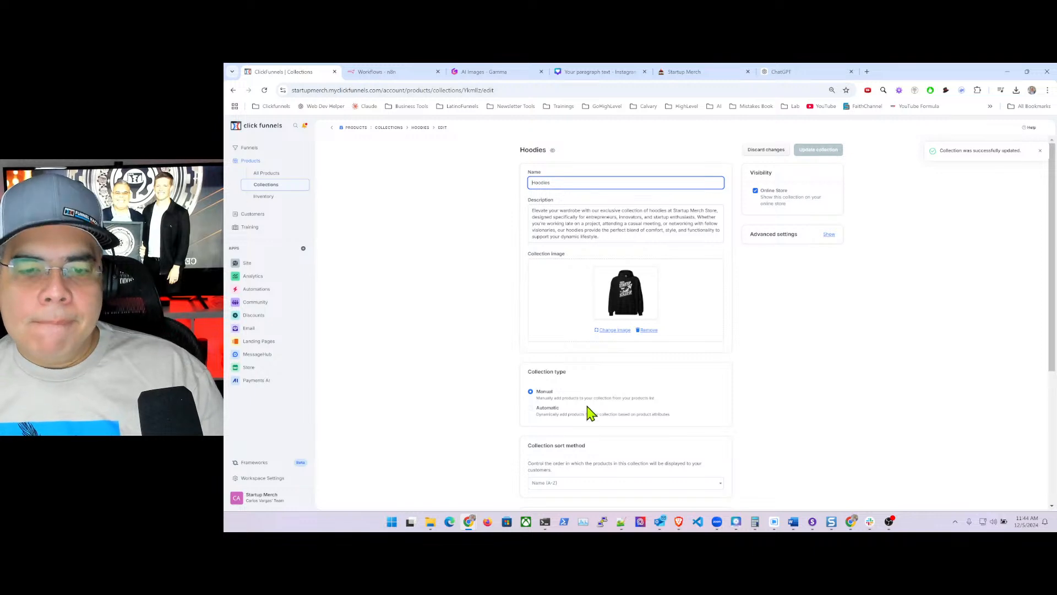
click(531, 409)
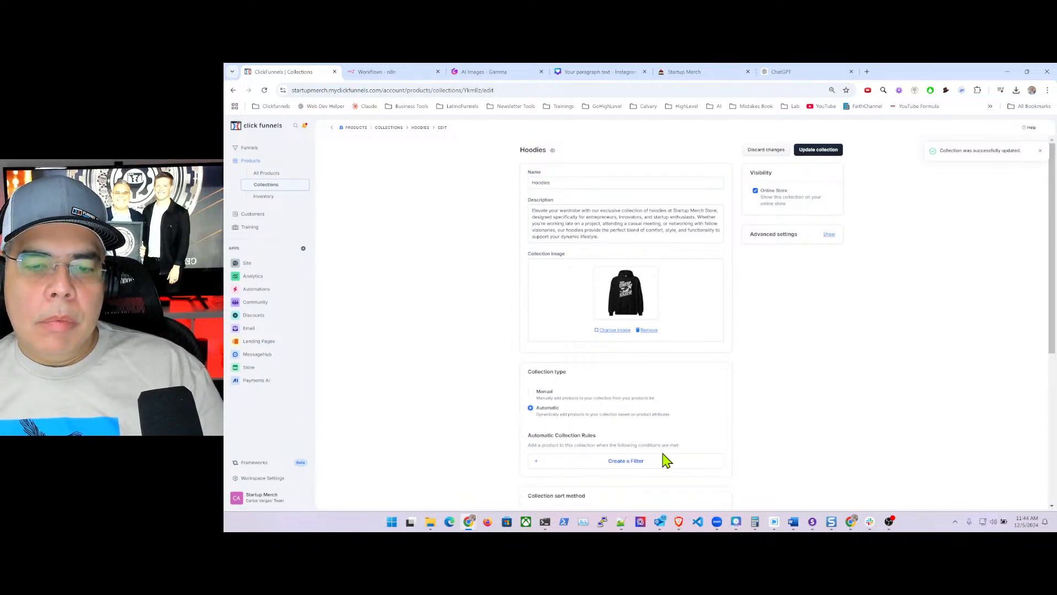
click(610, 463)
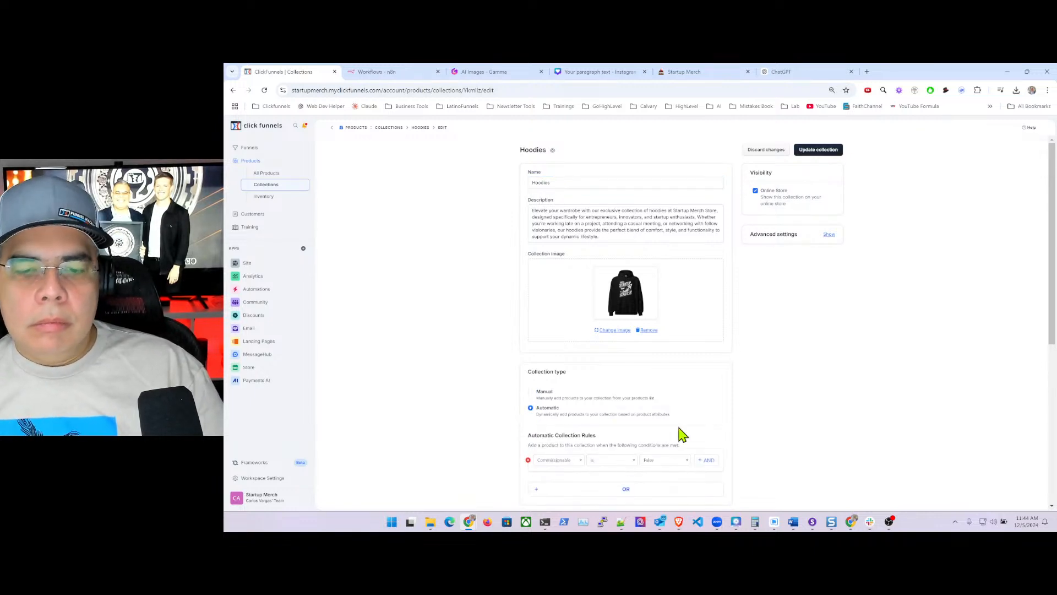
click(572, 463)
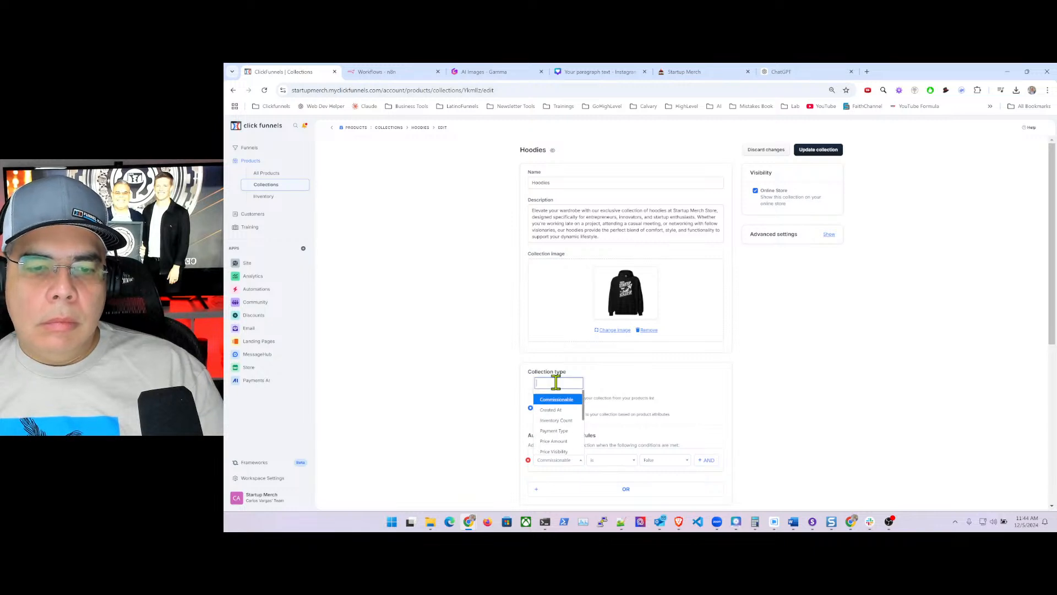
text(produc)
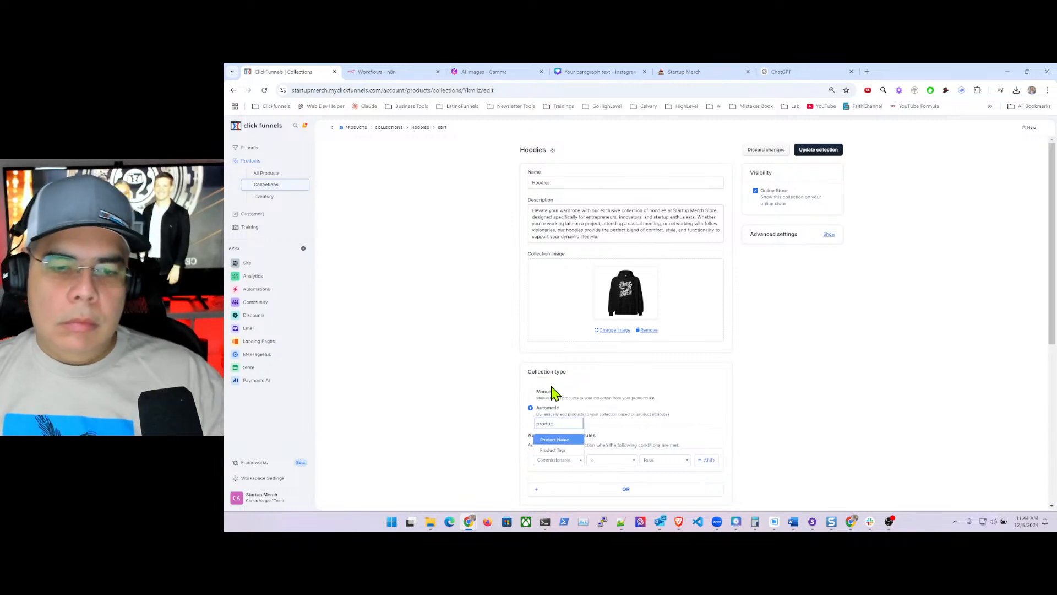
click(553, 449)
- Make the rule match 'is one of' Hoodies and hoodies, then save the collection
click(606, 461)
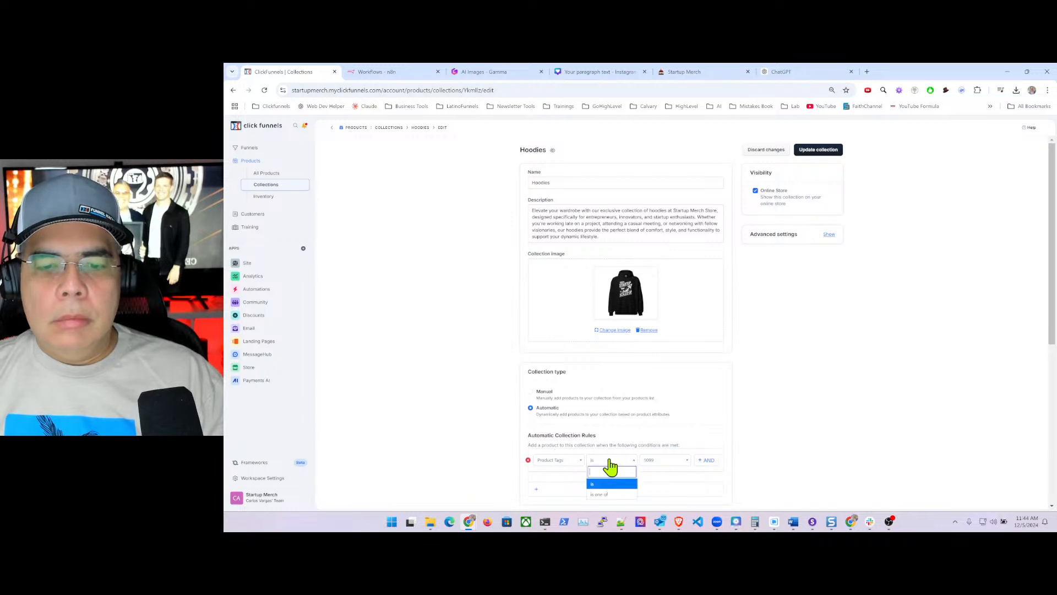
click(605, 501)
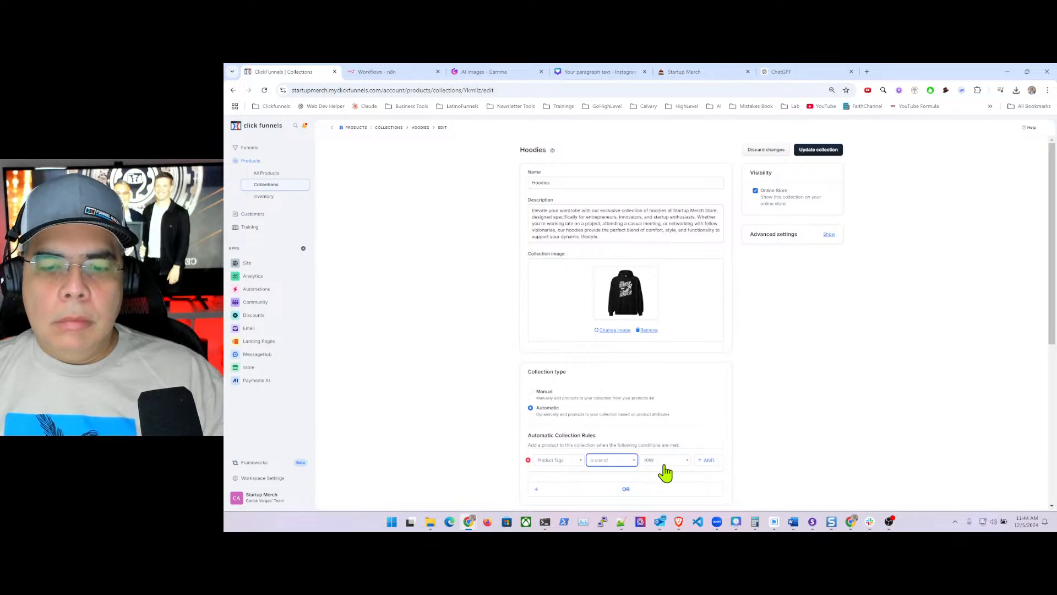
click(652, 460)
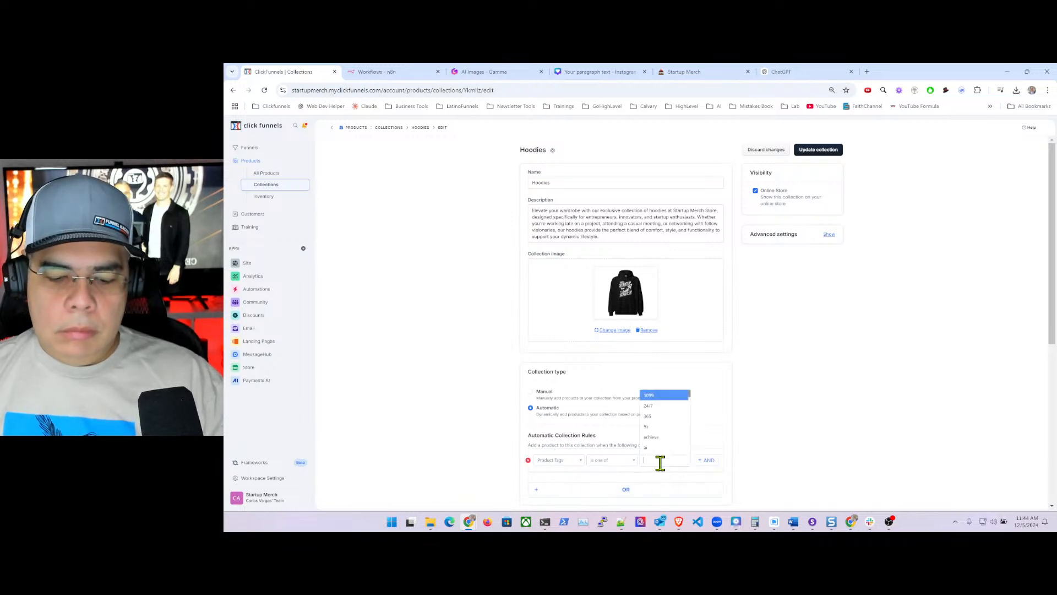
text(hoo)
click(653, 450)
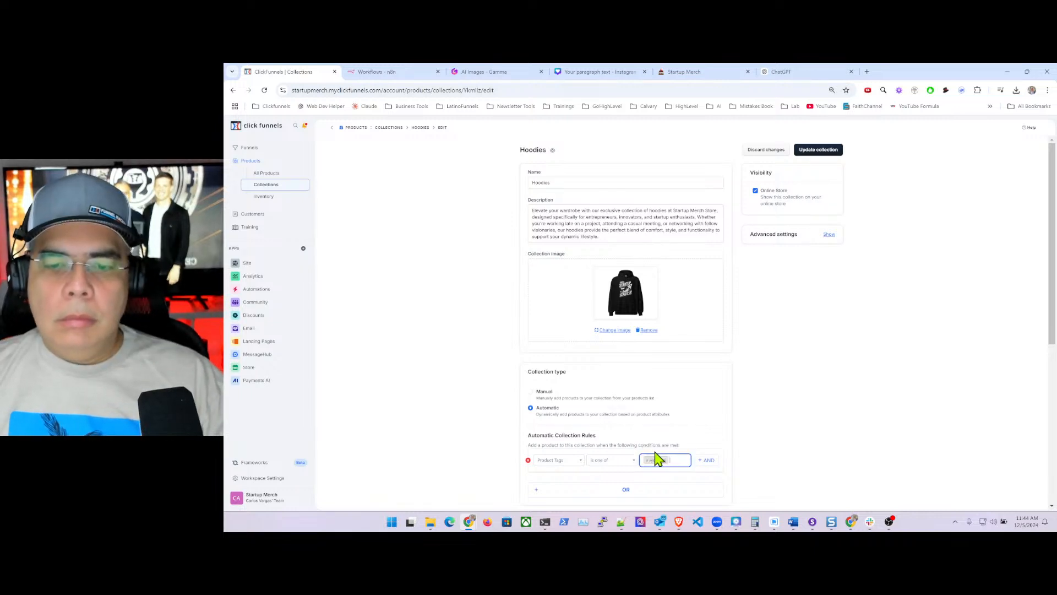
click(678, 462)
text(hoo)
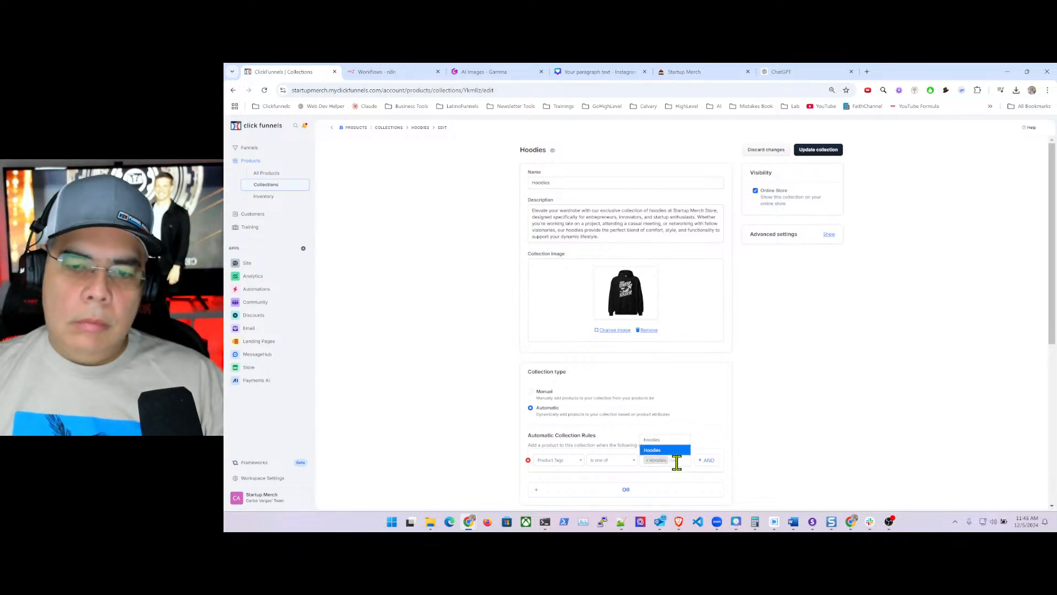
click(664, 439)
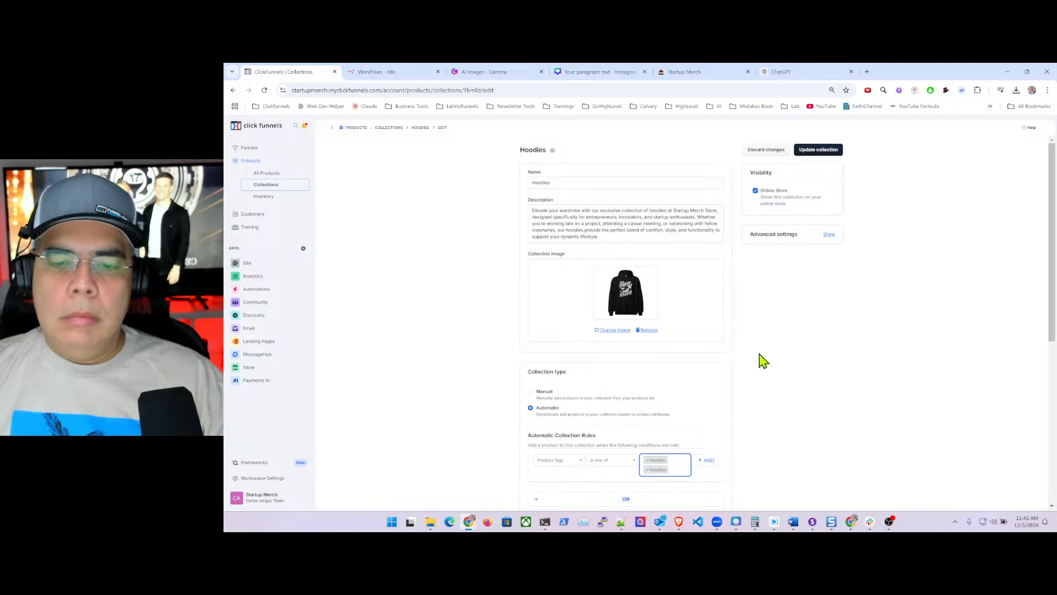
click(817, 152)
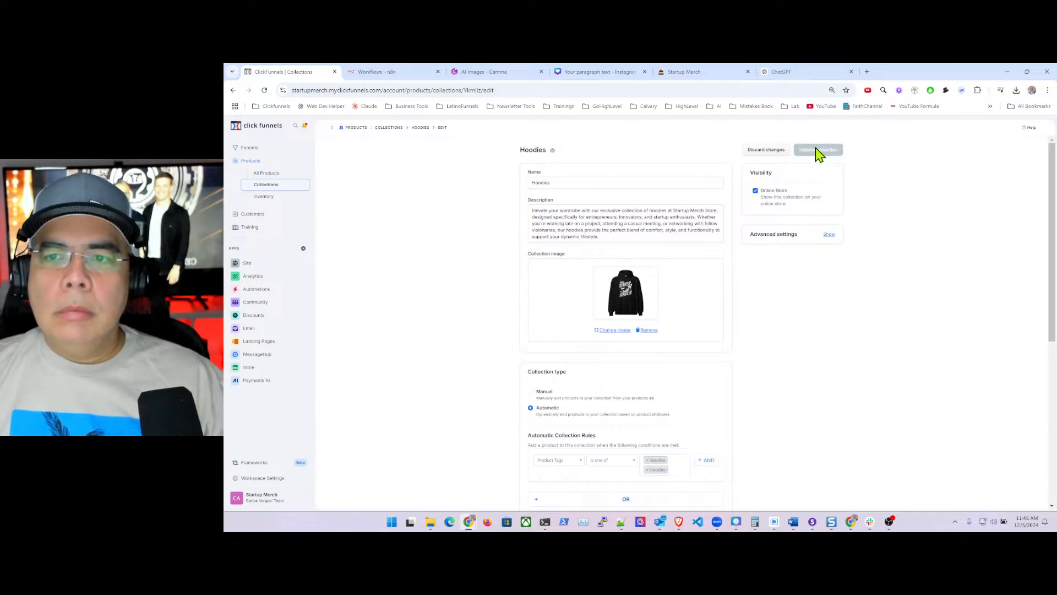
- Reload after the error, set Hoodies to Automatic and save, then reload and reselect Automatic
click(548, 91)
key(Return)
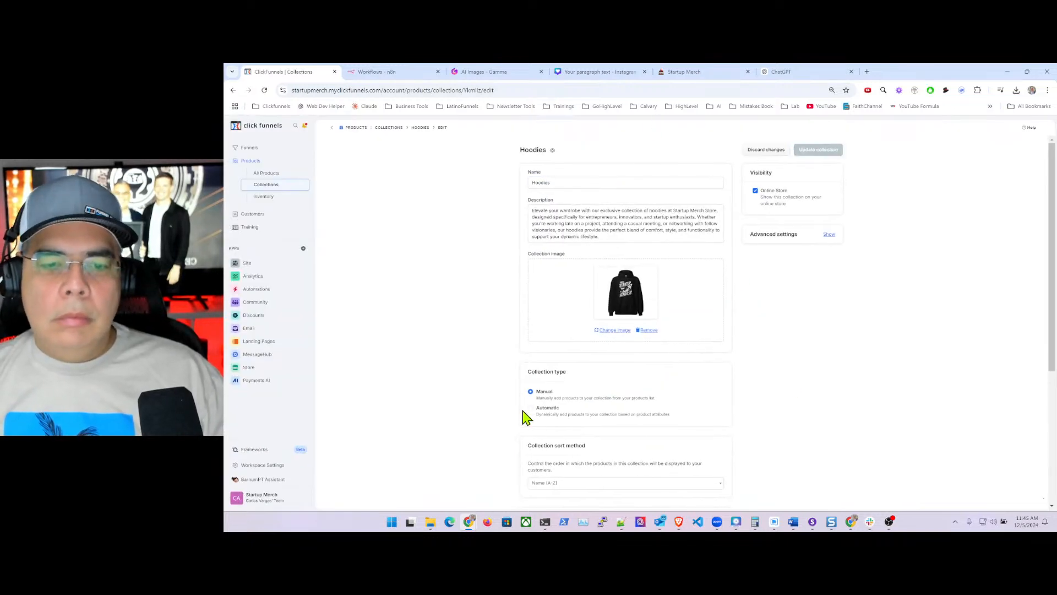
click(532, 410)
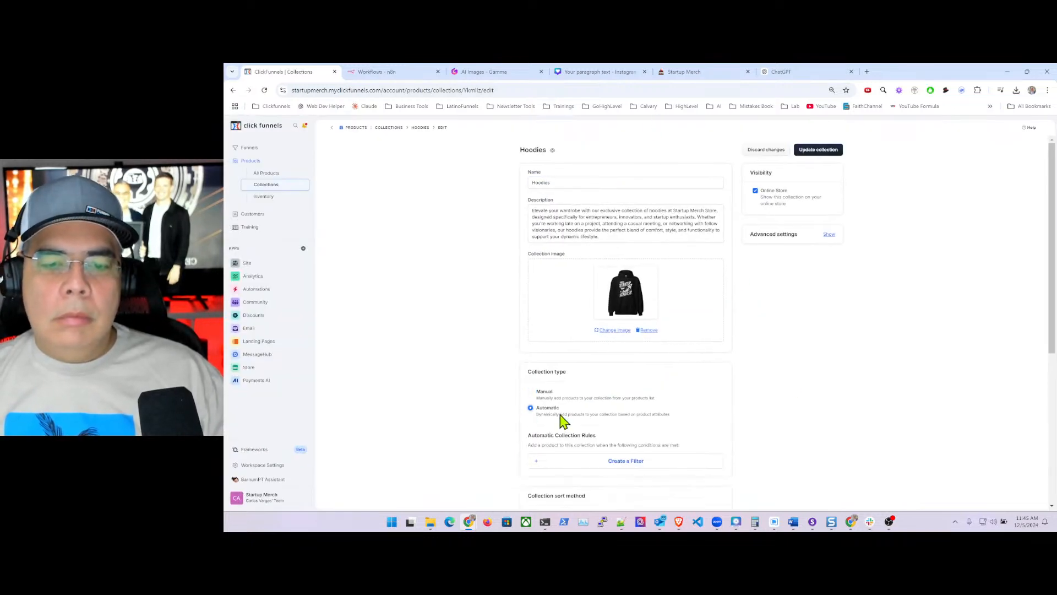
click(819, 149)
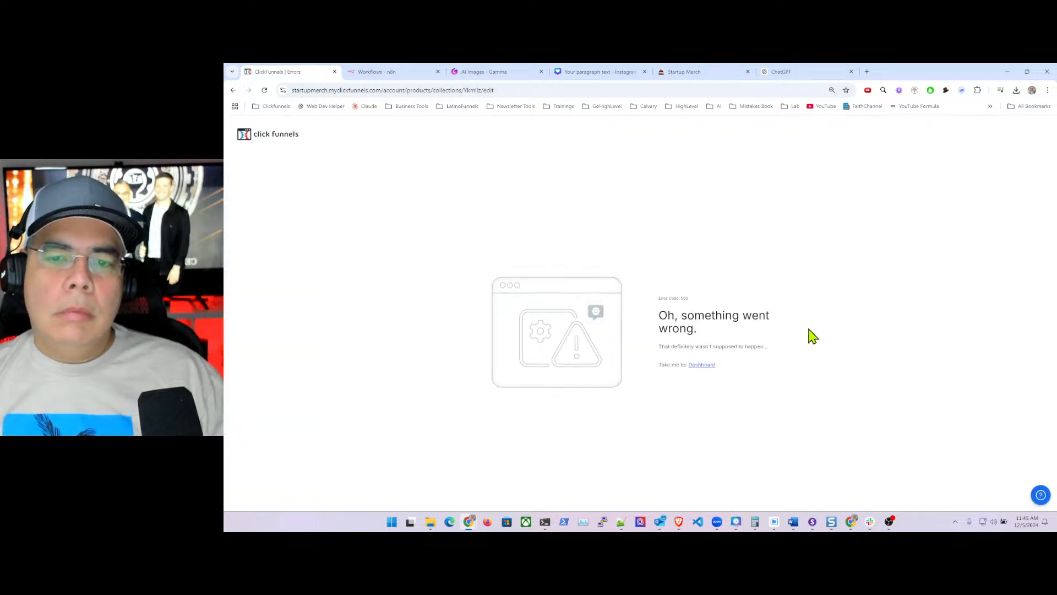
click(493, 90)
key(Return)
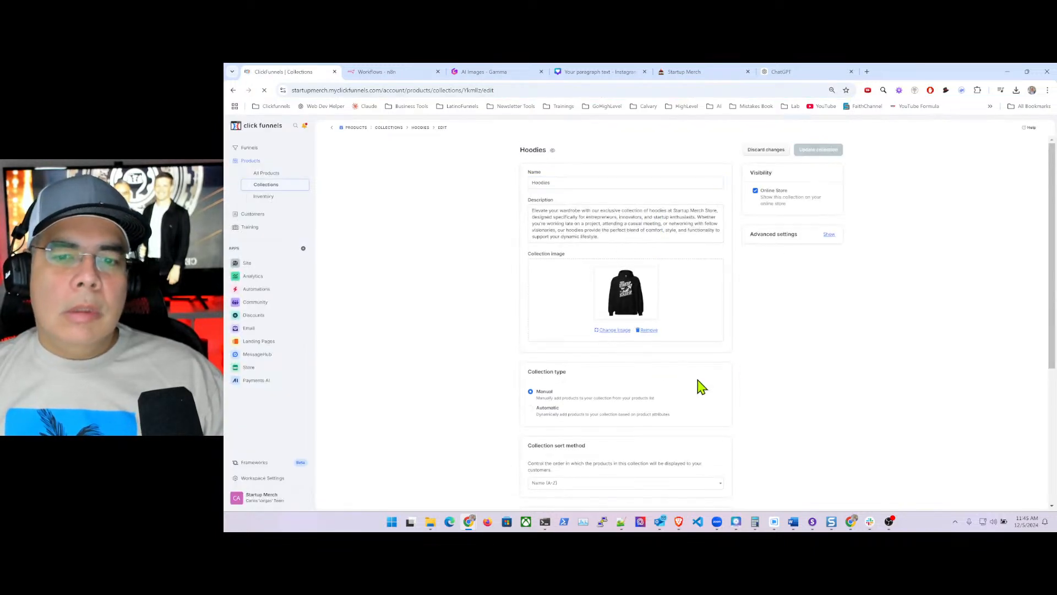
click(531, 409)
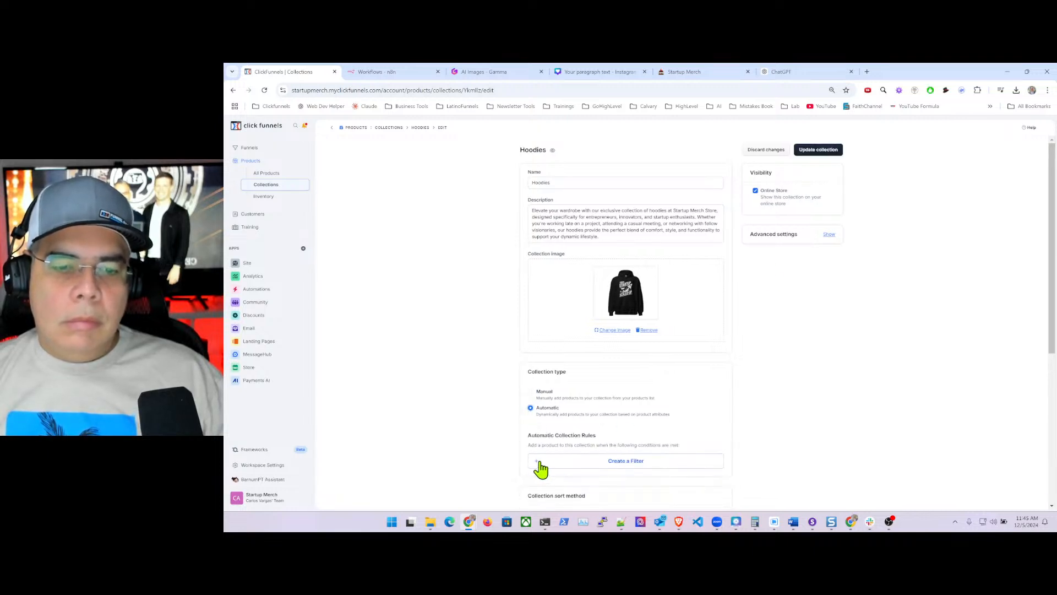
- Start a new rule on Product Tags using the 'is one of' operator
click(626, 463)
click(560, 463)
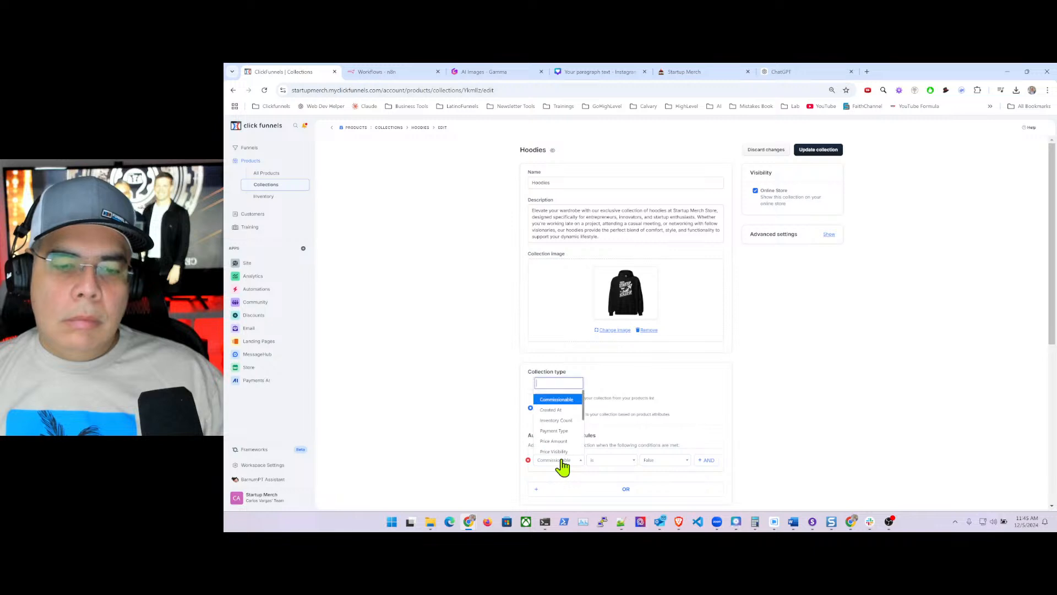
text(produc)
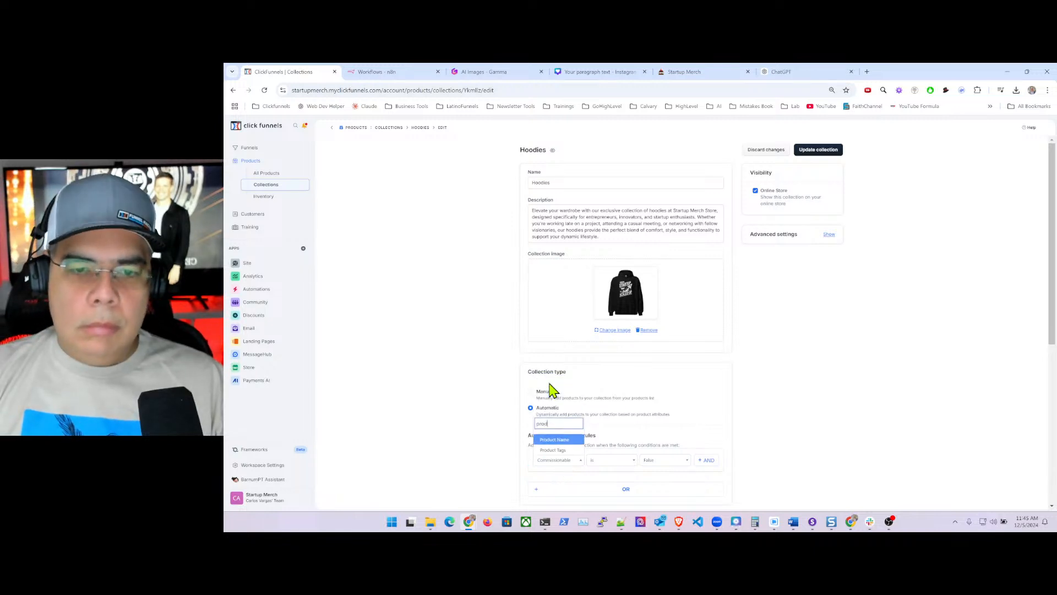
click(553, 450)
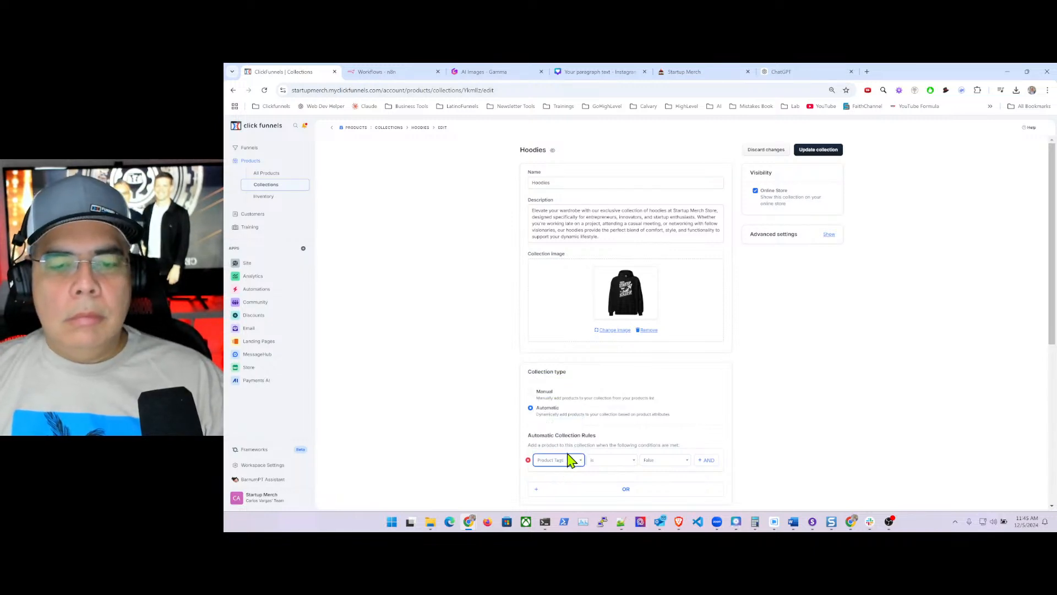
click(609, 462)
click(614, 492)
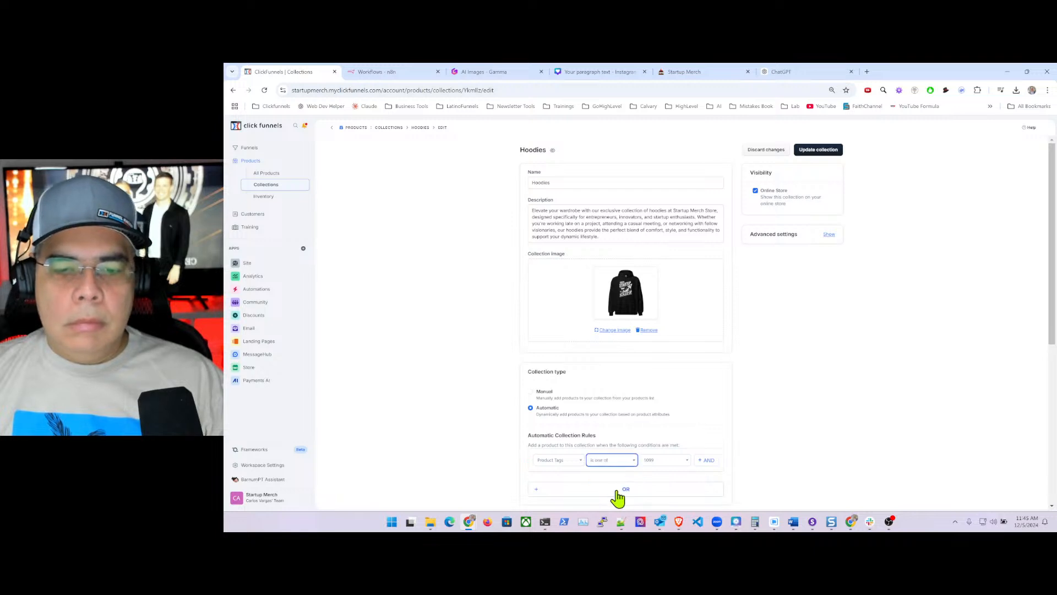
- Add the Hoodies and hoodies tags as the rule's values
click(651, 460)
click(646, 460)
click(650, 460)
click(660, 460)
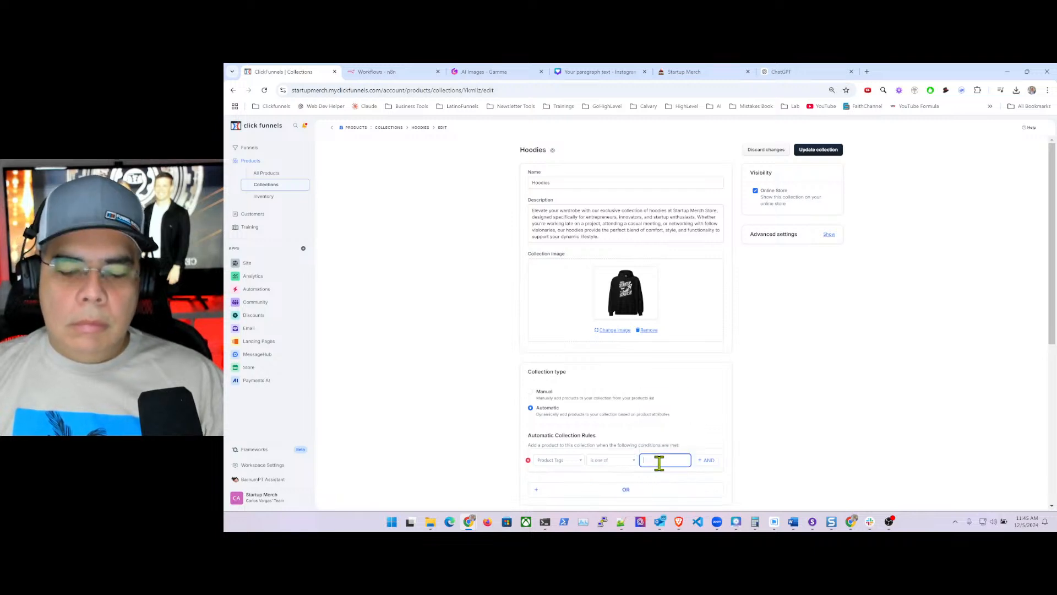
text(hoo)
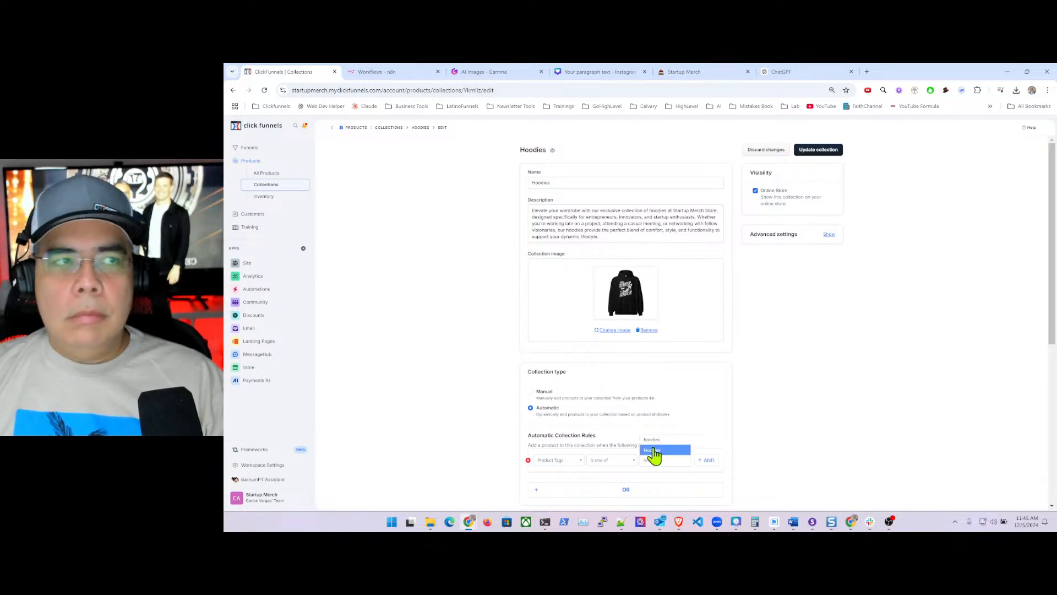
click(655, 450)
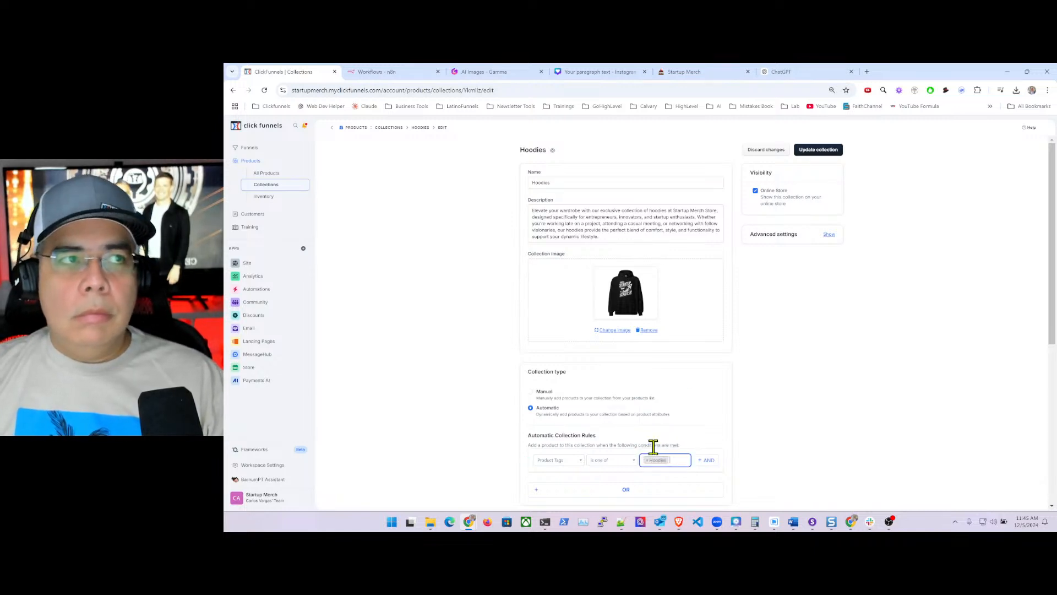
click(677, 460)
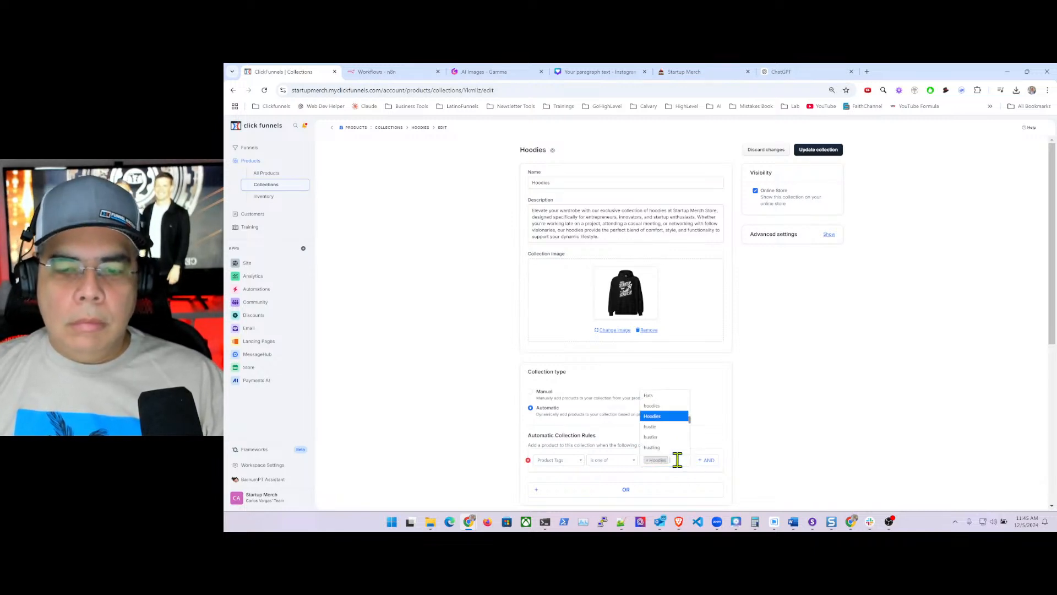
text(hoo)
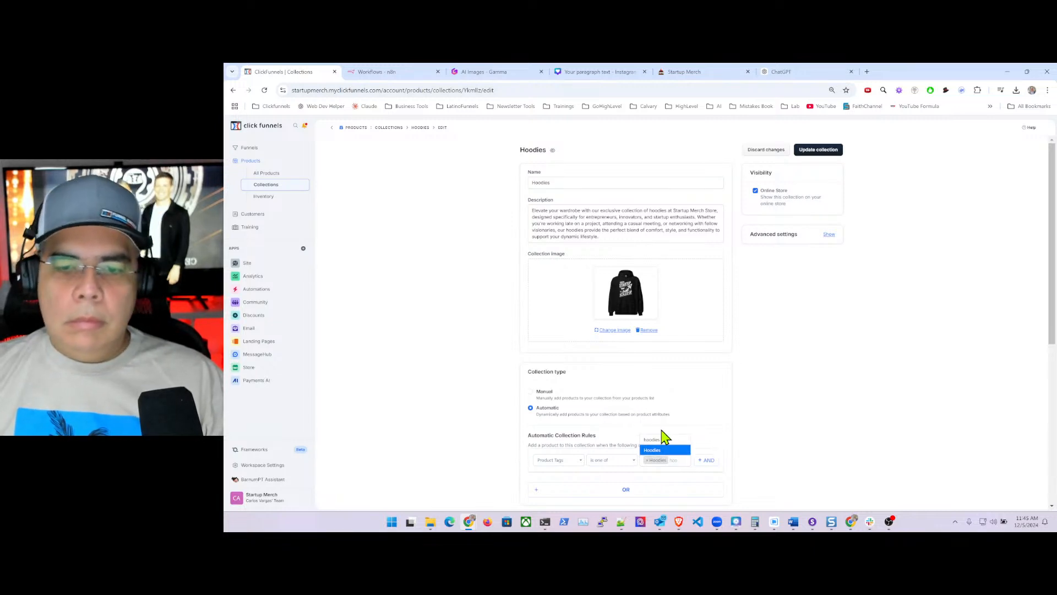
click(664, 440)
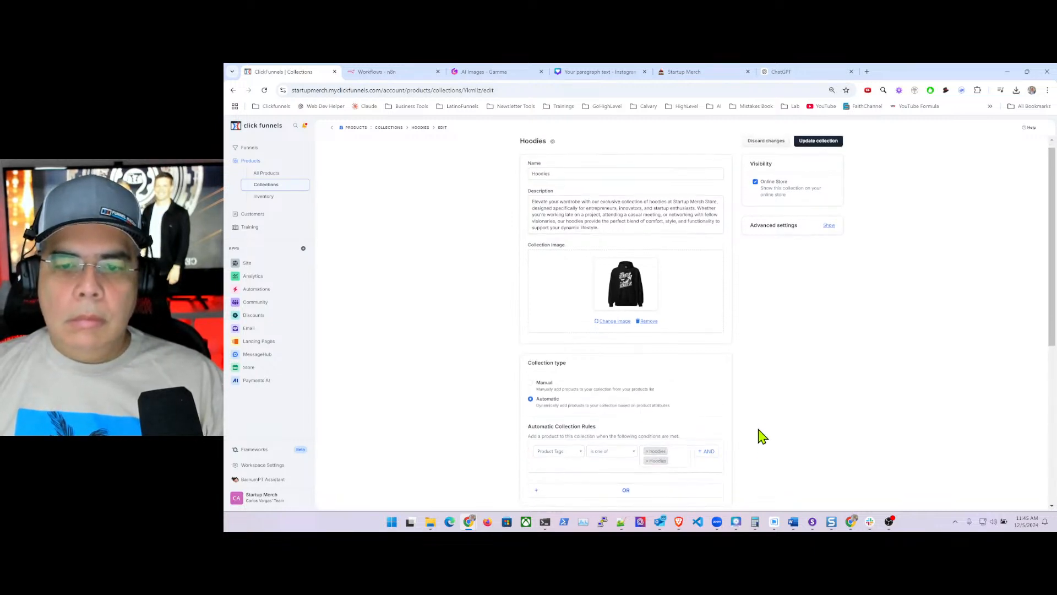
- Save the collection, reload the page after the error, and return to the collections list
click(820, 150)
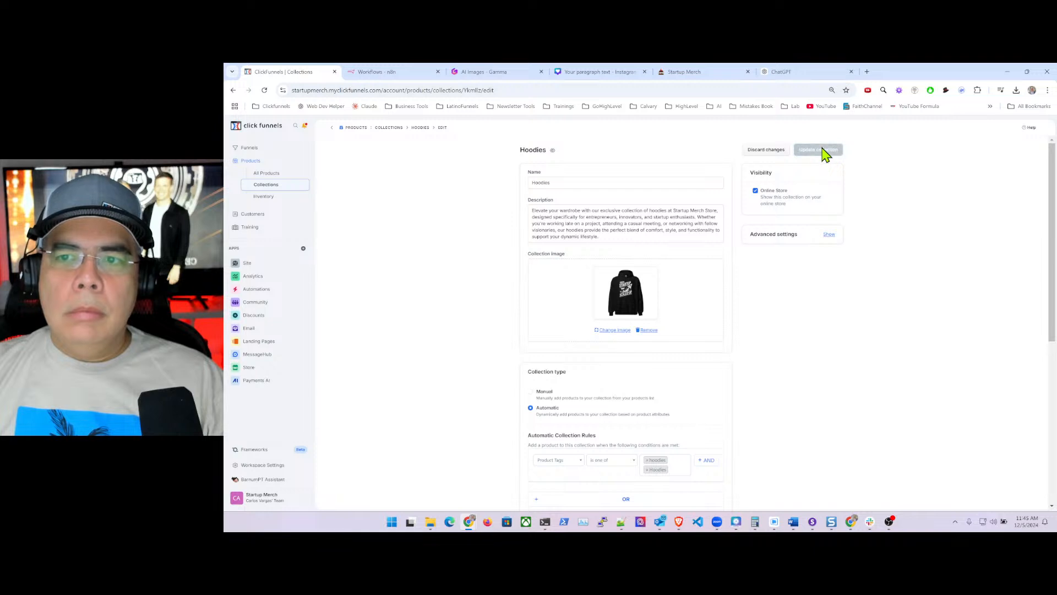
click(503, 88)
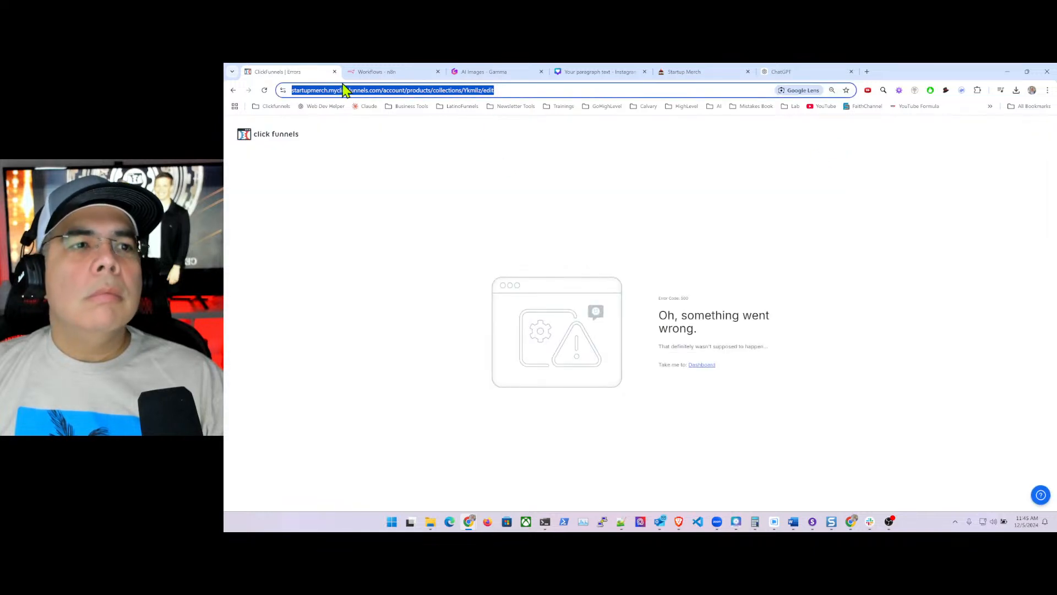
click(265, 91)
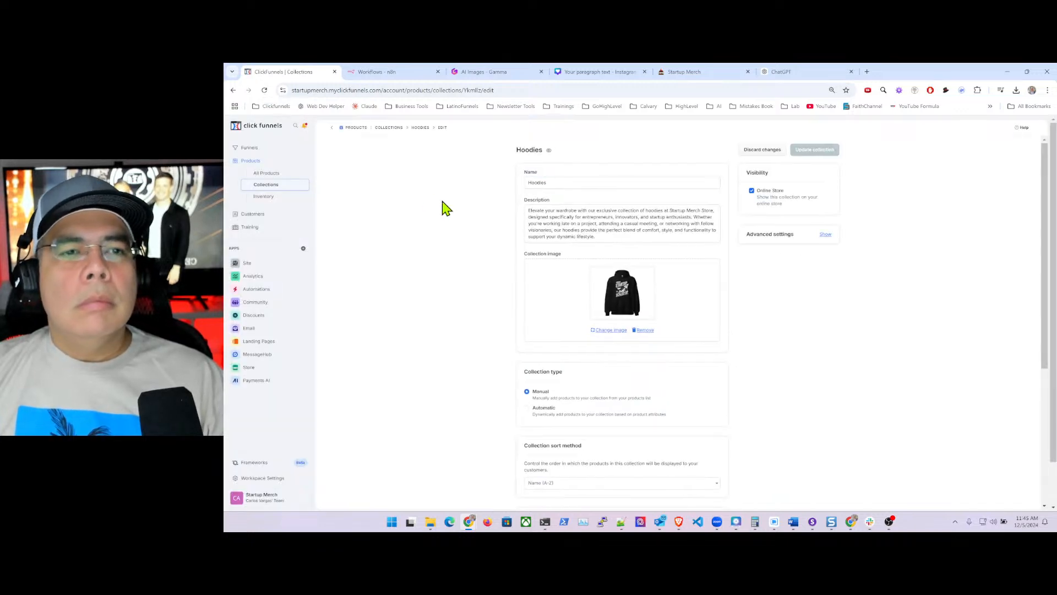
click(393, 128)
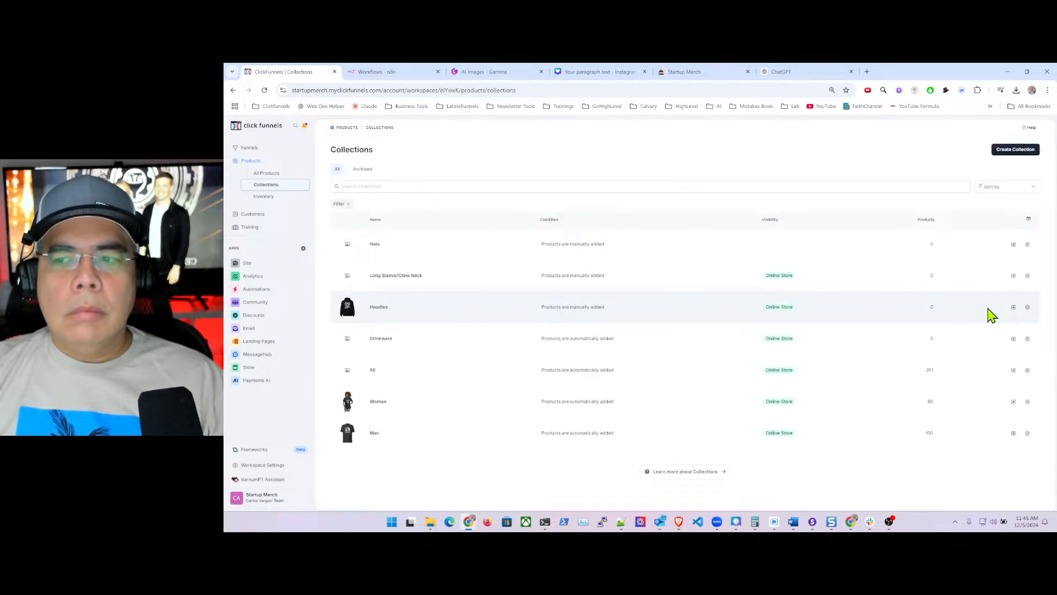
- Open Hoodies, make it Automatic, and add a Product Tags 'is one of' rule
click(1027, 307)
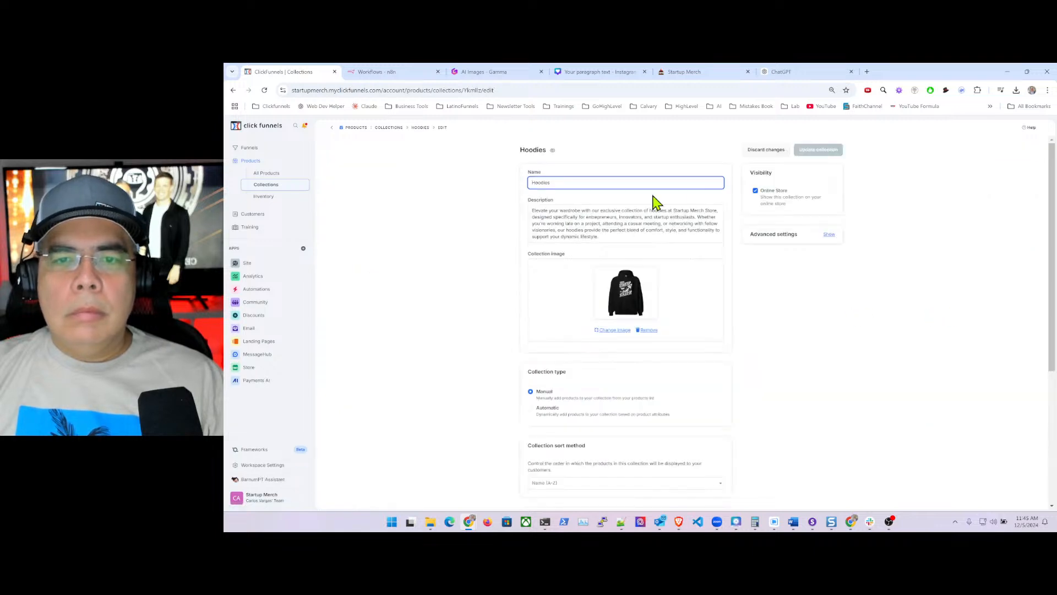
click(530, 408)
scroll(661, 402, down, 2)
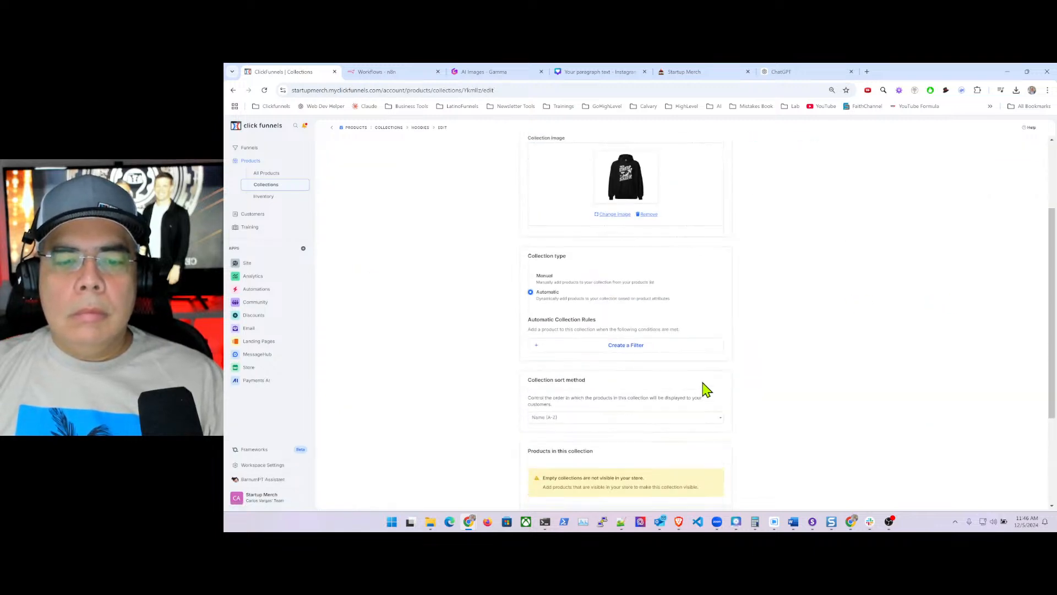
click(615, 348)
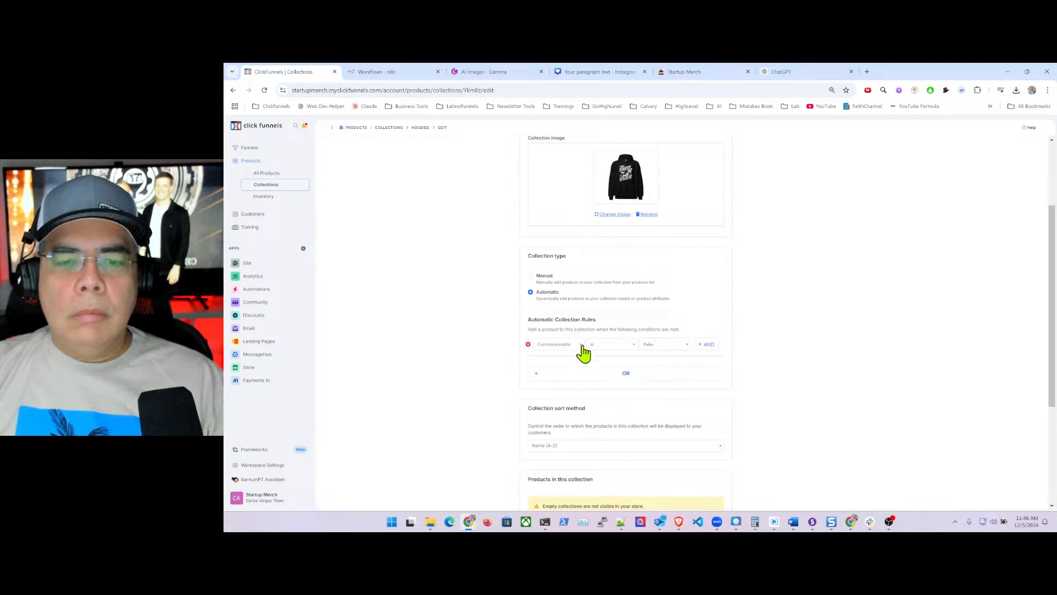
click(555, 345)
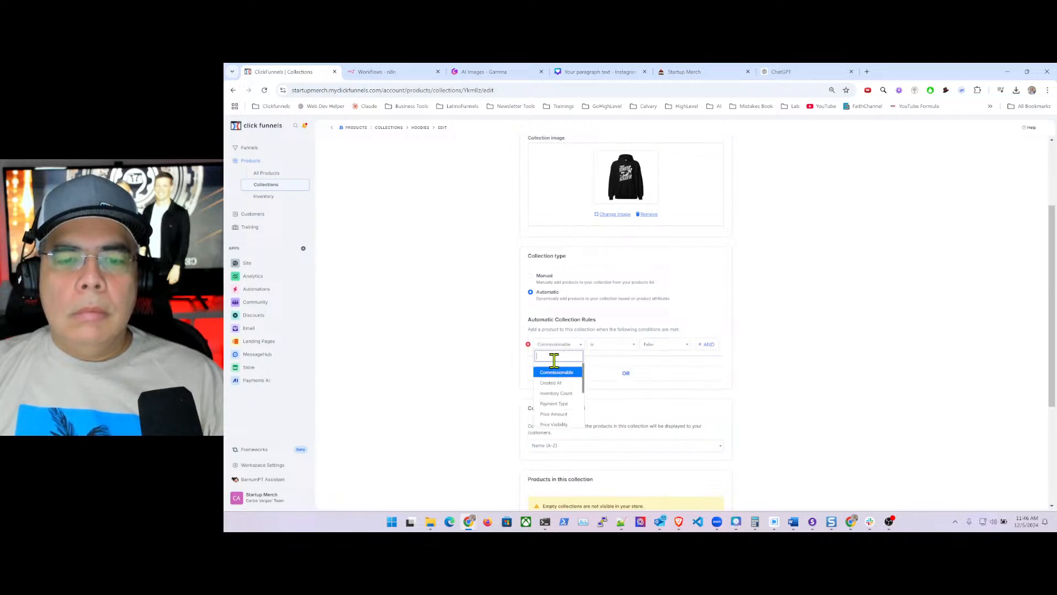
text(produc)
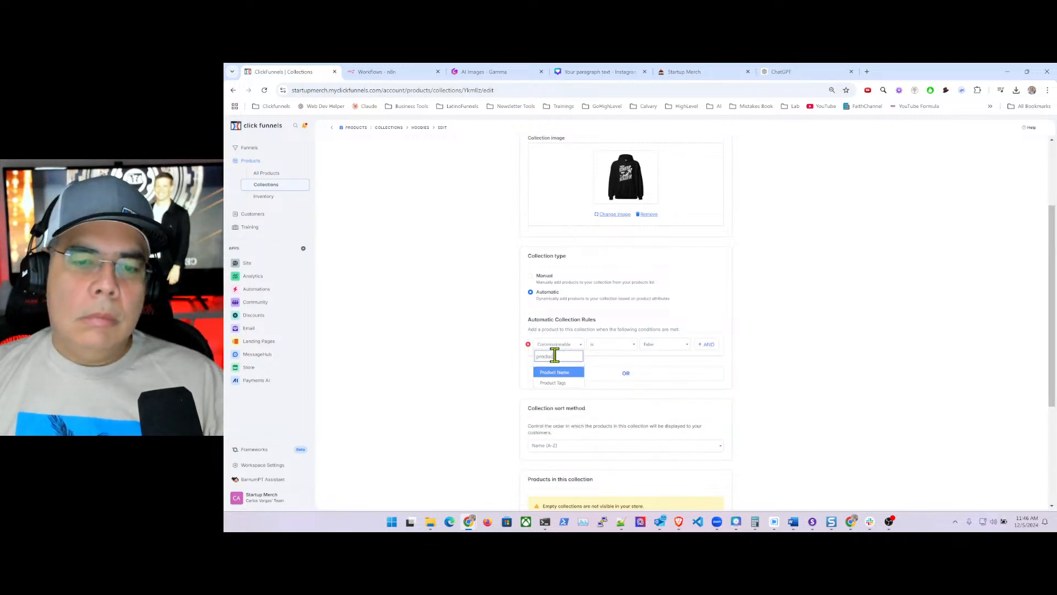
click(564, 382)
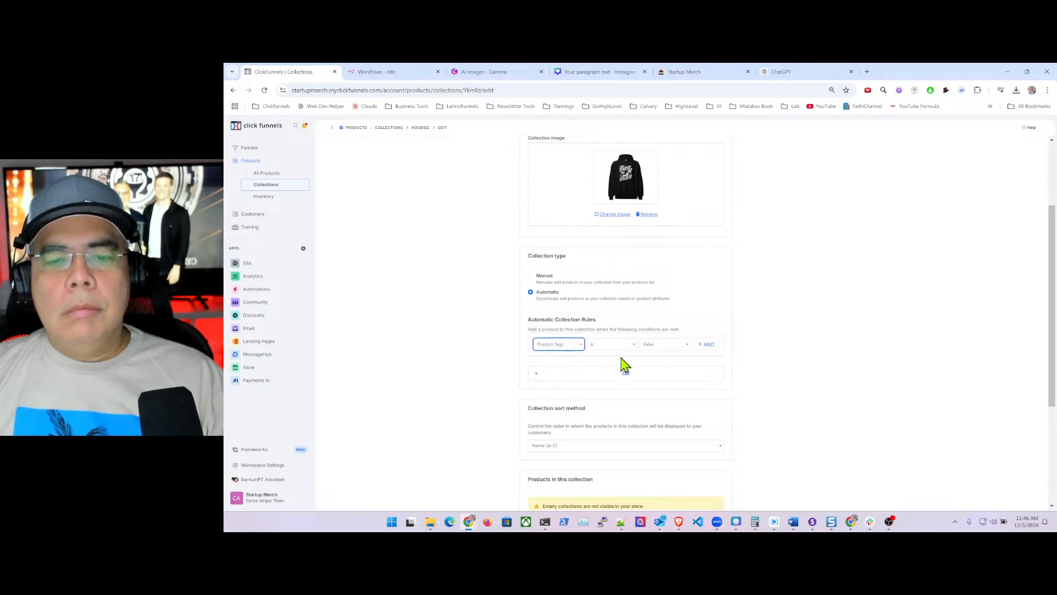
click(606, 345)
click(604, 379)
- Set the rule's value to the Hoodies tag, removing the unwanted 1099 tag
click(649, 347)
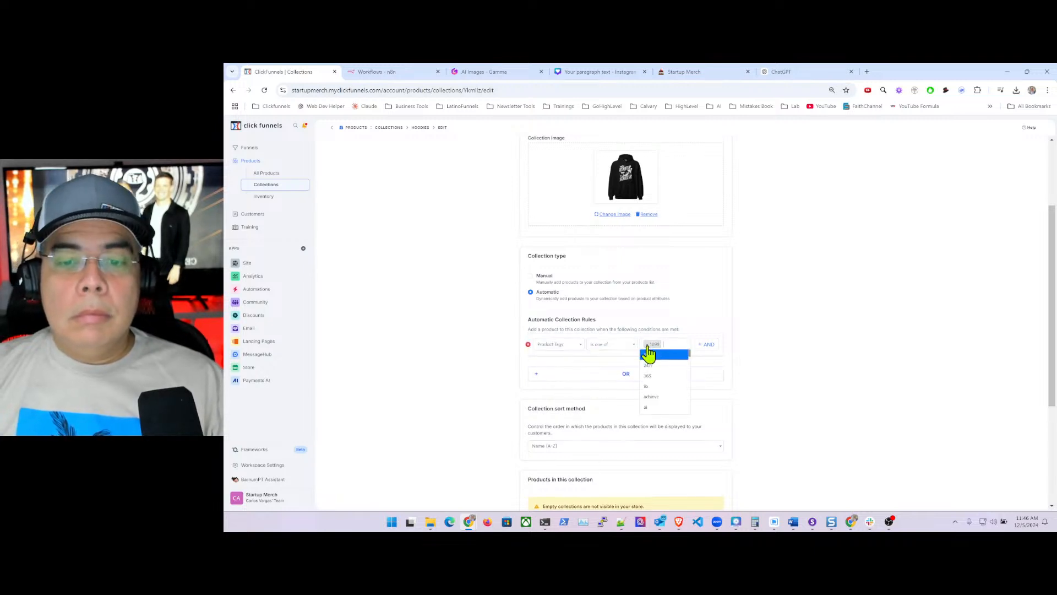
text(hoo)
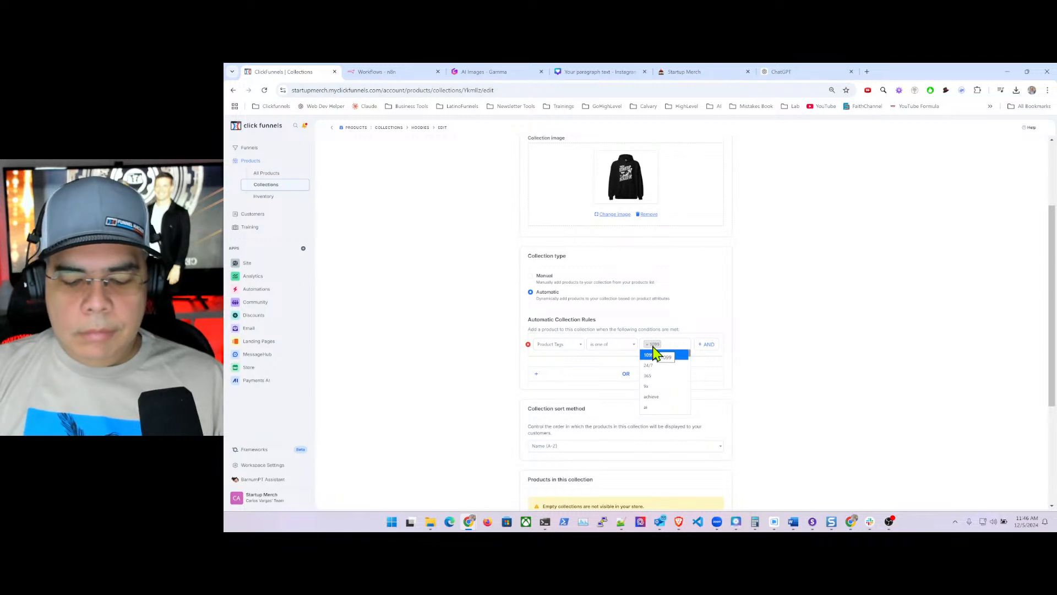
click(654, 366)
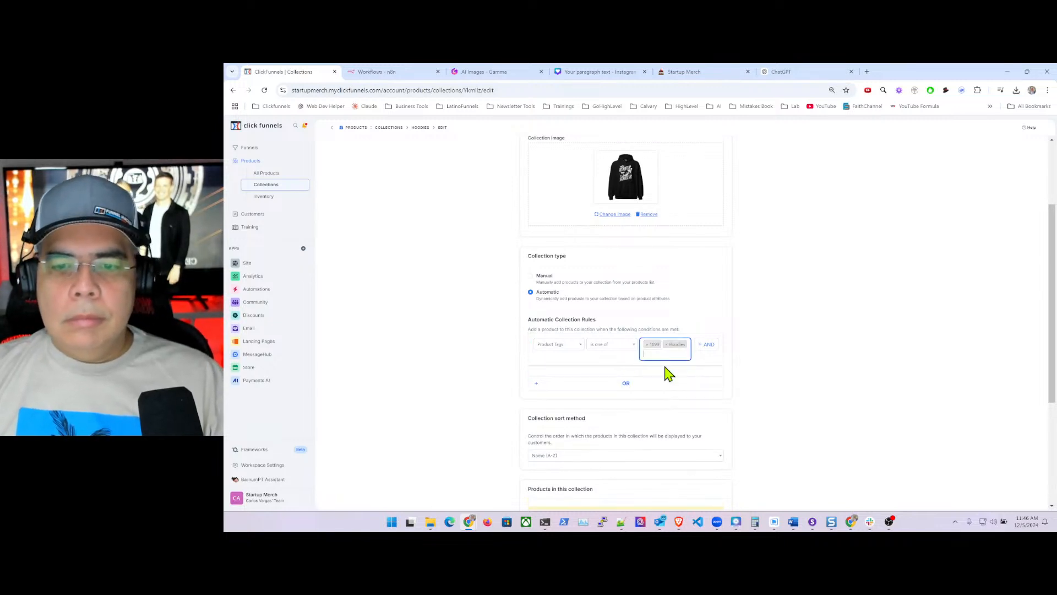
click(648, 344)
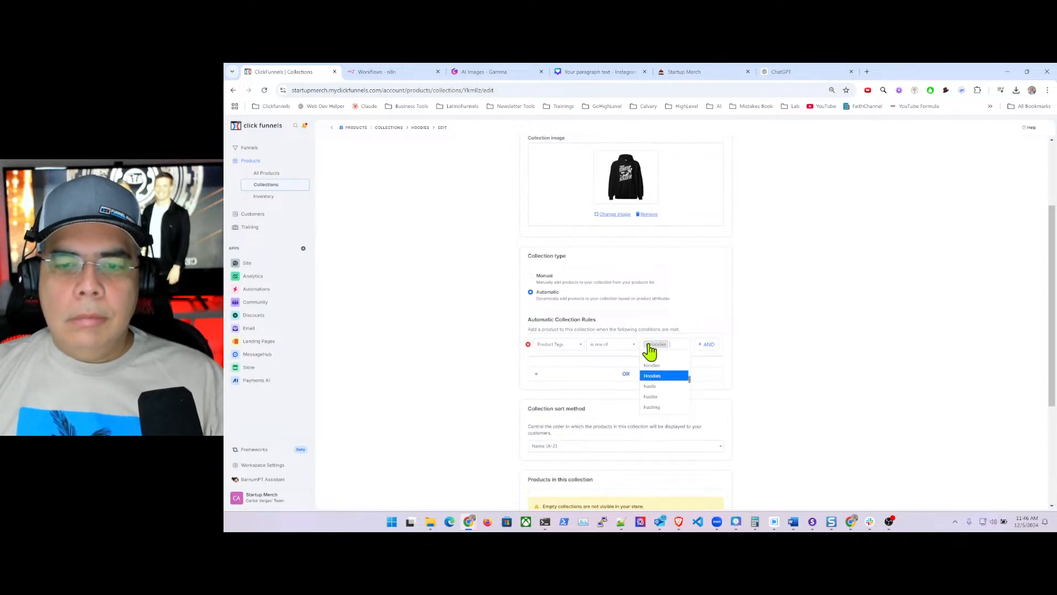
click(743, 328)
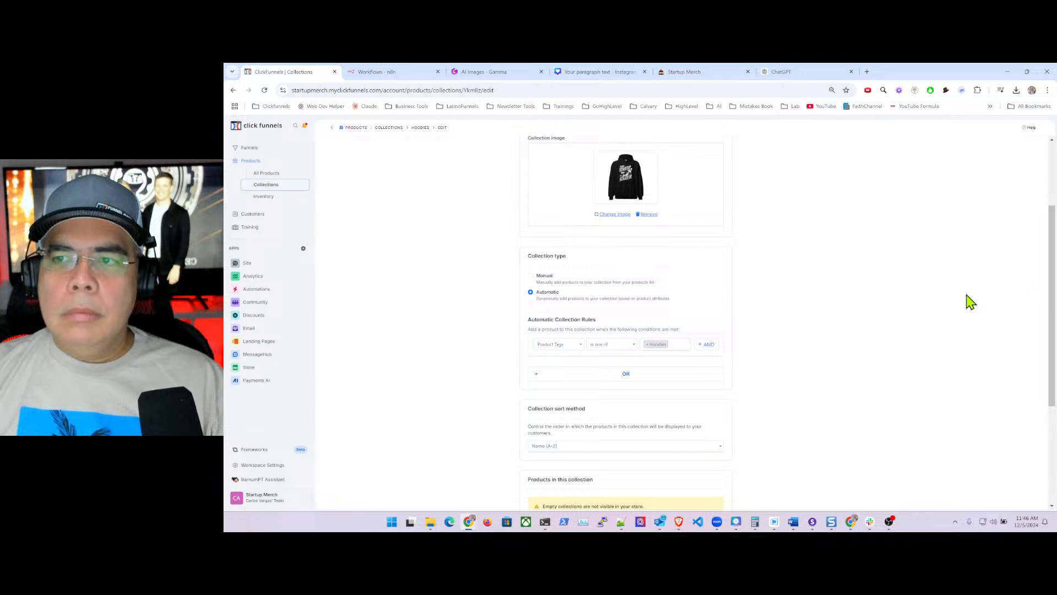
- Rearrange the window and close four unneeded browser tabs, including the Startup Merch tab
drag(1052, 240, 997, 181)
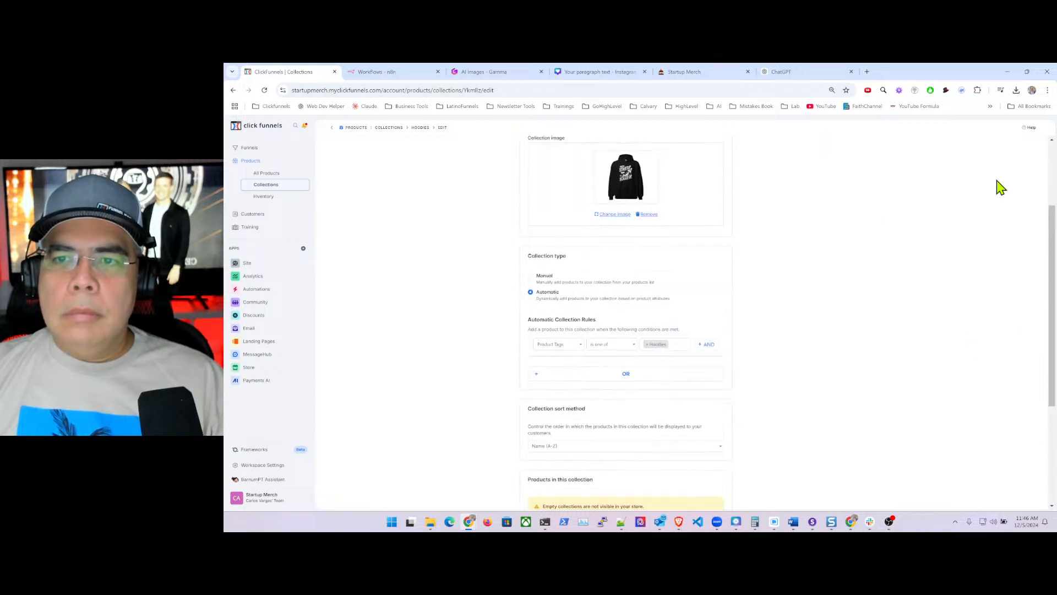
click(439, 71)
click(438, 72)
click(438, 71)
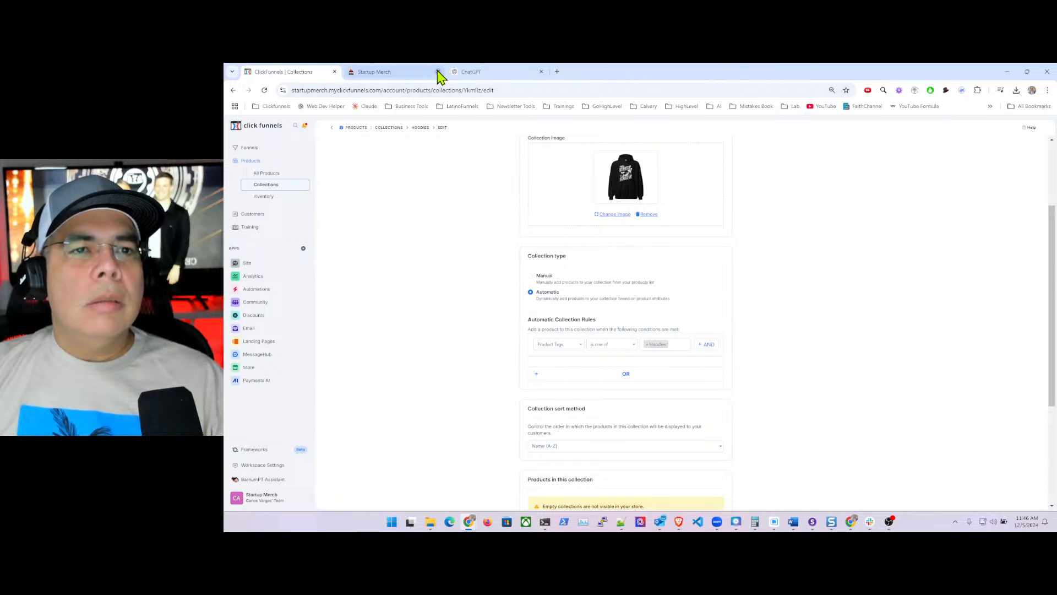
click(438, 71)
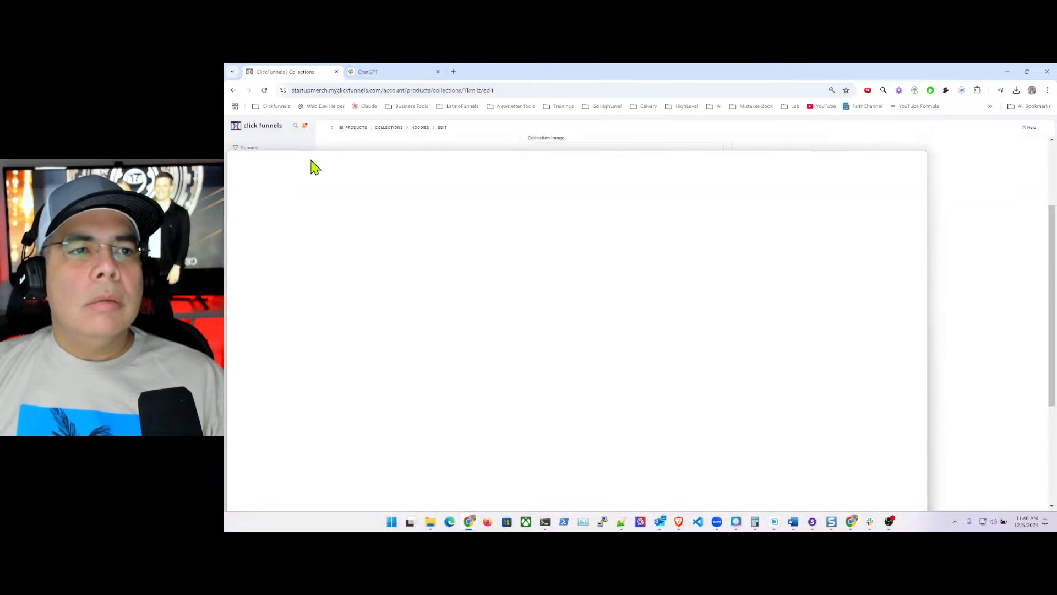
- Move the ClickFunnels window over ChatGPT, zoom out, save the collection, and reload the errored page
drag(616, 163, 633, 88)
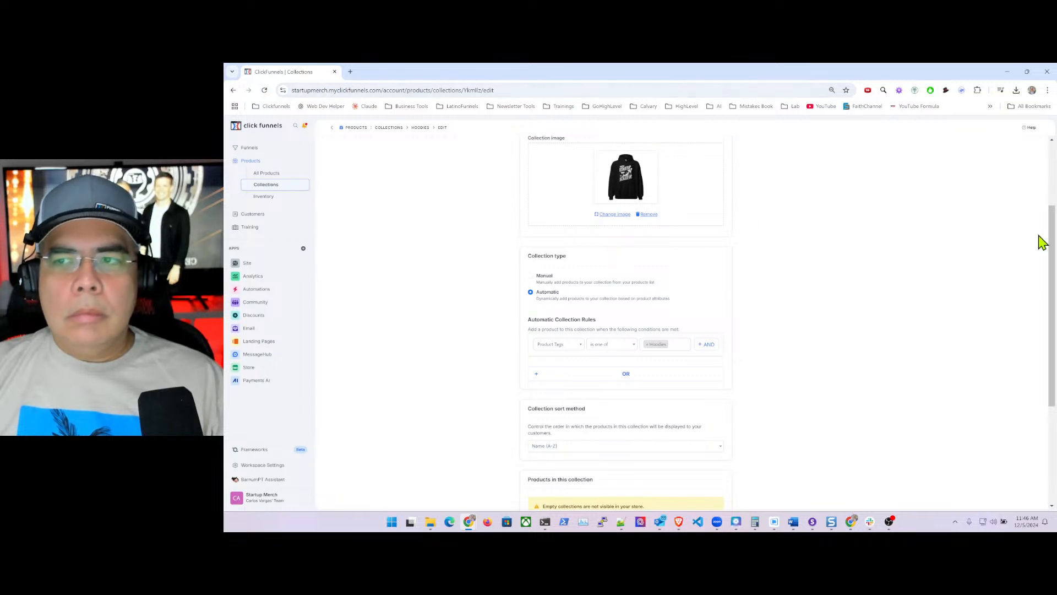
drag(1051, 225, 926, 218)
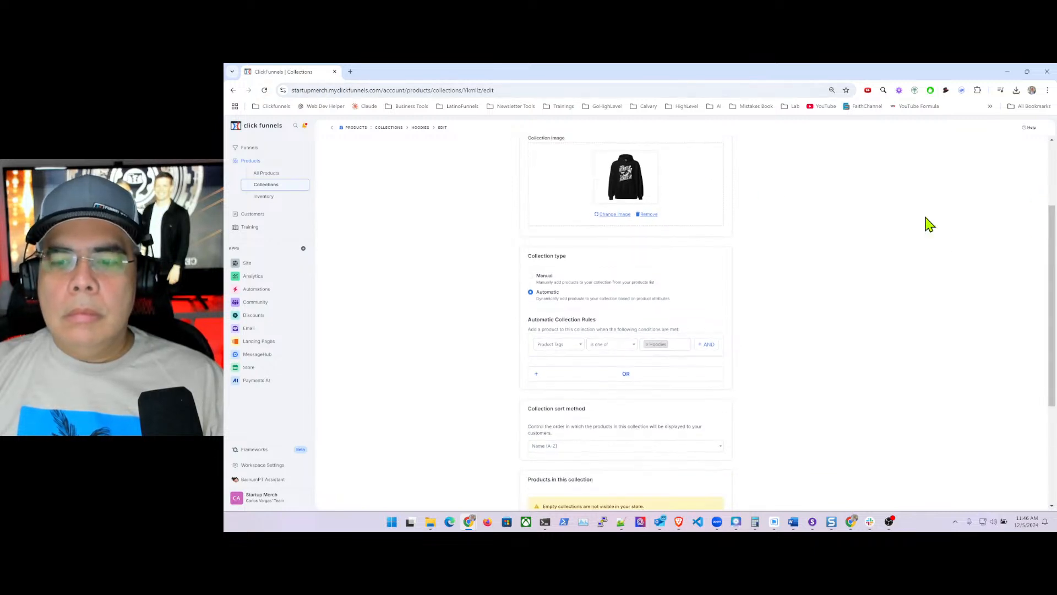
key(ctrl+minus)
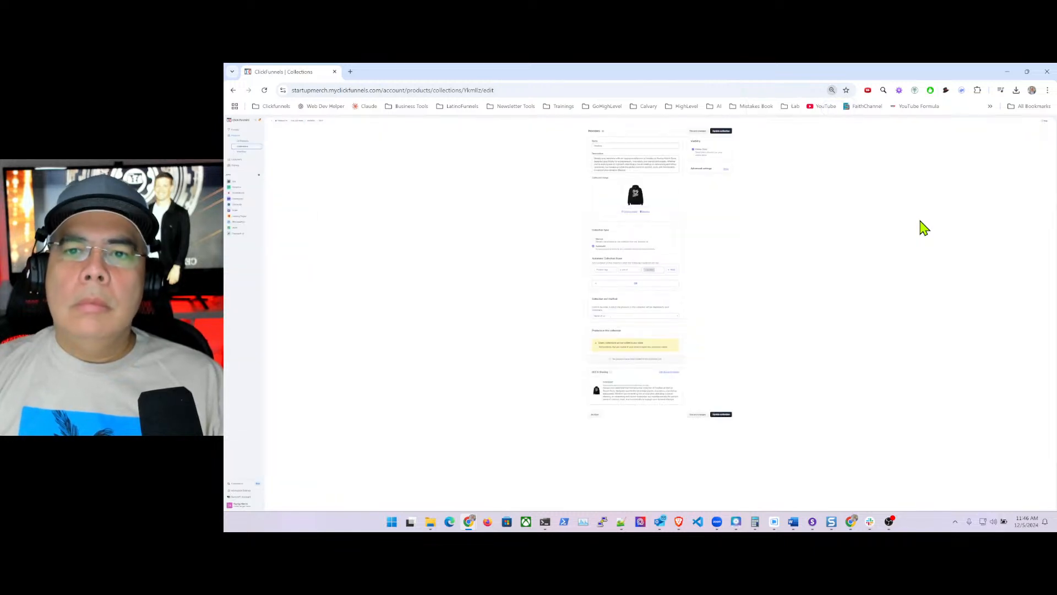
click(701, 127)
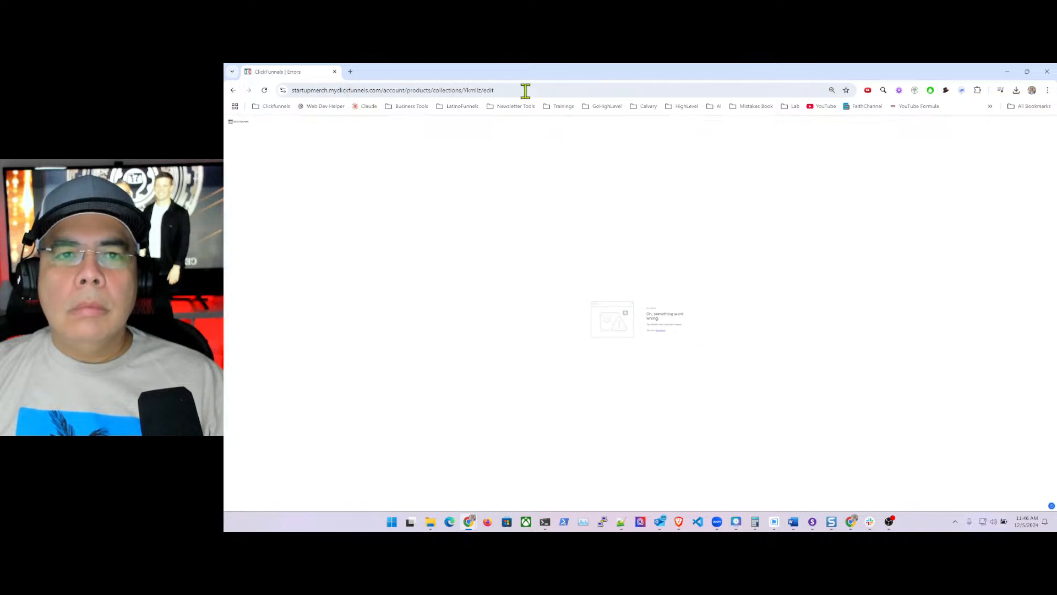
click(505, 90)
key(Return)
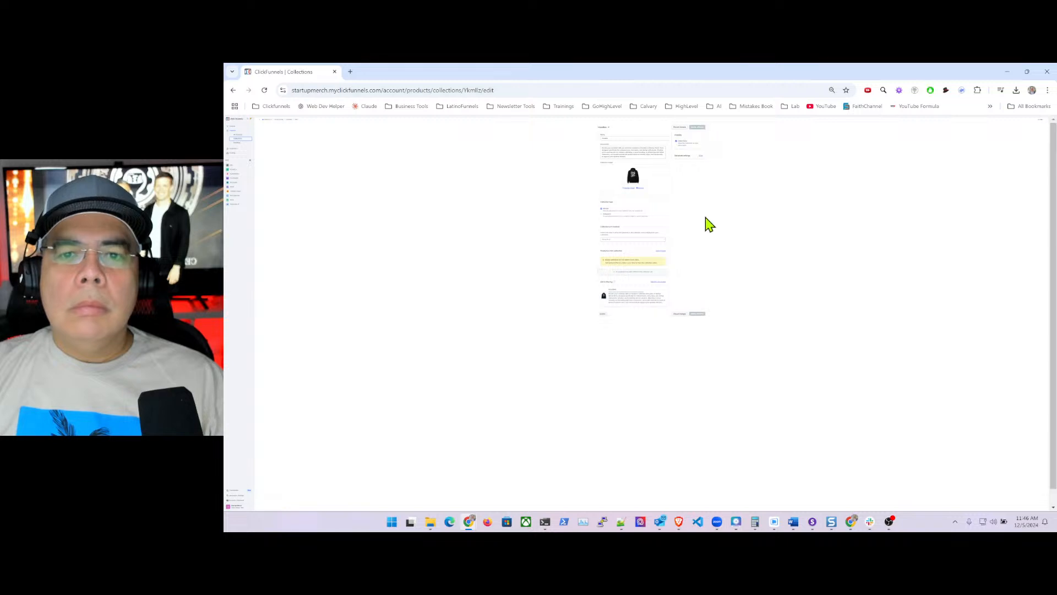
- Make the collection Automatic again, rebuild the tag rule with its values, and save it
click(606, 214)
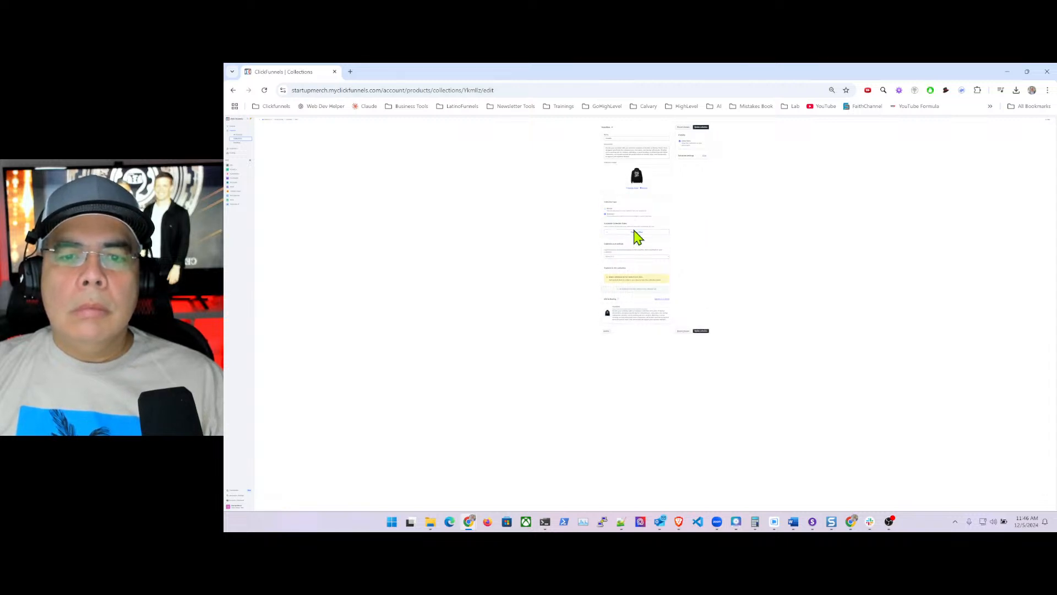
click(619, 233)
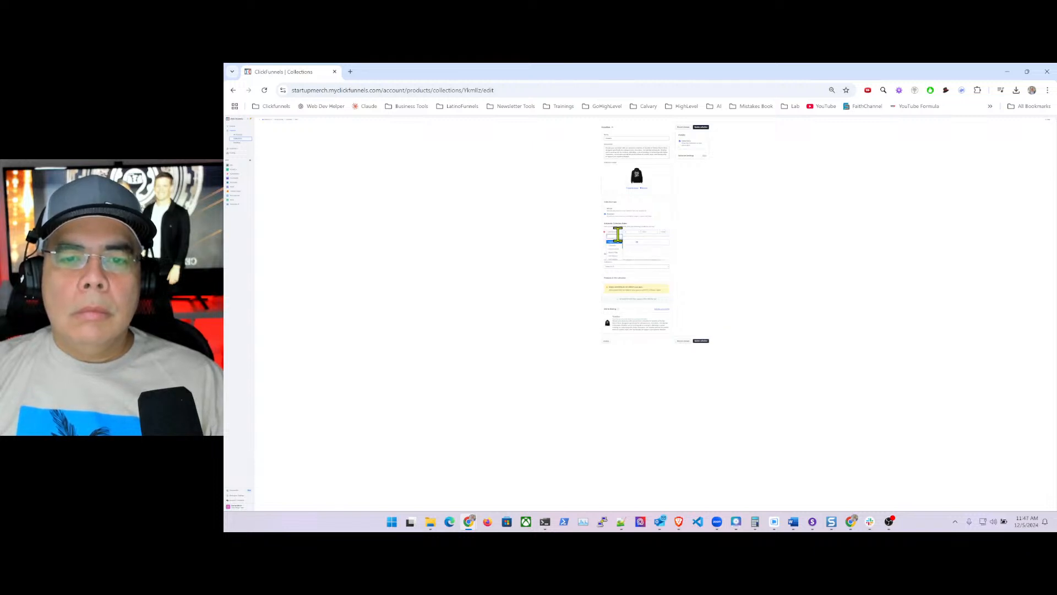
click(616, 235)
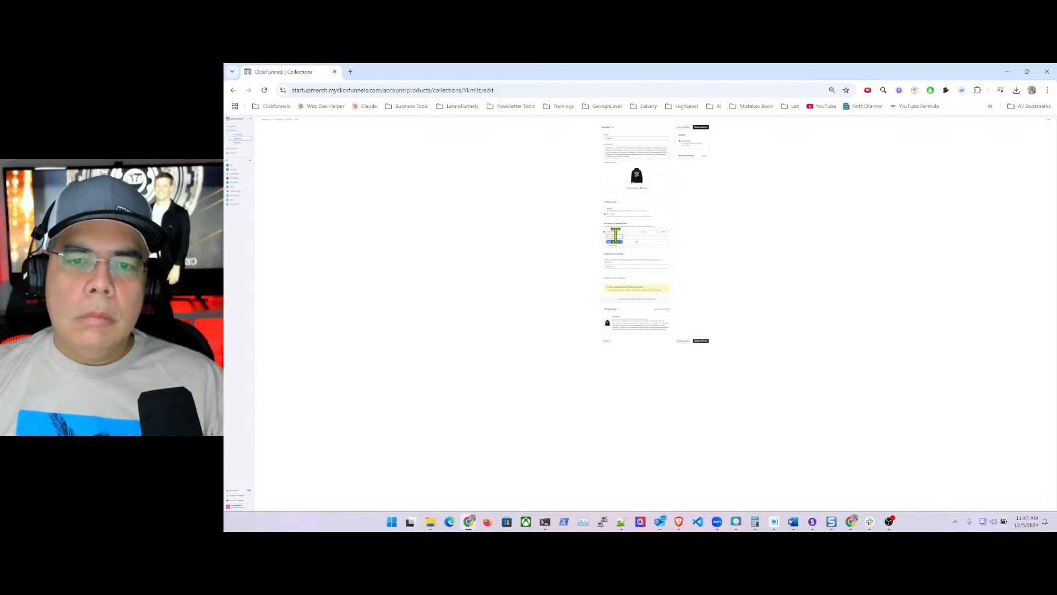
click(616, 245)
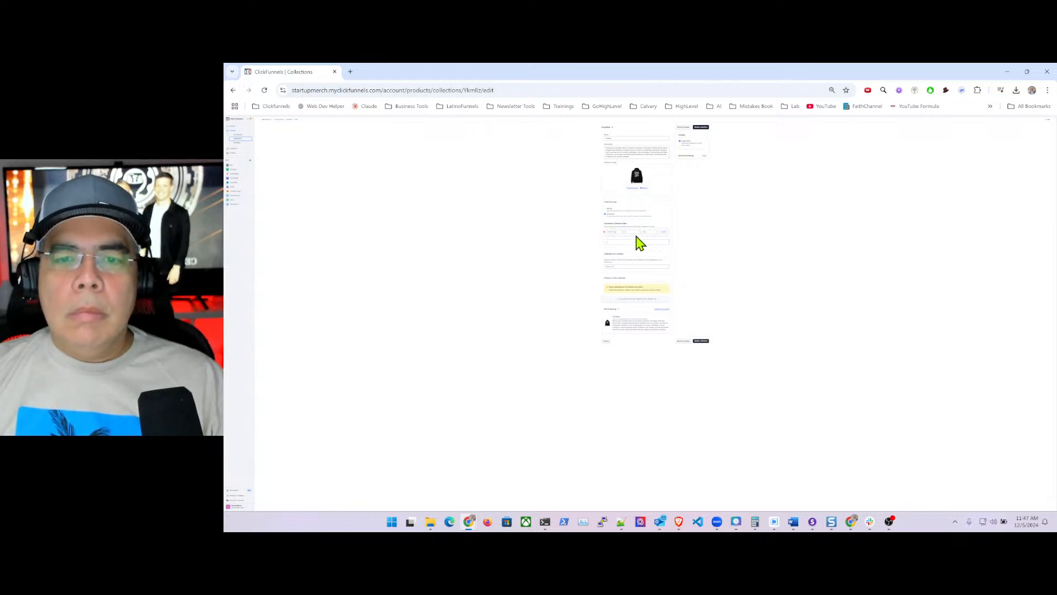
click(632, 242)
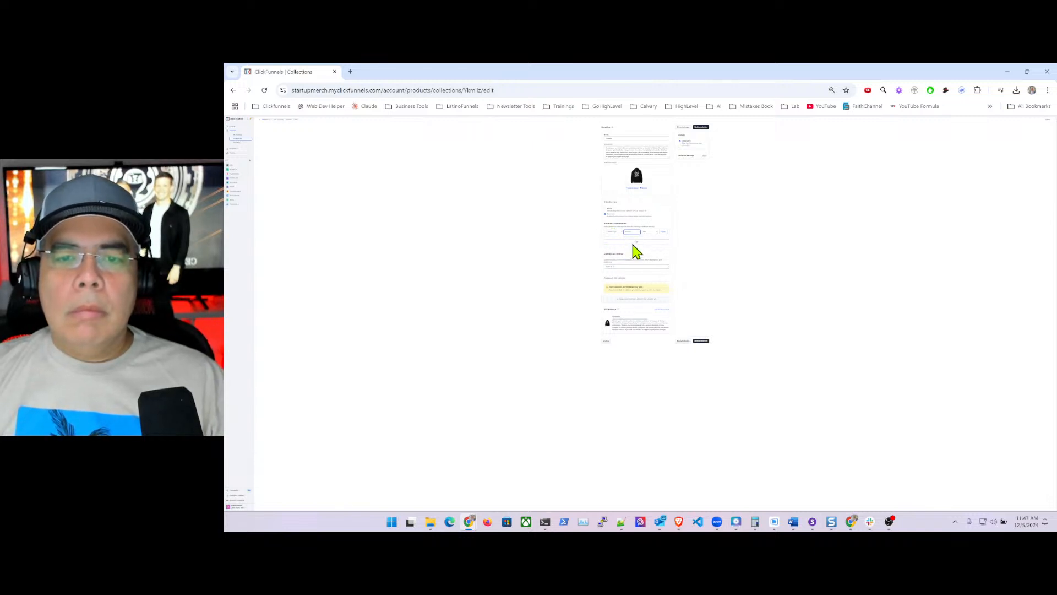
click(644, 231)
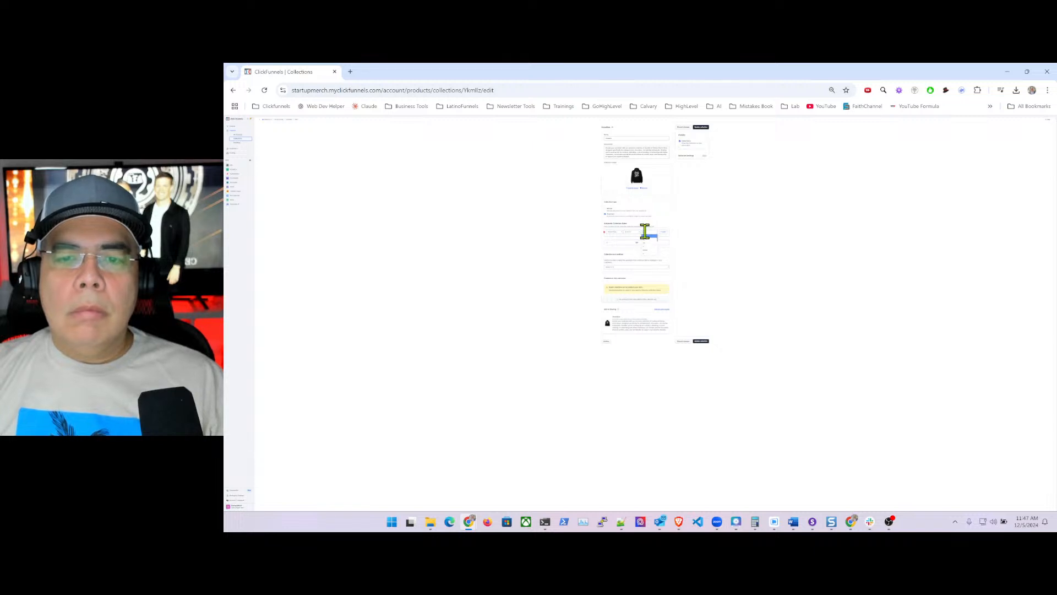
click(648, 231)
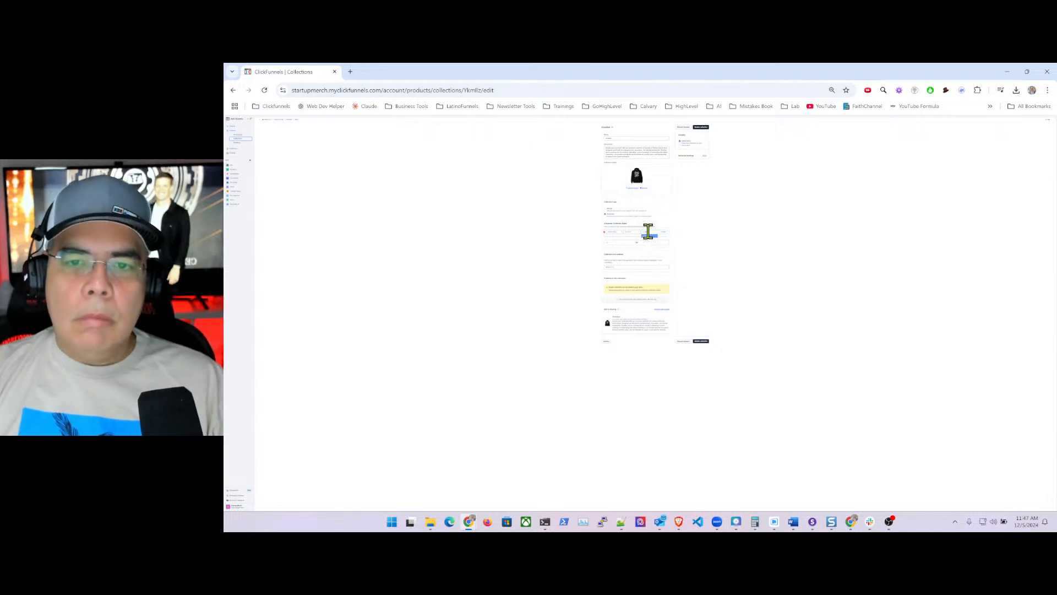
click(658, 246)
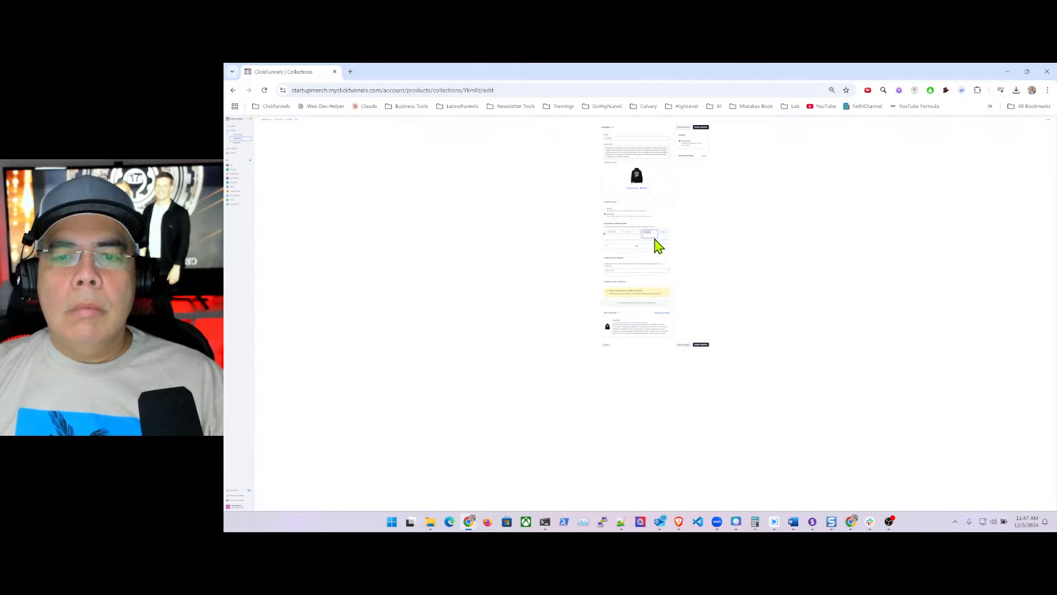
text(h)
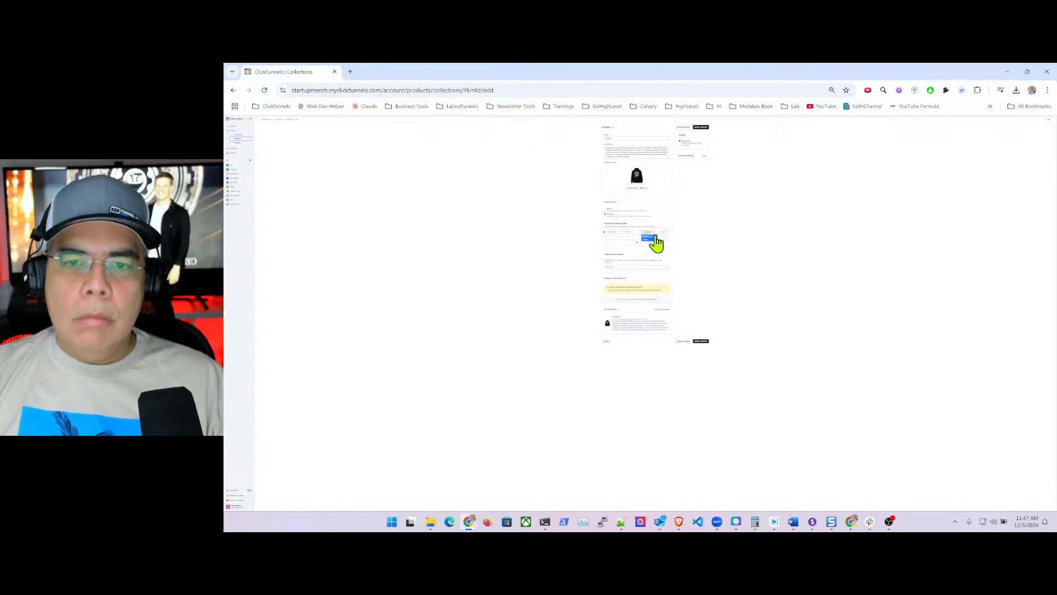
click(650, 236)
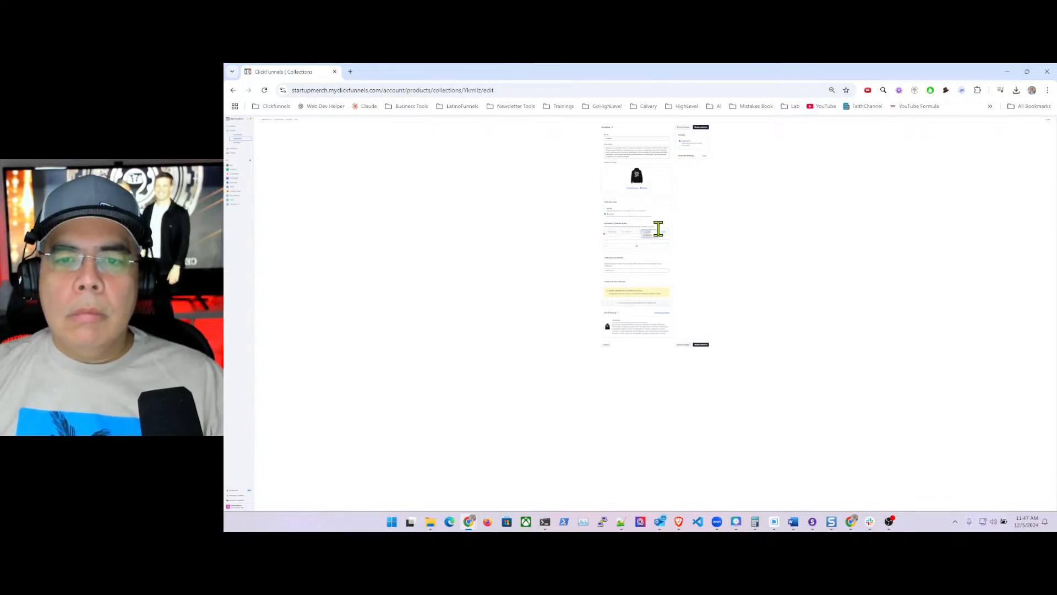
click(699, 128)
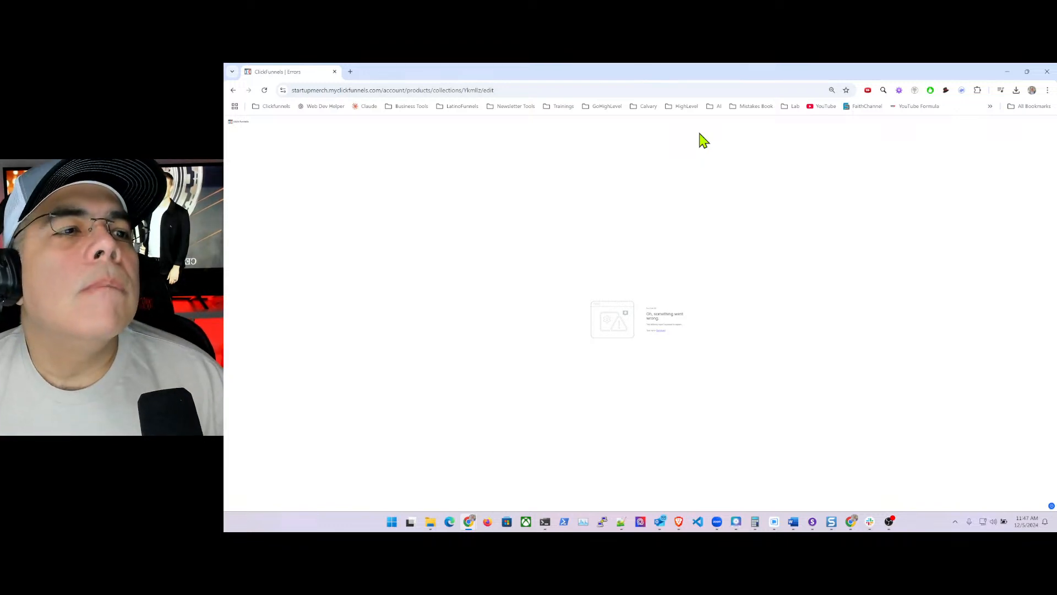
- Close the error tab and load clickfunnels.com in a new tab
click(335, 72)
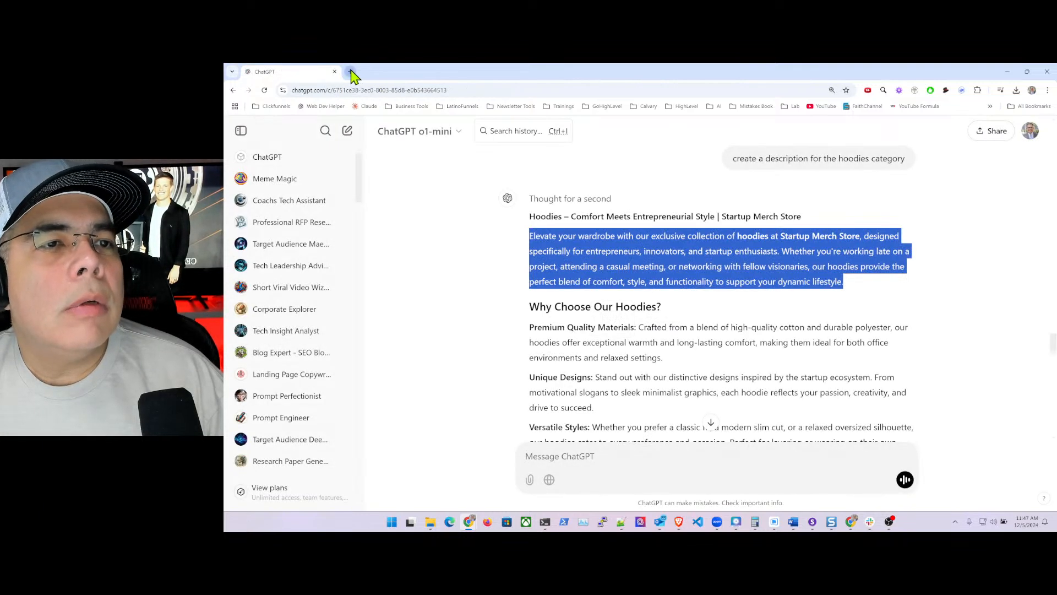
click(350, 72)
click(367, 90)
text(clickfunnels.com)
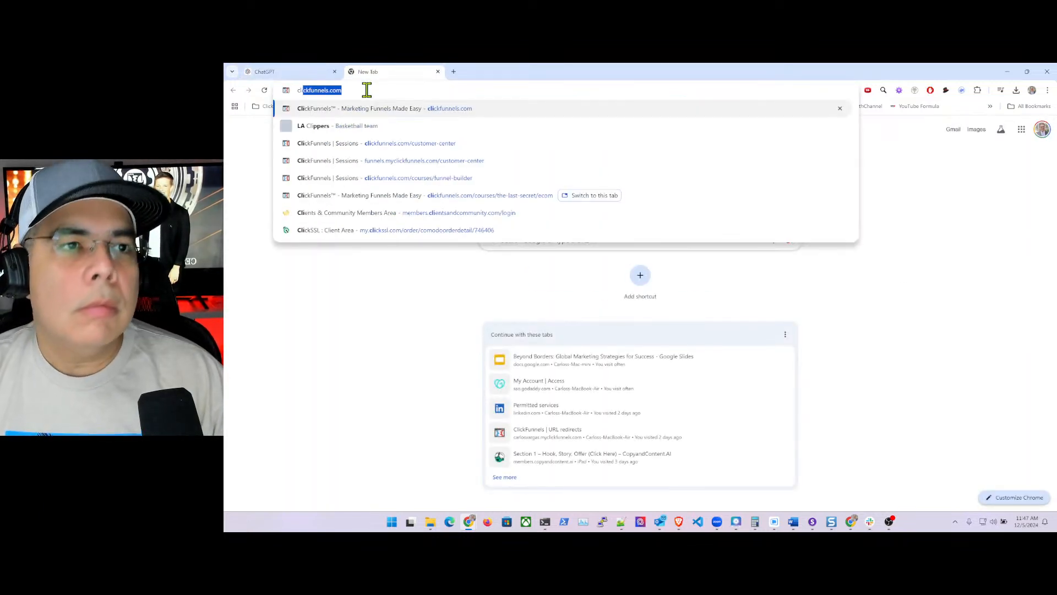
key(Return)
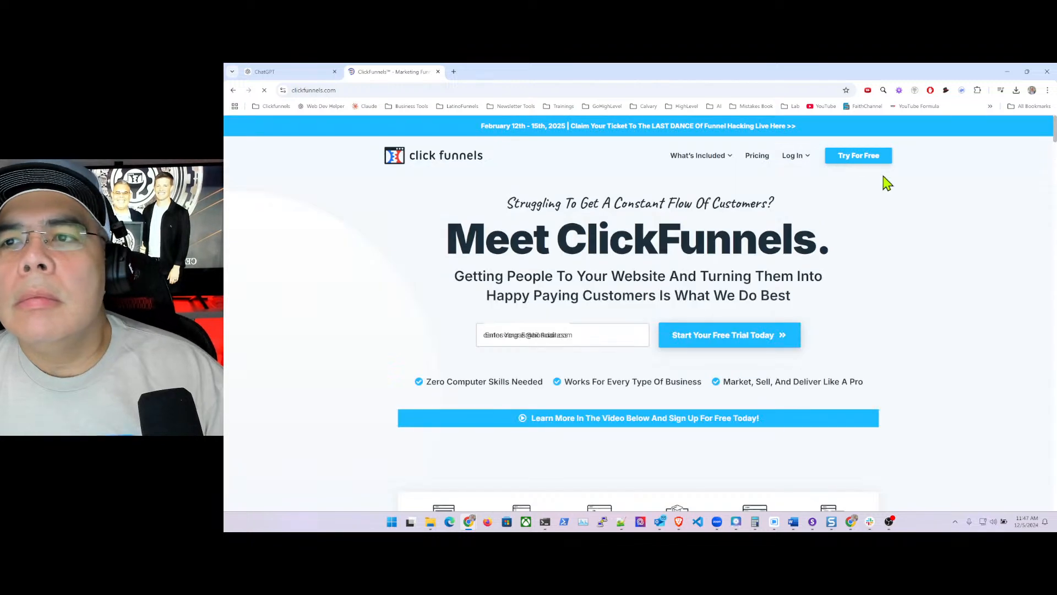
- Log in through the extension popup and switch to the Startup Merch workspace
click(931, 91)
click(892, 281)
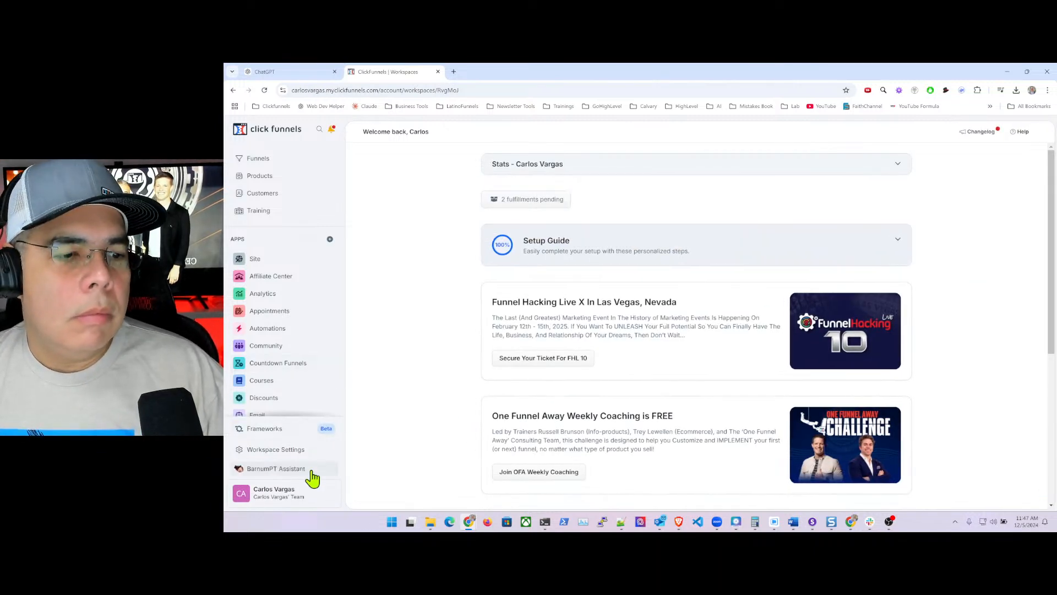
click(300, 501)
mouse_move(330, 324)
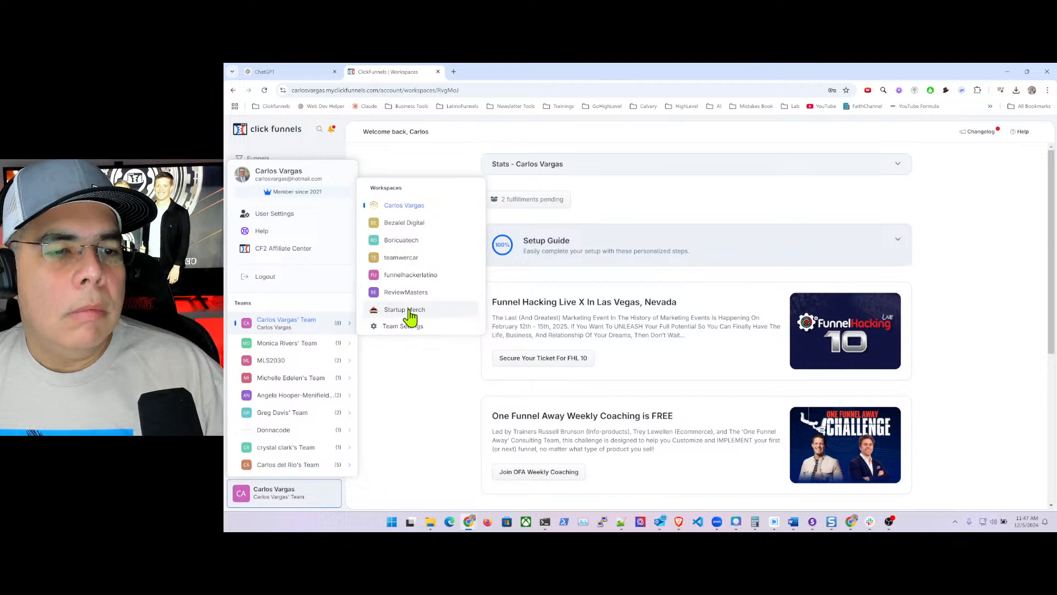
click(410, 314)
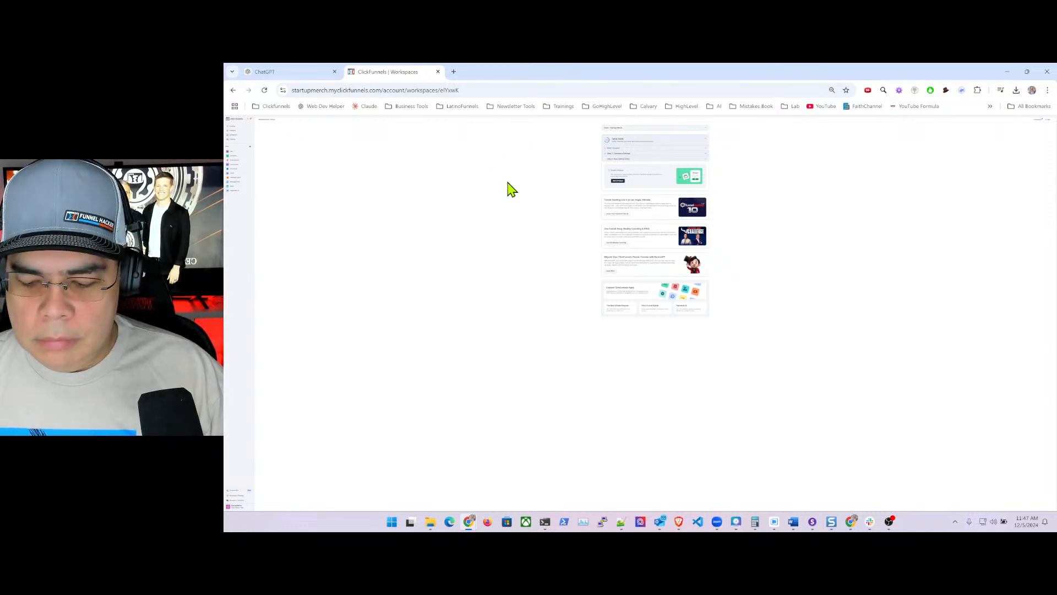
- Zoom the page back to 100% and expand the Products sidebar section
key(ctrl+plus)
key(ctrl+plus)
key(ctrl+plus)
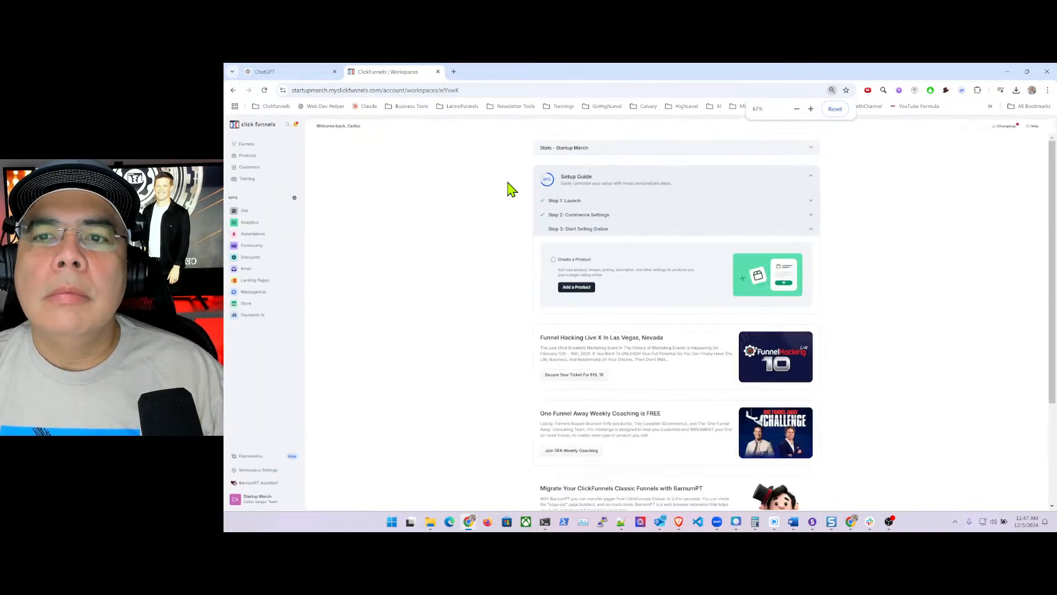
key(ctrl+plus)
key(ctrl+plus)
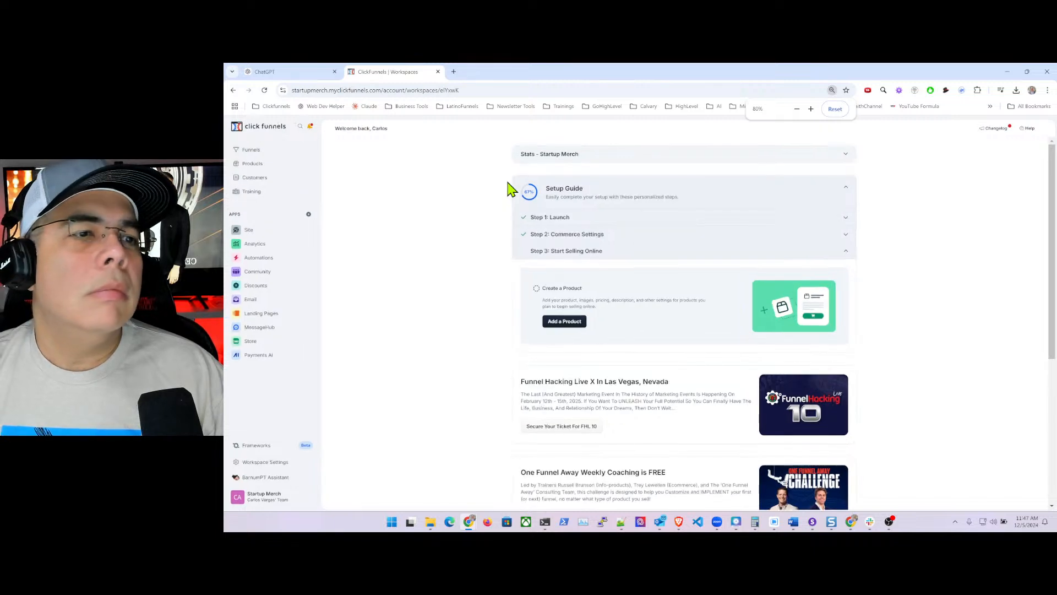
key(ctrl+plus)
key(ctrl+plus)
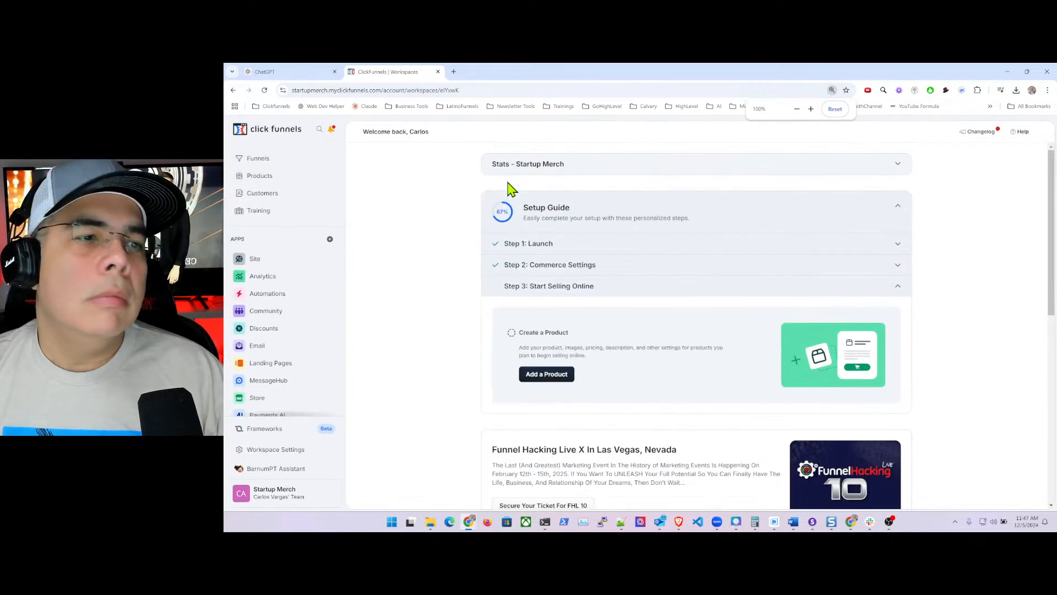
click(260, 176)
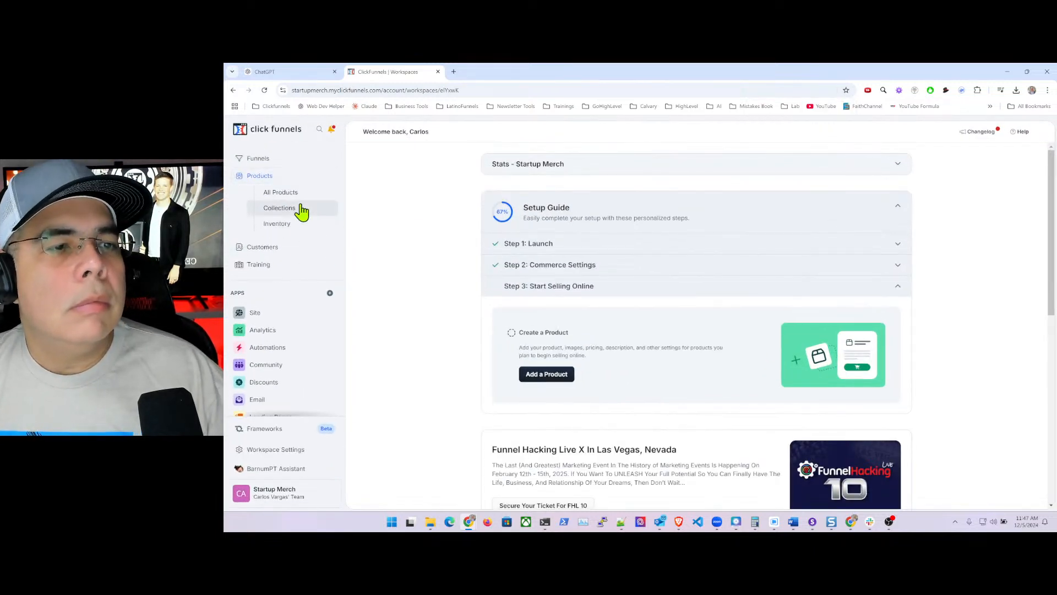
- Open the Hoodies collection, switch it to automatic, and remove the default condition row
click(285, 215)
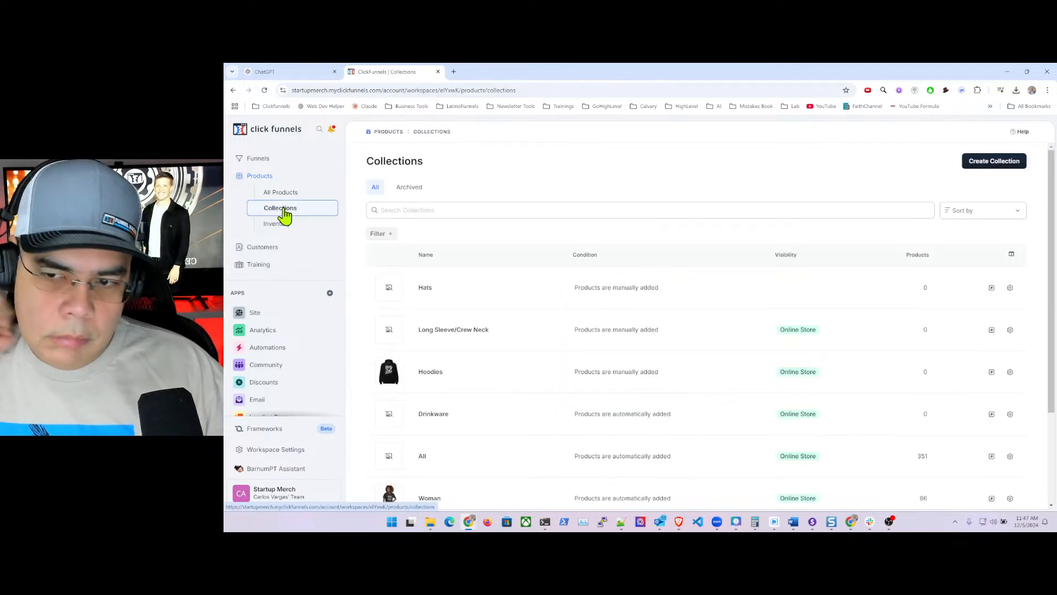
click(431, 375)
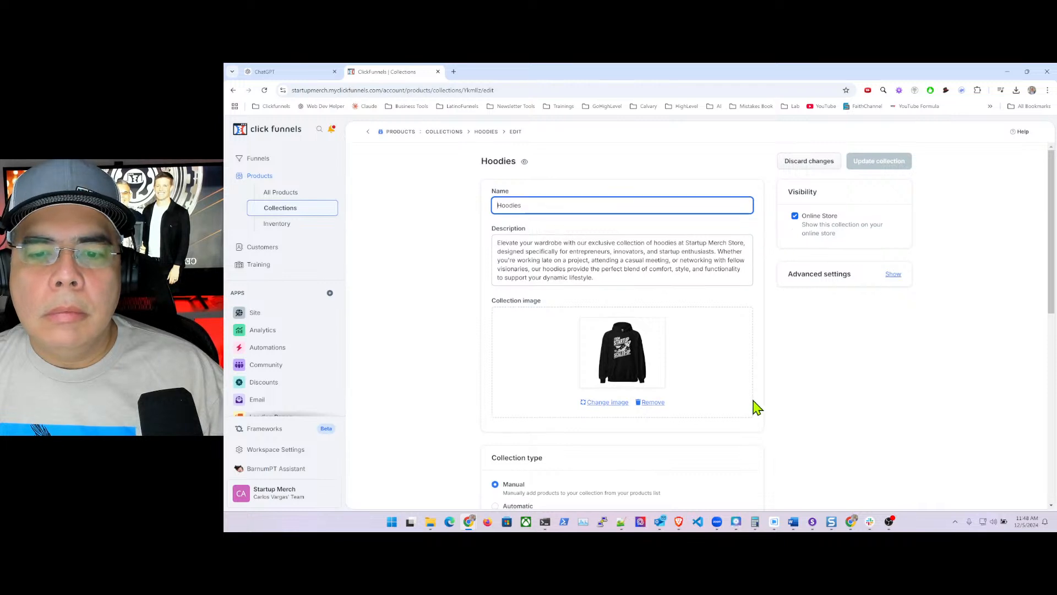
scroll(755, 406, down, 3)
click(496, 333)
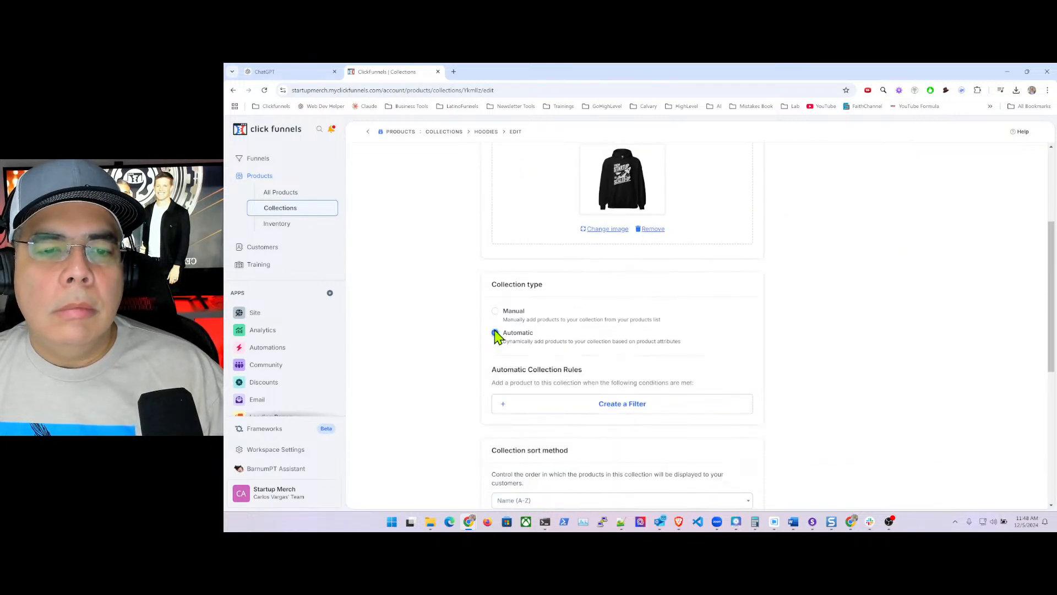
click(557, 403)
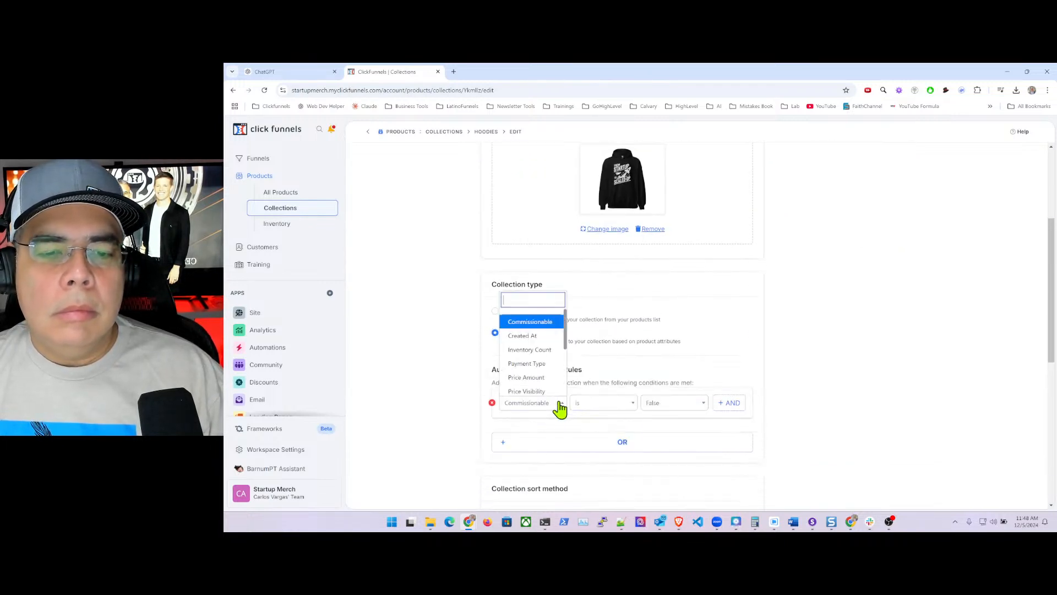
click(492, 403)
click(492, 403)
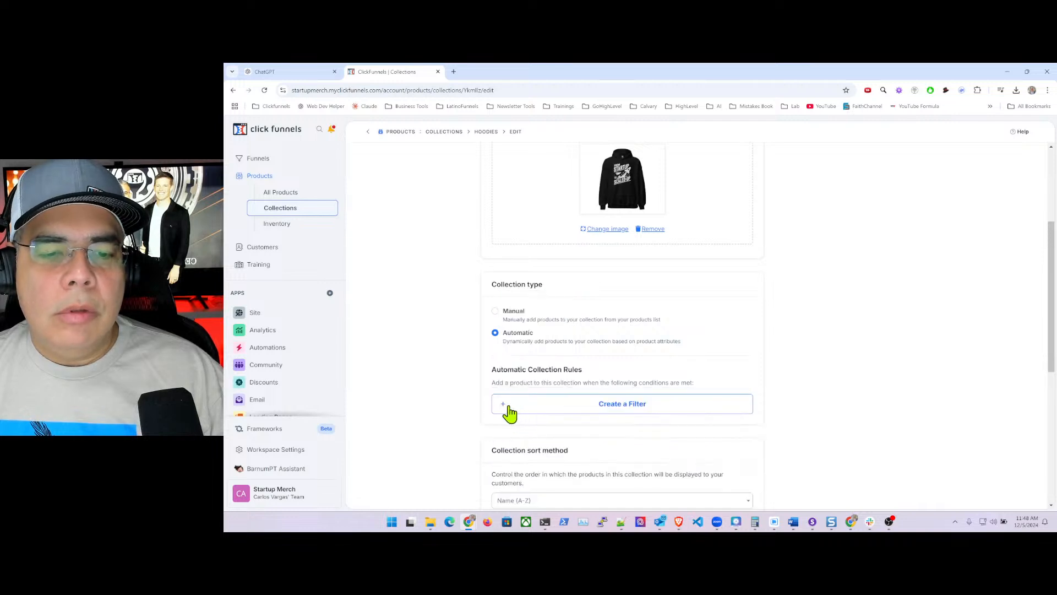
- Add a rule Product Tags is one of hoodies and update the collection, which errors
click(590, 414)
click(533, 408)
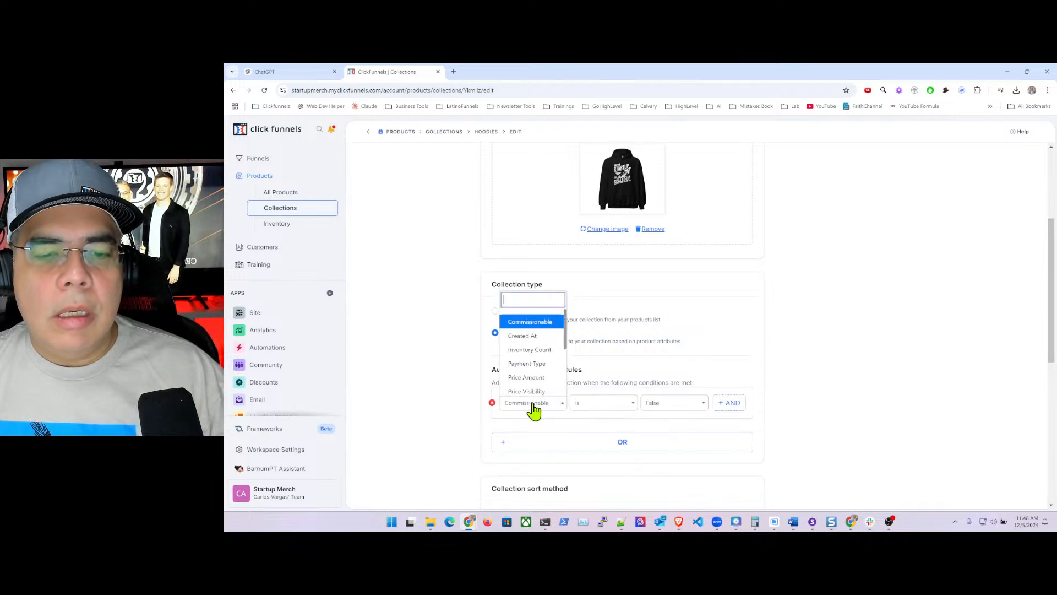
text(pro)
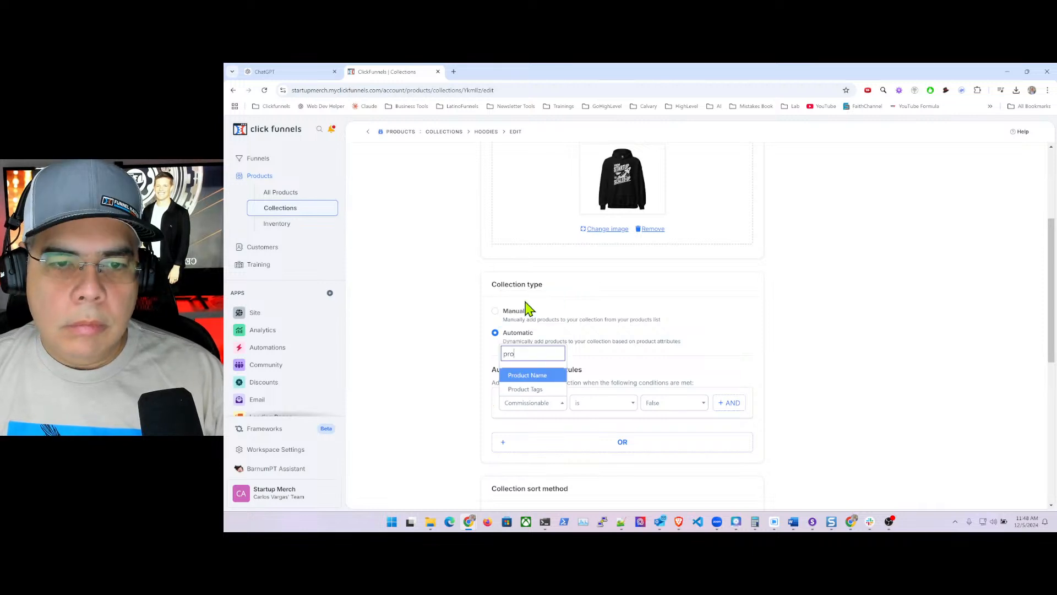
key(Down)
key(Return)
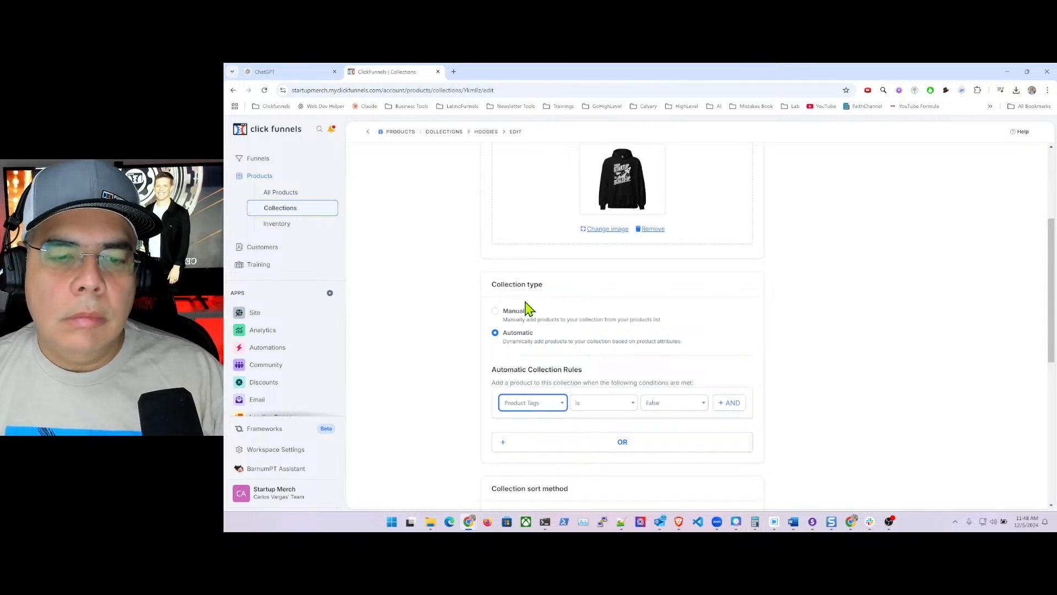
click(601, 410)
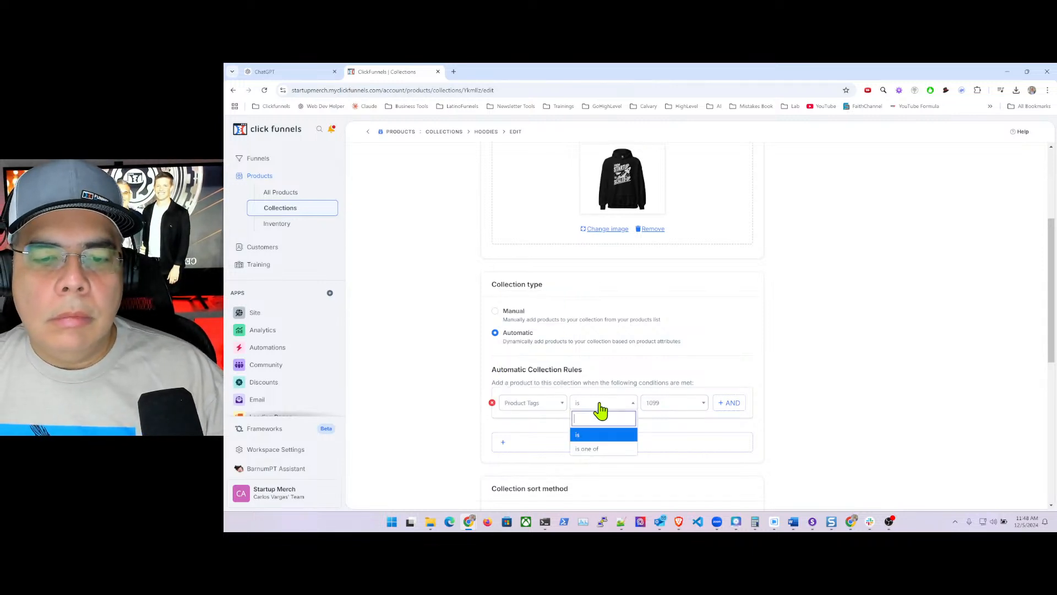
click(590, 449)
click(650, 402)
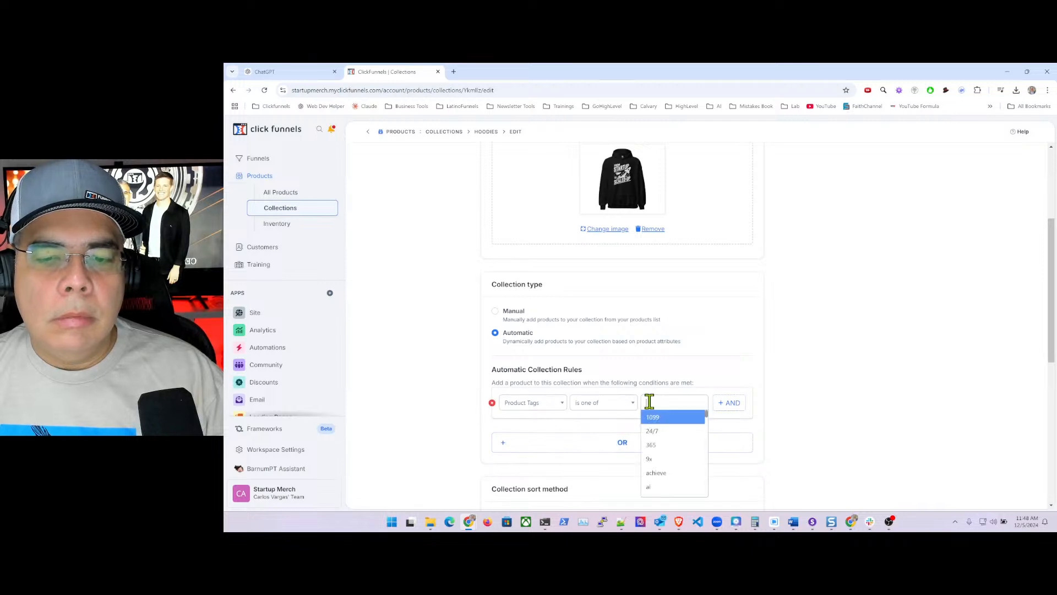
text(hoo)
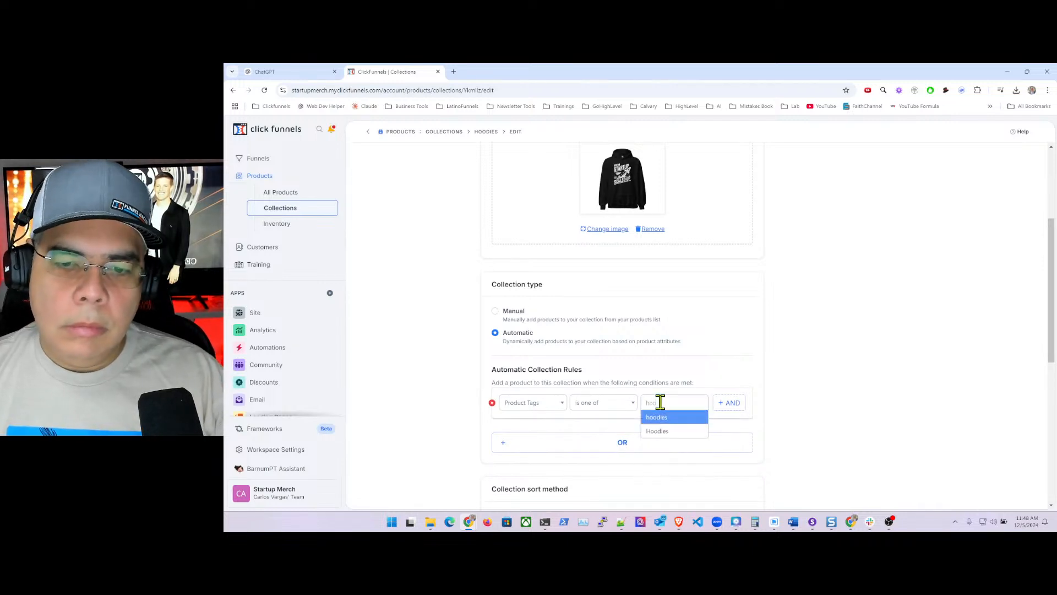
click(658, 417)
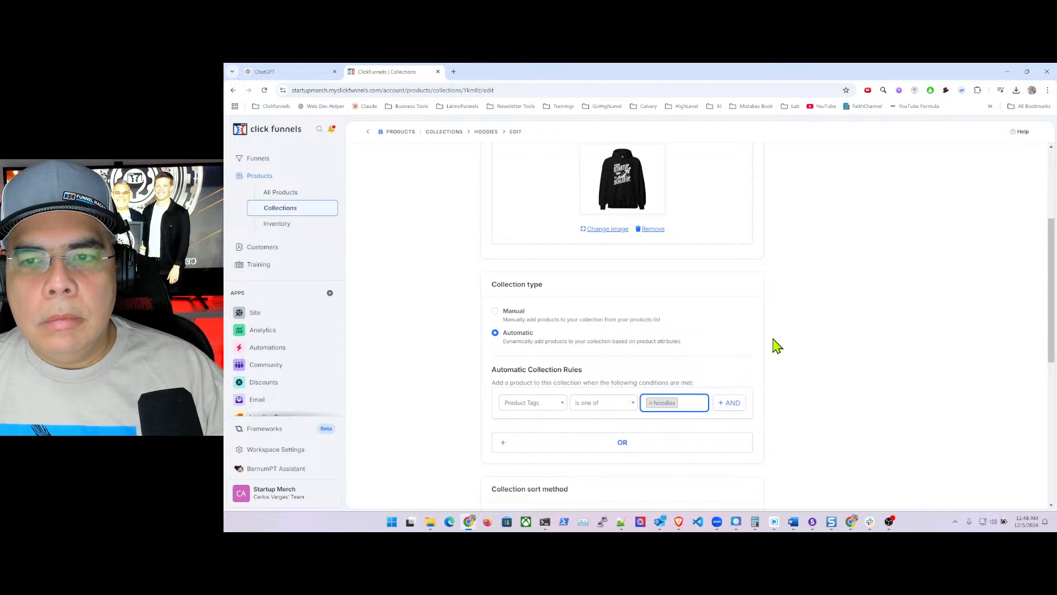
scroll(774, 344, up, 3)
click(879, 156)
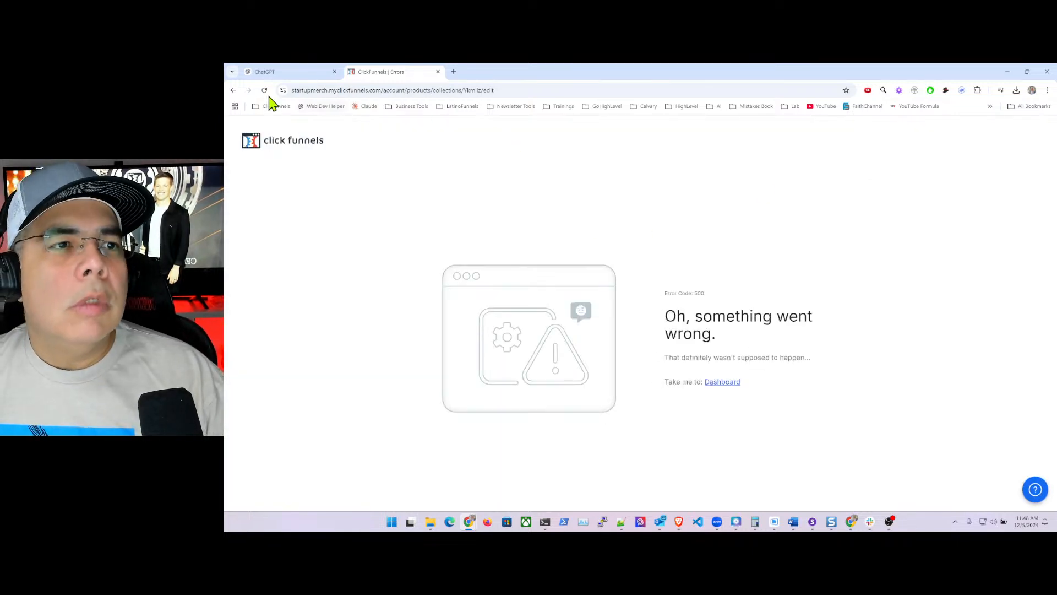
- Reload the page, then archive the Hoodies collection from its settings and confirm
click(407, 90)
key(Return)
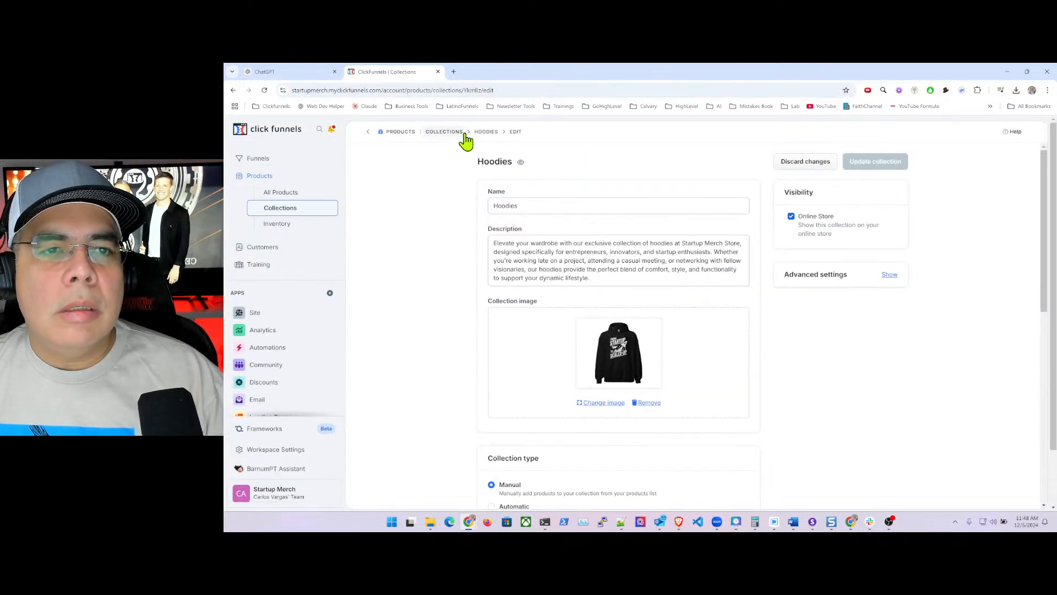
click(456, 132)
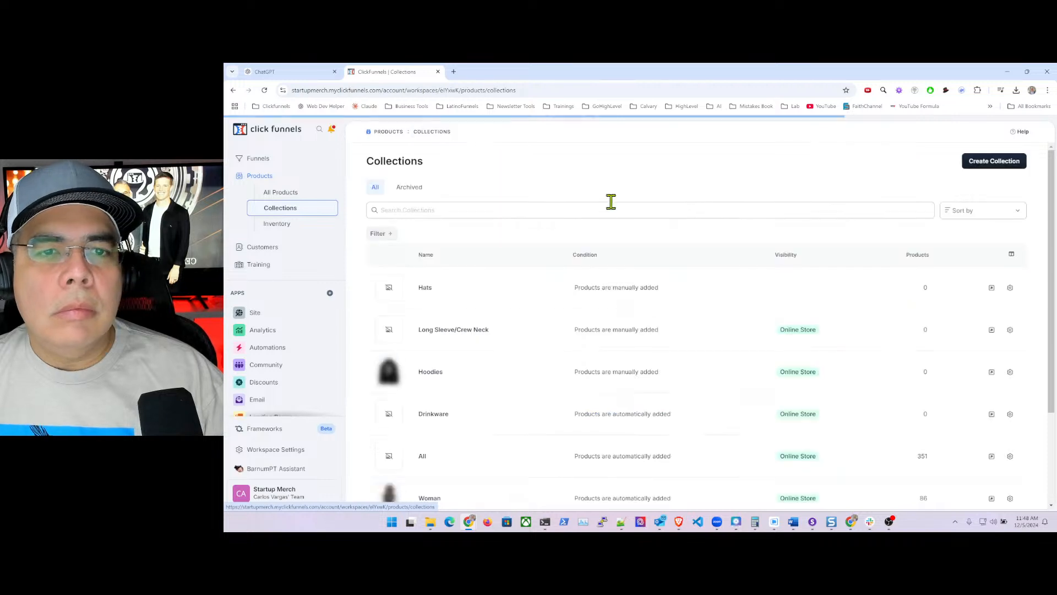
click(1011, 374)
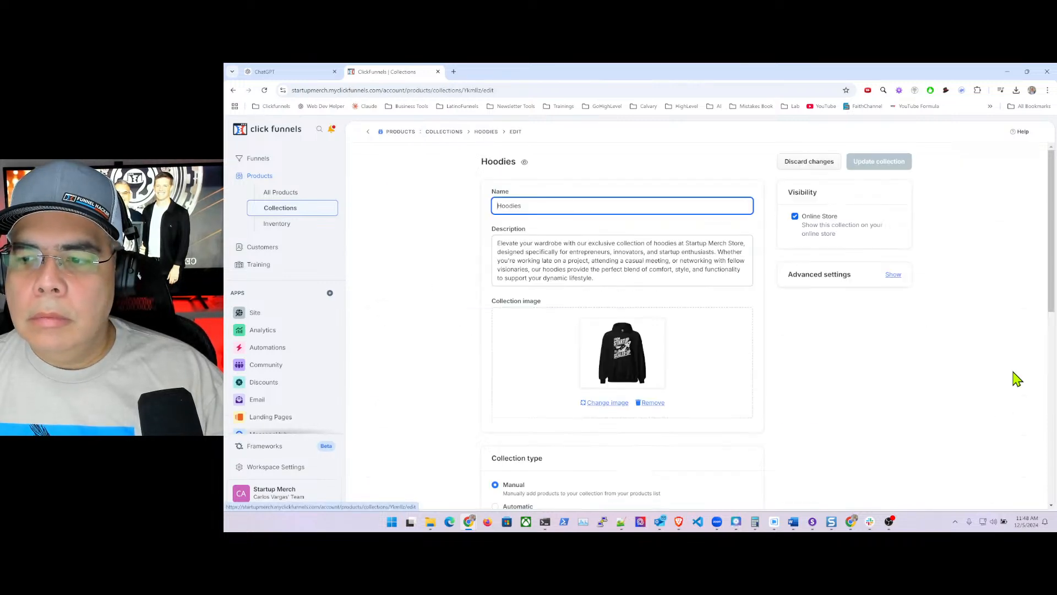
scroll(818, 377, down, 4)
scroll(818, 377, down, 5)
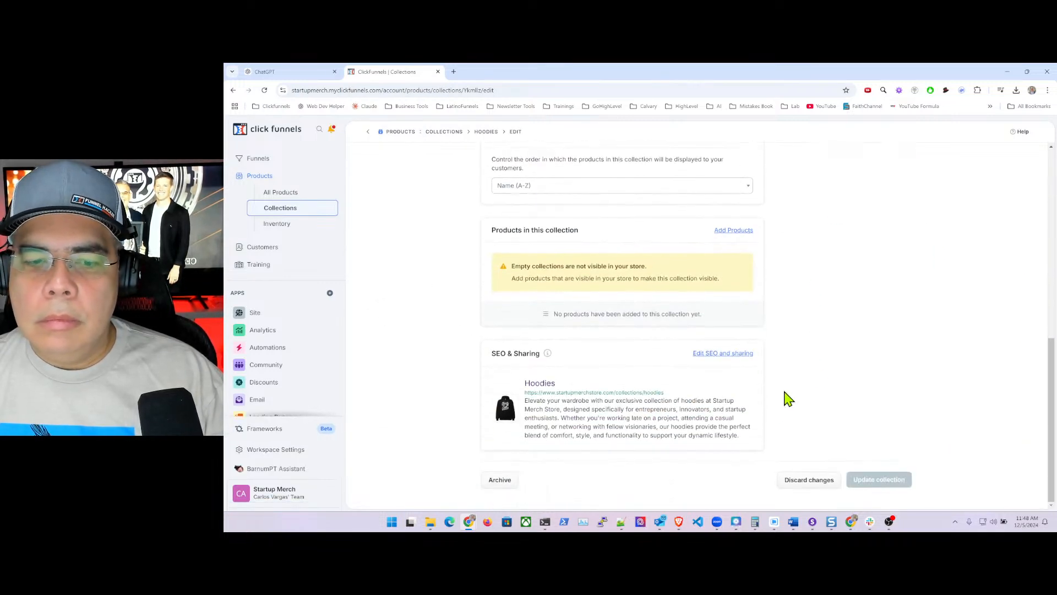
click(502, 481)
click(732, 335)
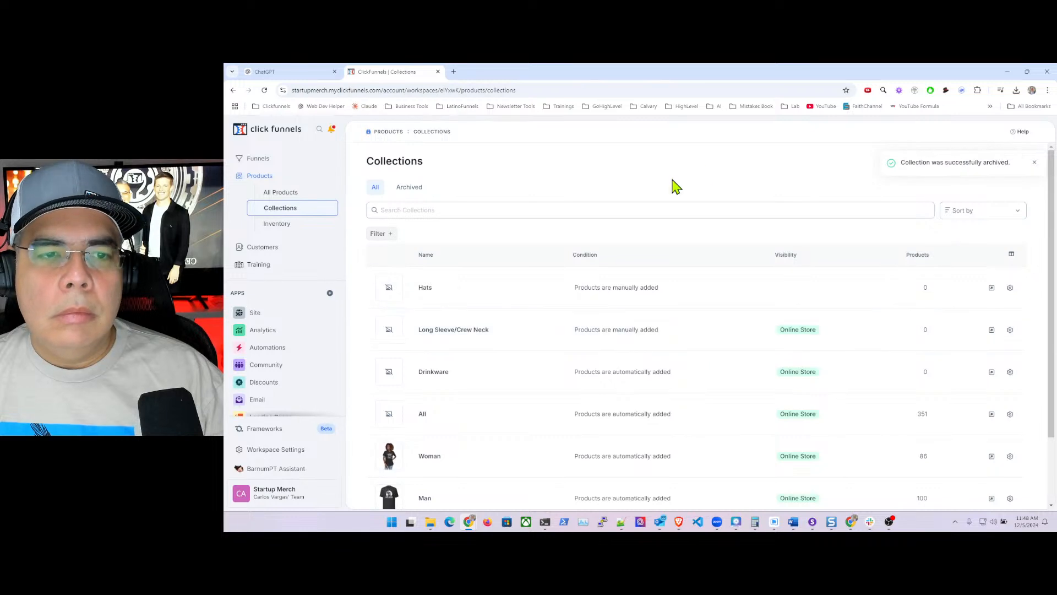
click(1034, 164)
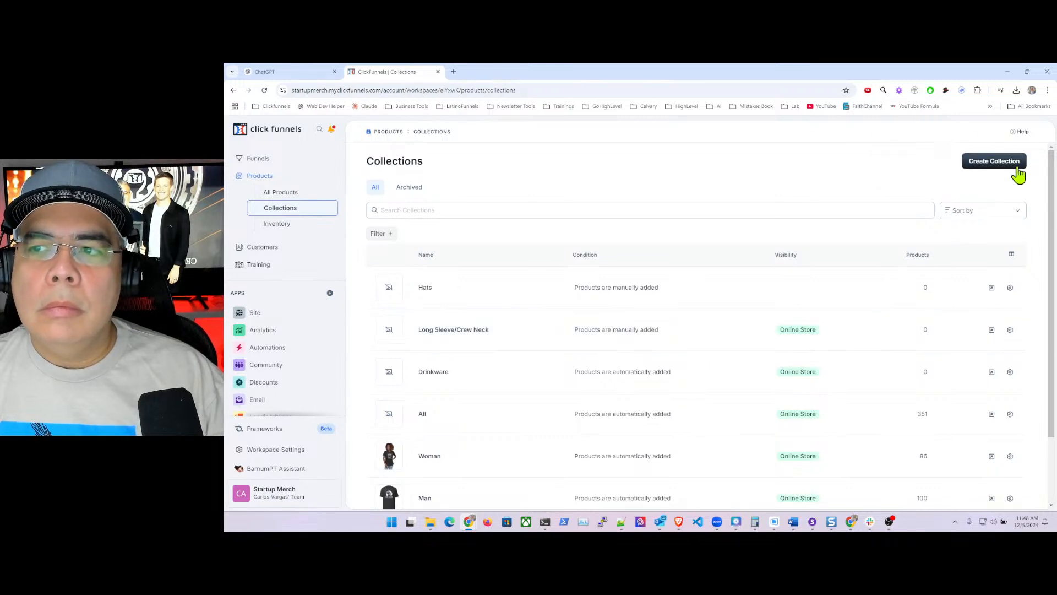
- Create a new collection named Hoodies, available on the Online Store
click(976, 166)
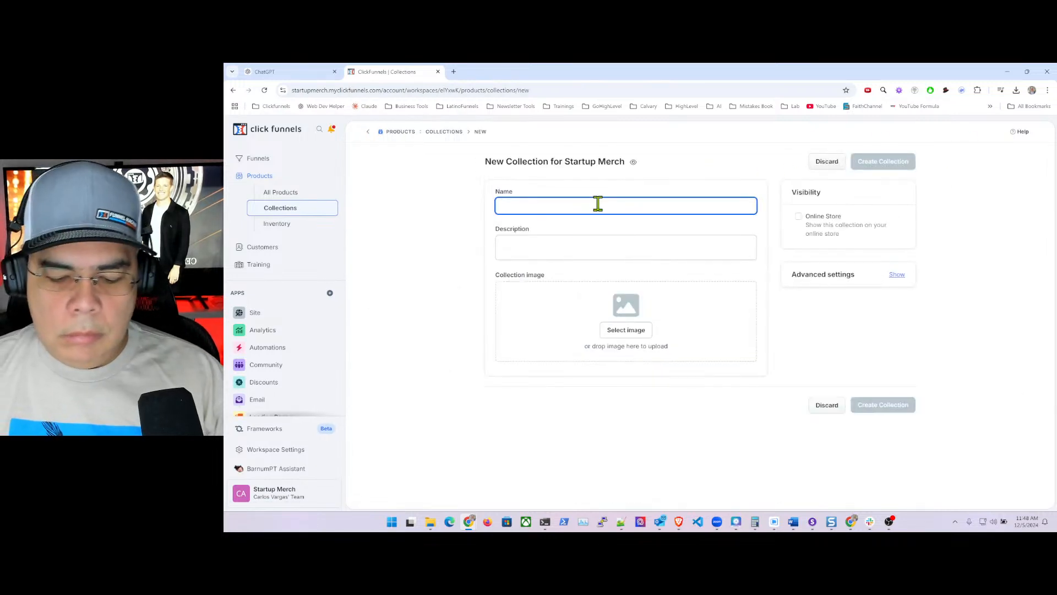
text(hoo)
key(BackSpace)
key(BackSpace)
text(Ho)
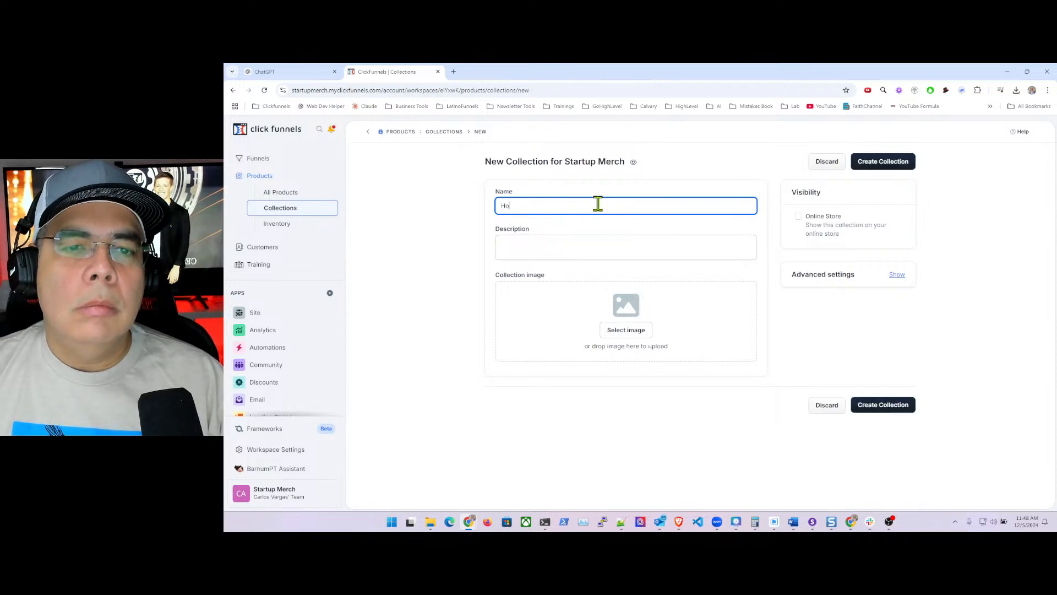
text(odier)
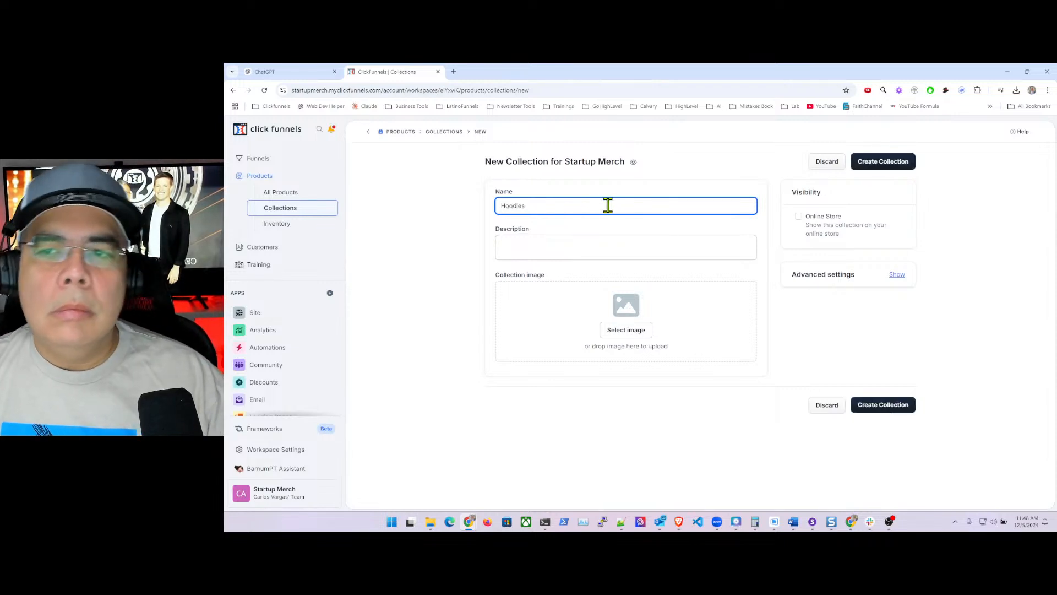
click(798, 216)
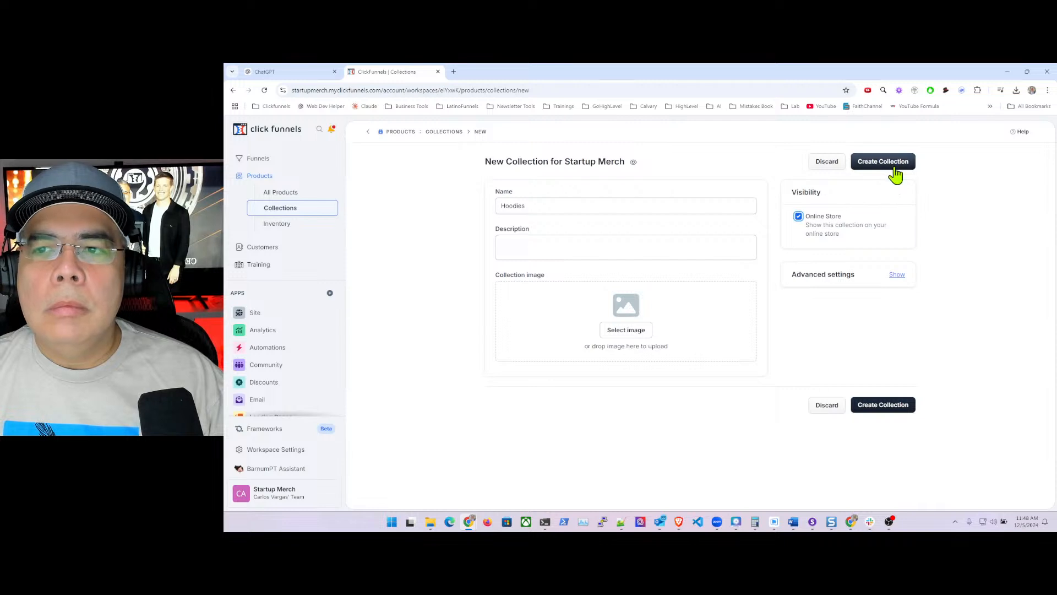
click(886, 163)
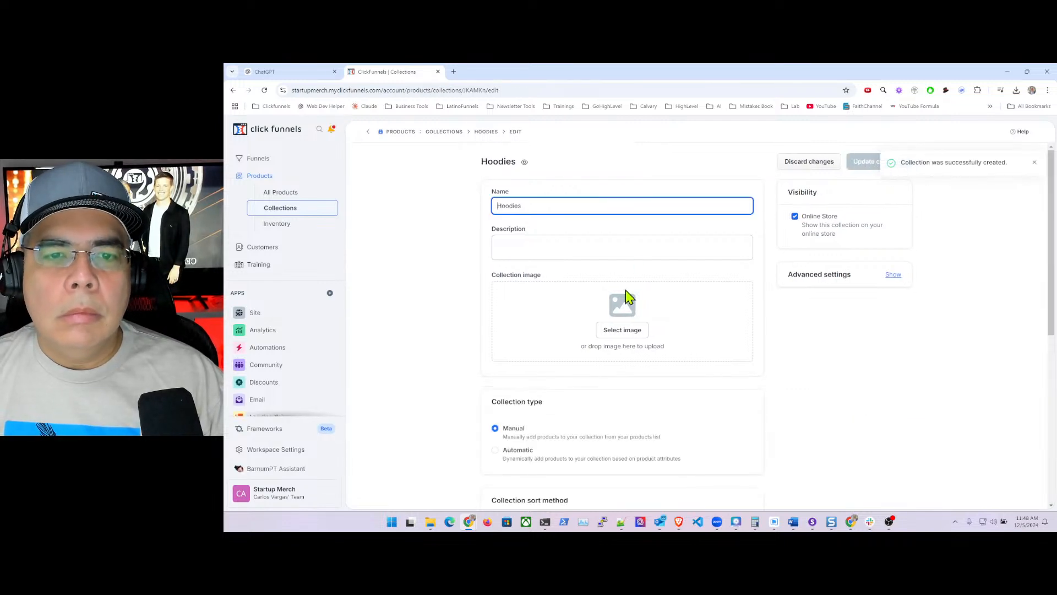
- Make the collection automatic with a Product Tags is one of filter rule
click(500, 453)
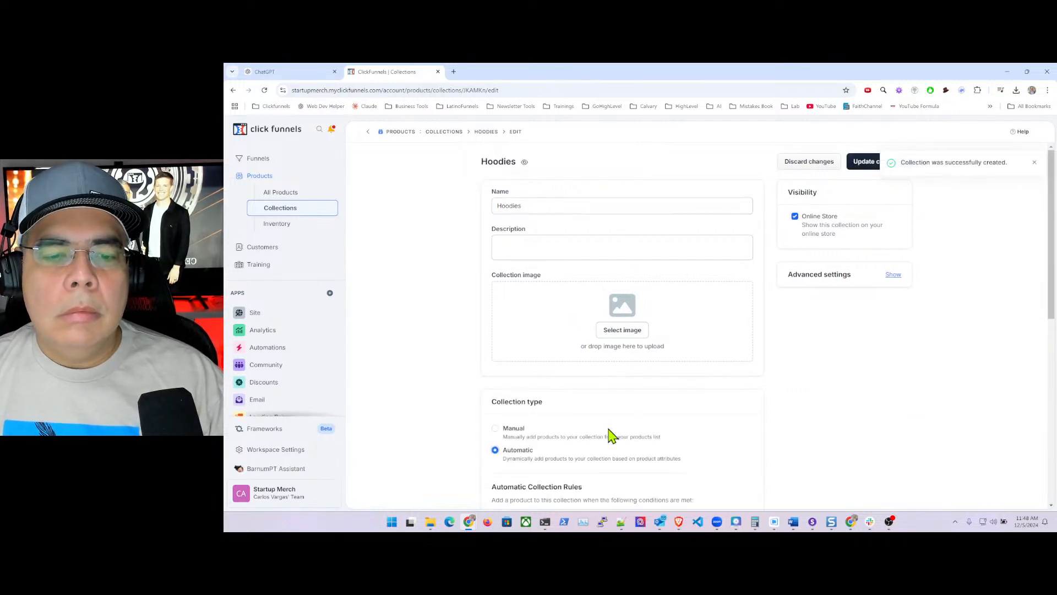
scroll(633, 424, down, 3)
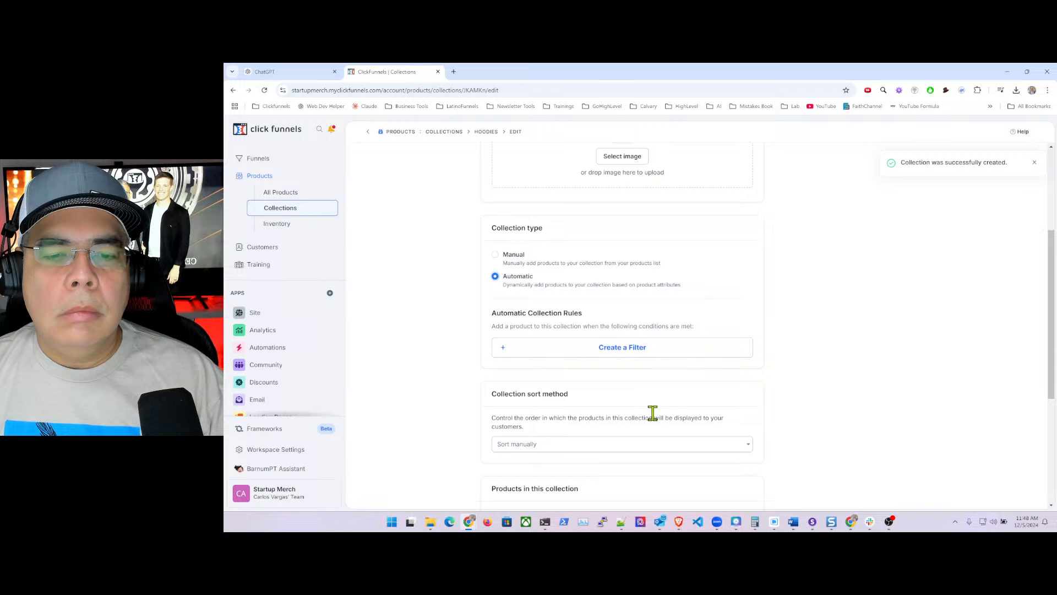
click(546, 355)
text(product)
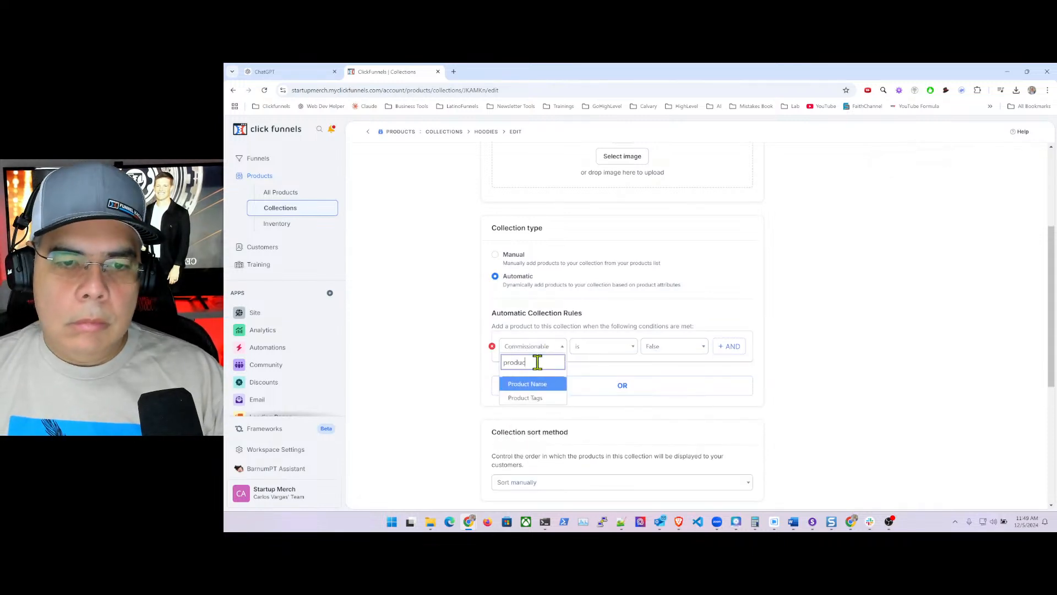
click(537, 399)
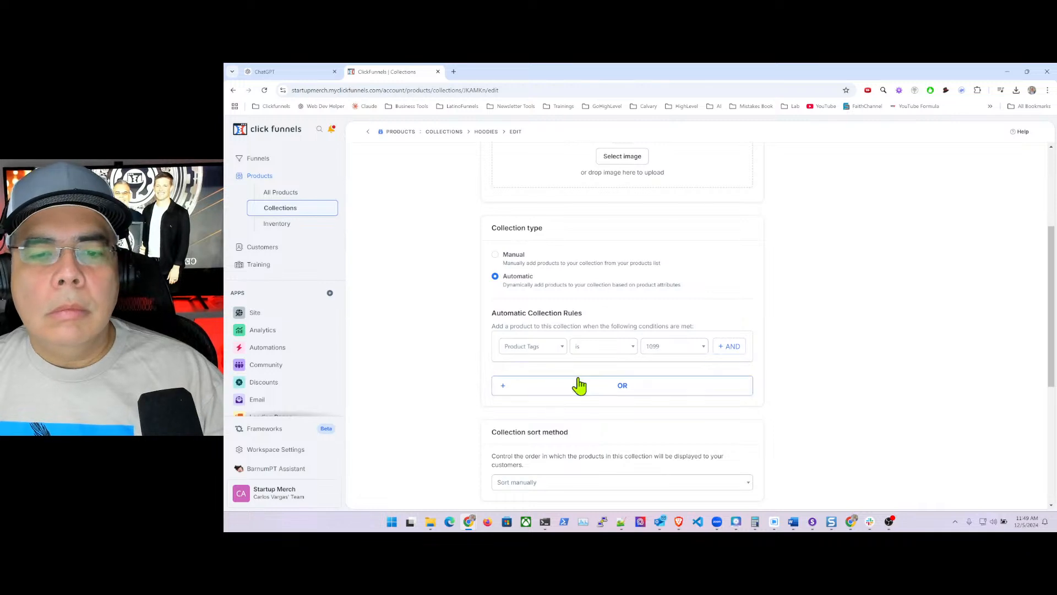
click(580, 353)
click(593, 399)
click(652, 351)
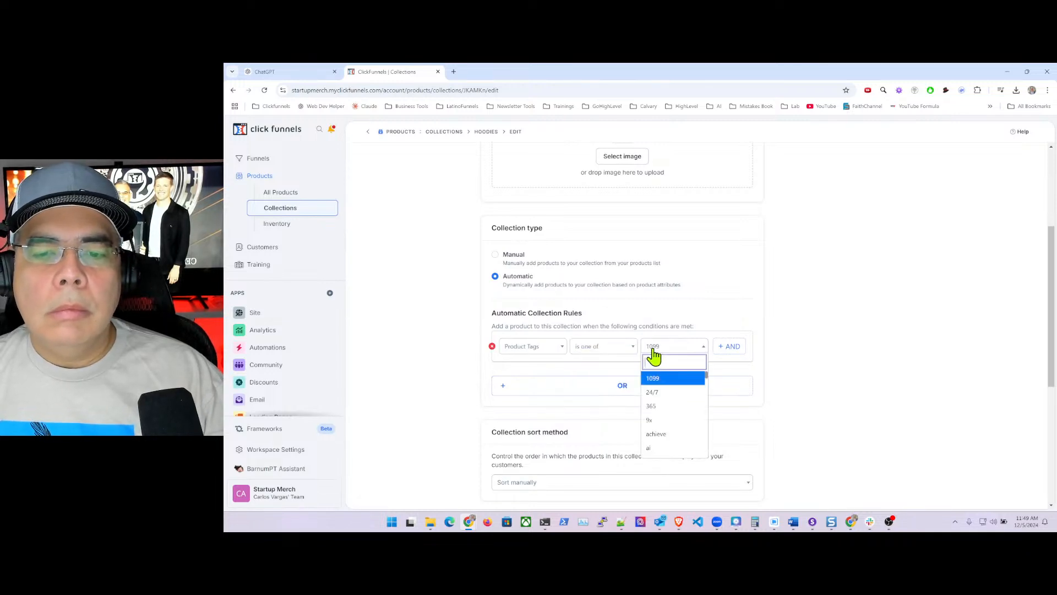
click(701, 348)
click(683, 355)
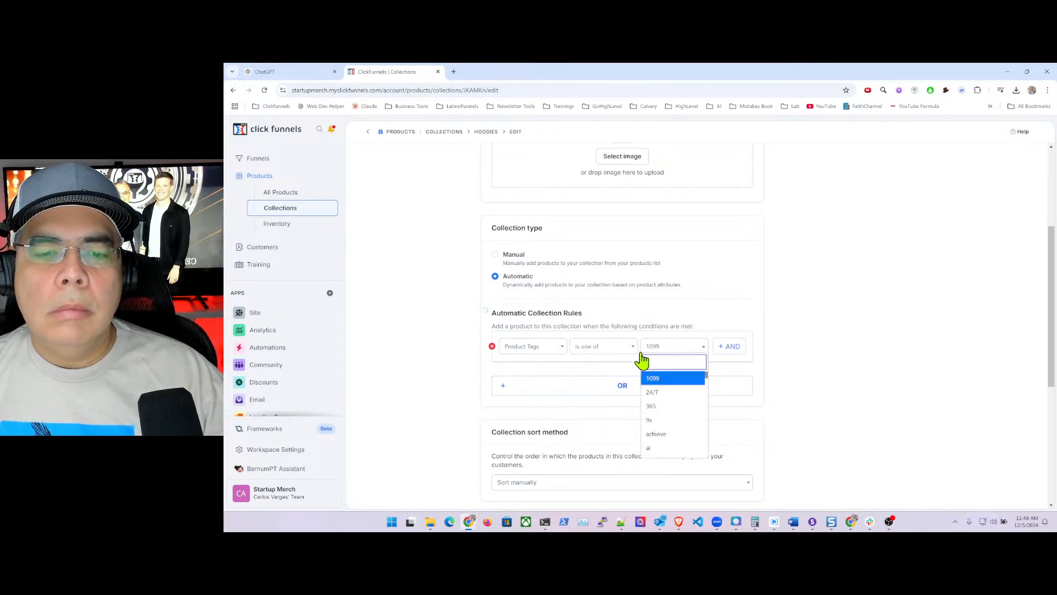
click(837, 305)
click(604, 353)
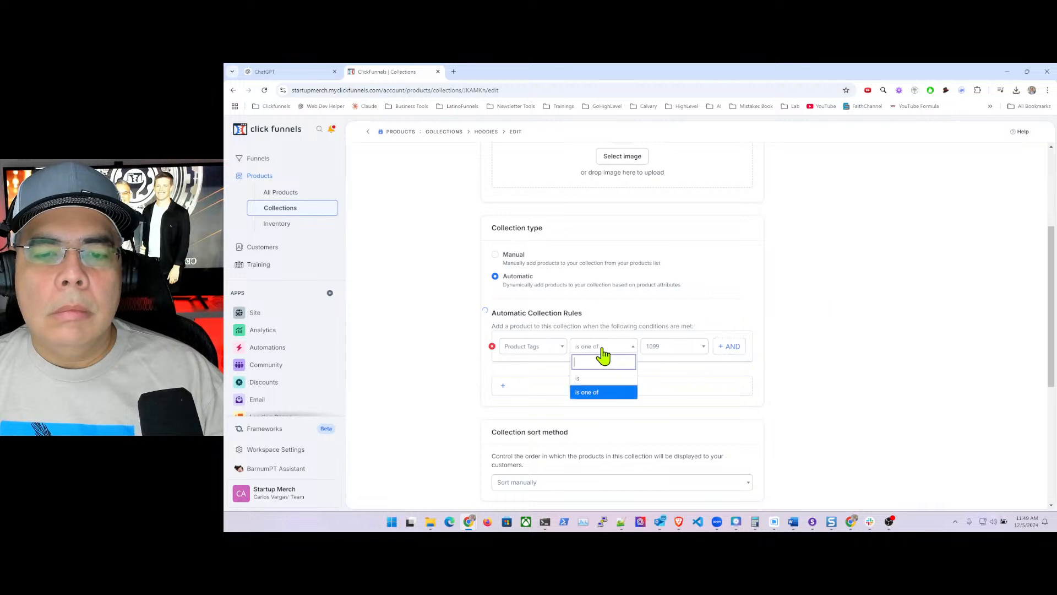
click(594, 399)
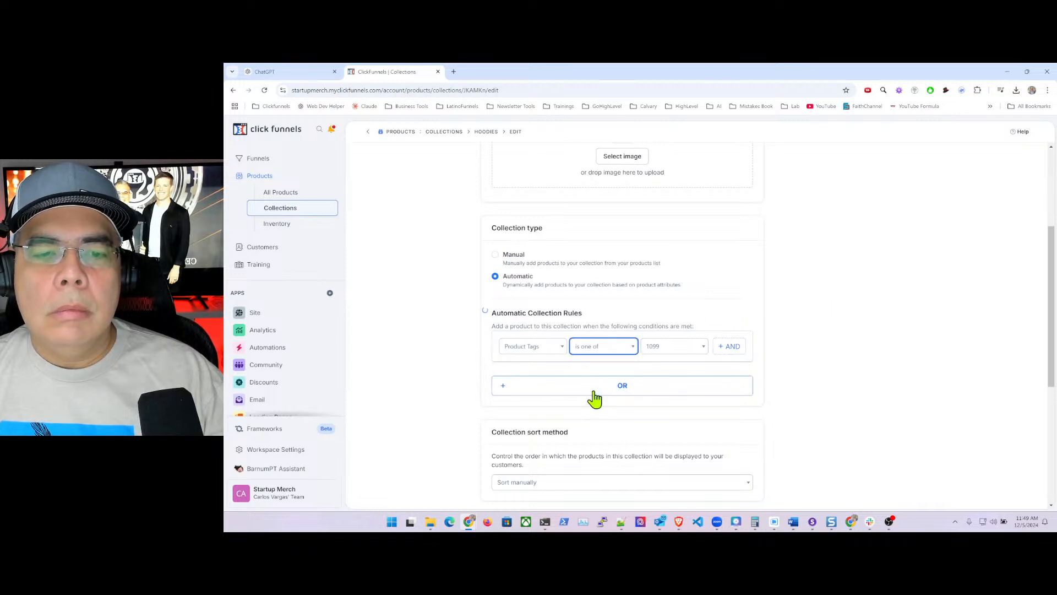
- Set the rule's tag value to hoodies and save the collection
click(700, 353)
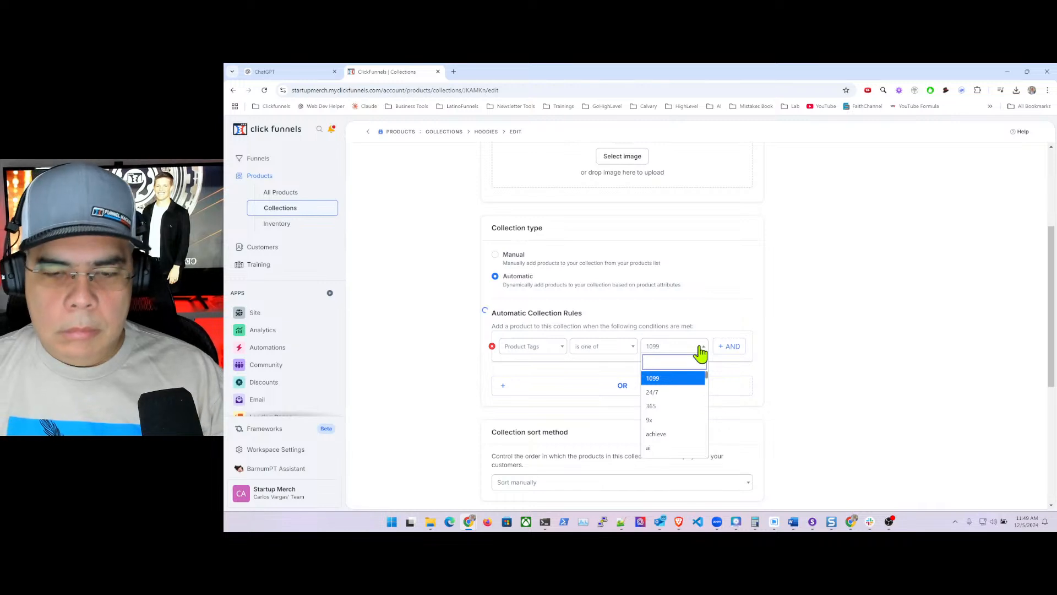
text(hoo)
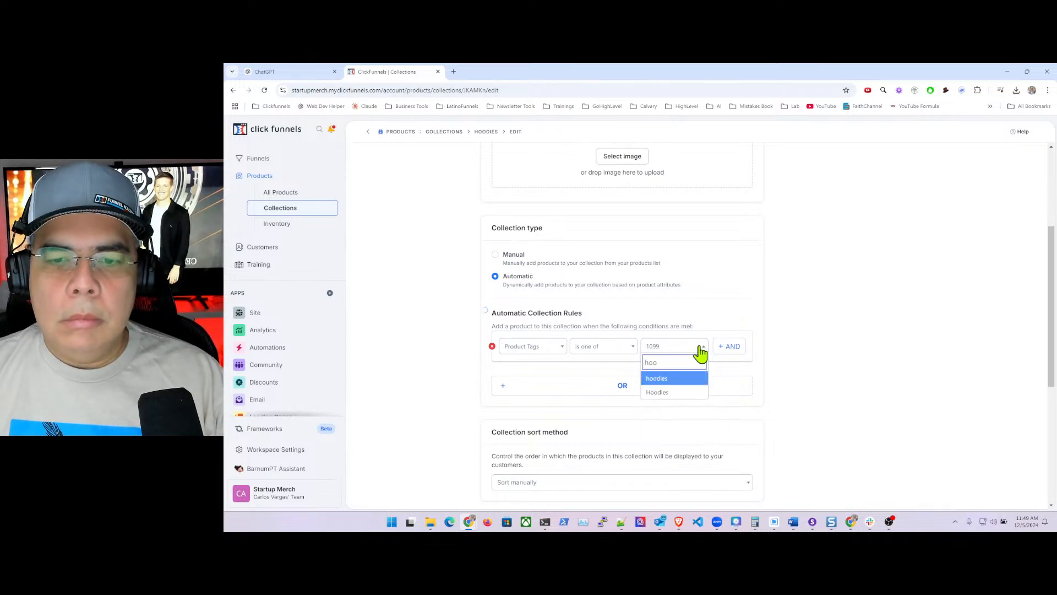
click(667, 380)
click(780, 352)
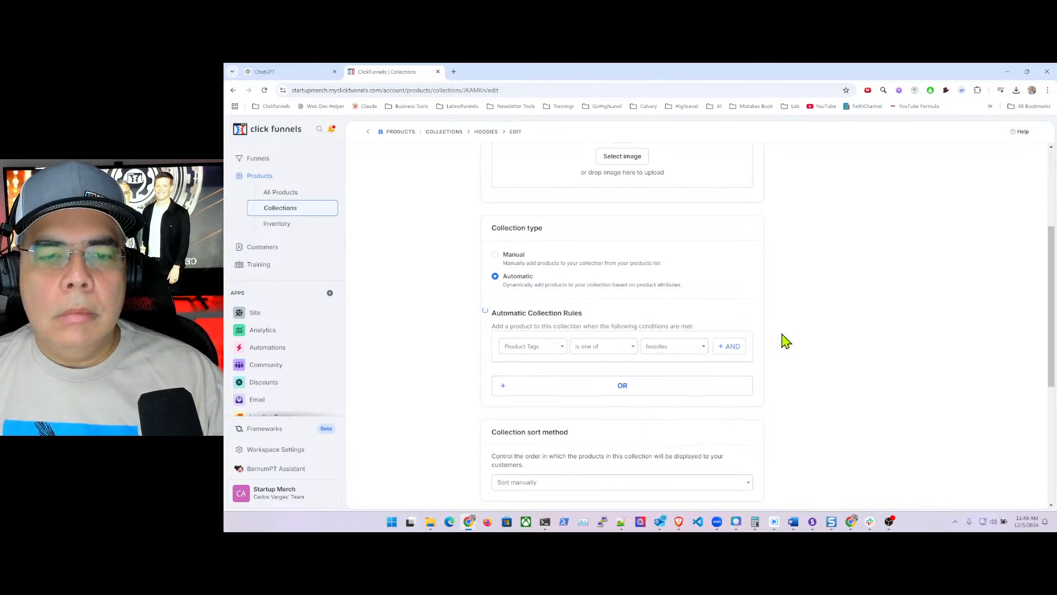
scroll(784, 341, up, 3)
click(874, 164)
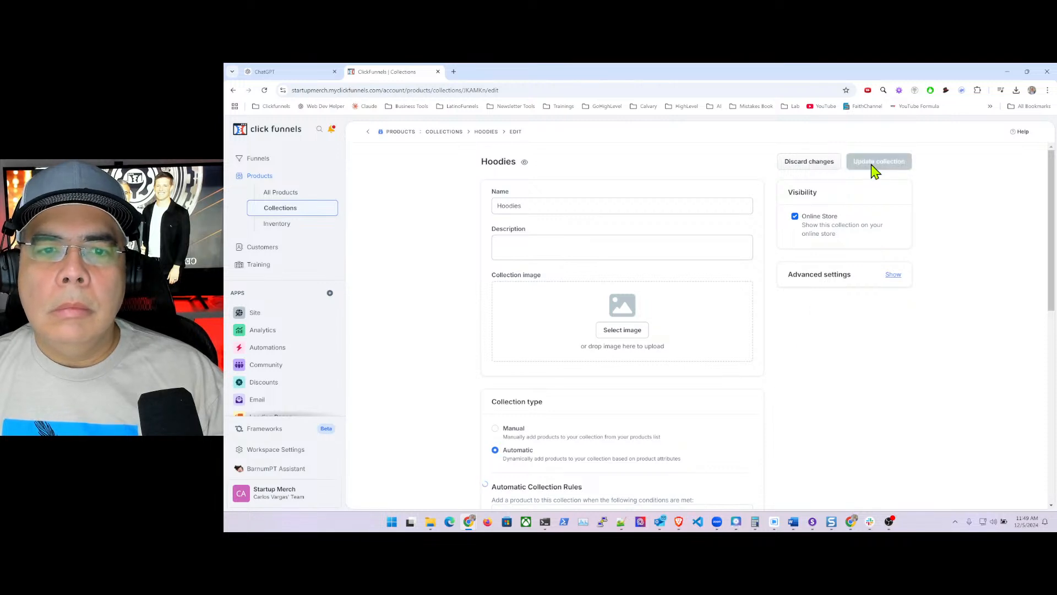
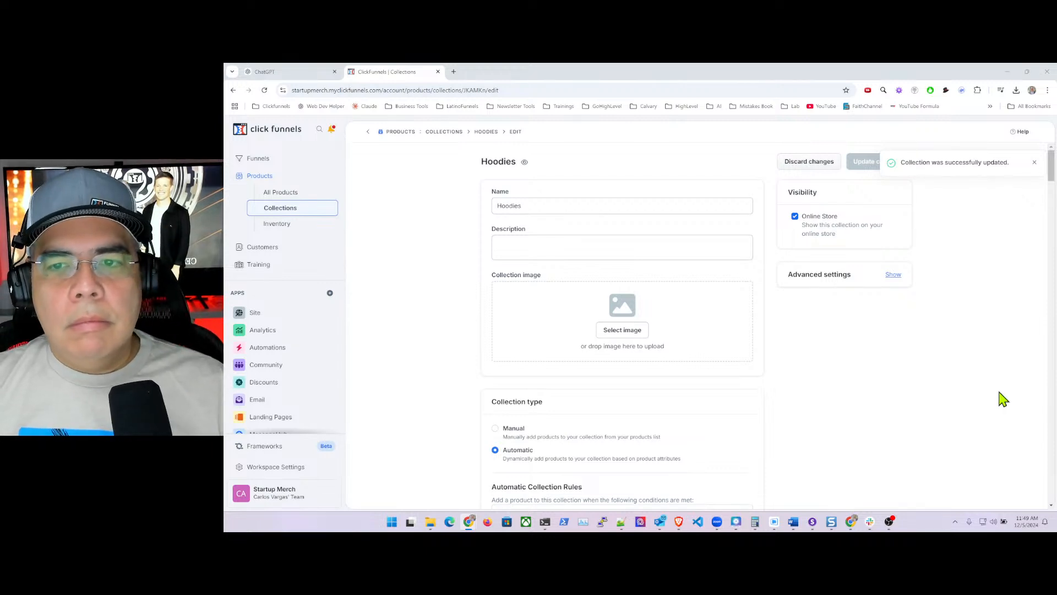
- Add the Hoodies tag next to hoodies in the automatic rule and update the collection
scroll(786, 371, down, 8)
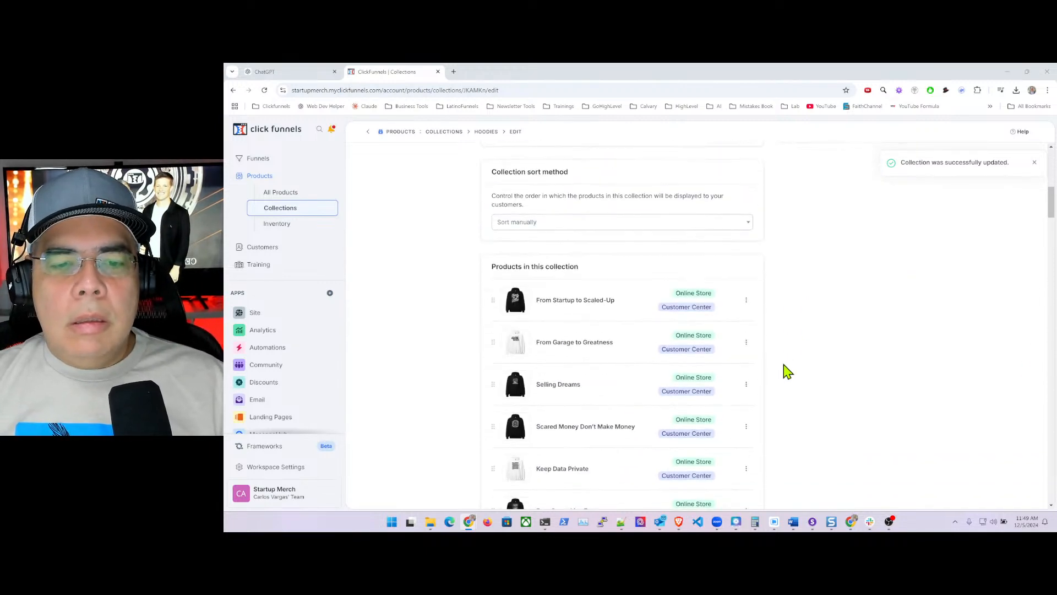
scroll(785, 369, up, 8)
scroll(760, 372, down, 3)
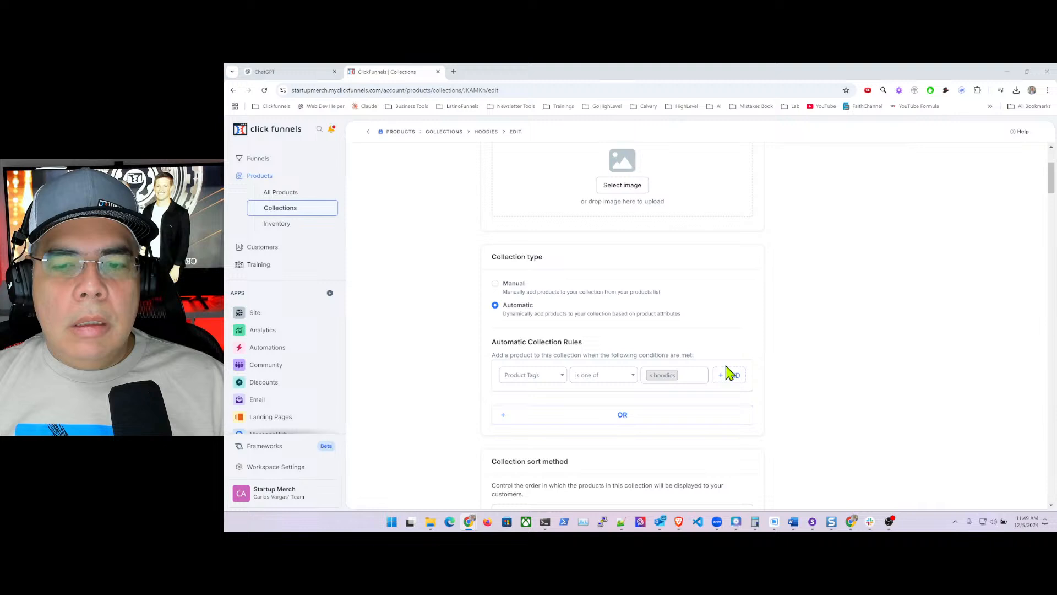
click(690, 376)
text(hoo)
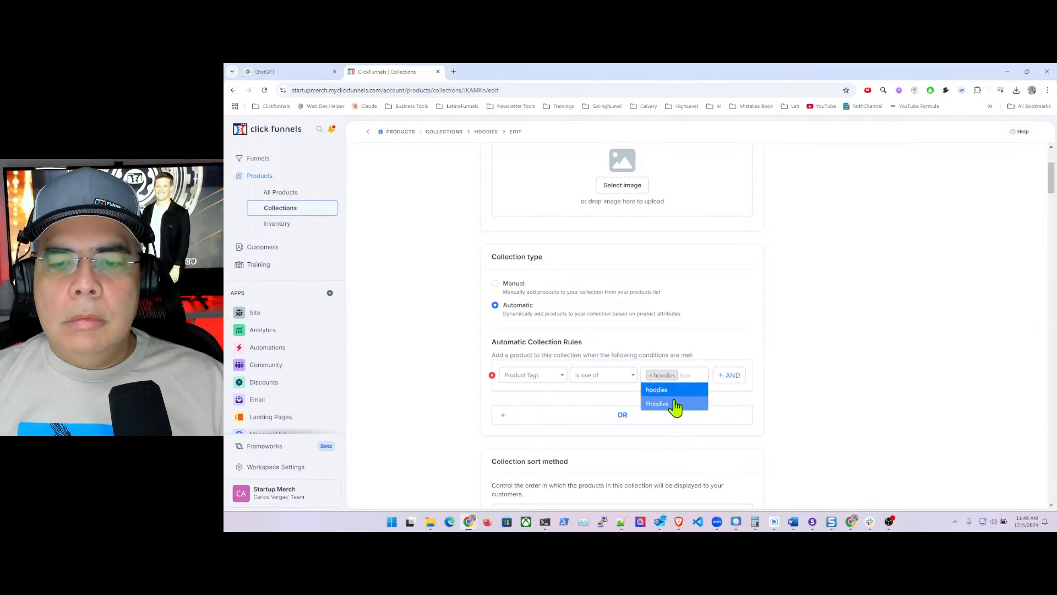
click(678, 405)
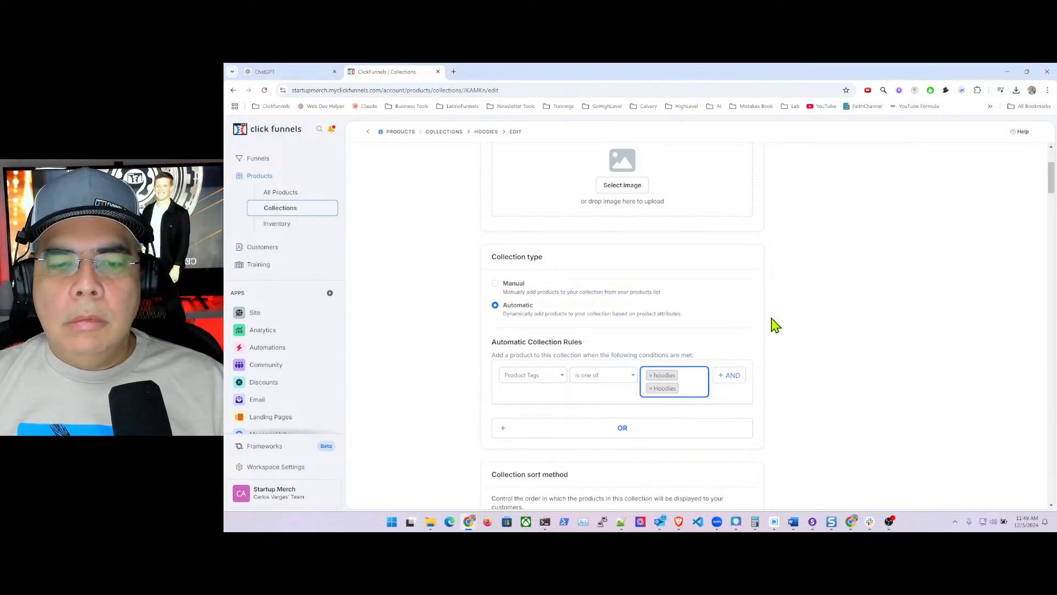
scroll(773, 324, up, 3)
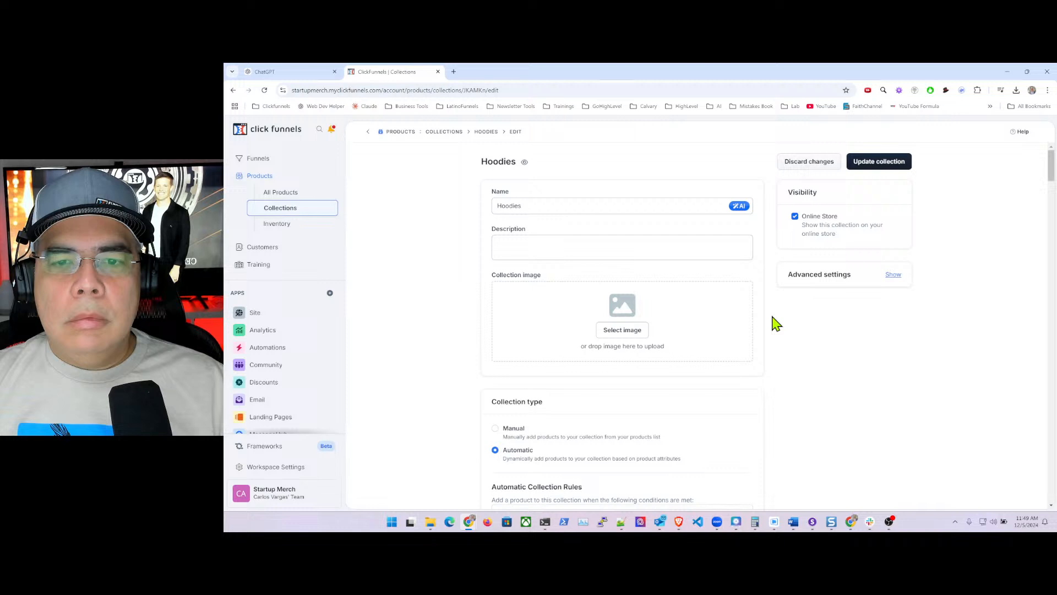
click(886, 163)
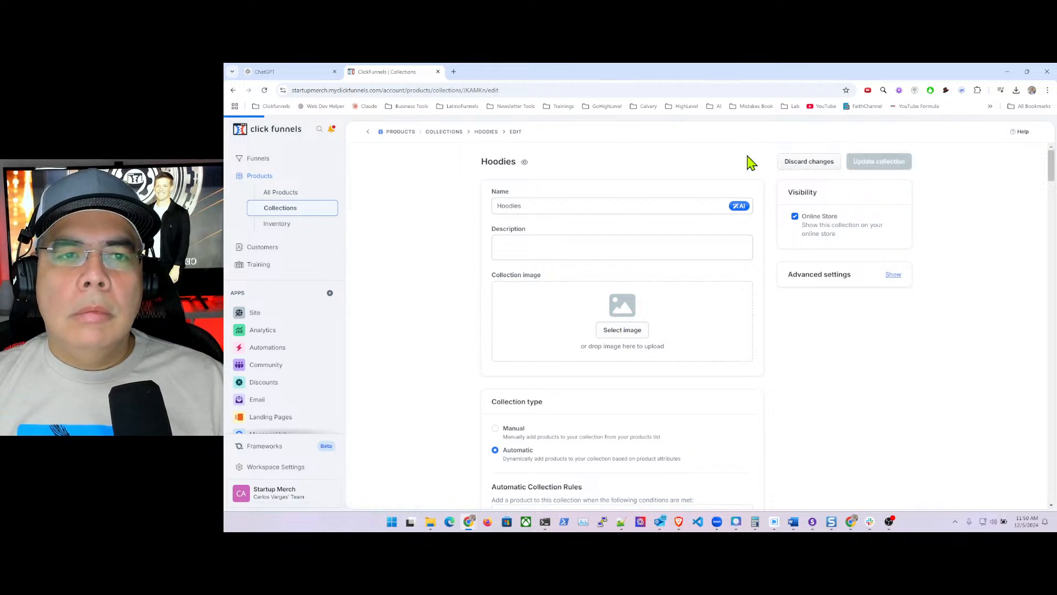
- Copy the hoodie collection description paragraph from ChatGPT and return to the Hoodies collection
click(263, 72)
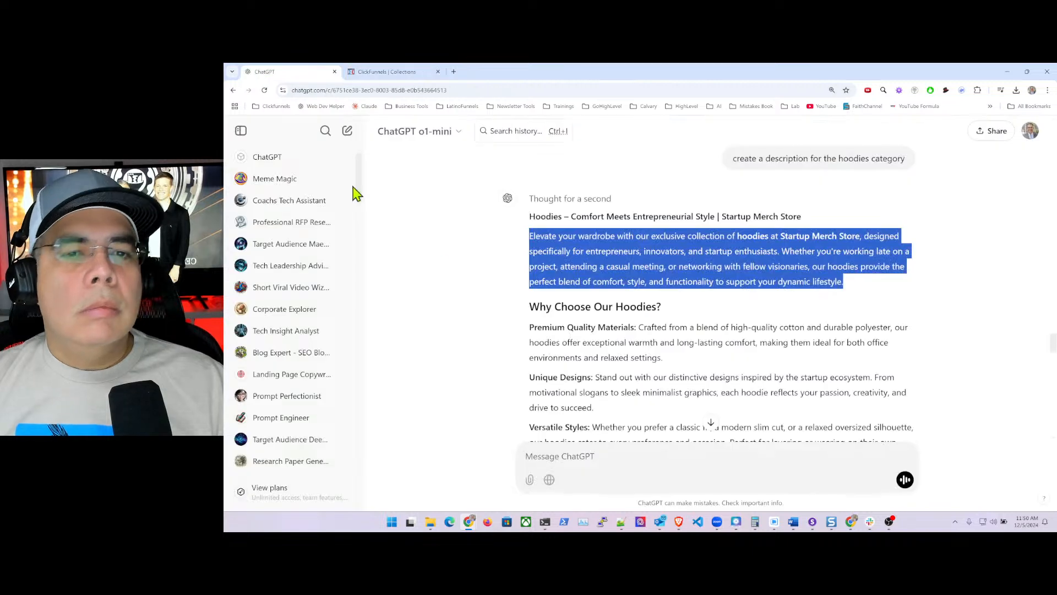
right_click(599, 253)
click(639, 269)
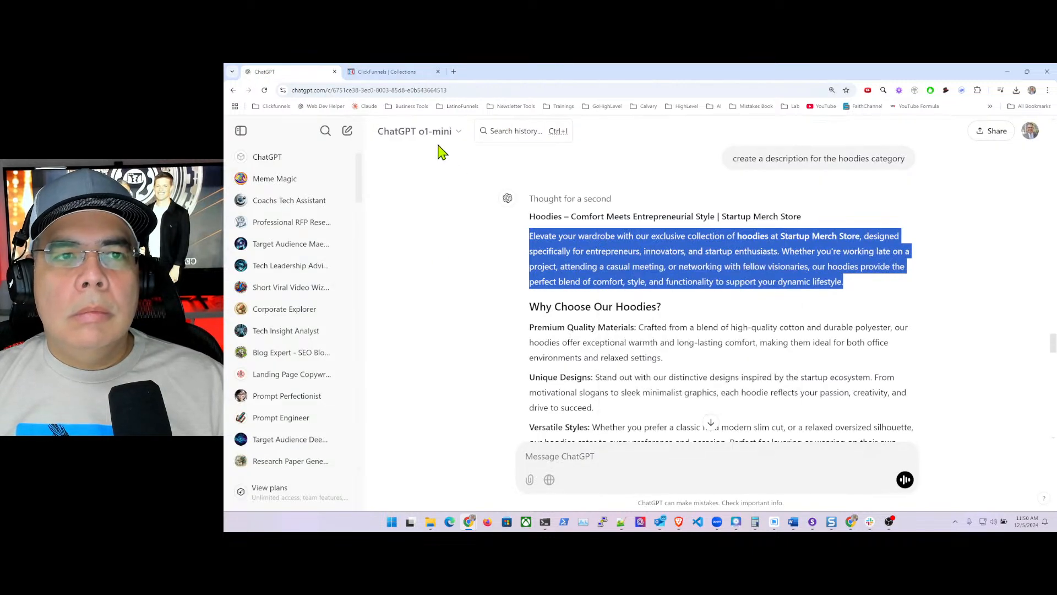
key(ctrl+Tab)
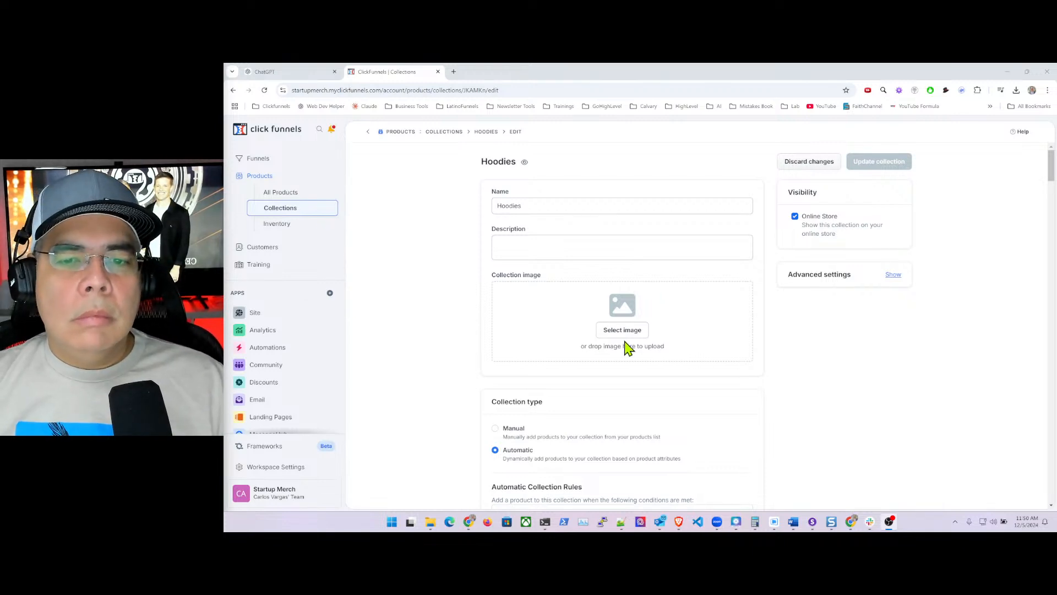
- Paste the hoodie description, then page back through the image gallery to page 197
click(519, 246)
key(ctrl+v)
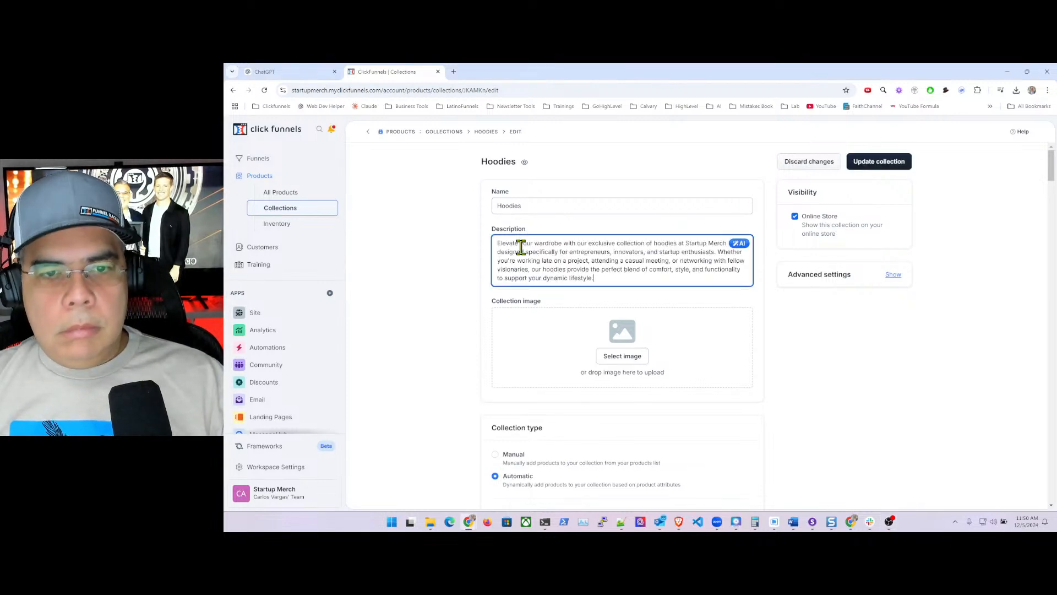
click(622, 359)
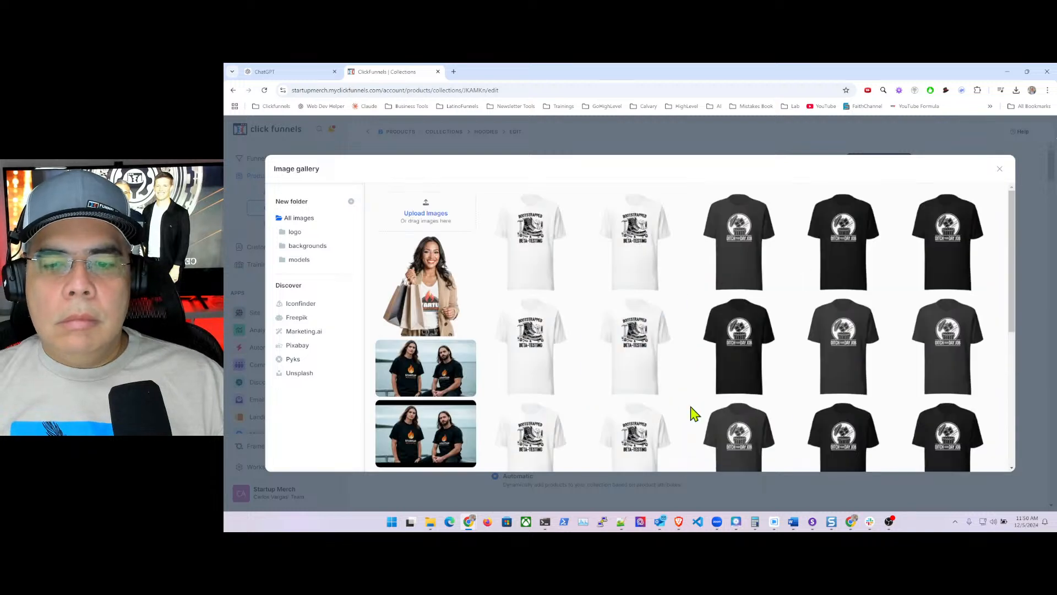
scroll(696, 410, down, 5)
click(792, 455)
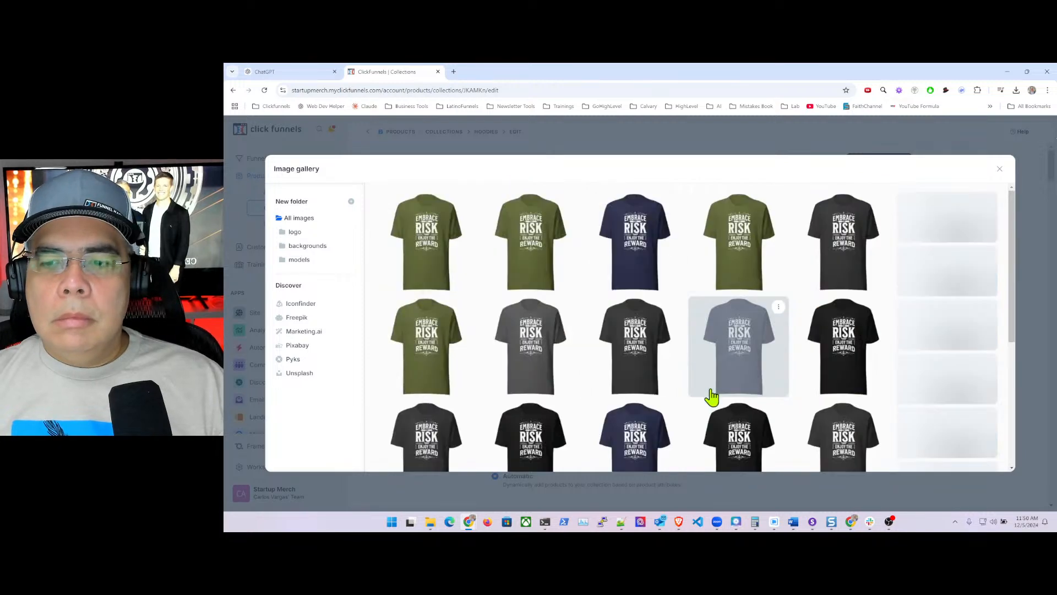
scroll(712, 391, down, 5)
click(716, 456)
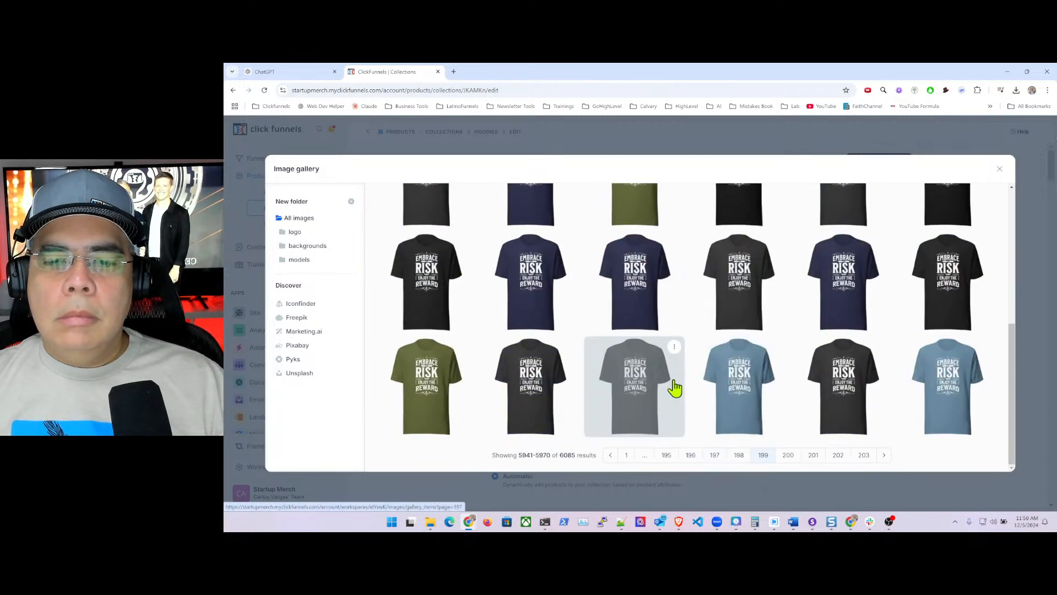
- Choose the black hoodie photo on gallery page 193 as the image, save, and return to Collections
scroll(690, 337, down, 5)
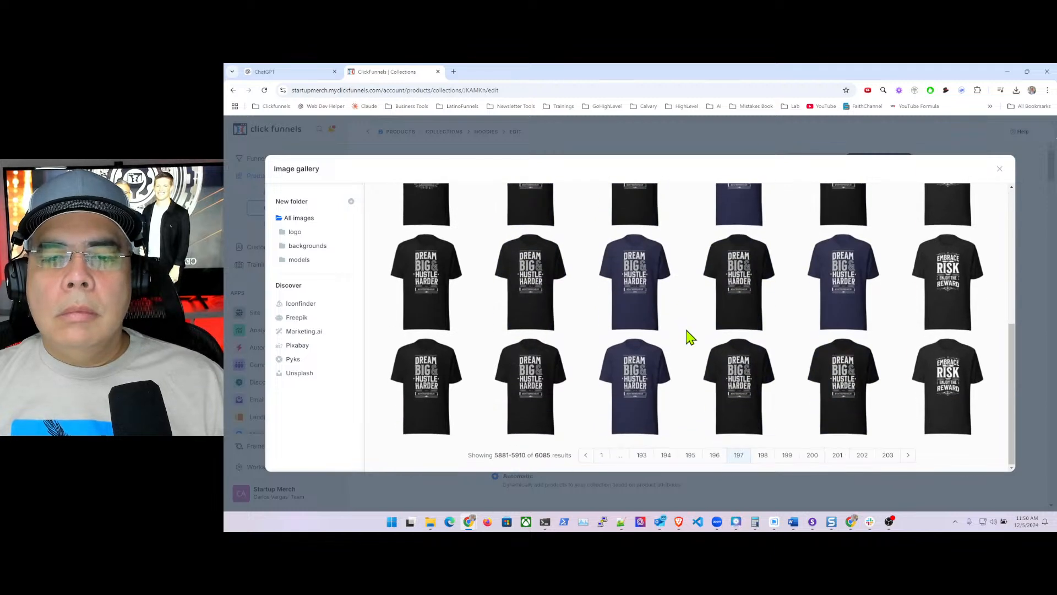
click(716, 456)
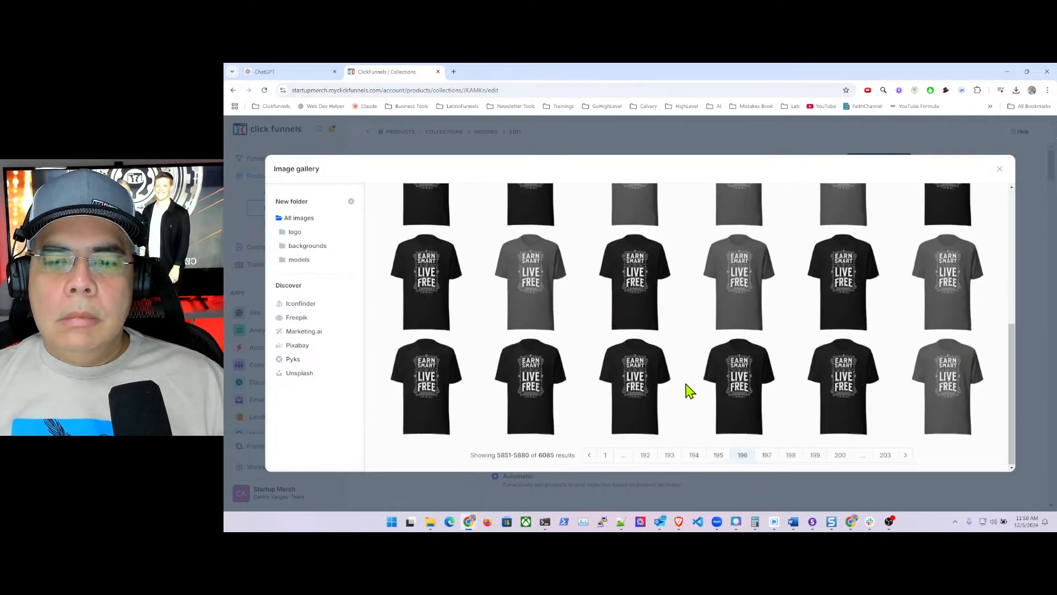
click(718, 456)
scroll(676, 344, down, 5)
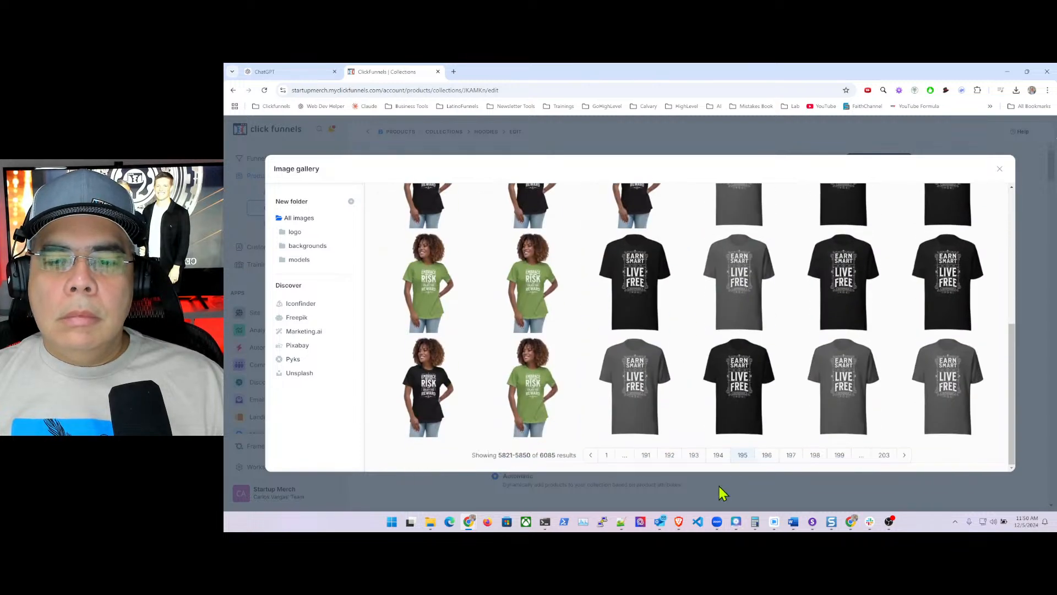
click(692, 456)
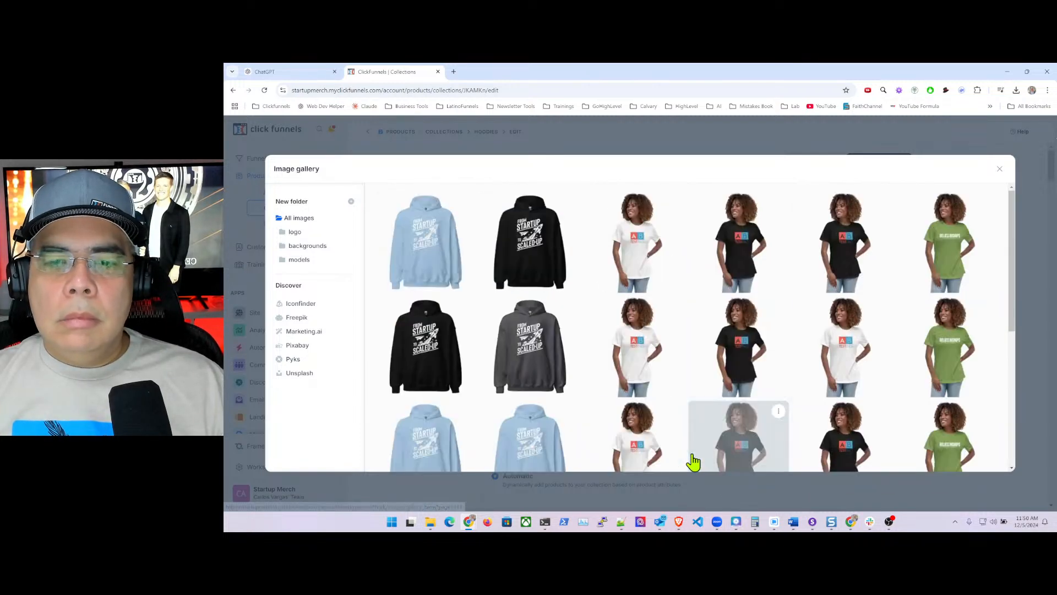
click(515, 249)
click(884, 161)
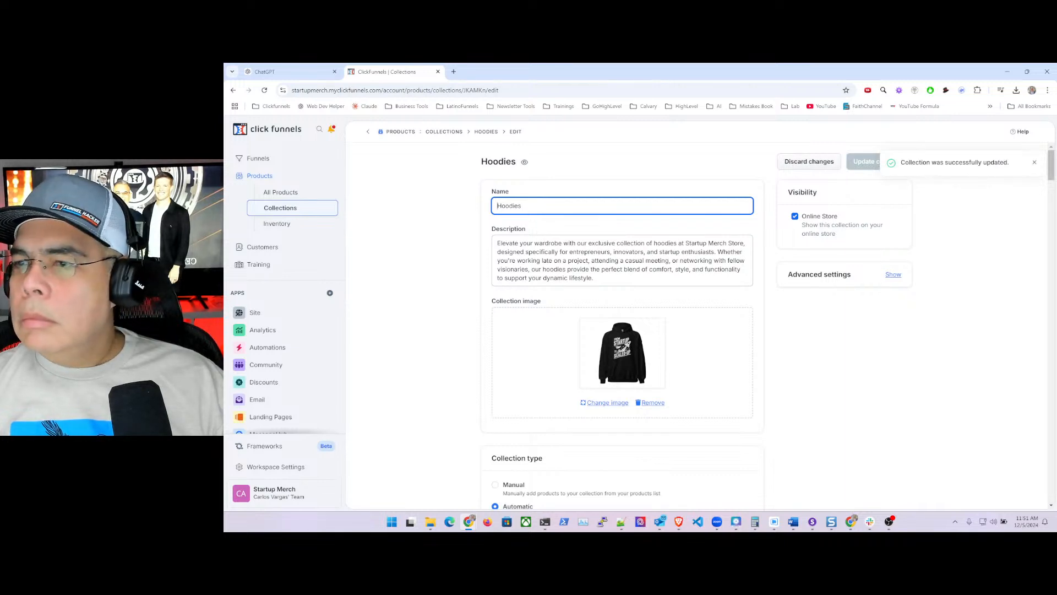
click(456, 131)
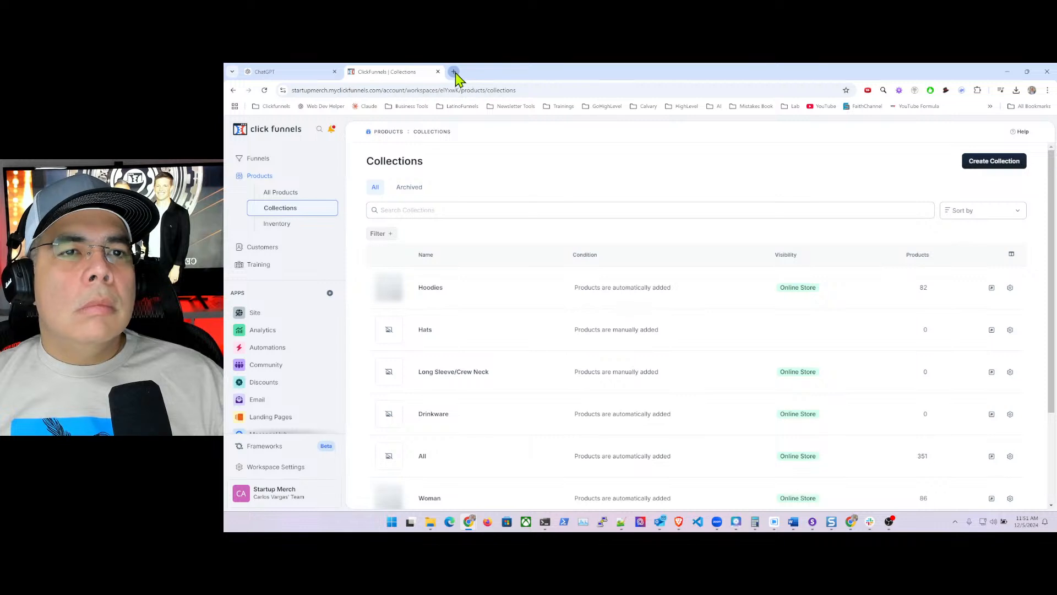
- Load startupmerchstore.com in a new tab and scroll to its Collections section showing Hoodies
click(454, 72)
text(star)
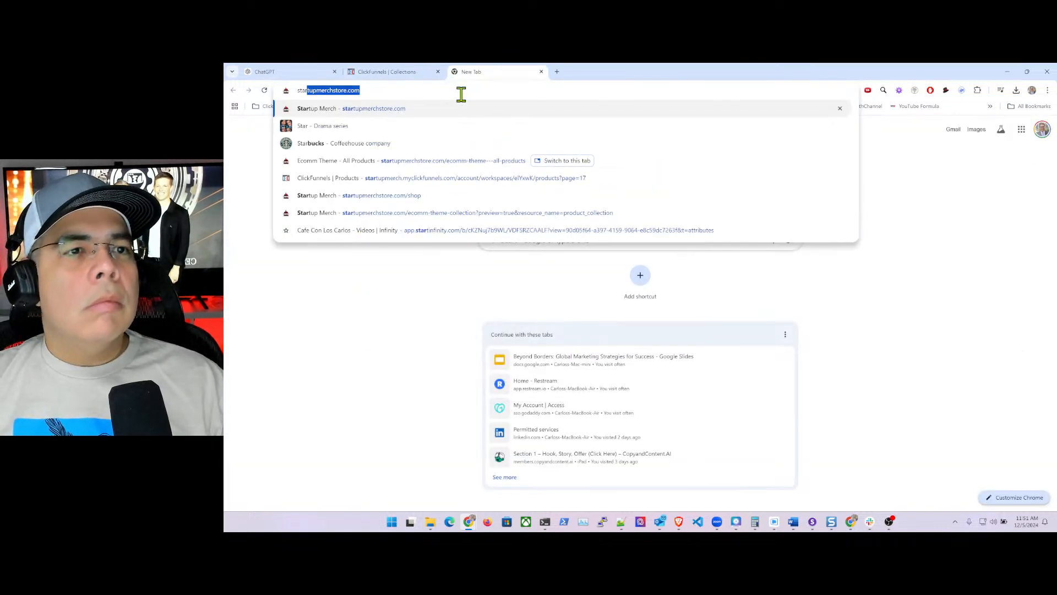
key(Return)
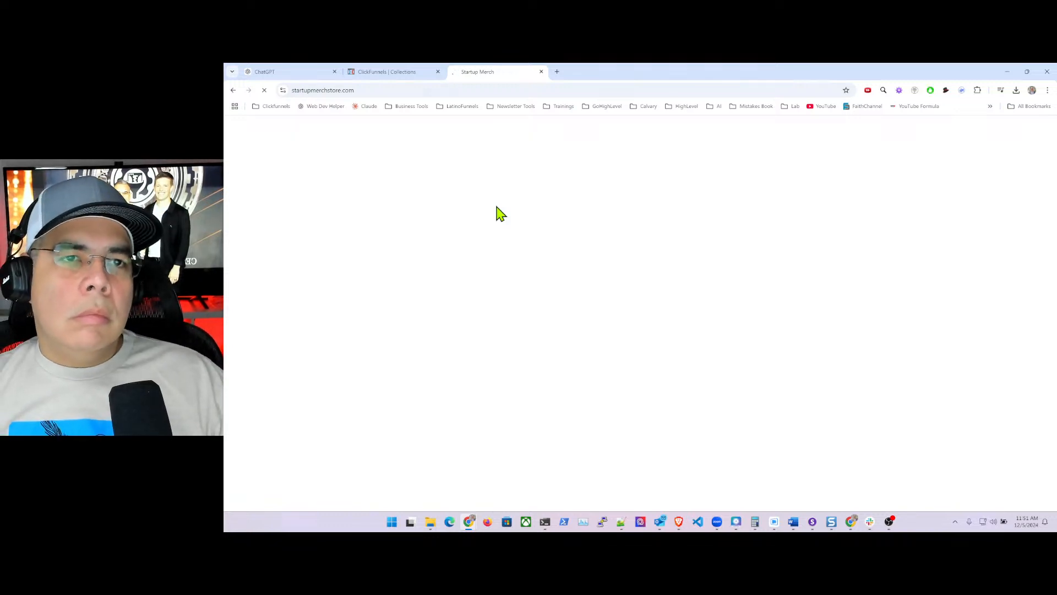
scroll(498, 213, down, 10)
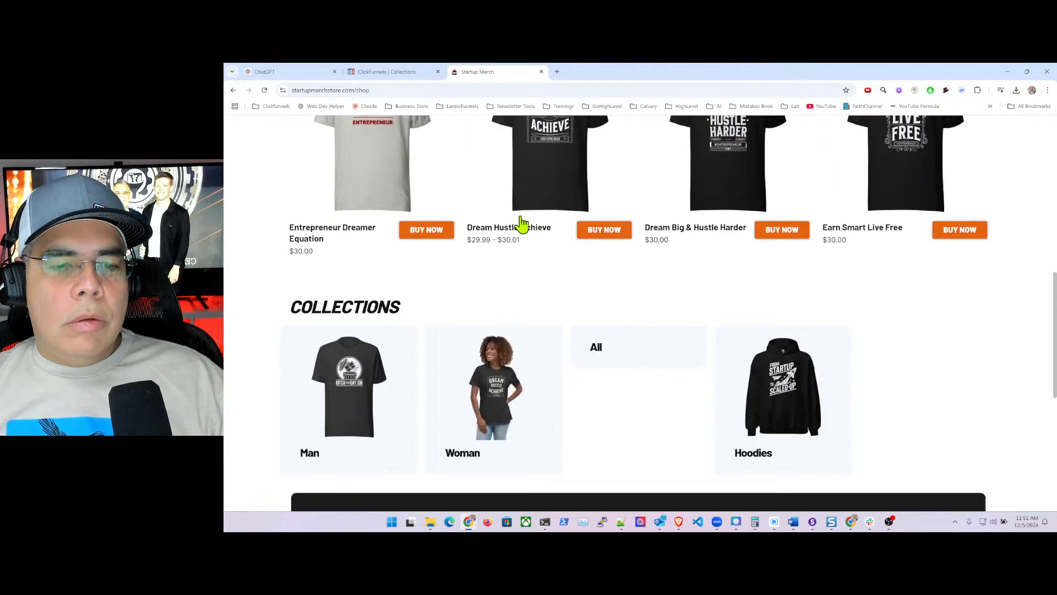
scroll(522, 223, down, 2)
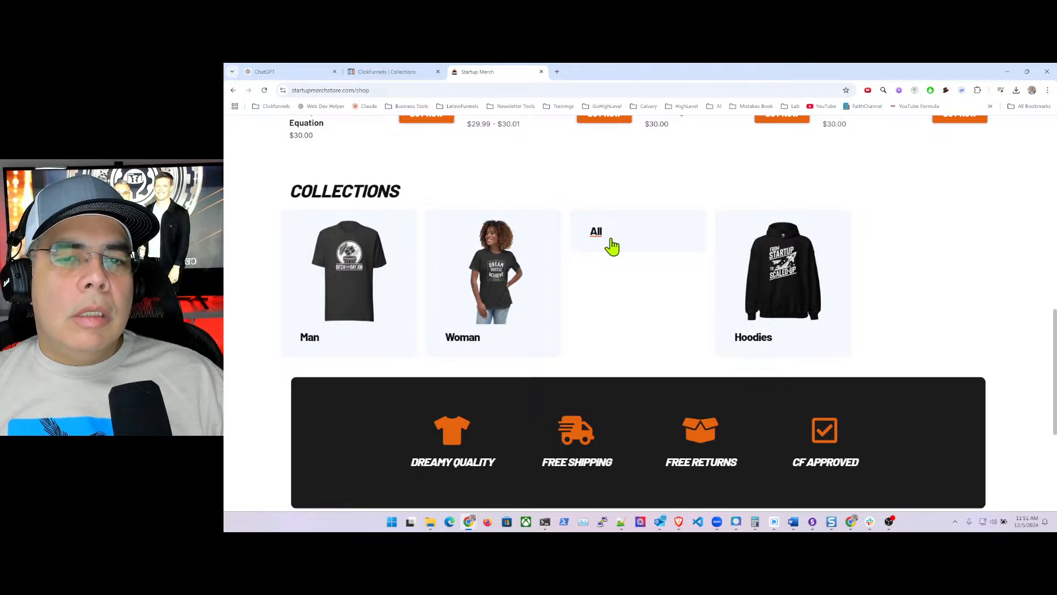
- Open the Drinkware collection for editing in ClickFunnels
click(374, 76)
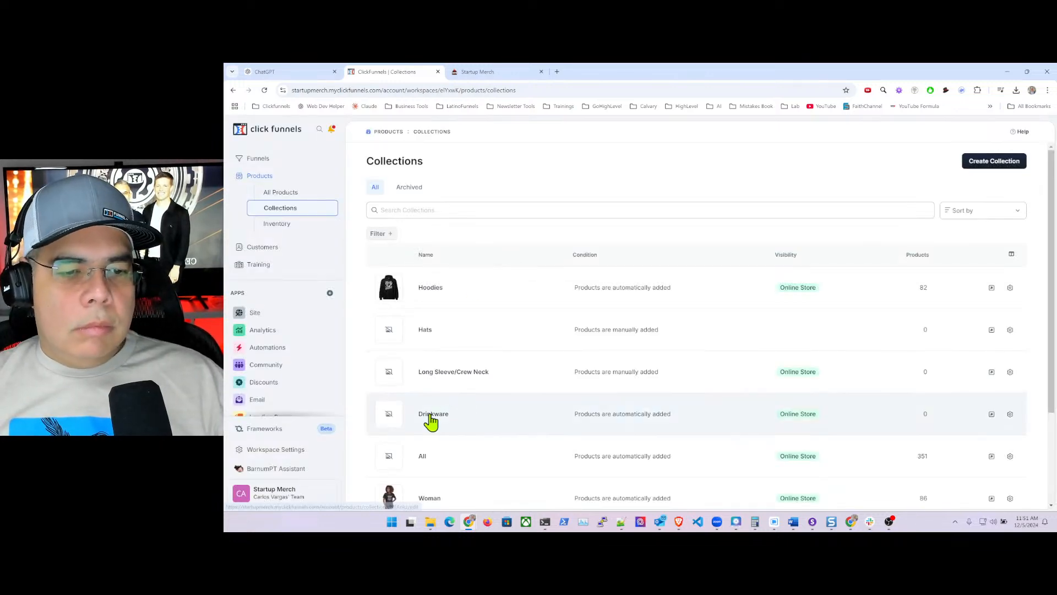
click(432, 422)
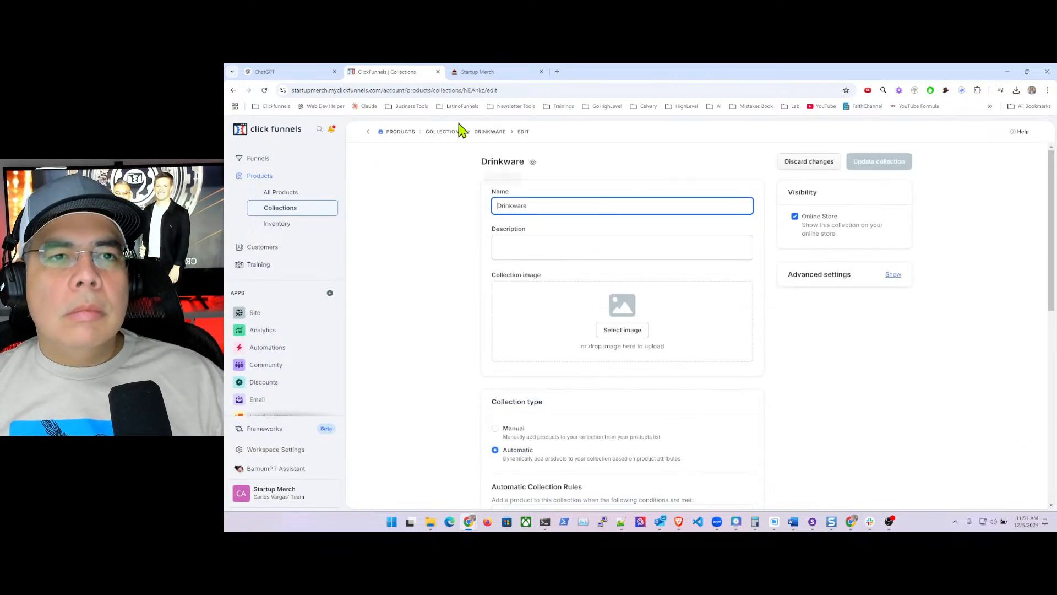
click(272, 72)
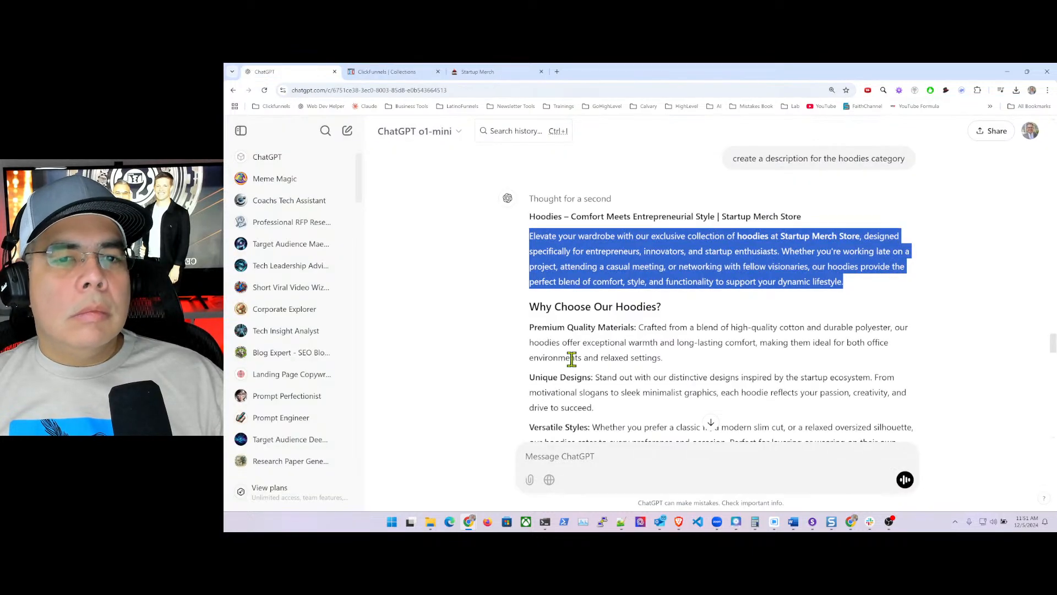
- Ask ChatGPT to create a collection description for drinkware and water bottles
scroll(571, 359, down, 20)
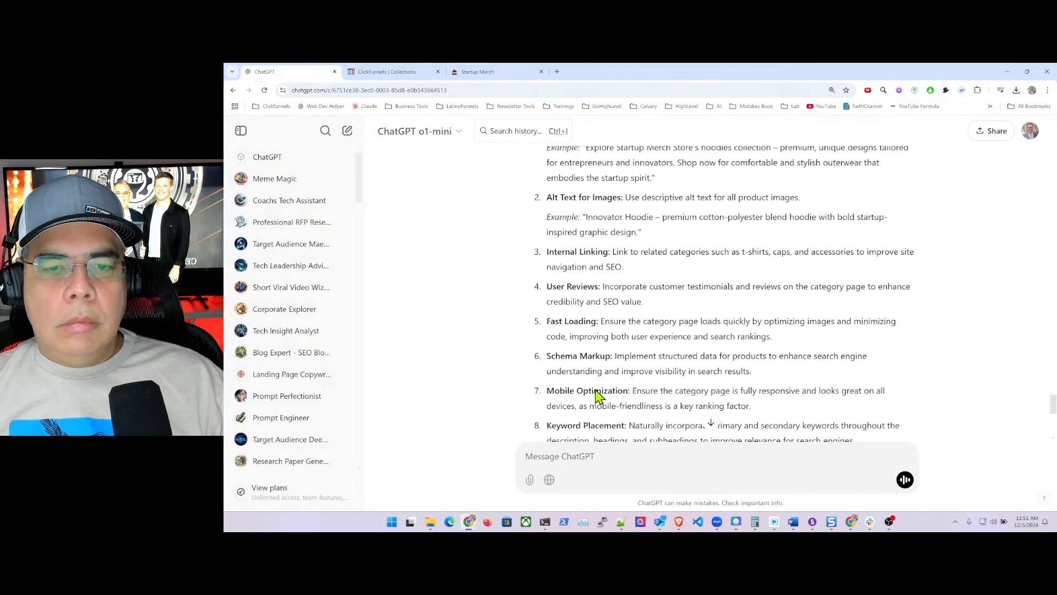
scroll(599, 395, down, 6)
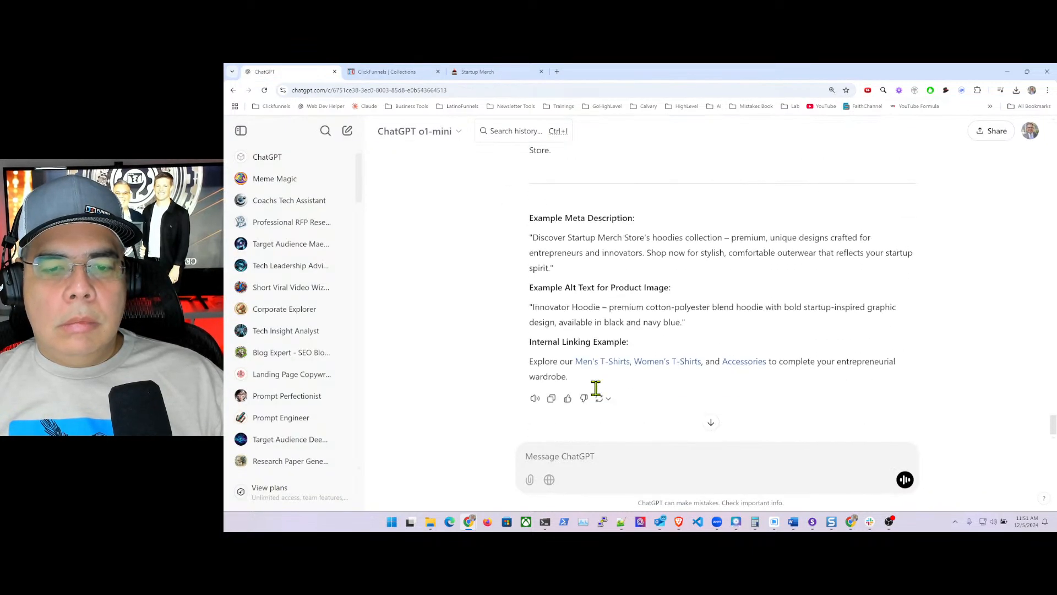
click(575, 456)
text(cre)
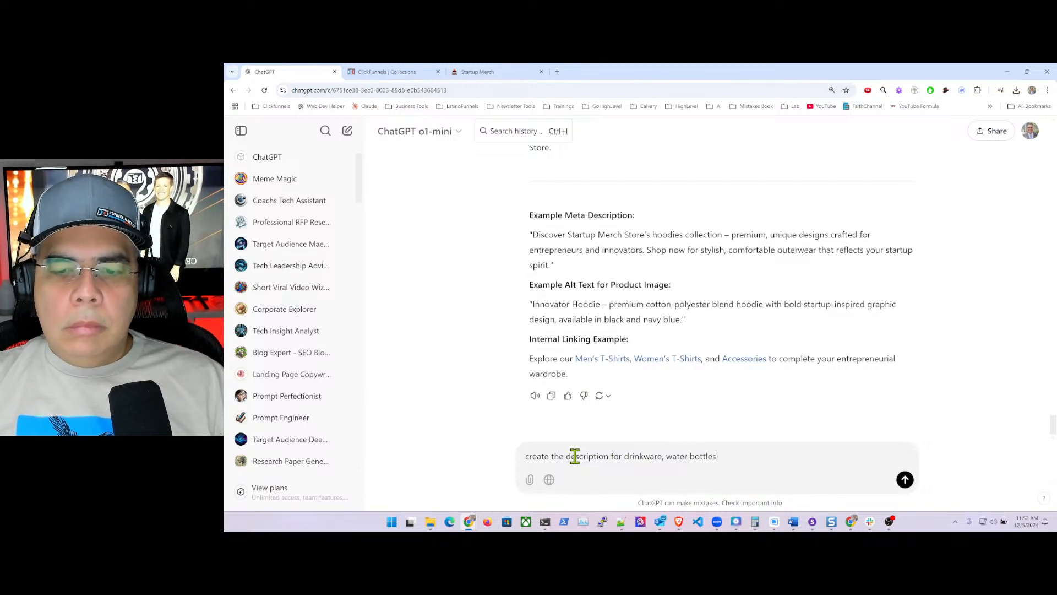
key(Return)
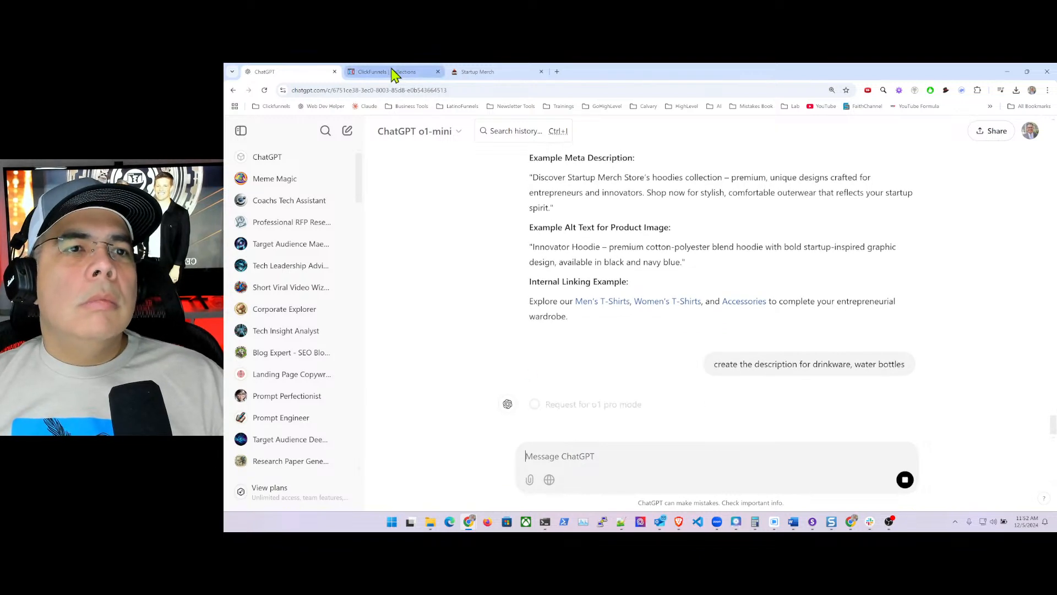
click(395, 72)
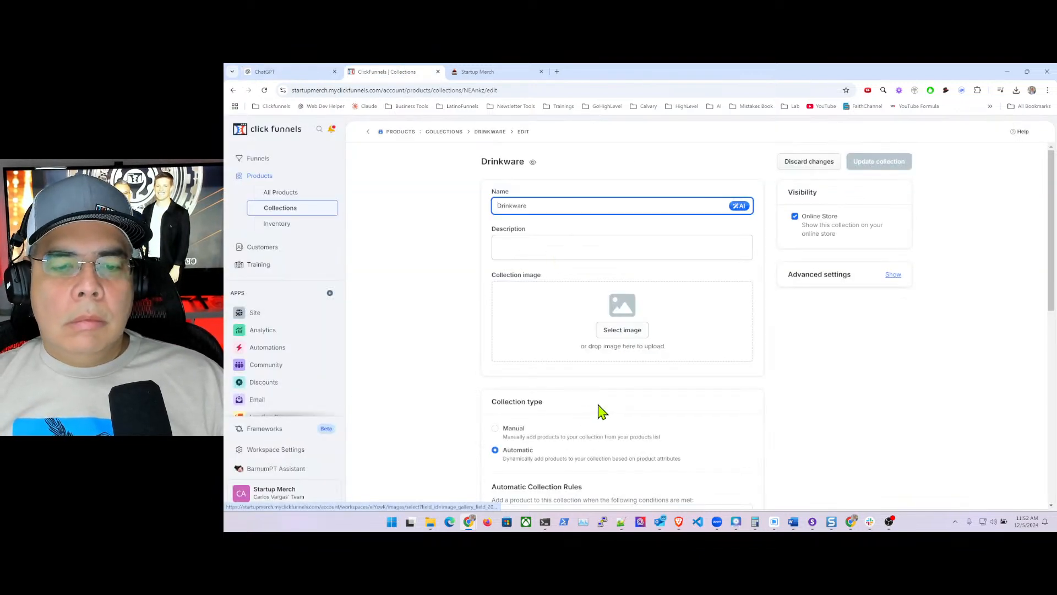
- Browse the Drinkware image gallery pages without choosing an image, then go to All Products
scroll(606, 410, down, 3)
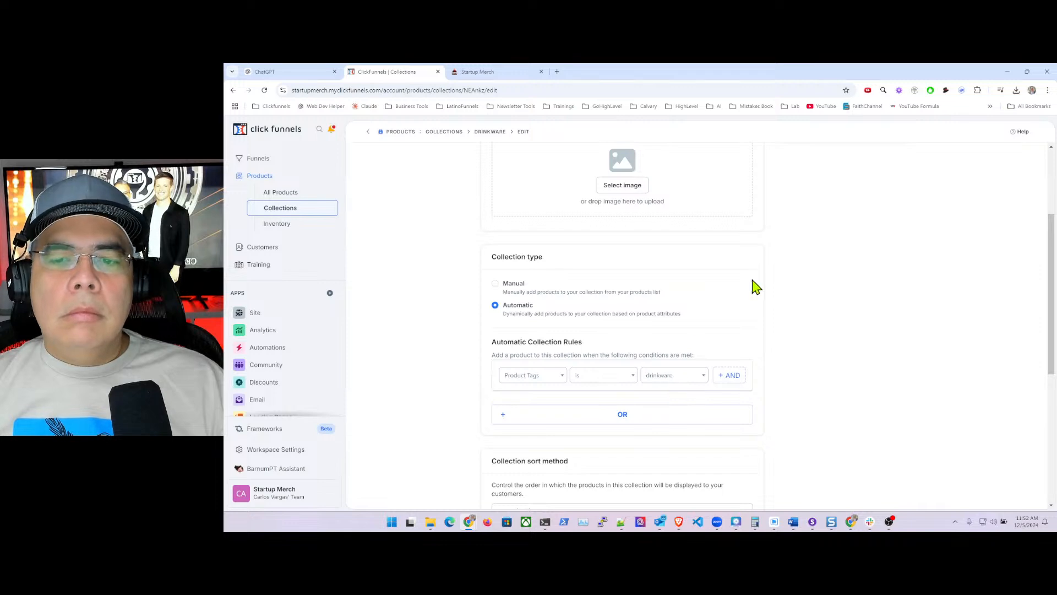
scroll(755, 292, up, 3)
click(631, 332)
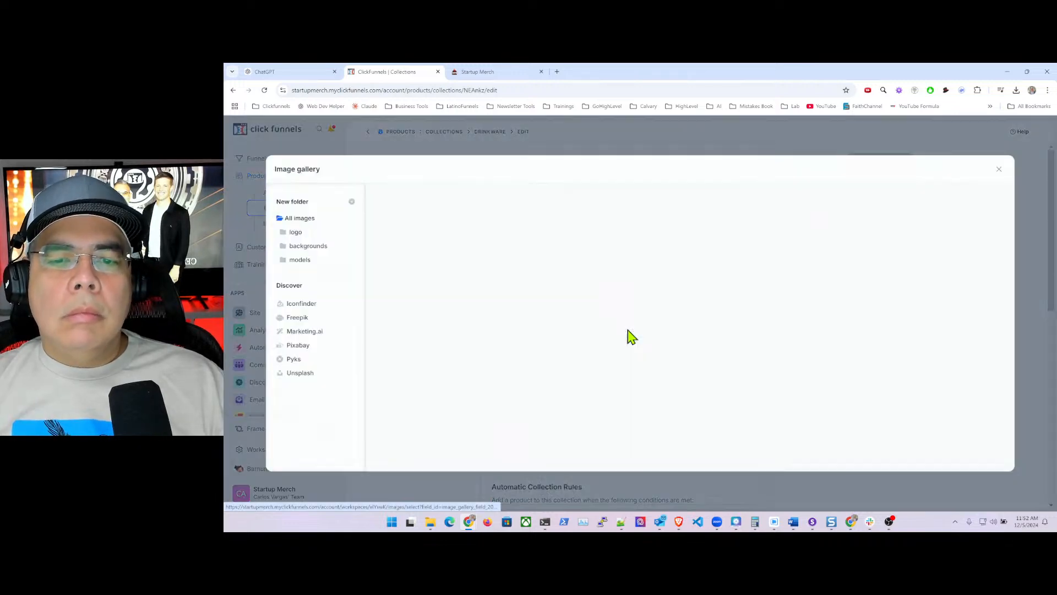
scroll(708, 413, down, 5)
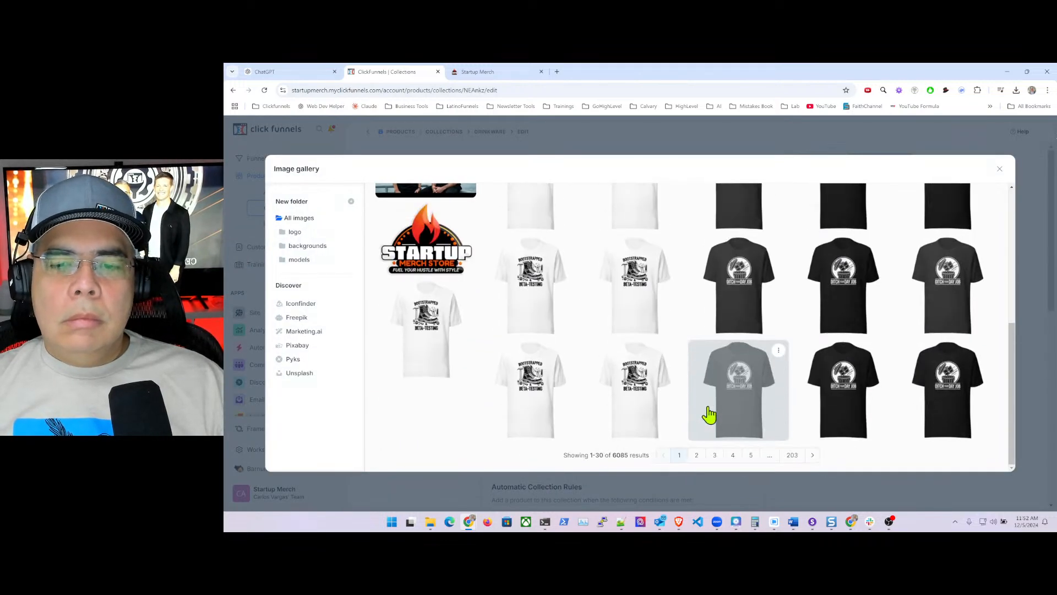
click(791, 455)
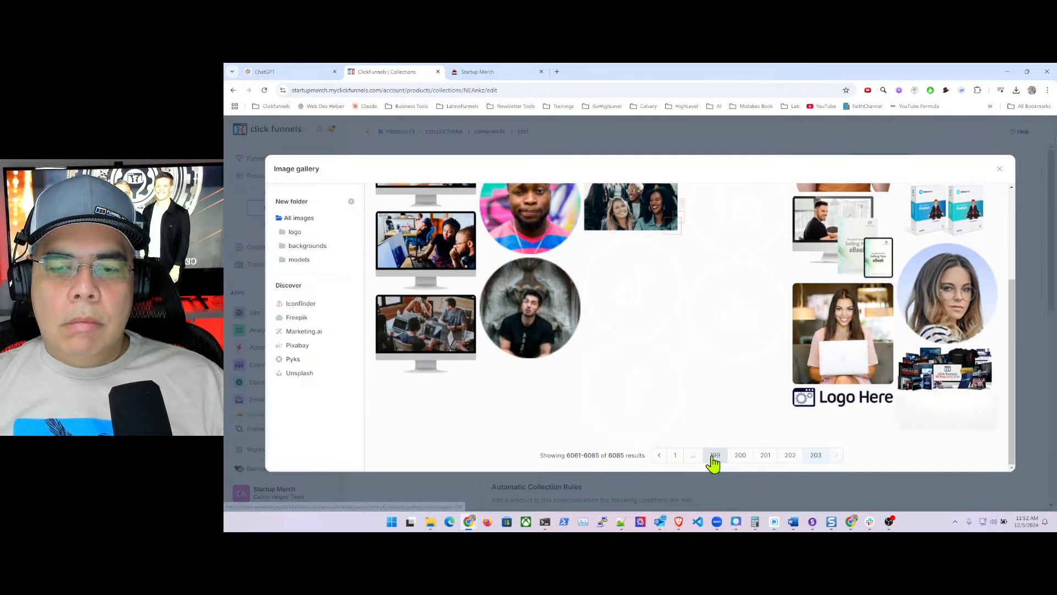
click(713, 458)
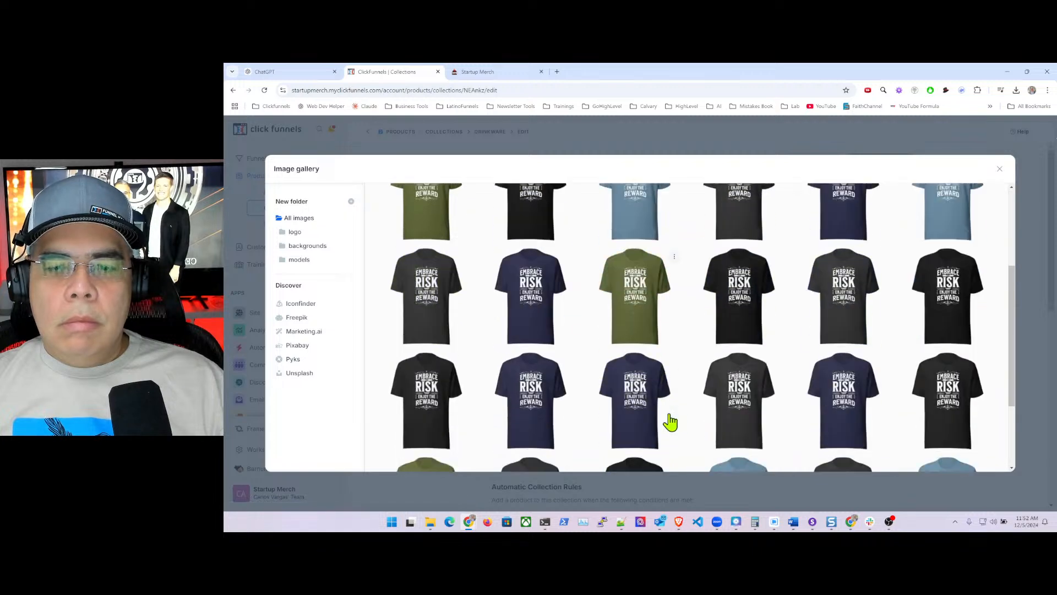
scroll(715, 462, down, 2)
click(713, 458)
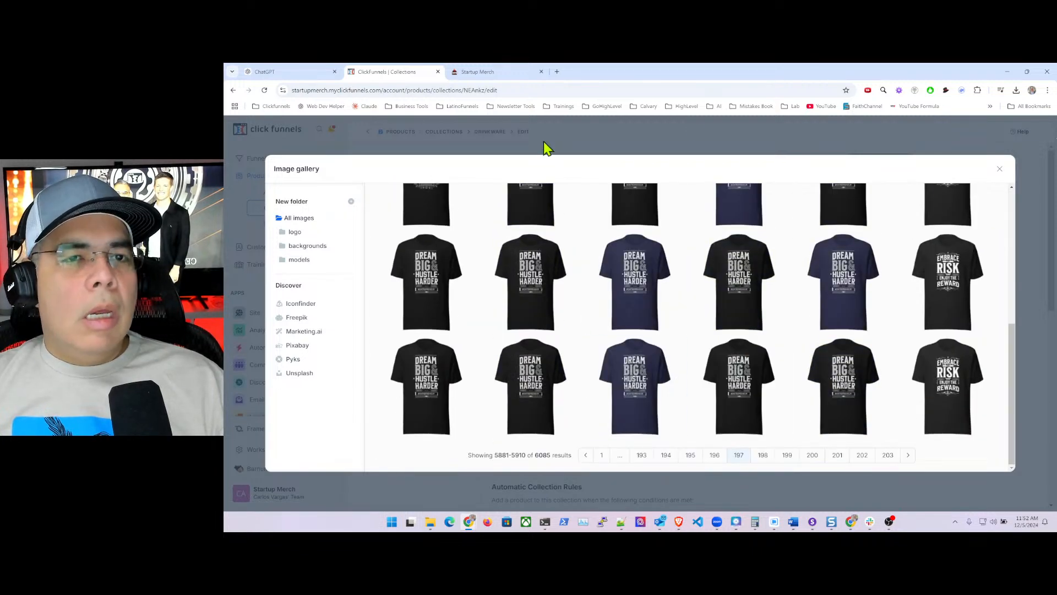
click(997, 169)
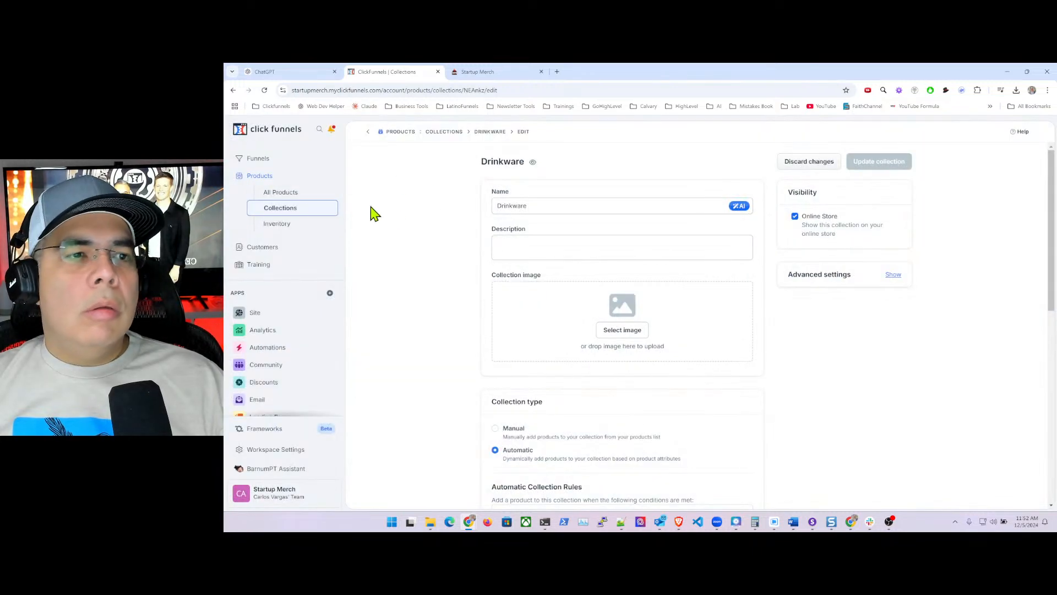
click(274, 193)
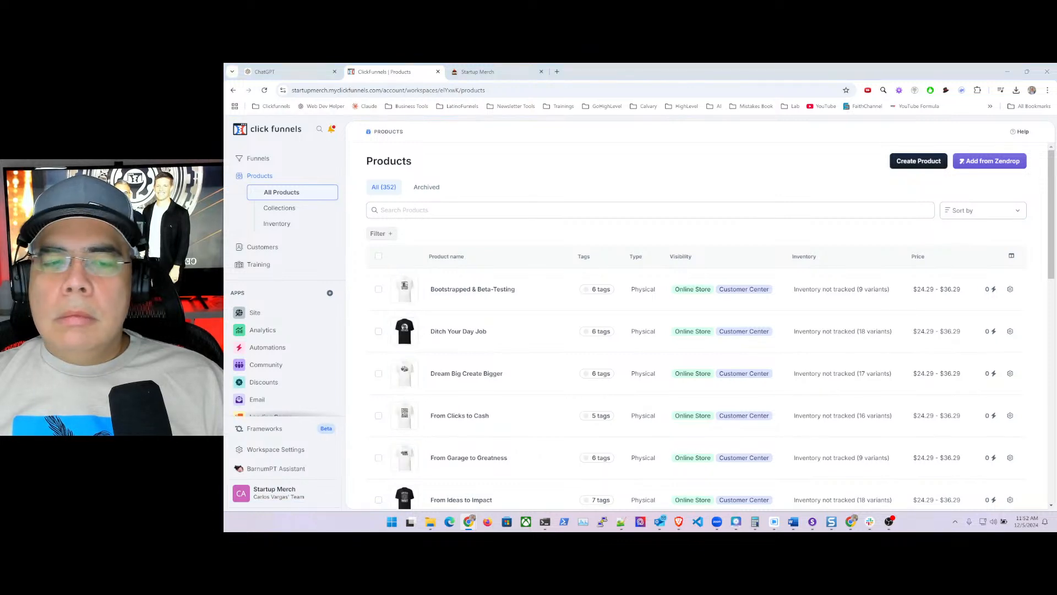
- Filter products by the drinkware tag and preview Less Talk More Hustle on the storefront
click(476, 210)
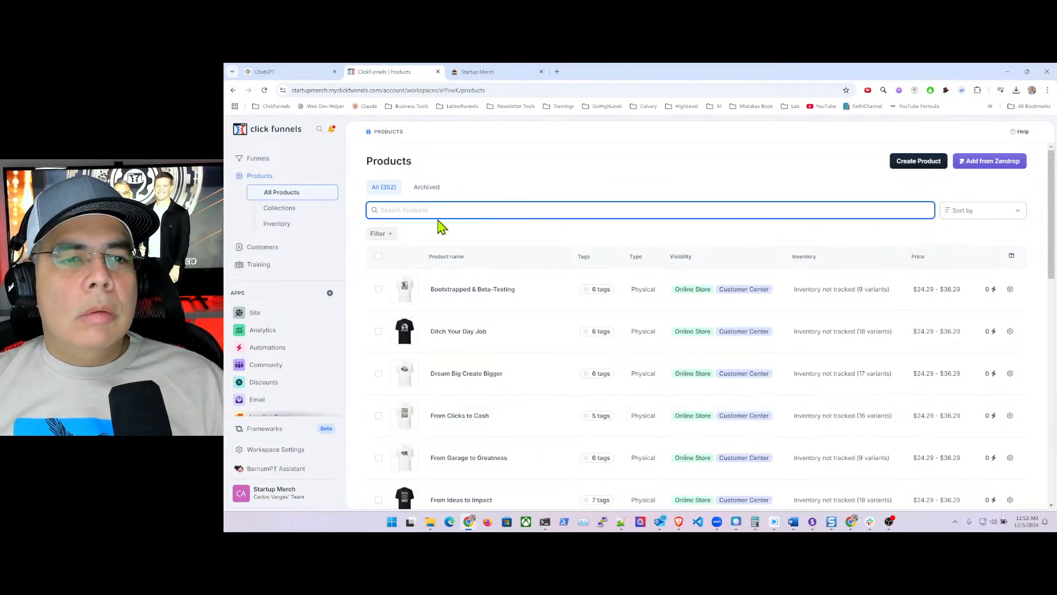
click(379, 233)
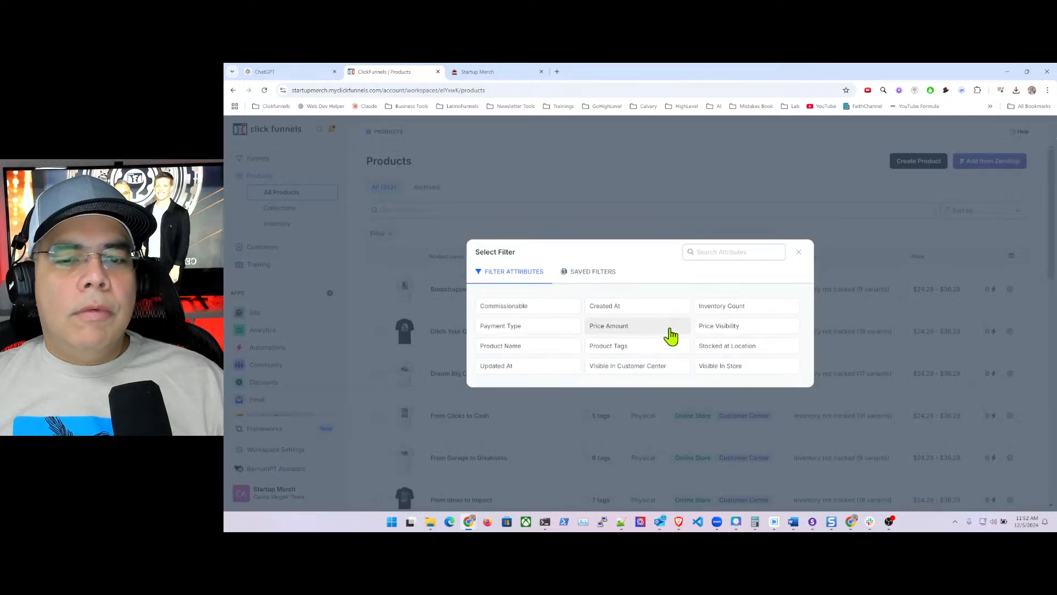
click(632, 349)
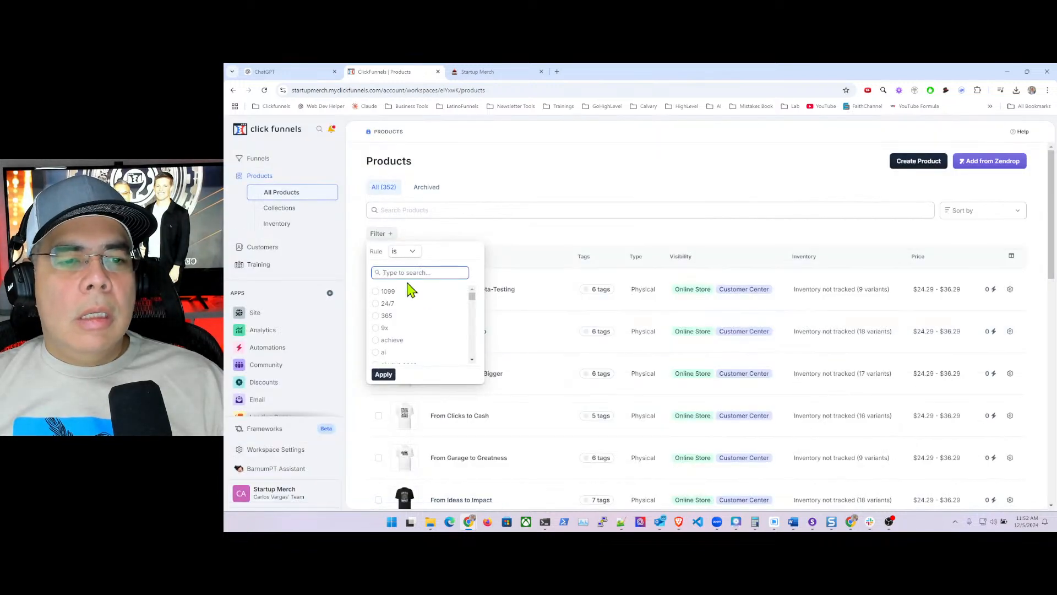
text(drin)
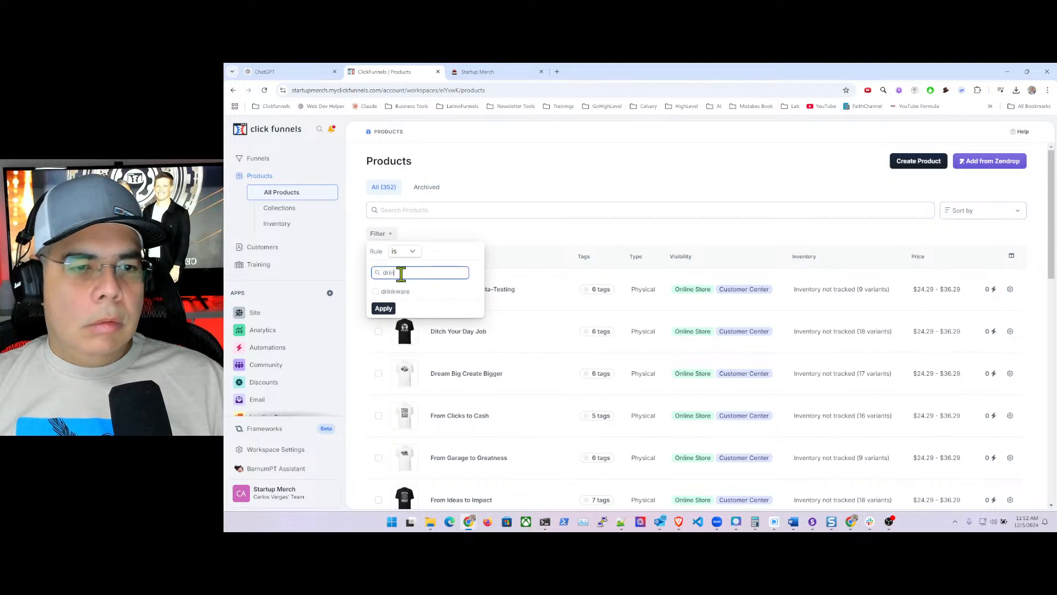
text(k)
click(376, 292)
click(383, 308)
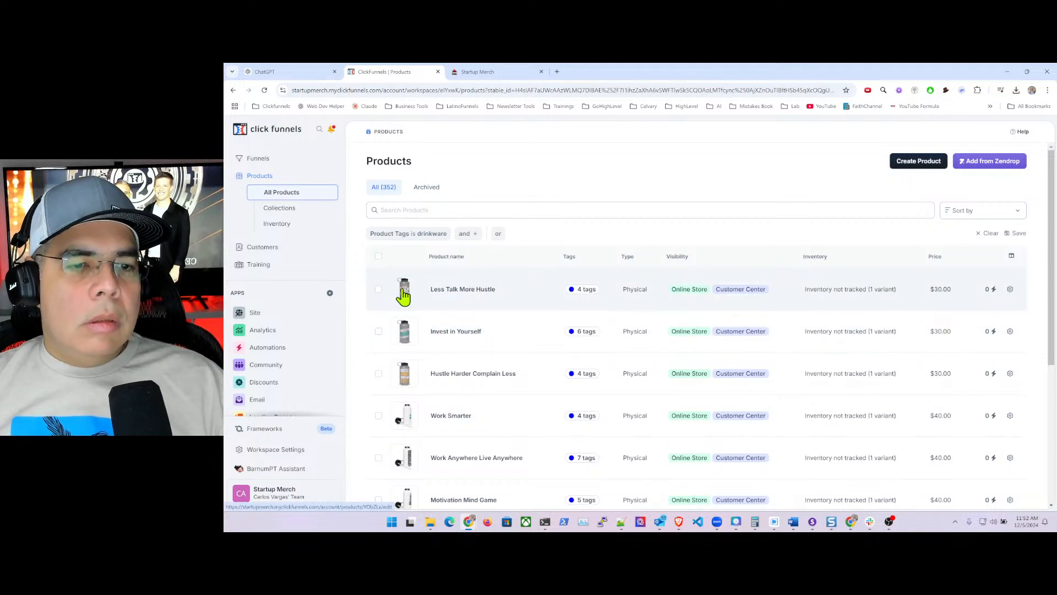
click(404, 296)
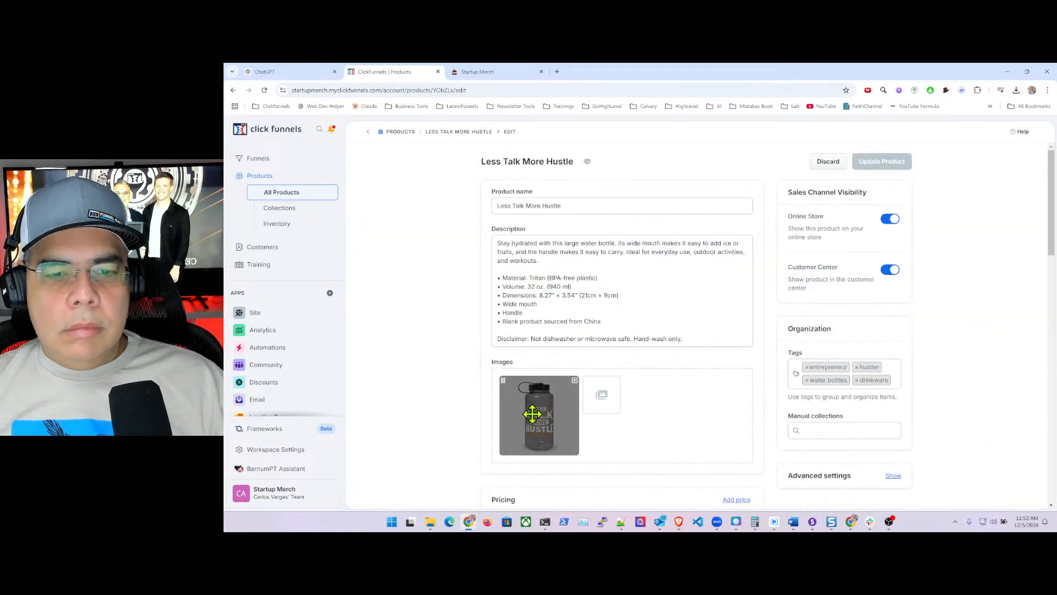
click(588, 165)
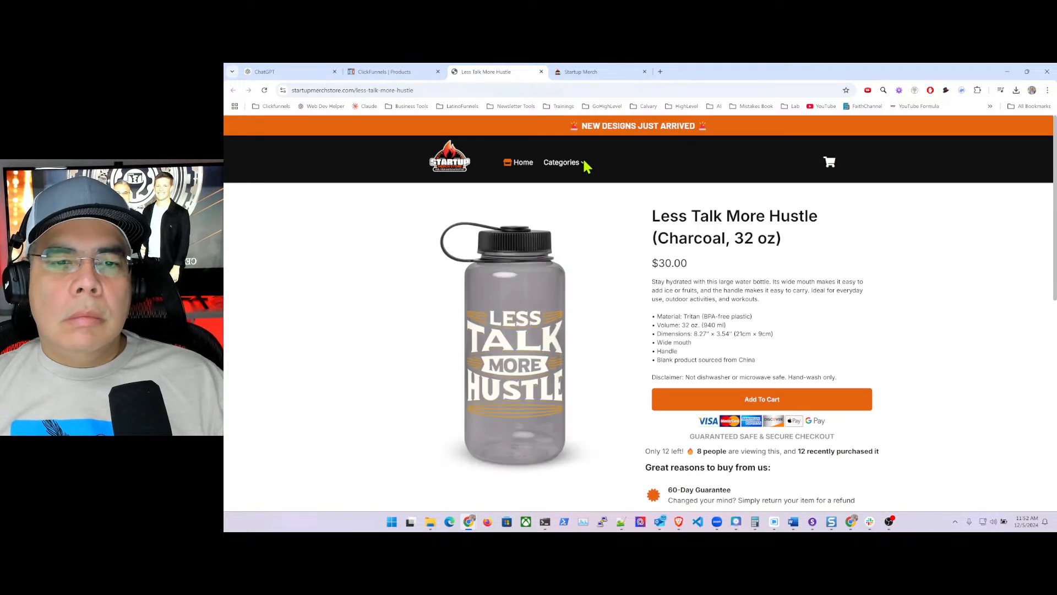
- Open the bottle image's full-size address in a new tab and reopen the Drinkware collection
right_click(537, 316)
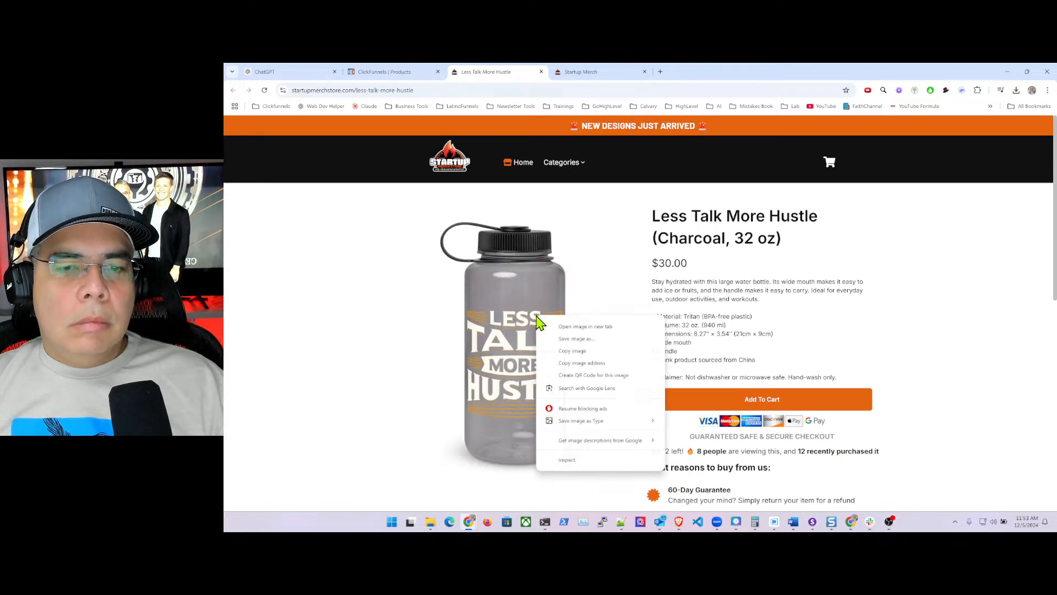
click(585, 364)
click(660, 72)
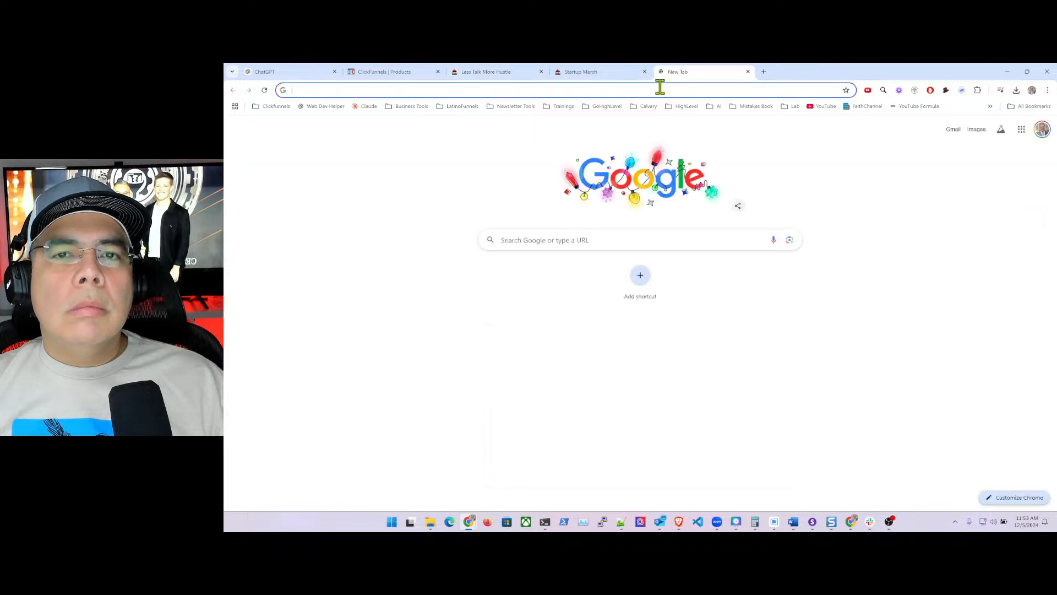
click(659, 91)
key(ctrl+v)
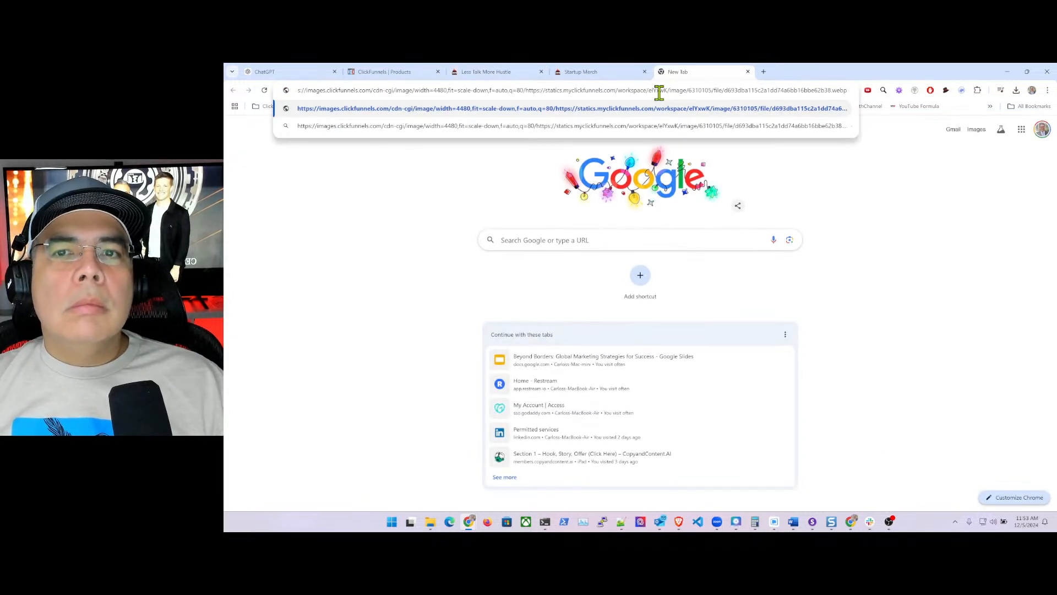
key(Return)
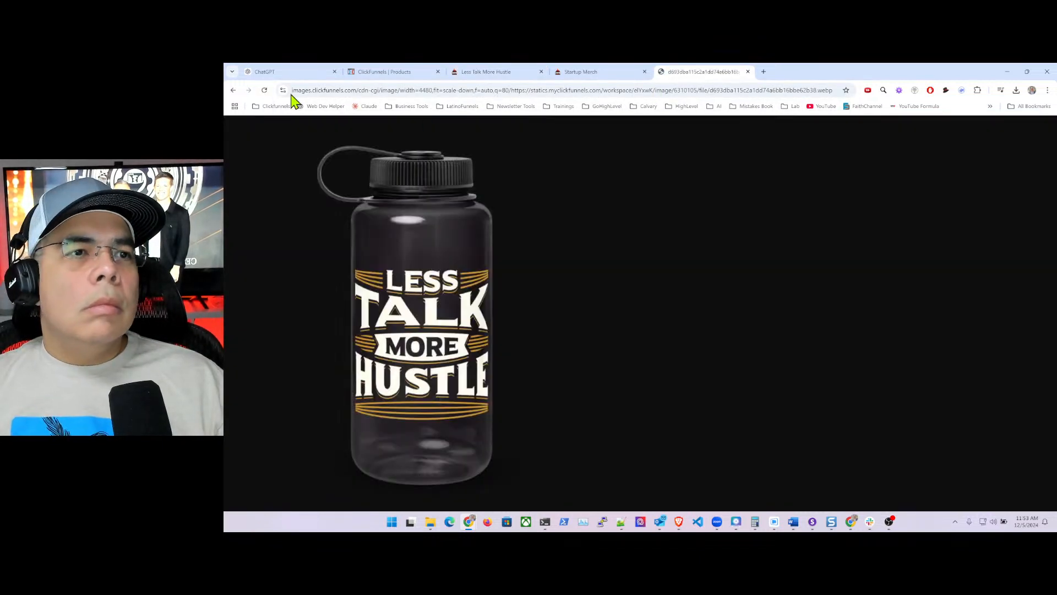
click(378, 72)
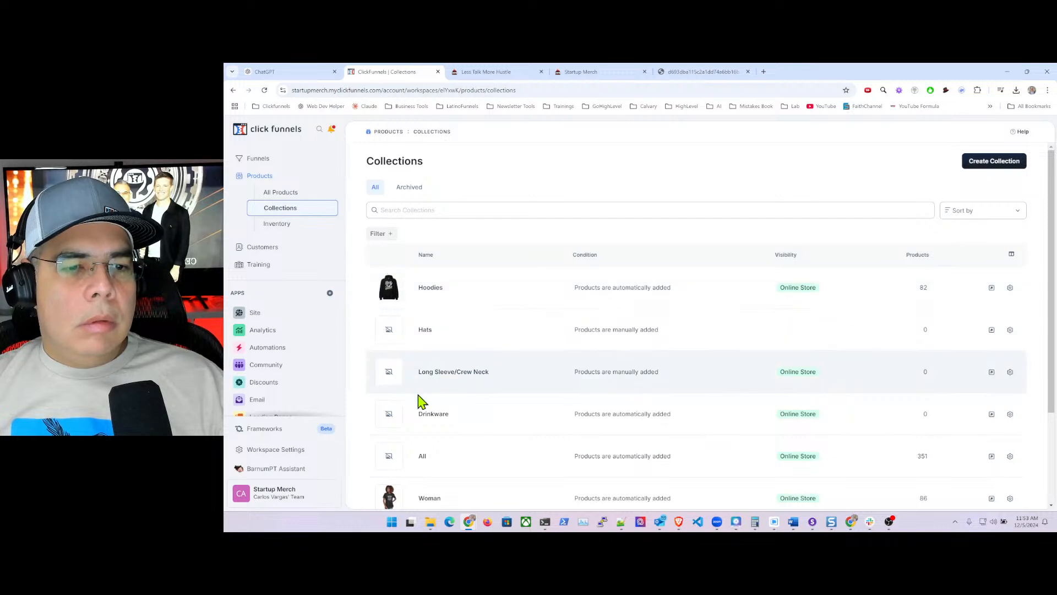
click(434, 417)
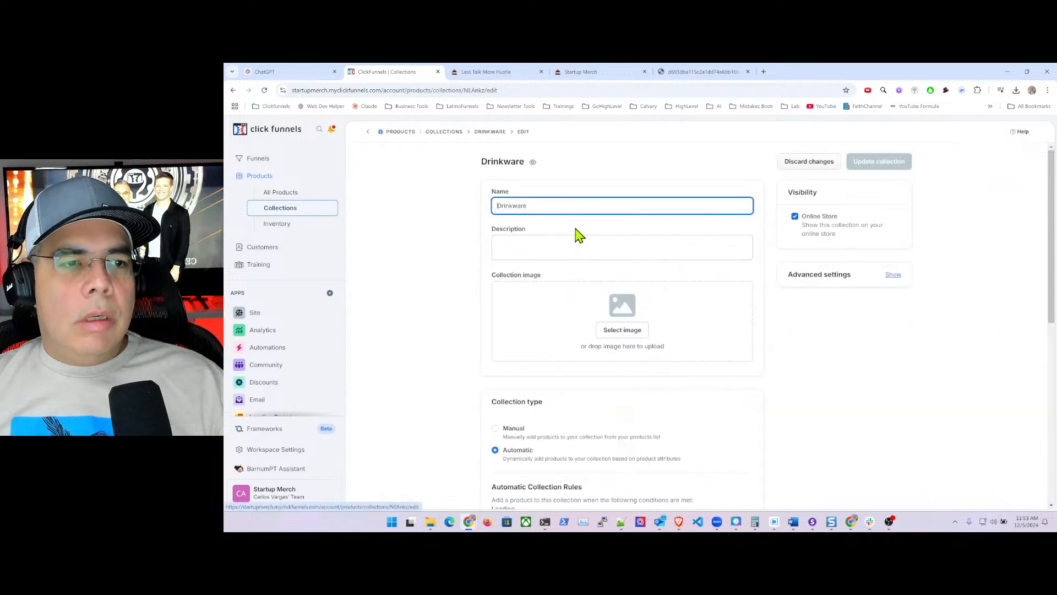
click(698, 71)
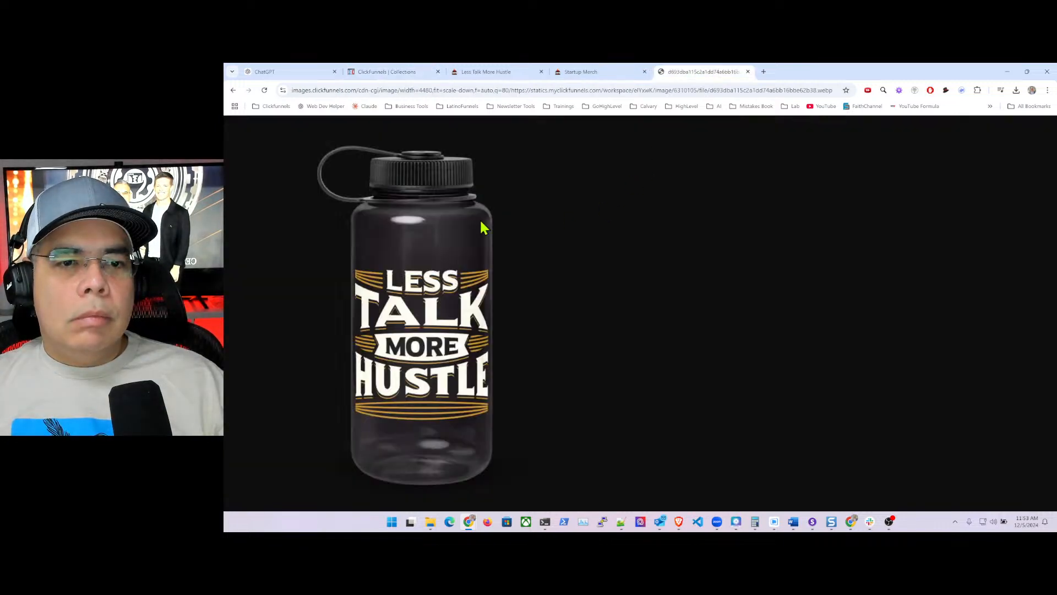
- Save the full-size bottle image as PNG instead of JPG
right_click(421, 240)
mouse_move(512, 351)
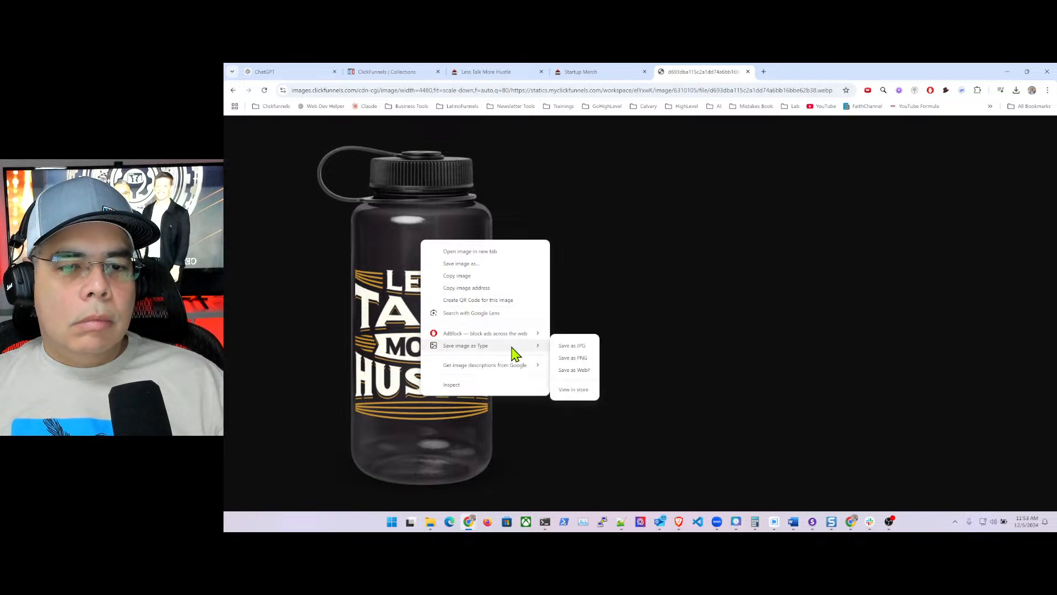
click(584, 350)
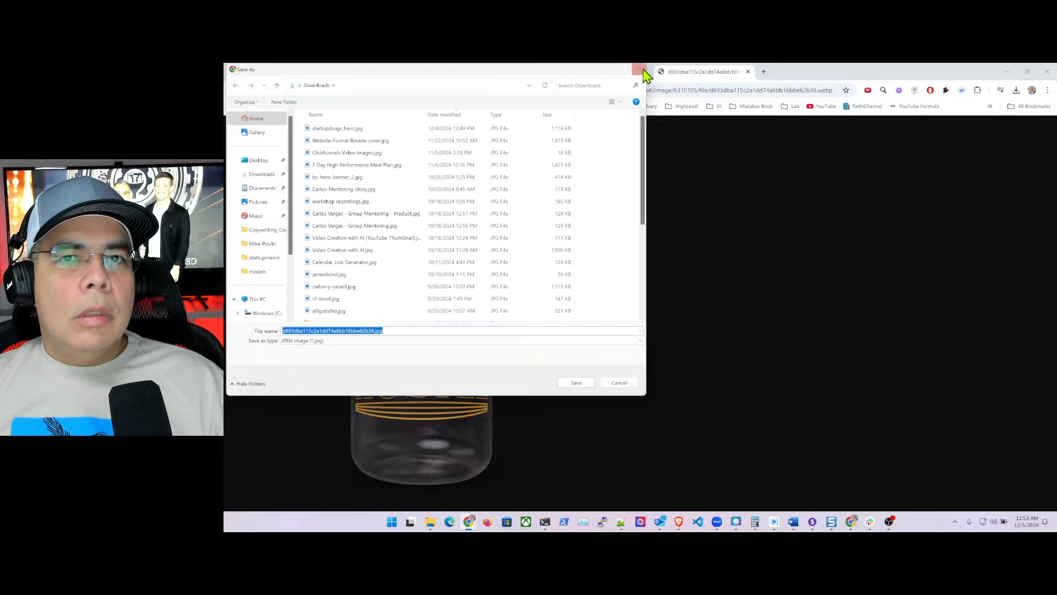
click(625, 383)
right_click(424, 310)
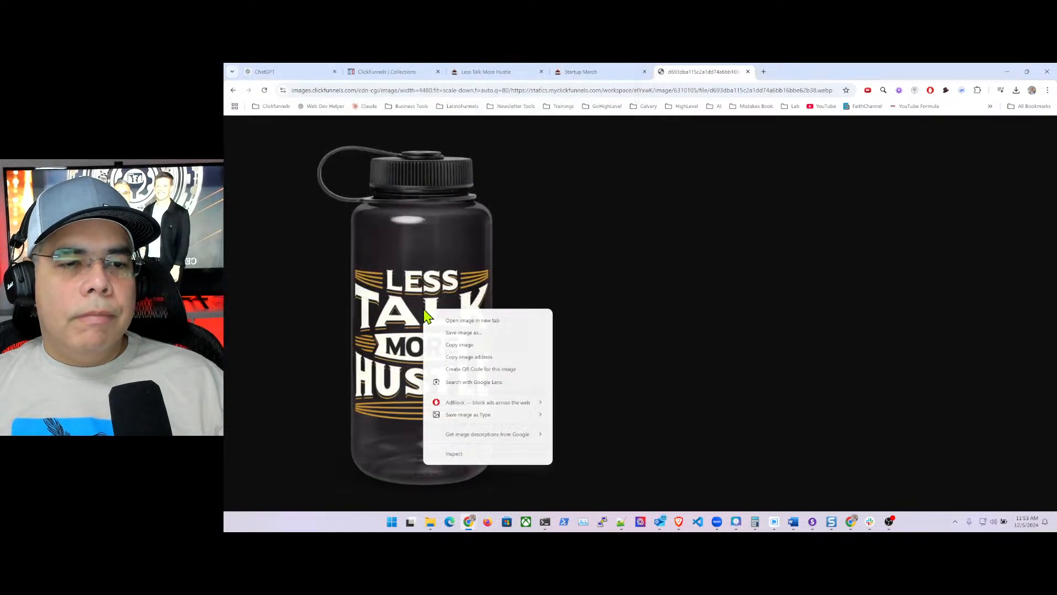
mouse_move(498, 416)
click(588, 427)
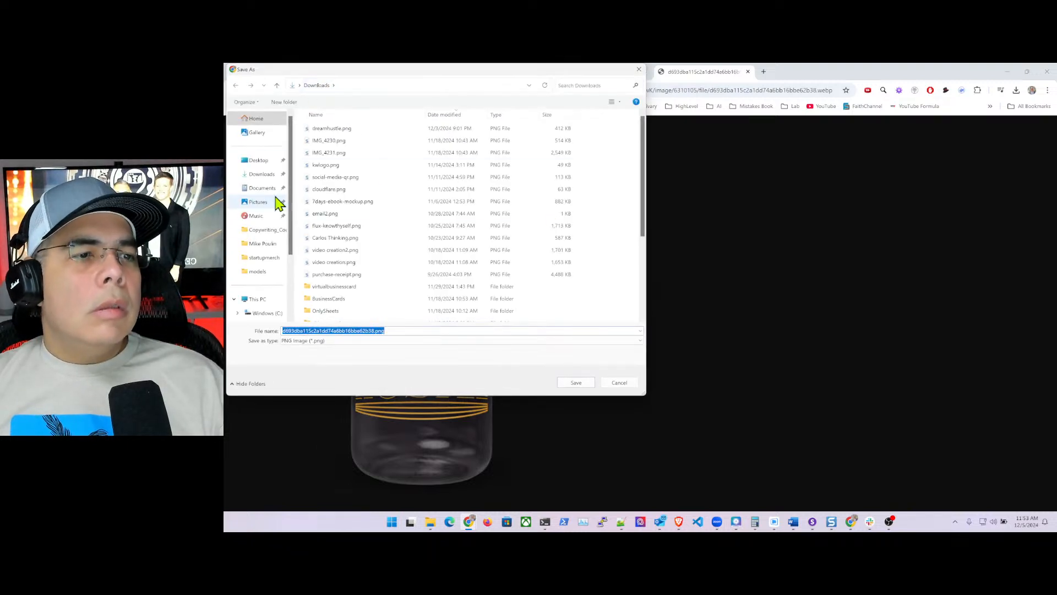
- Save it into the startupmerch folder with the file name drikware.png
click(262, 258)
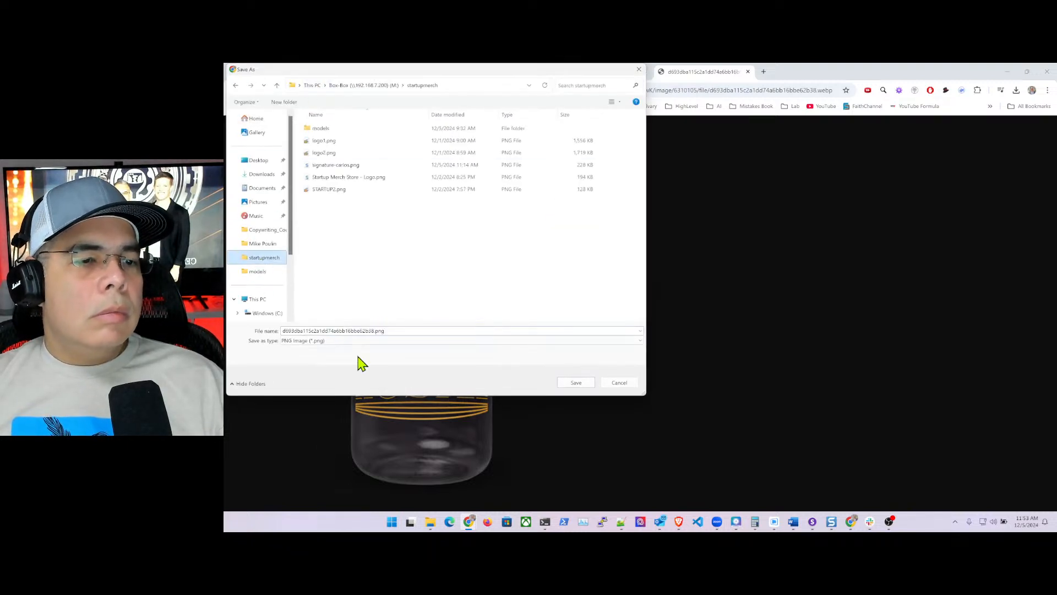
double_click(374, 331)
click(374, 330)
drag(375, 330, 278, 330)
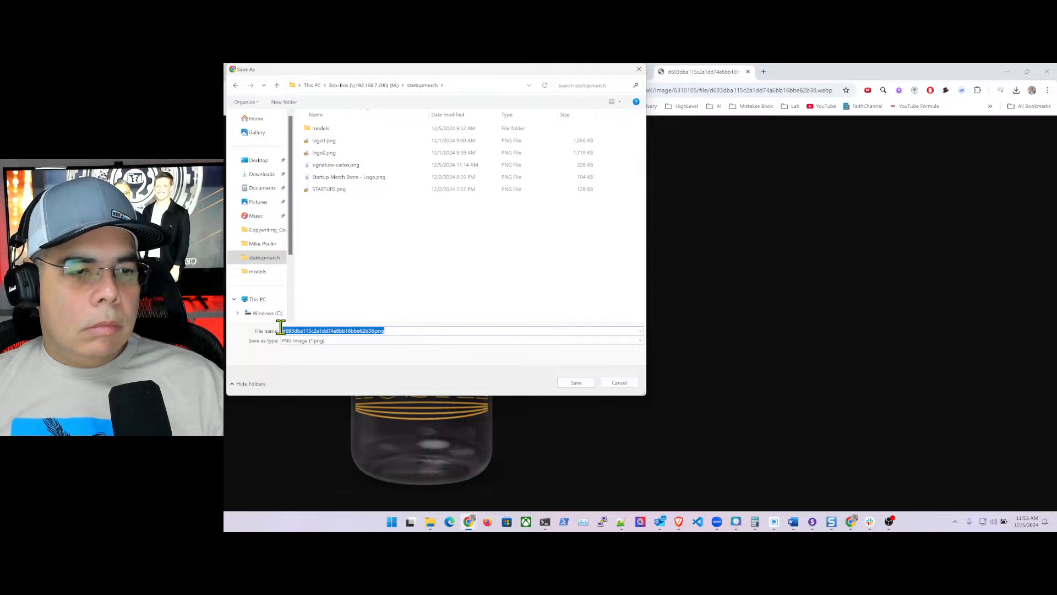
text(drinkware)
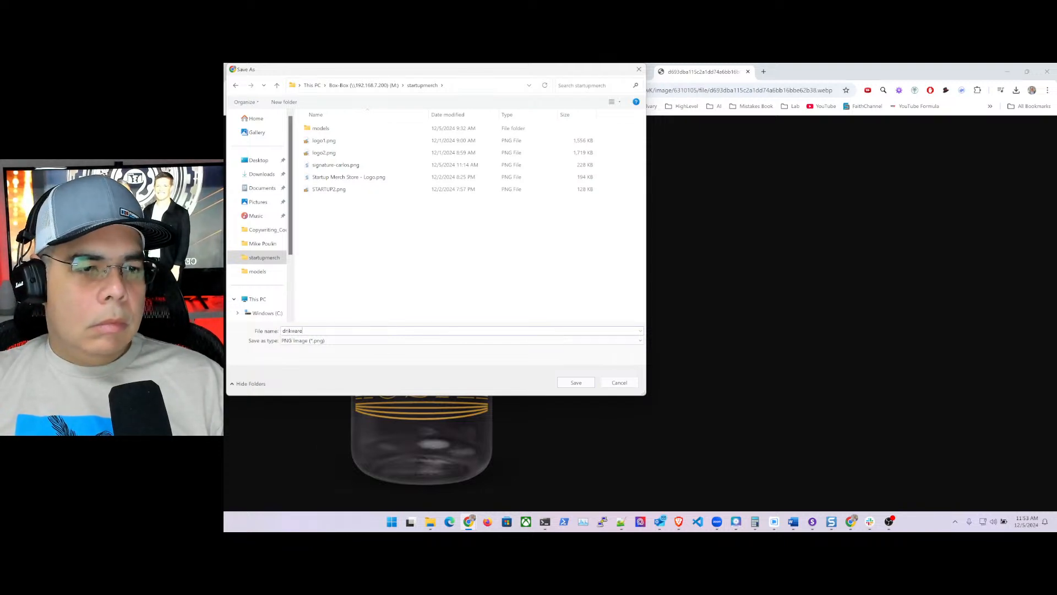
key(Return)
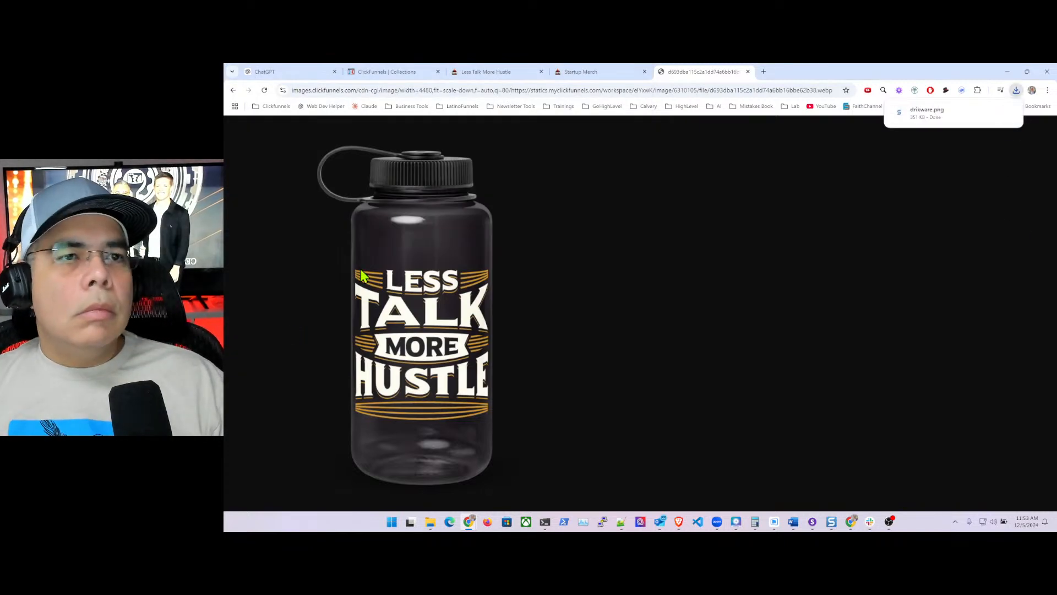
click(397, 76)
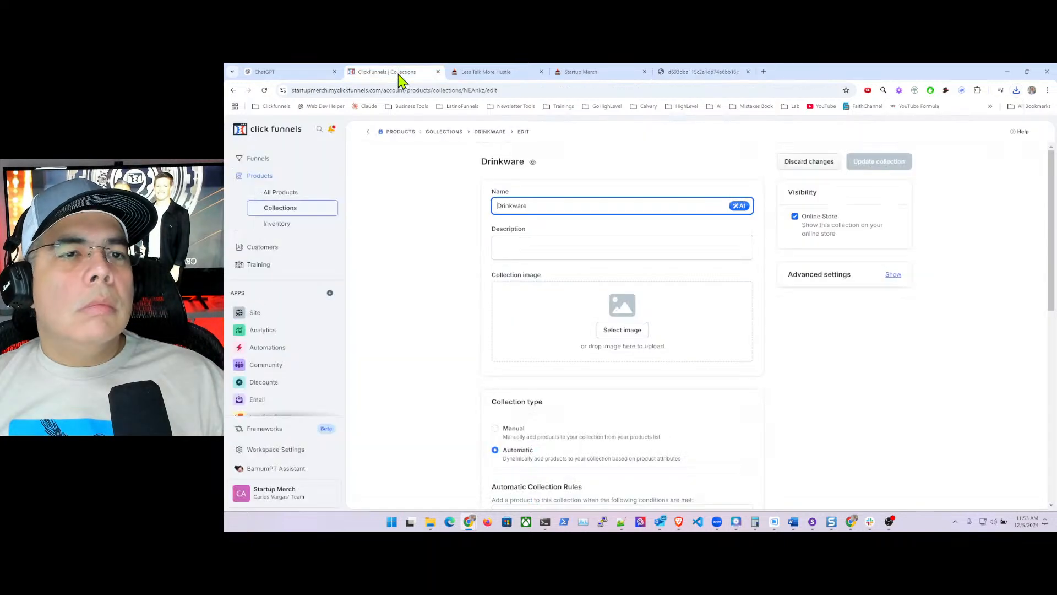
- Upload drinkware.png from downloads into the gallery and set it as the Drinkware image
click(621, 332)
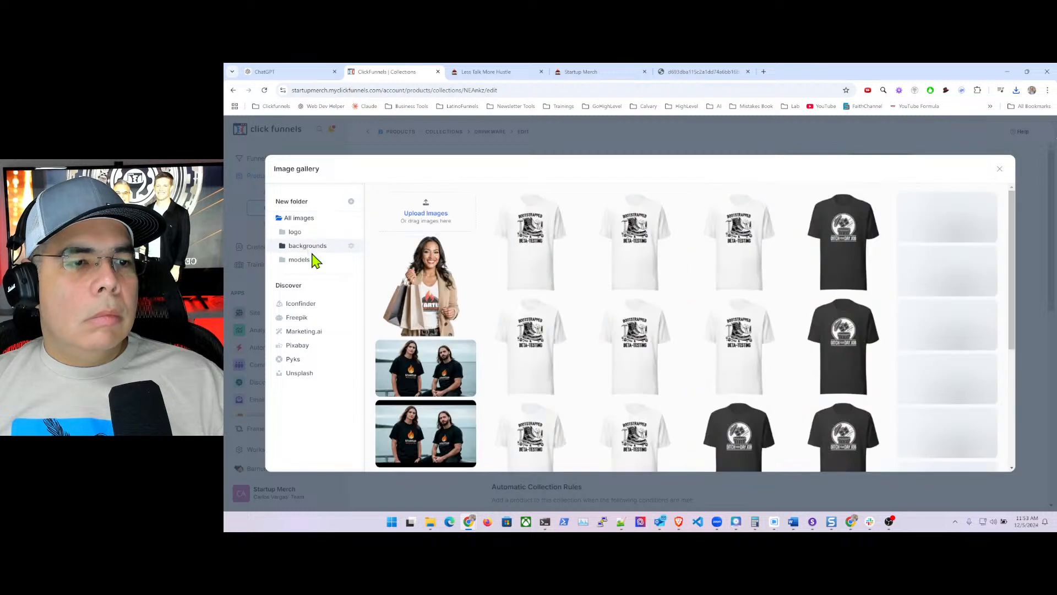
click(1016, 90)
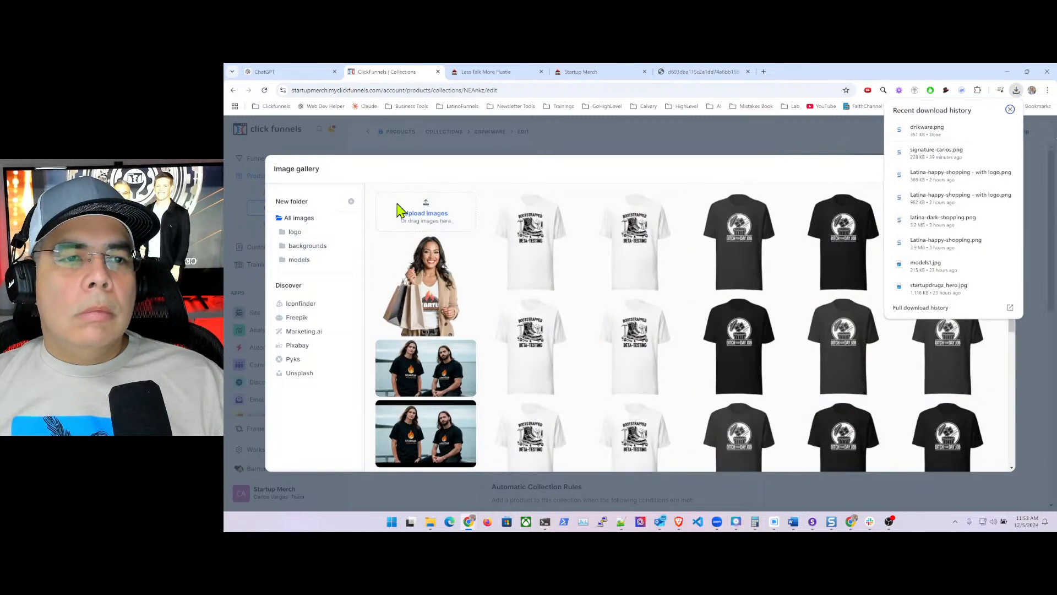
drag(396, 204, 404, 205)
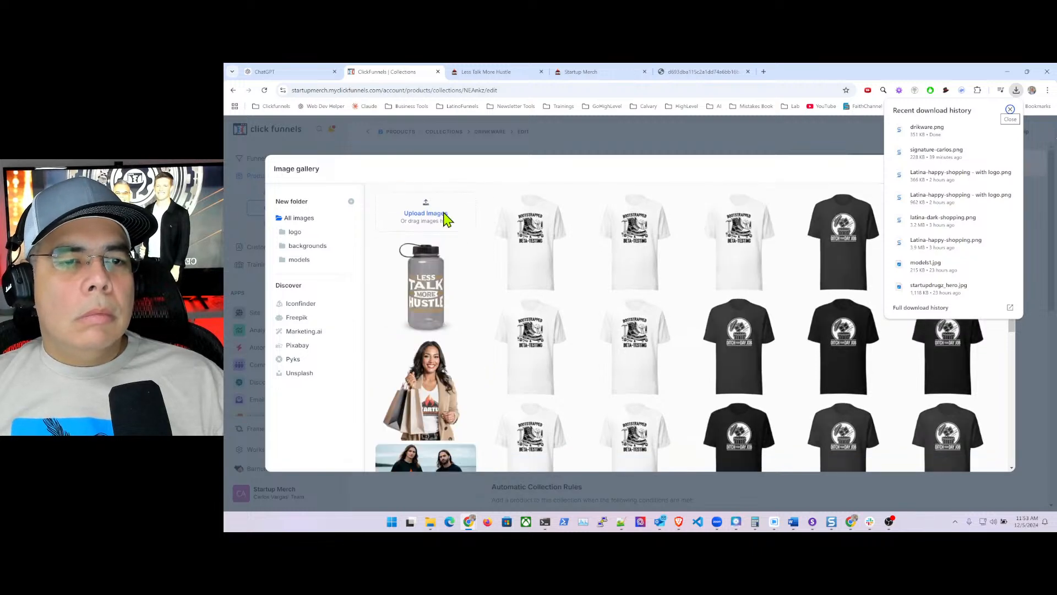
click(427, 282)
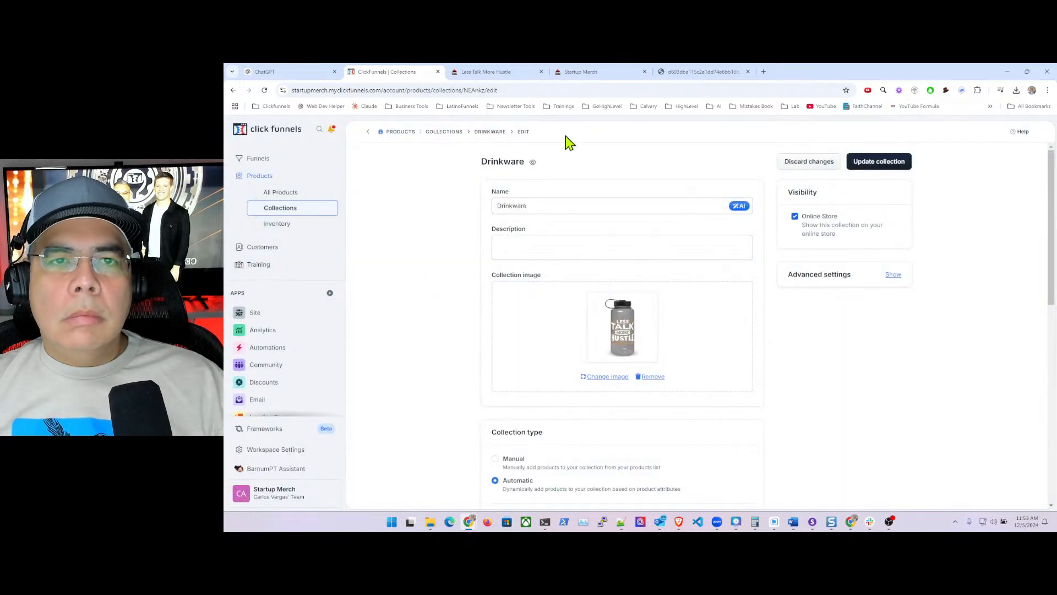
click(291, 72)
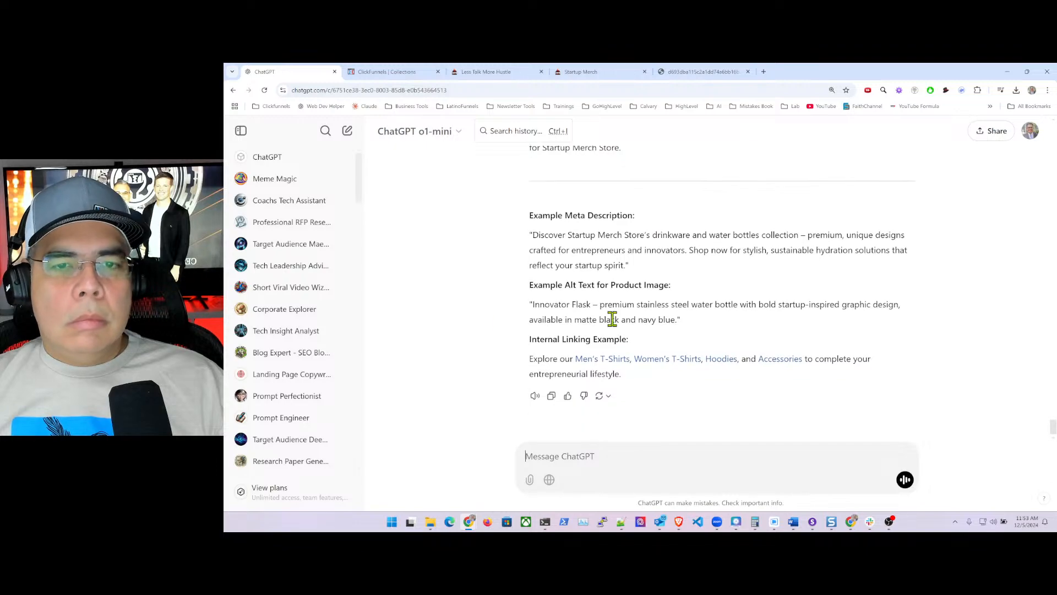
- Select the 'Stay refreshed…motivated.' drinkware paragraph in ChatGPT and return to the Drinkware page
scroll(613, 319, up, 20)
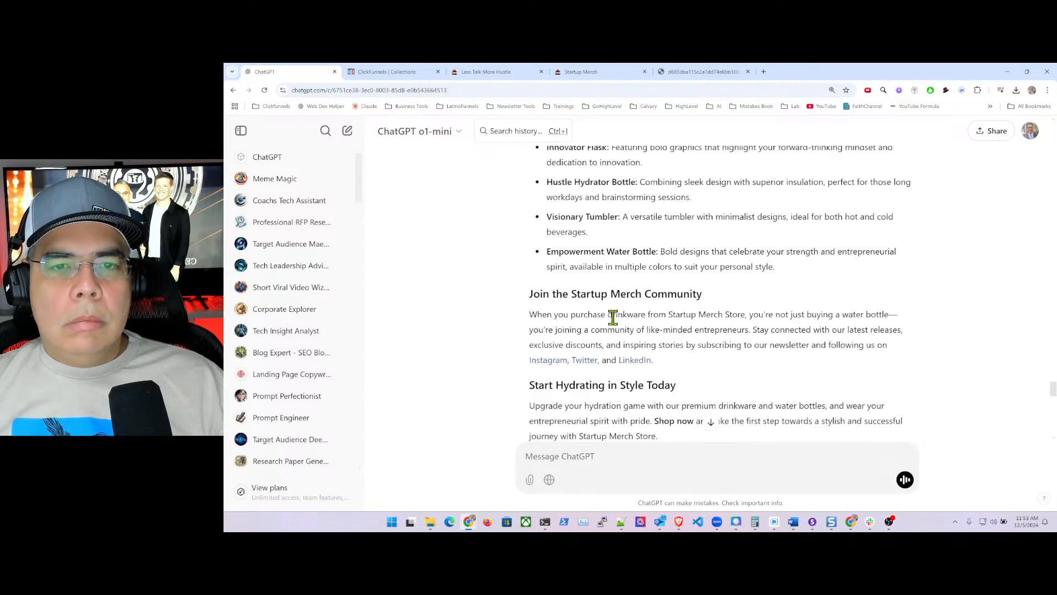
scroll(613, 317, up, 15)
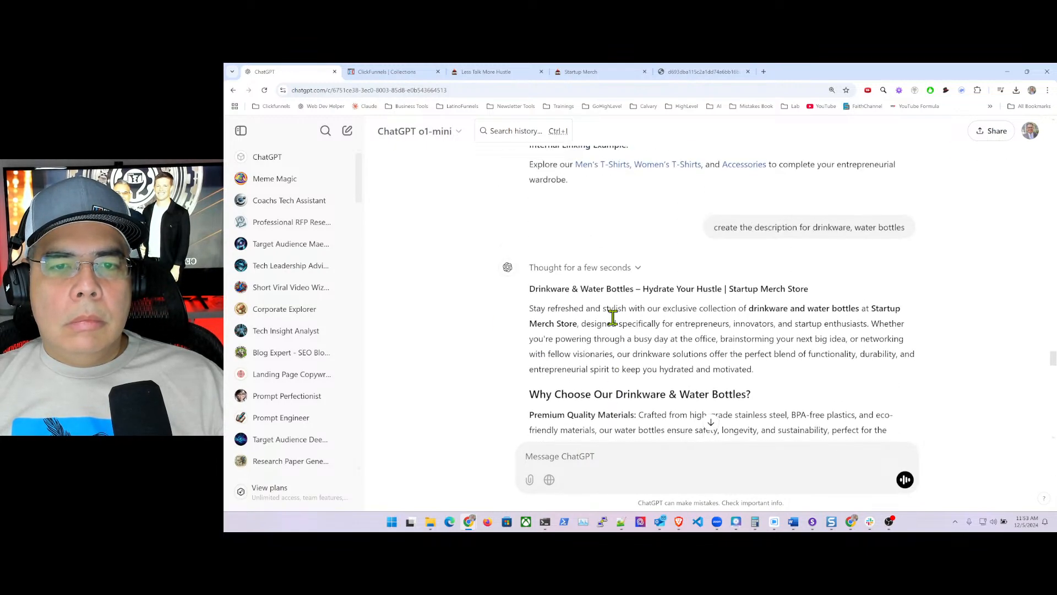
drag(529, 310, 777, 382)
key(ctrl+c)
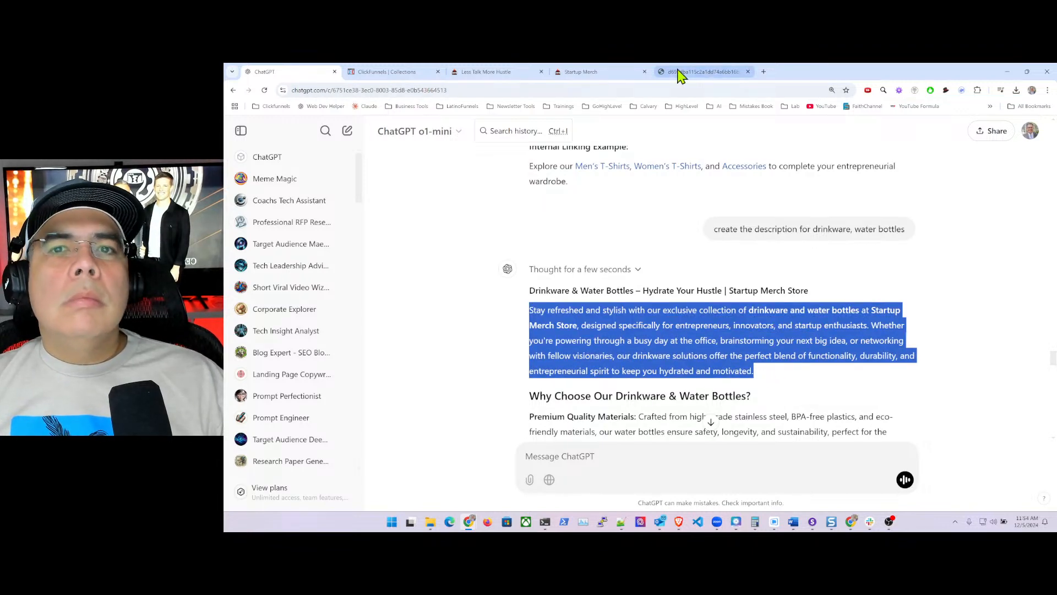
click(394, 72)
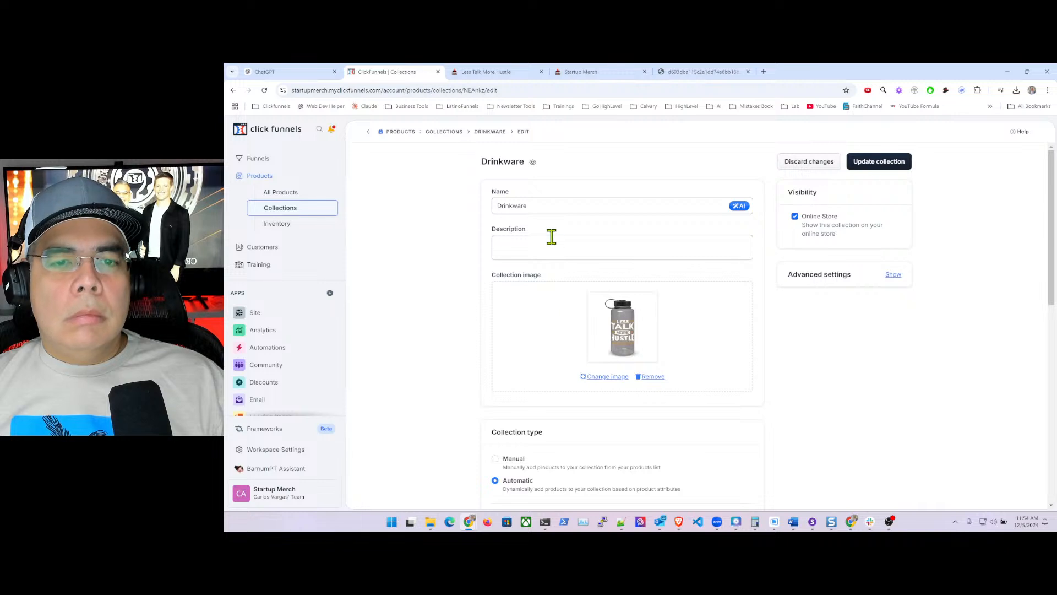
- Paste the drinkware paragraph into the Drinkware collection's Description and update the collection
click(533, 244)
key(ctrl+v)
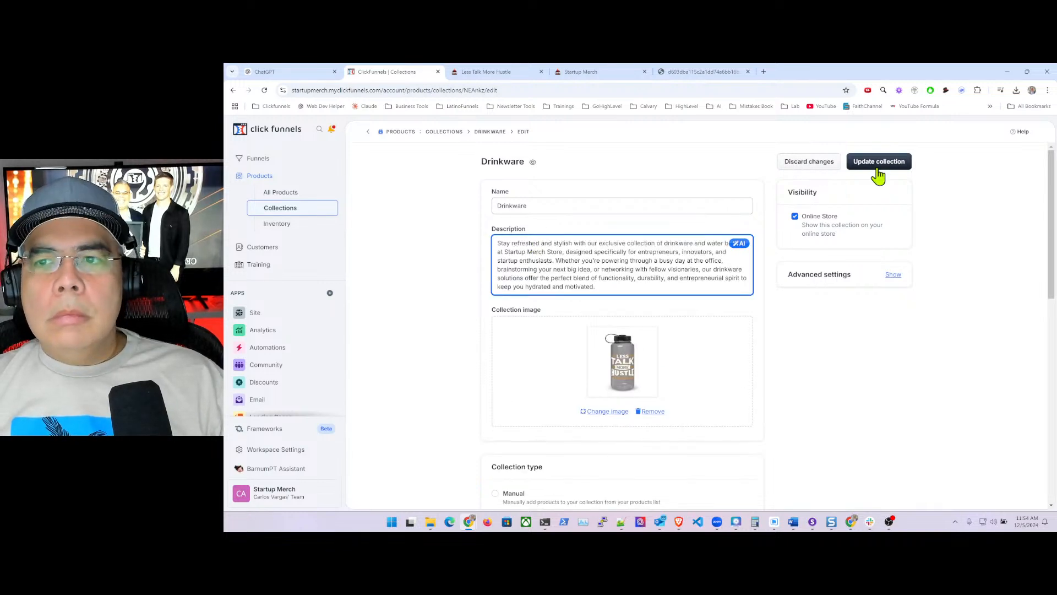
click(880, 164)
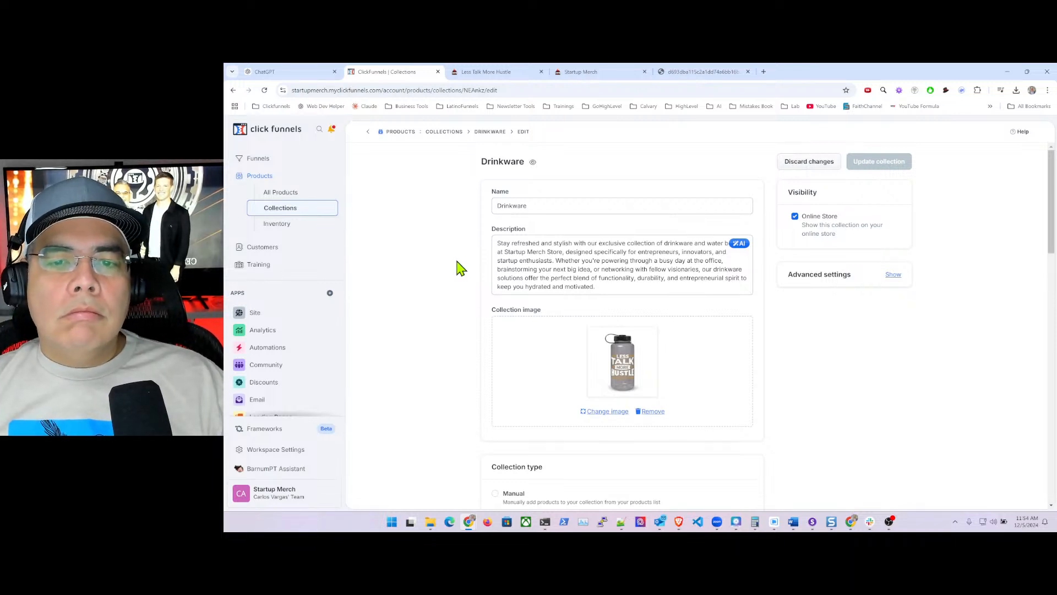
scroll(463, 267, down, 15)
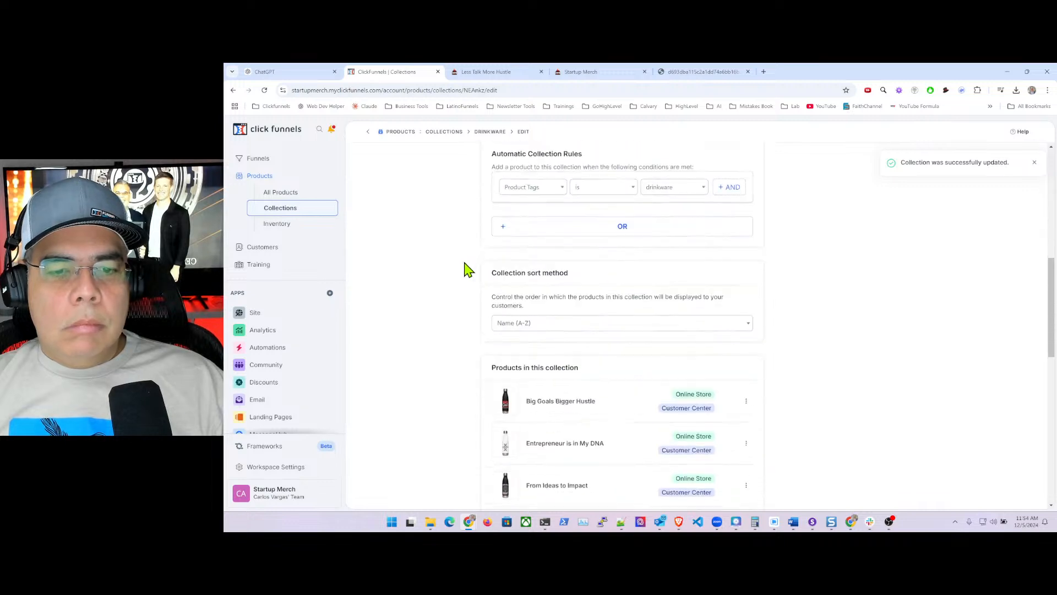
scroll(464, 271, down, 3)
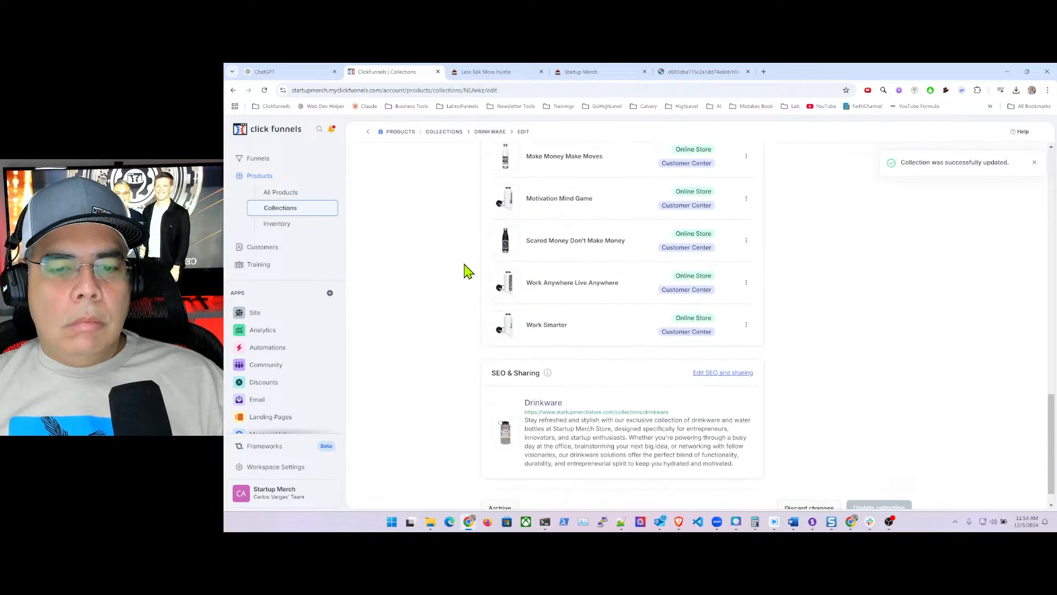
scroll(463, 269, up, 9)
scroll(463, 268, up, 4)
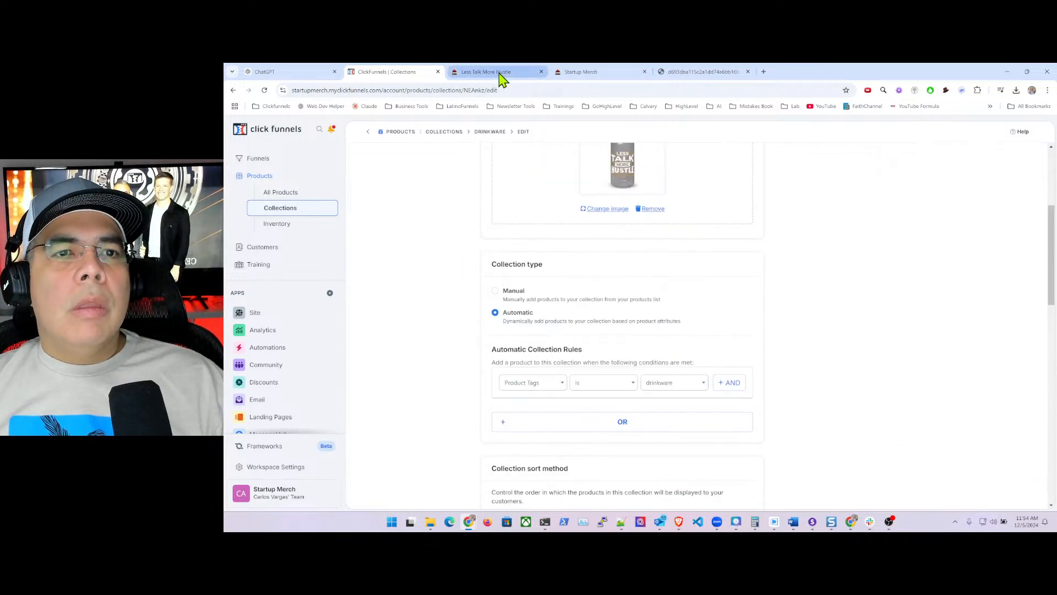
- Load the live store's shop page showing Man, Woman, All and Hoodies, then return to Drinkware
click(502, 78)
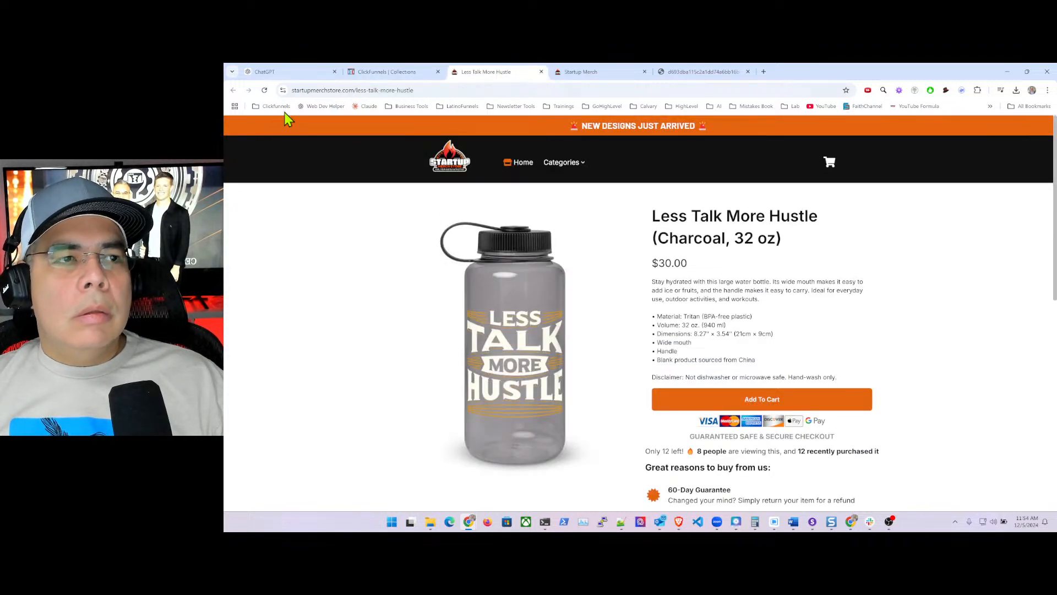
click(516, 168)
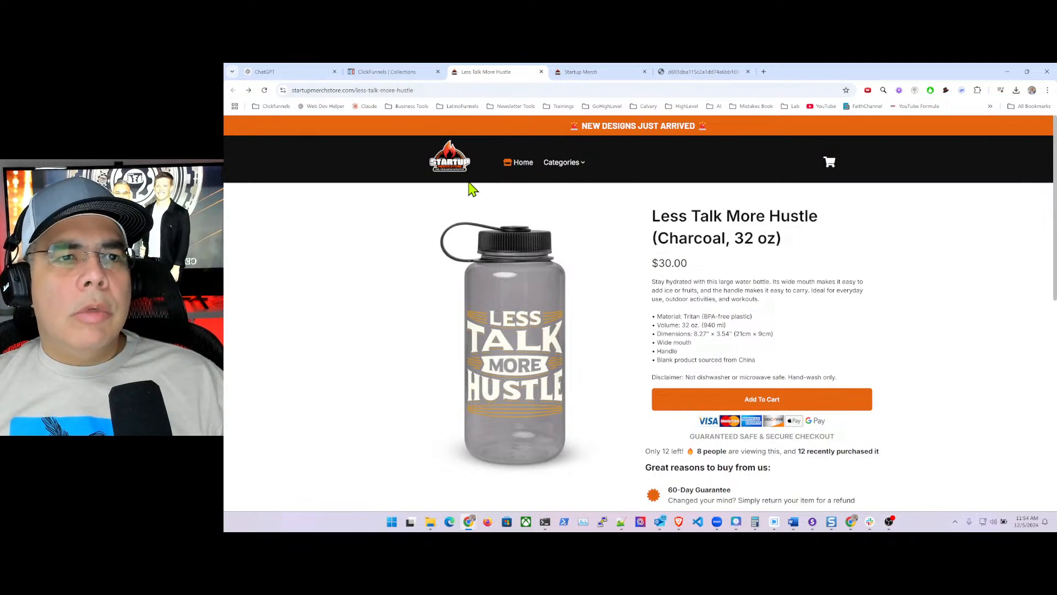
drag(354, 91, 480, 90)
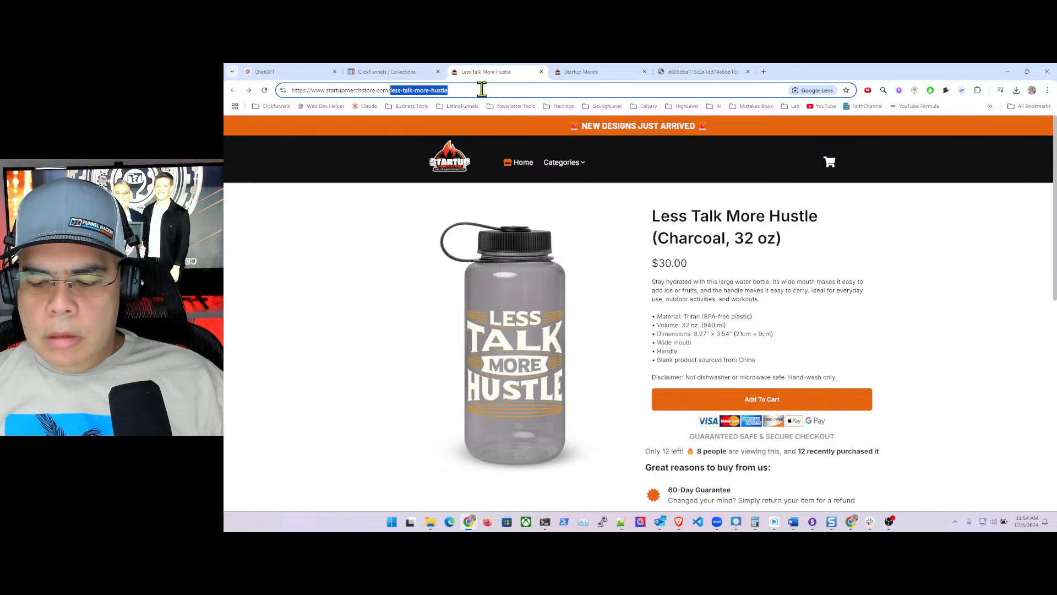
key(BackSpace)
key(Return)
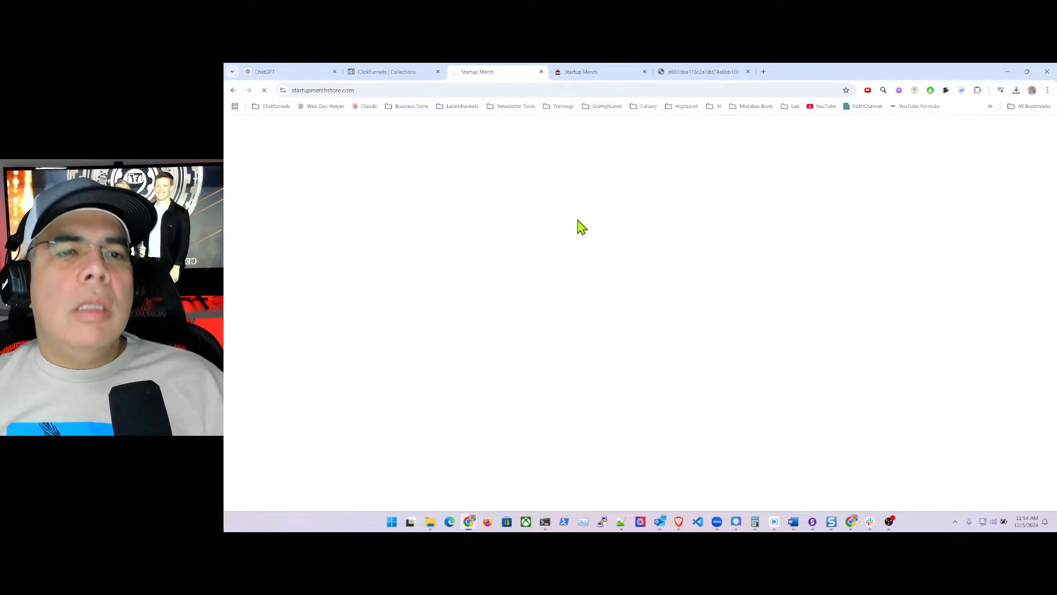
scroll(642, 323, down, 10)
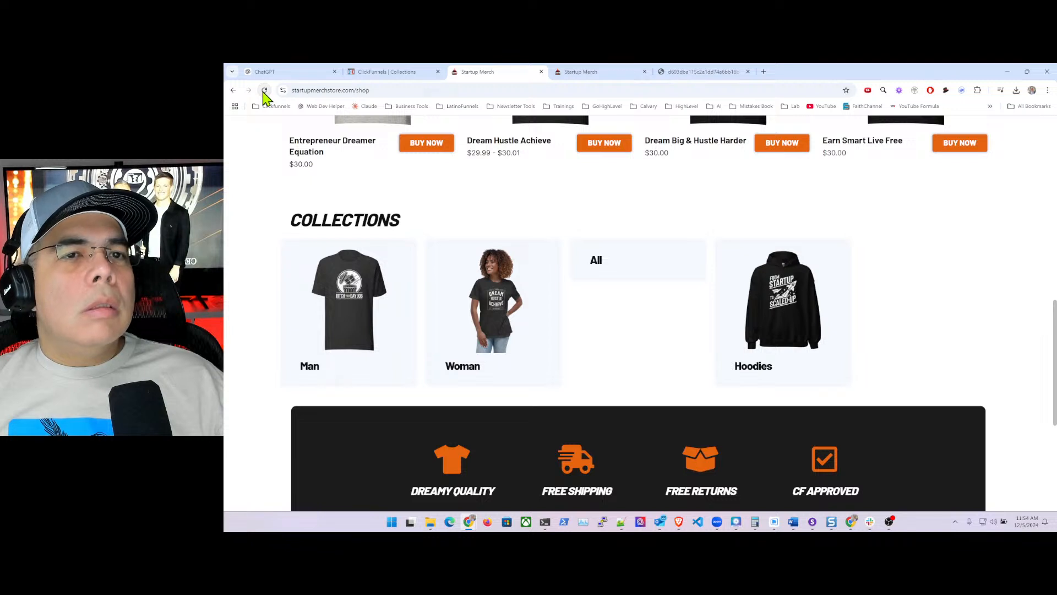
click(408, 72)
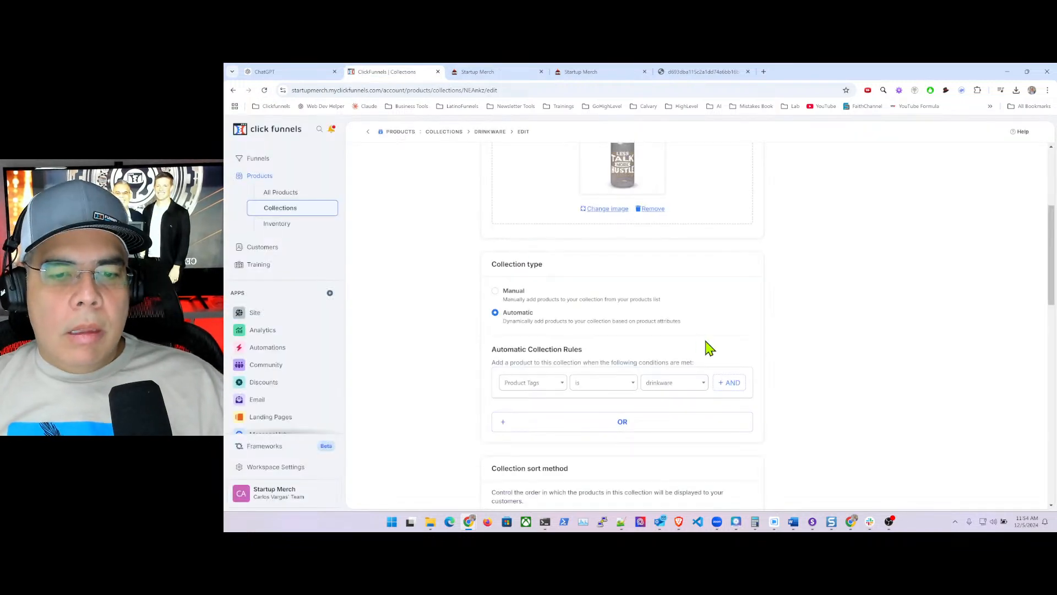
scroll(706, 347, down, 10)
scroll(710, 347, up, 15)
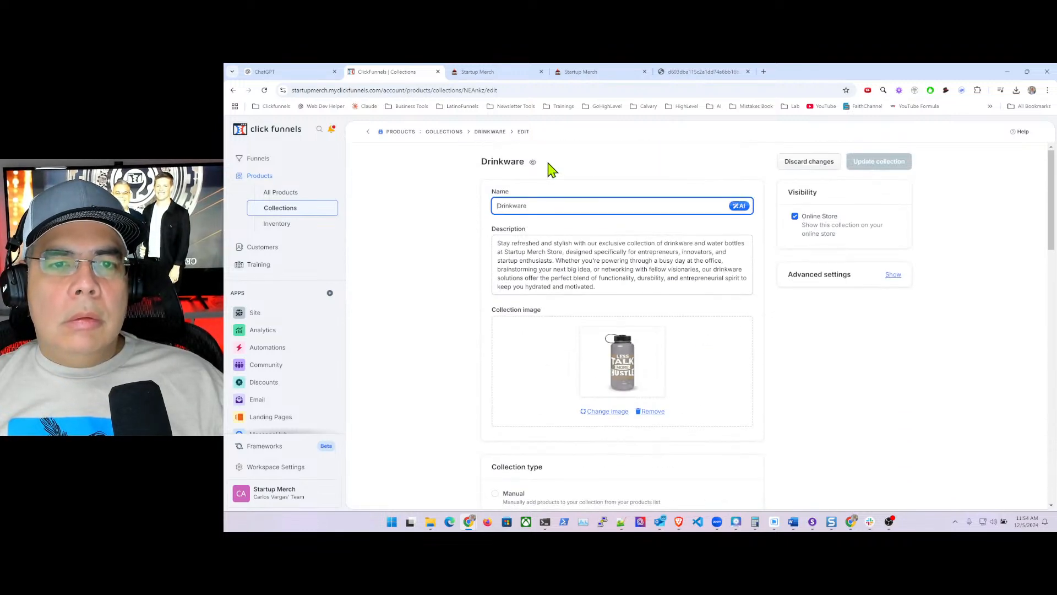
click(533, 162)
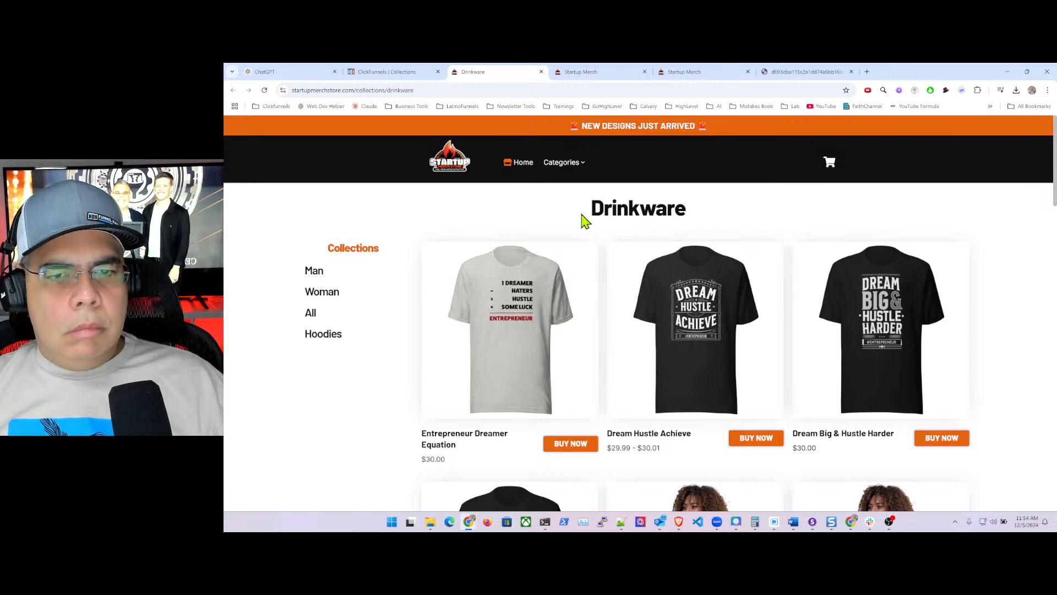
click(386, 72)
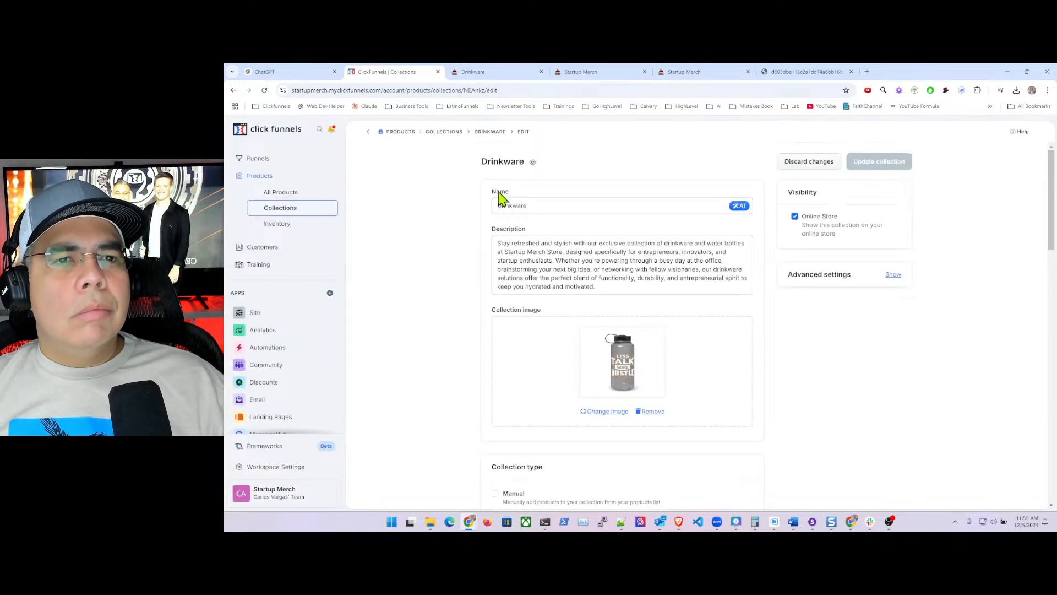
scroll(524, 263, down, 6)
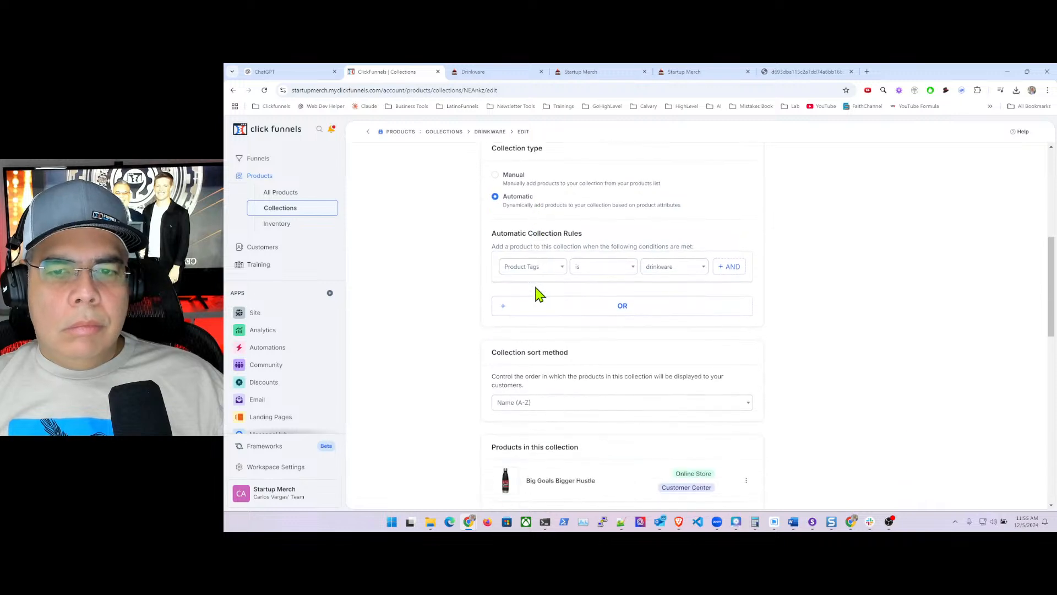
scroll(609, 319, down, 11)
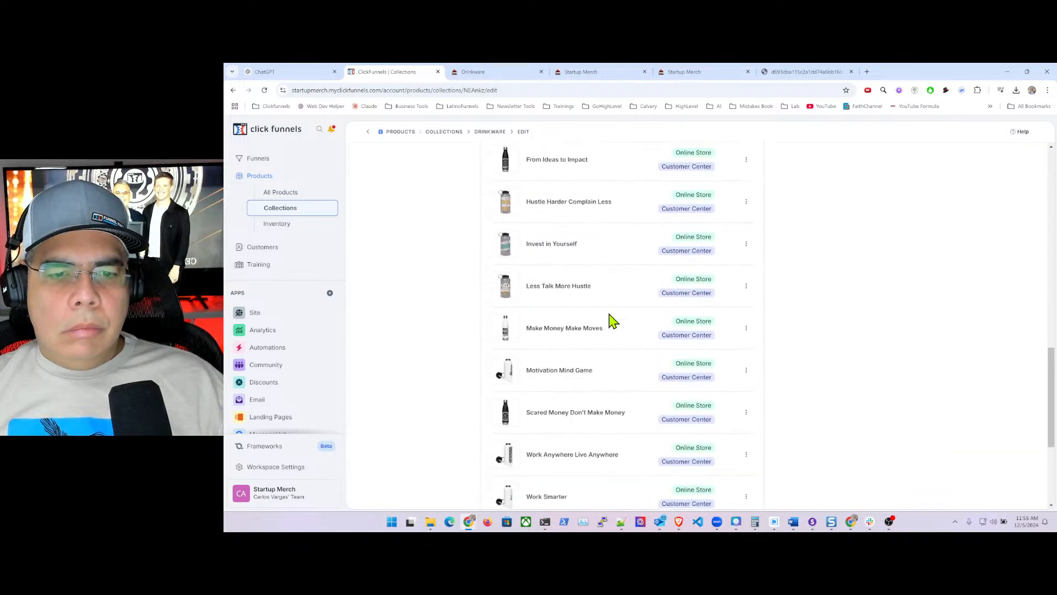
scroll(613, 320, up, 10)
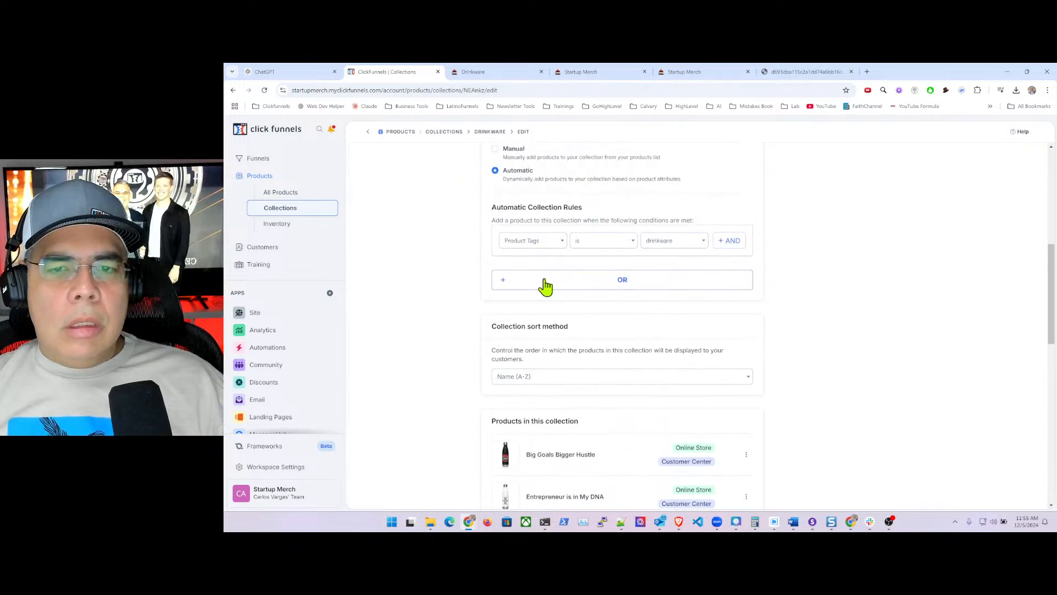
scroll(503, 285, up, 6)
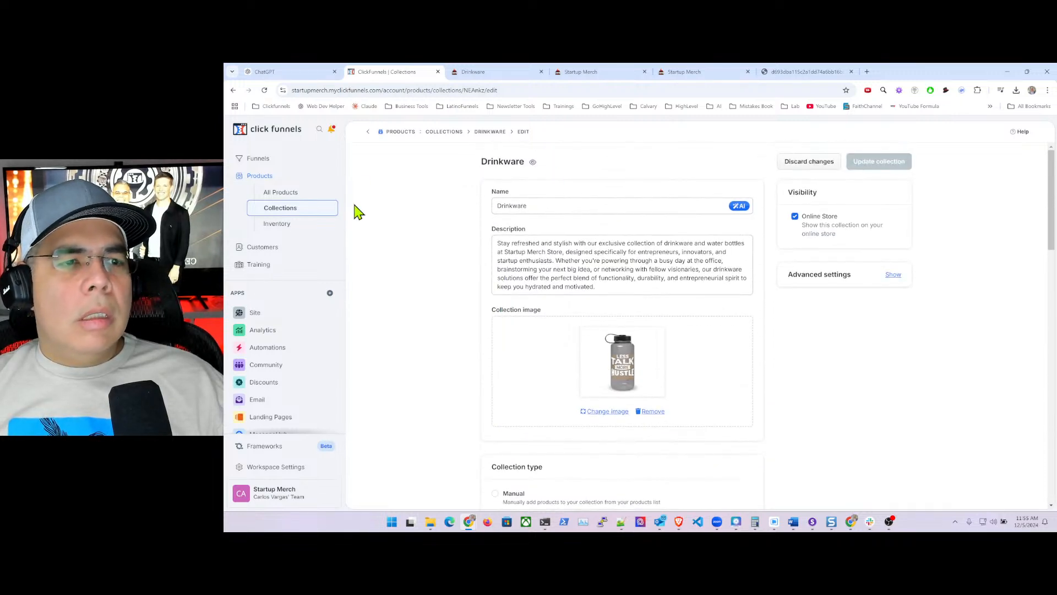
click(496, 77)
click(434, 91)
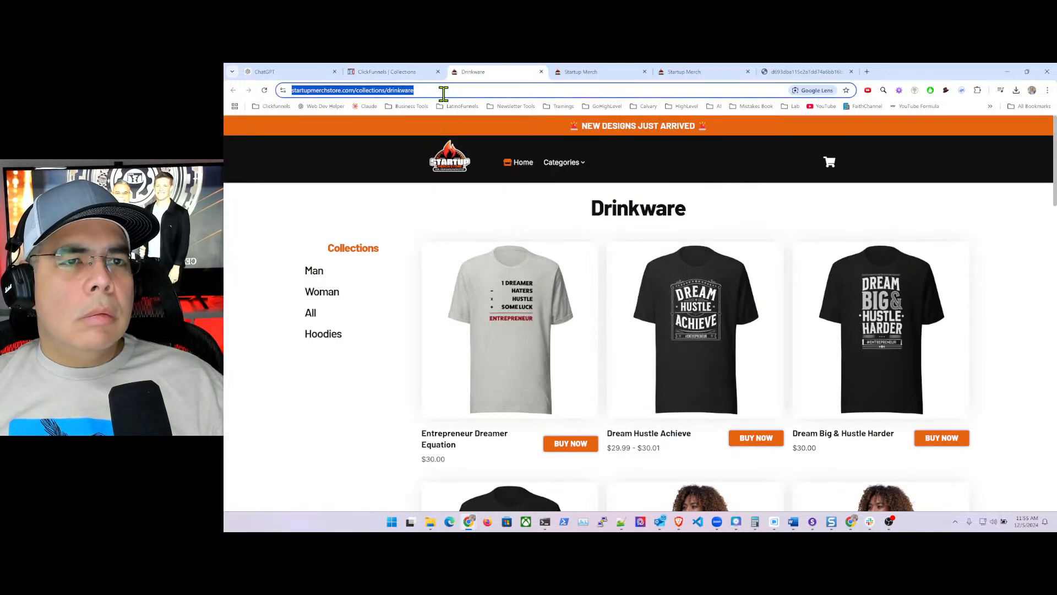
click(457, 91)
scroll(584, 278, down, 20)
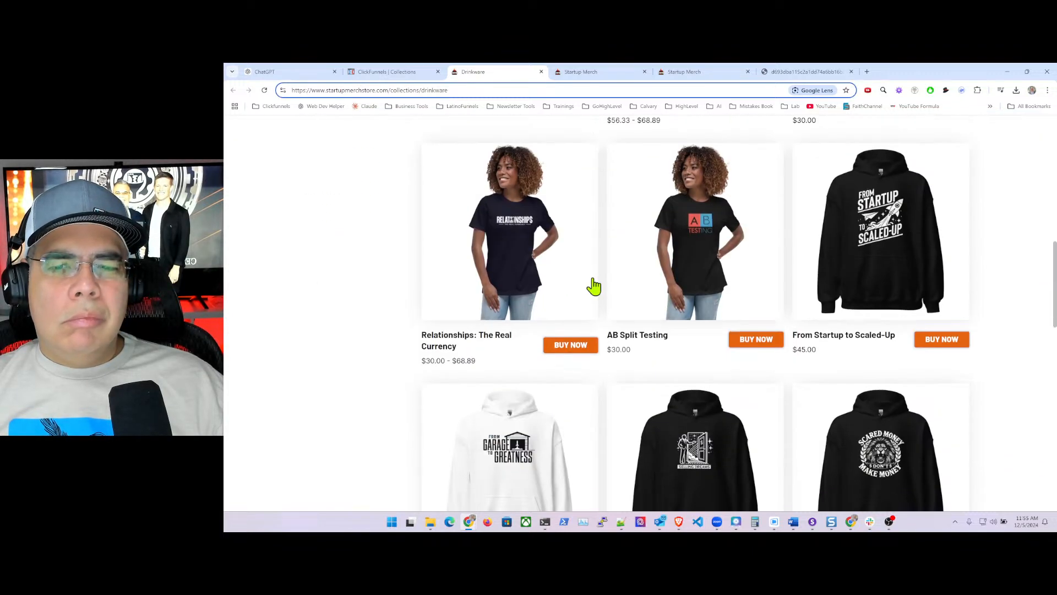
scroll(595, 292, up, 20)
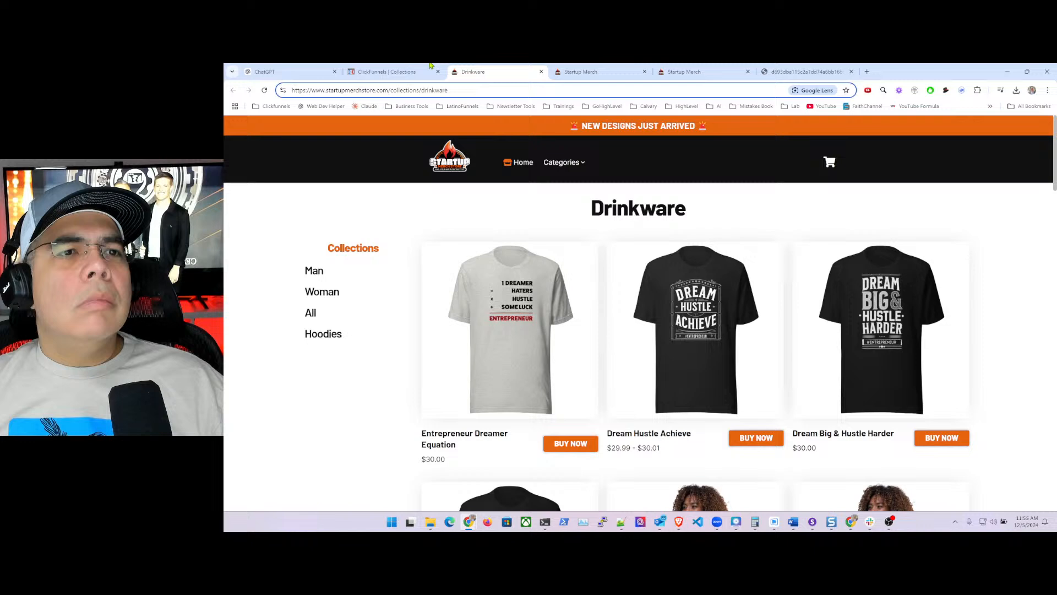
click(395, 72)
scroll(557, 294, down, 10)
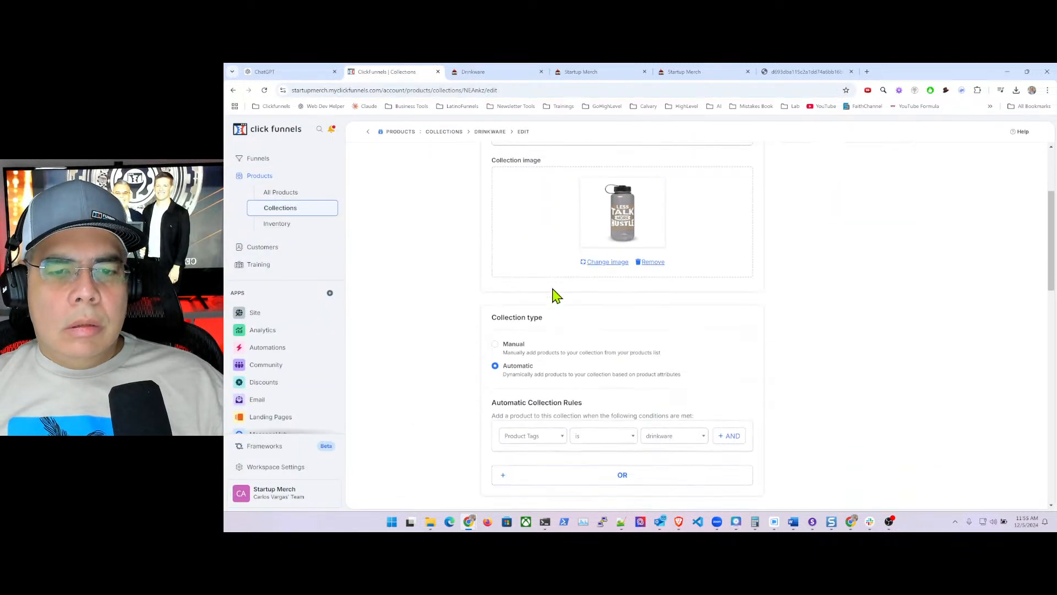
scroll(497, 171, up, 1)
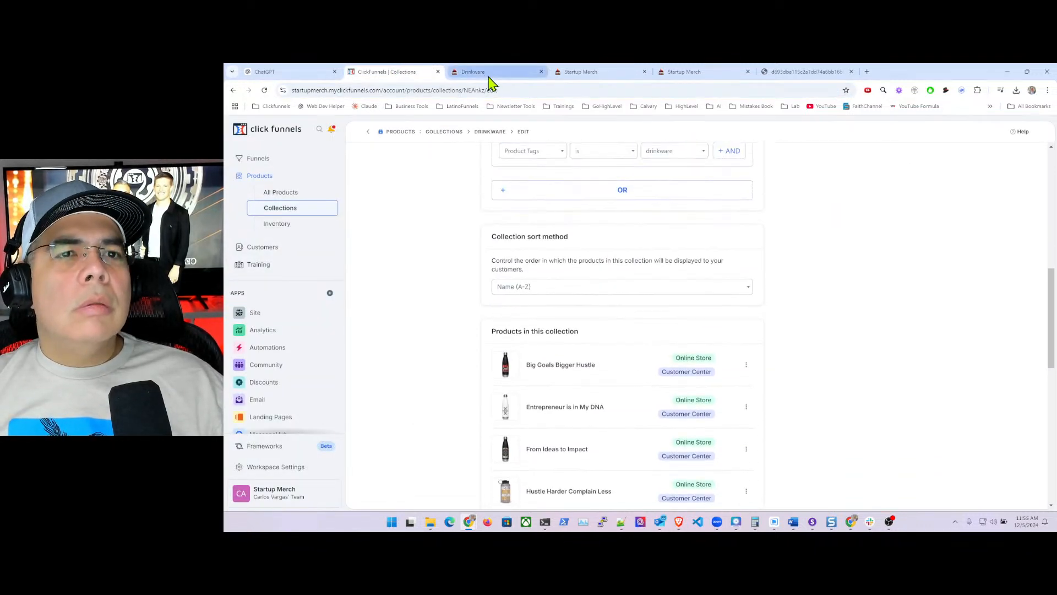
click(460, 72)
click(401, 90)
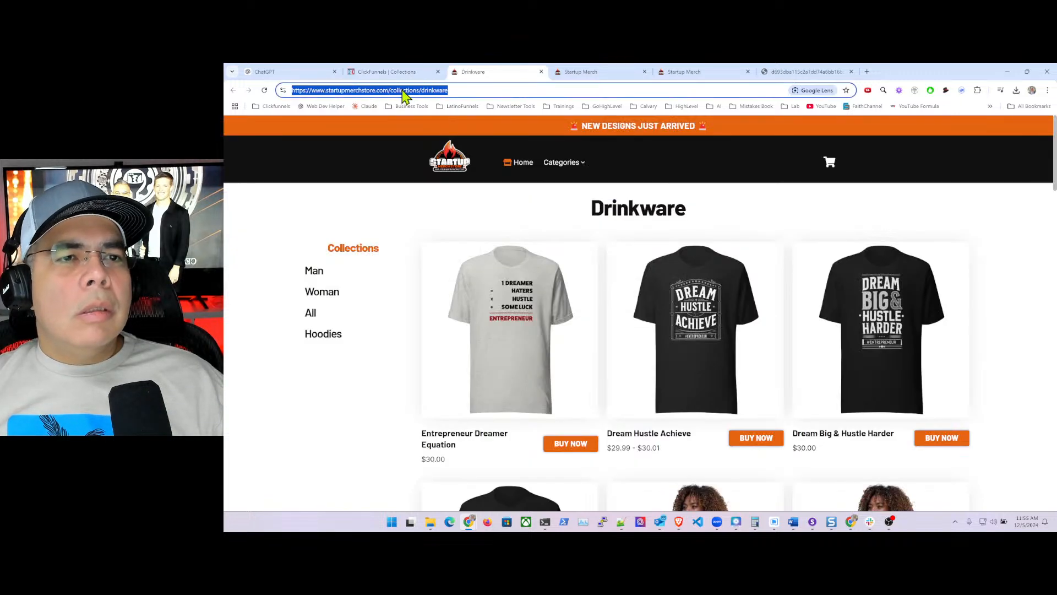
click(679, 525)
right_click(680, 525)
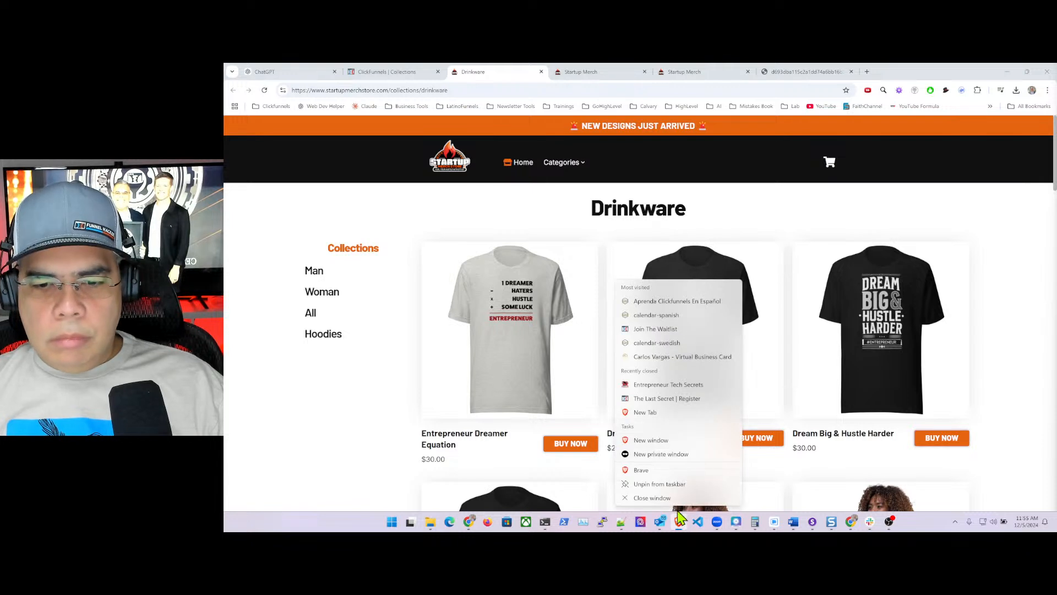
click(650, 441)
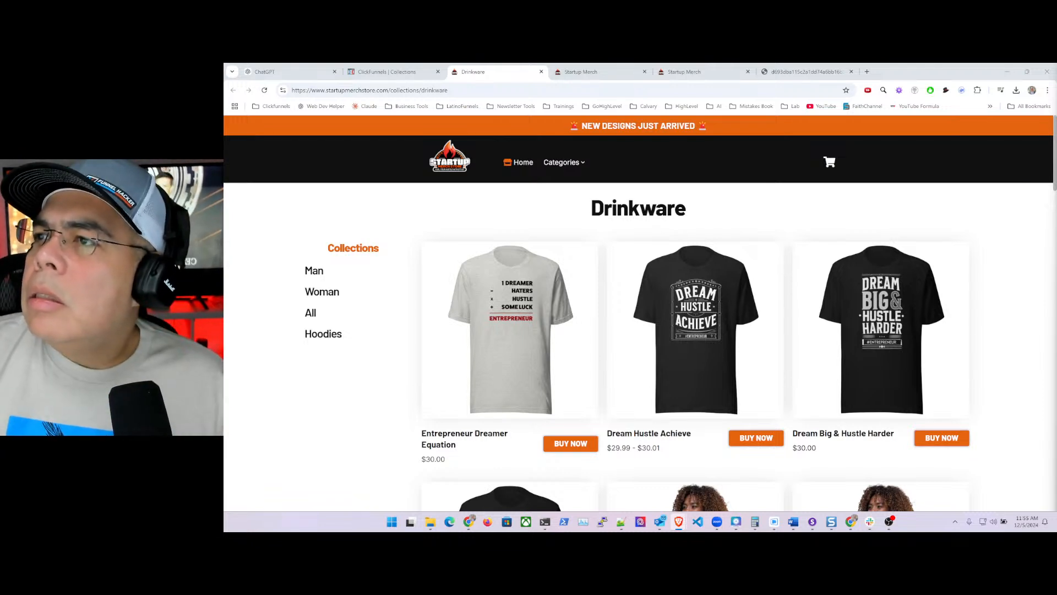
click(370, 72)
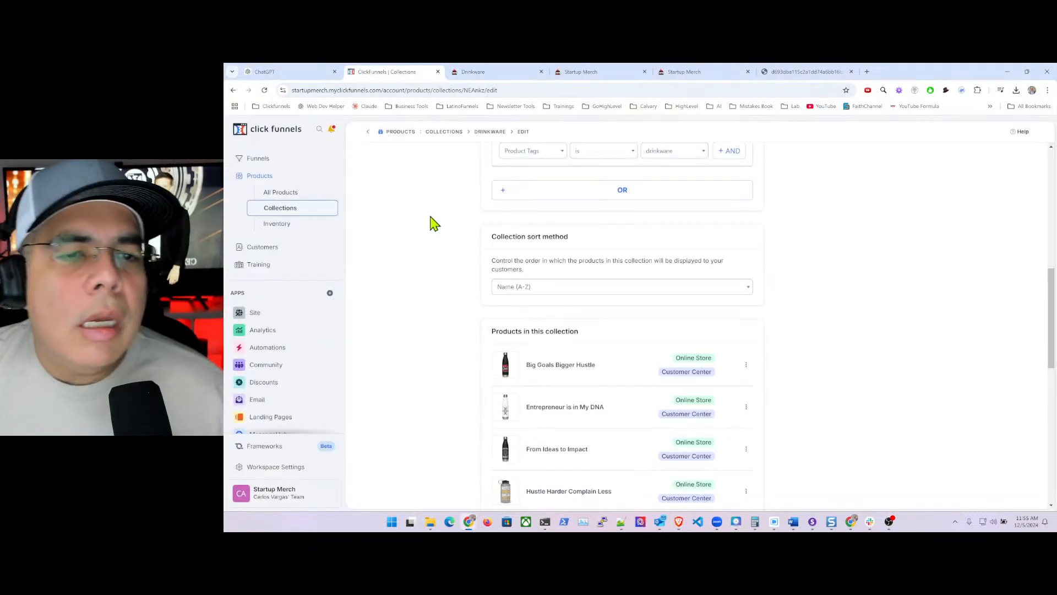
- Open the Site Overview's Edit Site editor and the Store front Product template
click(256, 313)
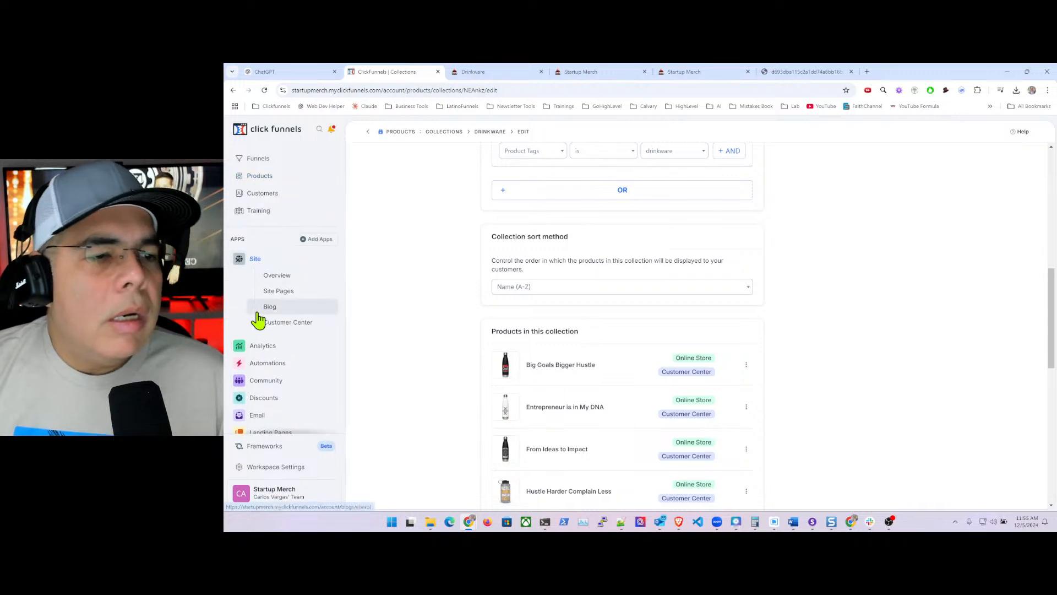
click(280, 276)
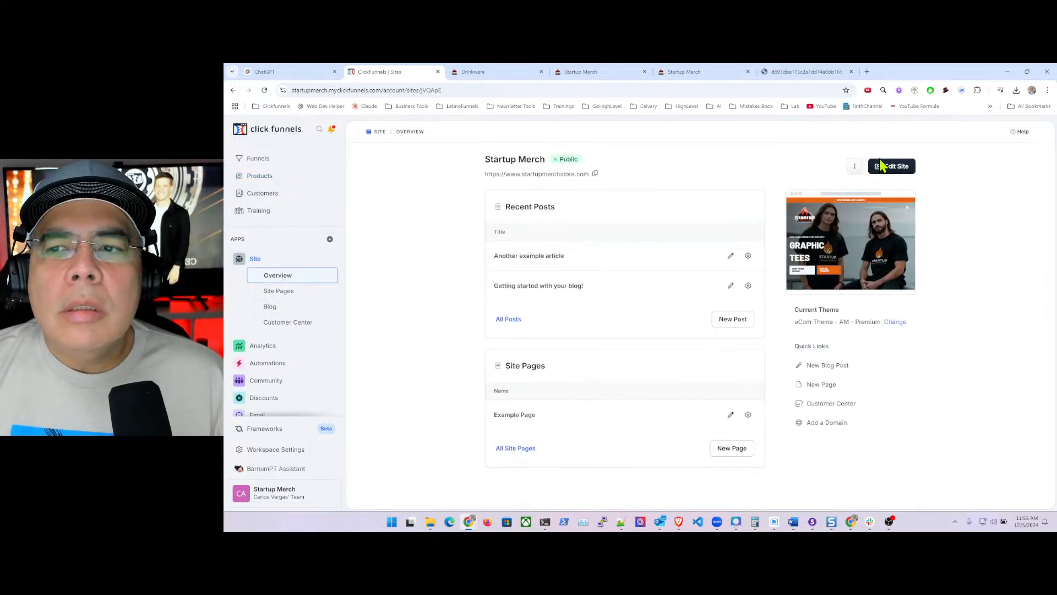
click(891, 168)
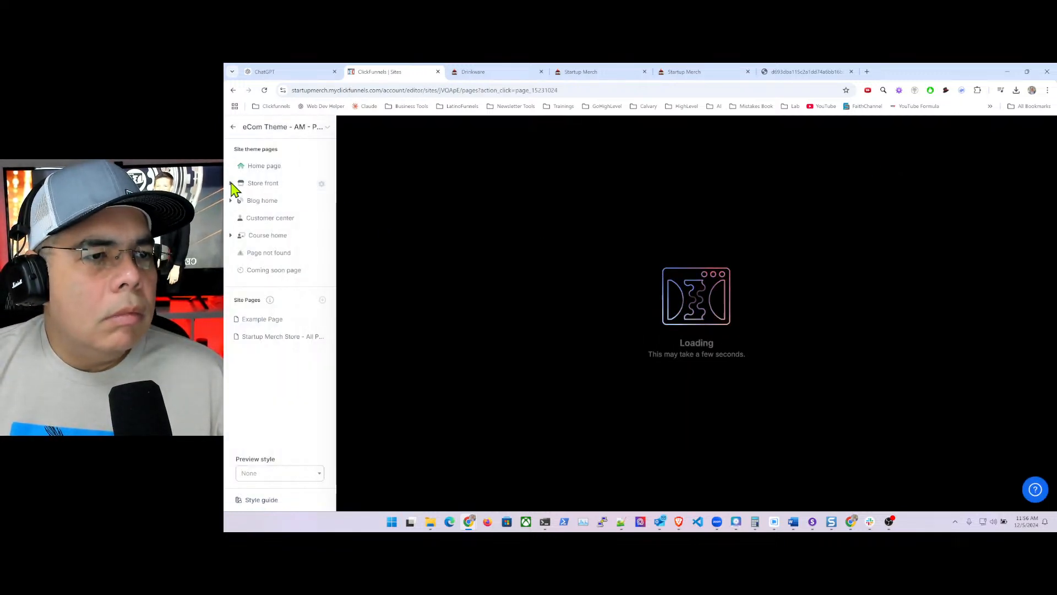
click(263, 186)
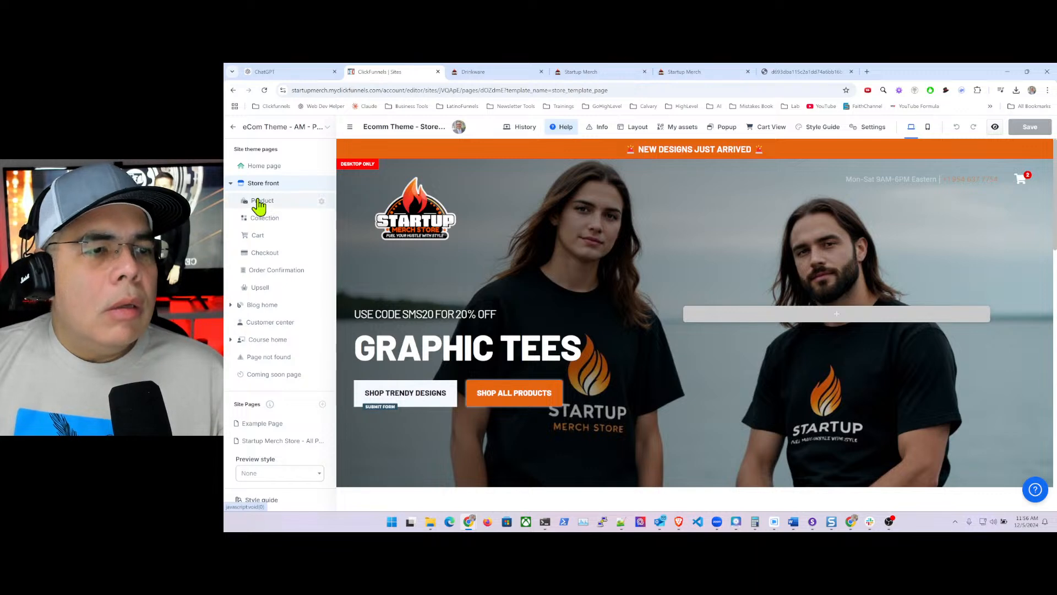
click(261, 202)
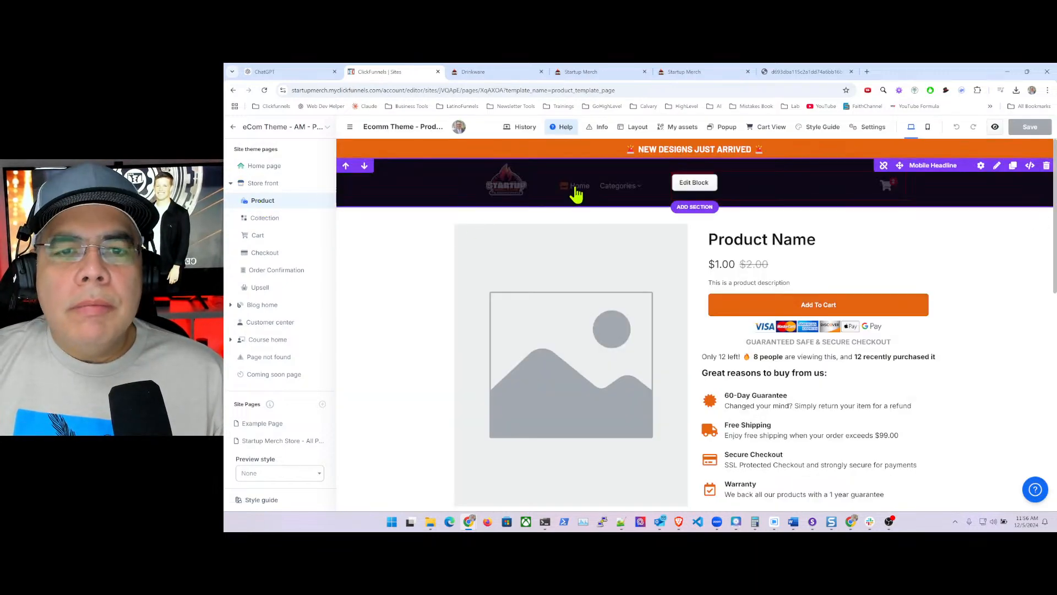
- Open the header universal block's navigation menu and the Home link's settings
click(577, 190)
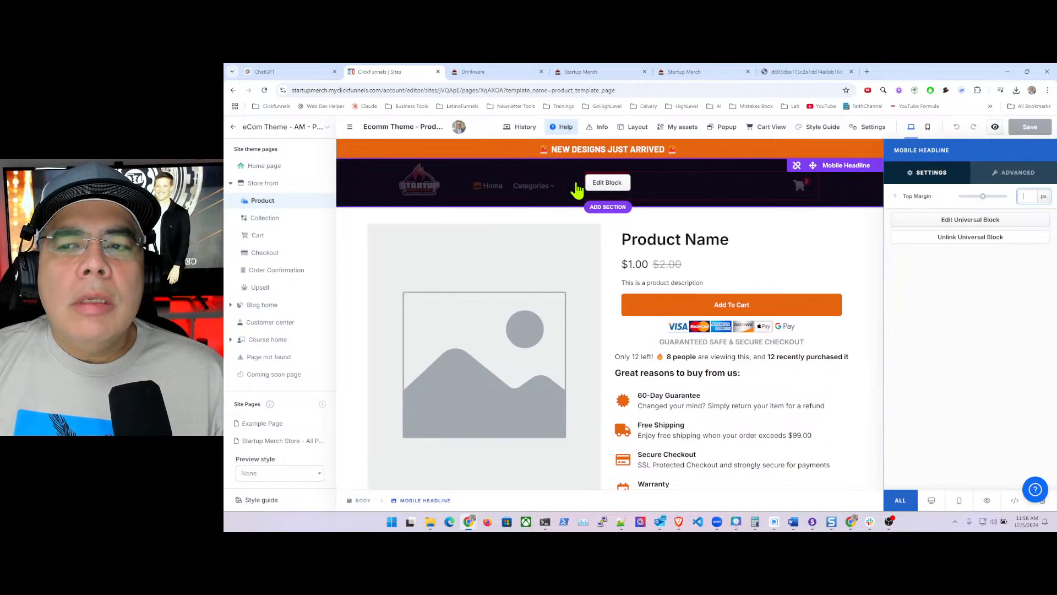
click(963, 221)
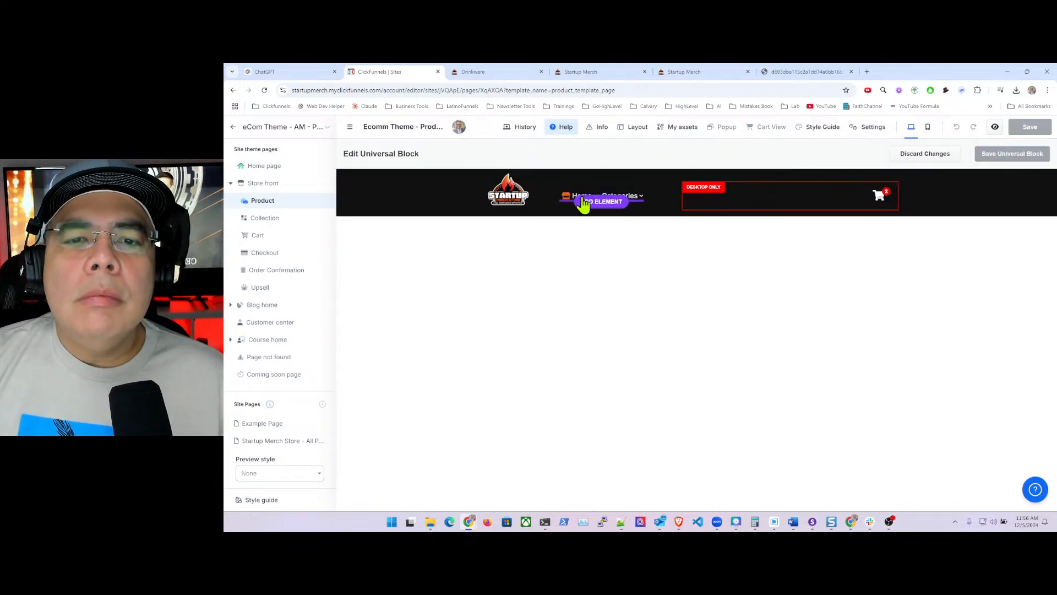
click(574, 201)
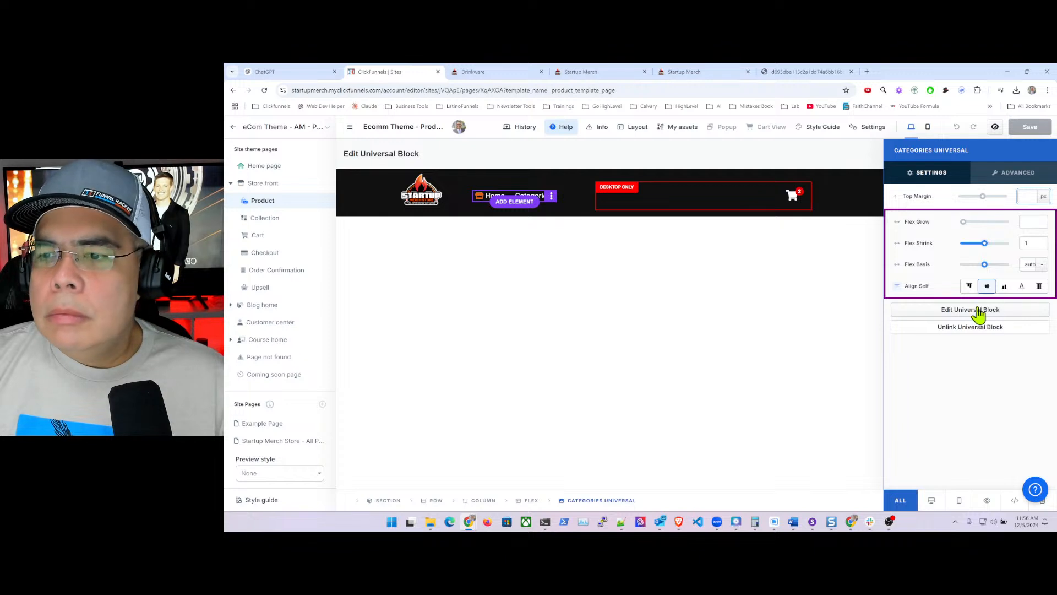
click(959, 310)
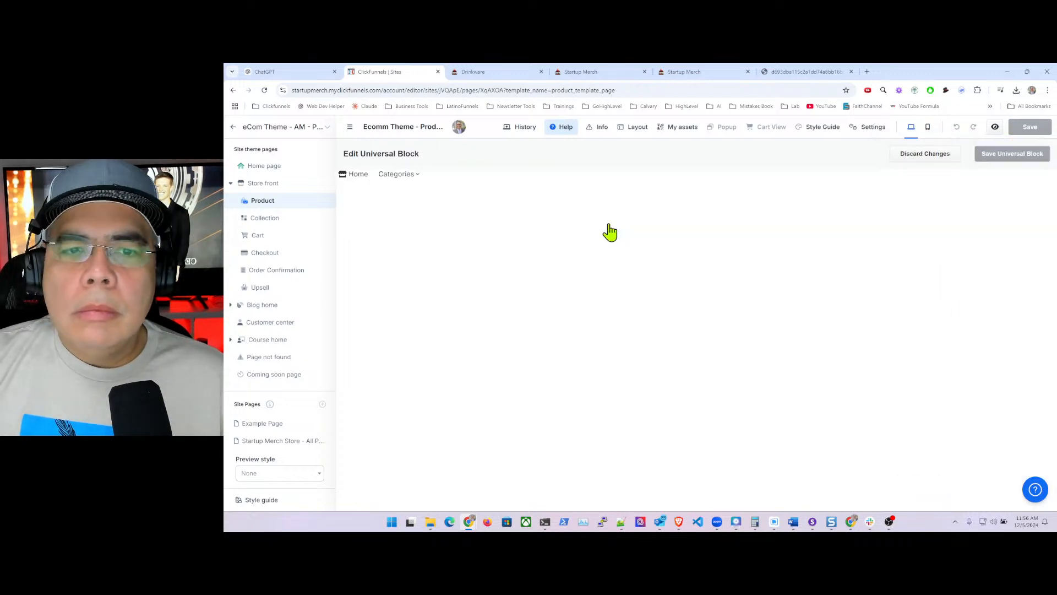
click(357, 175)
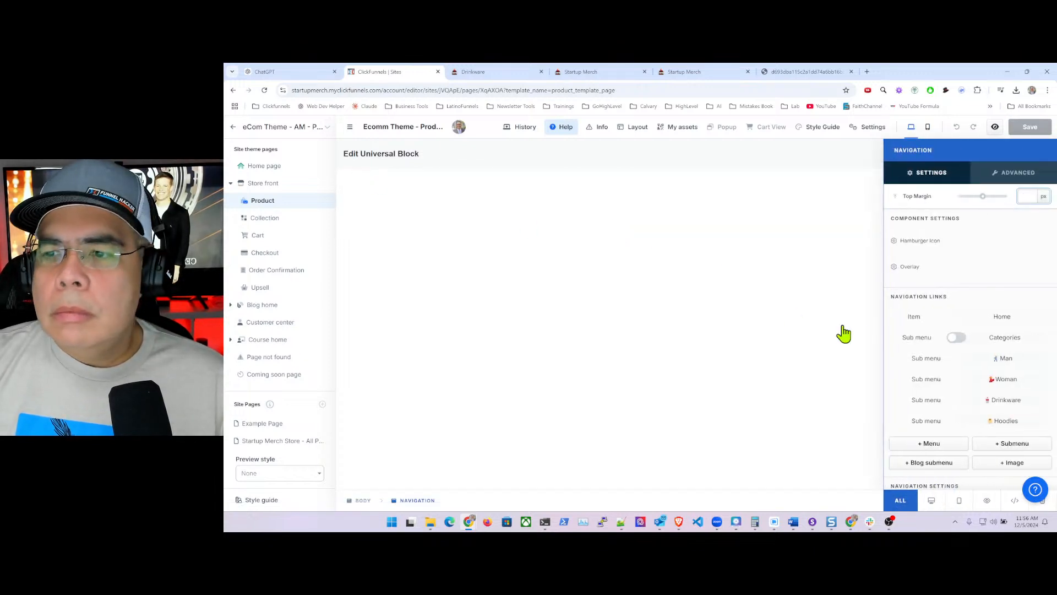
click(1003, 323)
- Clear the Home link's '#' destination
click(917, 319)
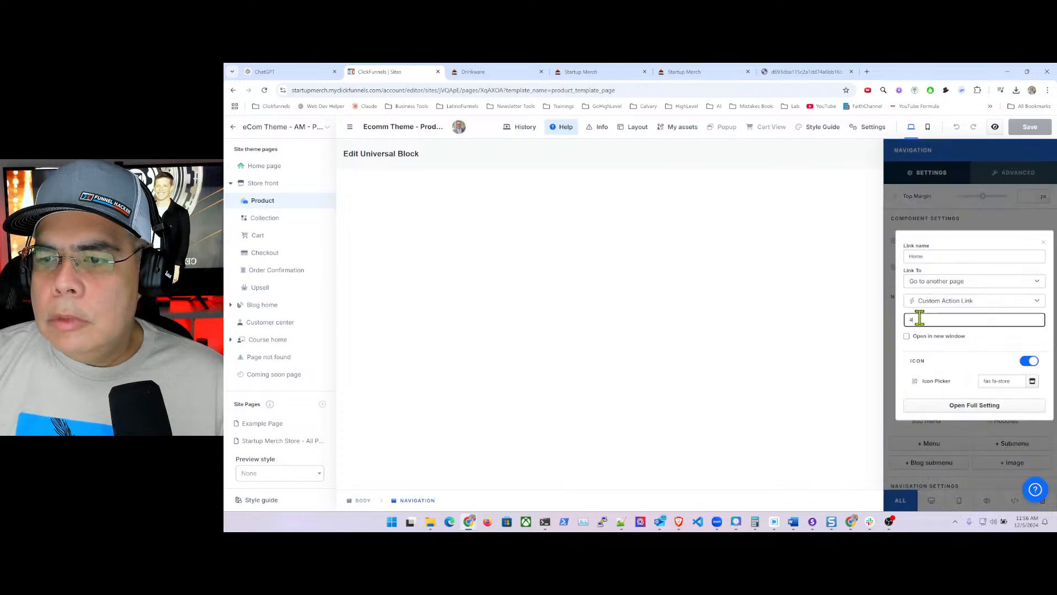
key(BackSpace)
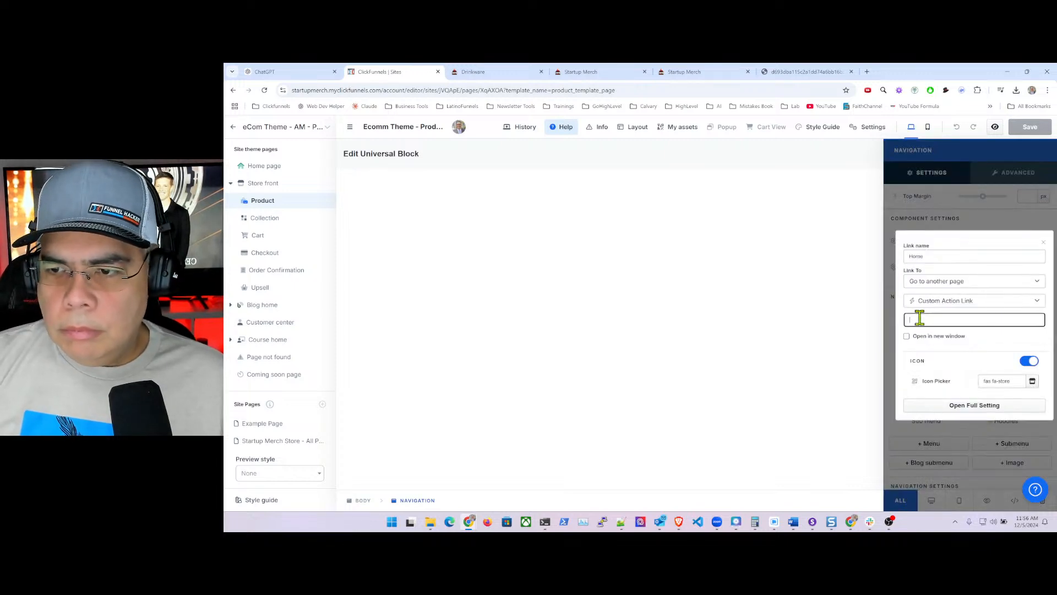
text(/)
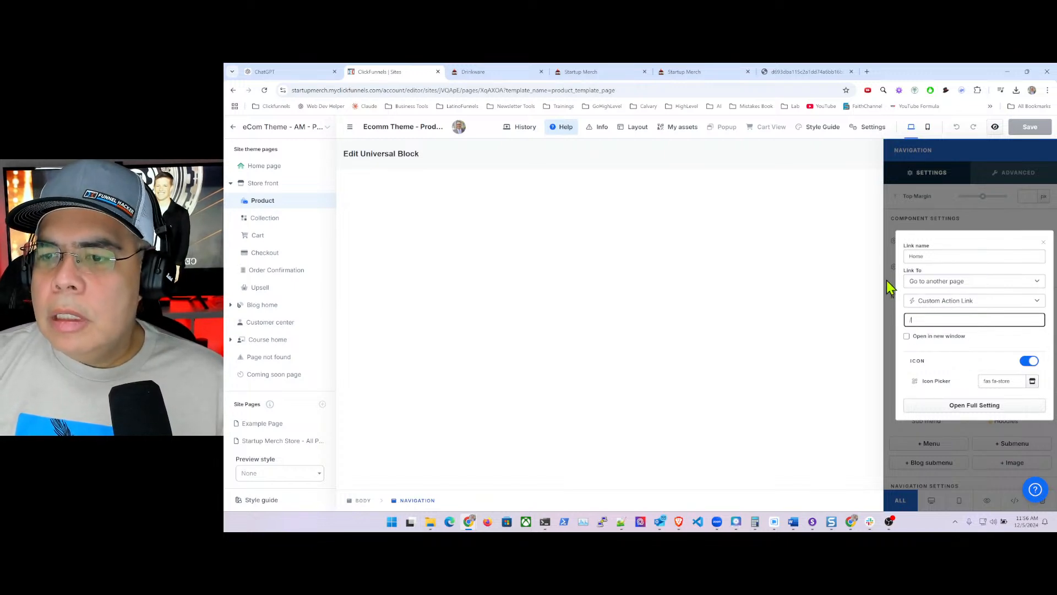
key(BackSpace)
text(https)
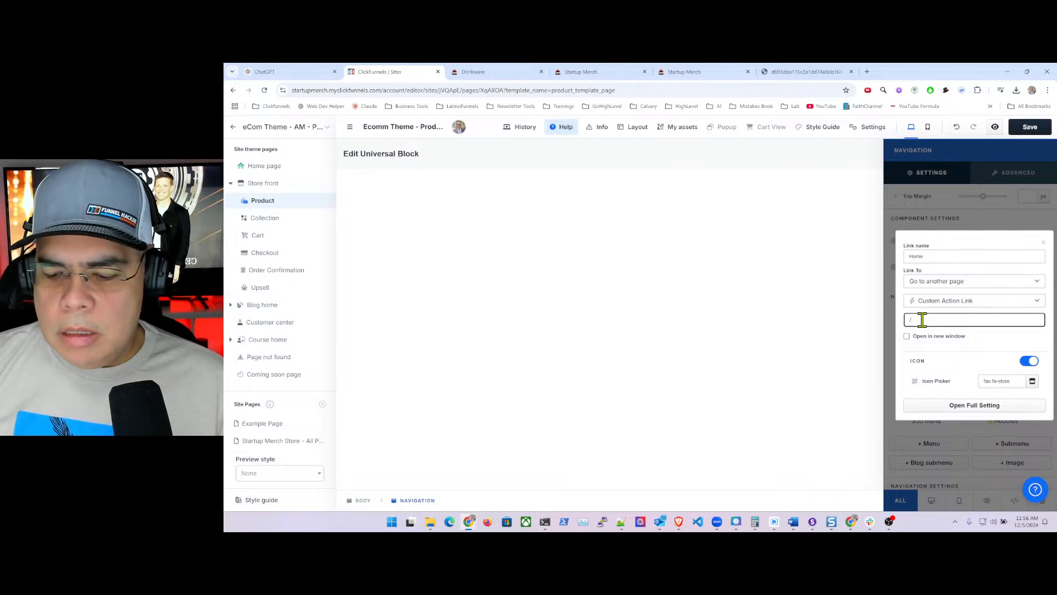
key(BackSpace)
key(BackSpace)
key(BackSpace)
key(BackSpace)
key(BackSpace)
text(www)
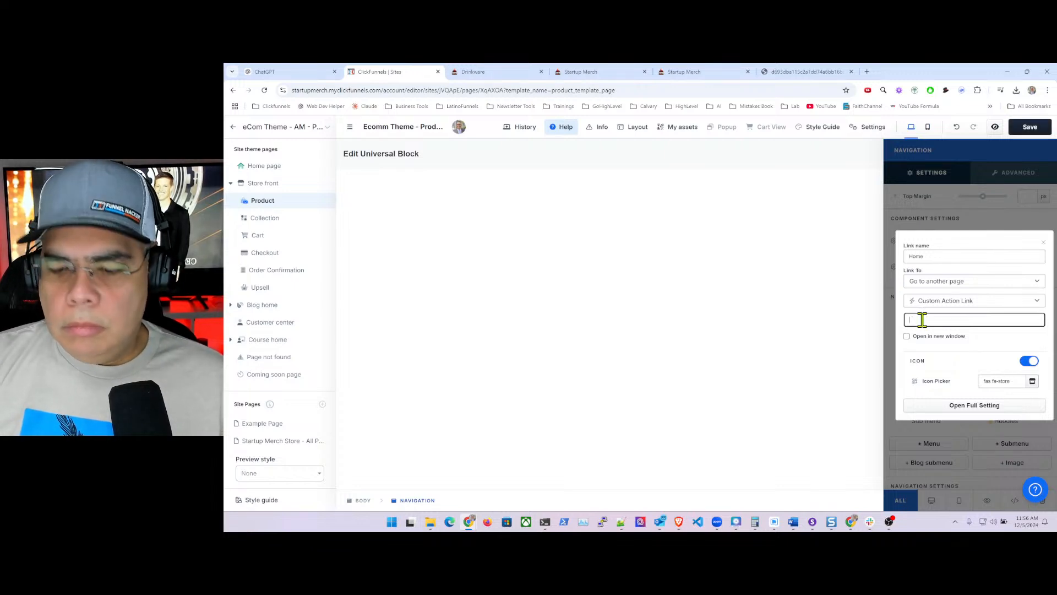
key(BackSpace)
key(BackSpace)
key(BackSpace)
text(https)
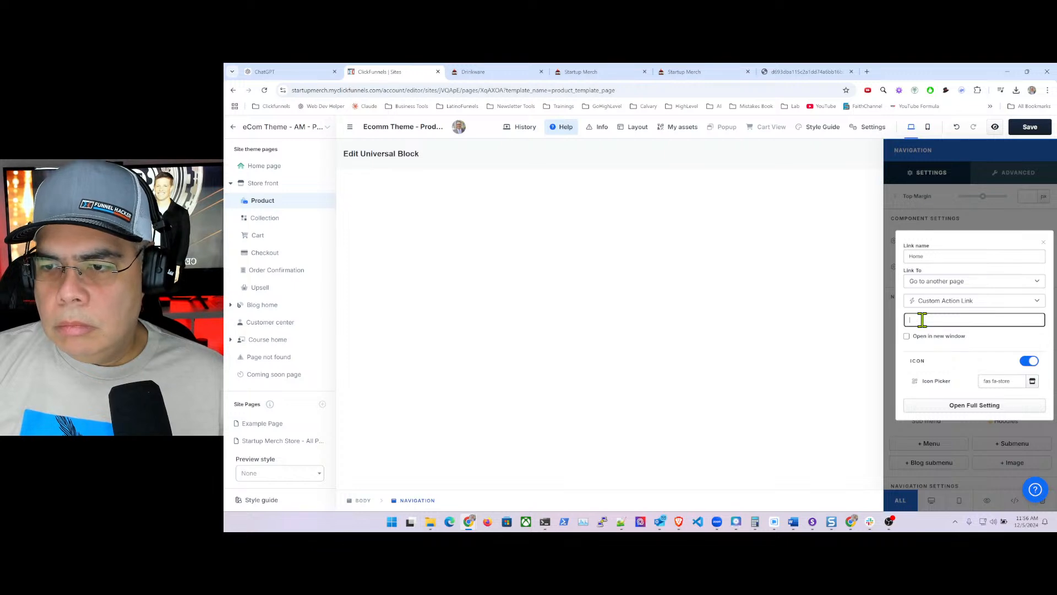
key(BackSpace)
key(BackSpace)
key(BackSpace)
key(BackSpace)
key(BackSpace)
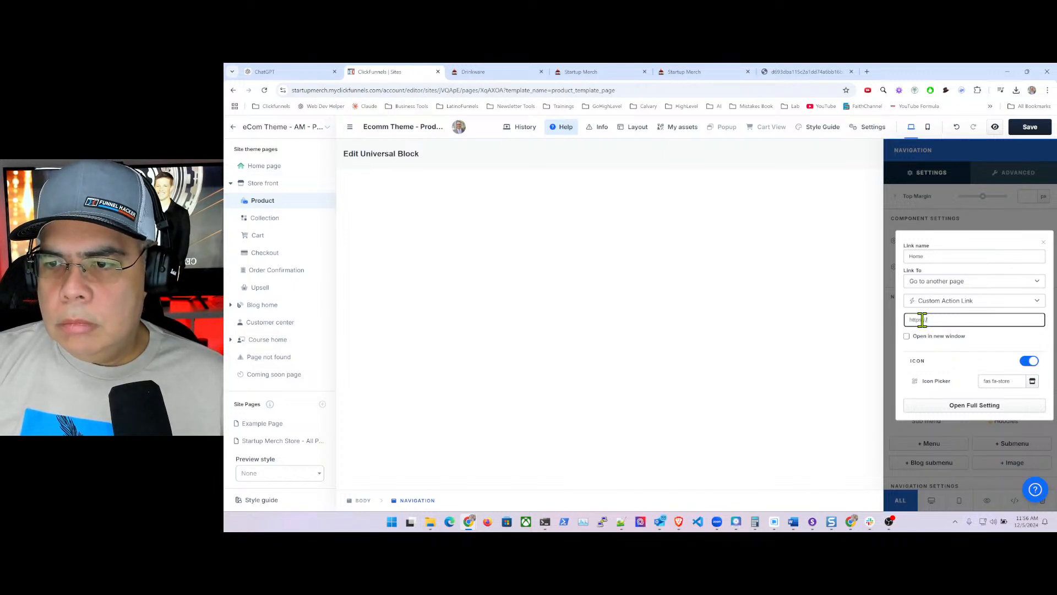
click(964, 301)
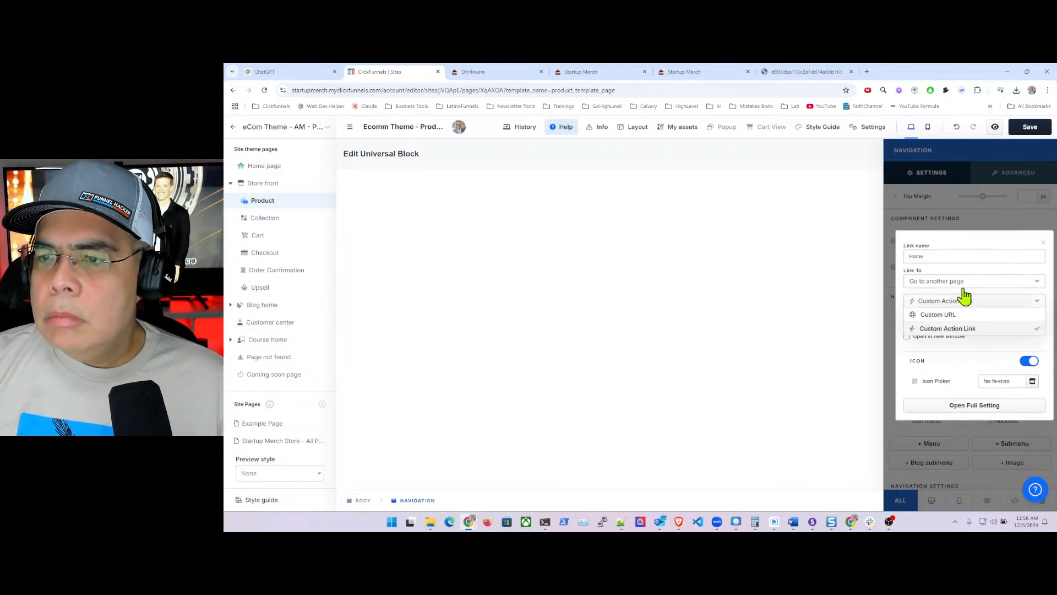
click(958, 315)
click(948, 320)
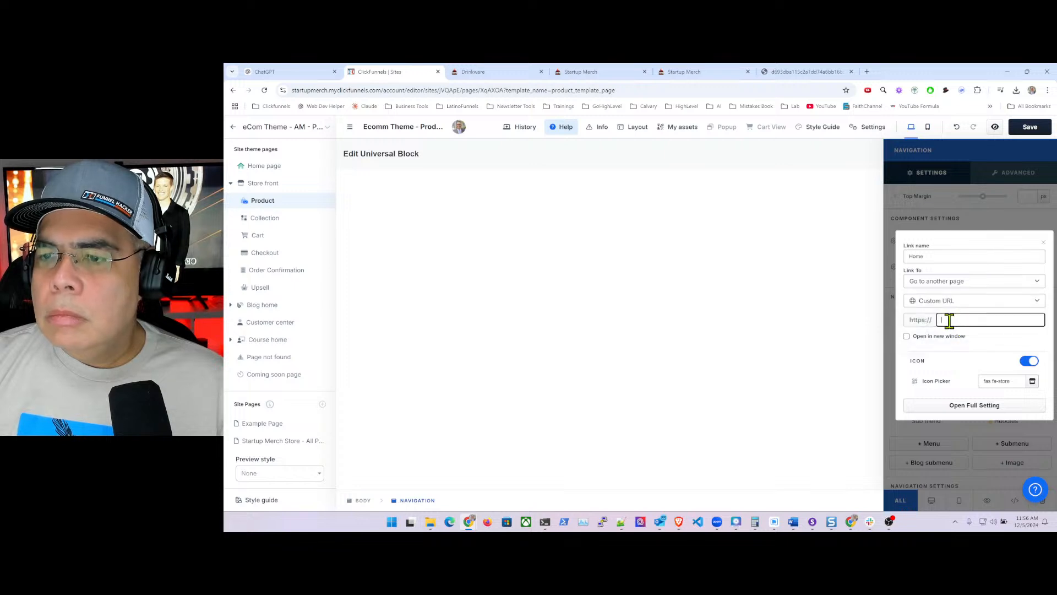
text(htt)
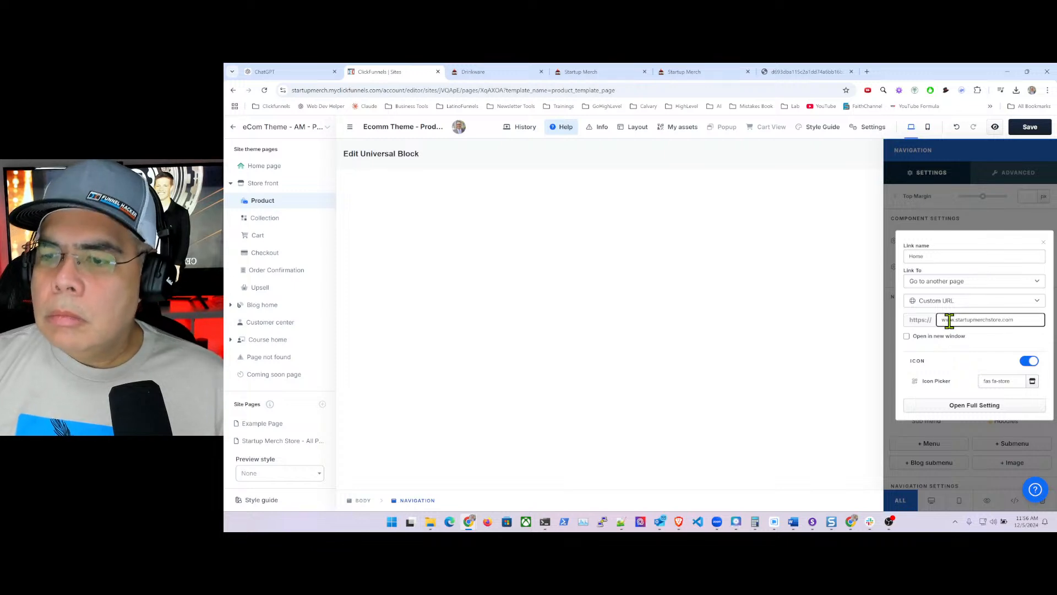
click(887, 283)
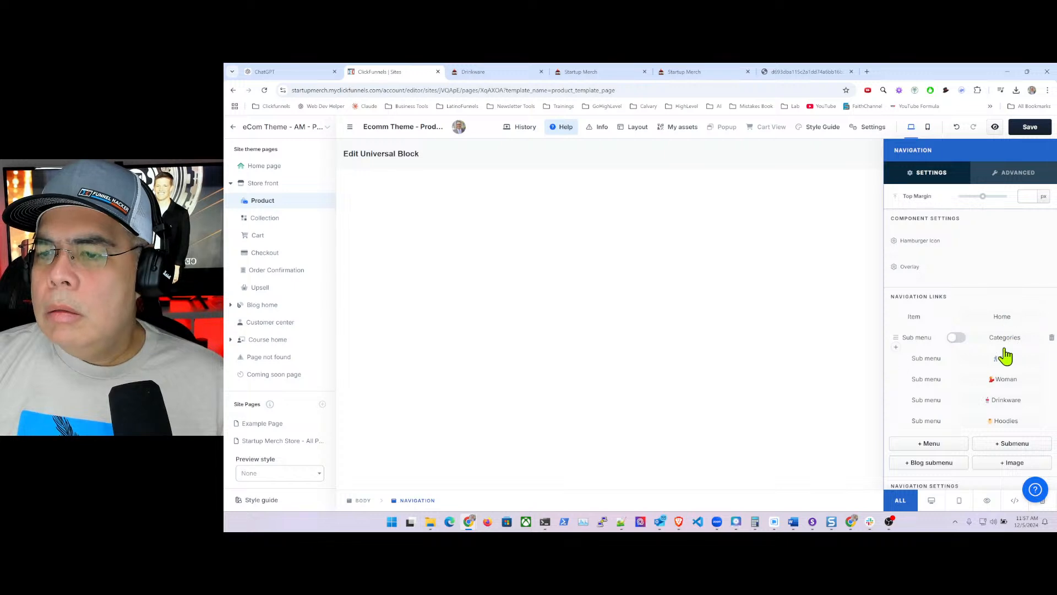
click(862, 227)
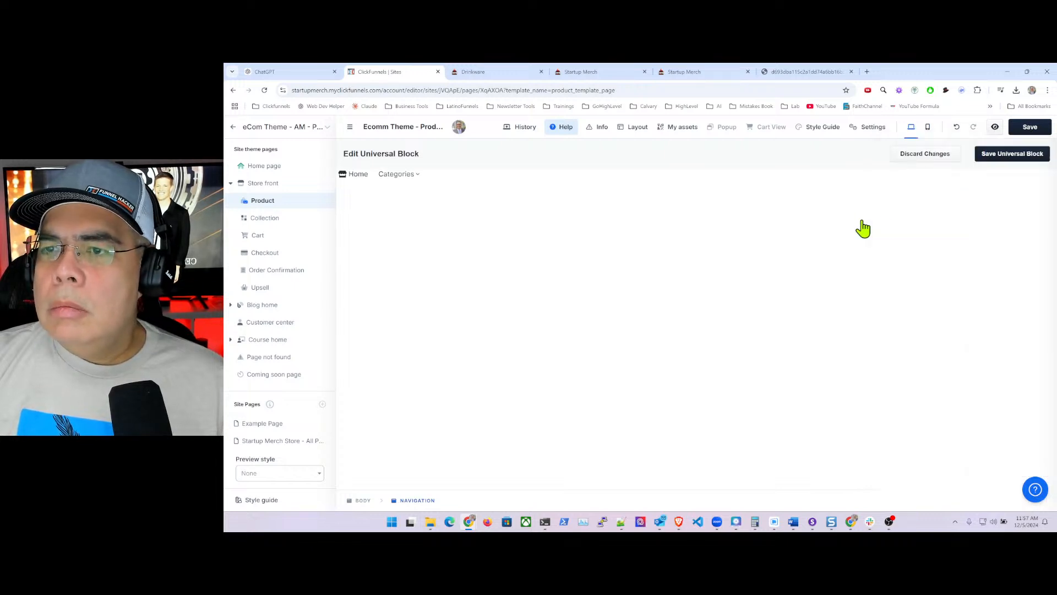
click(1018, 158)
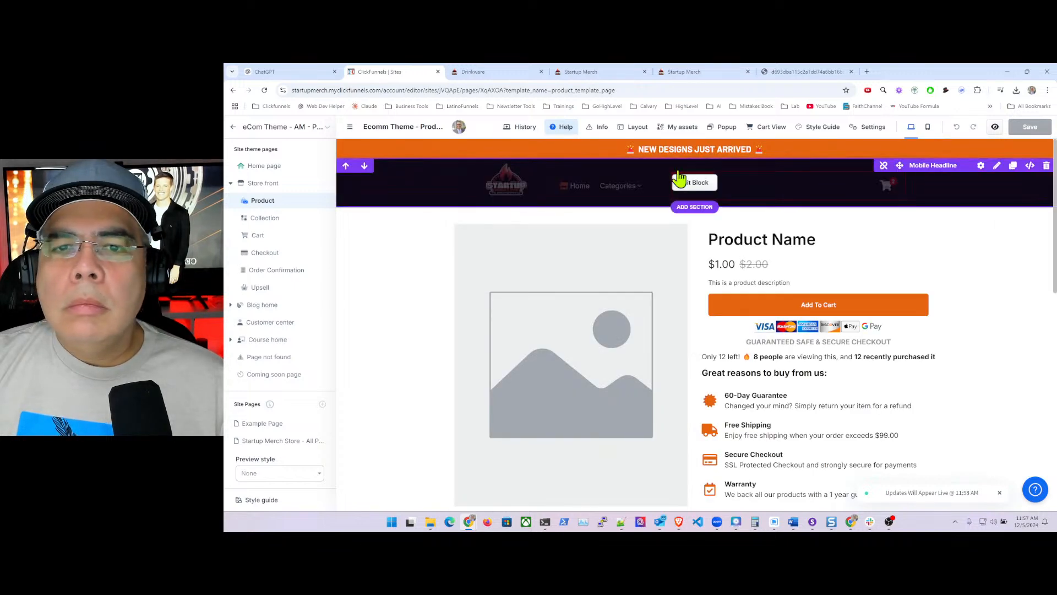
- After checking the live shop page, reopen the header universal block's navigation settings
click(590, 77)
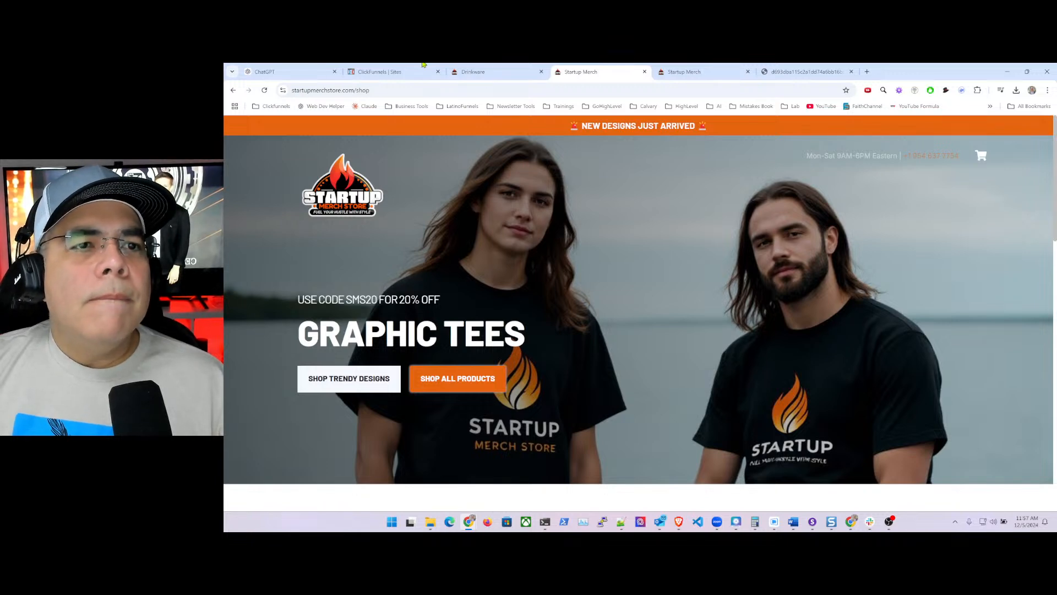
click(392, 72)
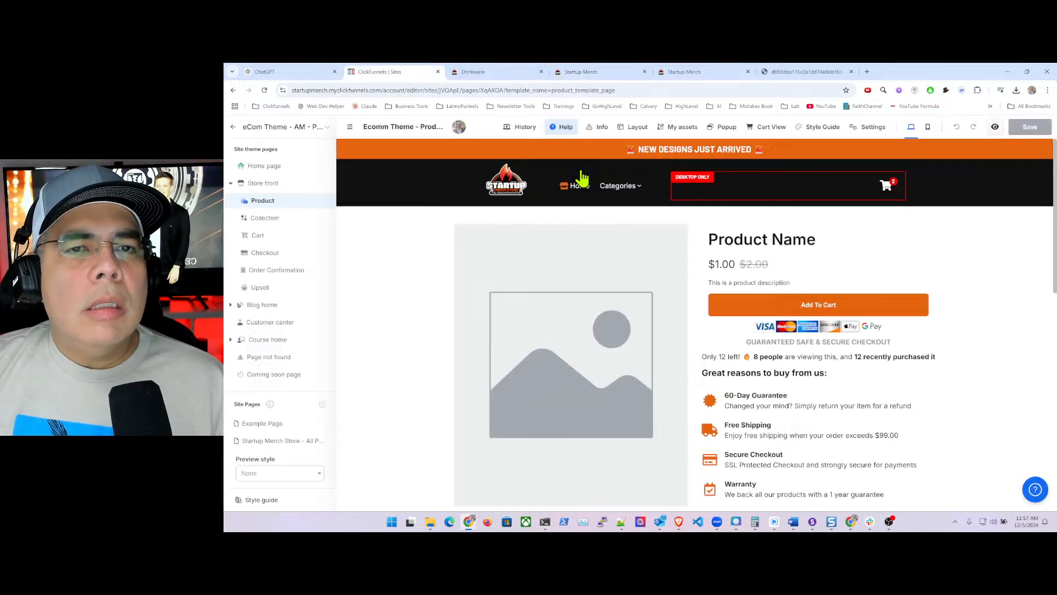
click(592, 185)
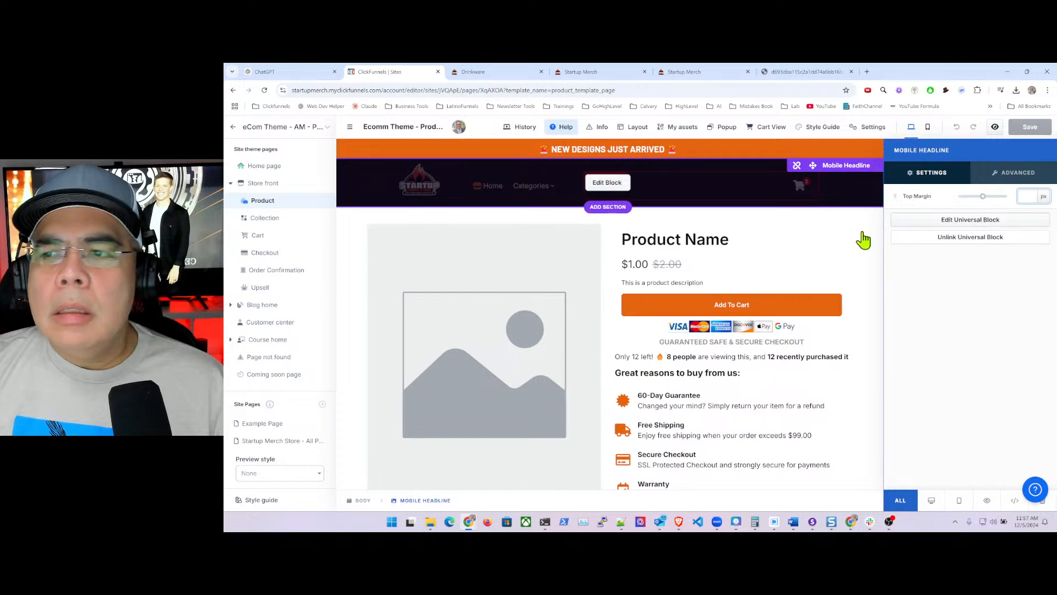
click(960, 221)
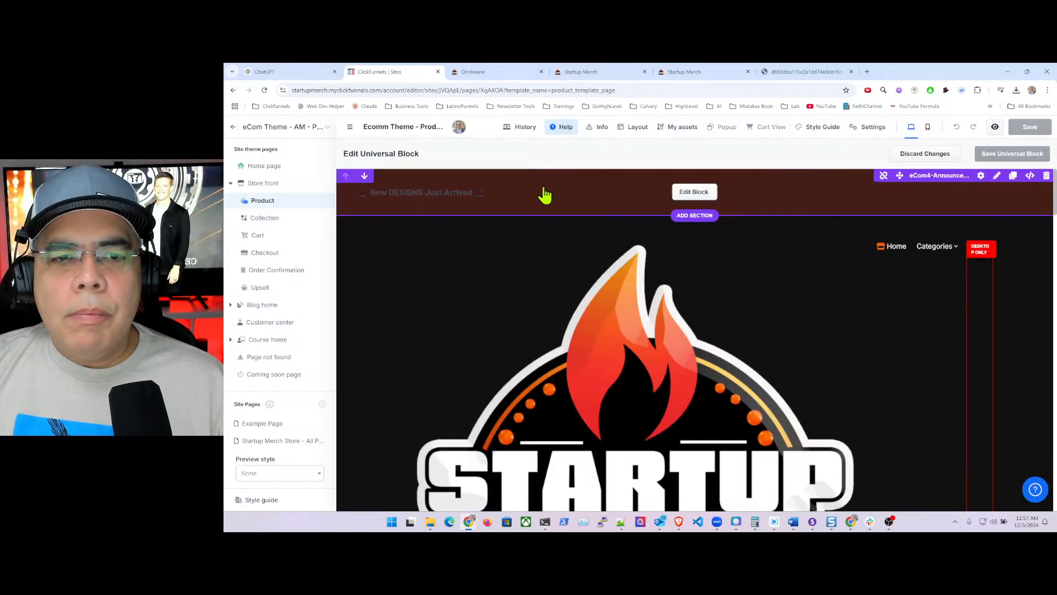
click(677, 192)
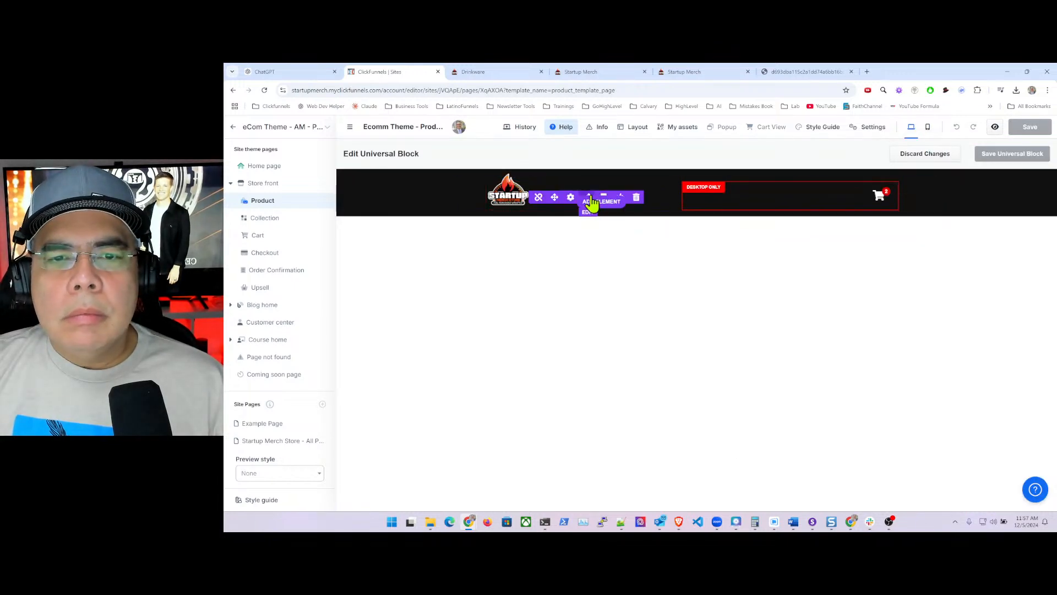
click(578, 199)
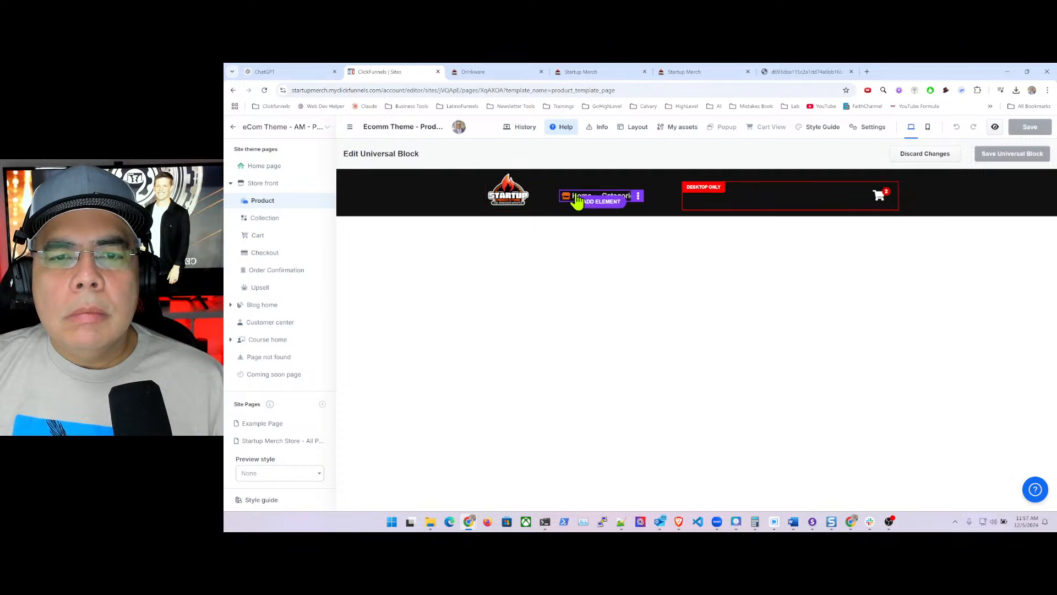
click(964, 312)
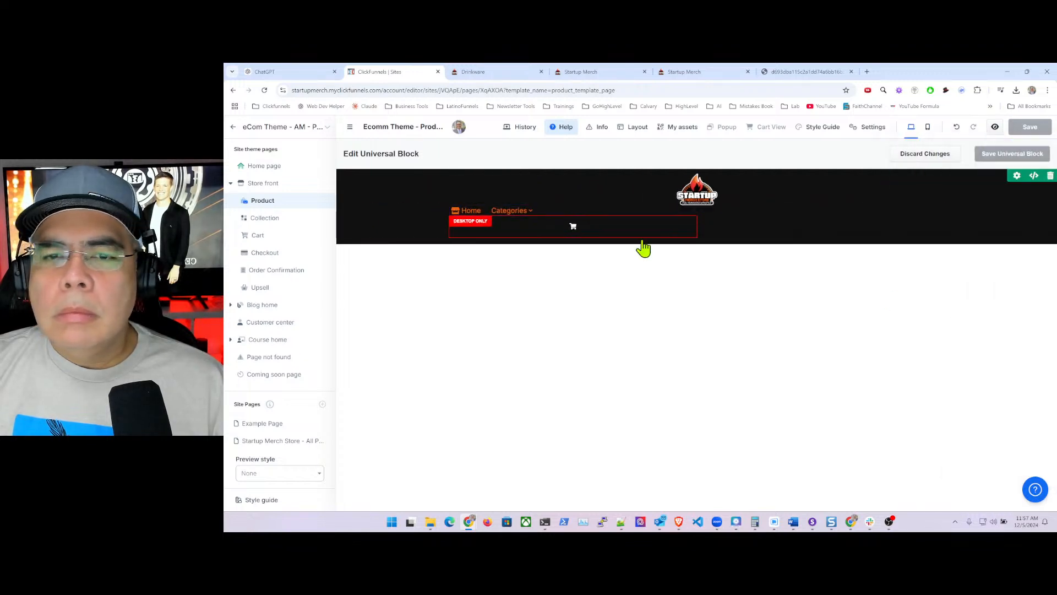
click(366, 180)
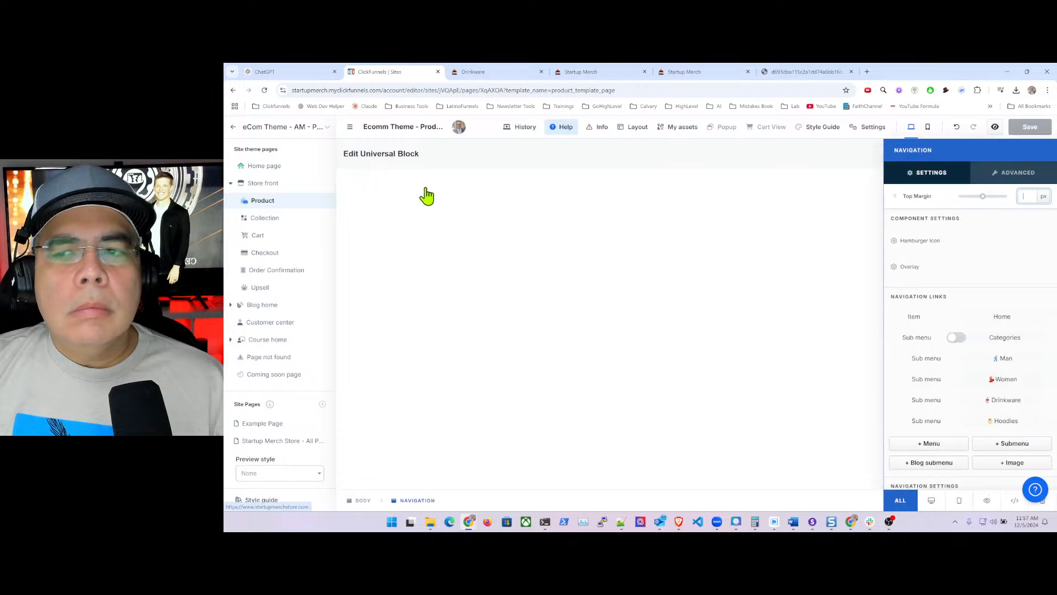
click(1002, 318)
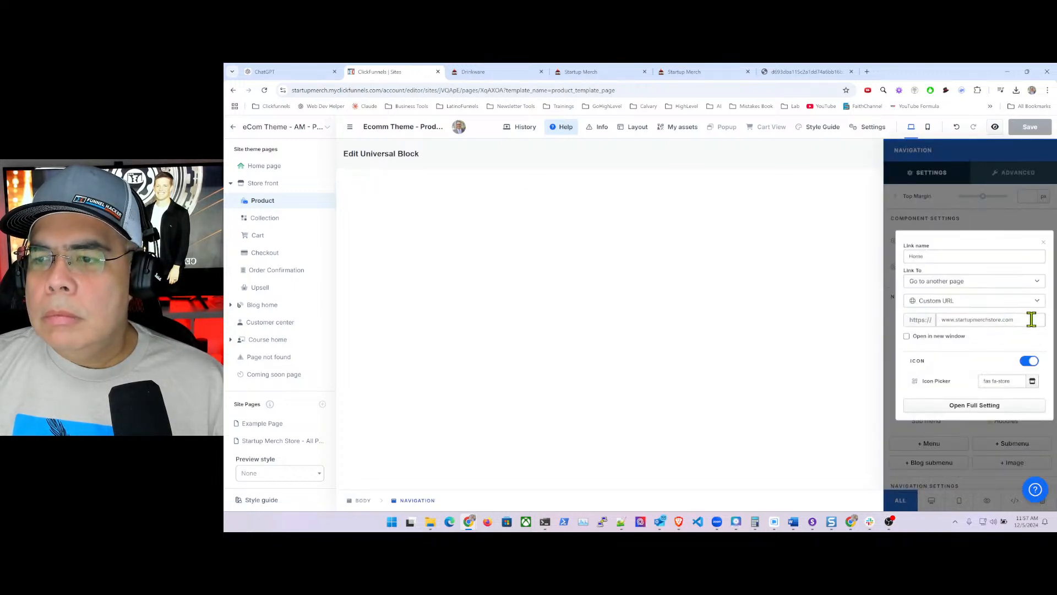
click(1031, 319)
text(/sho)
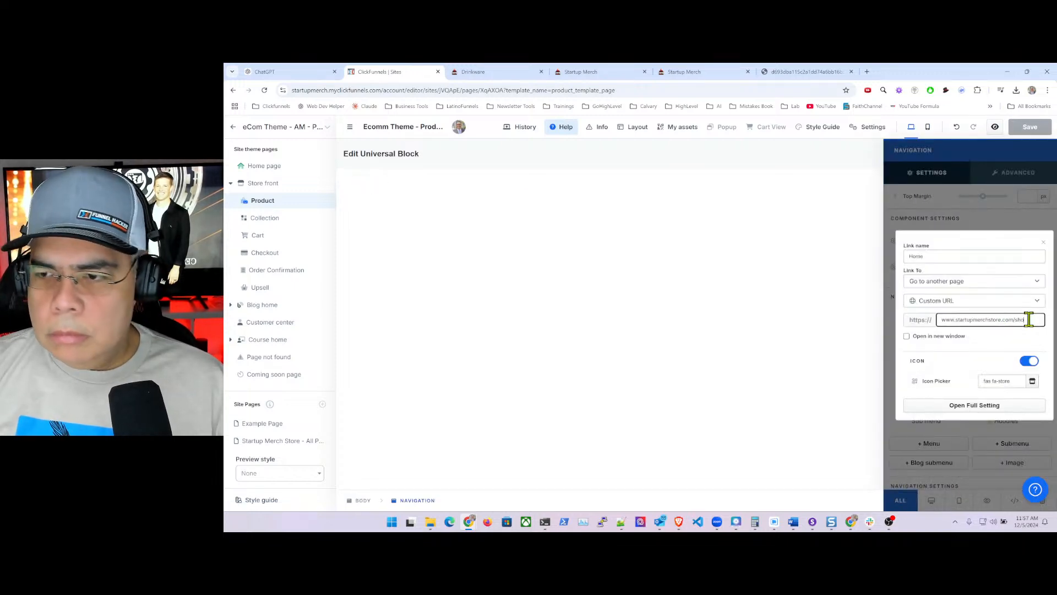
text(p)
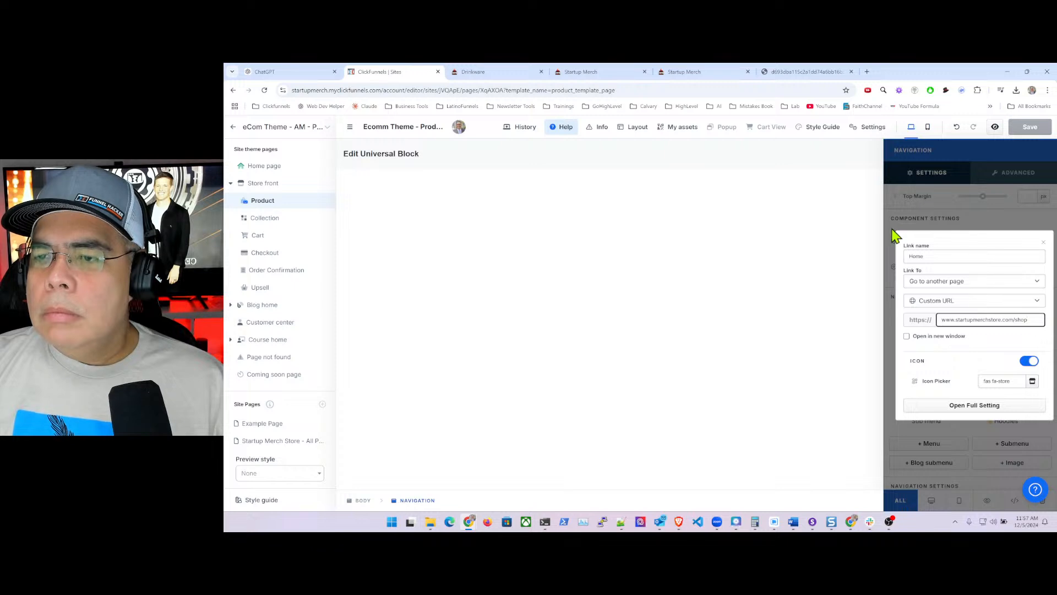
click(895, 237)
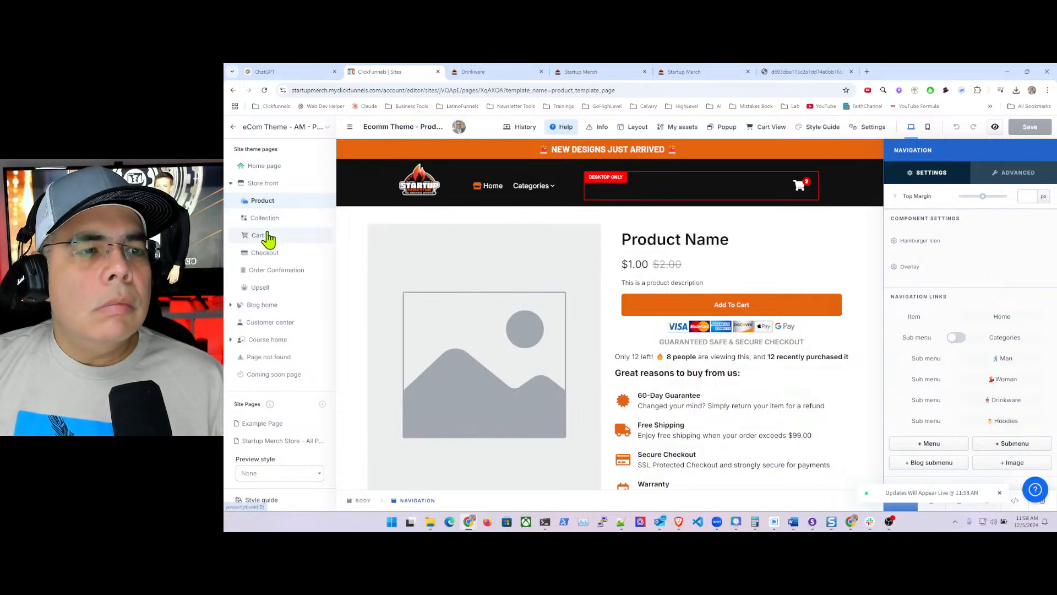
- Reload the live Drinkware page with ?1234, then exit the editor to the Startup Merch site overview
click(498, 77)
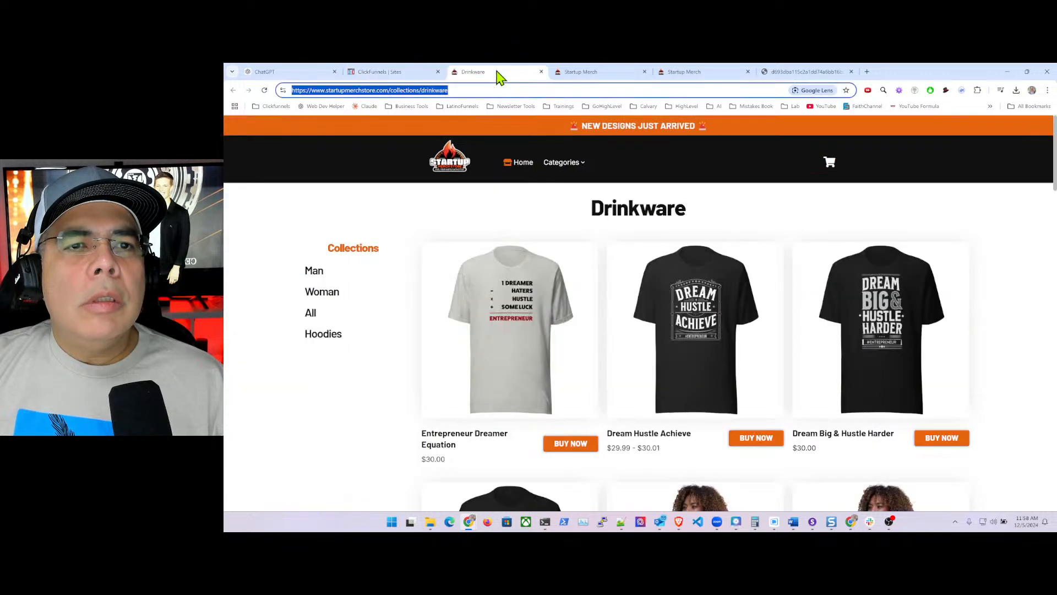
click(465, 90)
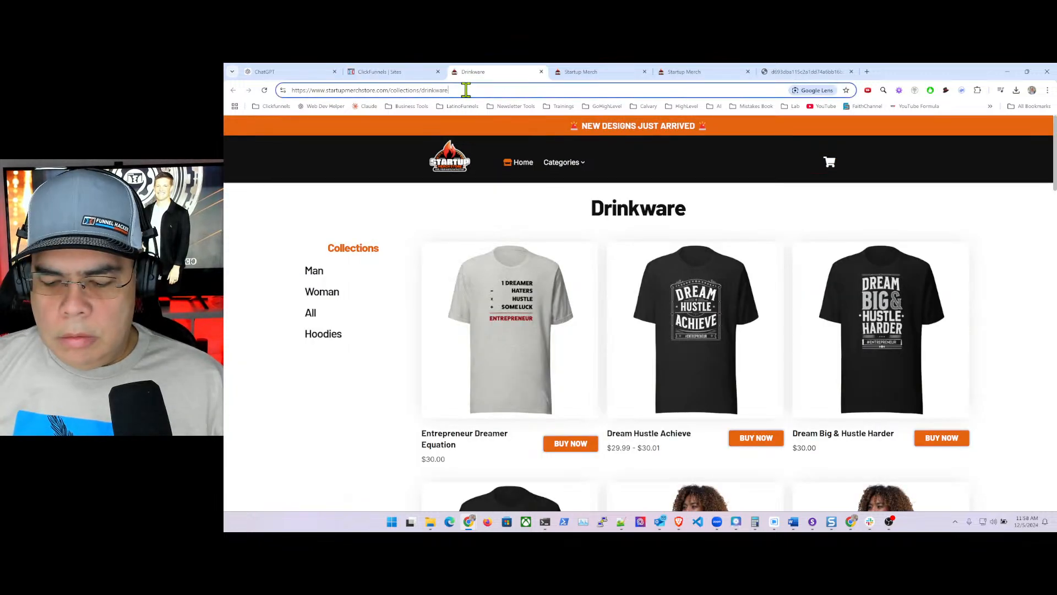
text(?1234)
key(Return)
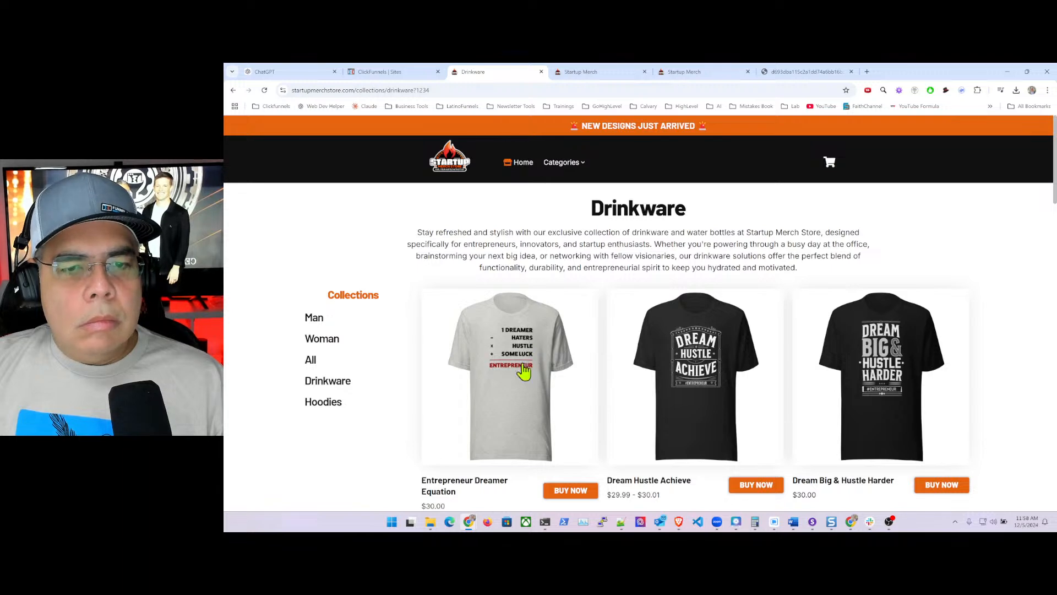
click(385, 74)
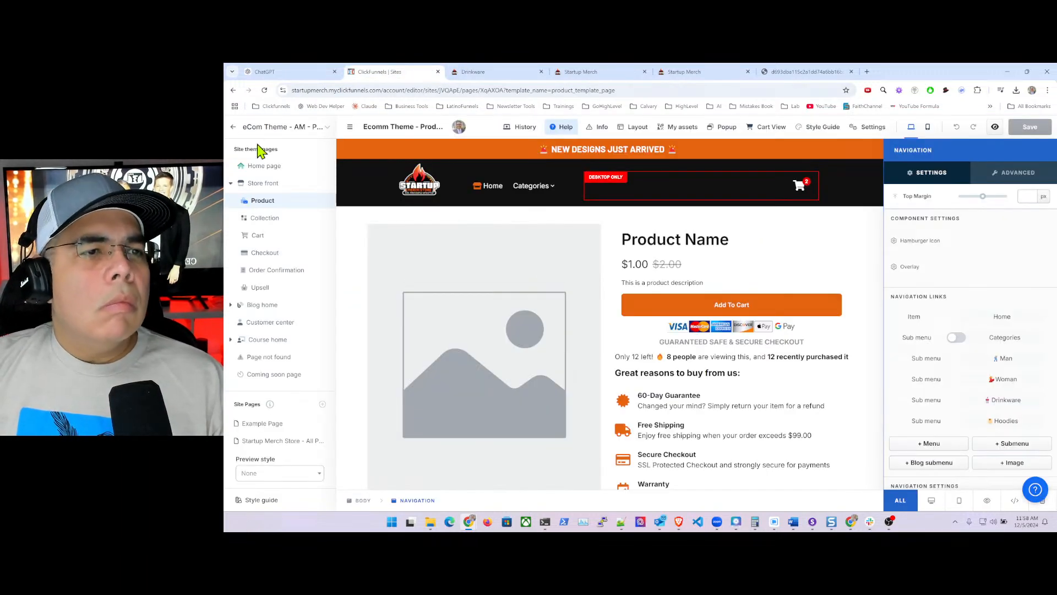
click(233, 128)
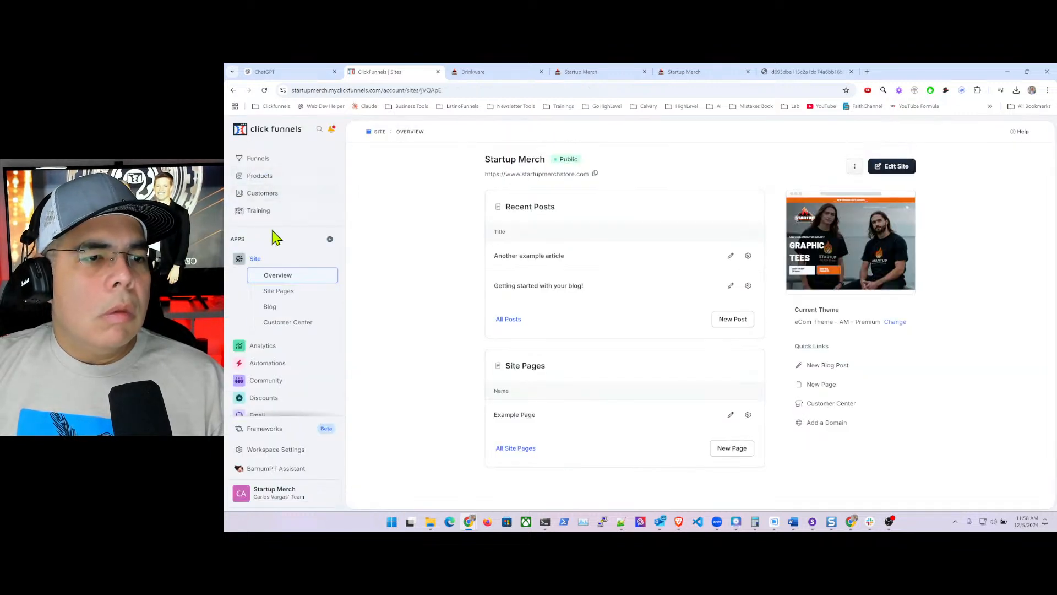
- Filter All Products by the drinkware product tag, listing bottles like Less Talk More Hustle
click(261, 177)
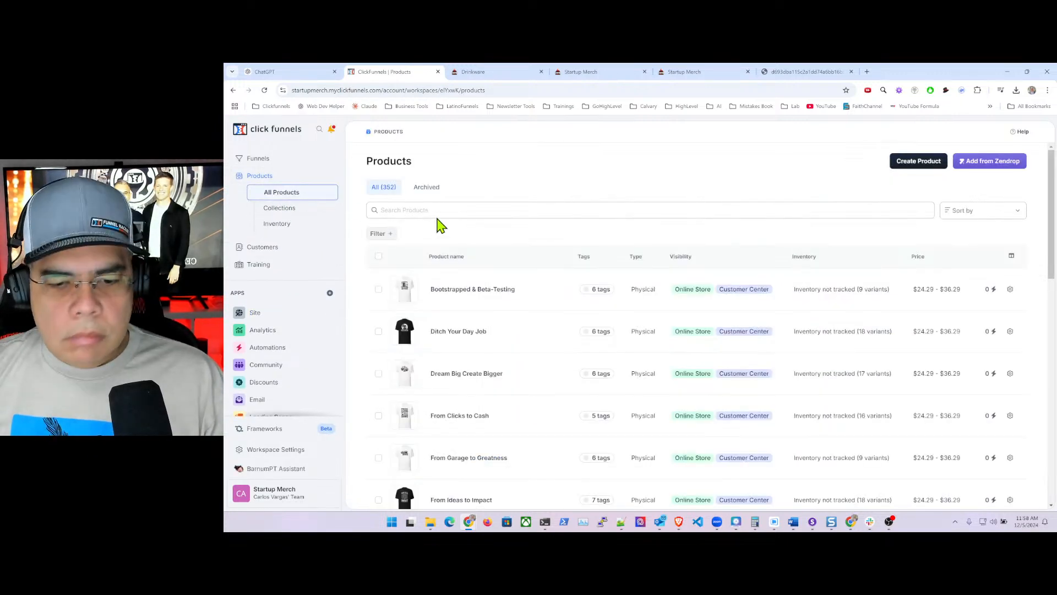
click(449, 211)
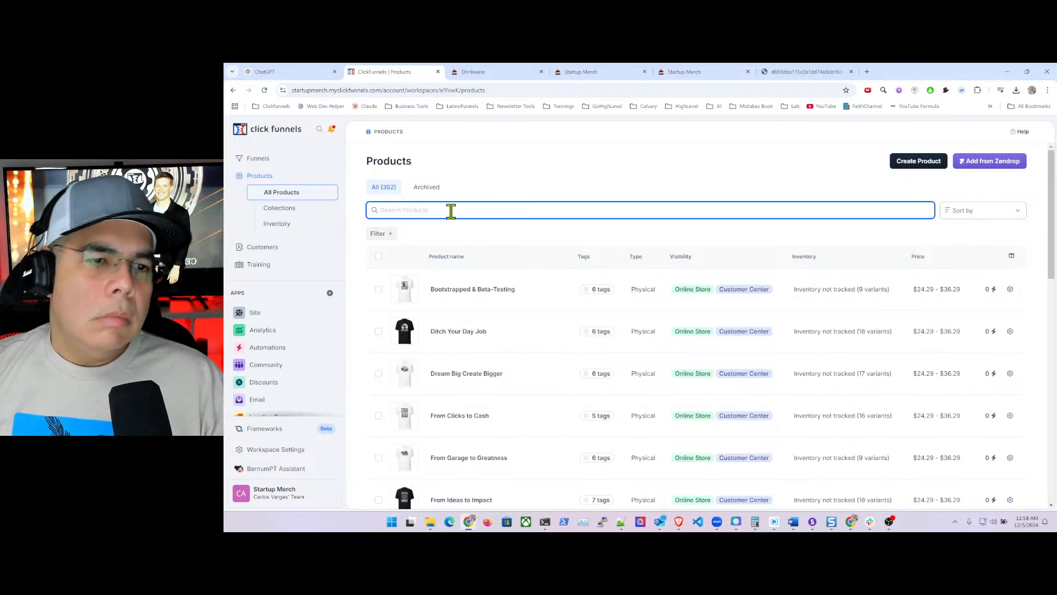
click(387, 234)
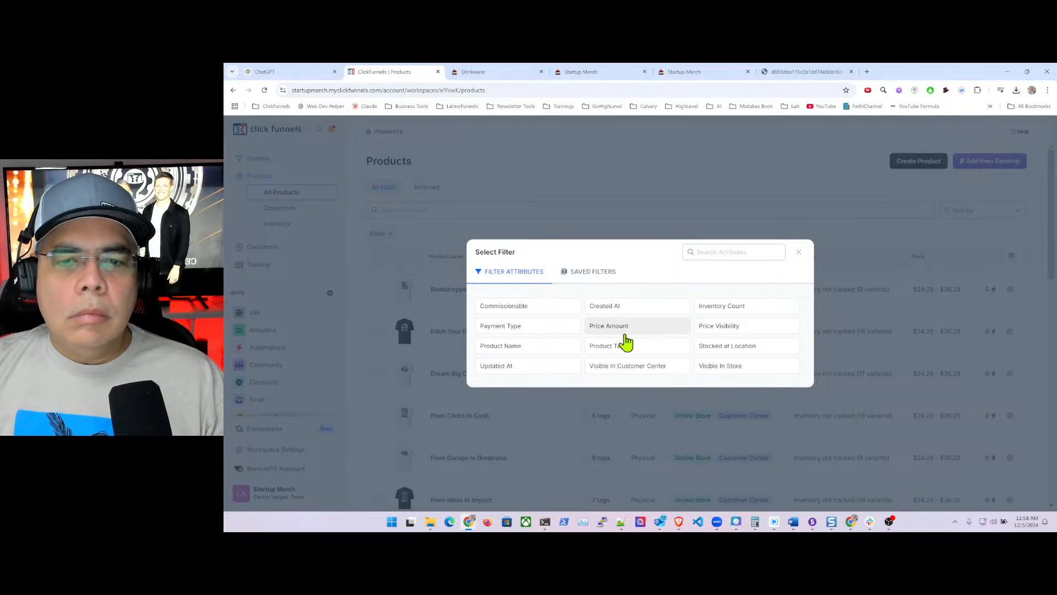
click(623, 341)
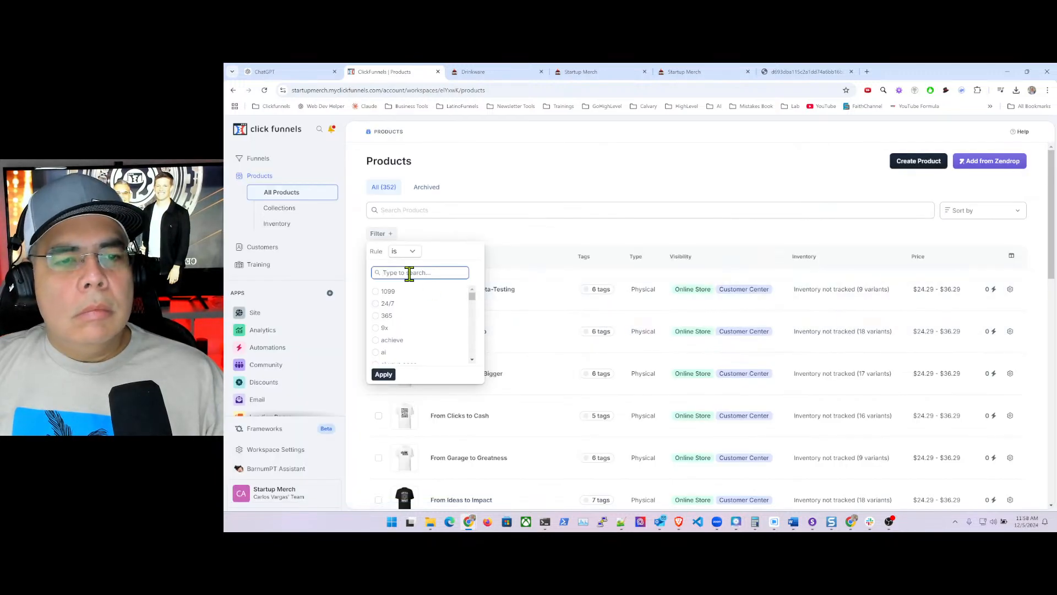
text(drink)
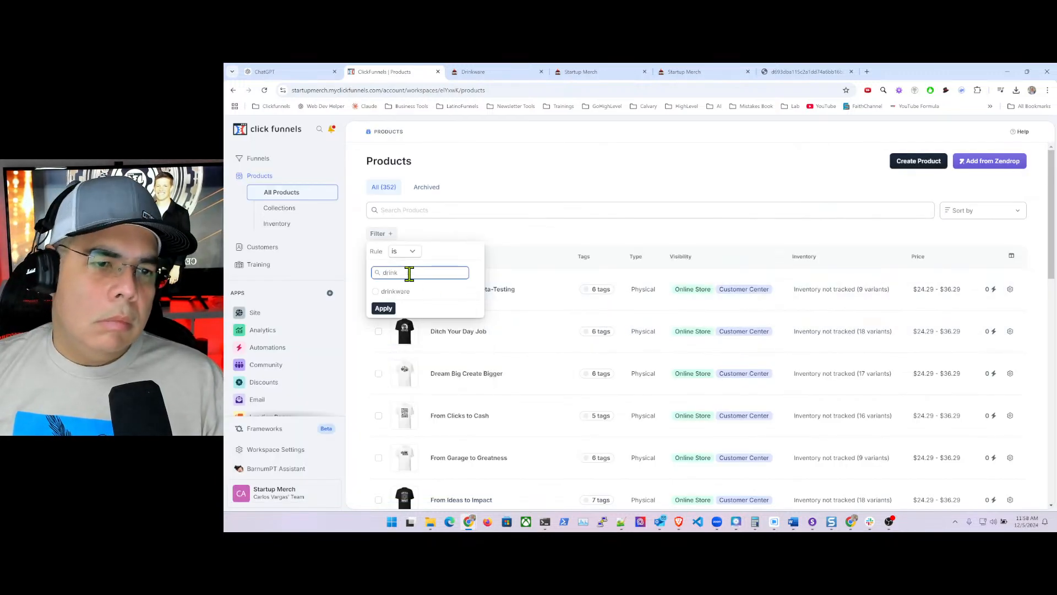
click(394, 292)
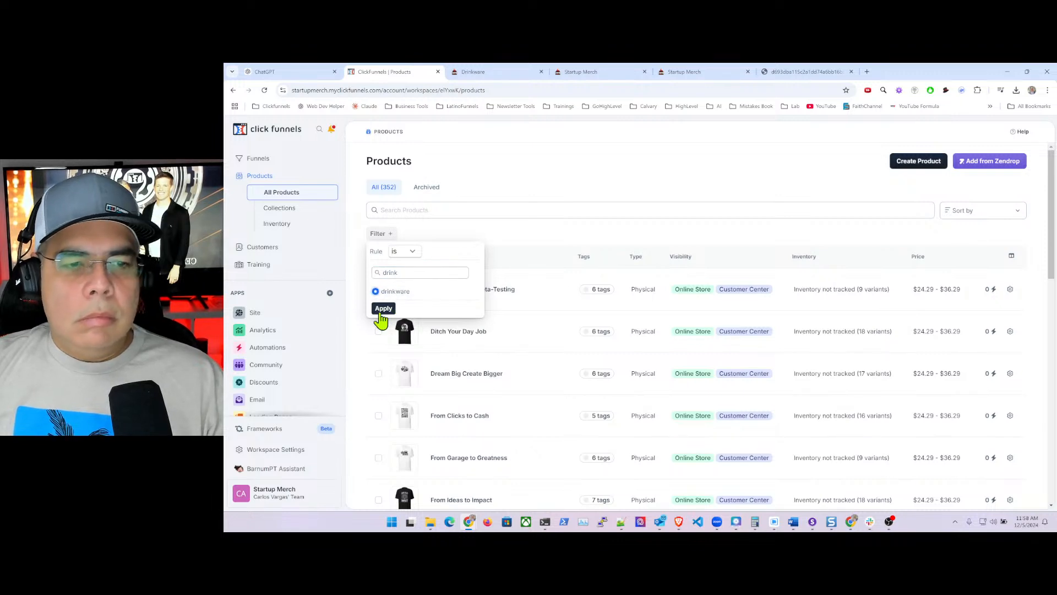
click(384, 310)
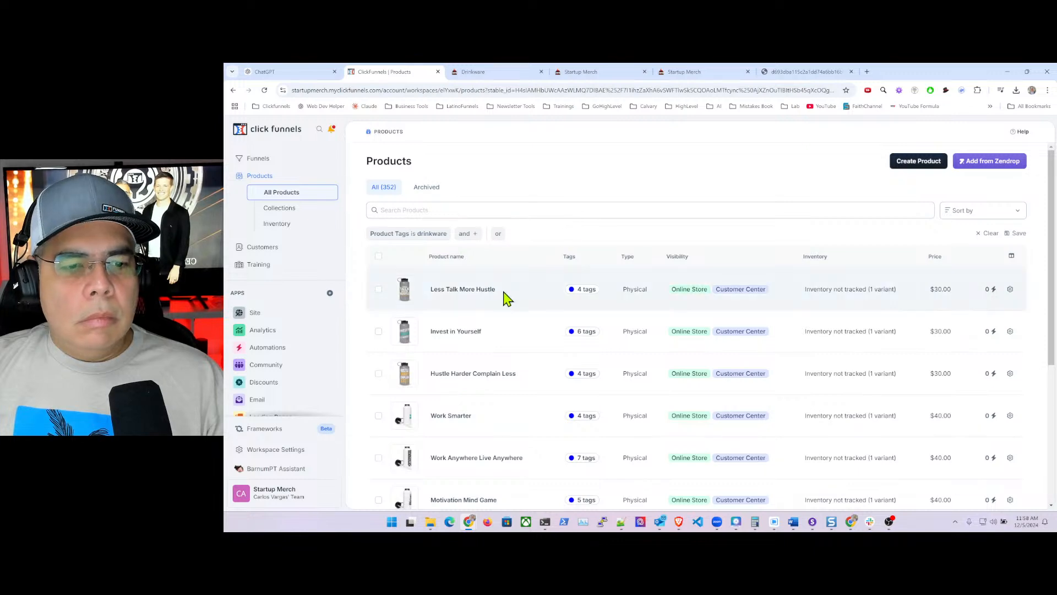
scroll(504, 295, down, 4)
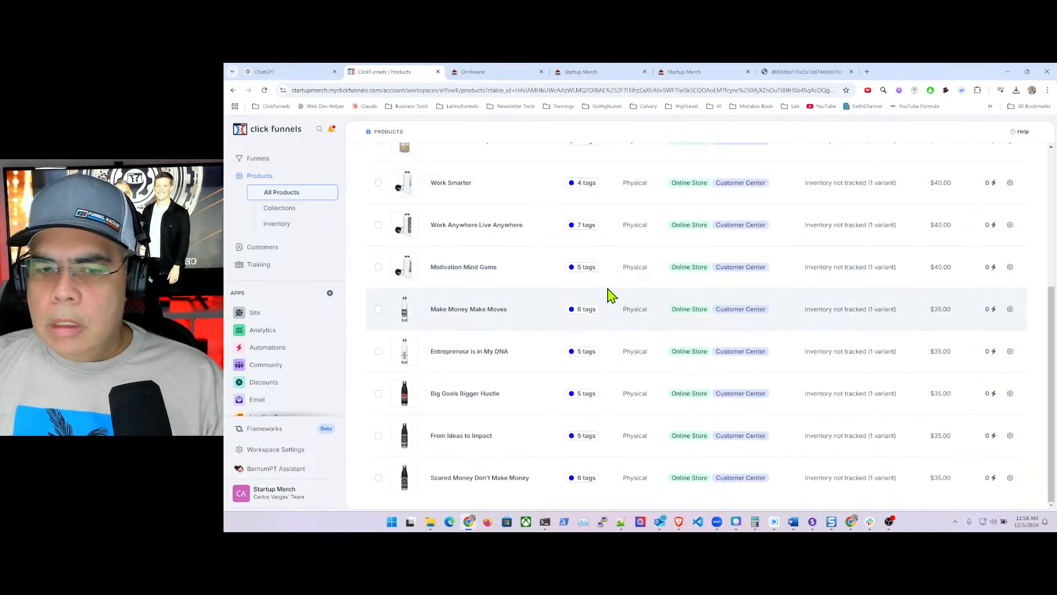
scroll(520, 289, up, 4)
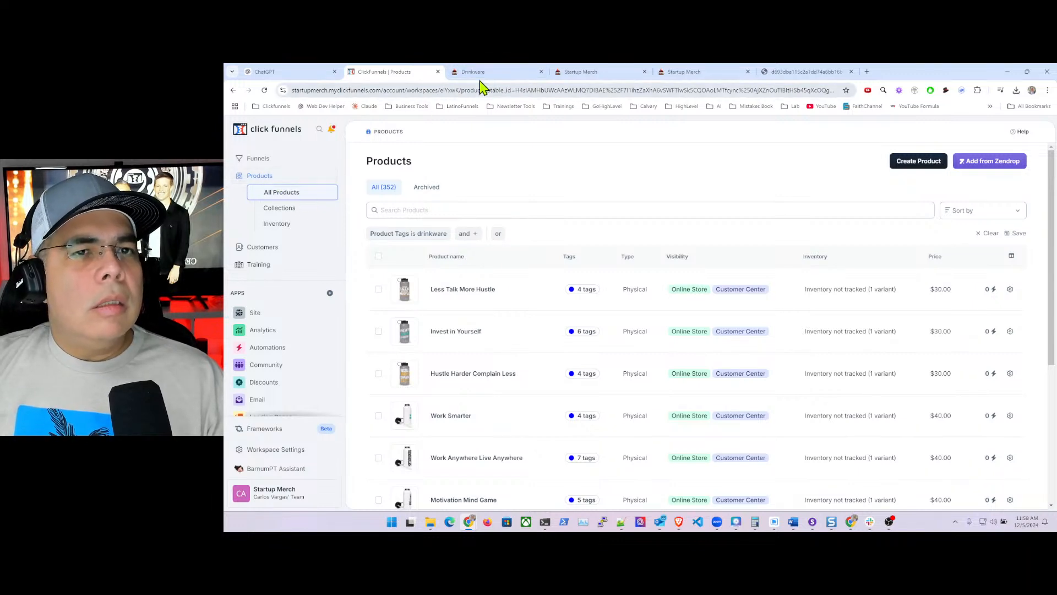
click(494, 73)
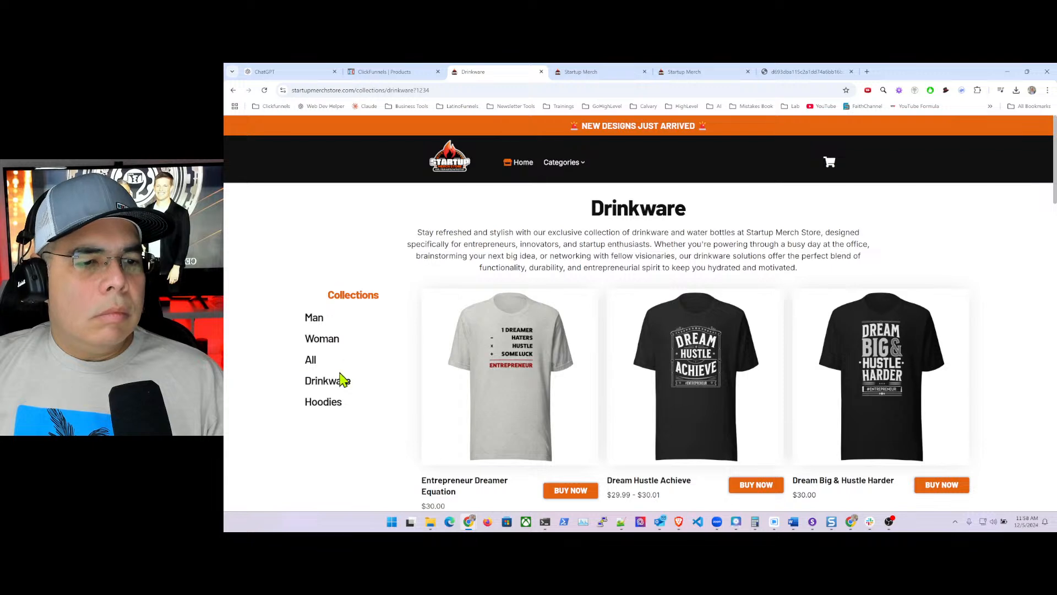
click(329, 386)
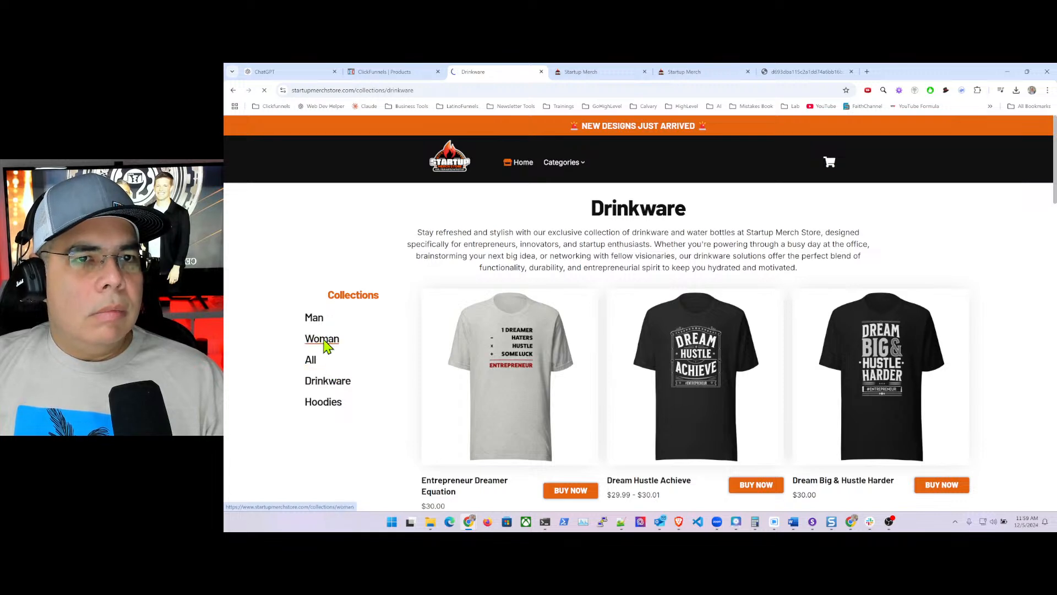
click(324, 392)
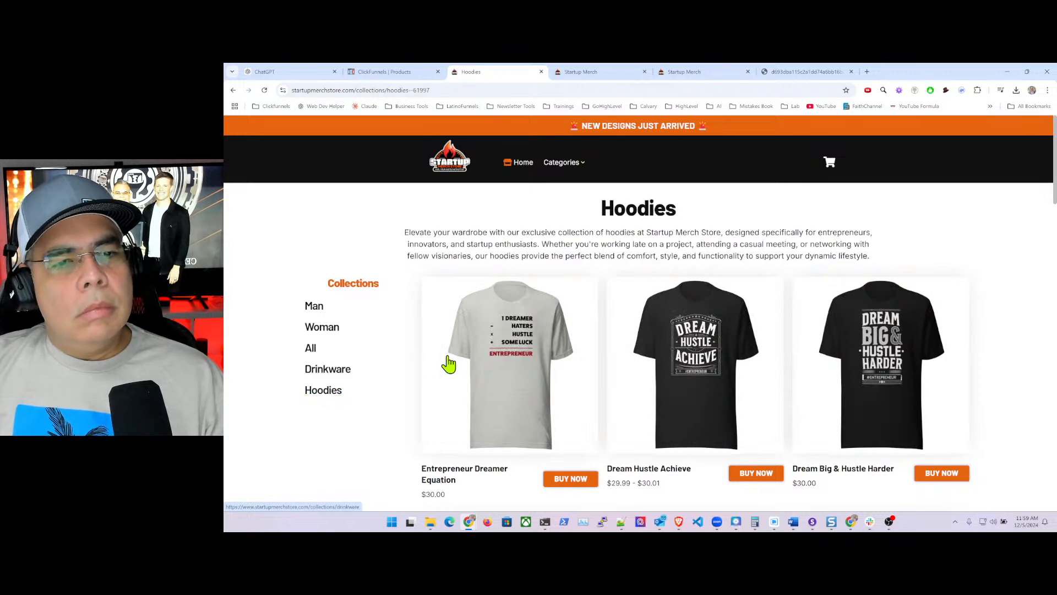
scroll(599, 358, down, 9)
scroll(600, 358, down, 8)
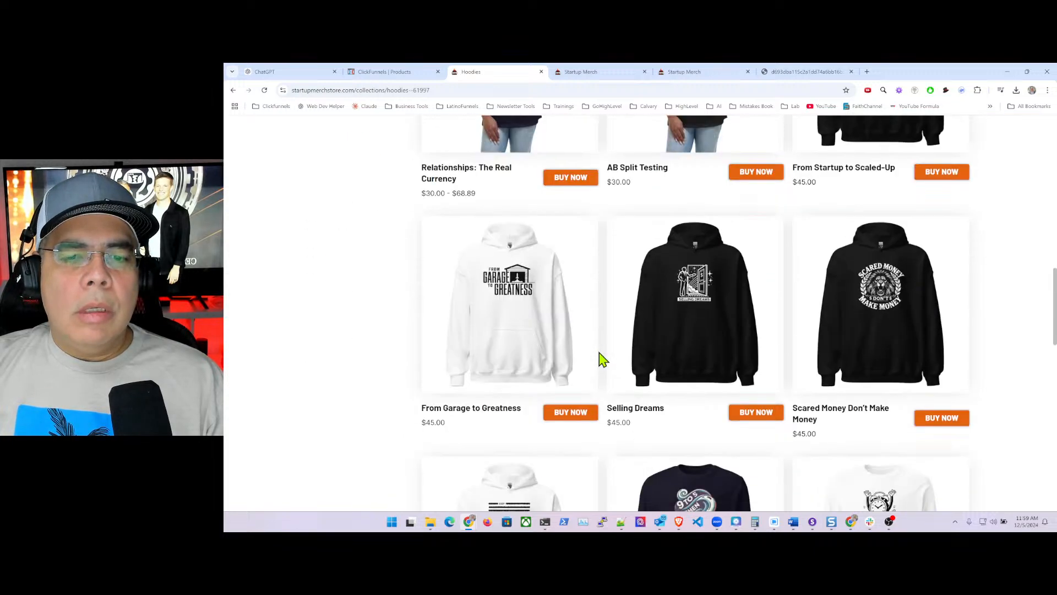
scroll(600, 359, up, 9)
scroll(600, 361, up, 6)
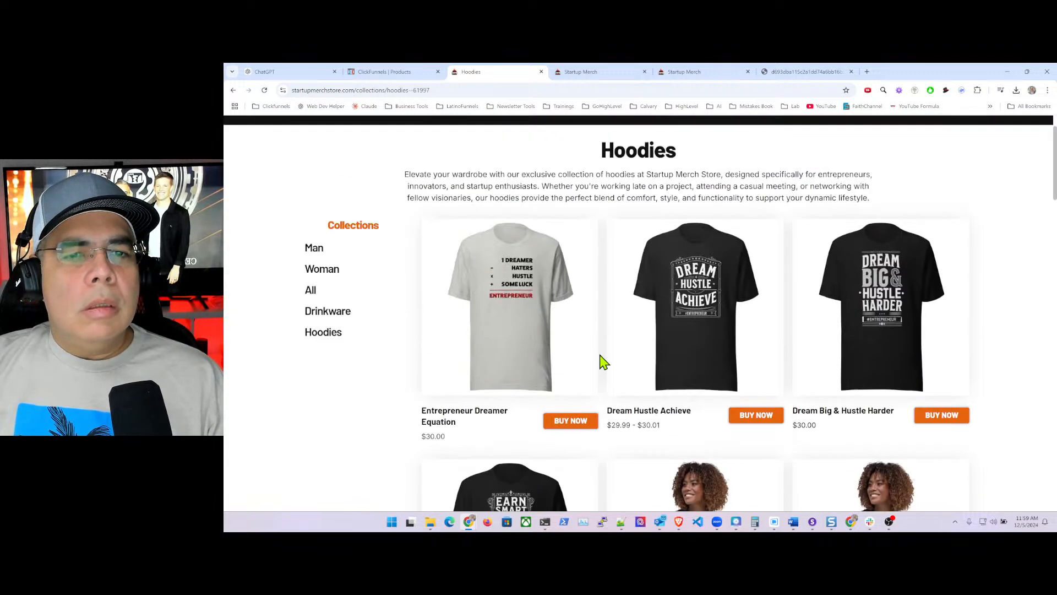
click(331, 375)
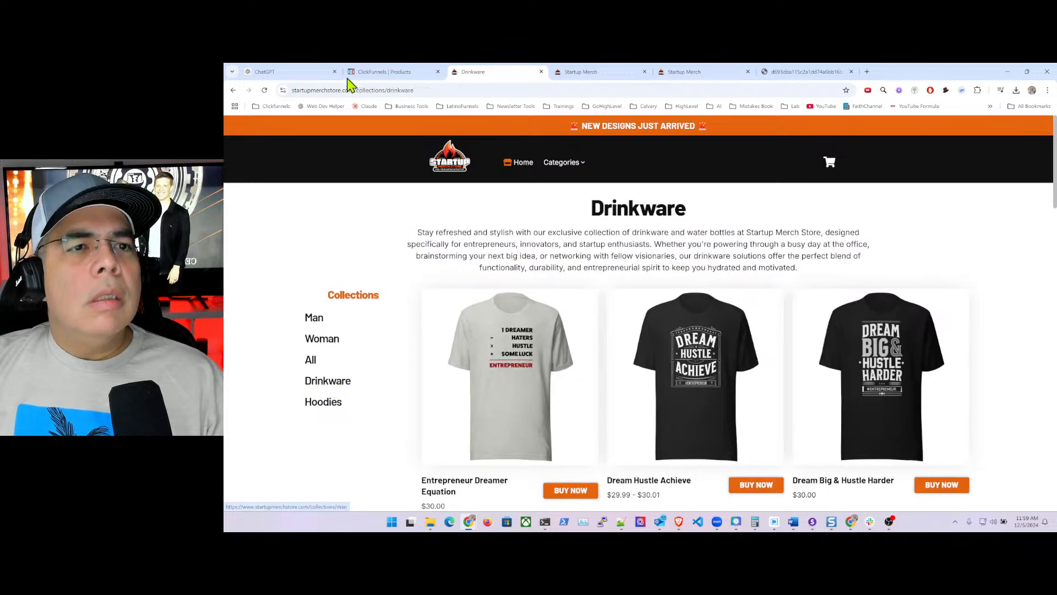
click(392, 78)
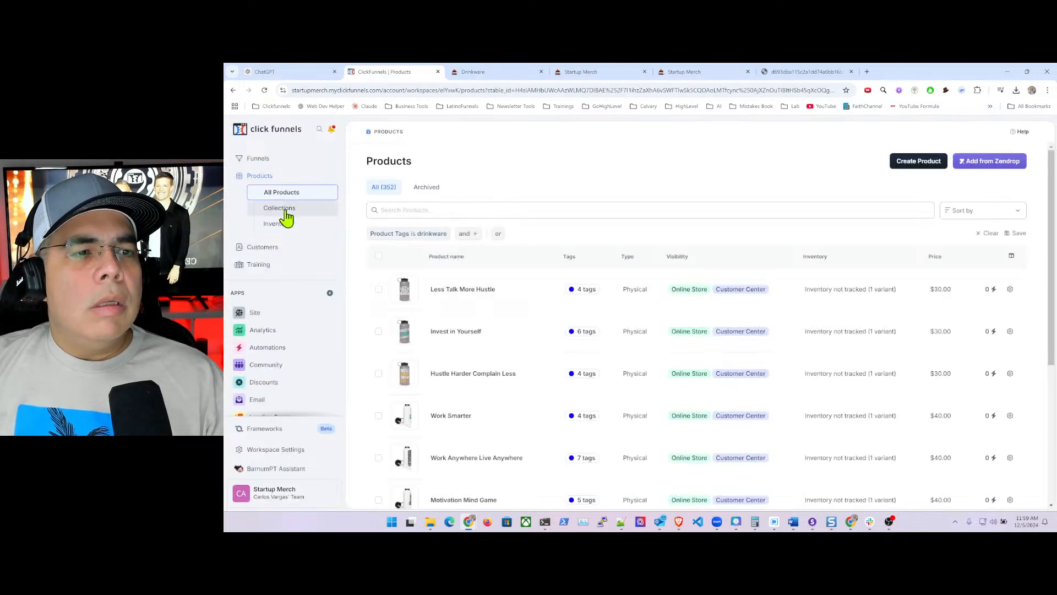
click(265, 312)
- Open the Store front Collection template in the site editor and select its product grid row
click(303, 276)
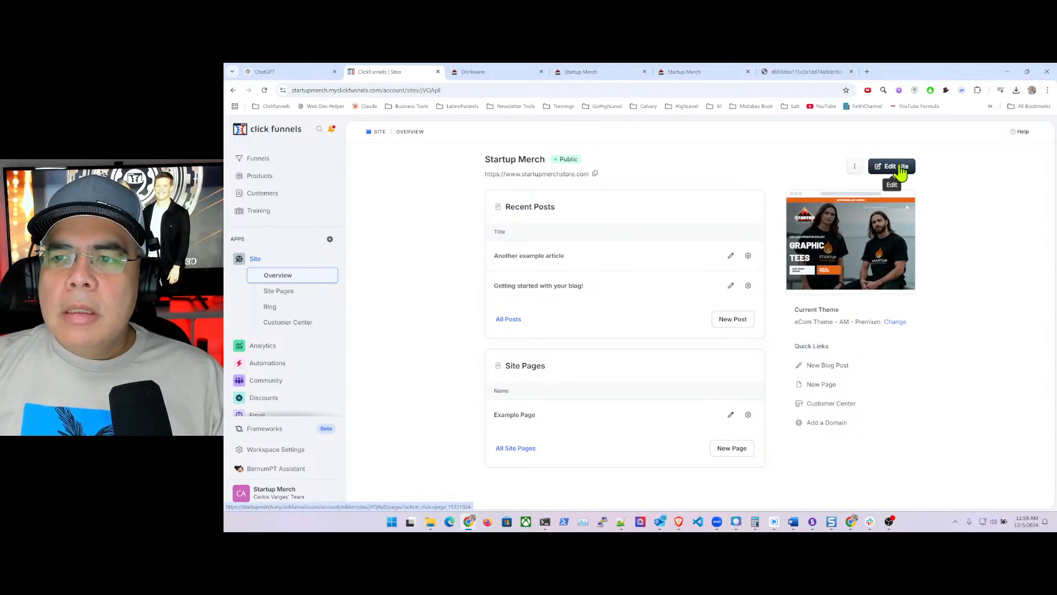
click(899, 168)
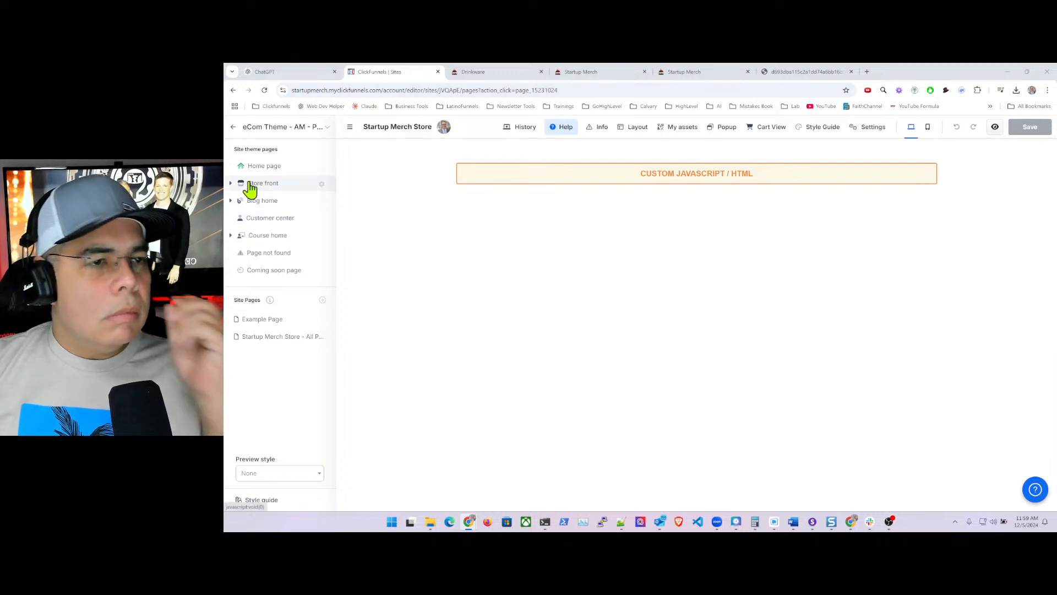
click(240, 183)
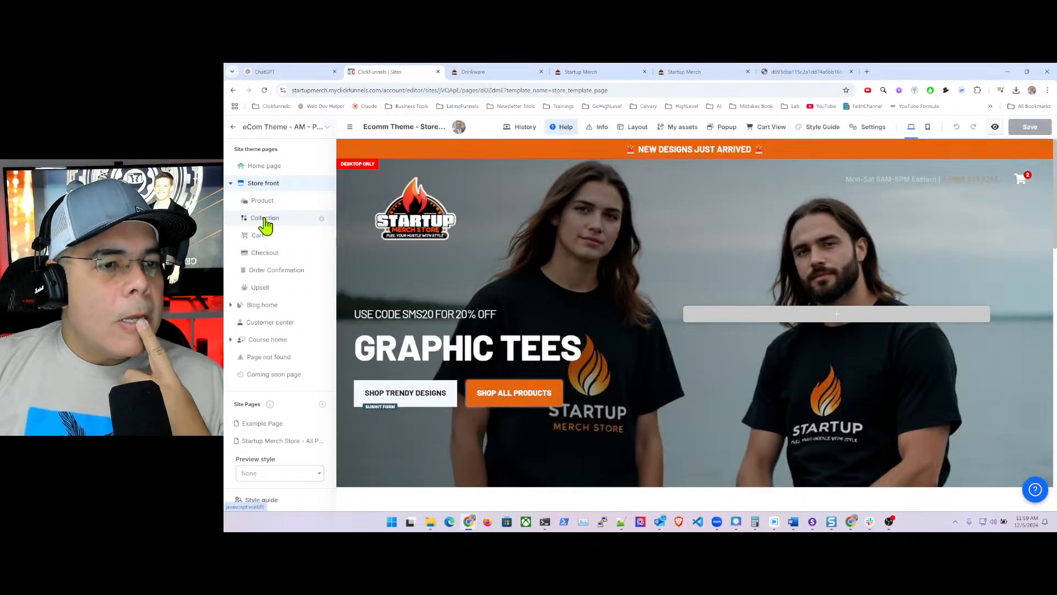
click(265, 221)
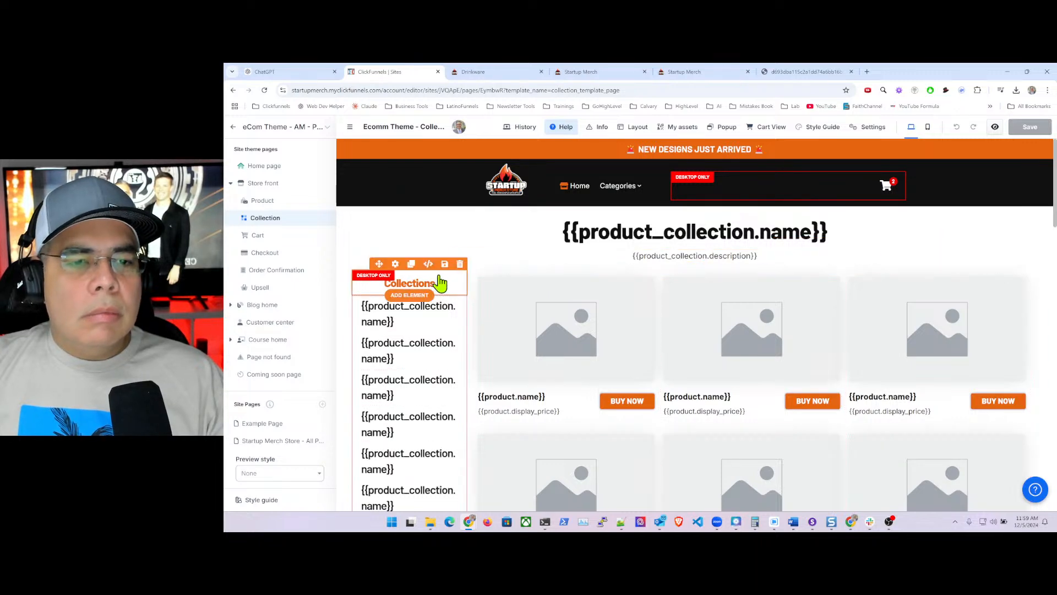
click(661, 279)
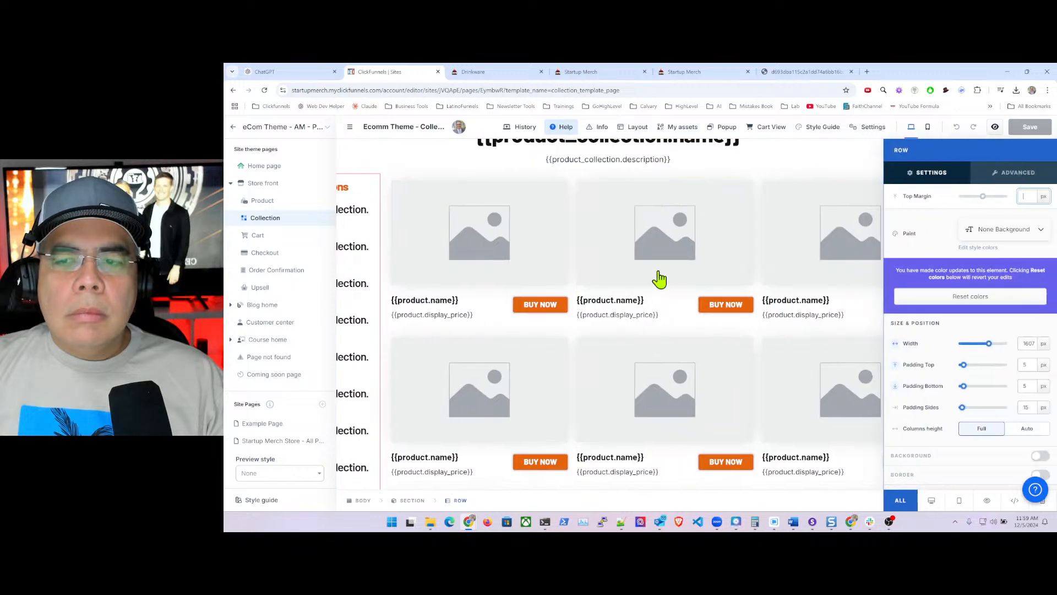
- Enable Filter By Collection on the Products grid, keeping Current Collection Name
key(Escape)
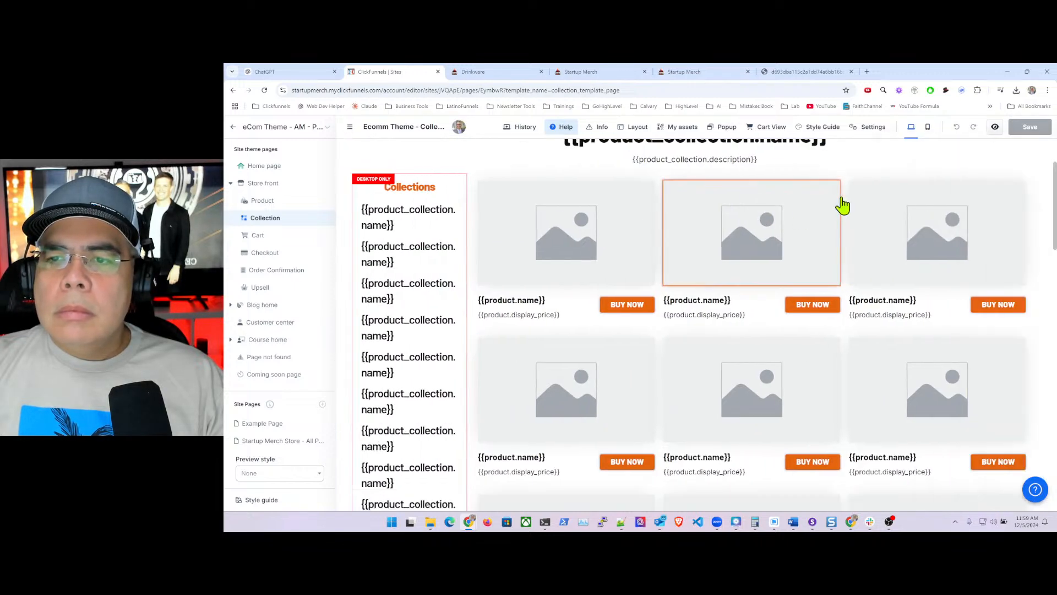
click(846, 194)
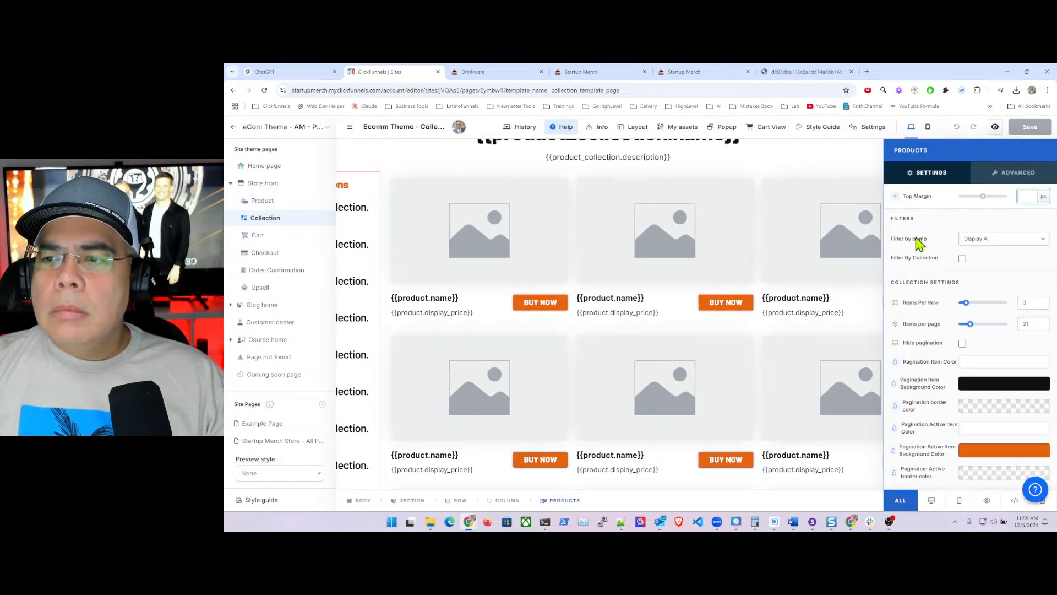
click(962, 258)
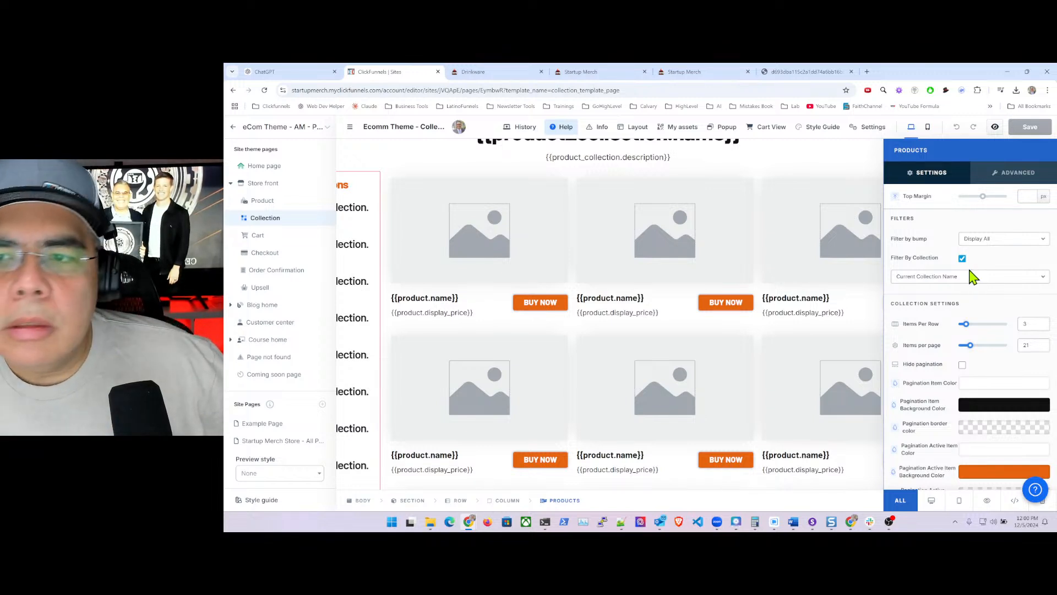
click(755, 183)
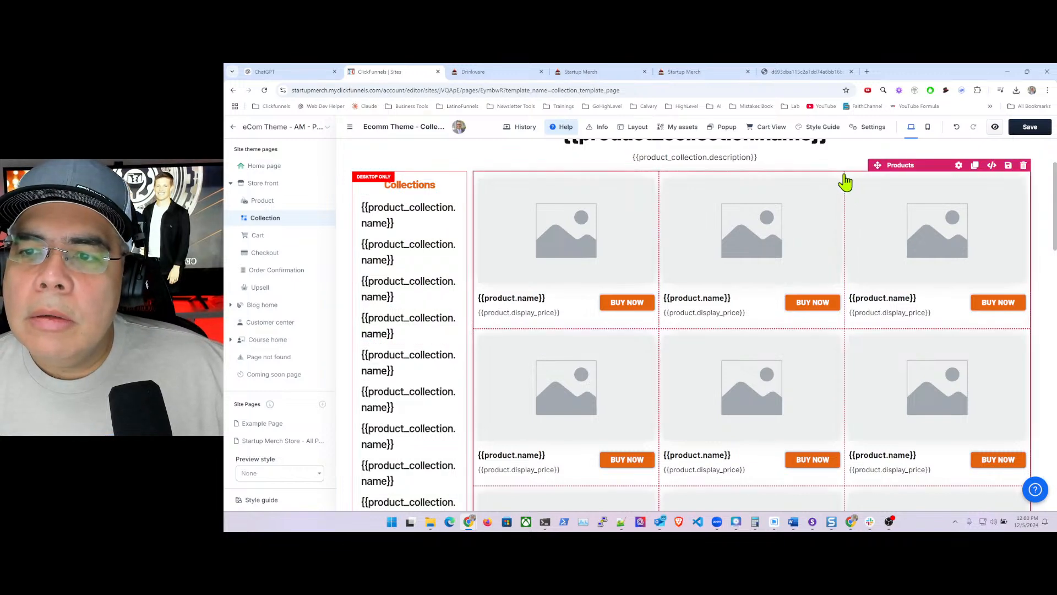
click(844, 181)
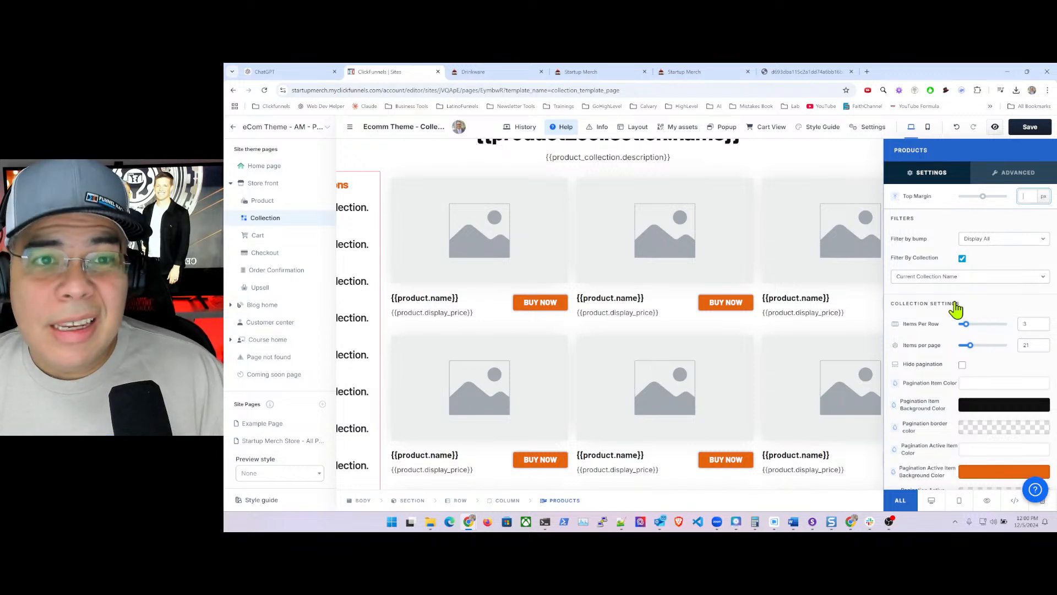
- Save the Collection template and open its preview on the live store
scroll(955, 308, down, 1)
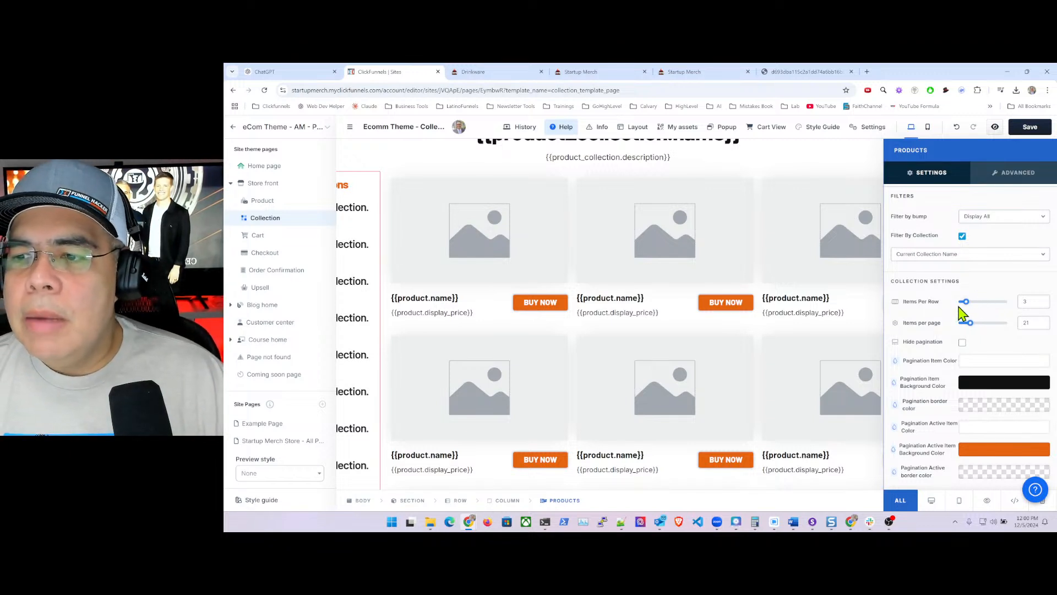
scroll(960, 330, up, 1)
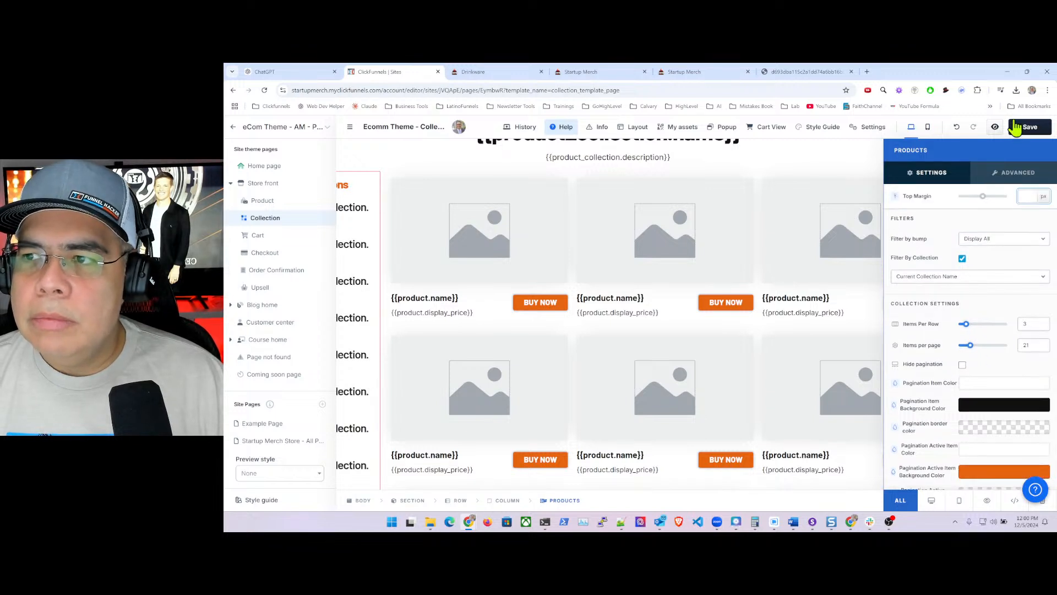
click(1023, 128)
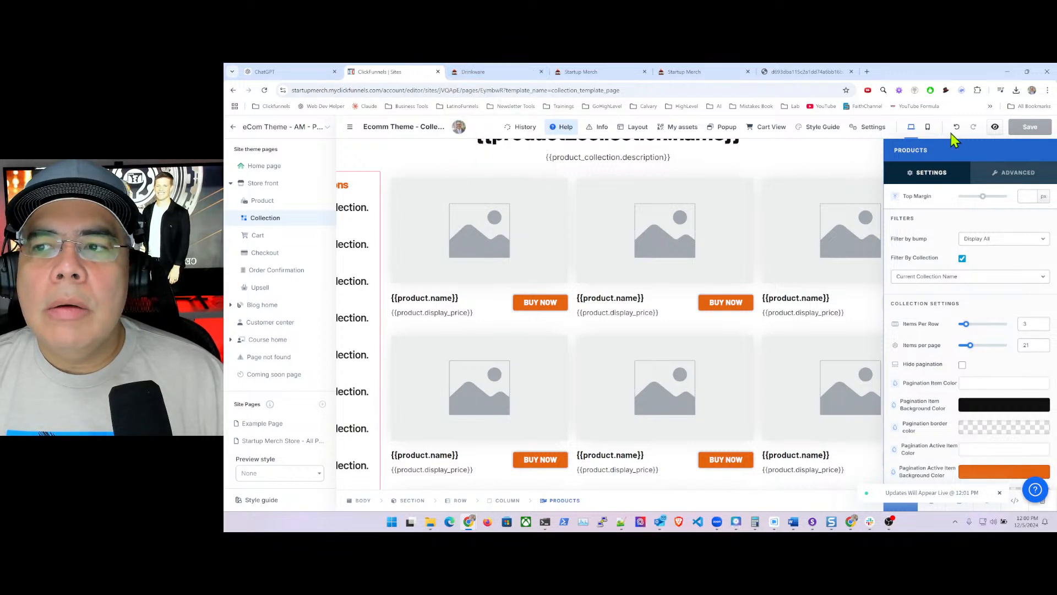
click(995, 127)
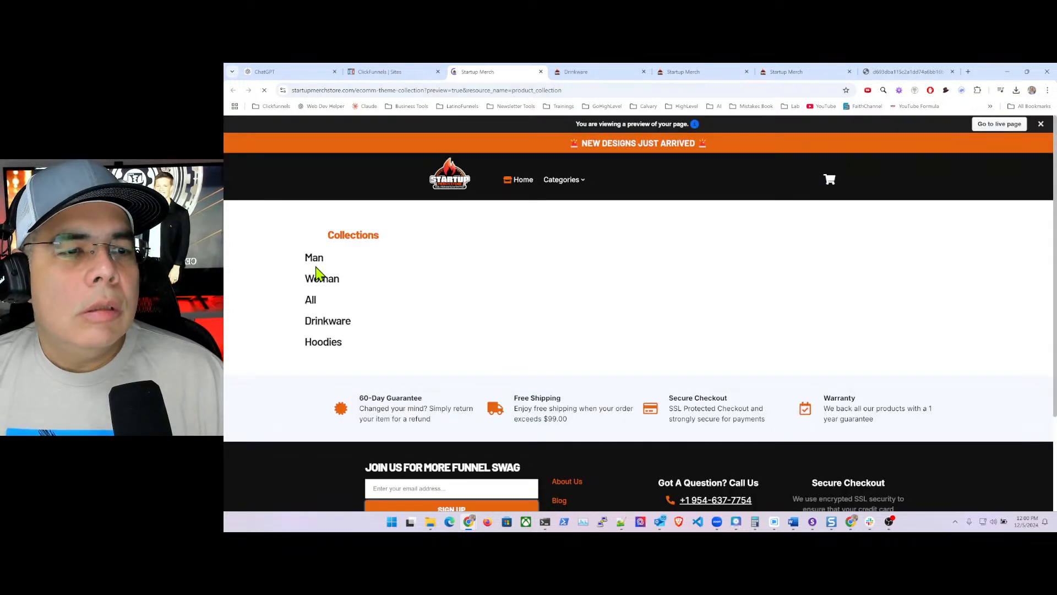
- Browse the live Man, Drinkware (reloaded with ?234) and Hoodies collection pages, then return to the editor
click(318, 262)
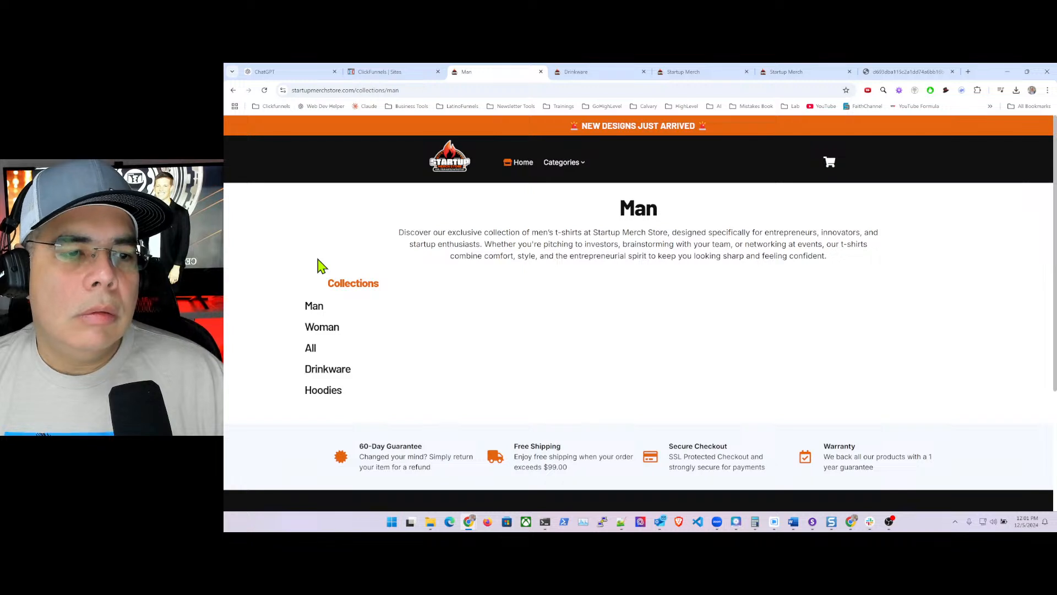
click(337, 369)
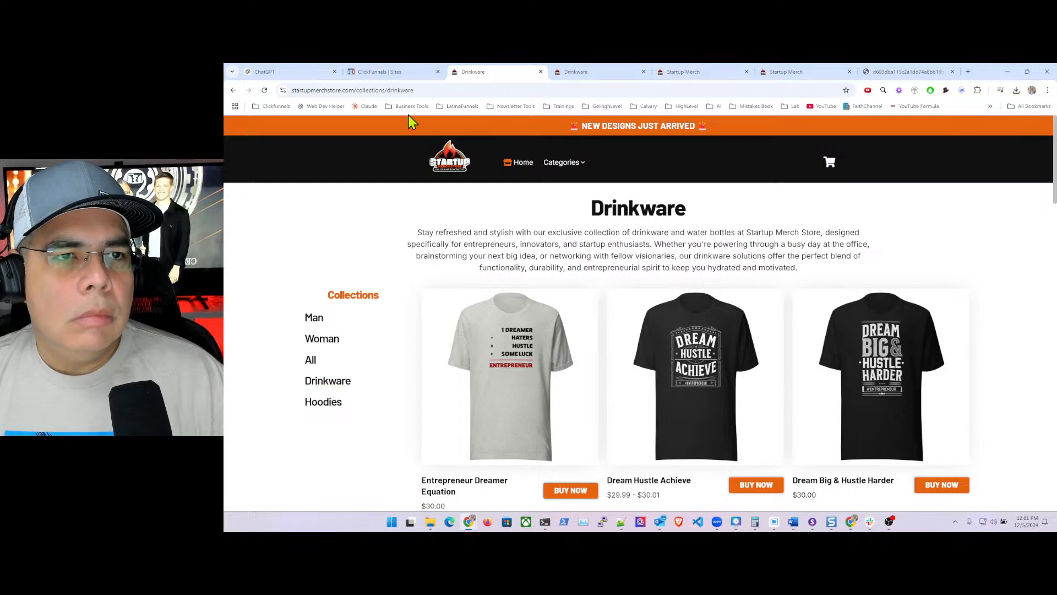
click(473, 90)
click(476, 90)
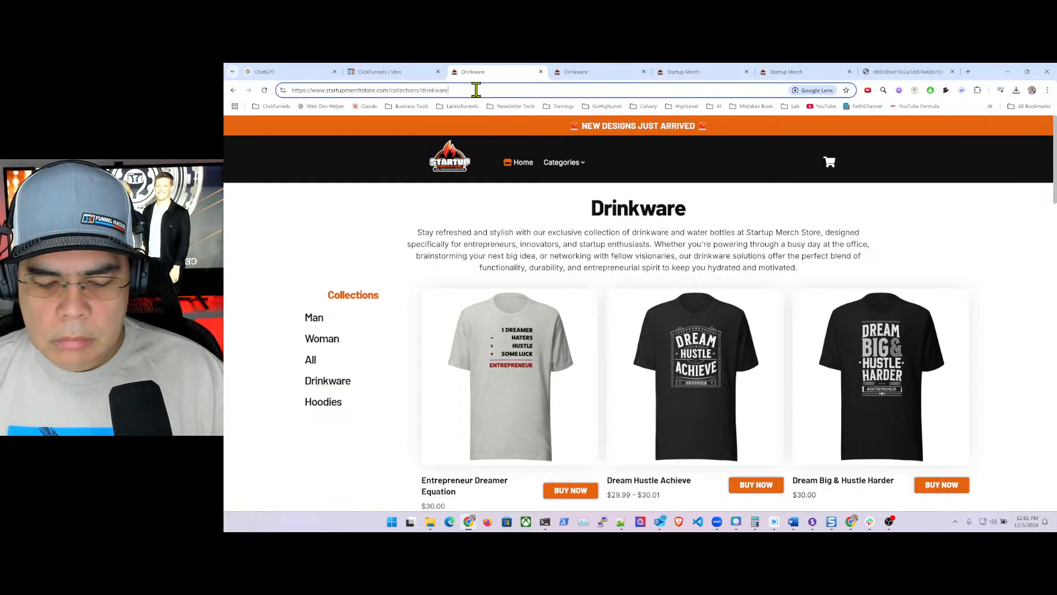
text(?234)
key(Return)
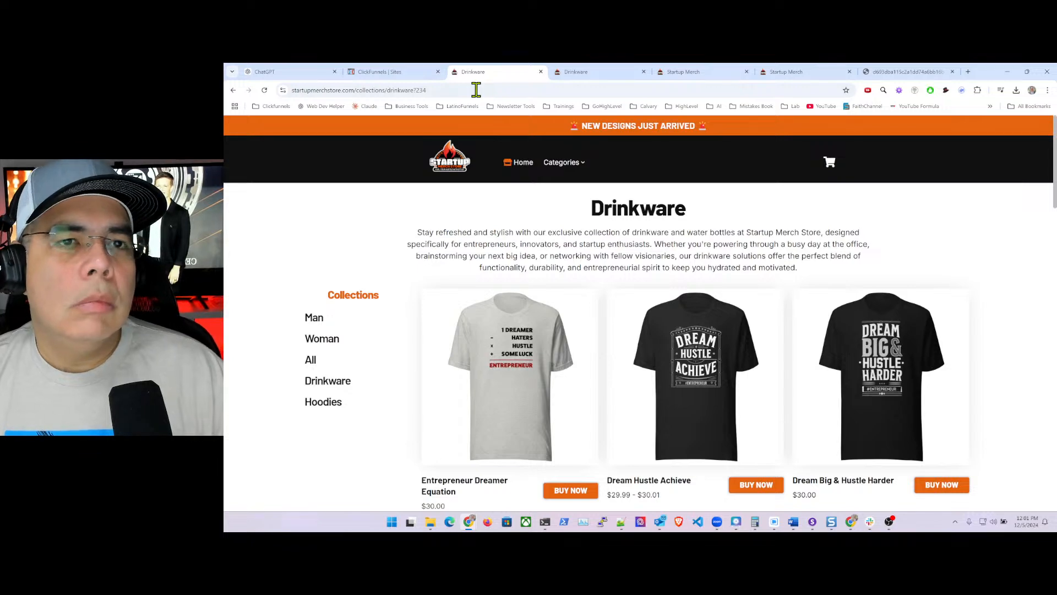
scroll(418, 288, down, 15)
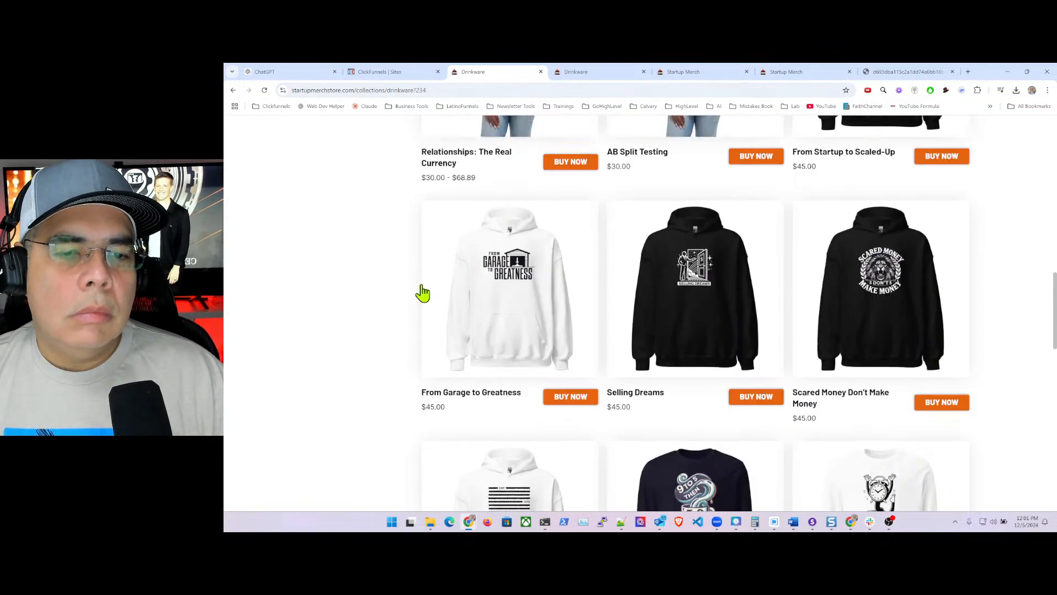
scroll(422, 286, down, 6)
scroll(423, 284, up, 16)
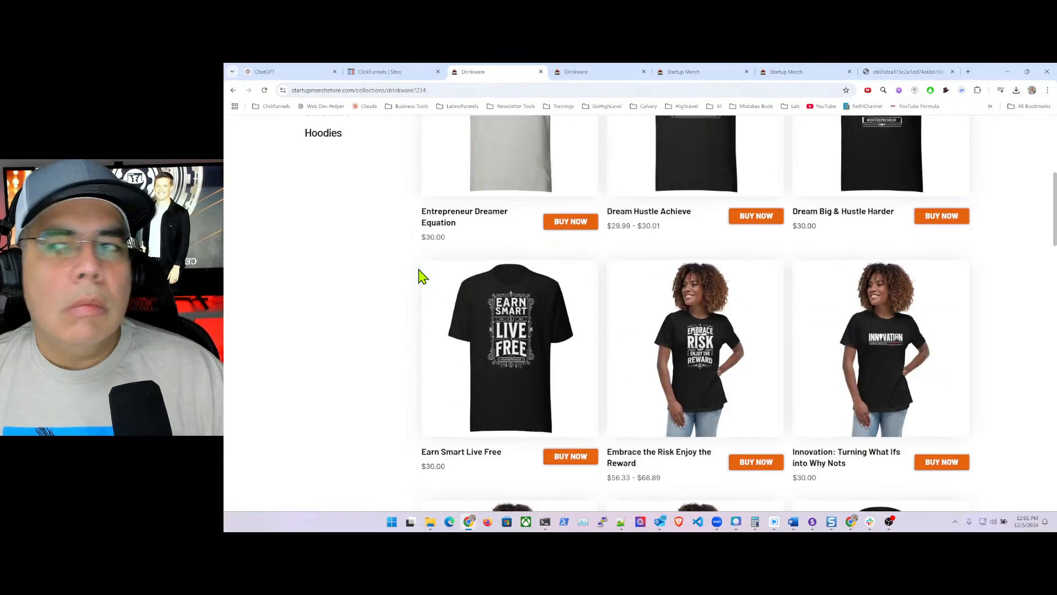
scroll(422, 277, up, 1)
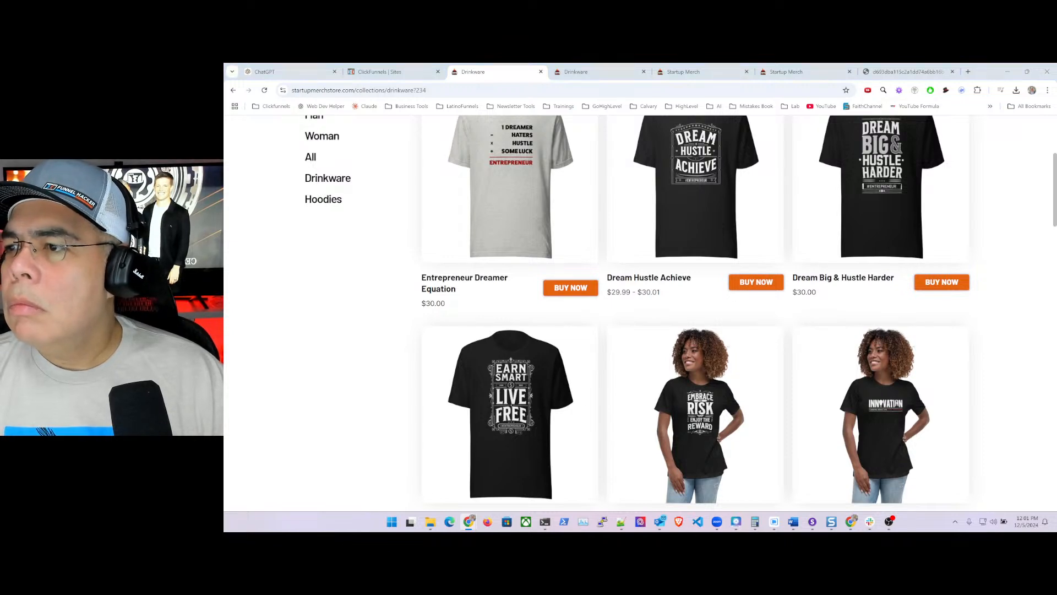
click(322, 200)
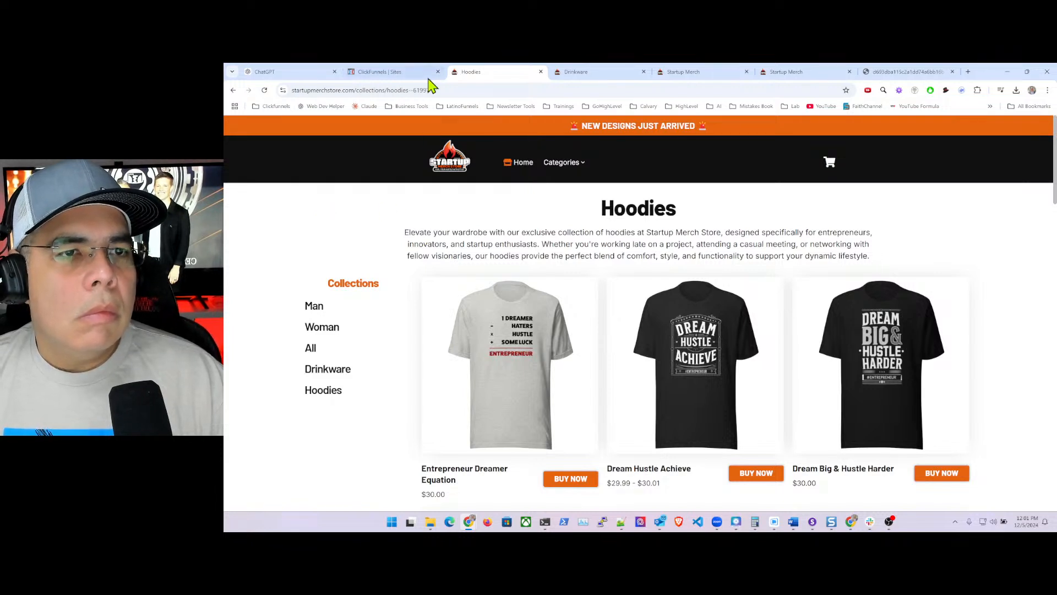
click(371, 74)
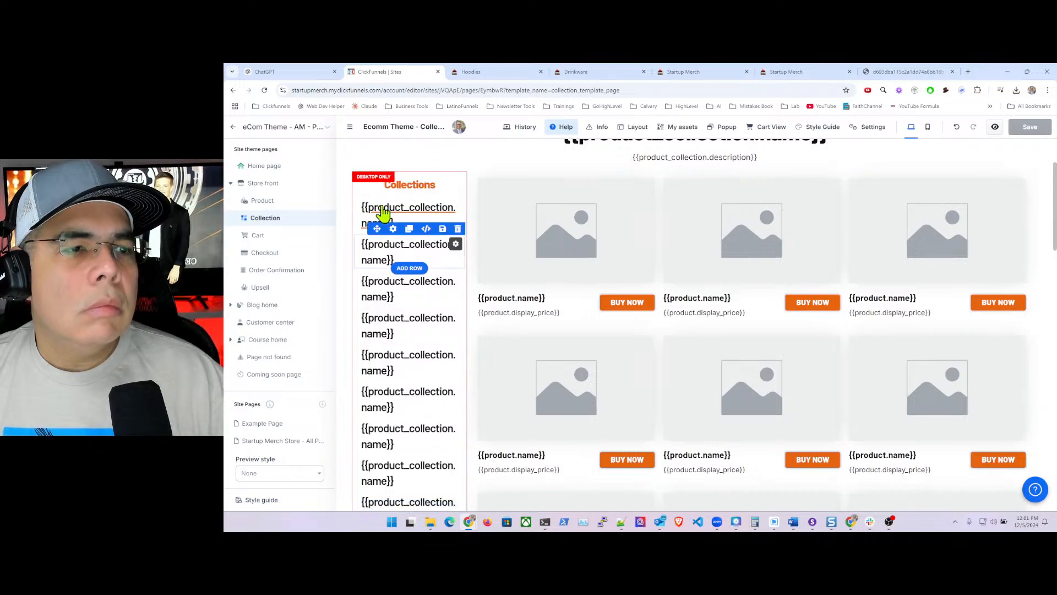
- Exit the editor and open the Collections list under Products (Hoodies, Drinkware, All)
click(236, 128)
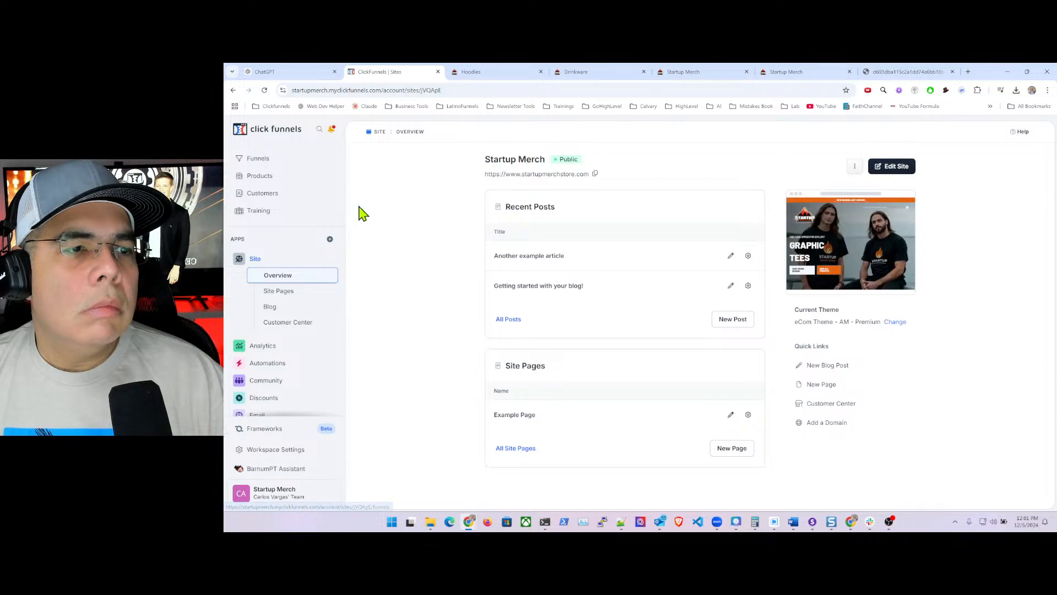
click(260, 177)
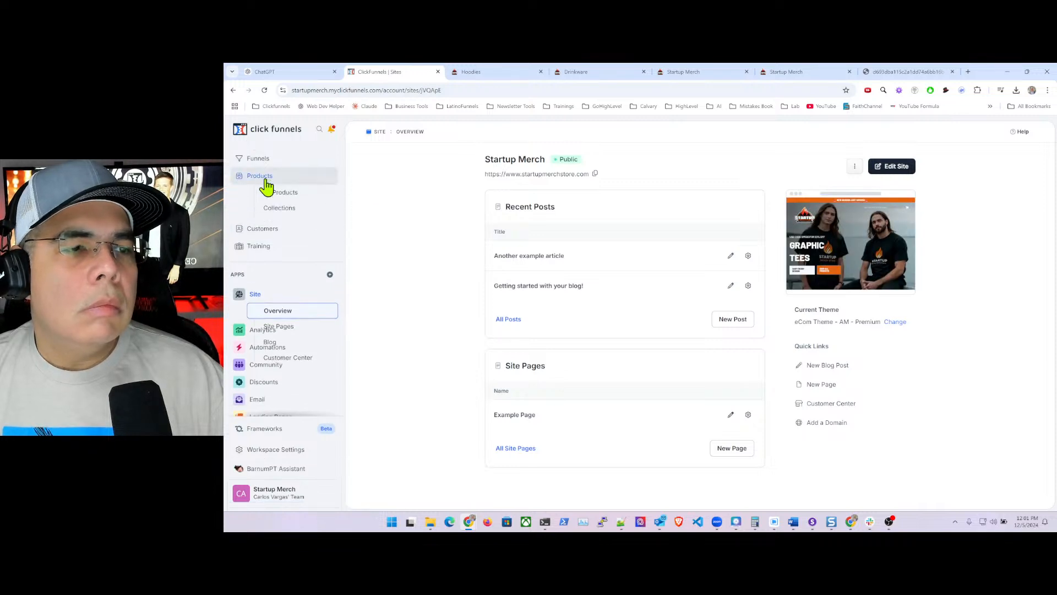
click(292, 210)
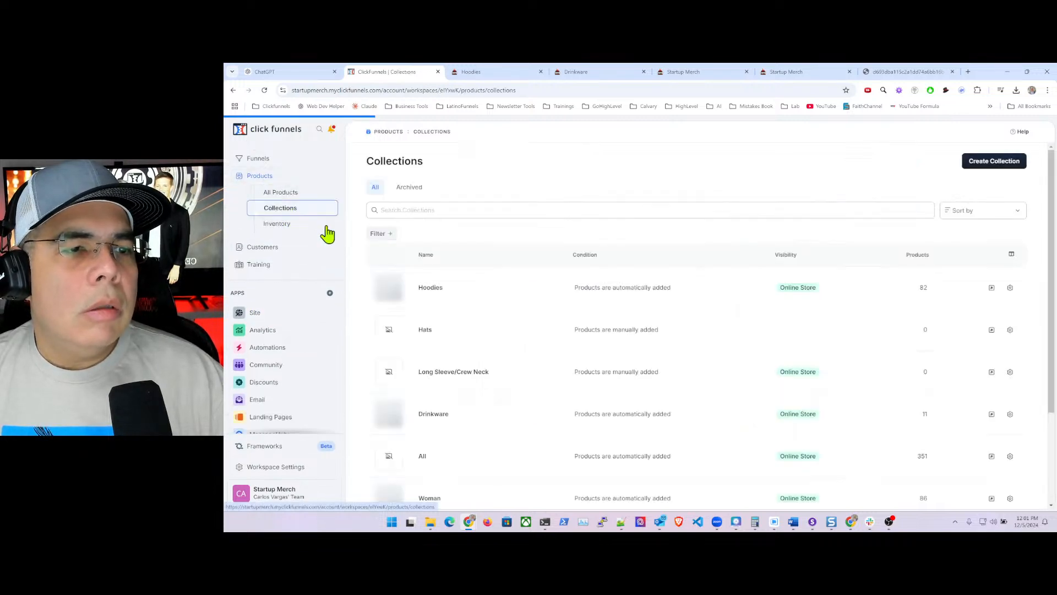